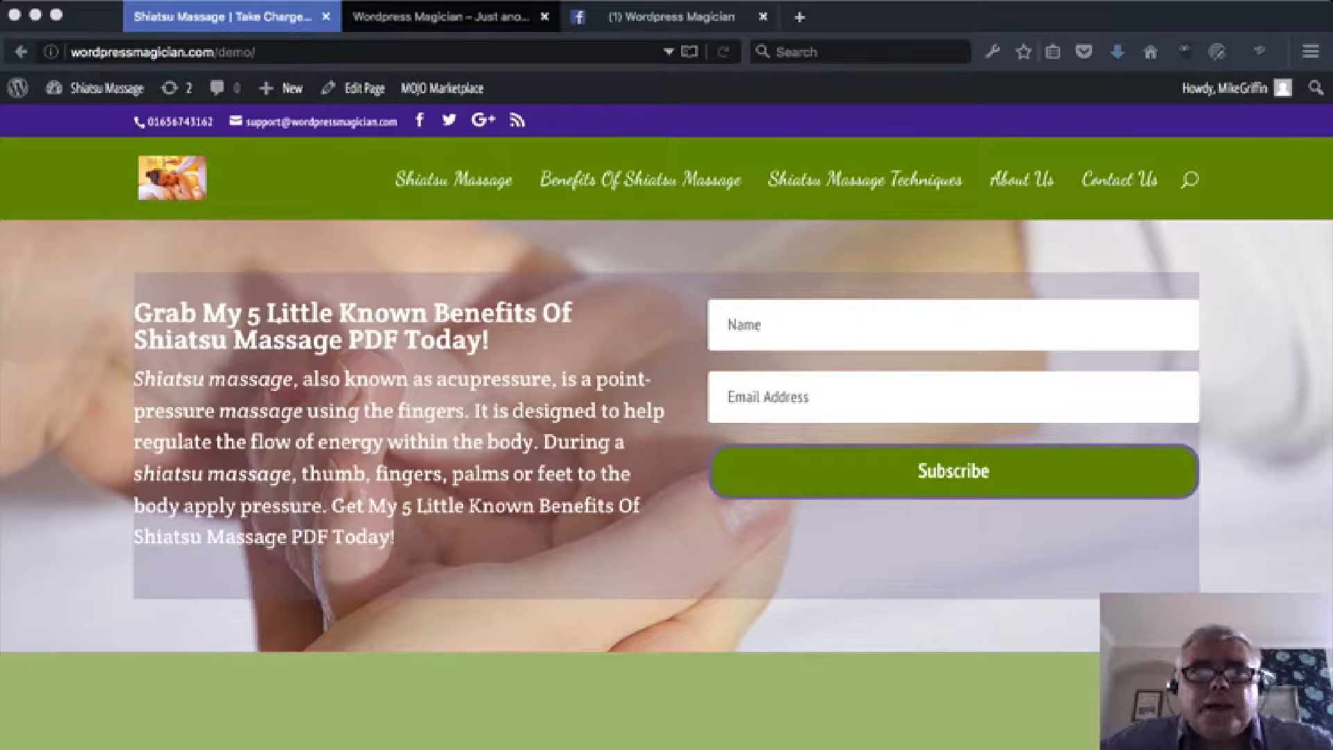
# Step: Look over the finished Shiatsu Massage demo site as a reference
pyautogui.click(441, 16)
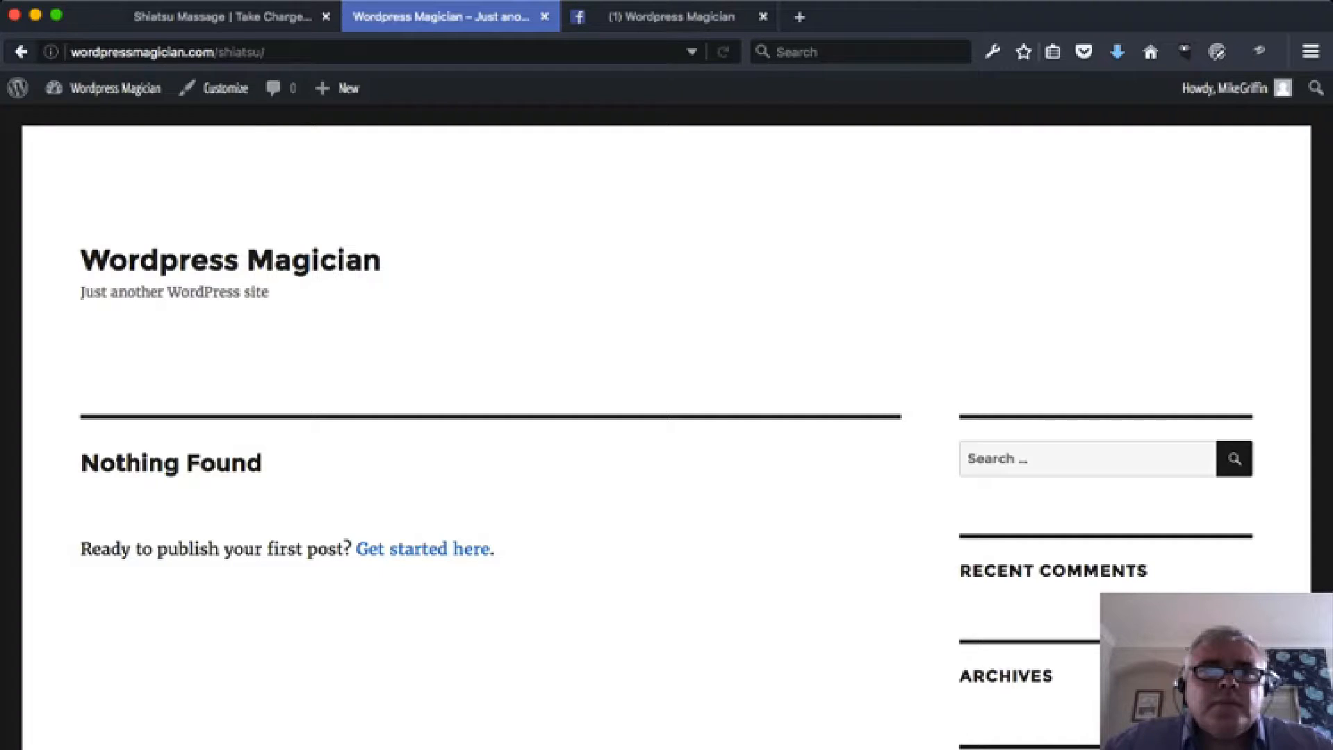
pyautogui.click(222, 17)
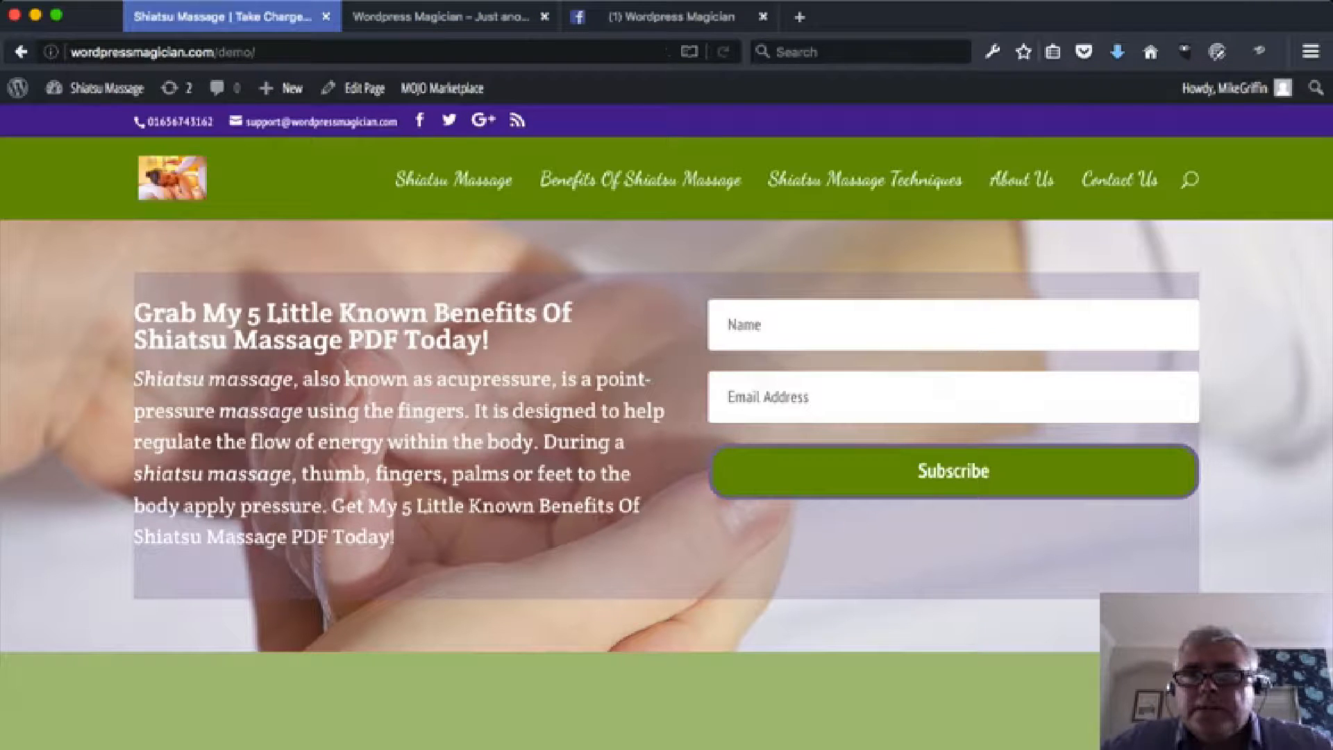
pyautogui.scroll(-3, 666, 416)
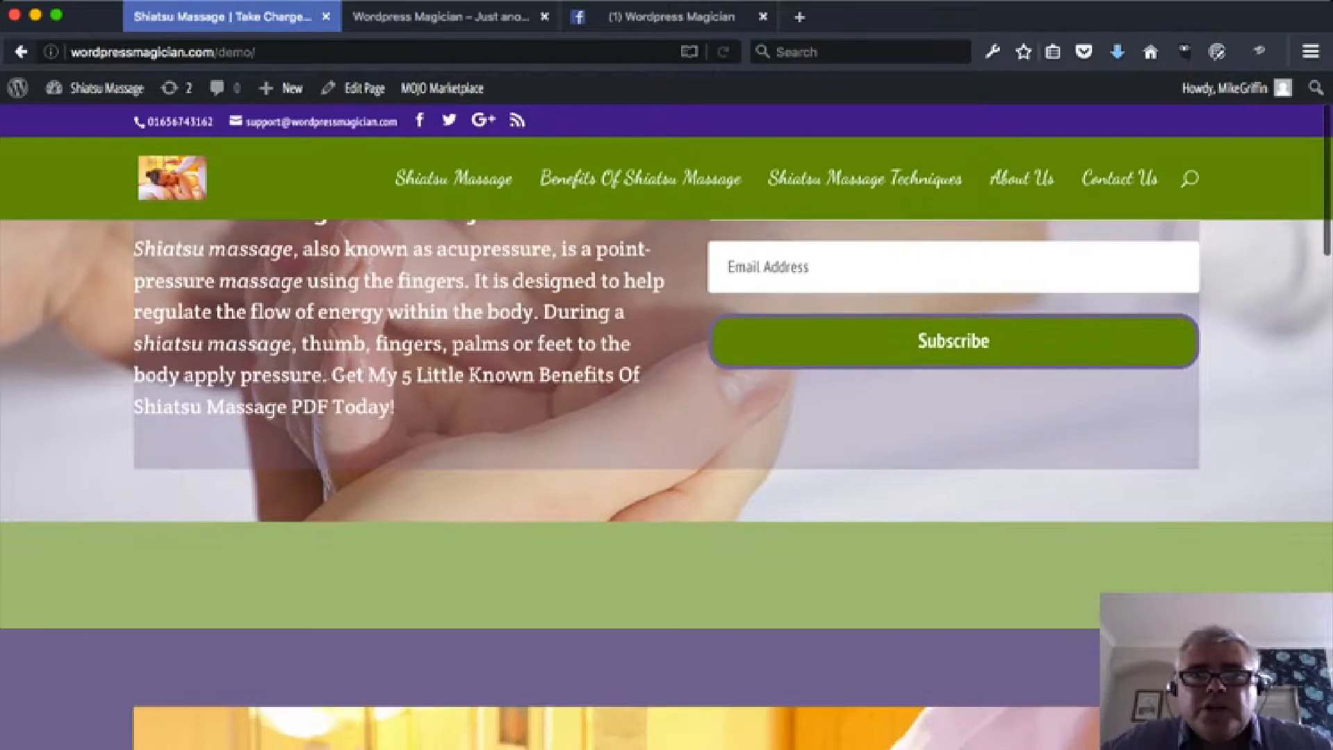
pyautogui.scroll(3, 667, 416)
pyautogui.scroll(1, 667, 416)
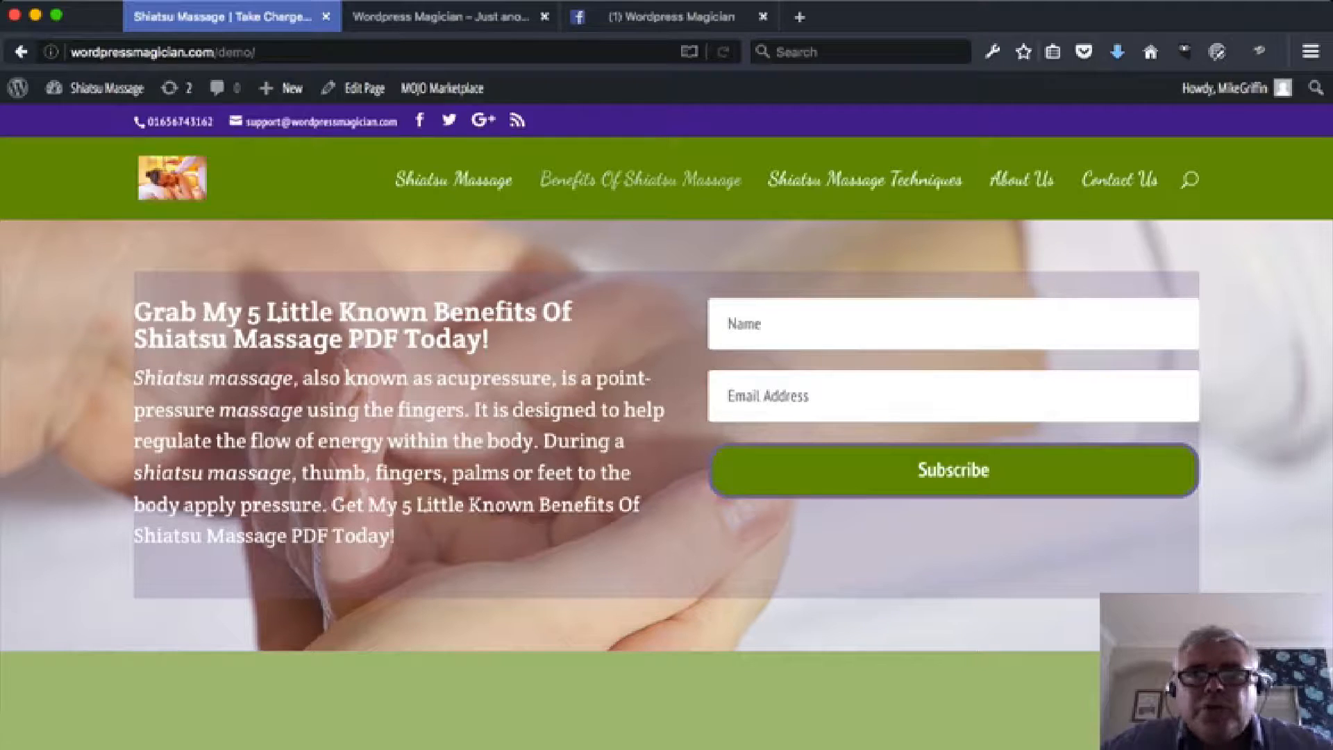
pyautogui.scroll(-3, 666, 416)
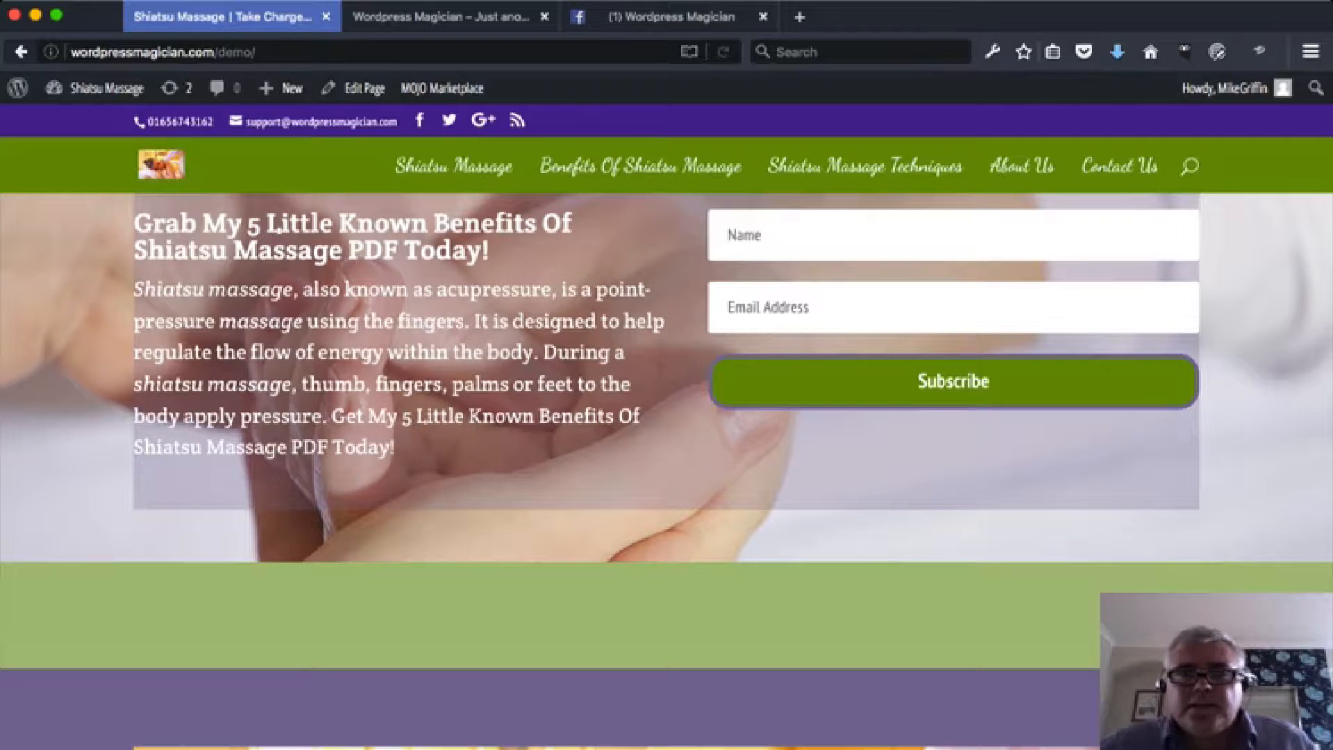
pyautogui.scroll(-10, 666, 416)
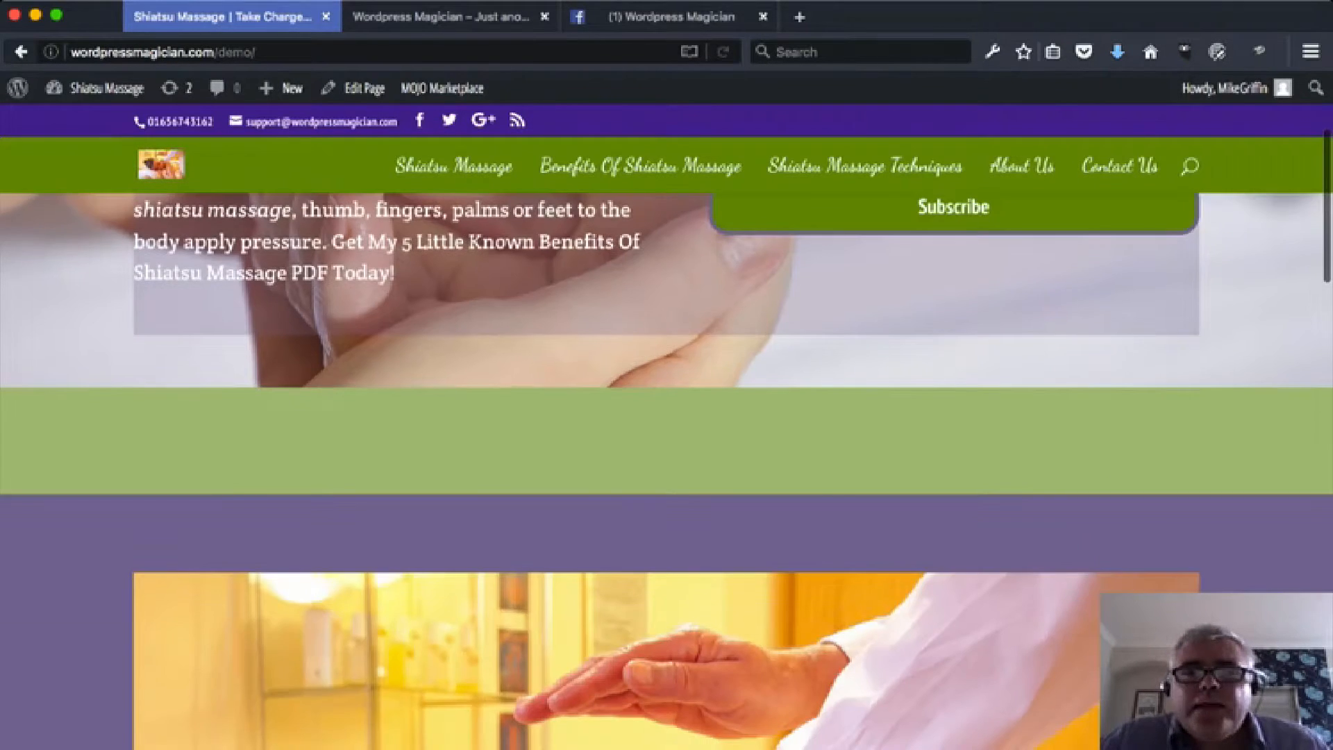
pyautogui.scroll(-2, 666, 471)
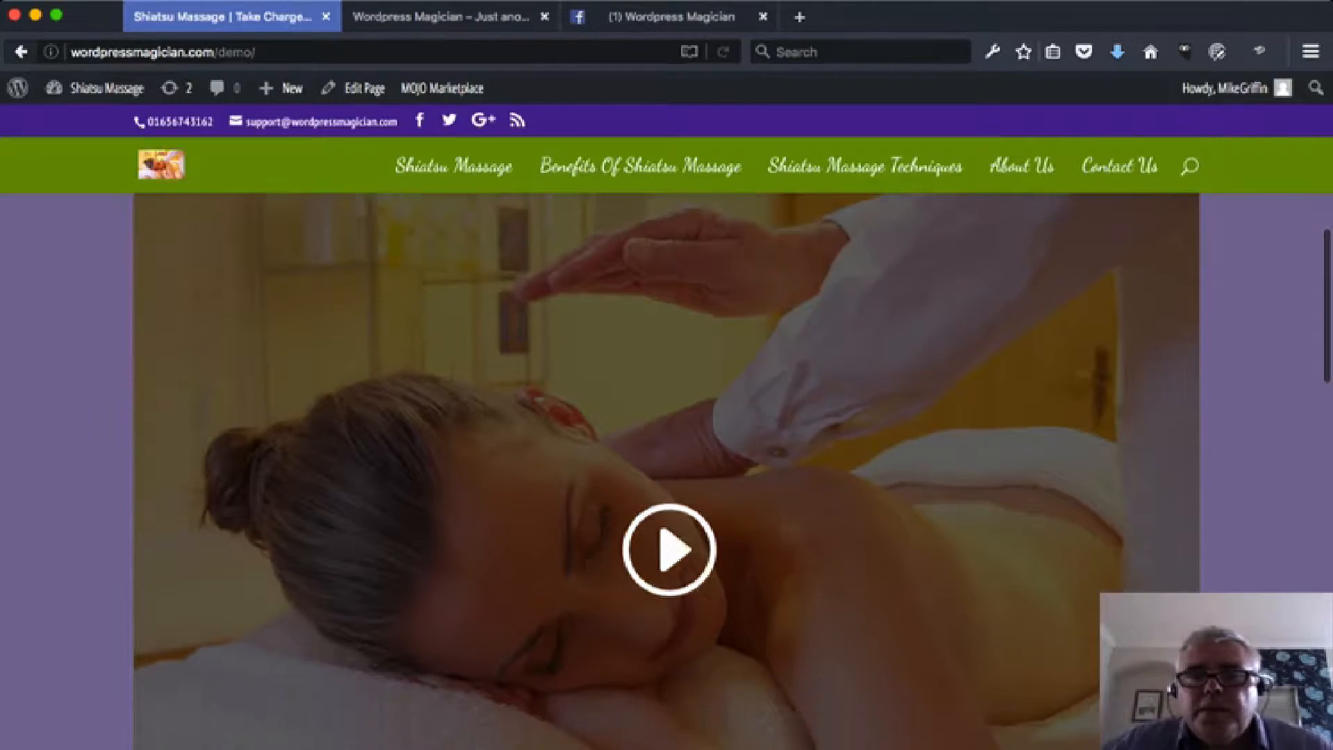
pyautogui.scroll(-8, 667, 470)
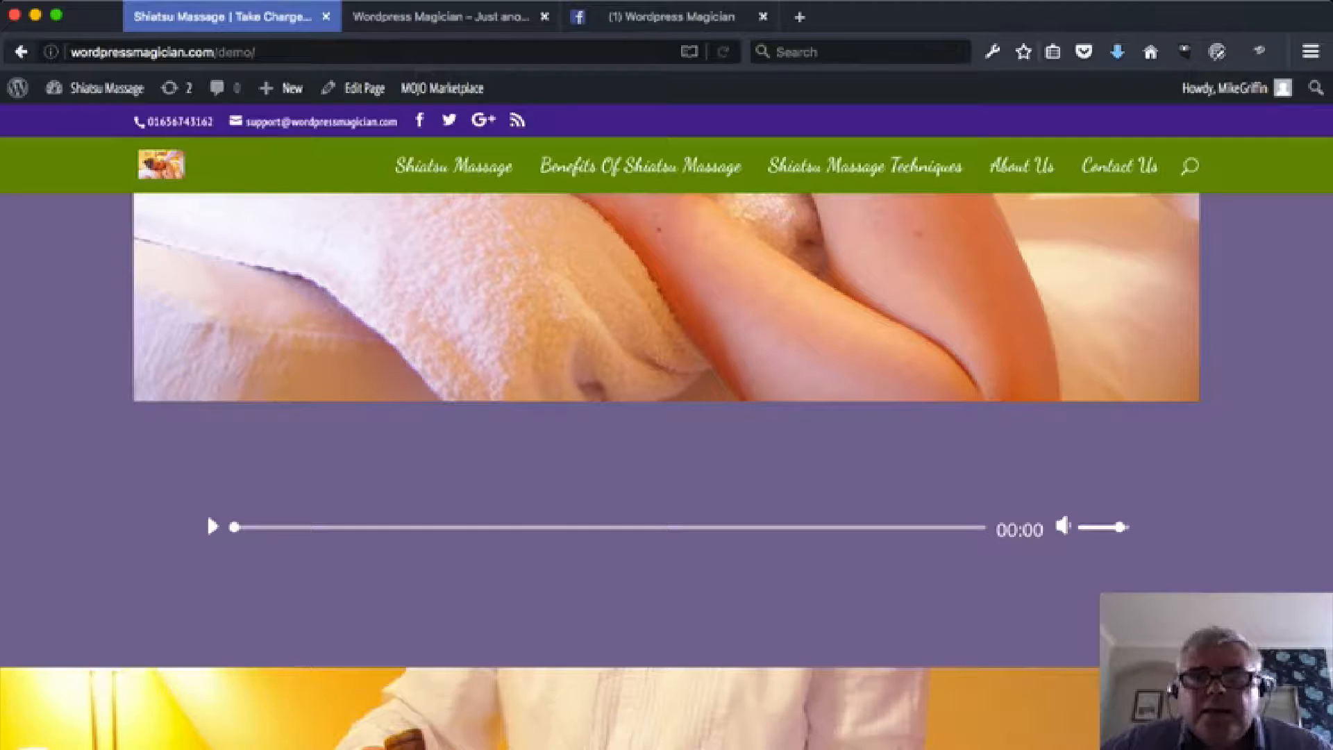
pyautogui.scroll(-9, 666, 471)
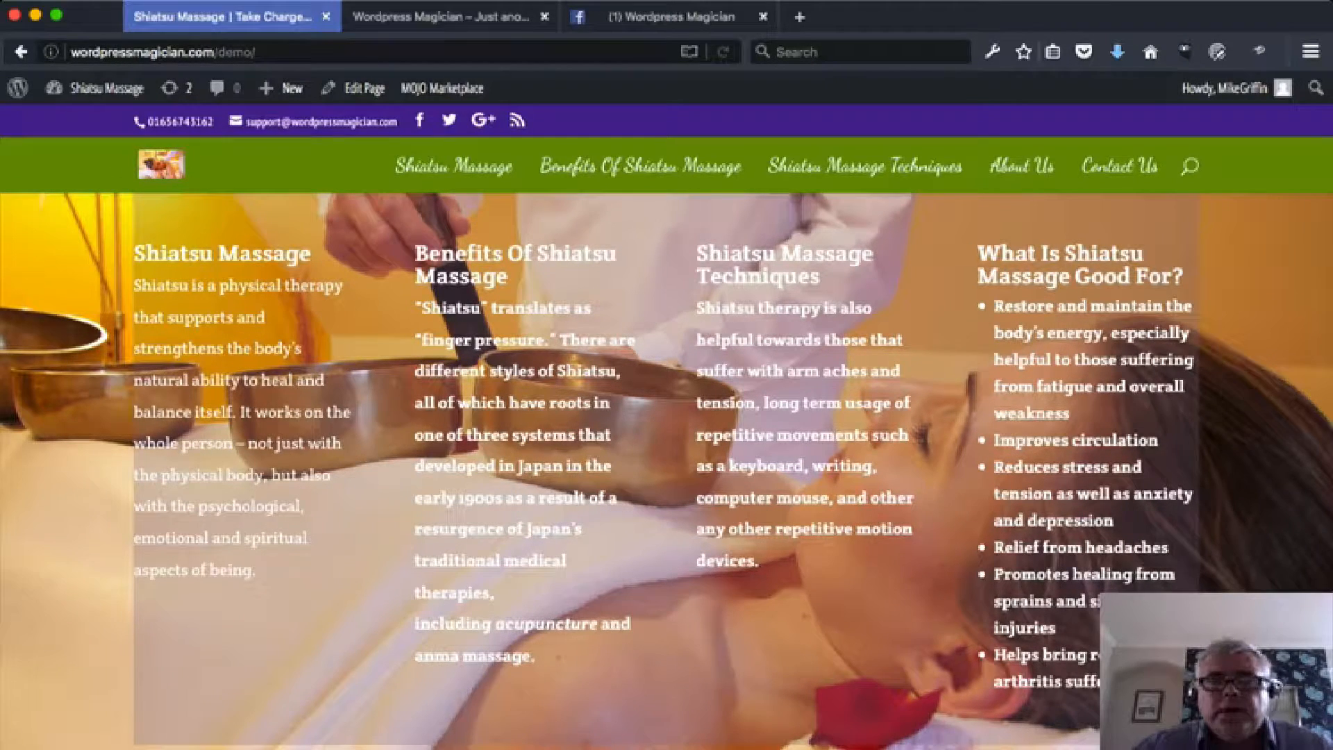
pyautogui.scroll(-10, 666, 471)
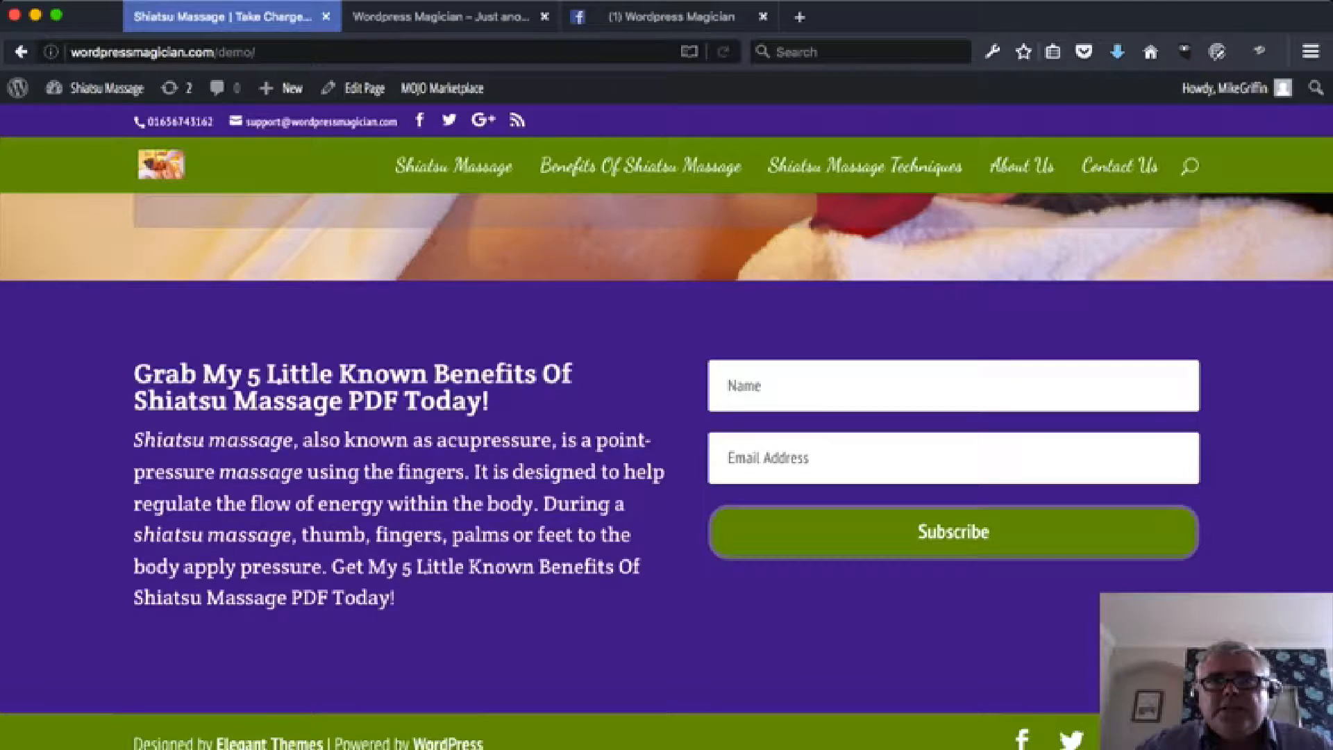
pyautogui.scroll(20, 667, 445)
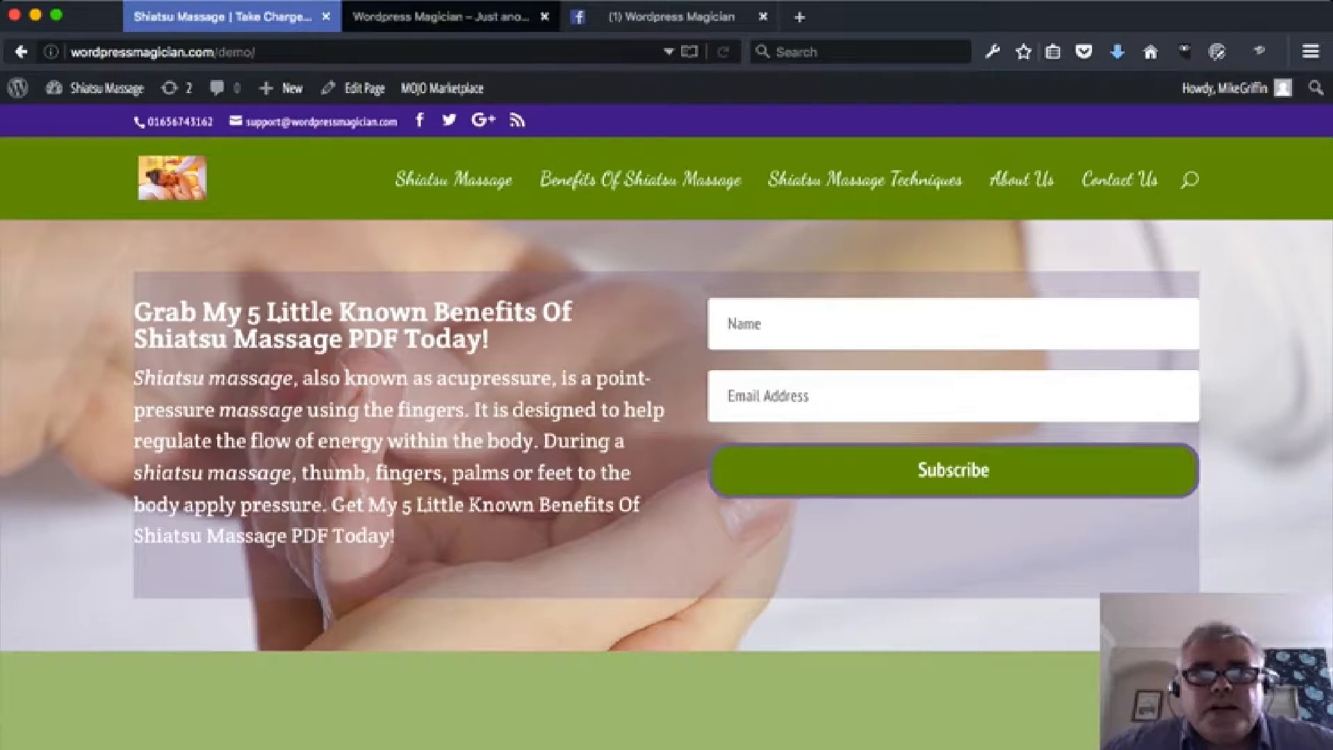
# Step: On the blank site, upload Divi.zip as a new theme, activate it, and view the site
pyautogui.hotkey('ctrl', 'Tab')
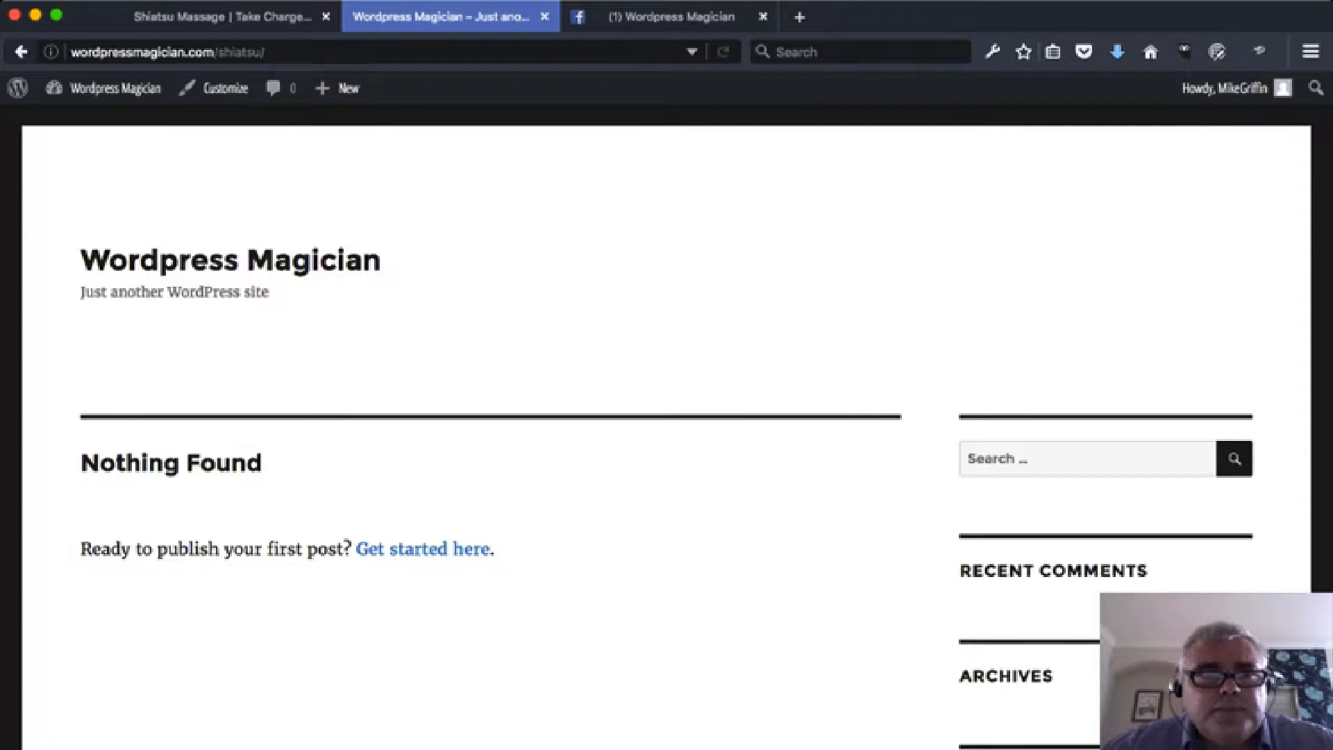
pyautogui.moveTo(104, 89)
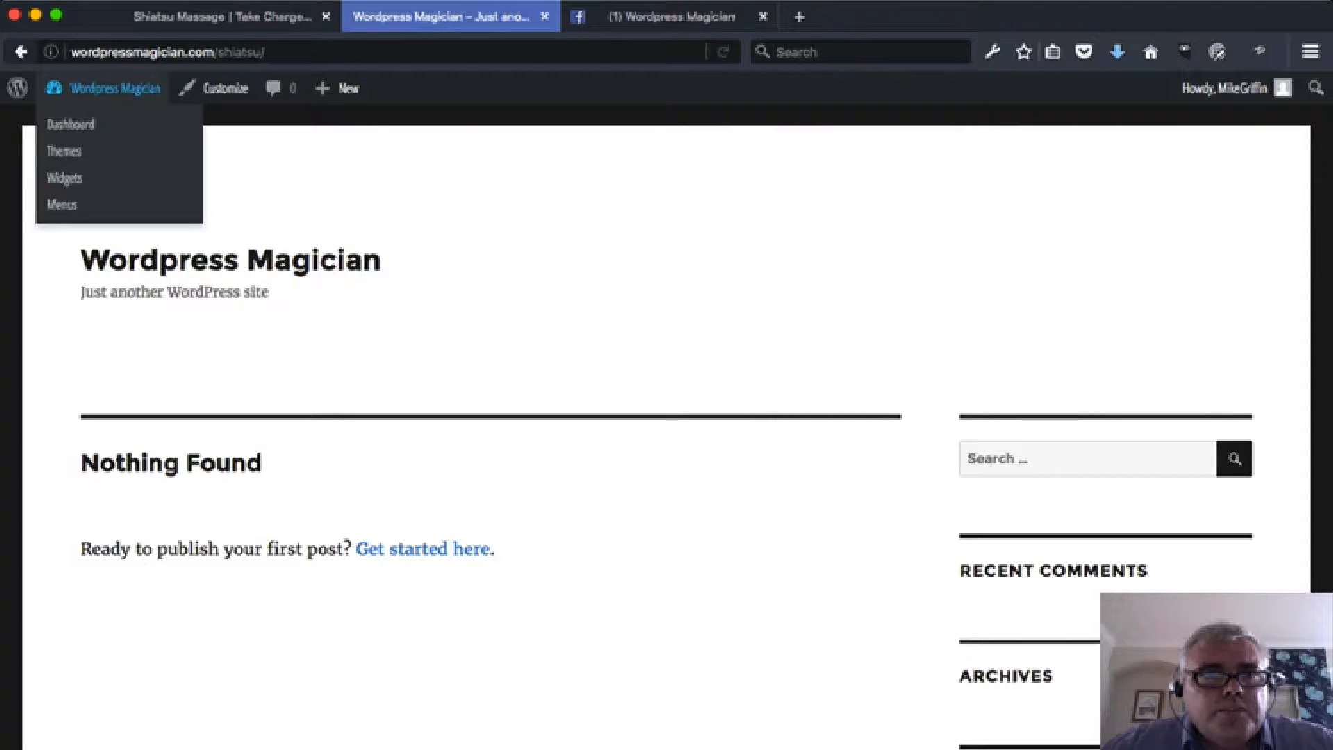
pyautogui.click(70, 123)
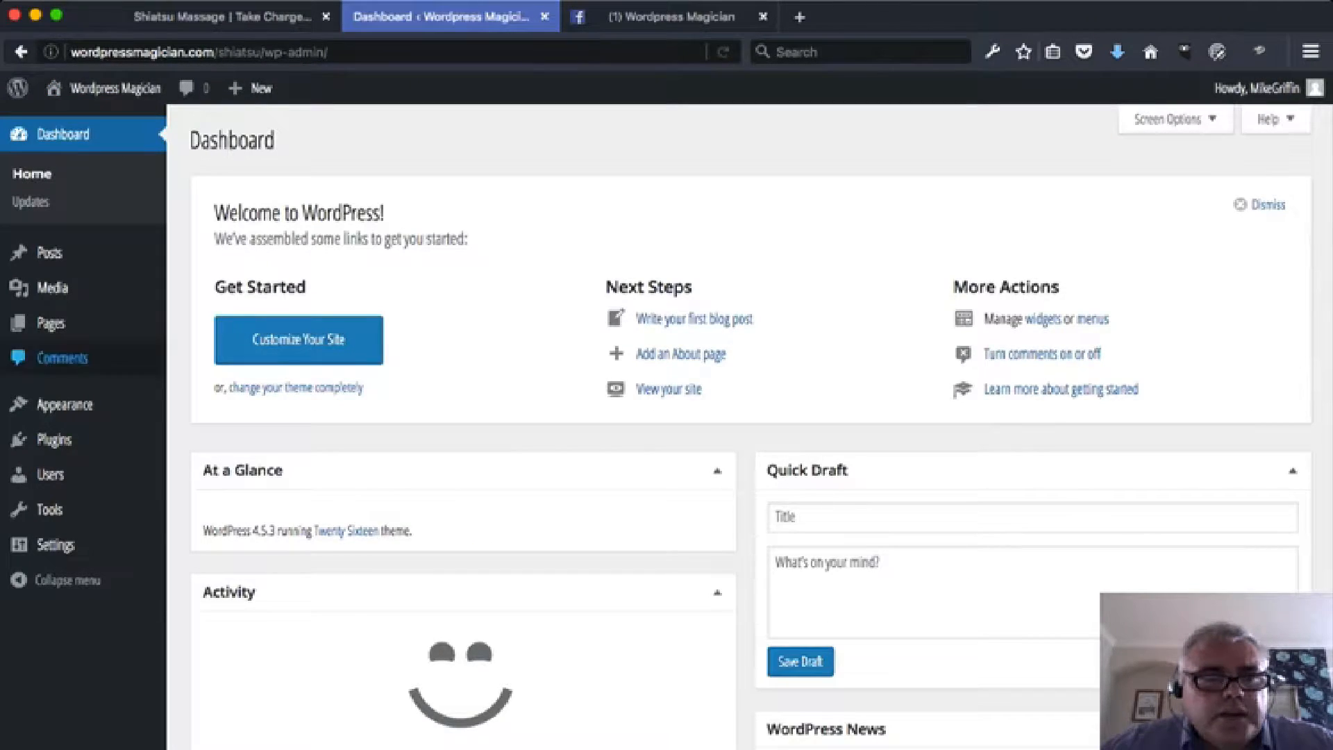
pyautogui.moveTo(64, 404)
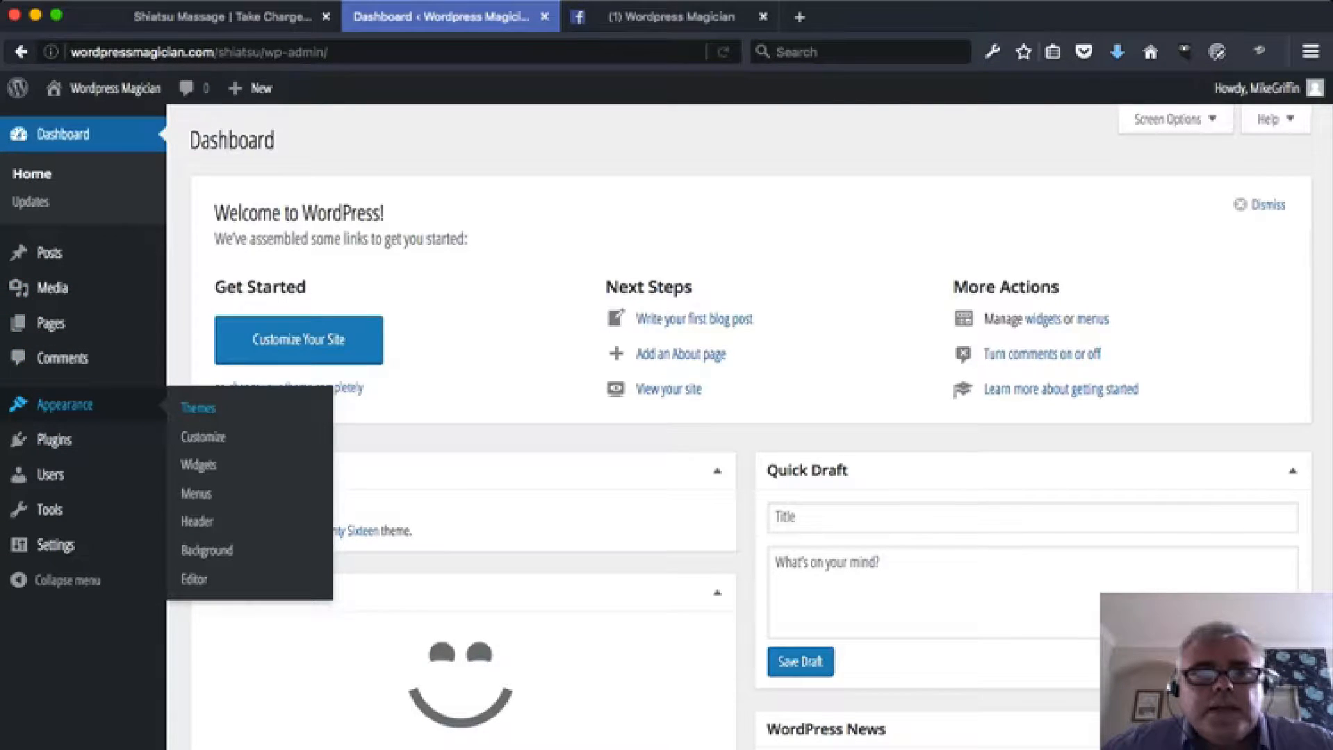
pyautogui.click(197, 407)
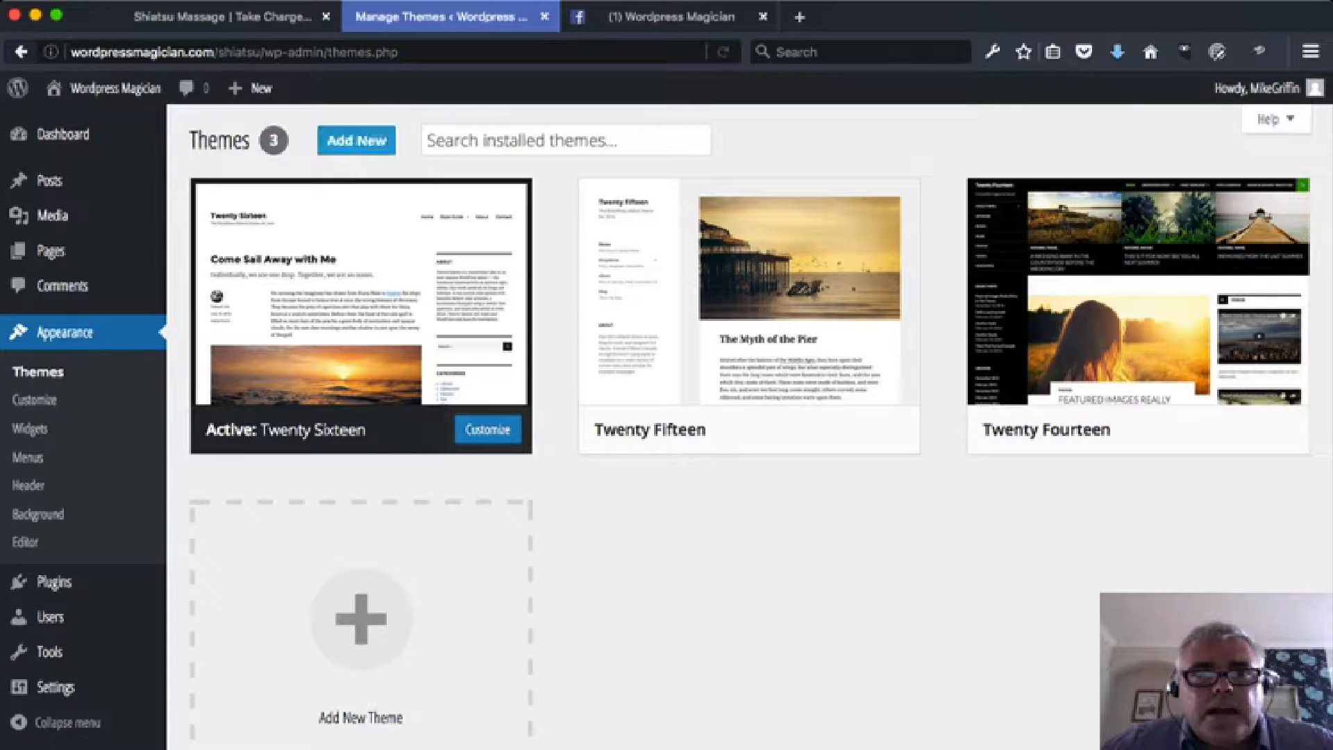
pyautogui.click(356, 140)
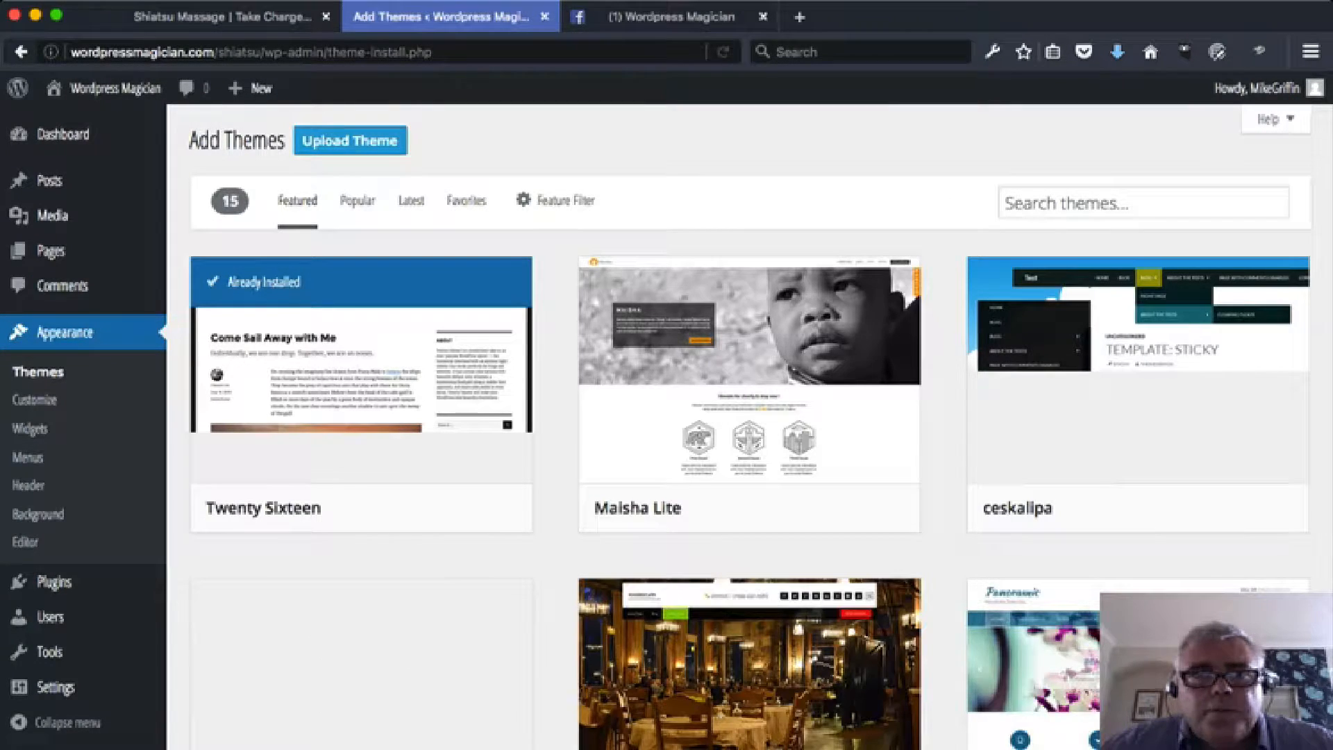
pyautogui.click(350, 140)
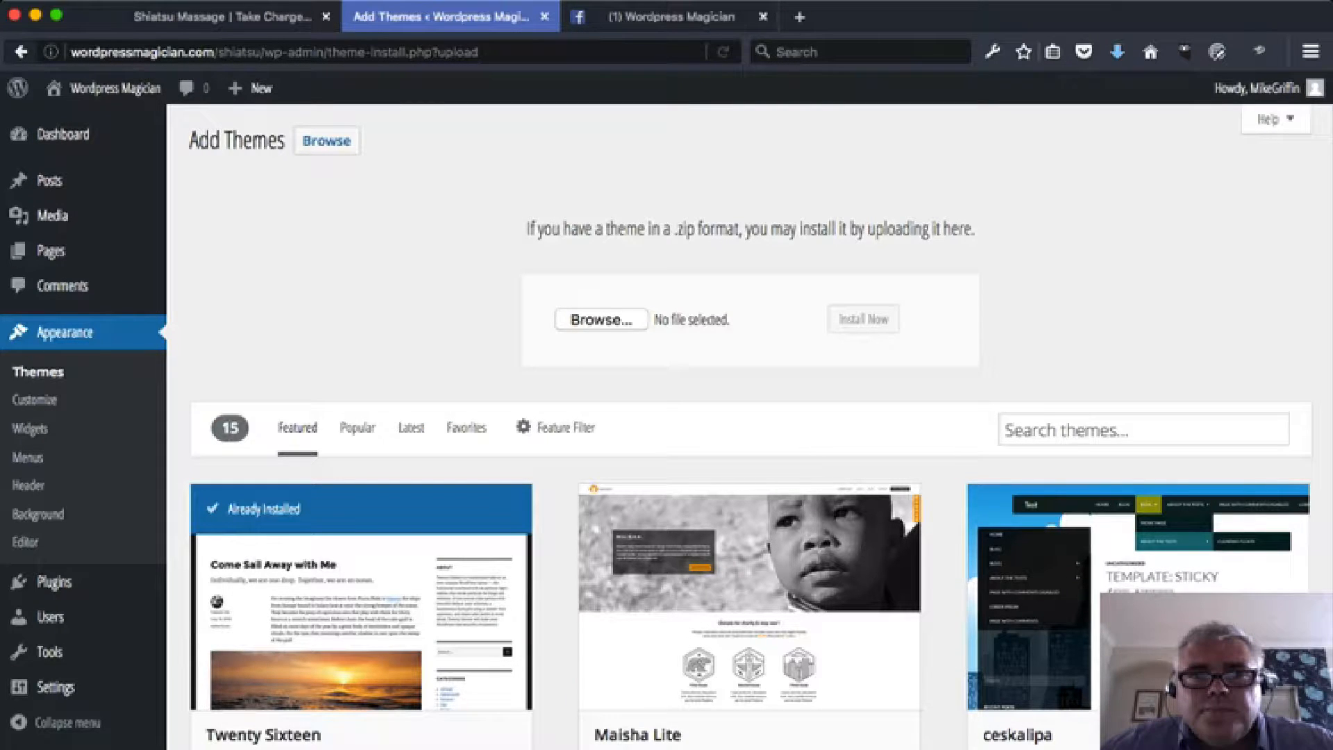
pyautogui.click(602, 320)
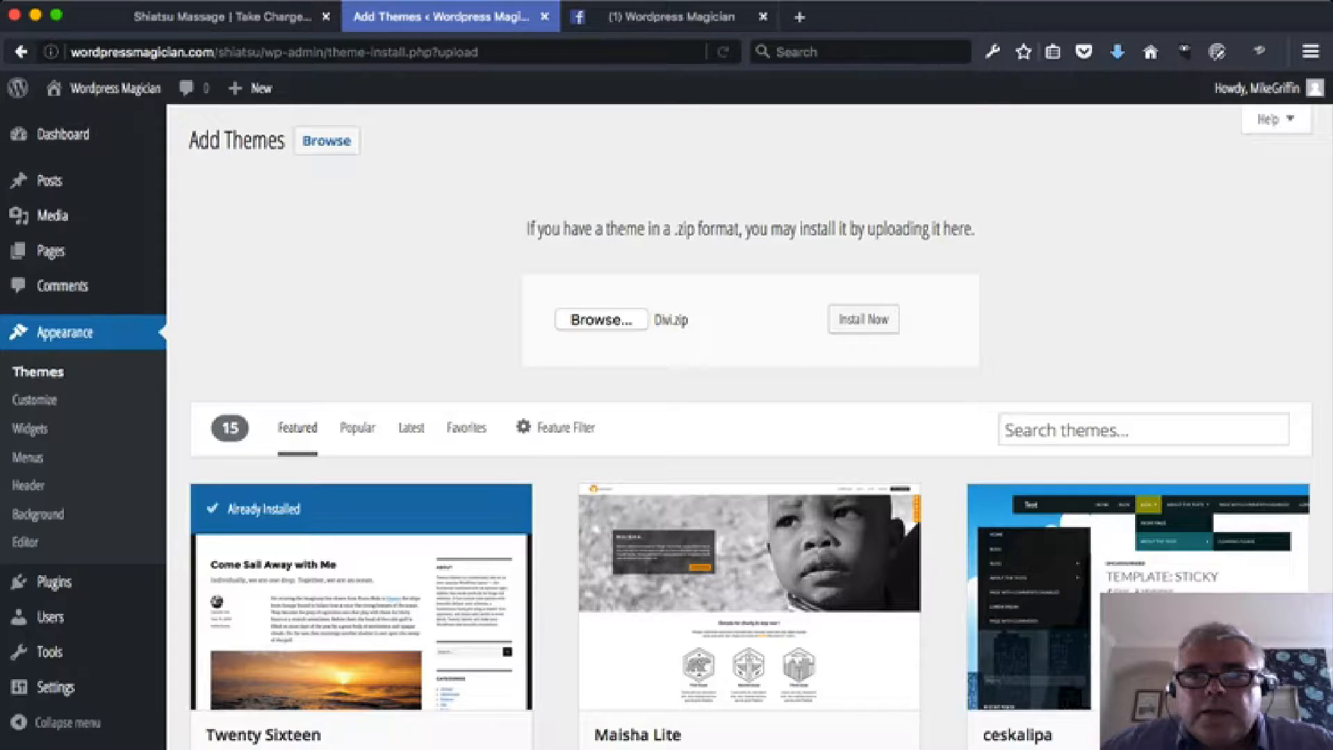
pyautogui.click(863, 319)
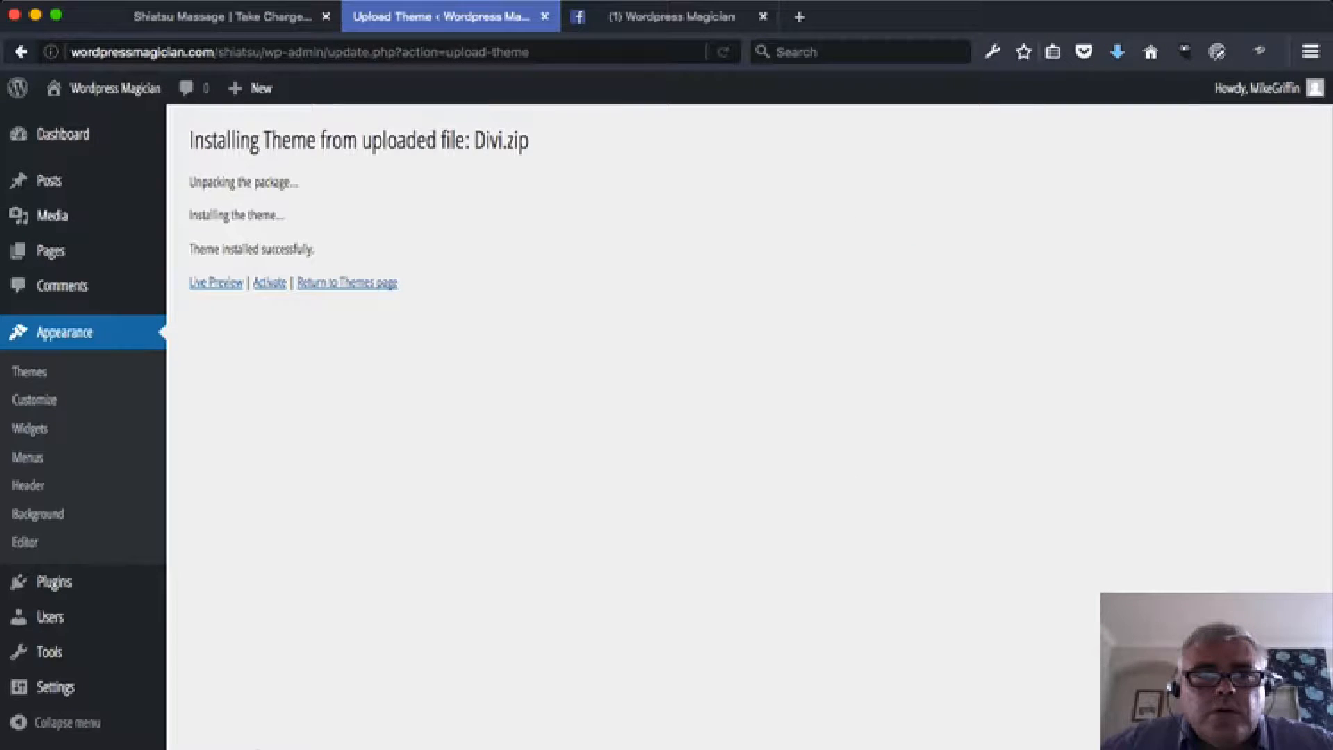
pyautogui.click(270, 282)
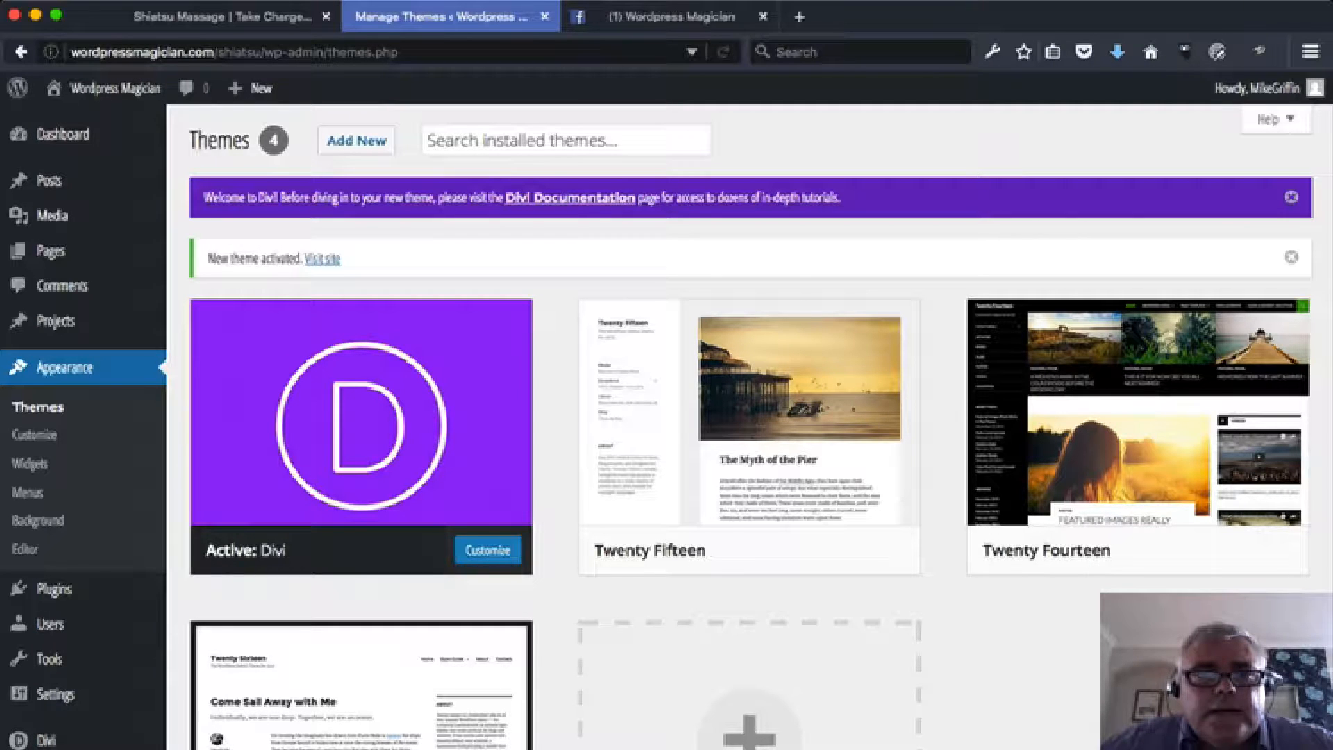
pyautogui.click(322, 259)
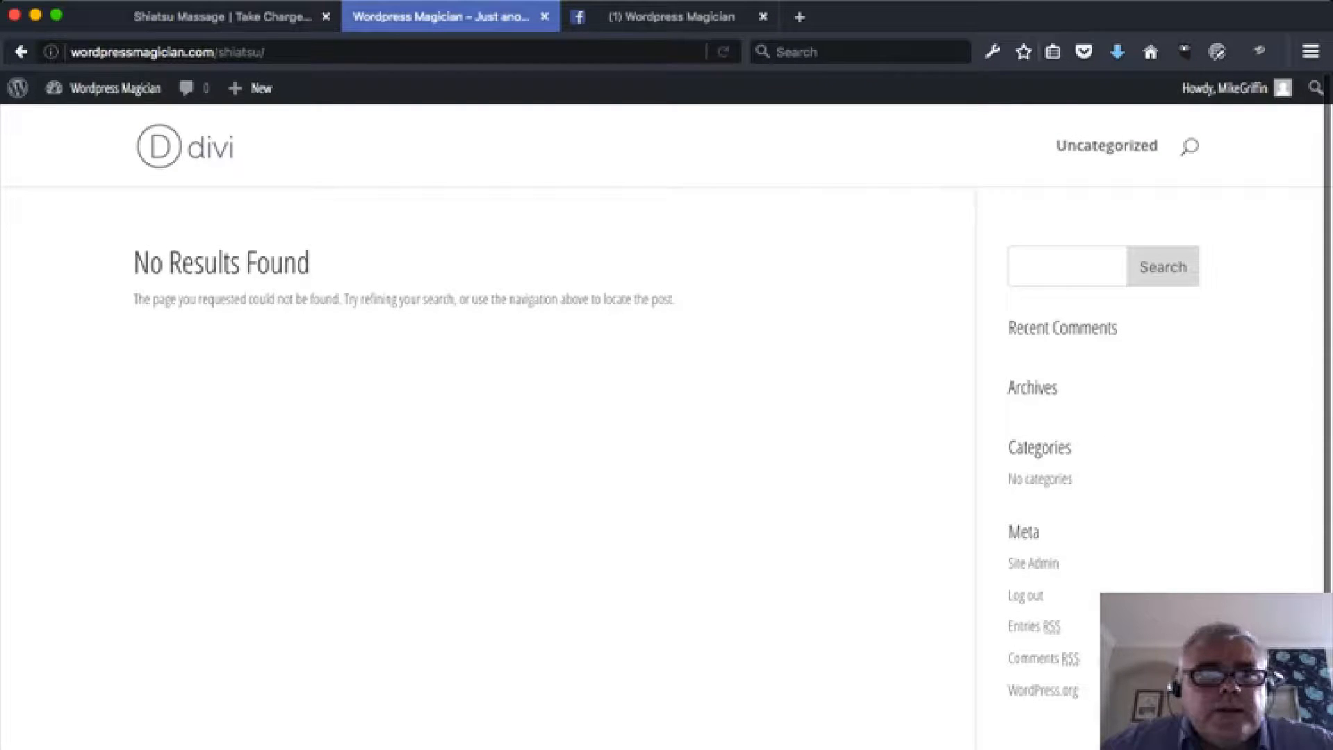
# Step: Install and activate the Divi Builder plugin from divi-builder.zip, then return to the Shiatsu demo
pyautogui.moveTo(103, 88)
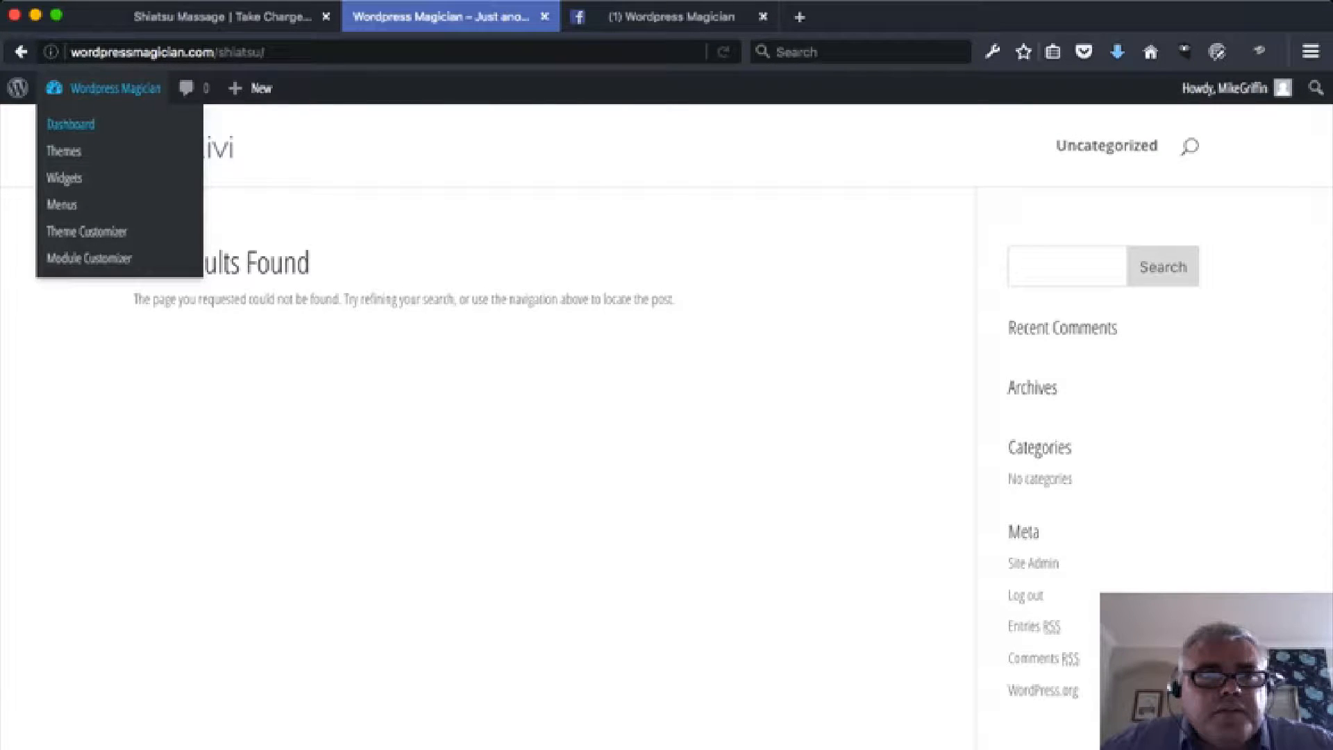
pyautogui.click(70, 124)
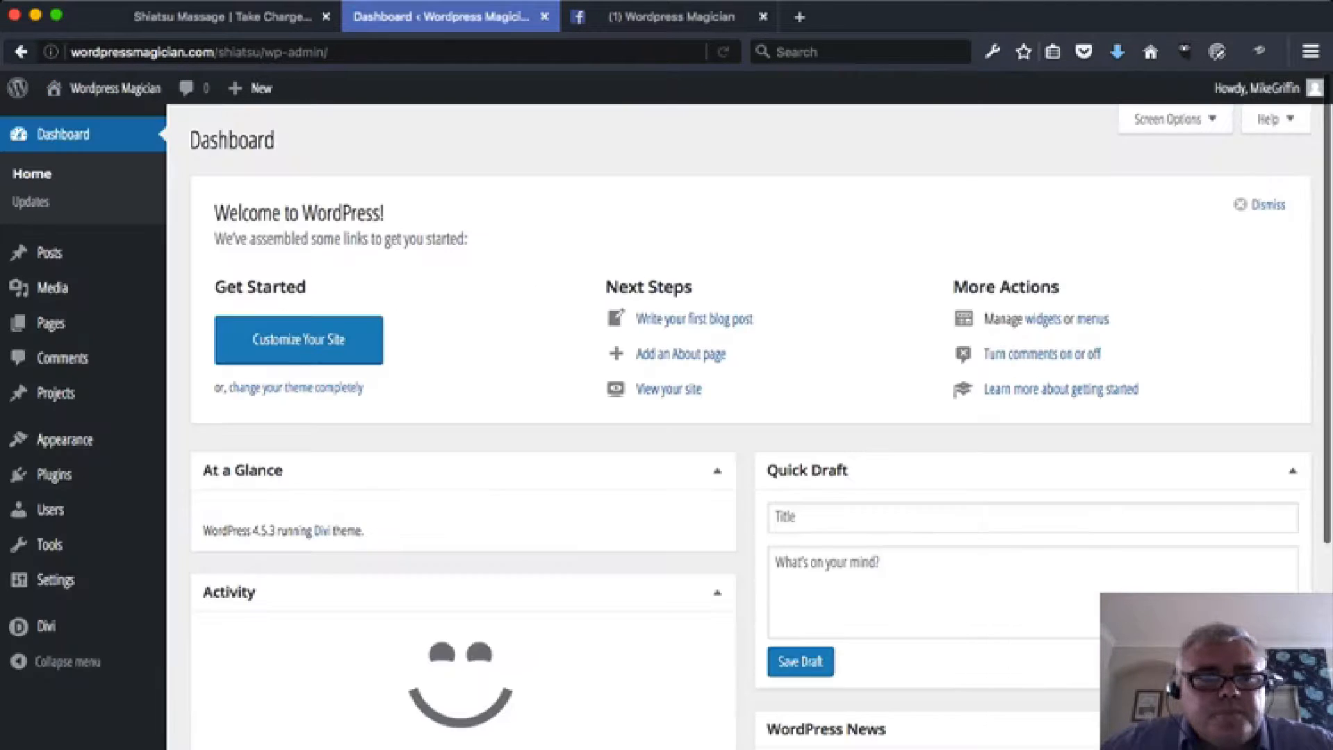
pyautogui.moveTo(55, 474)
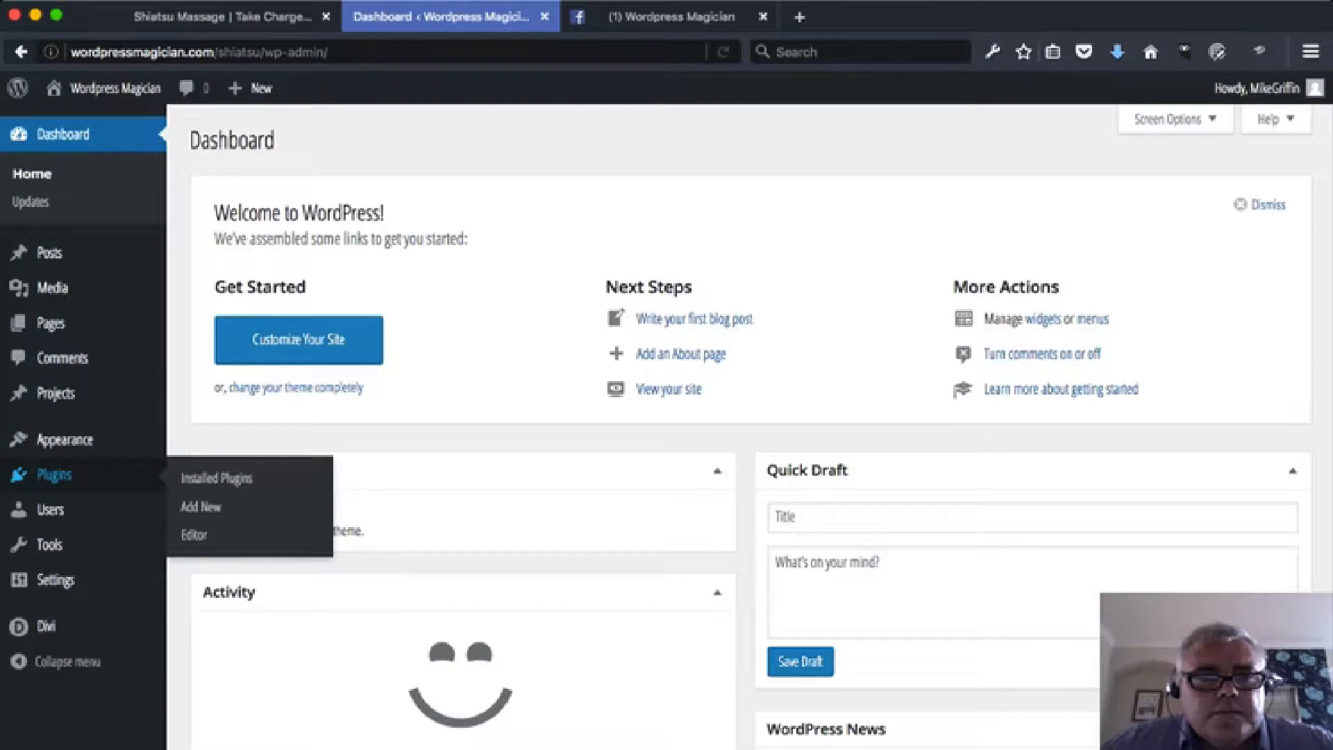
pyautogui.click(201, 506)
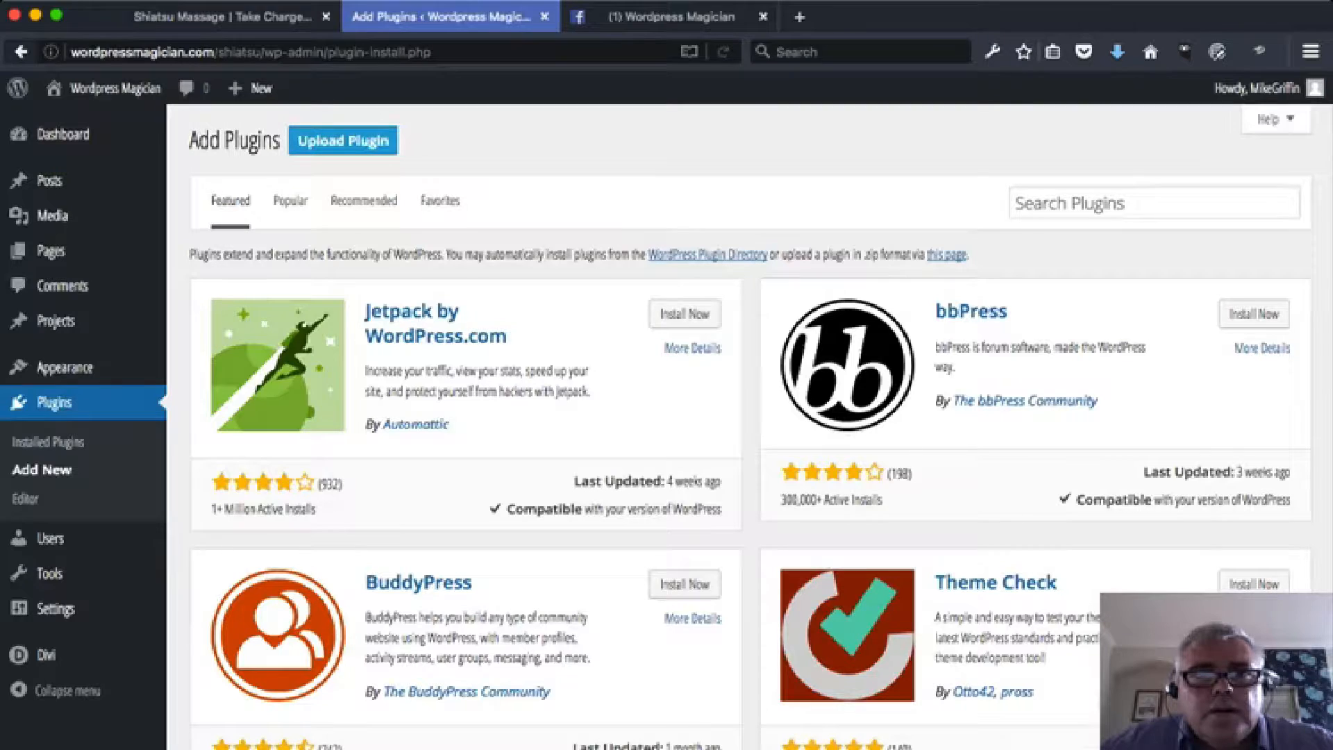
pyautogui.click(343, 141)
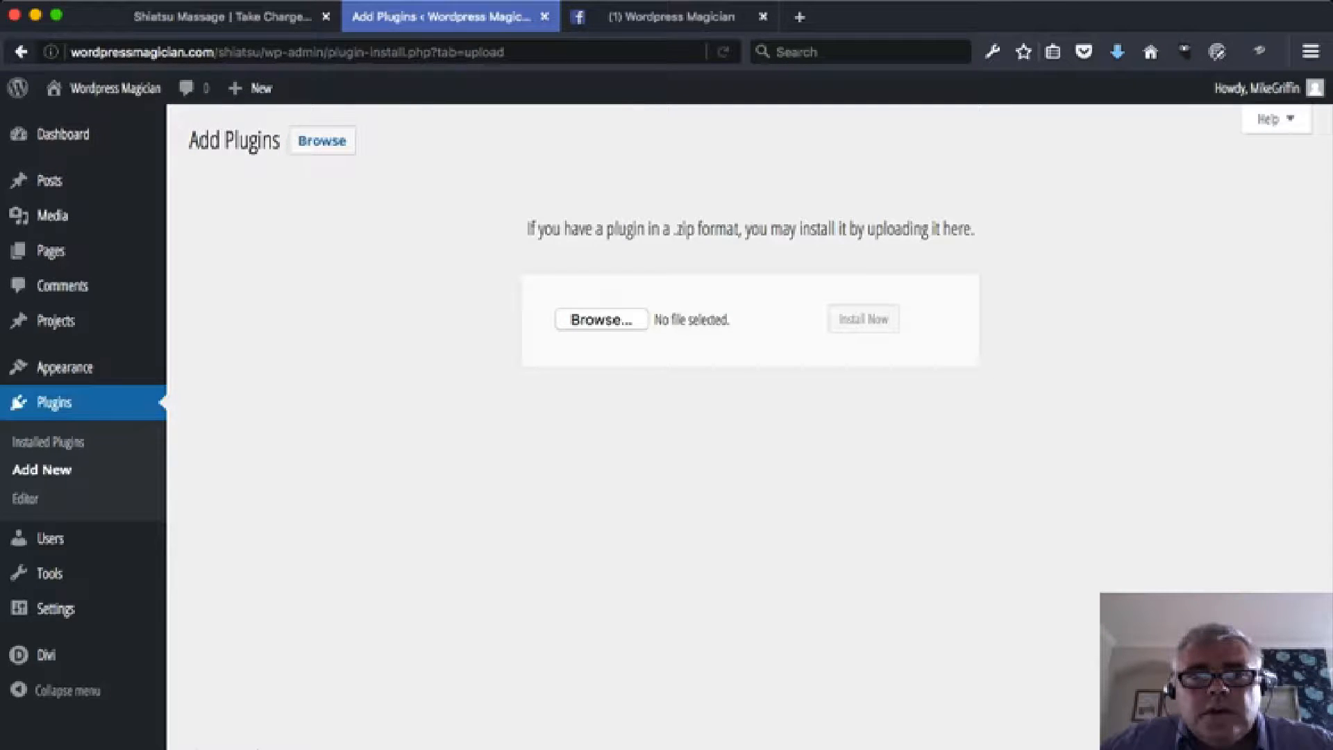
pyautogui.click(601, 319)
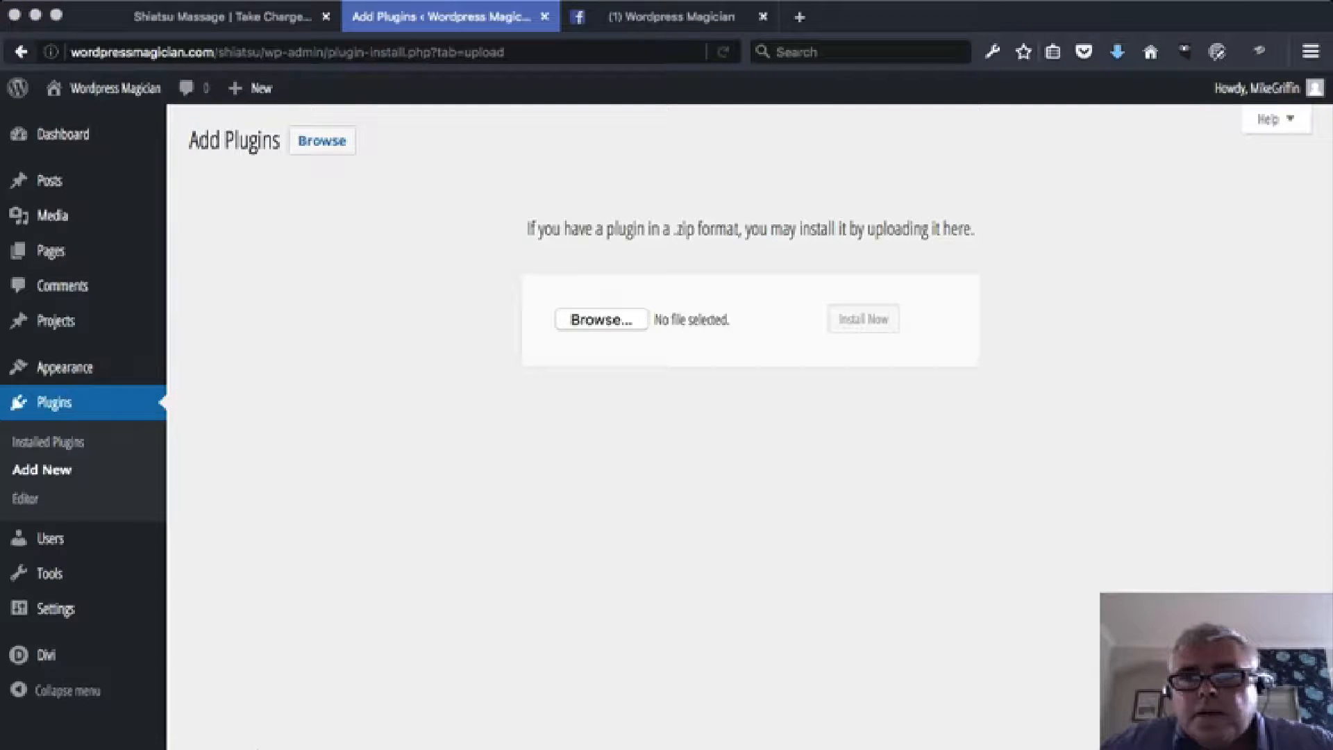
pyautogui.press('Return')
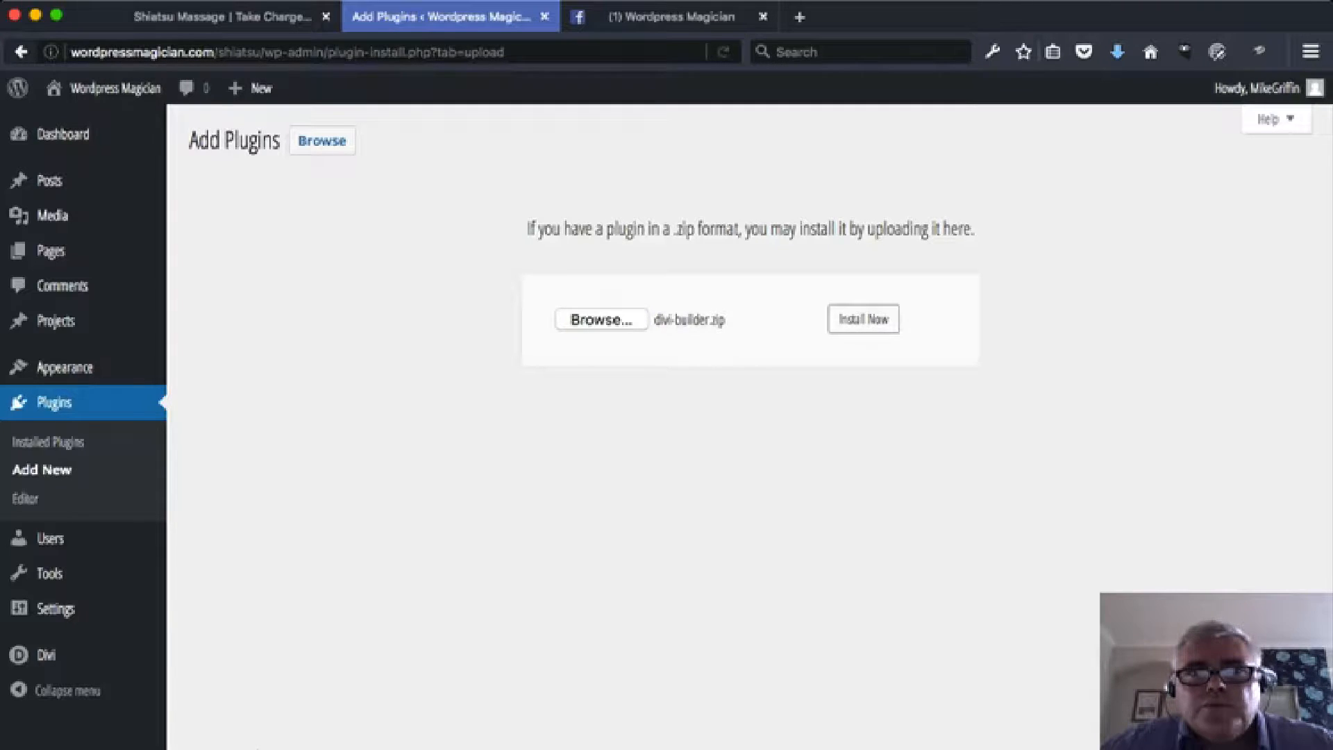
pyautogui.click(862, 319)
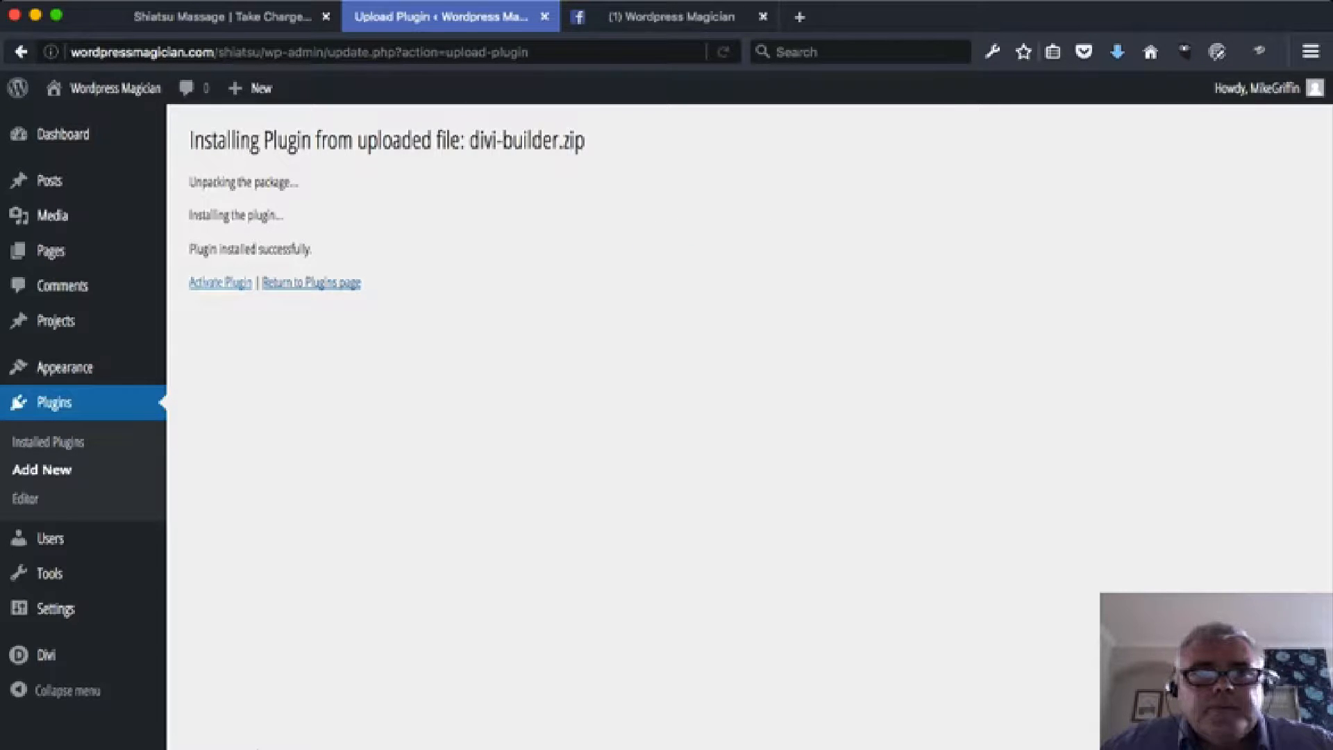
pyautogui.click(221, 282)
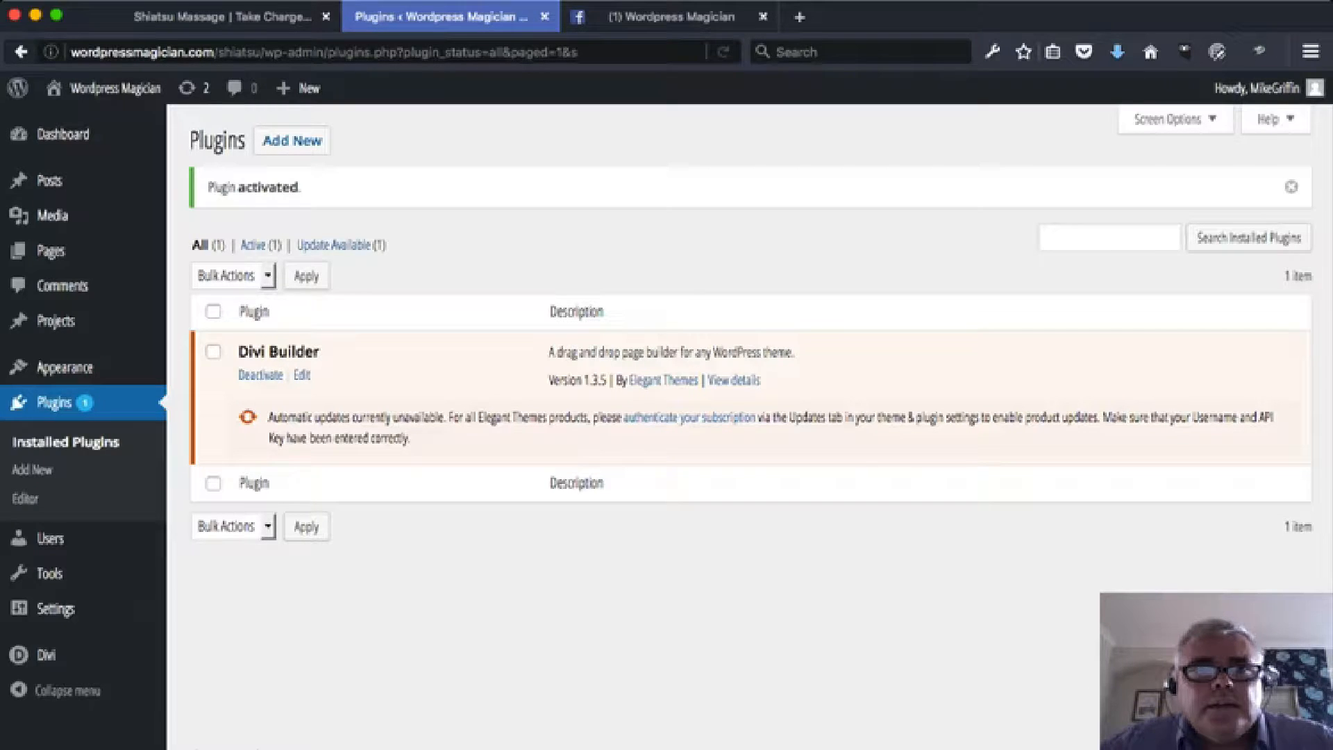
pyautogui.click(224, 17)
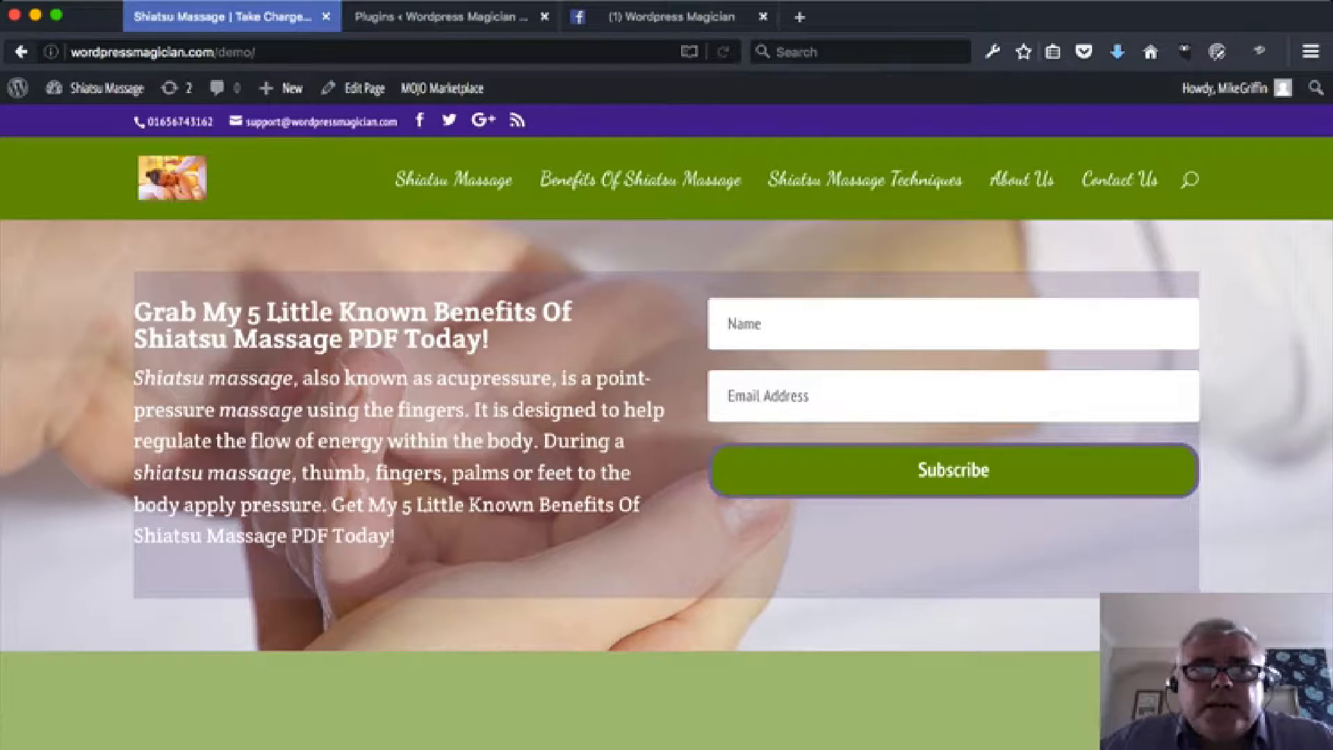
# Step: Go to Divi Theme Options from the admin sidebar, briefly comparing with the live Shiatsu site
pyautogui.click(444, 17)
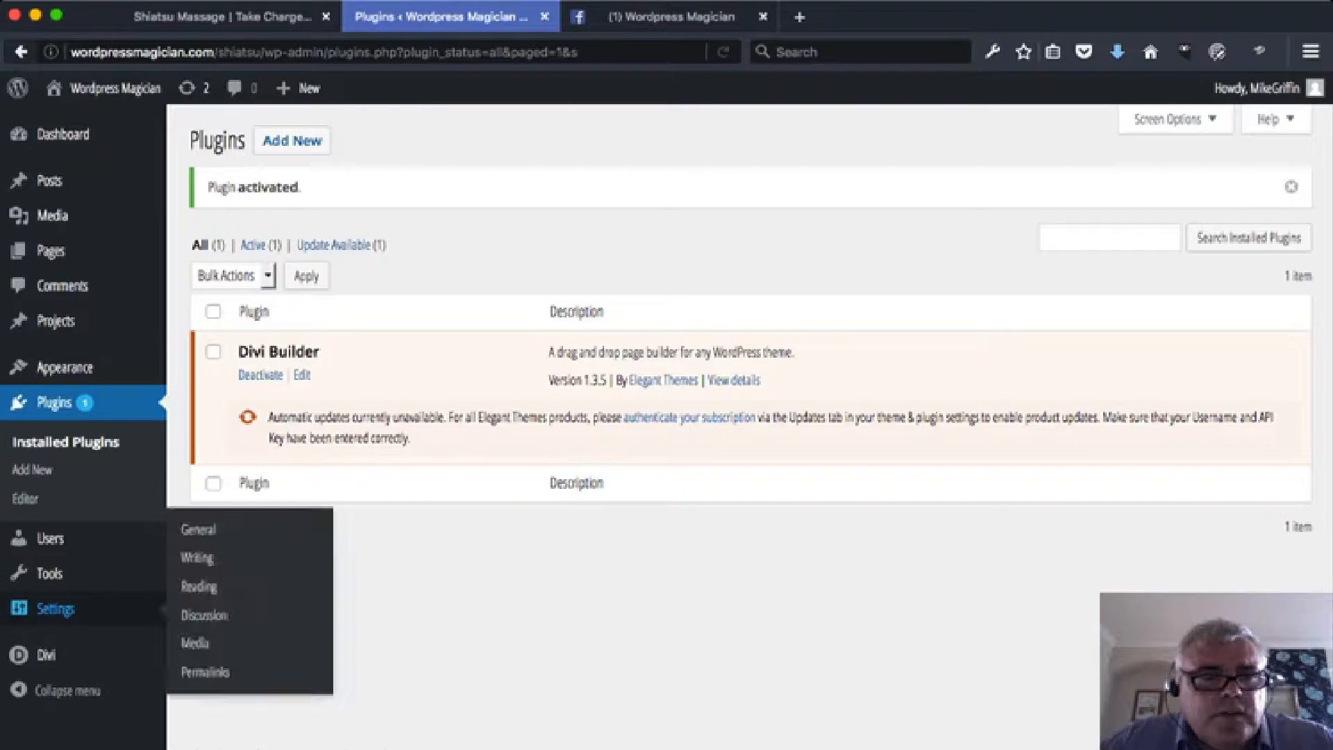
pyautogui.moveTo(46, 655)
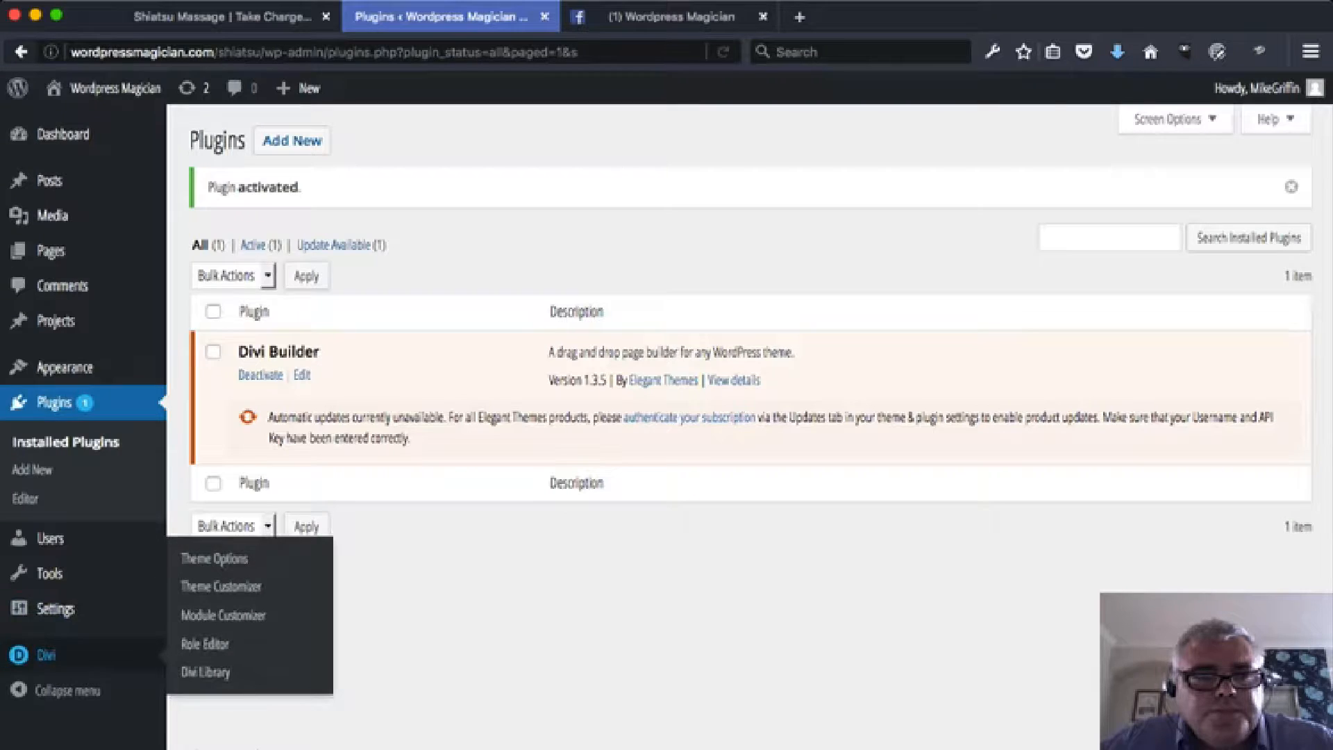
pyautogui.click(214, 558)
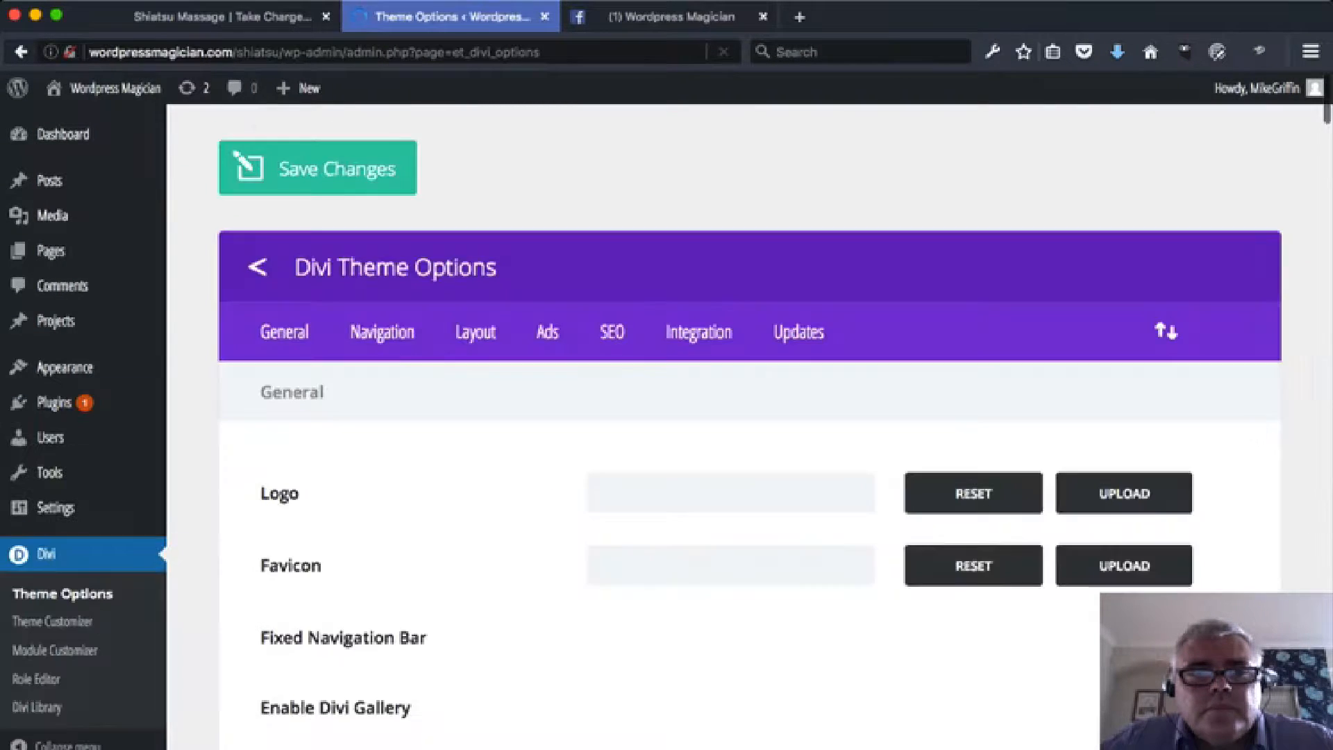
pyautogui.scroll(-3, 750, 416)
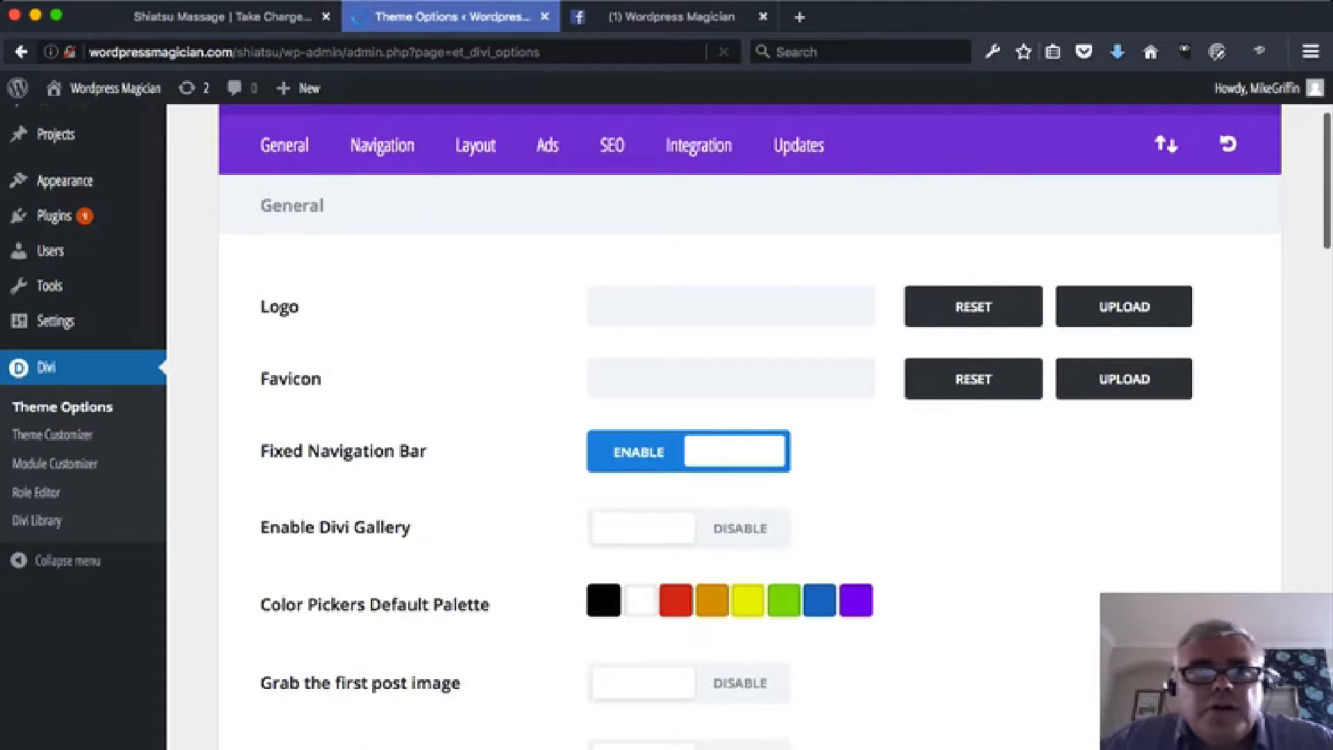
pyautogui.click(230, 16)
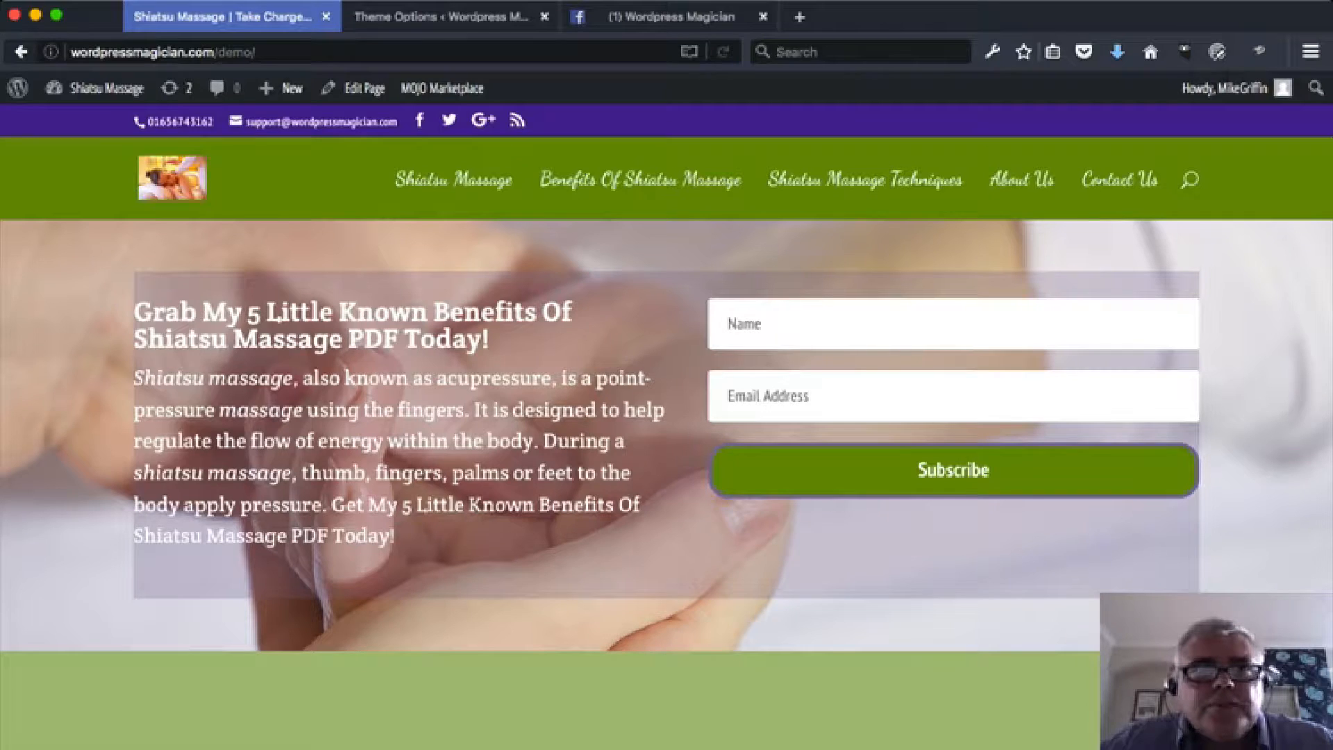
pyautogui.click(441, 16)
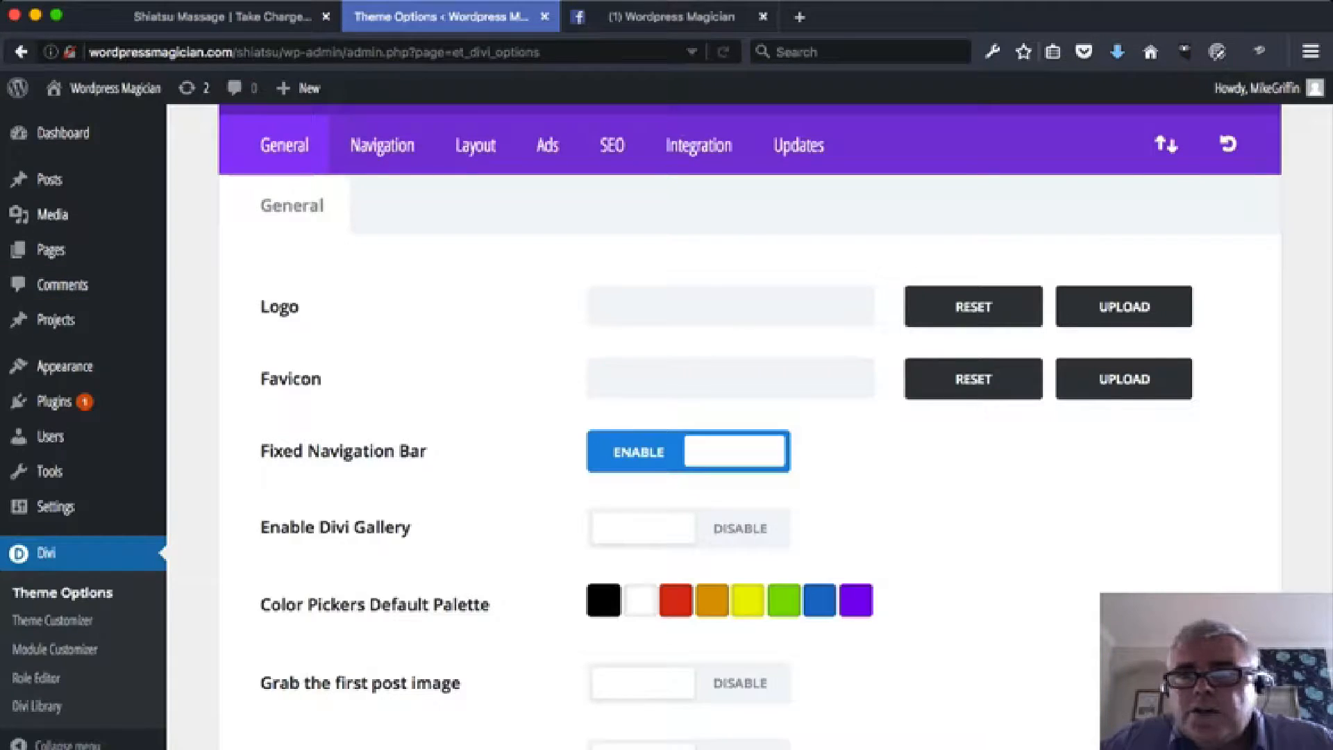
# Step: Upload wellness-285587.jpg and set it as the Divi logo image
pyautogui.click(1124, 306)
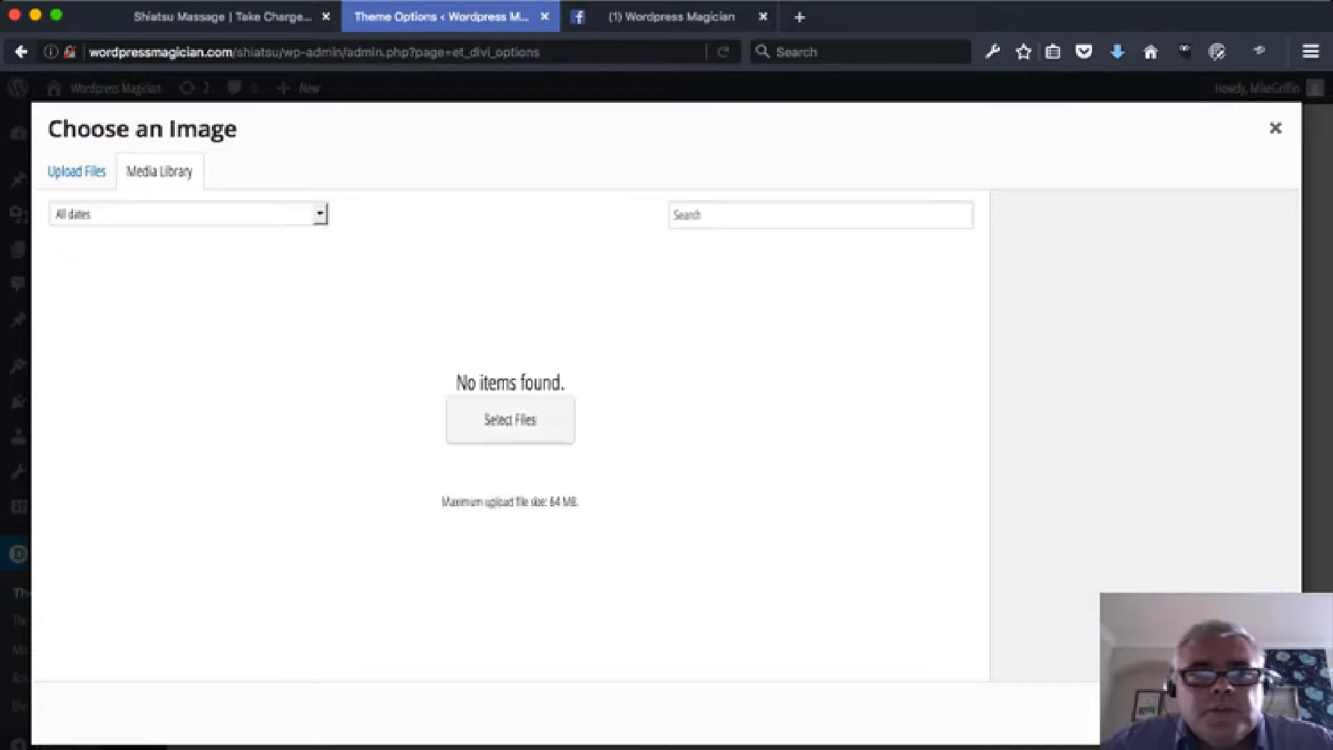
pyautogui.click(76, 171)
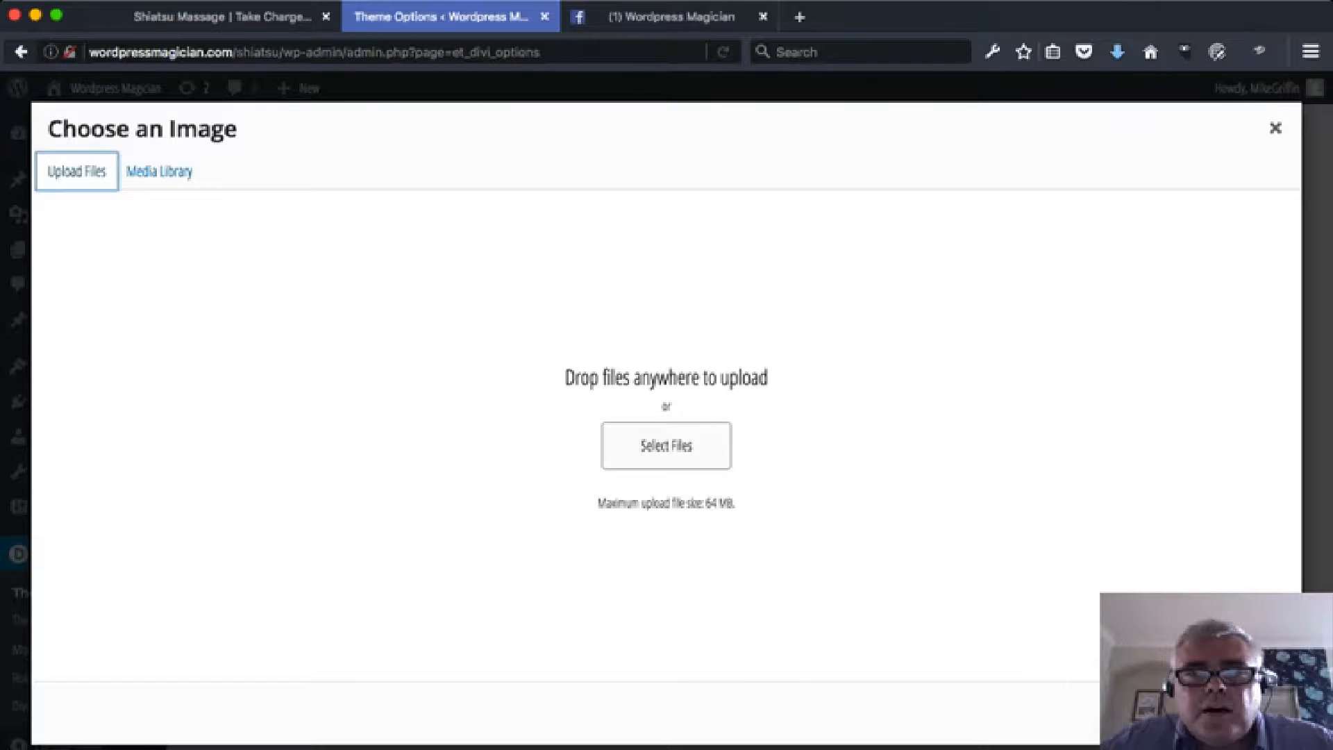
pyautogui.click(667, 446)
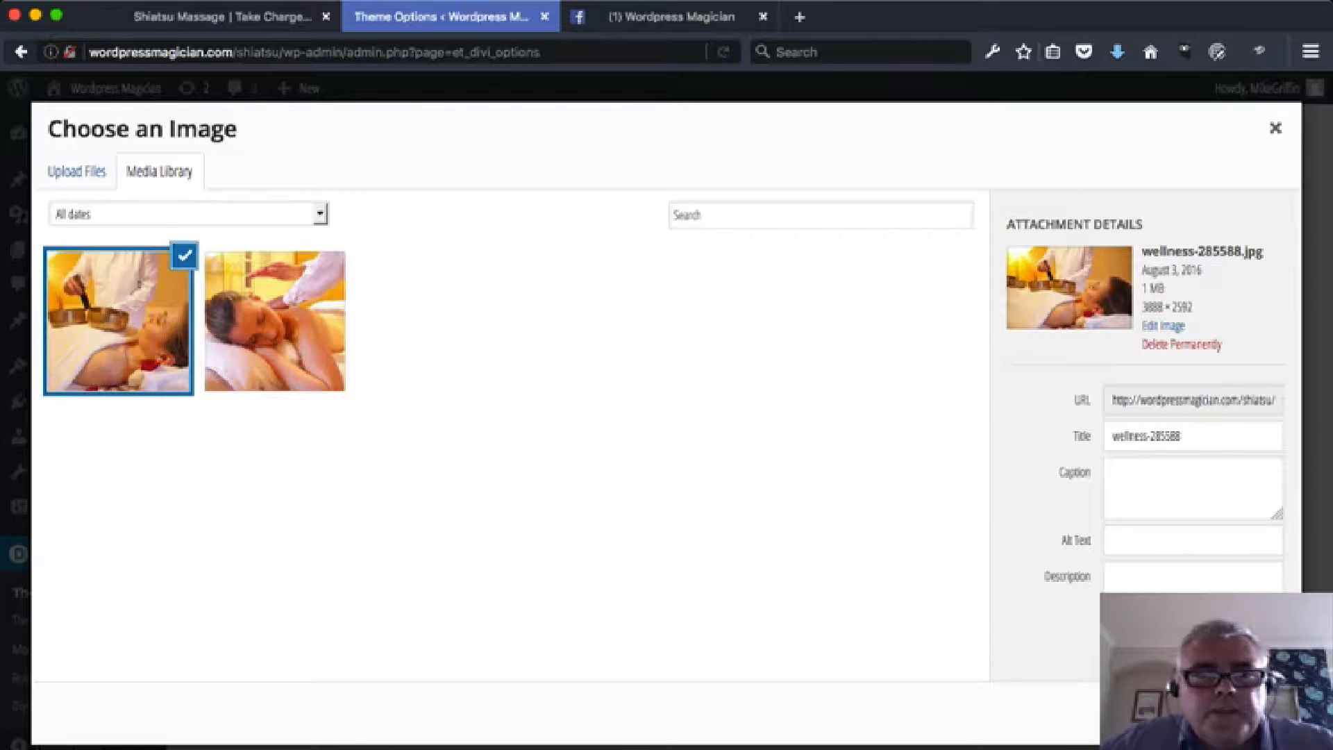
pyautogui.click(275, 320)
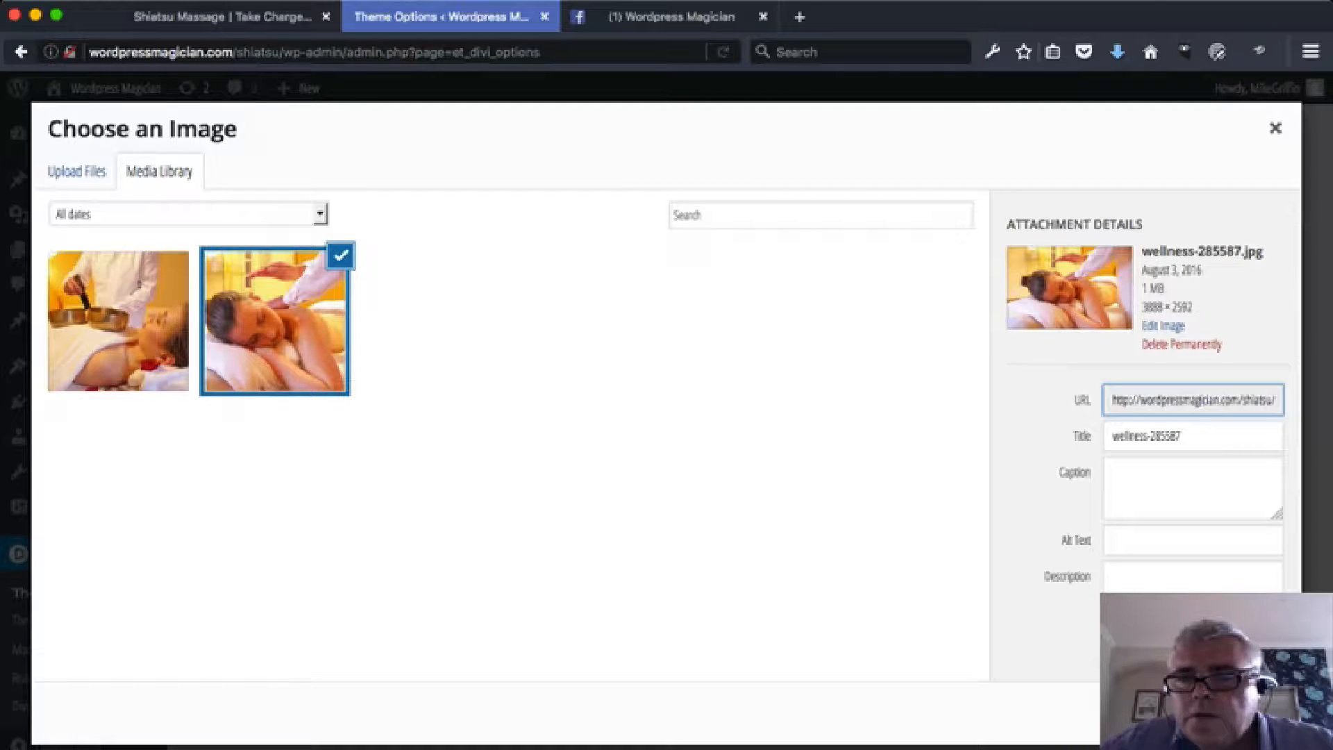
pyautogui.click(1241, 713)
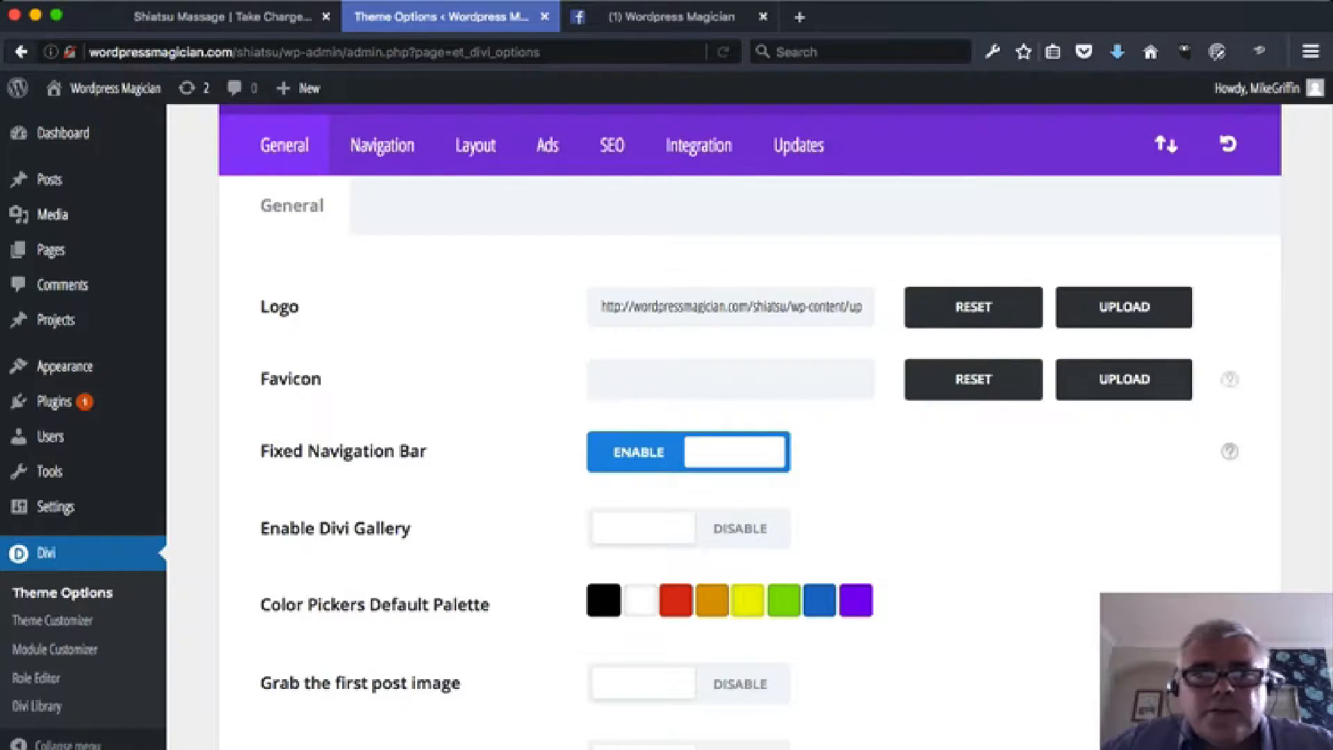
# Step: Set wellness-285587.jpg as the favicon and scroll down to Aweber Authorization
pyautogui.click(1123, 379)
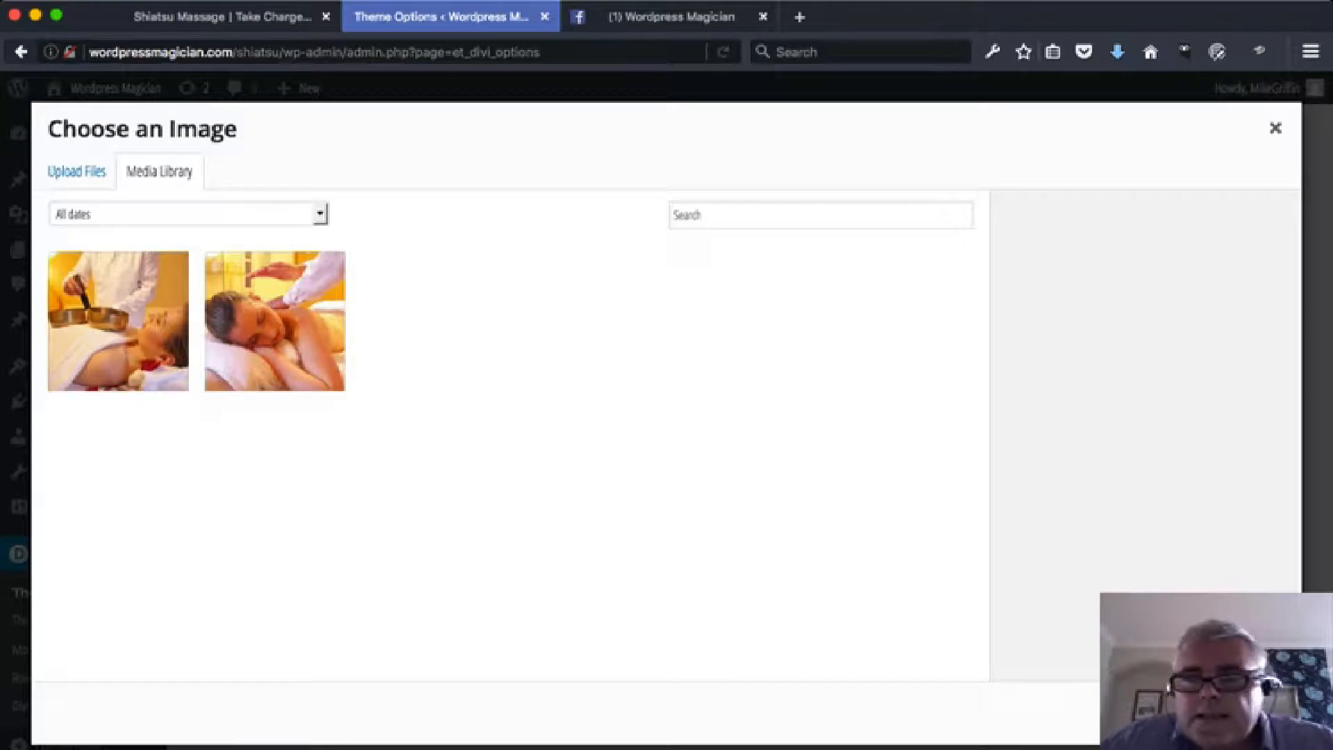
pyautogui.click(275, 321)
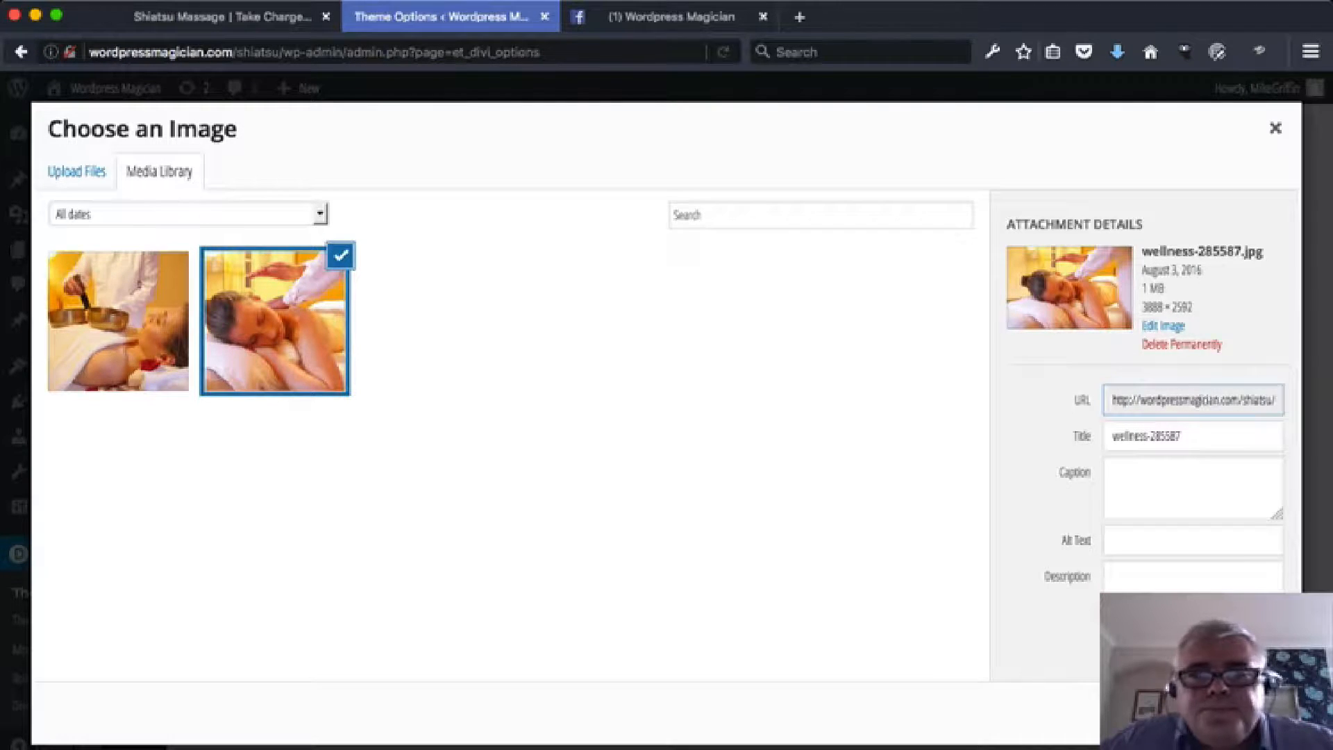
pyautogui.click(1235, 713)
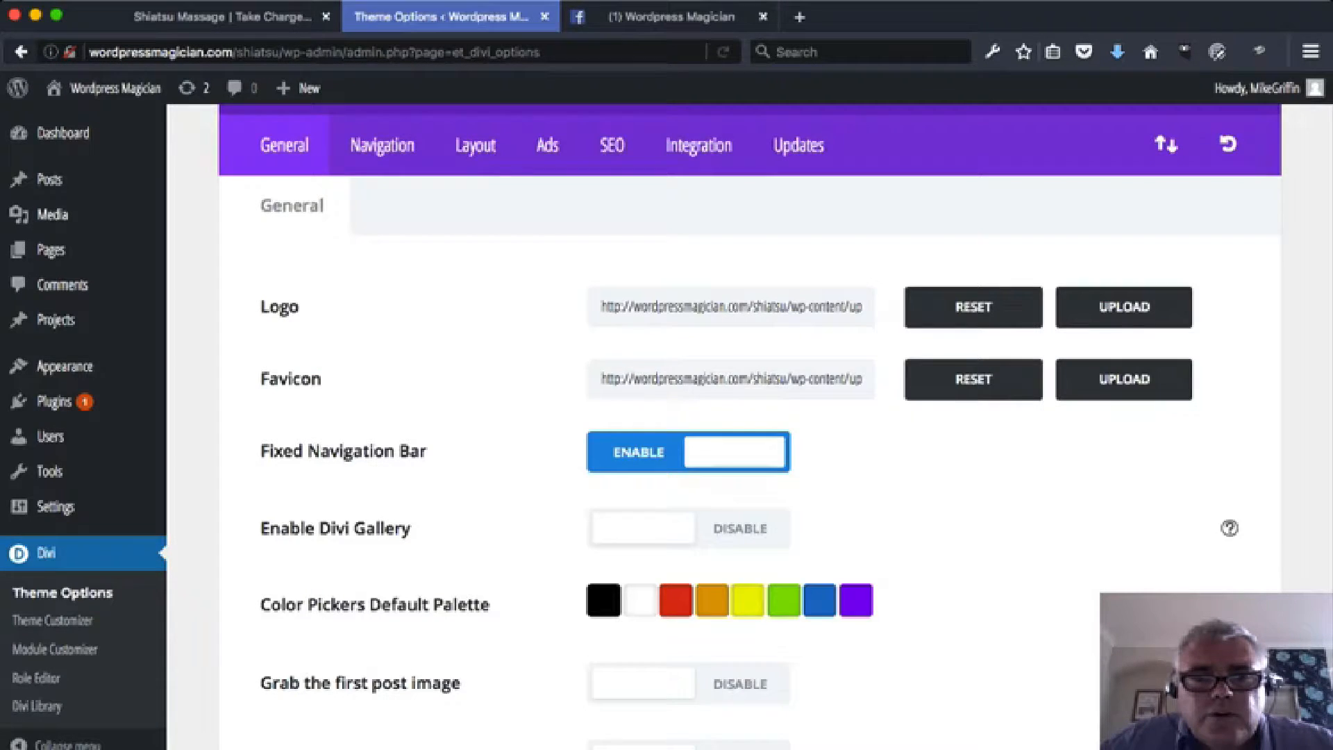
pyautogui.scroll(-3, 1228, 528)
pyautogui.scroll(-6, 747, 431)
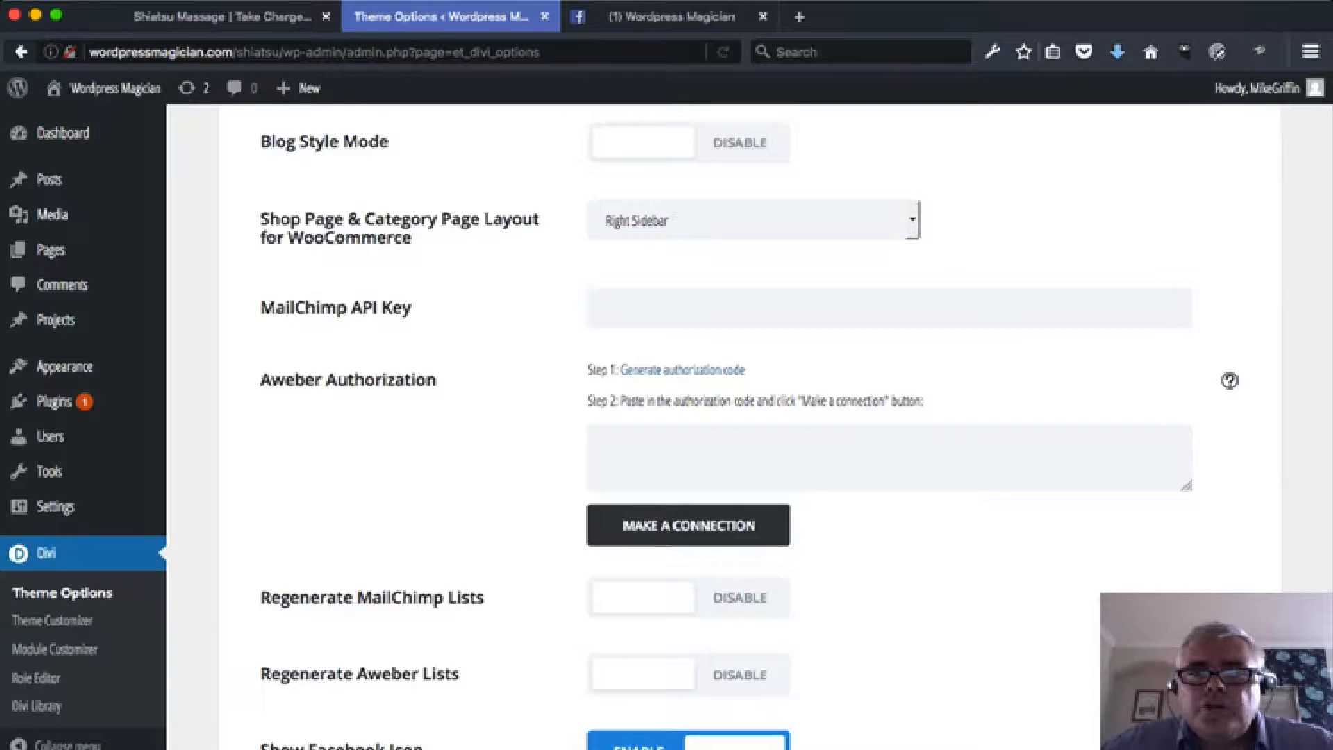
# Step: Sign in to AWeber with the account username and password, allow access, and copy the authorization code
pyautogui.click(683, 370)
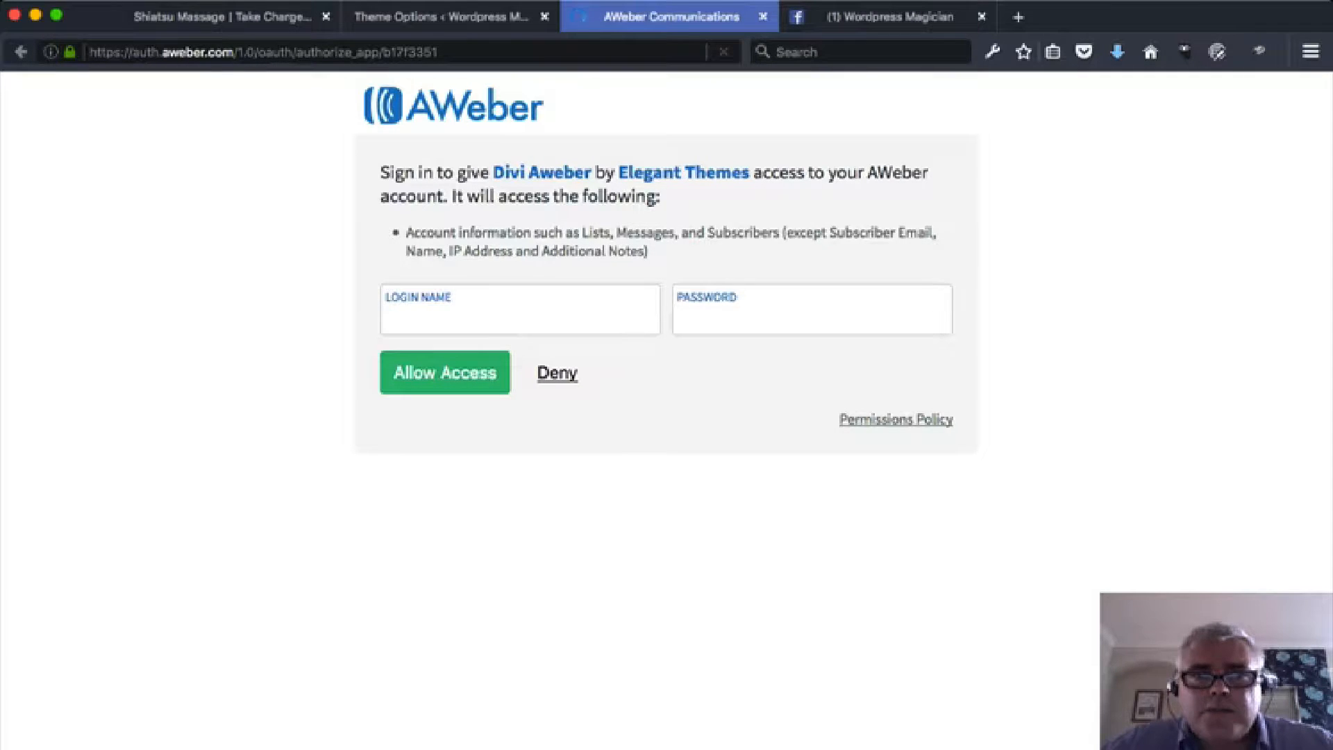
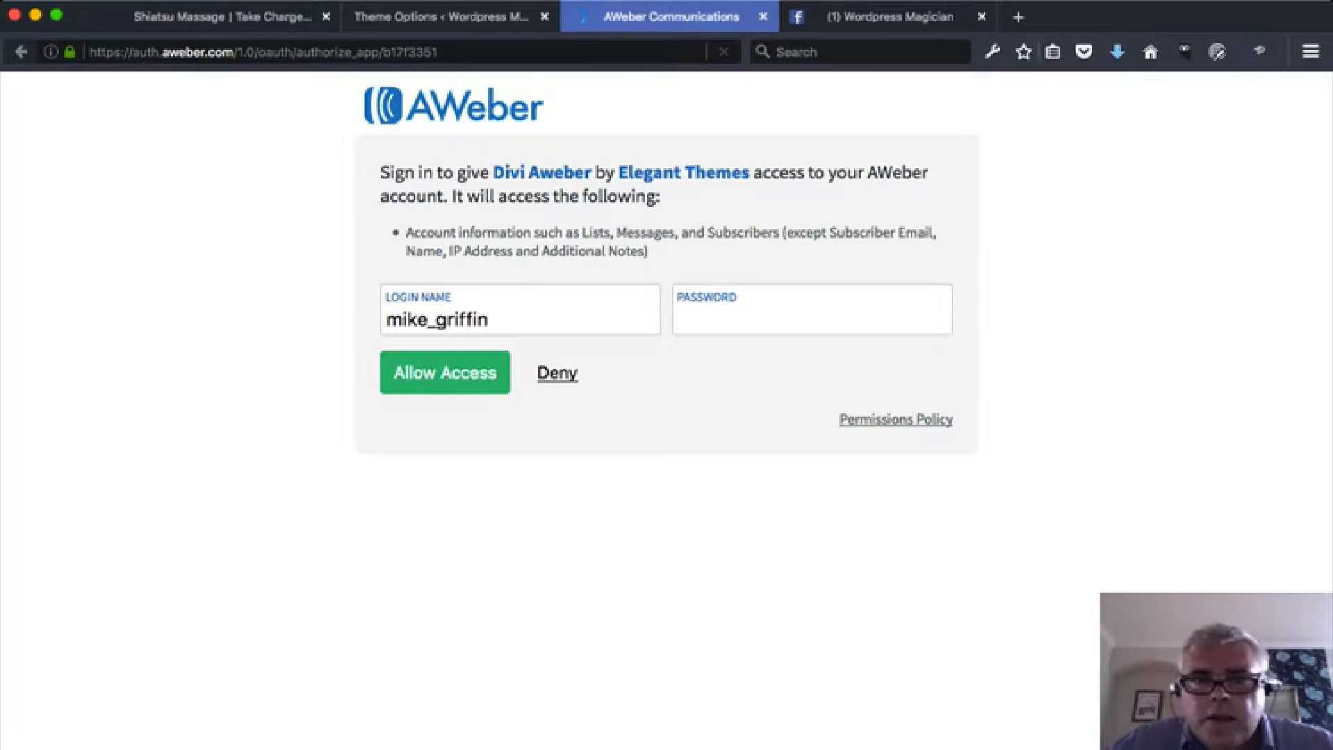
pyautogui.press('Tab')
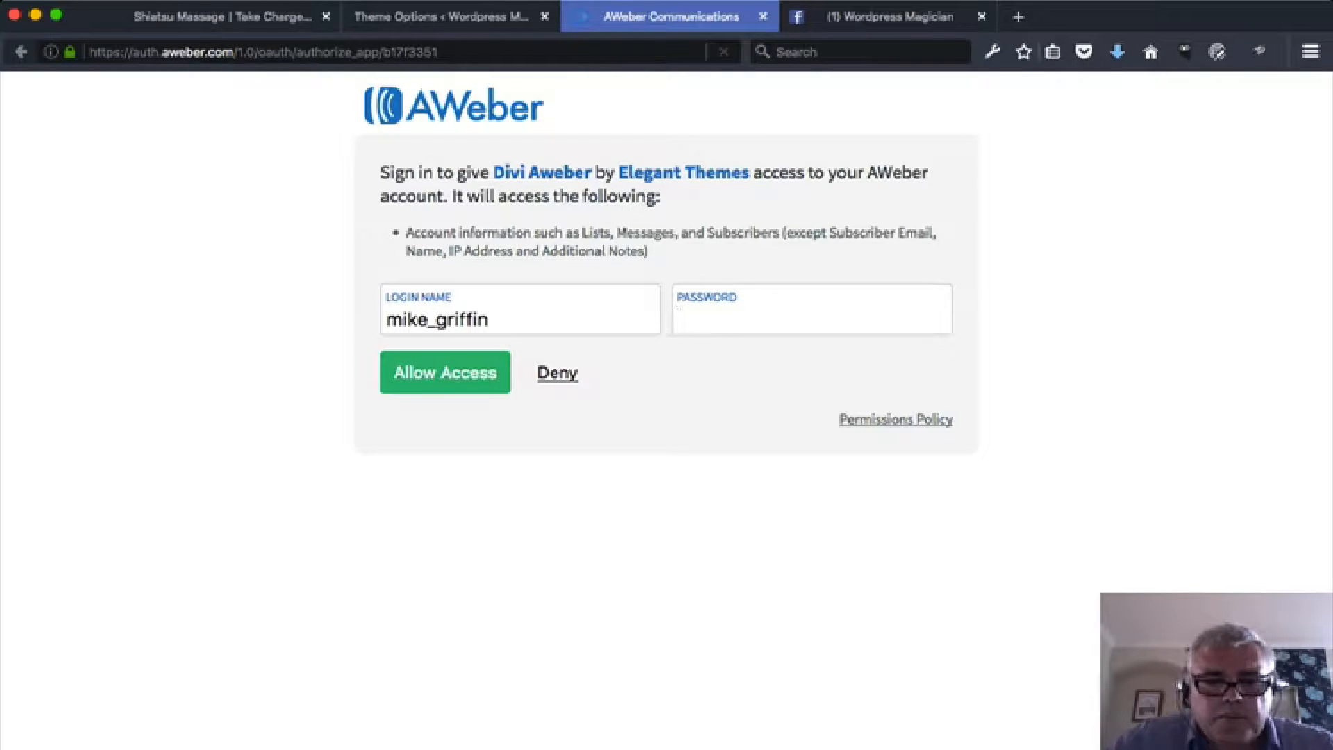
pyautogui.write('••••••••••')
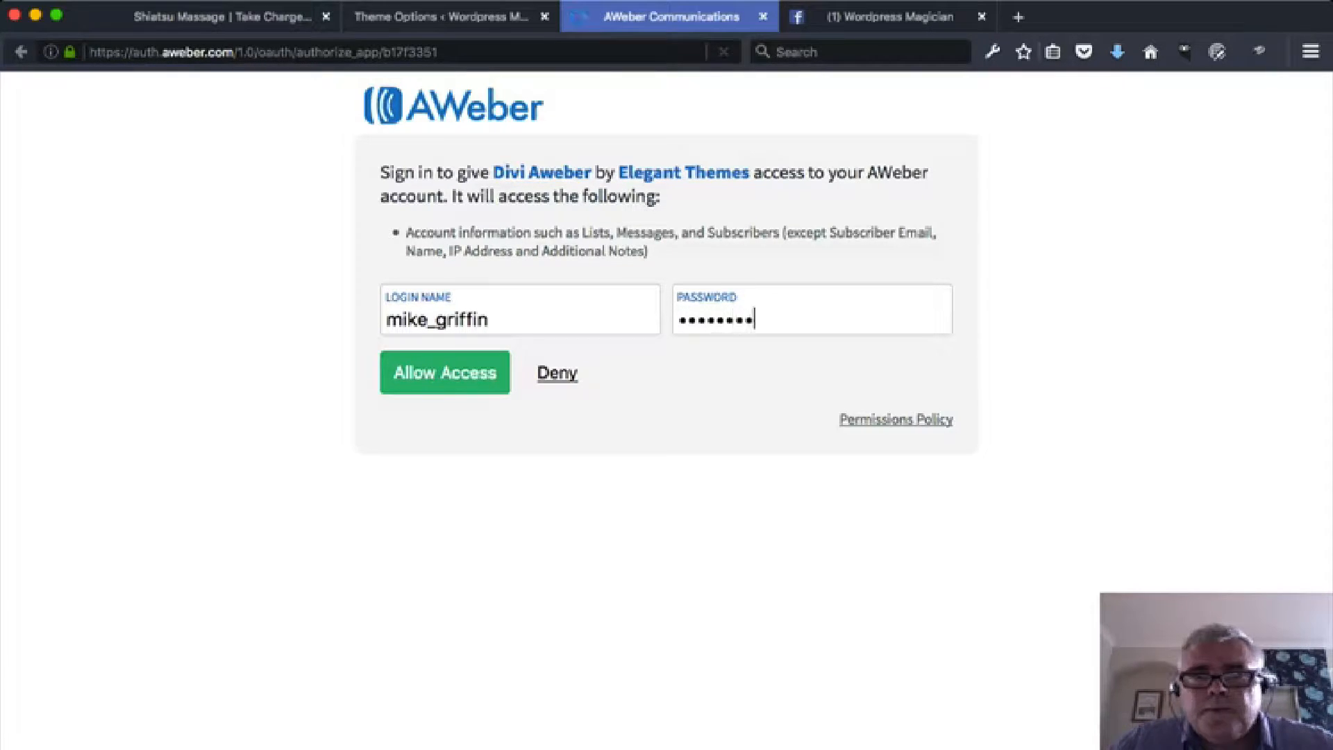
pyautogui.write('•')
pyautogui.press('Return')
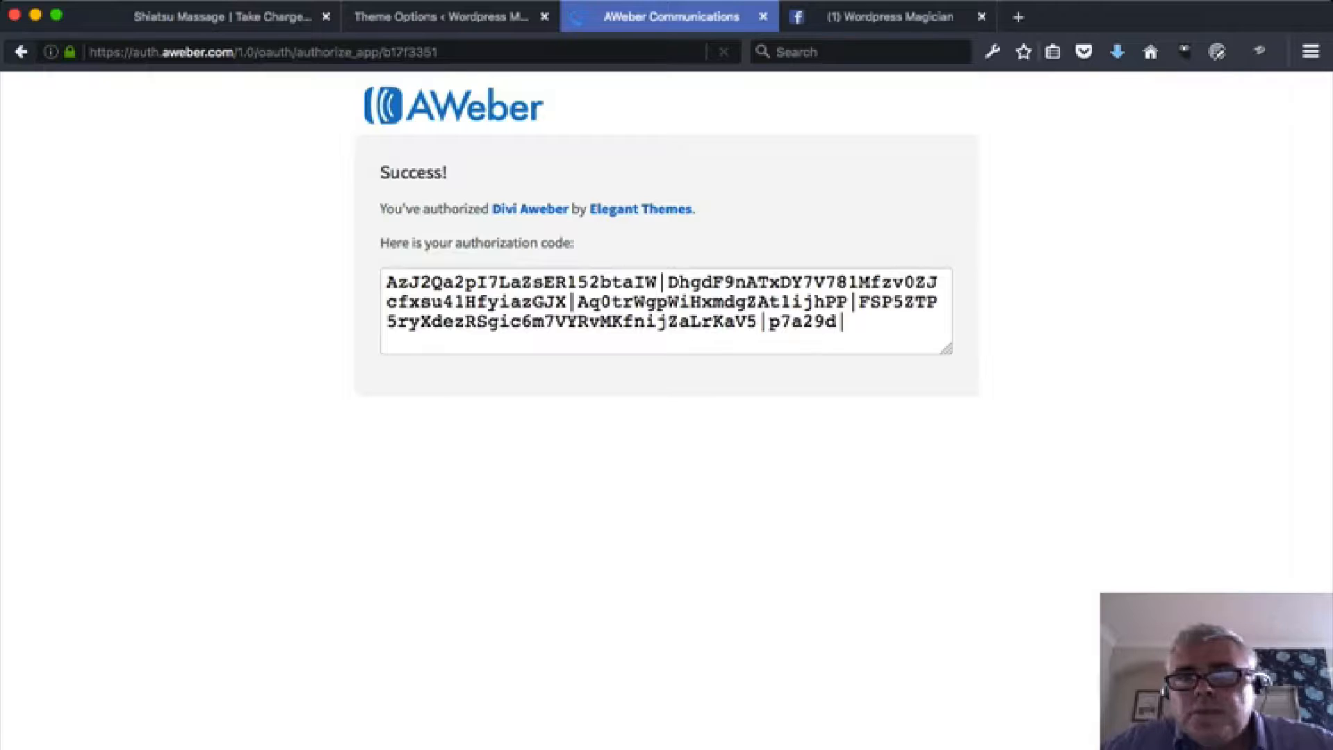
pyautogui.press('super+a')
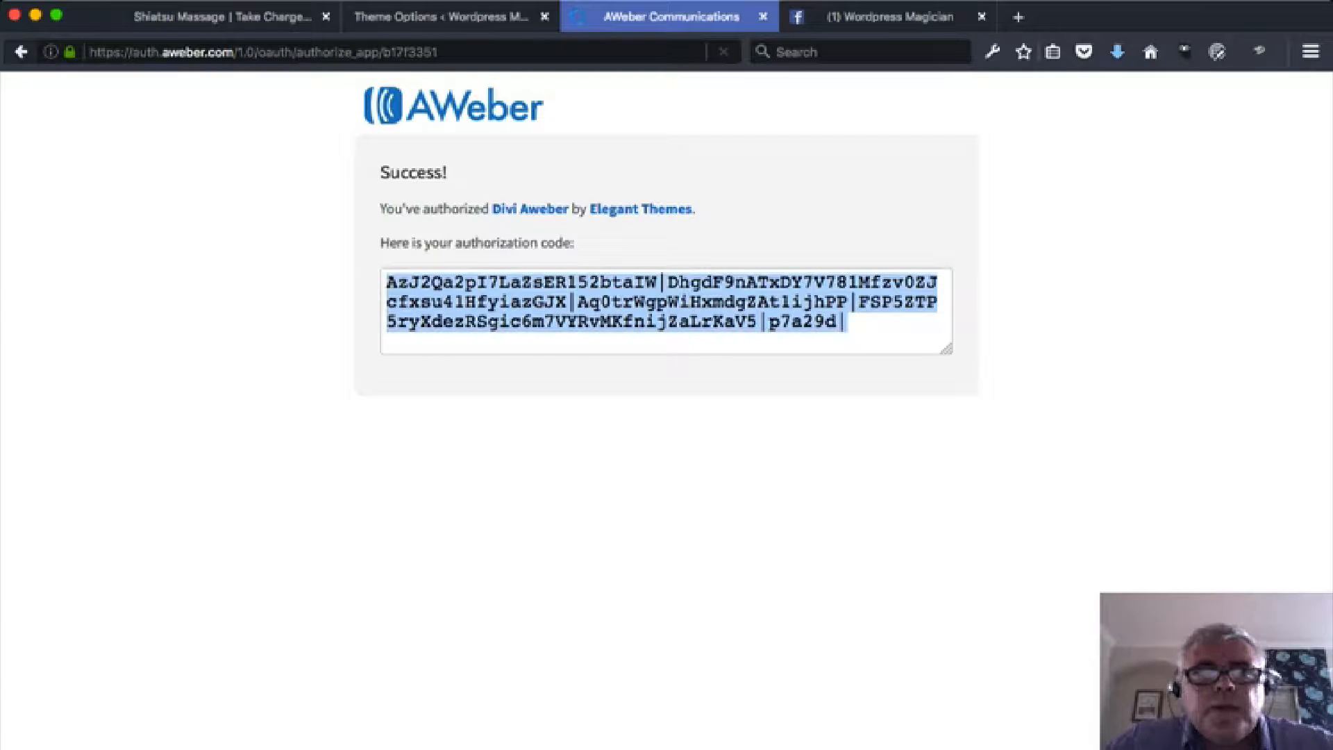
pyautogui.hotkey('ctrl', 'shift', 'Tab')
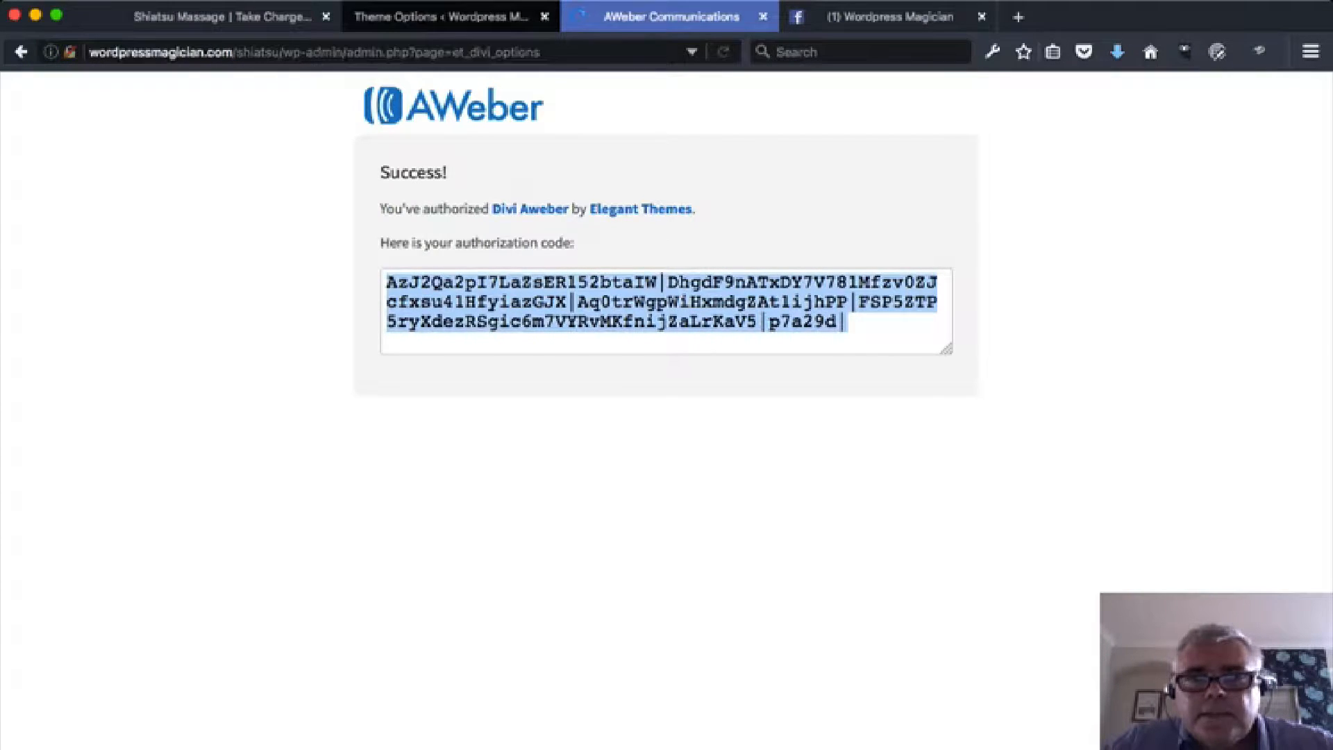
pyautogui.press('Tab')
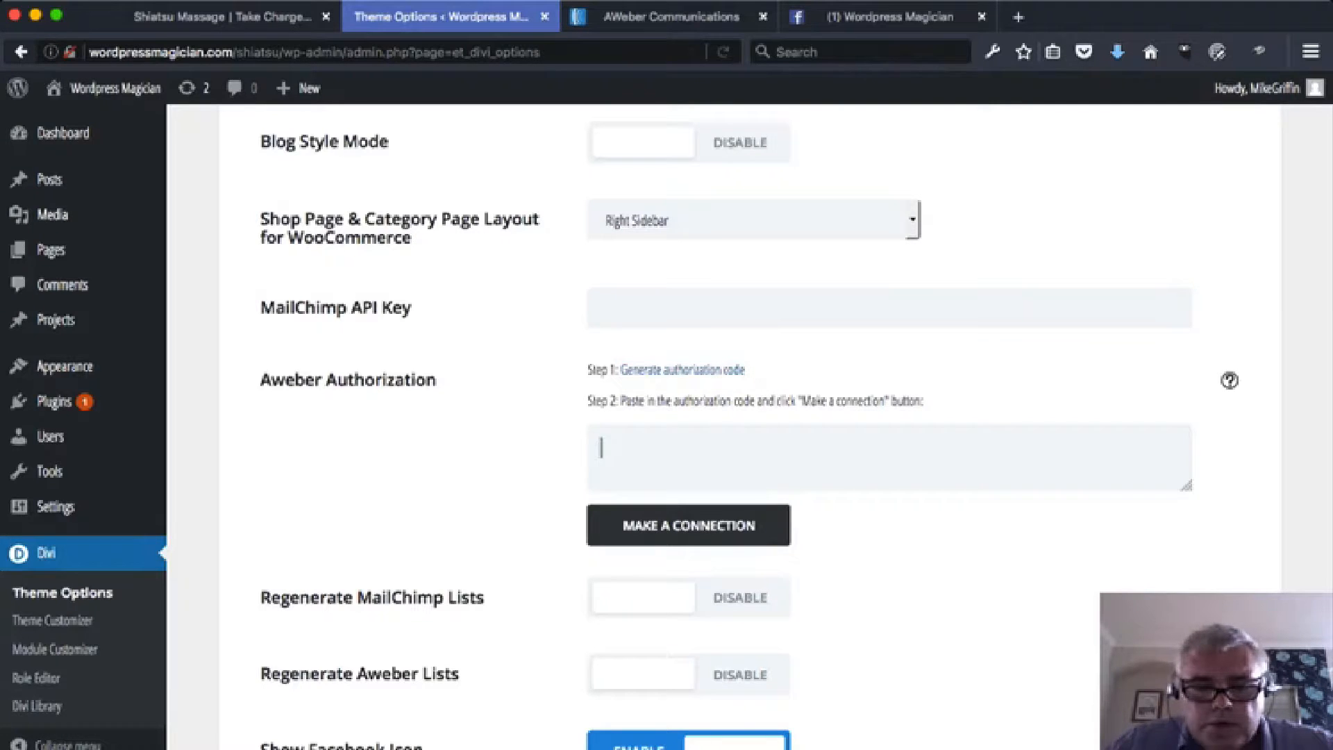
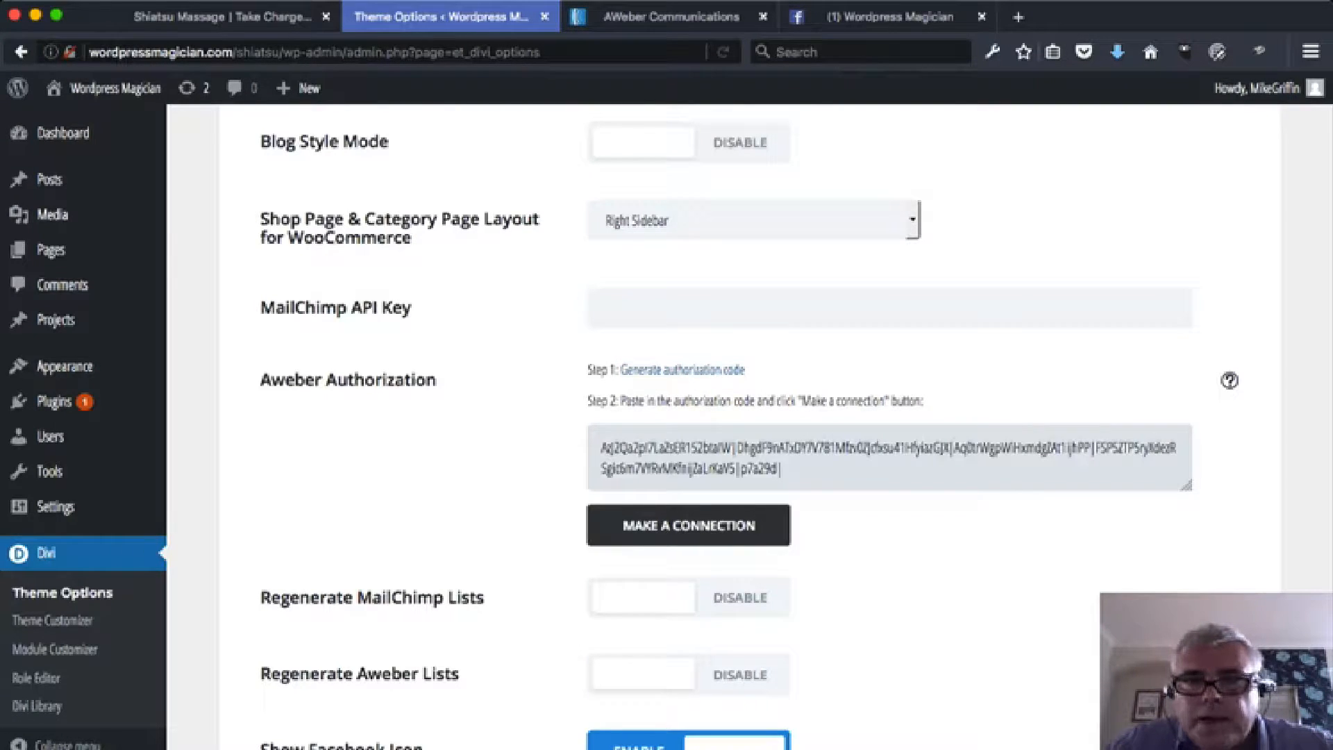
# Step: Paste the AWeber authorization code, make the connection, and scroll down to Save Changes
pyautogui.press('Tab')
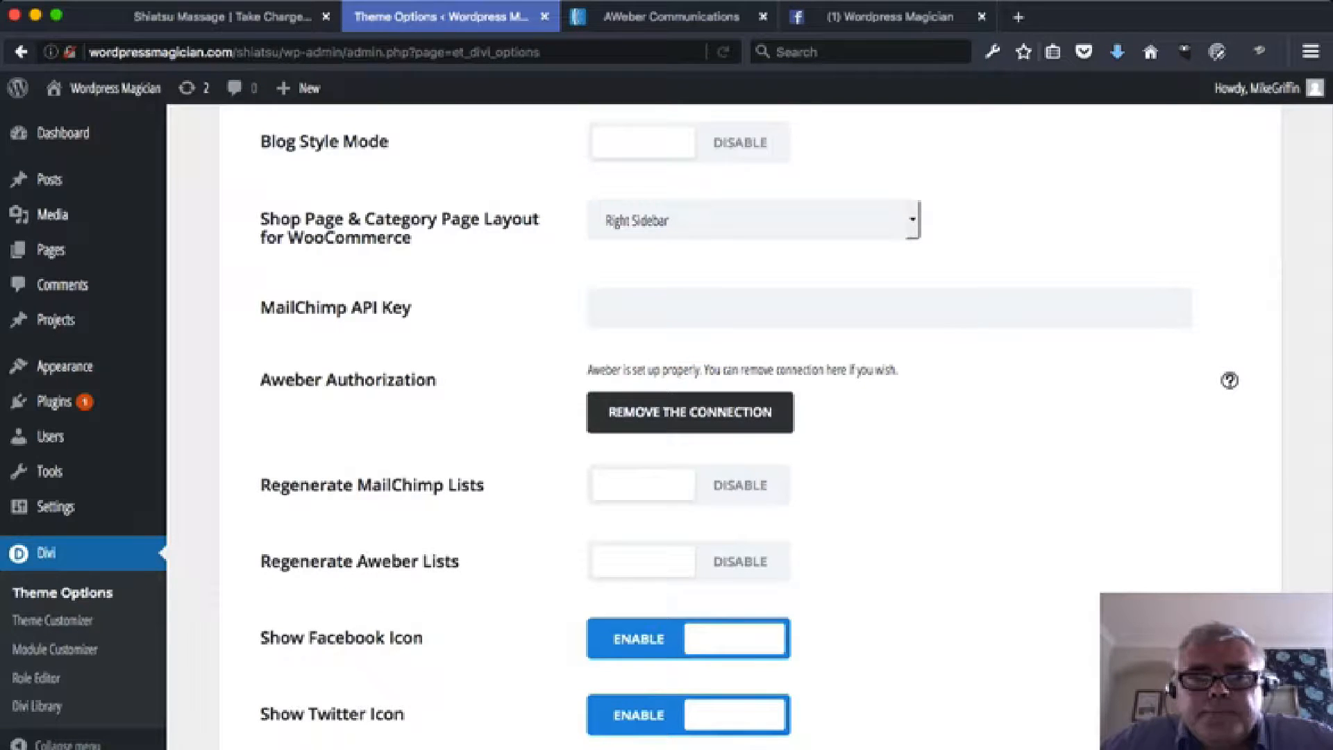
pyautogui.scroll(-5, 1229, 380)
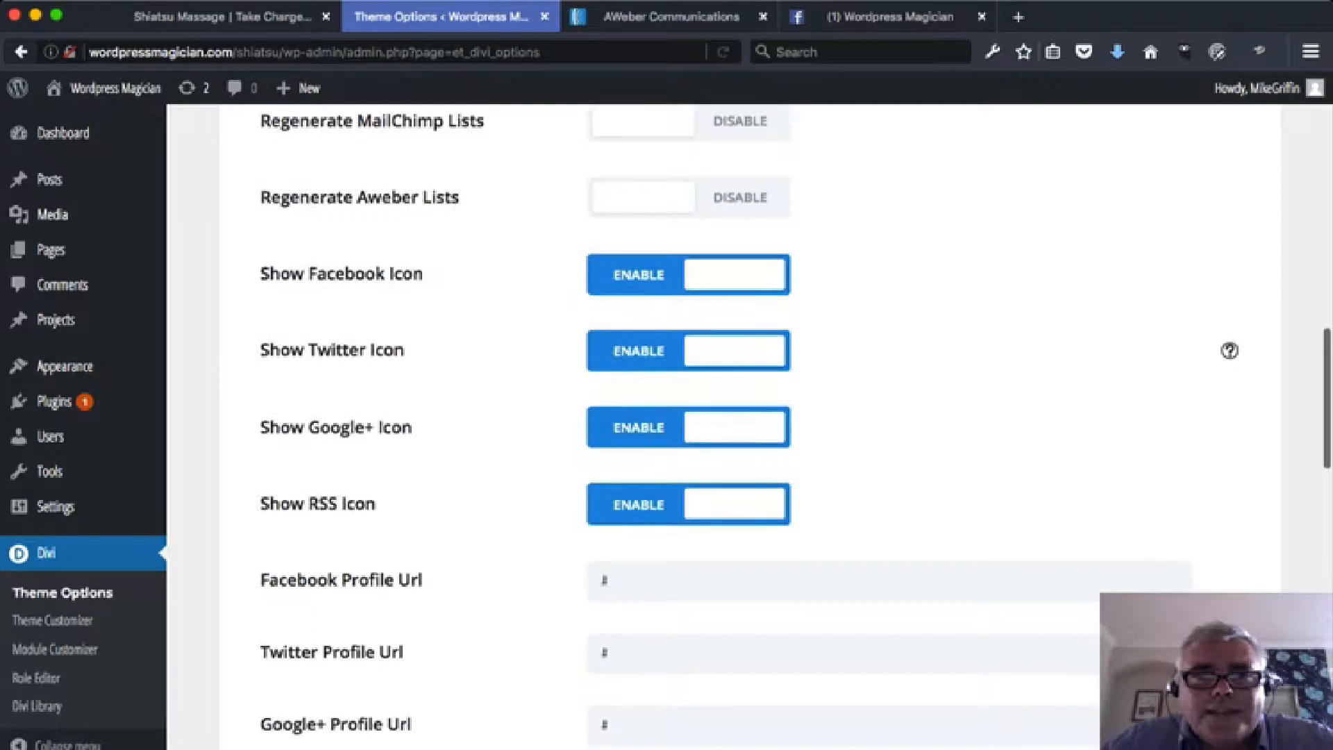
pyautogui.scroll(-3, 1230, 381)
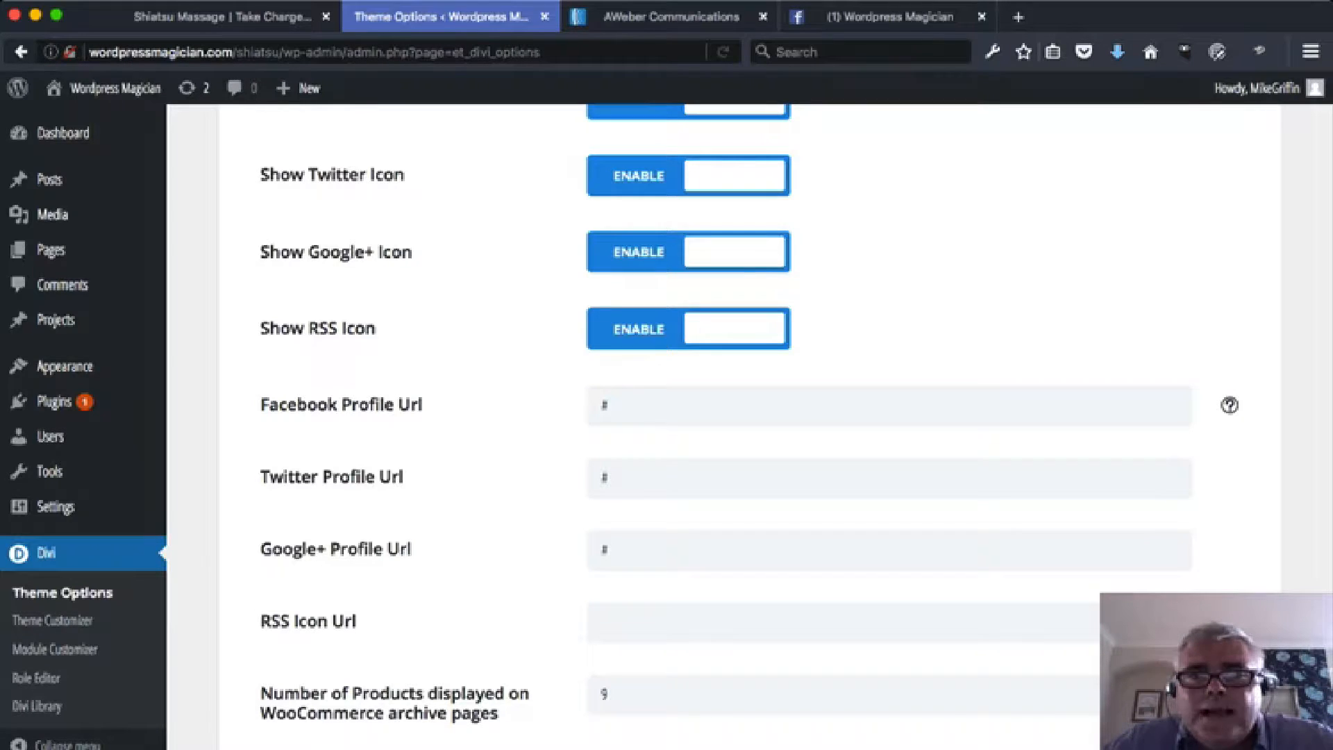
pyautogui.scroll(-5, 888, 417)
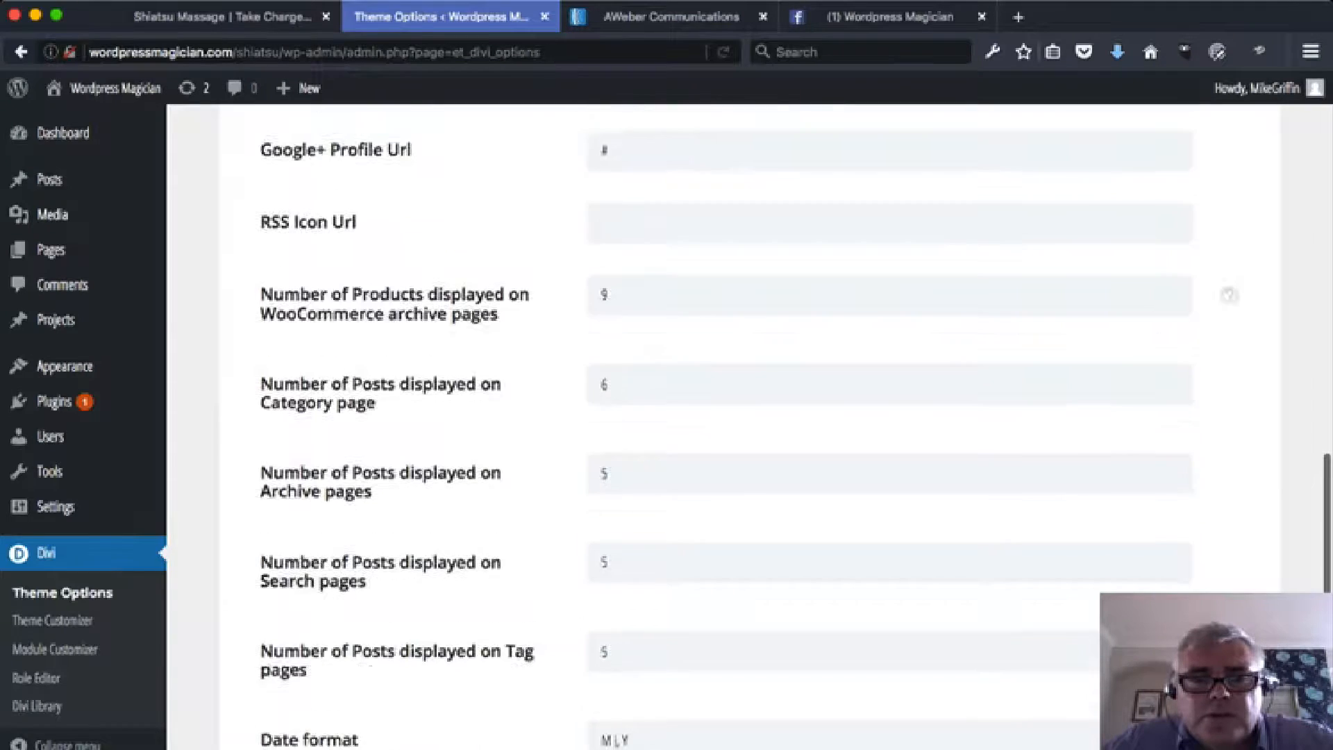
pyautogui.scroll(-8, 889, 416)
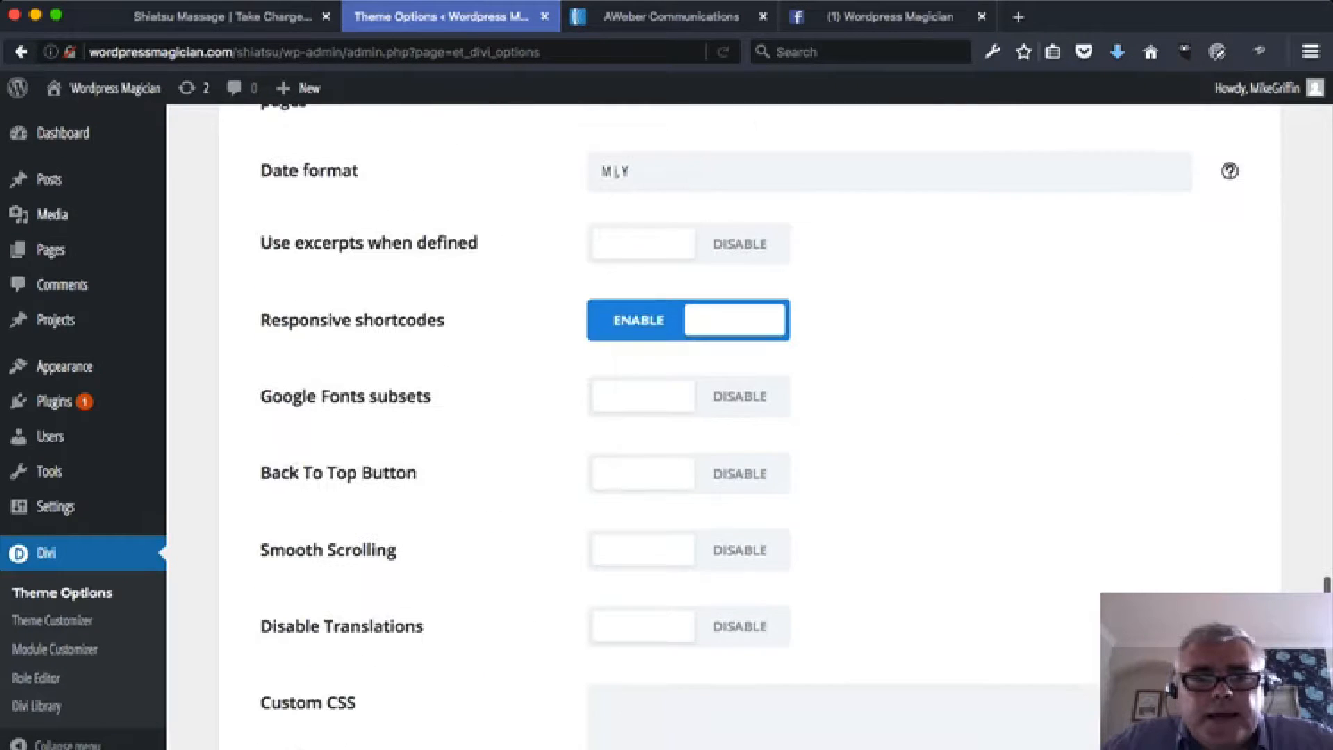
pyautogui.scroll(-3, 888, 416)
pyautogui.scroll(3, 888, 416)
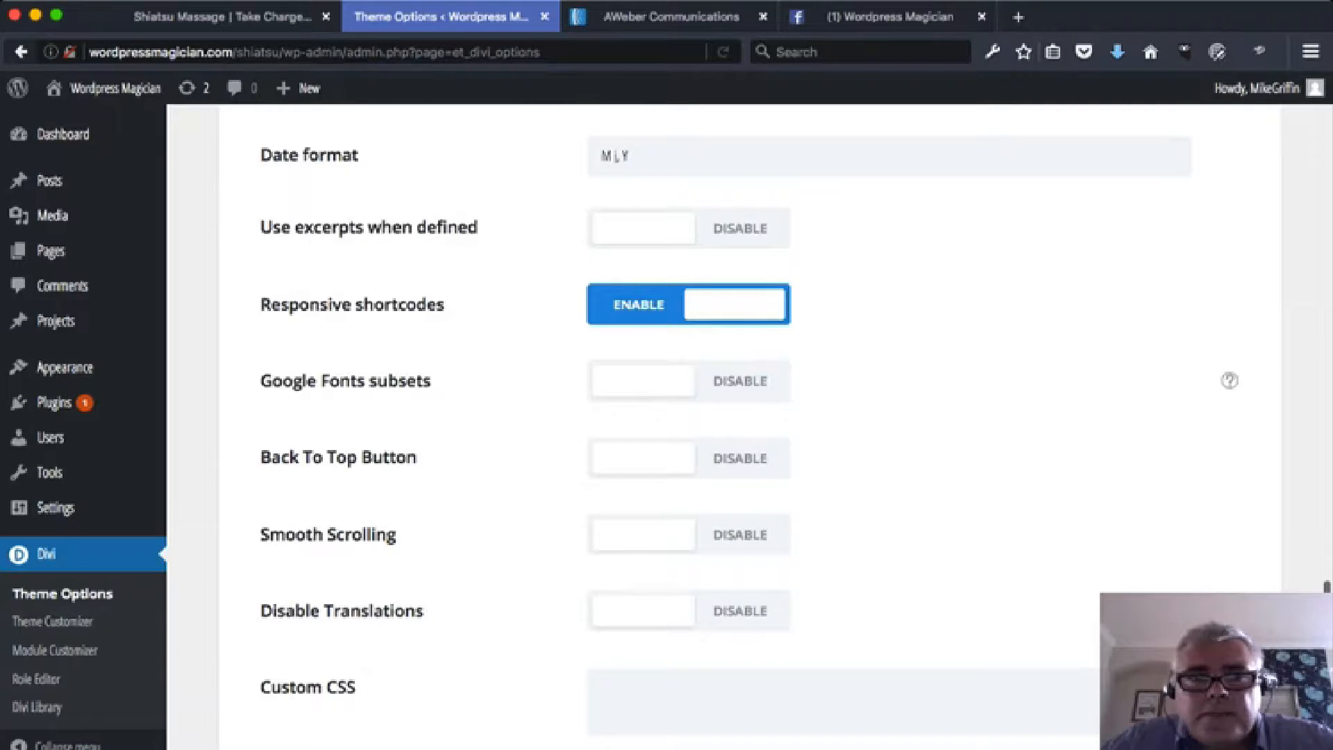
pyautogui.scroll(-3, 888, 417)
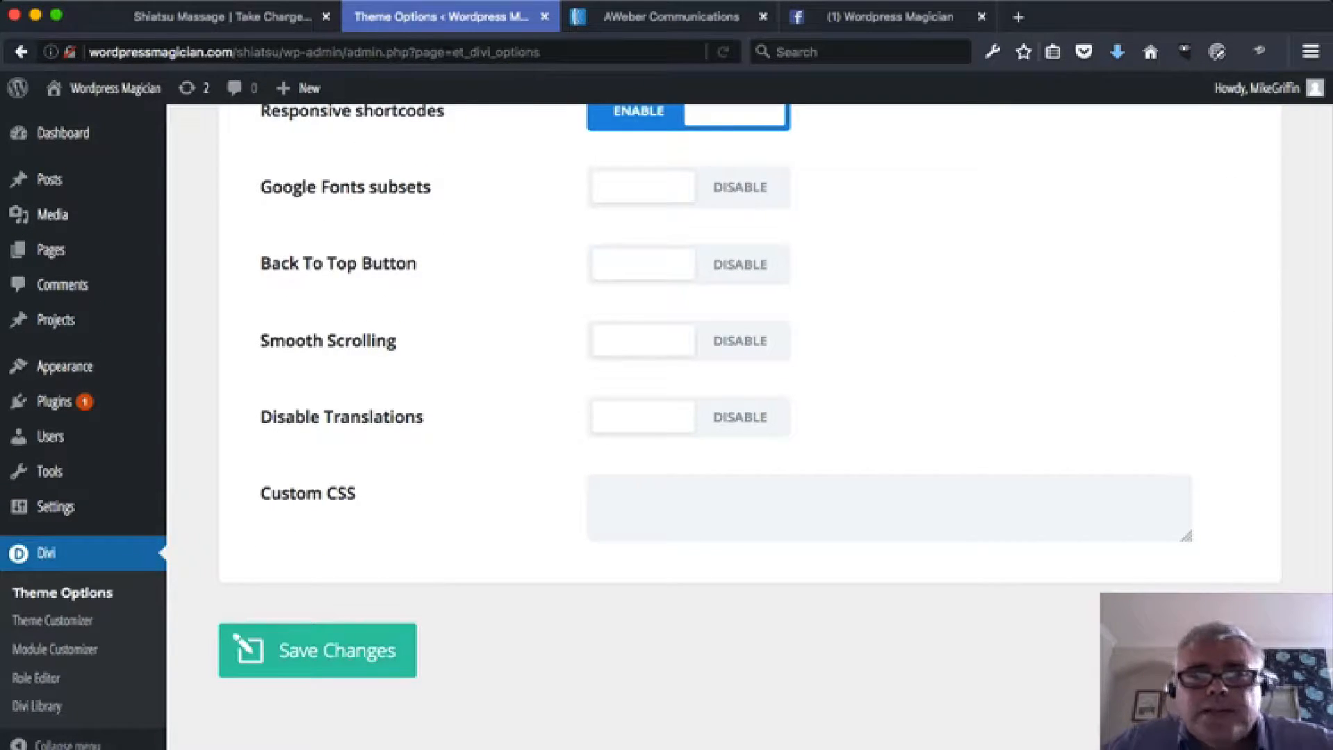
# Step: In the Layout tab, deselect Author and Date from the post info
pyautogui.click(665, 422)
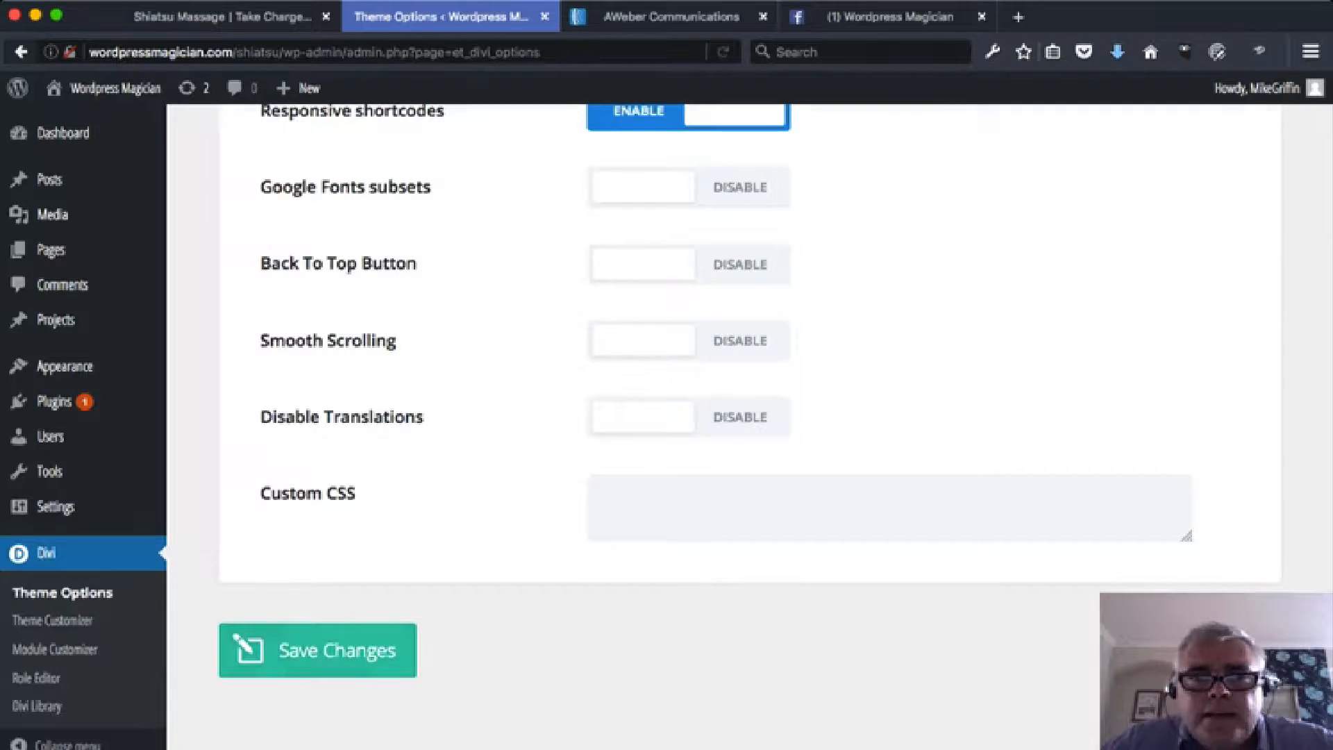
pyautogui.scroll(20, 750, 423)
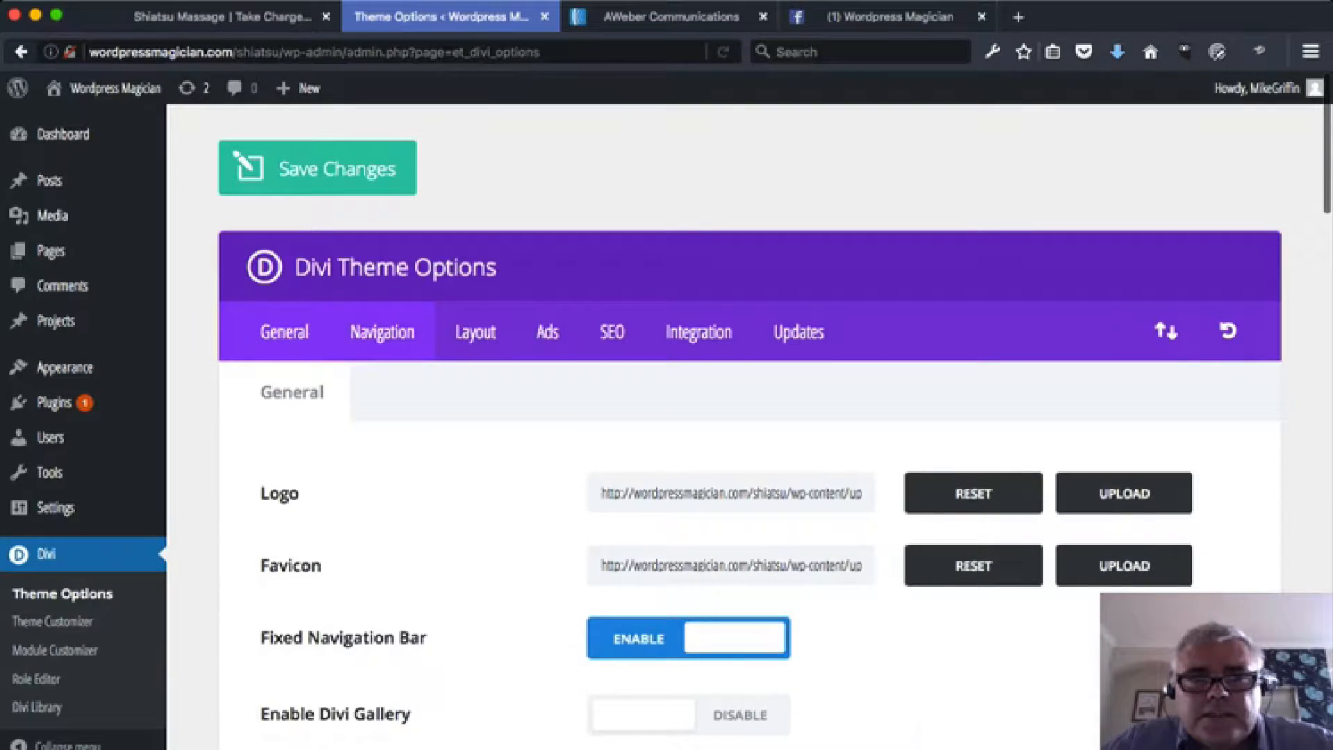
pyautogui.scroll(-2, 750, 424)
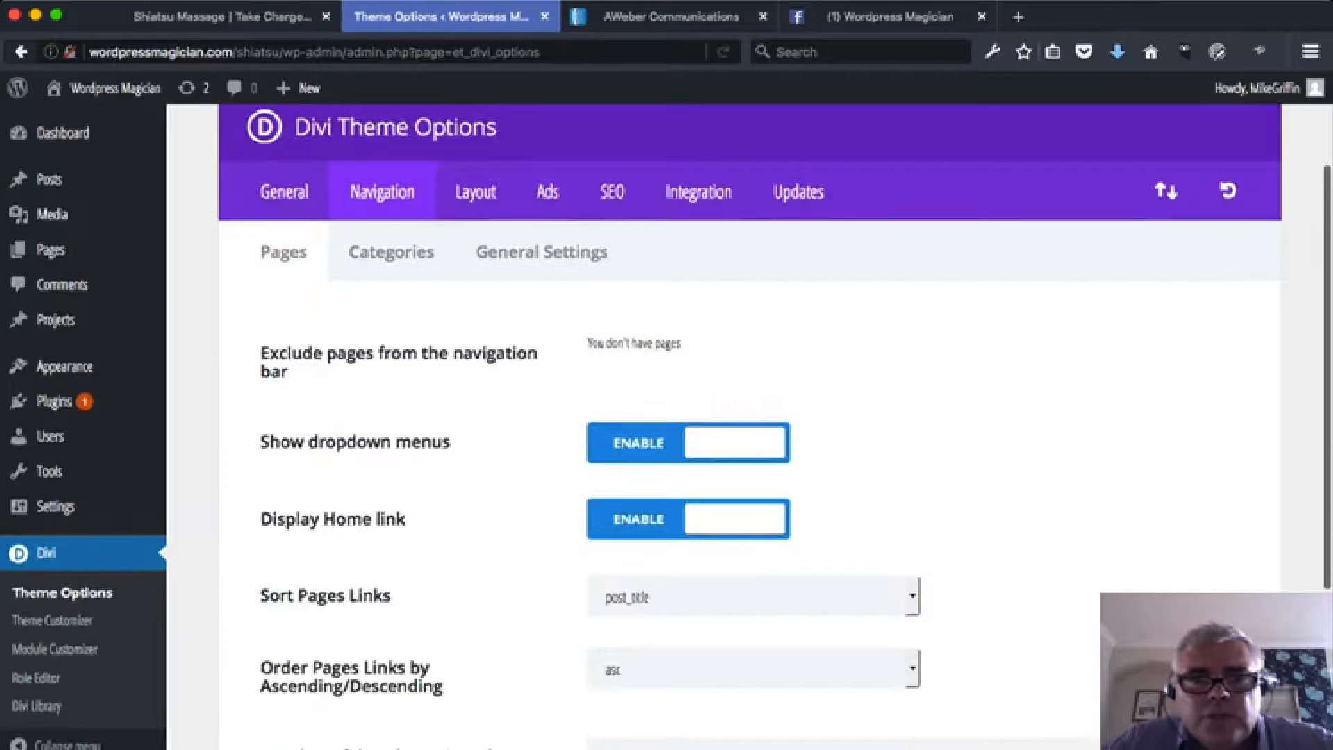
pyautogui.scroll(-4, 749, 424)
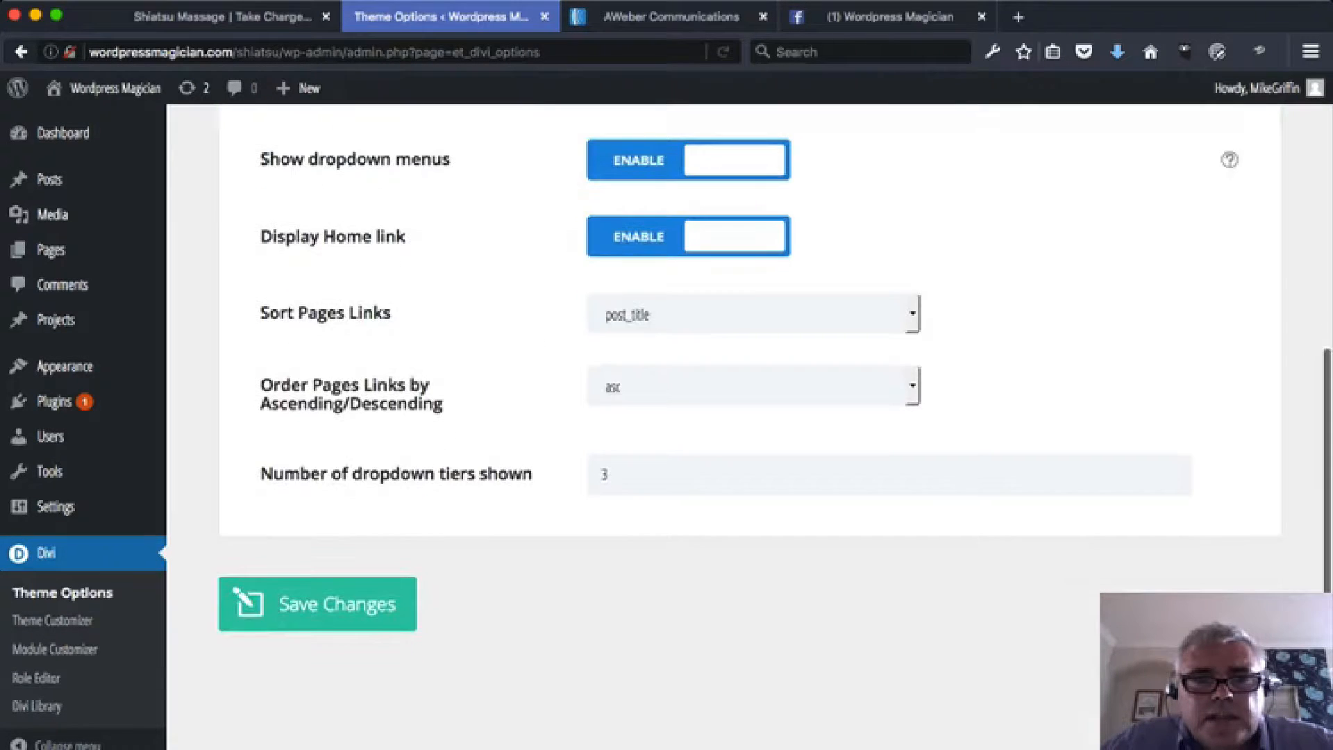
pyautogui.scroll(6, 750, 423)
pyautogui.click(476, 332)
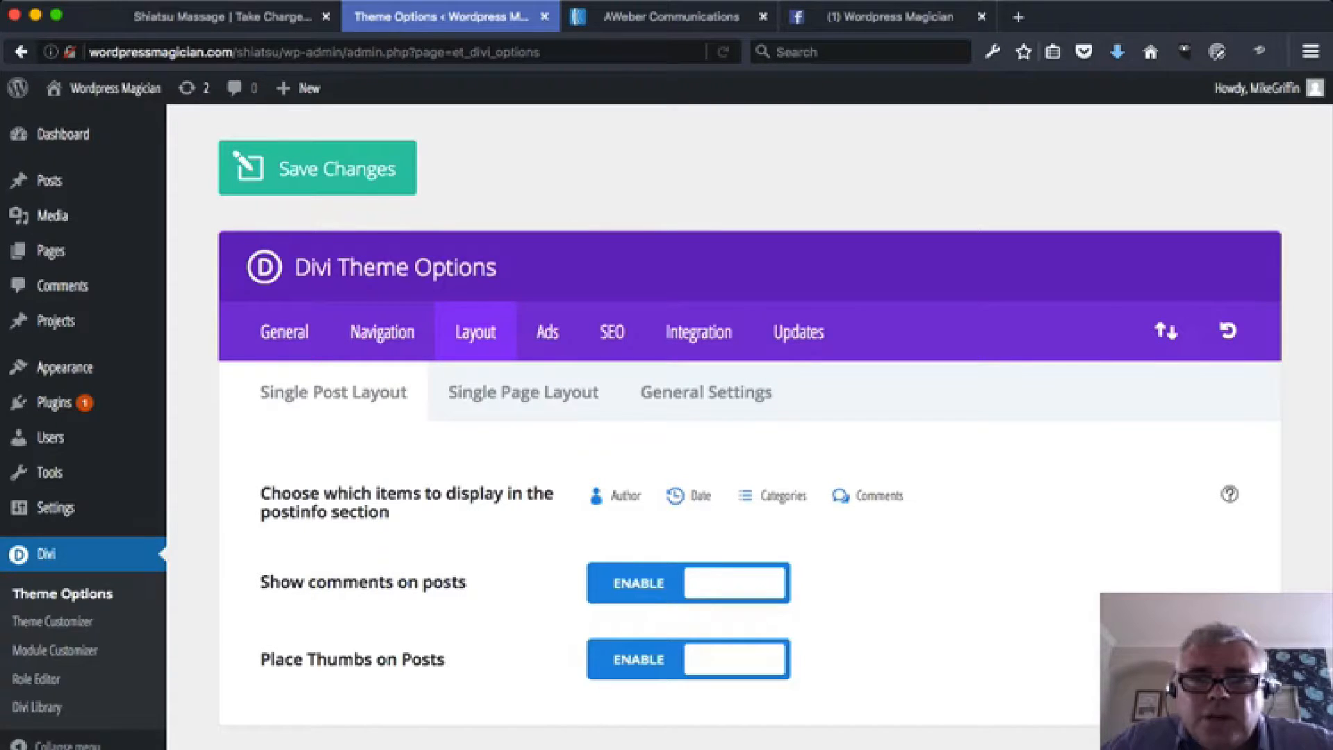
pyautogui.click(616, 496)
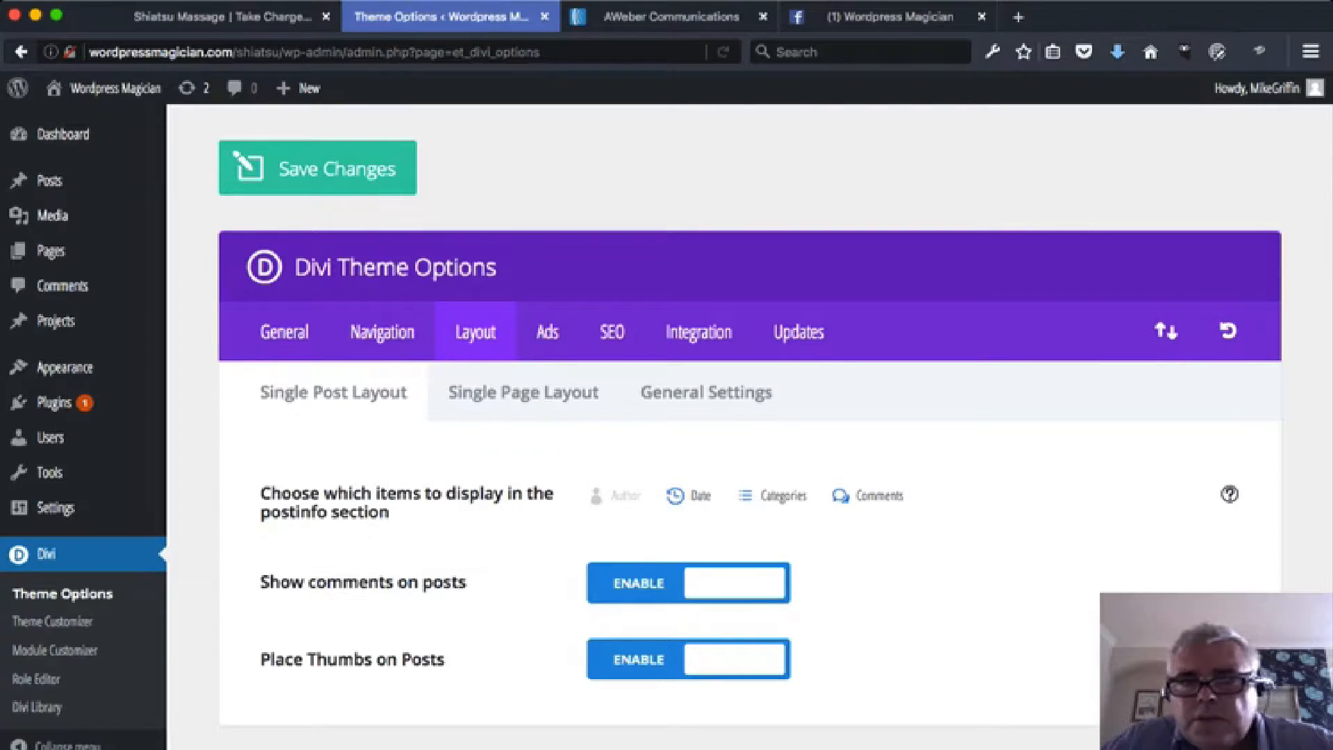
pyautogui.click(689, 496)
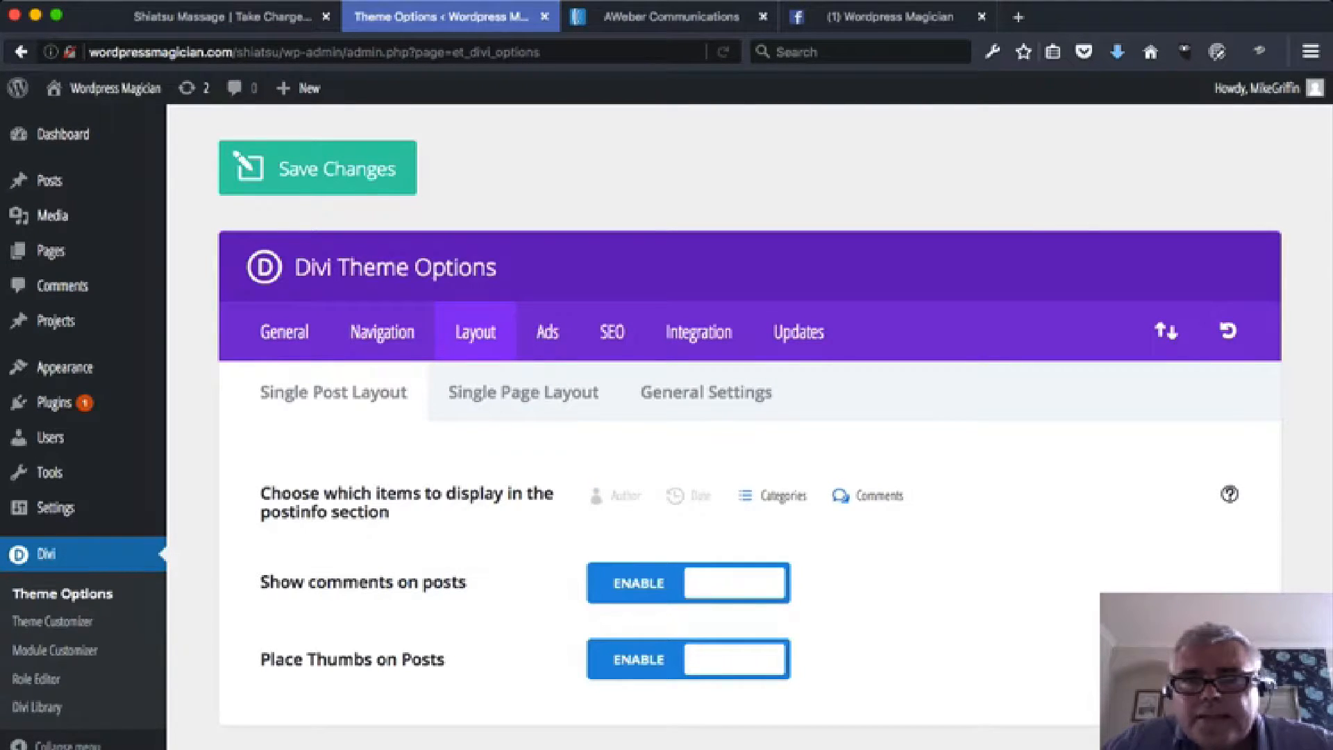
# Step: Review the Ads, SEO, Integration and Updates tabs, save the options, and launch the Theme Customizer
pyautogui.scroll(-3, 750, 417)
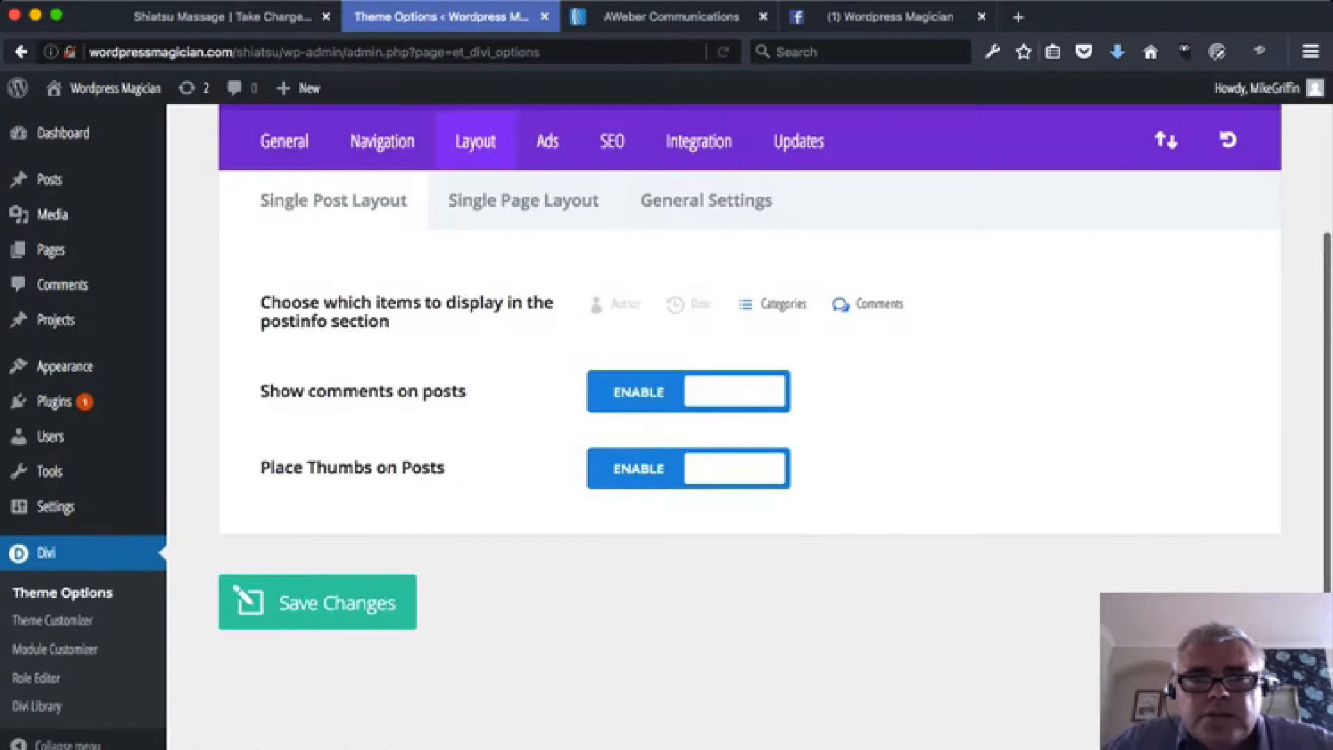
pyautogui.scroll(3, 750, 416)
pyautogui.click(547, 332)
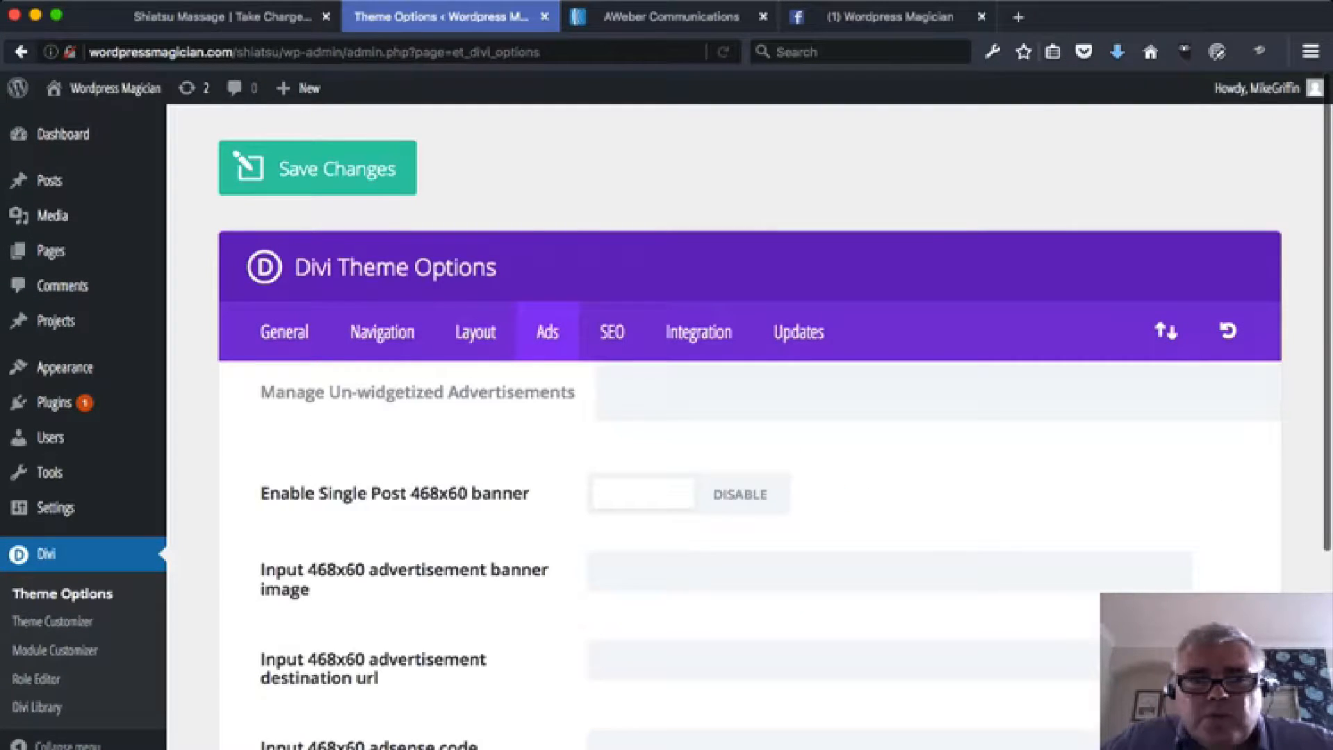
pyautogui.click(611, 332)
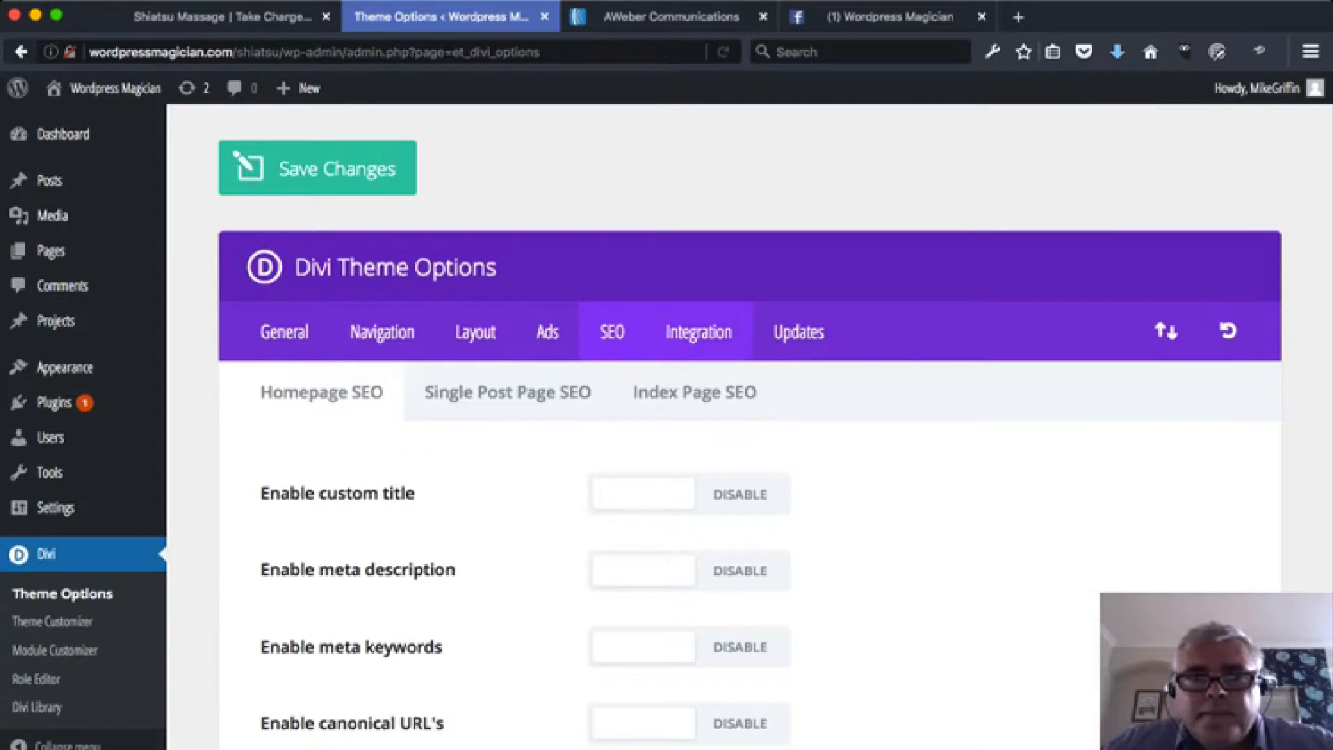
pyautogui.click(698, 331)
pyautogui.scroll(-10, 748, 422)
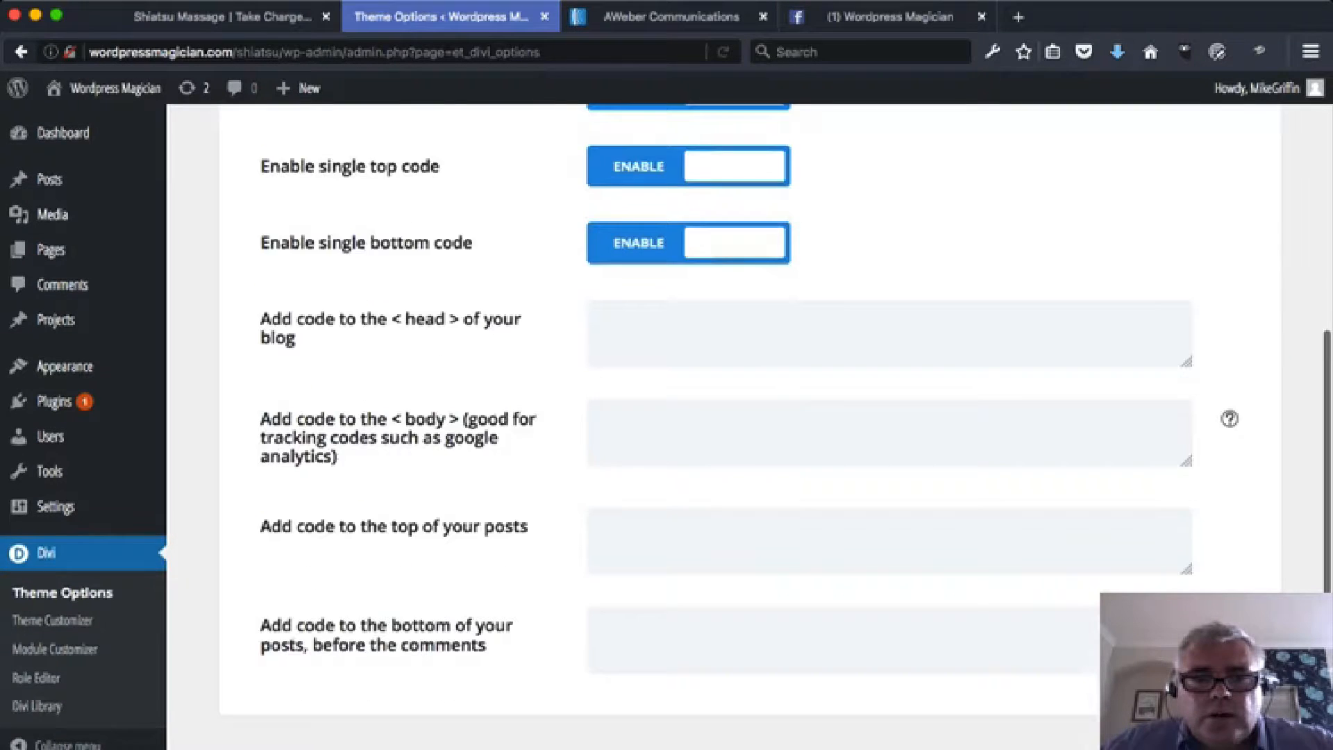
pyautogui.scroll(10, 748, 423)
pyautogui.click(799, 331)
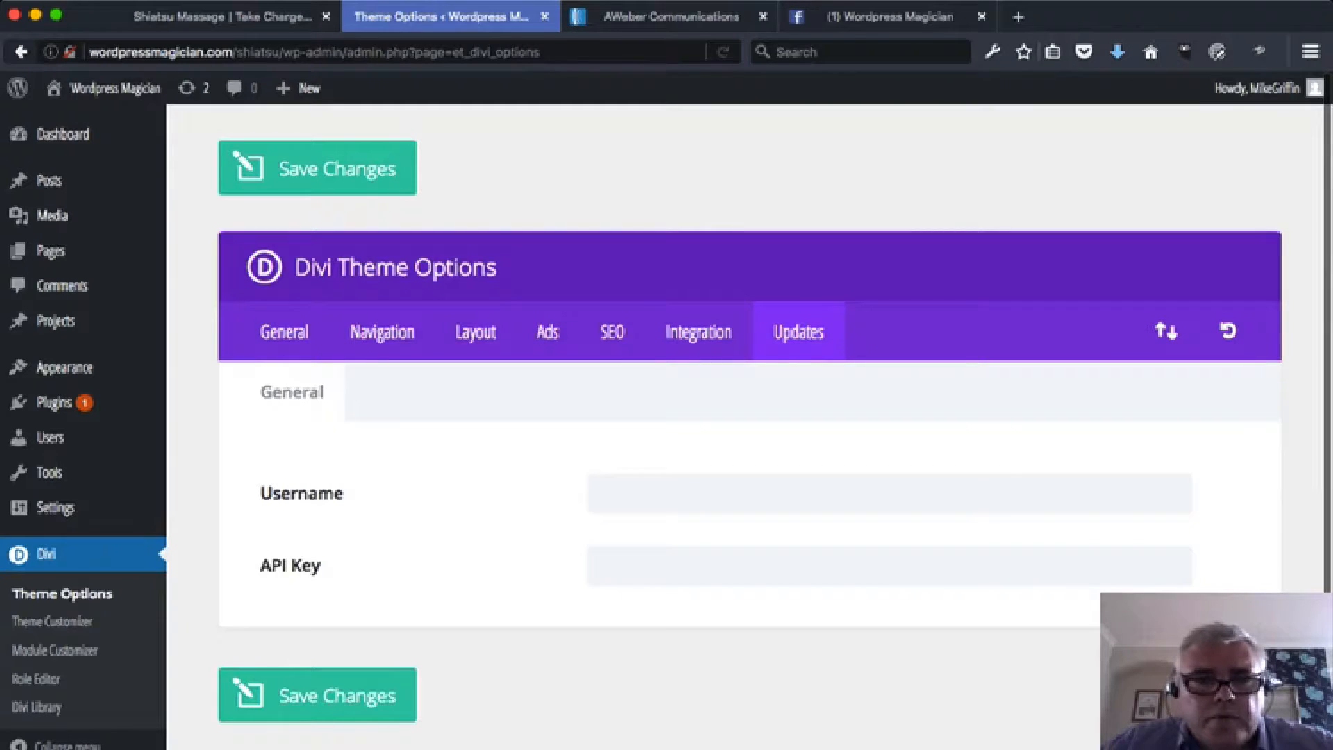
pyautogui.click(317, 695)
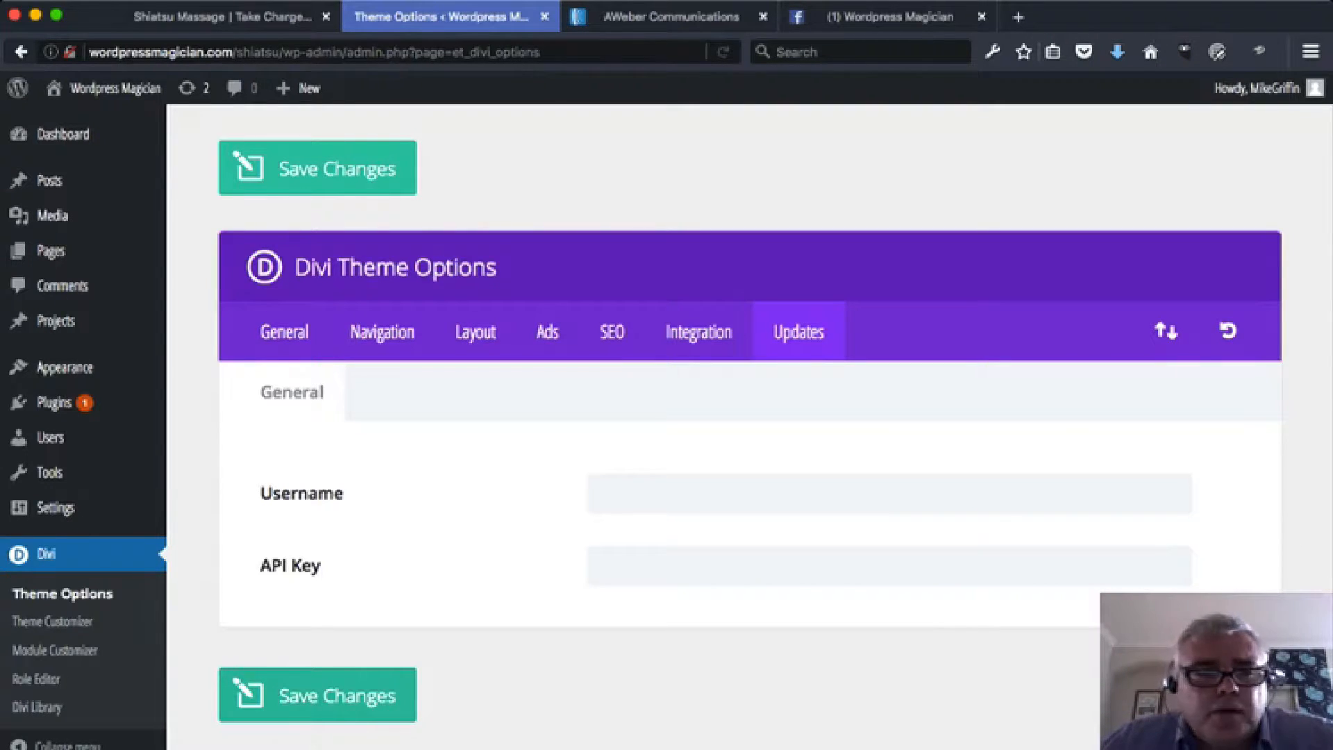
pyautogui.click(52, 621)
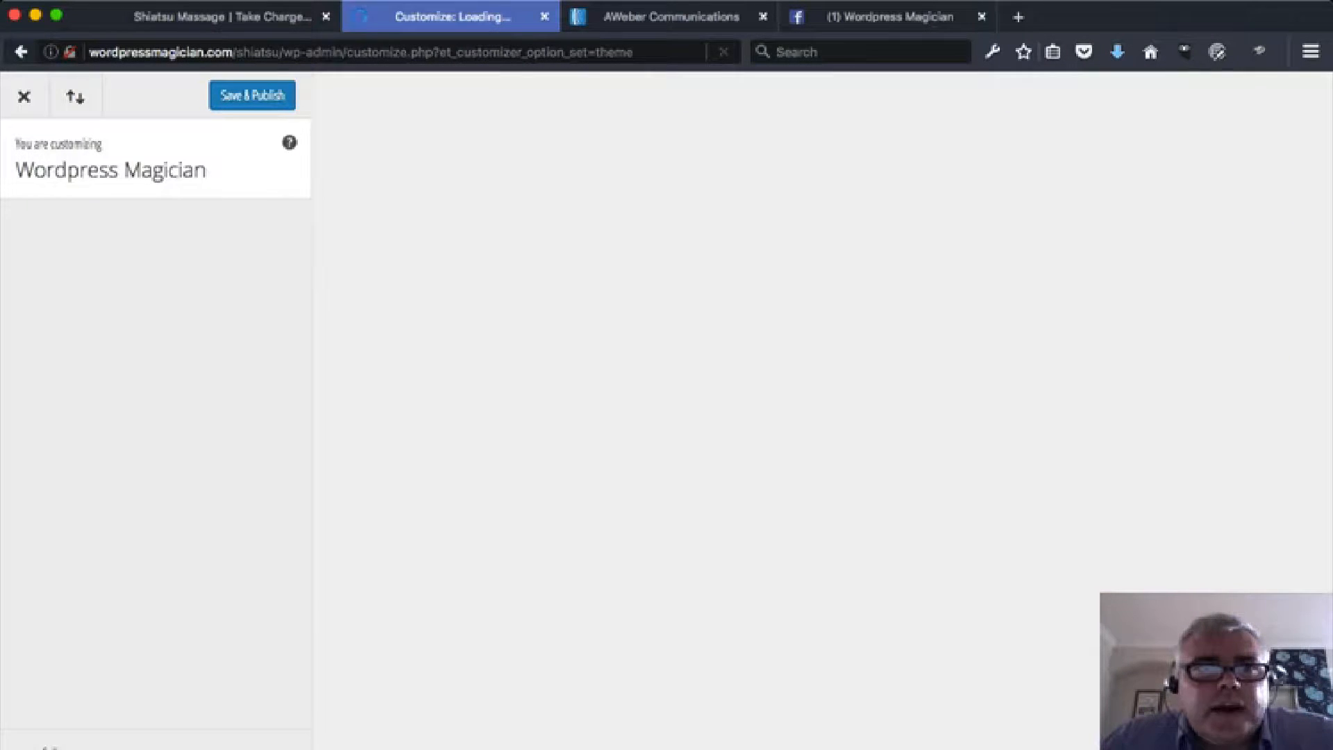
# Step: Review the live Shiatsu site, letting its slow script continue, then bring up the Facebook page
pyautogui.click(222, 16)
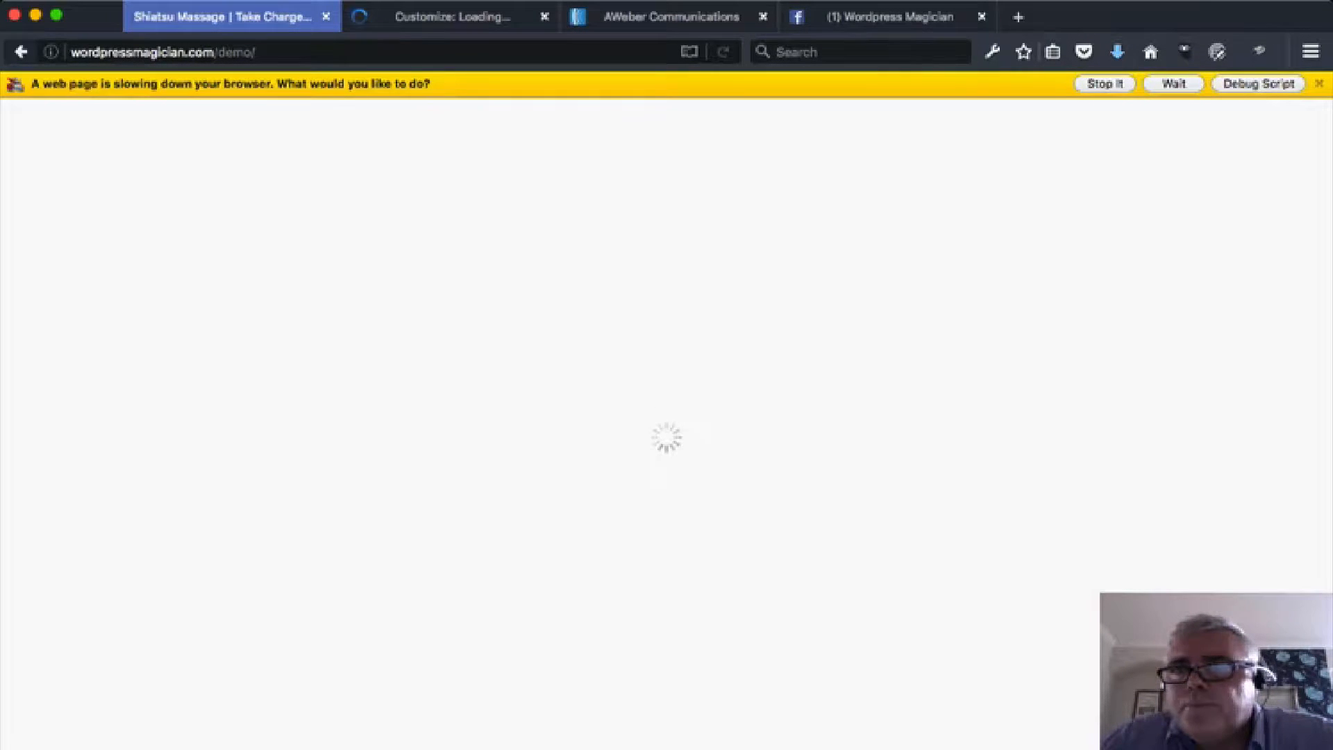
pyautogui.click(1173, 83)
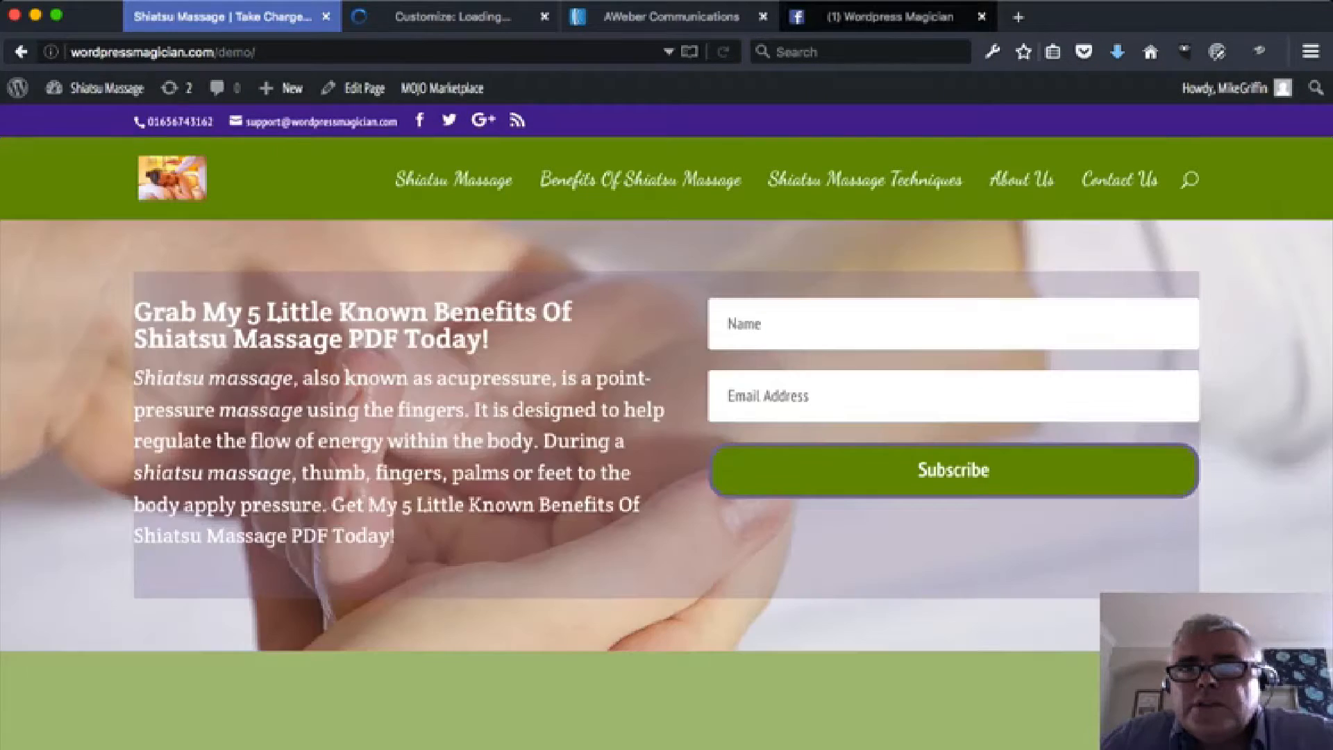
pyautogui.click(889, 17)
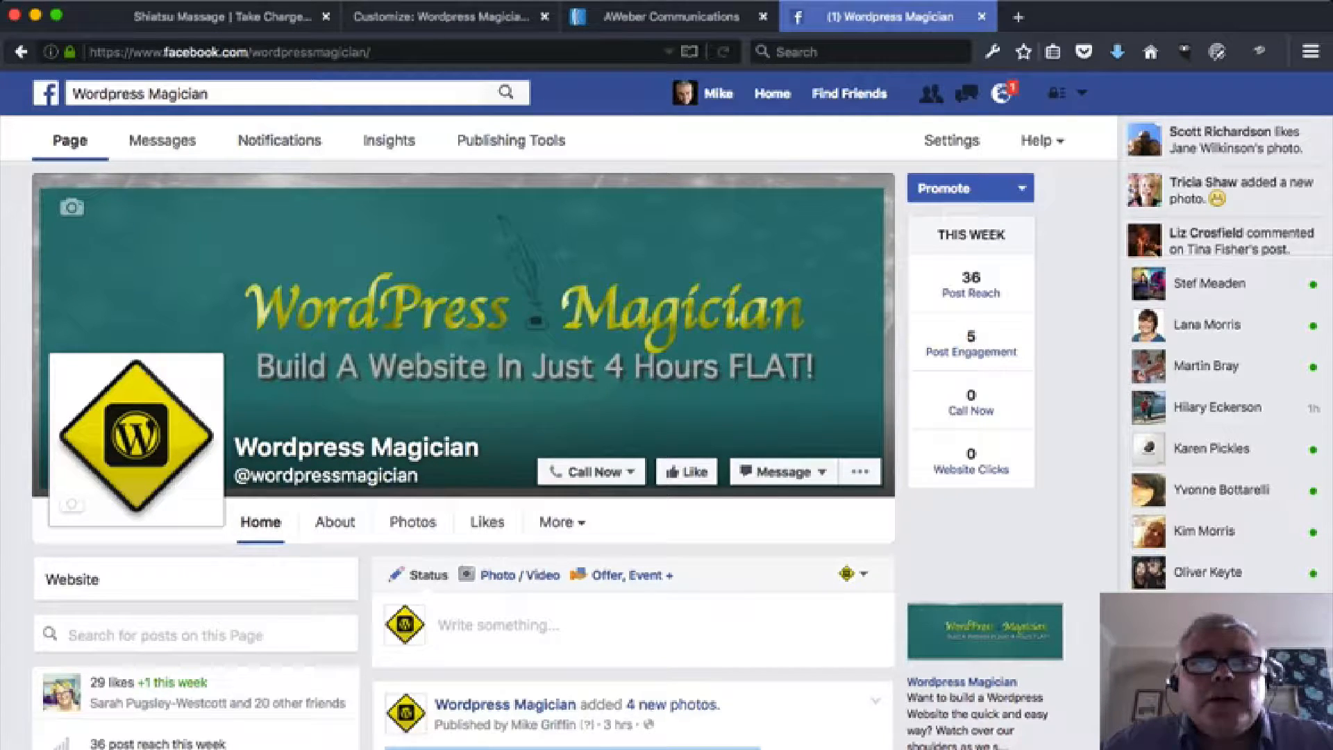
# Step: Return to the 'Customize: Wordpress Magician' customizer tab
pyautogui.click(442, 17)
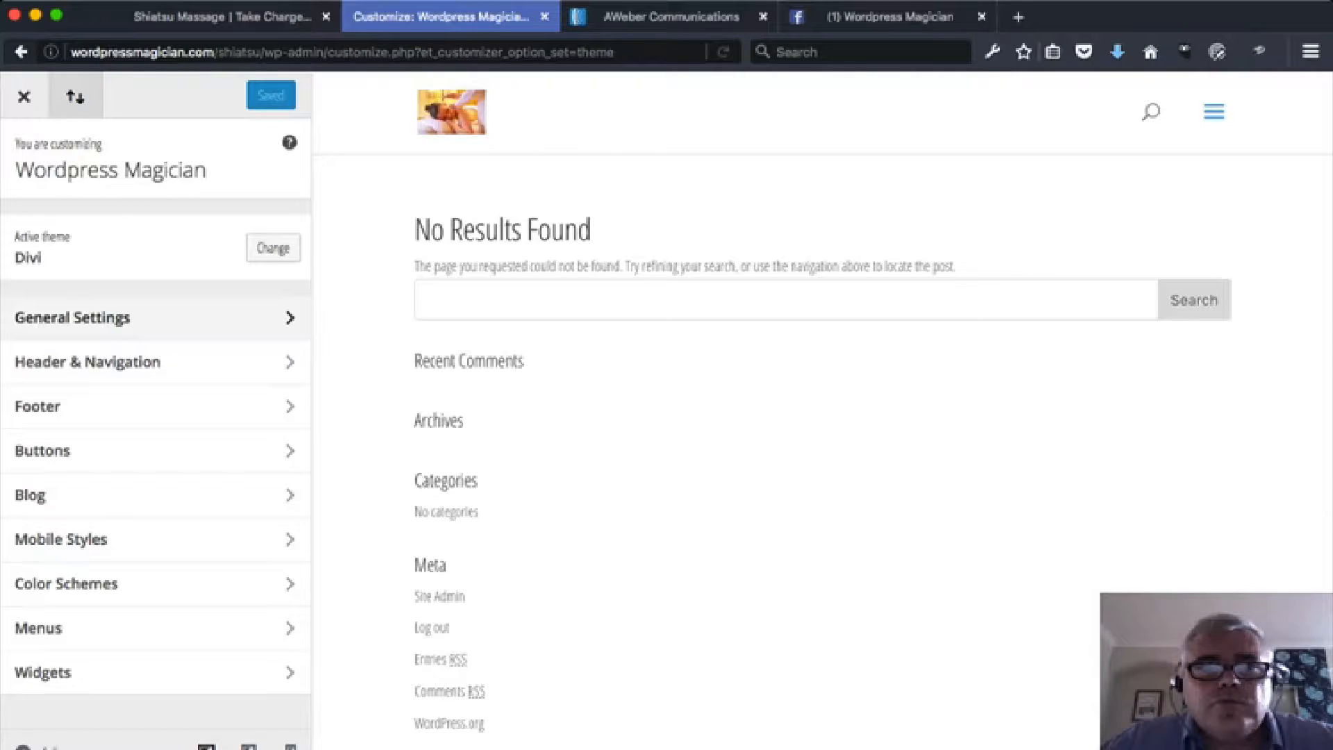
# Step: In Site Identity, change the site title to 'Shiatsu Massage' and clear the default tagline
pyautogui.click(139, 317)
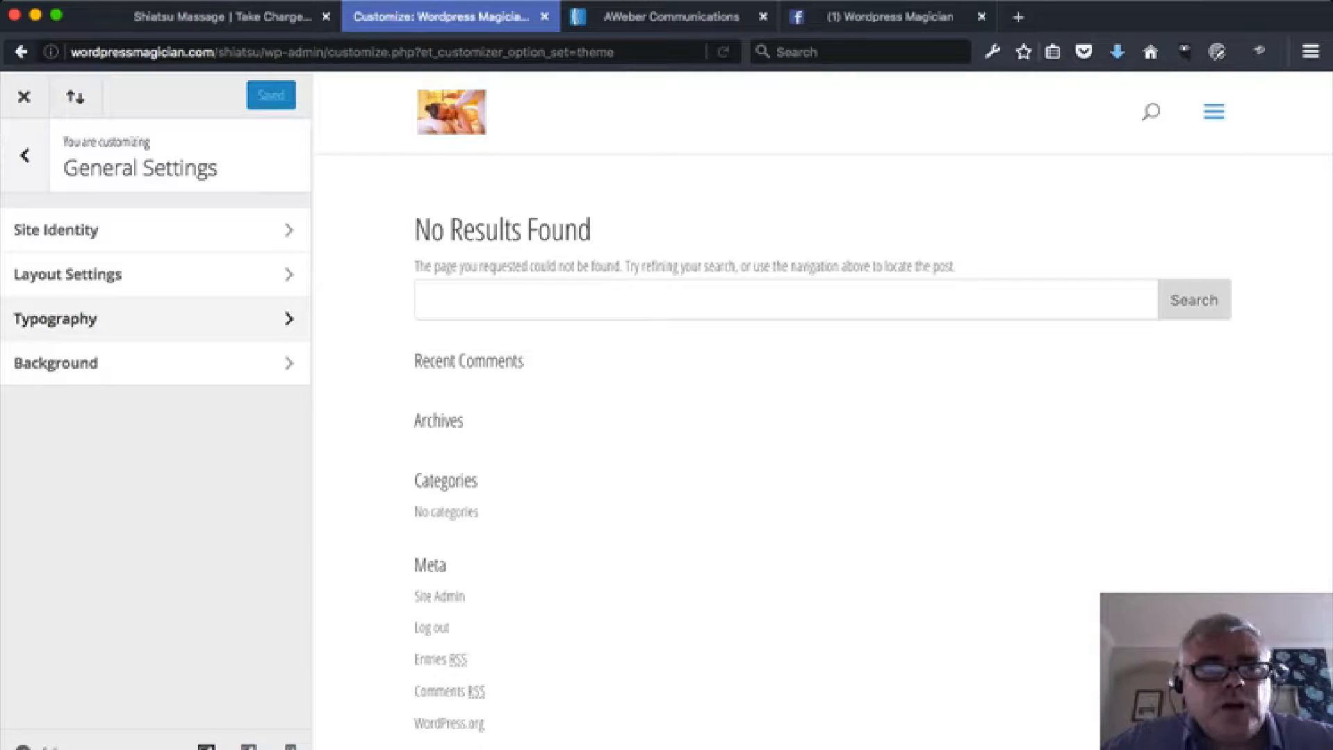
pyautogui.click(139, 230)
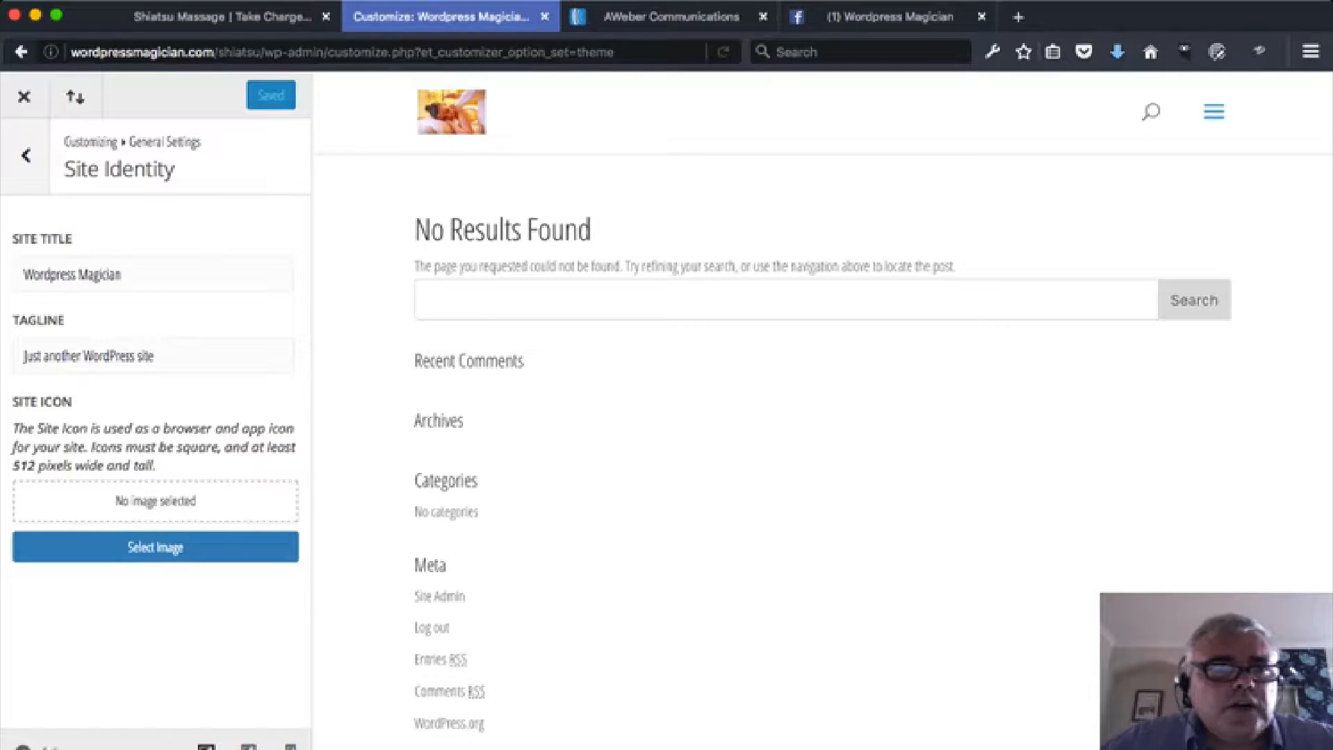
pyautogui.moveTo(126, 275); pyautogui.dragTo(22, 275)
pyautogui.write('S')
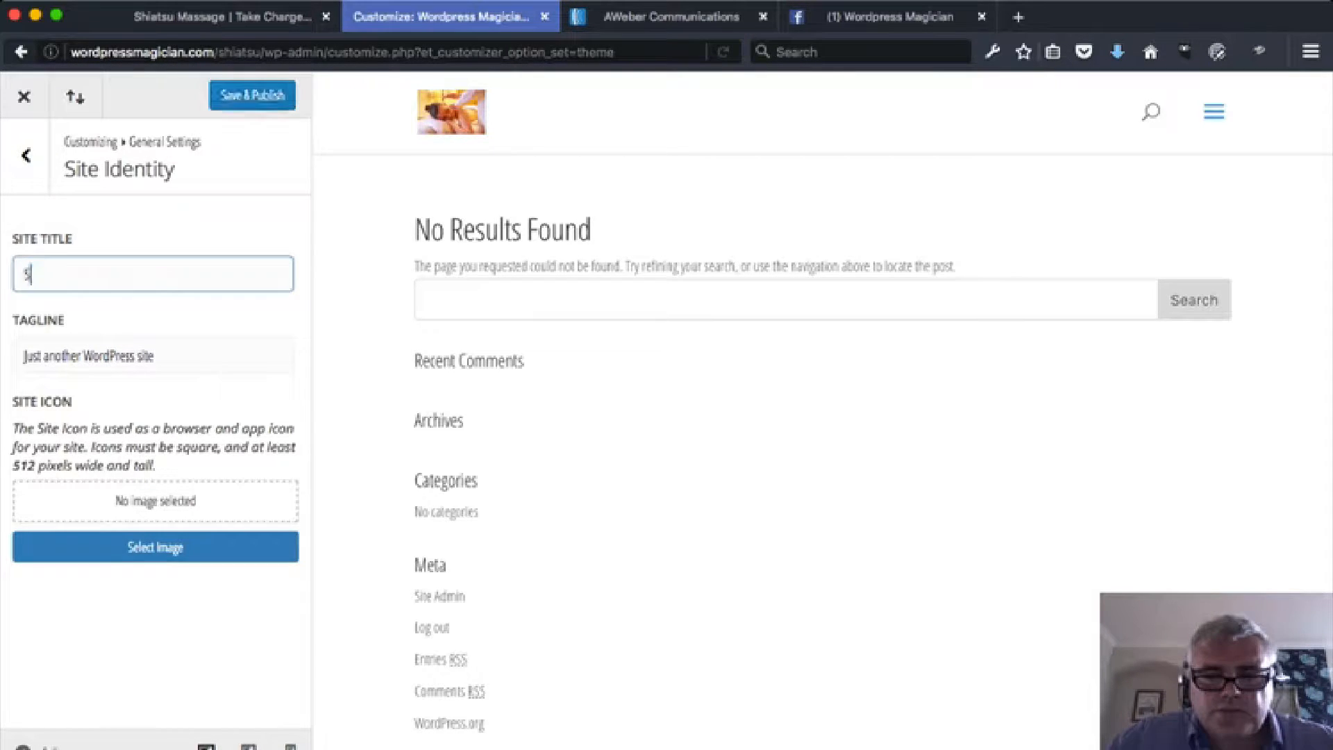
pyautogui.write('hiat')
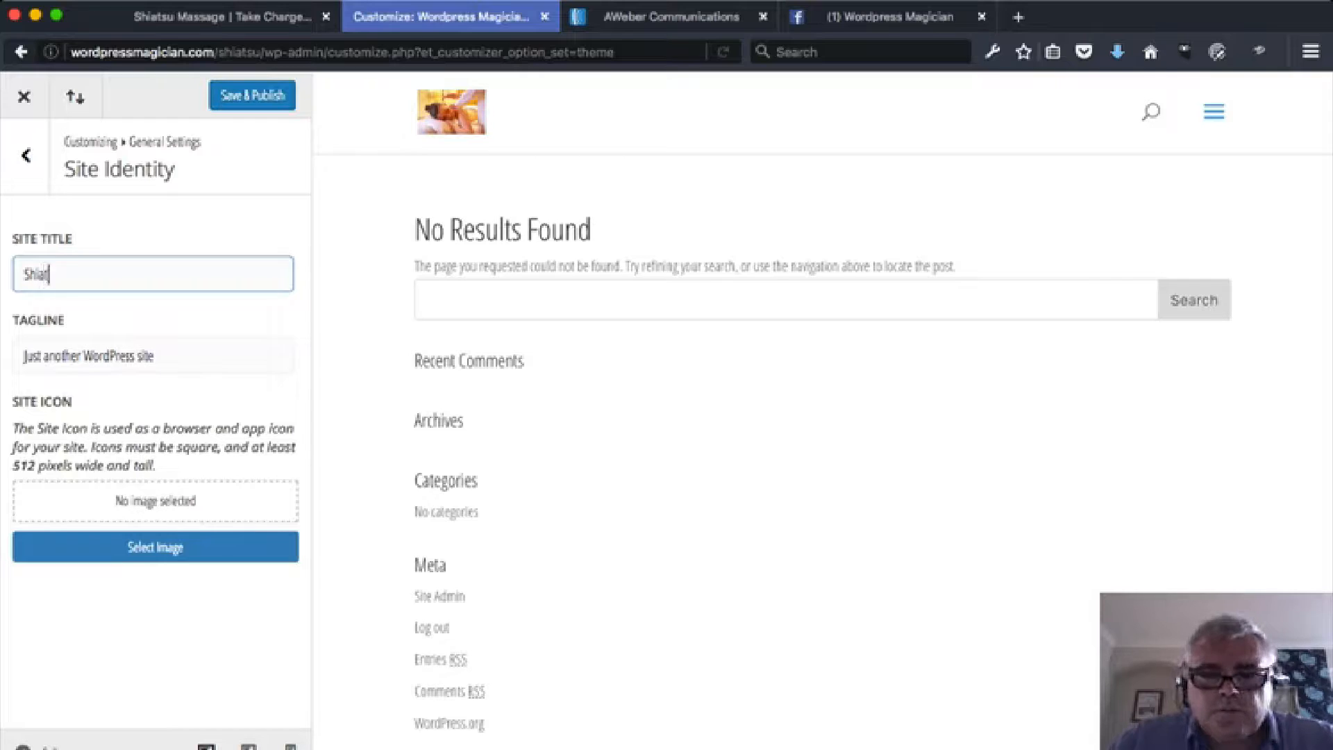
pyautogui.write('su Ma')
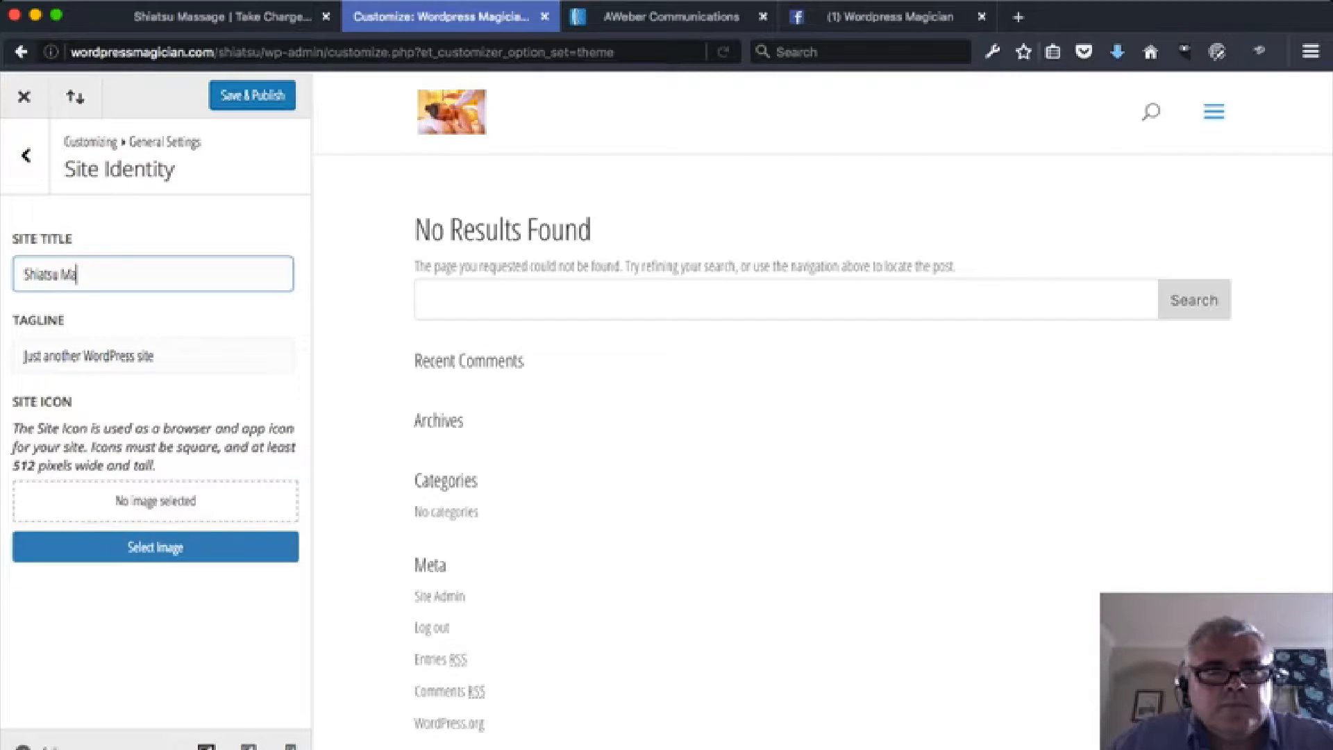
pyautogui.write('ssage')
pyautogui.press('Tab')
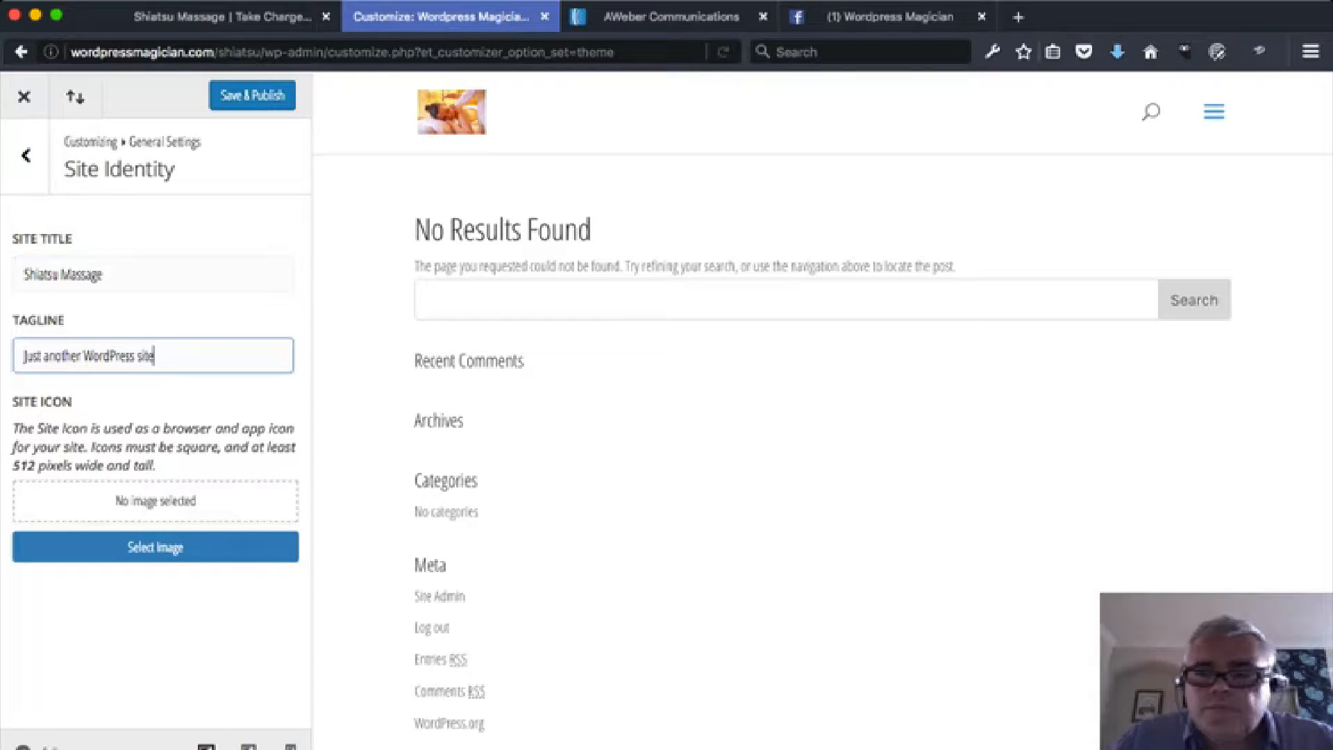
pyautogui.press('super+a')
pyautogui.press('BackSpace')
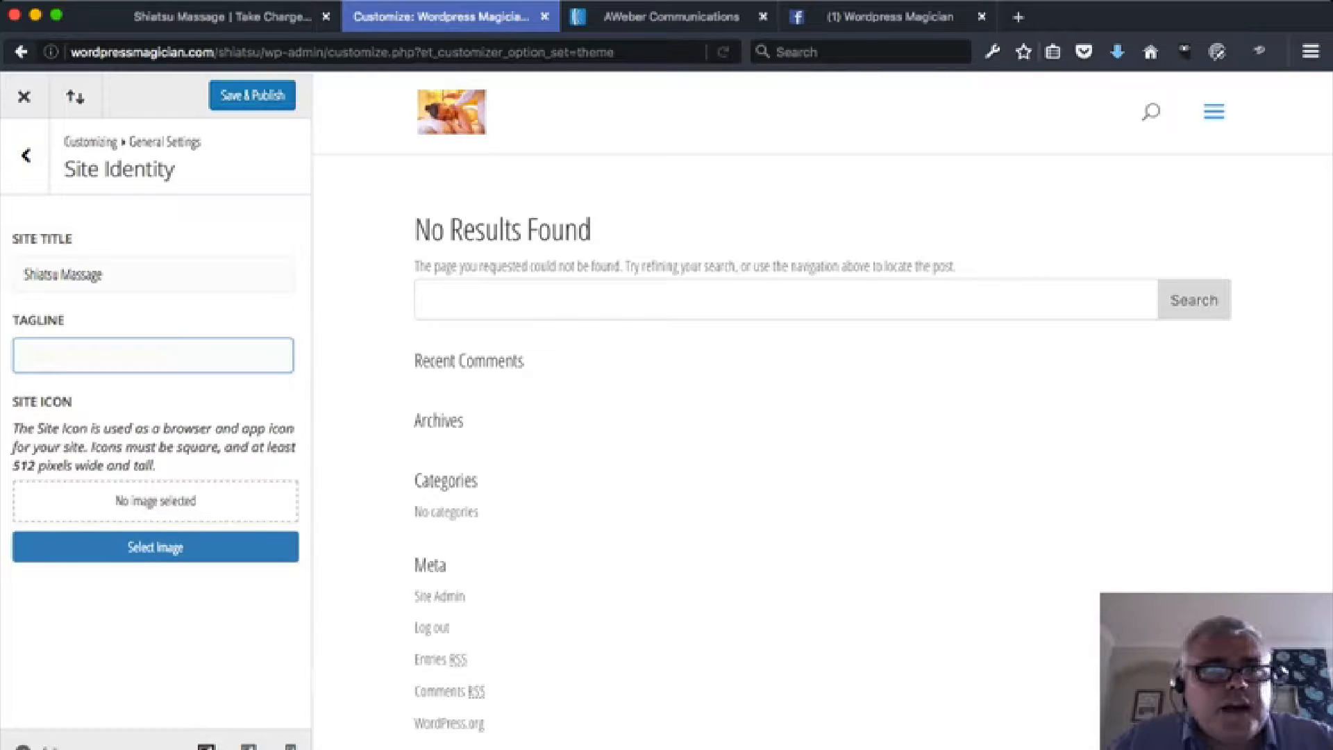
pyautogui.click(26, 155)
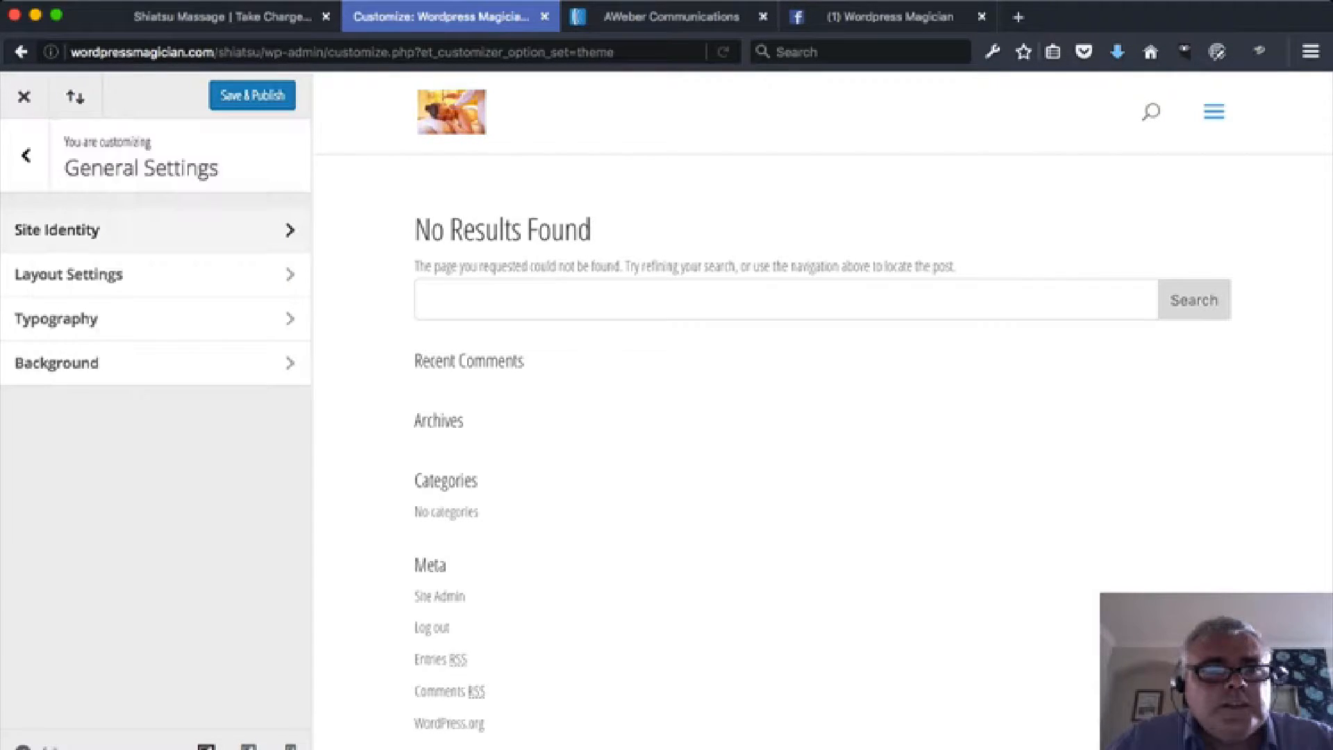
# Step: Enter purple #4c268e as the Theme Accent Color in Layout Settings and compare it with the live demo
pyautogui.click(69, 274)
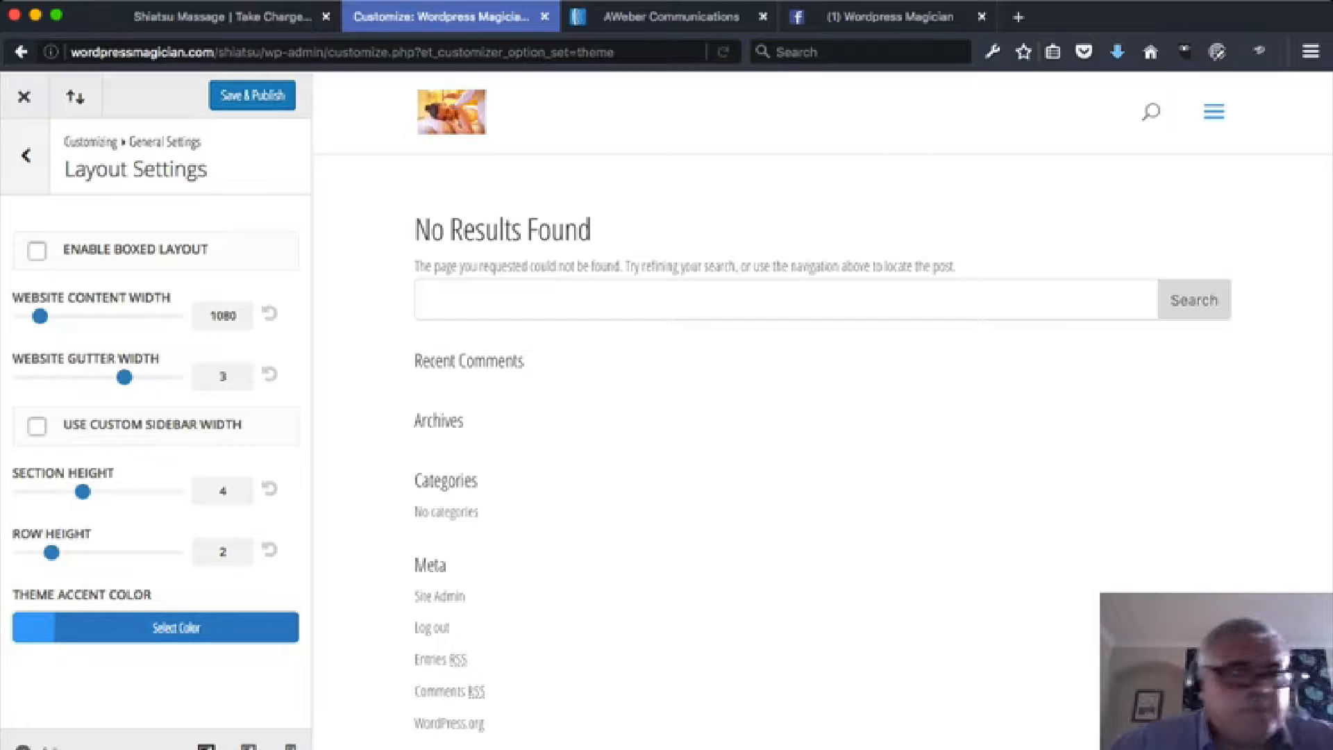
pyautogui.click(176, 627)
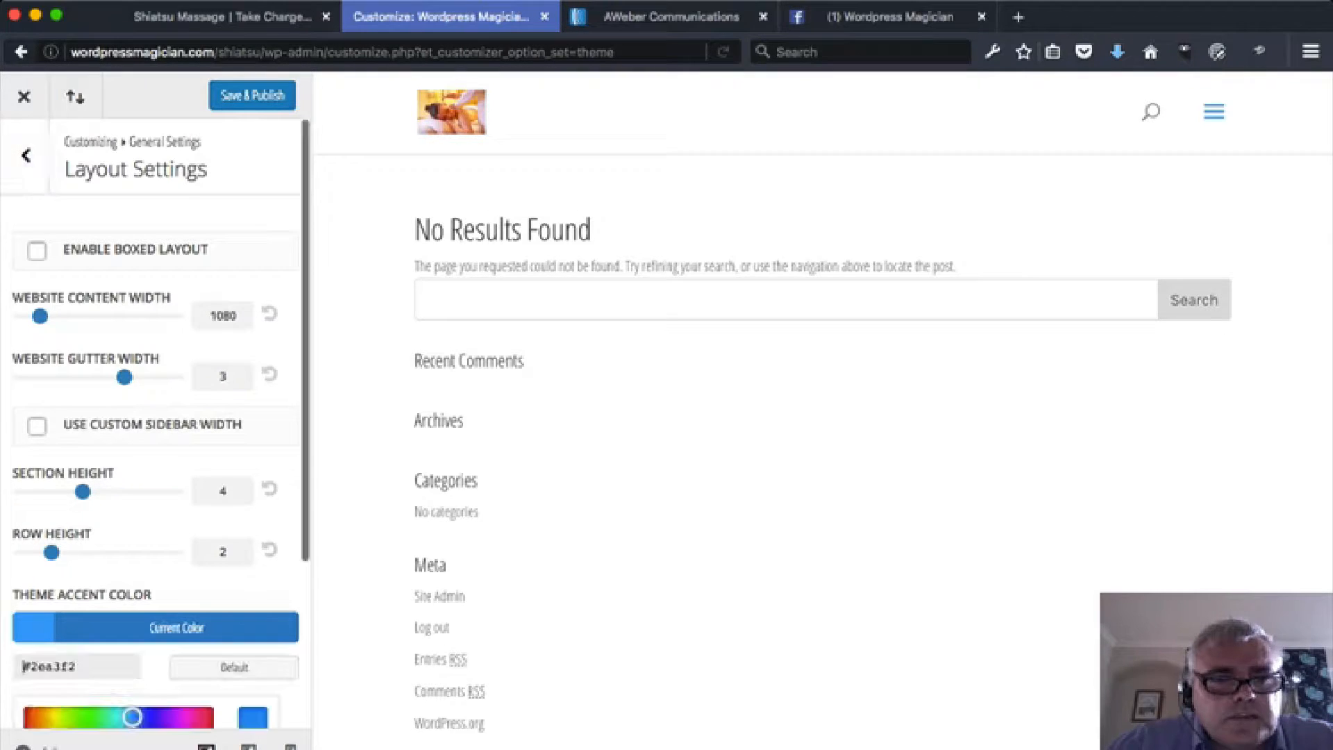
pyautogui.moveTo(76, 667); pyautogui.dragTo(23, 668)
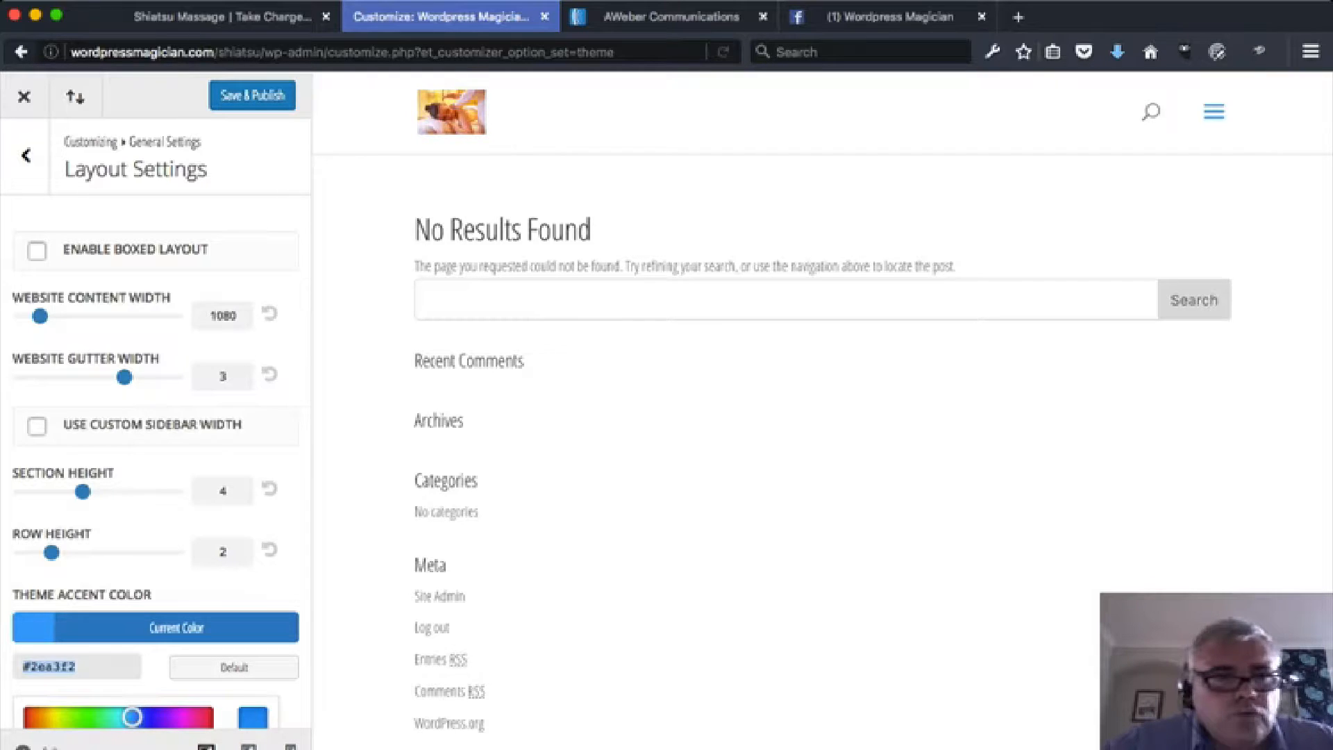
pyautogui.write('4e')
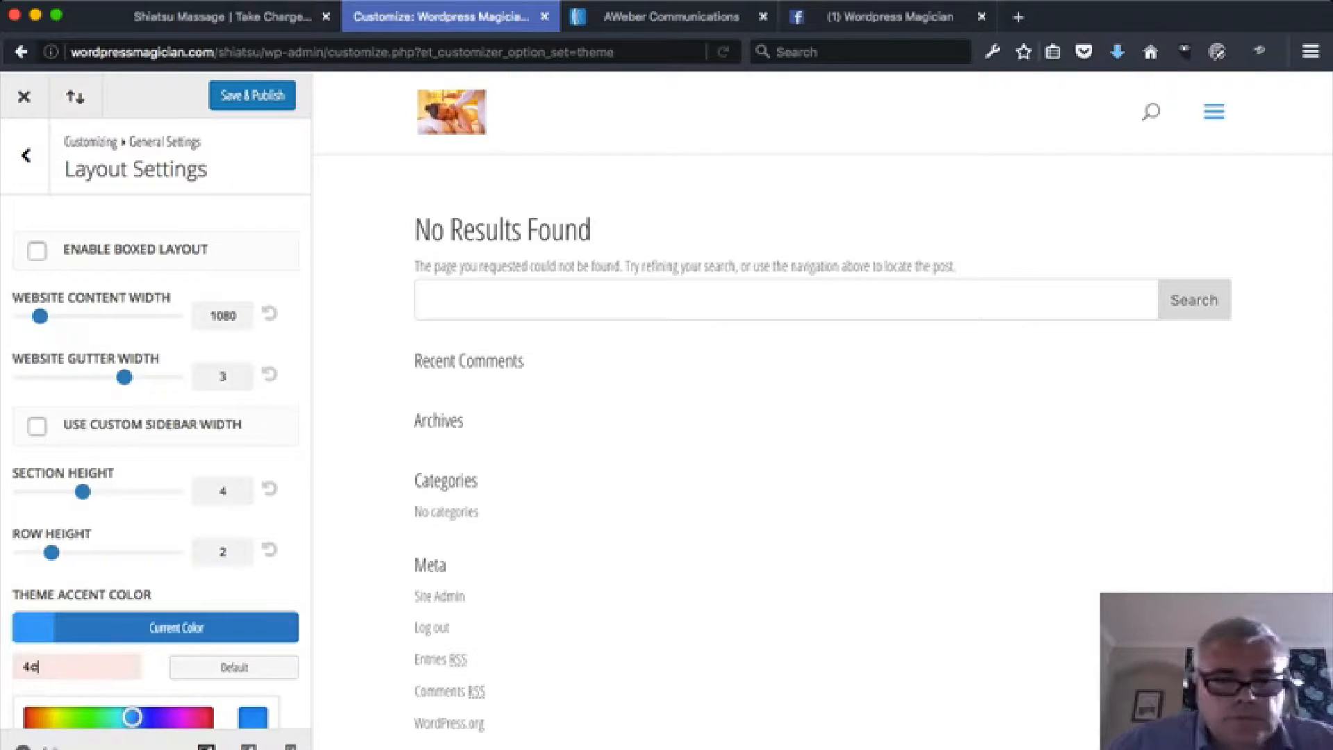
pyautogui.write('26')
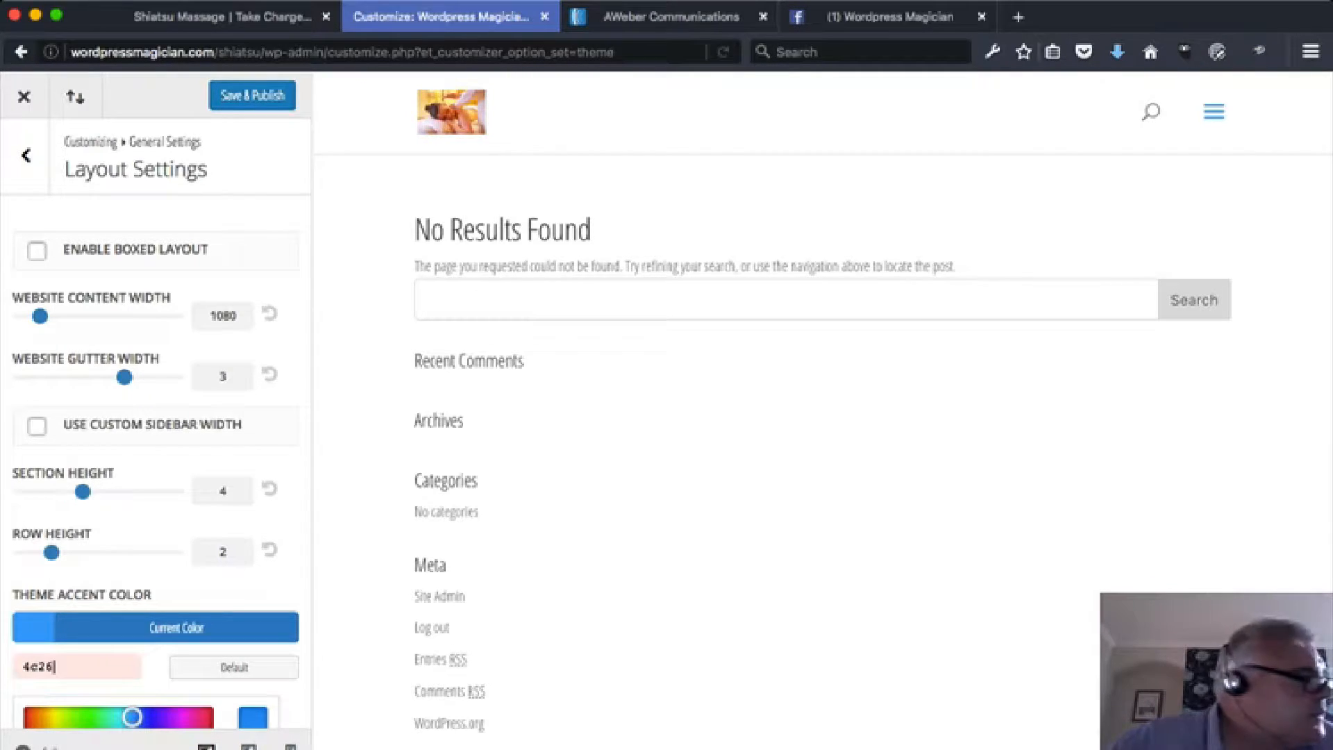
pyautogui.write('8e')
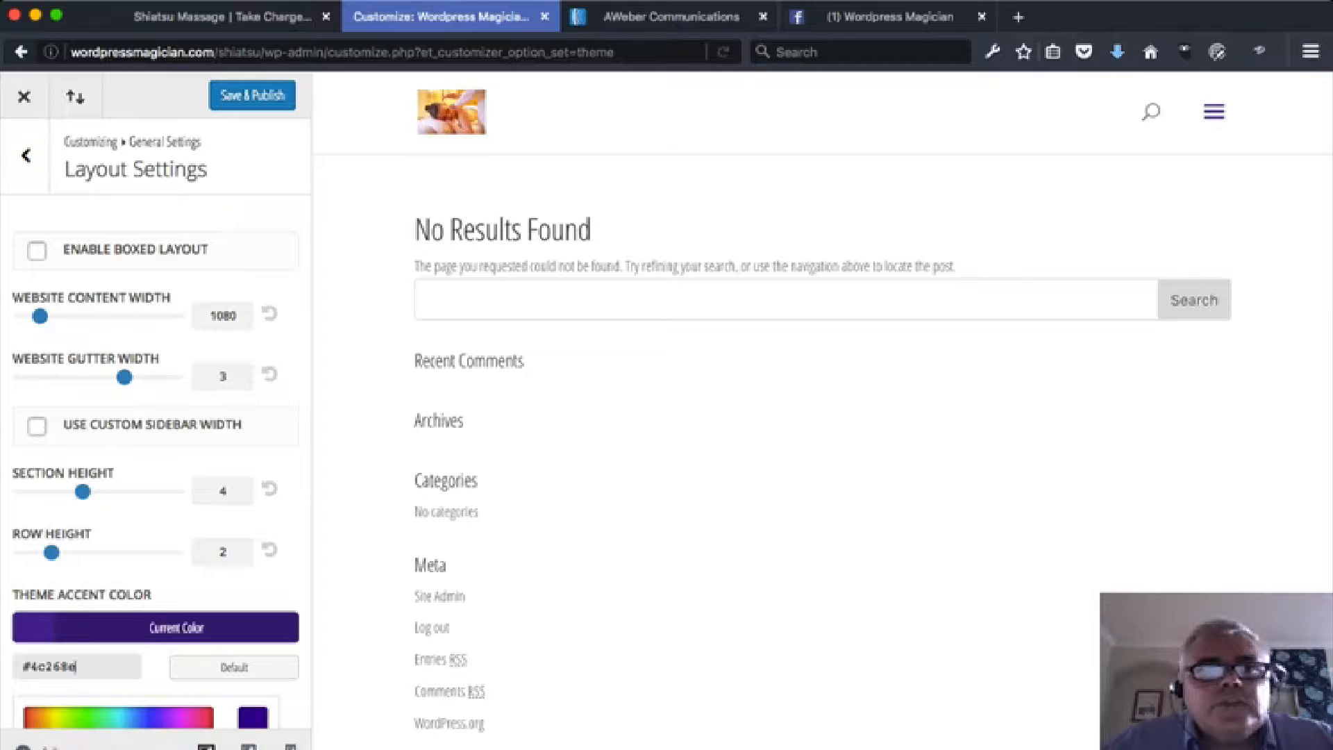
pyautogui.click(215, 16)
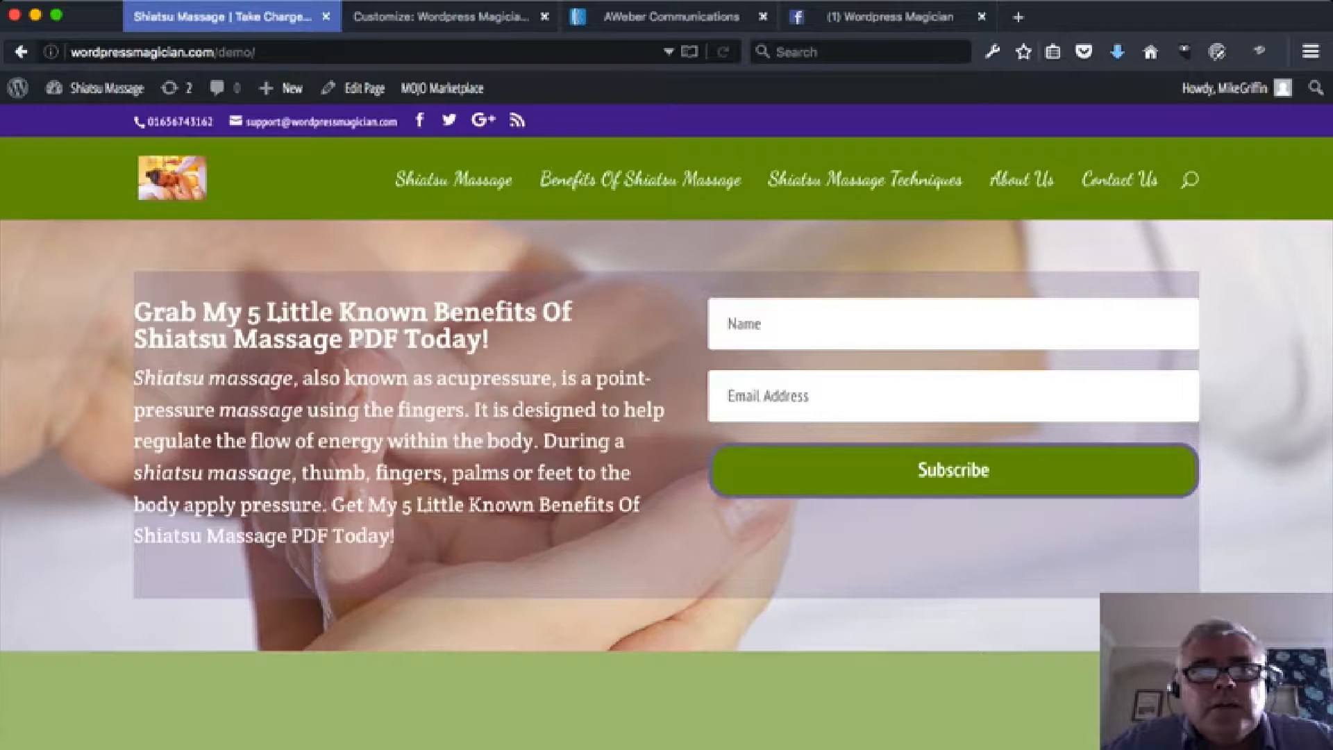
pyautogui.click(440, 17)
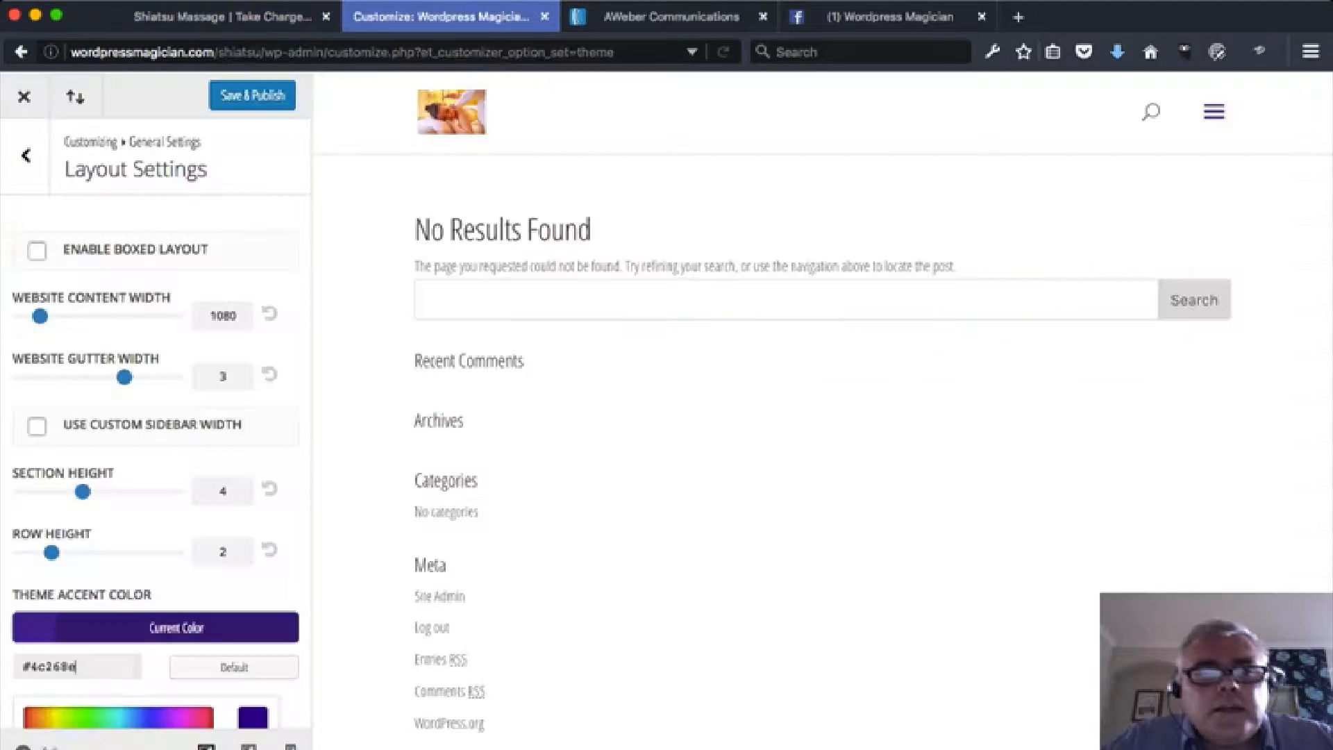
pyautogui.scroll(-3, 163, 379)
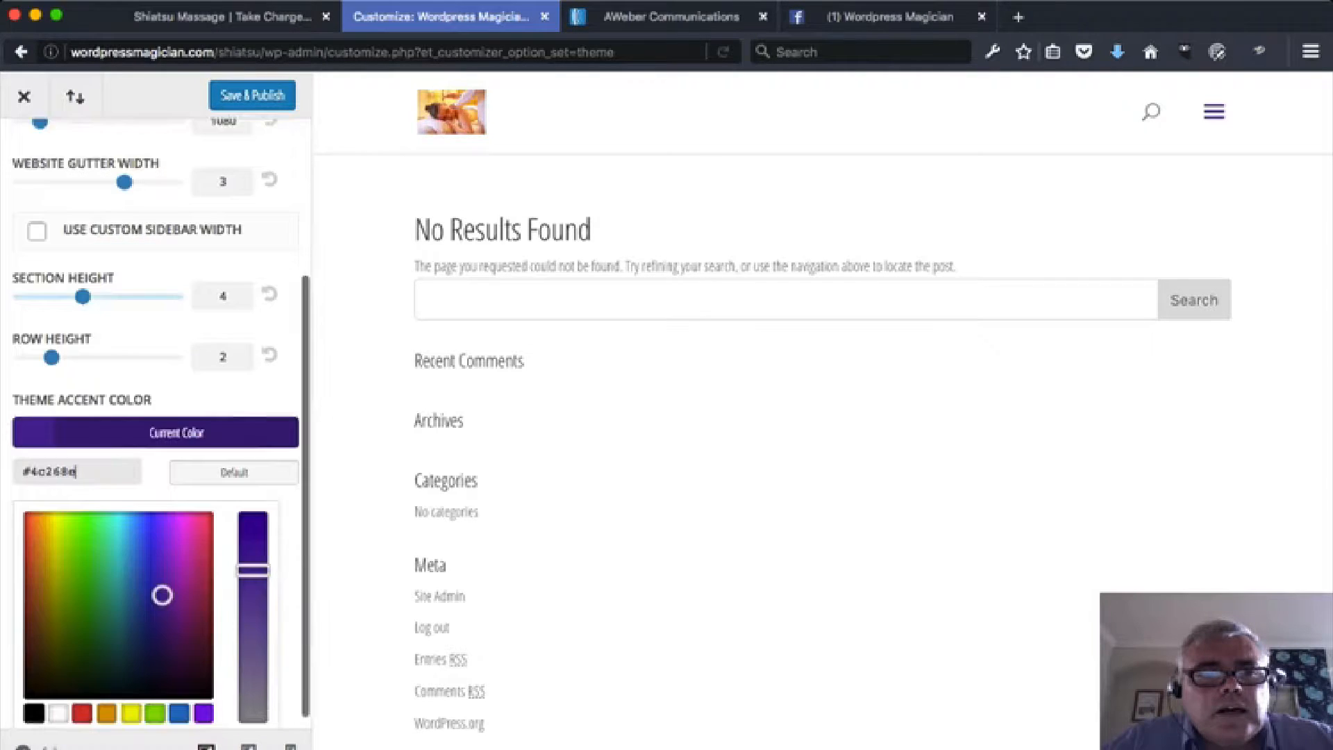
pyautogui.scroll(3, 164, 378)
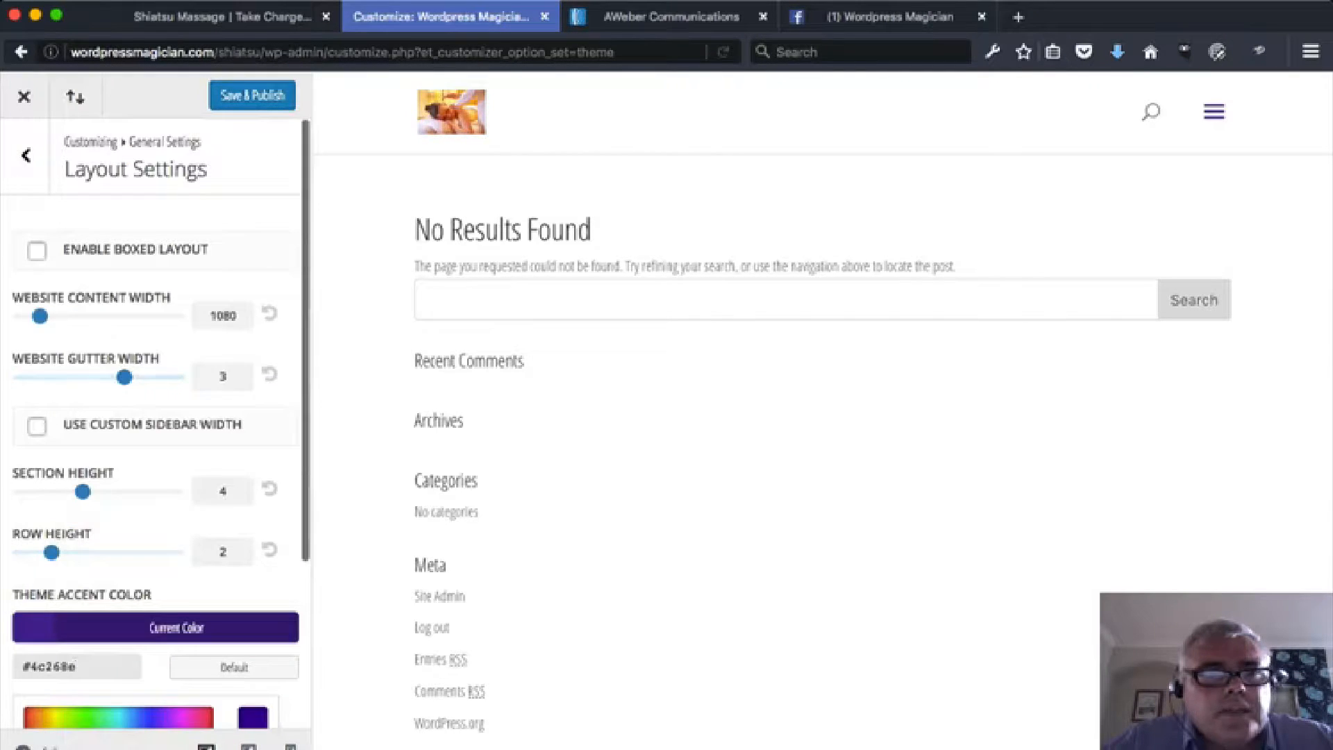
pyautogui.click(25, 155)
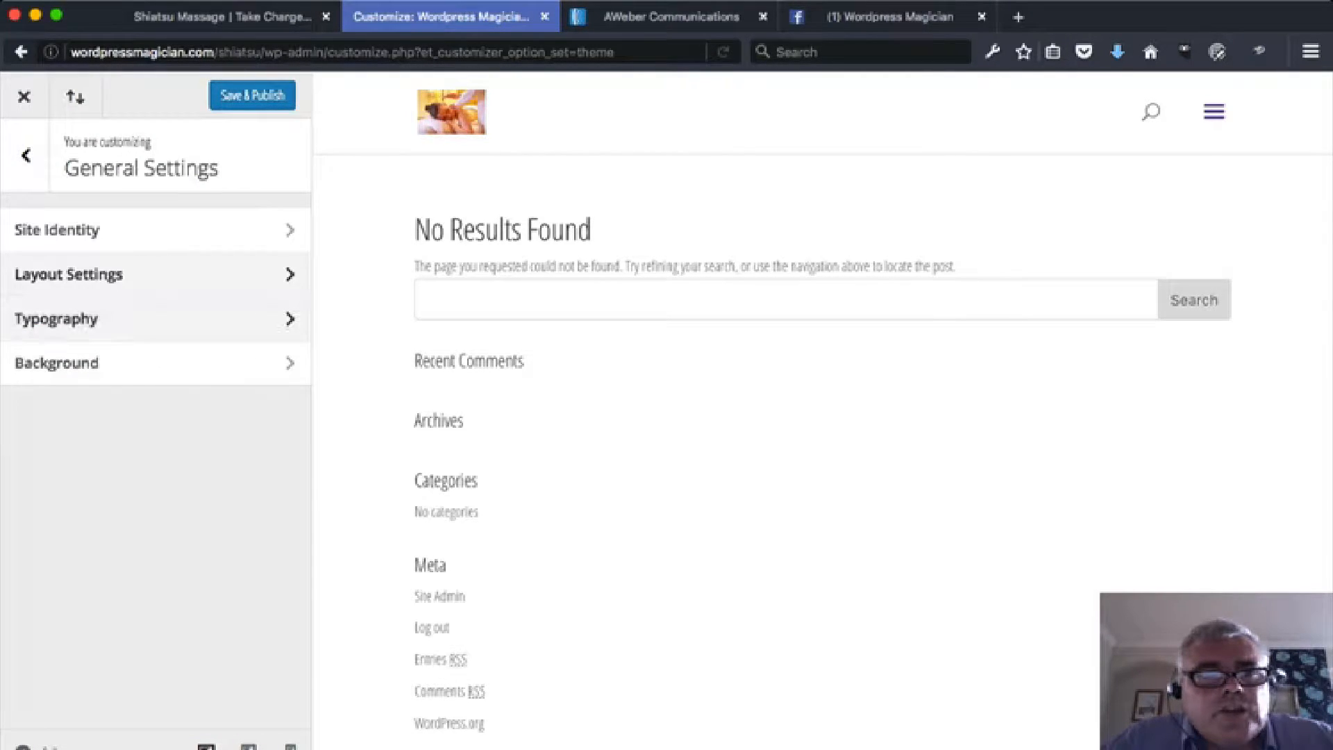
# Step: In Typography, raise the body text size to 18 and make the headings bold
pyautogui.click(70, 319)
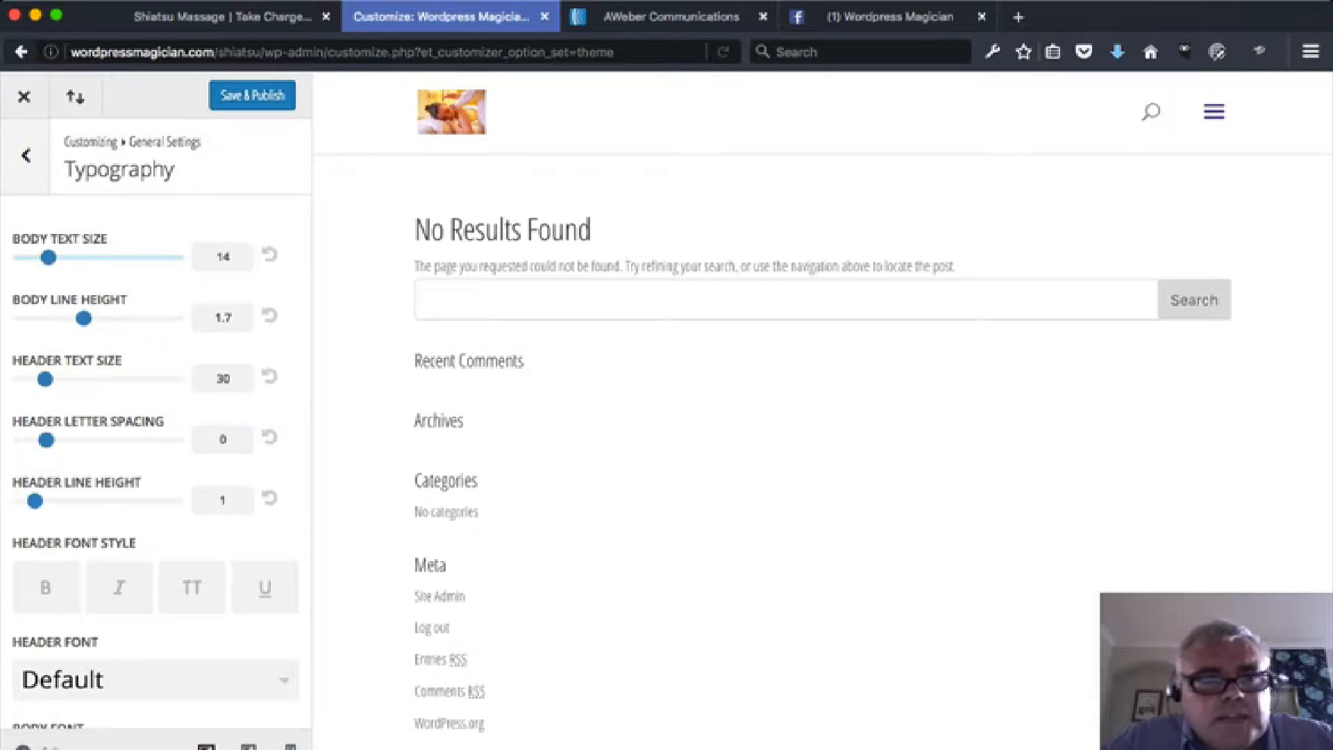
pyautogui.moveTo(48, 258); pyautogui.dragTo(78, 258)
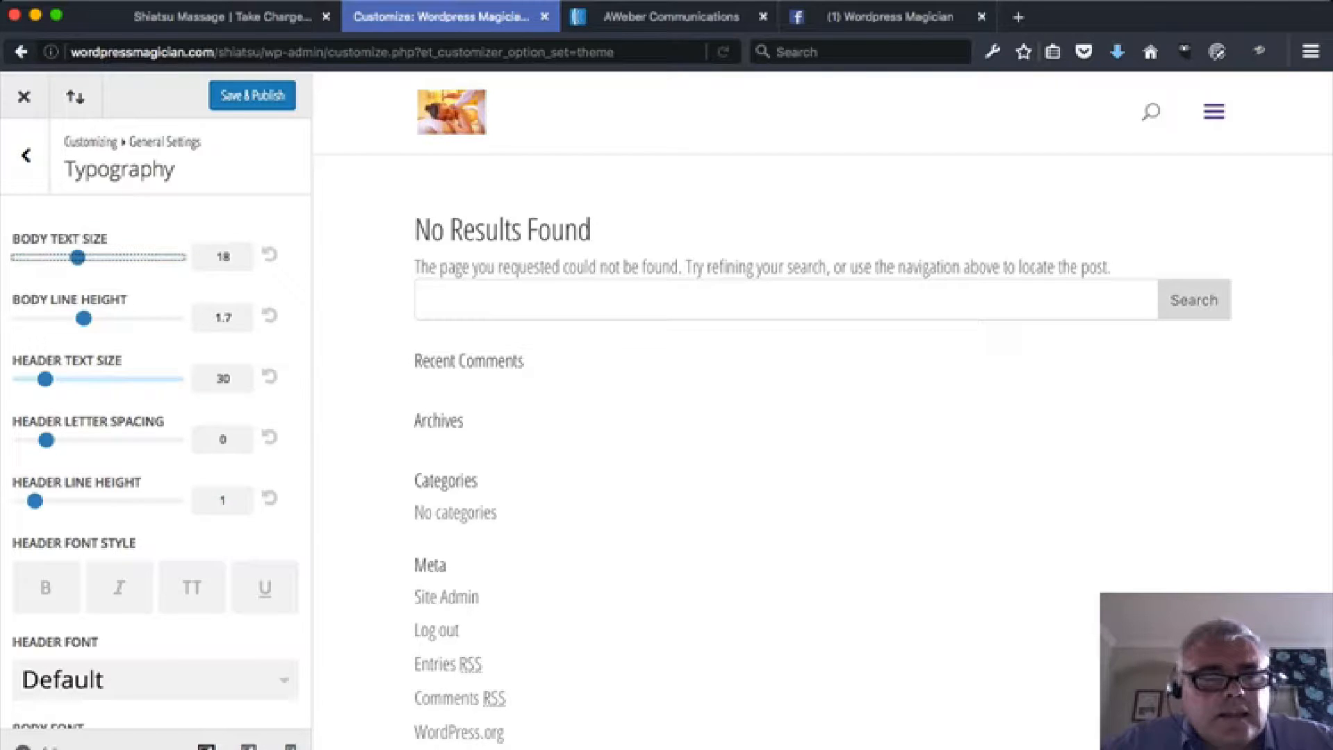
pyautogui.scroll(-2, 98, 379)
pyautogui.click(46, 521)
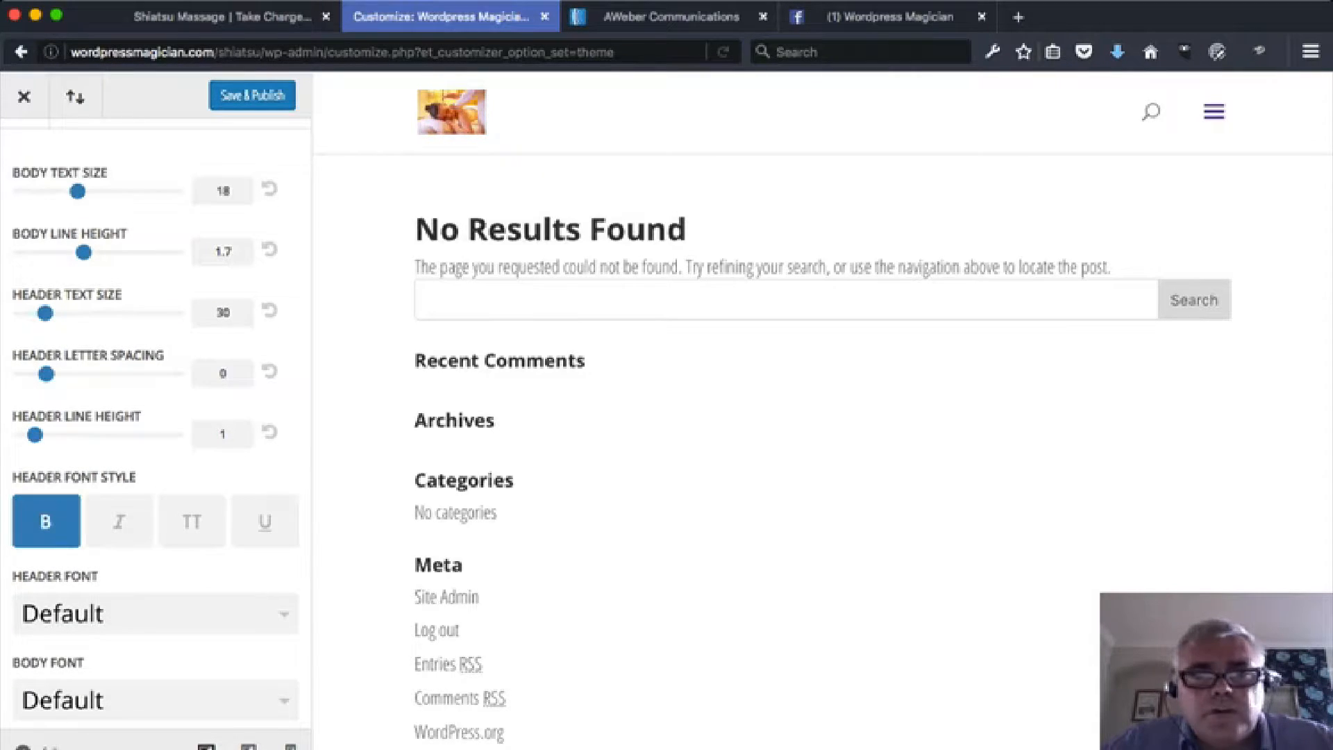
# Step: Choose Dancing Script as the header font
pyautogui.scroll(-5, 155, 416)
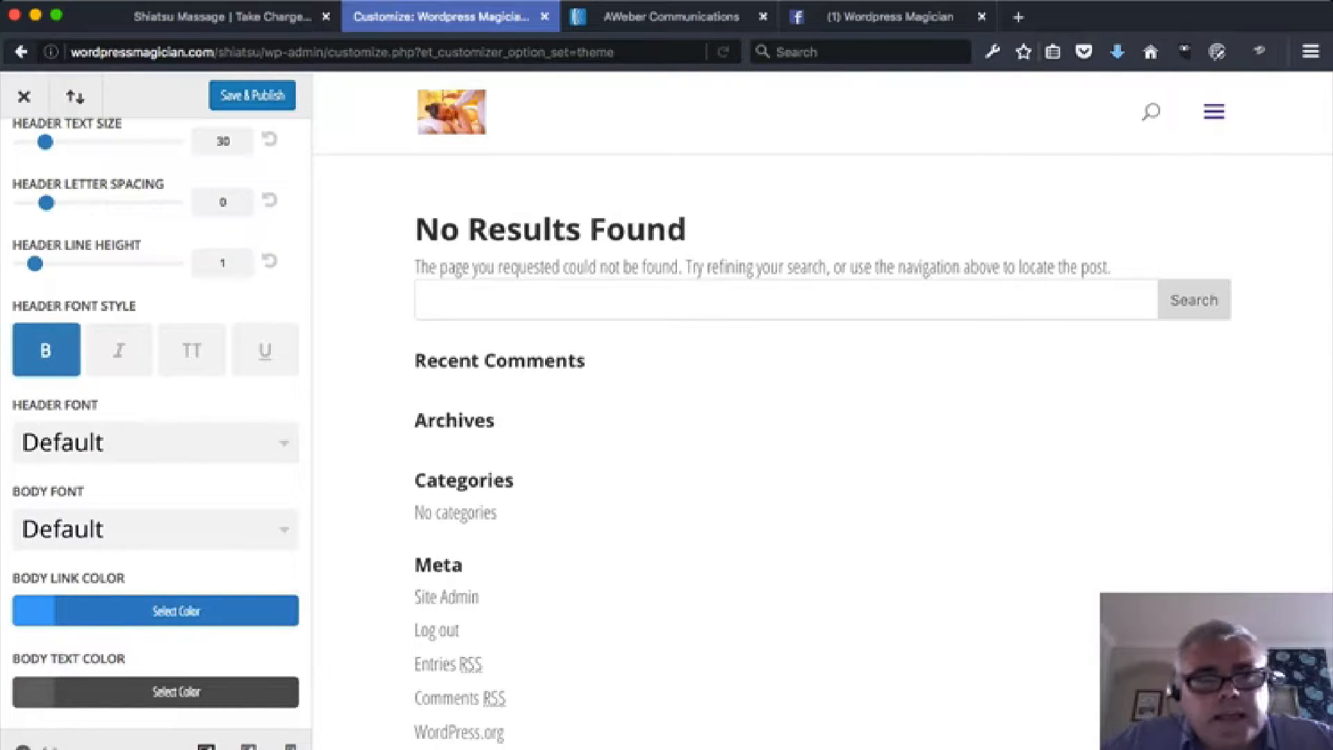
pyautogui.click(156, 442)
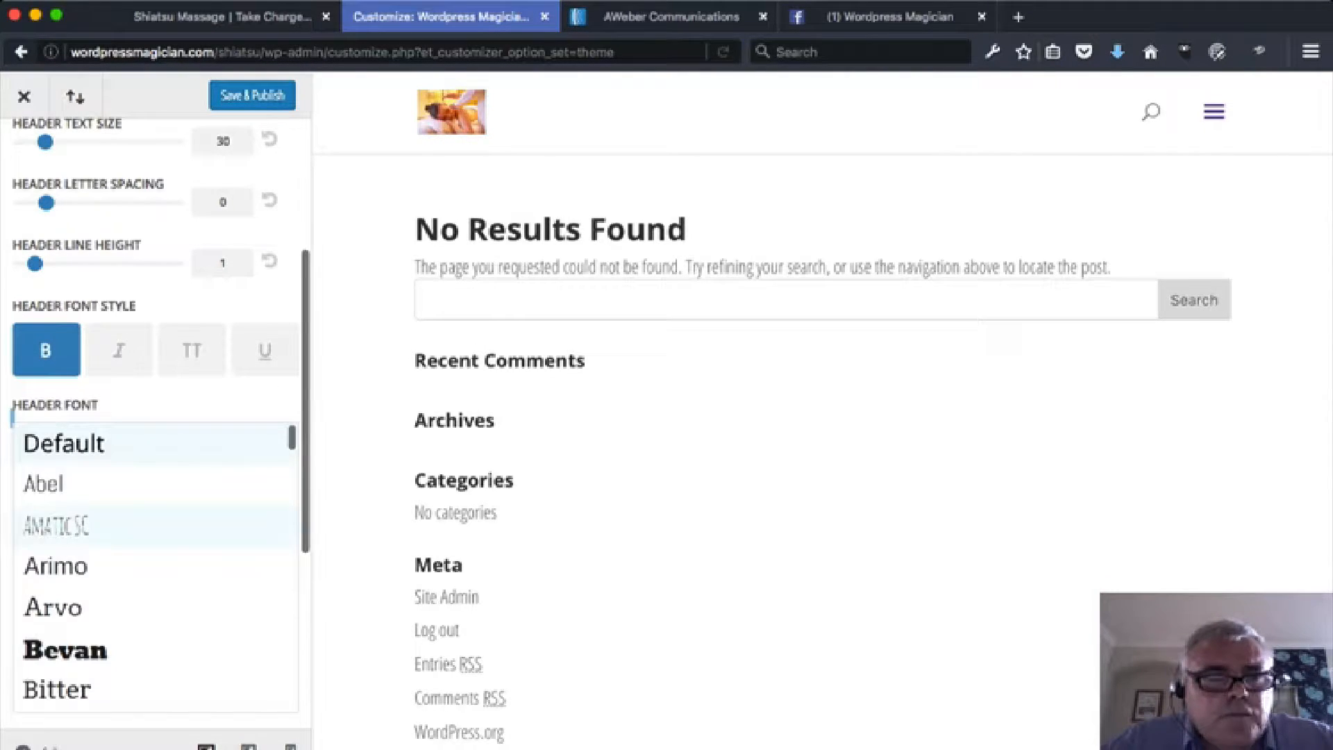
pyautogui.scroll(-2, 139, 528)
pyautogui.scroll(-8, 153, 480)
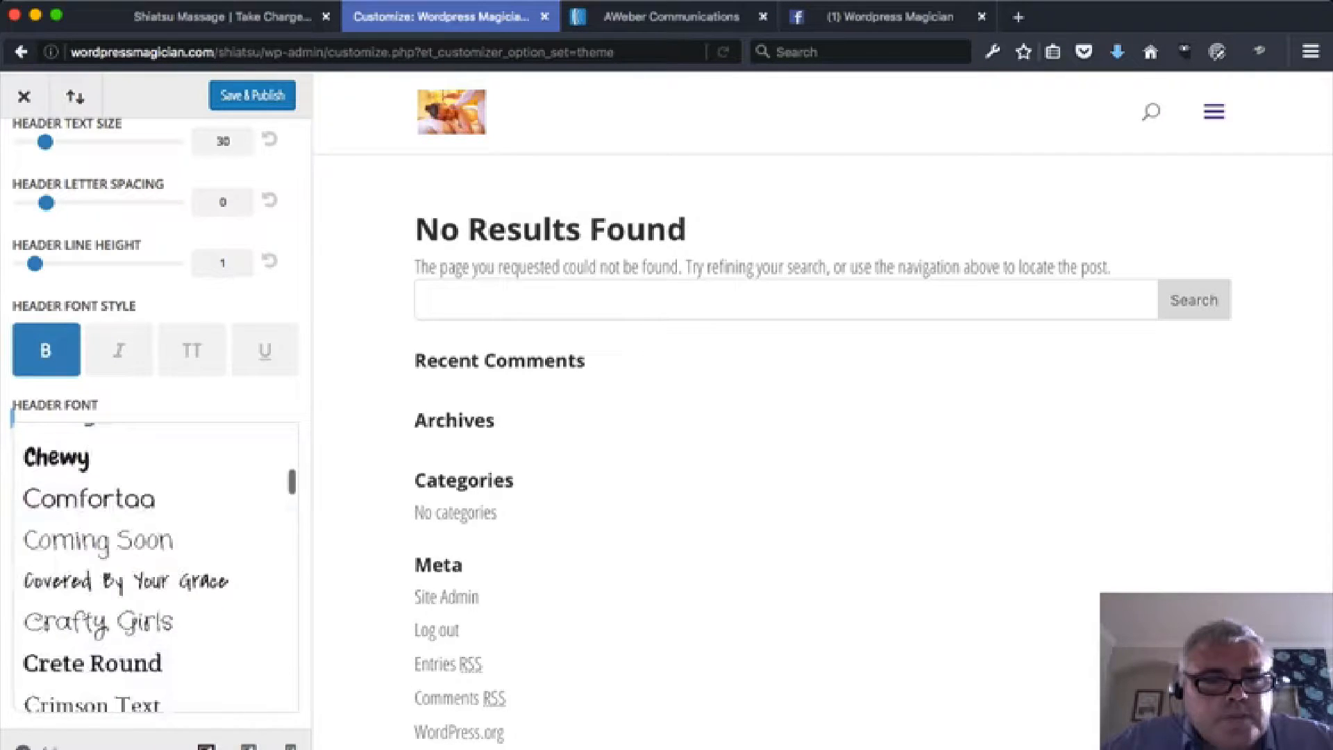
pyautogui.scroll(-5, 153, 480)
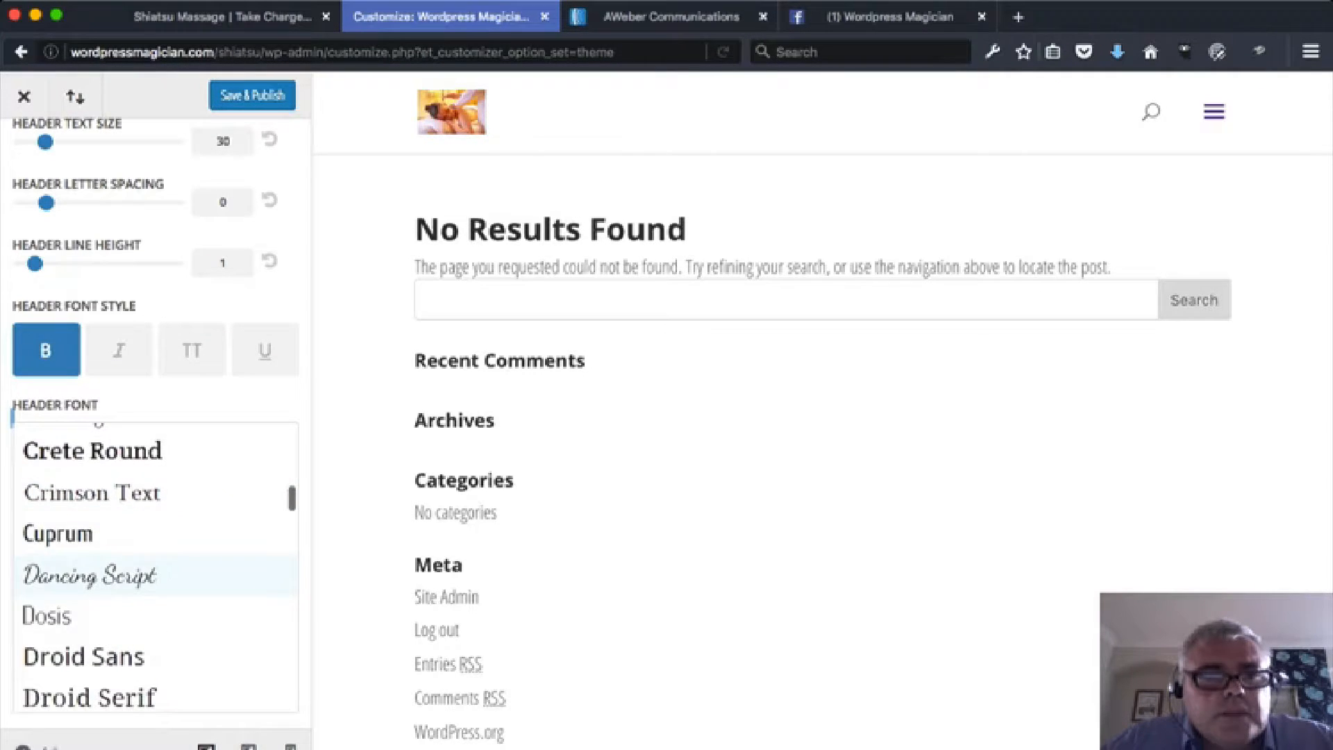
pyautogui.click(104, 574)
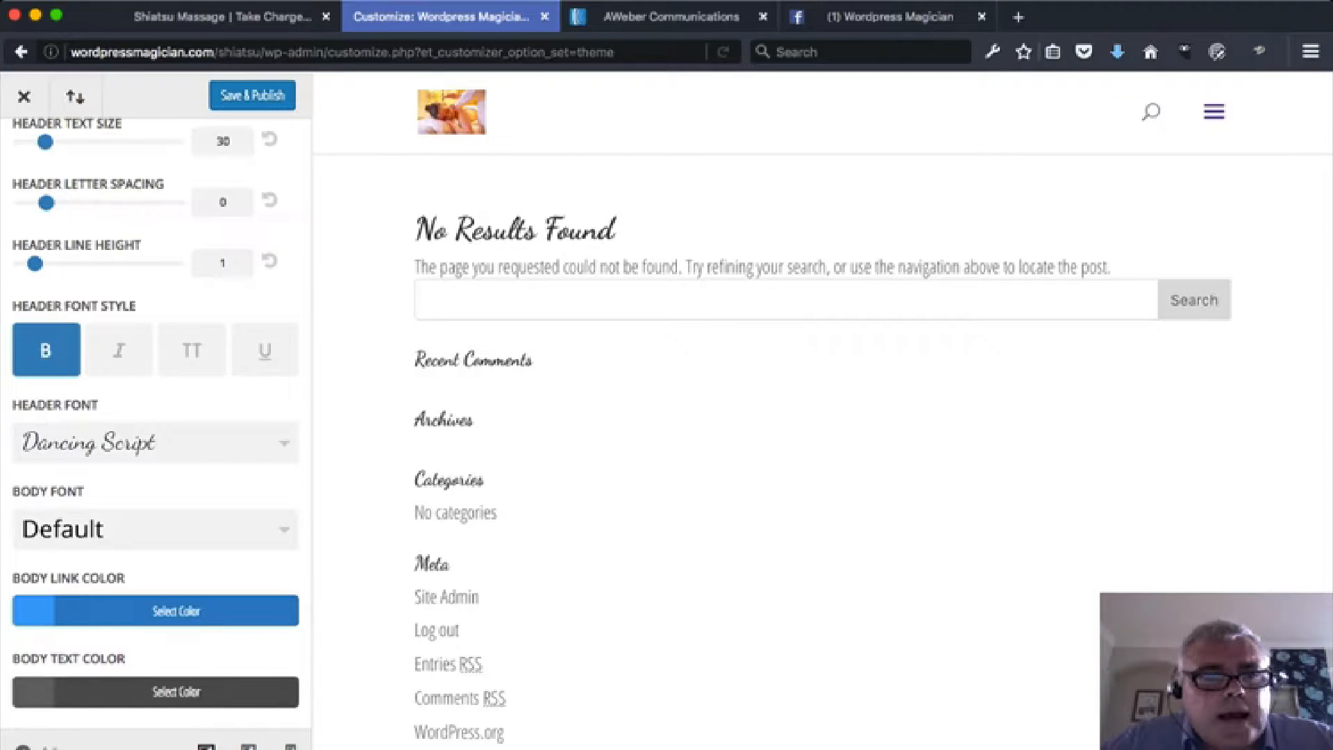
# Step: Set the body font to PT Sans Narrow
pyautogui.scroll(-2, 156, 417)
pyautogui.click(153, 464)
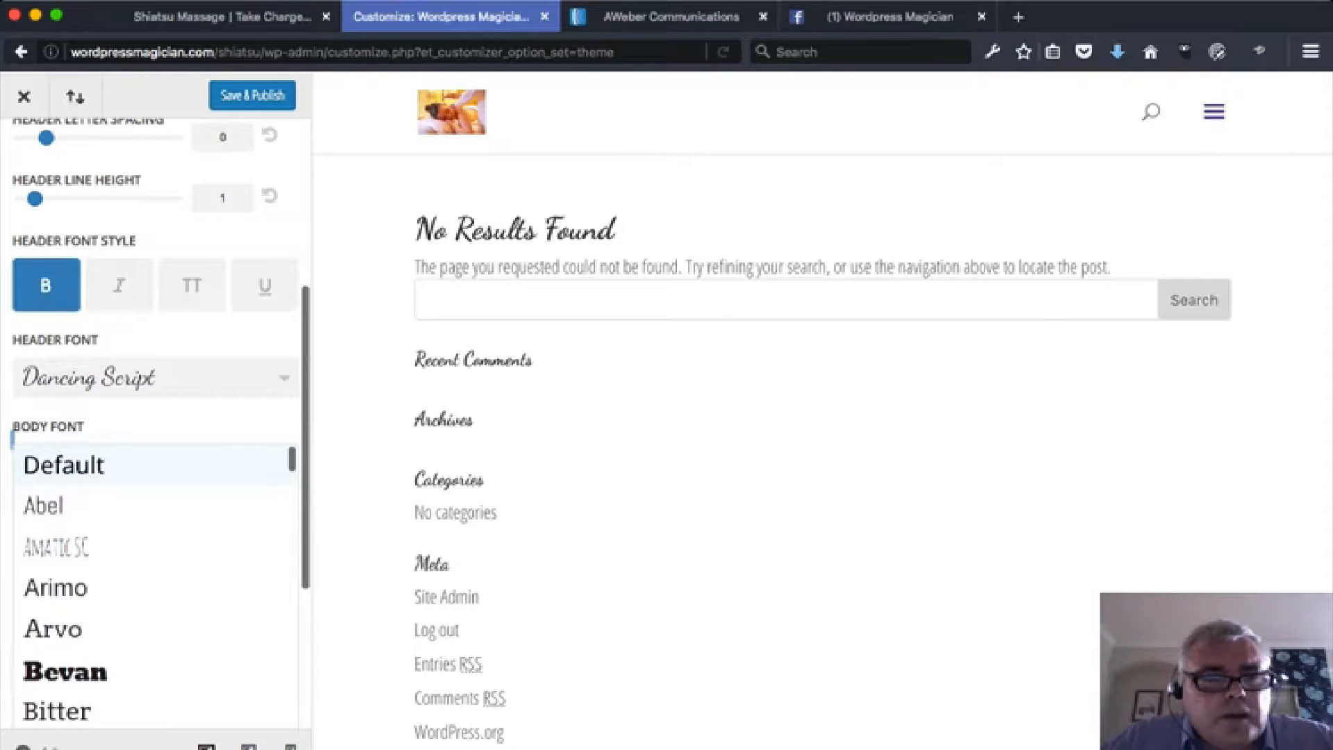
pyautogui.scroll(-10, 156, 506)
pyautogui.scroll(-15, 156, 489)
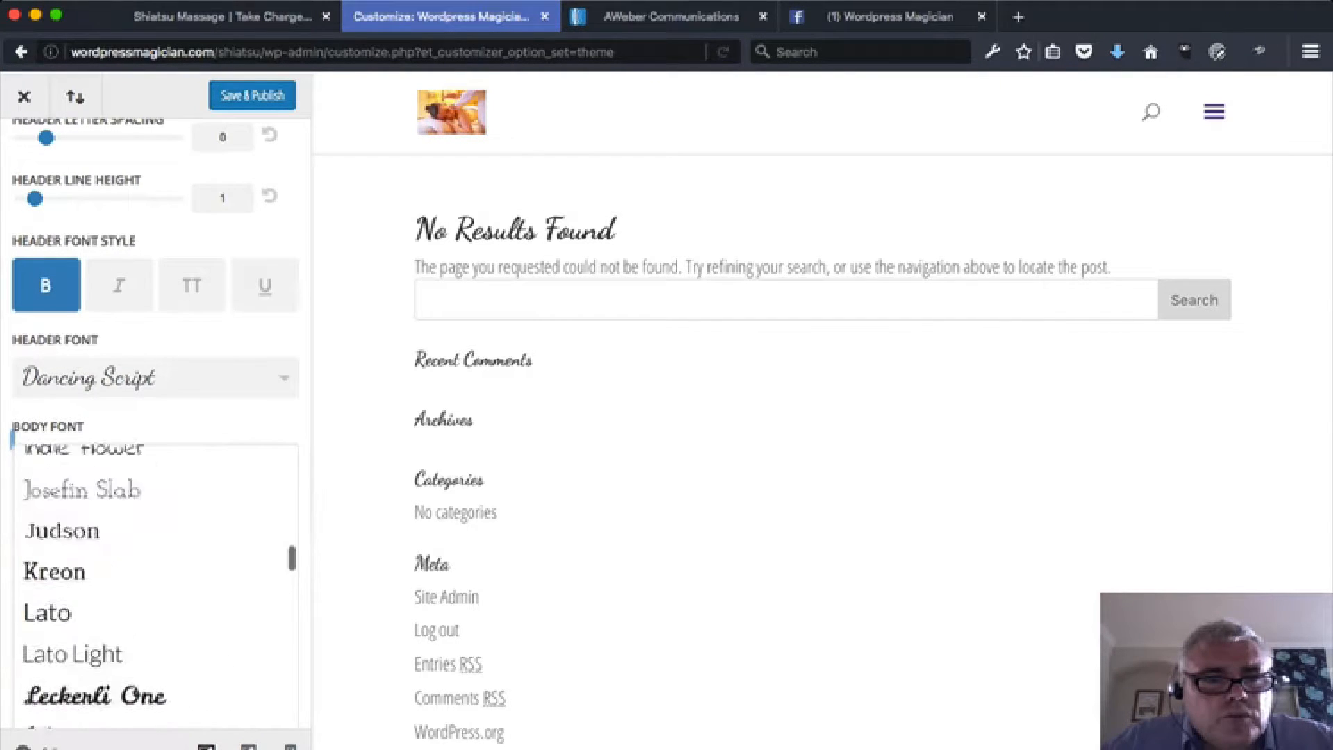
pyautogui.scroll(-8, 156, 490)
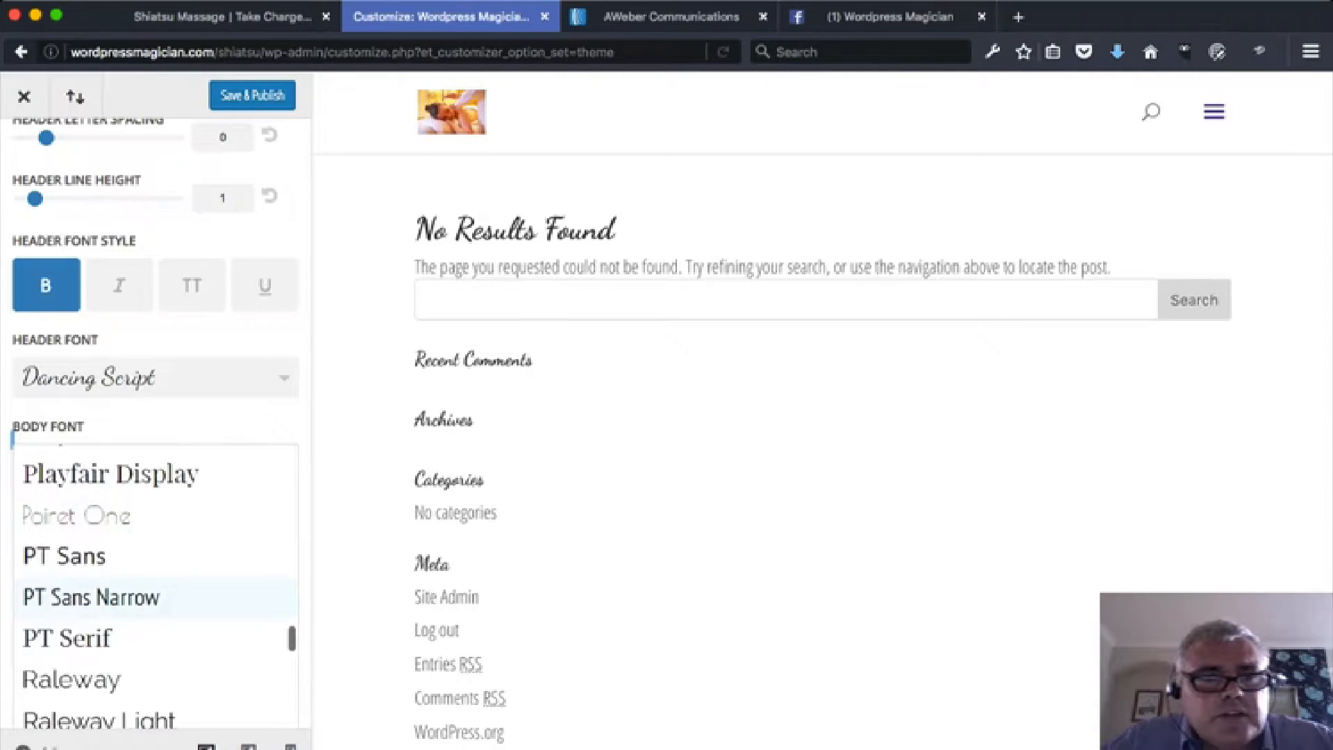
pyautogui.click(90, 597)
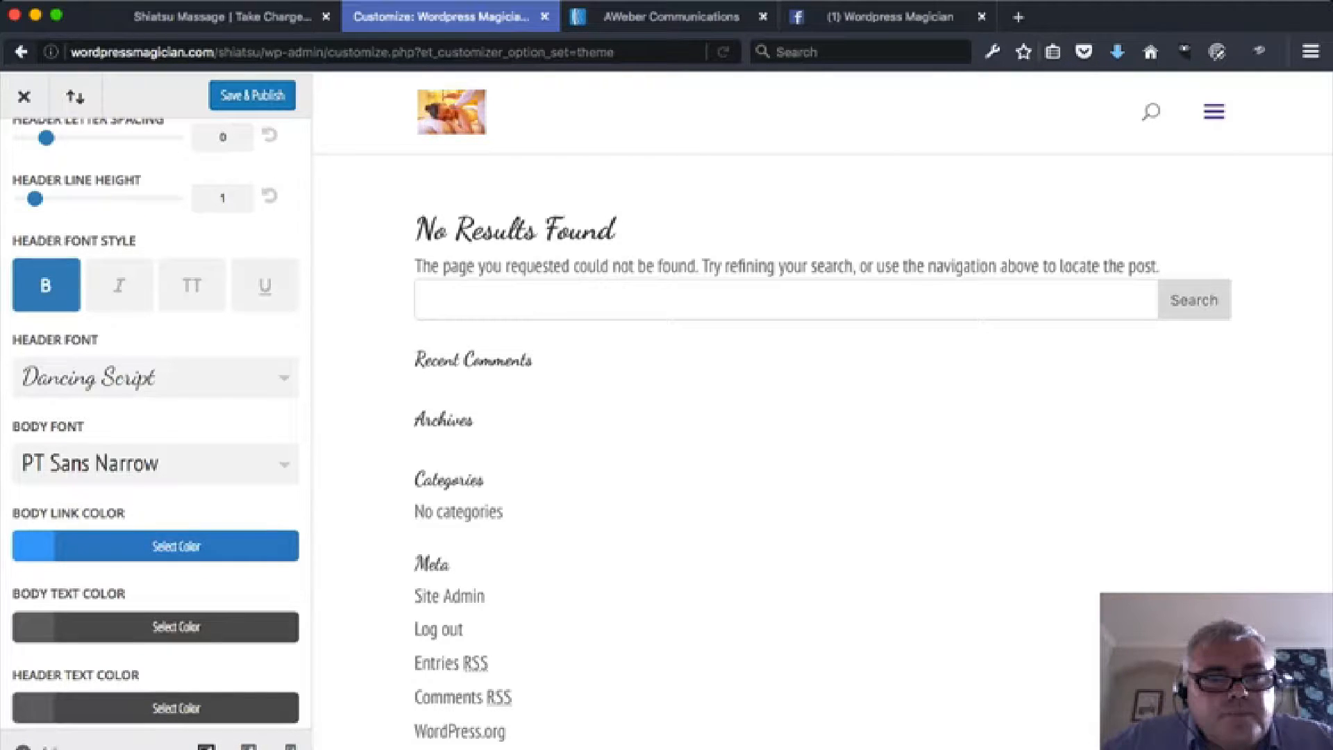
# Step: Set the Body Link Color to purple #4c268e and check it against the live site
pyautogui.click(176, 545)
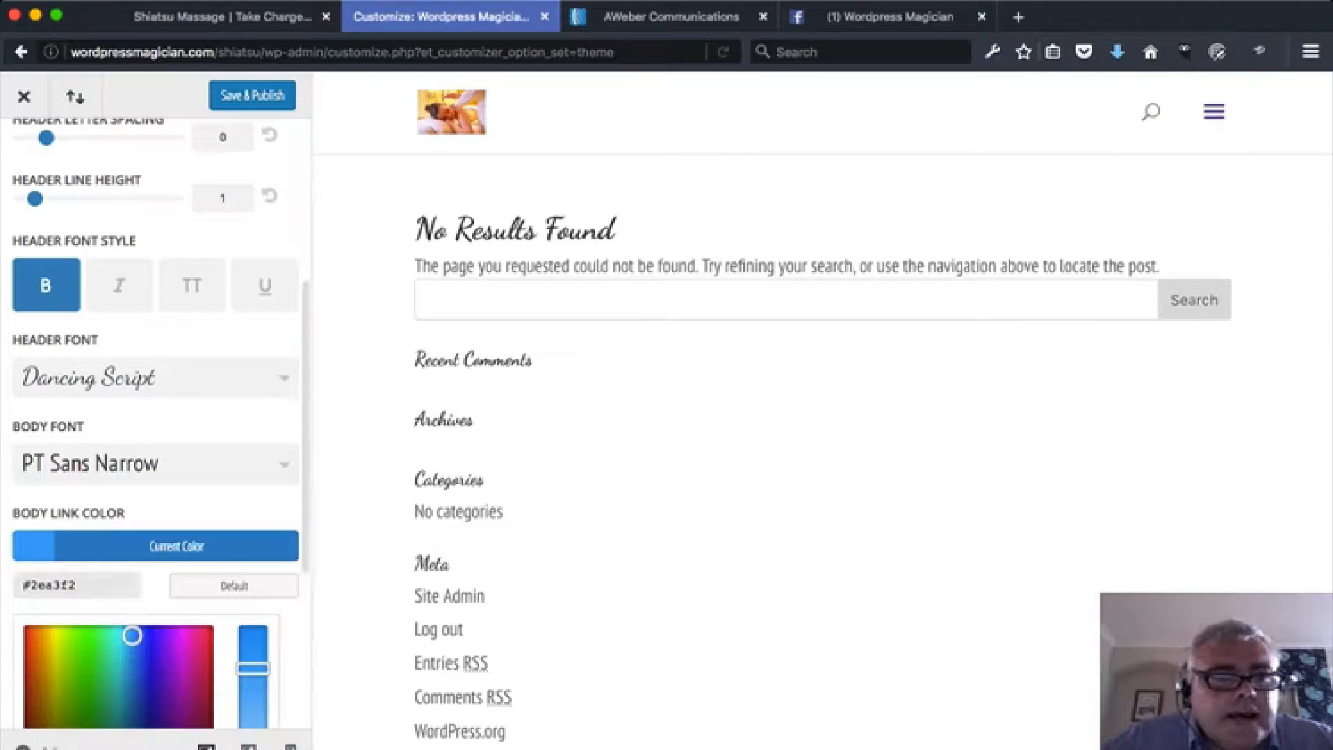
pyautogui.moveTo(77, 584); pyautogui.dragTo(23, 584)
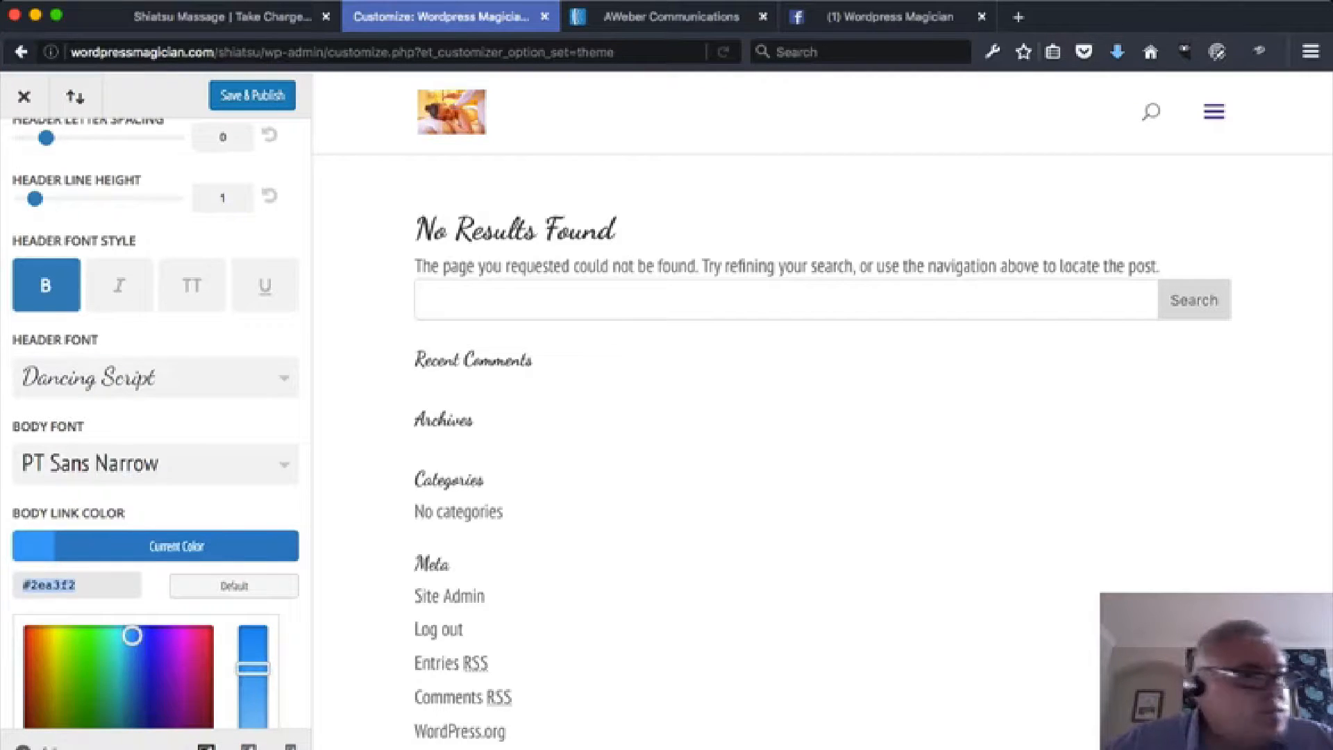
pyautogui.press('BackSpace')
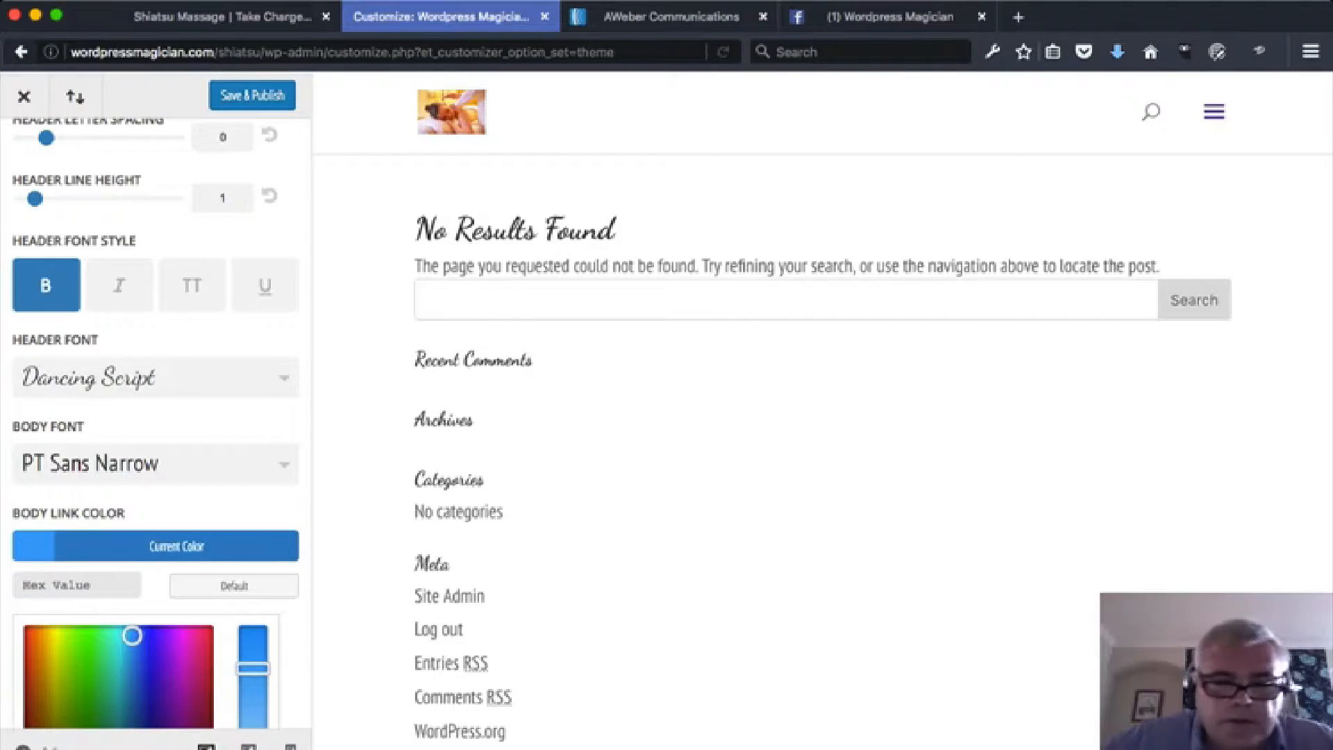
pyautogui.write('4d')
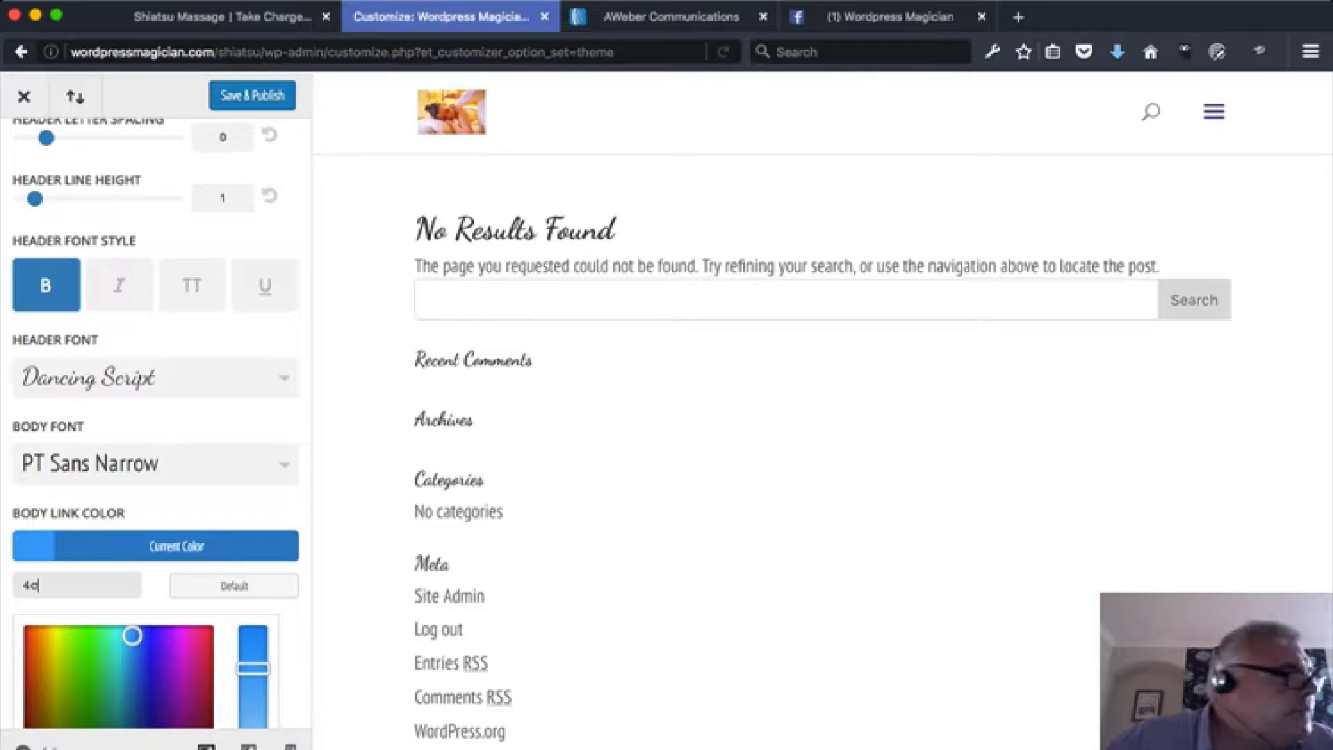
pyautogui.write('2')
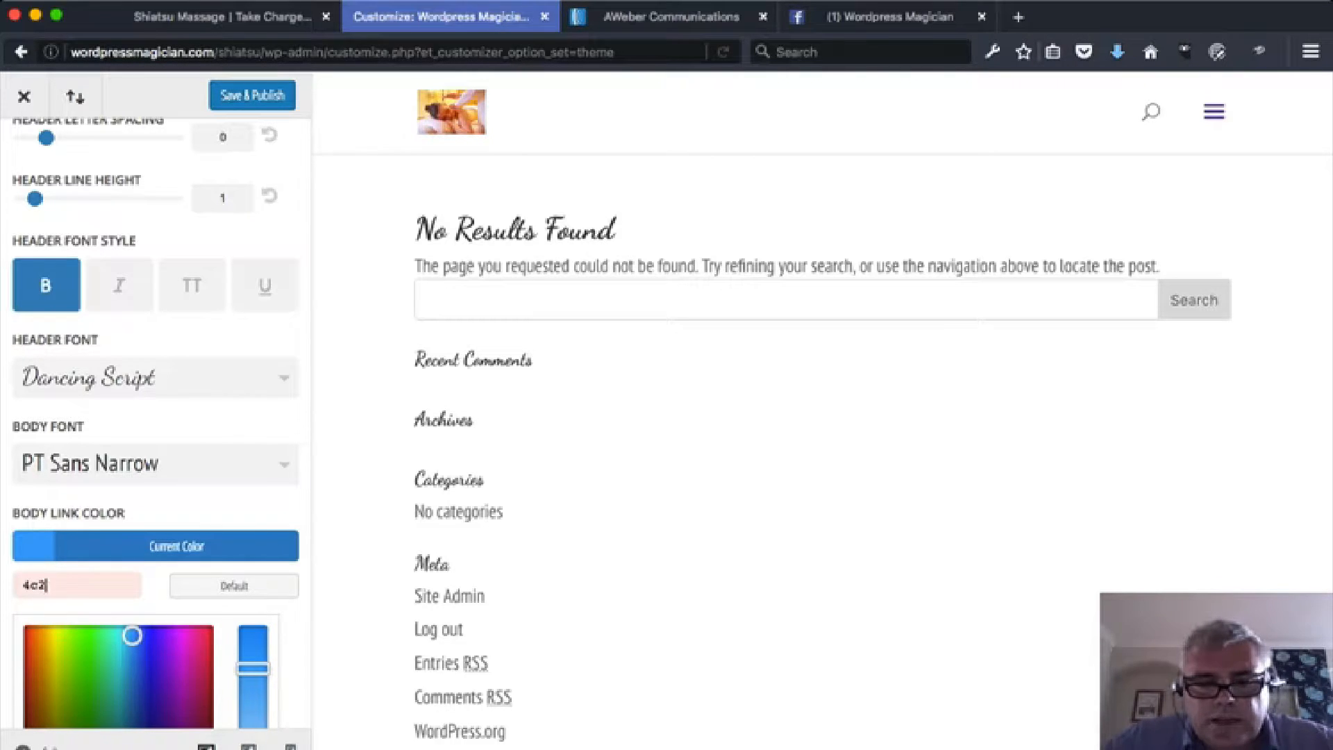
pyautogui.write('68e')
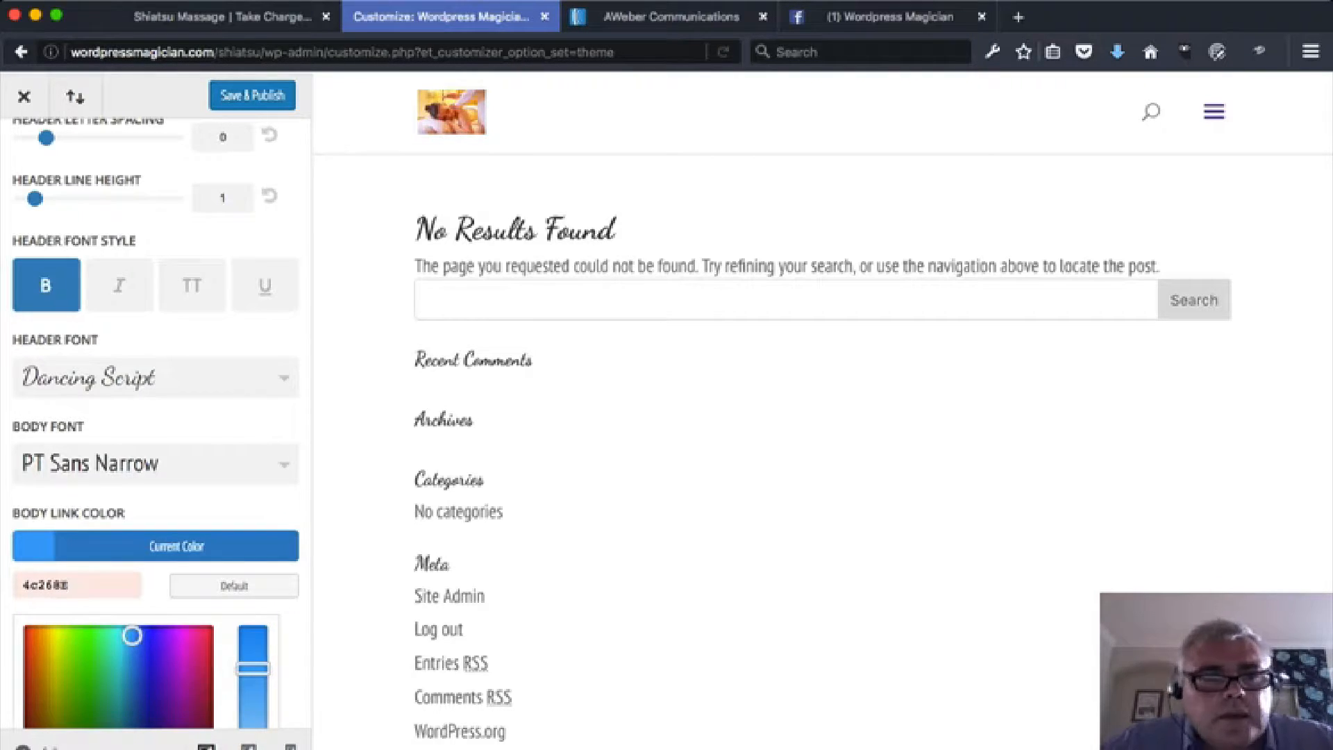
pyautogui.scroll(-5, 156, 444)
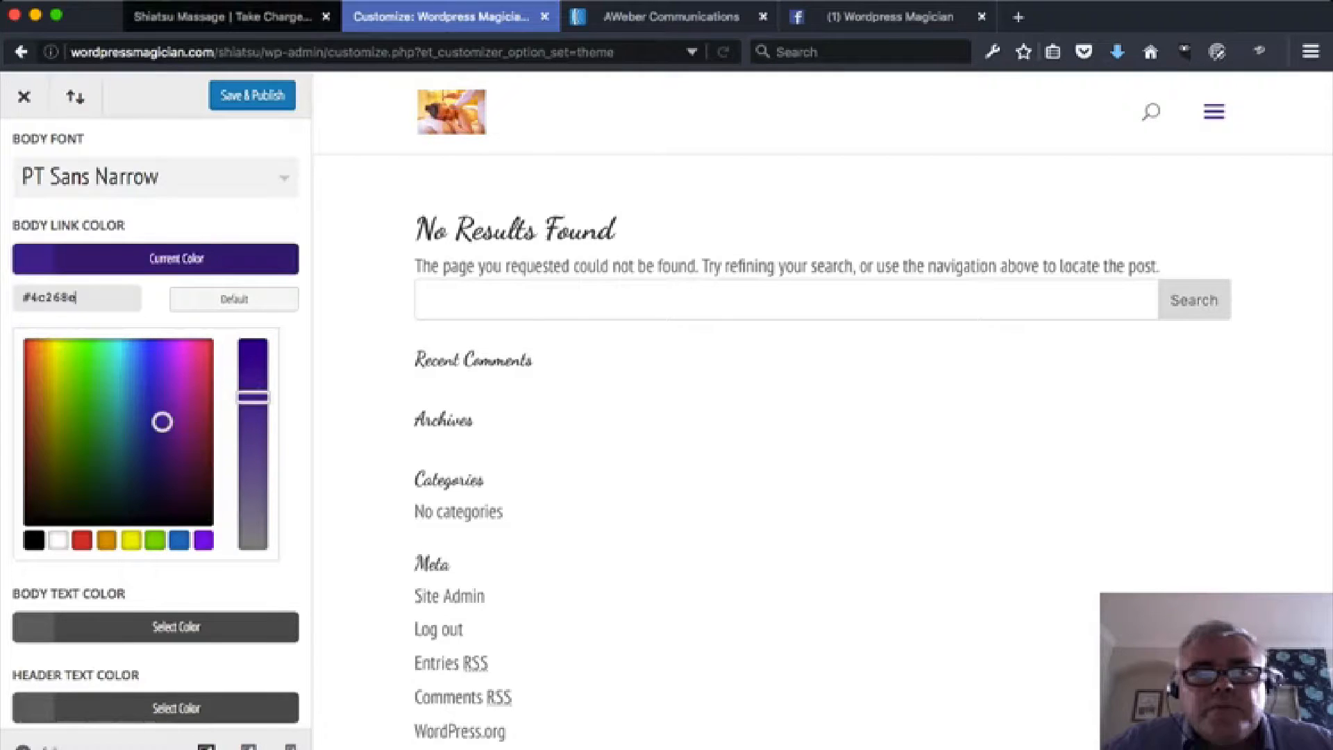
pyautogui.click(224, 16)
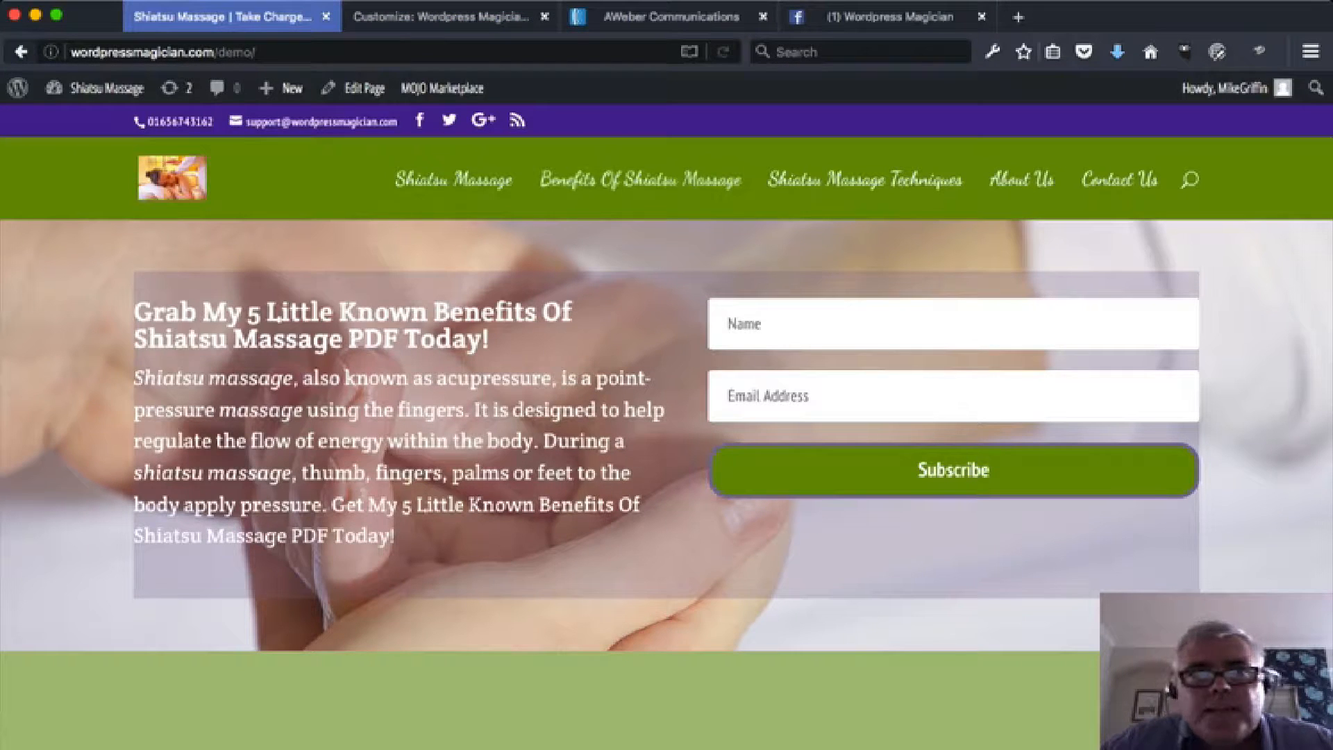
pyautogui.click(441, 16)
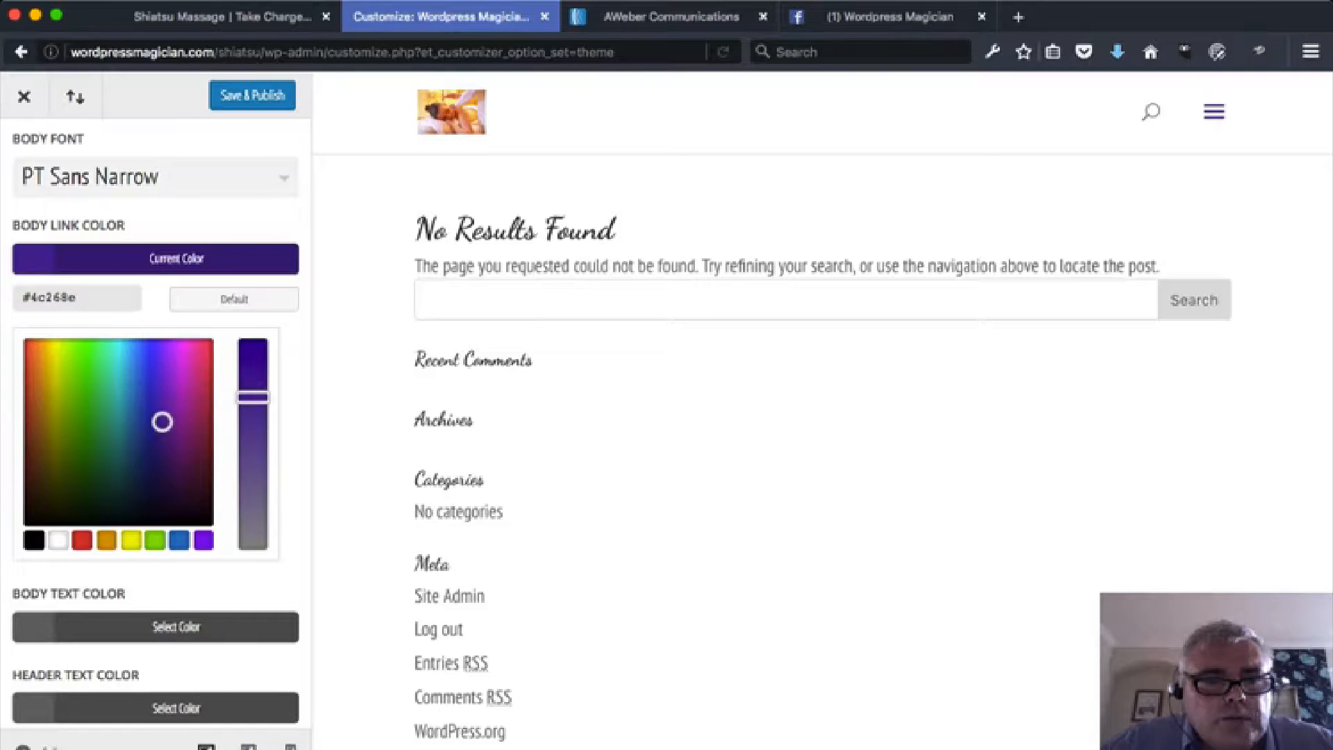
pyautogui.click(176, 708)
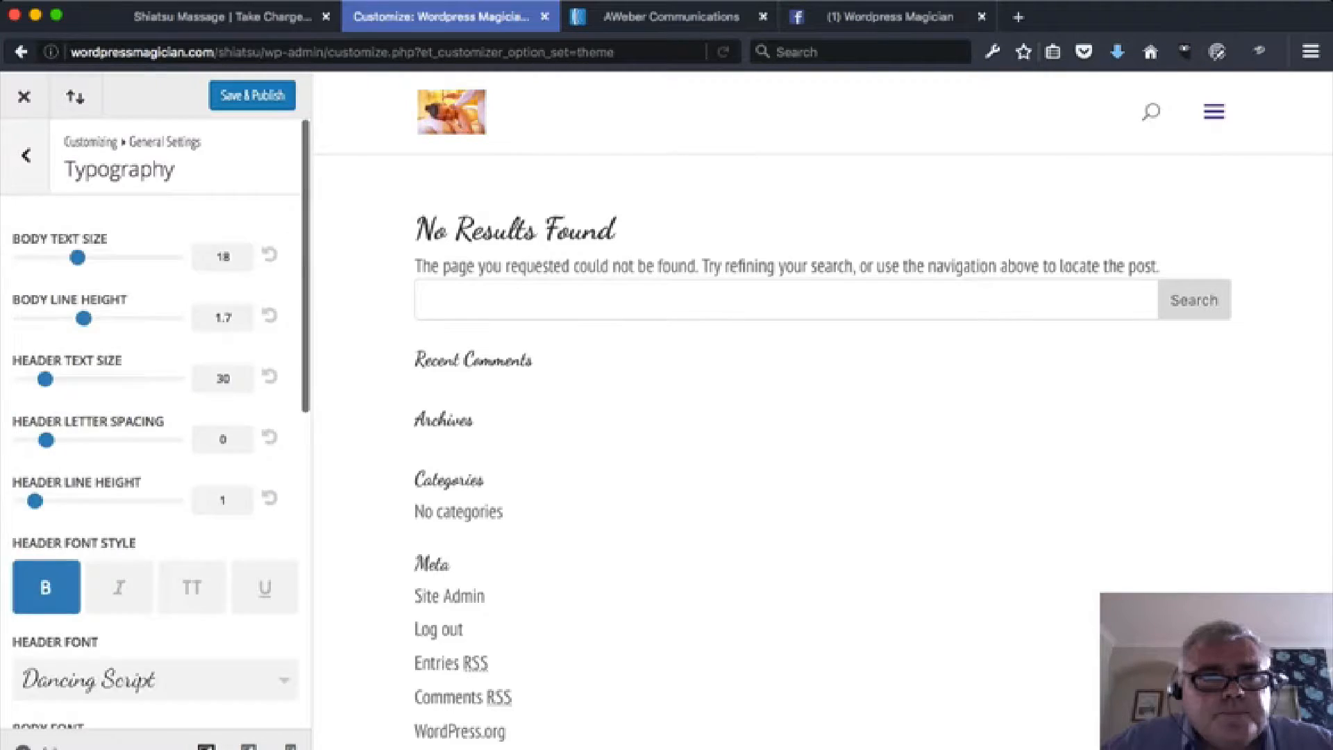
pyautogui.click(25, 156)
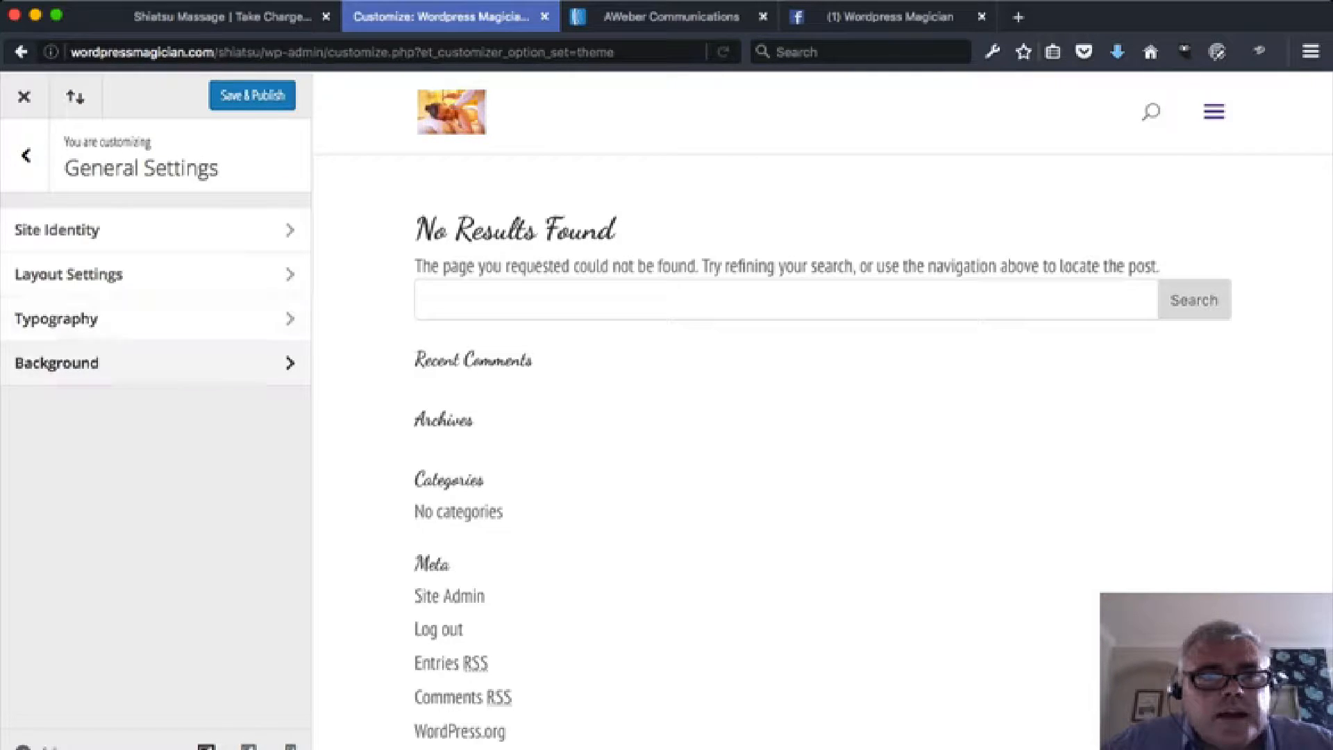
# Step: Go to Header & Navigation and confirm Header Format keeps the Default header style
pyautogui.click(57, 362)
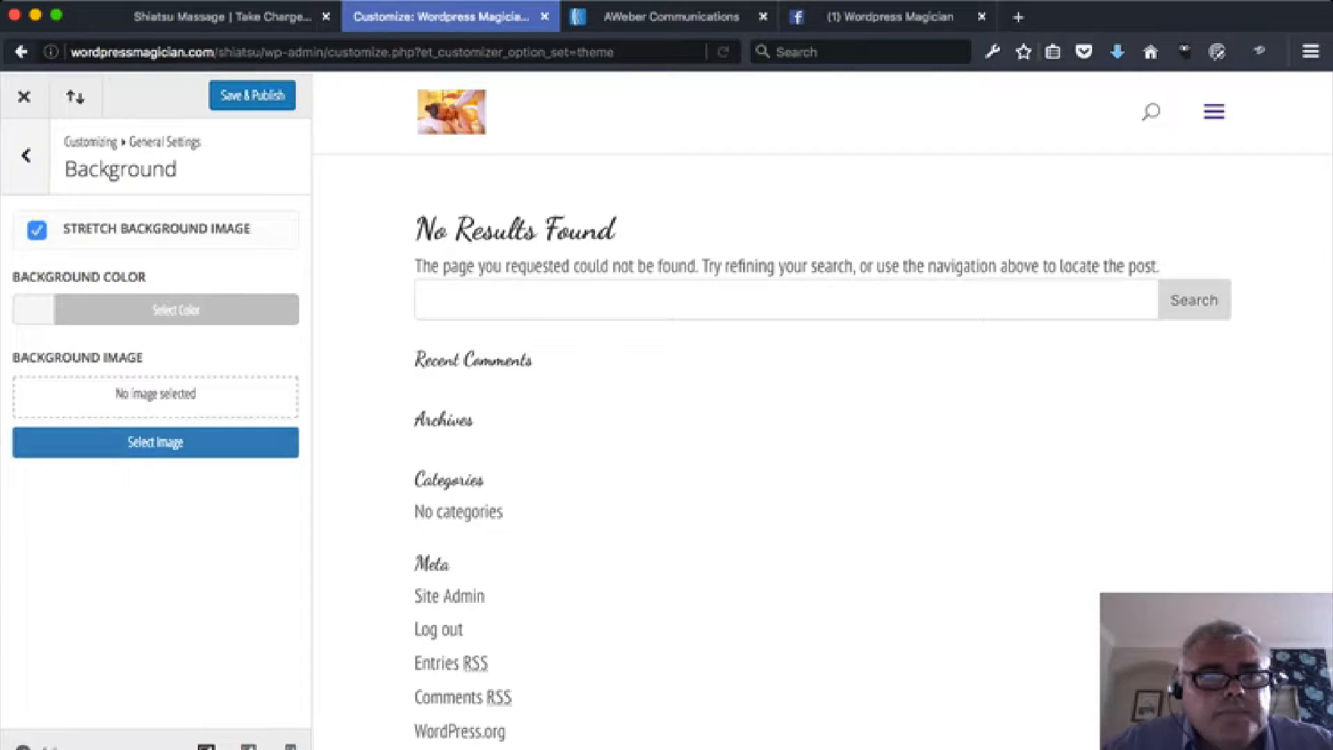
pyautogui.click(26, 155)
pyautogui.click(26, 156)
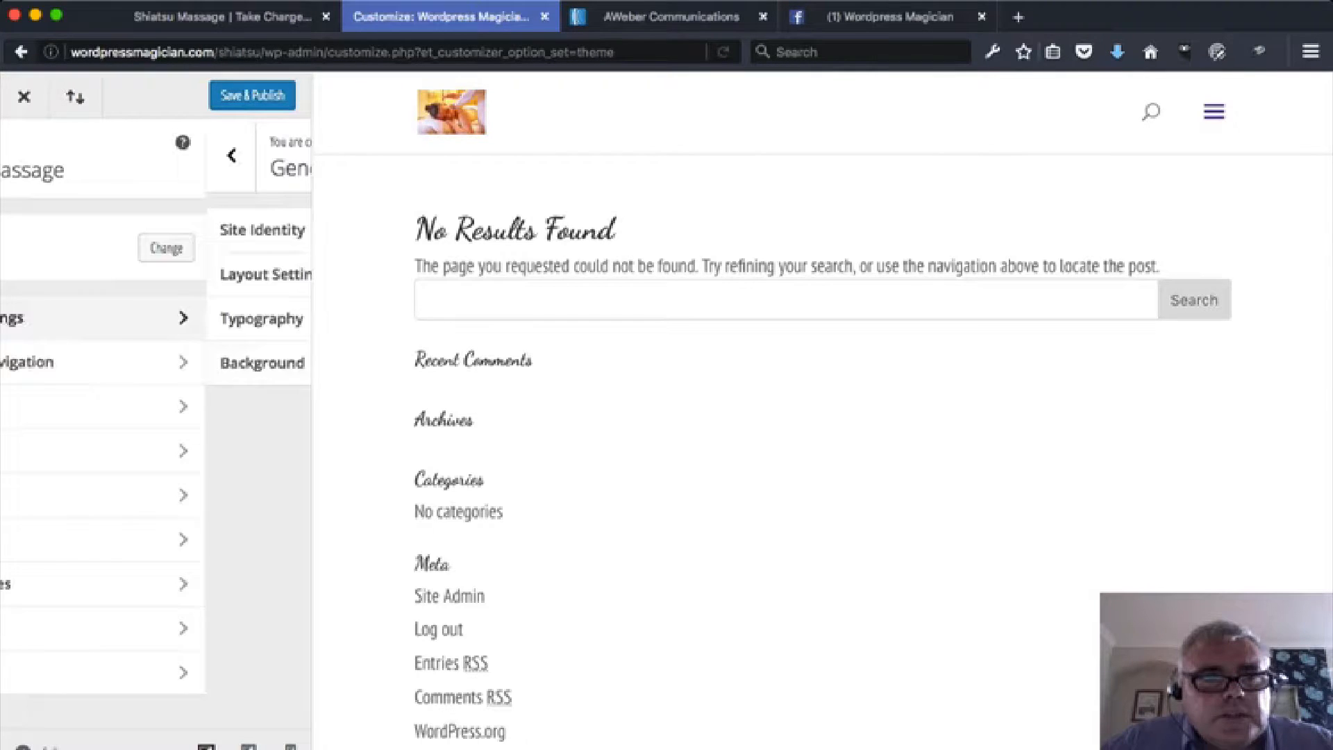
pyautogui.click(87, 362)
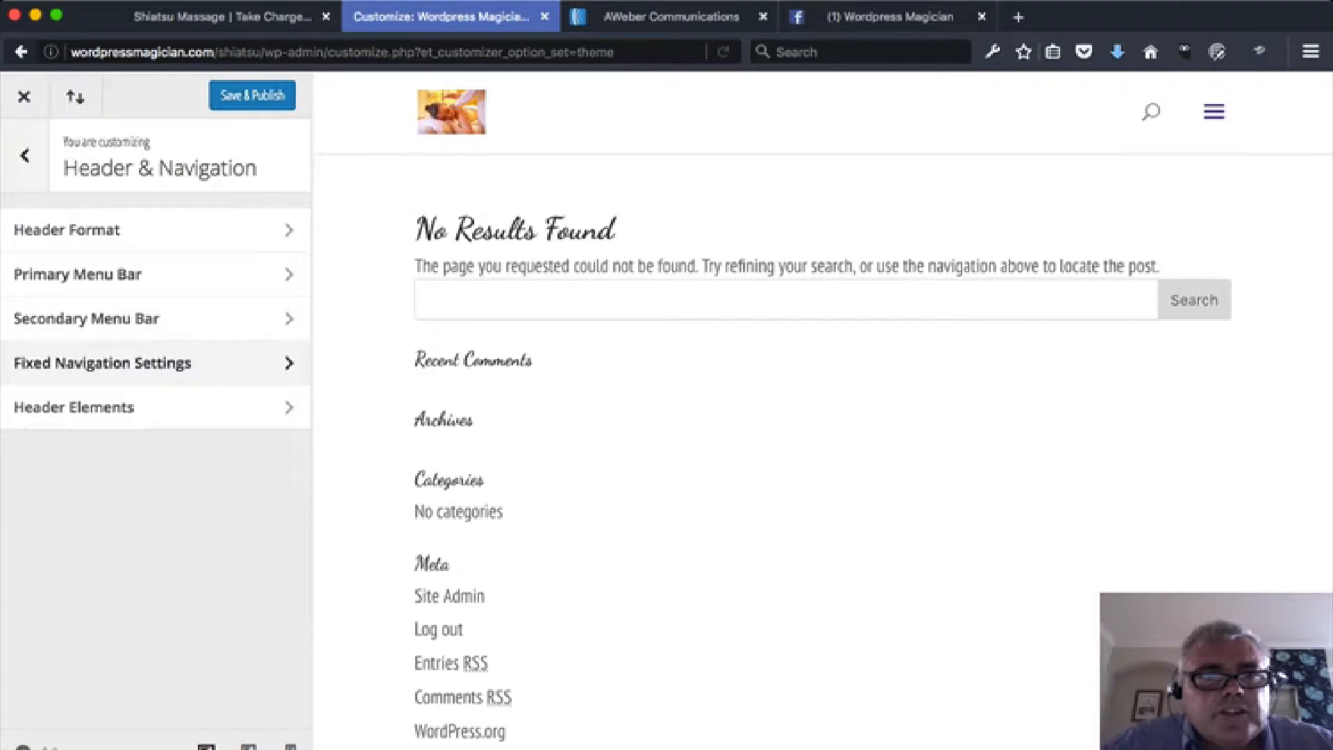
pyautogui.click(95, 230)
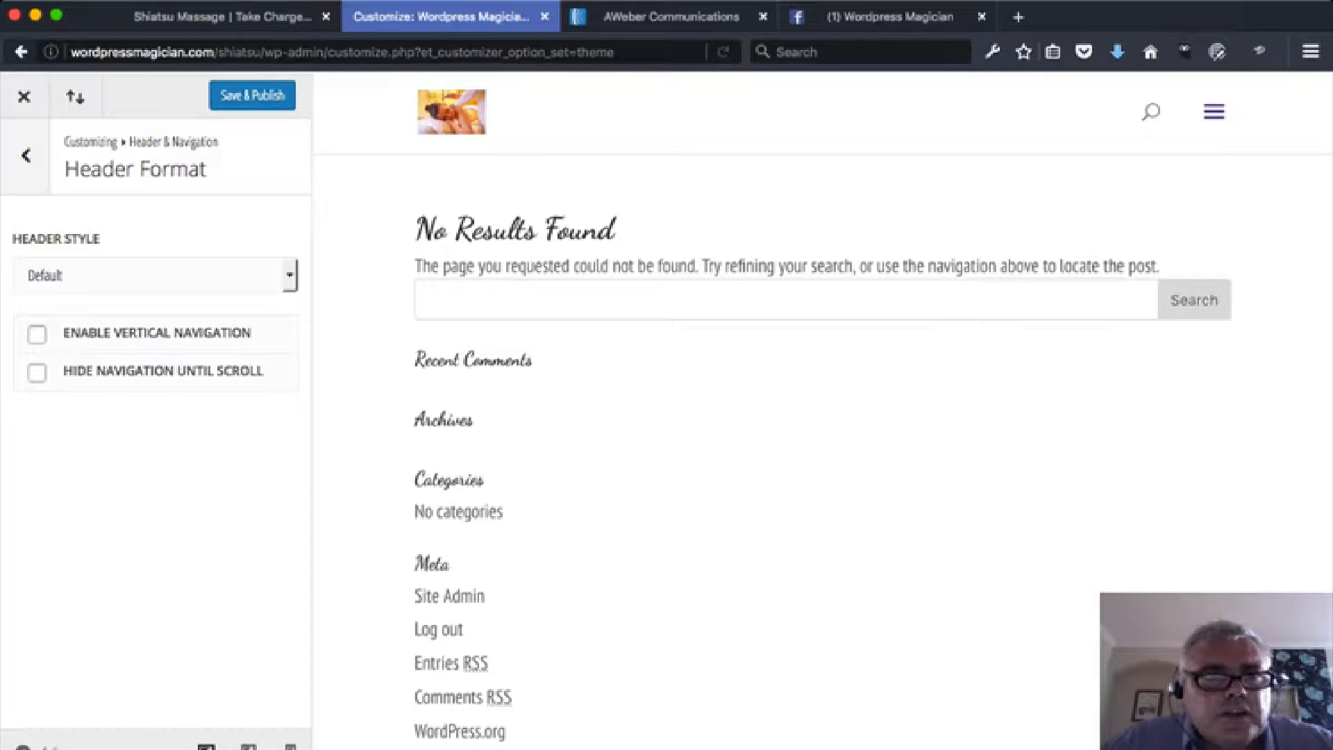
pyautogui.click(25, 156)
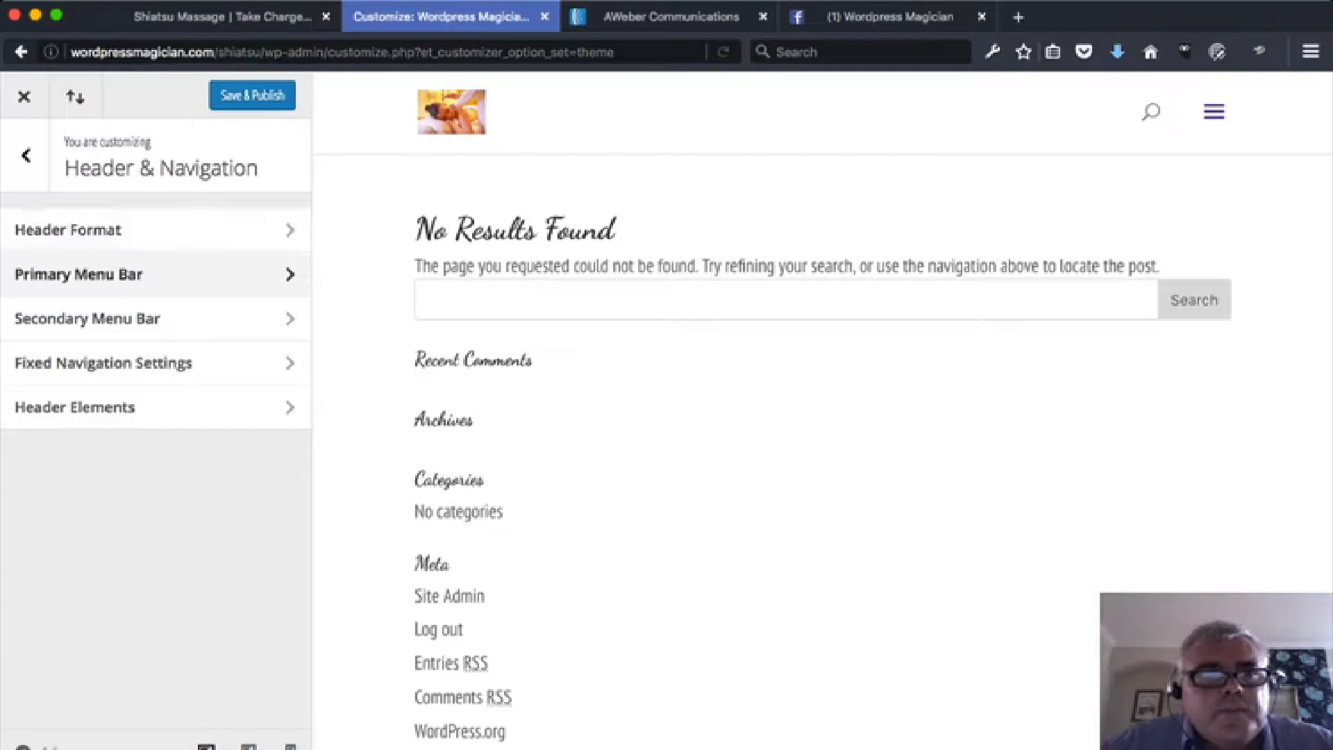
# Step: In Primary Menu Bar, raise the menu text size to 20 after comparing with the live menu
pyautogui.click(90, 273)
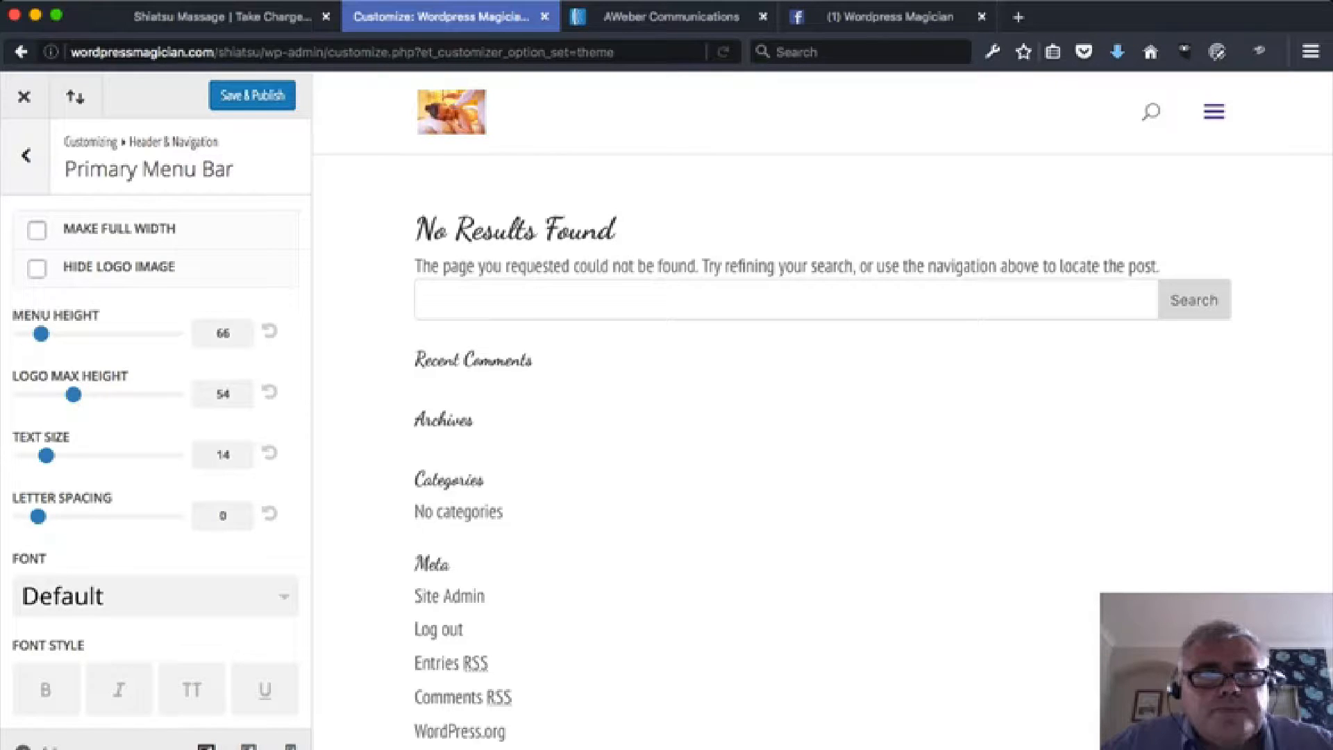
pyautogui.click(222, 16)
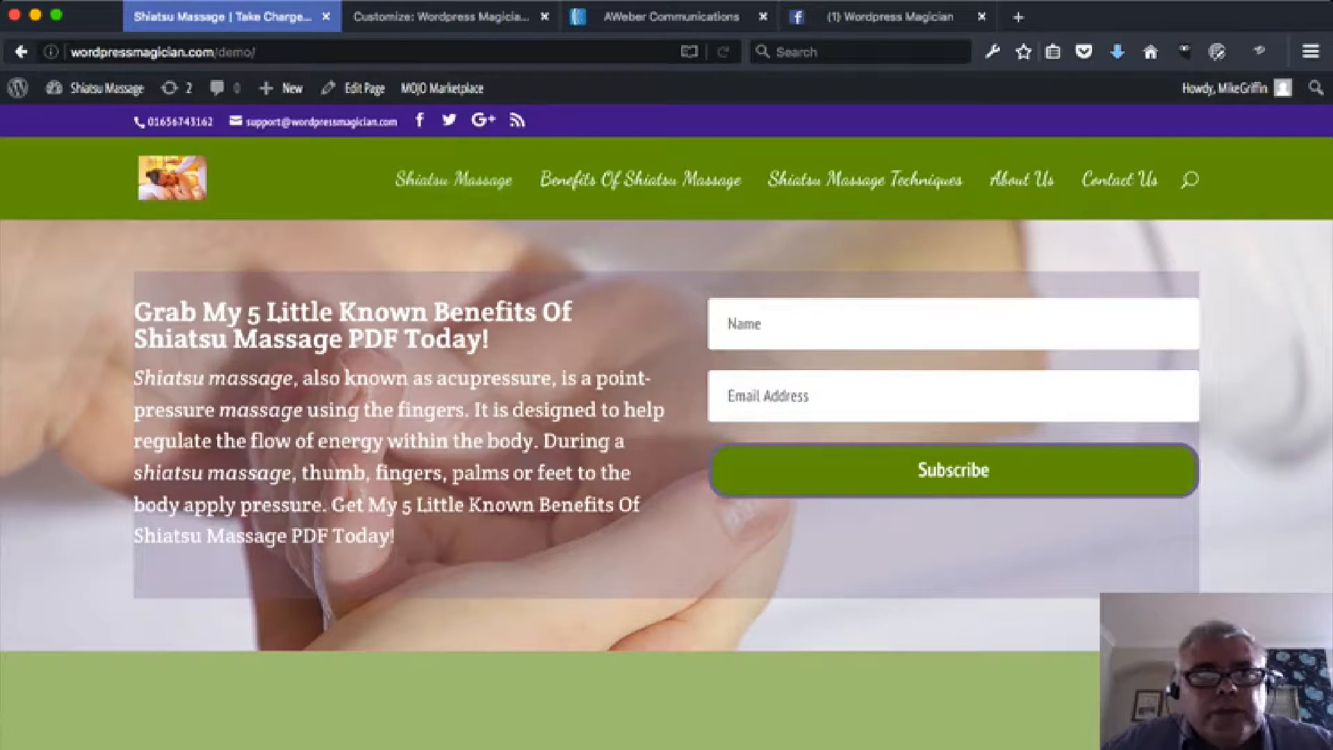
pyautogui.click(444, 17)
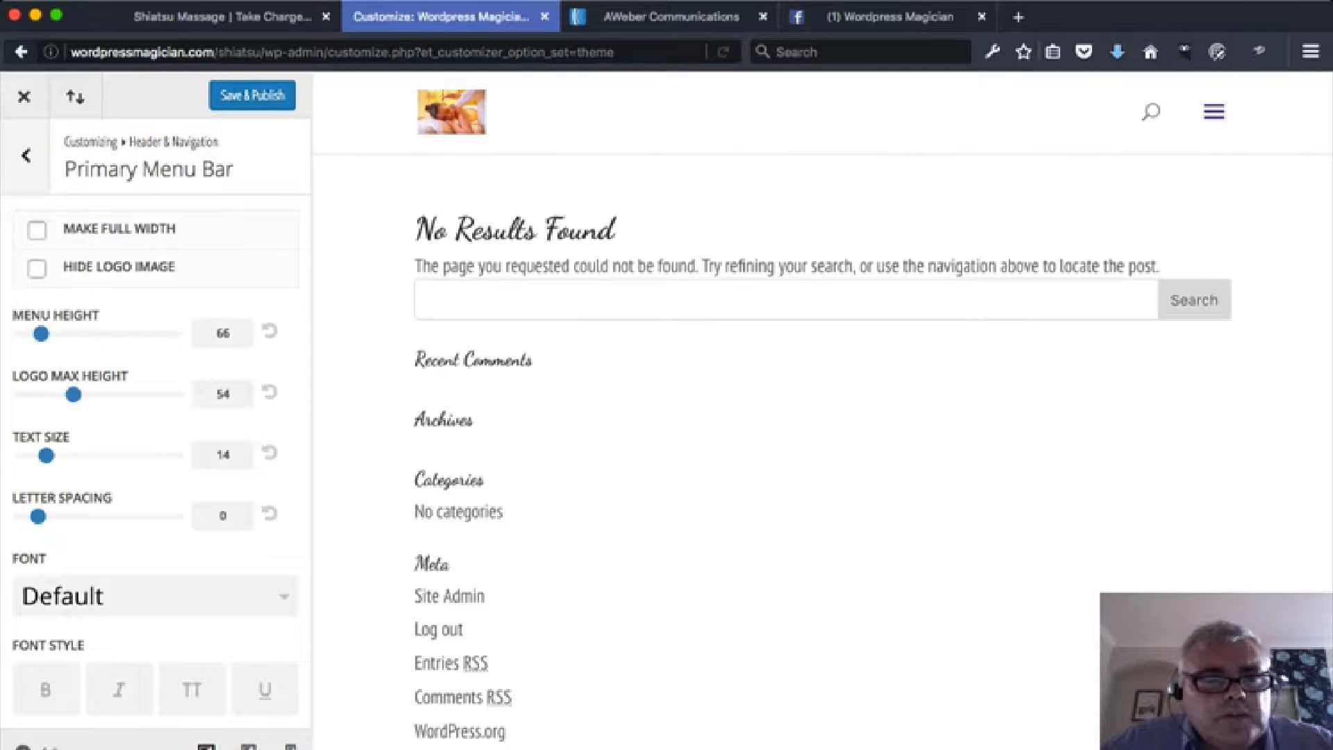
pyautogui.scroll(-3, 155, 416)
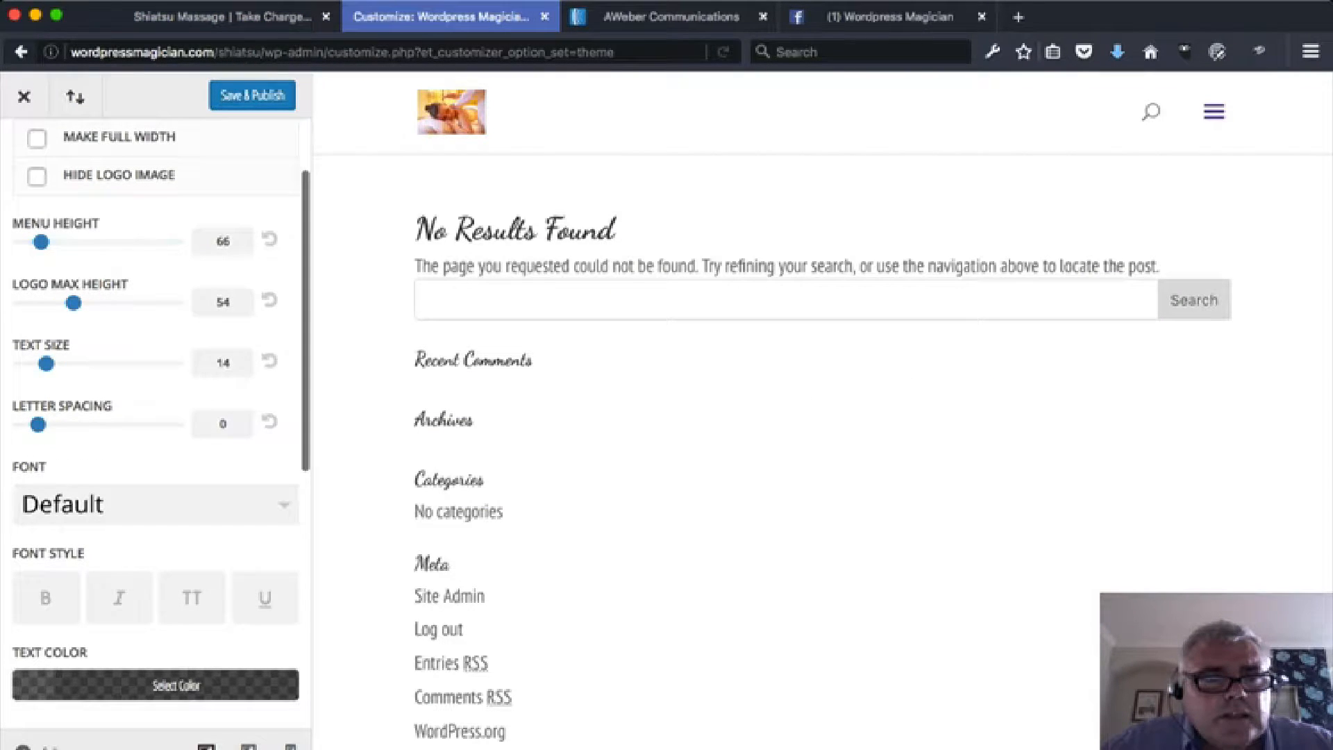
pyautogui.moveTo(46, 363); pyautogui.dragTo(61, 363)
pyautogui.press('Right')
pyautogui.press('Right')
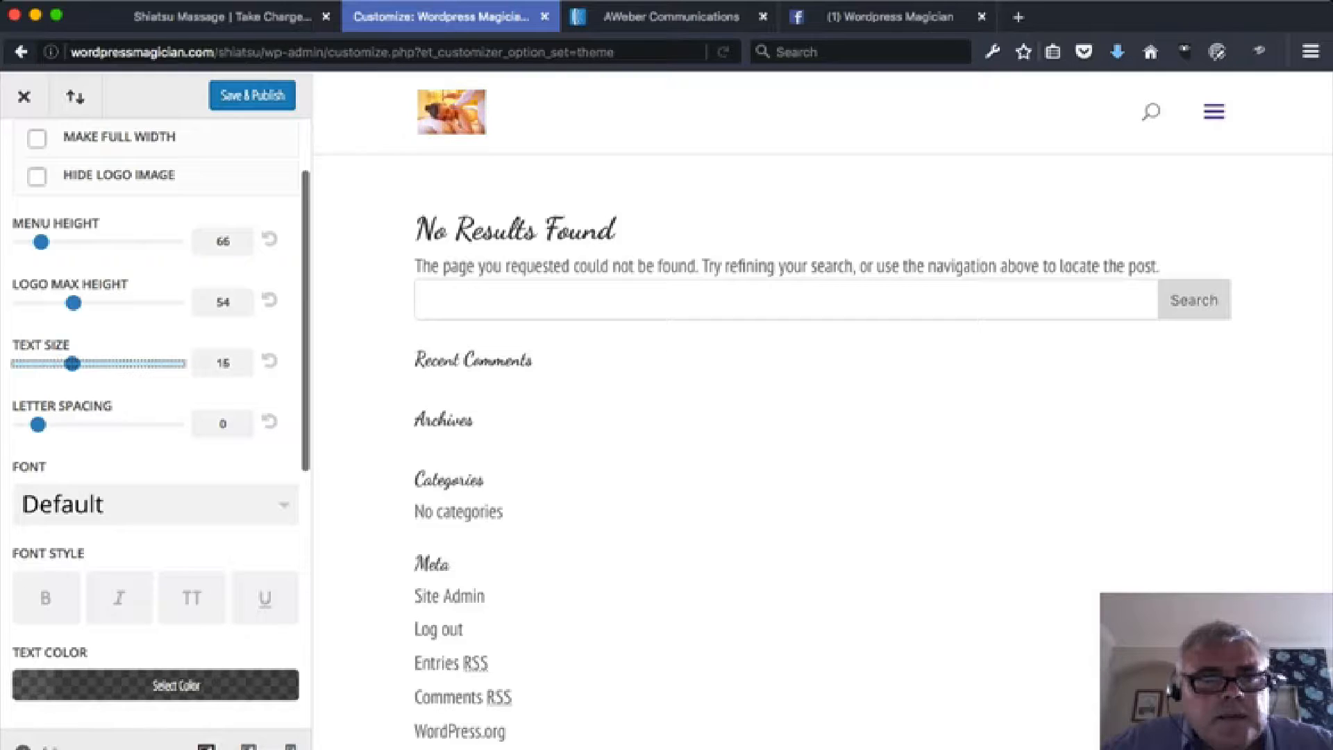
pyautogui.press('Right')
pyautogui.press('Right')
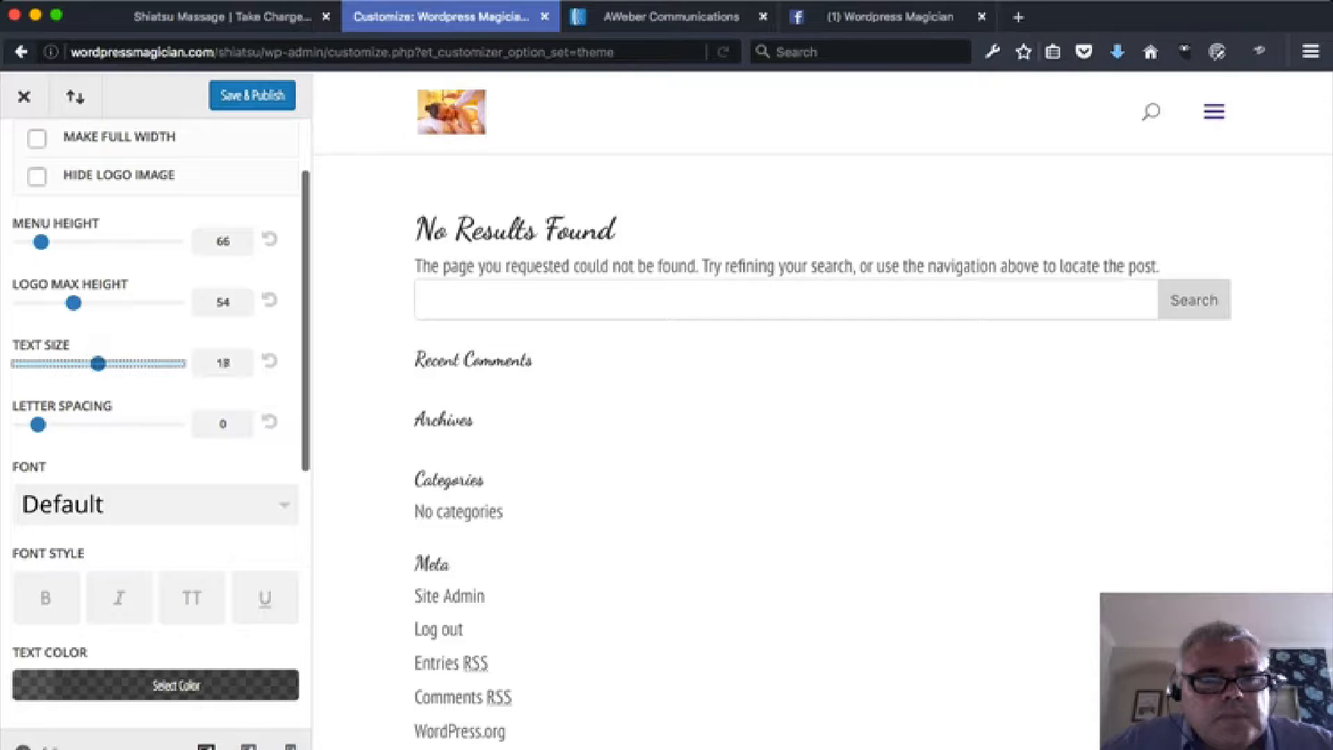
pyautogui.press('Right')
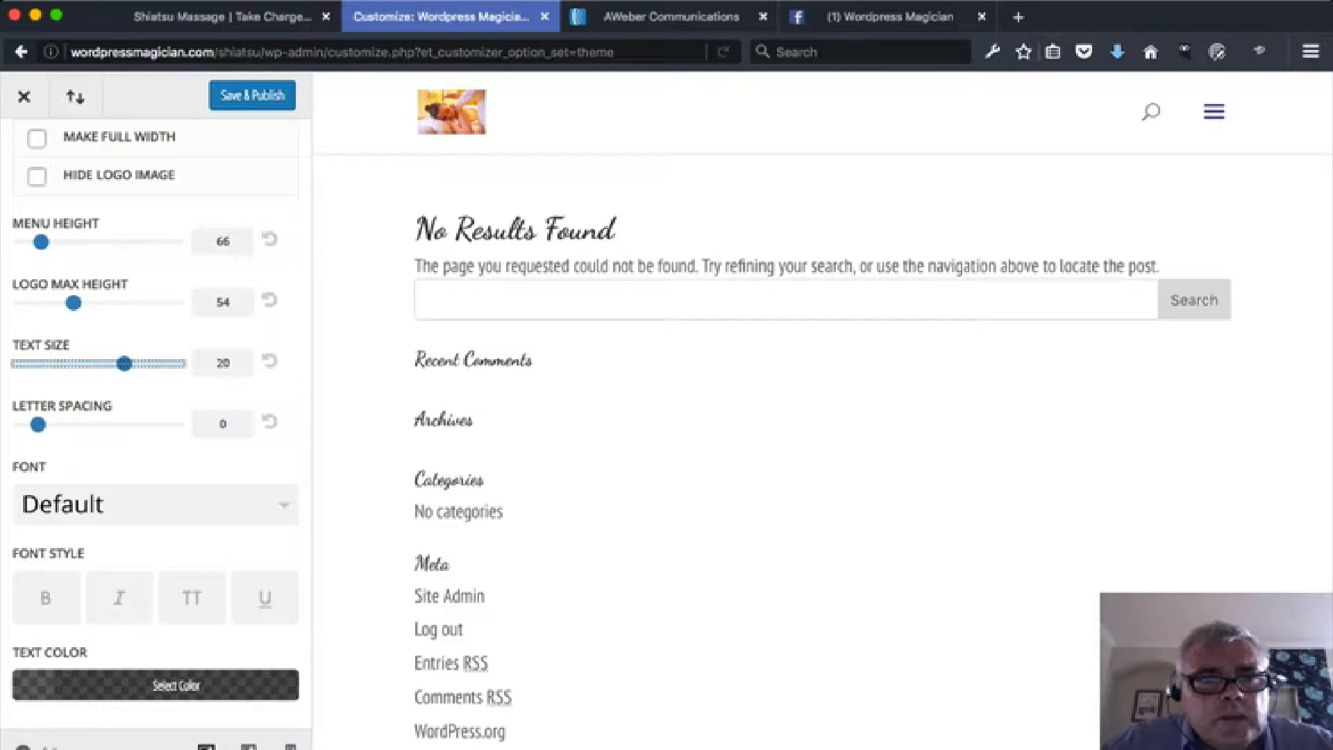
# Step: Set the menu font to bold Dancing Script and compare it with the live site
pyautogui.scroll(-3, 155, 380)
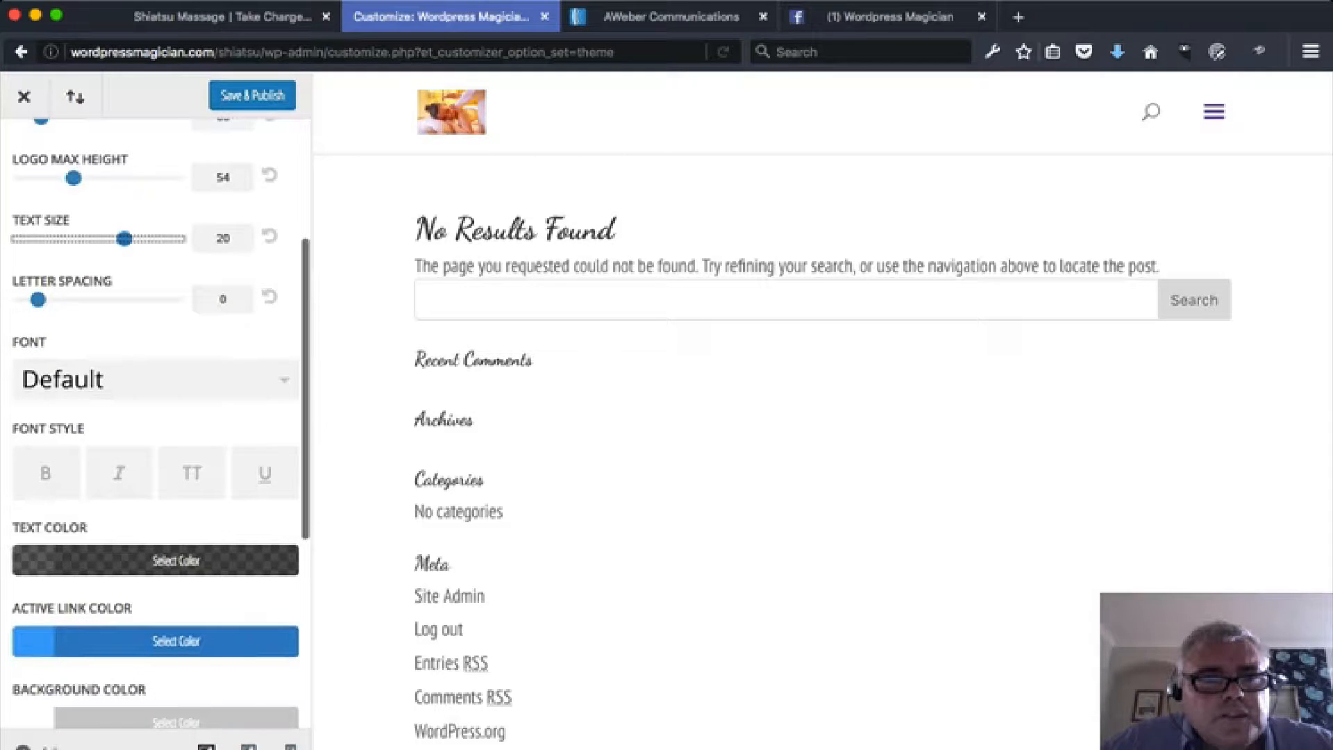
pyautogui.click(155, 380)
pyautogui.scroll(-12, 167, 506)
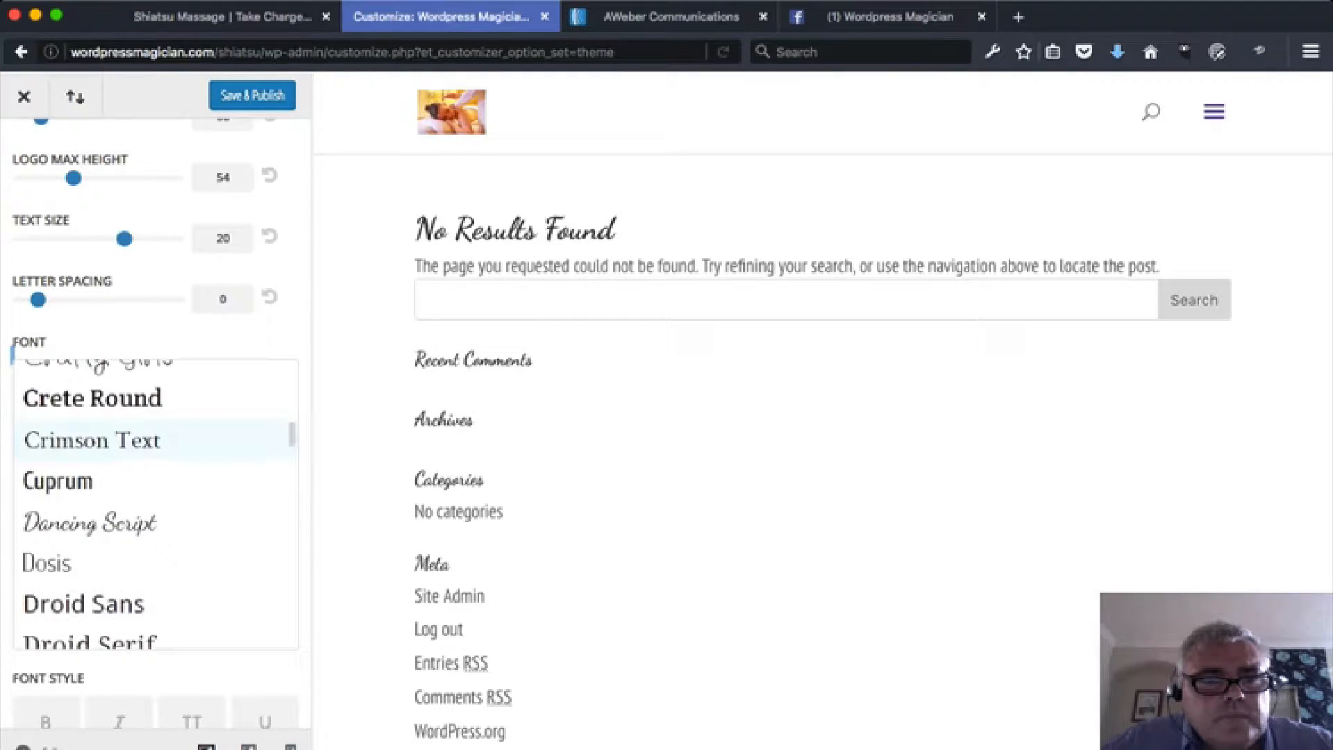
pyautogui.click(91, 521)
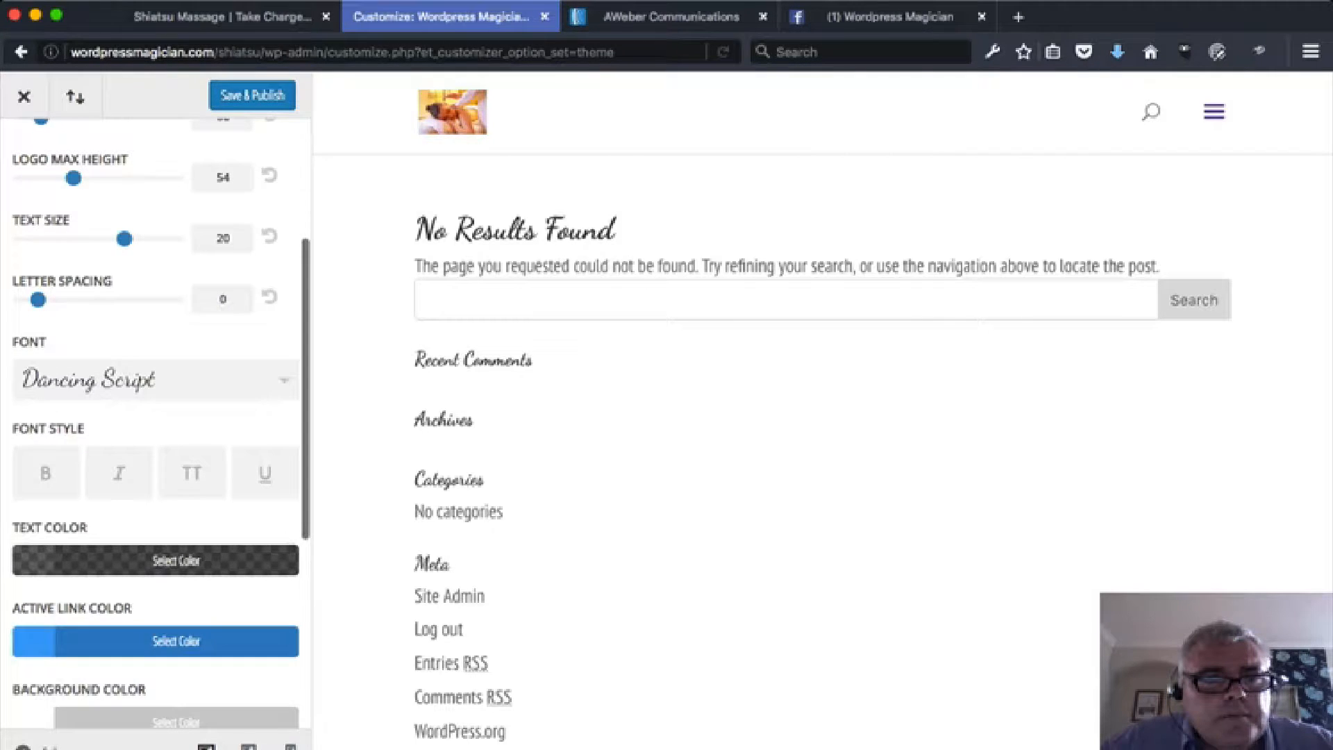
pyautogui.click(46, 473)
pyautogui.scroll(-3, 45, 472)
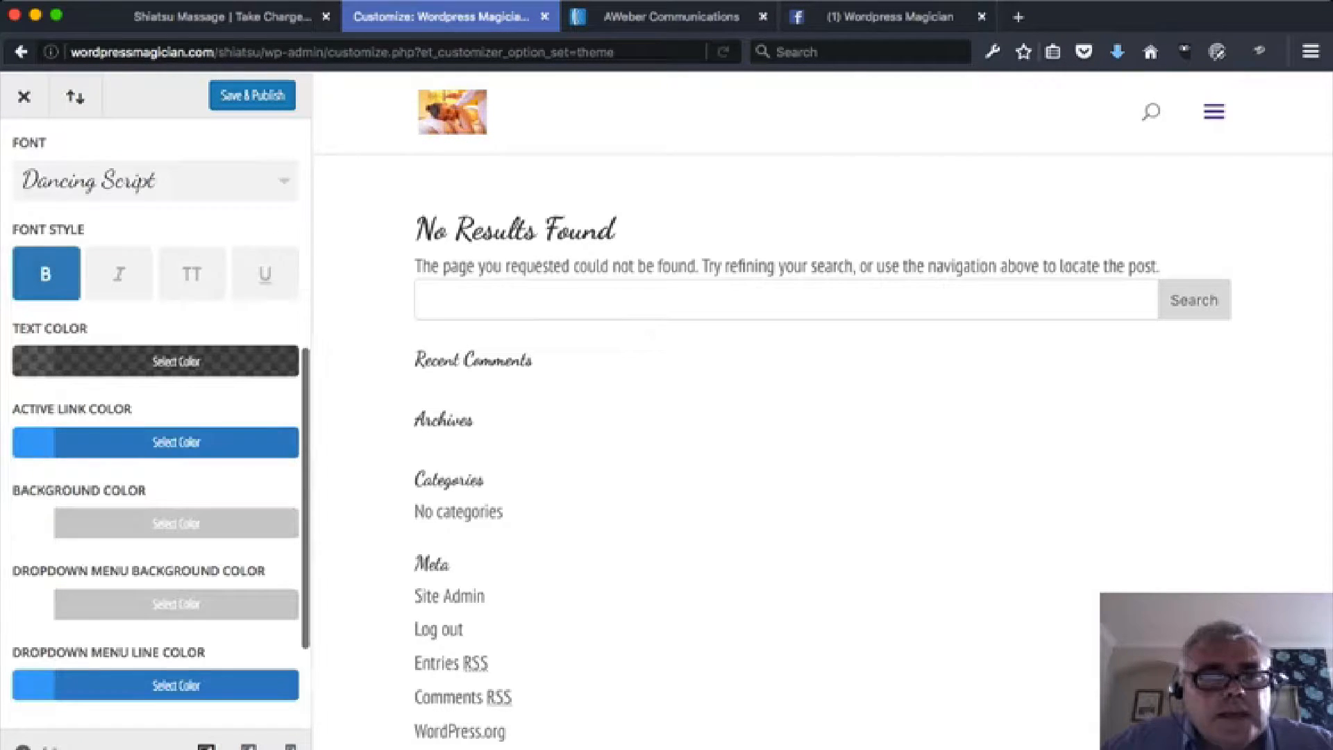
pyautogui.click(222, 16)
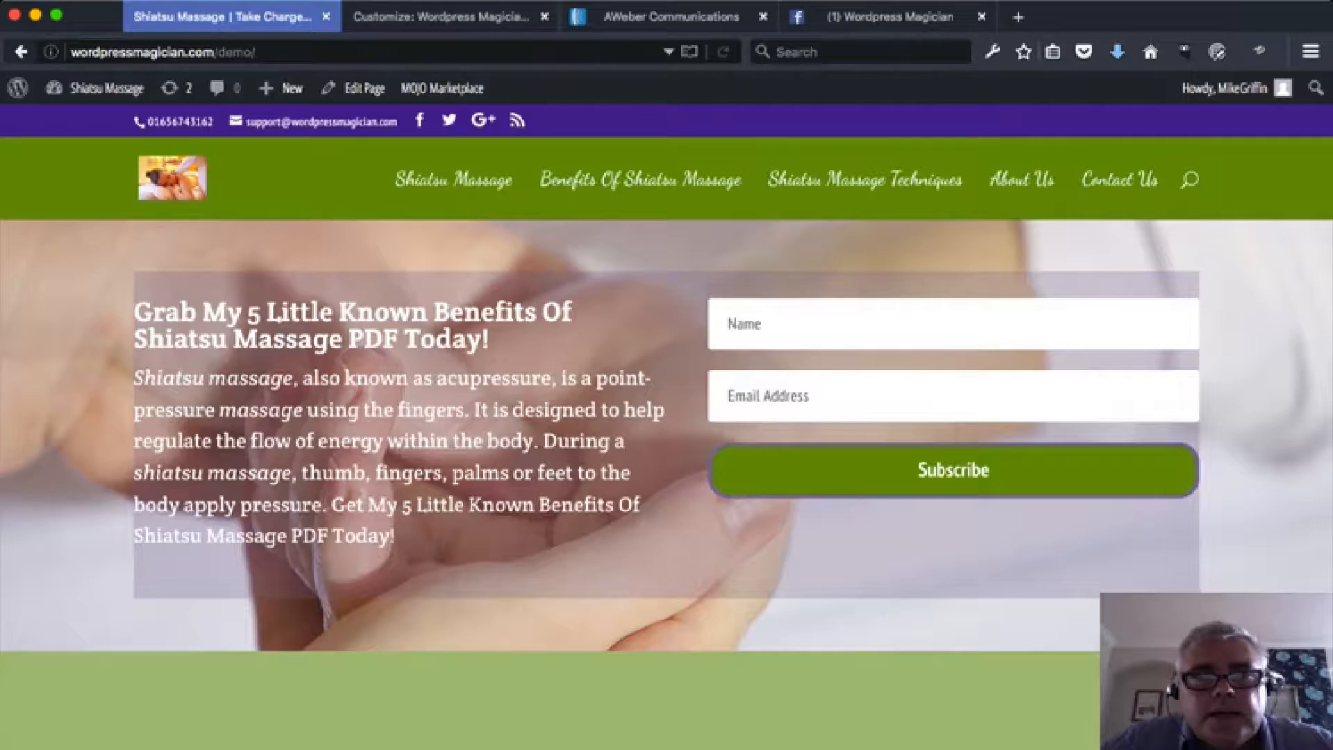
pyautogui.click(445, 17)
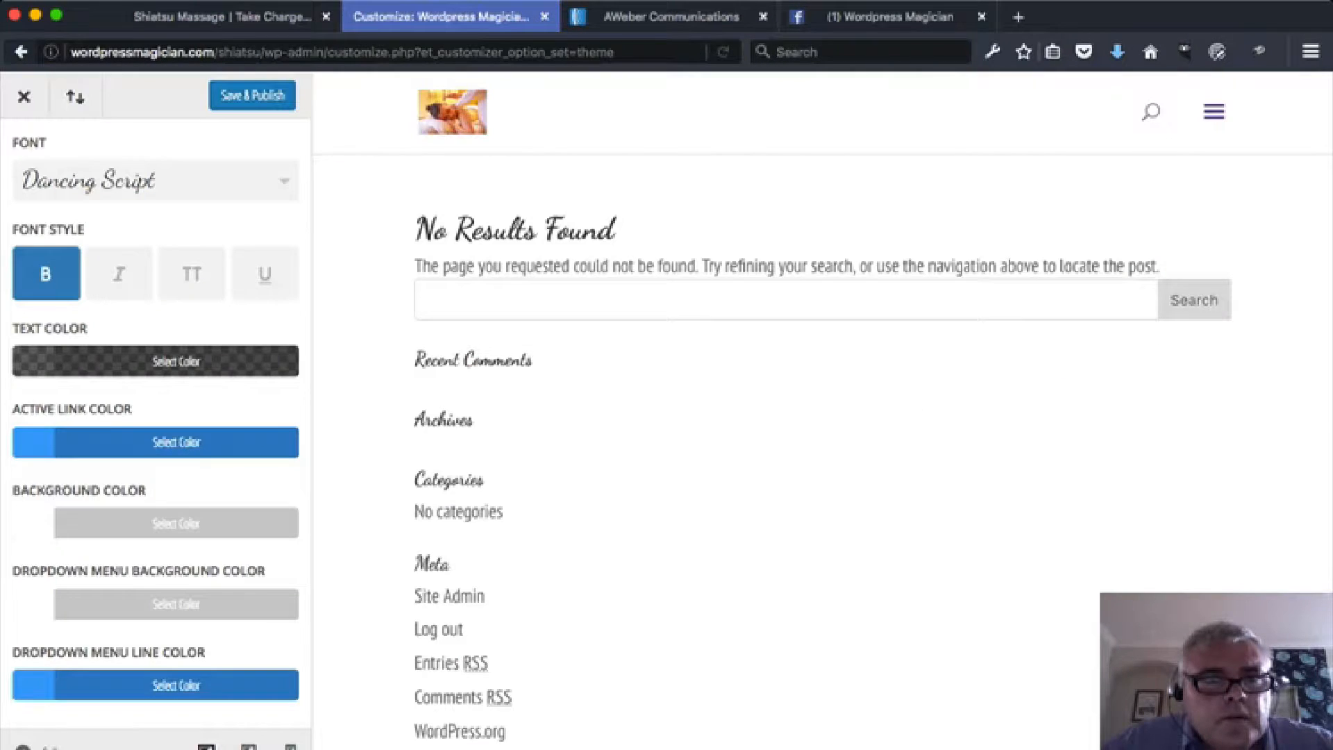
# Step: Make the primary menu Text Color white ffffff and check the live site's menu
pyautogui.click(176, 361)
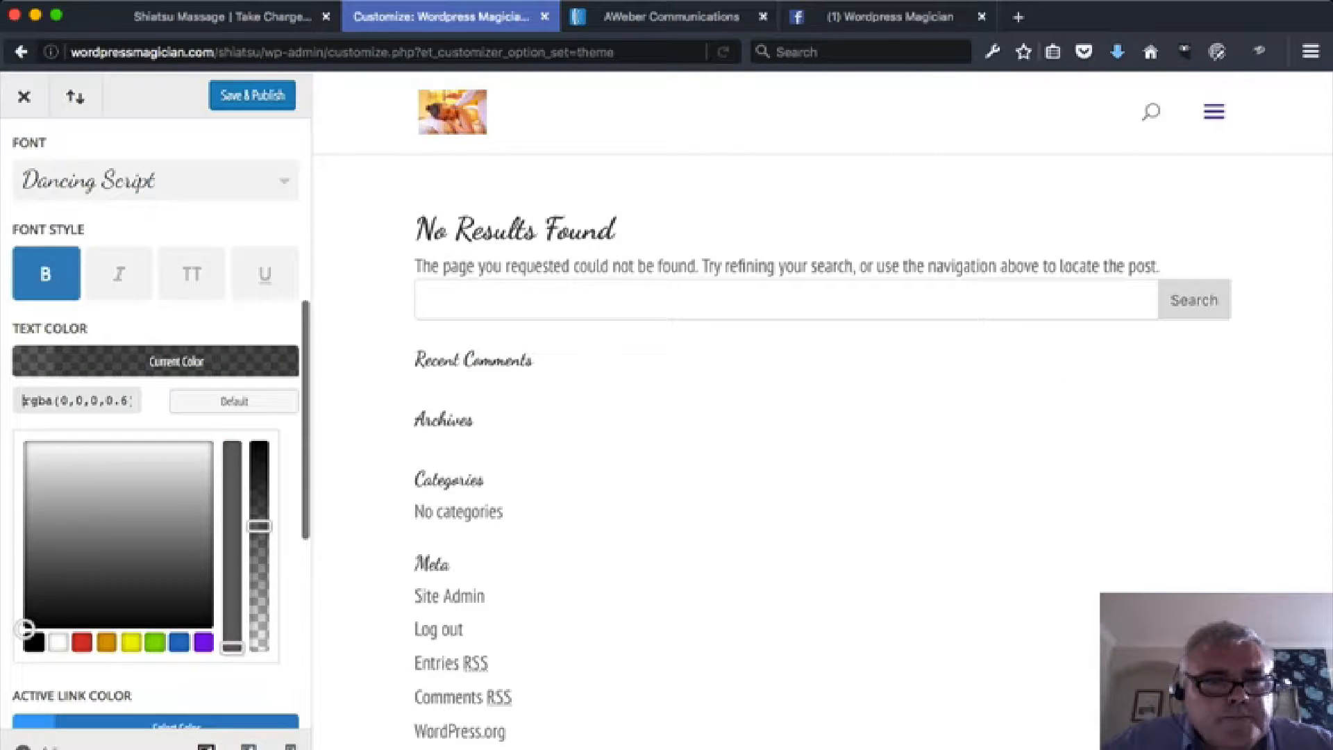
pyautogui.click(58, 642)
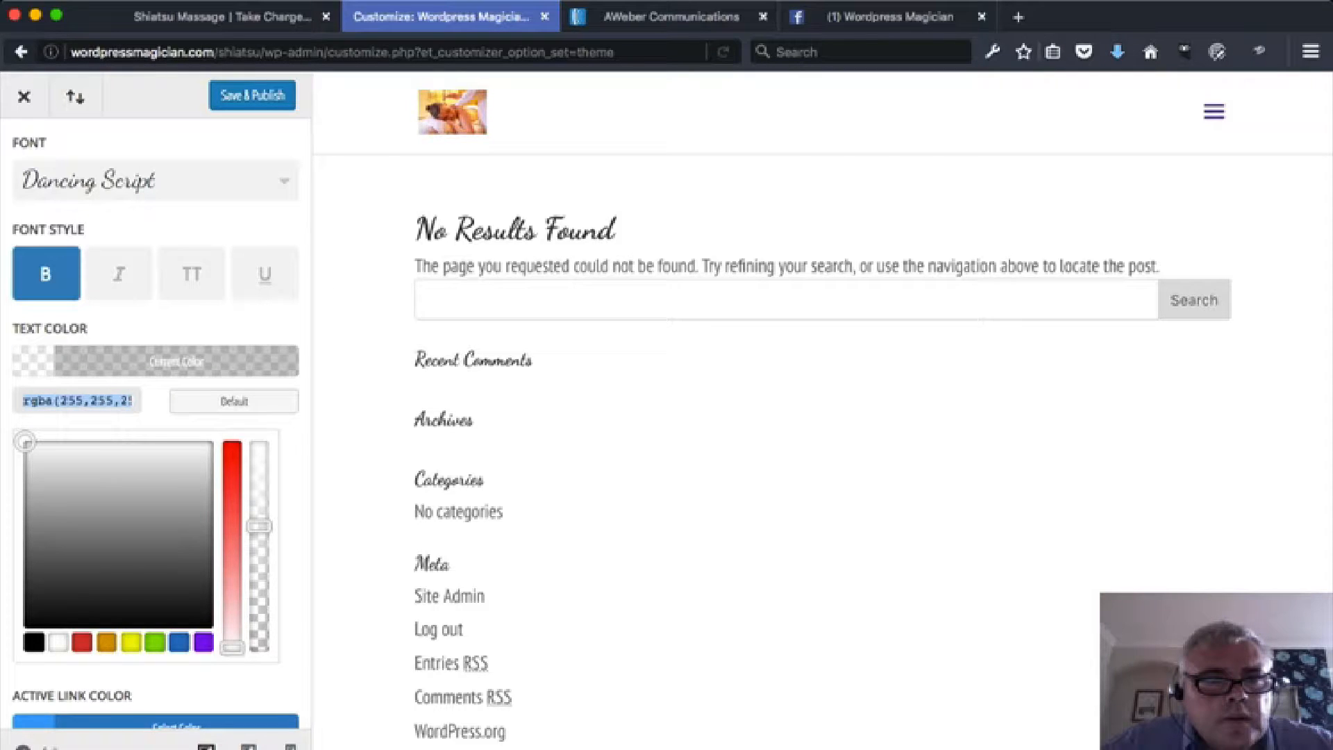
pyautogui.write('ffffff')
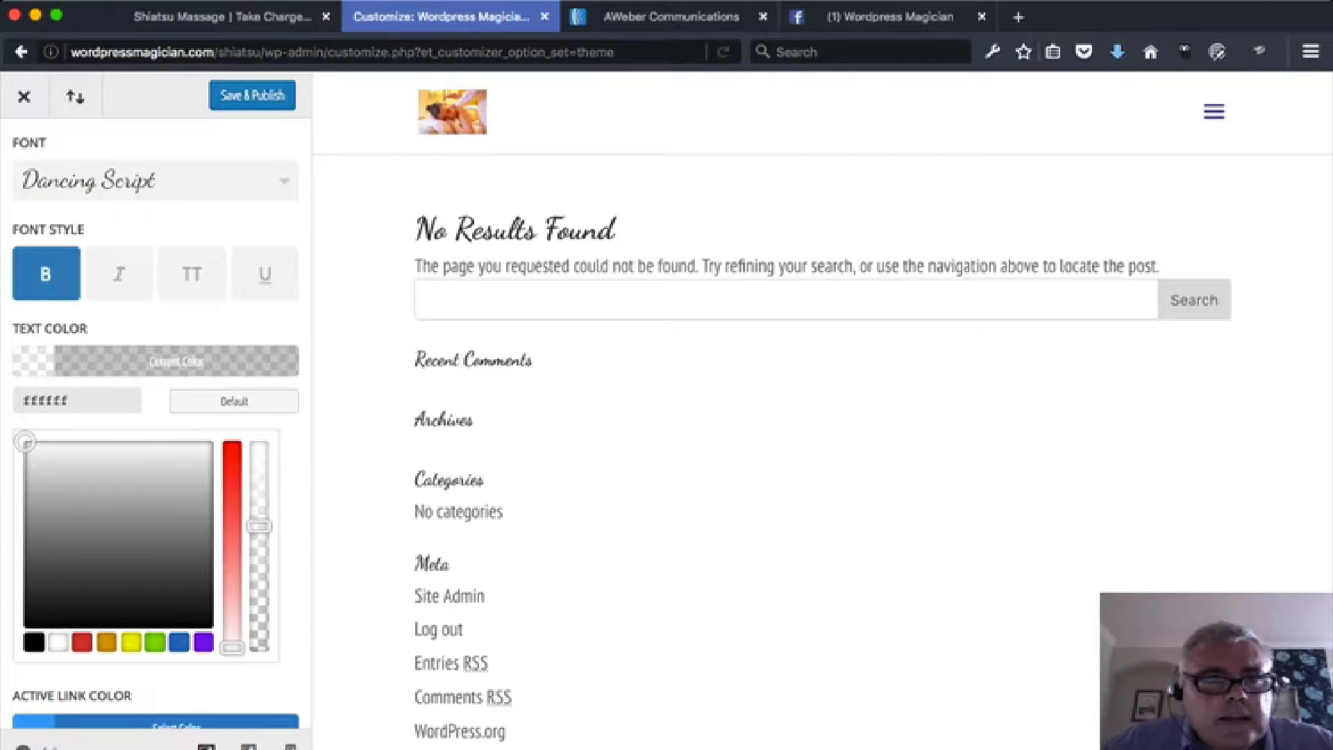
pyautogui.scroll(-5, 155, 416)
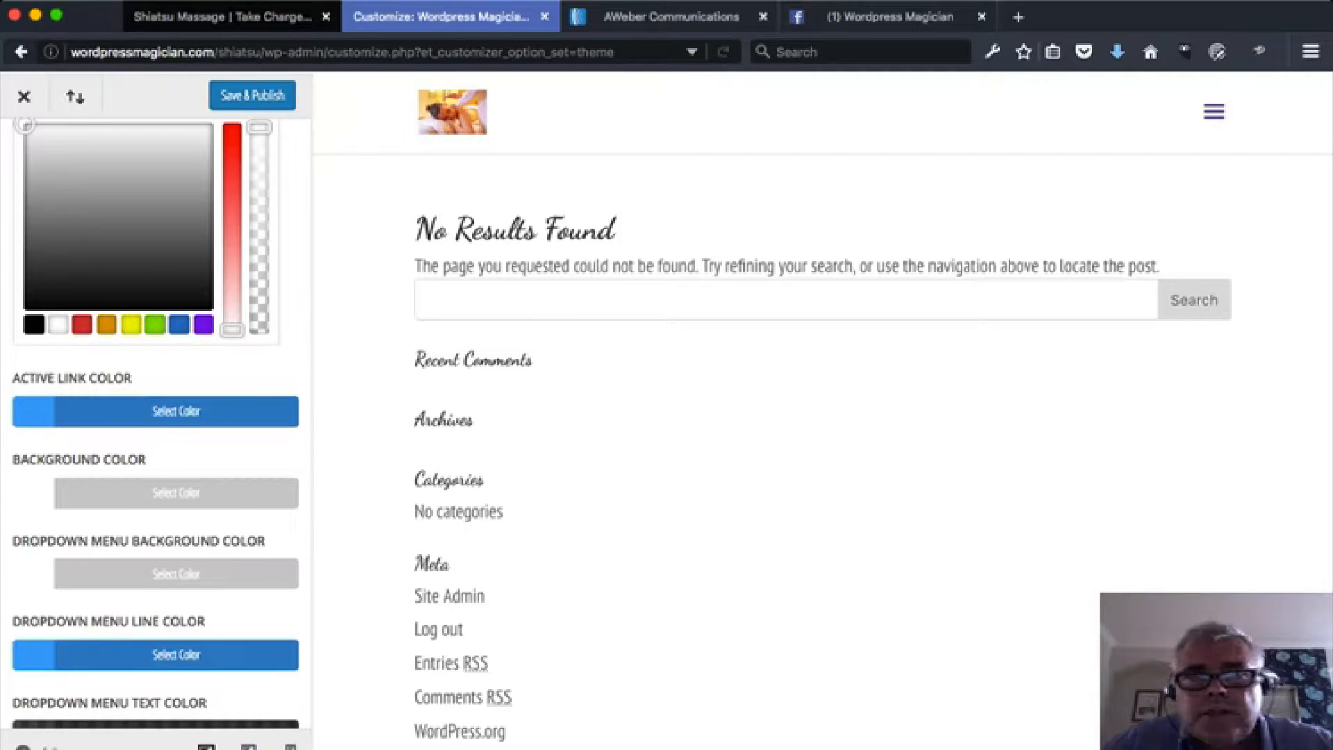
pyautogui.click(222, 17)
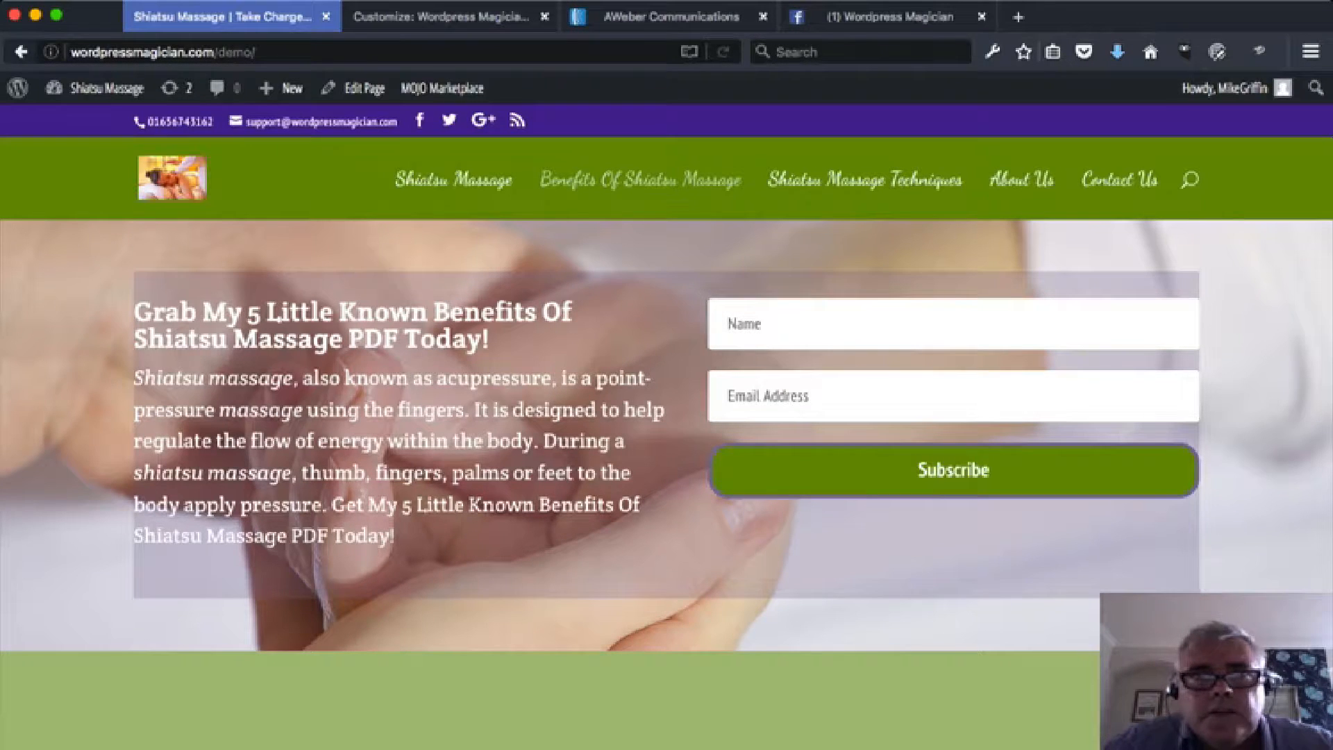
pyautogui.click(444, 17)
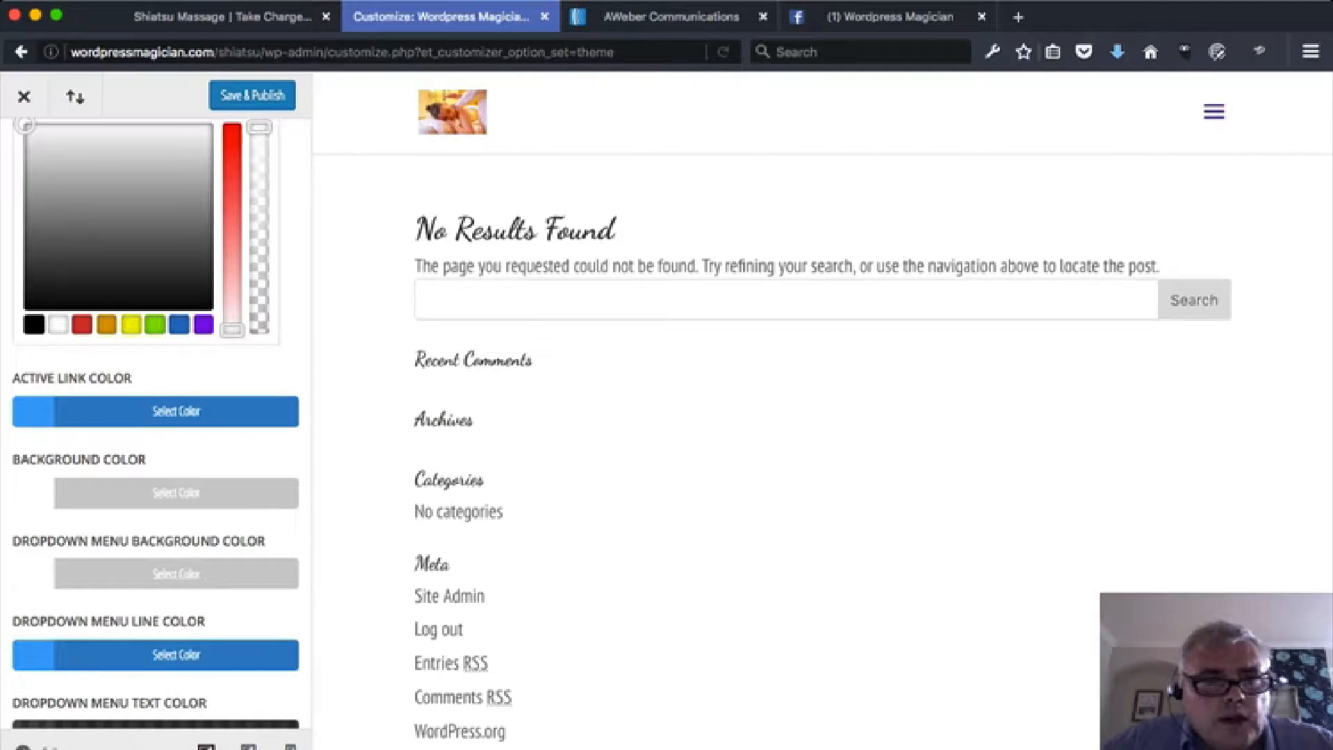
# Step: Replace the Active Link Color #2ea3f2 with white #ffffff and compare with the live menu
pyautogui.click(176, 411)
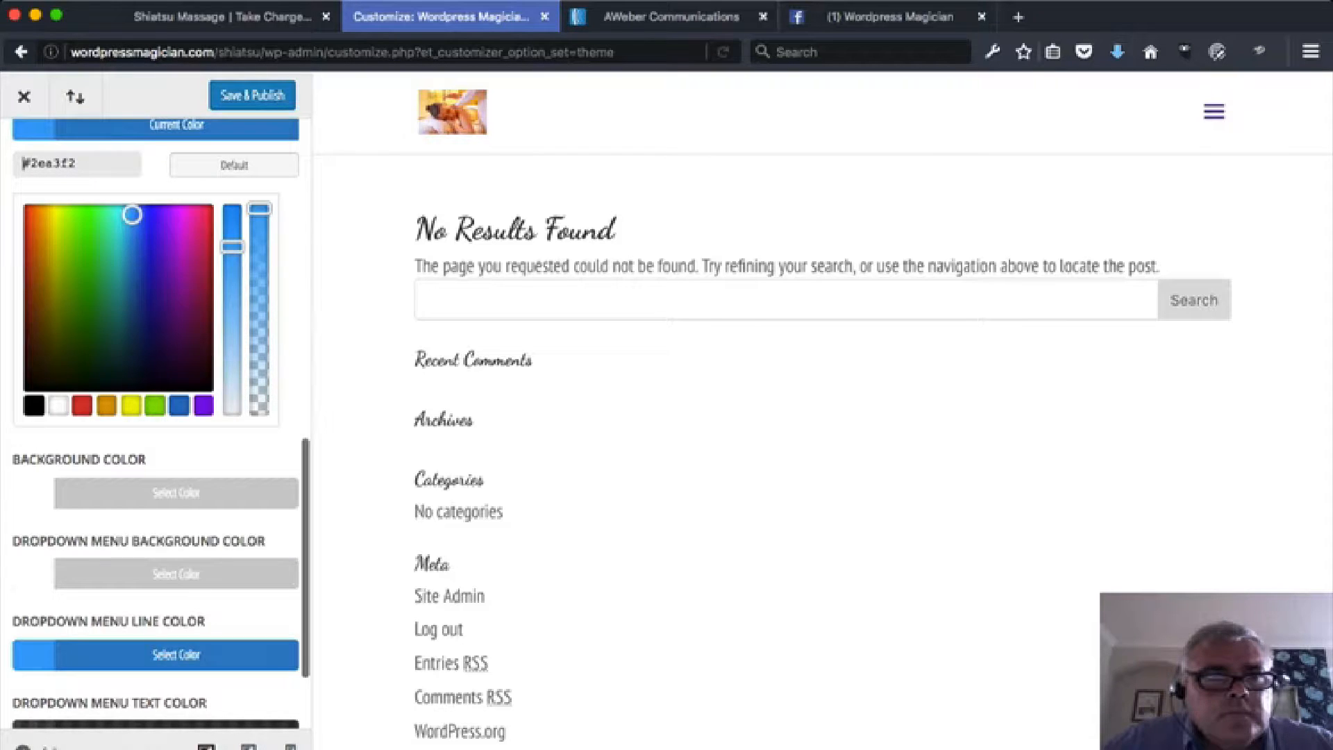
pyautogui.moveTo(78, 164); pyautogui.dragTo(21, 164)
pyautogui.write('ff')
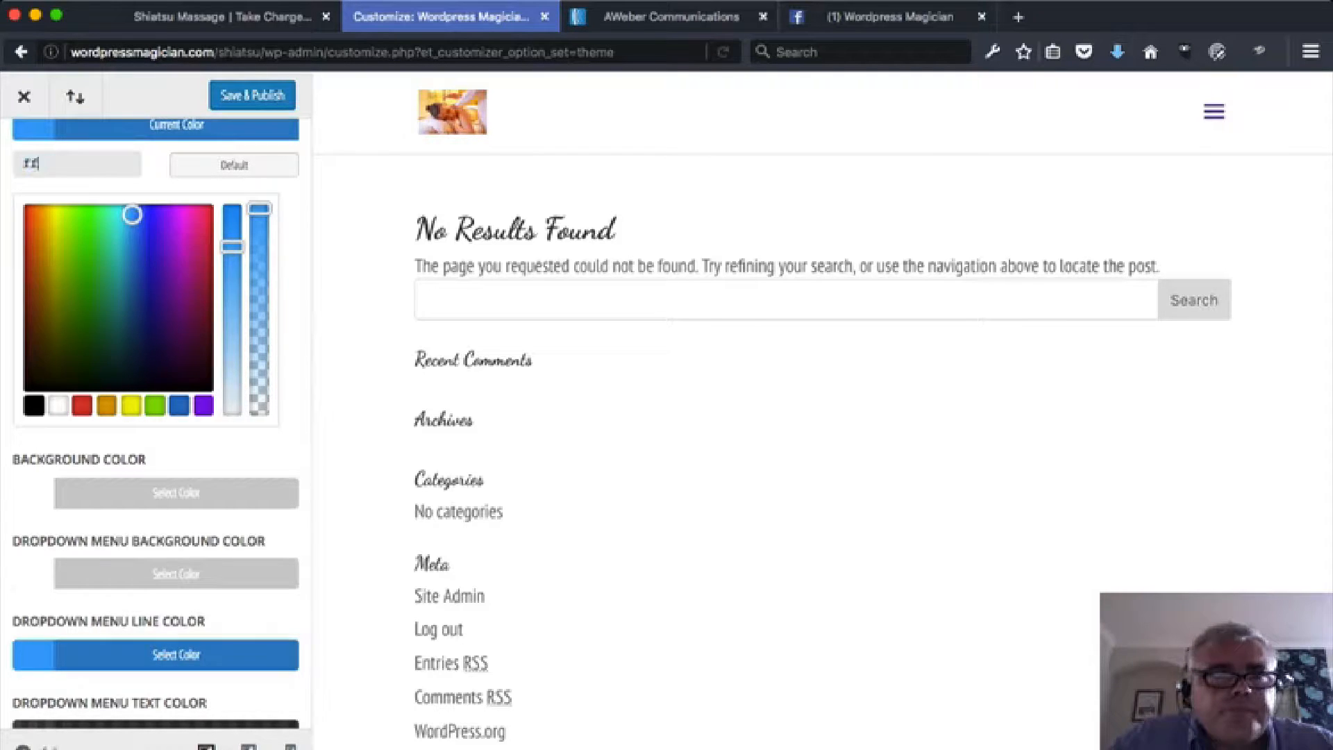
pyautogui.write('ffff')
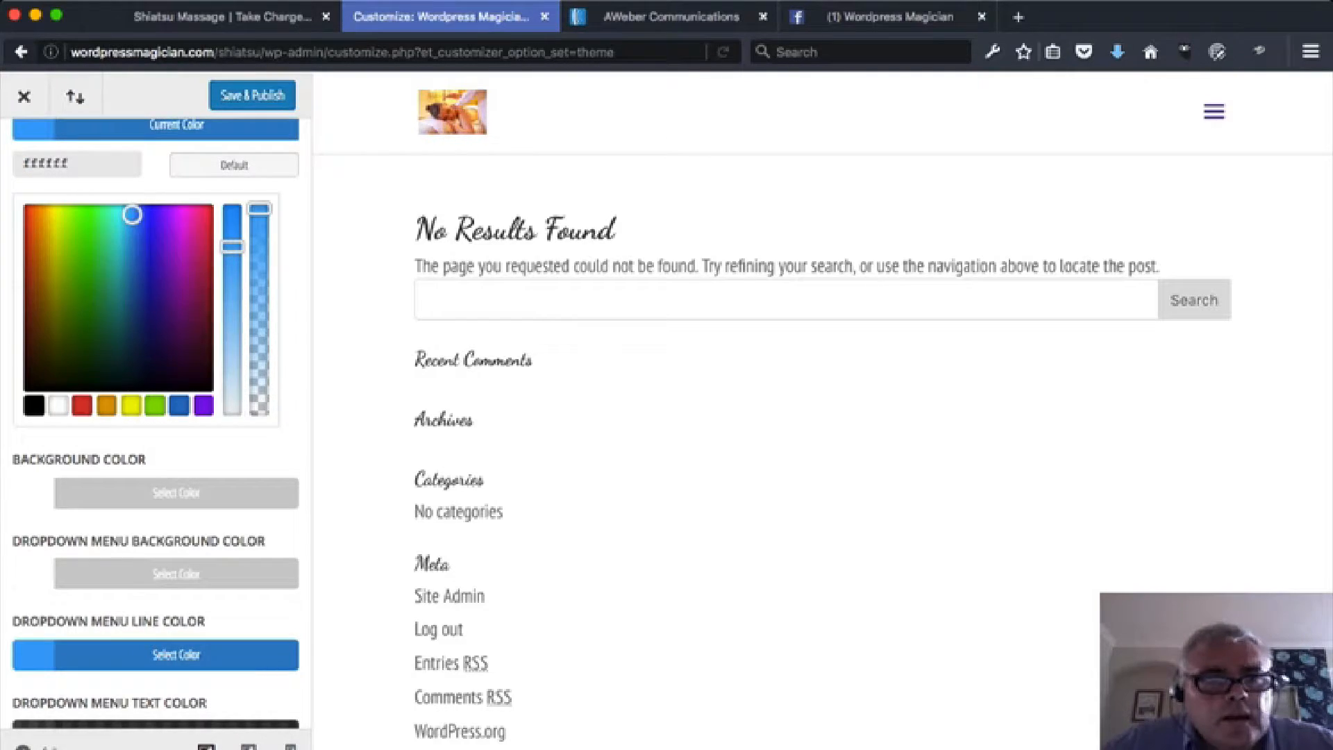
pyautogui.scroll(-3, 160, 423)
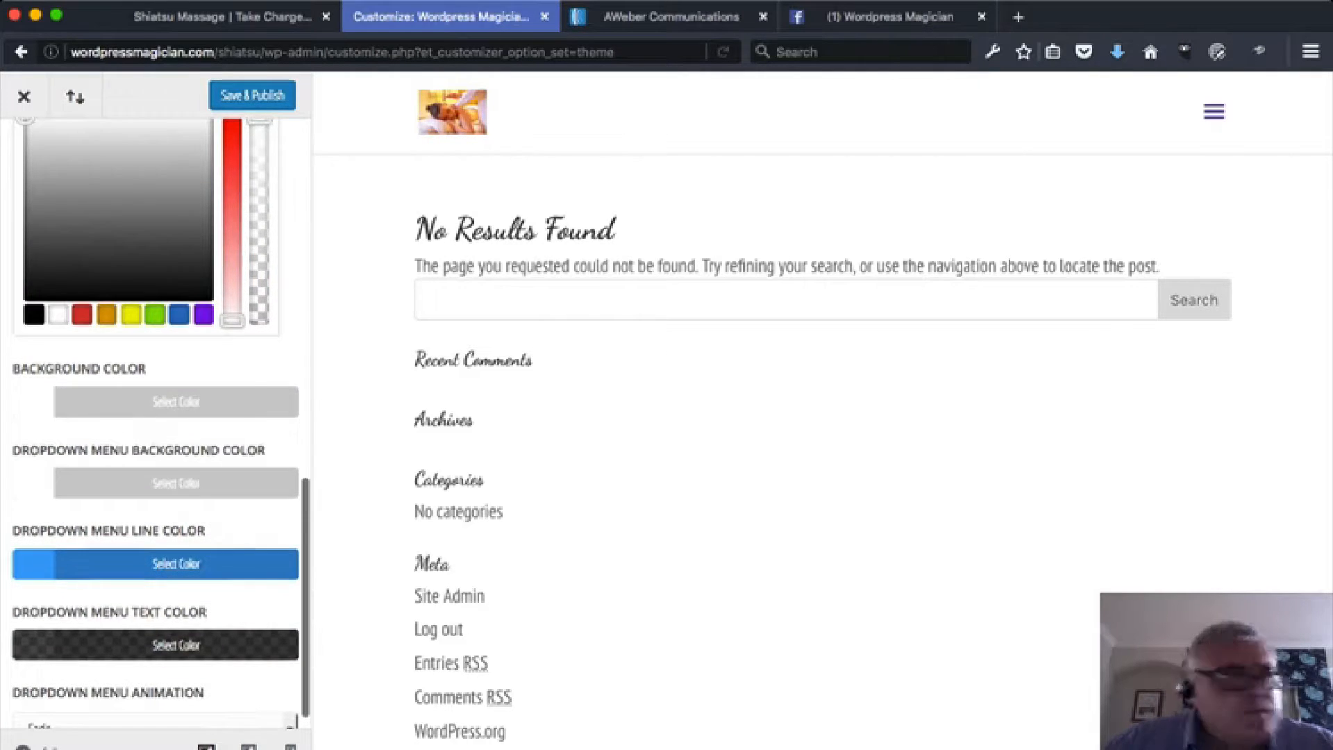
pyautogui.scroll(6, 160, 423)
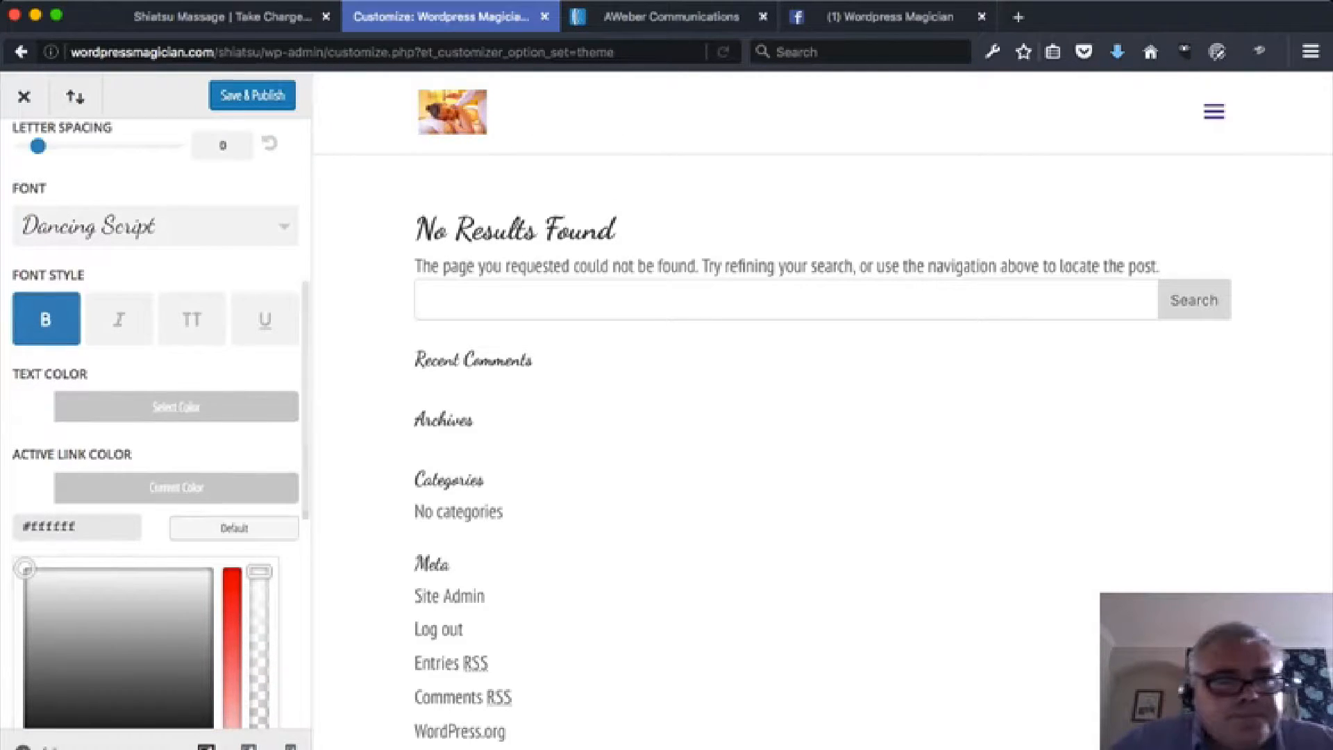
pyautogui.click(232, 17)
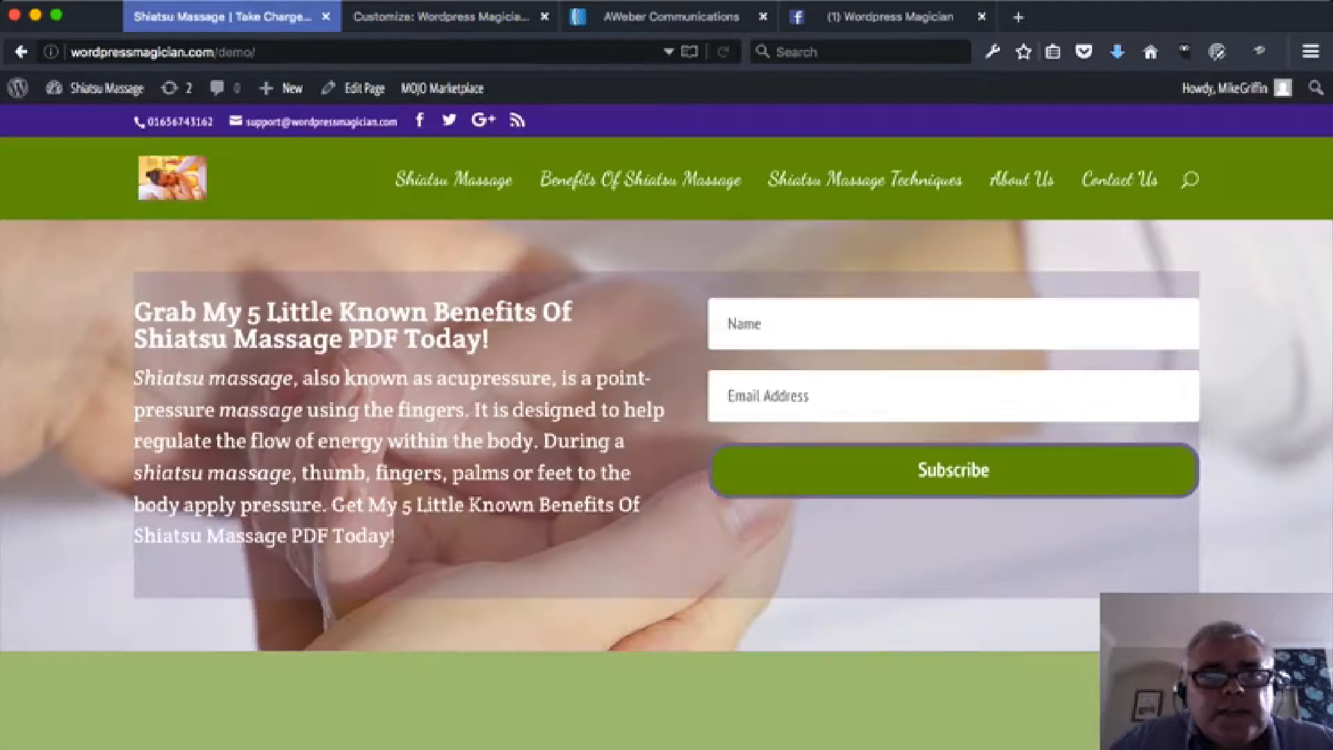
pyautogui.click(442, 17)
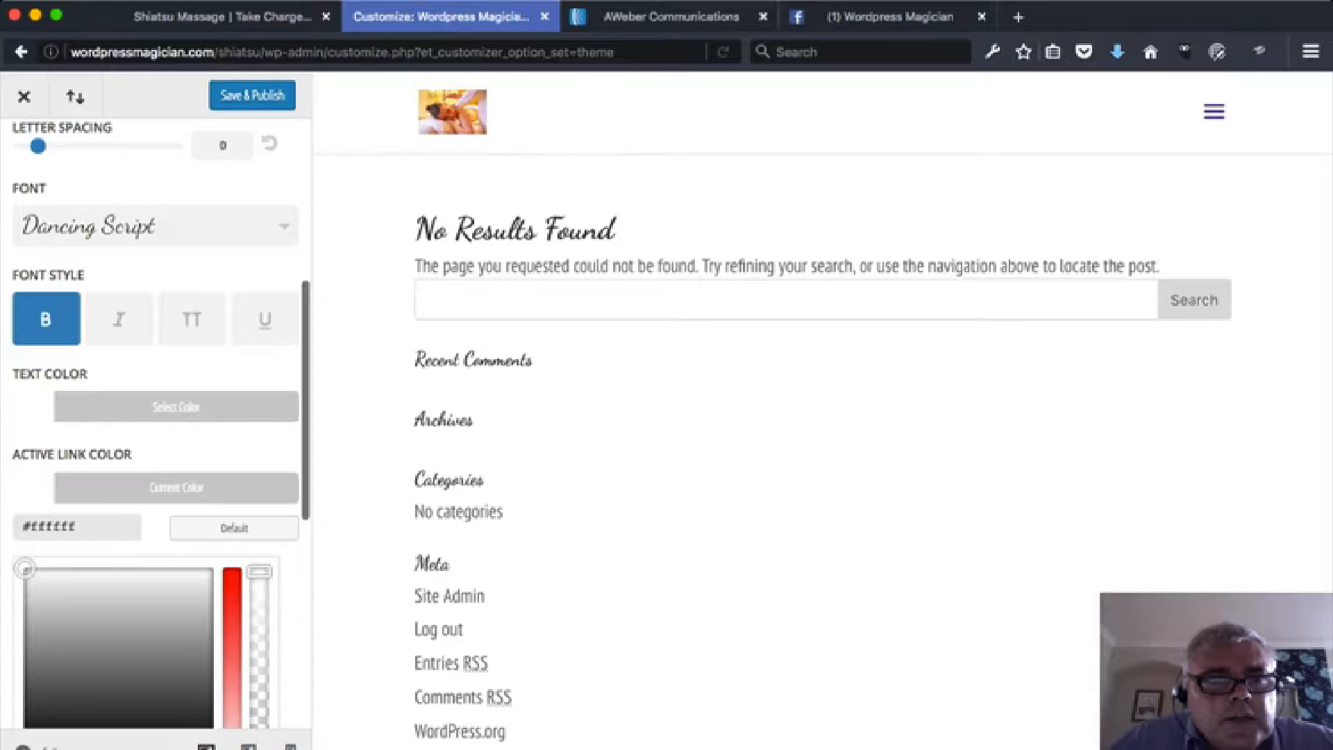
pyautogui.scroll(-10, 156, 416)
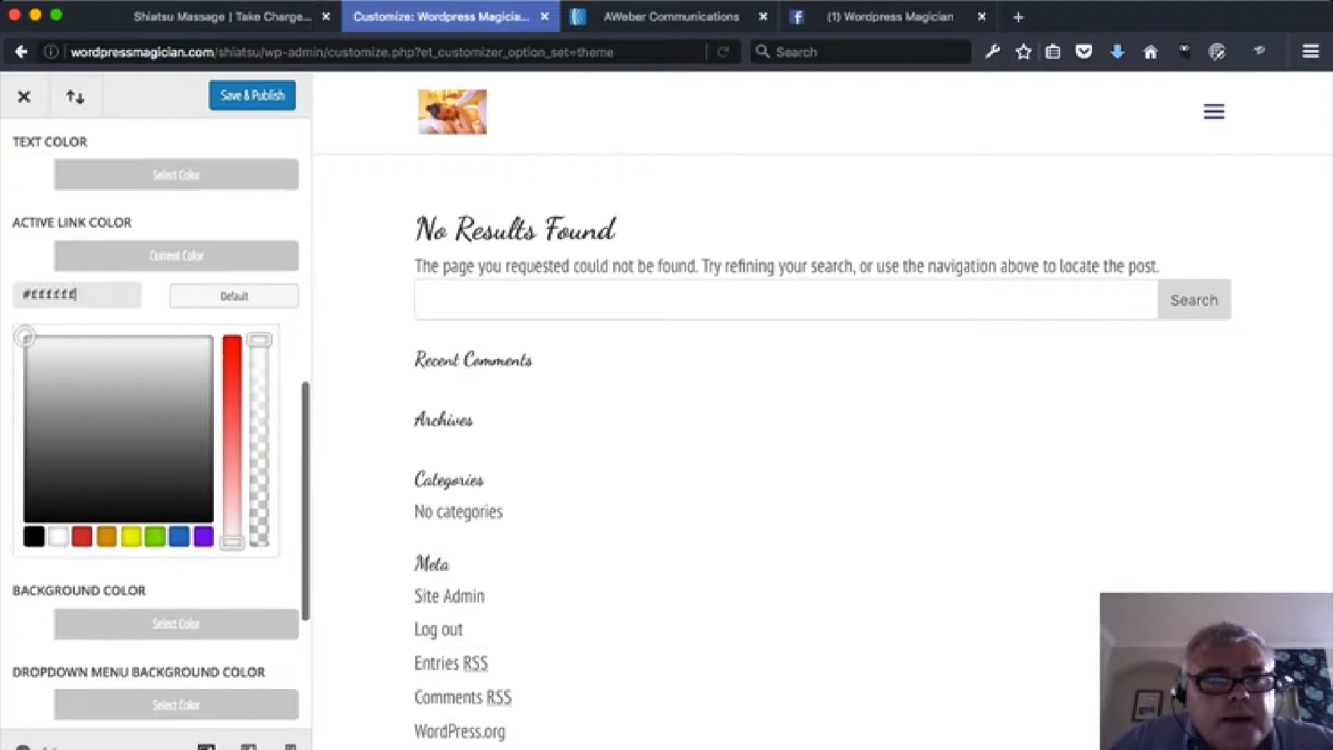
# Step: Enter green #688e26 as the menu bar Background Color and select the hex value for copying
pyautogui.click(177, 461)
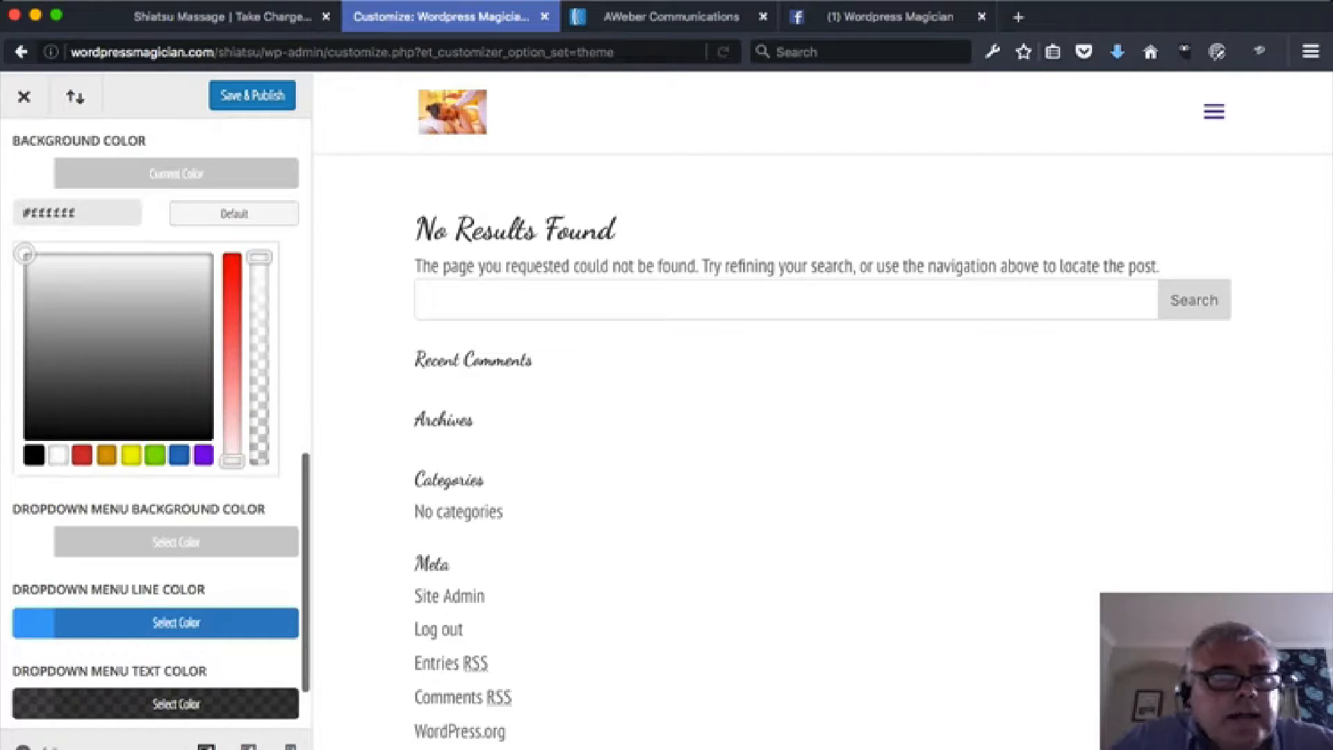
pyautogui.tripleClick(77, 213)
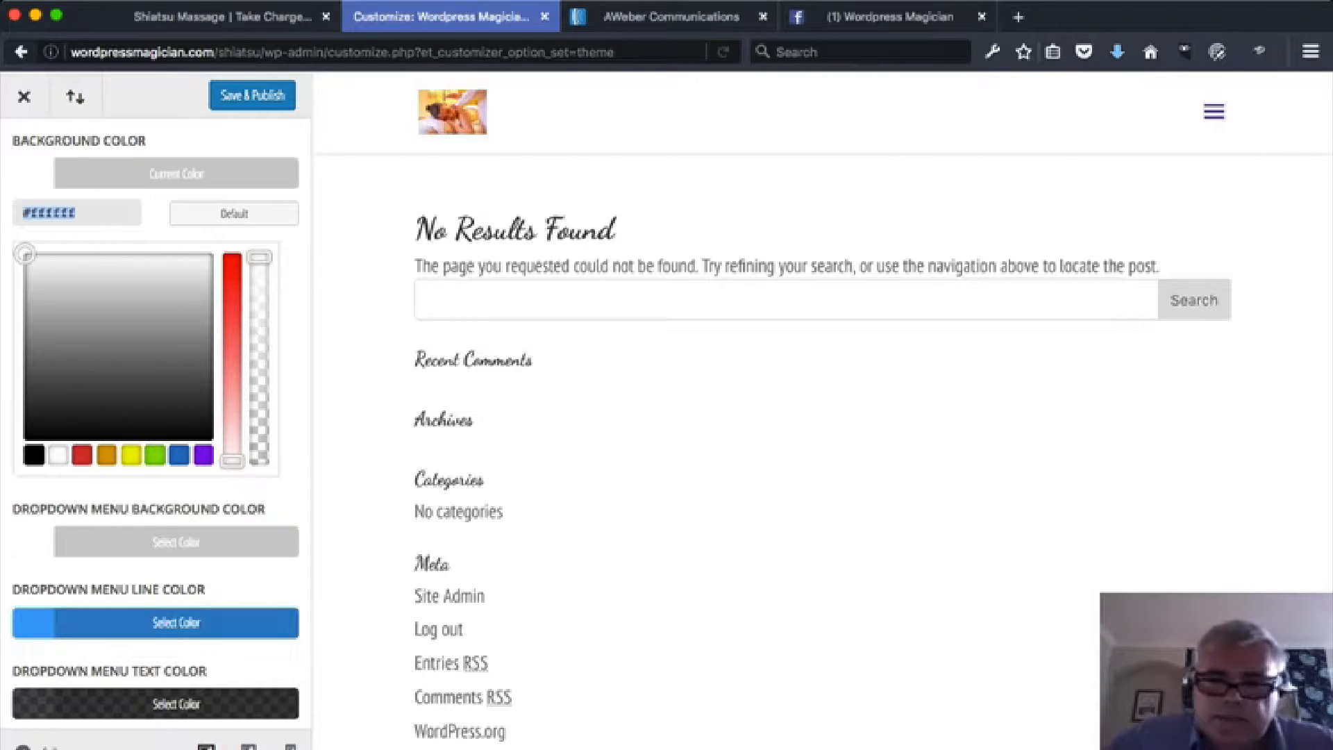
pyautogui.write('688')
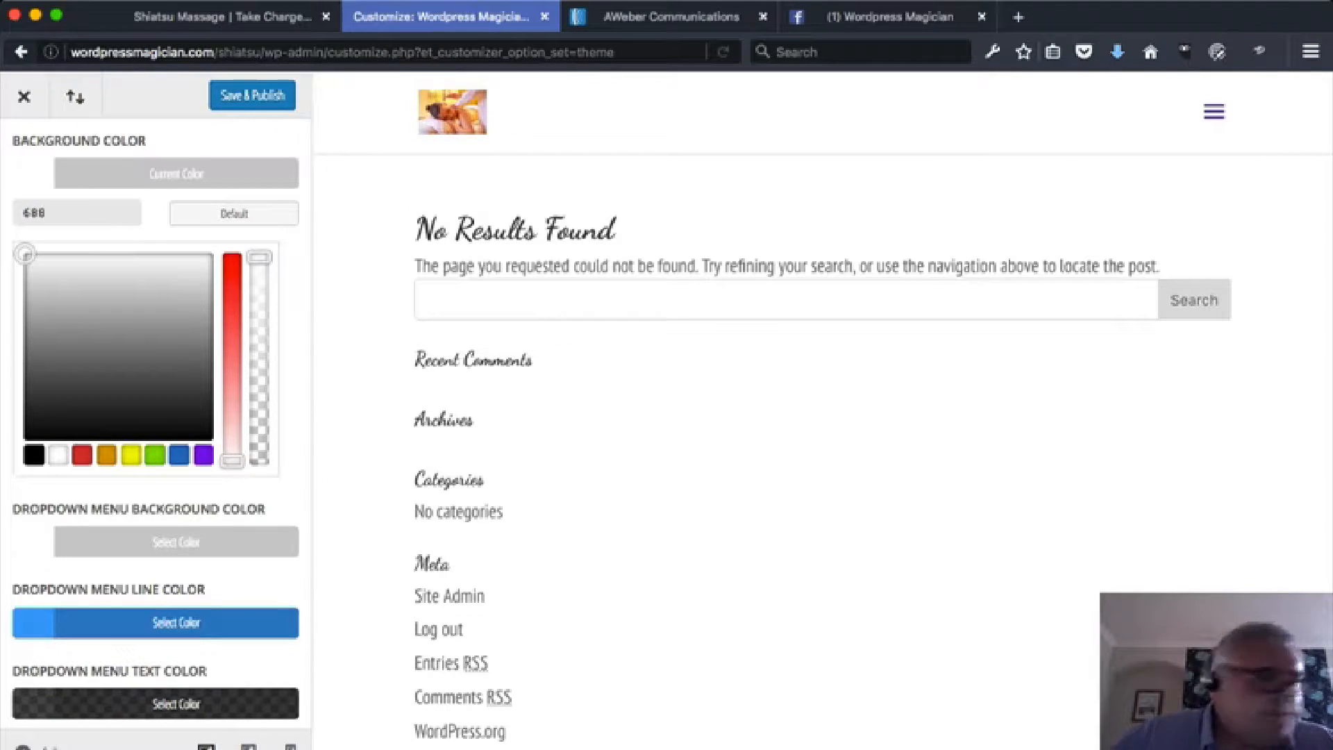
pyautogui.write('e2')
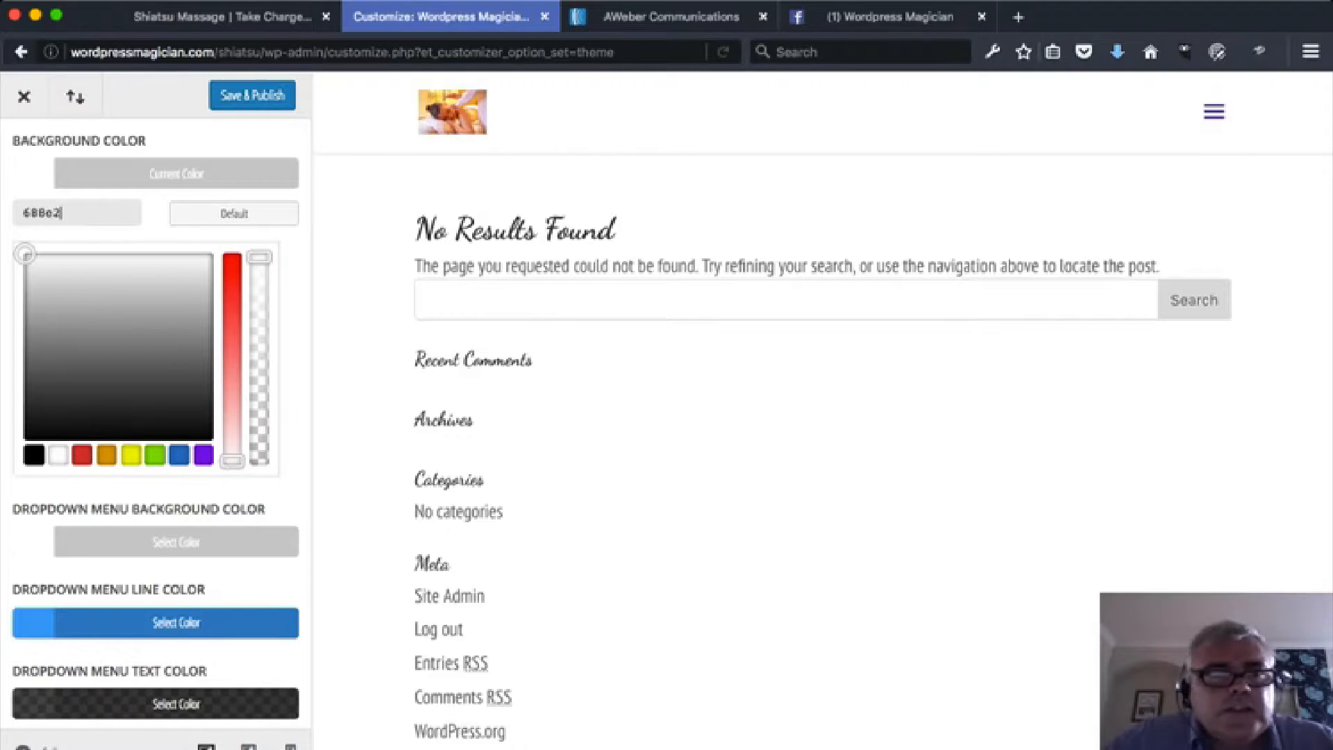
pyautogui.write('6')
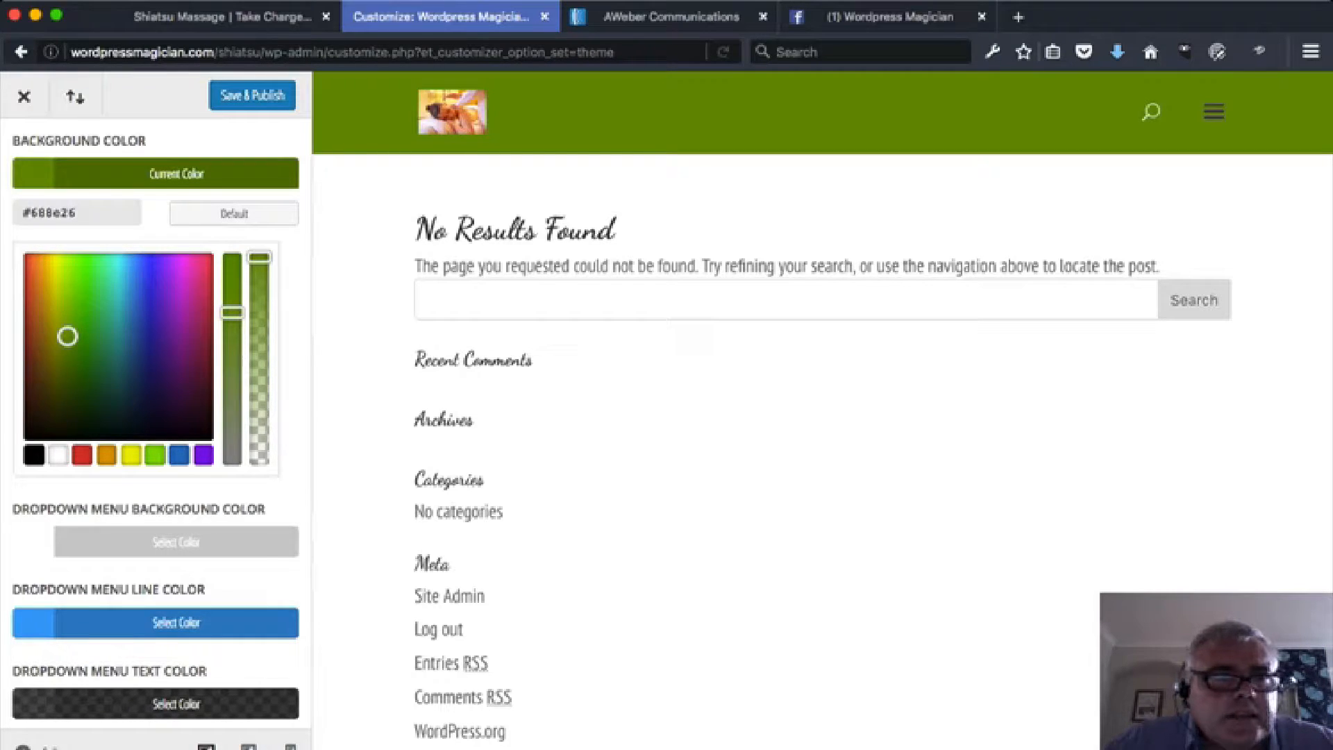
pyautogui.press('super+a')
pyautogui.press('super+c')
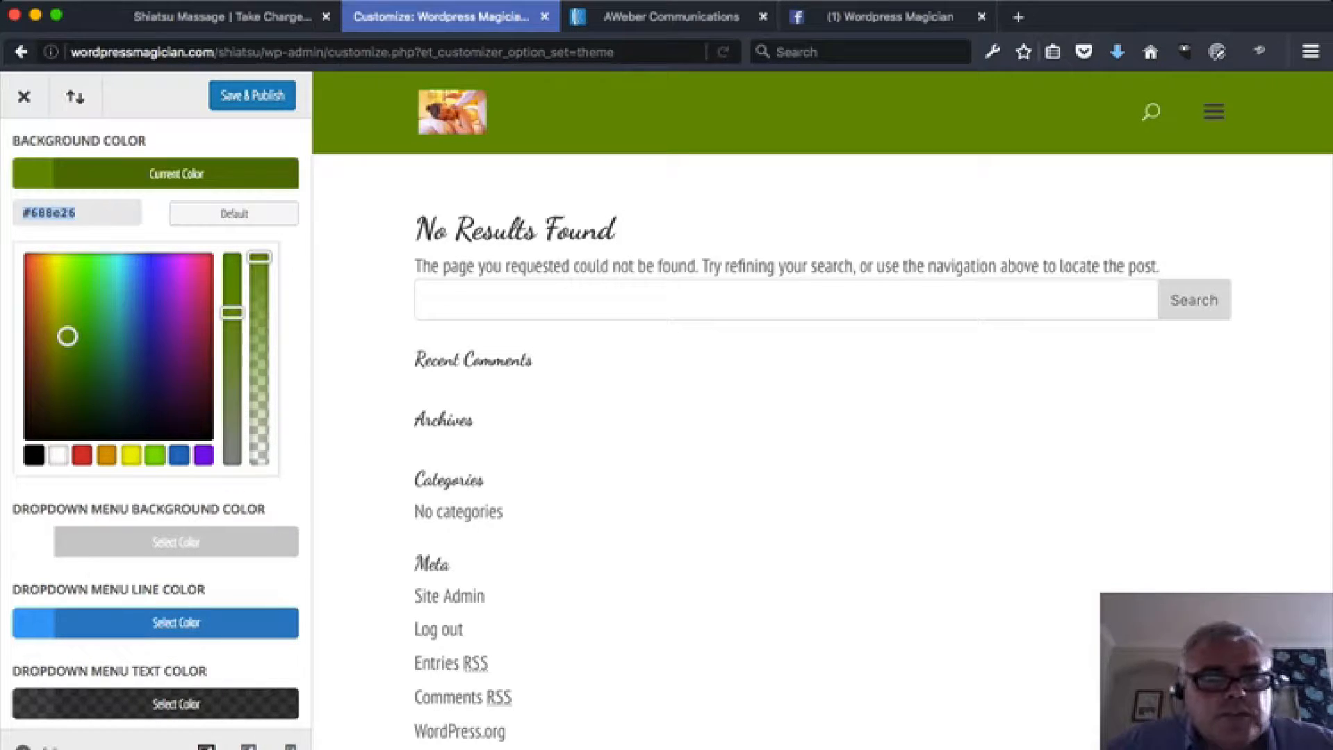
# Step: Paste green #688e26 as the Dropdown Menu Background Color
pyautogui.click(177, 542)
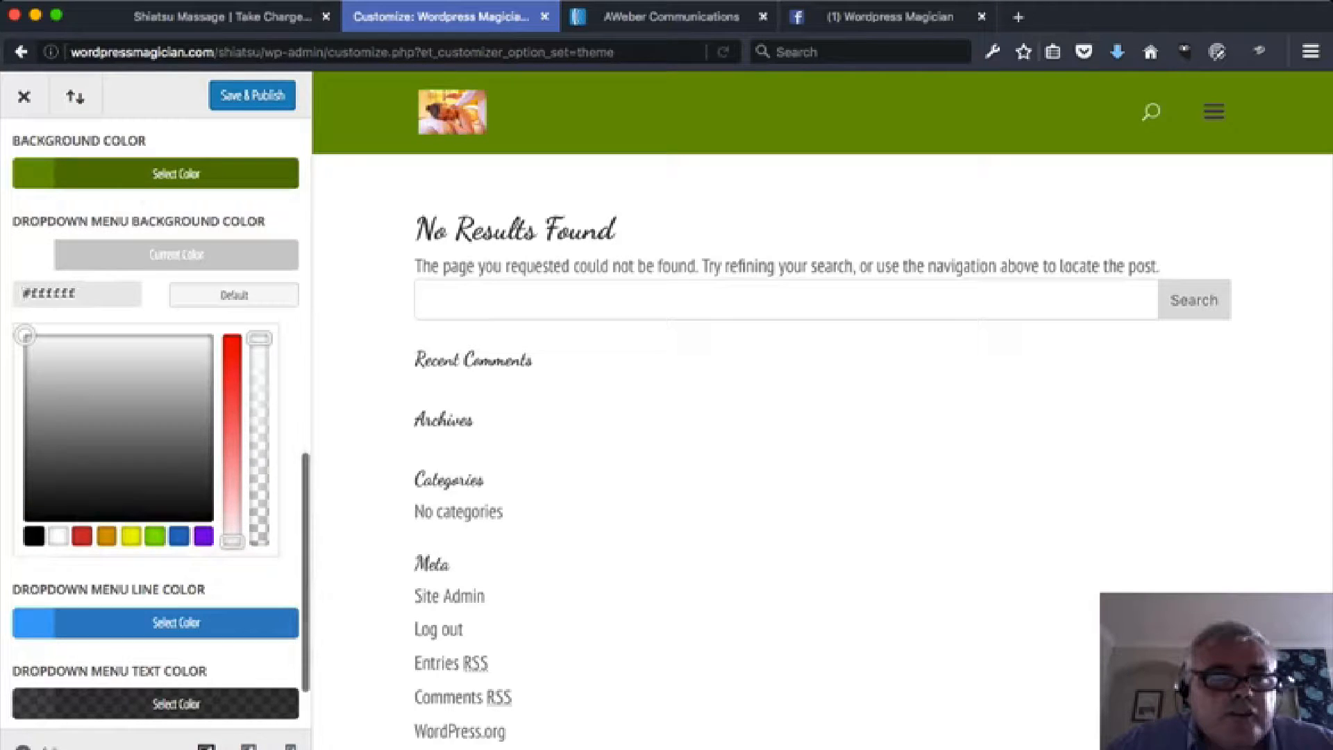
pyautogui.moveTo(76, 294); pyautogui.dragTo(21, 293)
pyautogui.press('super+v')
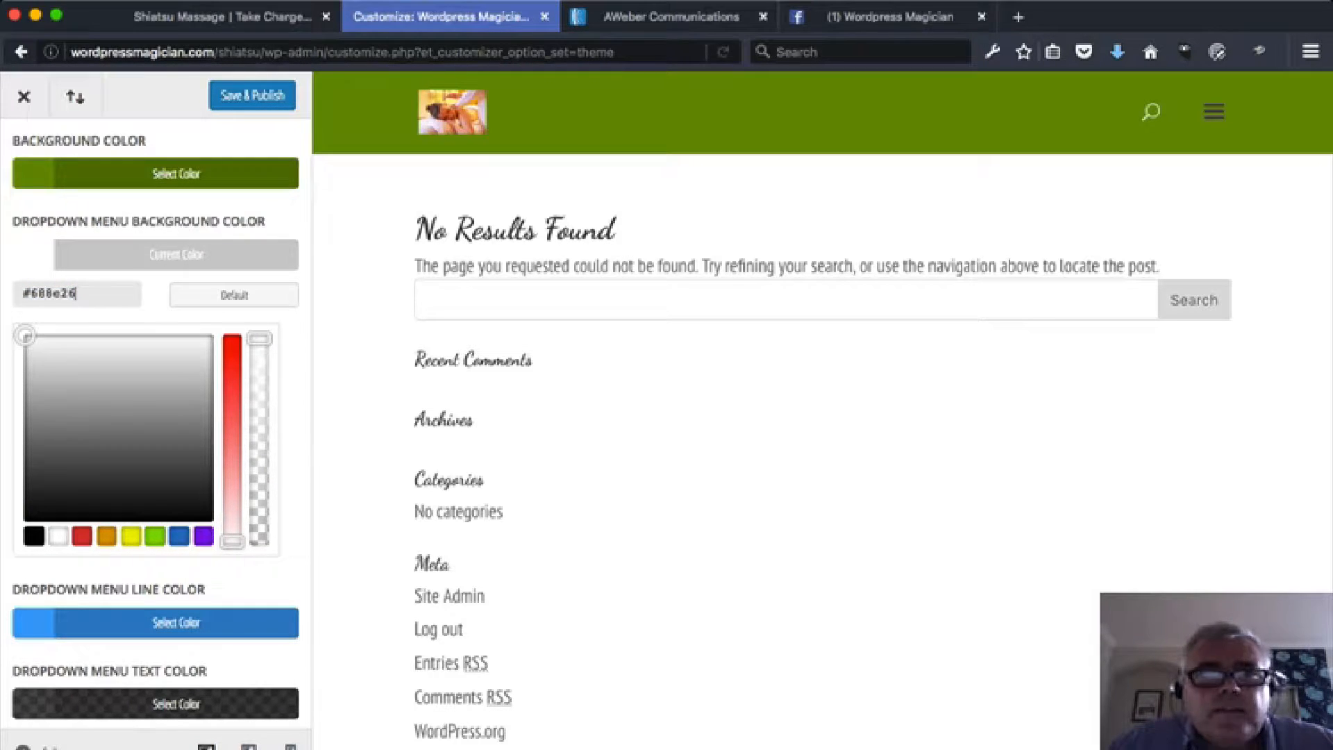
pyautogui.scroll(-2, 156, 417)
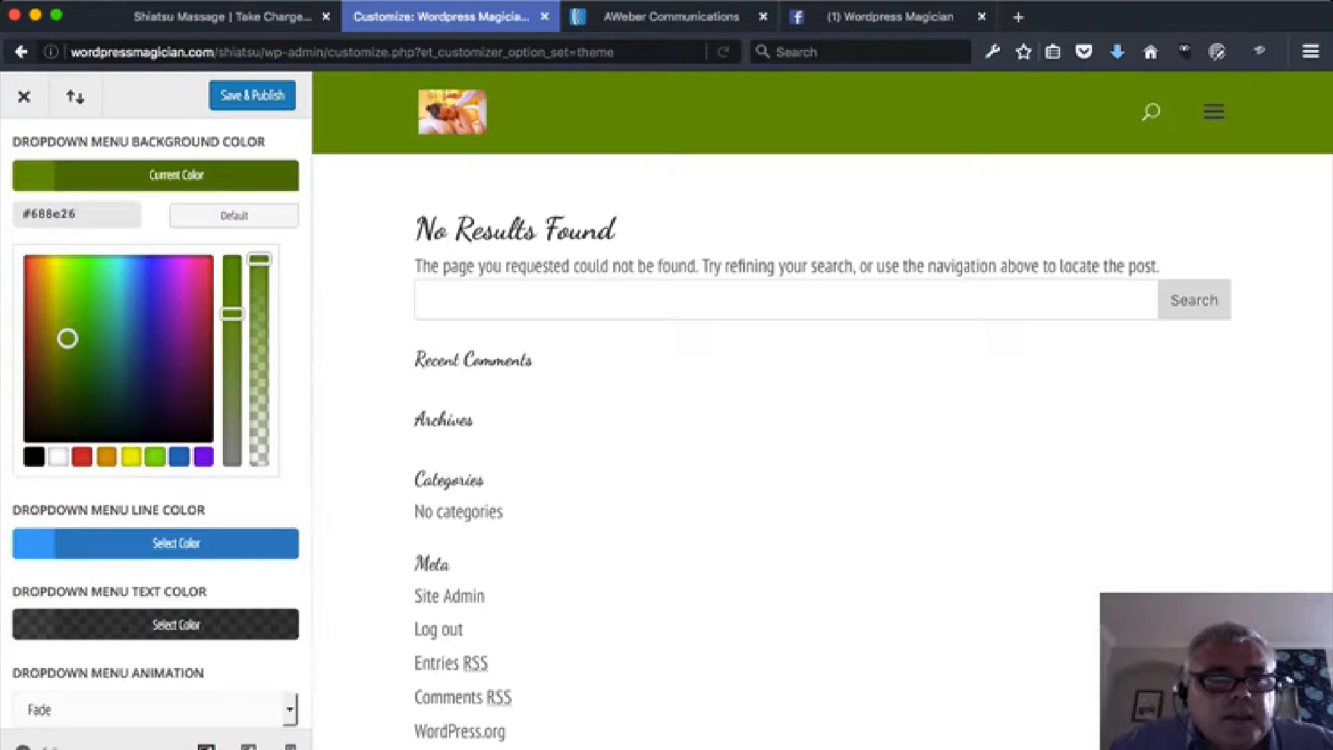
# Step: Set the dropdown Line Color and Text Color to white ffffff
pyautogui.click(176, 542)
pyautogui.tripleClick(74, 295)
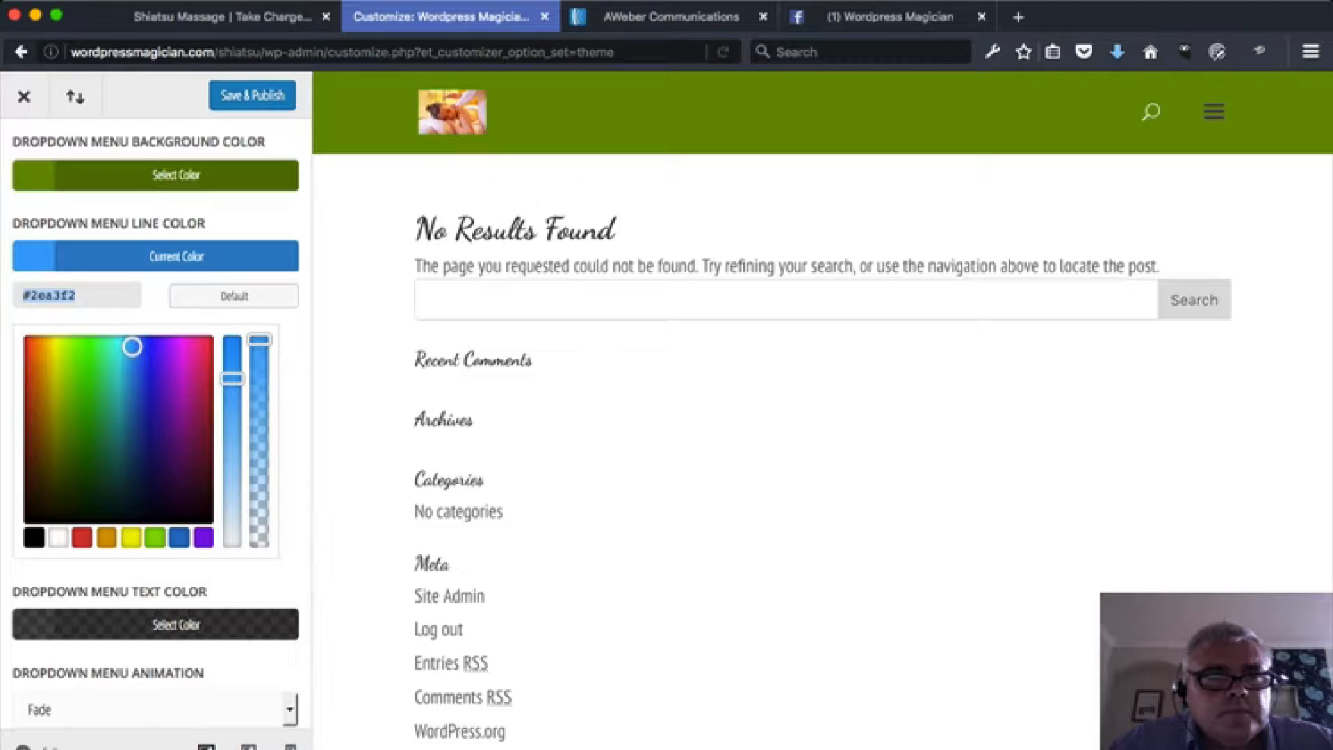
pyautogui.write('ffffff')
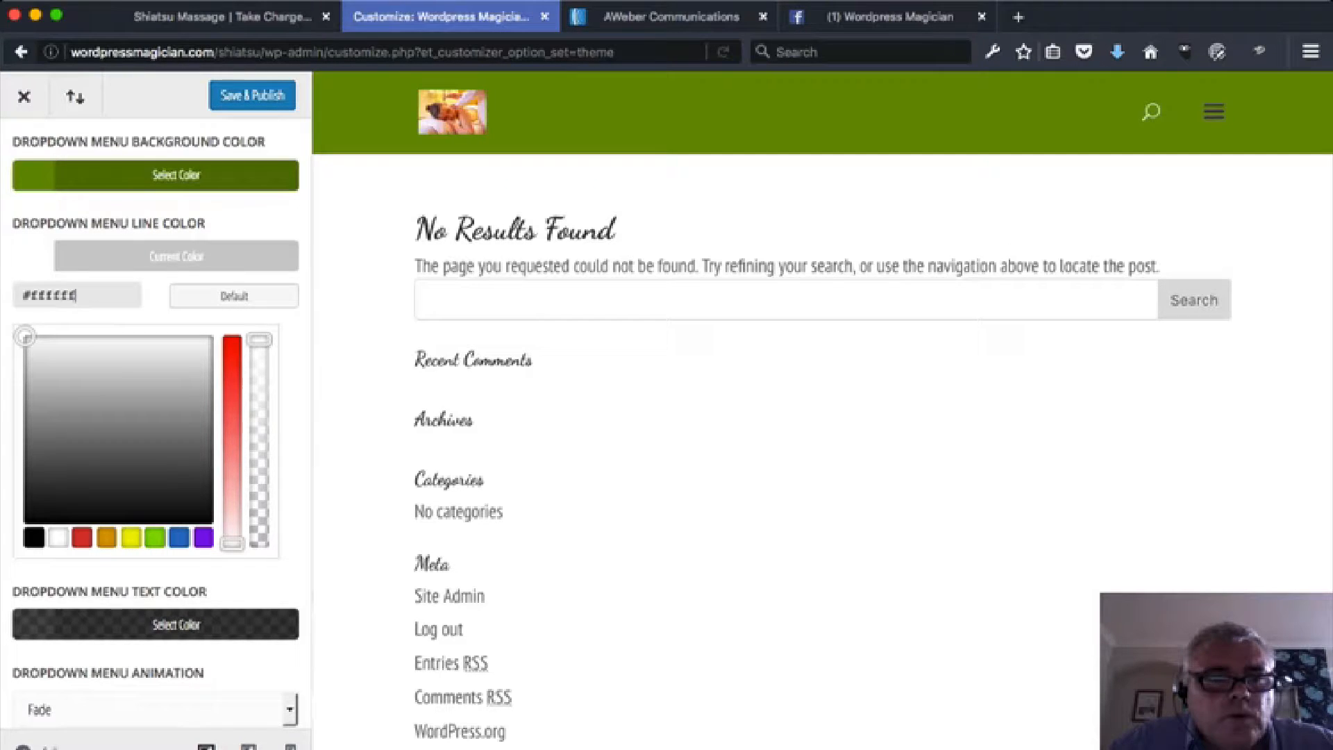
pyautogui.click(177, 625)
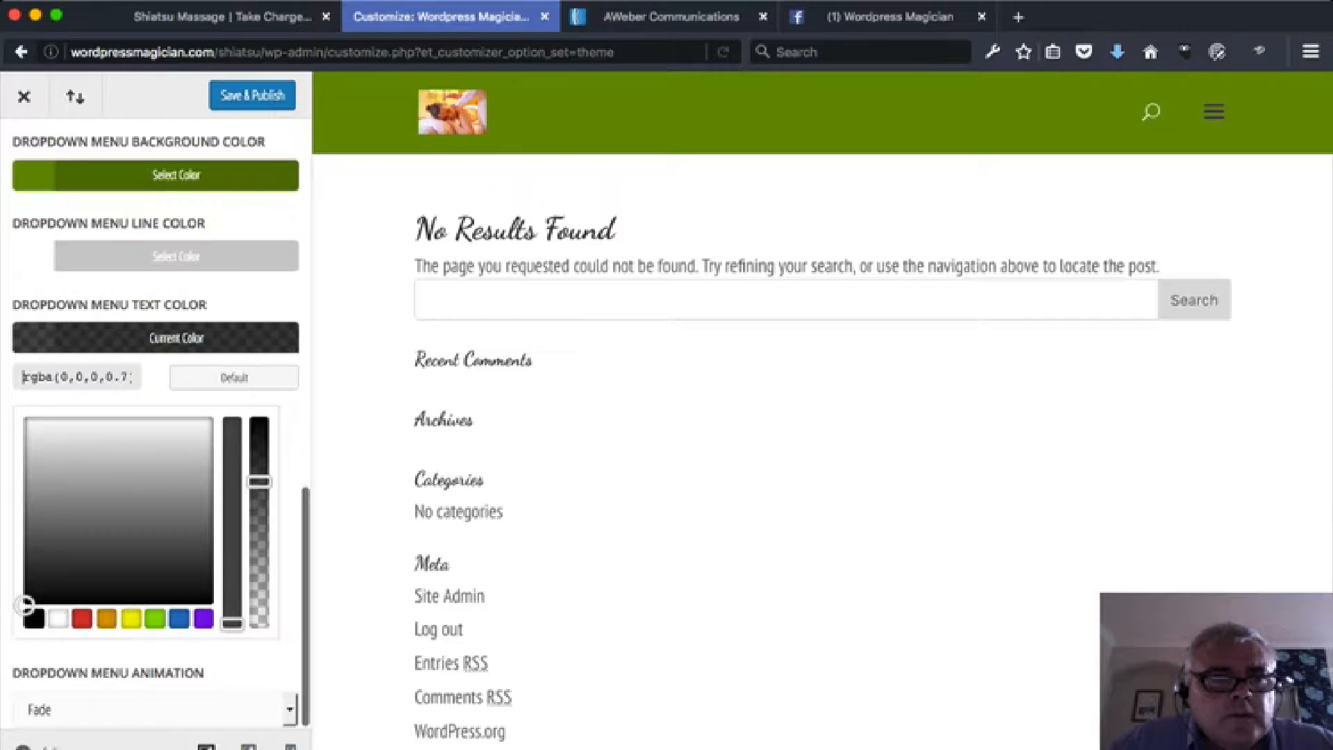
pyautogui.press('super+a')
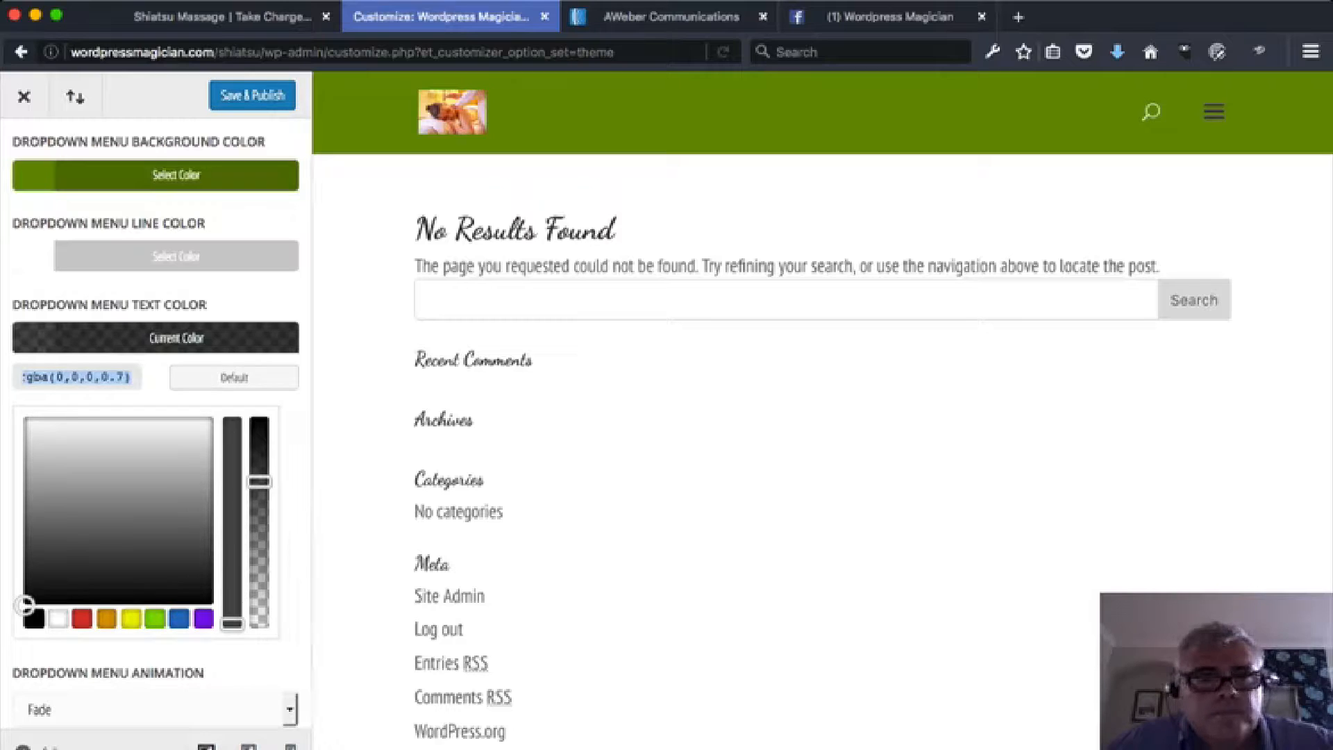
pyautogui.write('ffffff')
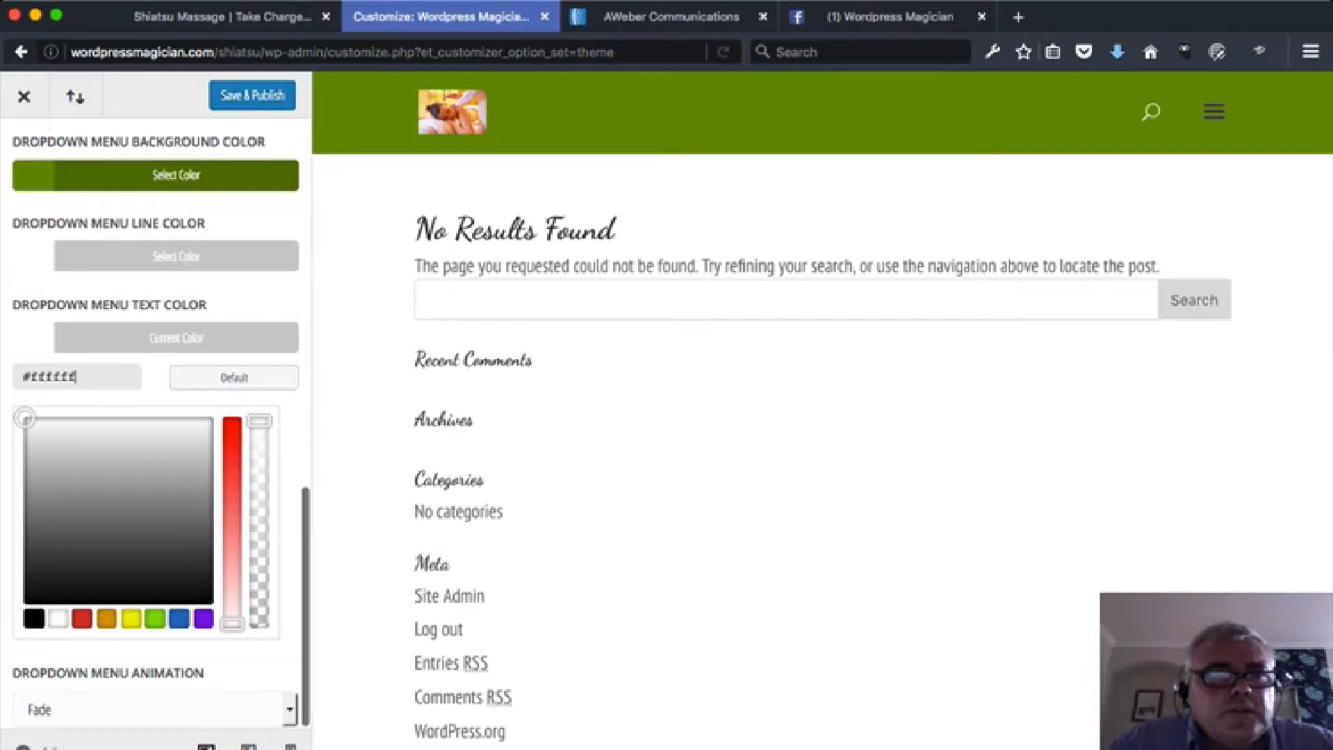
pyautogui.scroll(15, 155, 424)
pyautogui.click(26, 156)
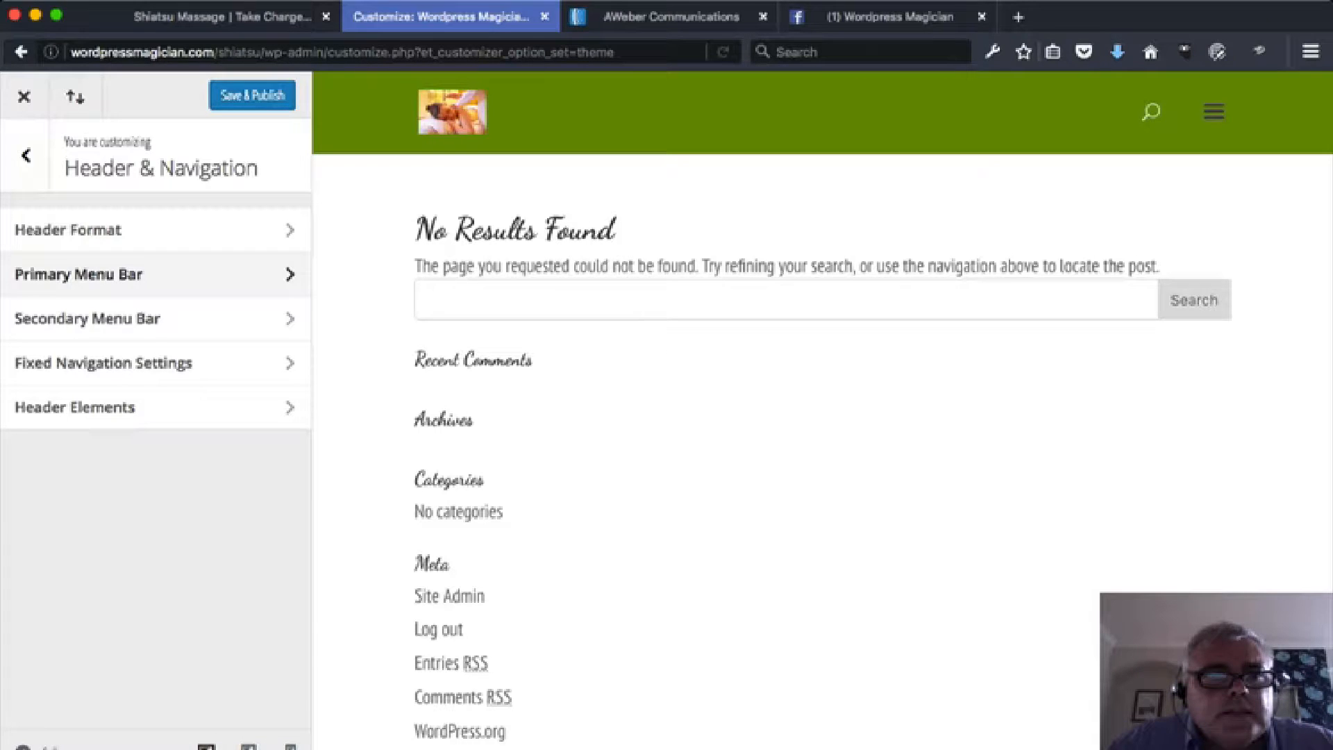
pyautogui.click(139, 319)
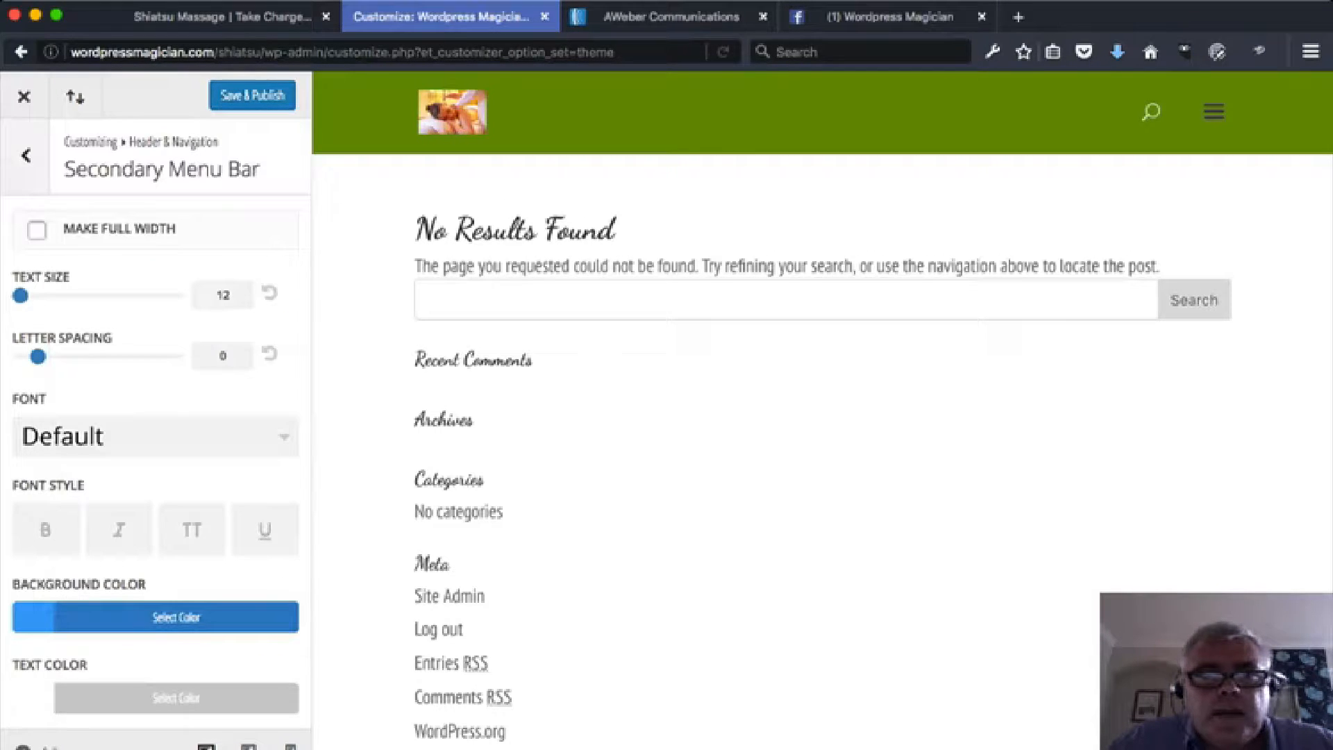
# Step: After checking the live Shiatsu site, choose PT Sans Narrow as the secondary menu bar font
pyautogui.click(223, 16)
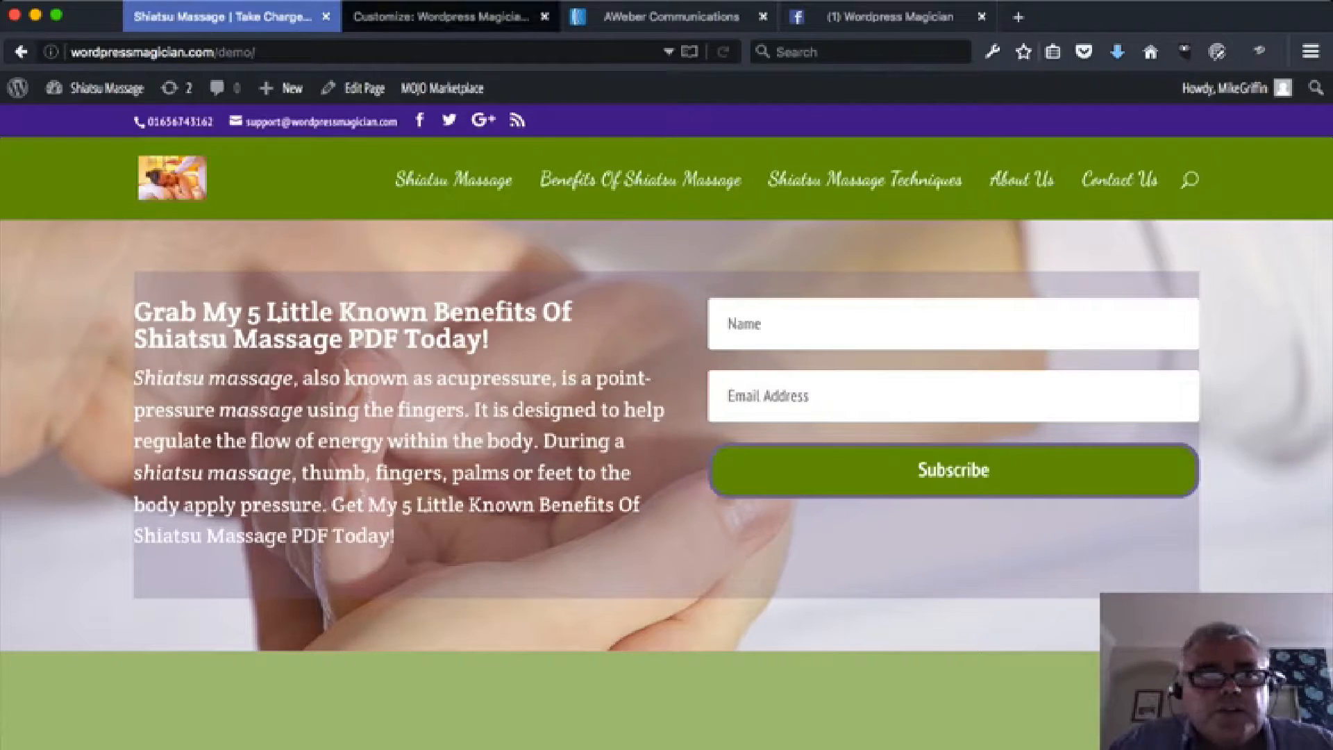
pyautogui.click(442, 17)
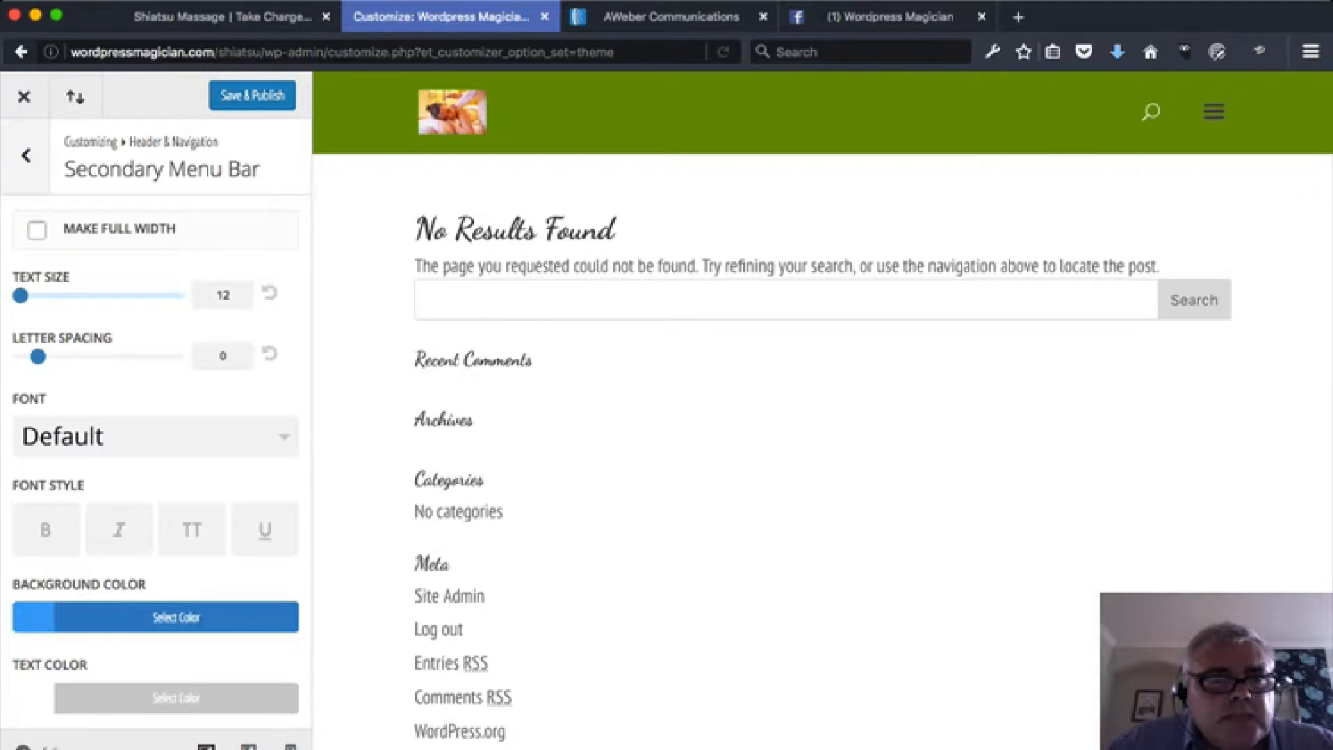
pyautogui.scroll(-3, 156, 444)
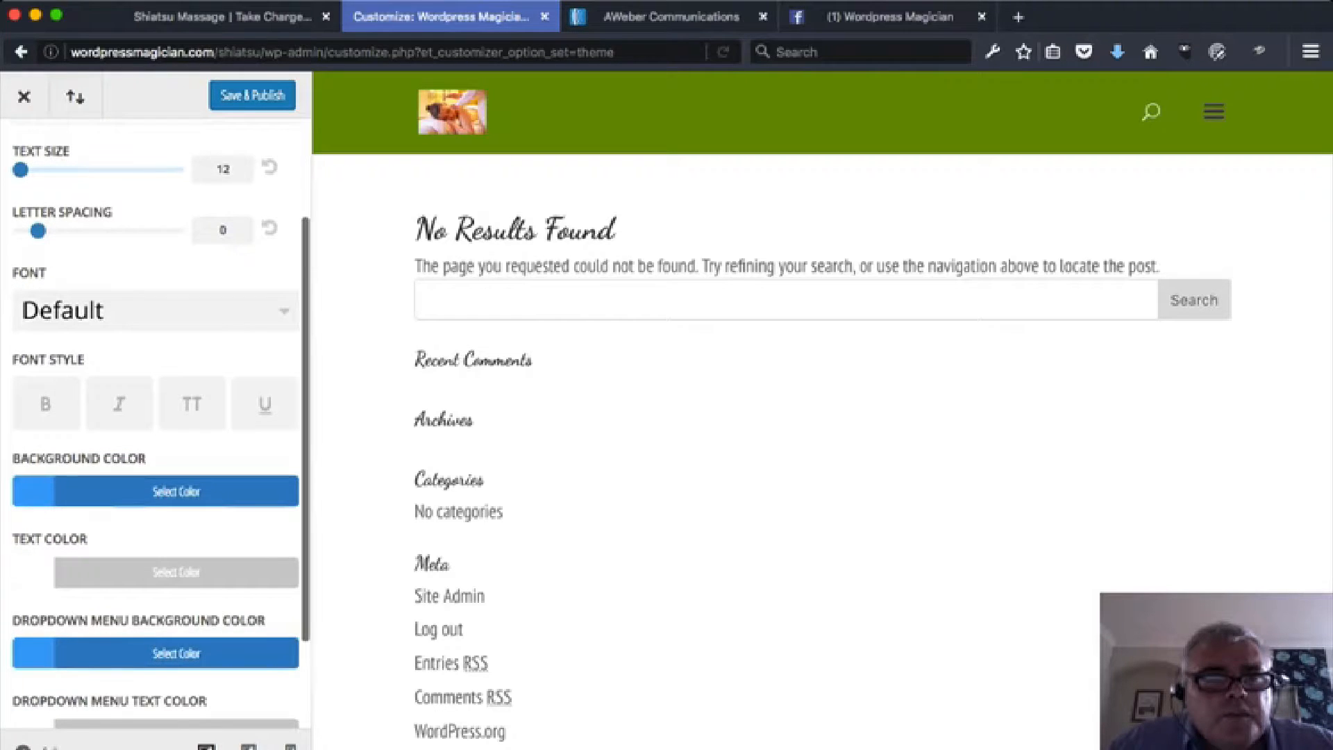
pyautogui.click(104, 310)
pyautogui.scroll(-12, 101, 433)
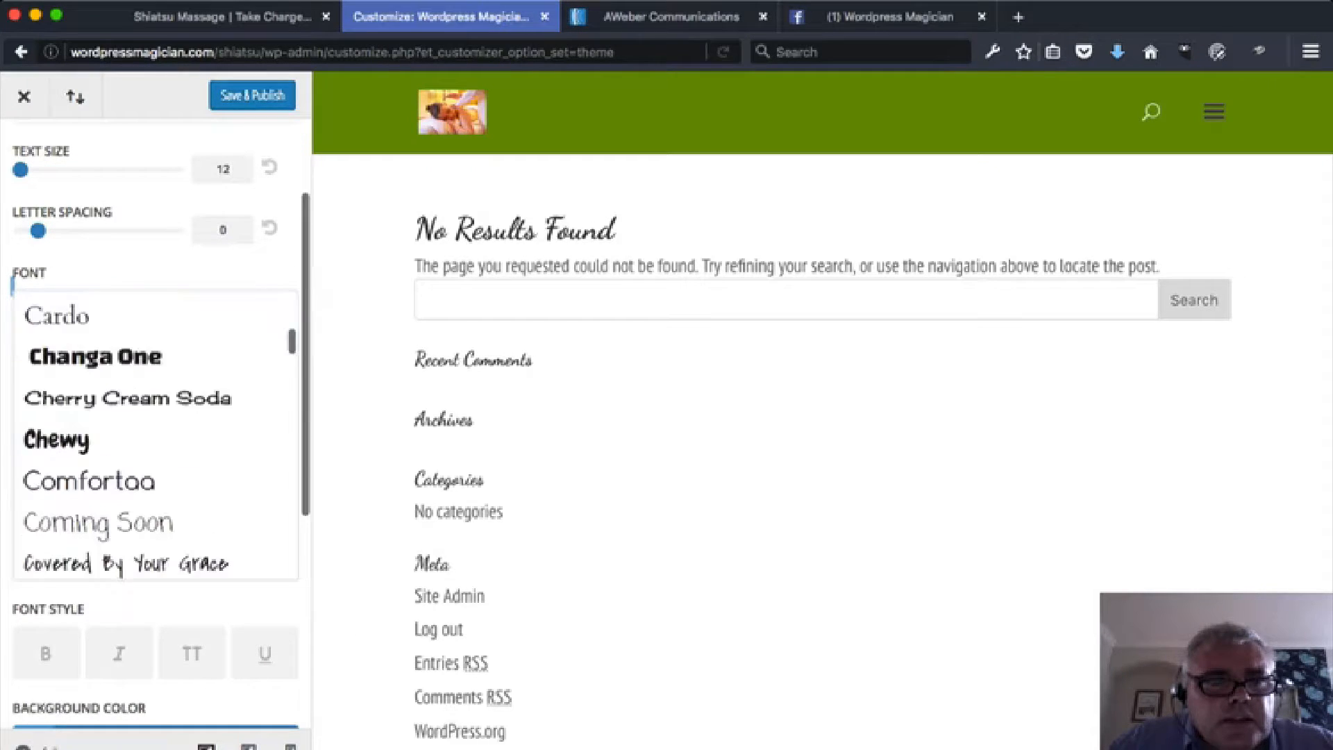
pyautogui.scroll(-15, 101, 438)
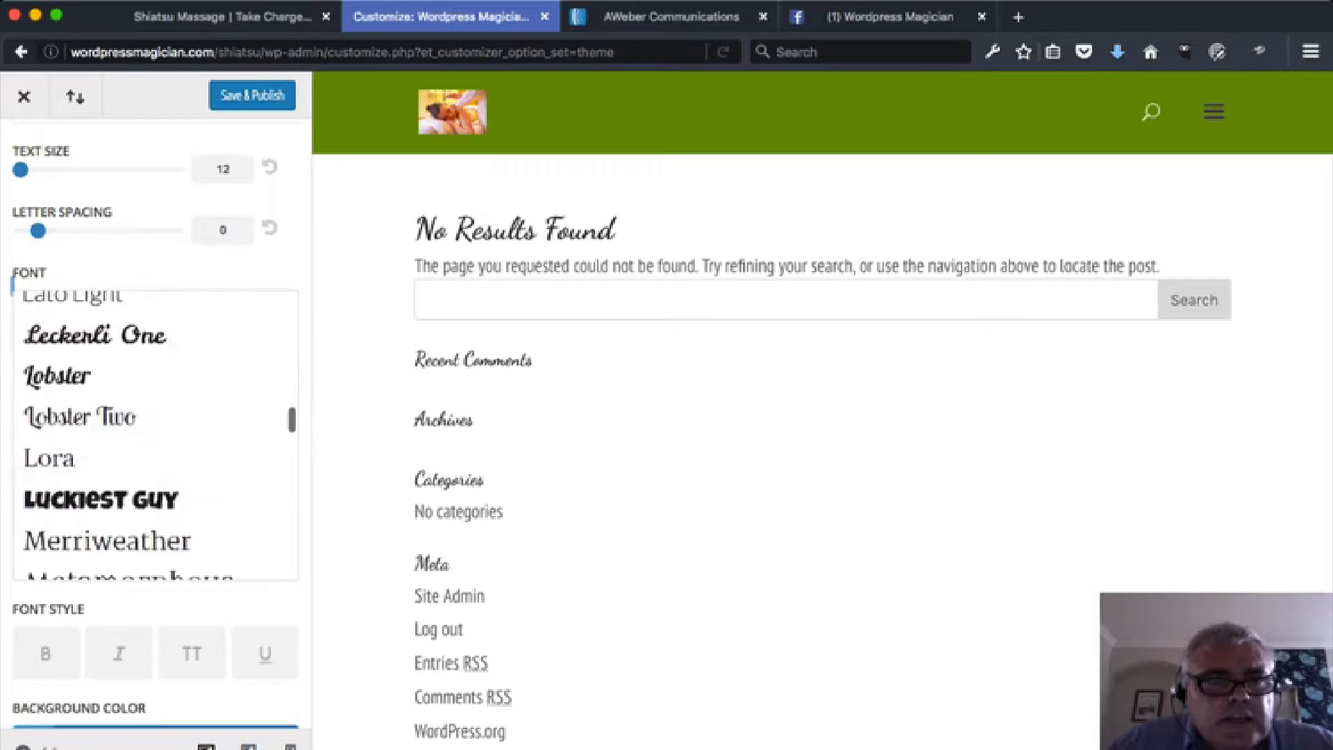
pyautogui.scroll(-5, 101, 430)
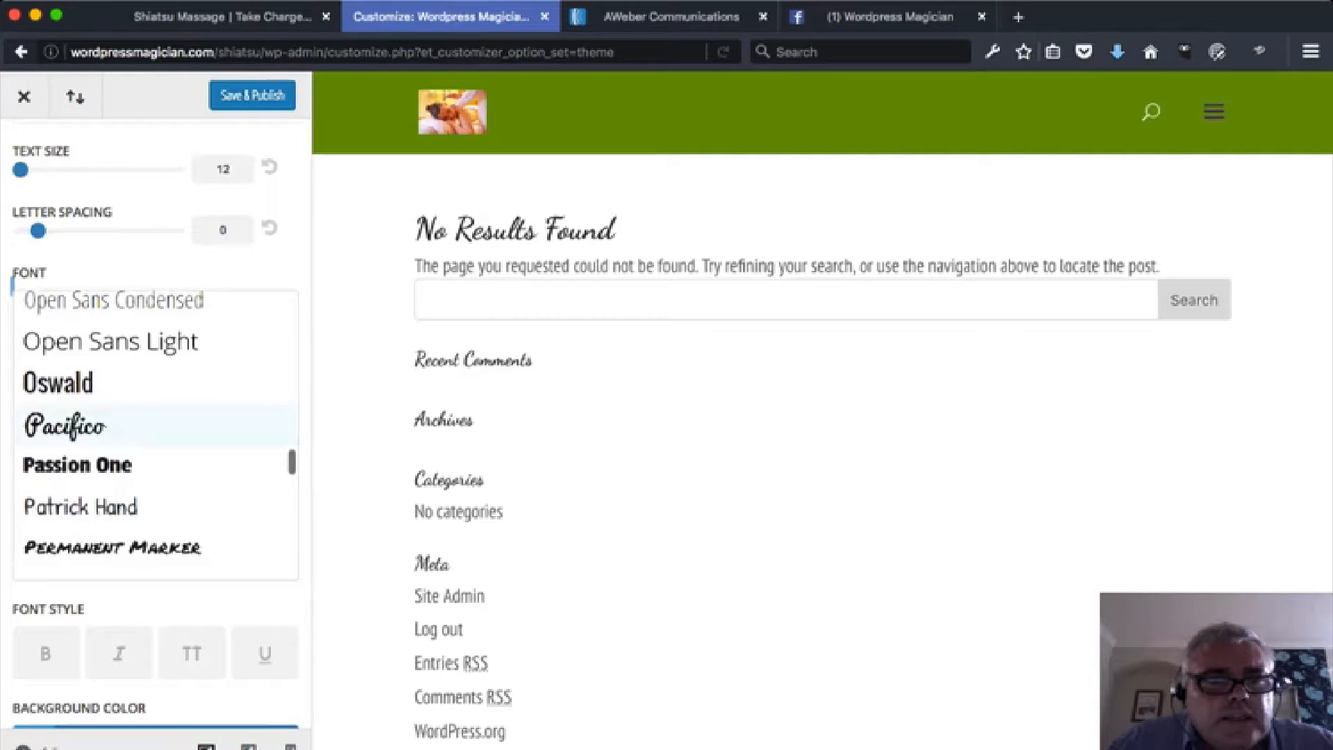
pyautogui.scroll(-3, 101, 425)
pyautogui.click(101, 509)
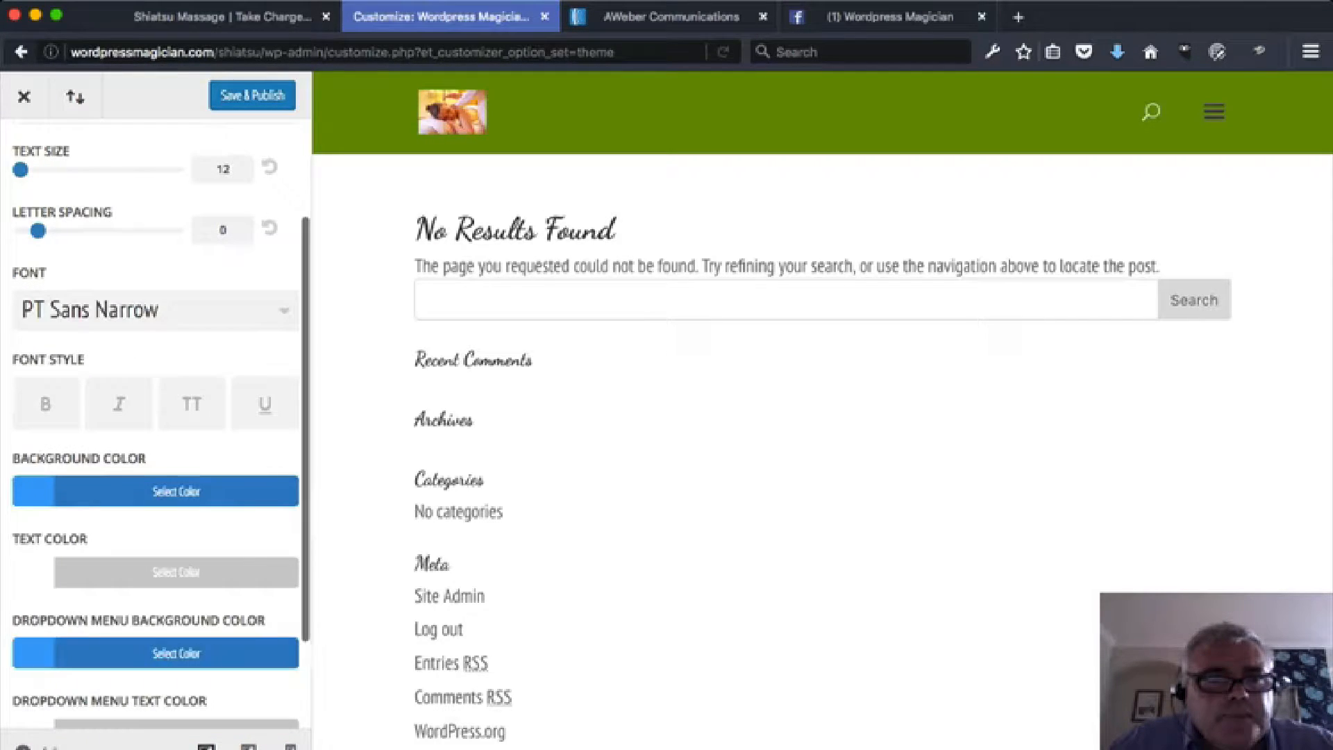
pyautogui.scroll(-3, 156, 416)
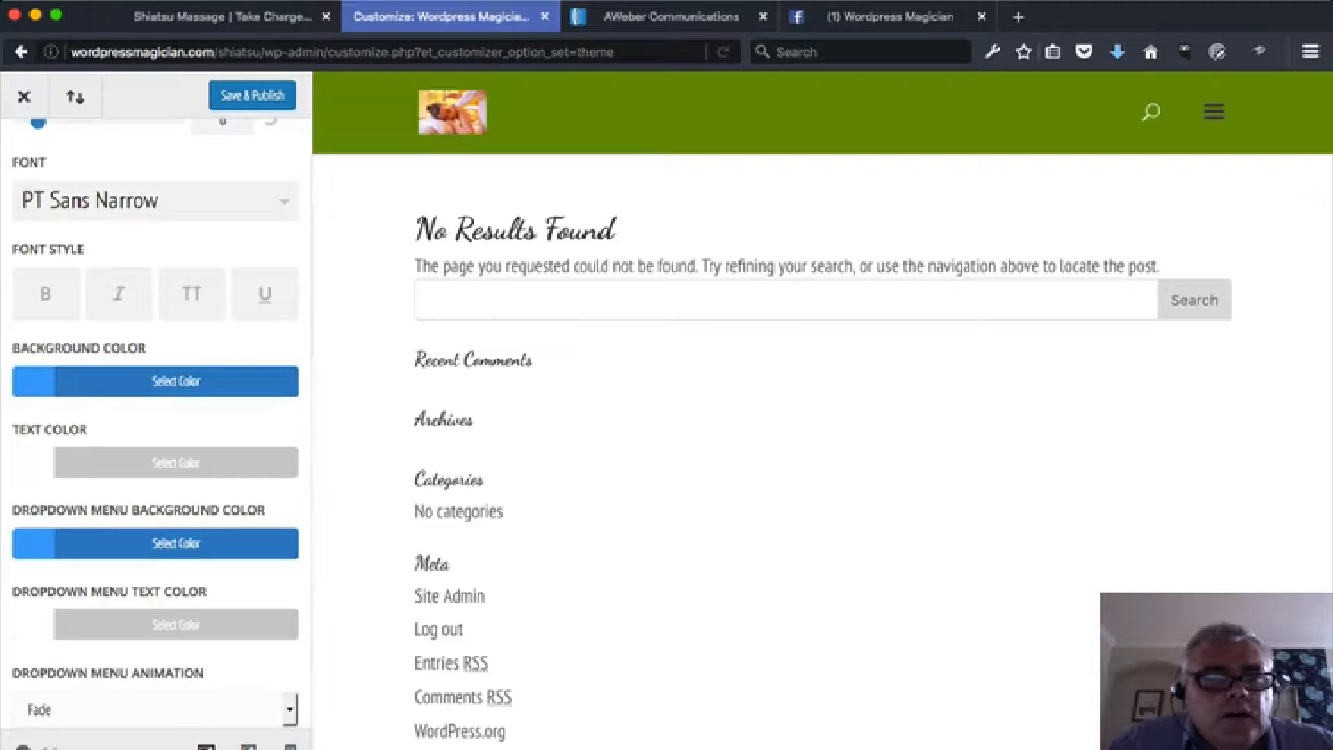
pyautogui.click(175, 382)
# Step: Set the secondary menu bar background to purple #4c268e, comparing with the live site's top bar
pyautogui.moveTo(76, 420); pyautogui.dragTo(21, 421)
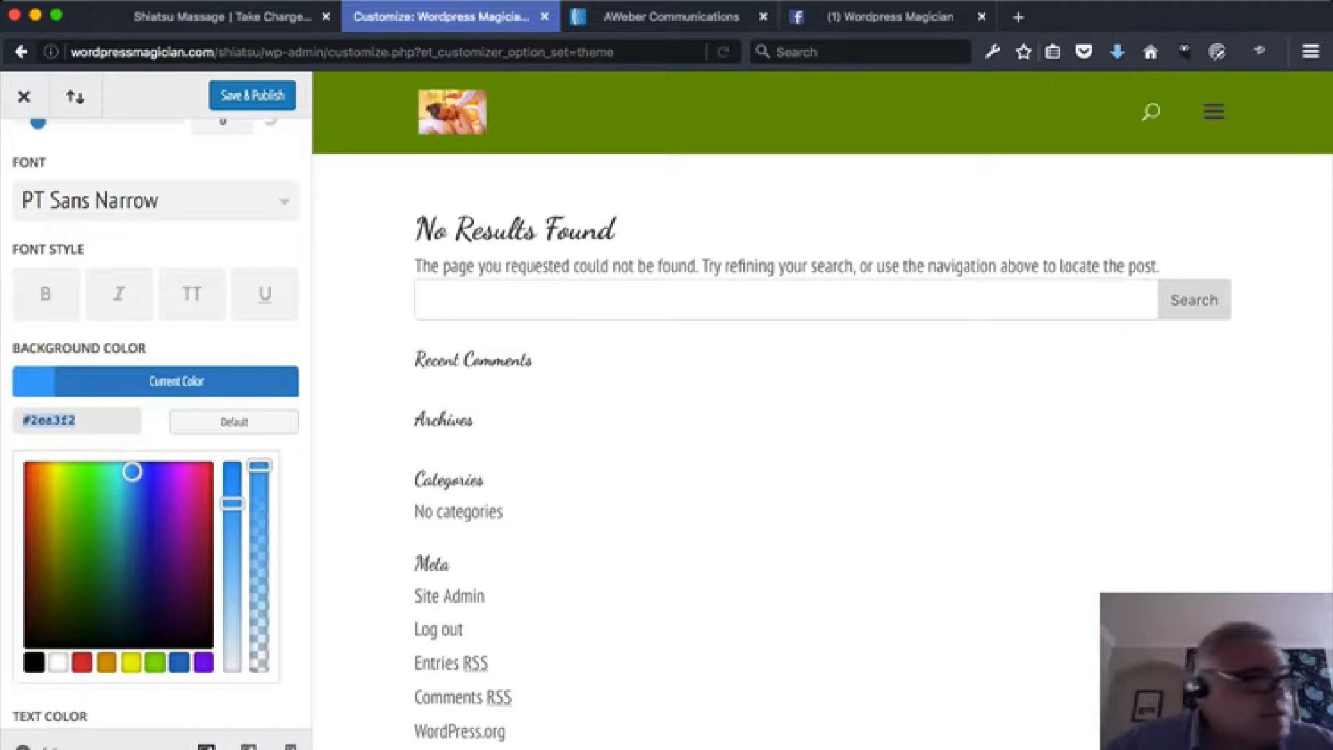
pyautogui.write('4d')
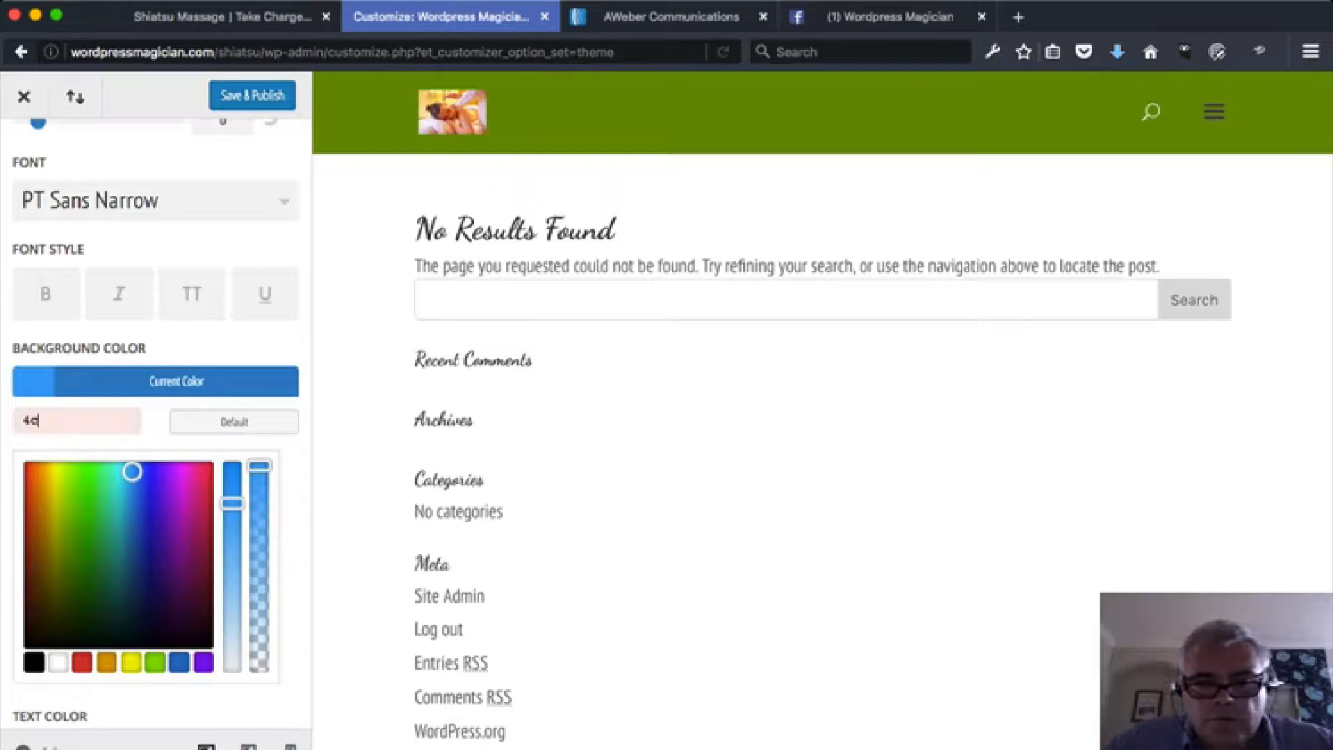
pyautogui.write('2680')
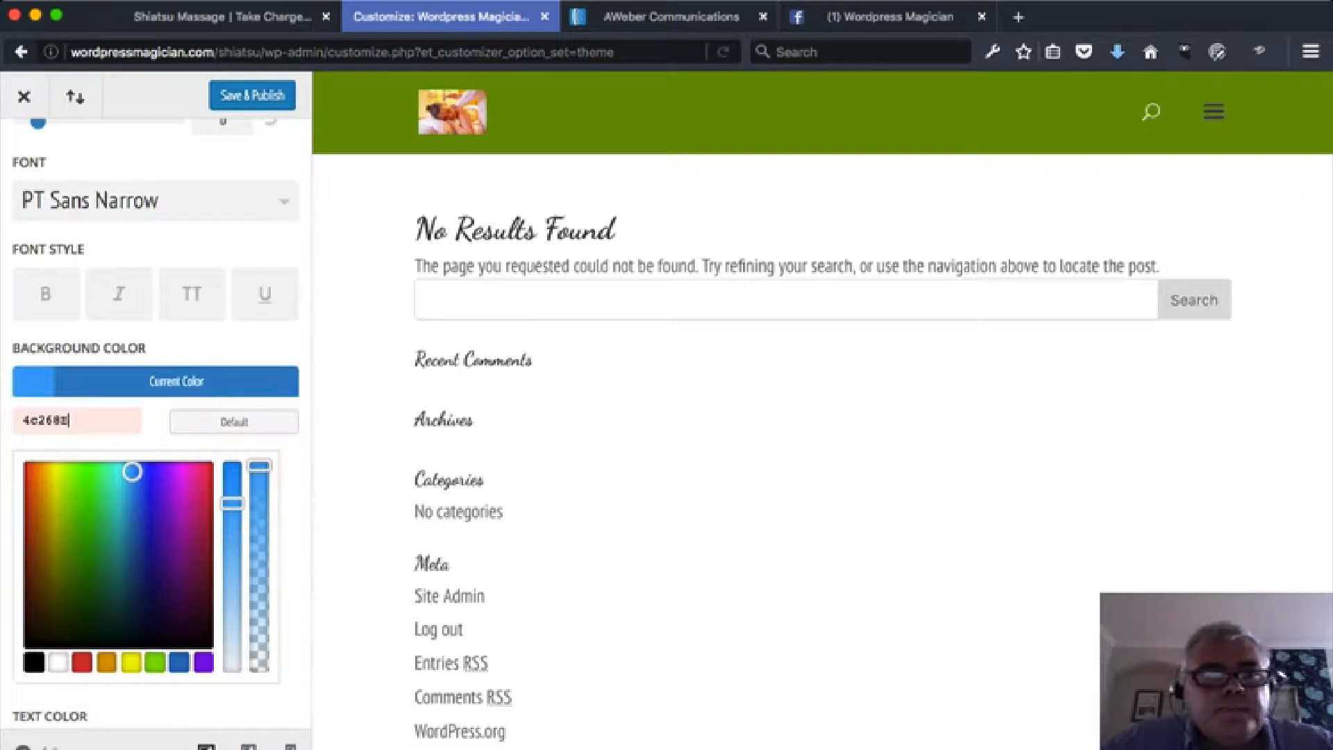
pyautogui.scroll(-2, 156, 423)
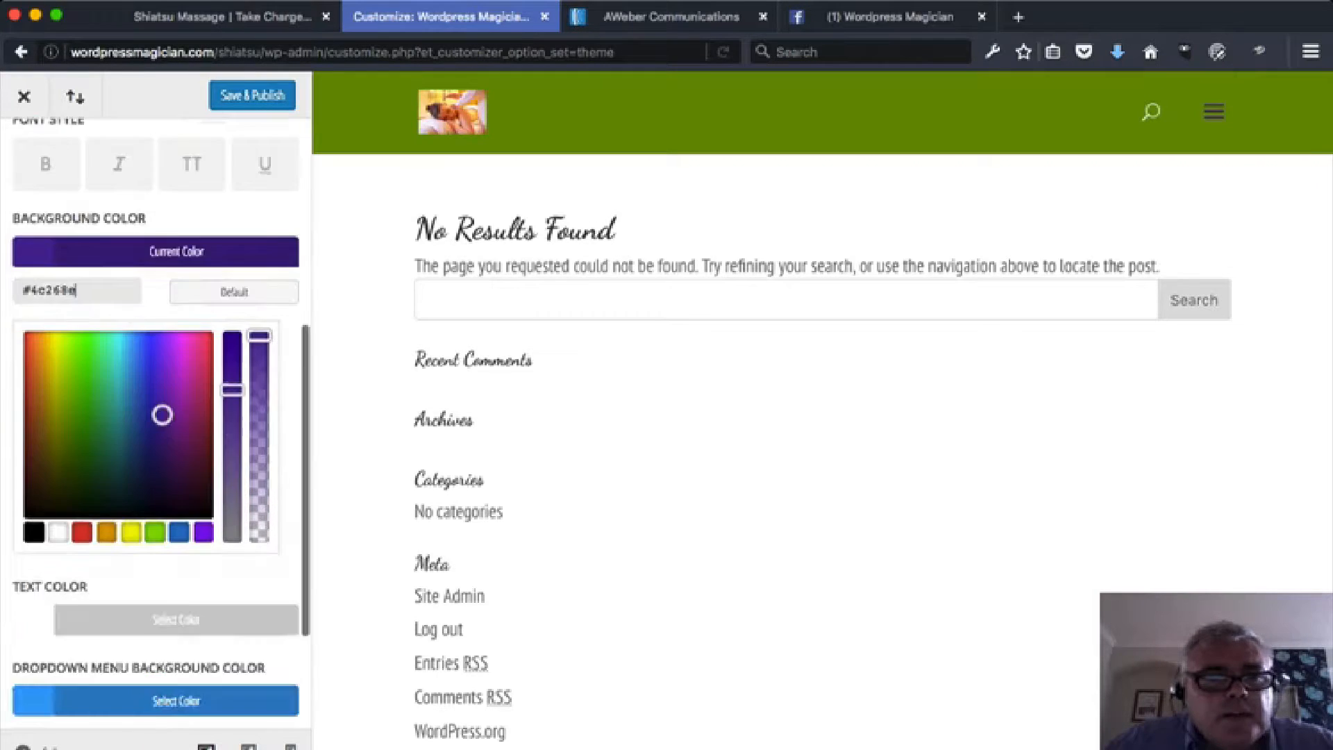
pyautogui.scroll(-2, 155, 423)
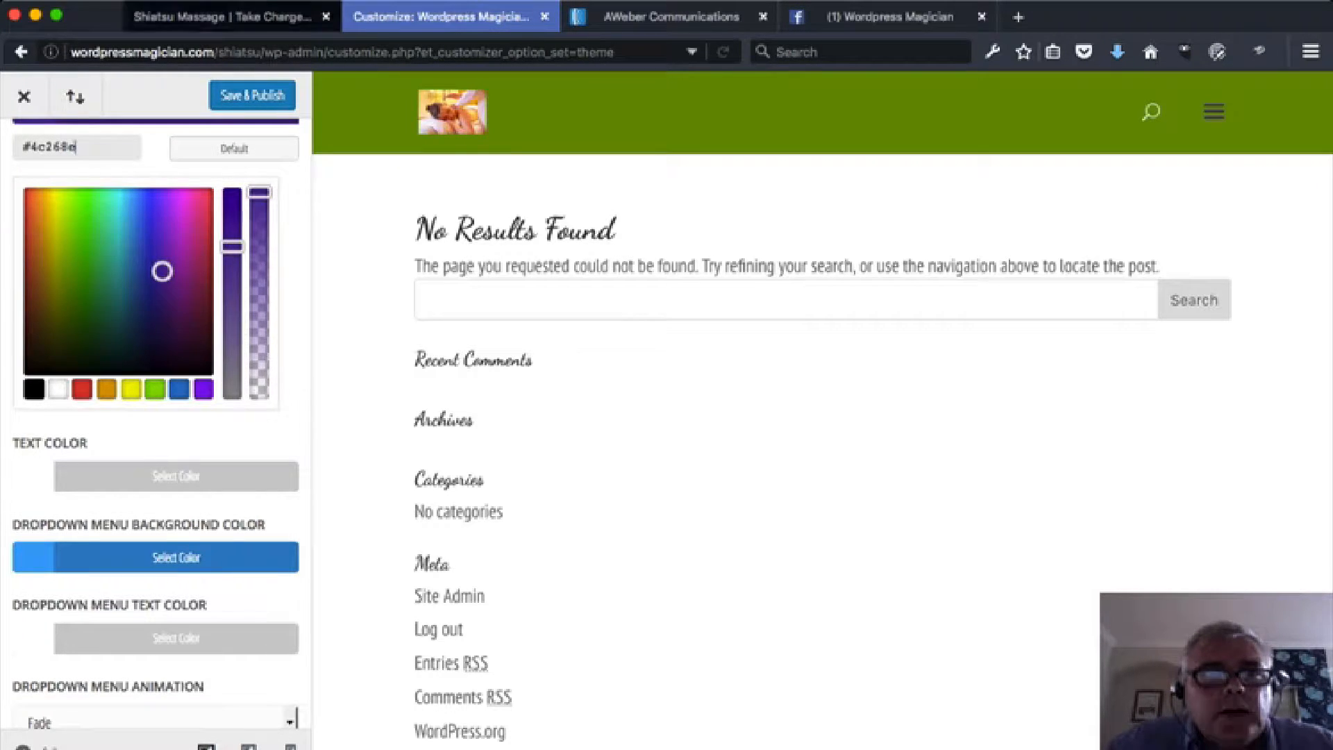
pyautogui.click(222, 16)
pyautogui.click(441, 17)
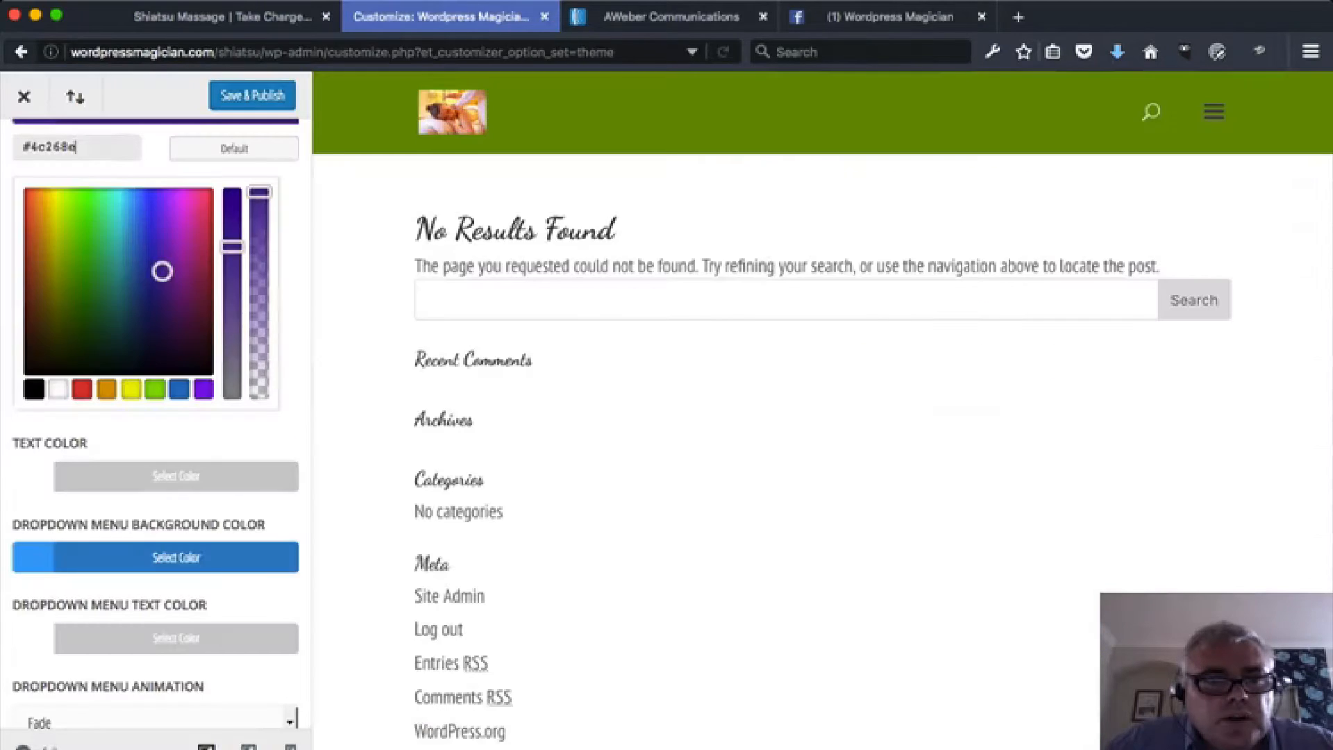
pyautogui.scroll(-1, 155, 423)
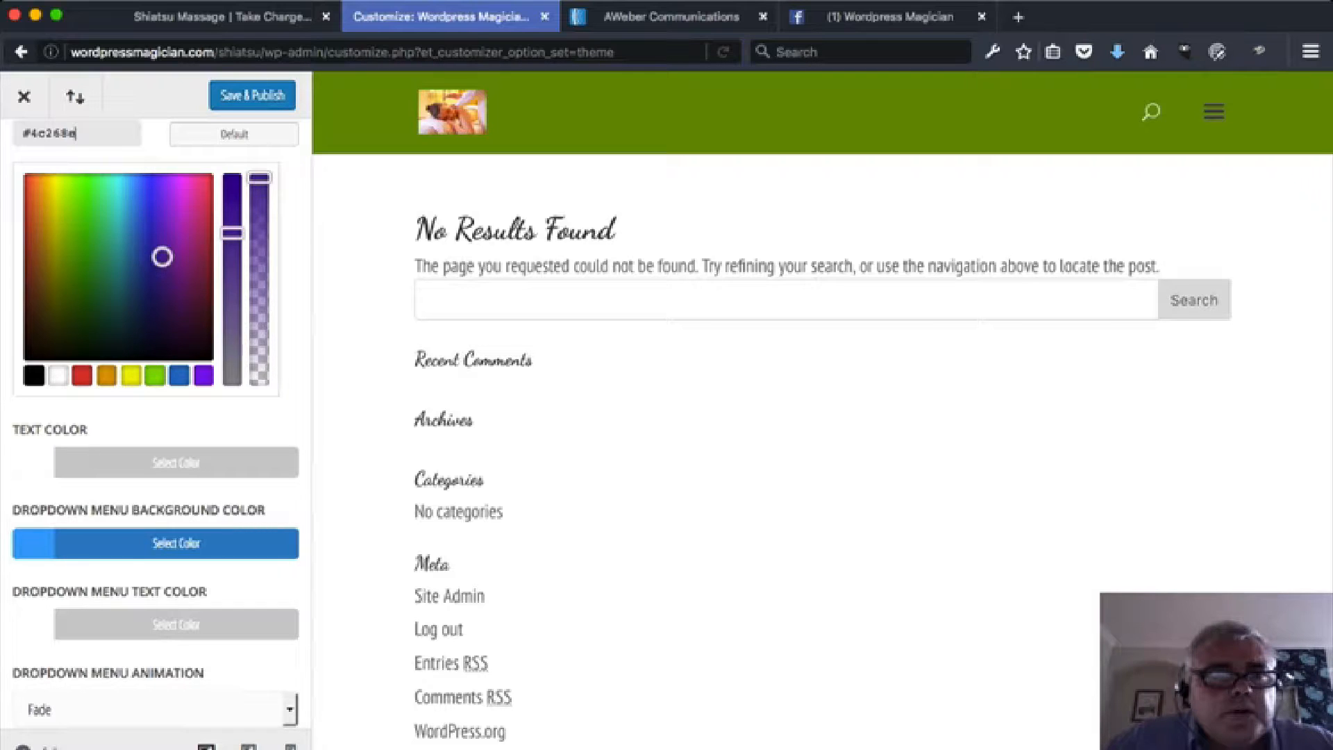
pyautogui.scroll(3, 156, 417)
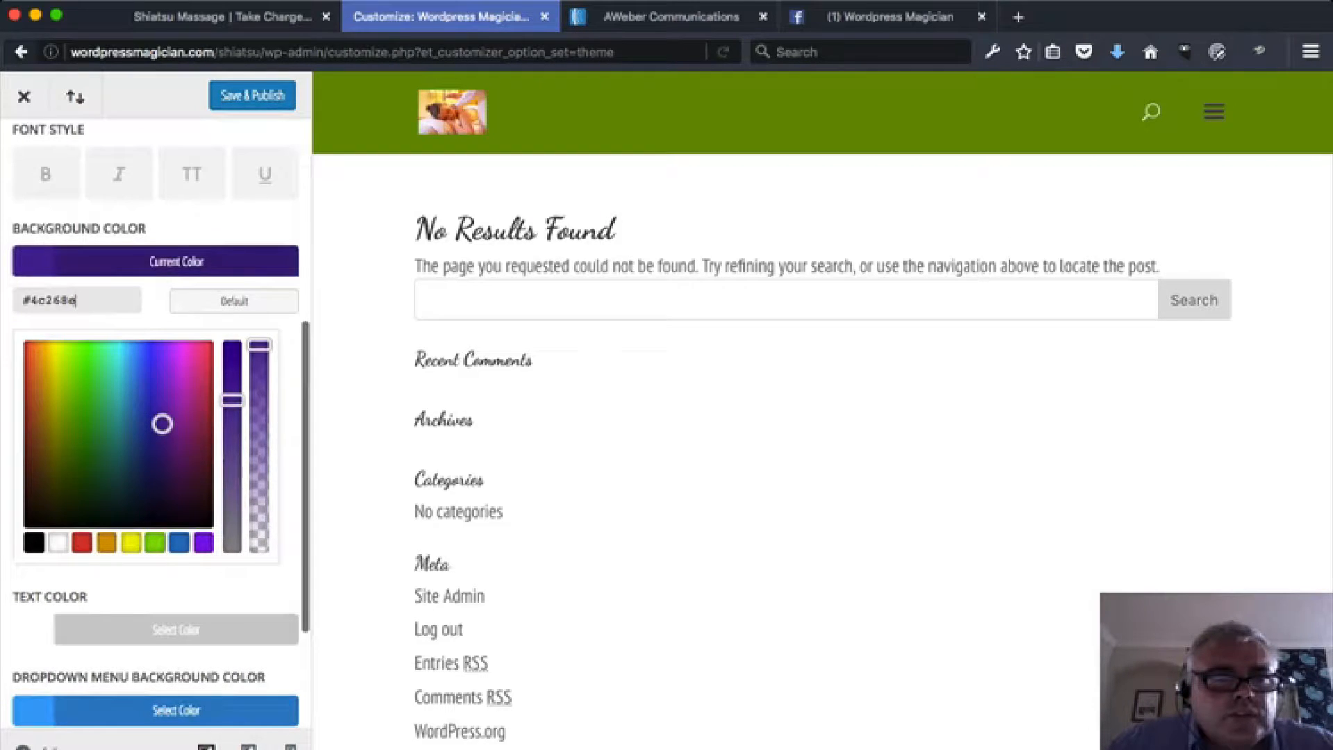
# Step: Paste the purple #4c268e into Dropdown Menu Background Color and return to Header & Navigation
pyautogui.press('super+a')
pyautogui.press('super+c')
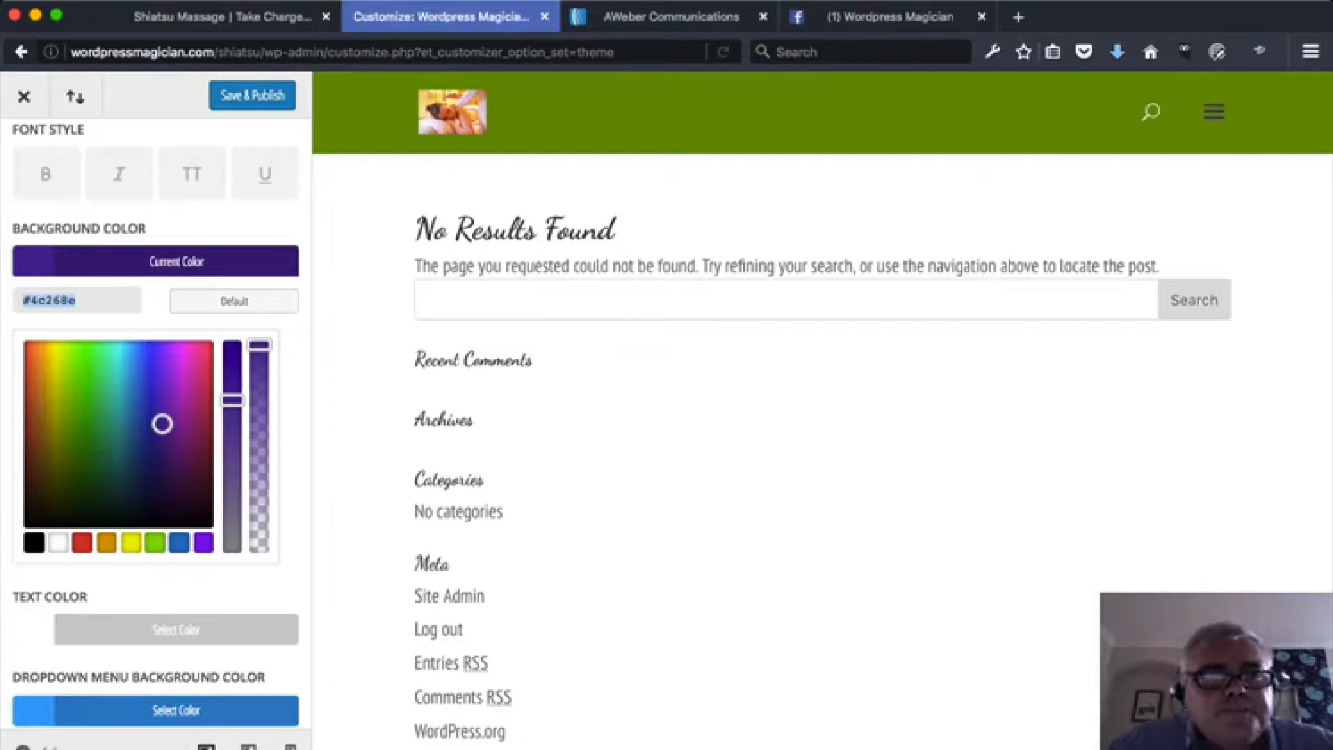
pyautogui.scroll(-3, 157, 417)
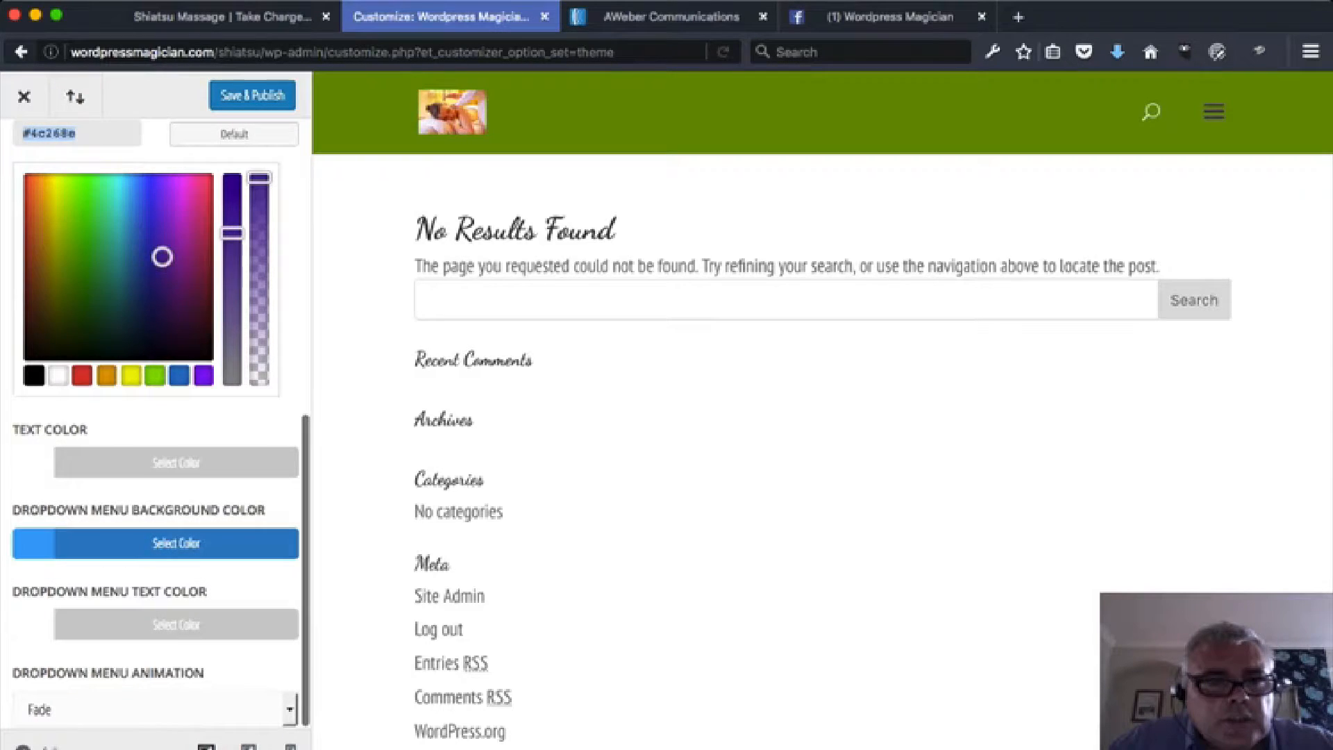
pyautogui.click(176, 543)
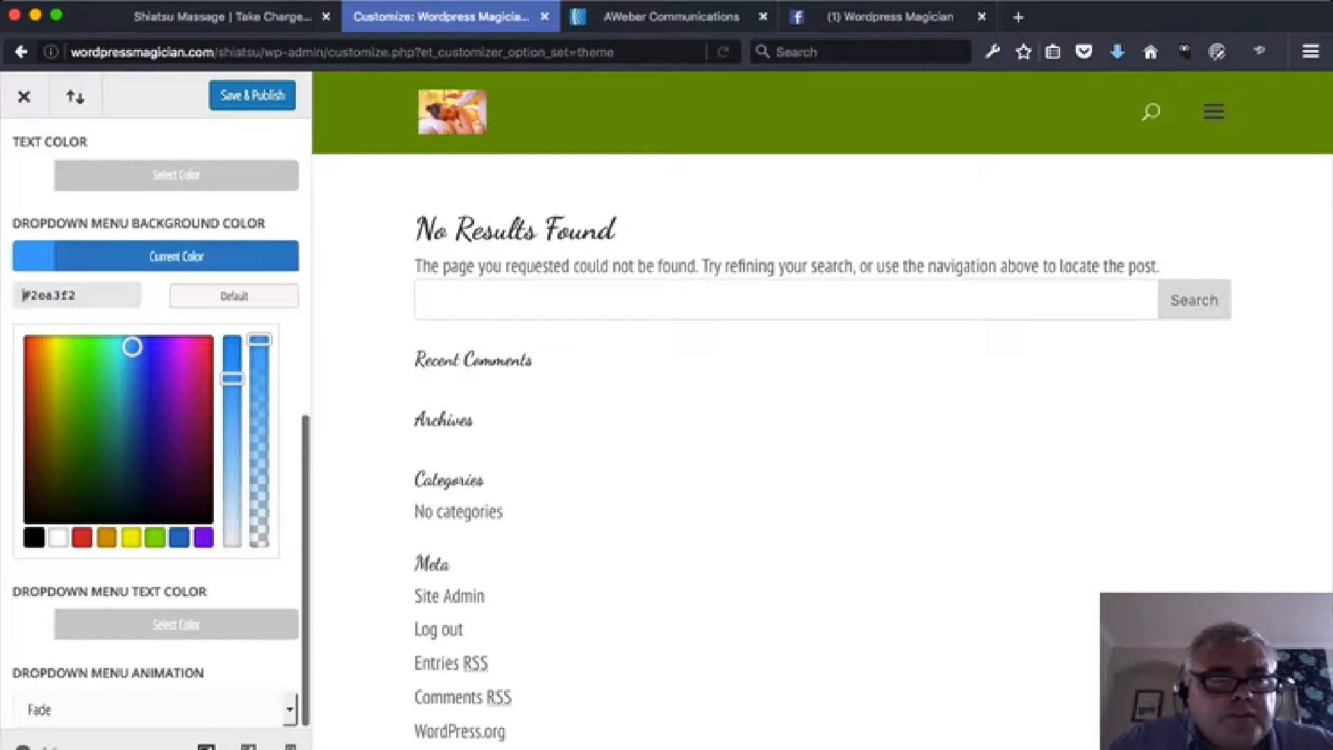
pyautogui.press('super+v')
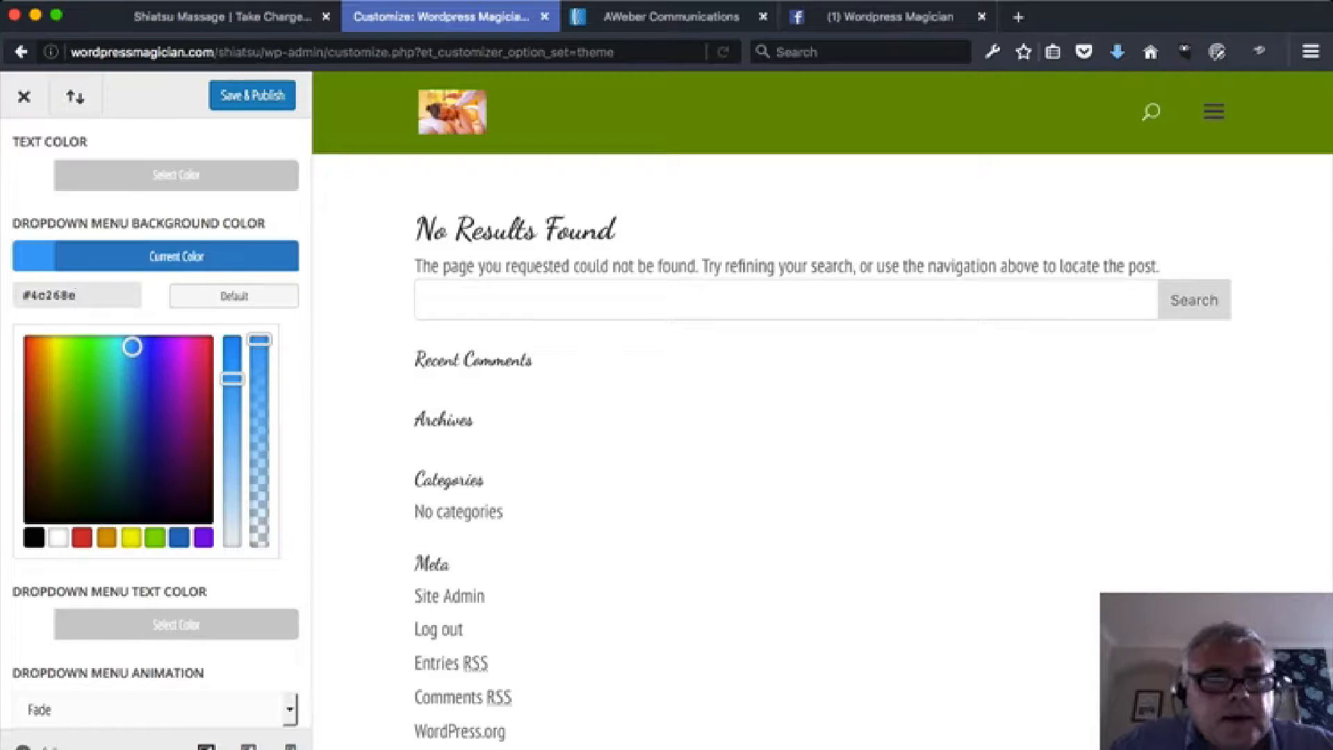
pyautogui.scroll(10, 157, 416)
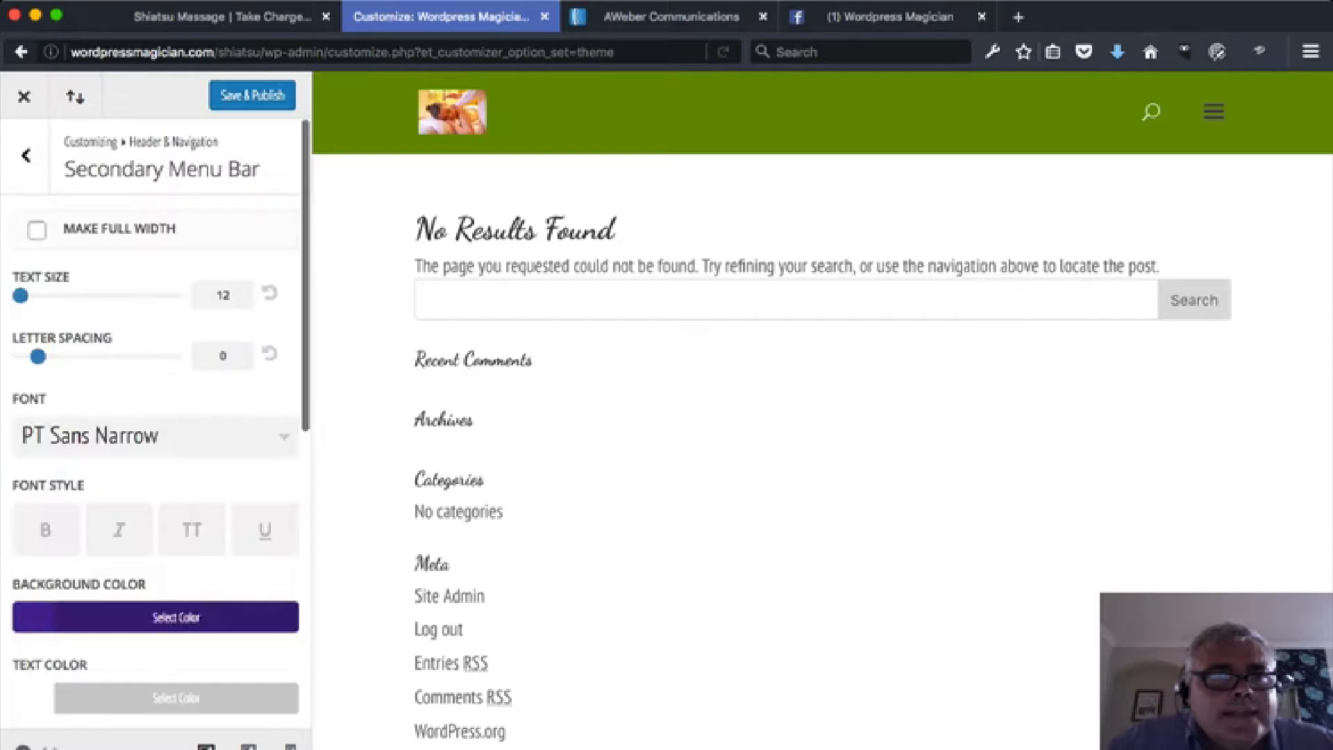
pyautogui.click(25, 154)
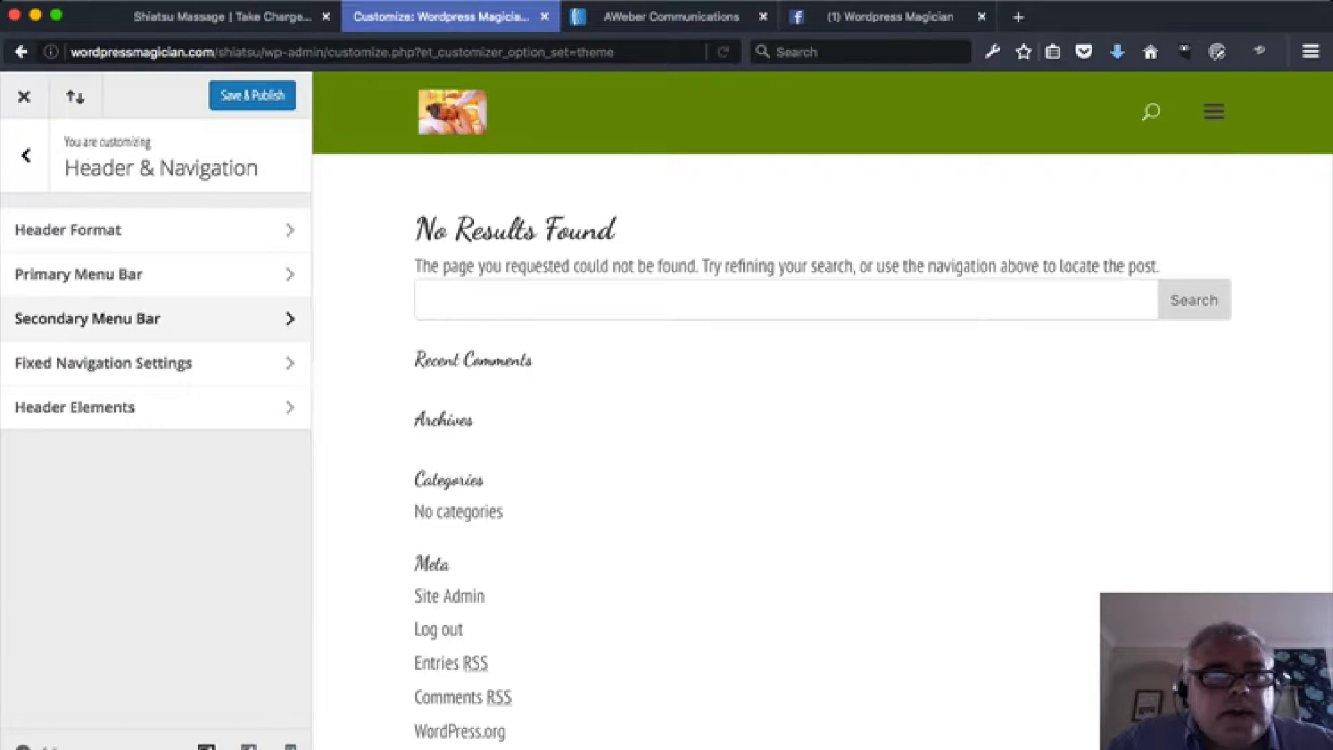
# Step: Set the fixed navigation primary background to green #686e26 and secondary background to purple #4c268e
pyautogui.click(104, 362)
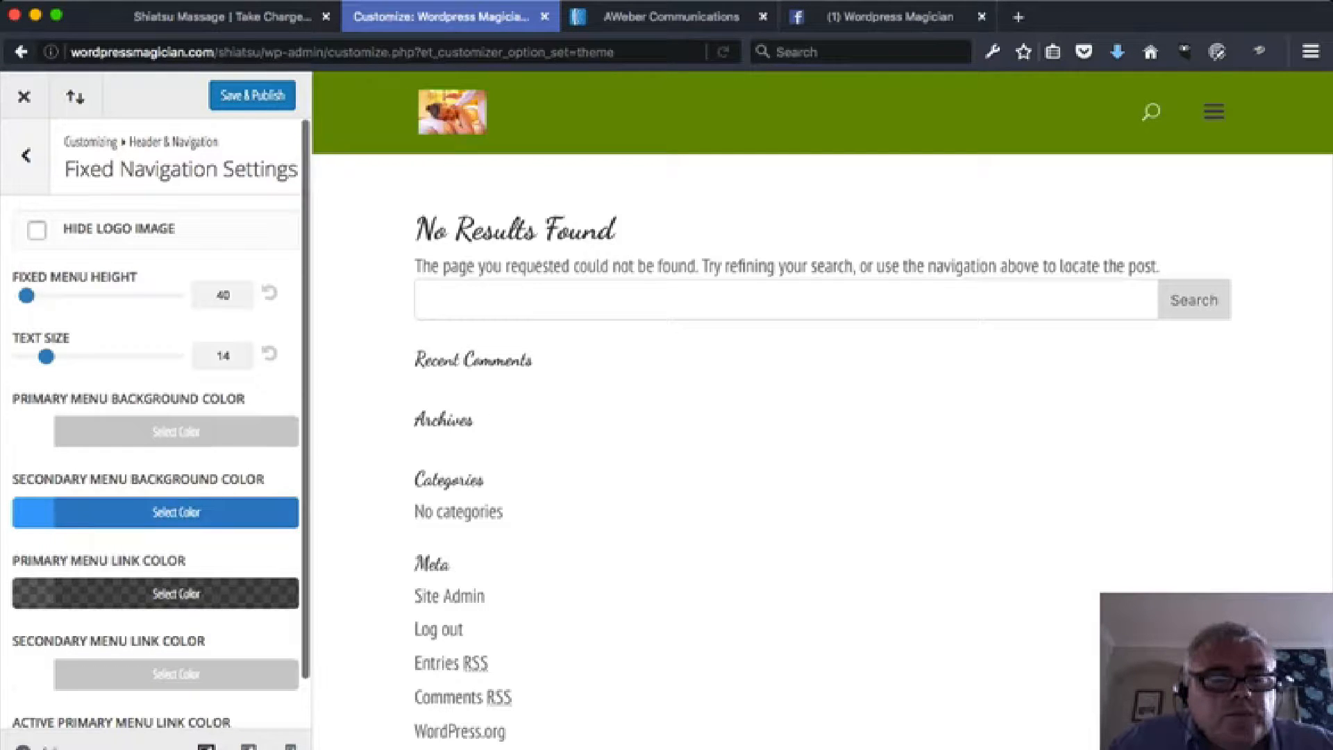
pyautogui.click(176, 432)
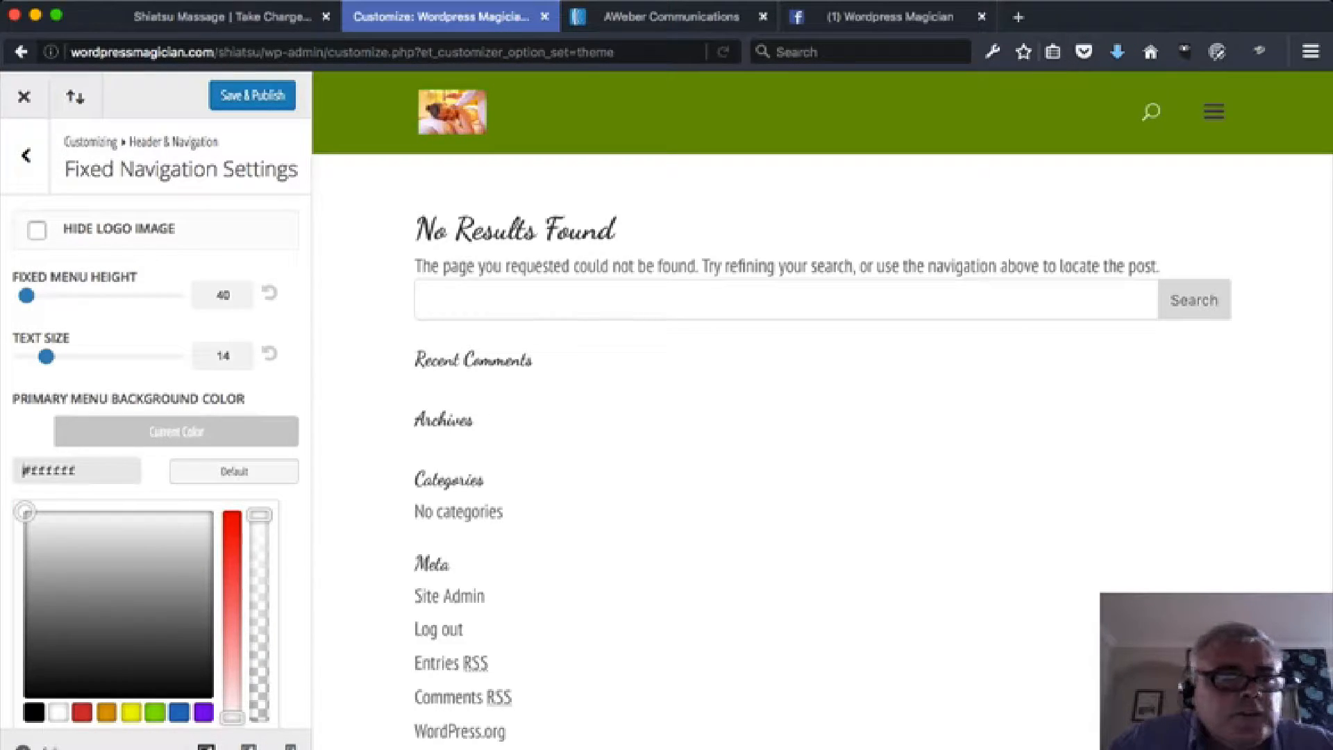
pyautogui.moveTo(24, 470); pyautogui.dragTo(75, 470)
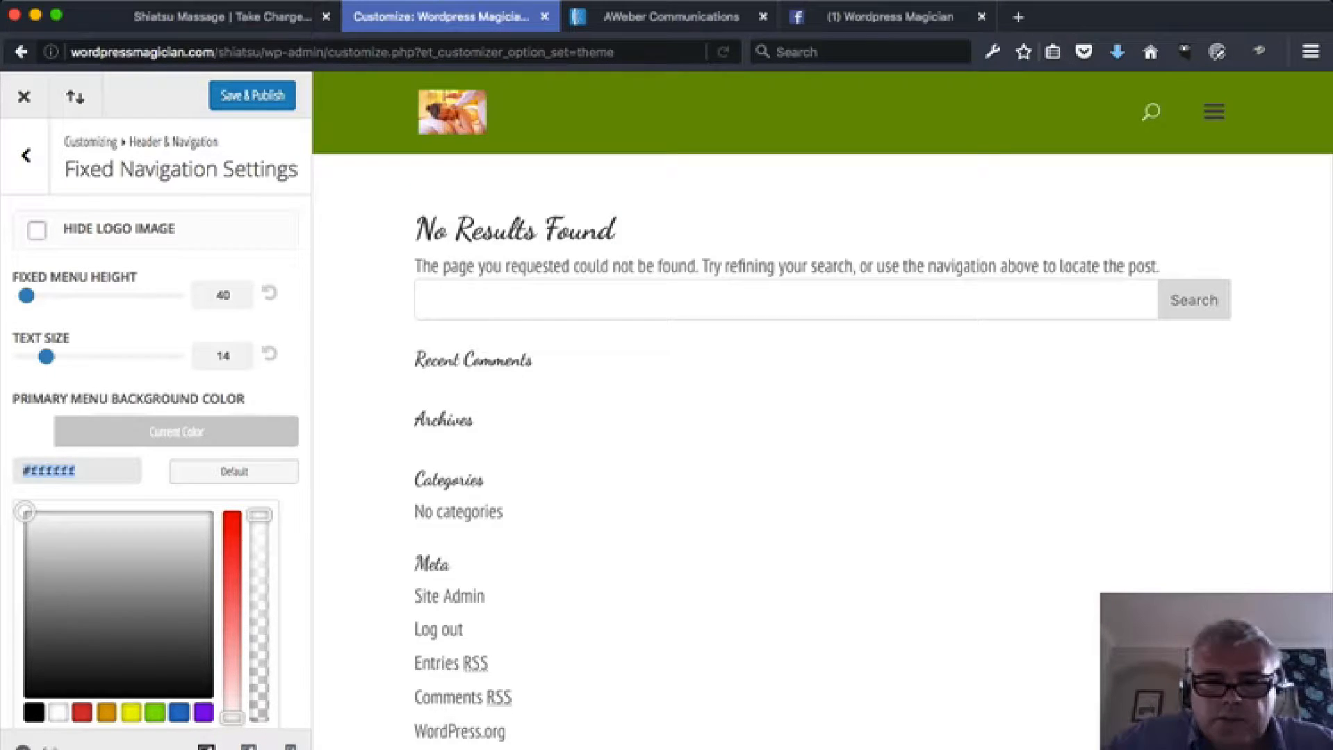
pyautogui.write('686')
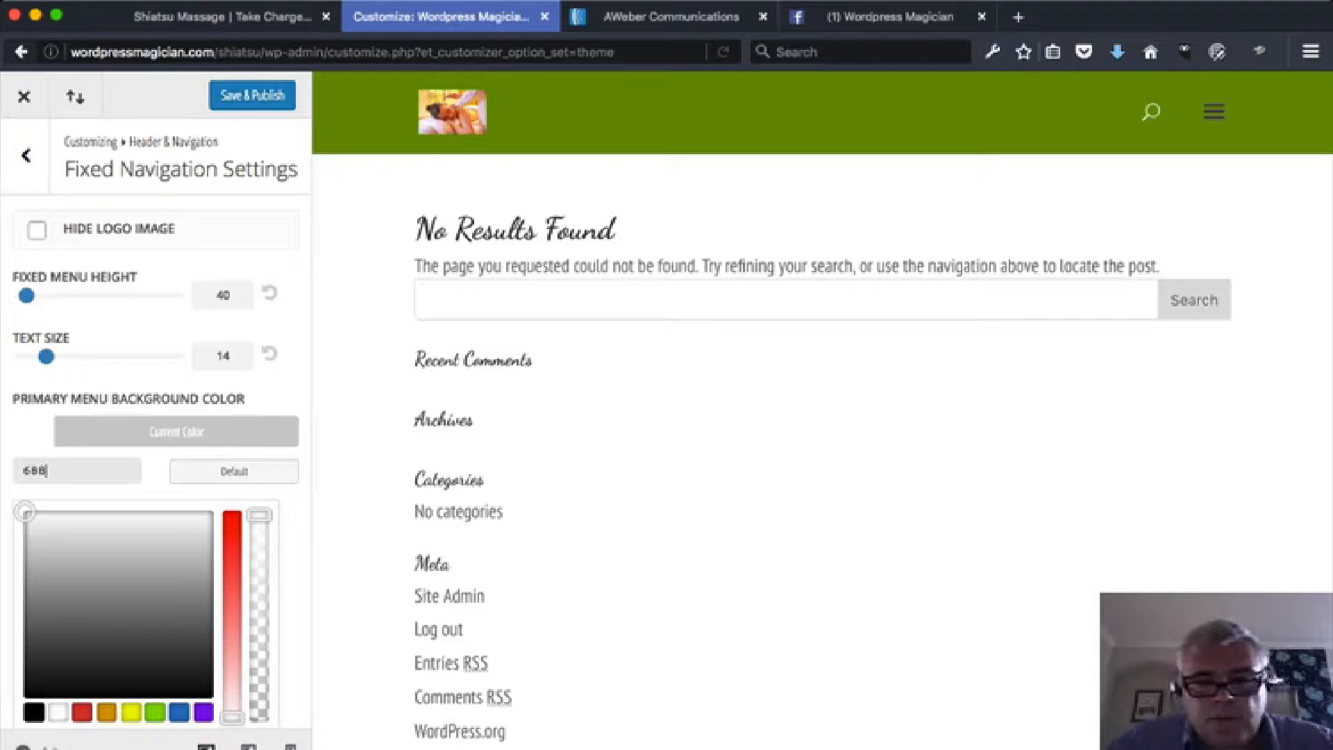
pyautogui.write('e26')
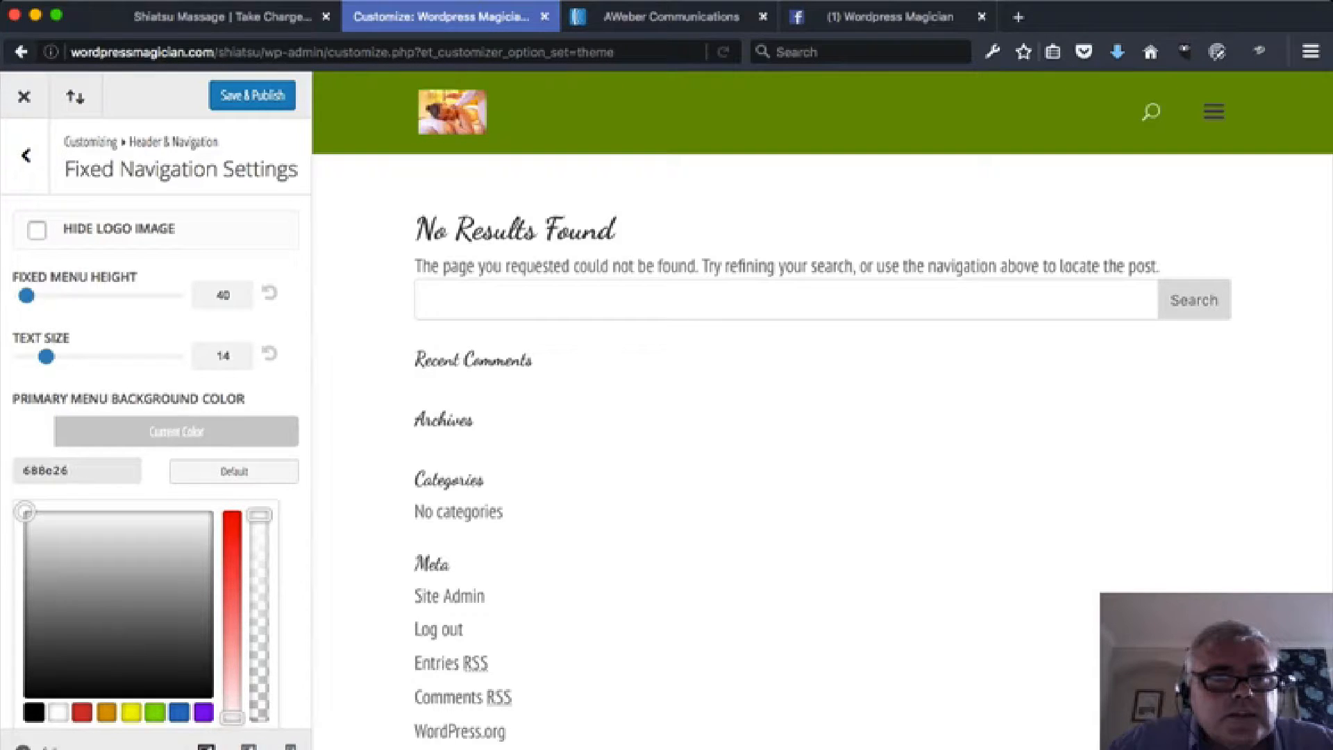
pyautogui.scroll(-5, 156, 416)
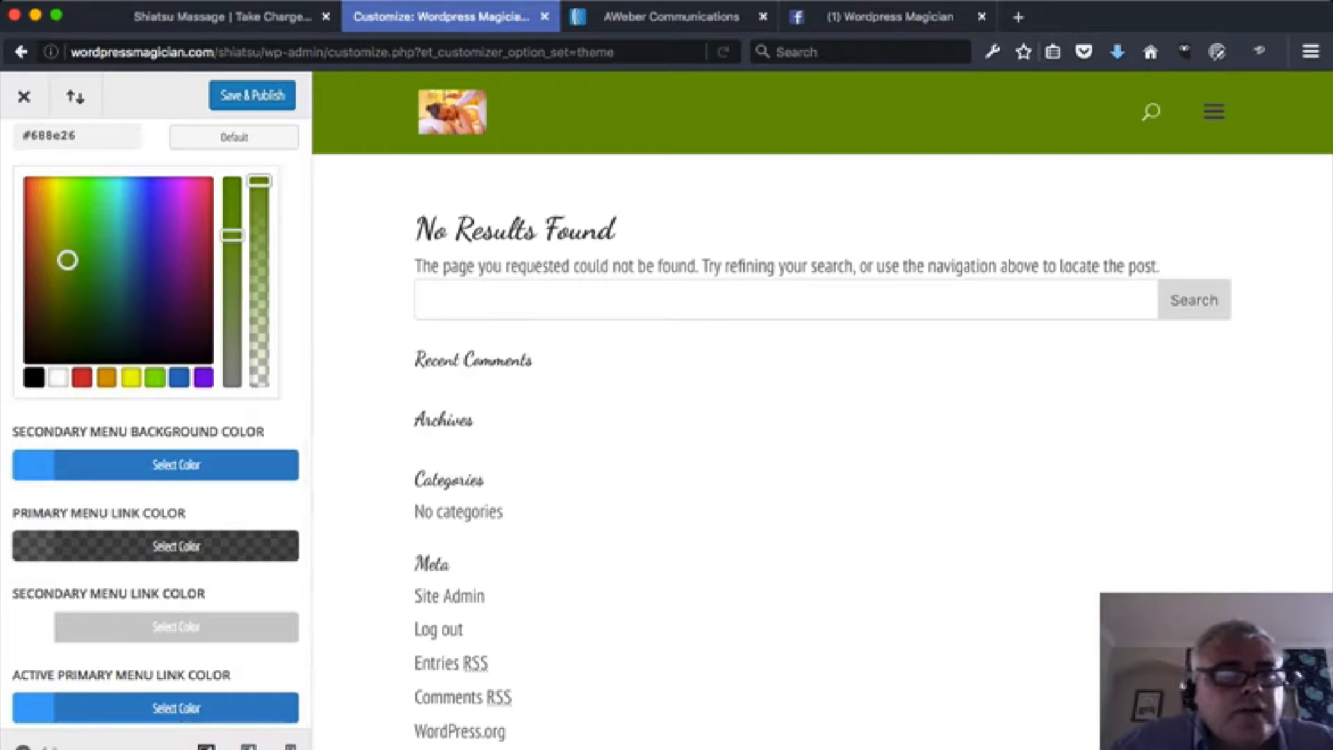
pyautogui.click(176, 465)
pyautogui.press('super+a')
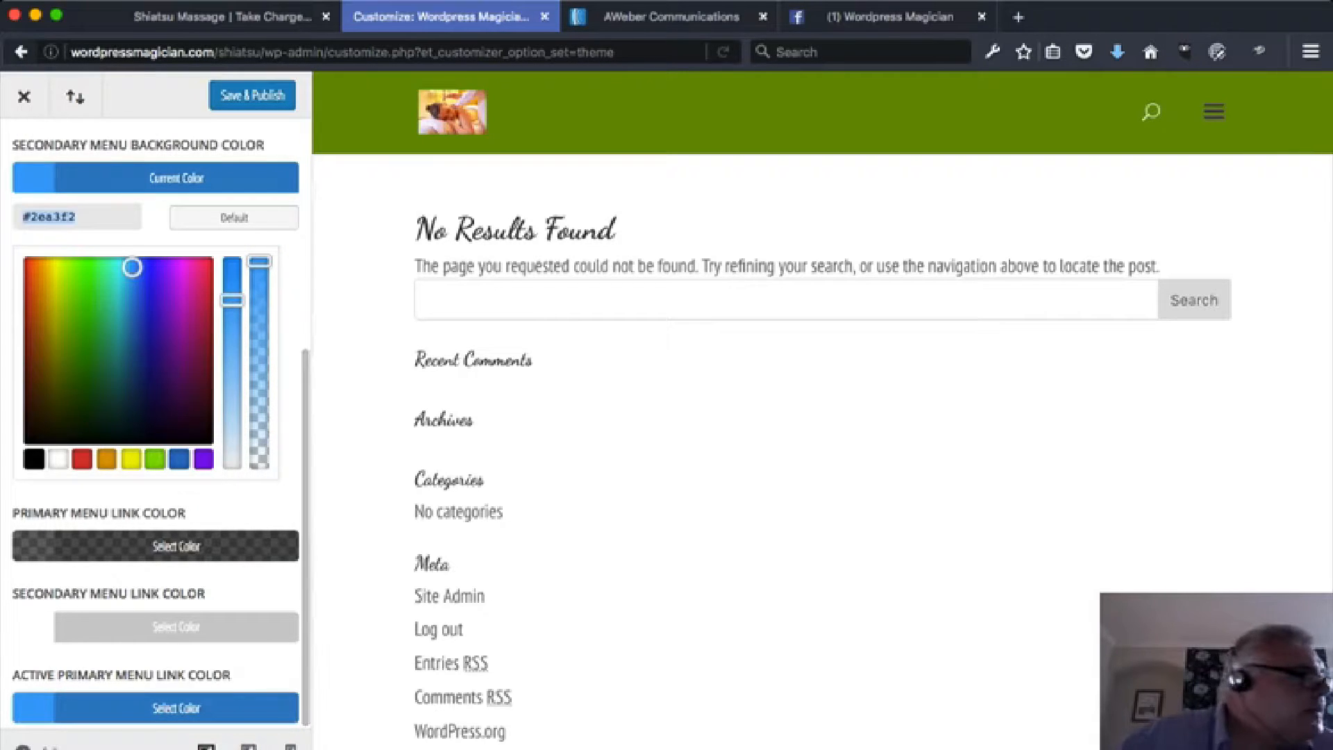
pyautogui.write('4d')
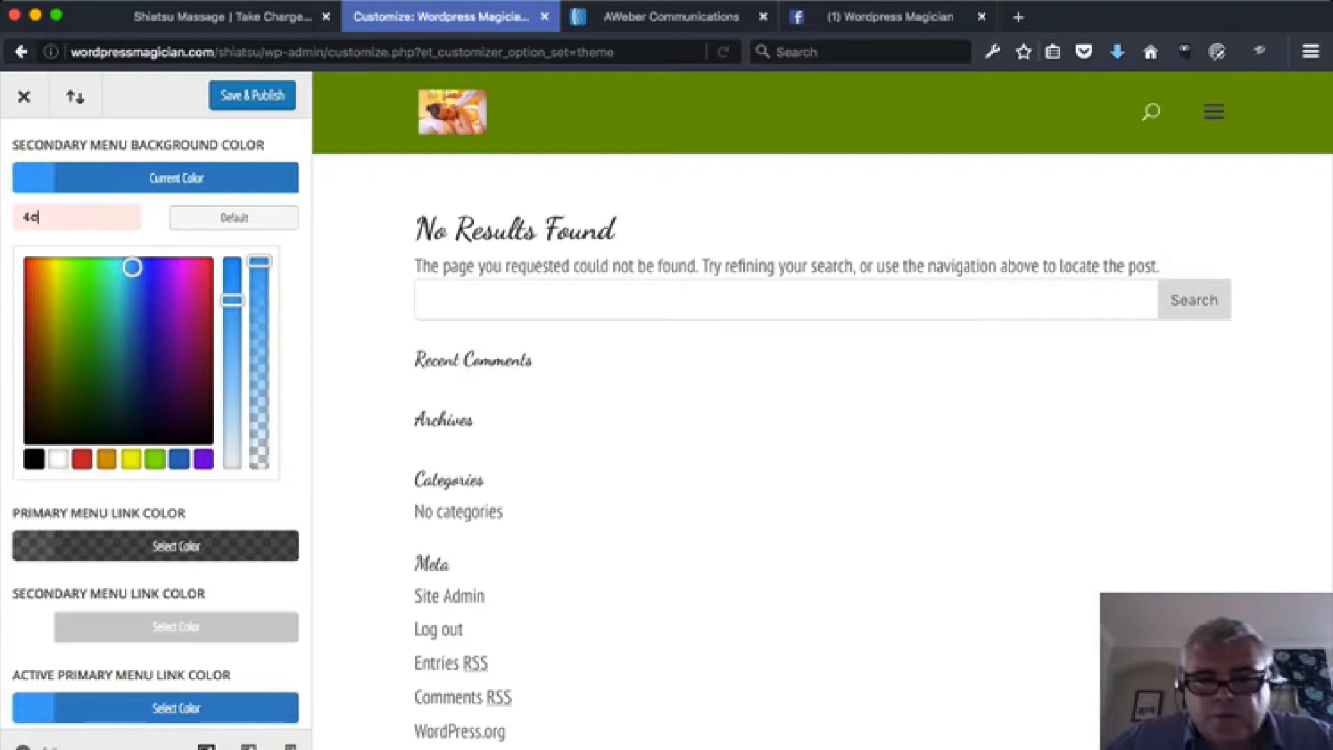
pyautogui.write('268')
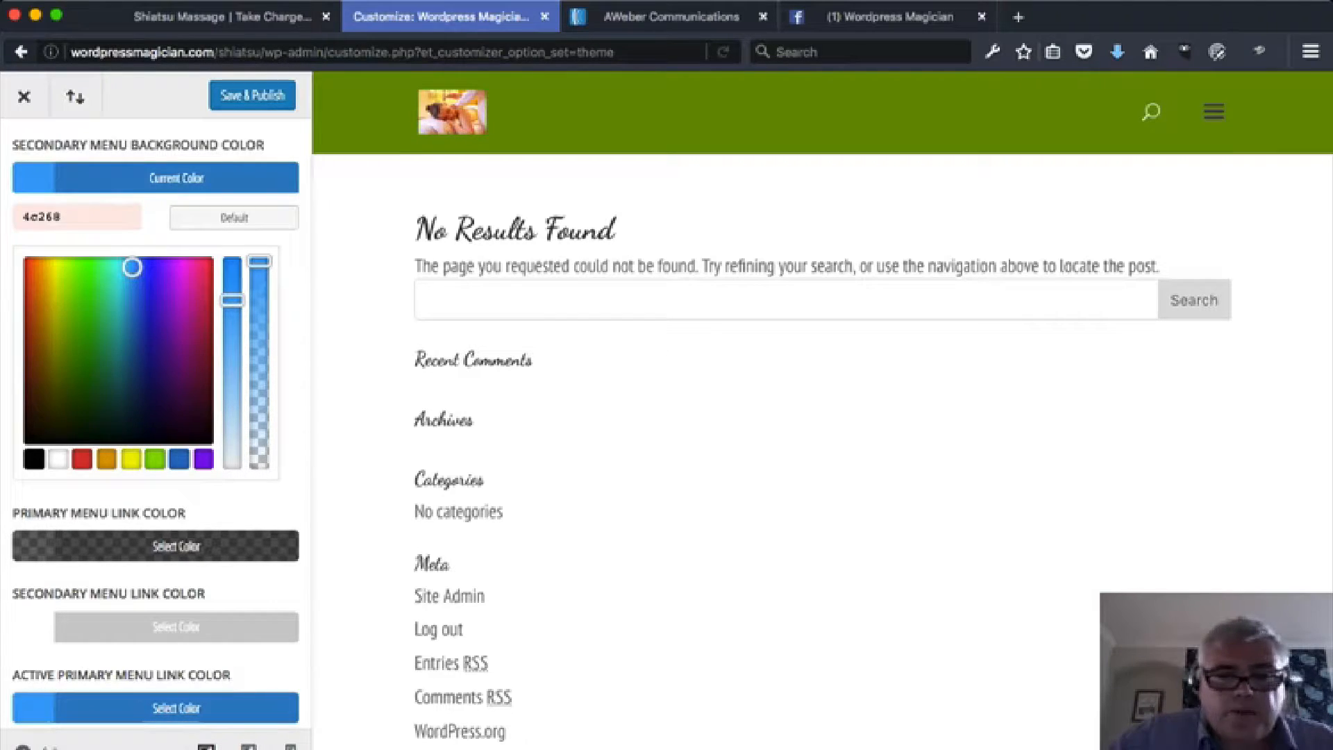
pyautogui.write('e')
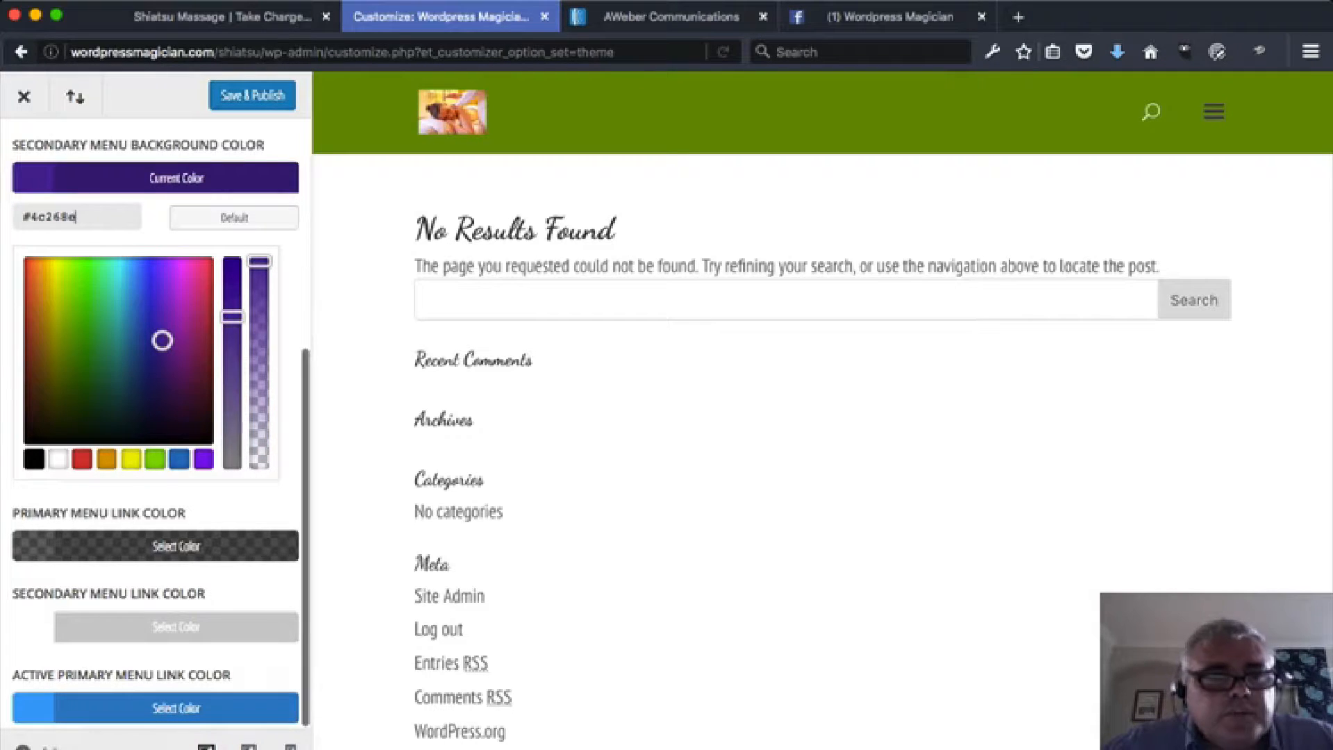
# Step: Make the fixed primary menu link and active primary menu link colours white #ffffff
pyautogui.click(167, 546)
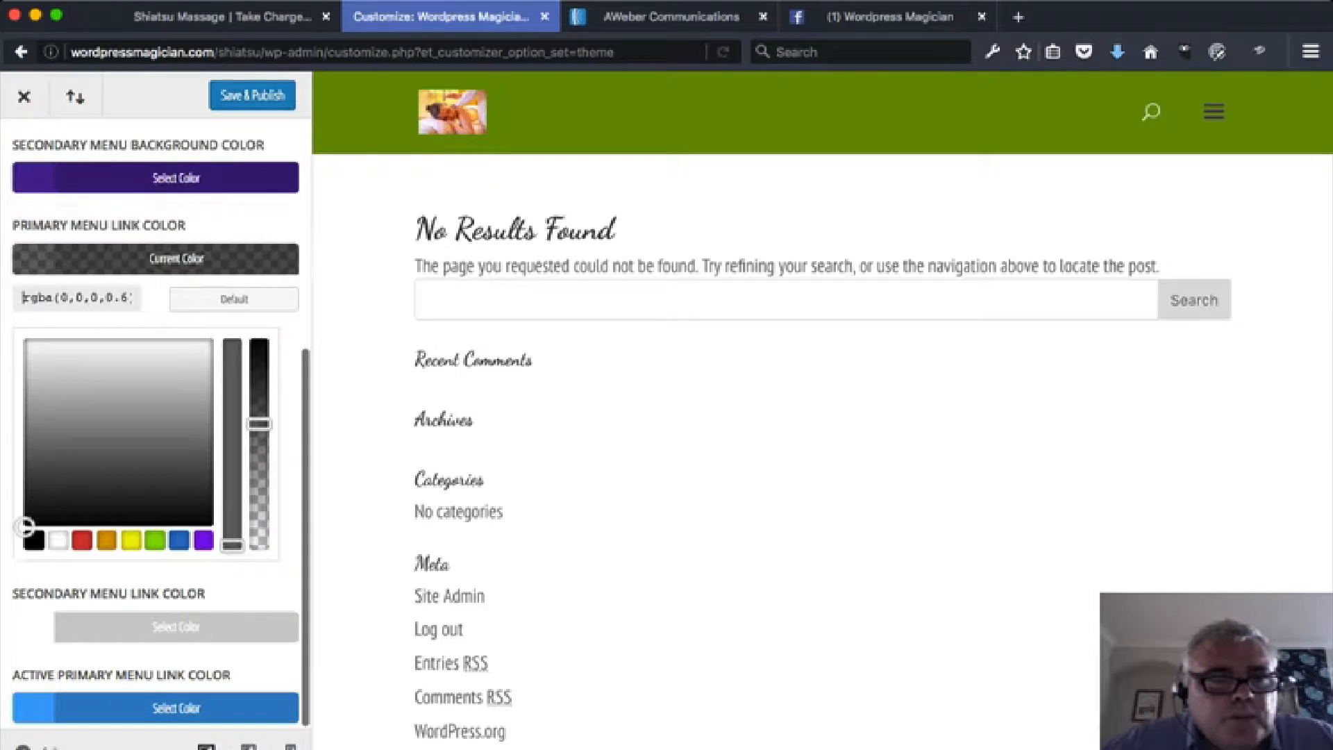
pyautogui.press('super+a')
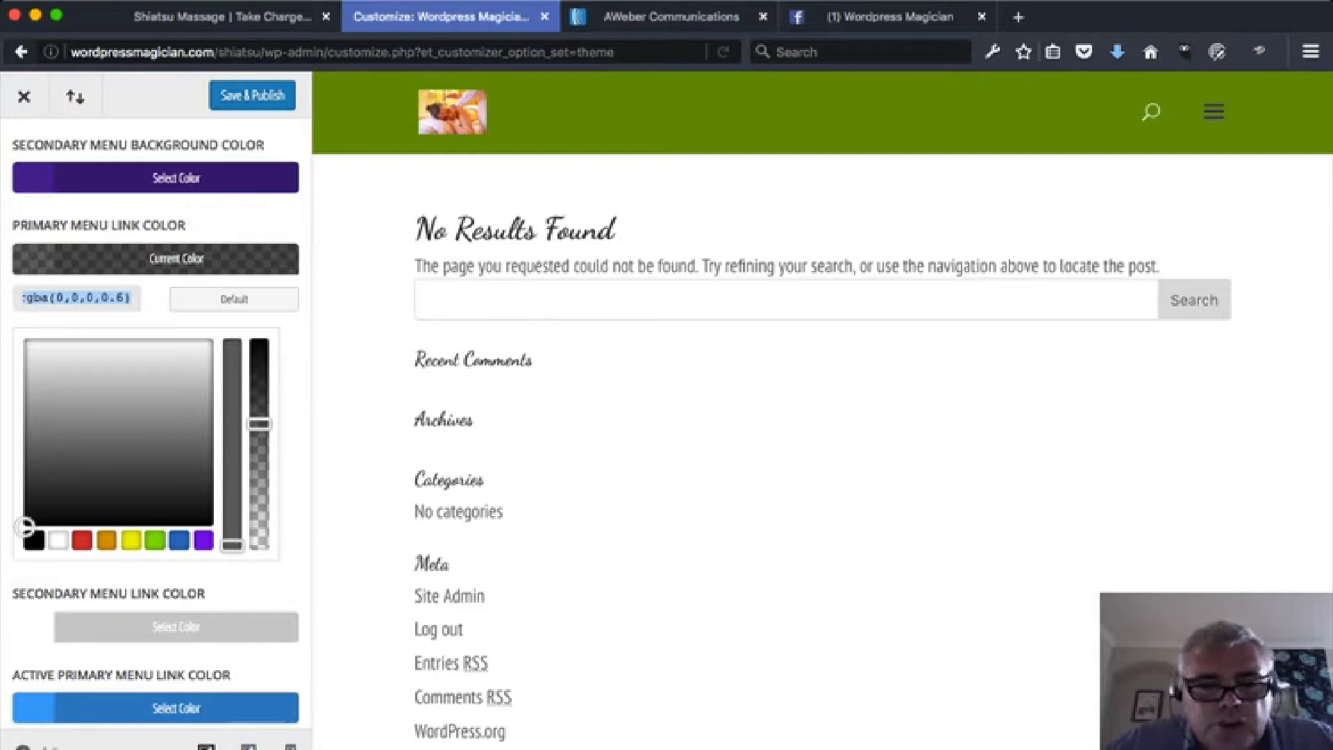
pyautogui.write('ffffff')
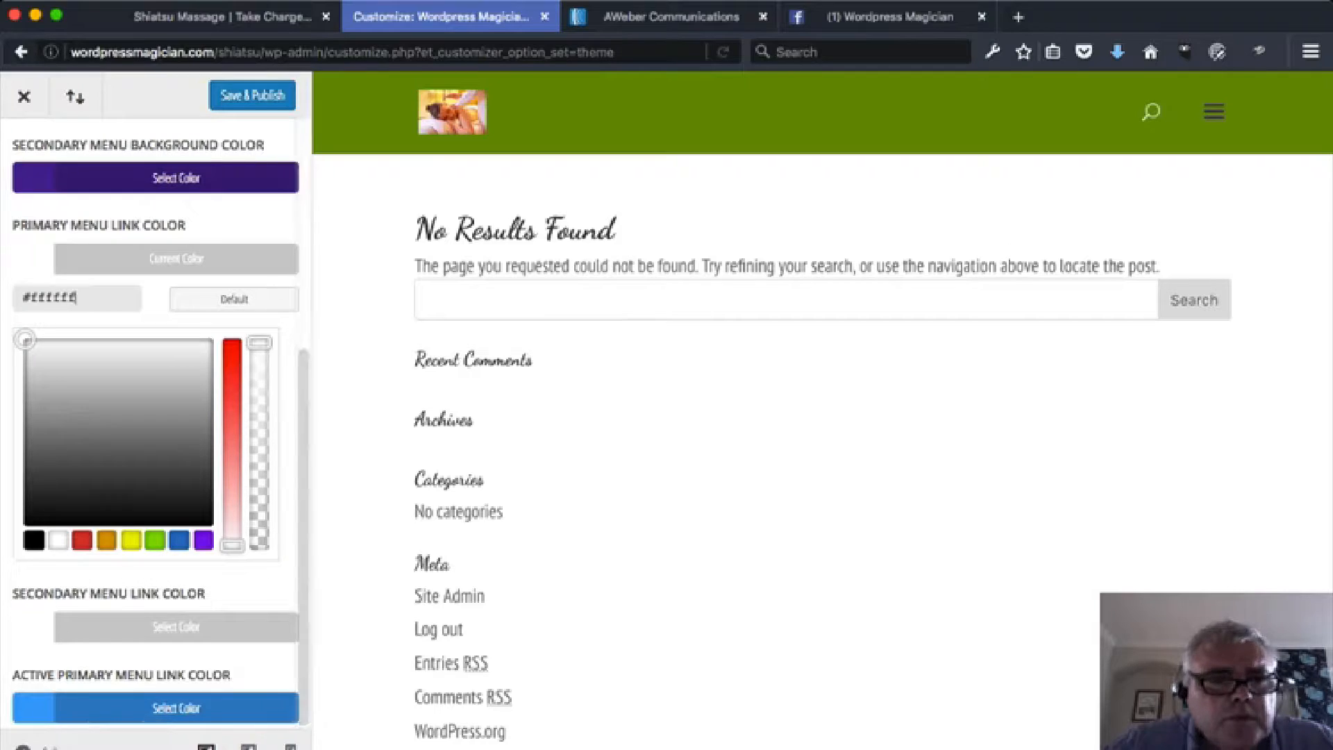
pyautogui.click(177, 708)
pyautogui.moveTo(75, 459); pyautogui.dragTo(23, 460)
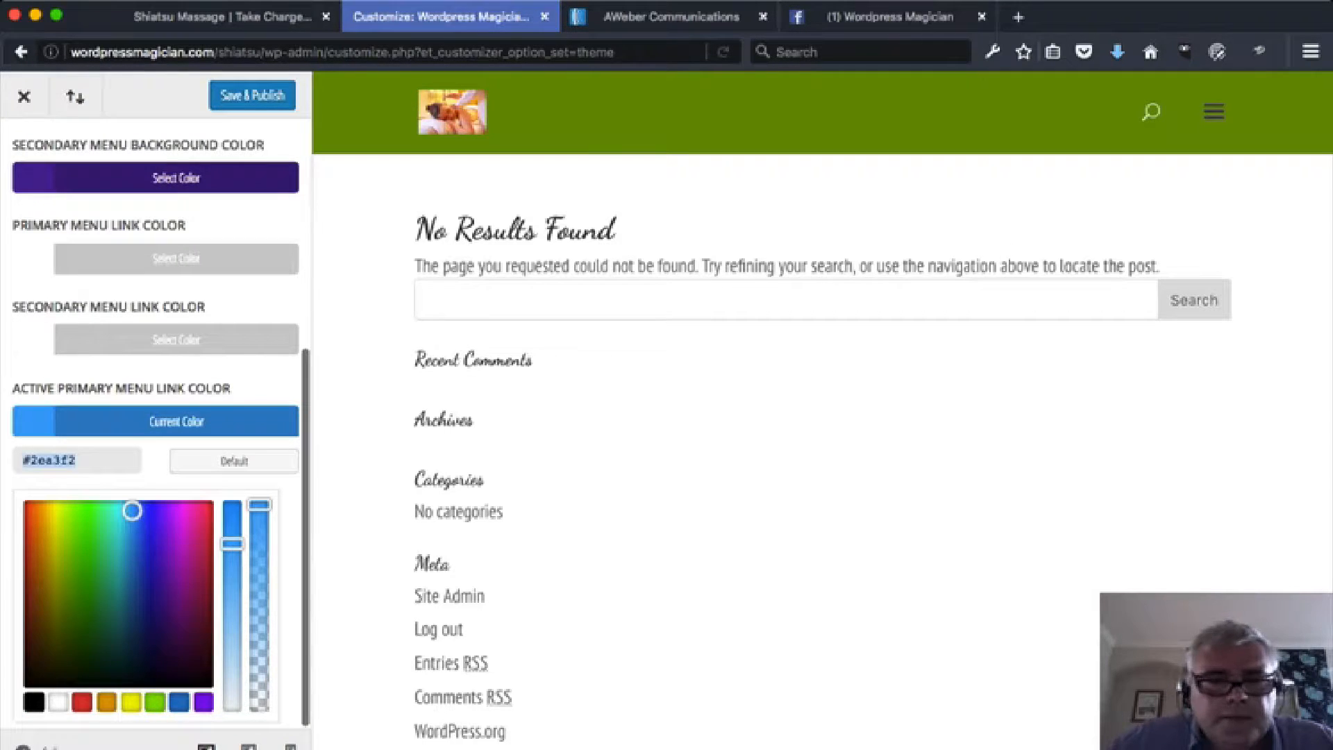
pyautogui.write('ffffff')
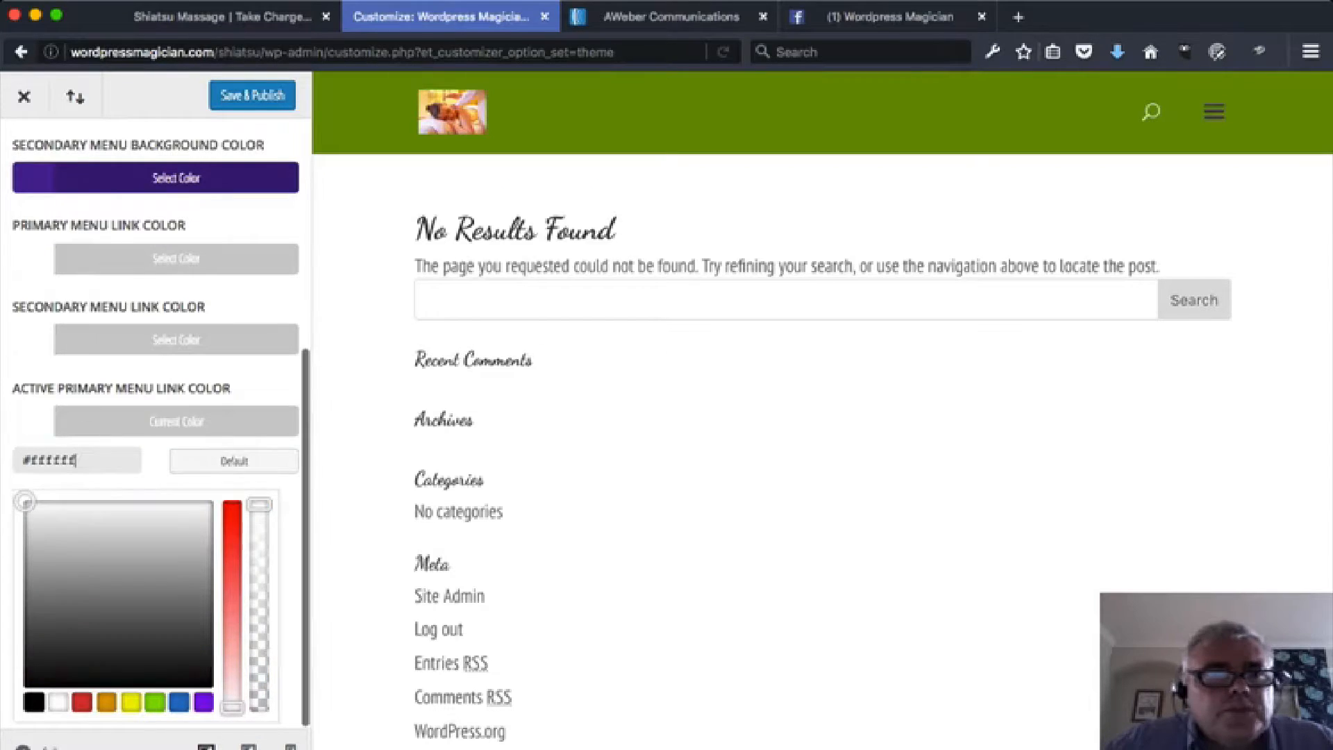
pyautogui.scroll(5, 156, 417)
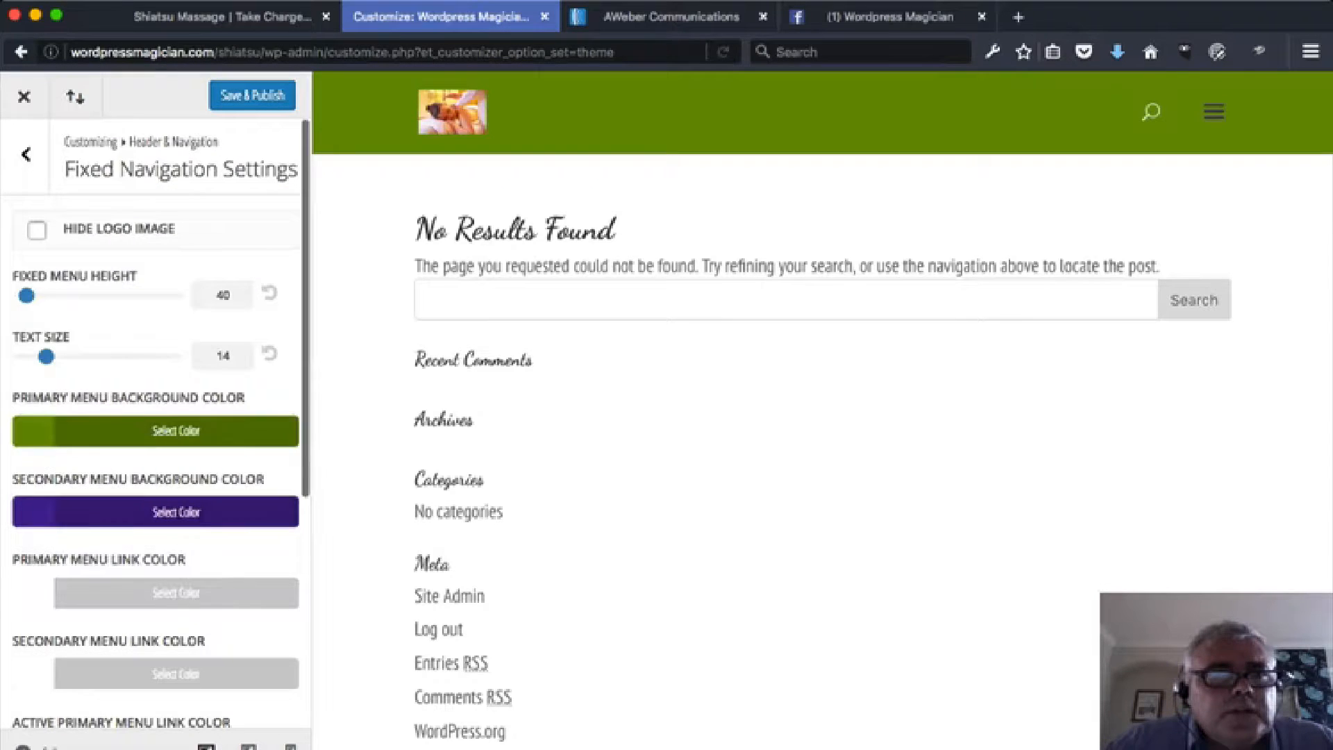
# Step: Turn on Show Social Icons in Header Elements, checking the live site's top bar for reference
pyautogui.click(25, 155)
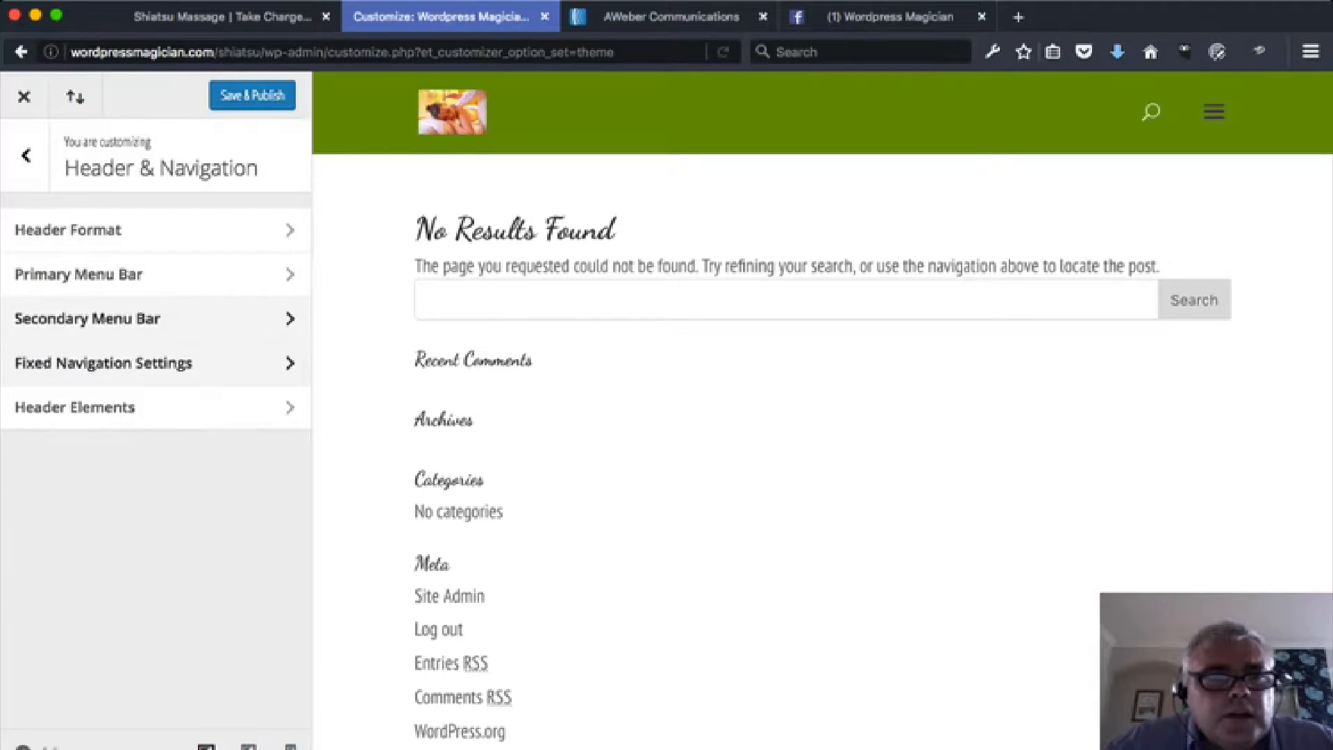
pyautogui.click(74, 407)
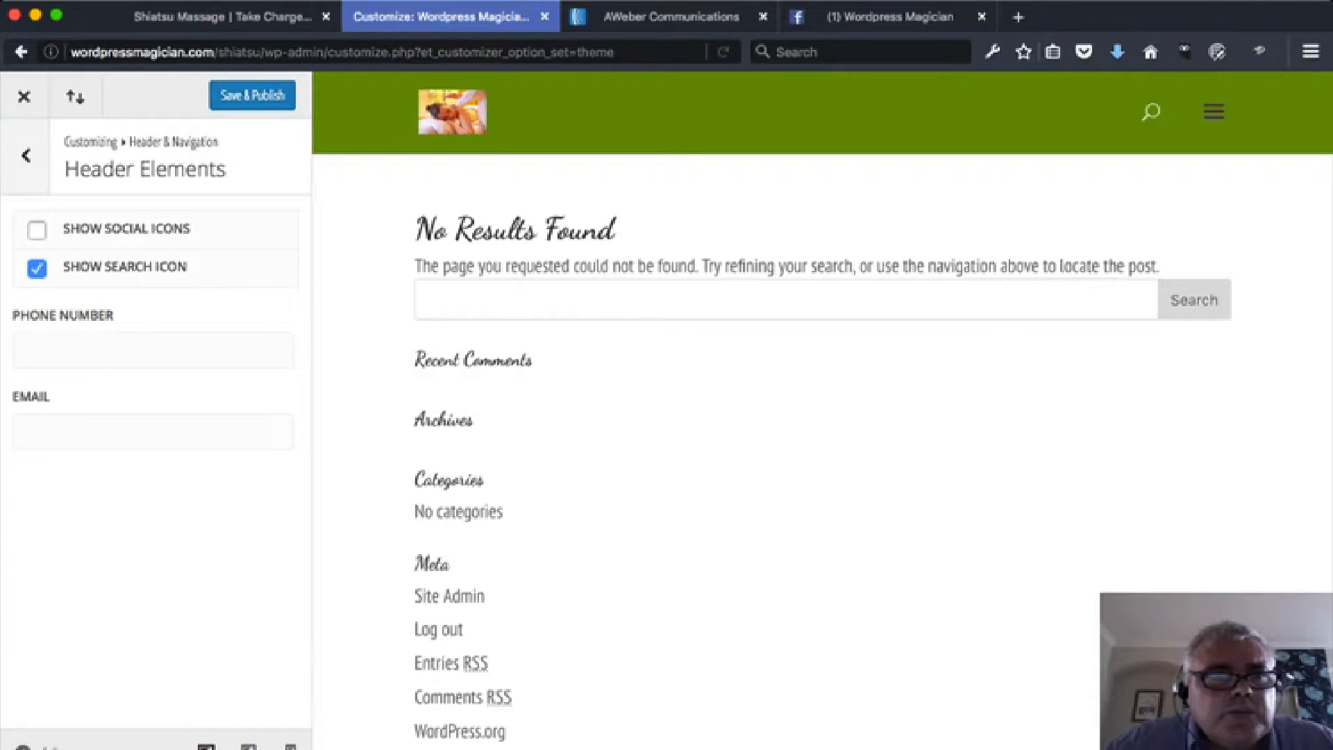
pyautogui.click(37, 230)
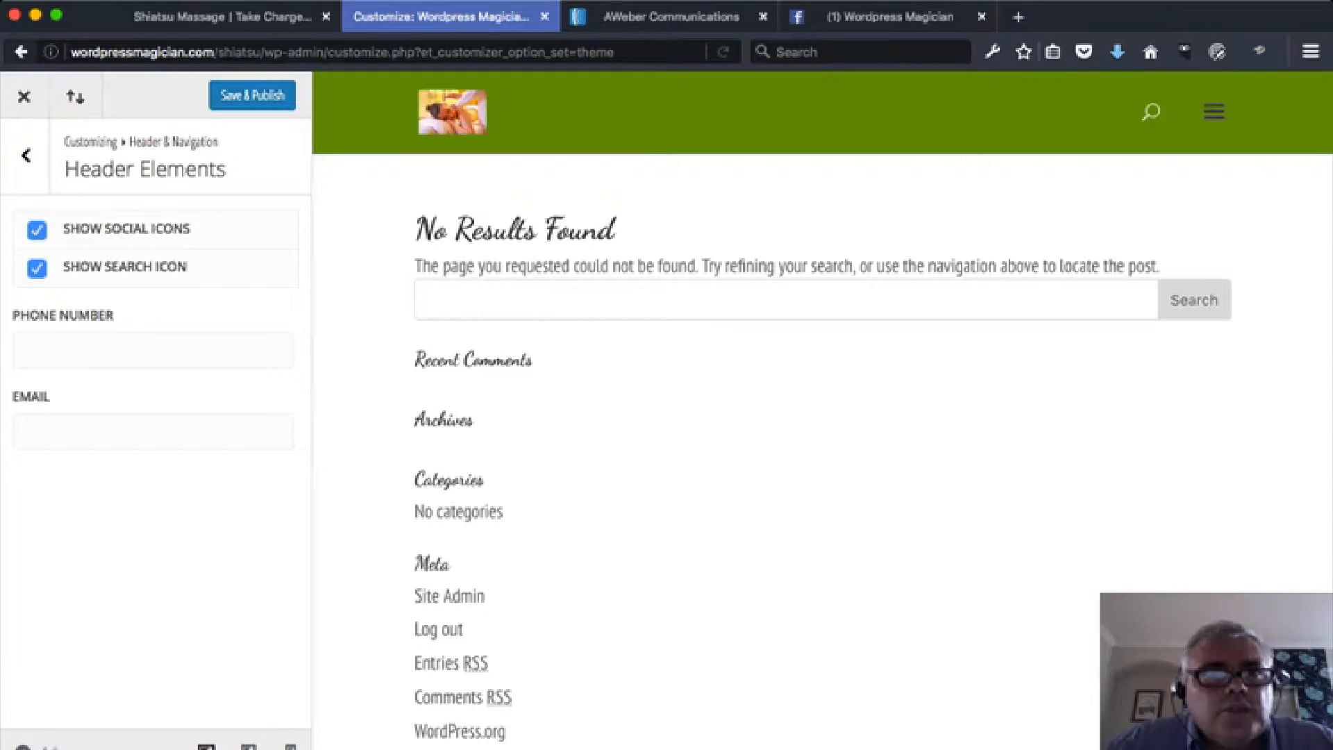
pyautogui.click(223, 17)
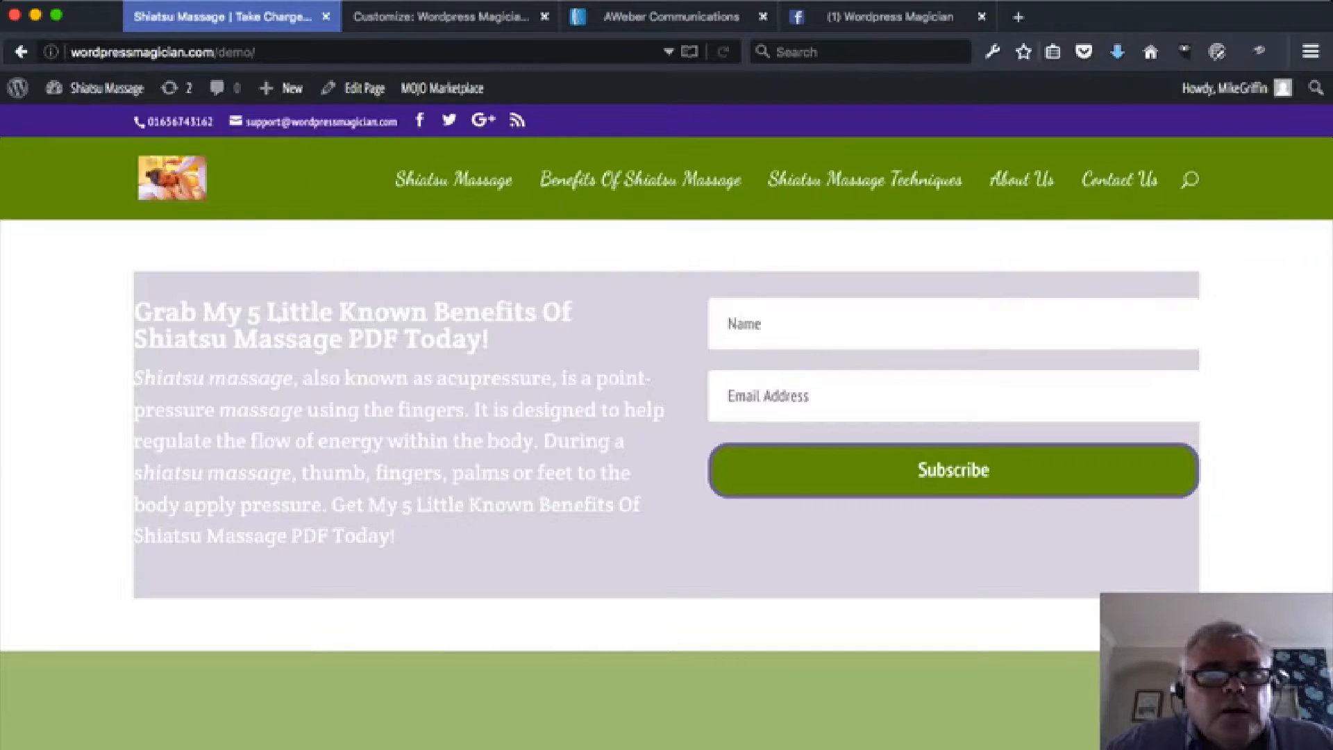
pyautogui.click(442, 16)
# Step: Enter the contact phone number and support e-mail address for the top bar
pyautogui.click(153, 350)
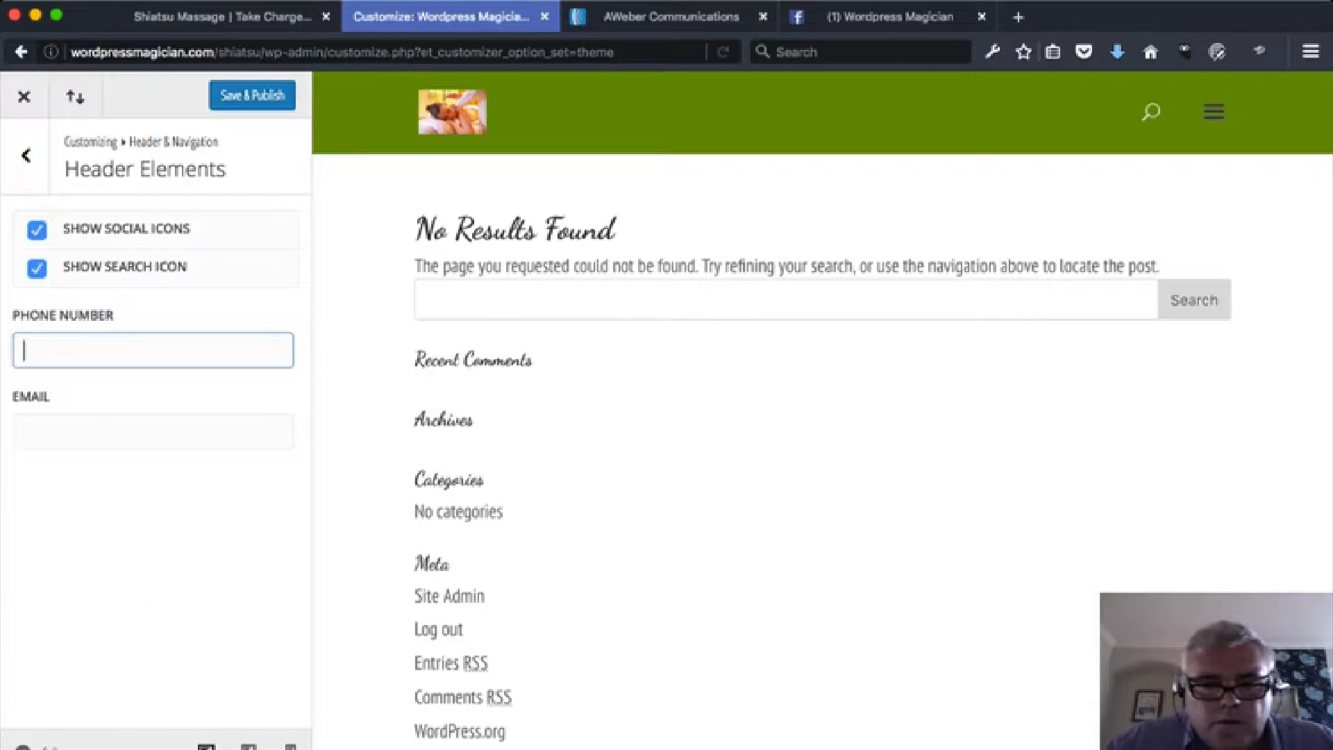
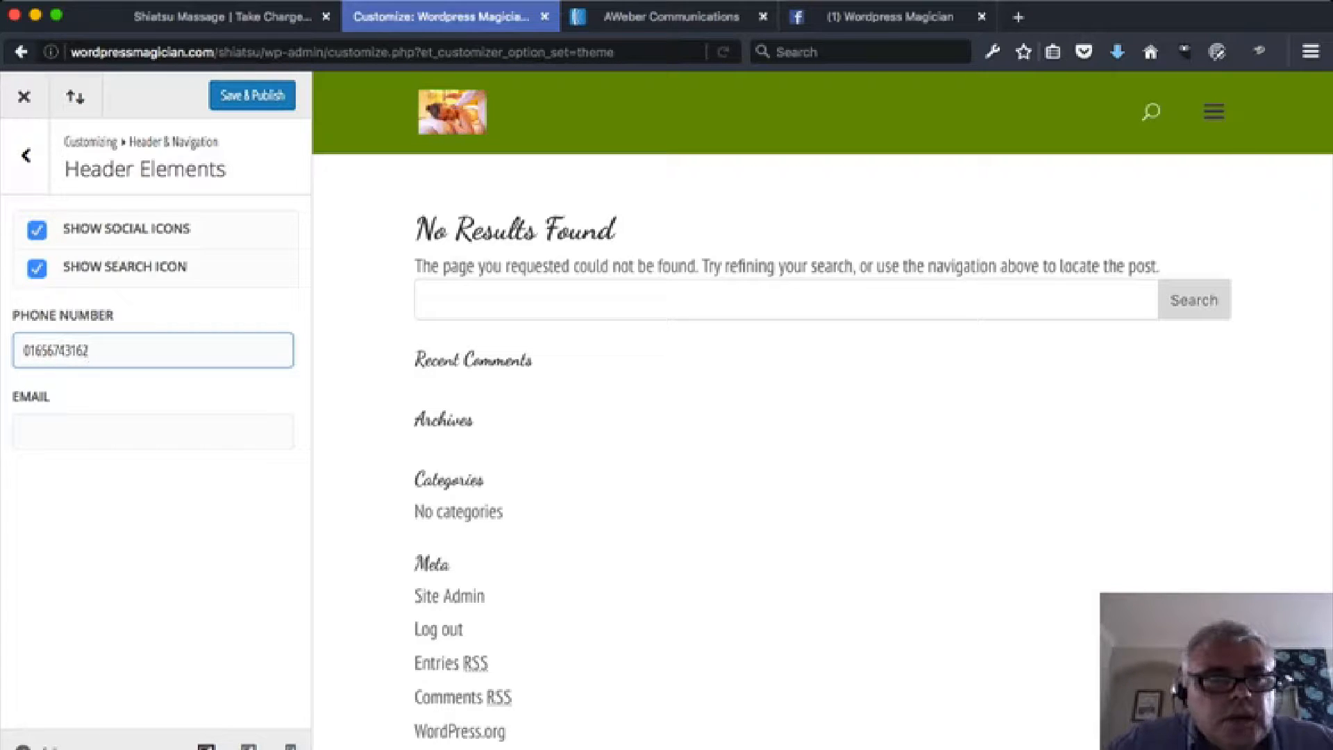
pyautogui.press('Tab')
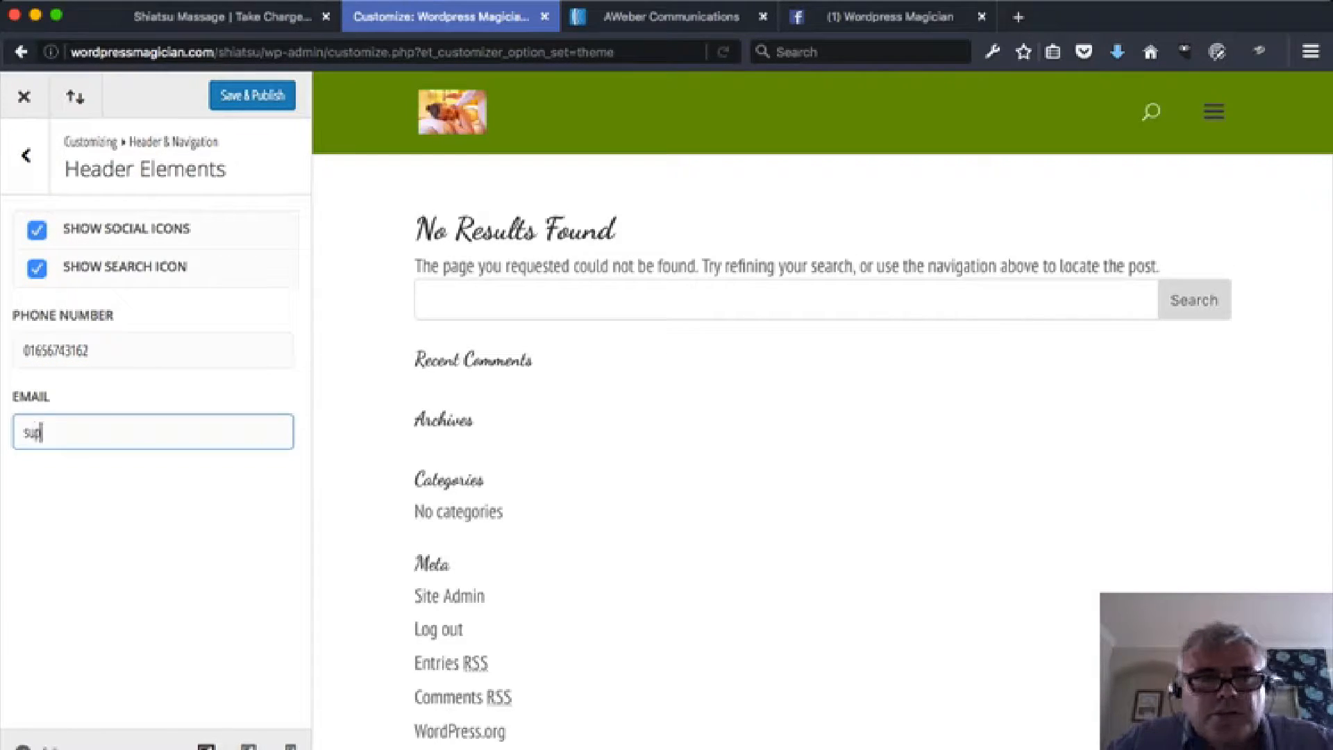
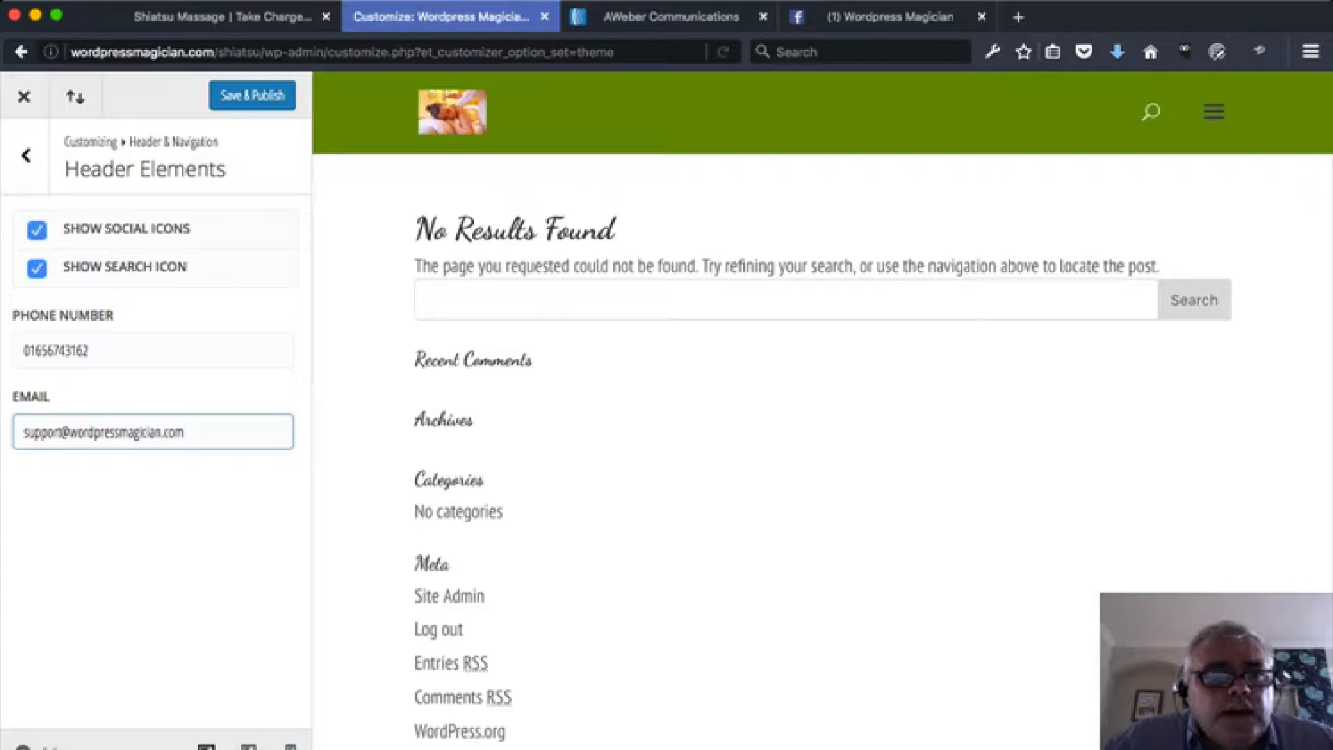
pyautogui.click(25, 155)
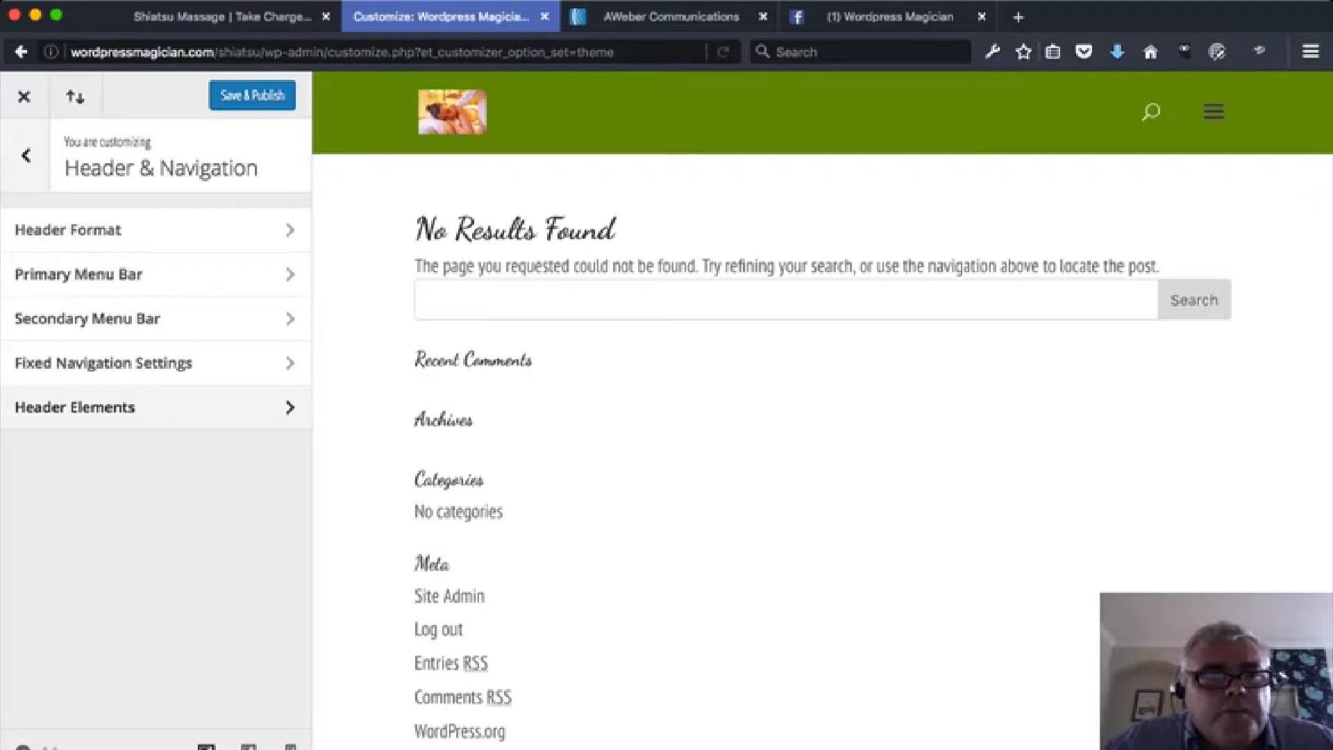
pyautogui.click(26, 154)
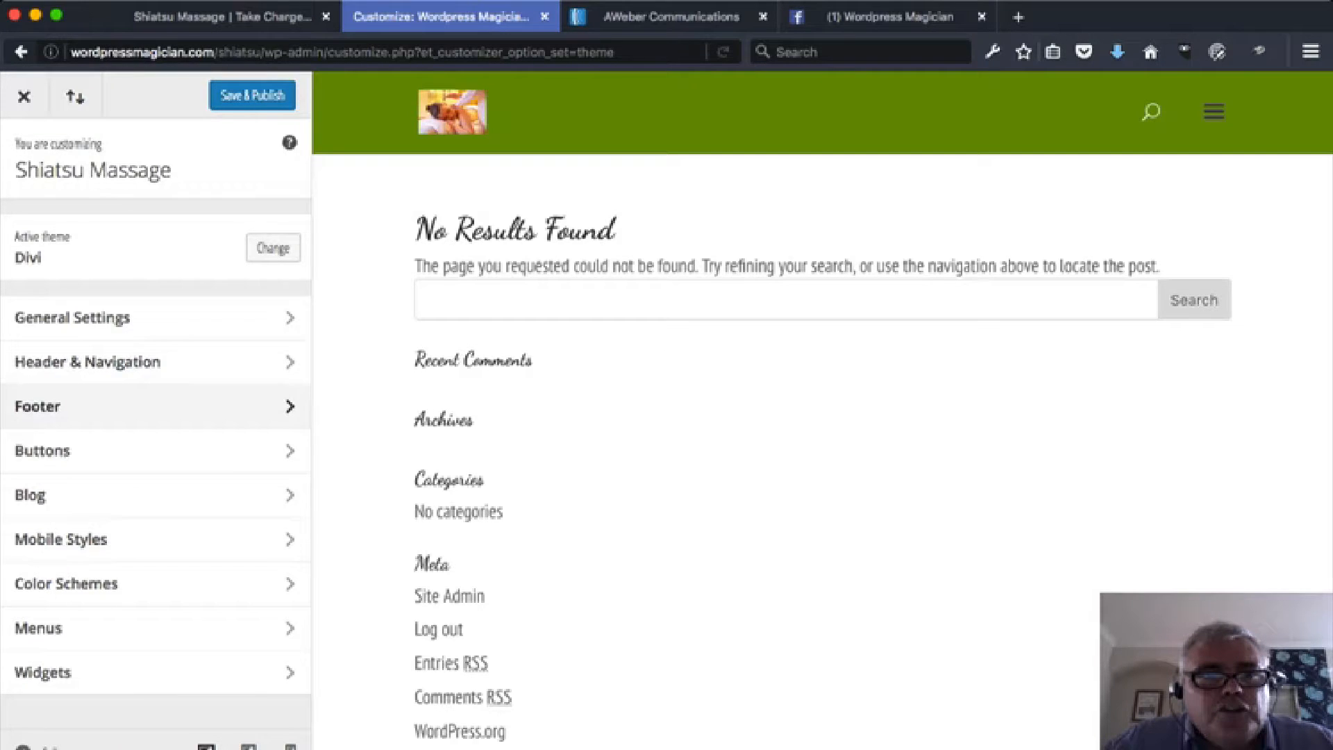
pyautogui.click(139, 406)
pyautogui.click(222, 17)
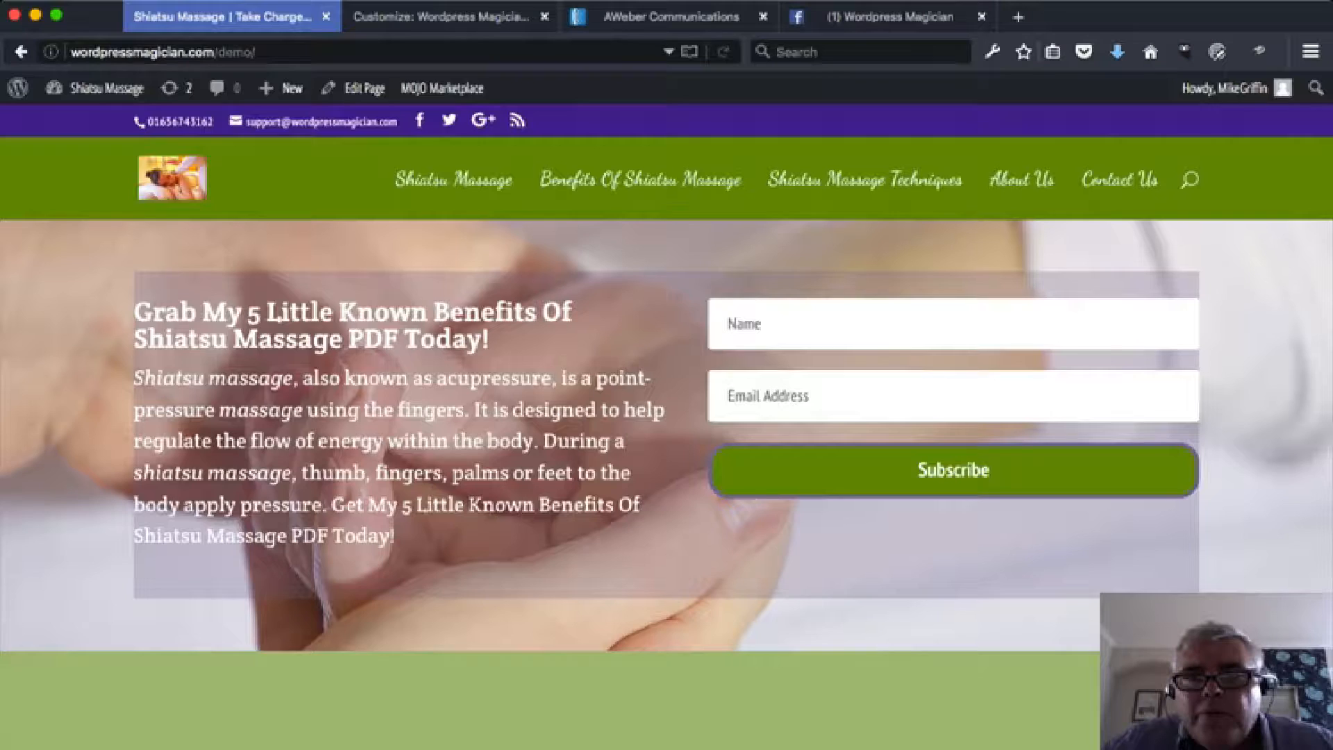
pyautogui.scroll(-15, 666, 444)
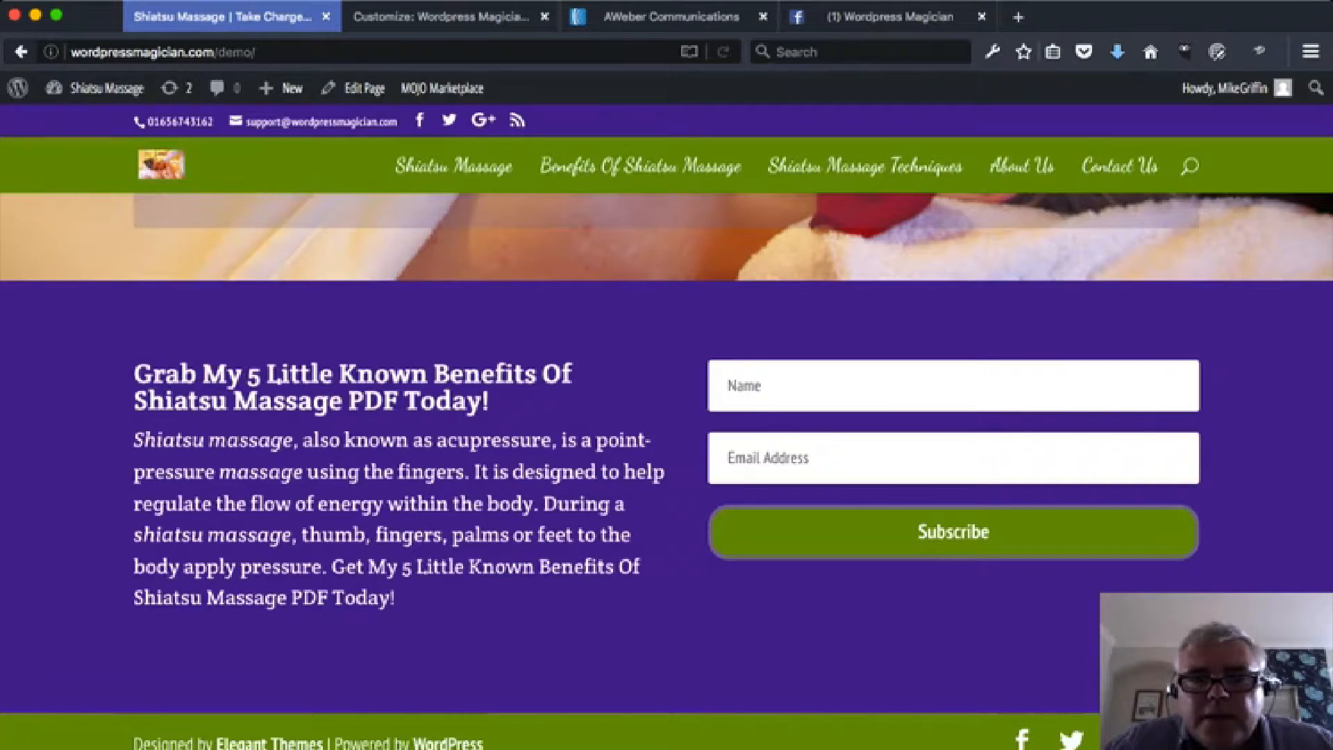
pyautogui.scroll(20, 666, 444)
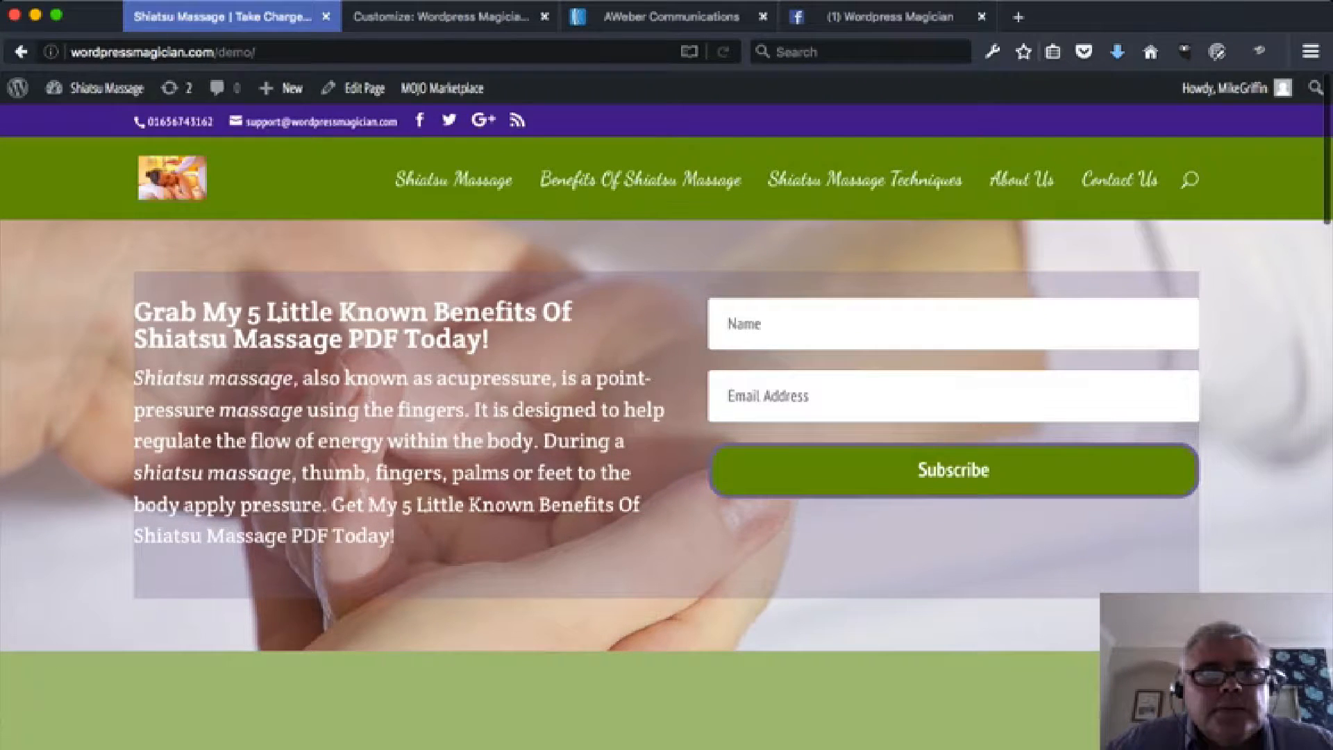
pyautogui.click(441, 17)
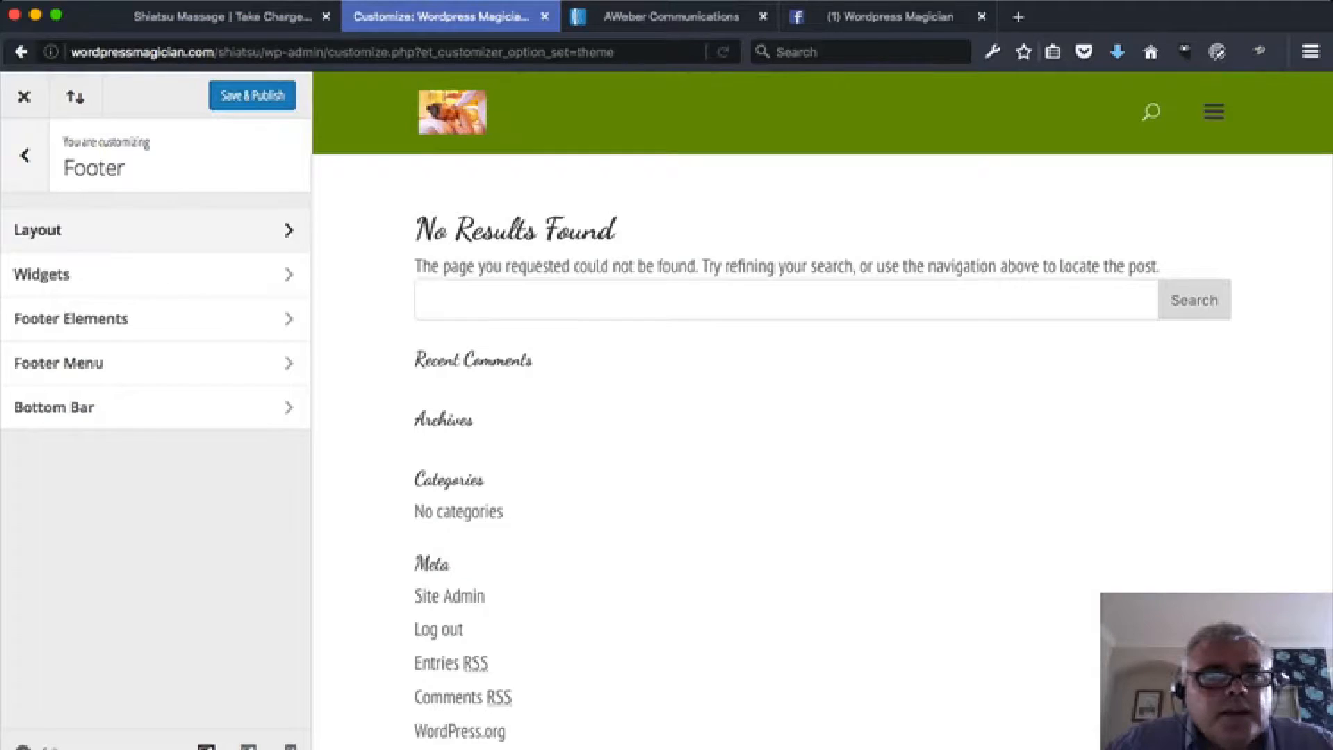
# Step: Set the footer layout's background colour to olive green #6b8e26
pyautogui.click(139, 229)
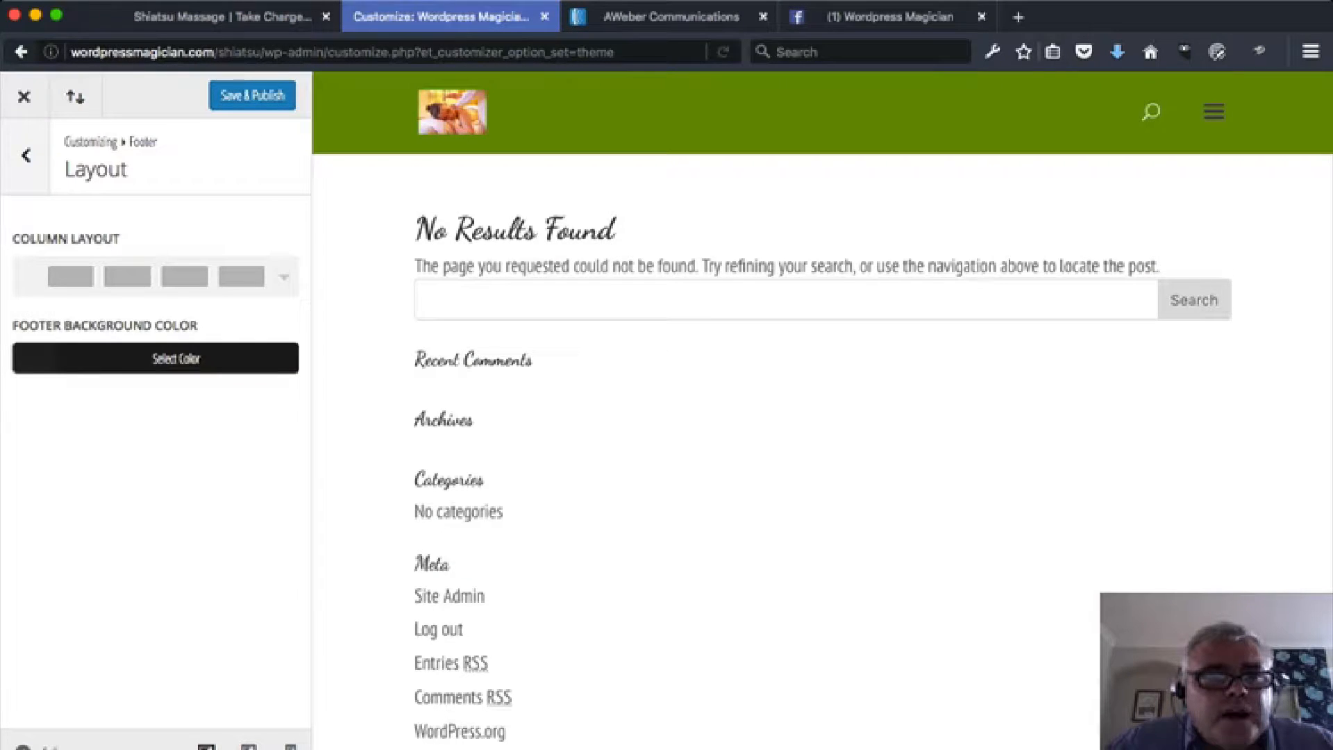
pyautogui.click(176, 359)
pyautogui.tripleClick(75, 398)
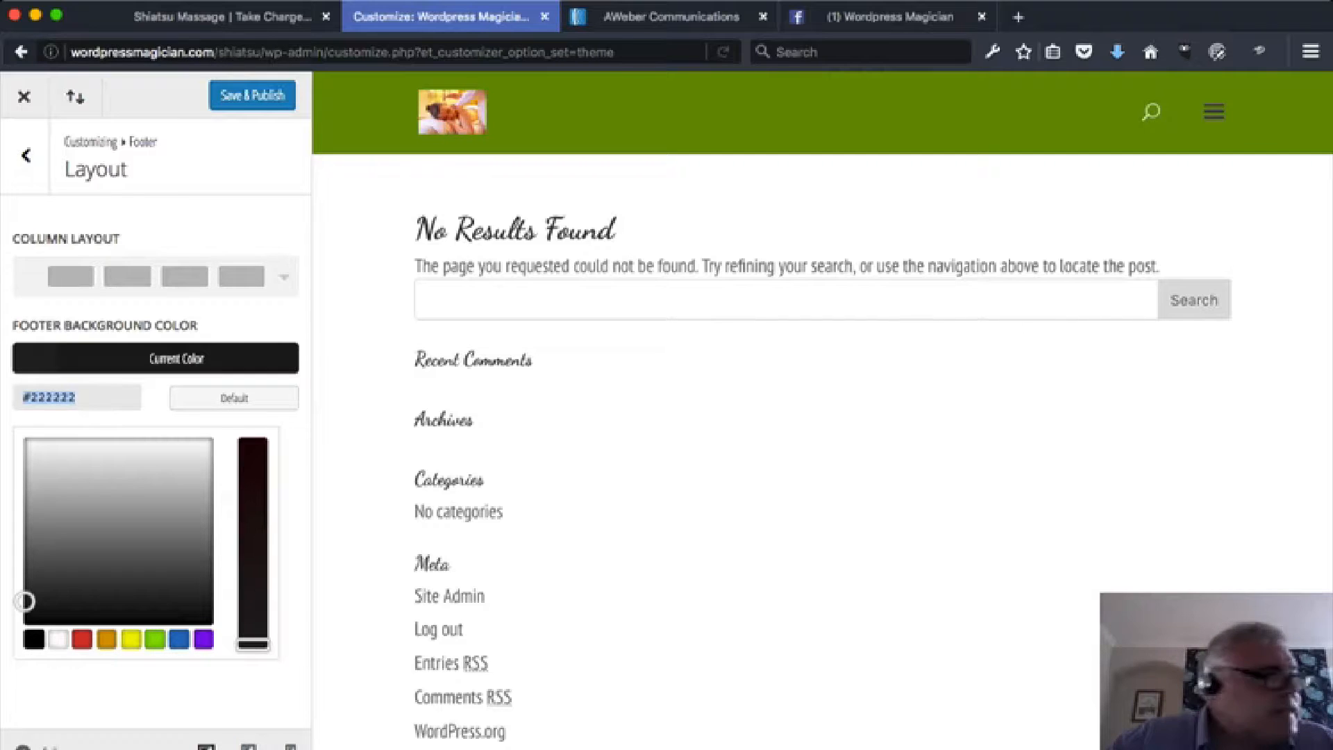
pyautogui.write('6b8e')
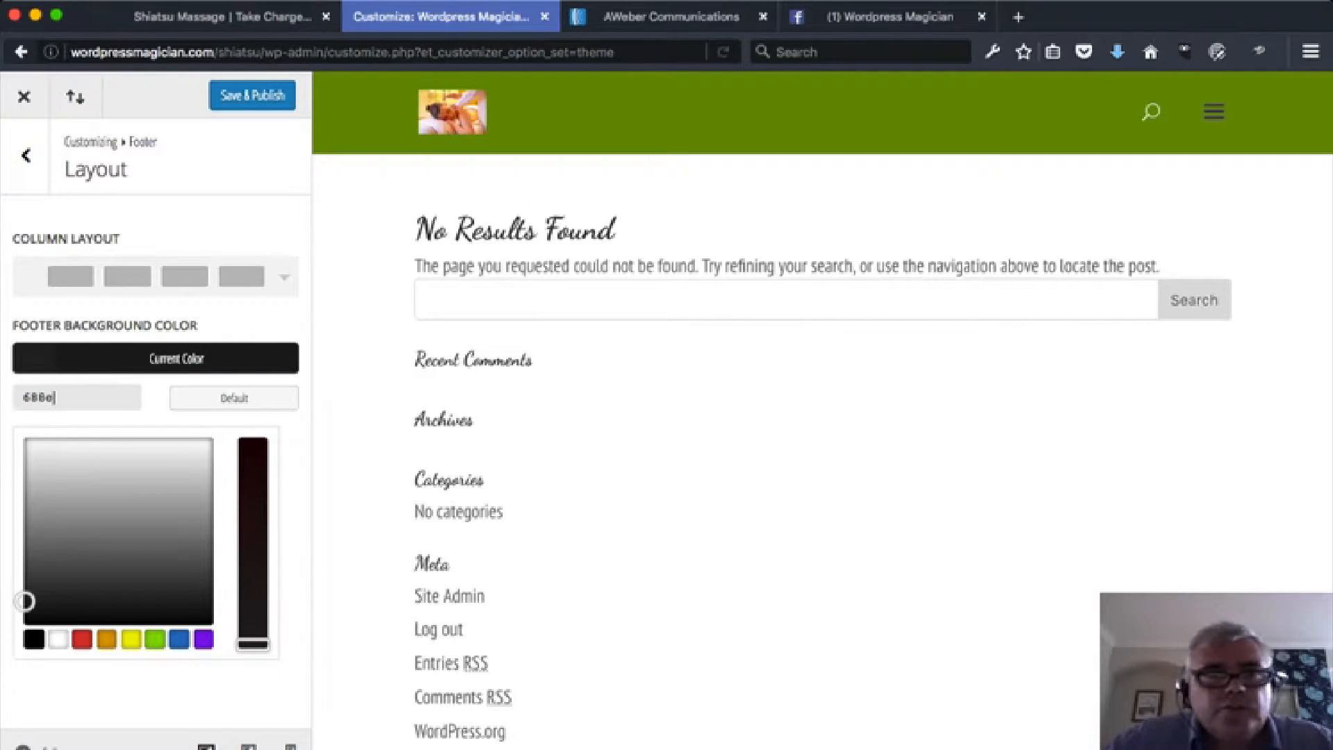
pyautogui.write('26')
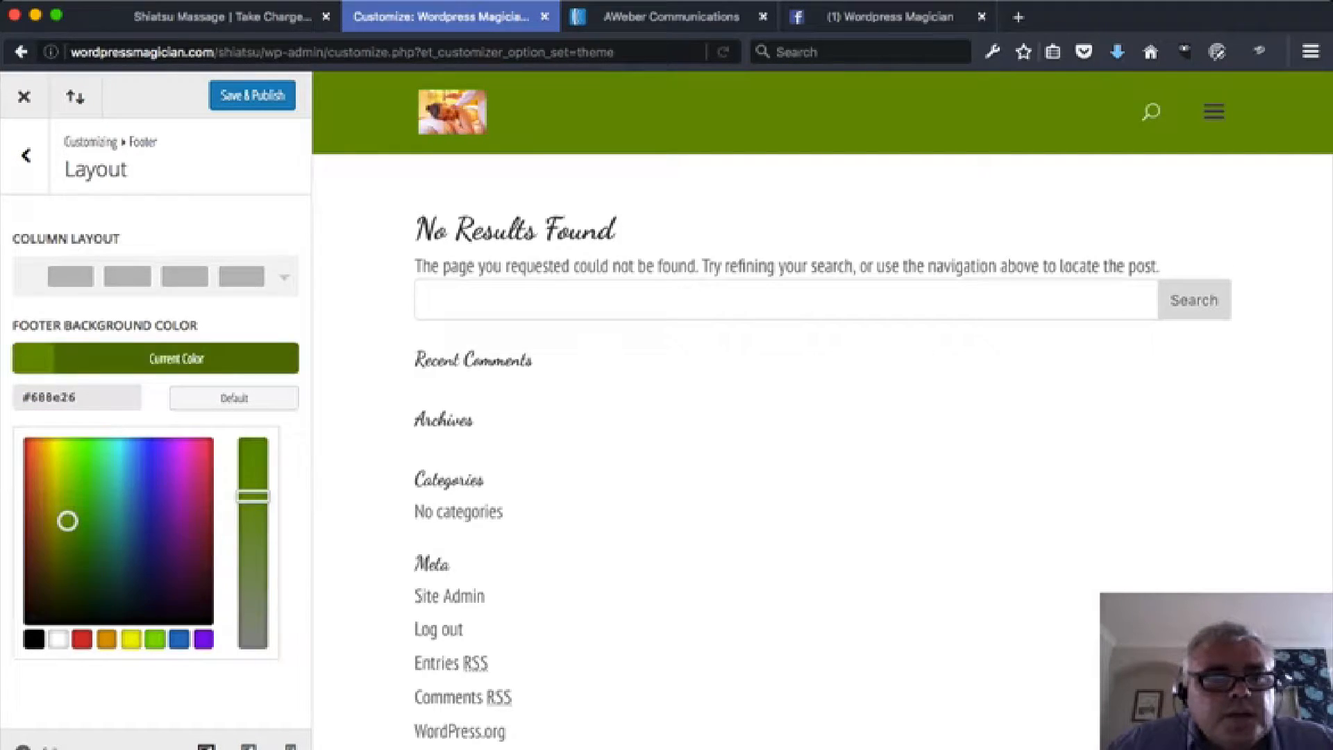
pyautogui.click(26, 155)
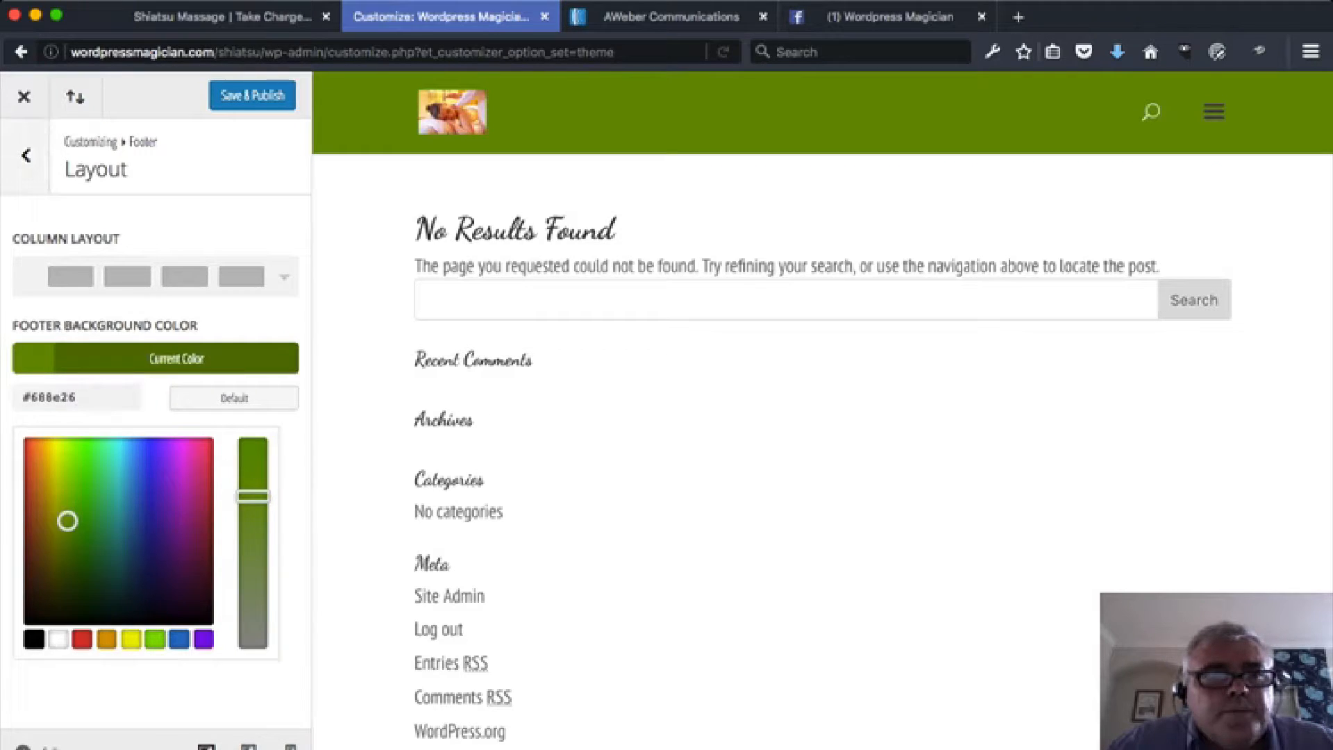
# Step: Look through the Footer Elements, Footer Widgets and Footer Menu settings, then open Bottom Bar
pyautogui.click(139, 318)
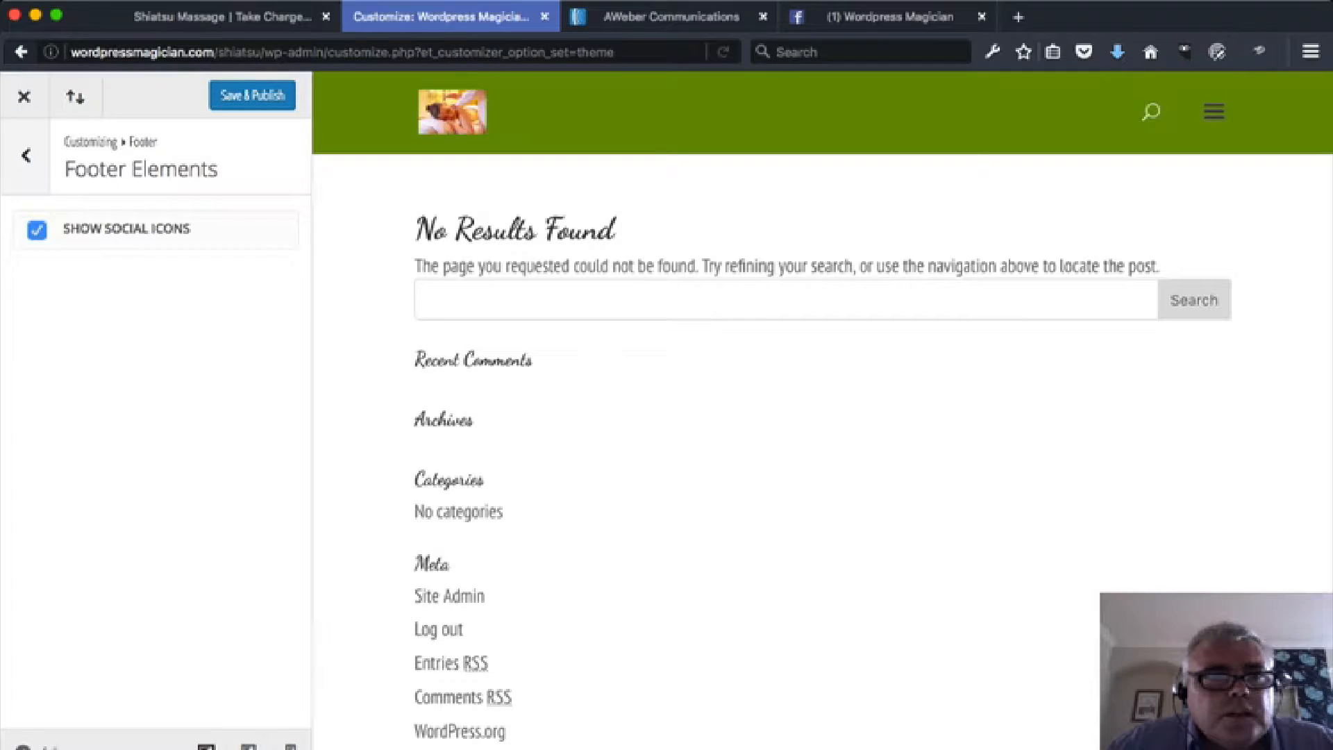
pyautogui.click(26, 156)
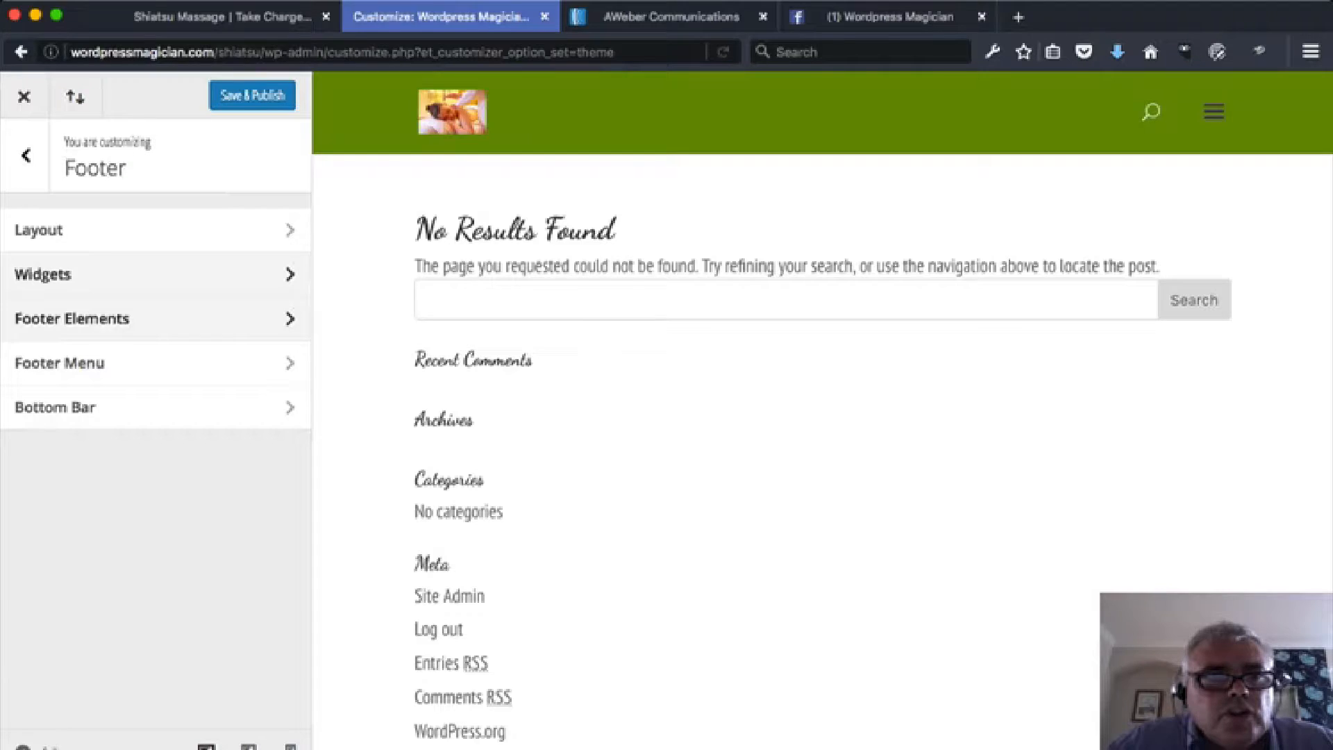
pyautogui.click(139, 274)
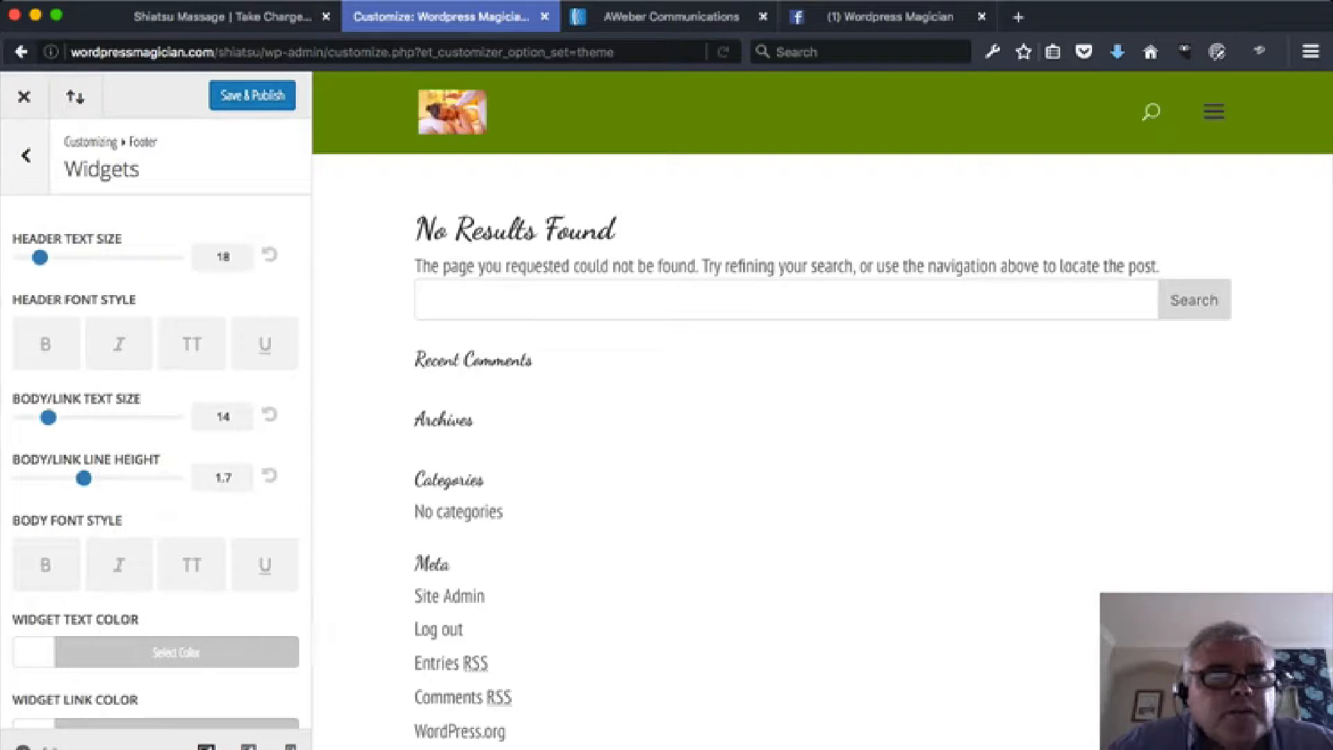
pyautogui.click(26, 155)
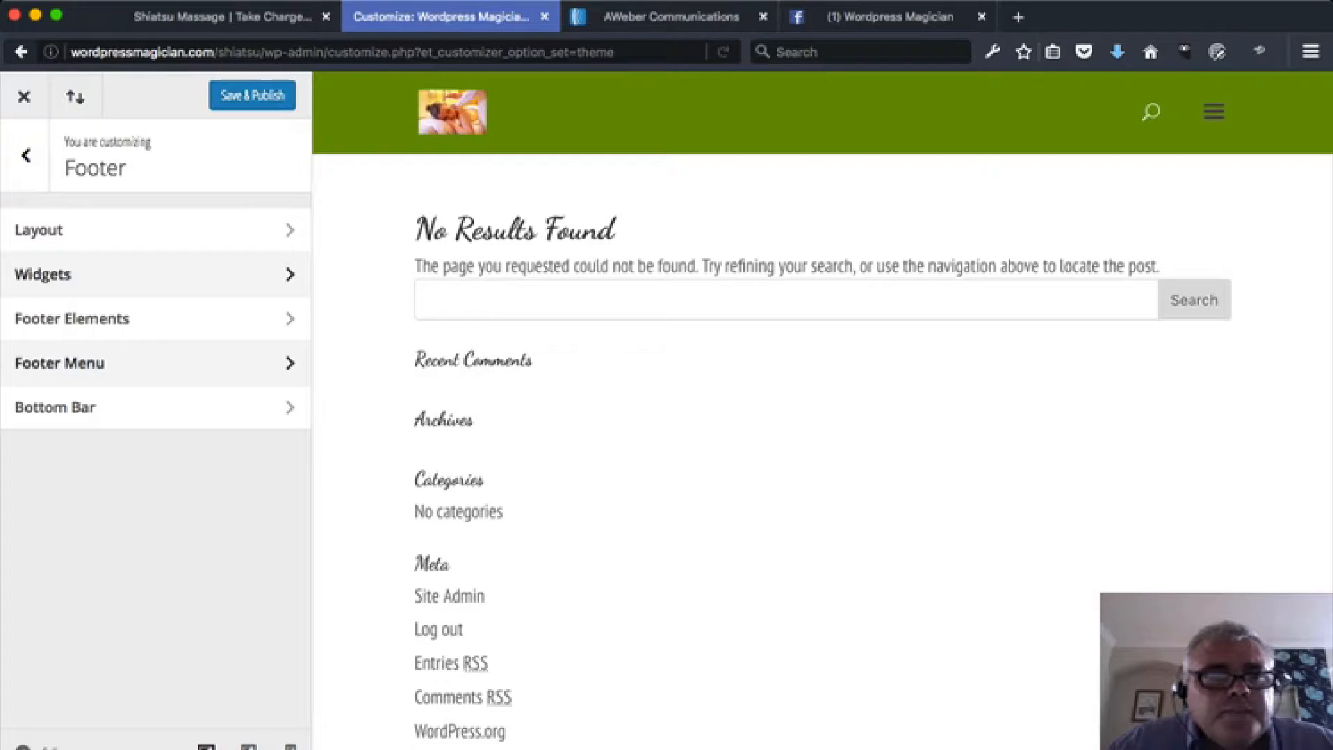
pyautogui.click(139, 363)
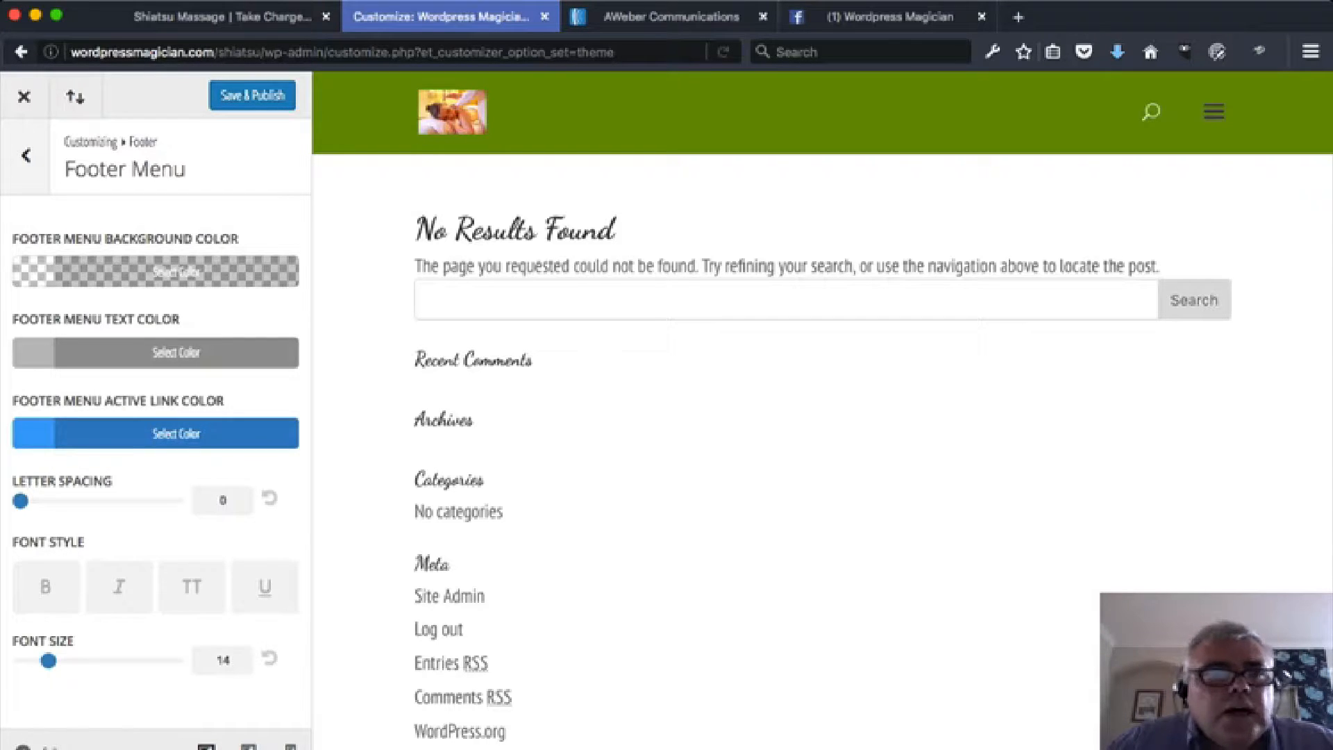
pyautogui.click(25, 156)
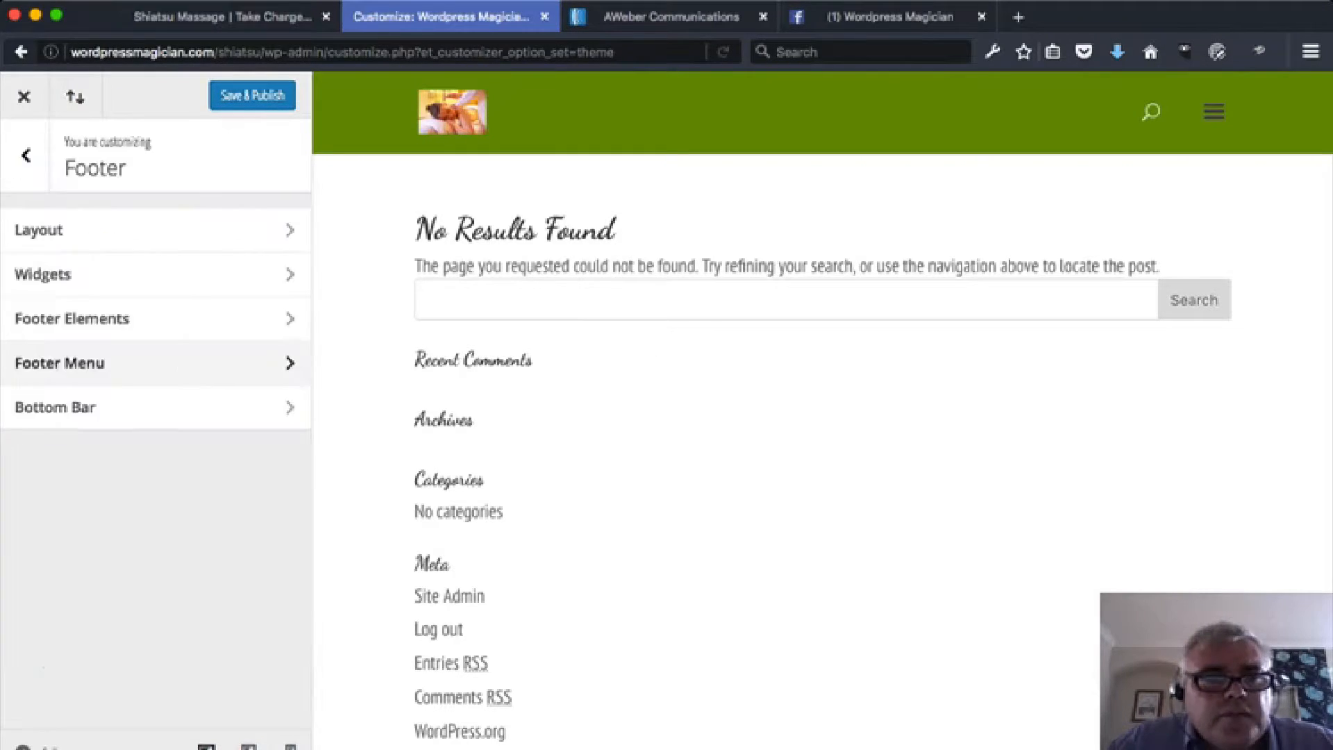
pyautogui.click(139, 407)
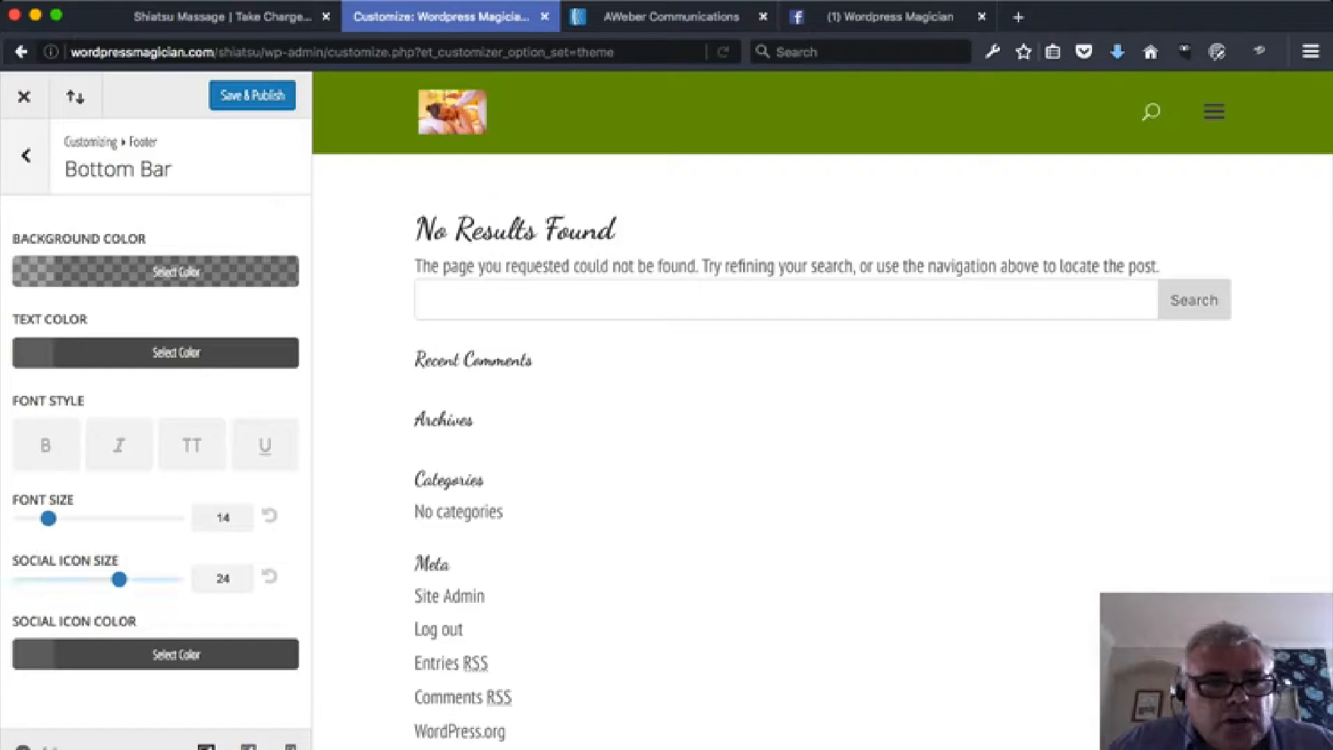
# Step: Change the bottom bar social icon colour from #666666 to white #ffffff
pyautogui.click(155, 654)
pyautogui.moveTo(82, 694); pyautogui.dragTo(20, 693)
pyautogui.write('ffffff')
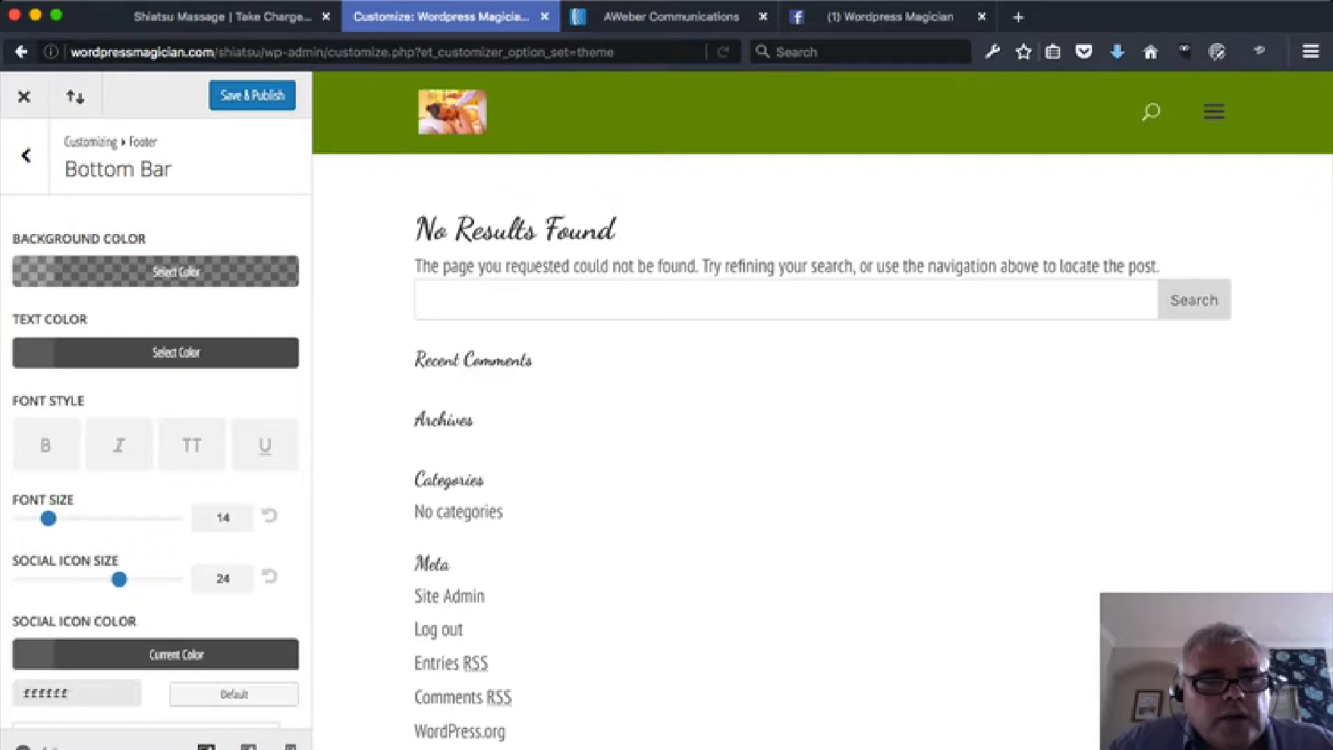
pyautogui.scroll(-4, 203, 292)
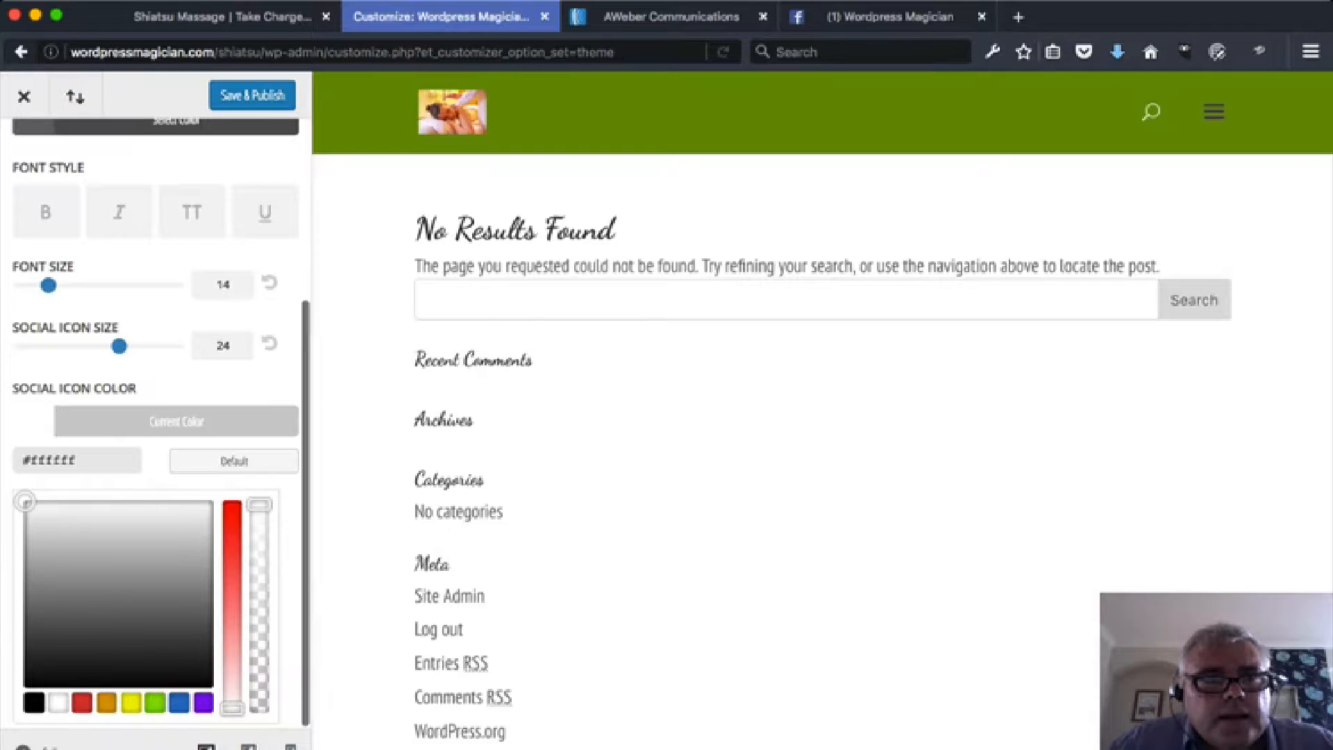
pyautogui.scroll(4, 156, 416)
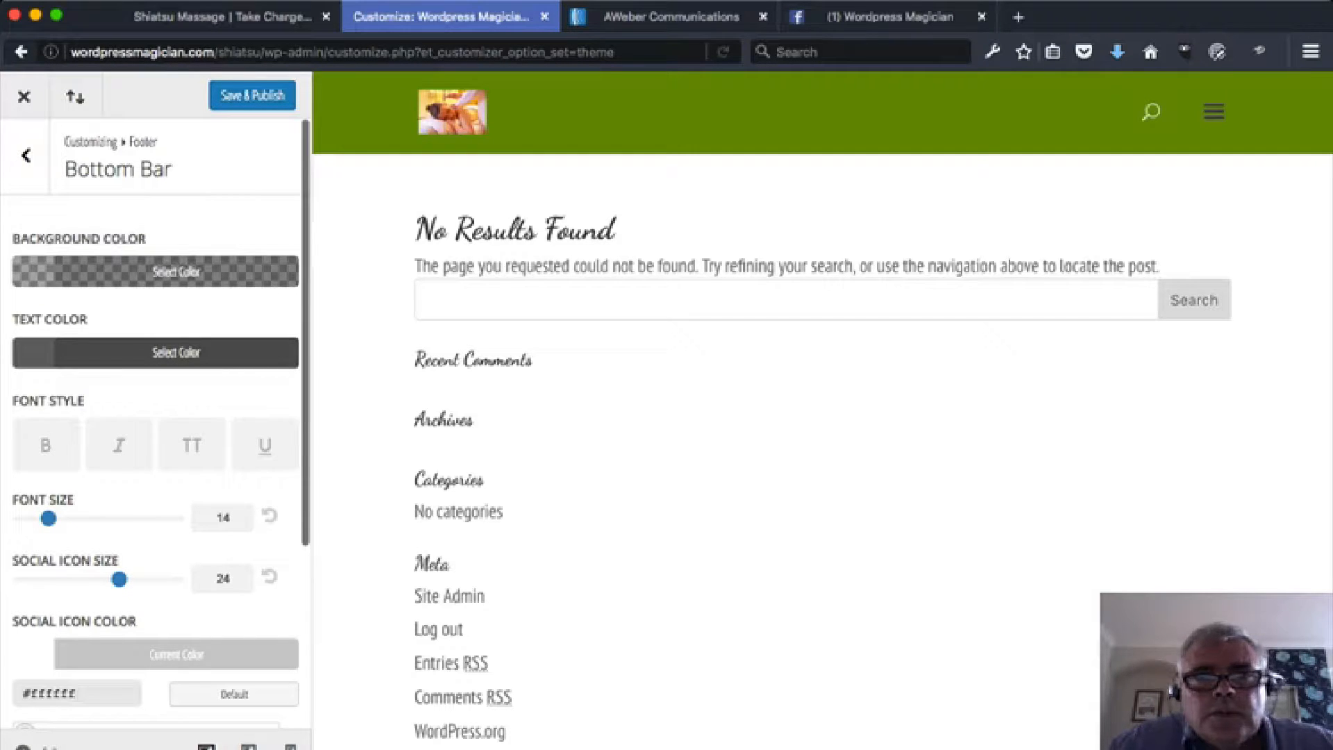
pyautogui.scroll(-3, 823, 410)
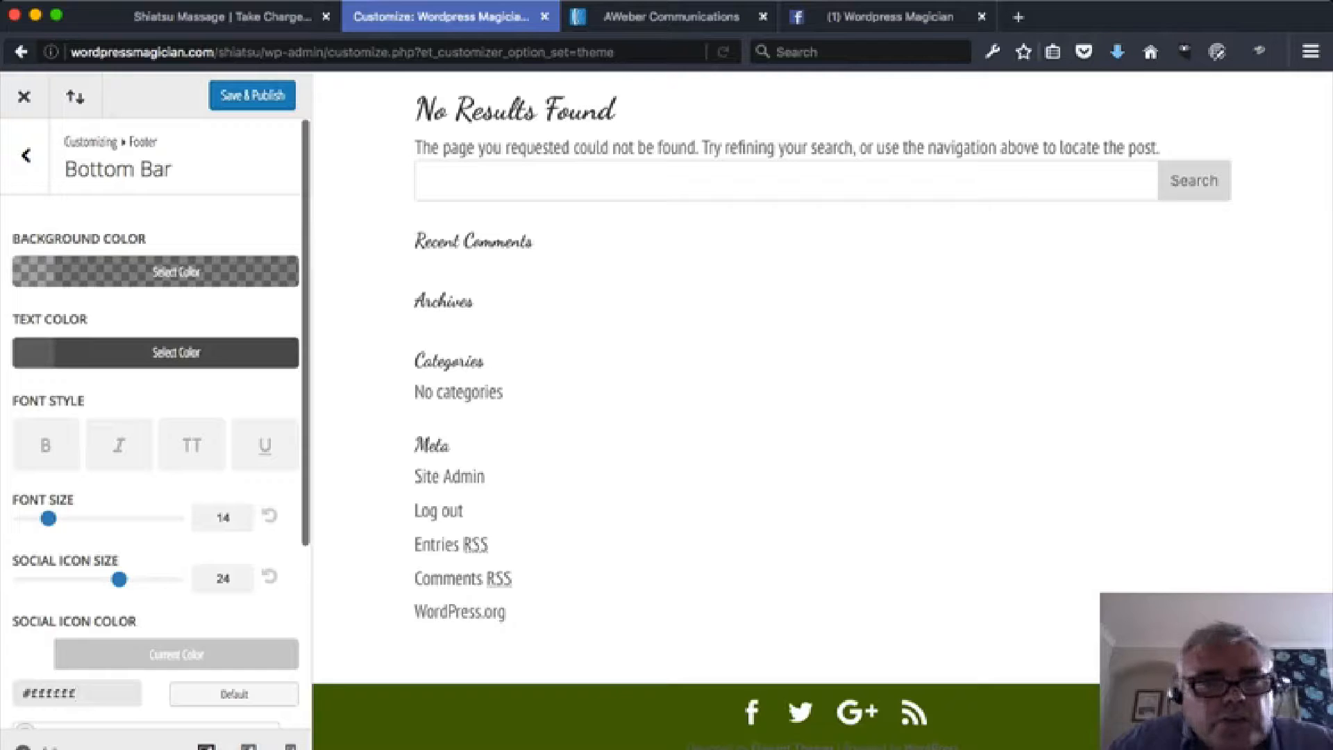
# Step: Make the bottom bar text colour white #ffffff, then Save & Publish and close the customizer
pyautogui.click(156, 353)
pyautogui.moveTo(78, 392); pyautogui.dragTo(21, 392)
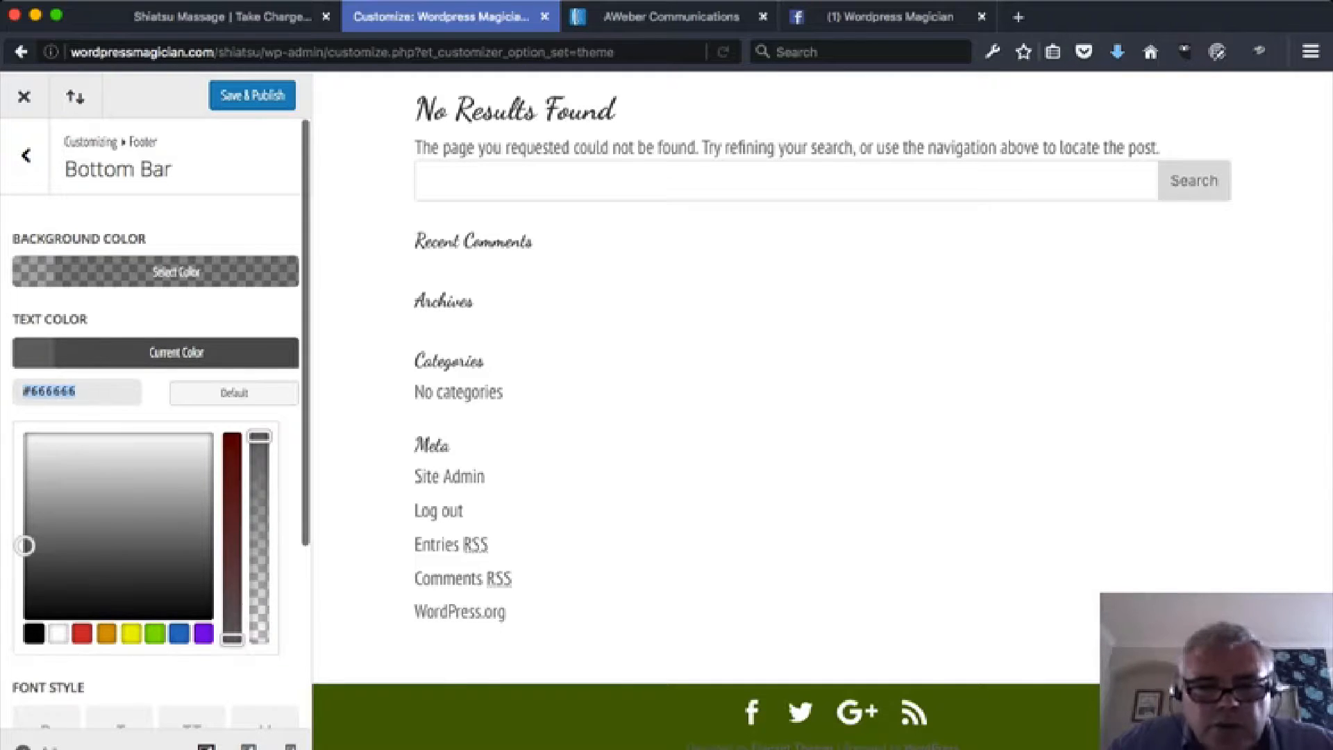
pyautogui.write('ffffff')
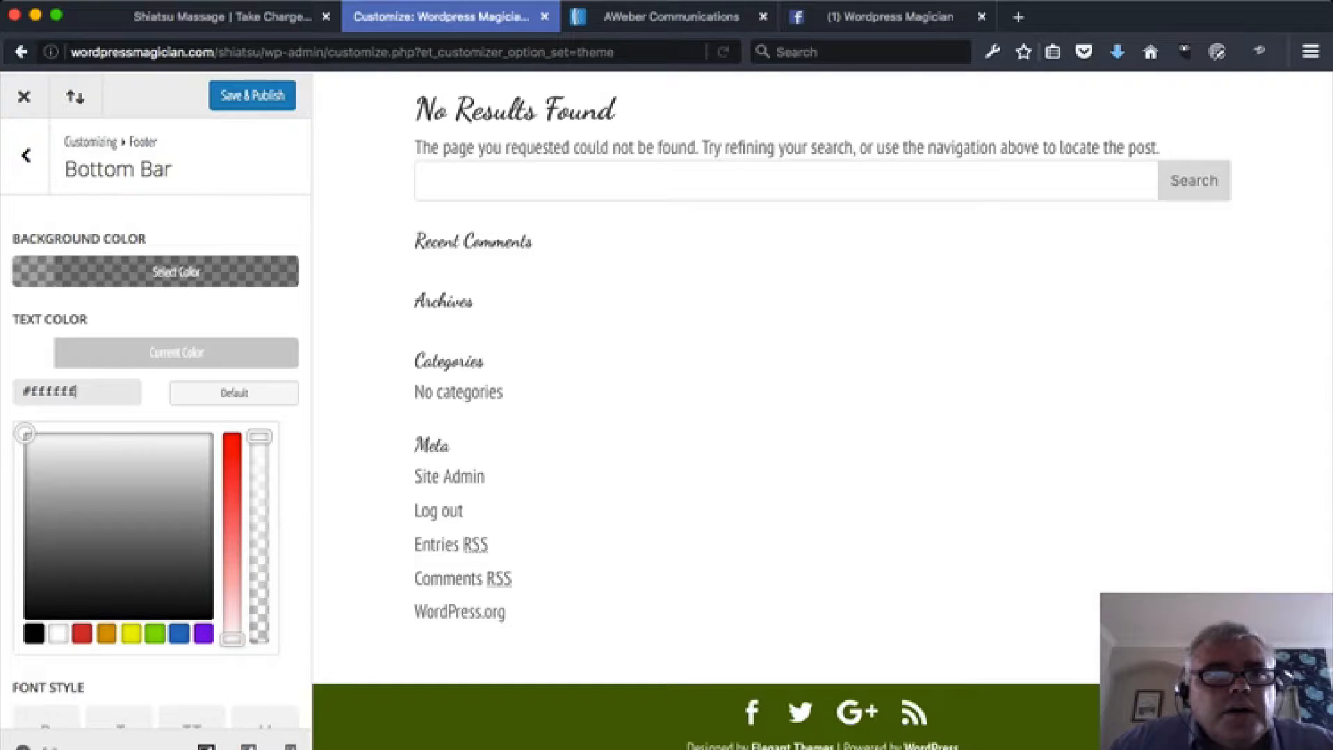
pyautogui.click(252, 96)
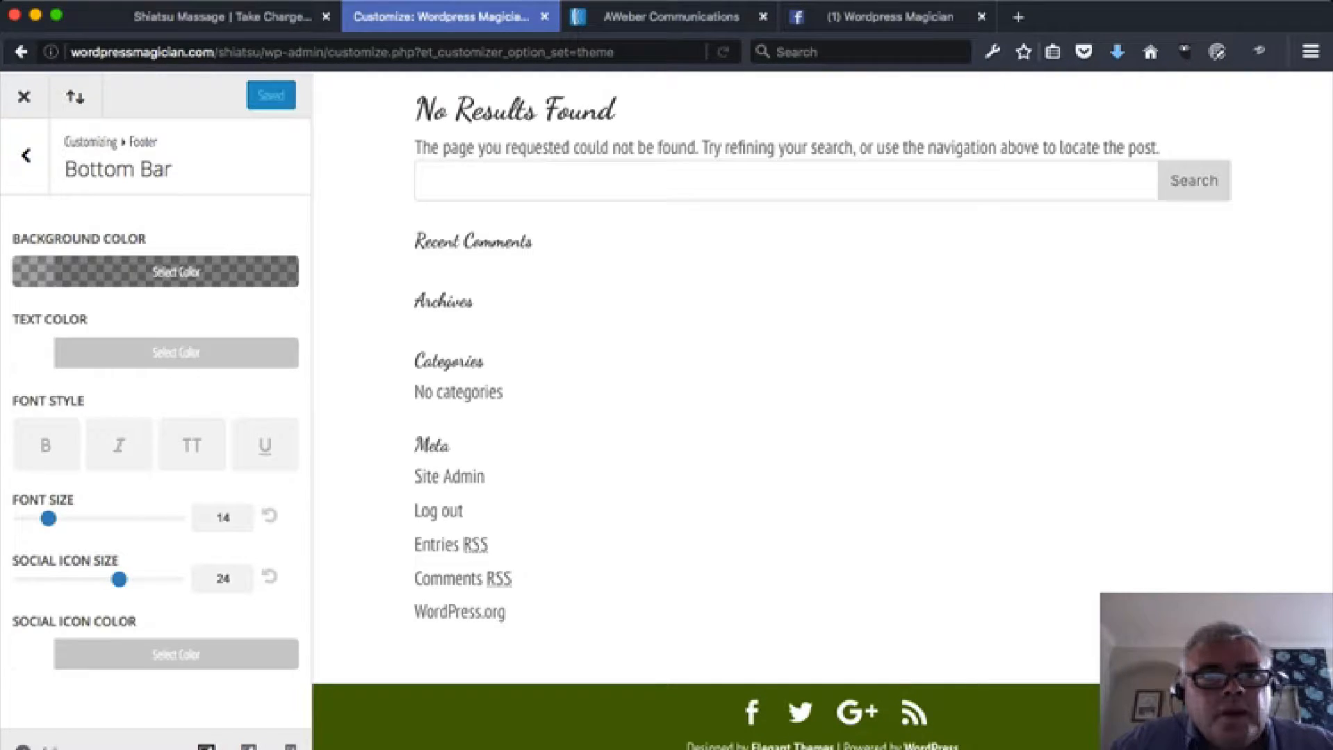
pyautogui.click(24, 97)
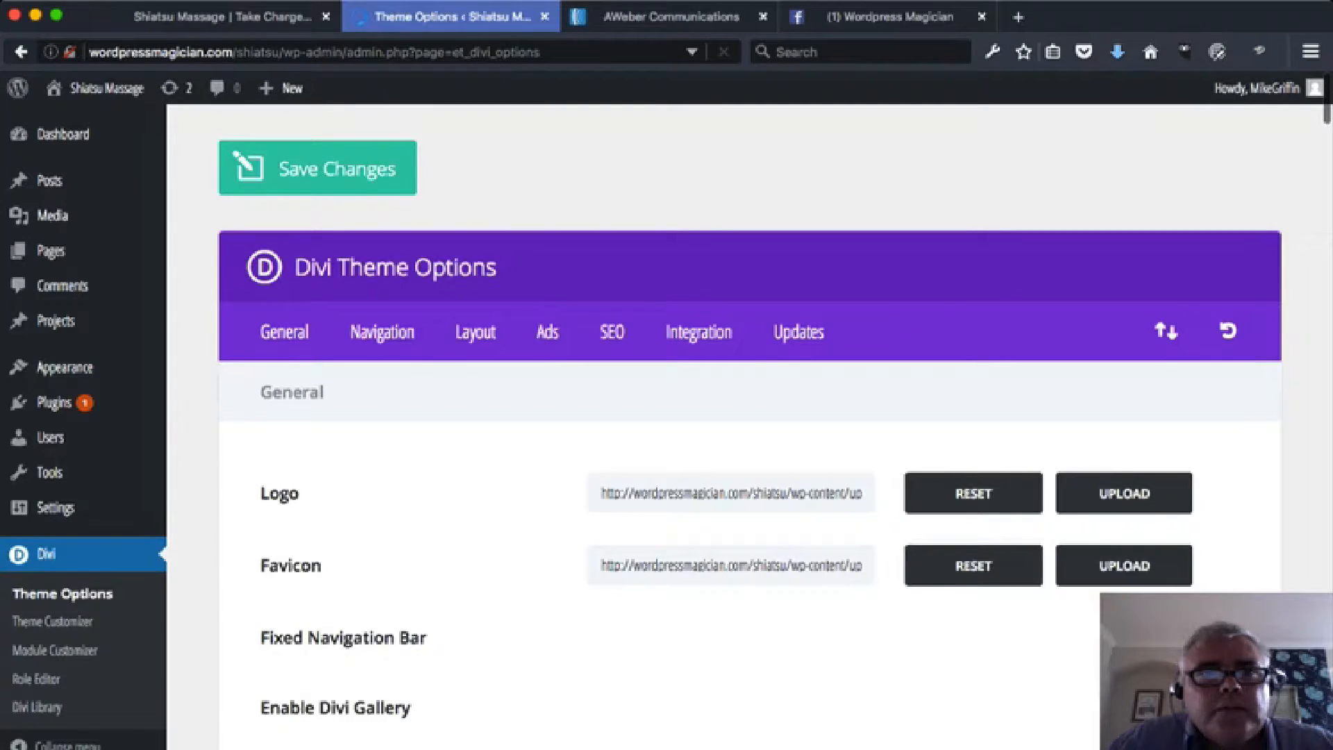
# Step: Load the Shiatsu home page at wordpressmagician.com/shiatsu/ and compare it with the demo site
pyautogui.moveTo(283, 52); pyautogui.dragTo(540, 52)
pyautogui.press('BackSpace')
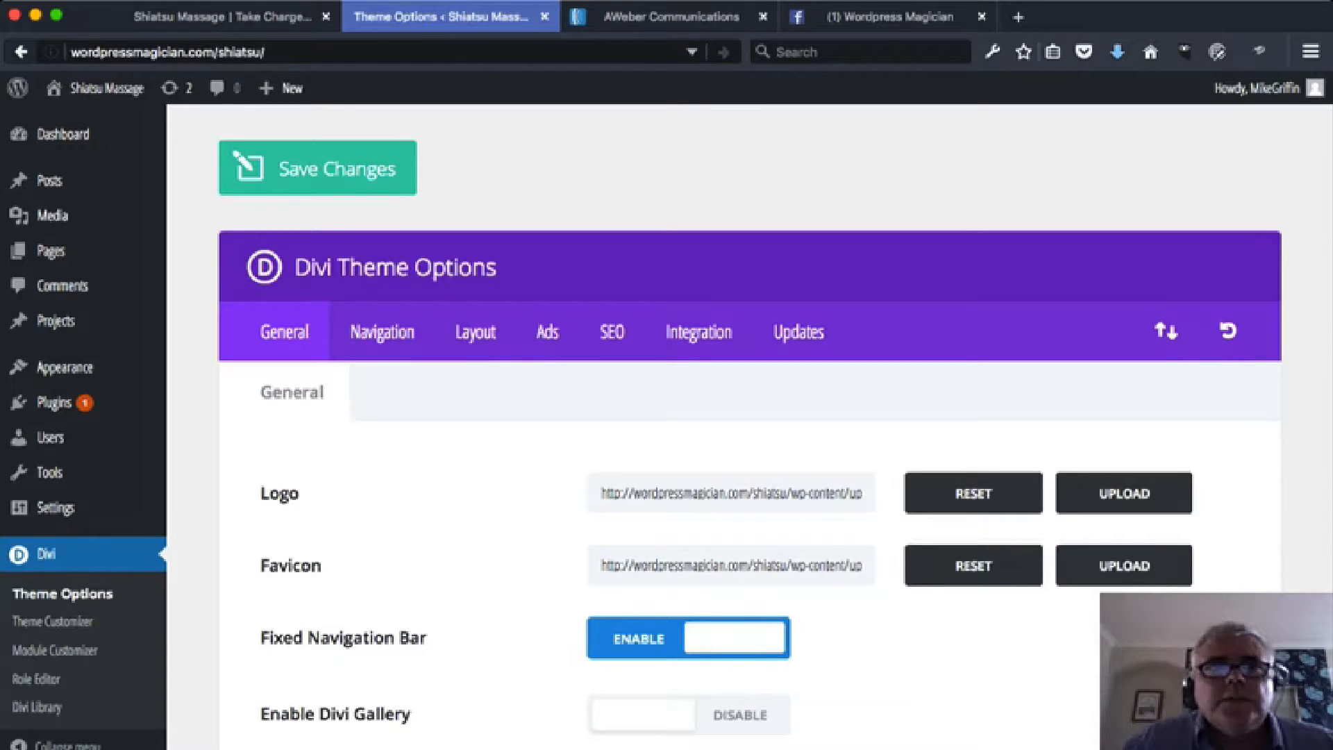
pyautogui.press('Return')
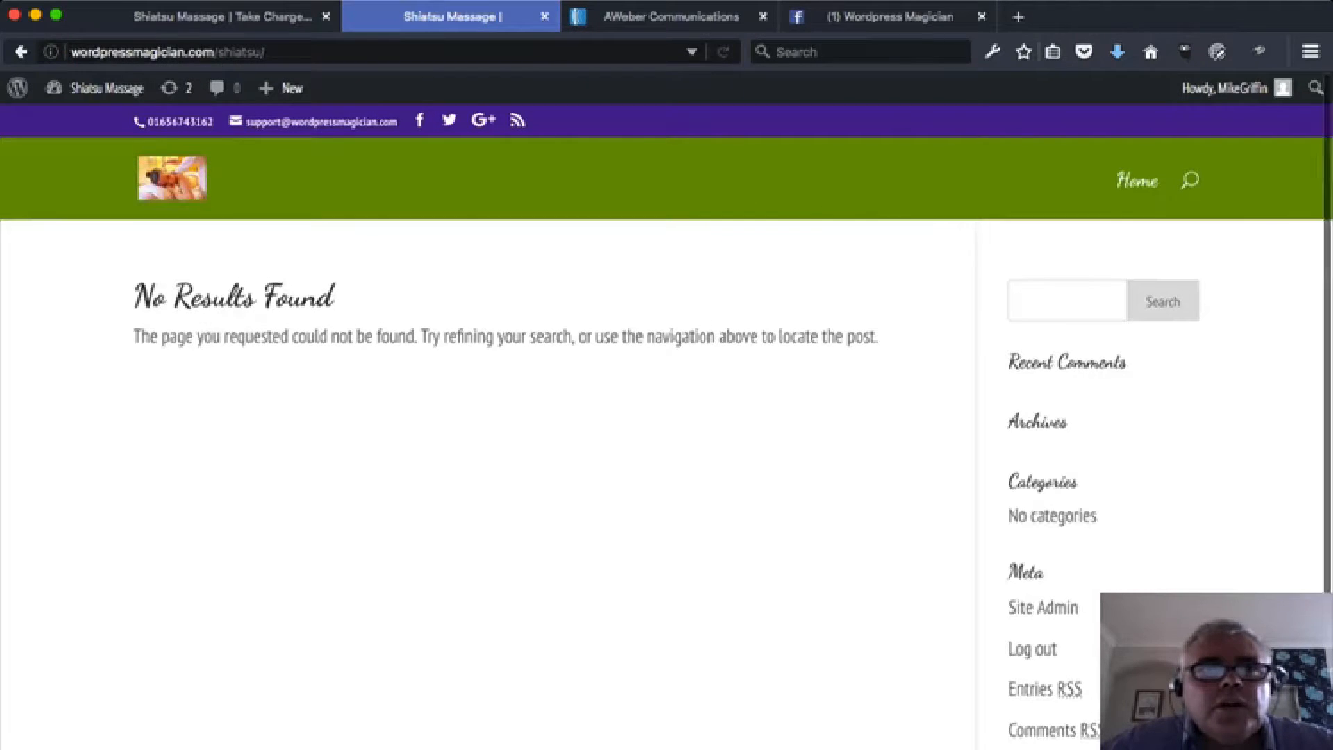
pyautogui.click(253, 17)
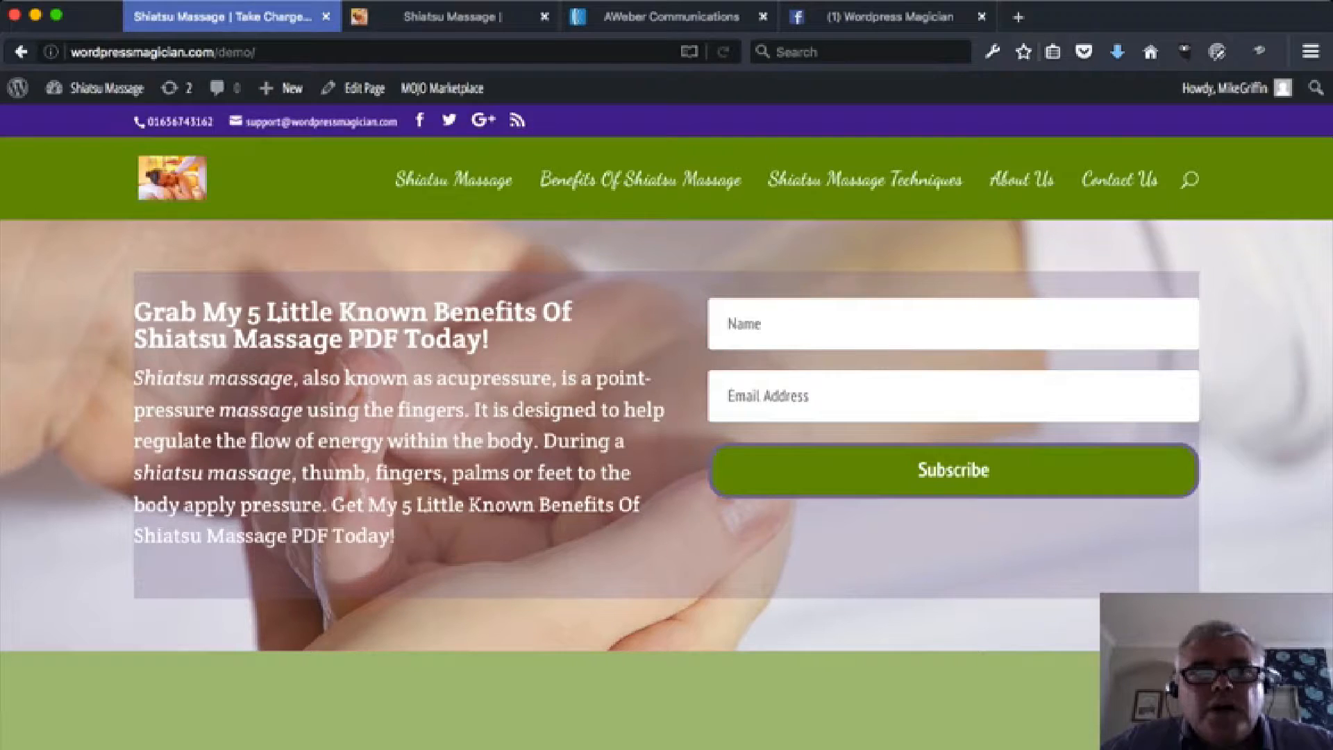
pyautogui.click(451, 16)
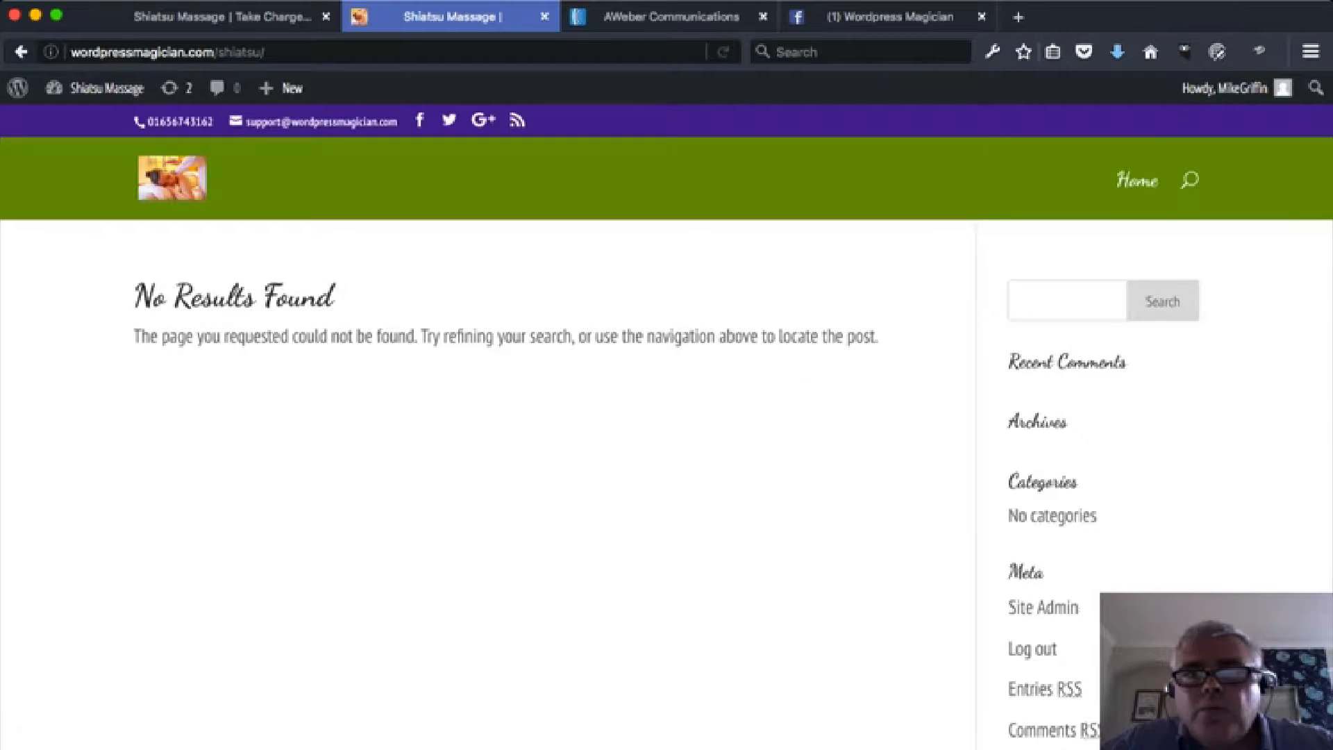
pyautogui.scroll(-3, 666, 417)
pyautogui.scroll(3, 666, 416)
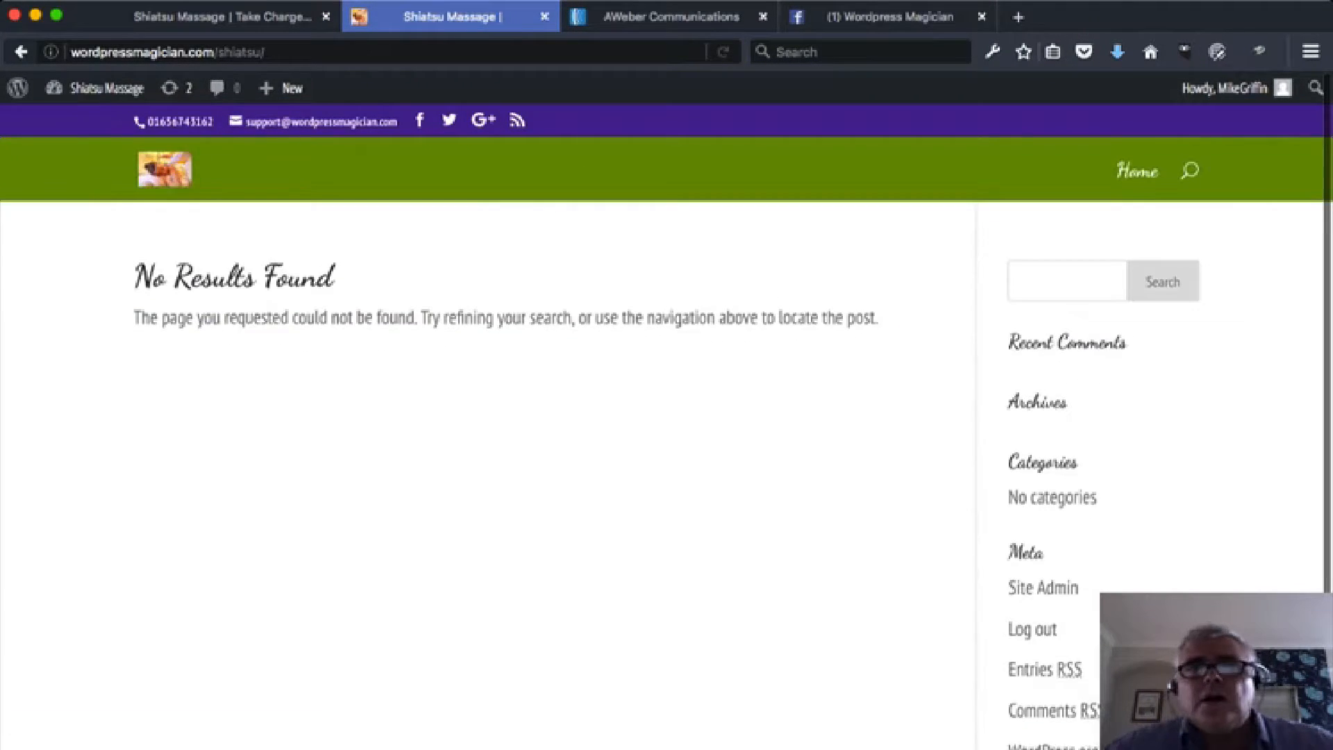
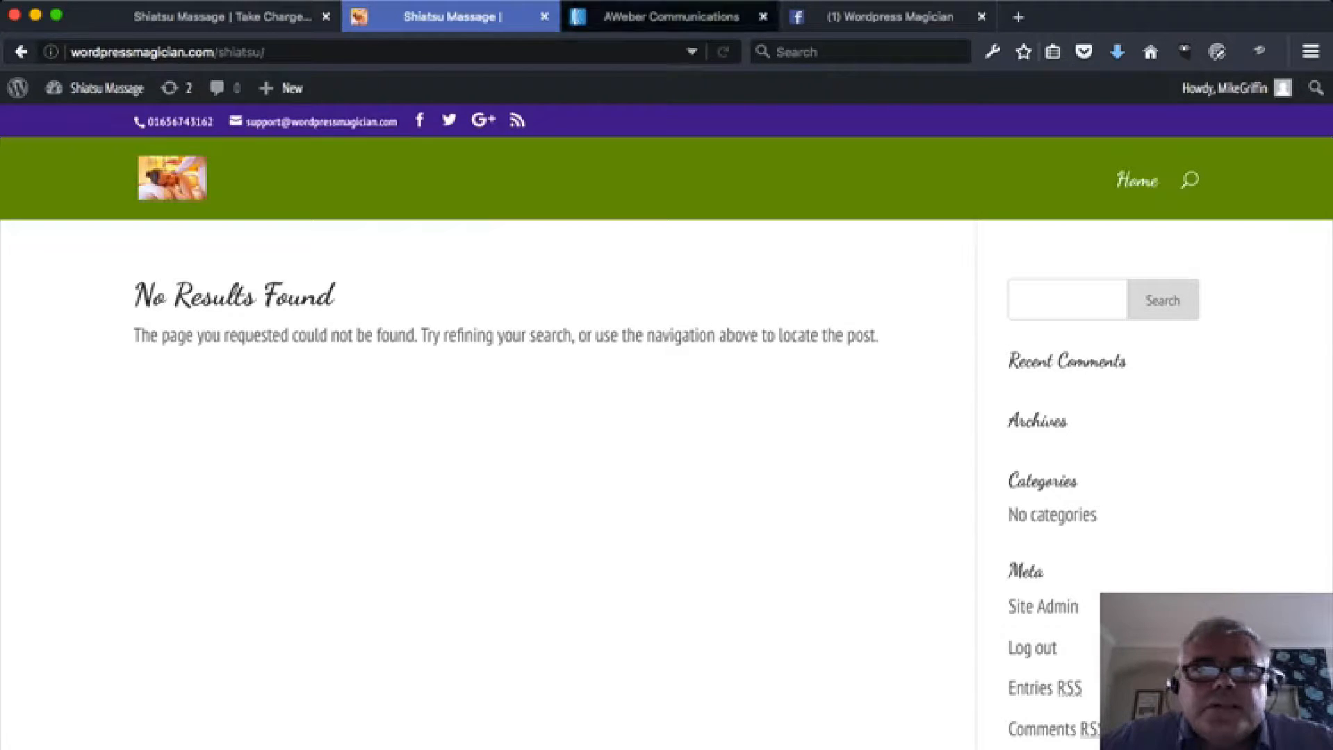
# Step: Load wordpressmagician.com/example, scroll through the Shamanic Healing opt-in page, then close its tab
pyautogui.hotkey('ctrl', 'Tab')
pyautogui.press('super+l')
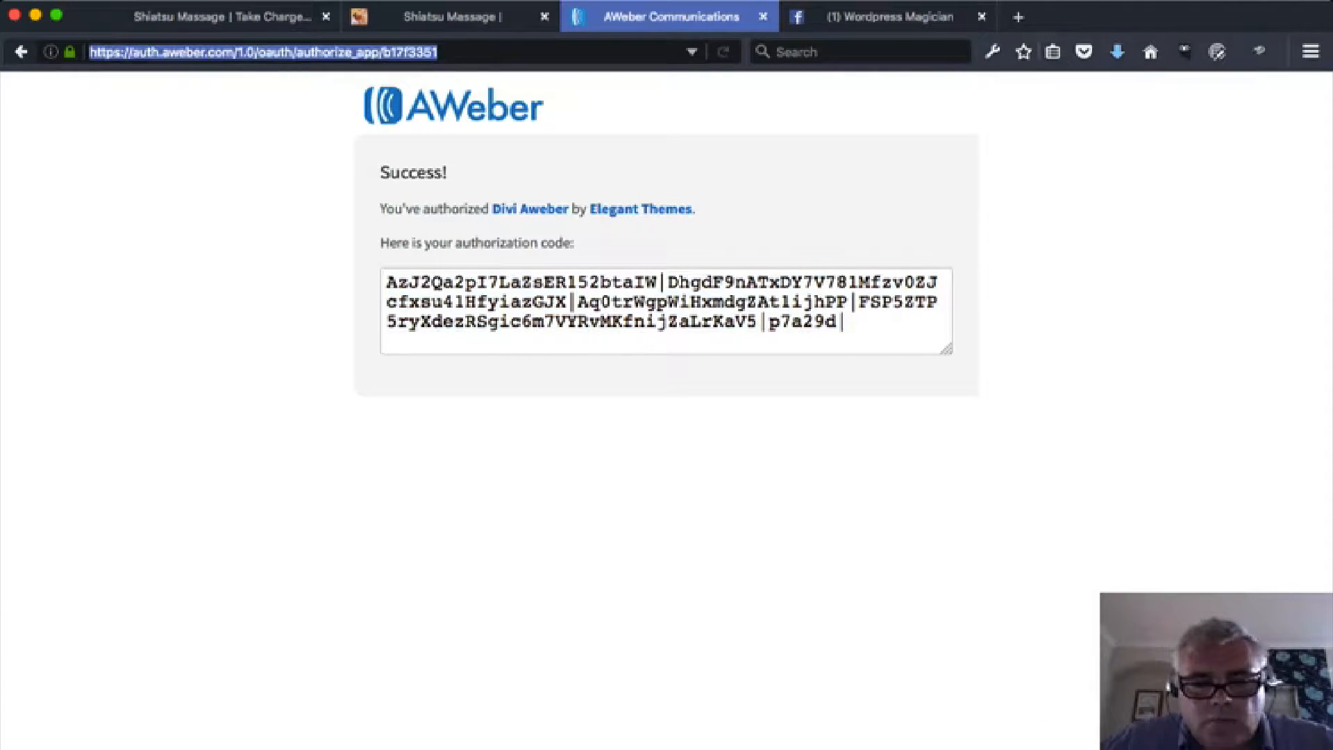
pyautogui.write('wordpr')
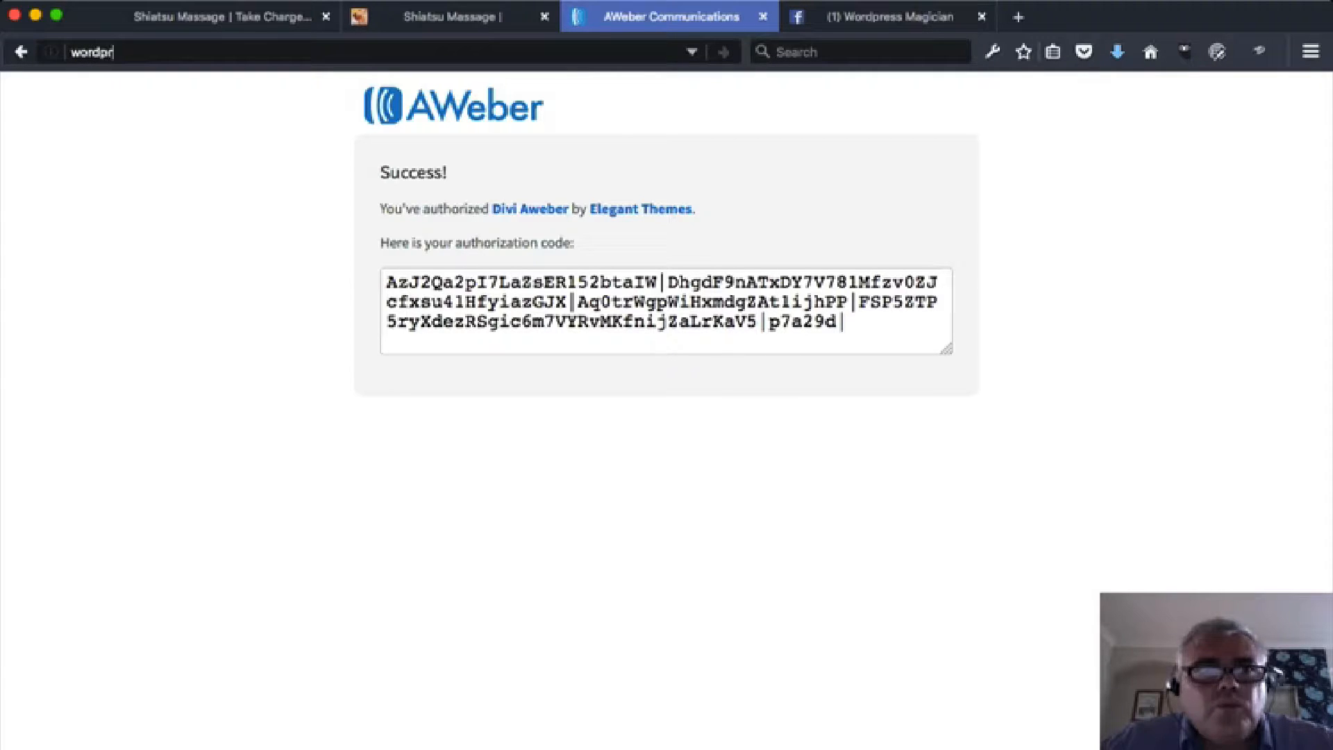
pyautogui.write('ess.co')
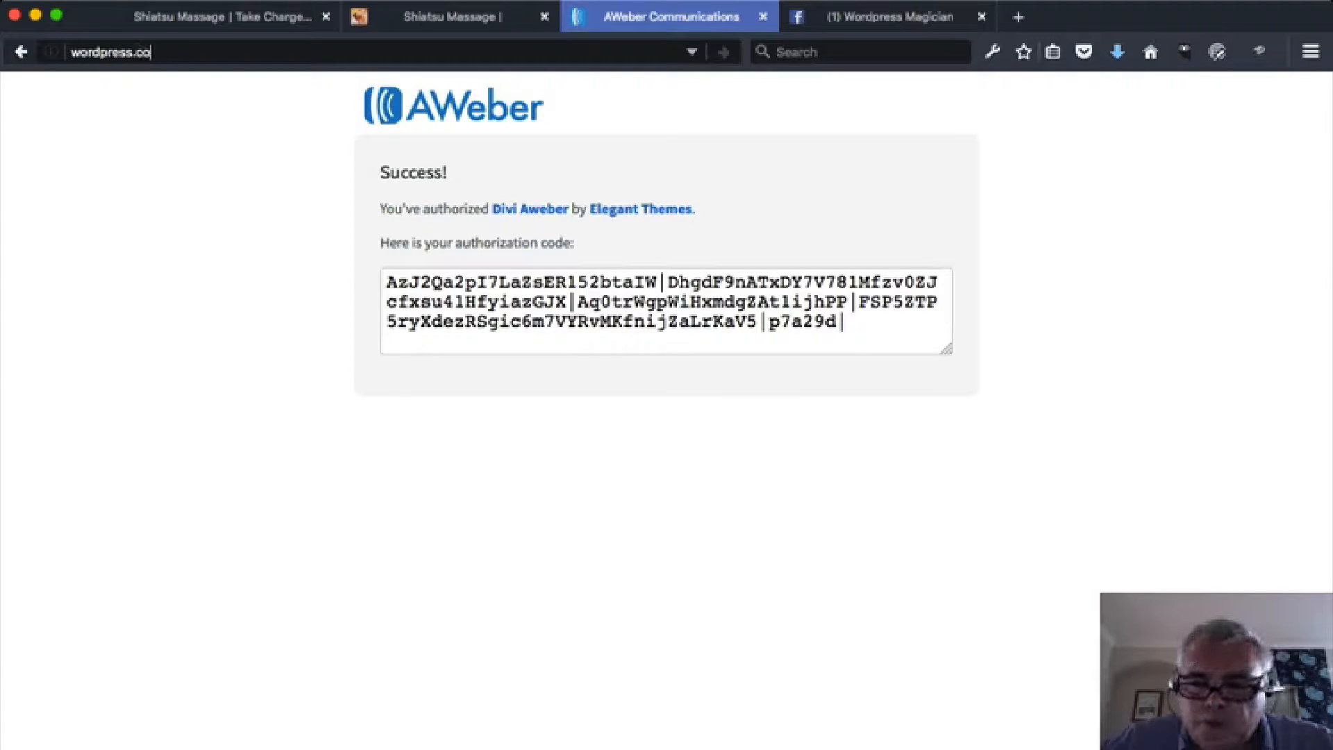
pyautogui.write('m/')
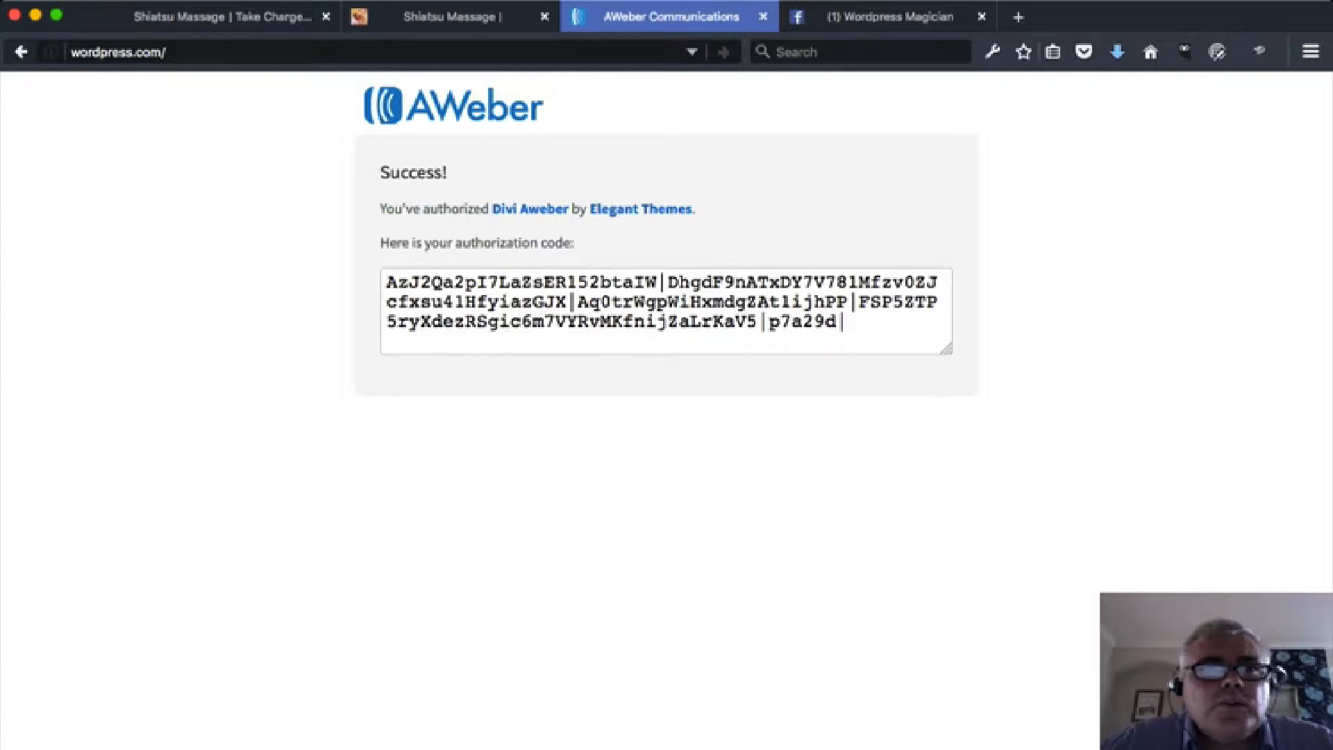
pyautogui.press('BackSpace')
pyautogui.press('BackSpace')
pyautogui.press('BackSpace')
pyautogui.press('BackSpace')
pyautogui.press('BackSpace')
pyautogui.write('ma')
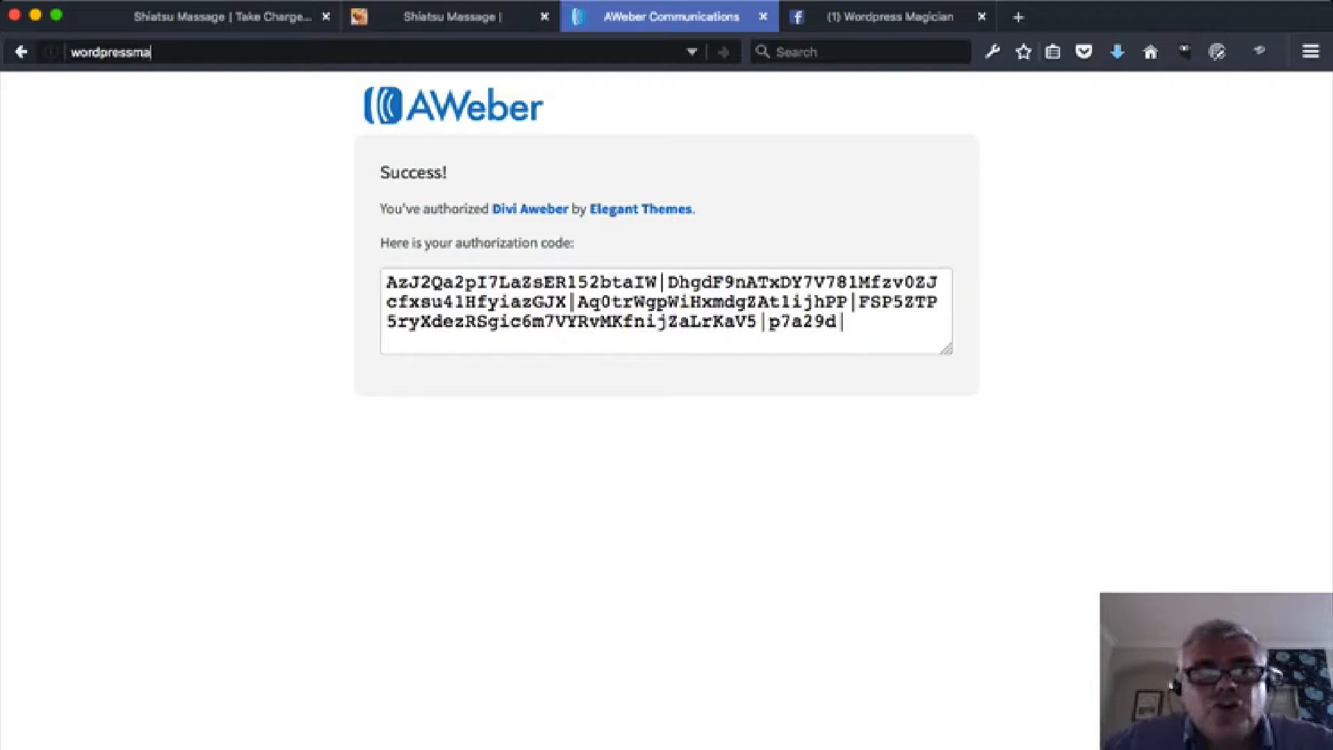
pyautogui.write('gician.co')
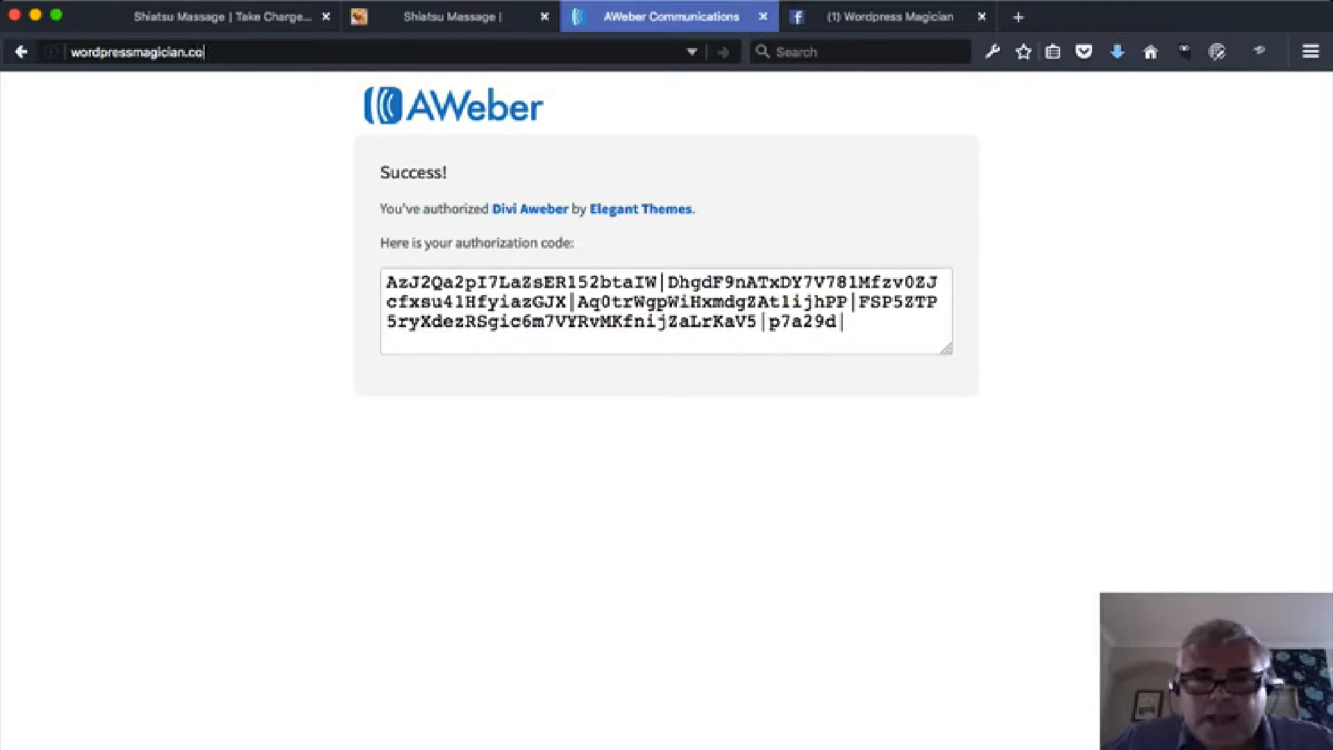
pyautogui.write('m/example')
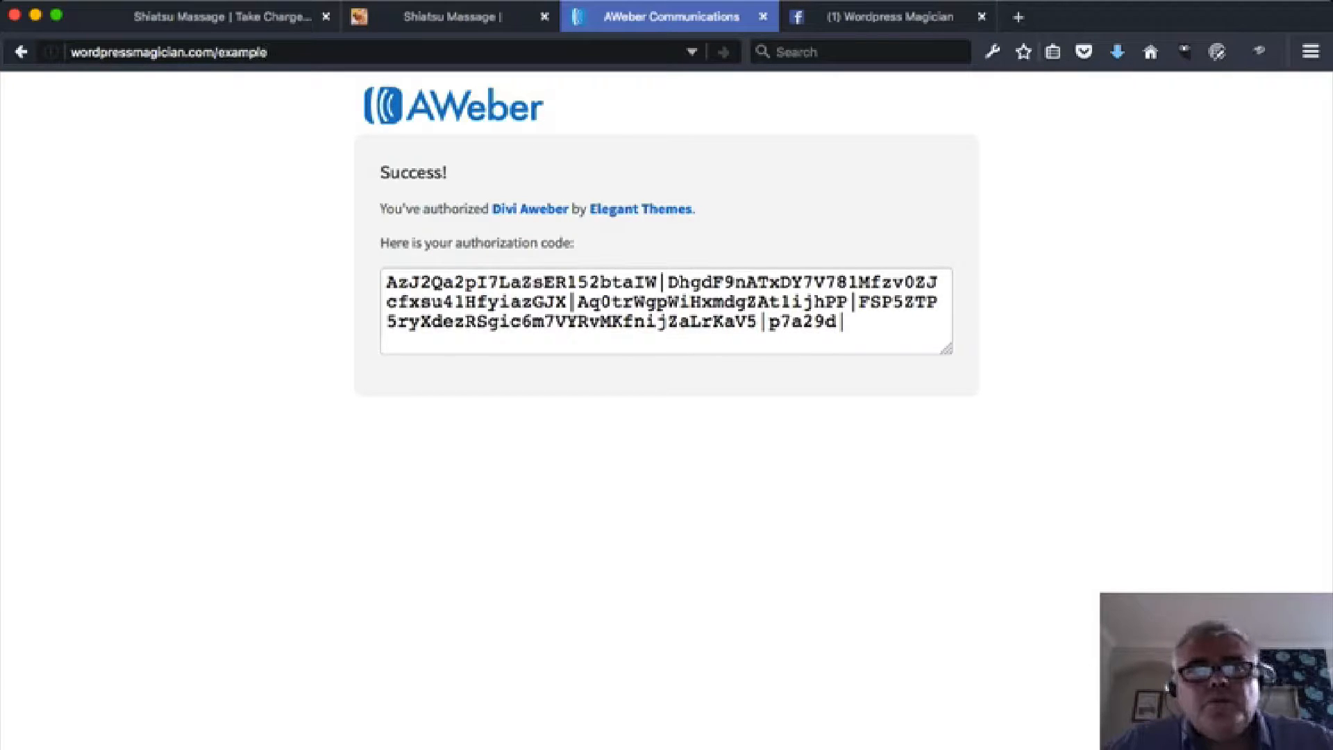
pyautogui.press('Return')
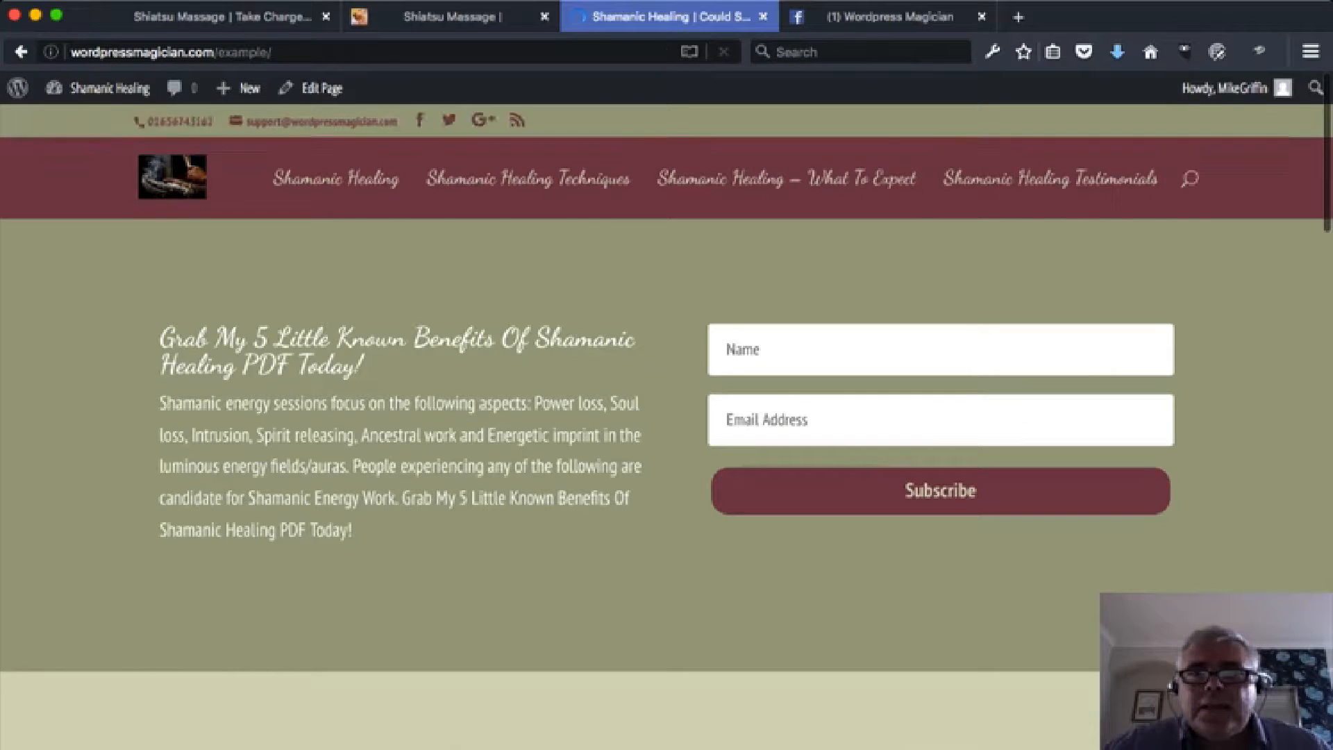
pyautogui.scroll(-10, 666, 486)
pyautogui.scroll(-10, 666, 486)
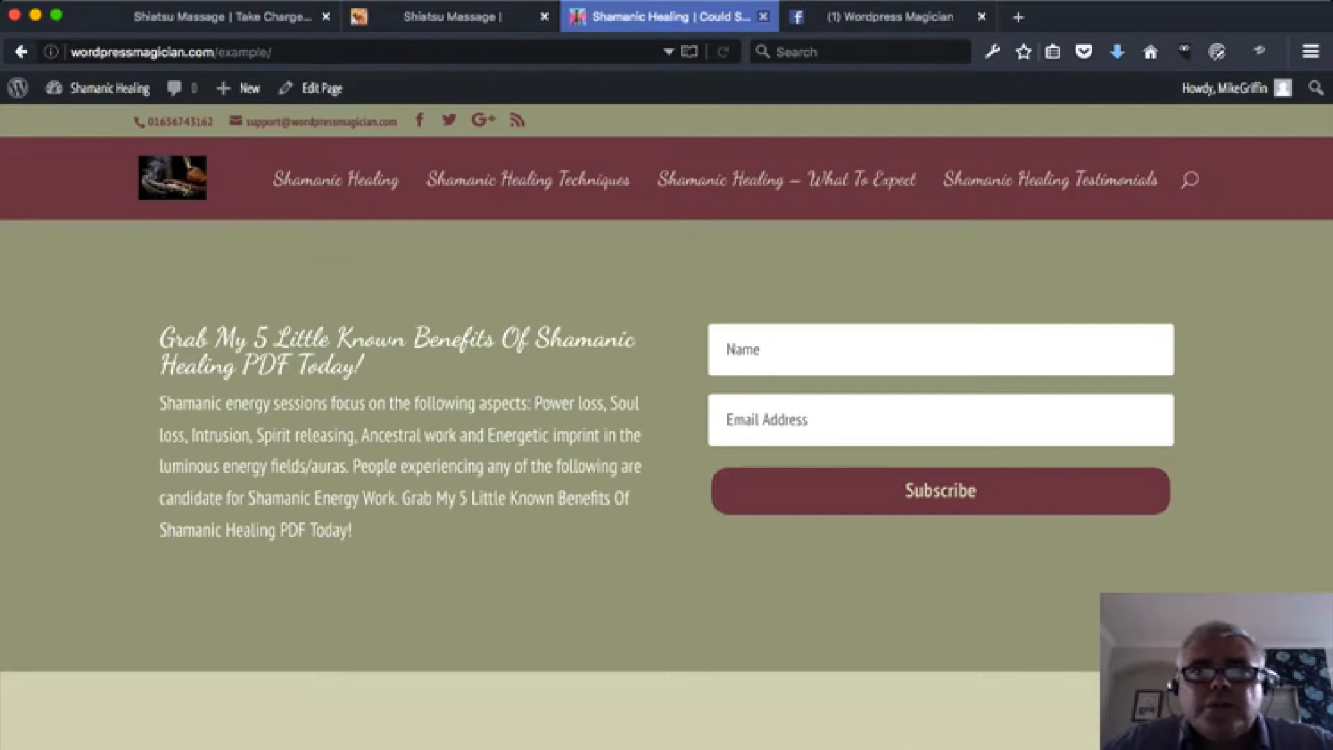
pyautogui.click(763, 17)
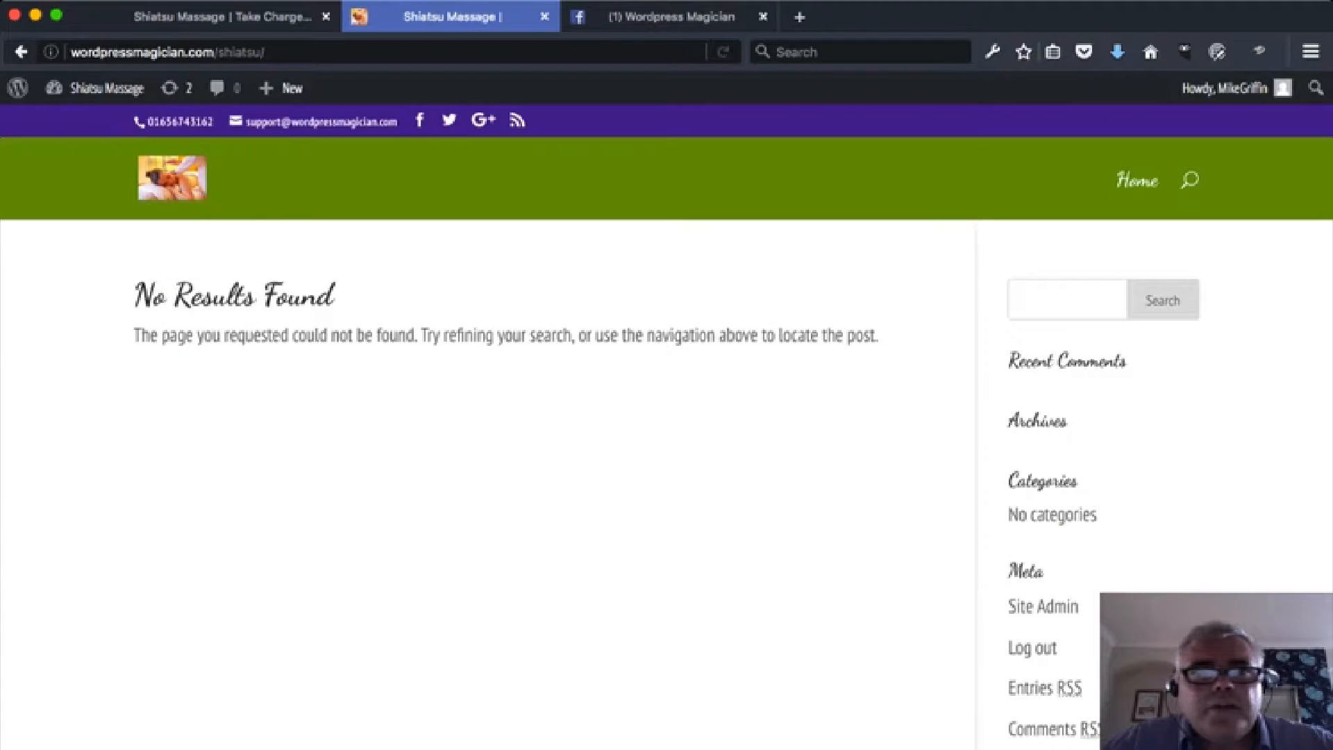
# Step: Open the demo site's Posts > Categories list, then go back to the Shiatsu site tab
pyautogui.click(222, 17)
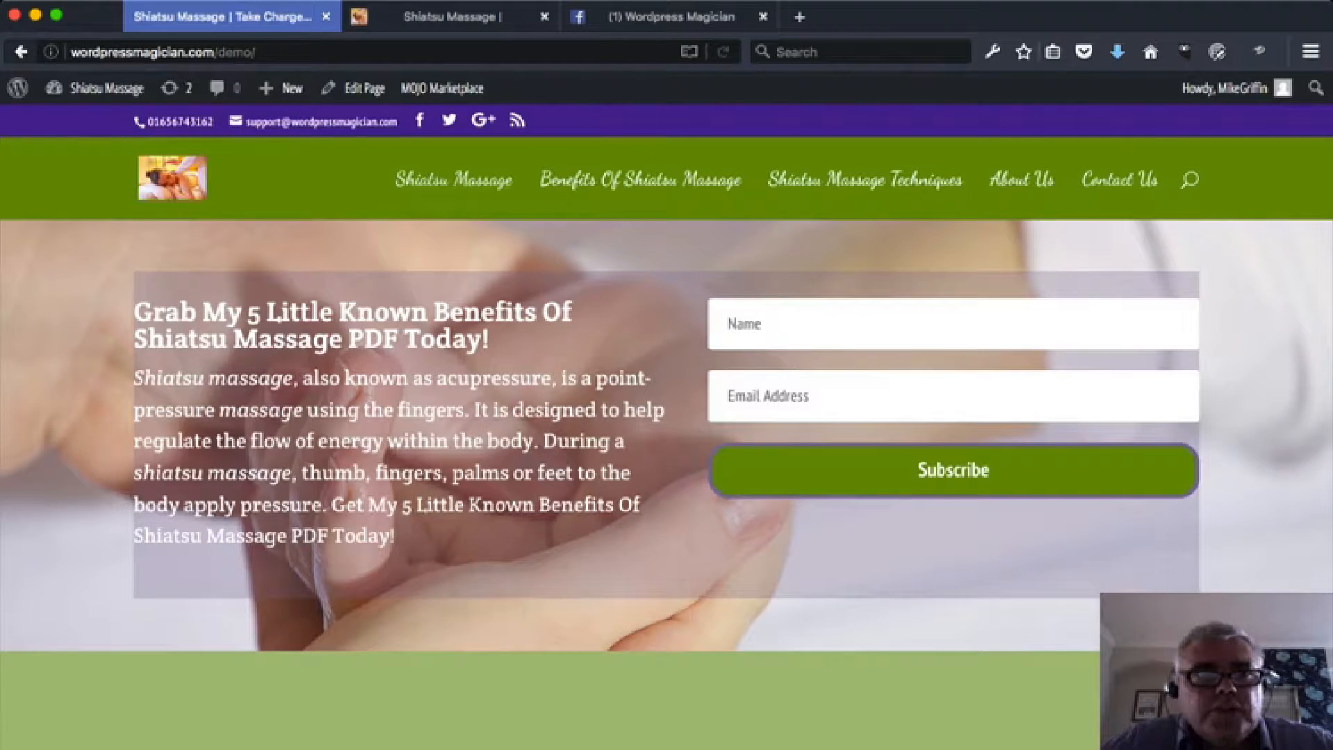
pyautogui.moveTo(104, 88)
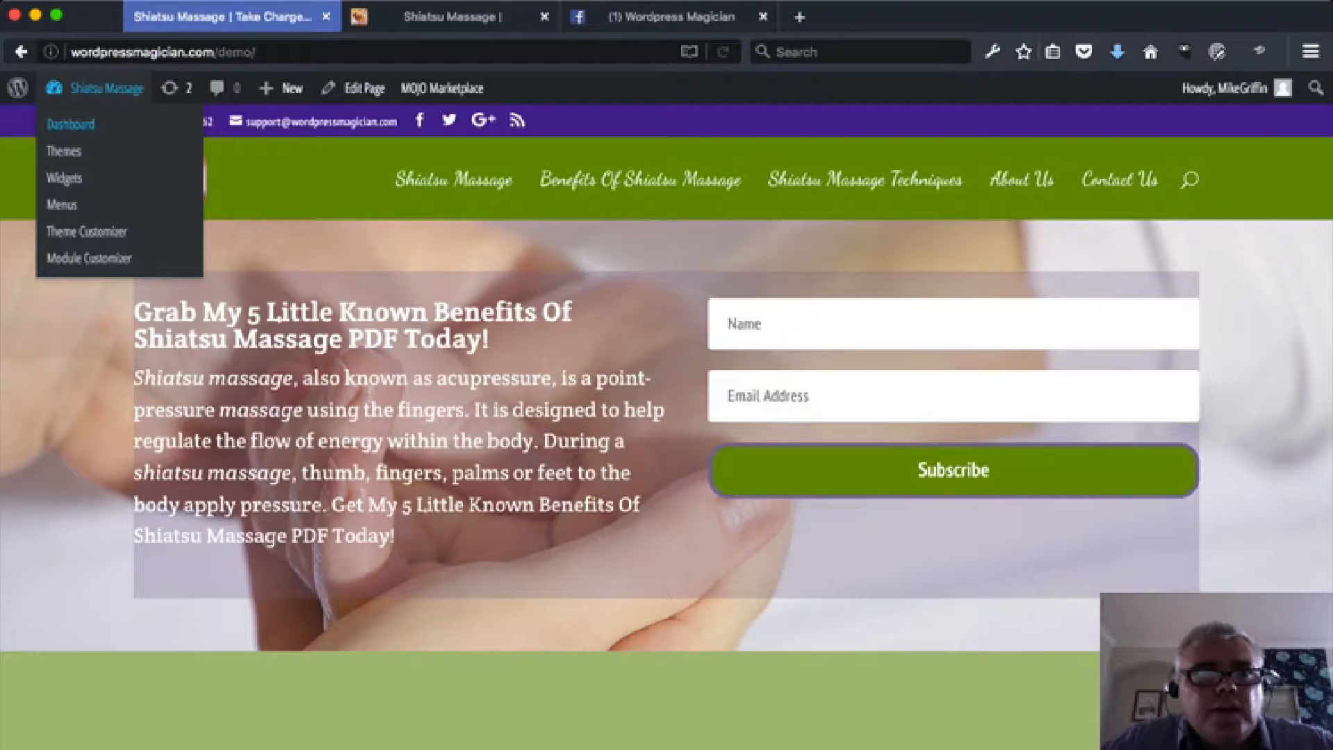
pyautogui.click(70, 123)
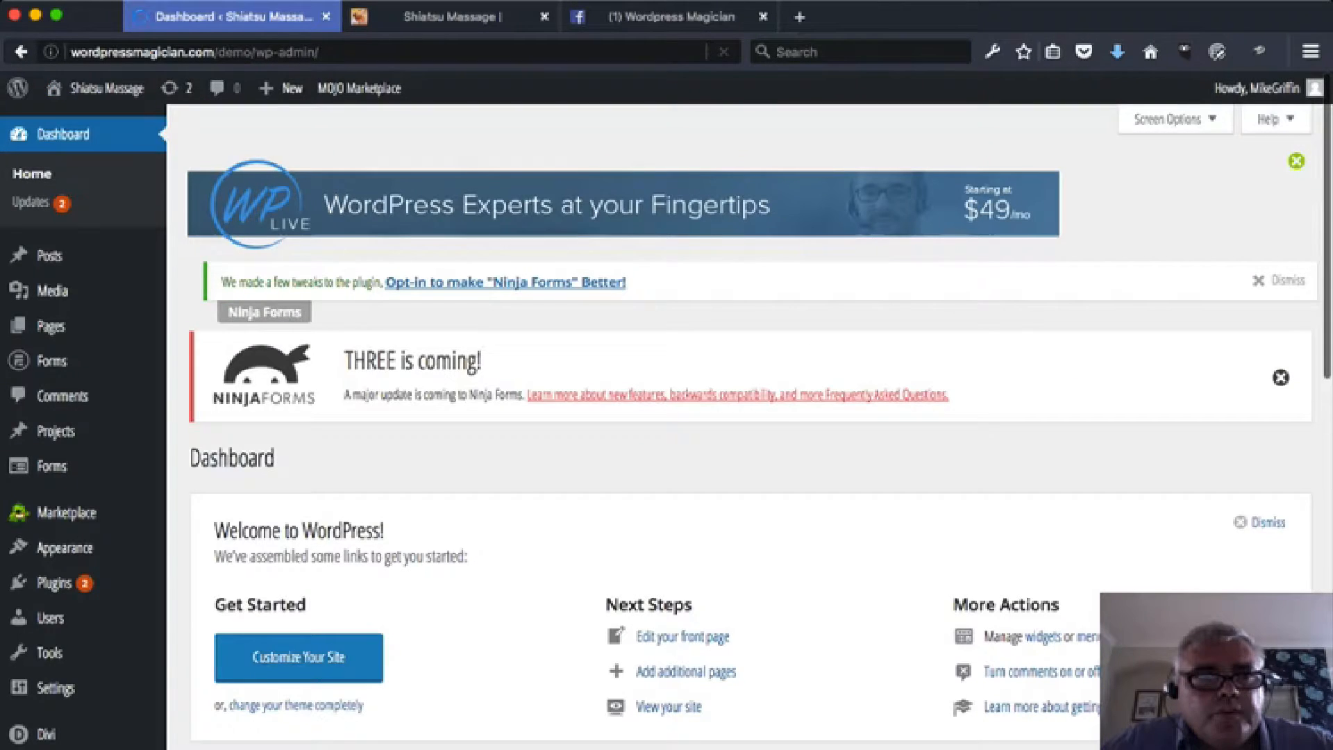
pyautogui.moveTo(50, 256)
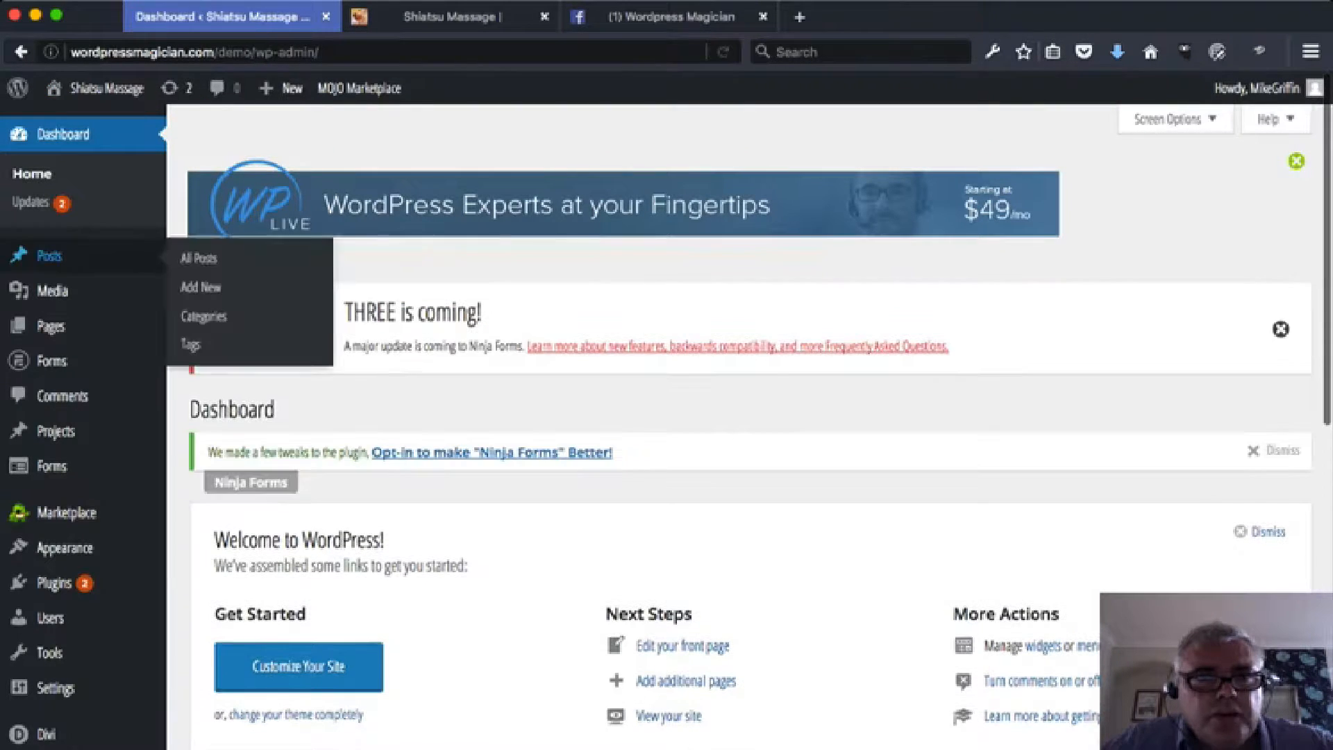
pyautogui.click(203, 316)
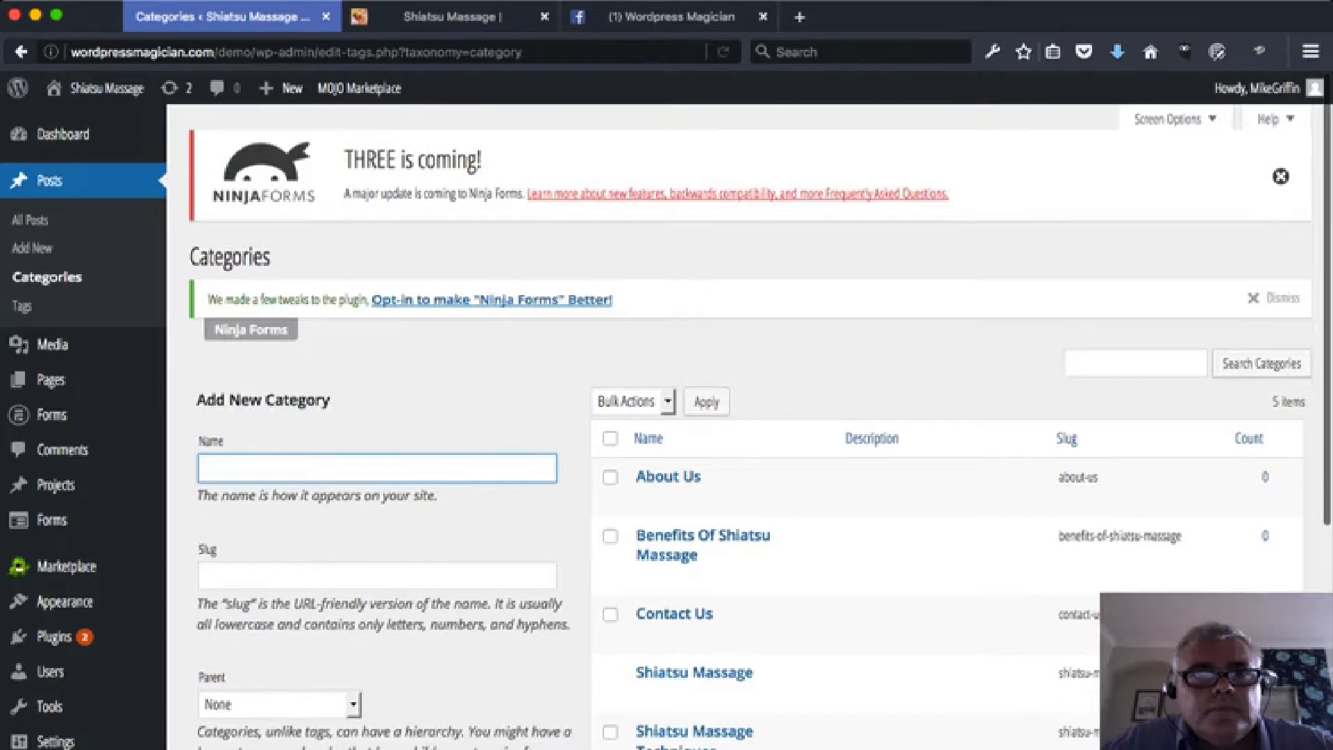
pyautogui.scroll(-3, 749, 416)
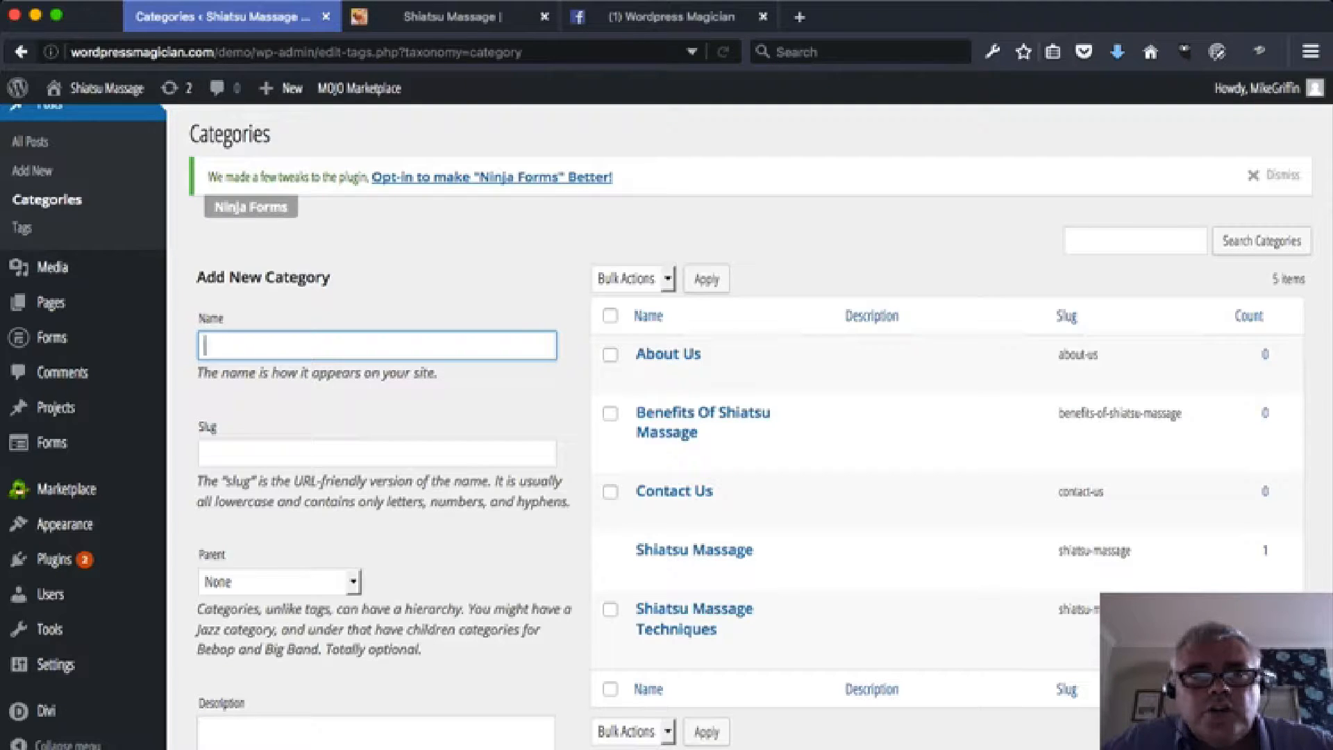
pyautogui.click(452, 16)
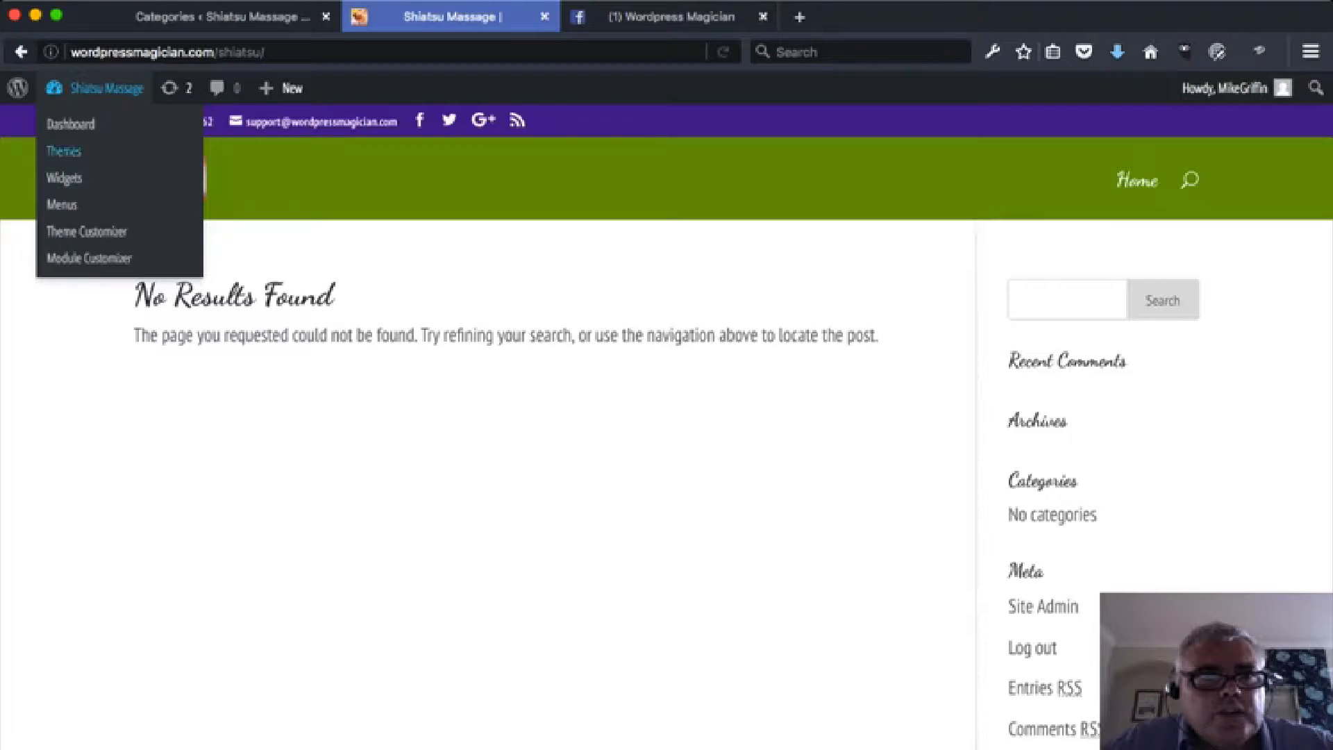
# Step: On the Shiatsu site's Categories page, add the category 'Shiatsu Massage'
pyautogui.click(62, 204)
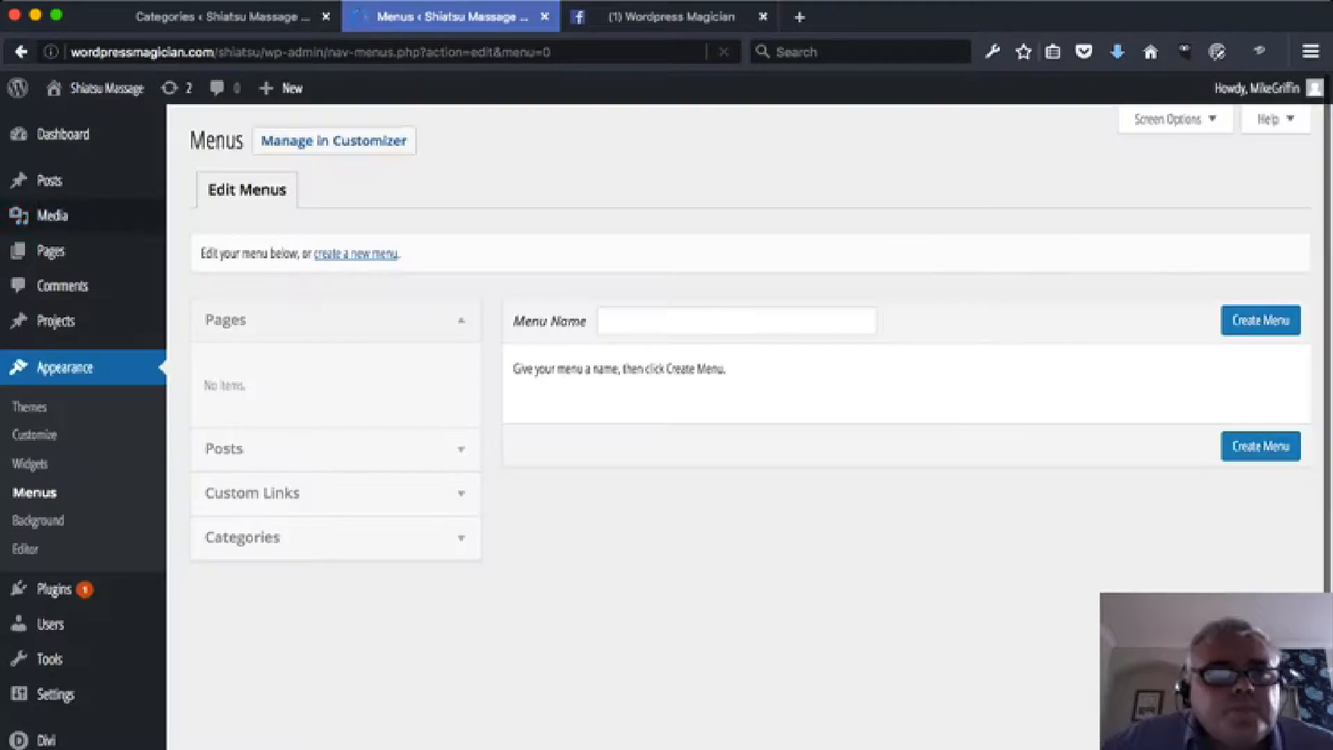
pyautogui.moveTo(49, 181)
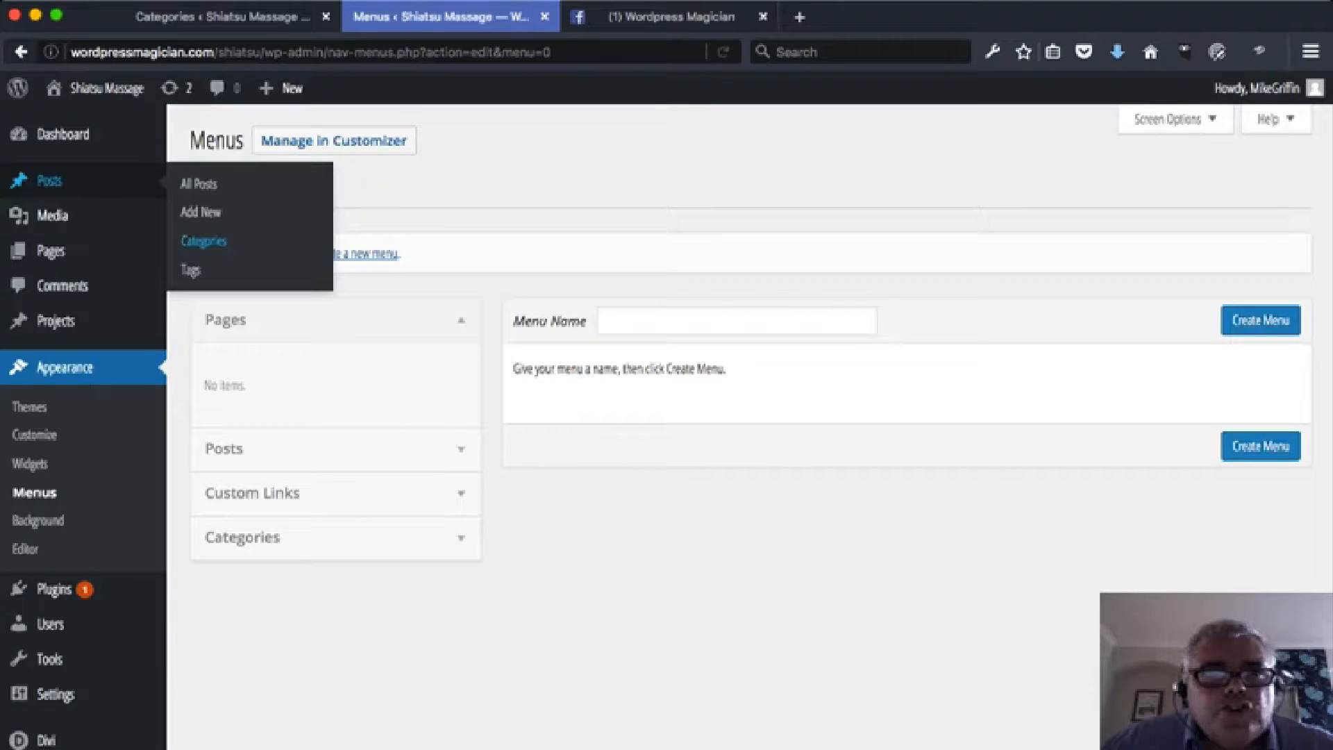
pyautogui.click(204, 241)
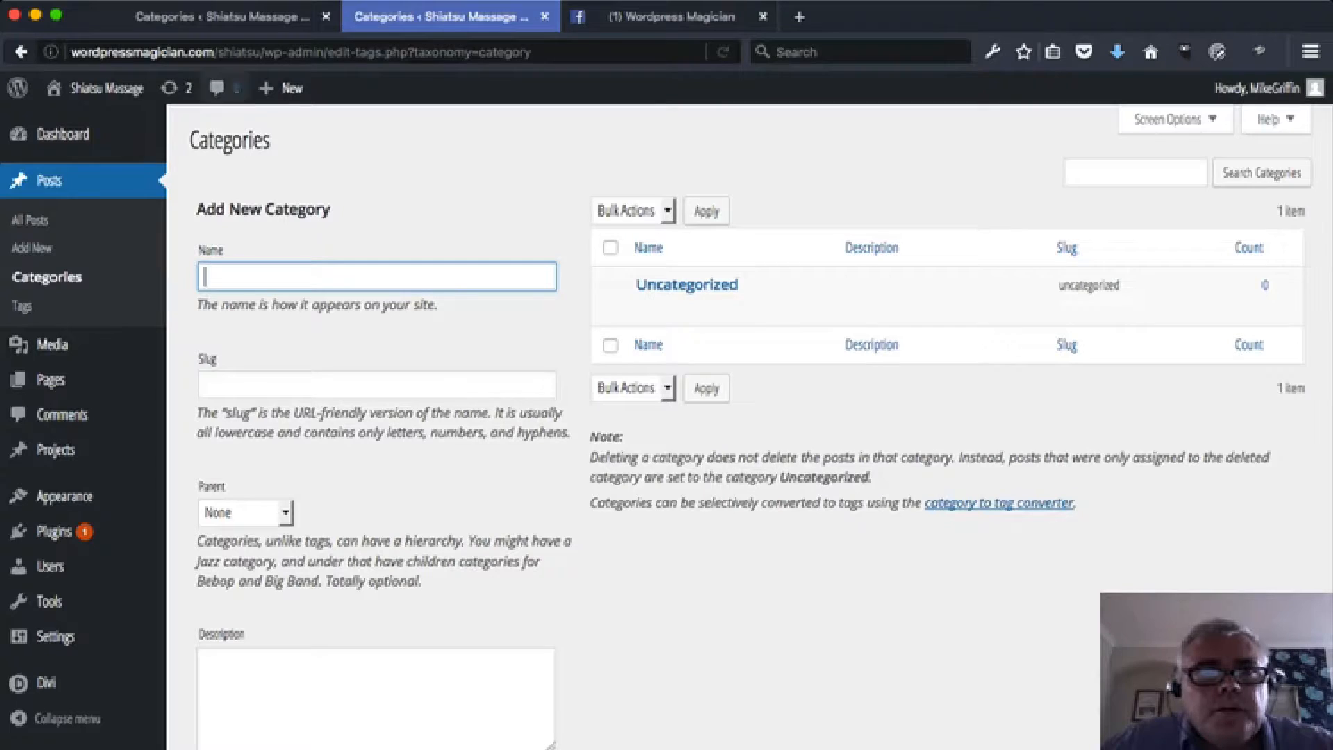
pyautogui.click(222, 16)
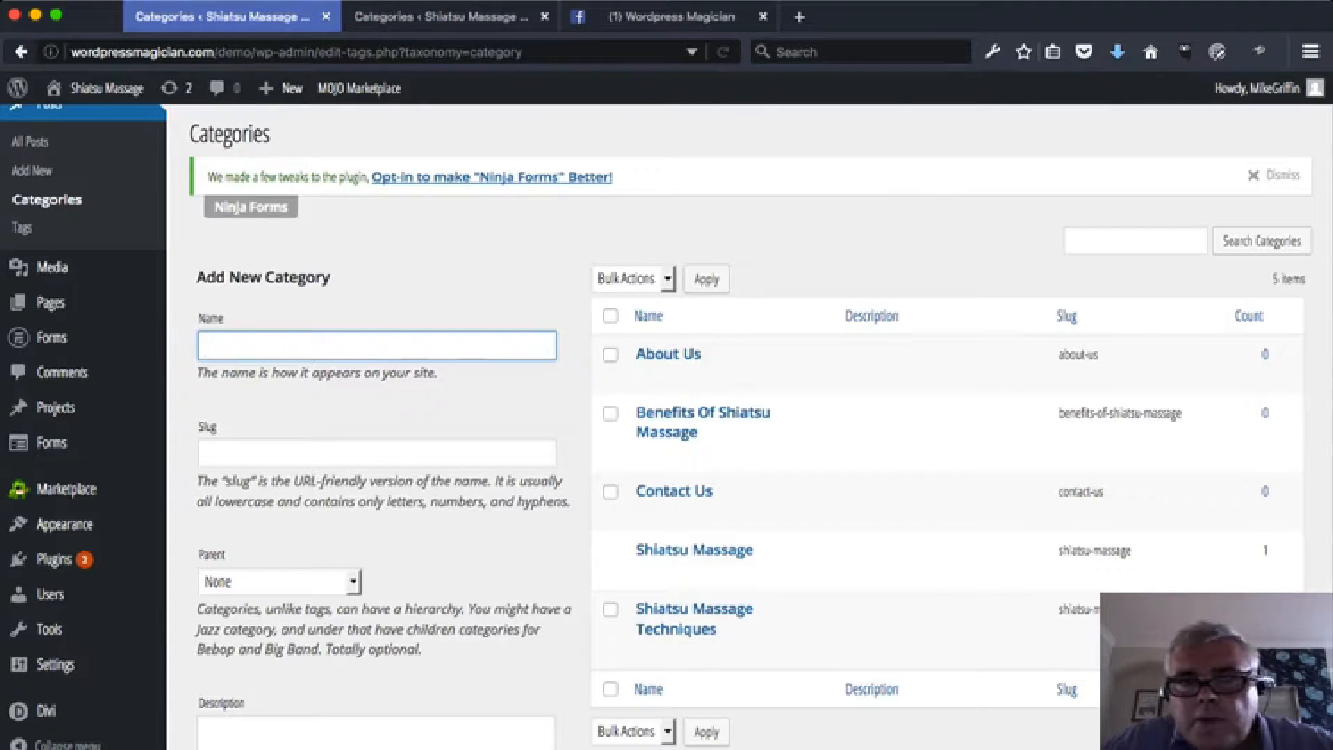
pyautogui.click(441, 17)
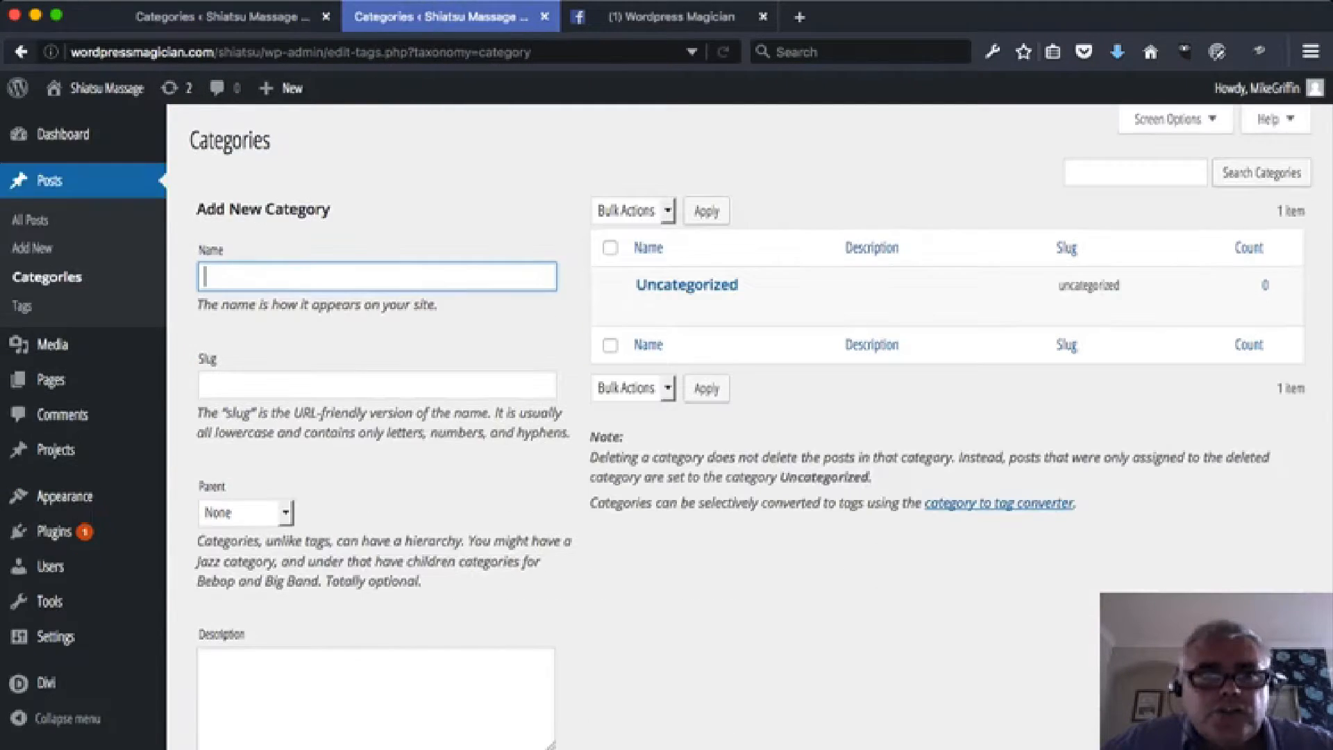
pyautogui.write('S')
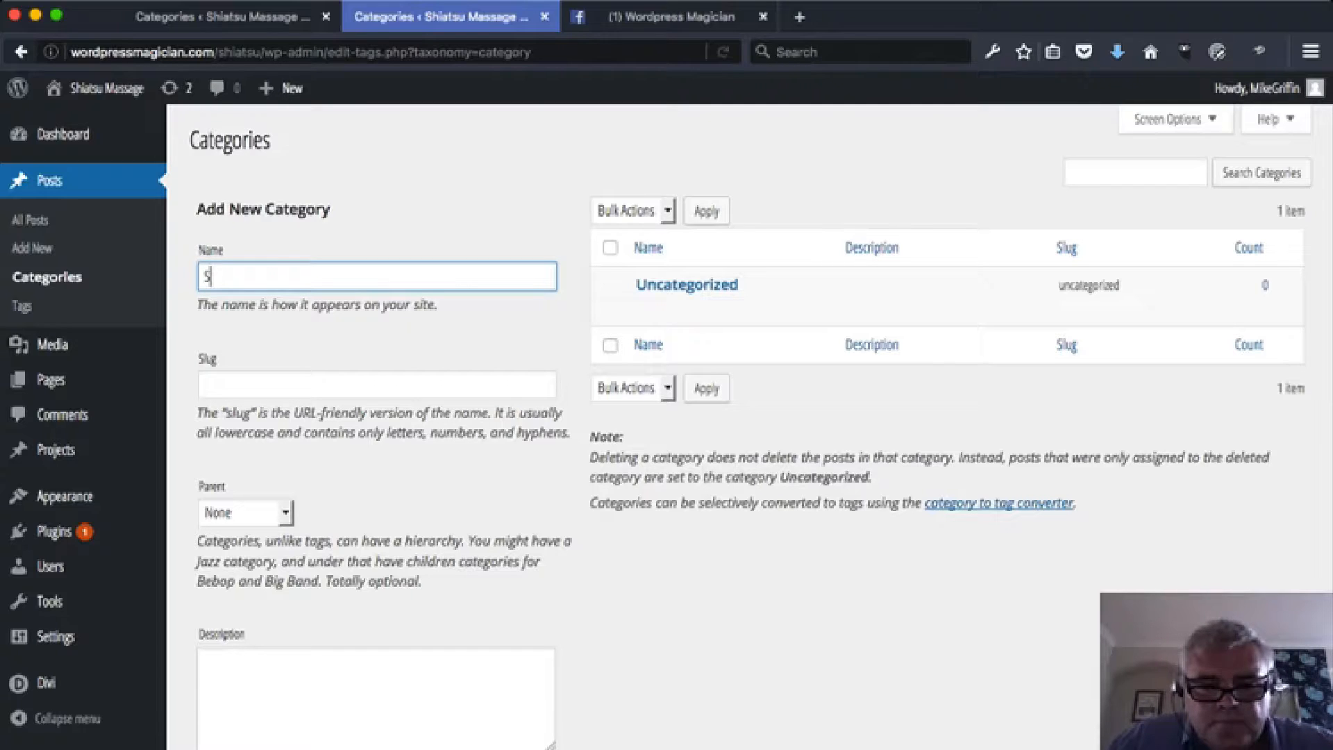
pyautogui.write('hiatsu ')
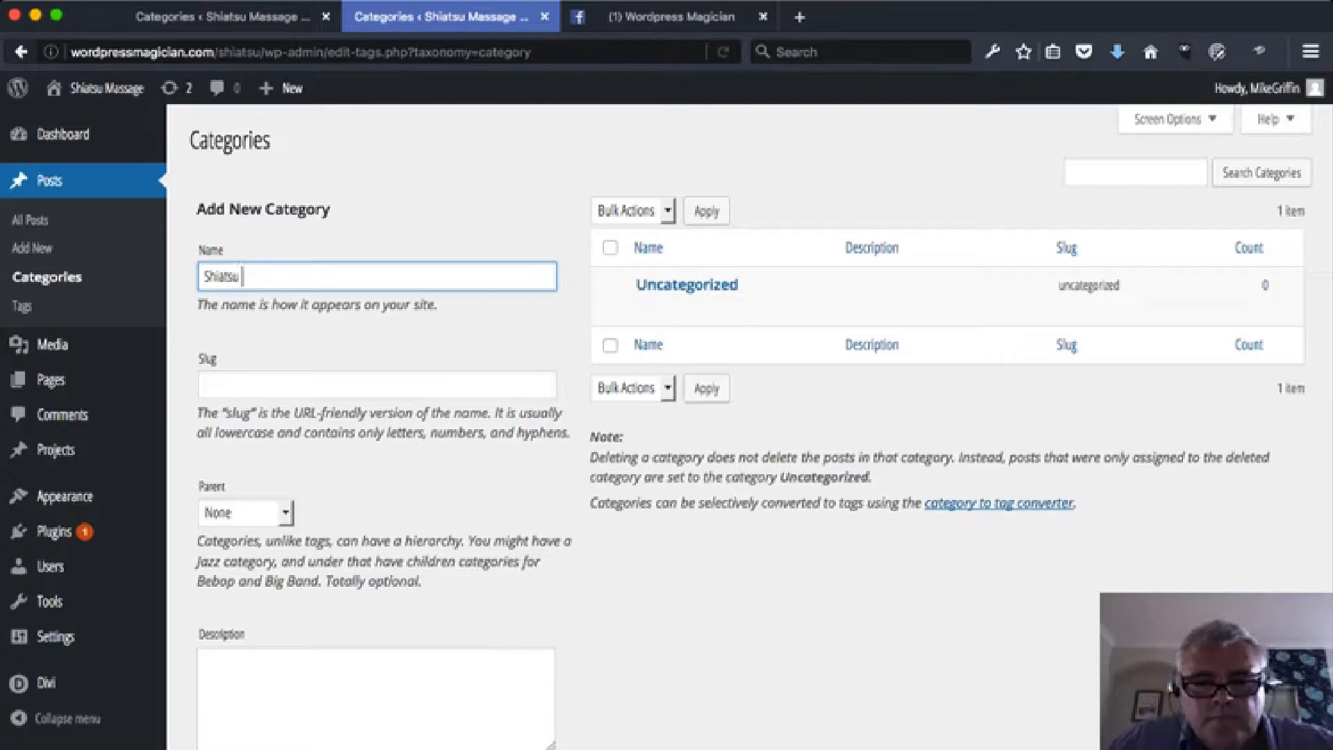
pyautogui.write('Massage')
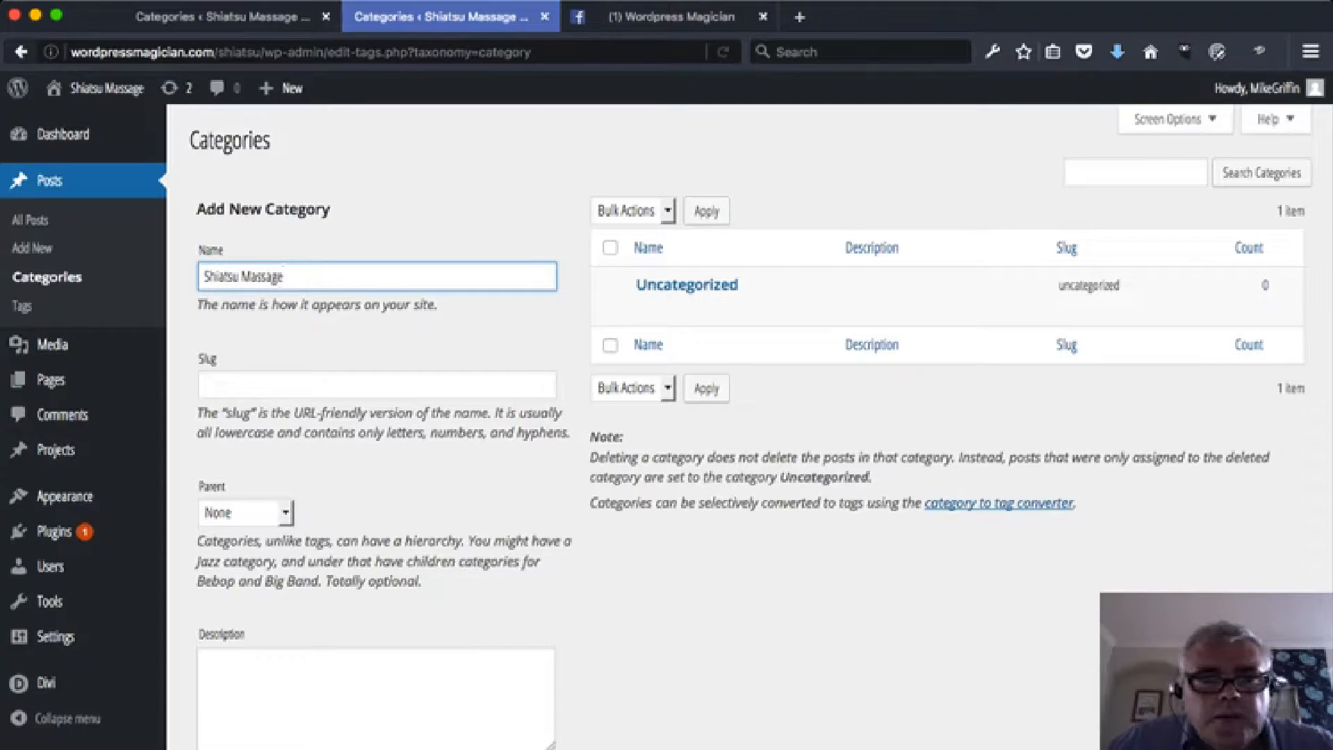
pyautogui.scroll(-1, 760, 426)
pyautogui.scroll(-3, 760, 425)
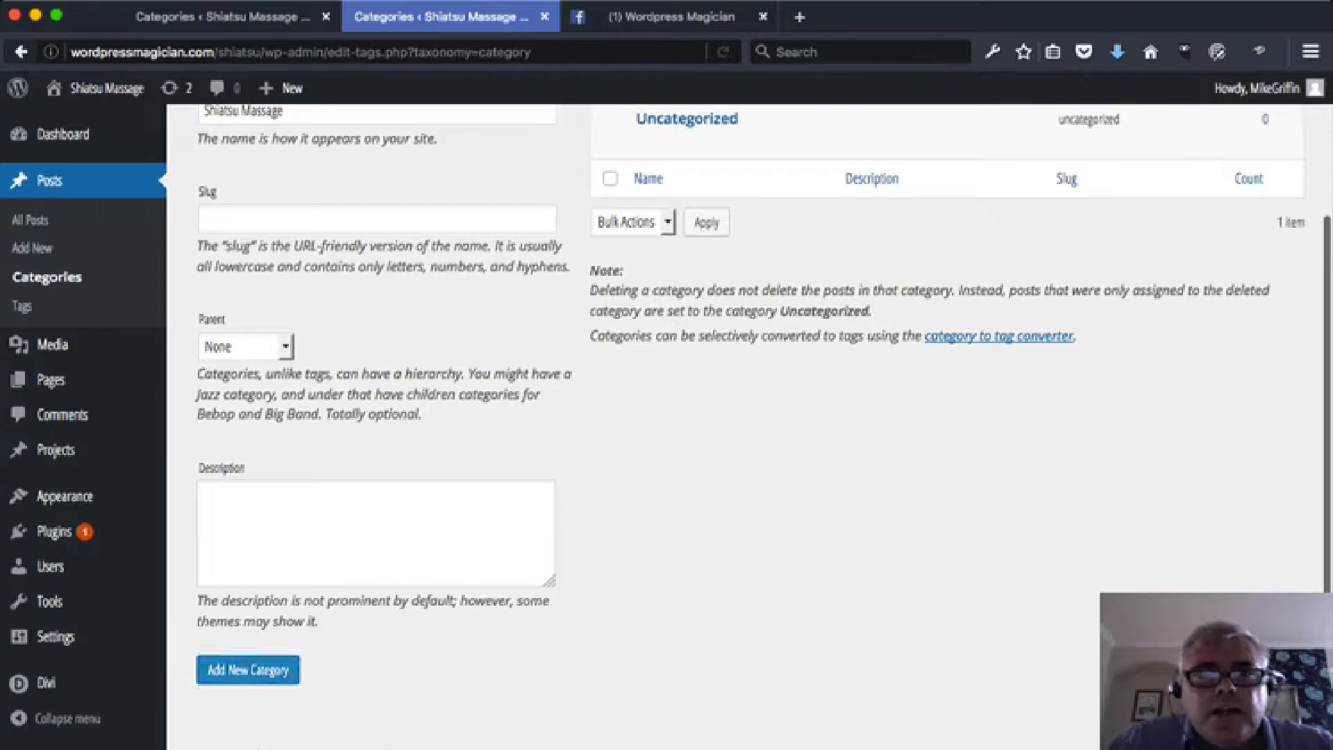
pyautogui.click(248, 669)
# Step: Add the category 'Shaiatsu Massage Techniques' after checking the demo's list
pyautogui.scroll(4, 760, 425)
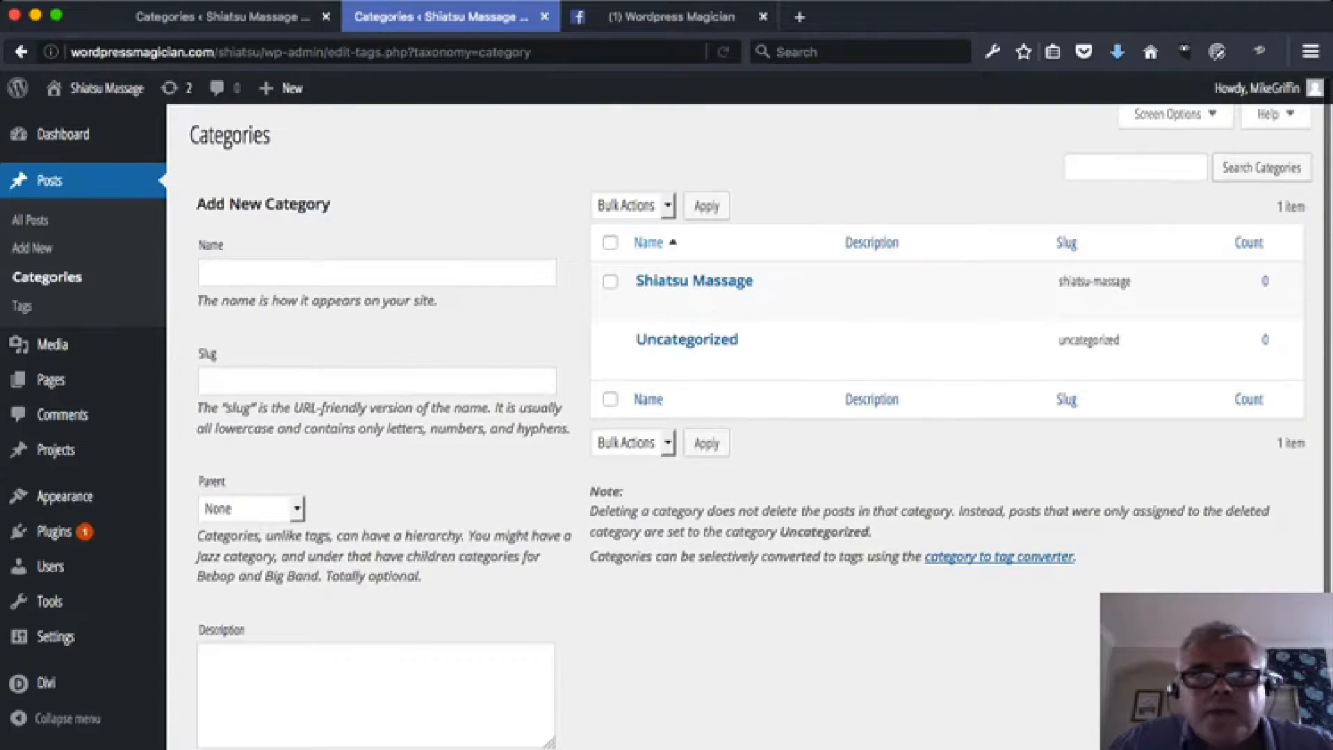
pyautogui.click(229, 16)
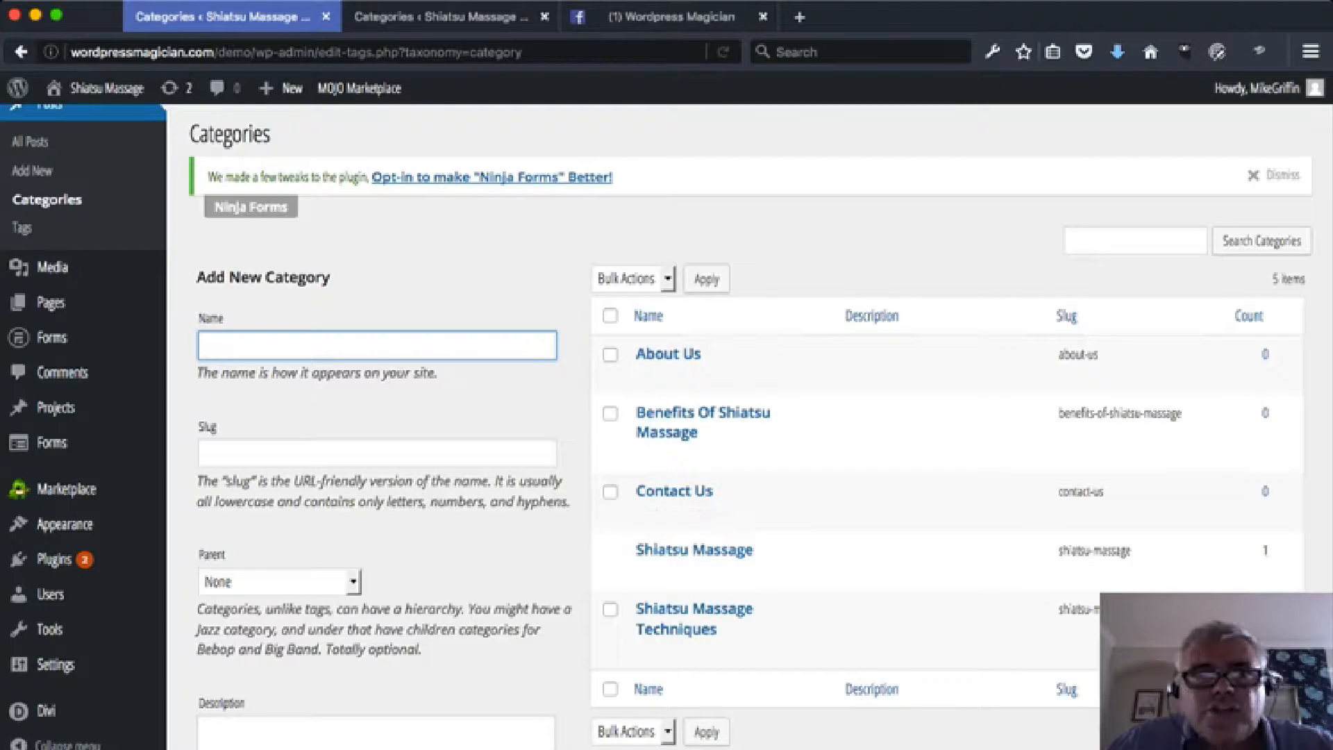
pyautogui.click(445, 17)
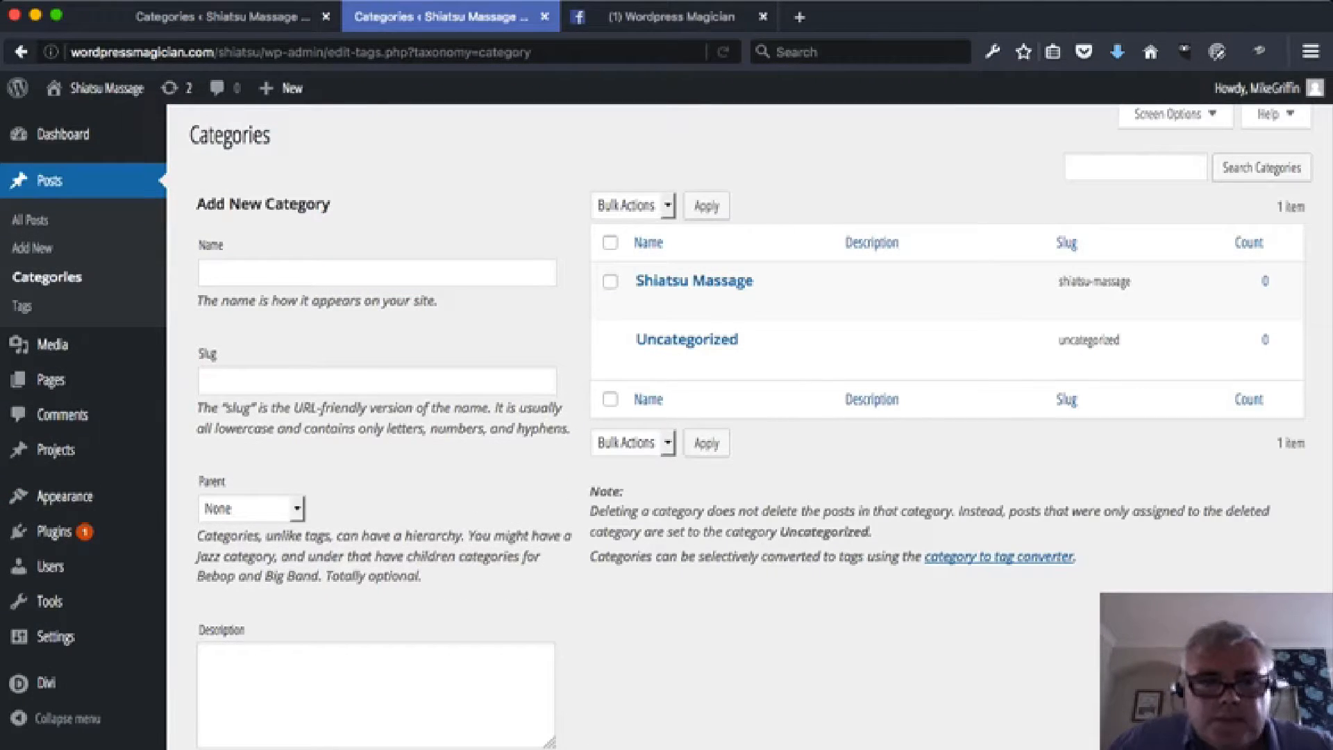
pyautogui.click(377, 272)
pyautogui.write('Shai')
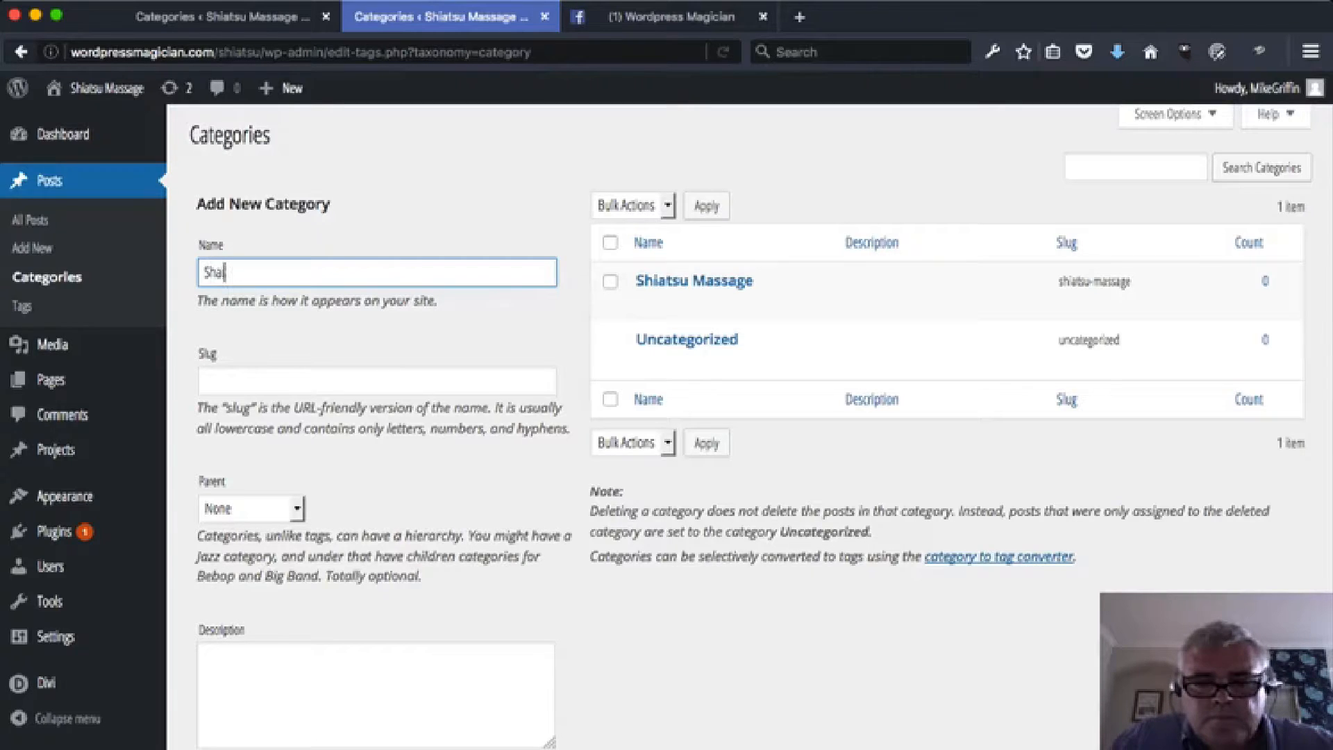
pyautogui.write('atsu Mass')
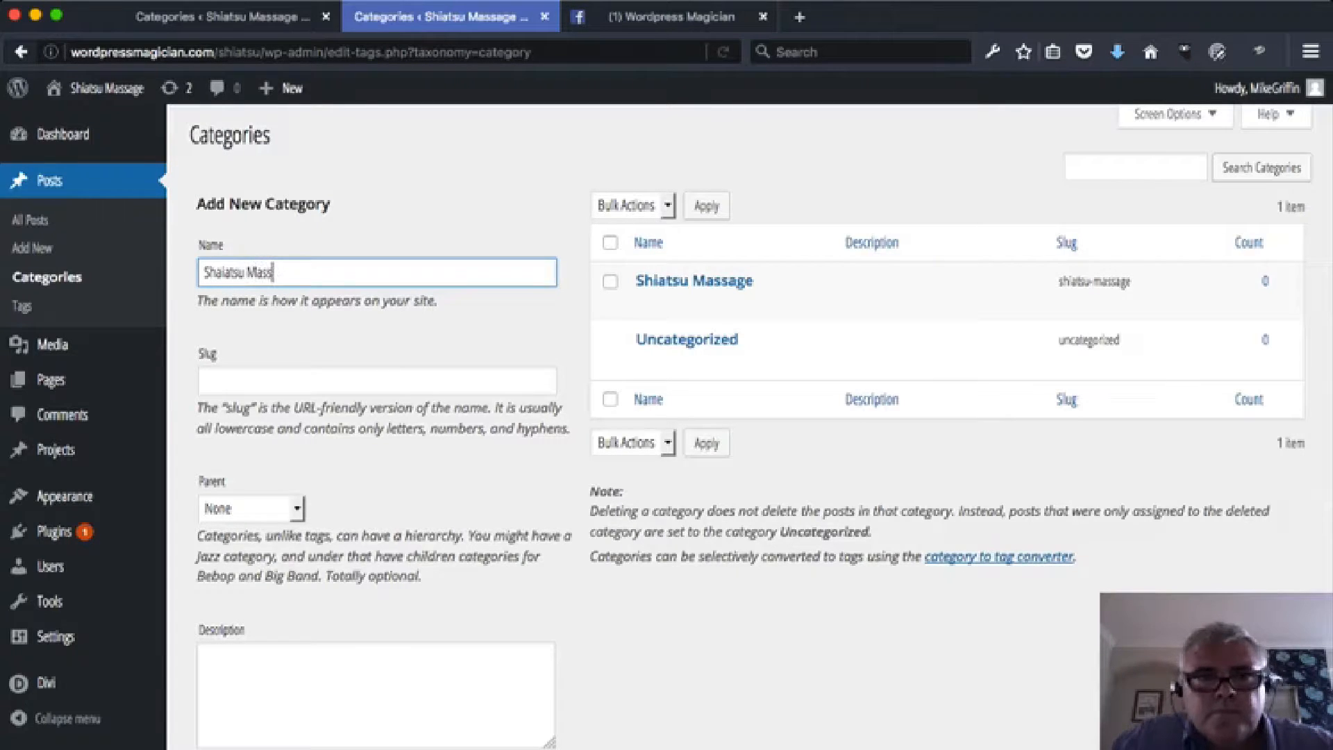
pyautogui.write('age Tec')
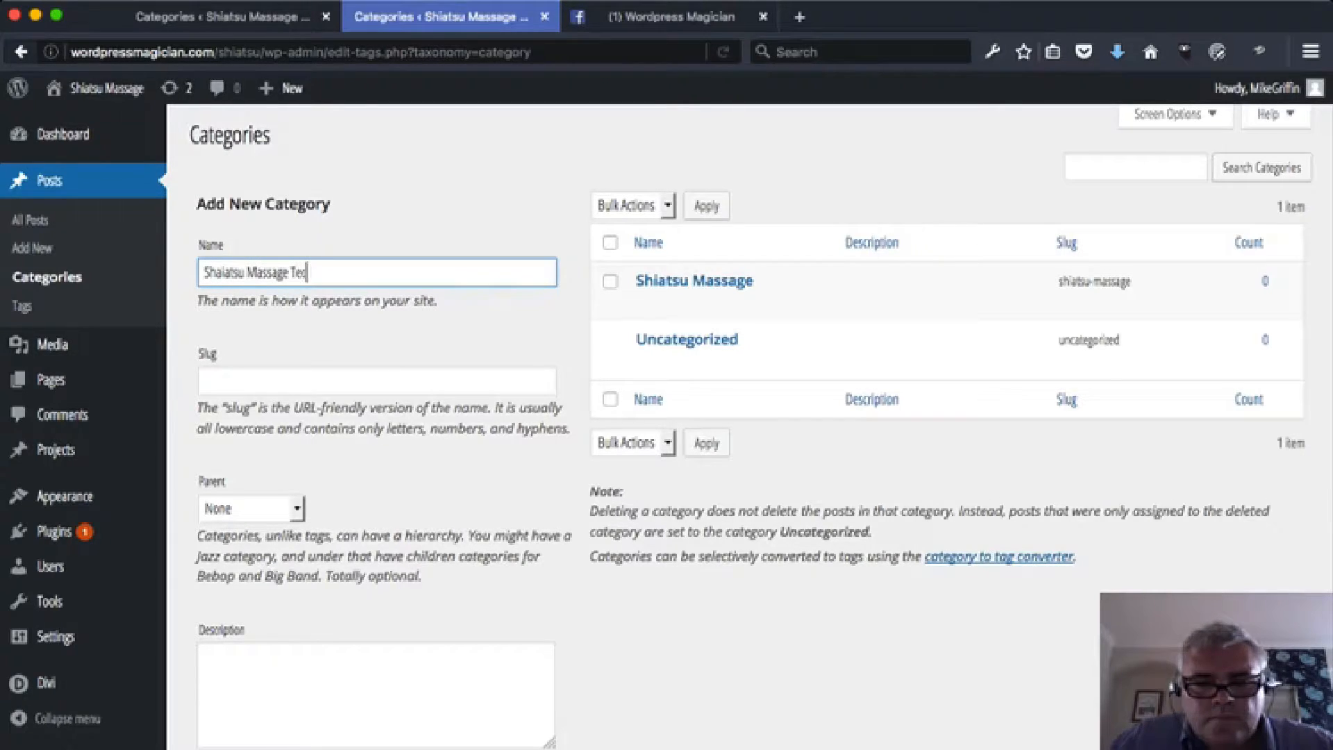
pyautogui.write('hniques')
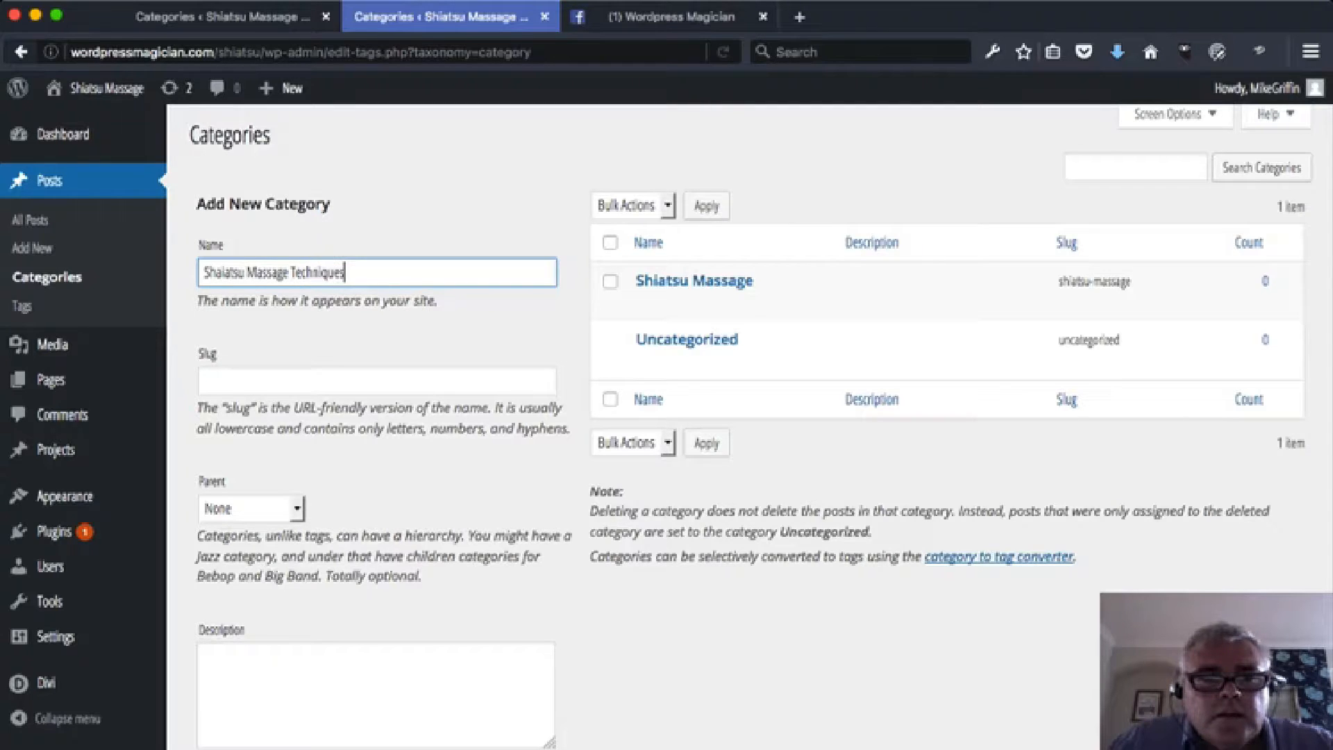
pyautogui.scroll(-3, 750, 416)
pyautogui.click(248, 669)
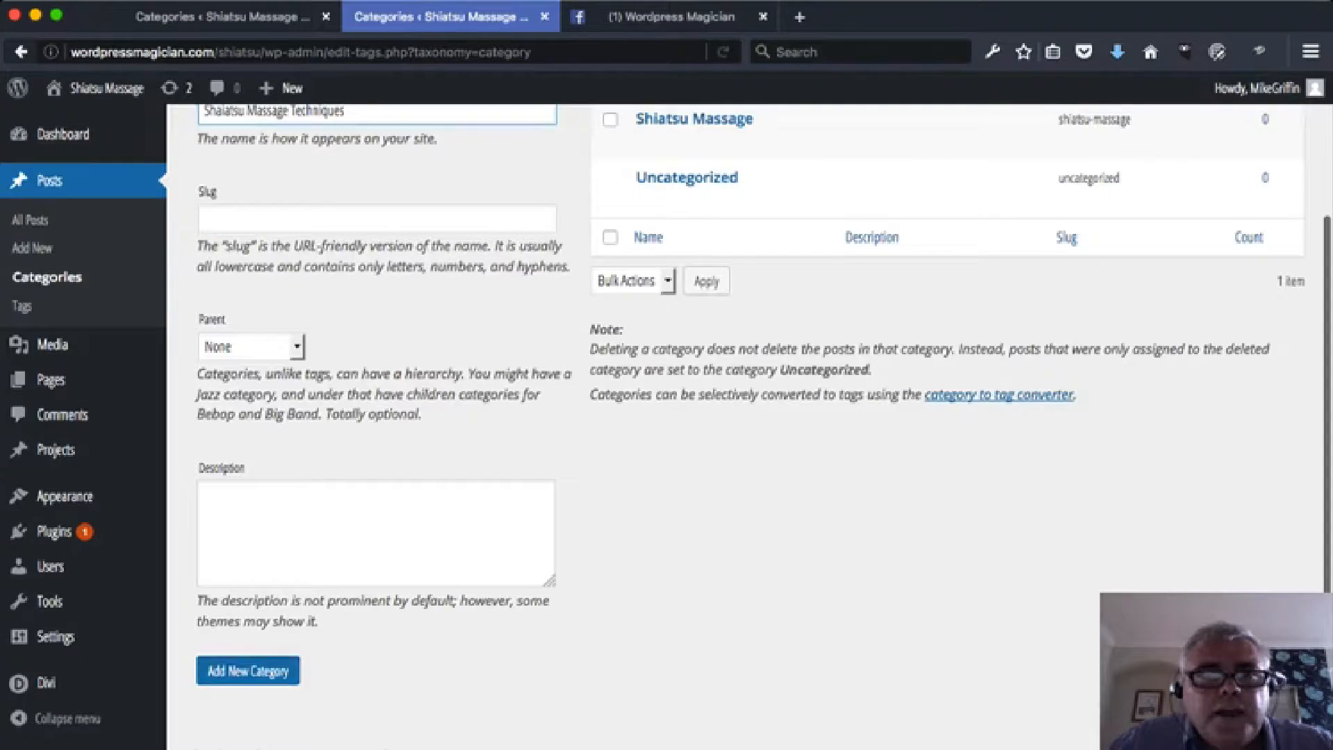
# Step: Add the category 'Benefits Of Shiatsu Massage'
pyautogui.moveTo(281, 88)
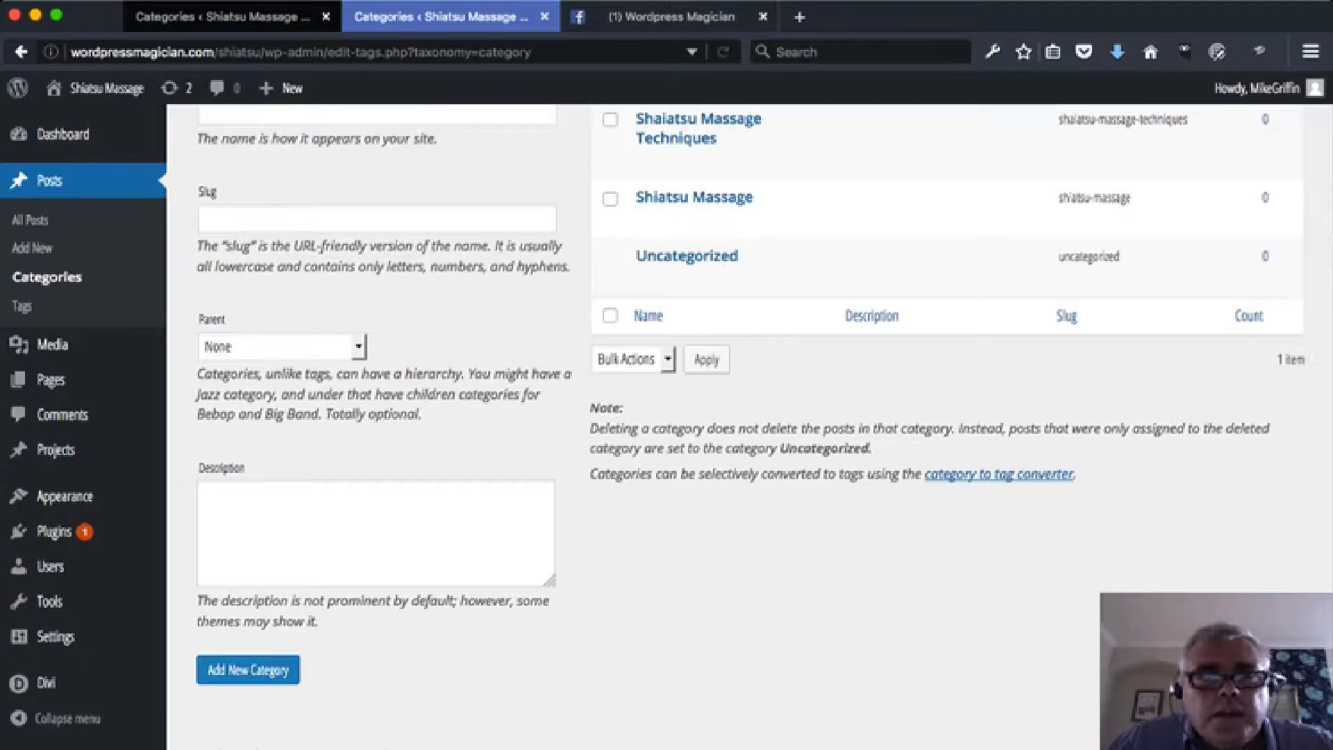
pyautogui.click(229, 17)
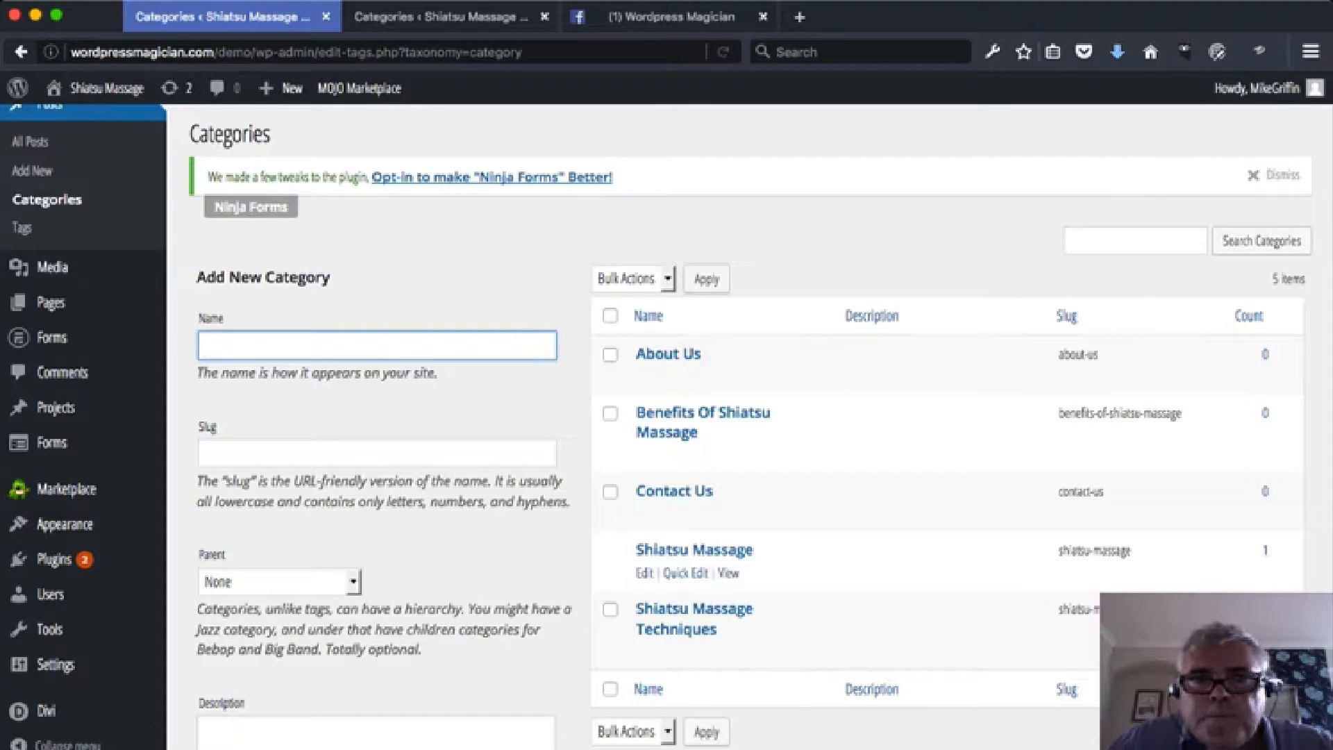
pyautogui.click(442, 17)
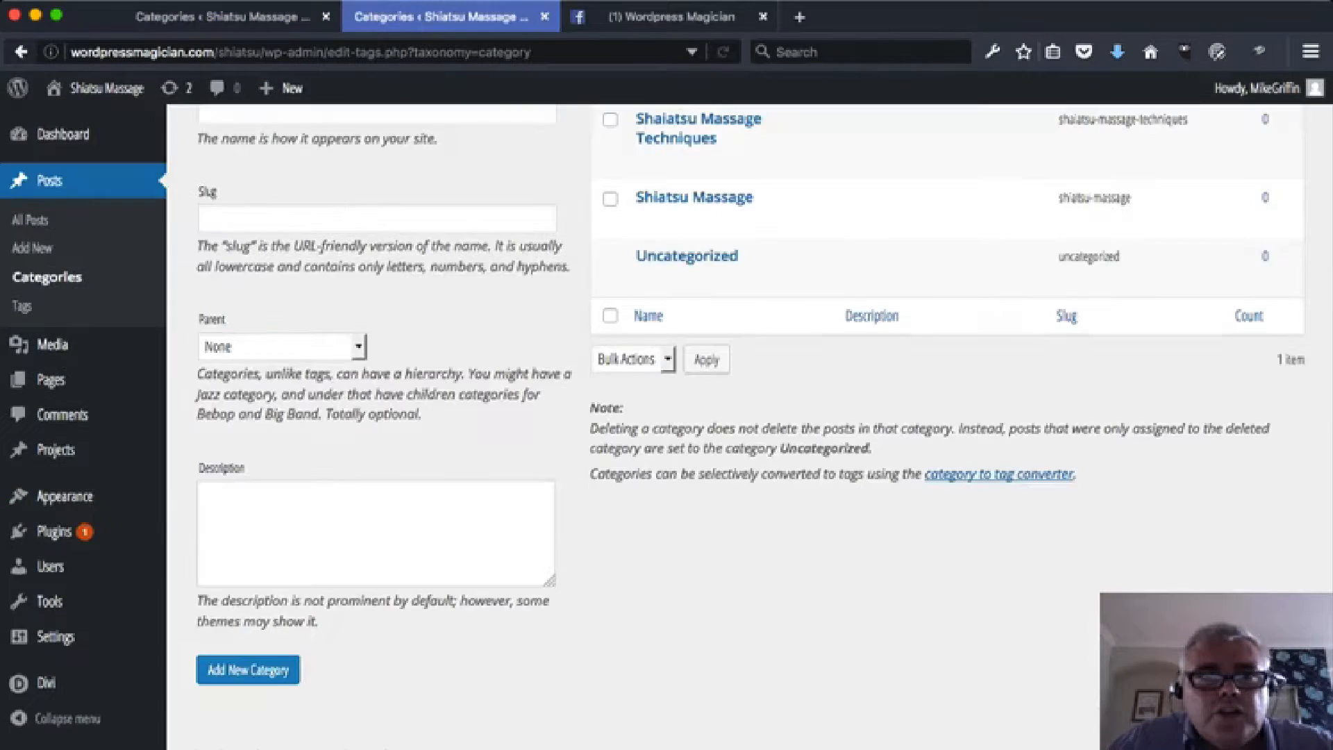
pyautogui.scroll(3, 694, 347)
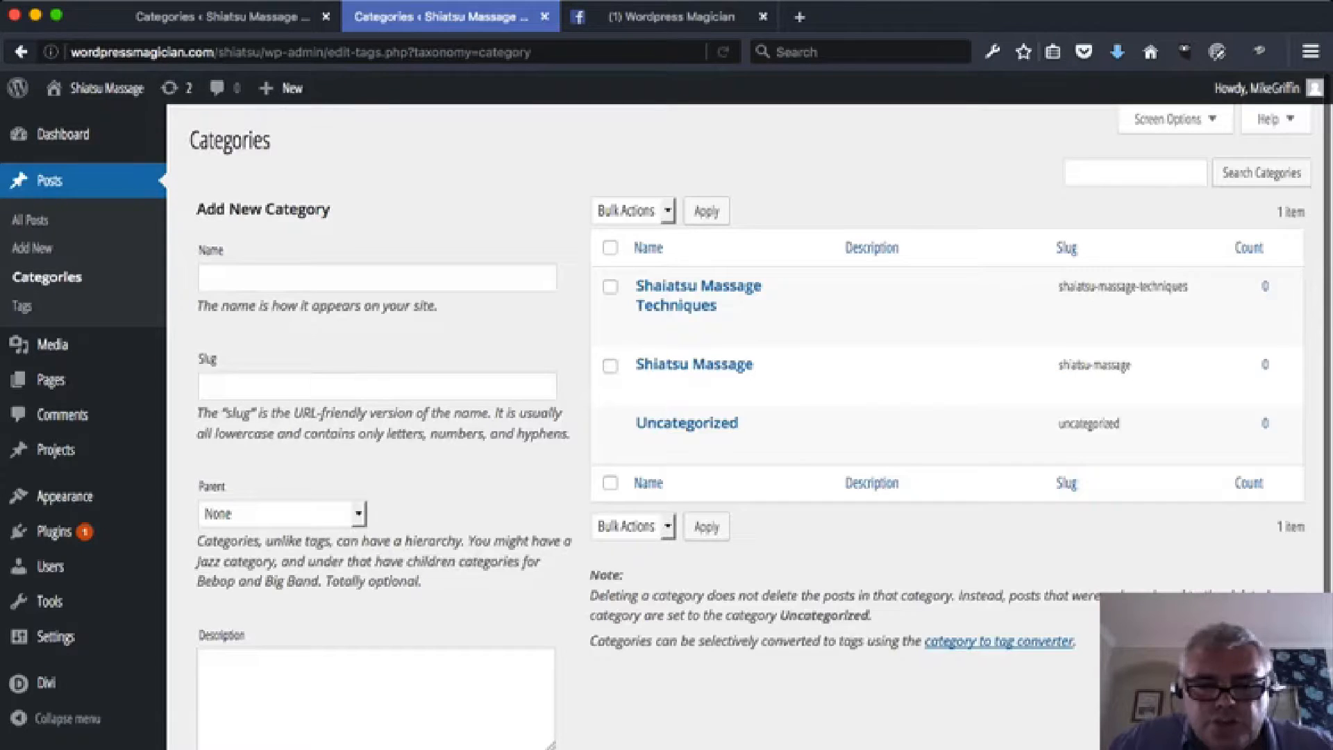
pyautogui.click(209, 276)
pyautogui.write('Benefi')
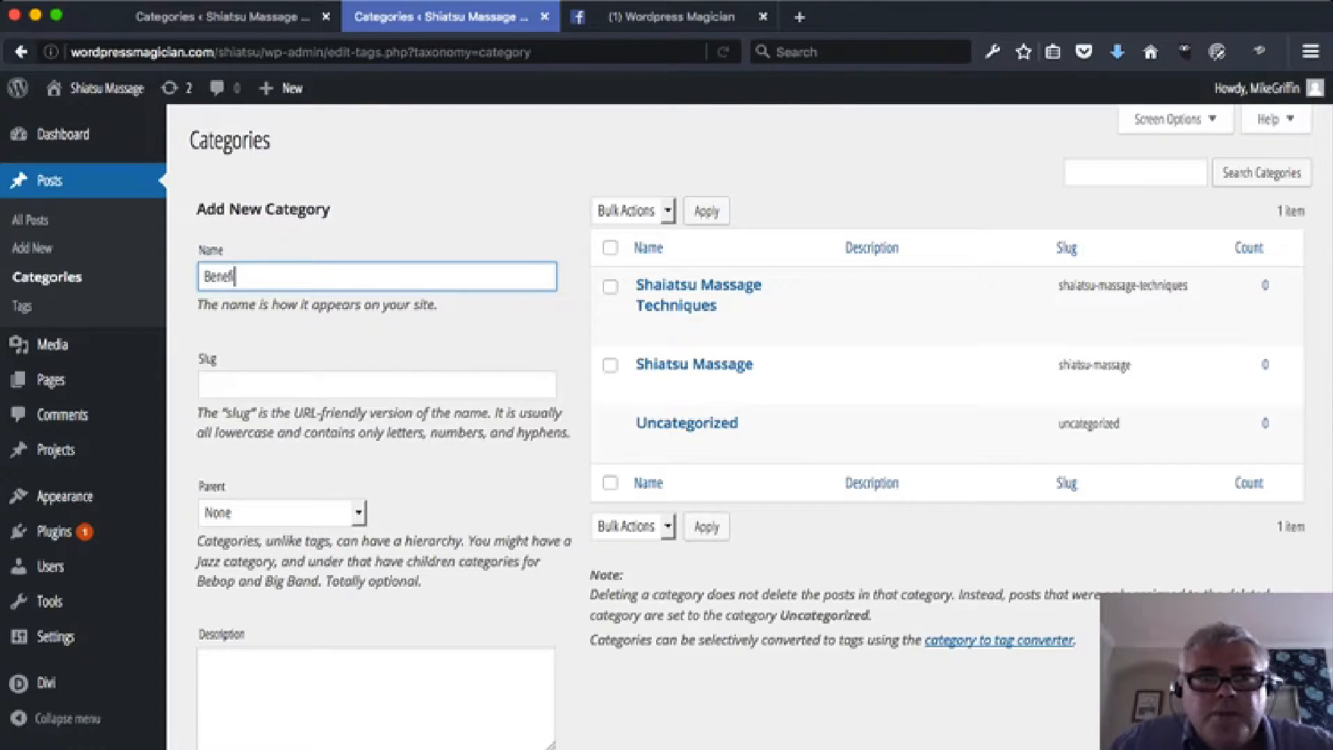
pyautogui.write('ts Of')
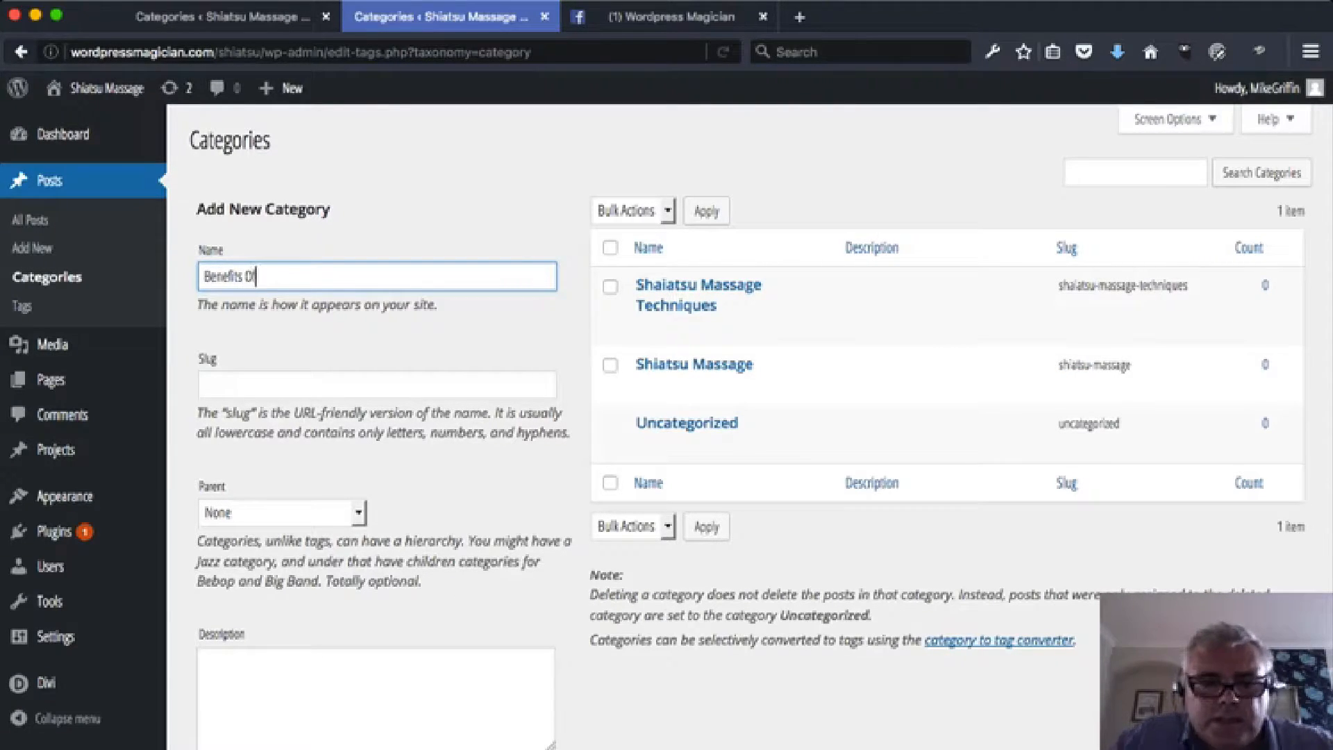
pyautogui.write(' Shiat')
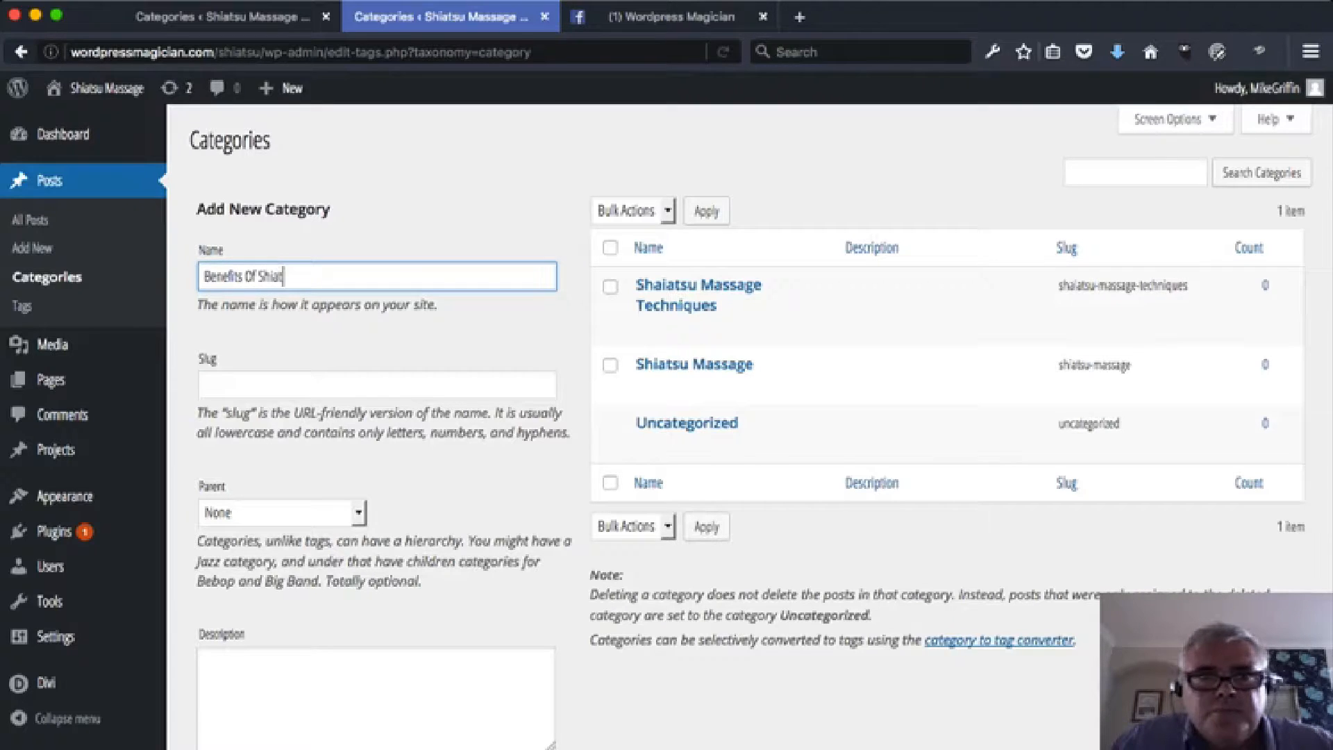
pyautogui.write('su M')
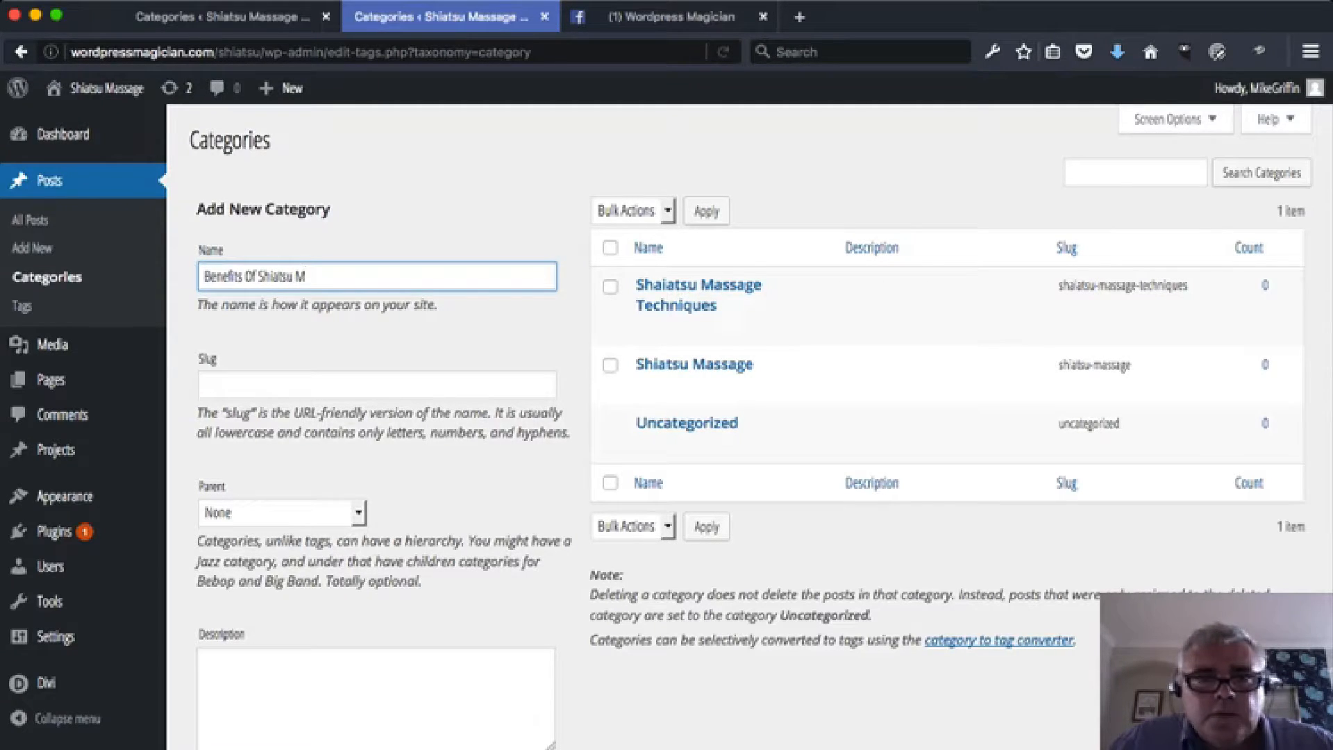
pyautogui.write('assage')
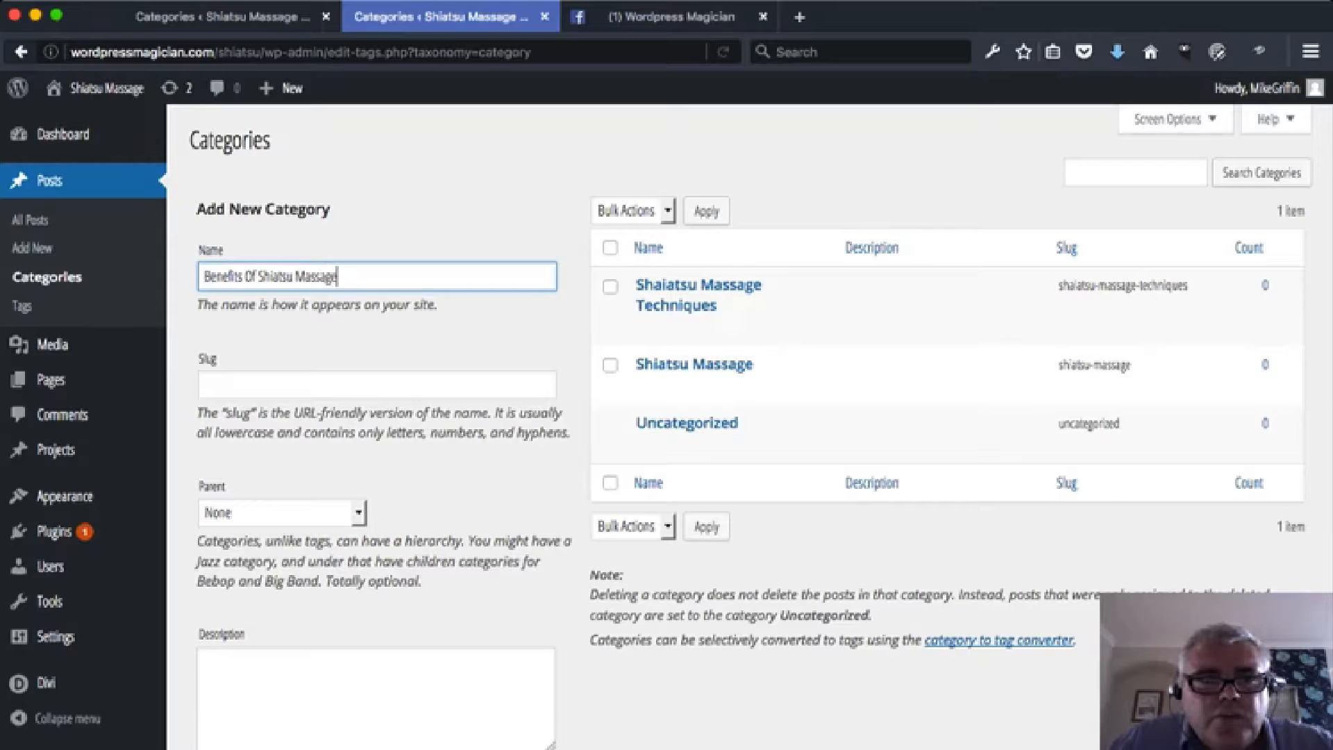
pyautogui.scroll(-3, 749, 416)
pyautogui.click(247, 669)
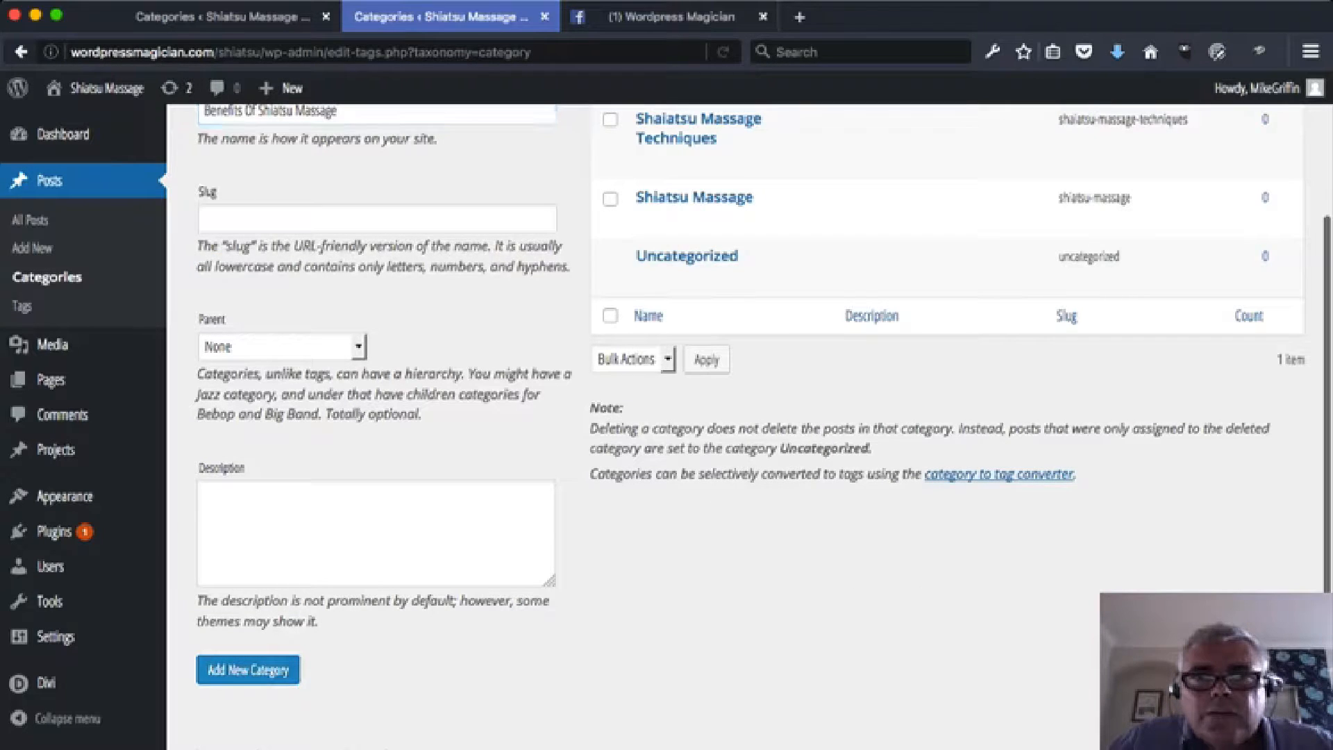
# Step: Add the categories 'About Us' and 'Contact Us'
pyautogui.scroll(3, 749, 417)
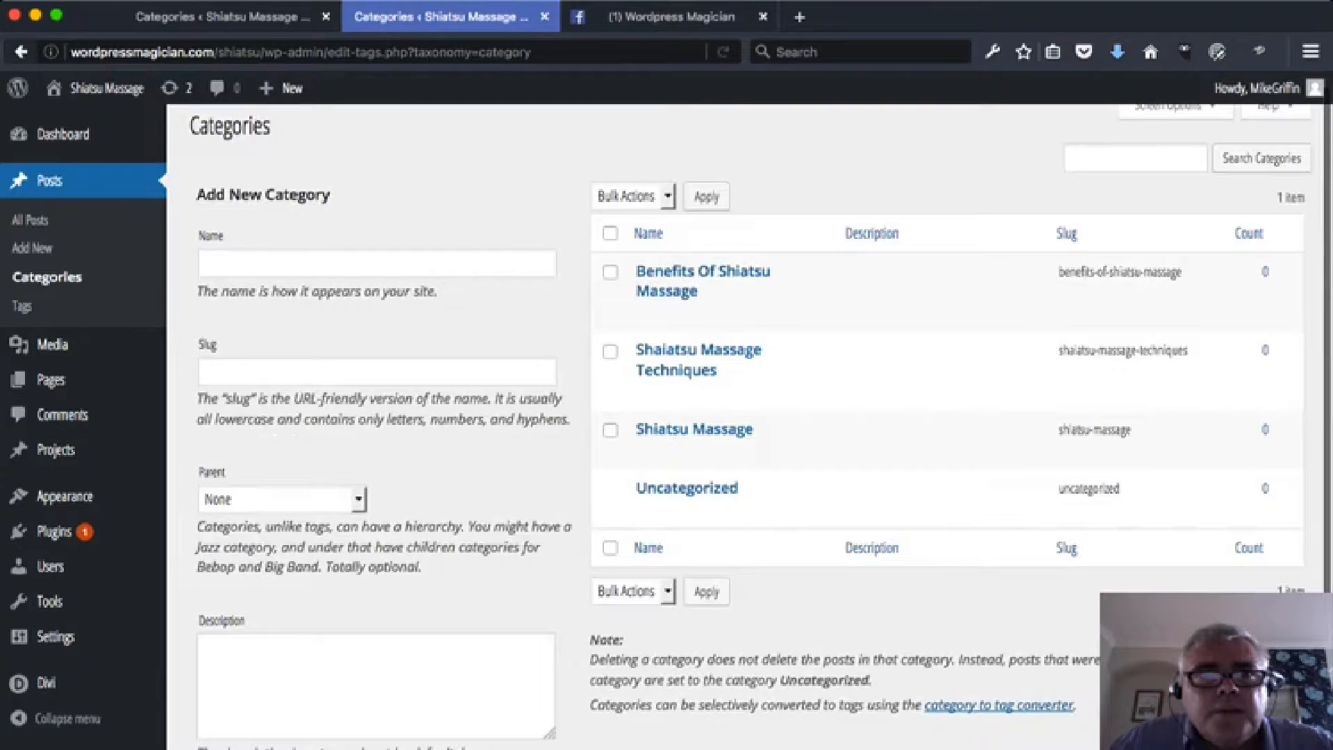
pyautogui.click(222, 16)
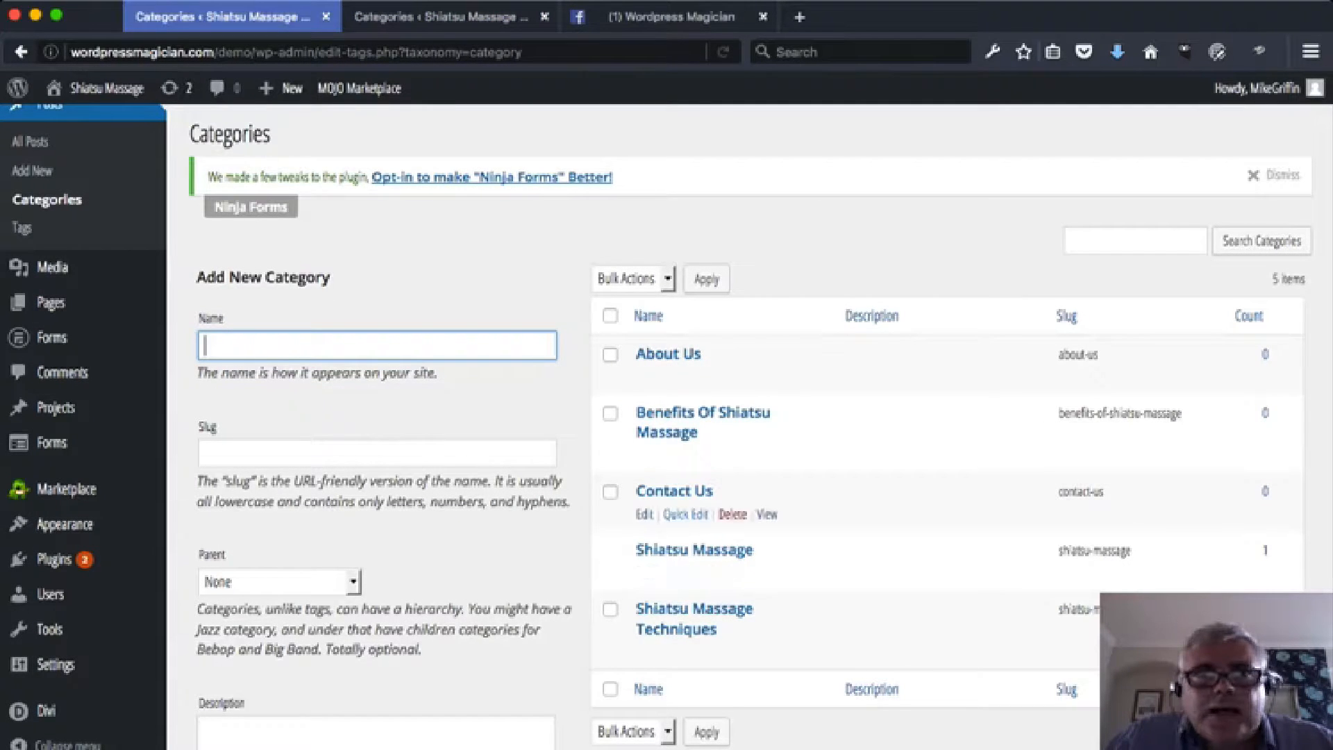
pyautogui.click(444, 16)
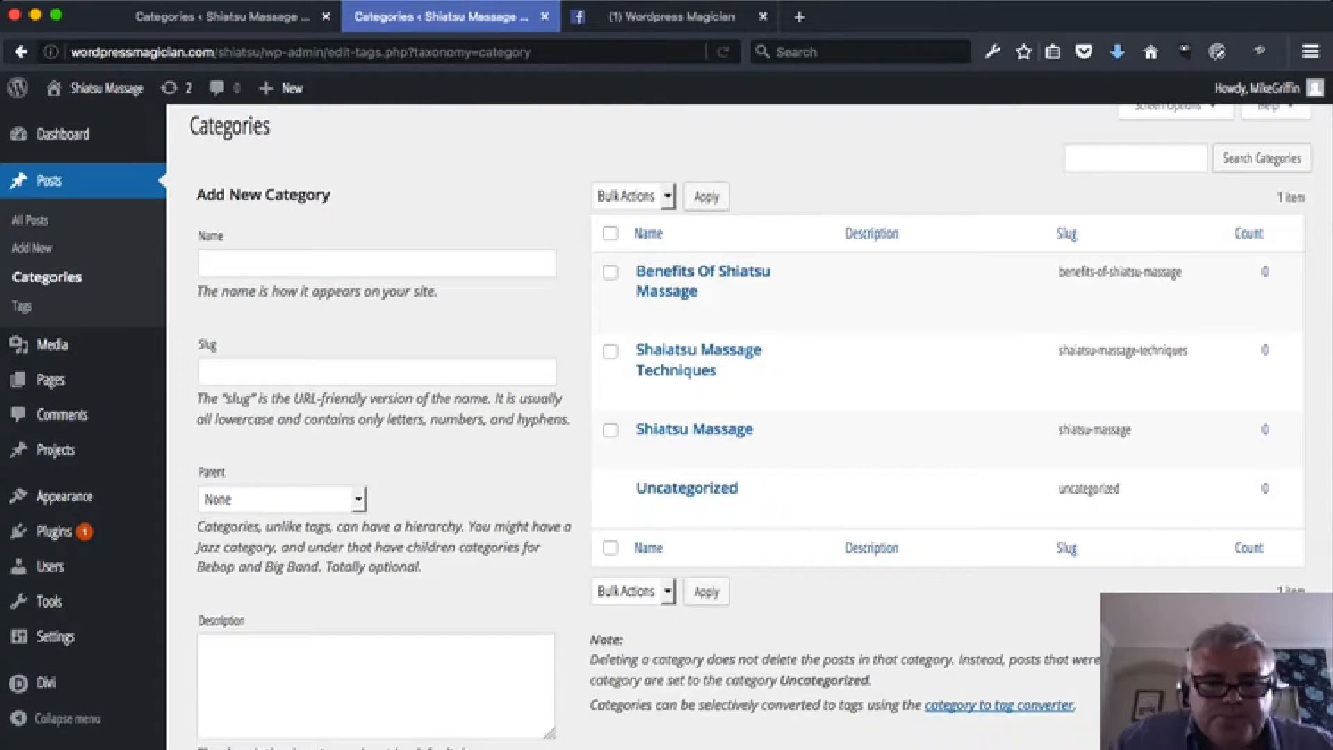
pyautogui.write('Abo')
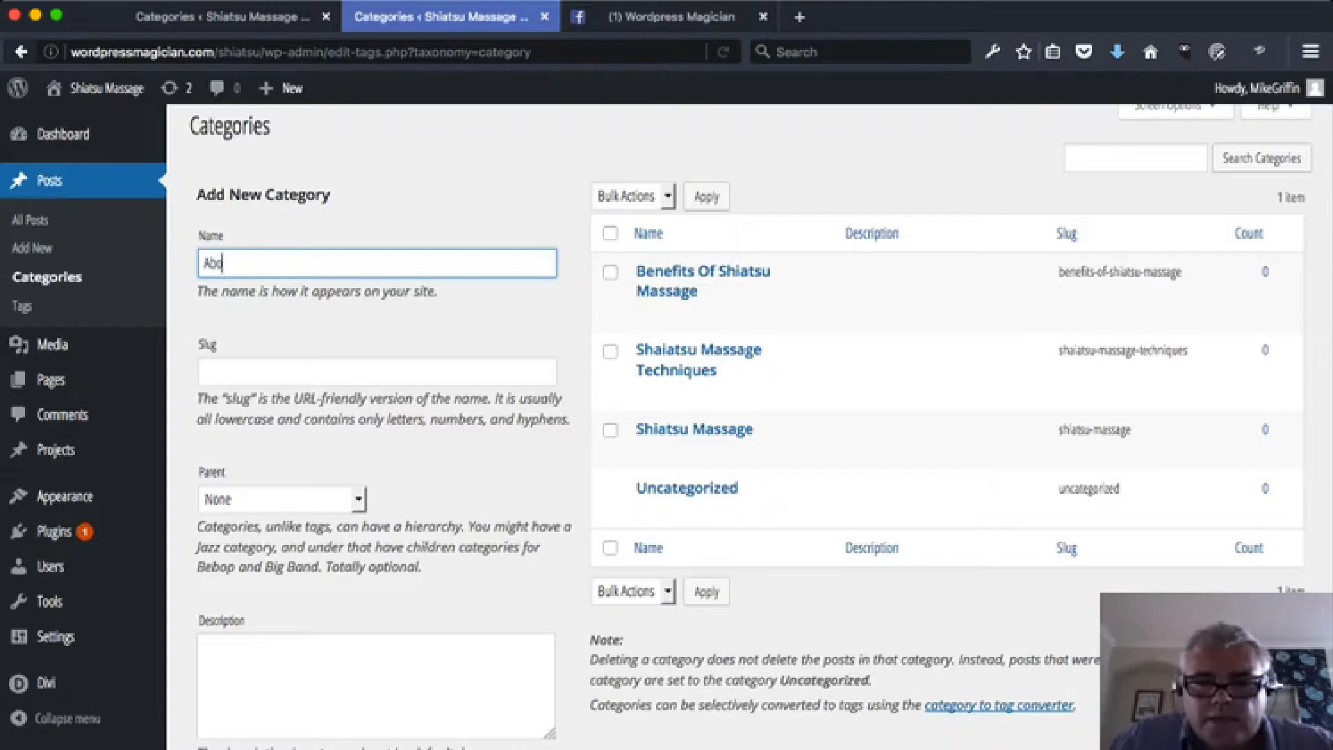
pyautogui.write('ut Us')
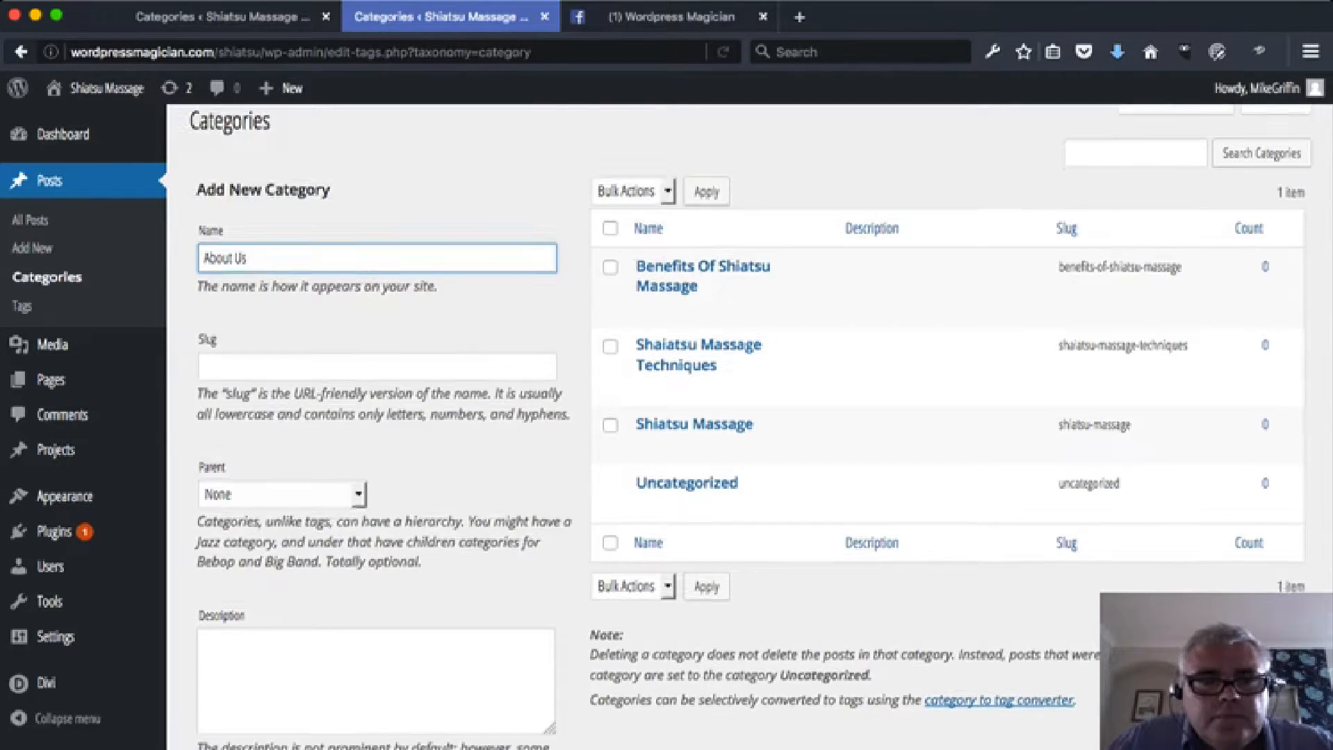
pyautogui.scroll(-2, 749, 416)
pyautogui.press('Return')
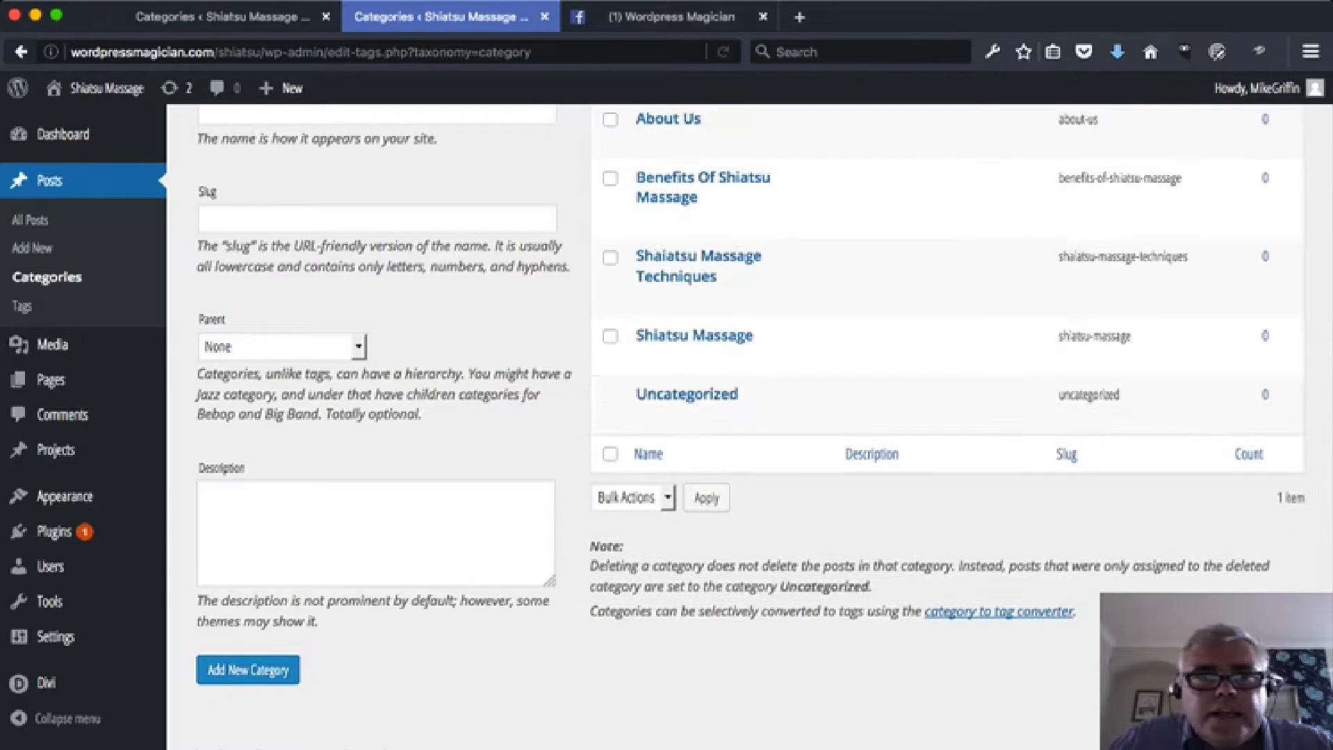
pyautogui.scroll(3, 750, 416)
pyautogui.click(377, 276)
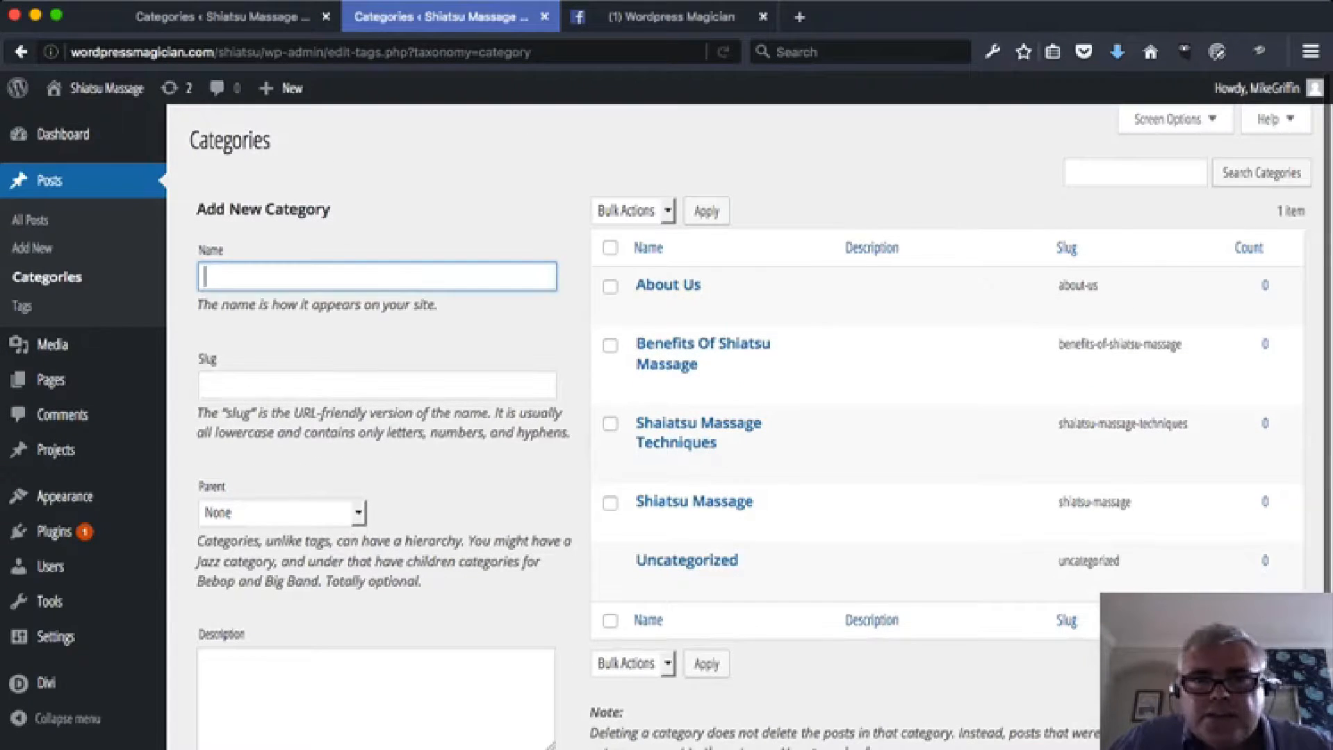
pyautogui.write('Co')
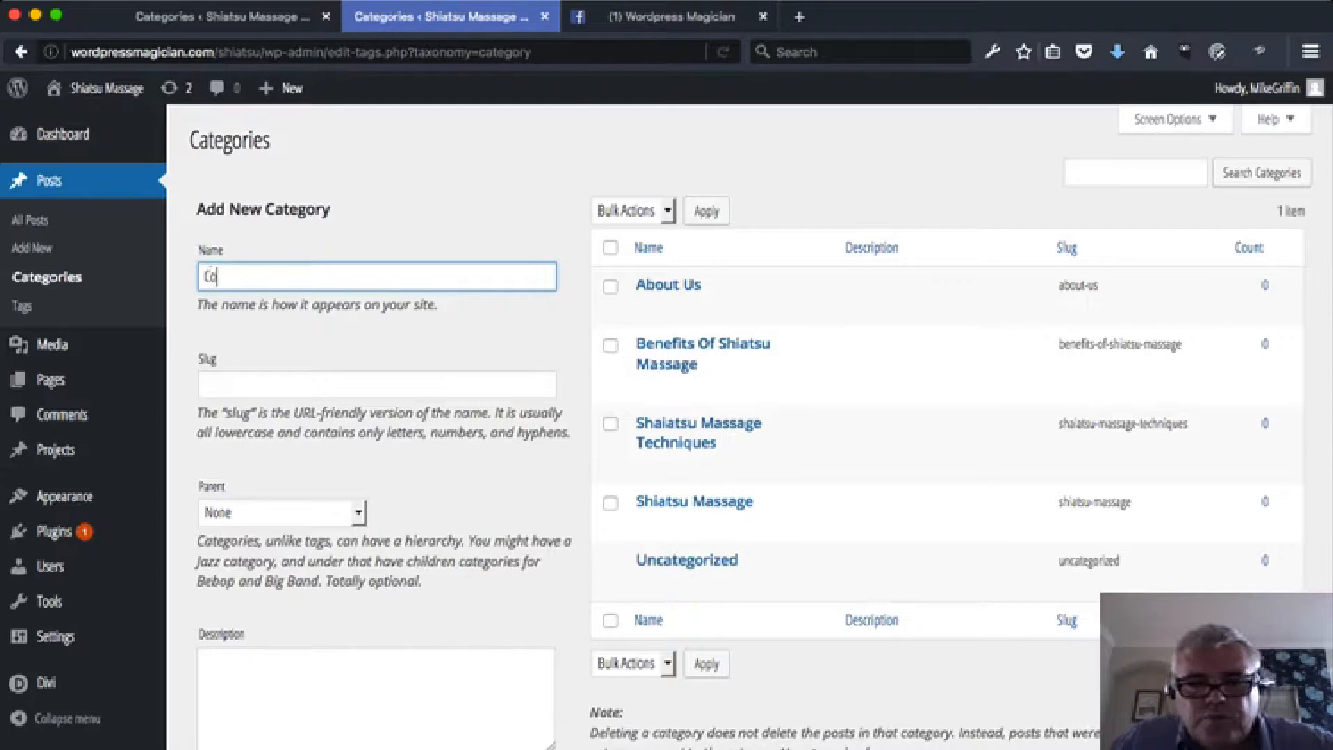
pyautogui.write('ntact Us')
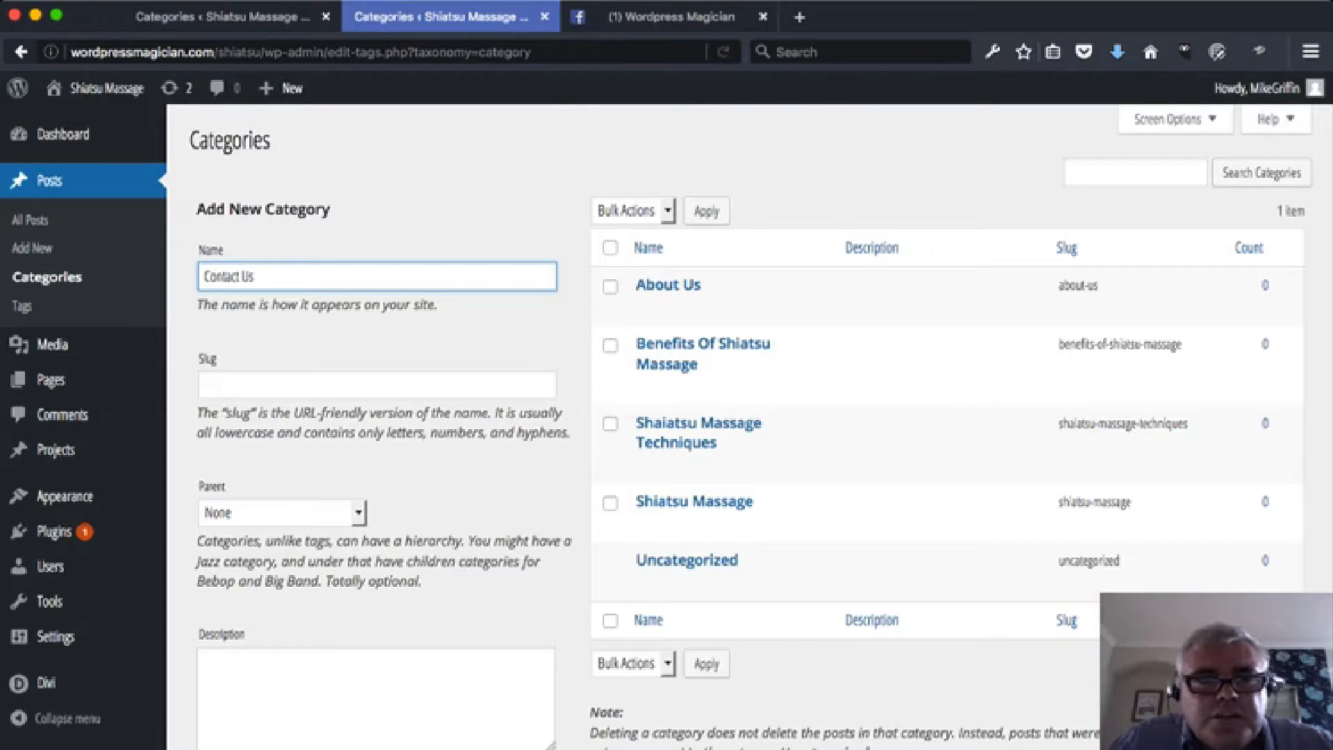
pyautogui.scroll(-3, 750, 416)
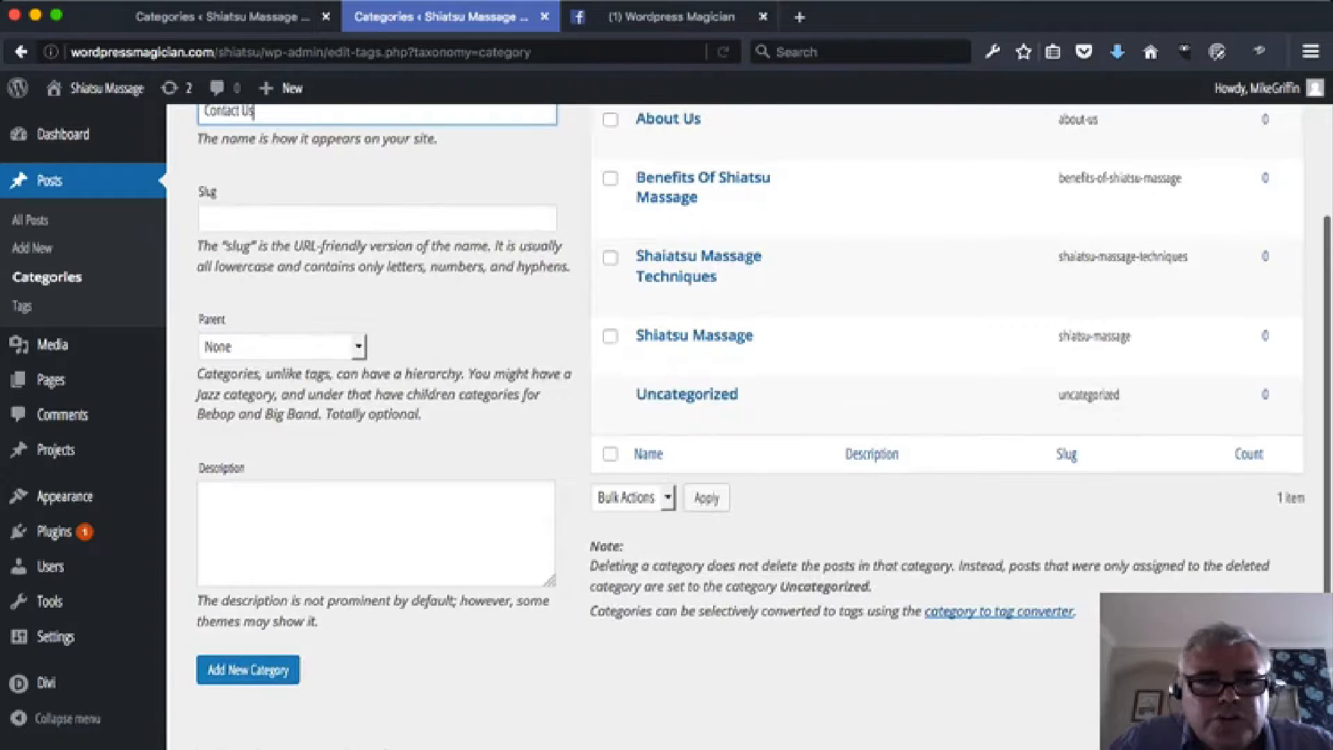
pyautogui.press('Return')
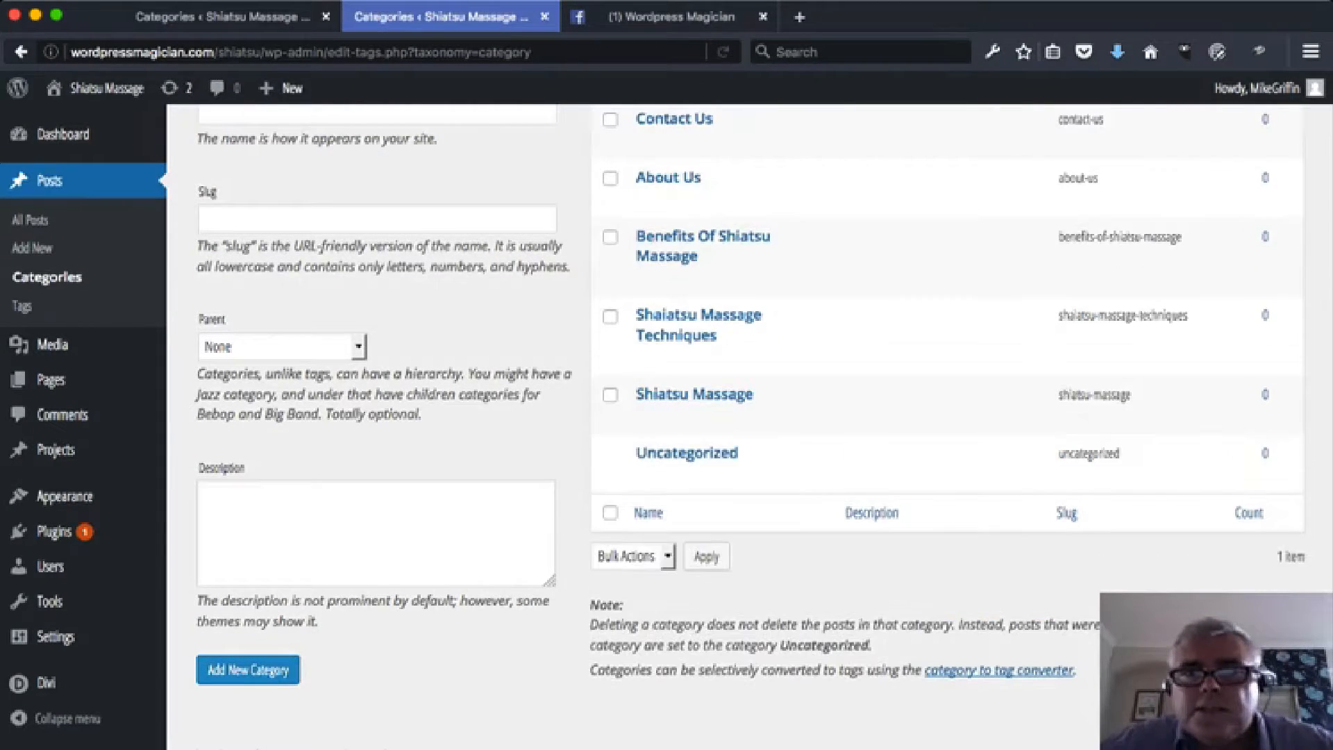
# Step: View the demo site's front page for reference, then return to the Shiatsu categories
pyautogui.scroll(3, 750, 416)
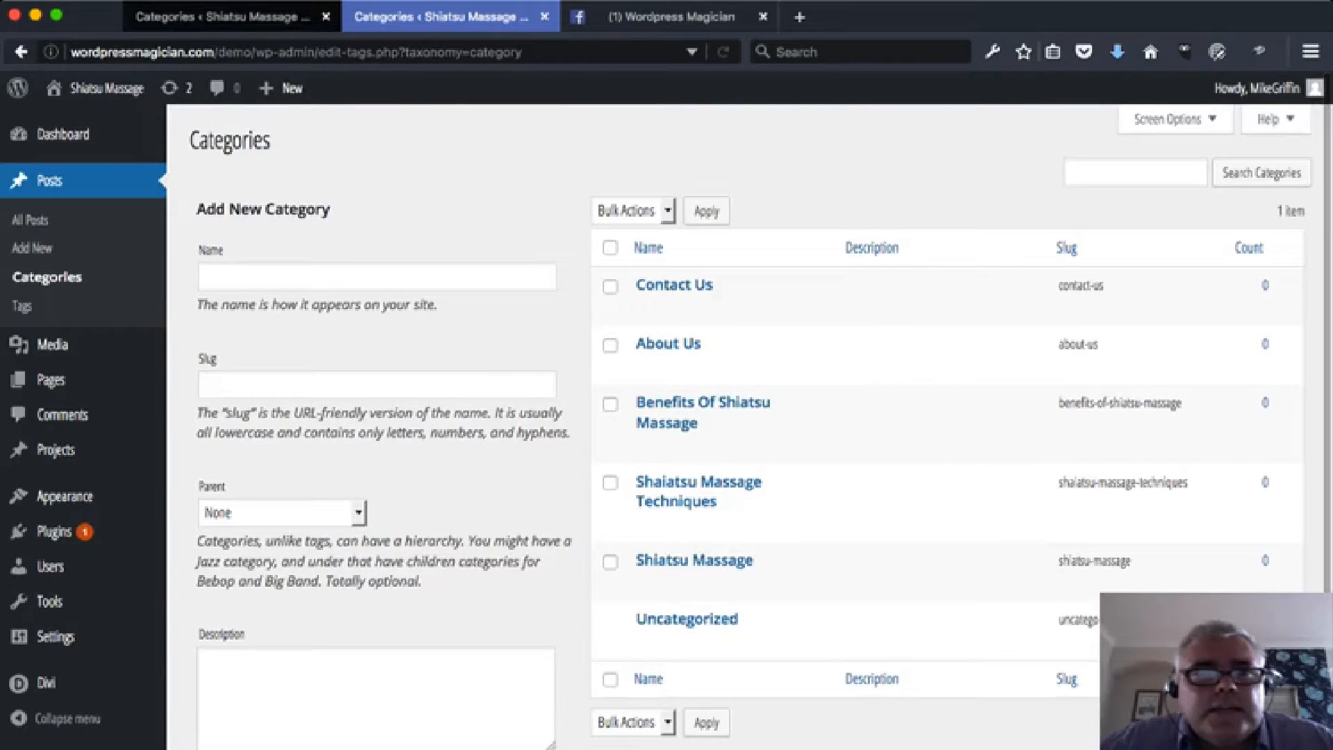
pyautogui.click(221, 17)
pyautogui.moveTo(106, 89)
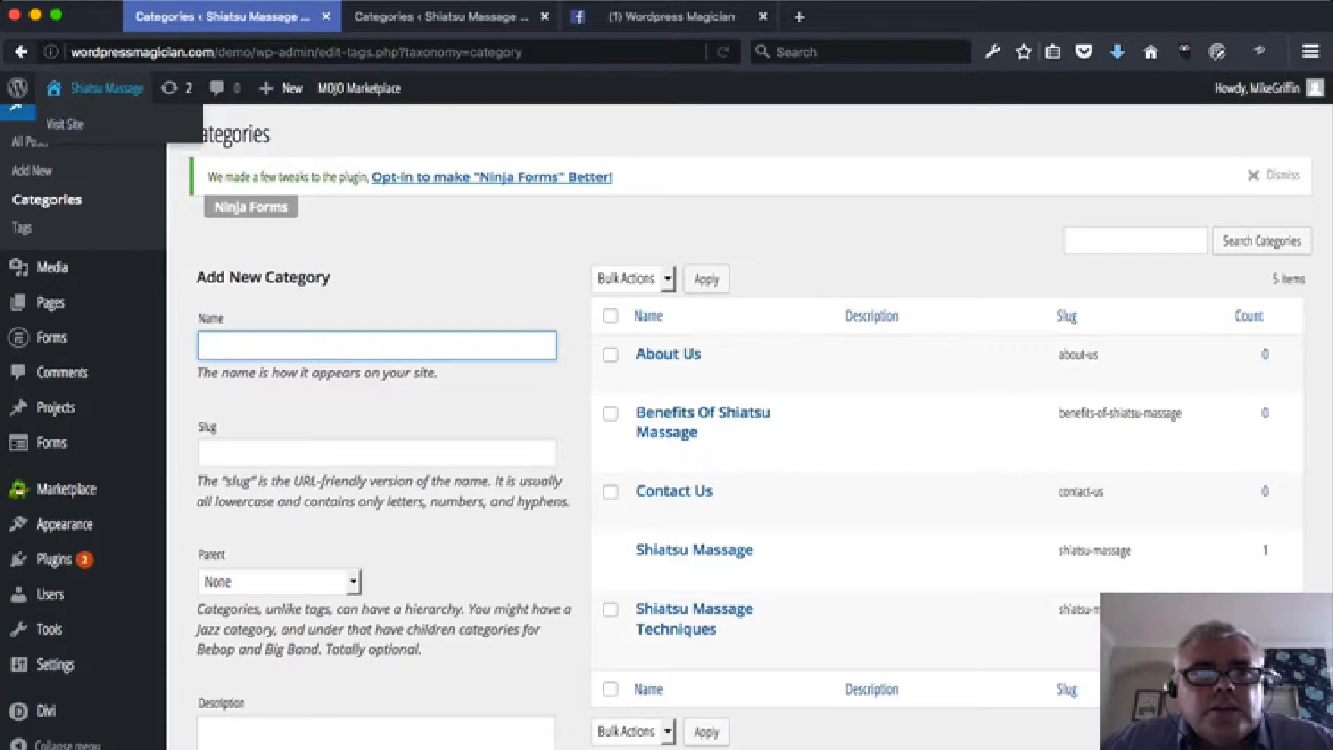
pyautogui.click(64, 125)
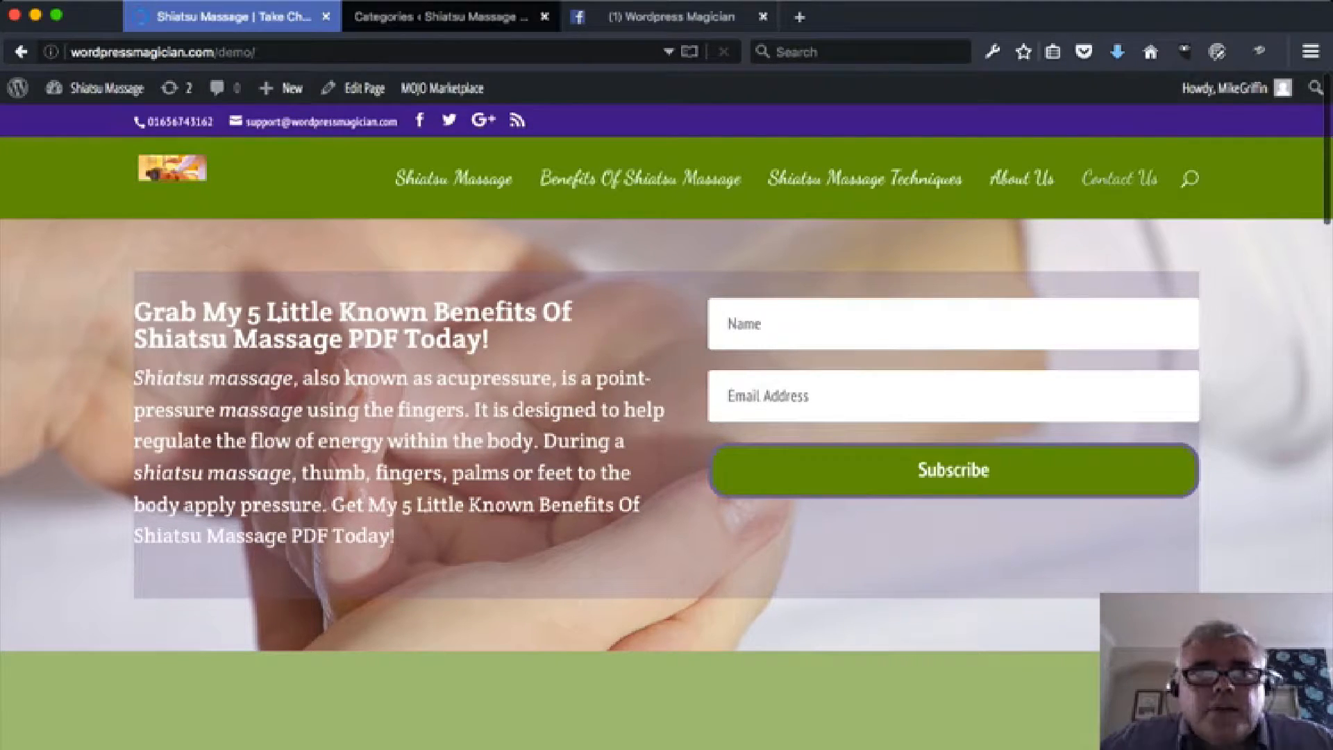
pyautogui.click(445, 16)
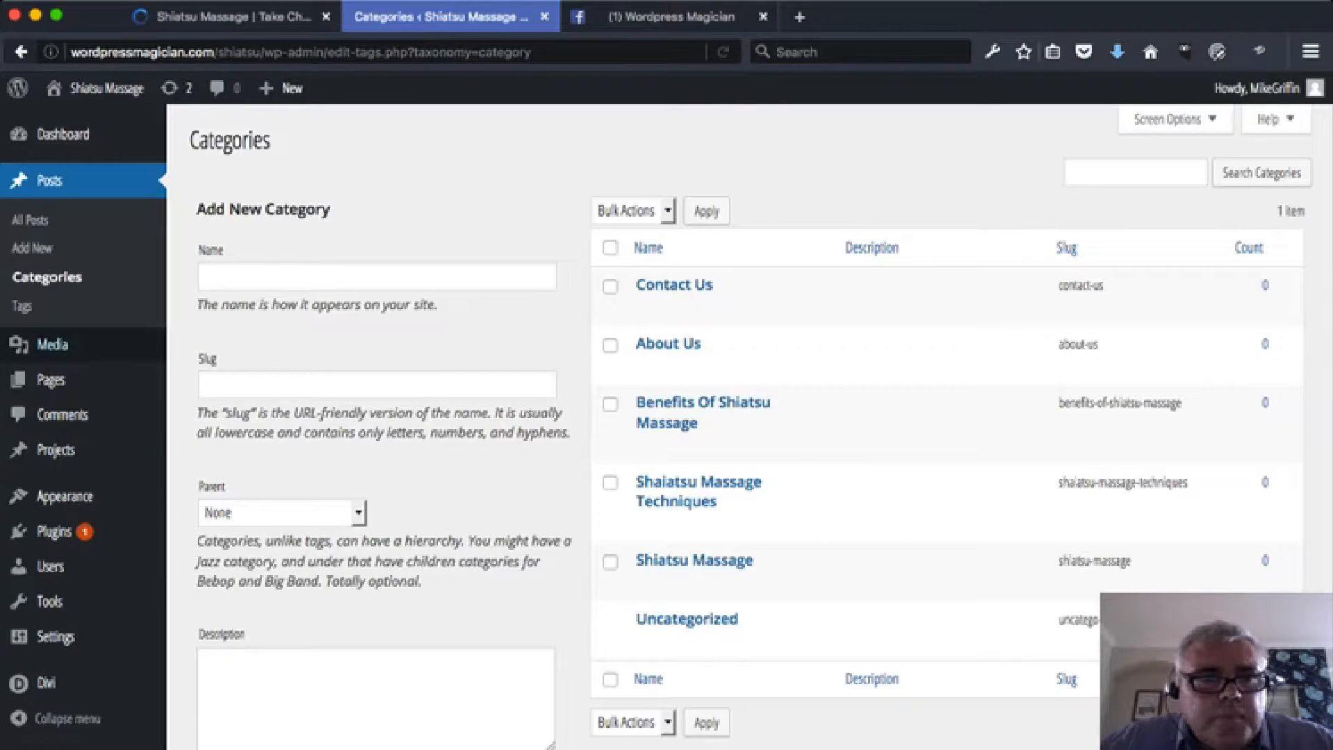
# Step: In Appearance > Menus, create a new menu named 'Main Menu'
pyautogui.moveTo(70, 496)
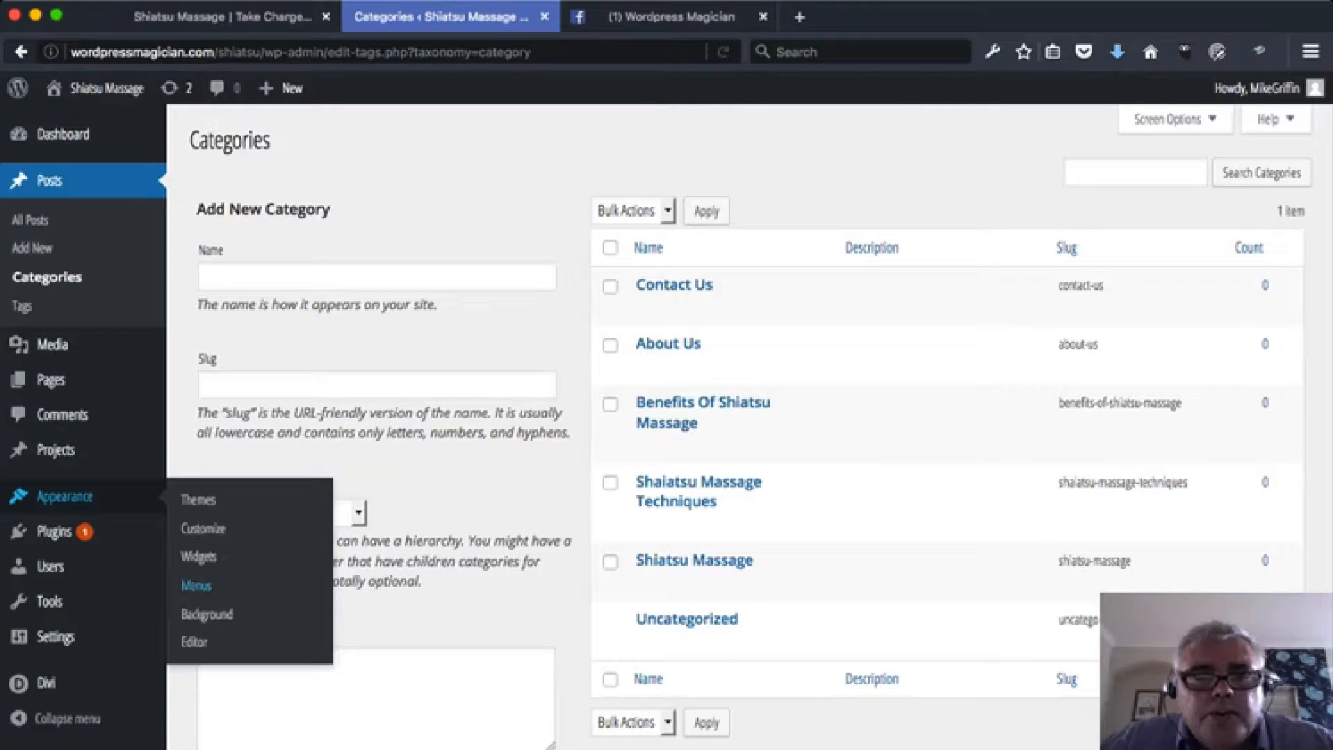
pyautogui.click(196, 585)
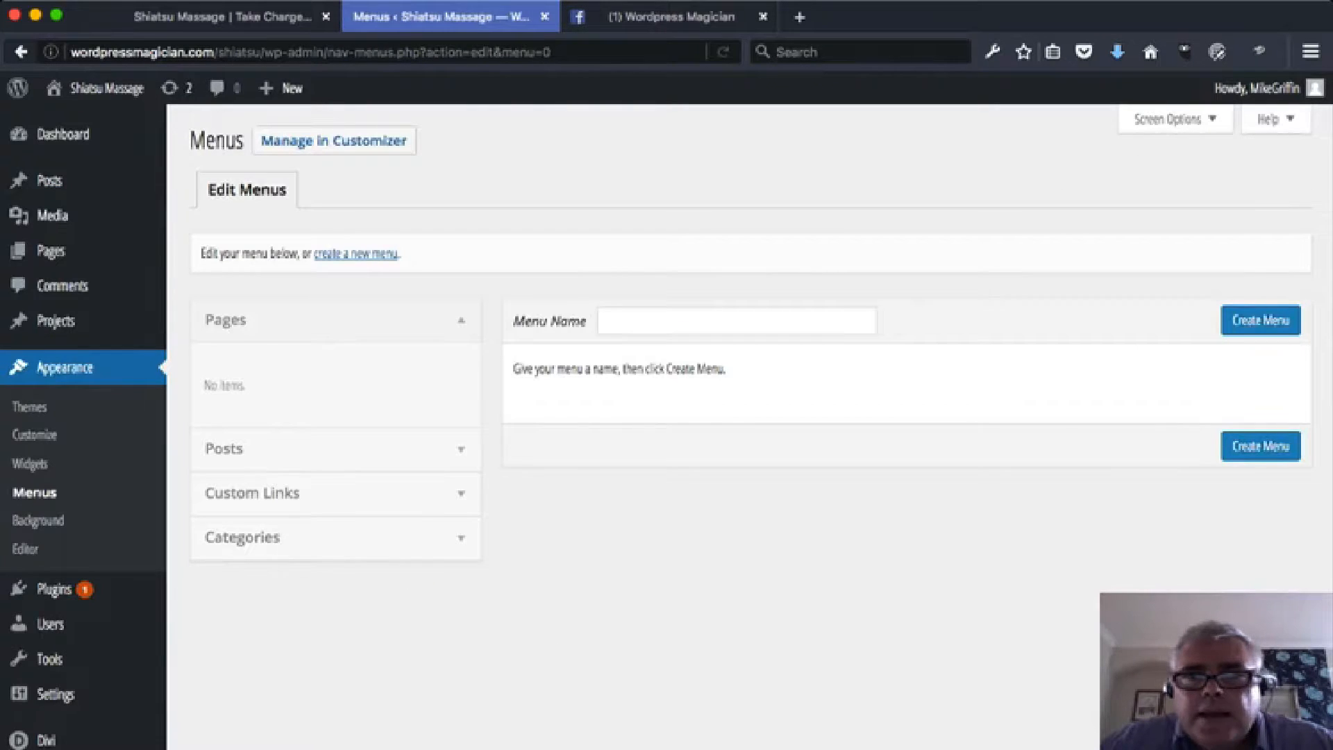
pyautogui.click(736, 320)
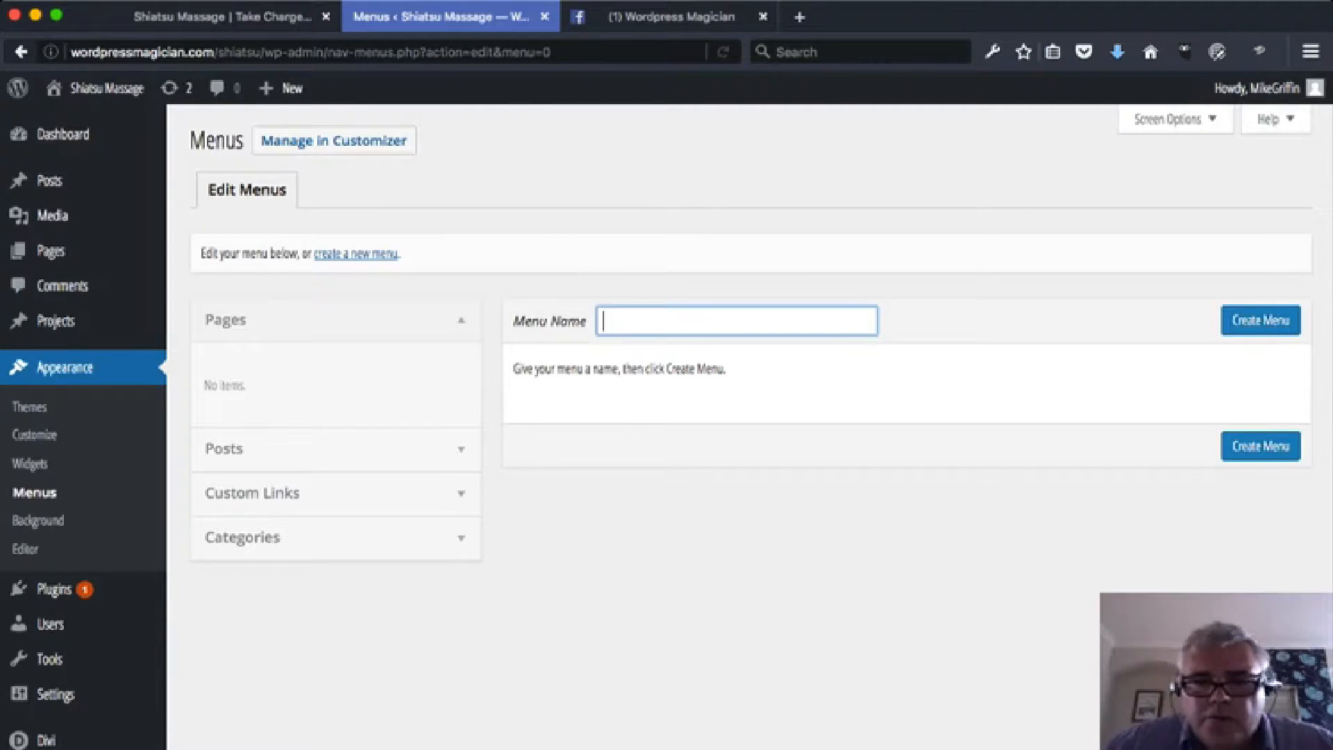
pyautogui.write('Main Menu')
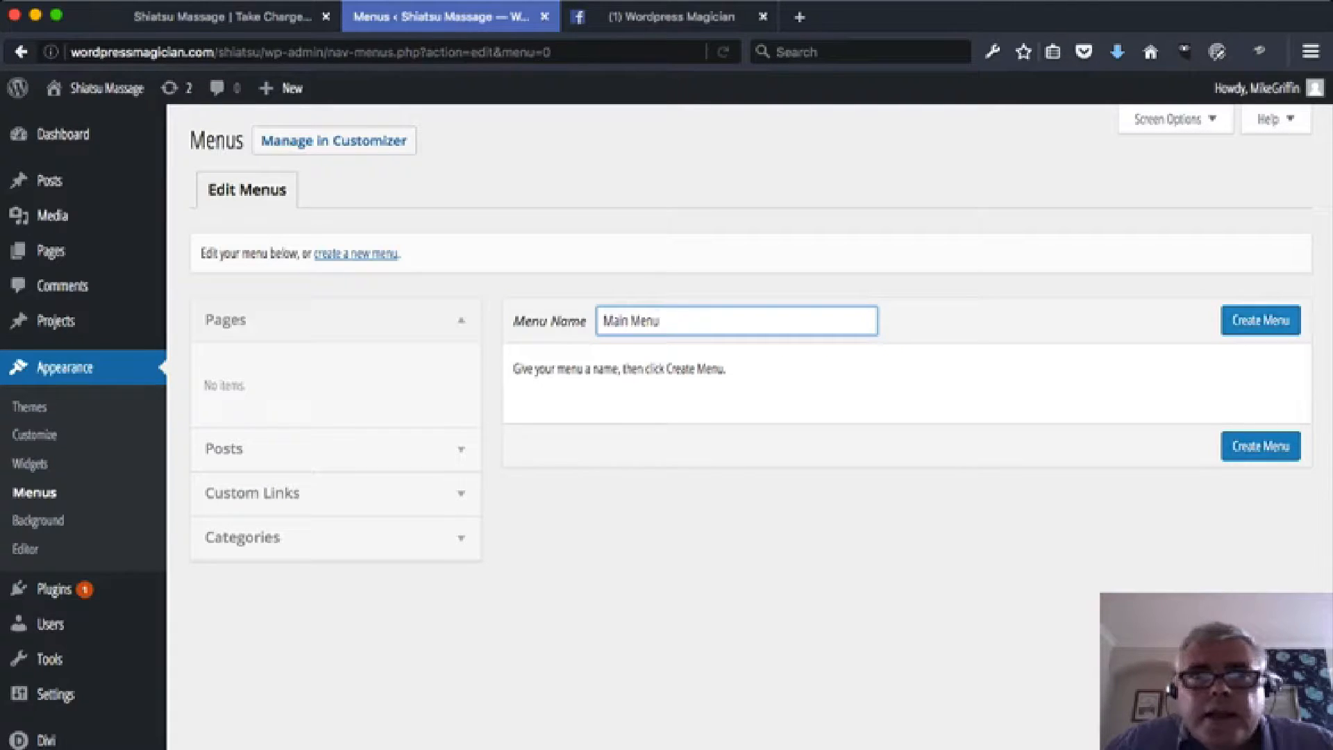
pyautogui.press('Return')
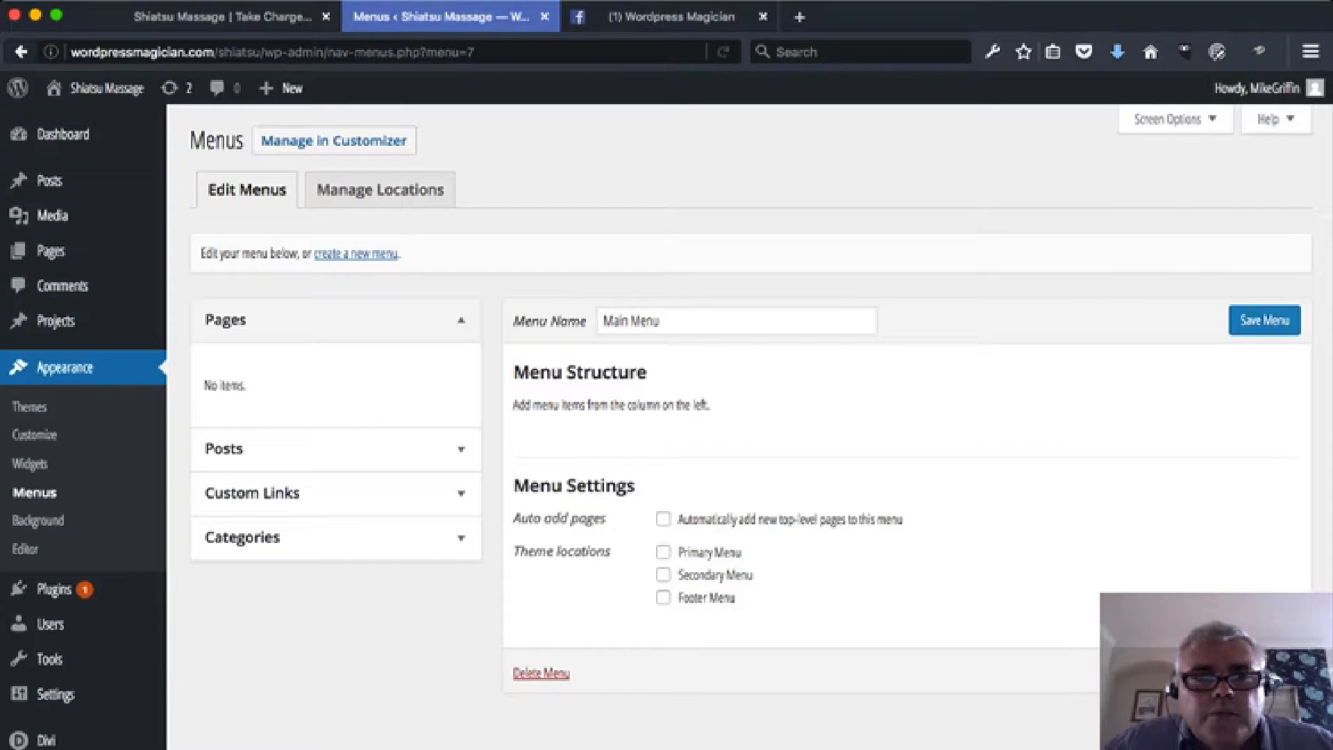
# Step: Add About Us, Benefits Of Shiatsu Massage, Contact Us, Shaiatsu Massage Techniques and Shiatsu Massage to it
pyautogui.click(296, 537)
pyautogui.click(295, 515)
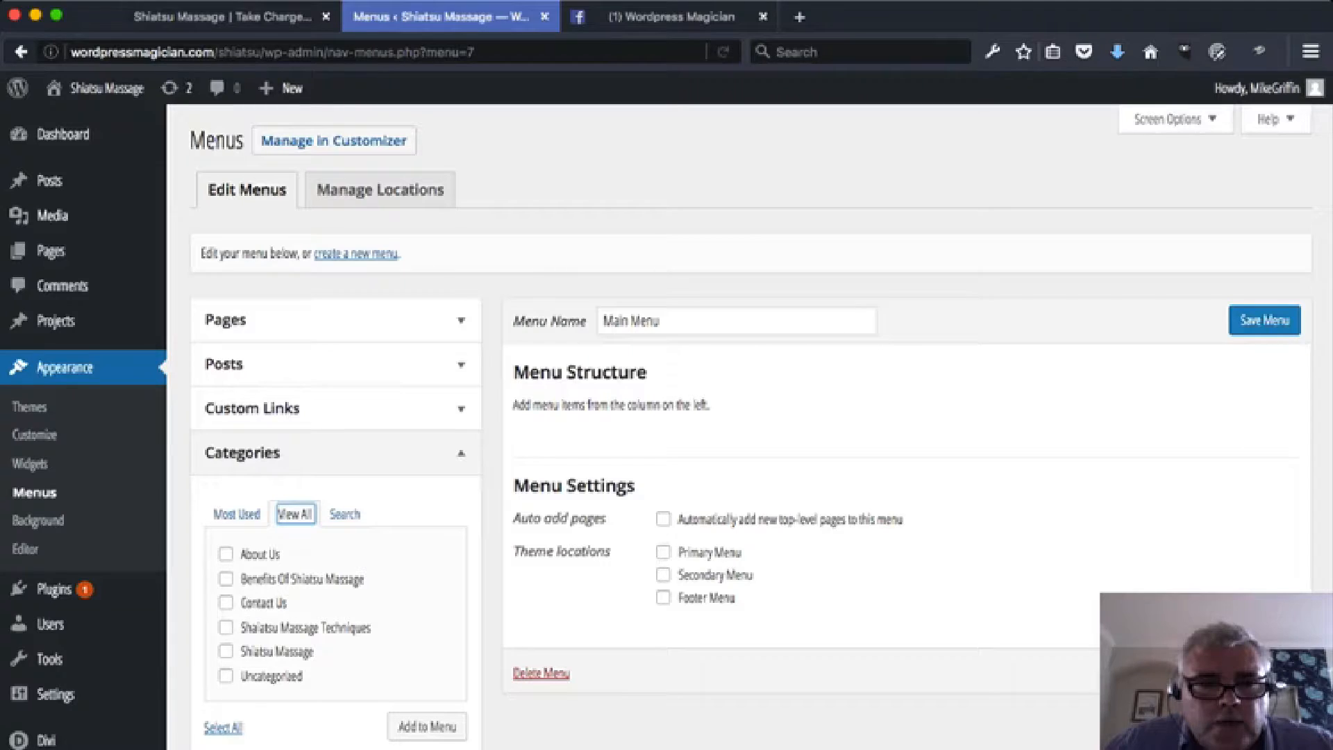
pyautogui.click(225, 554)
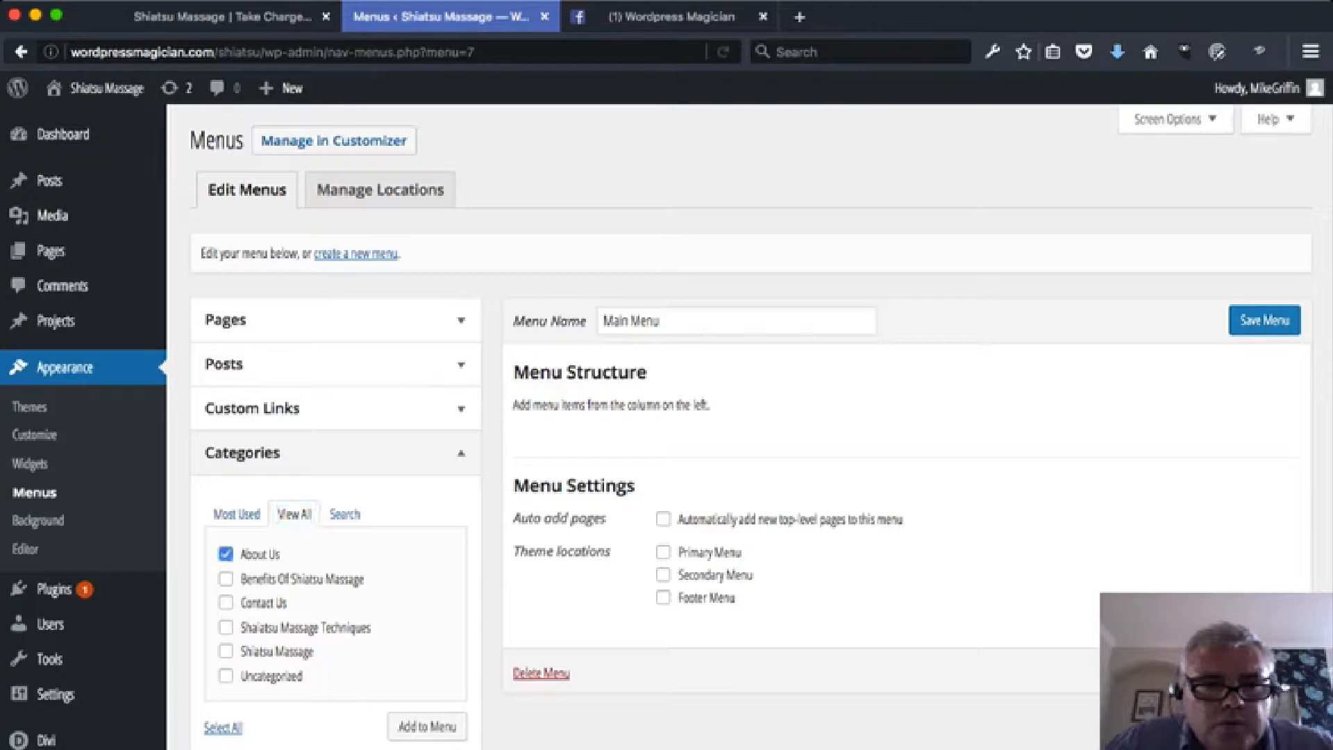
pyautogui.click(225, 579)
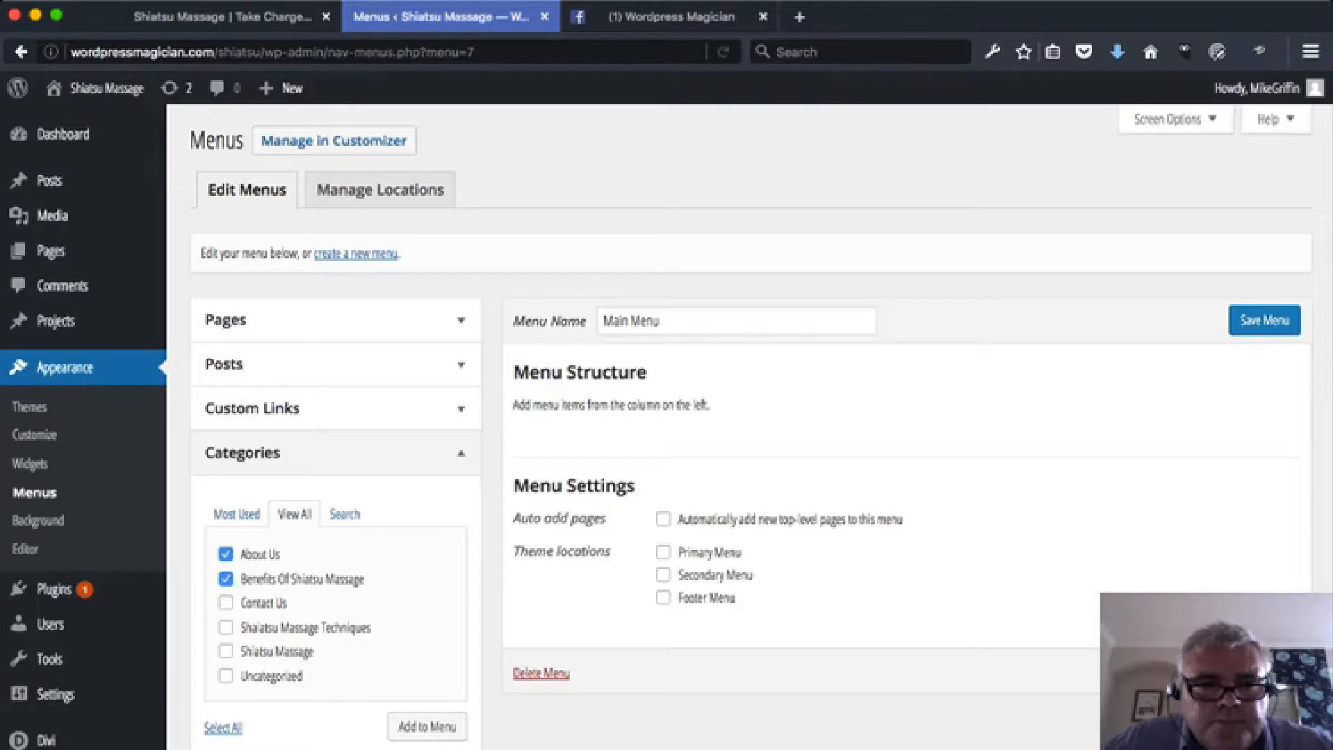
pyautogui.click(226, 602)
pyautogui.click(225, 627)
pyautogui.click(225, 651)
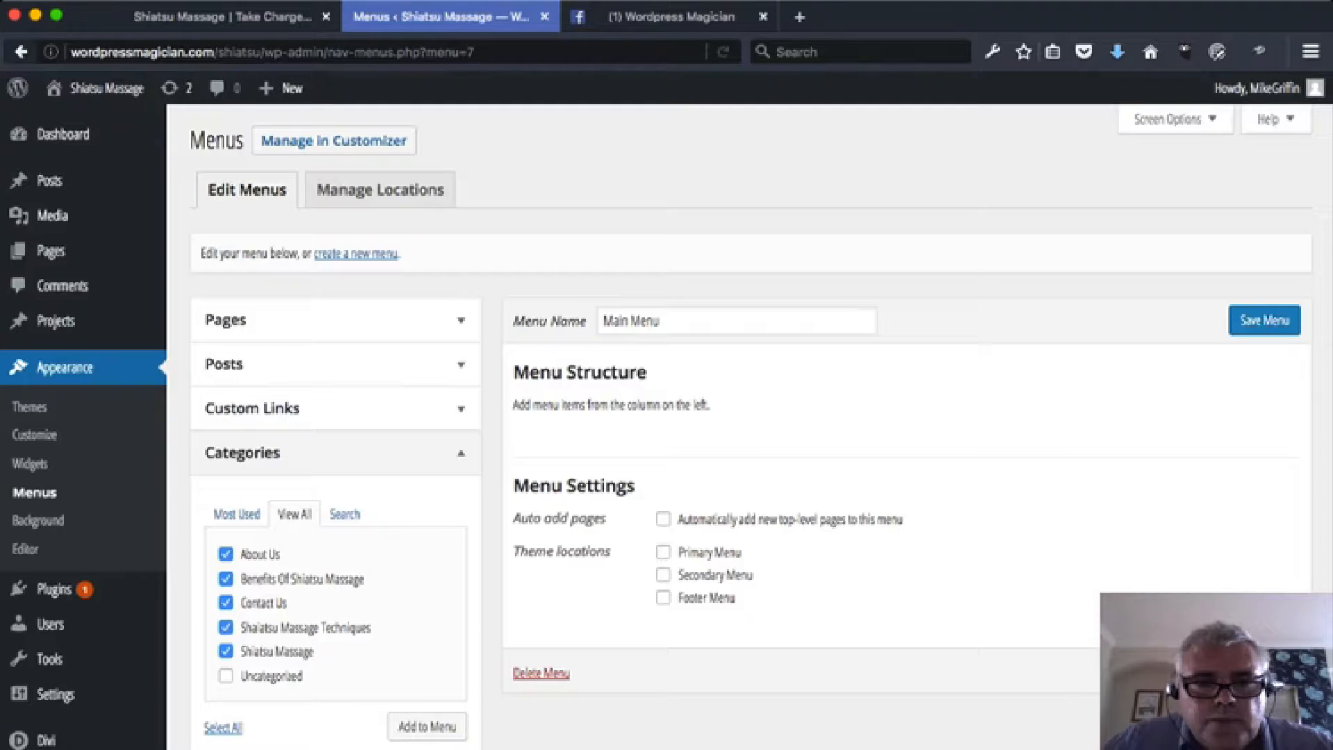
pyautogui.click(427, 726)
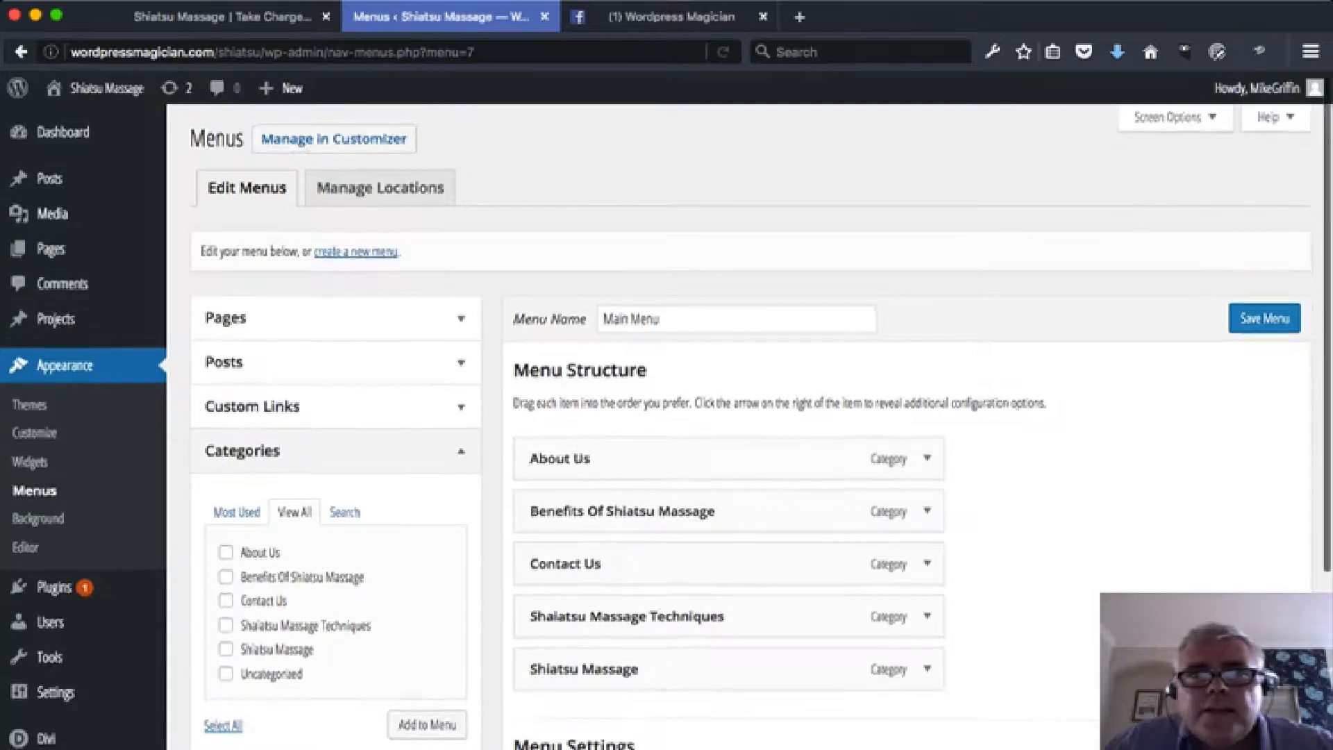
pyautogui.scroll(-3, 729, 384)
# Step: Reorder the menu items as Shiatsu Massage, Benefits Of Shiatsu Massage, Shaiatsu Massage Techniques, matching the demo
pyautogui.click(222, 17)
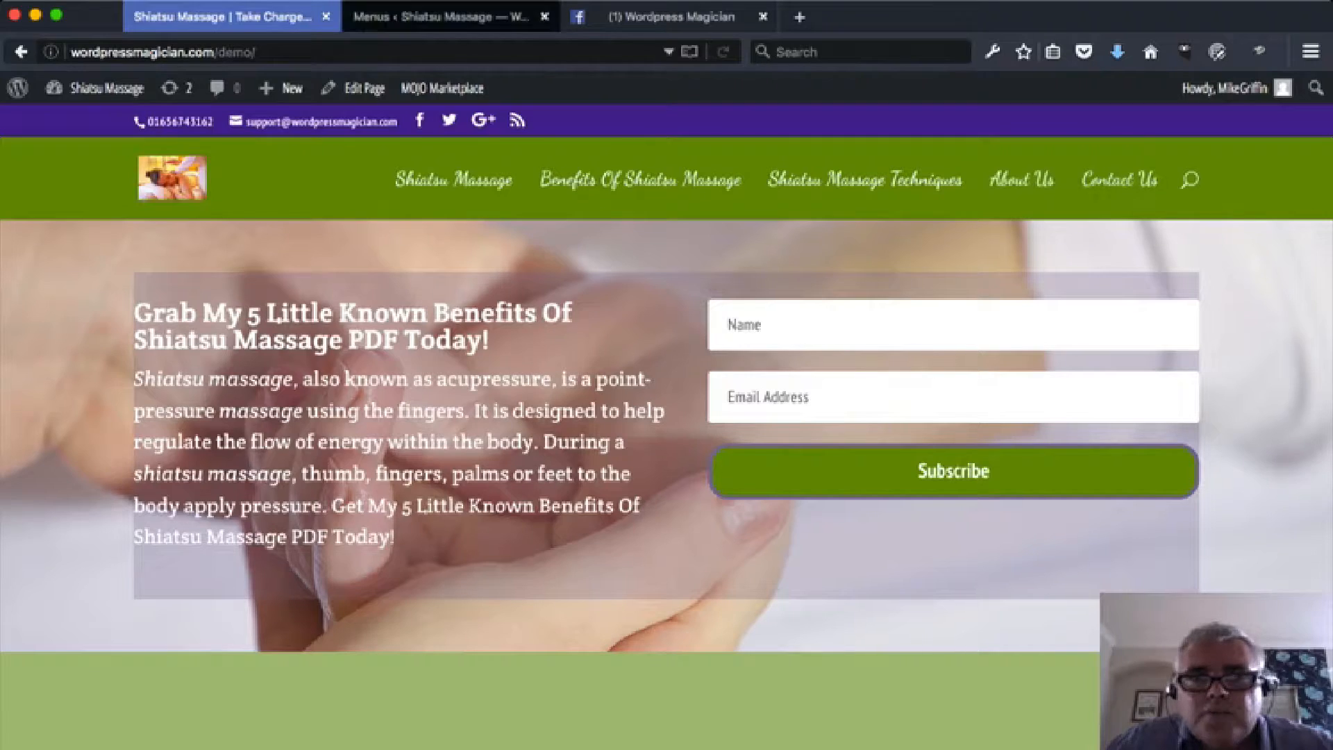
pyautogui.click(440, 17)
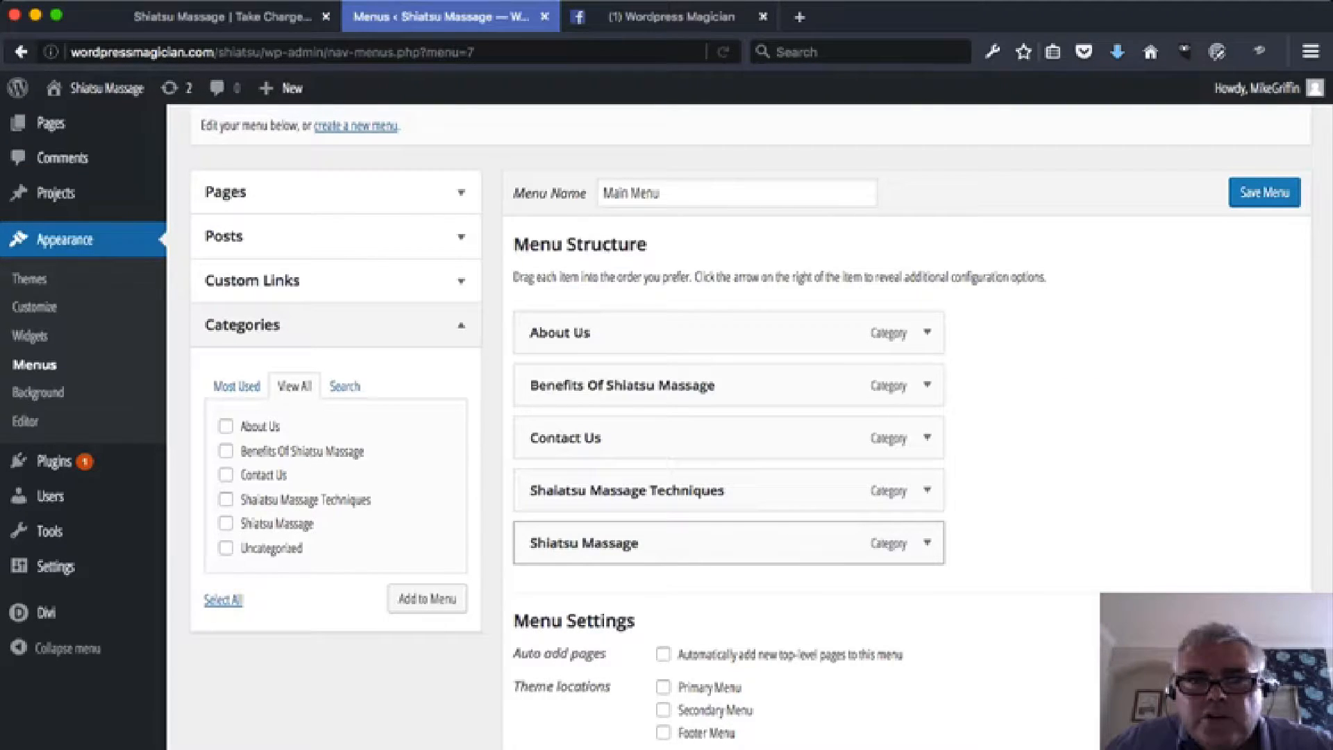
pyautogui.moveTo(624, 542); pyautogui.dragTo(624, 332)
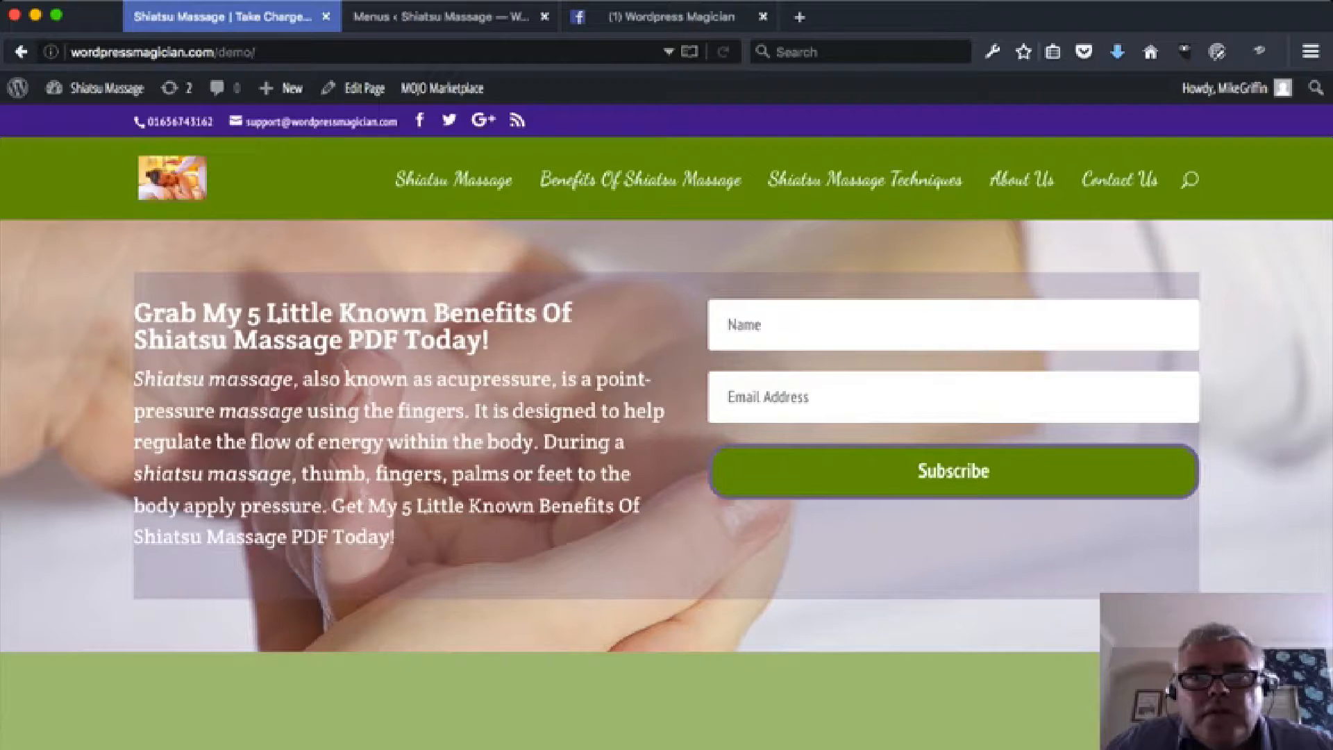
pyautogui.click(442, 17)
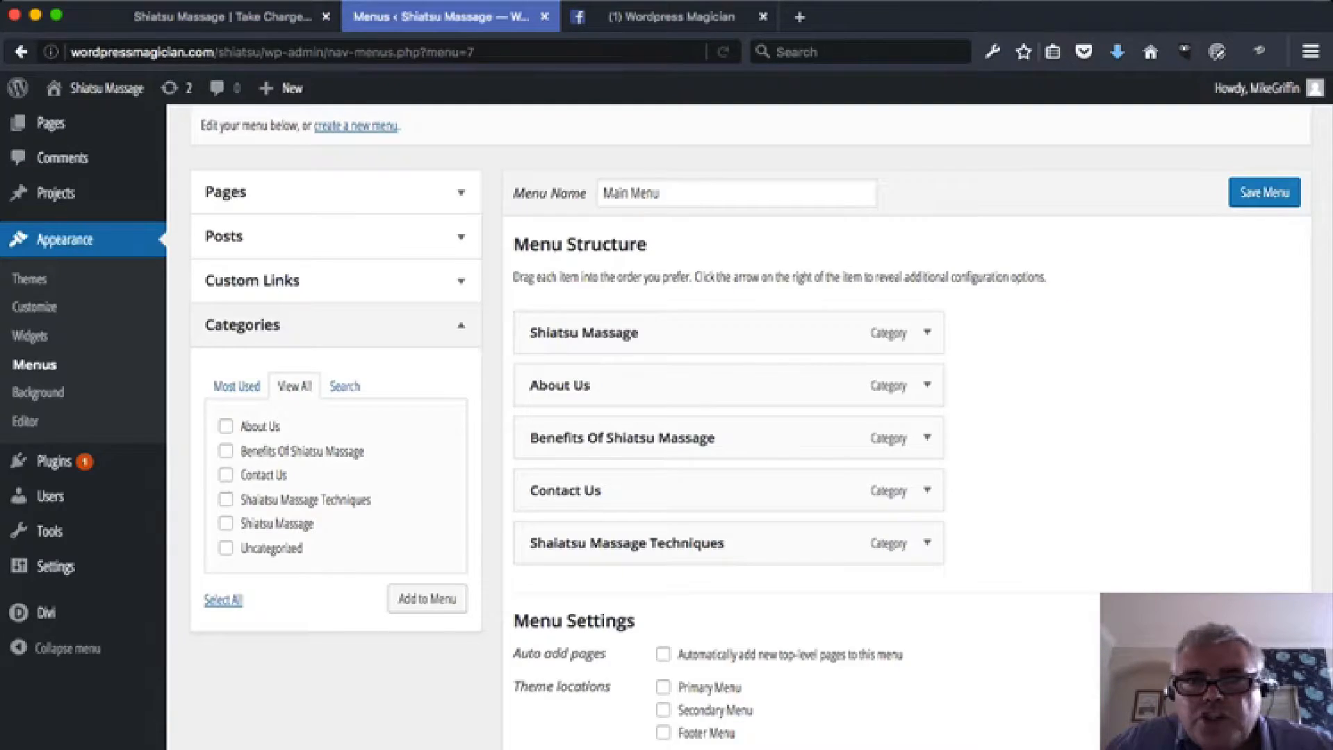
pyautogui.moveTo(694, 438); pyautogui.dragTo(663, 377)
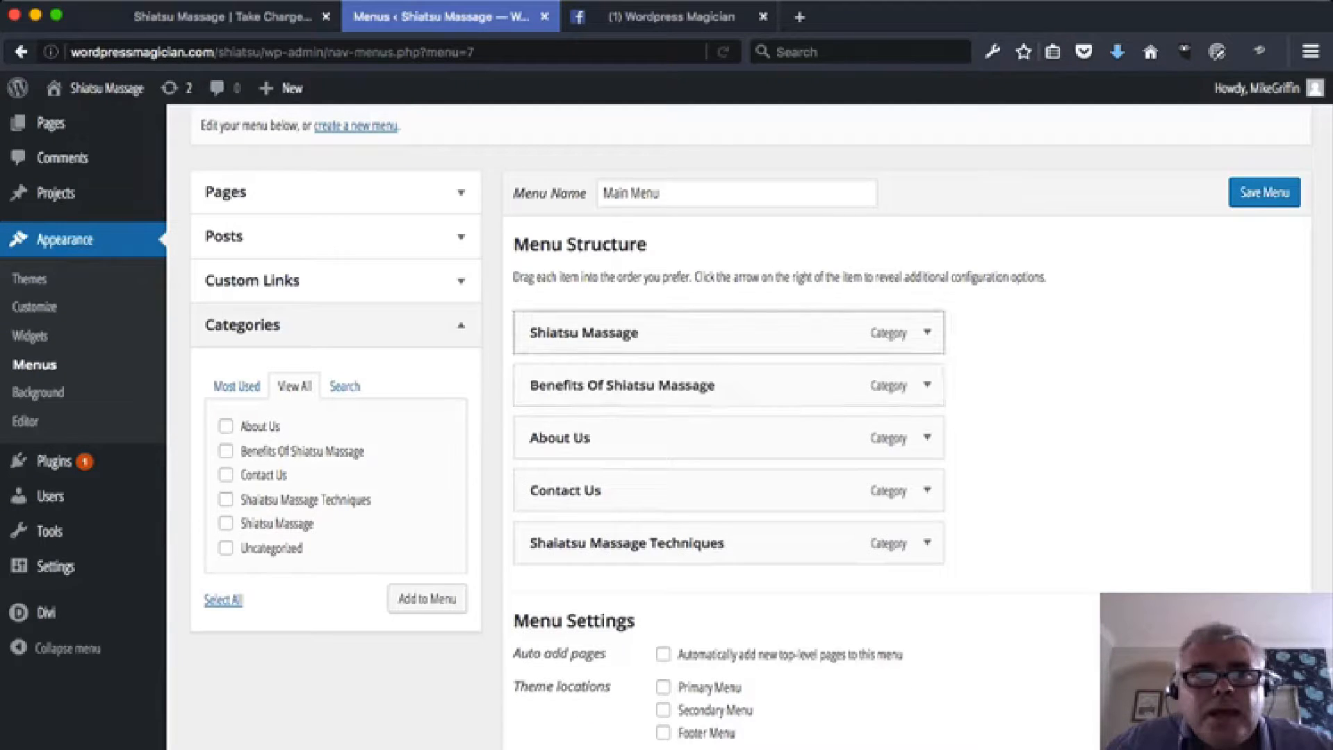
pyautogui.click(224, 17)
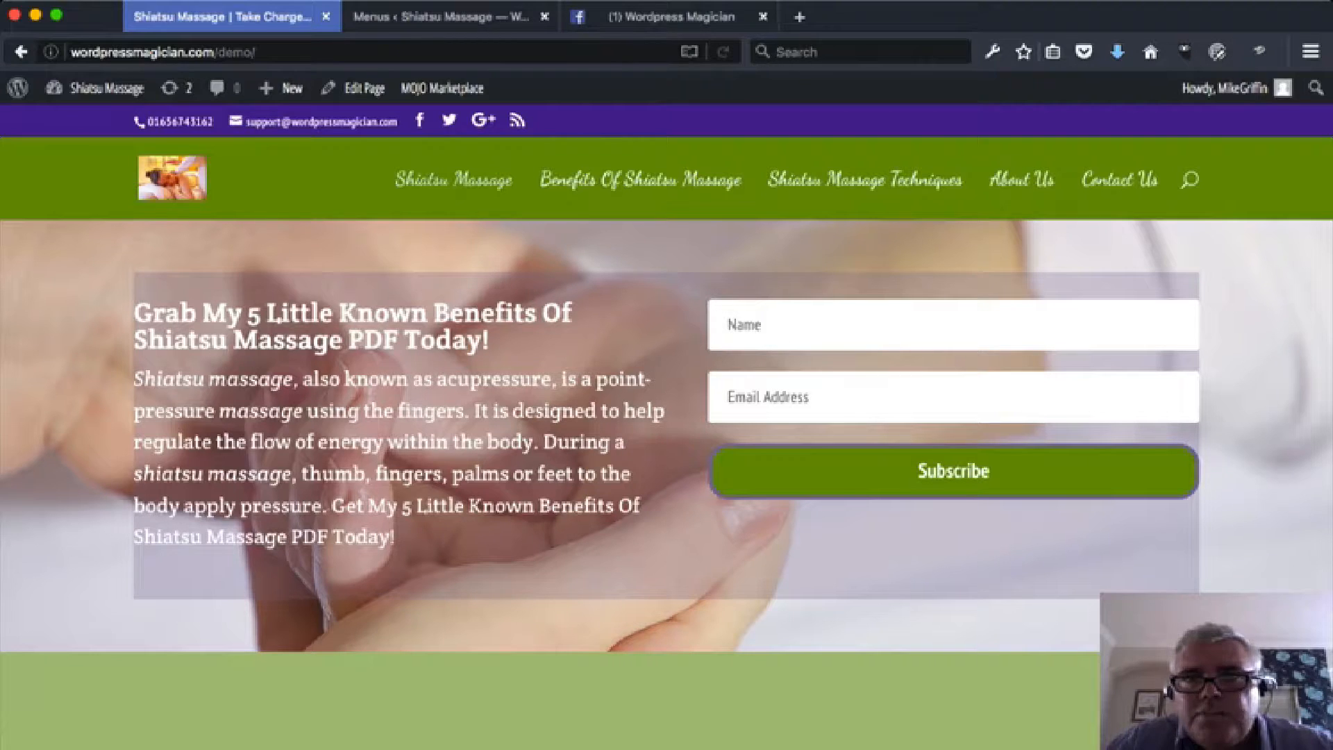
pyautogui.click(442, 17)
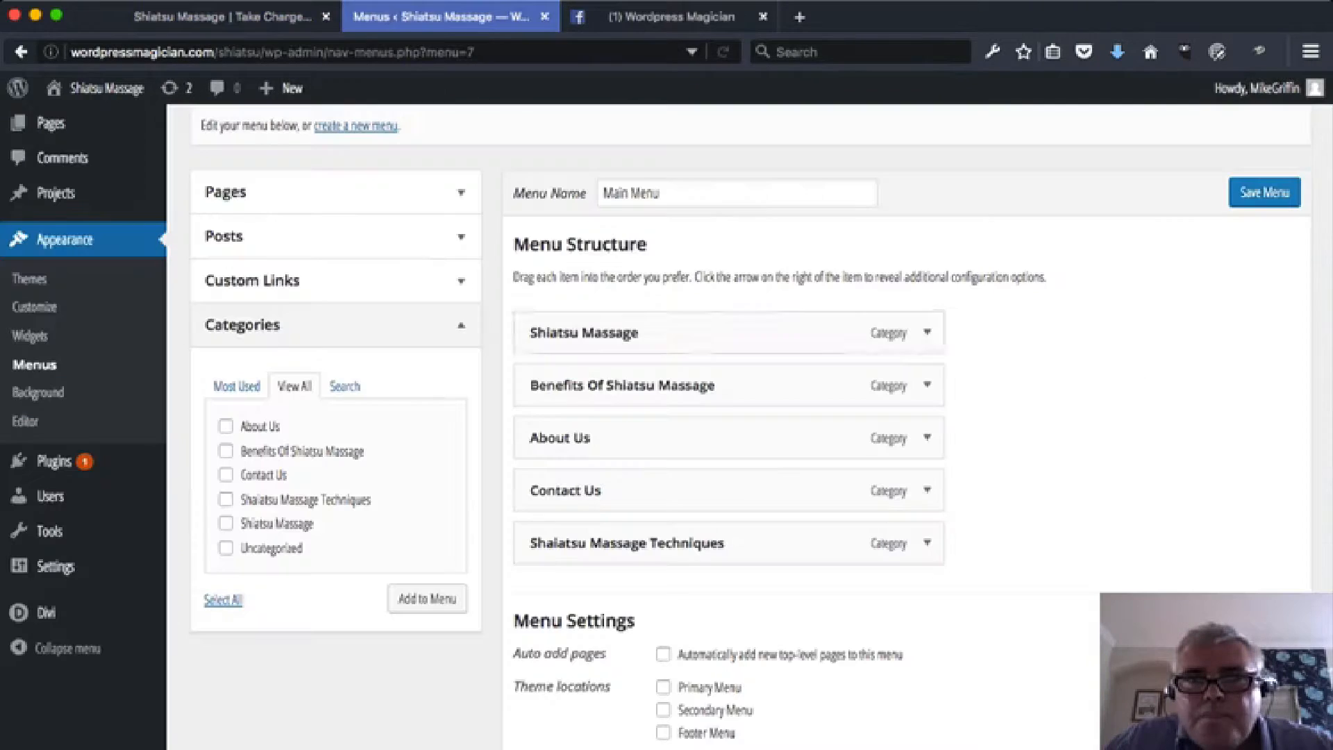
pyautogui.moveTo(625, 542); pyautogui.dragTo(625, 437)
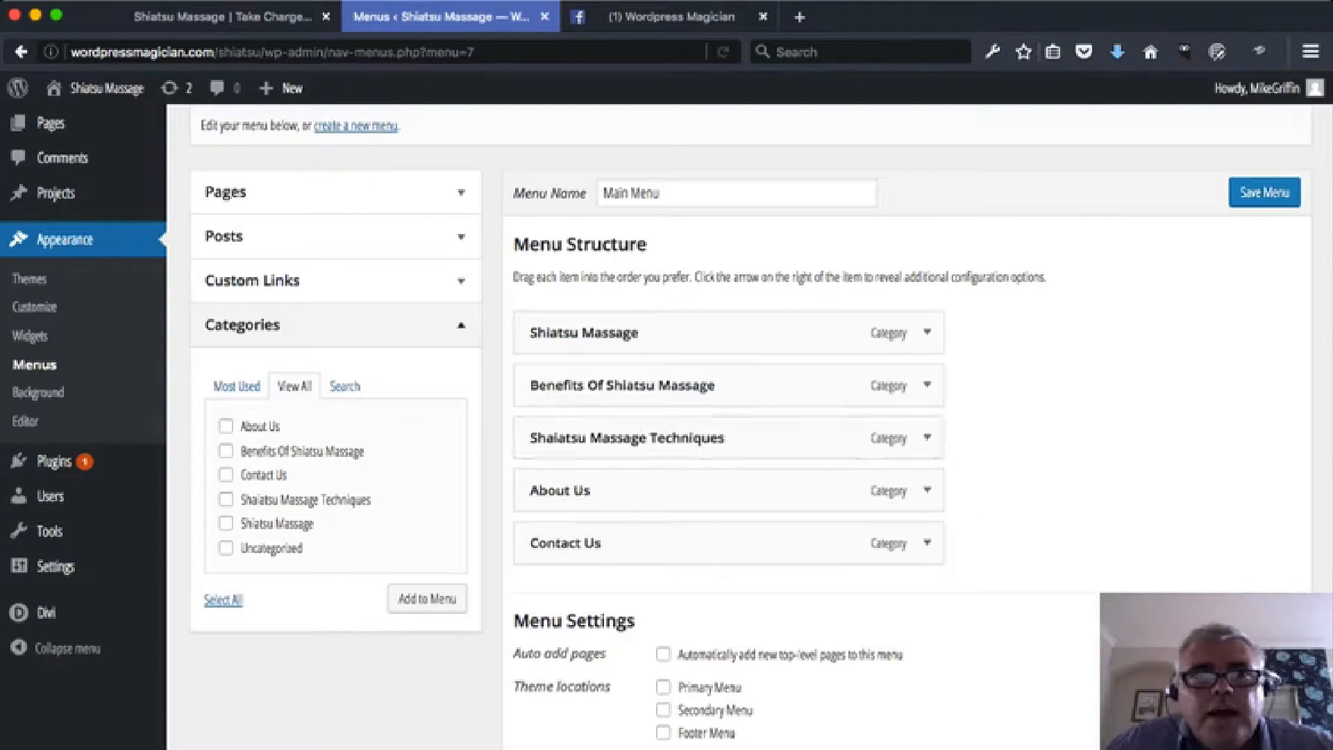
pyautogui.click(223, 16)
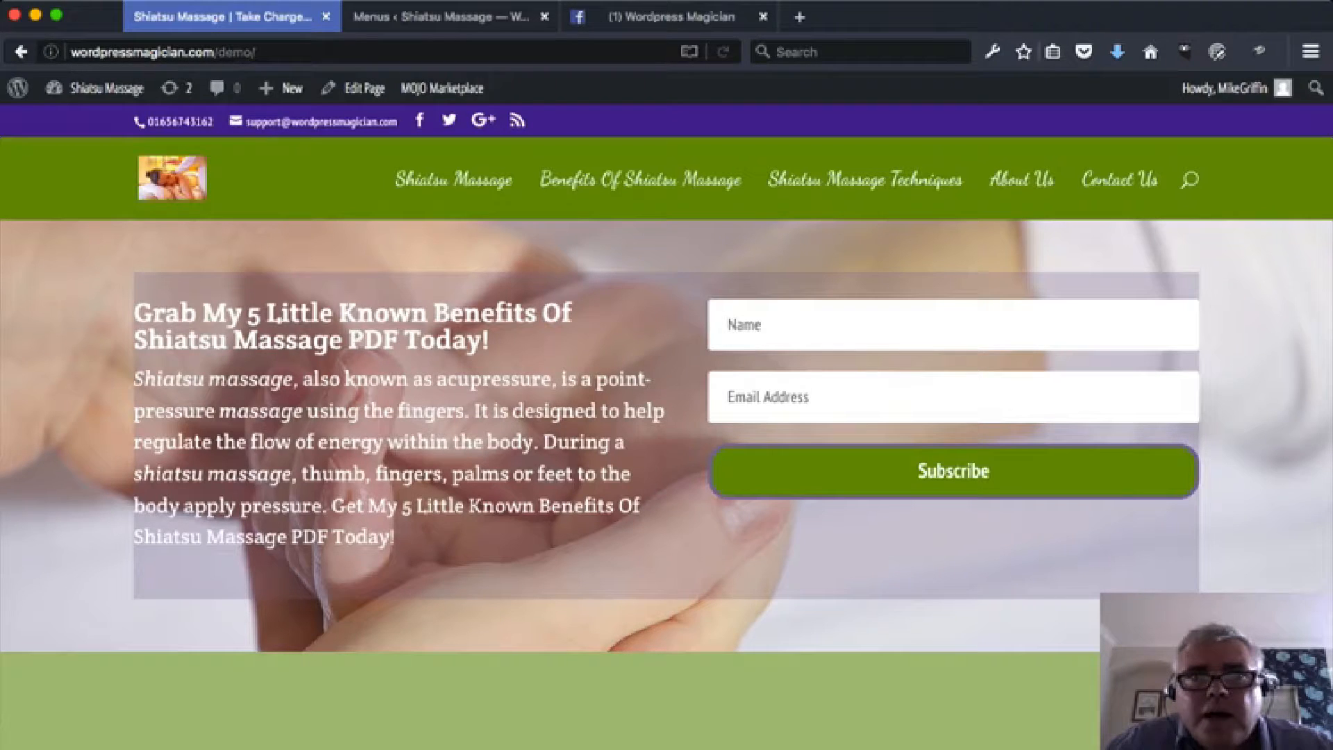
pyautogui.click(442, 17)
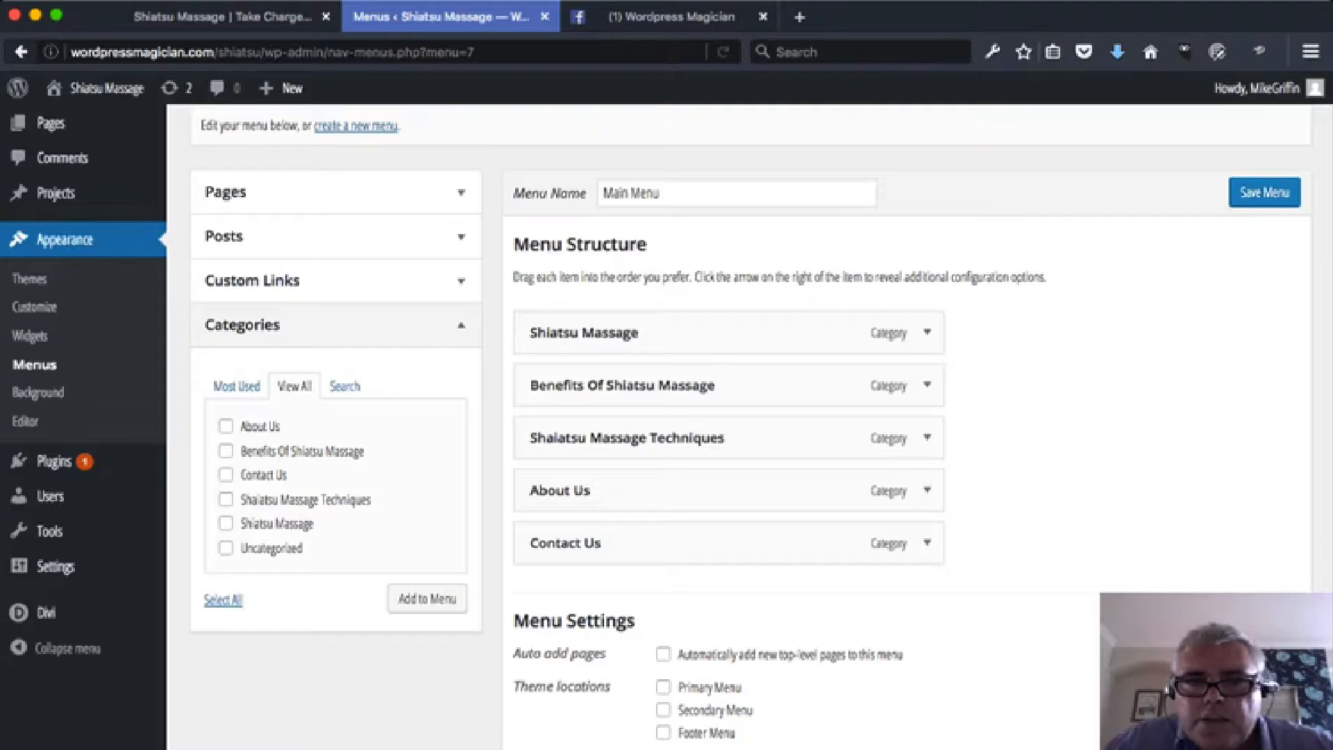
# Step: Set Main Menu as the Primary Menu, save it, and save the menu locations
pyautogui.click(664, 687)
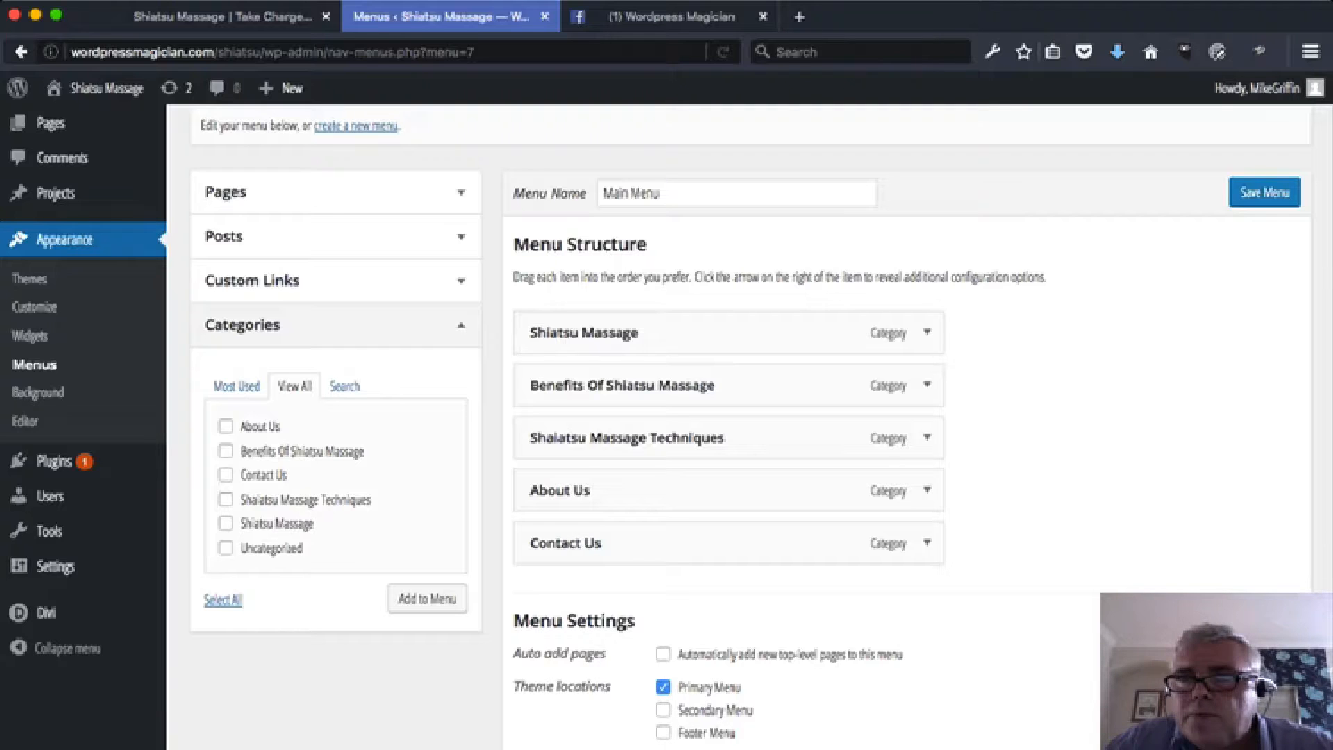
pyautogui.click(1264, 192)
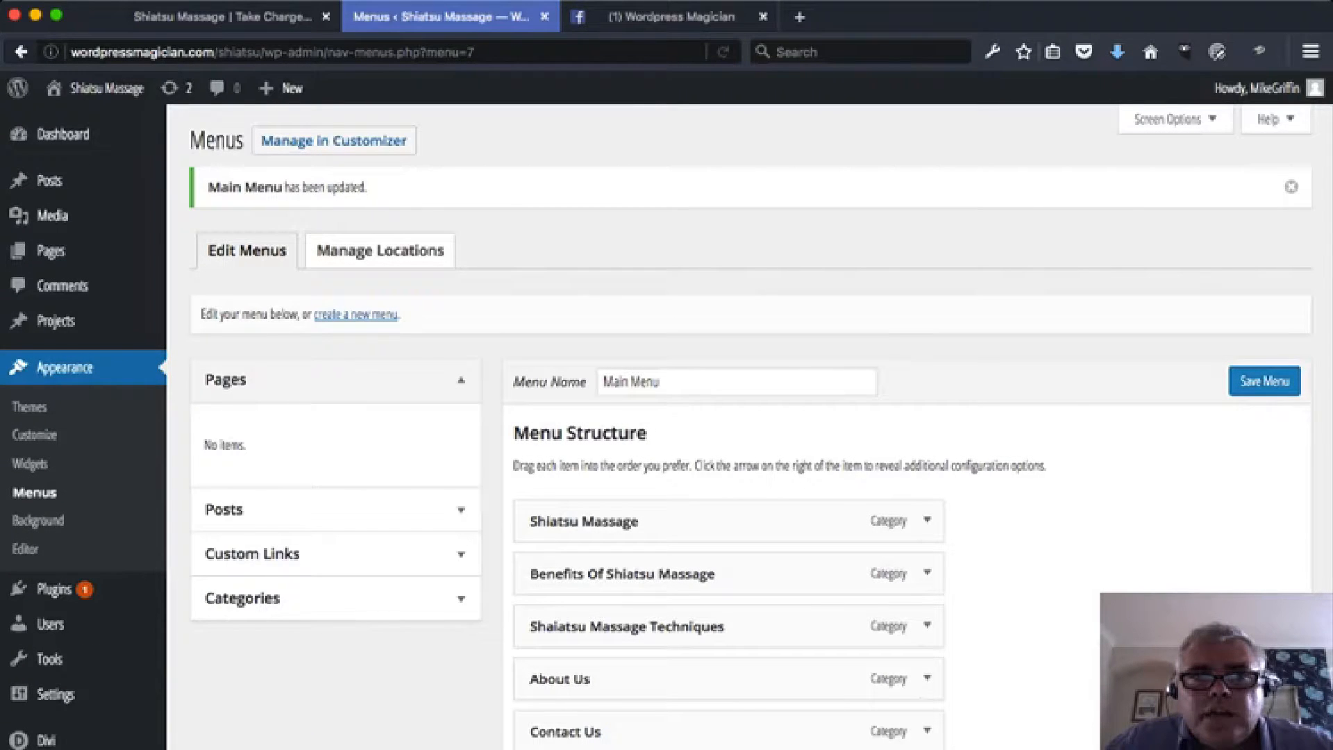
pyautogui.click(380, 250)
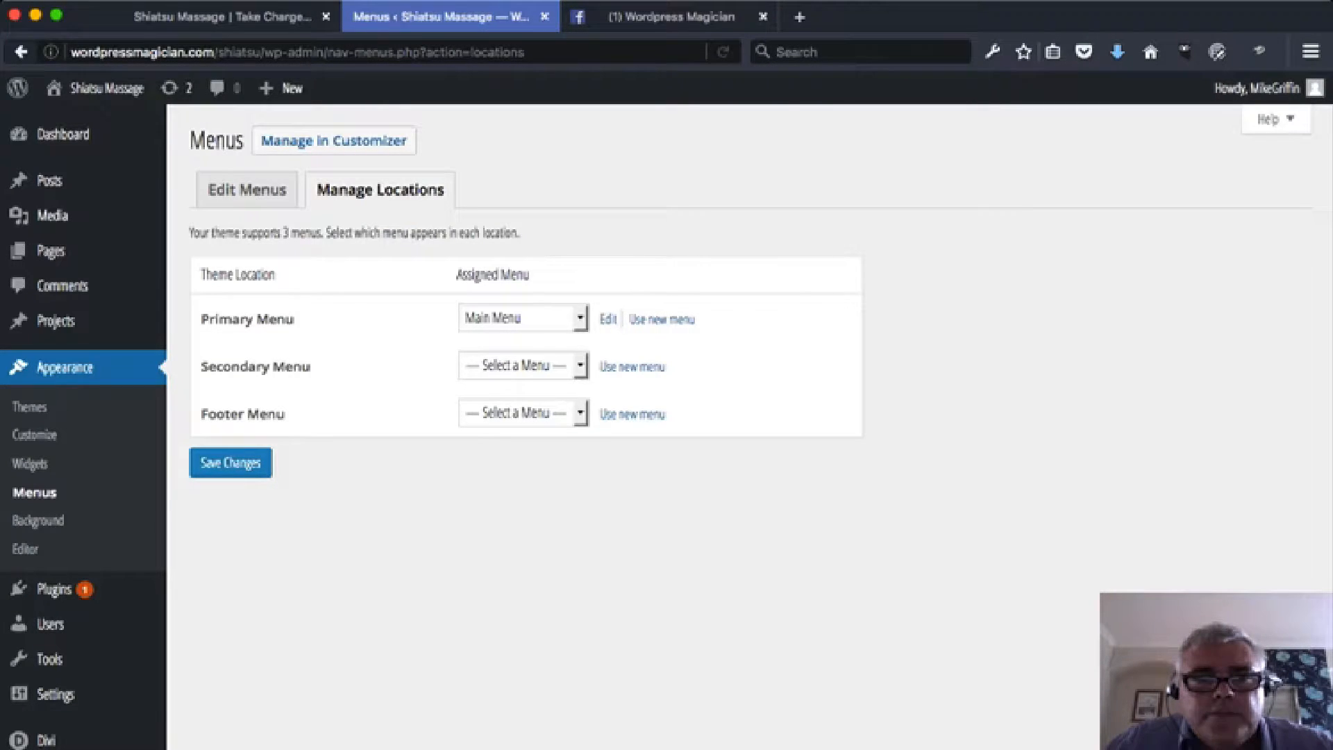
pyautogui.click(230, 463)
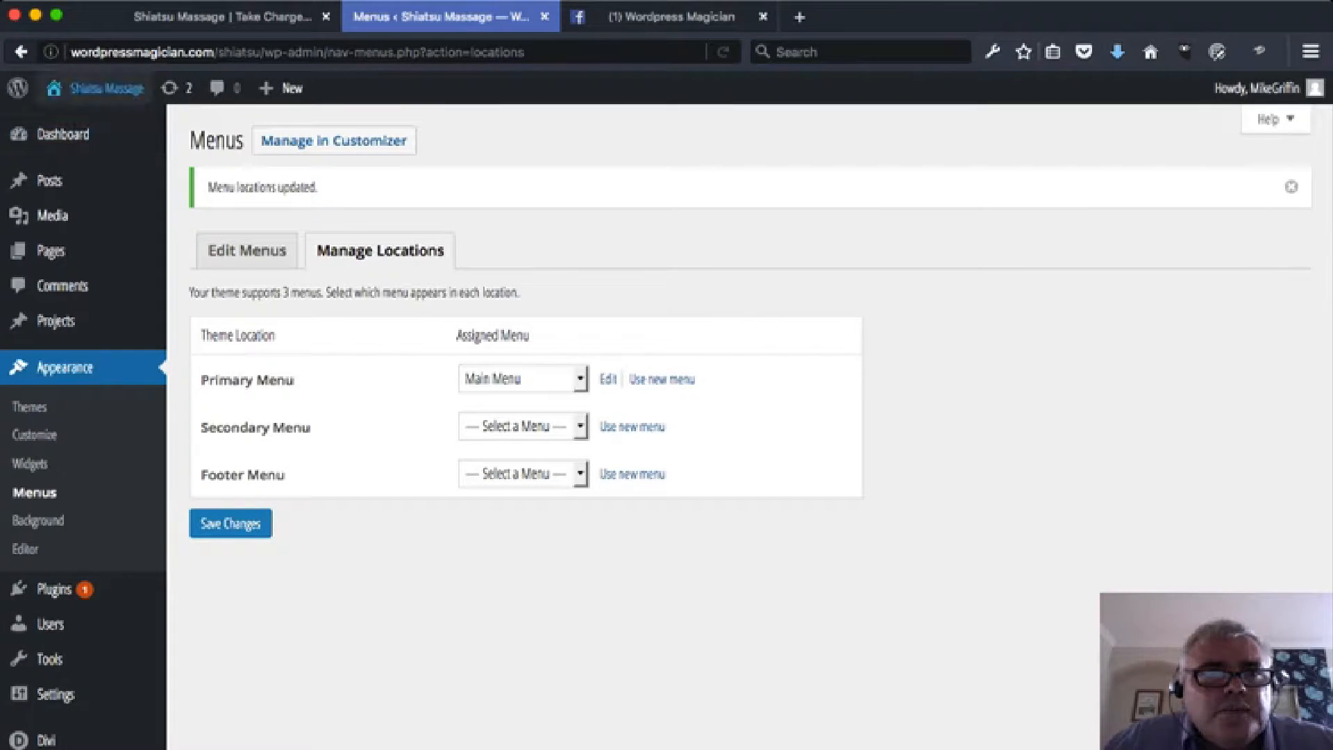
# Step: Visit the live Shiatsu site and compare its new header menu with the demo site
pyautogui.moveTo(104, 89)
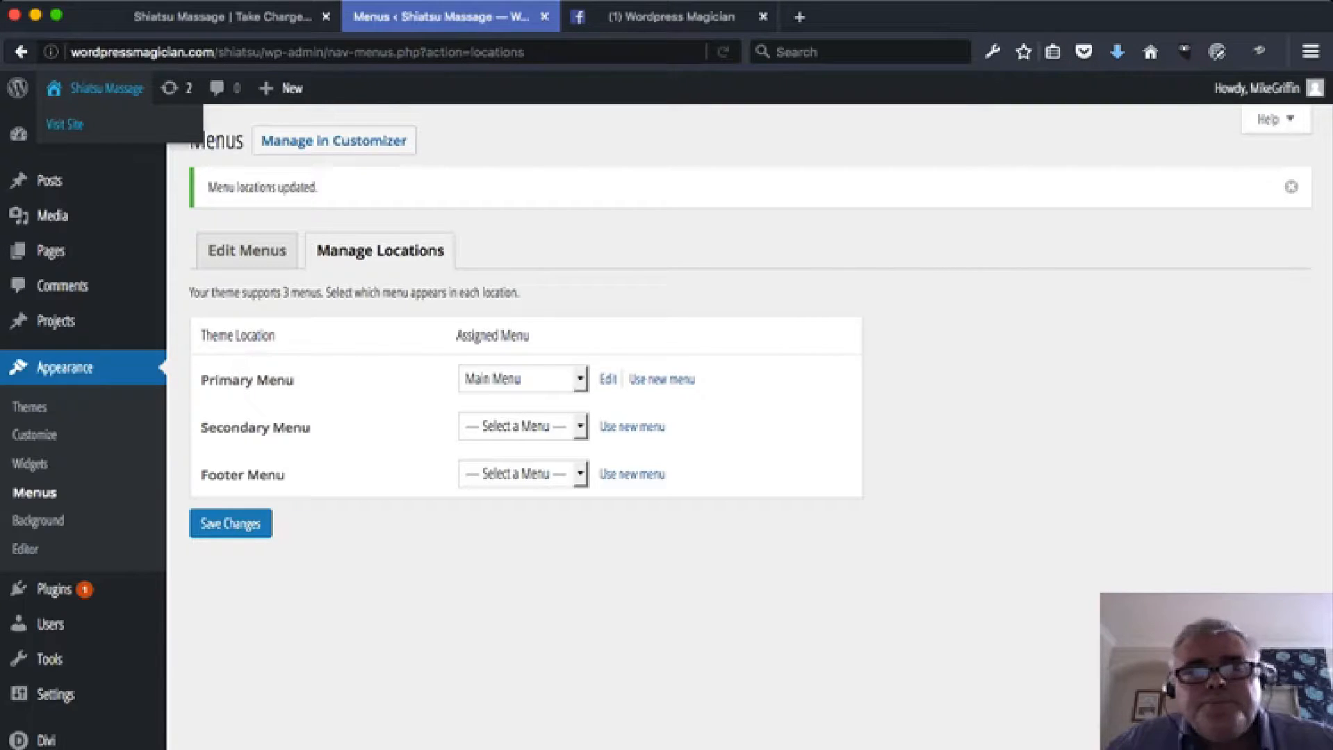
pyautogui.click(64, 124)
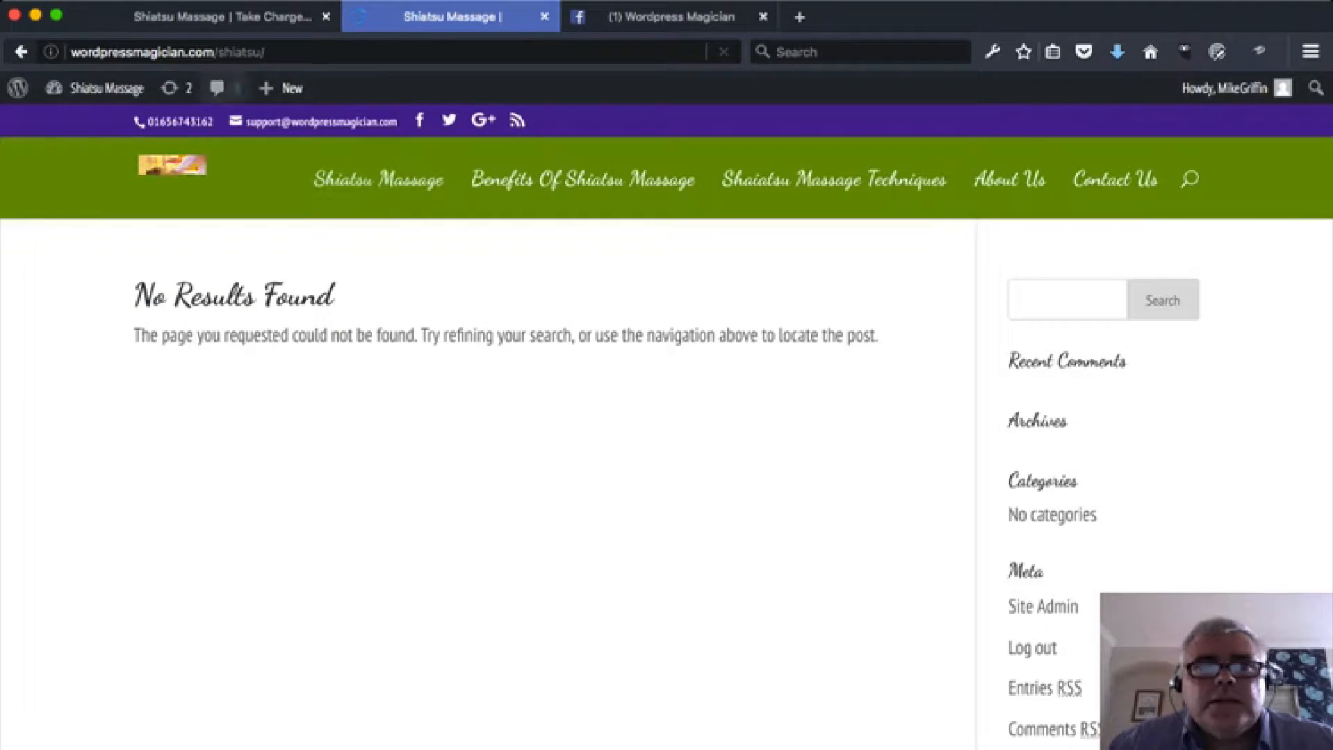
pyautogui.click(222, 17)
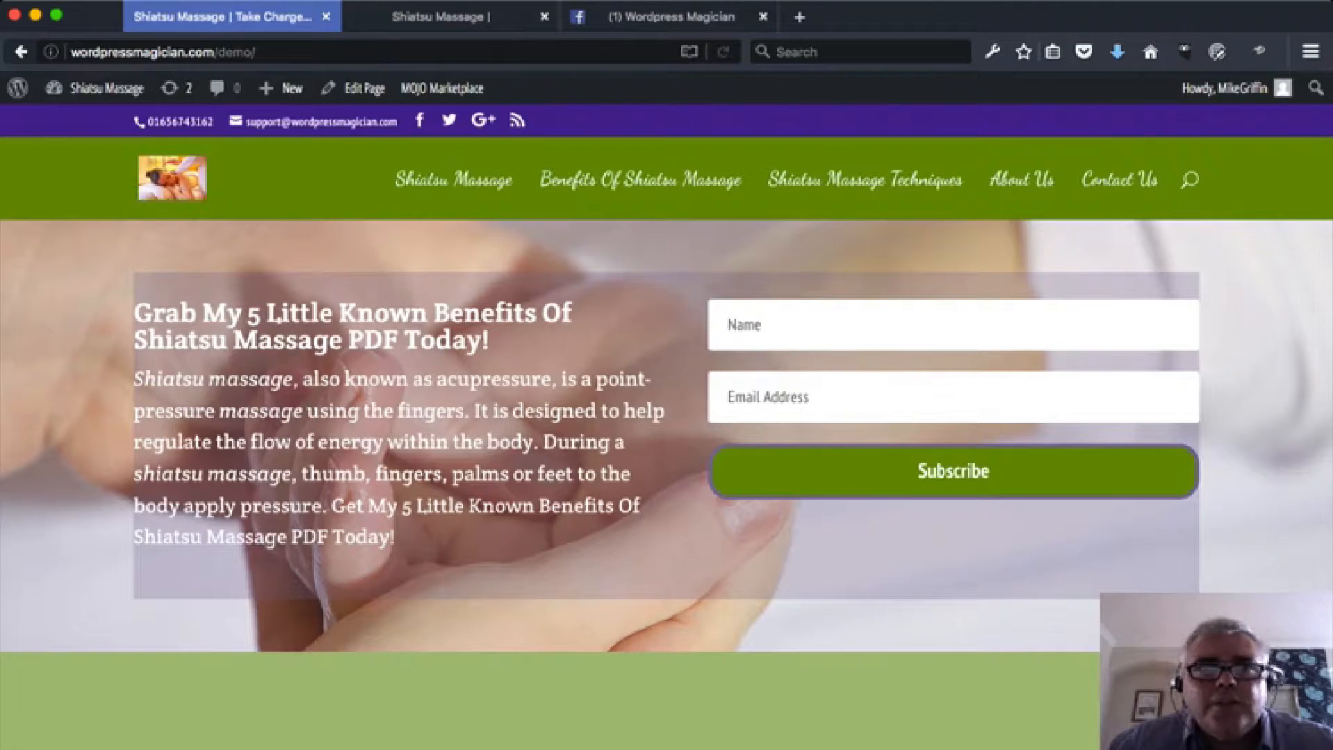
pyautogui.click(442, 17)
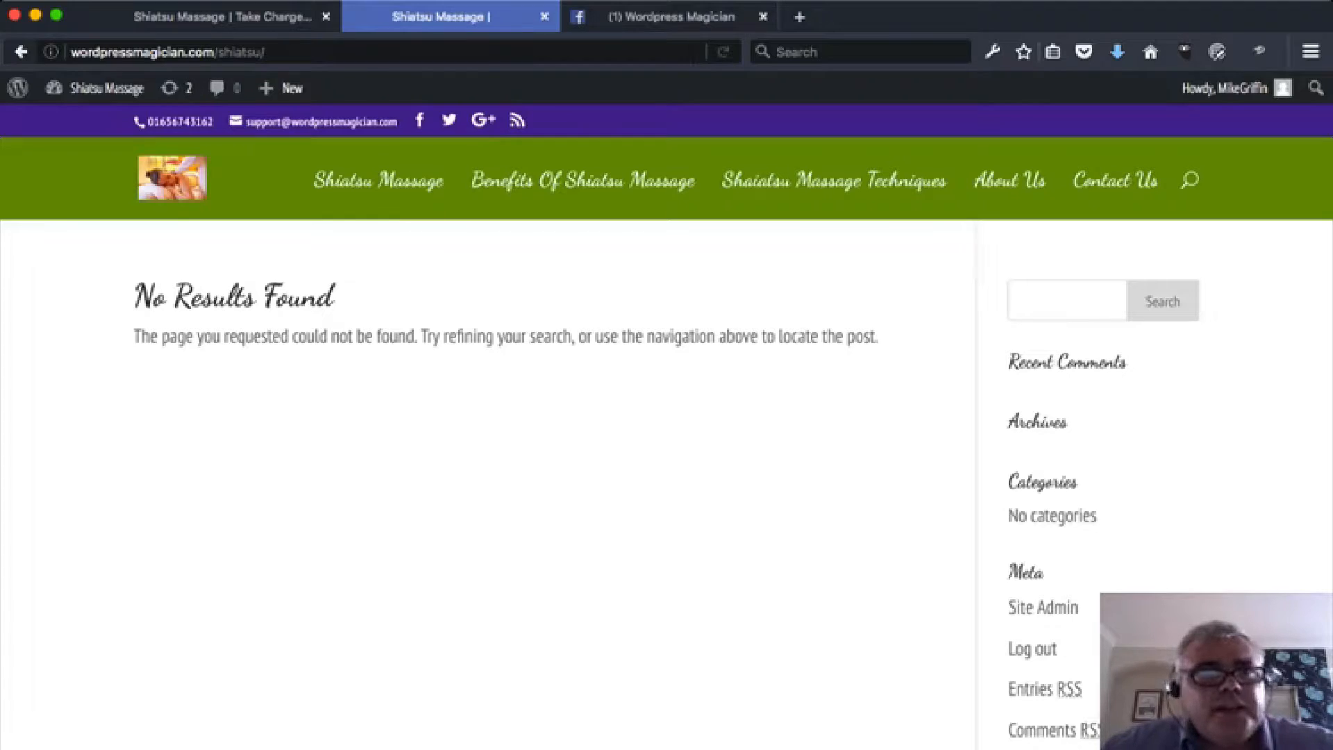
pyautogui.moveTo(106, 88)
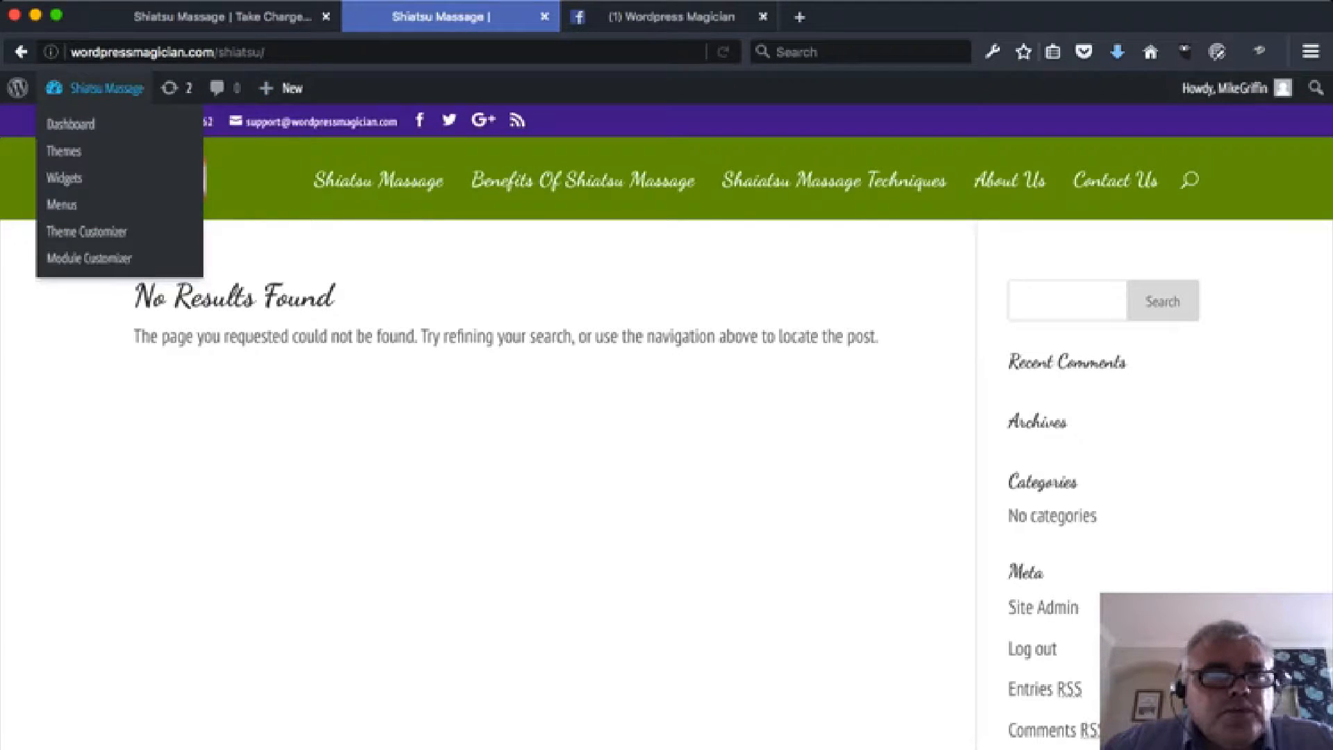
pyautogui.moveTo(281, 88)
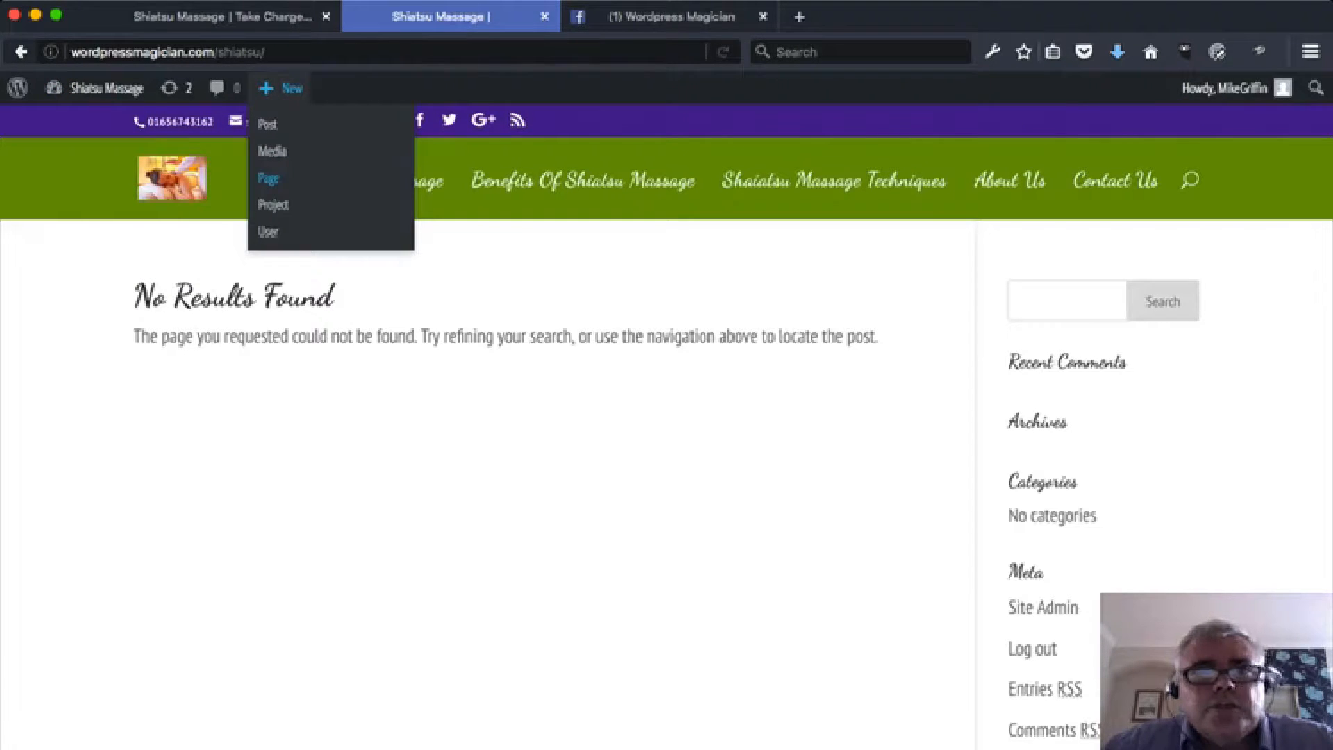
# Step: Create a new page titled 'Start Here' and switch it to the Divi Builder
pyautogui.click(268, 178)
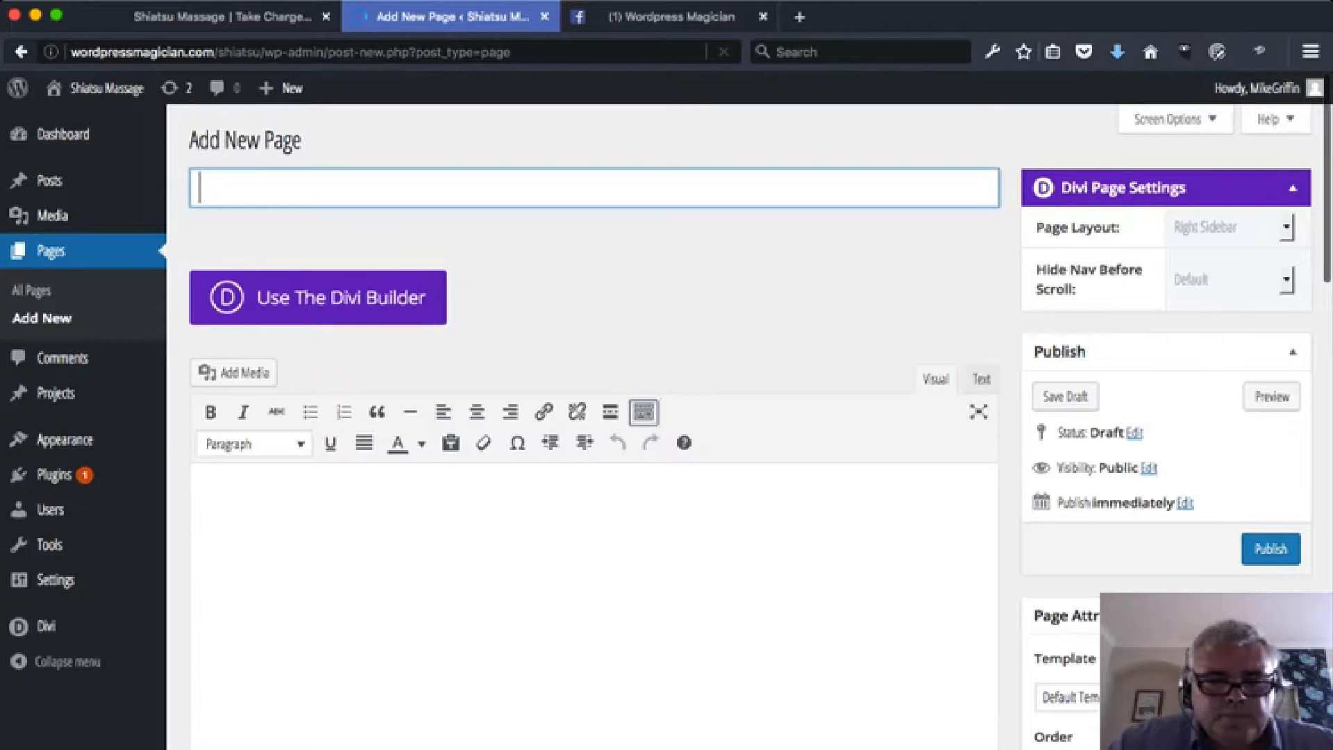
pyautogui.write('Sa')
pyautogui.press('BackSpace')
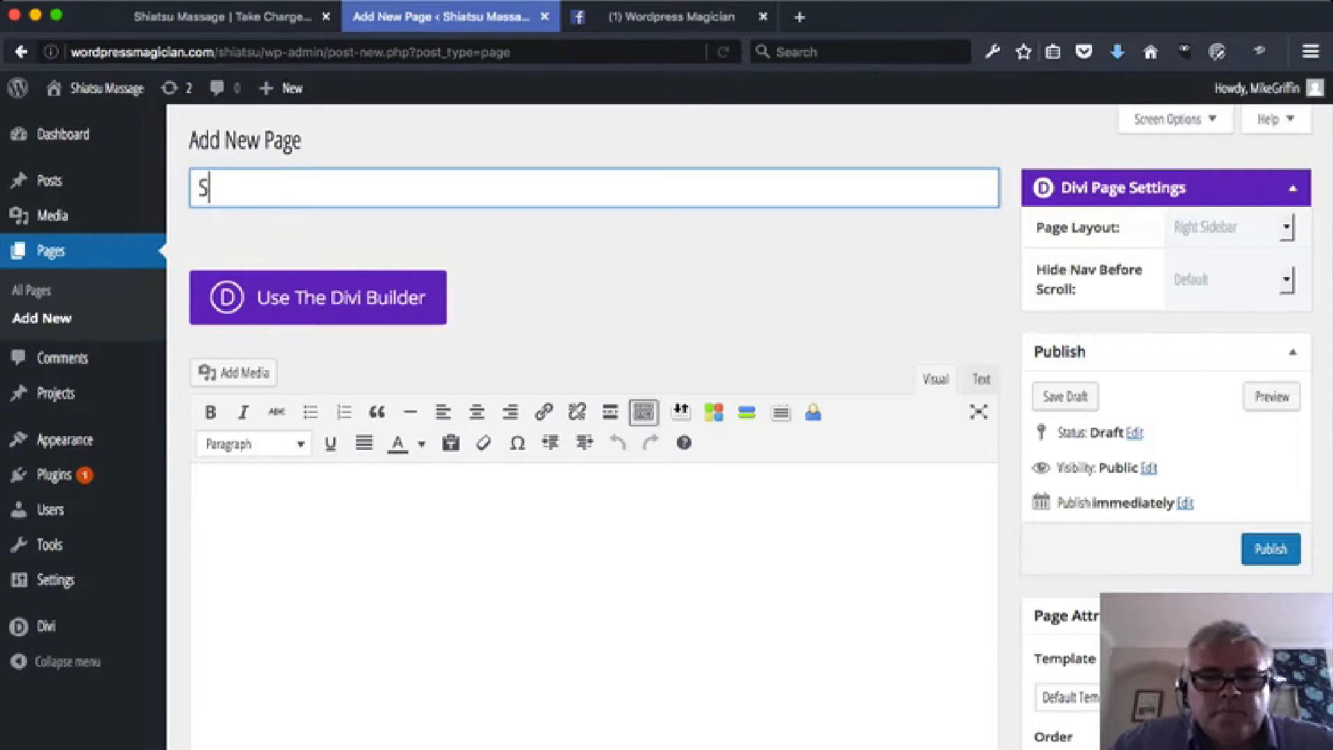
pyautogui.write('tart Here')
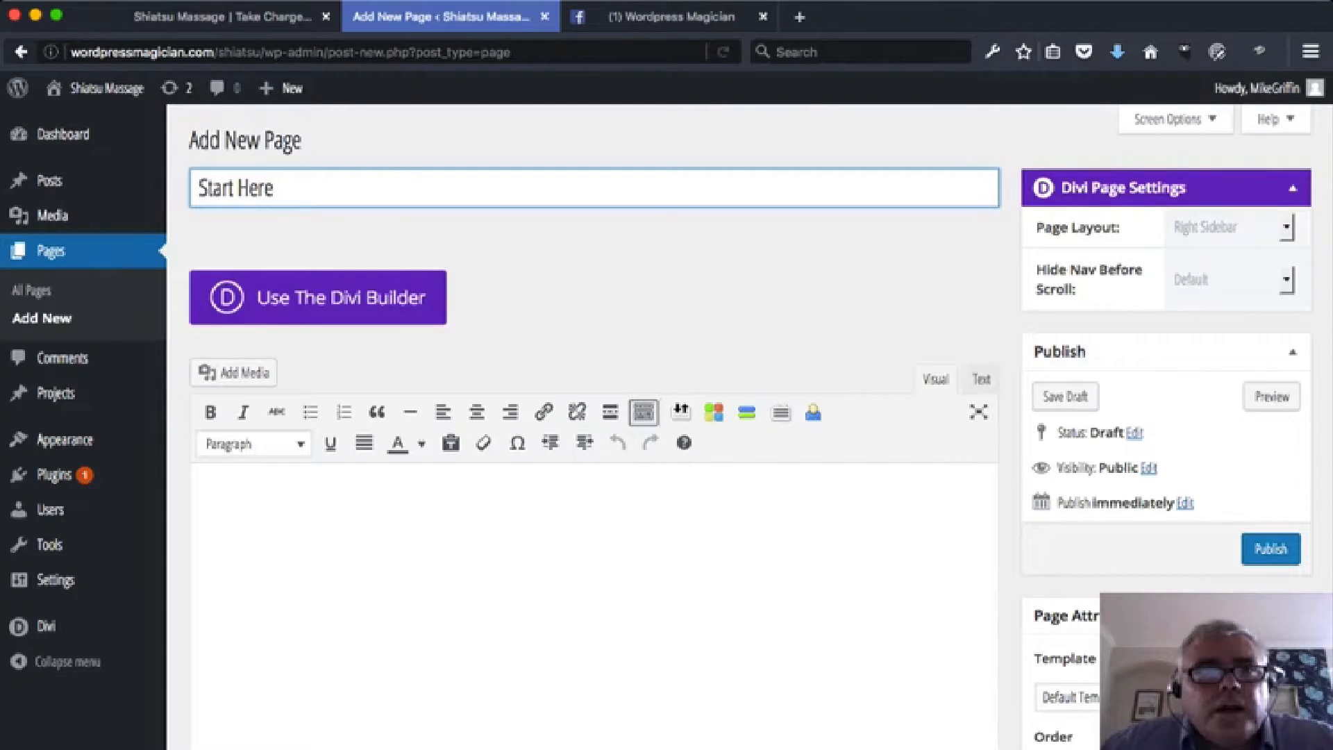
pyautogui.click(317, 297)
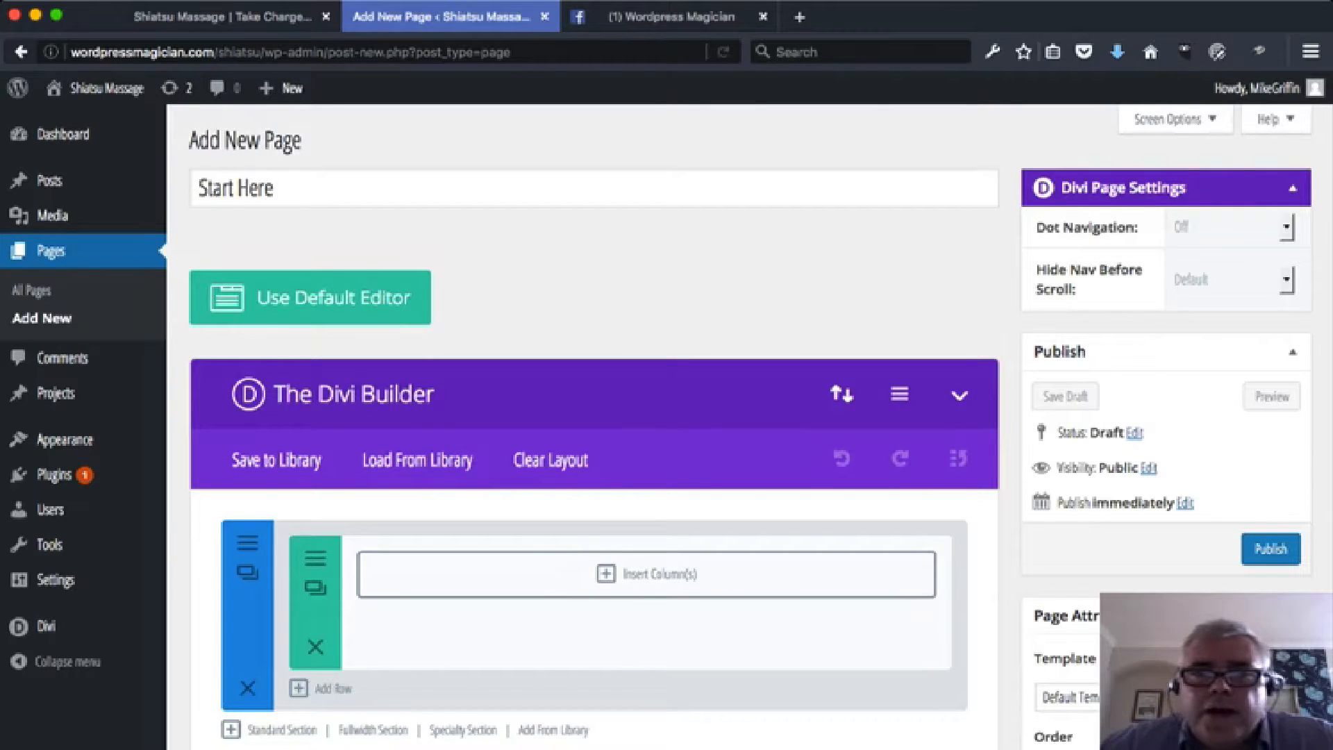
# Step: Compare with the demo page, then open and dismiss the section's right-click menu
pyautogui.scroll(-5, 550, 379)
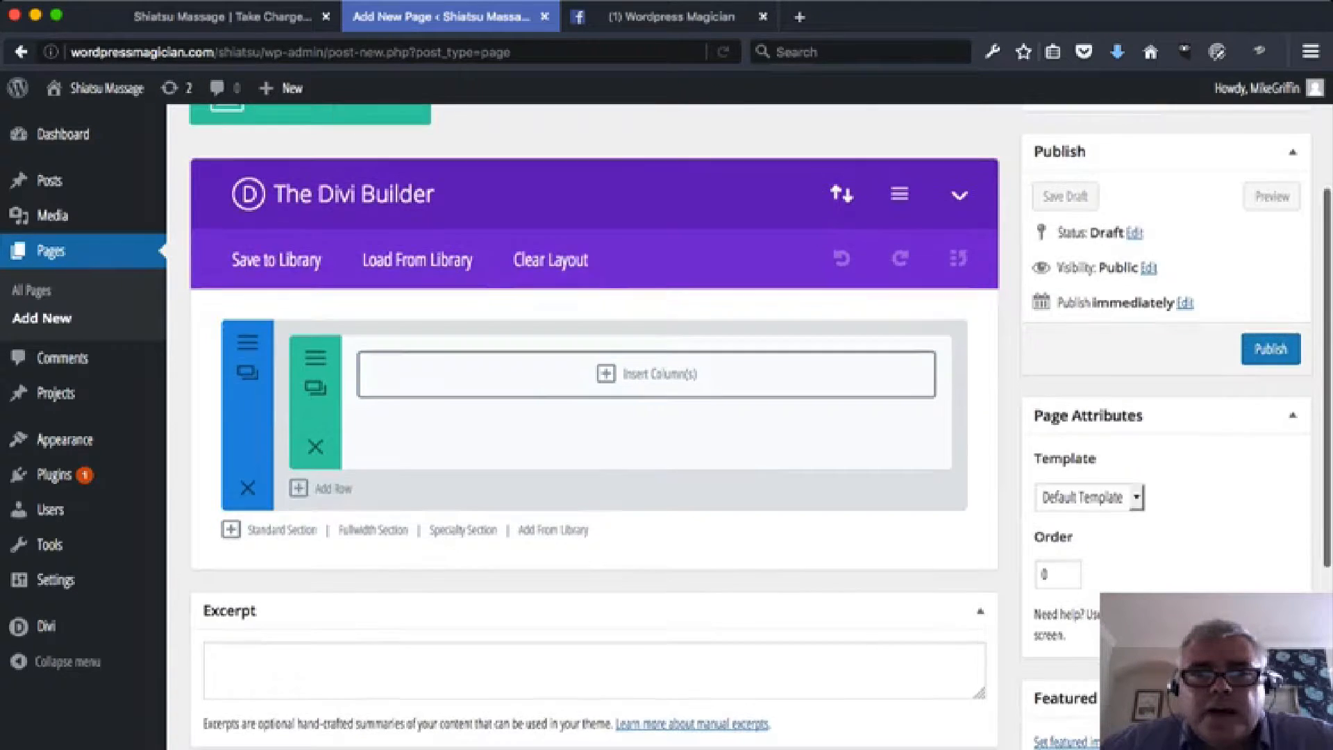
pyautogui.scroll(3, 550, 378)
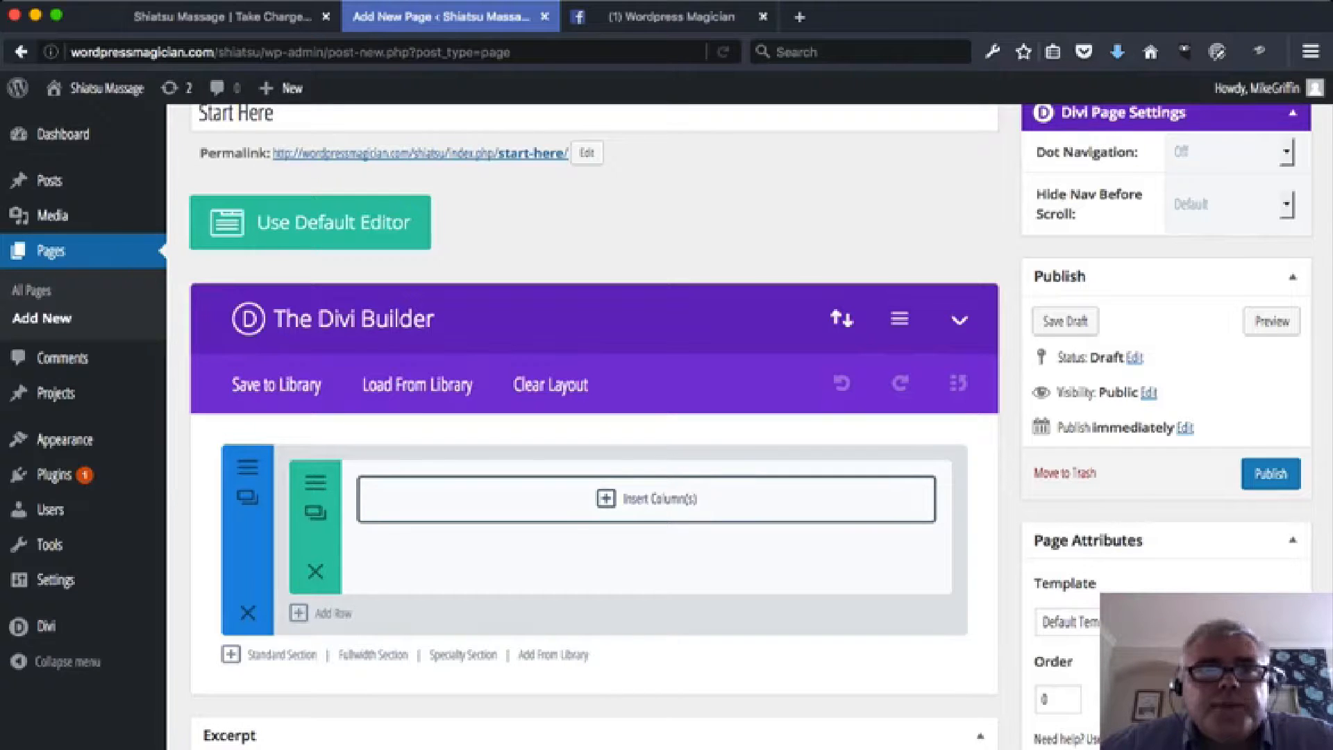
pyautogui.click(224, 17)
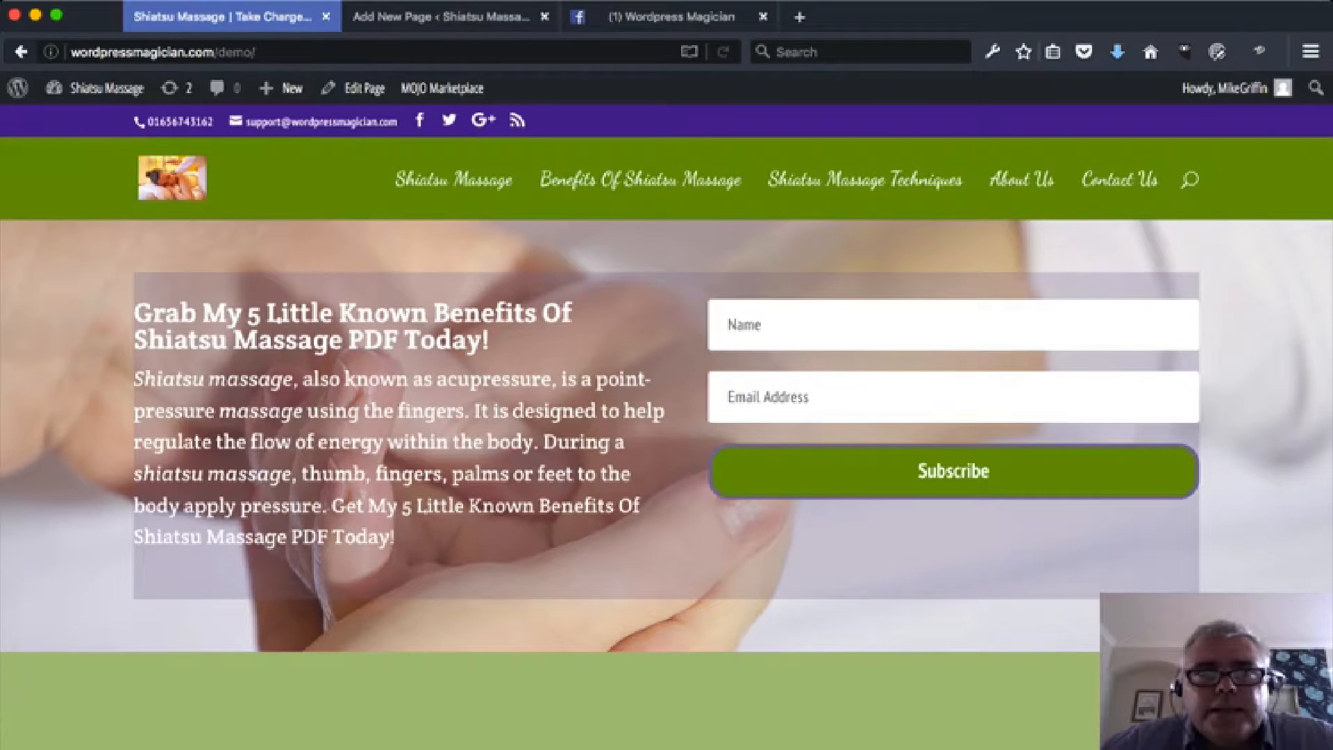
pyautogui.click(442, 16)
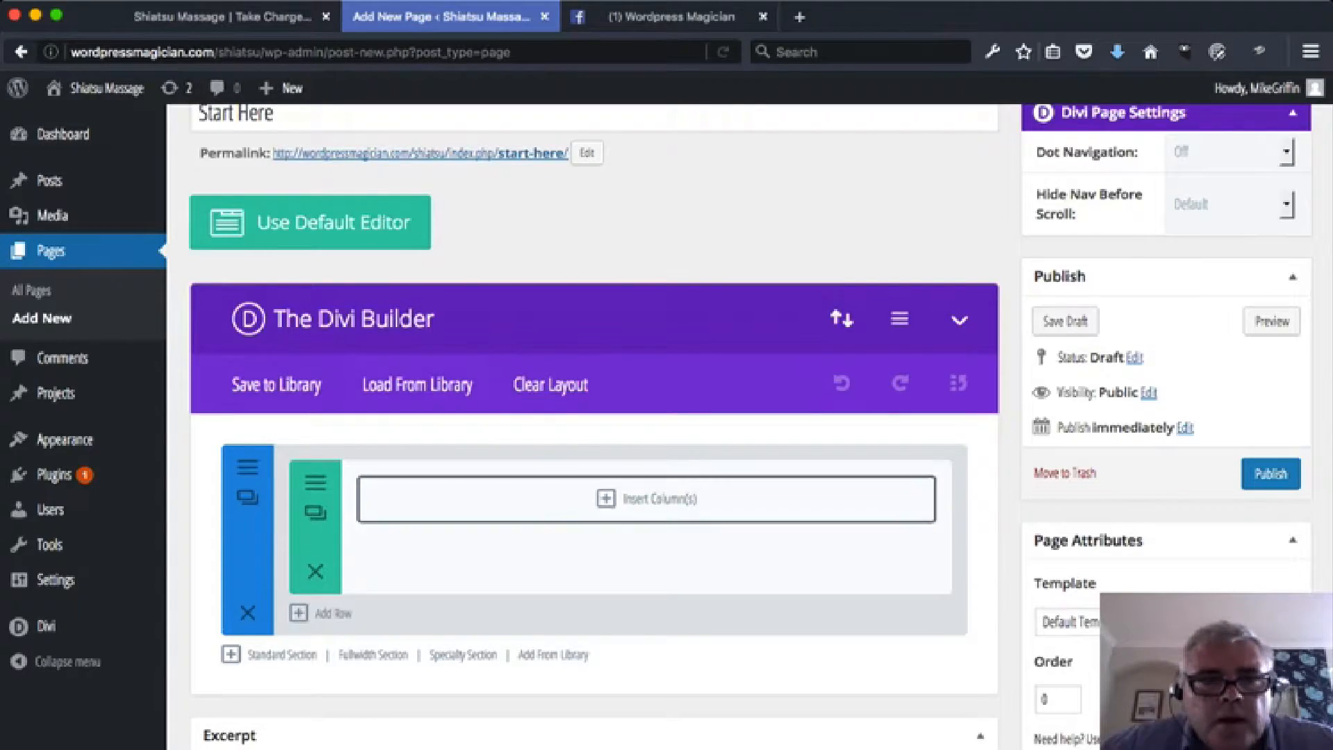
pyautogui.rightClick(245, 464)
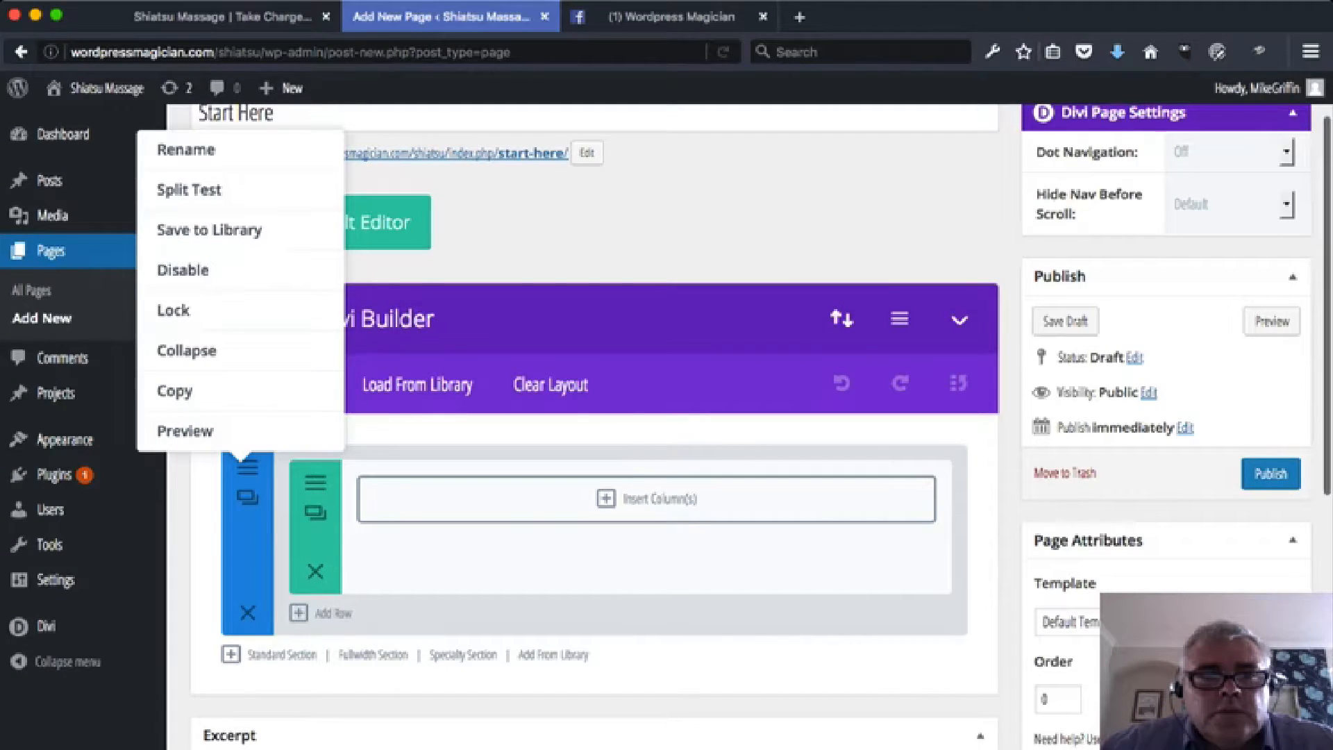
pyautogui.press('Escape')
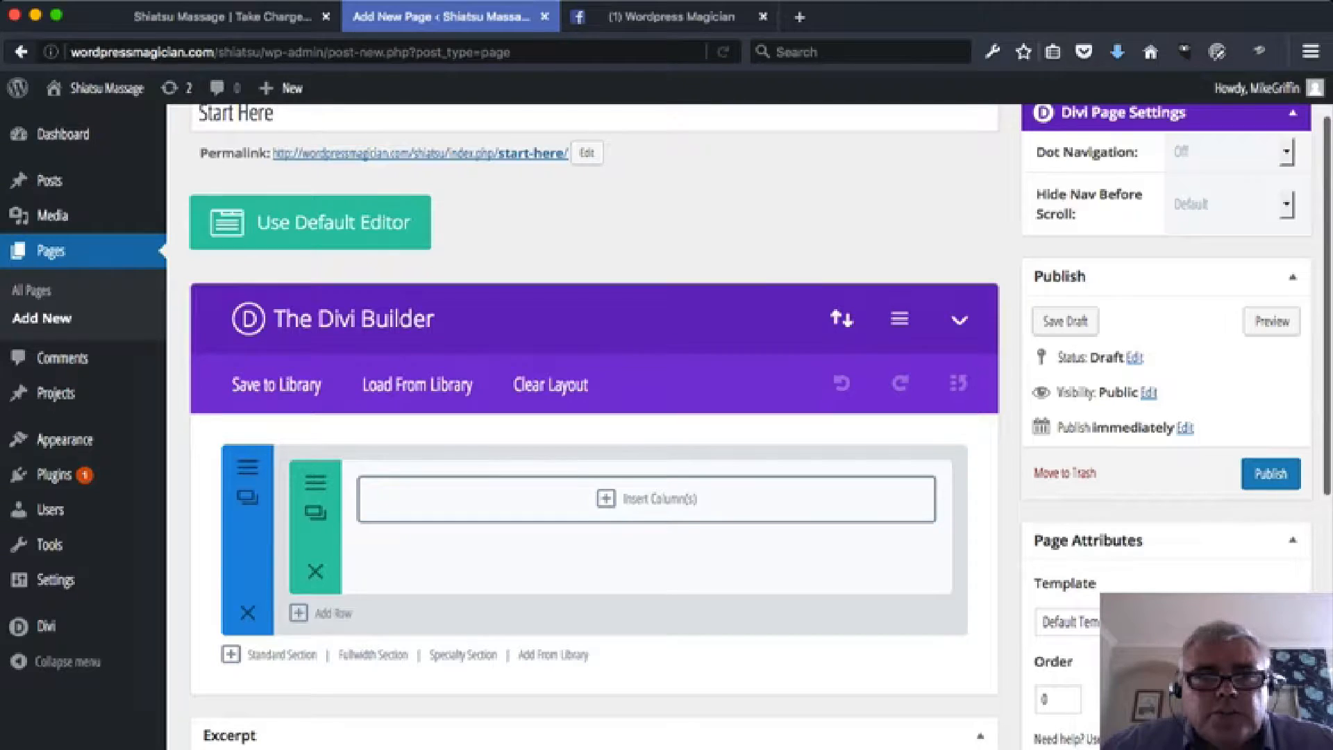
# Step: Upload treatment-1327811.jpg as the section background, preview it on phone and desktop, and save
pyautogui.click(247, 467)
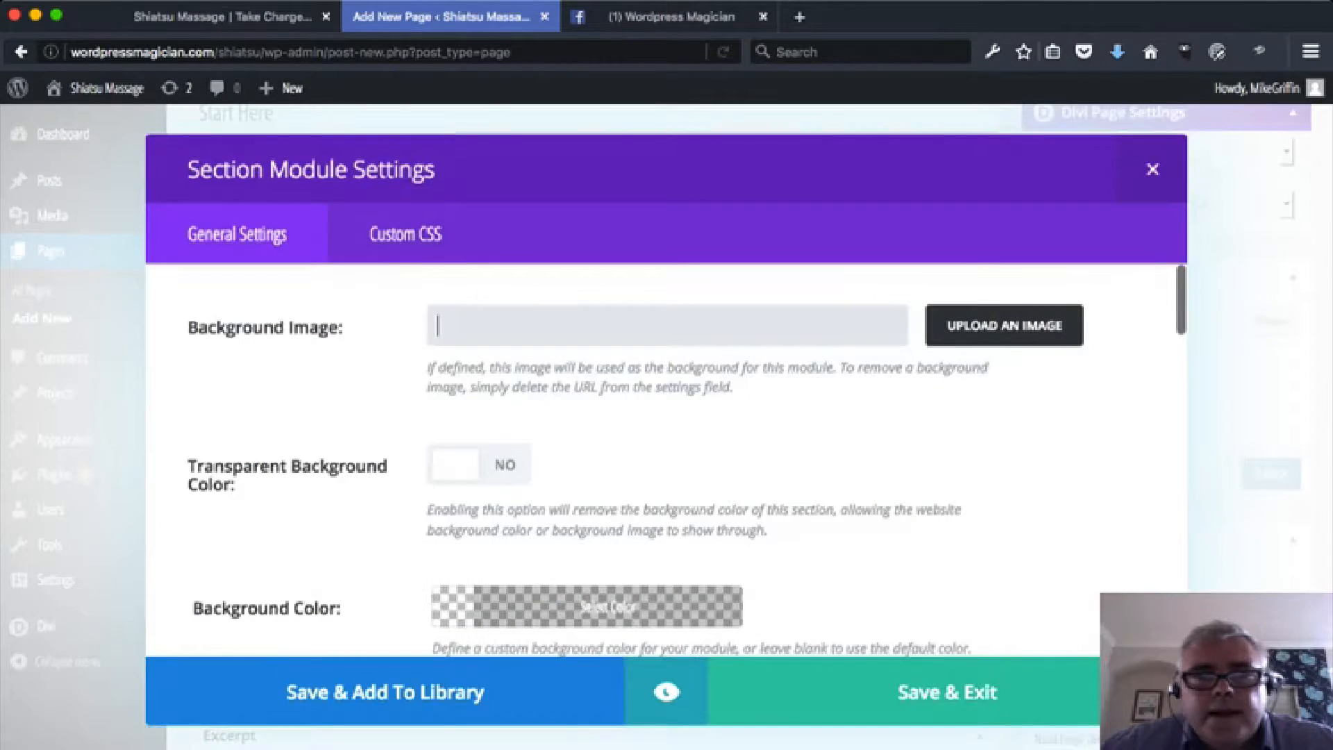
pyautogui.click(1004, 326)
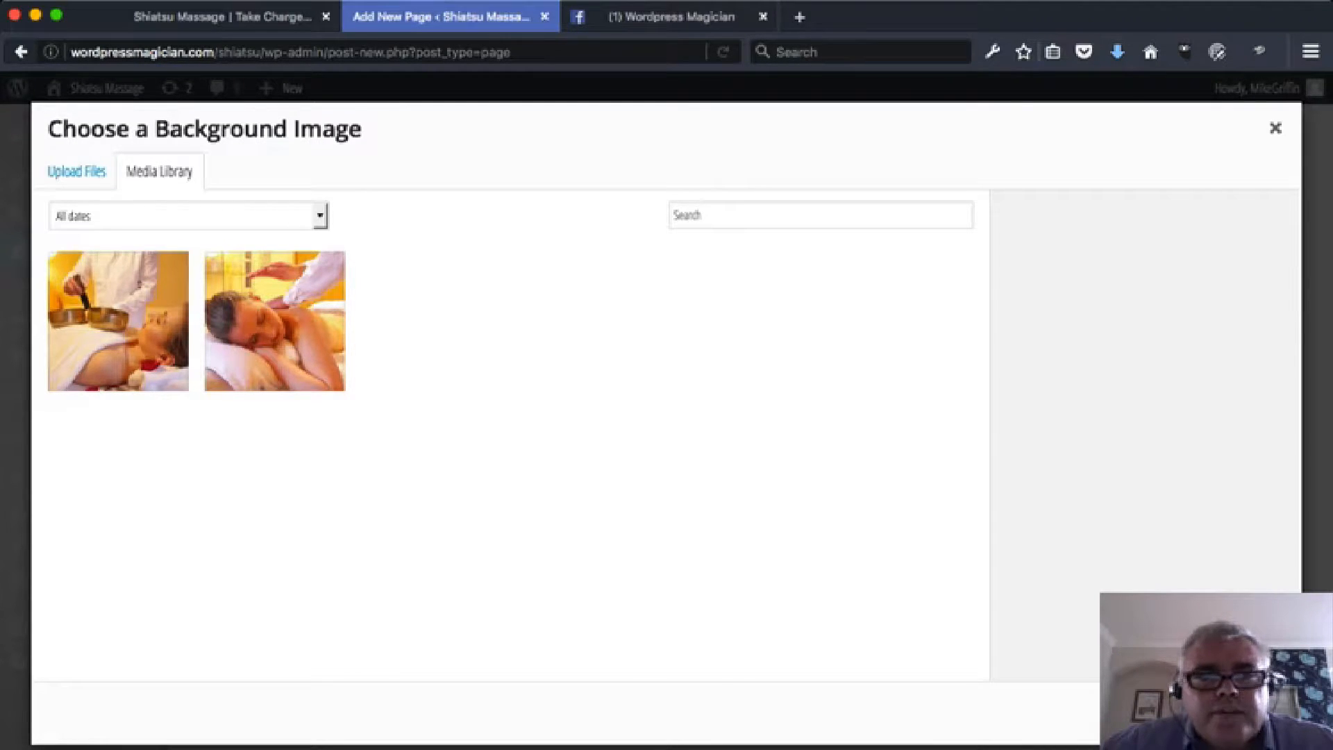
pyautogui.click(77, 171)
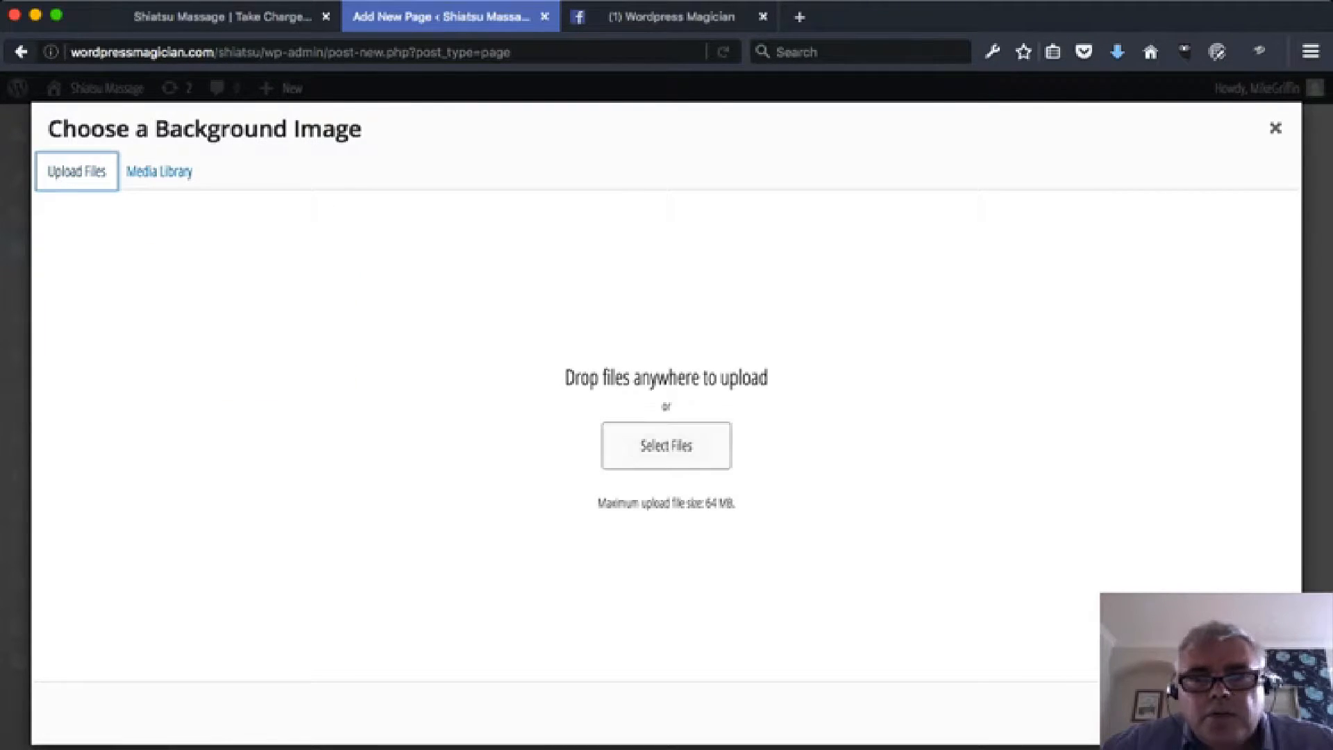
pyautogui.click(666, 446)
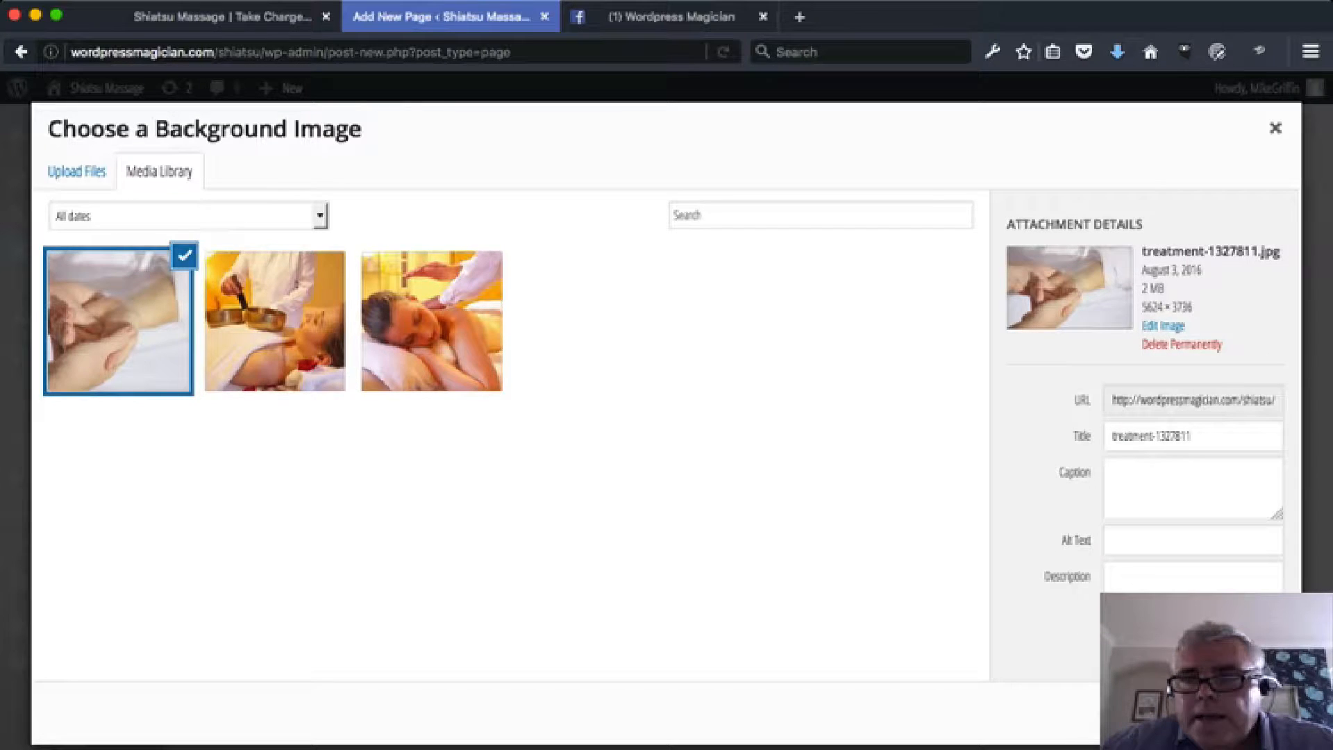
pyautogui.click(1221, 712)
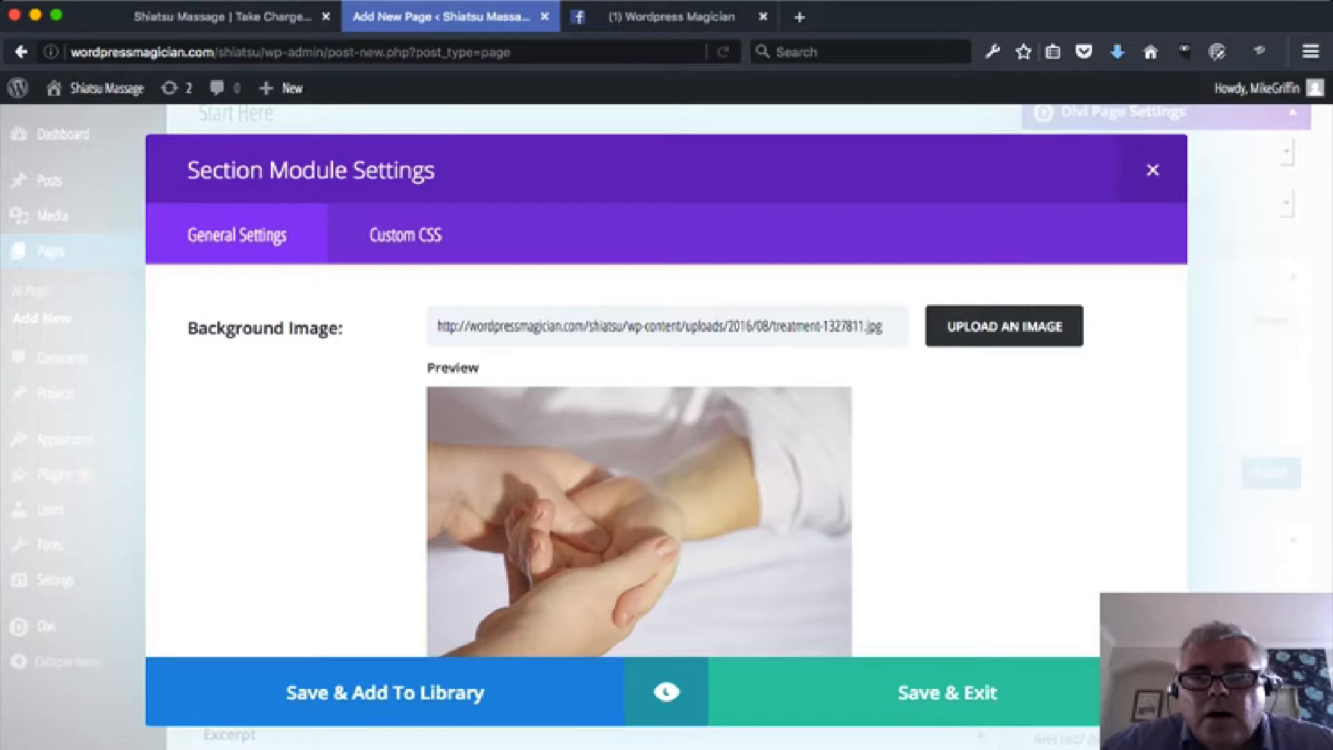
pyautogui.click(665, 692)
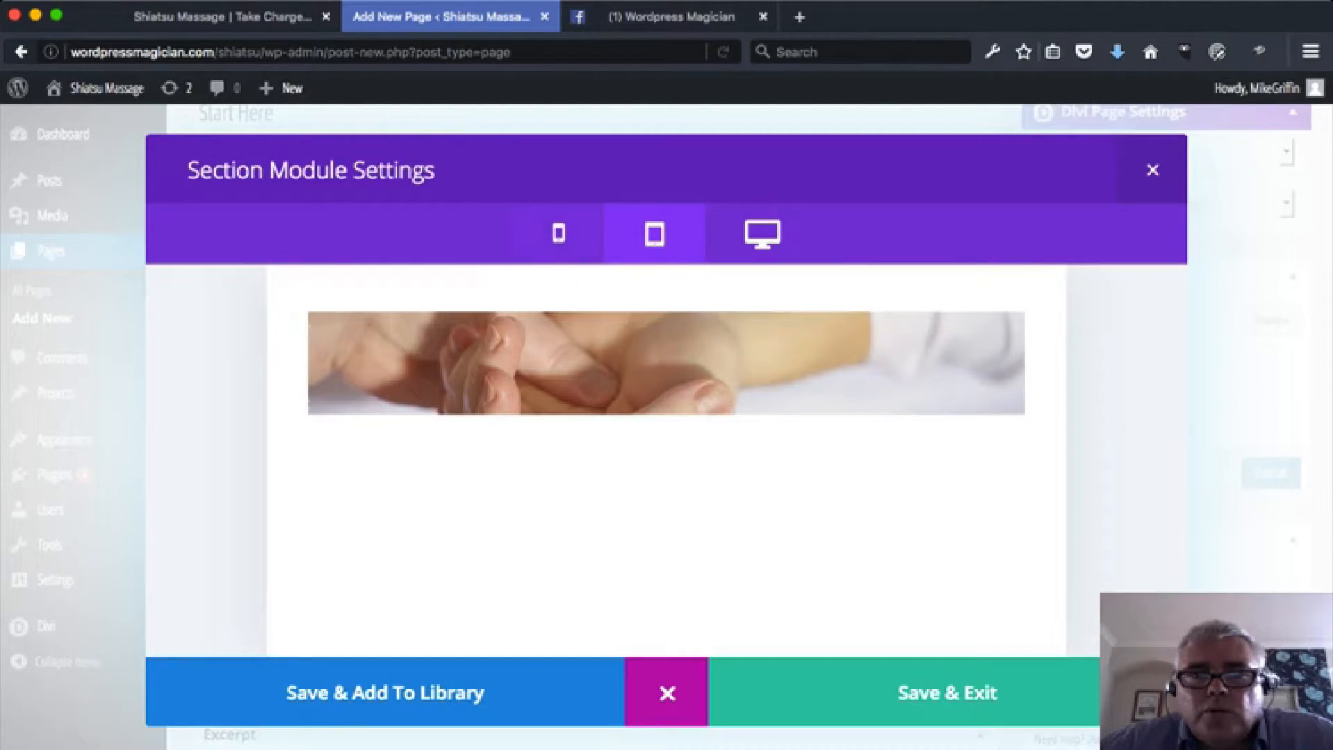
pyautogui.click(558, 233)
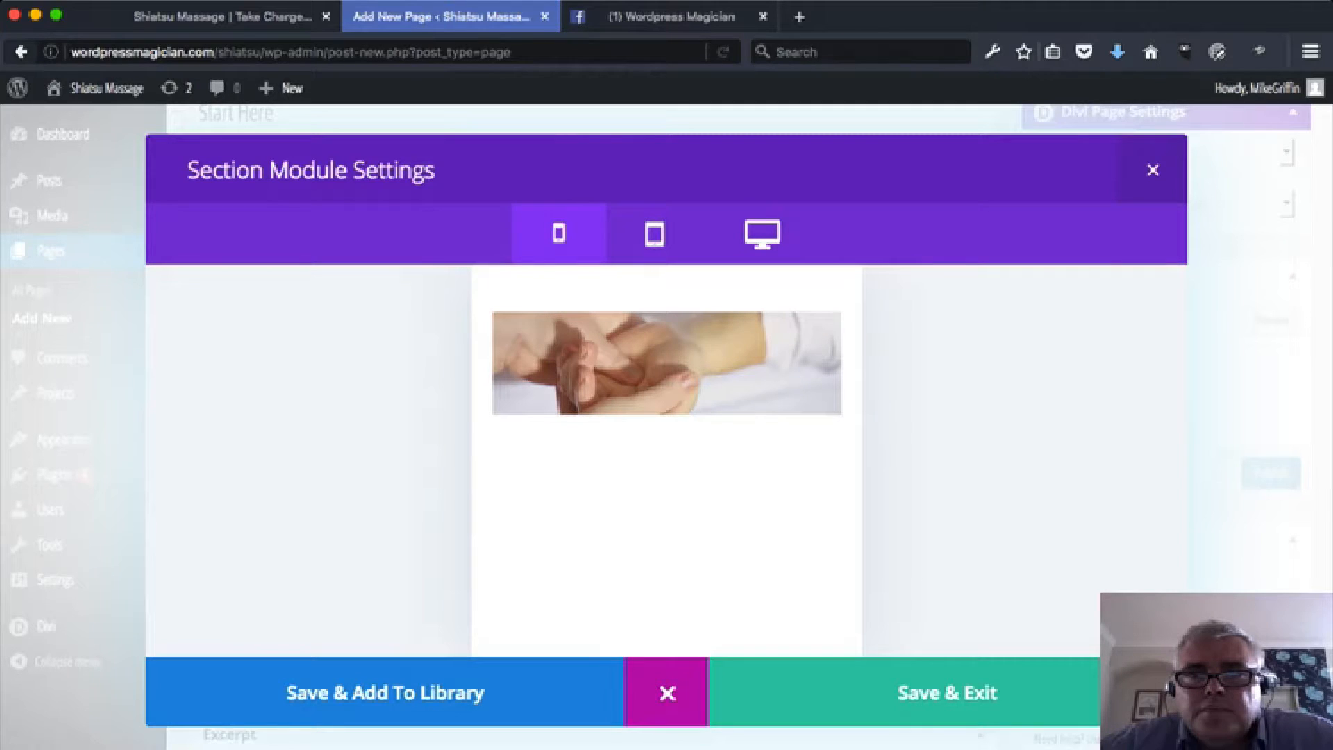
pyautogui.click(762, 233)
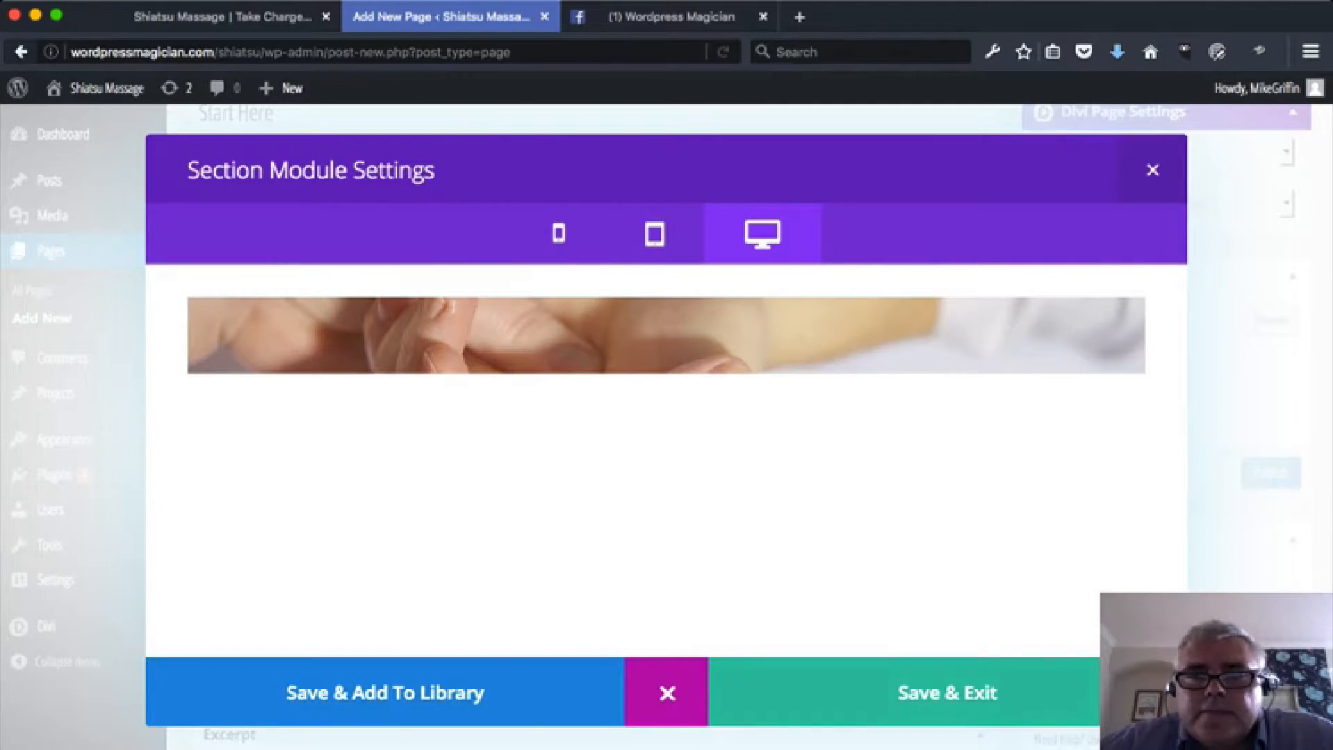
pyautogui.click(946, 693)
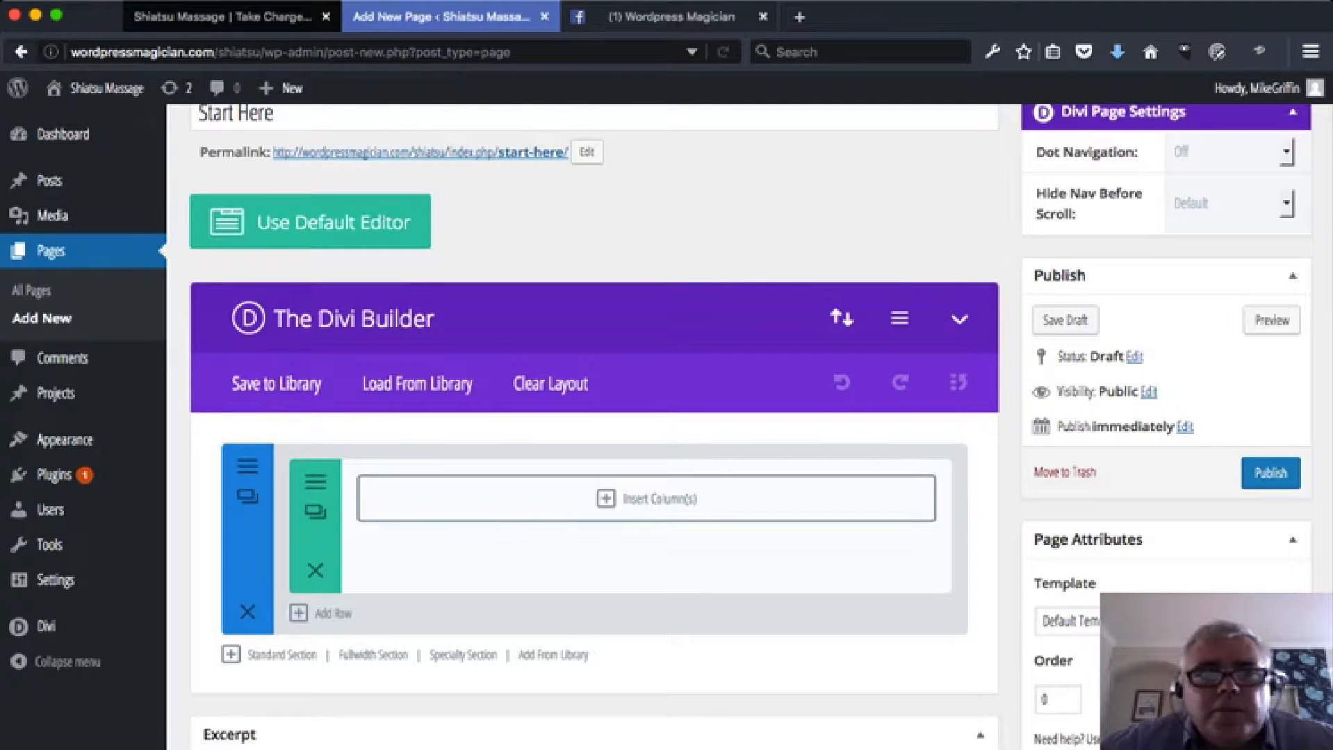
# Step: After checking the demo layout, give the section's row one full-width column
pyautogui.click(229, 17)
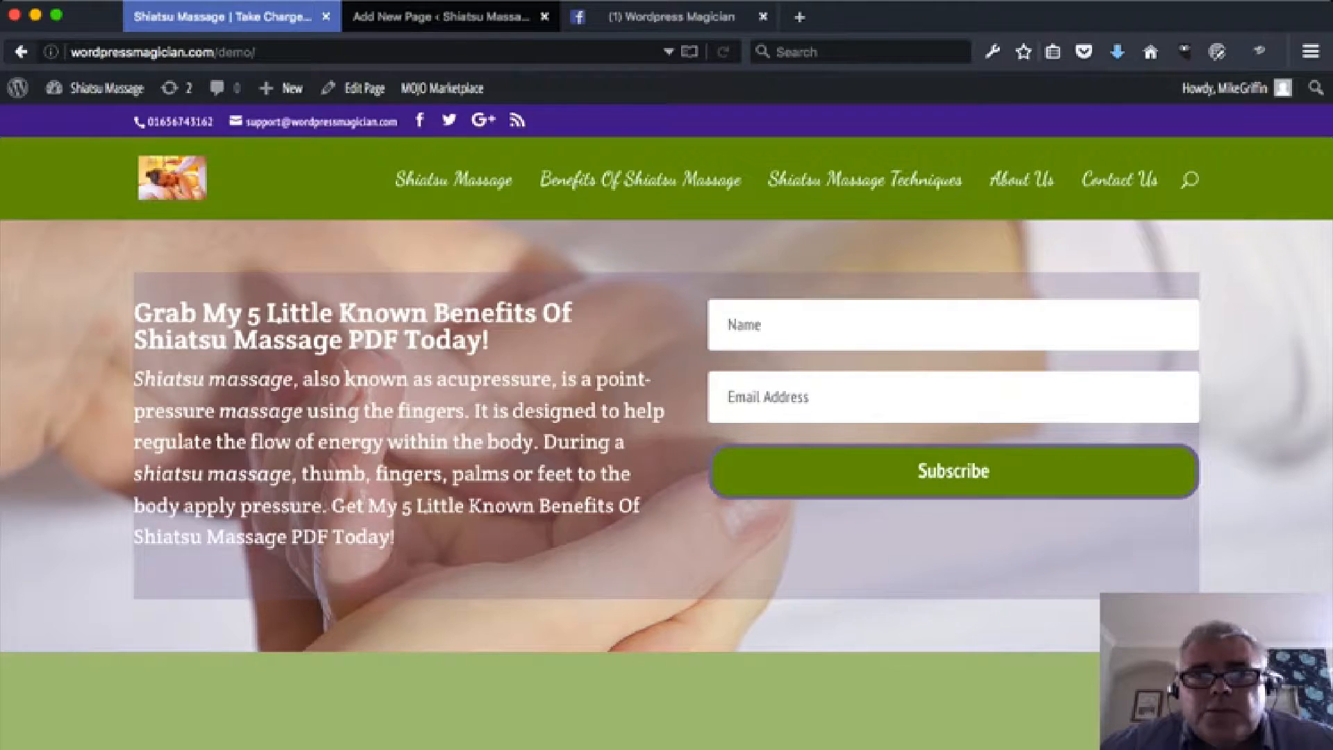
pyautogui.click(442, 16)
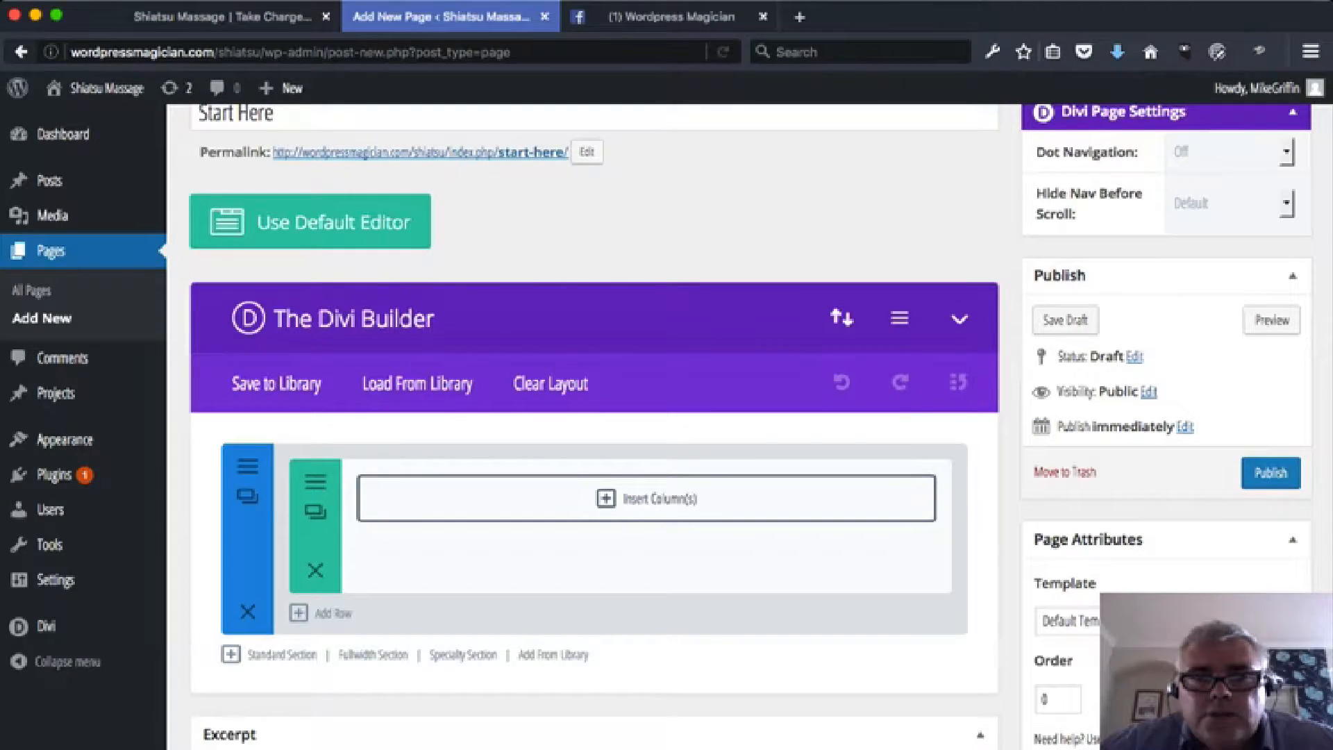
pyautogui.click(645, 498)
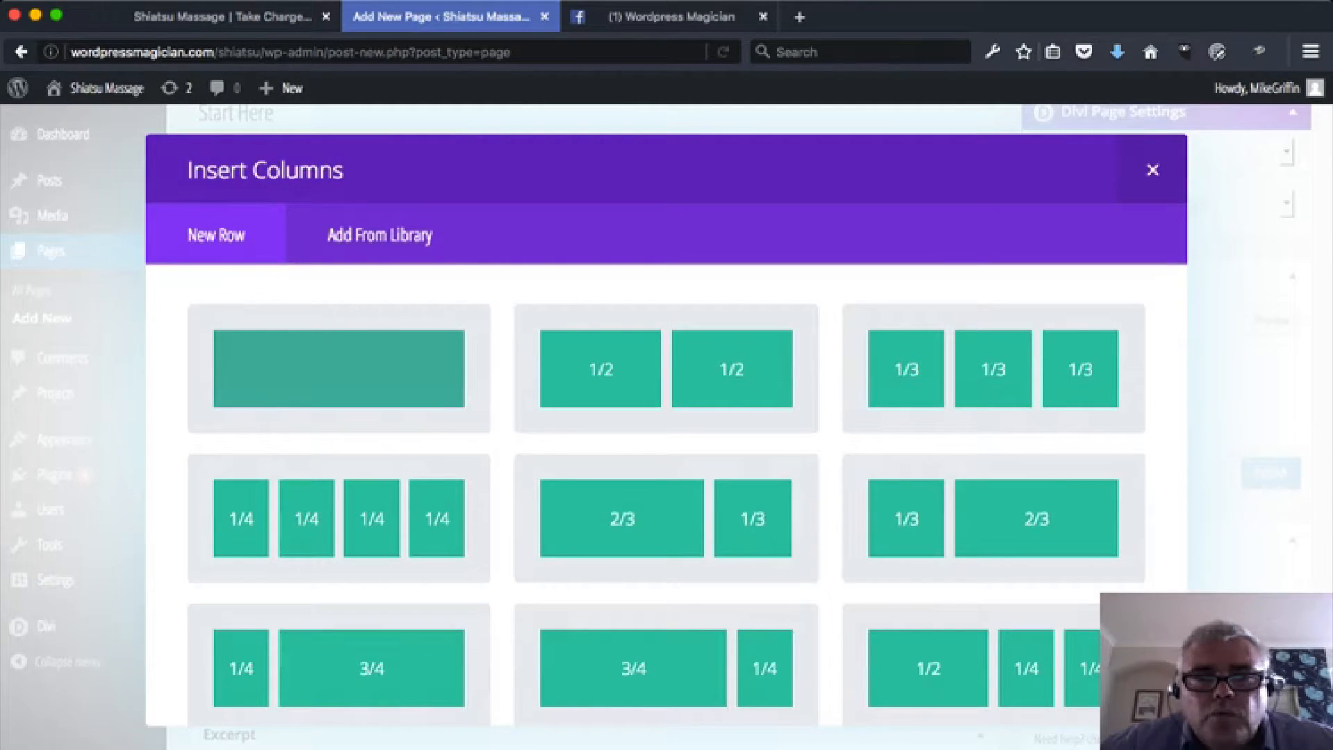
pyautogui.click(338, 367)
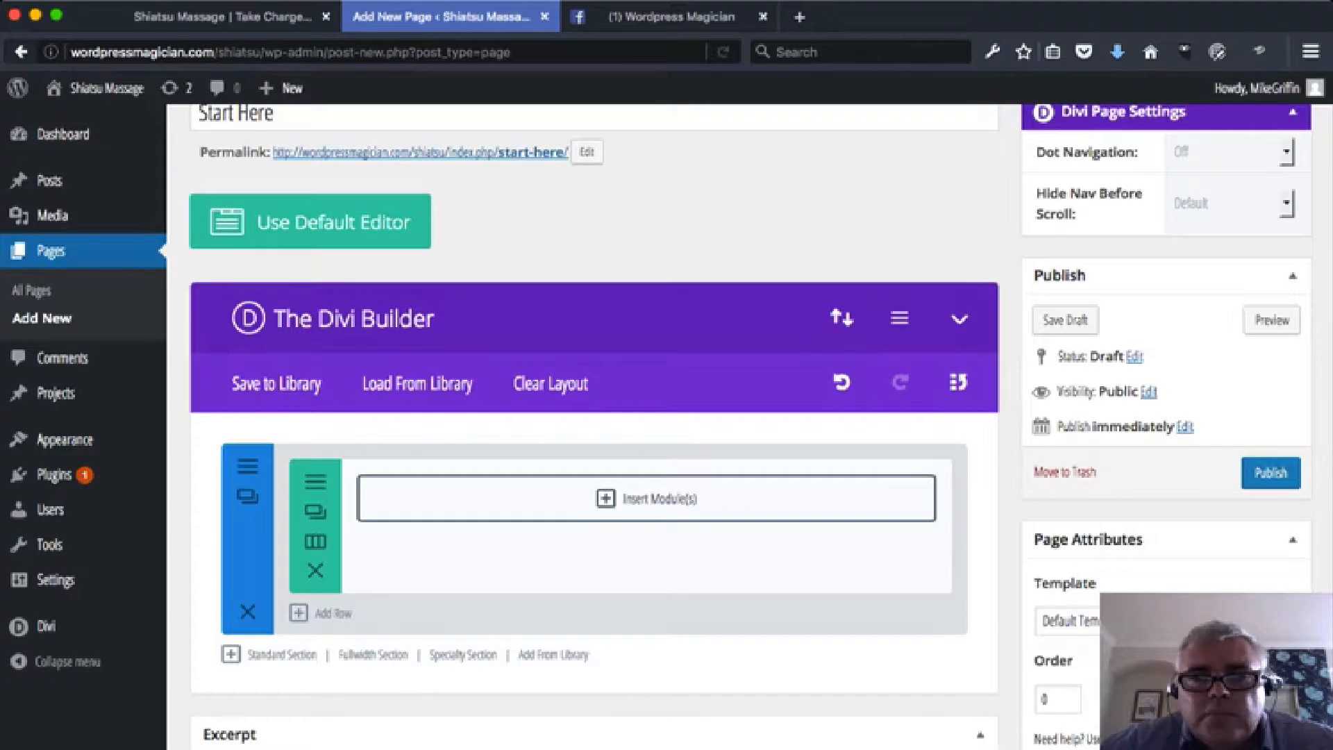
# Step: Bring up the Insert Module list for the column and browse the available modules
pyautogui.click(652, 498)
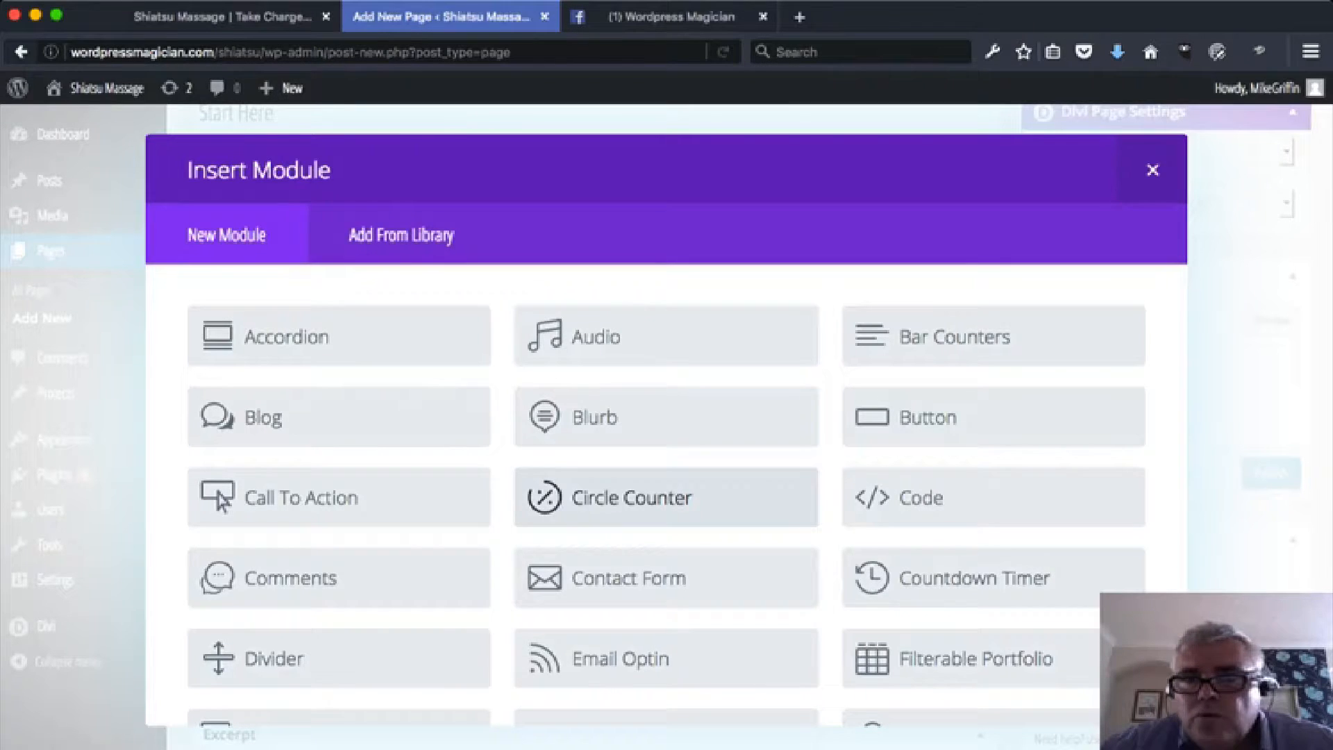
pyautogui.scroll(-1, 590, 389)
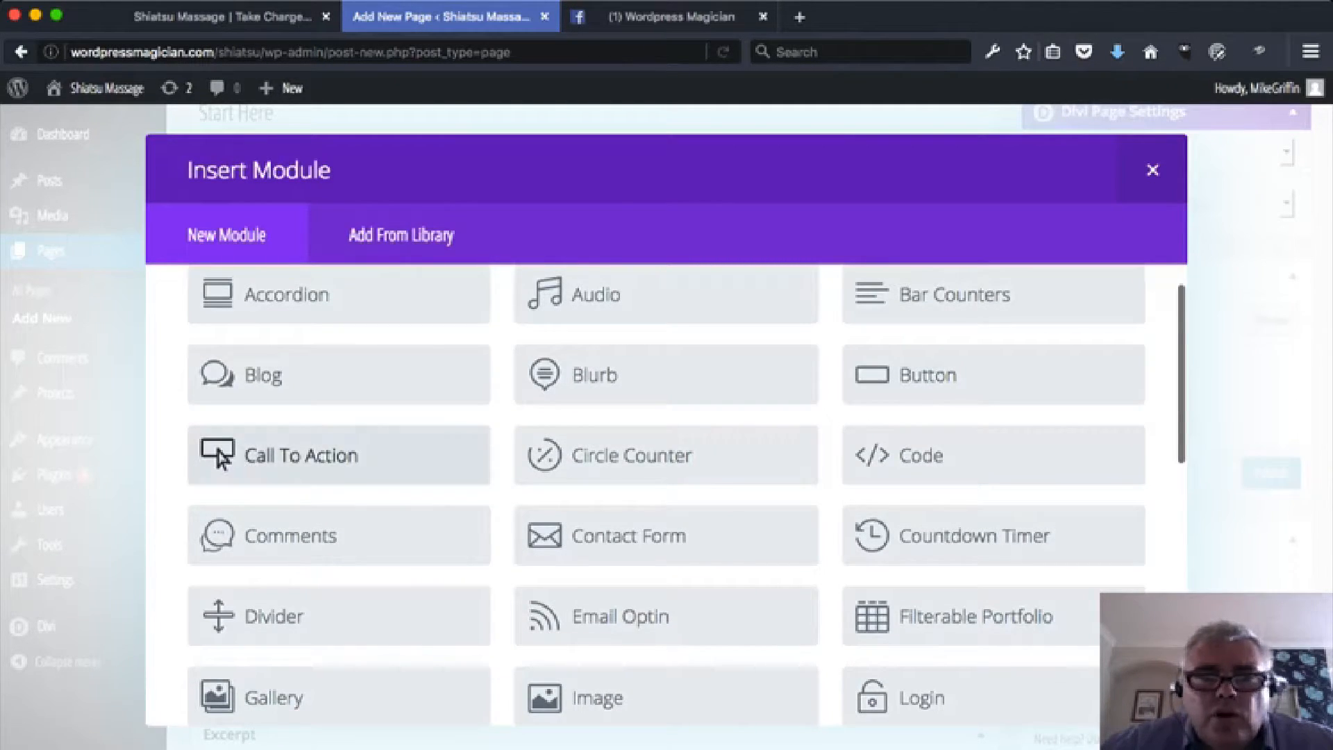
pyautogui.scroll(-5, 221, 458)
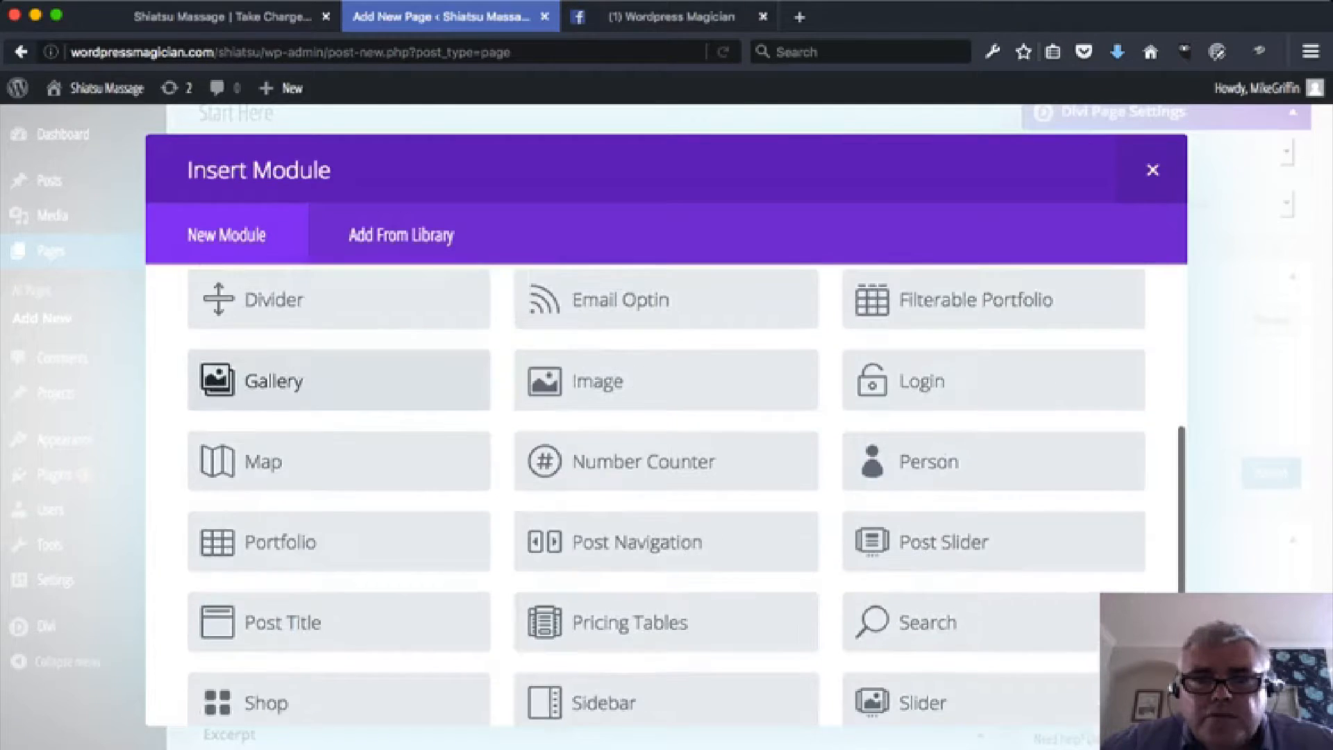
pyautogui.scroll(-2, 220, 458)
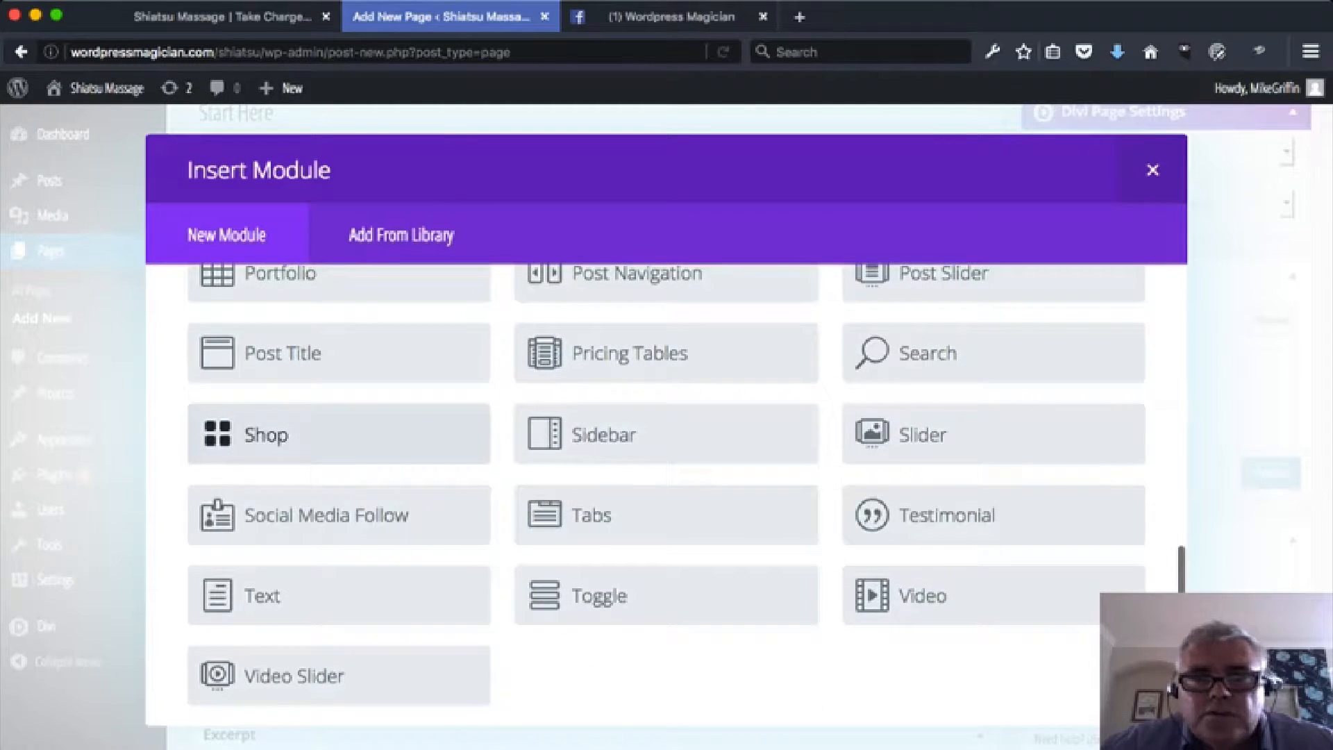
pyautogui.scroll(5, 221, 458)
pyautogui.scroll(3, 220, 458)
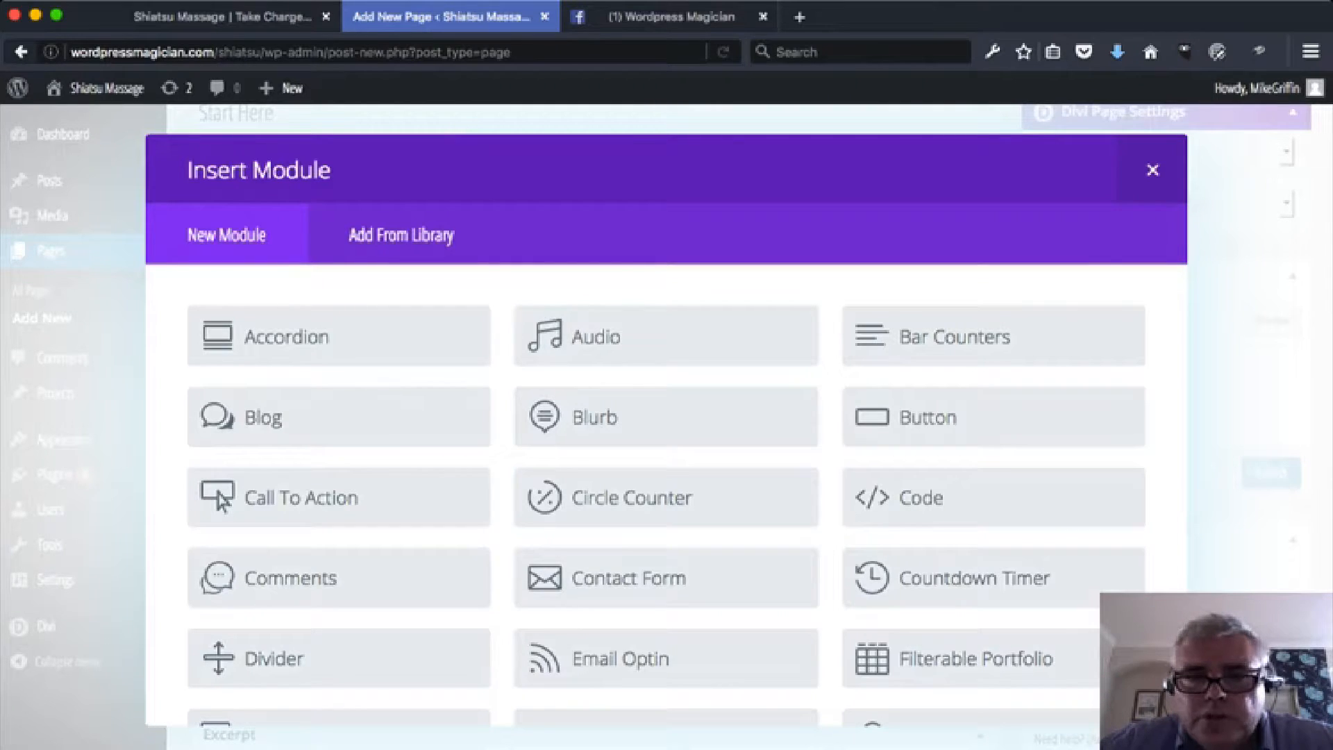
pyautogui.scroll(-2, 667, 299)
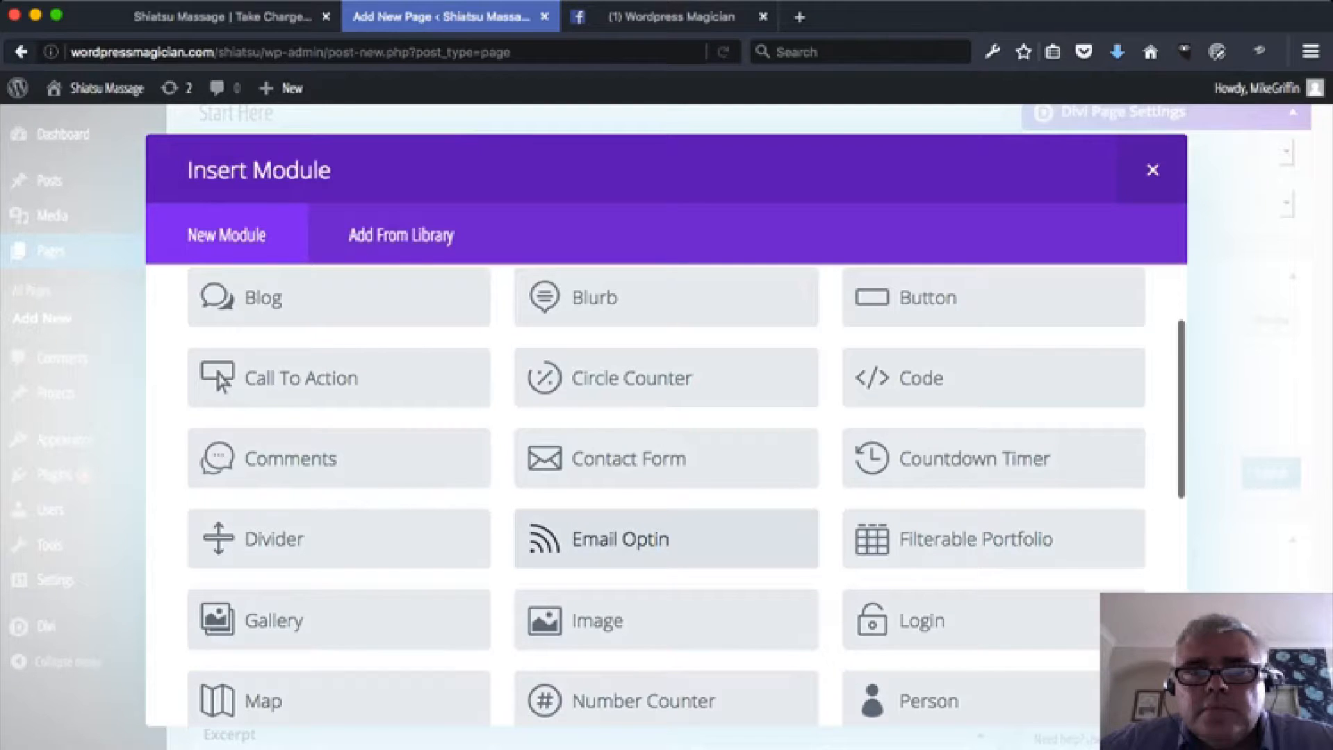
# Step: Add an Email Optin module using Aweber with the Wordpress Magician list
pyautogui.click(625, 538)
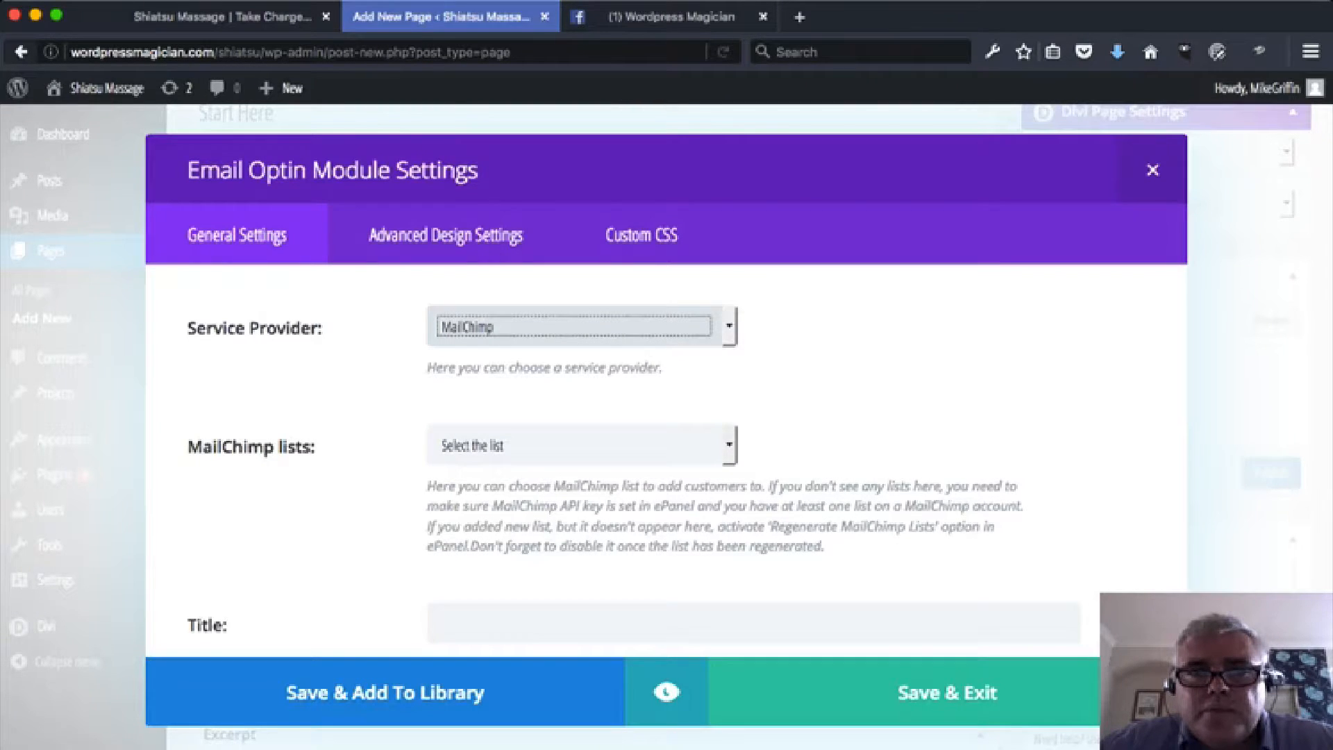
pyautogui.press('Down')
pyautogui.press('Down')
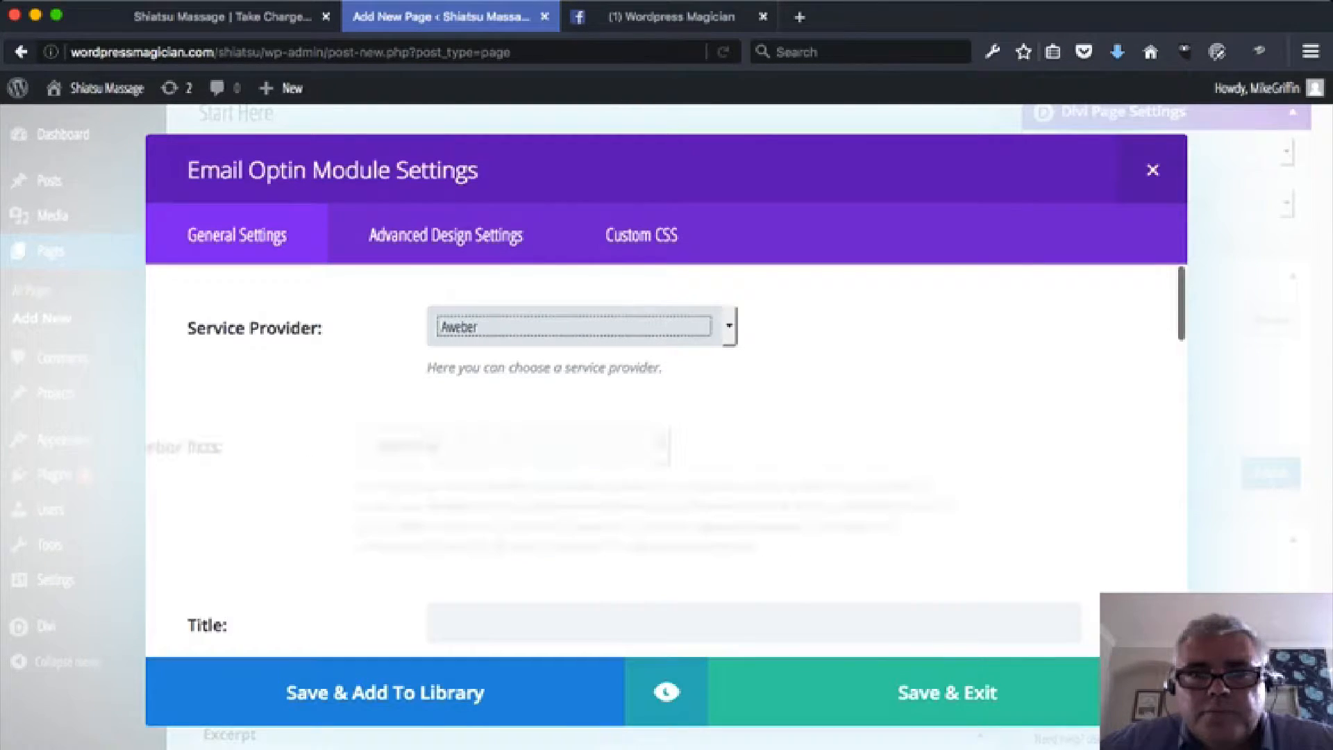
pyautogui.press('Tab')
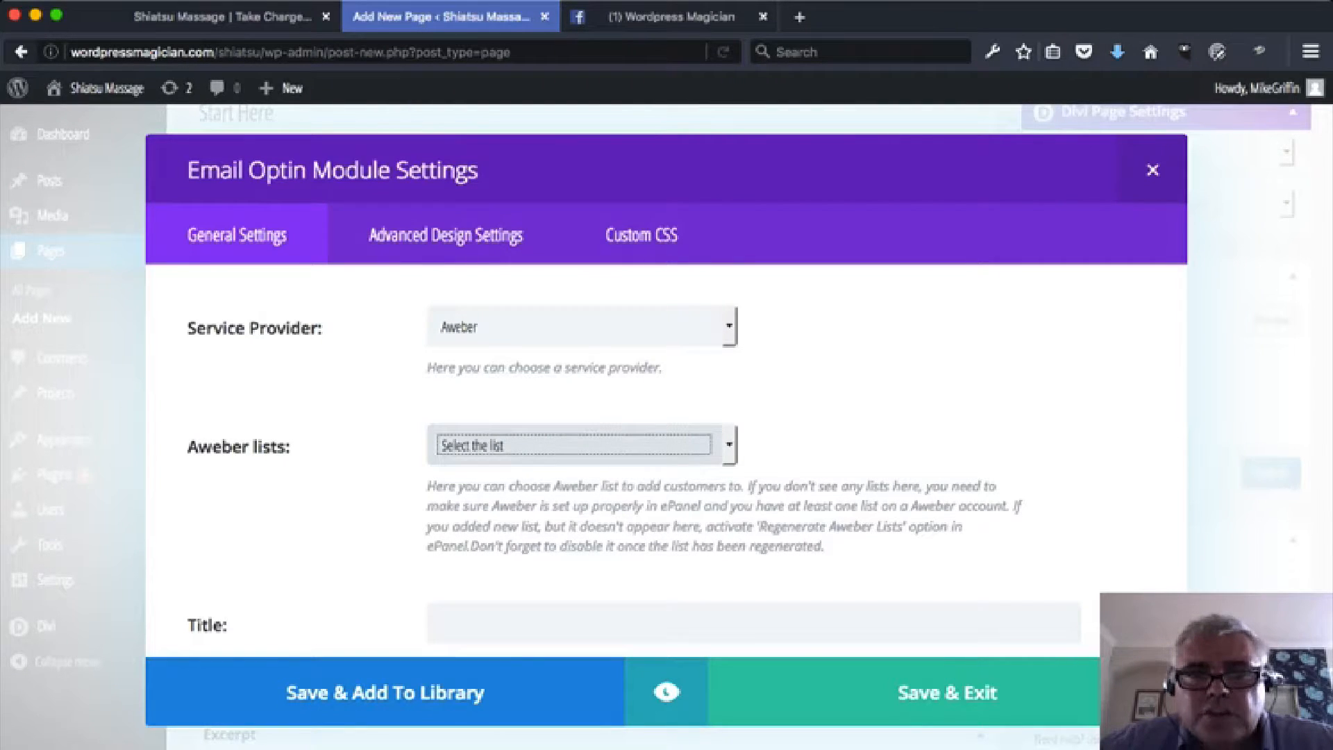
pyautogui.press('Down')
pyautogui.scroll(-4, 634, 511)
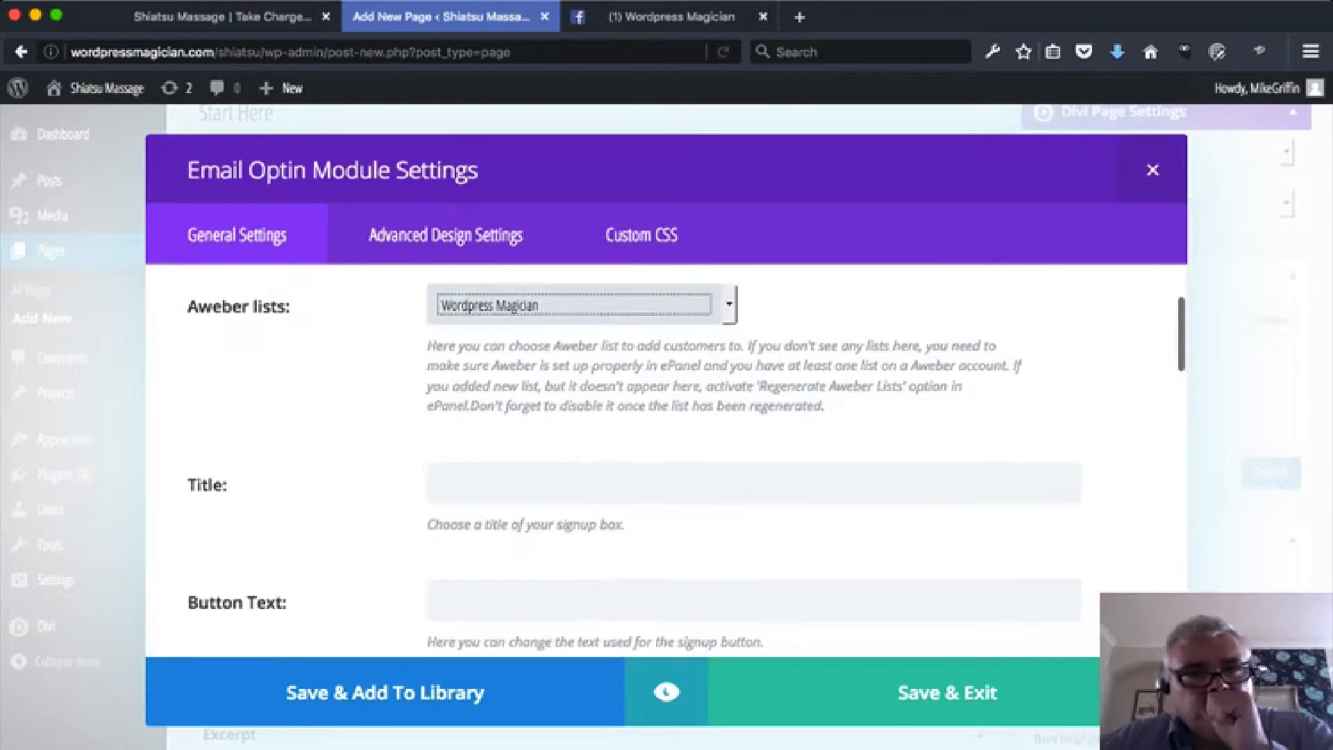
pyautogui.scroll(-1, 687, 457)
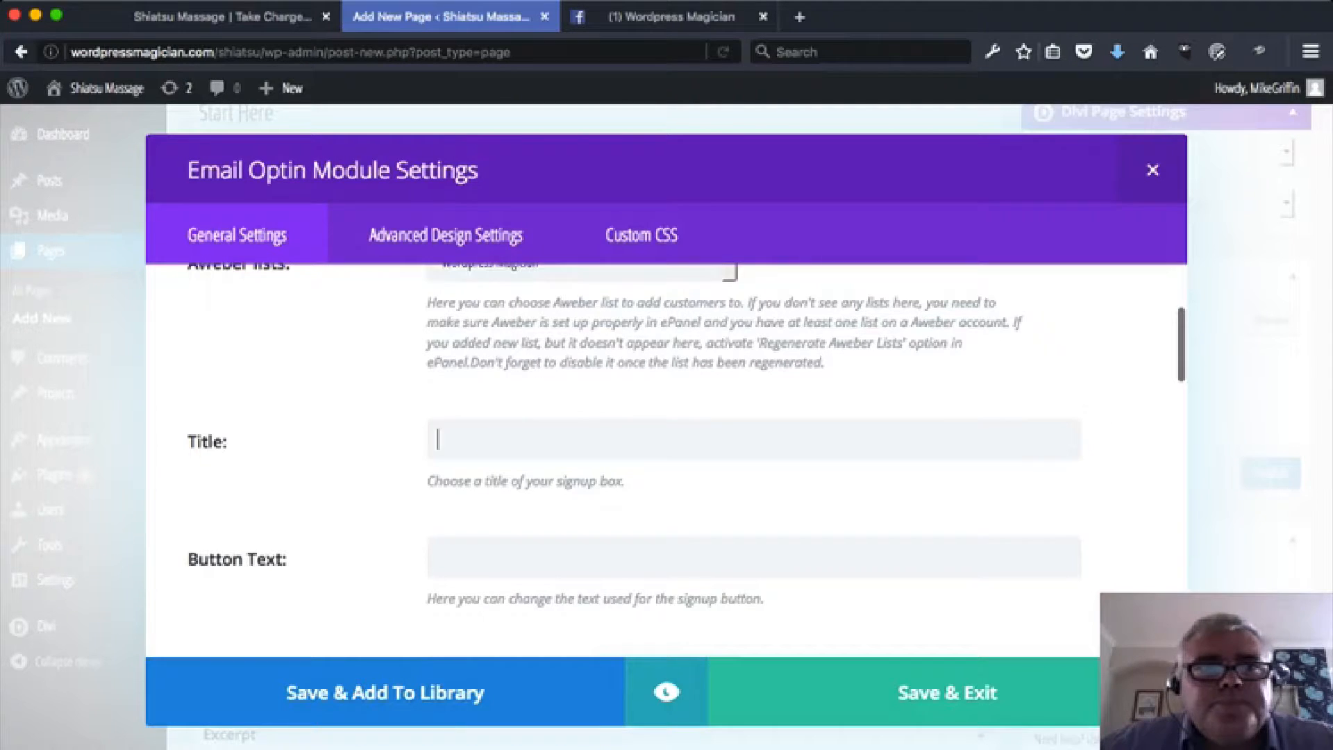
# Step: Copy the demo page's opt-in heading and paste it as the module title
pyautogui.click(222, 16)
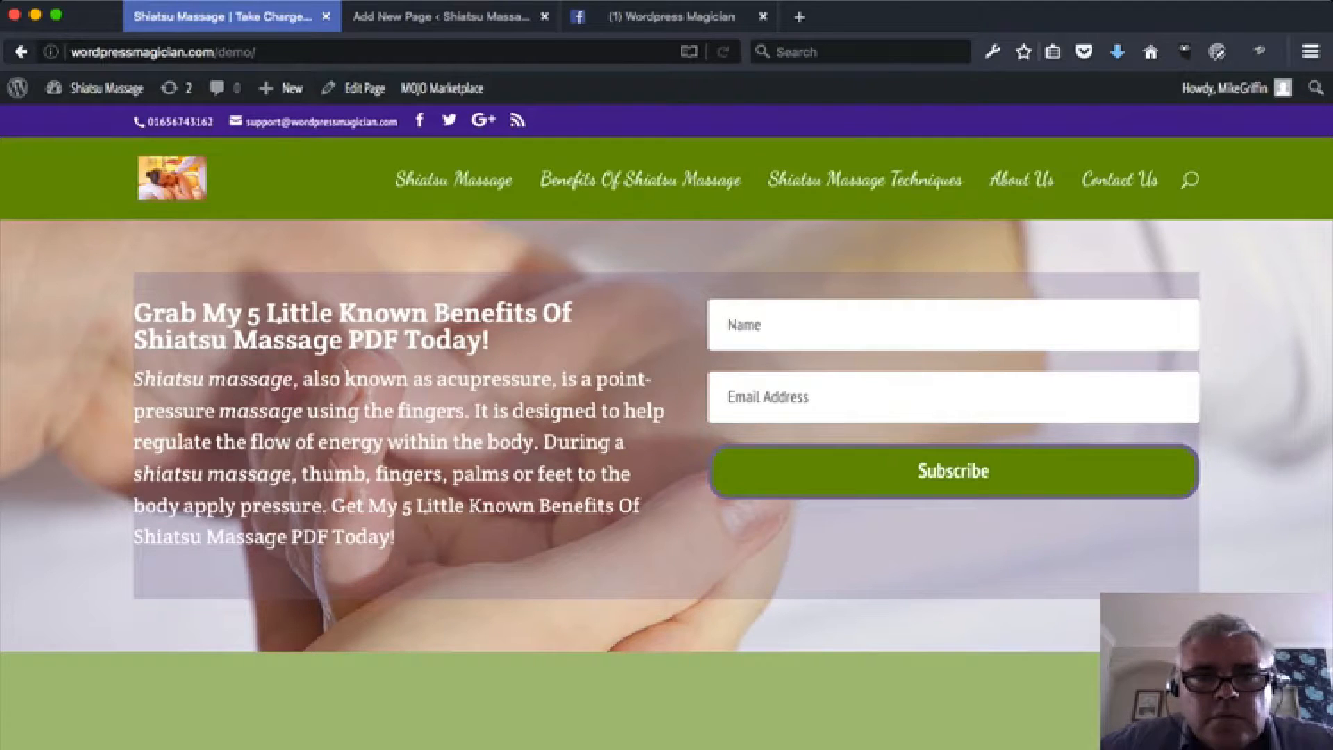
pyautogui.moveTo(489, 341); pyautogui.dragTo(133, 312)
pyautogui.press('super+c')
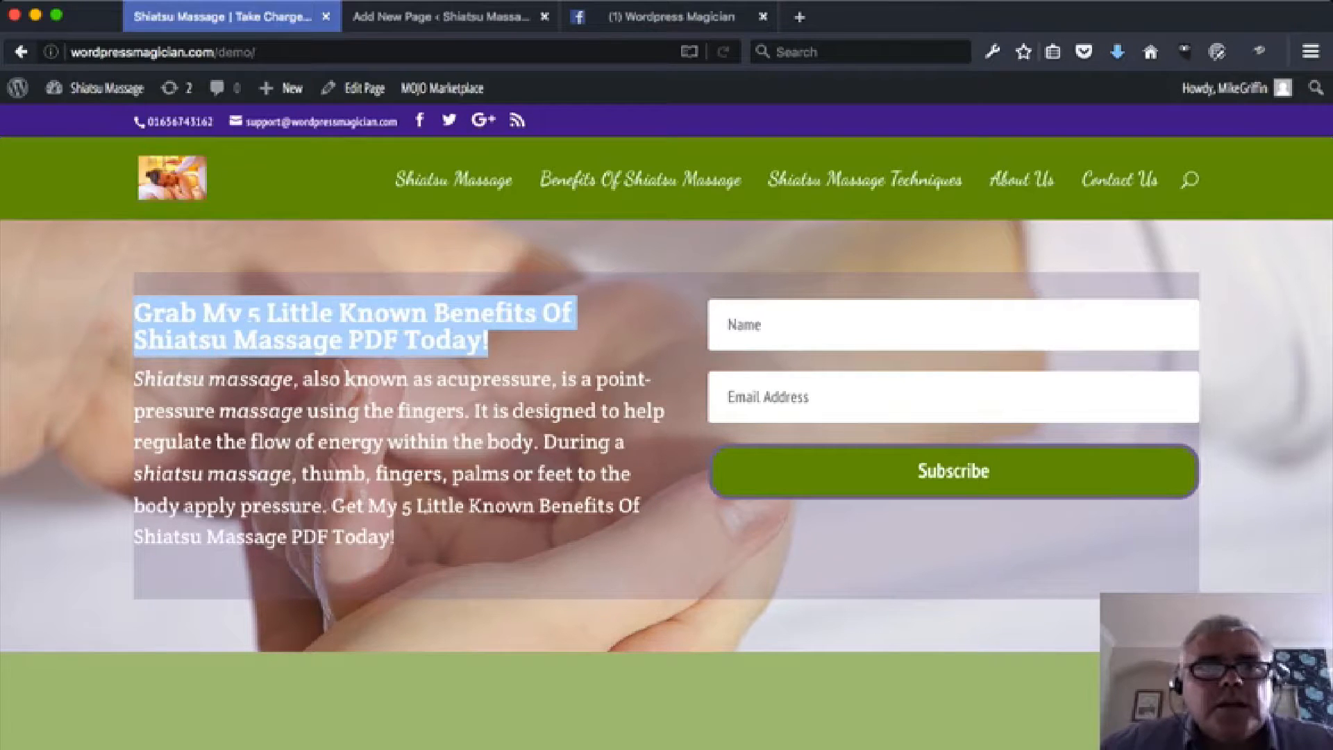
pyautogui.click(443, 17)
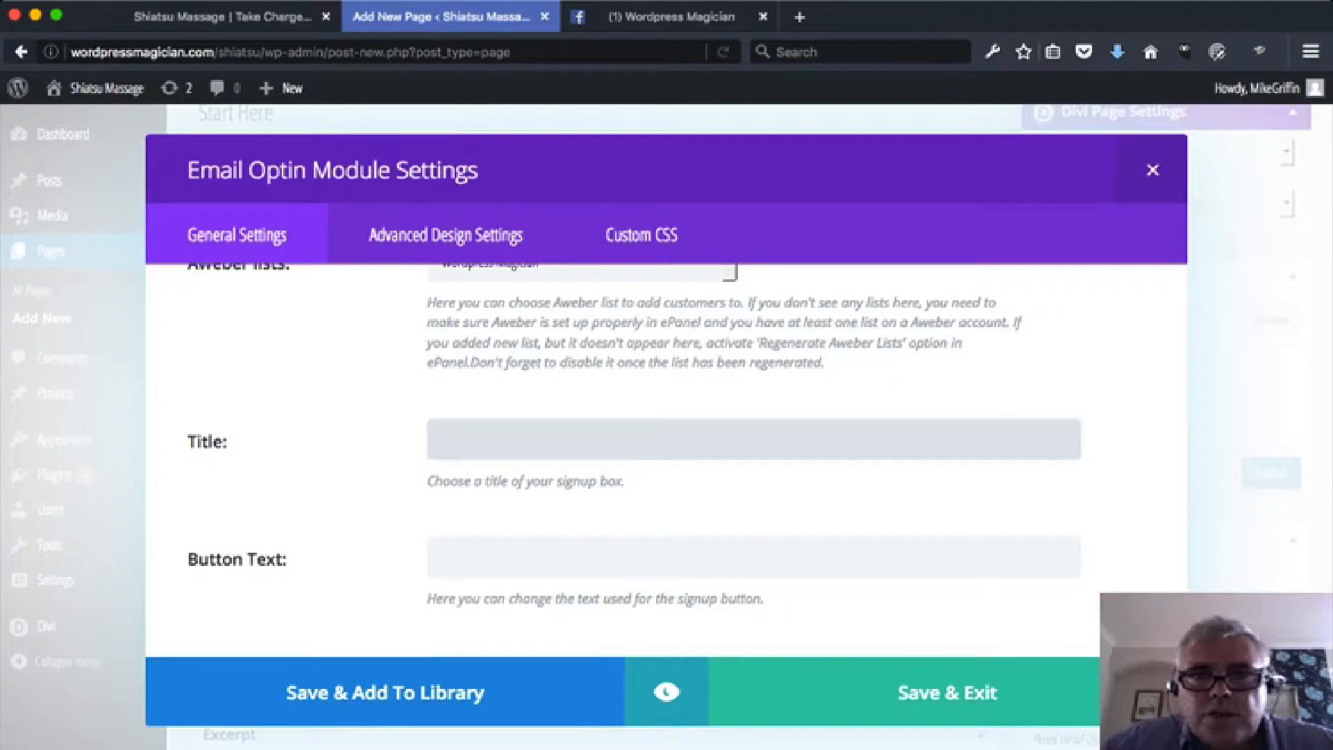
pyautogui.press('super+v')
# Step: Set the button text to 'Subscribe' and Use Background Color to No
pyautogui.scroll(-5, 666, 458)
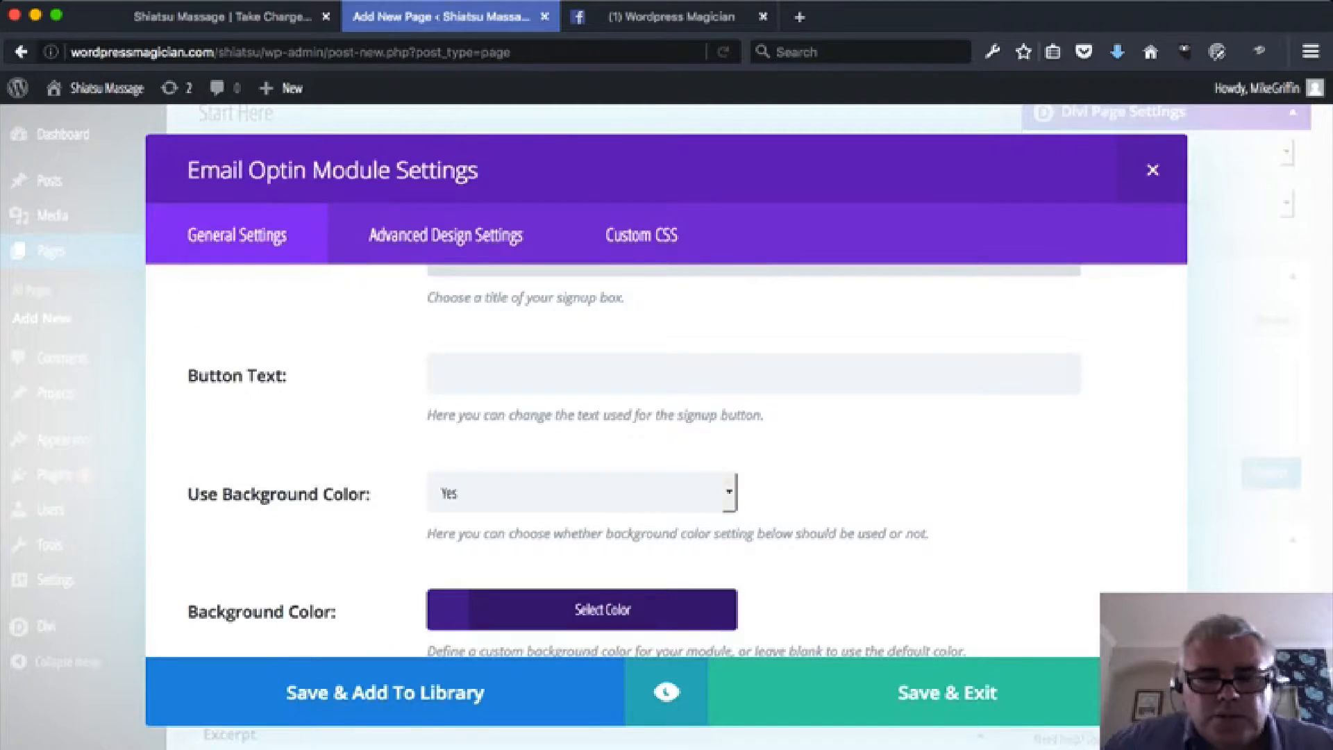
pyautogui.click(555, 374)
pyautogui.write('Su')
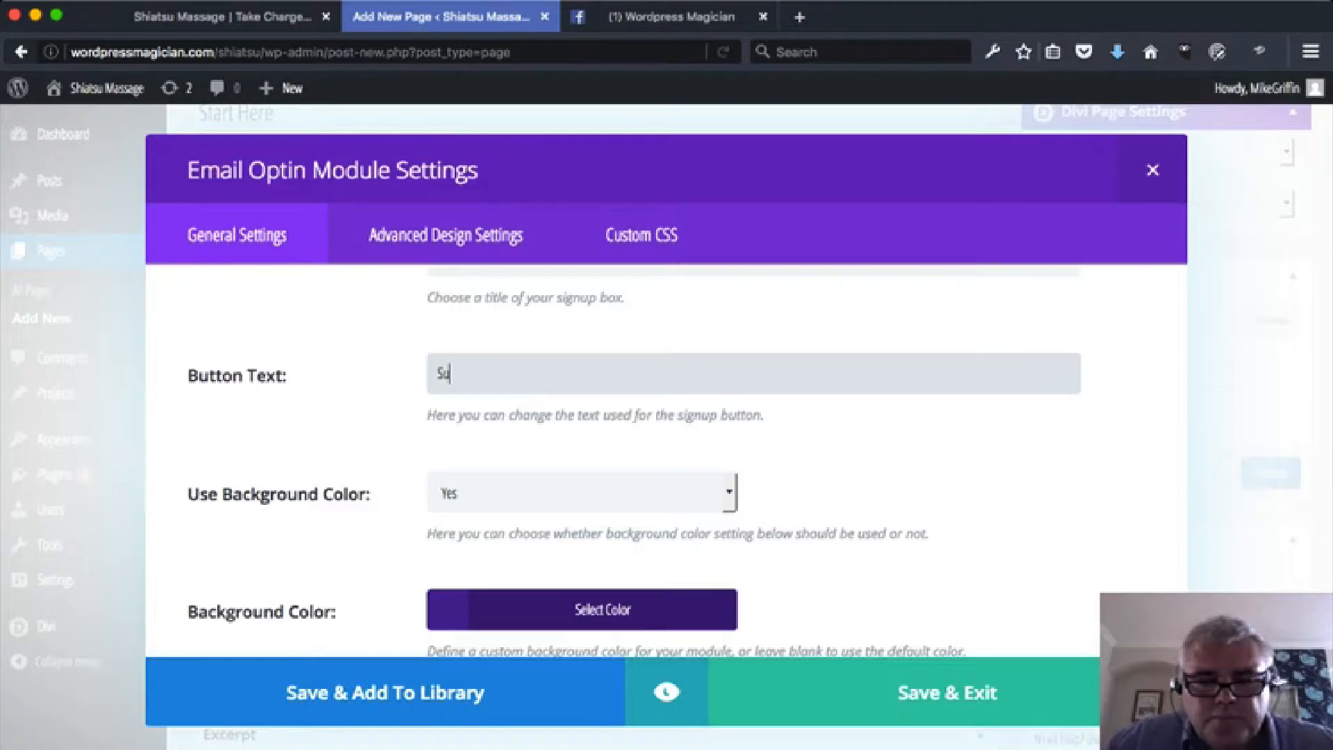
pyautogui.write('bscribe')
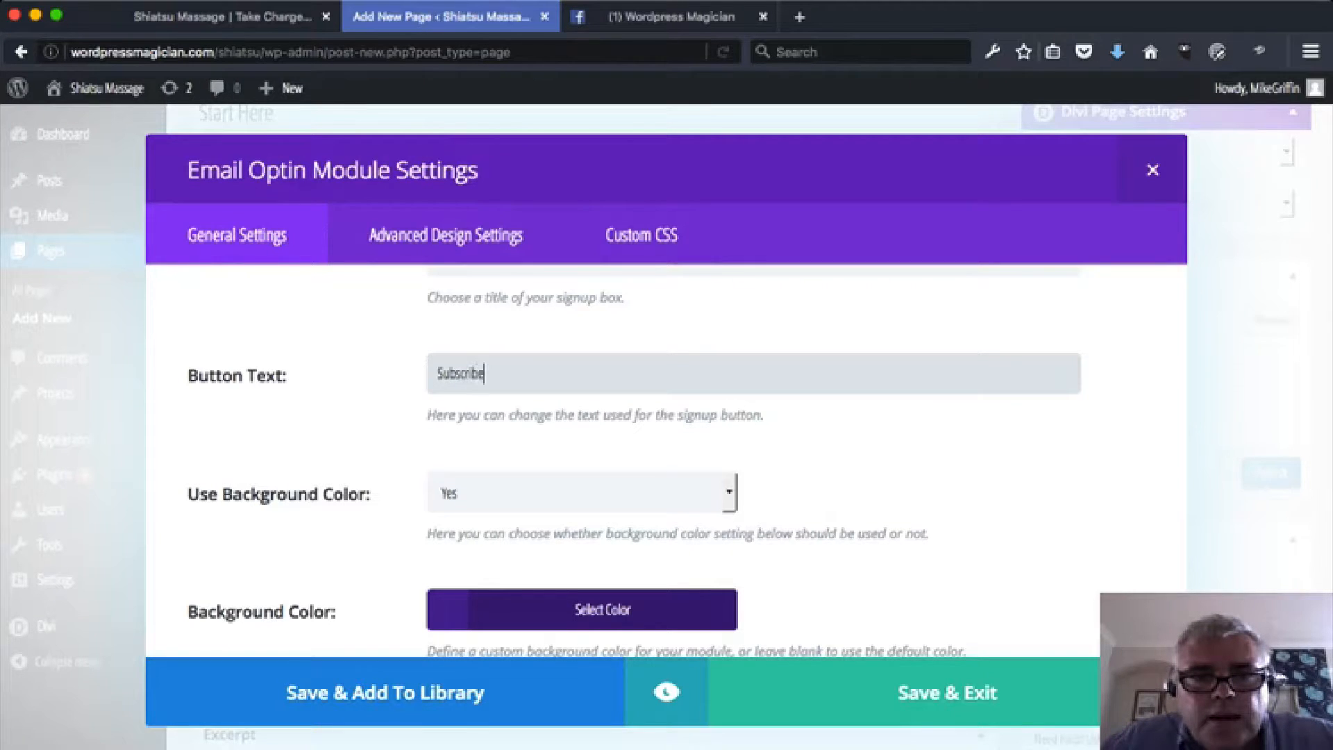
pyautogui.scroll(-3, 667, 458)
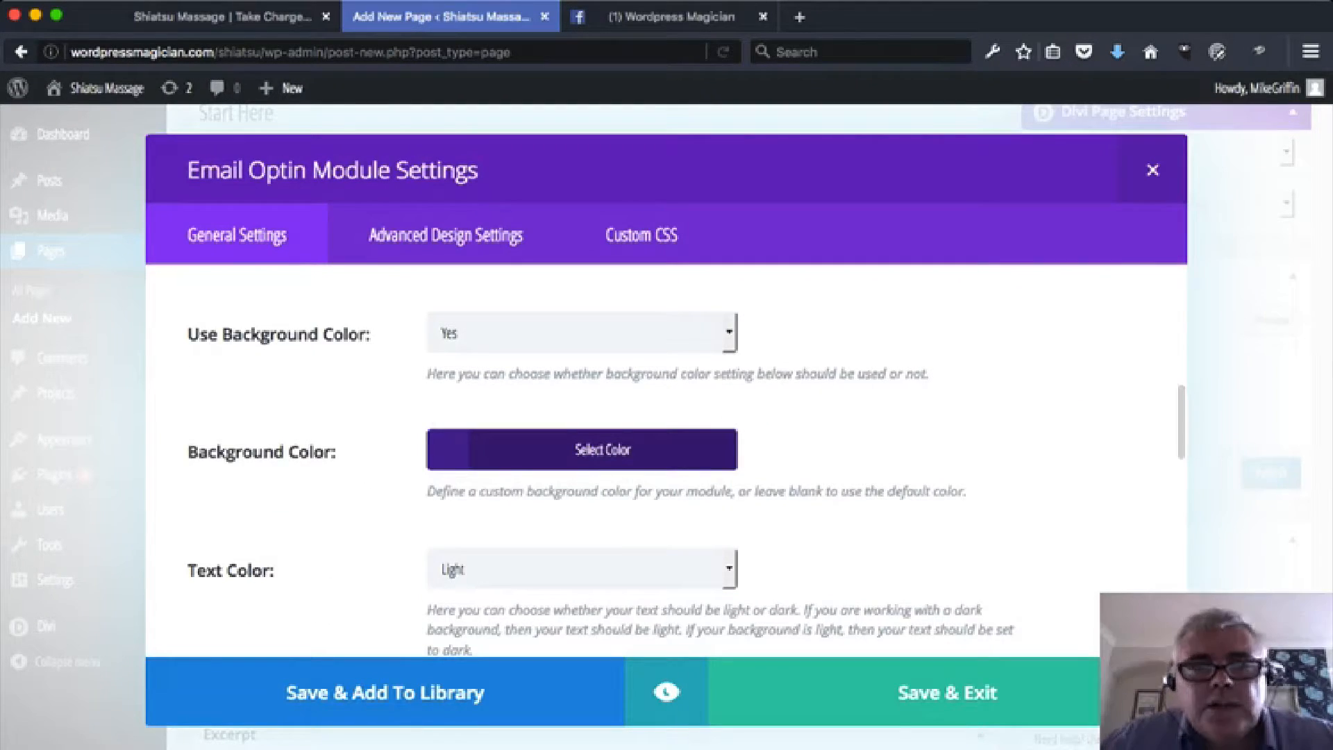
pyautogui.click(582, 332)
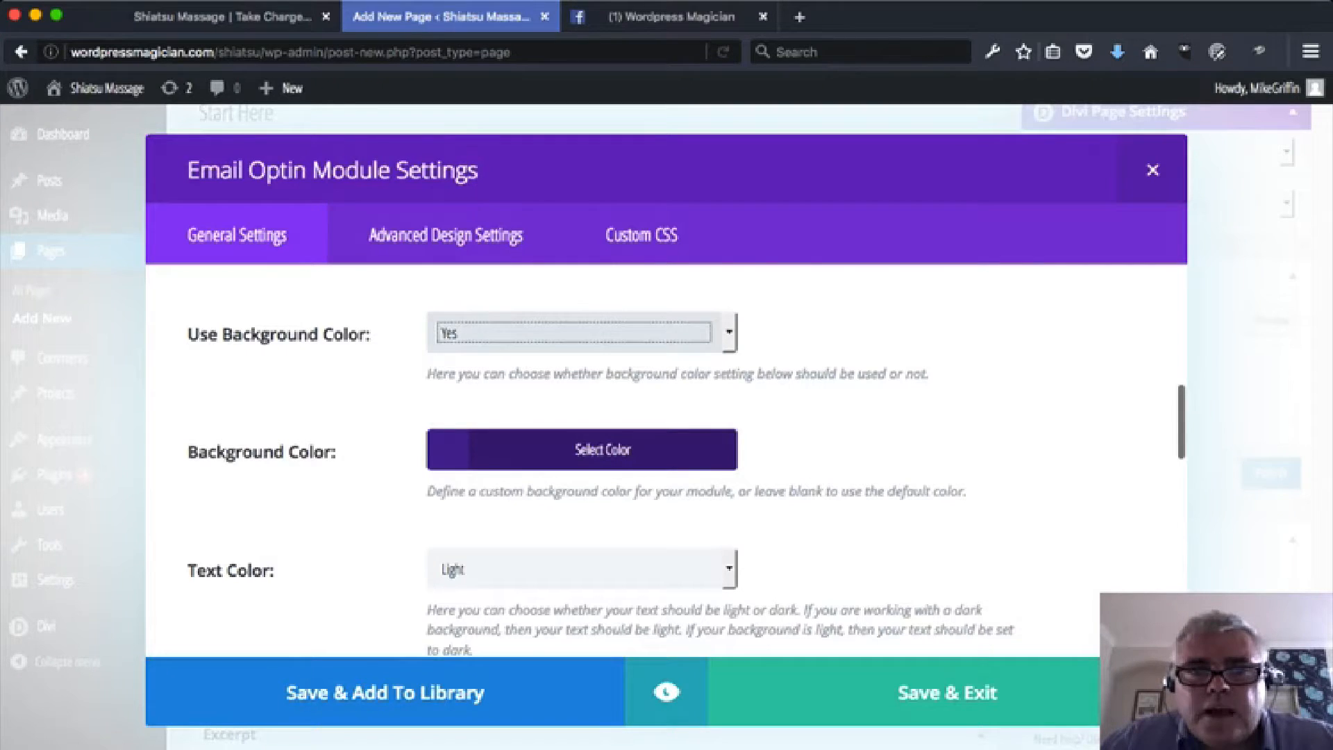
pyautogui.click(486, 363)
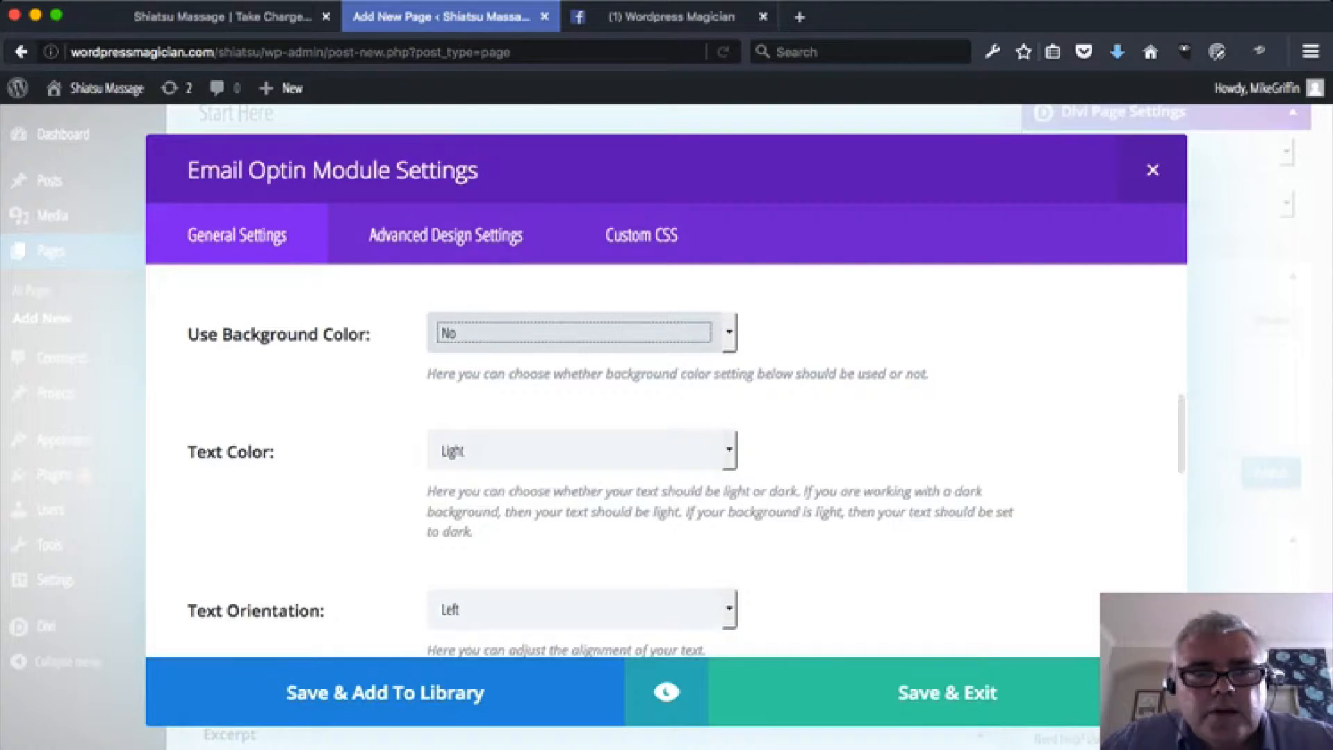
# Step: Open the module's Content editor and bring up the demo page's paragraph
pyautogui.scroll(-5, 667, 458)
pyautogui.scroll(-2, 666, 458)
pyautogui.click(220, 461)
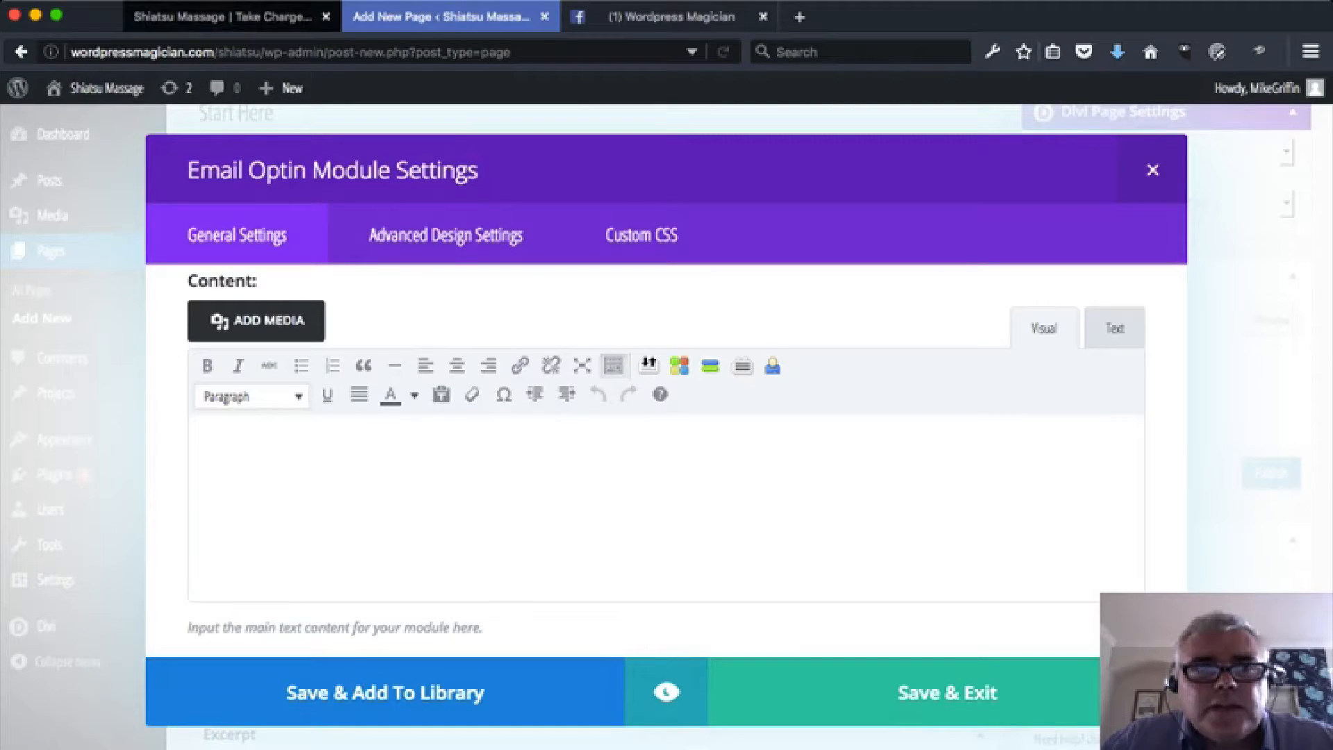
pyautogui.click(222, 16)
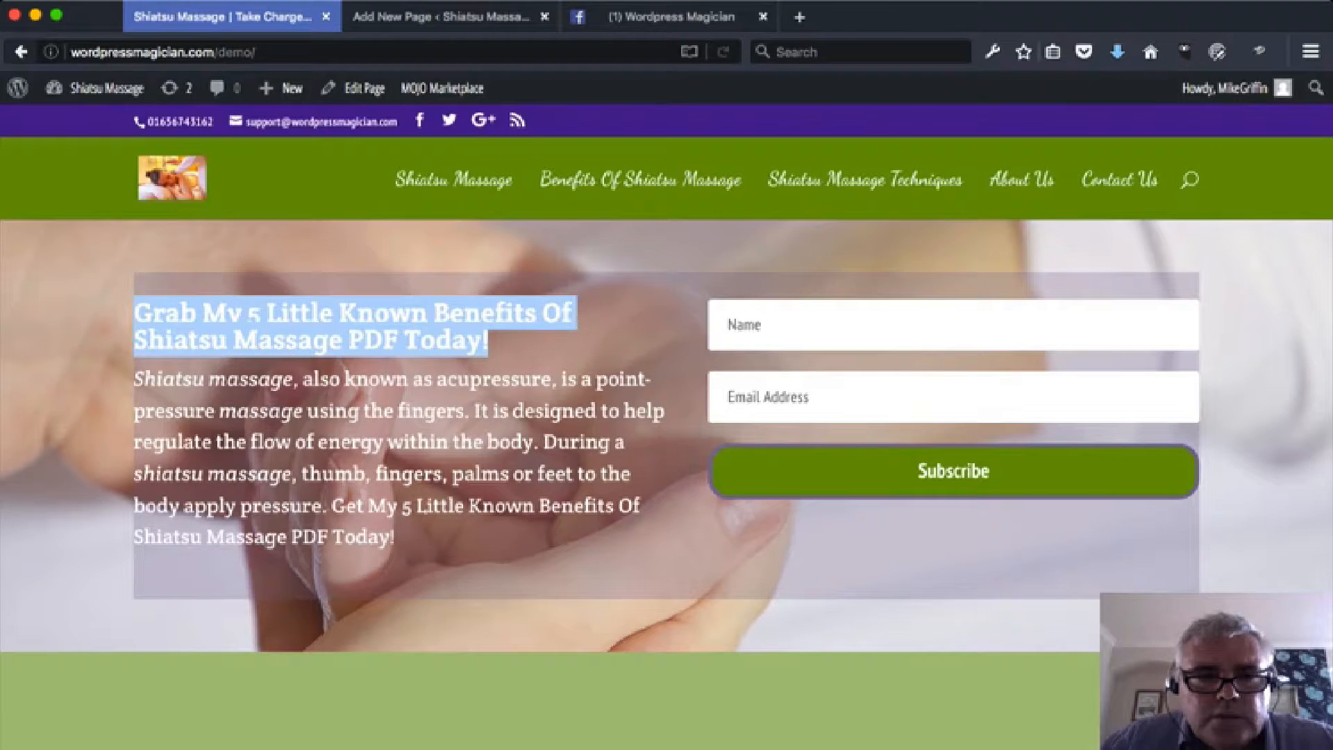
# Step: Copy the demo's Shiatsu massage paragraph into the opt-in Content and preview the module
pyautogui.click(136, 380)
pyautogui.moveTo(395, 538); pyautogui.dragTo(134, 379)
pyautogui.press('super+c')
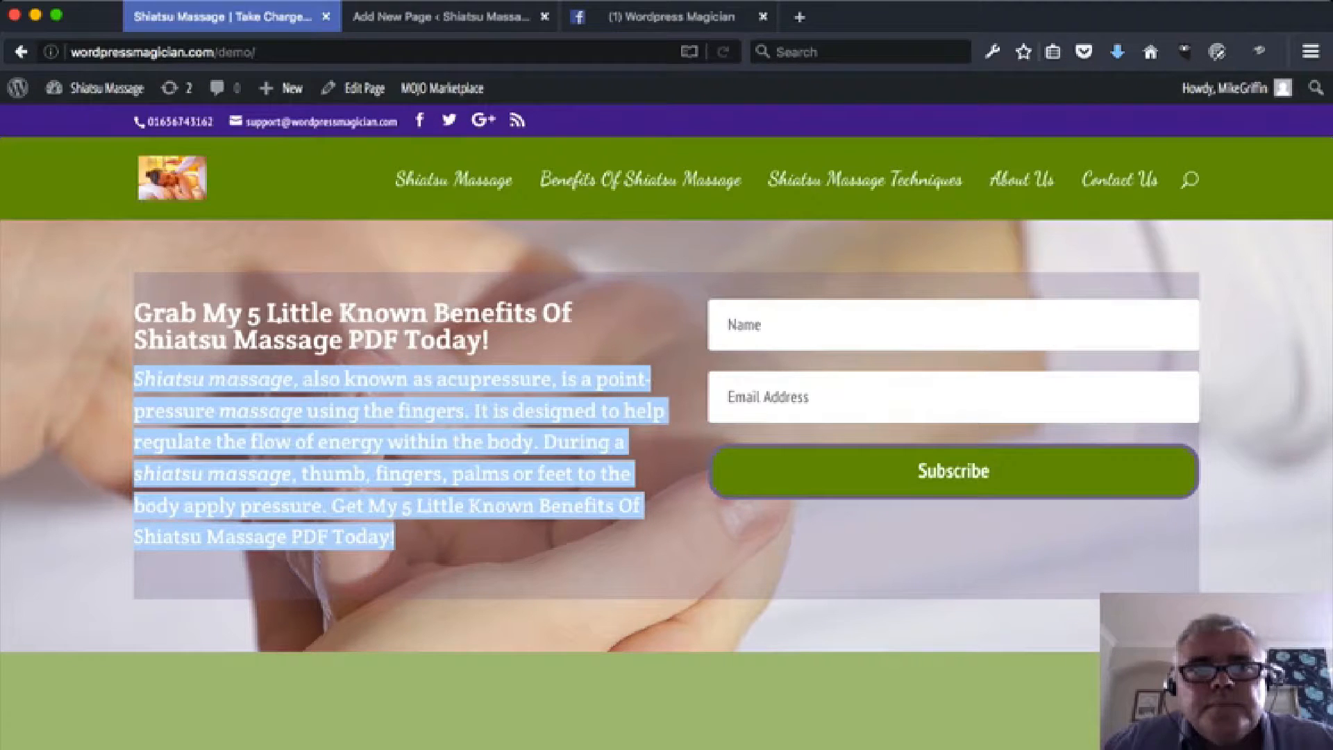
pyautogui.click(444, 17)
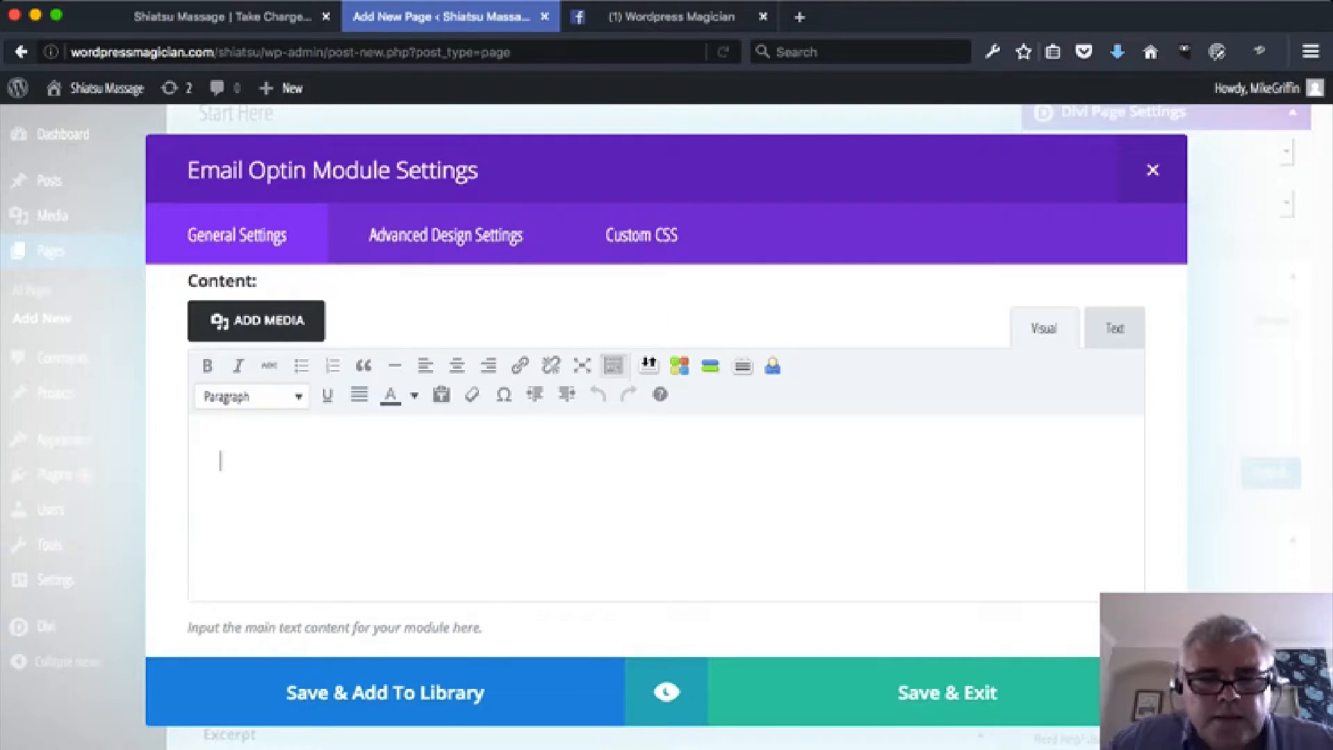
pyautogui.press('super+v')
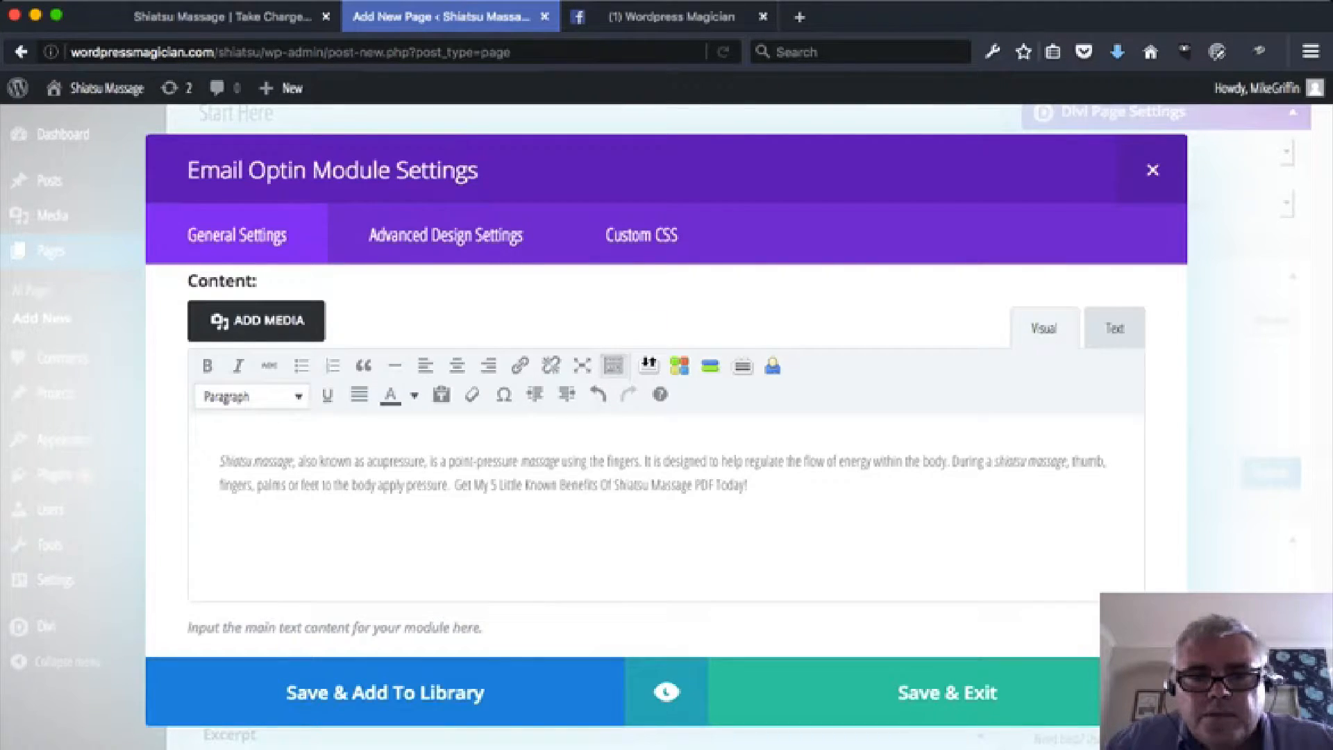
pyautogui.click(666, 692)
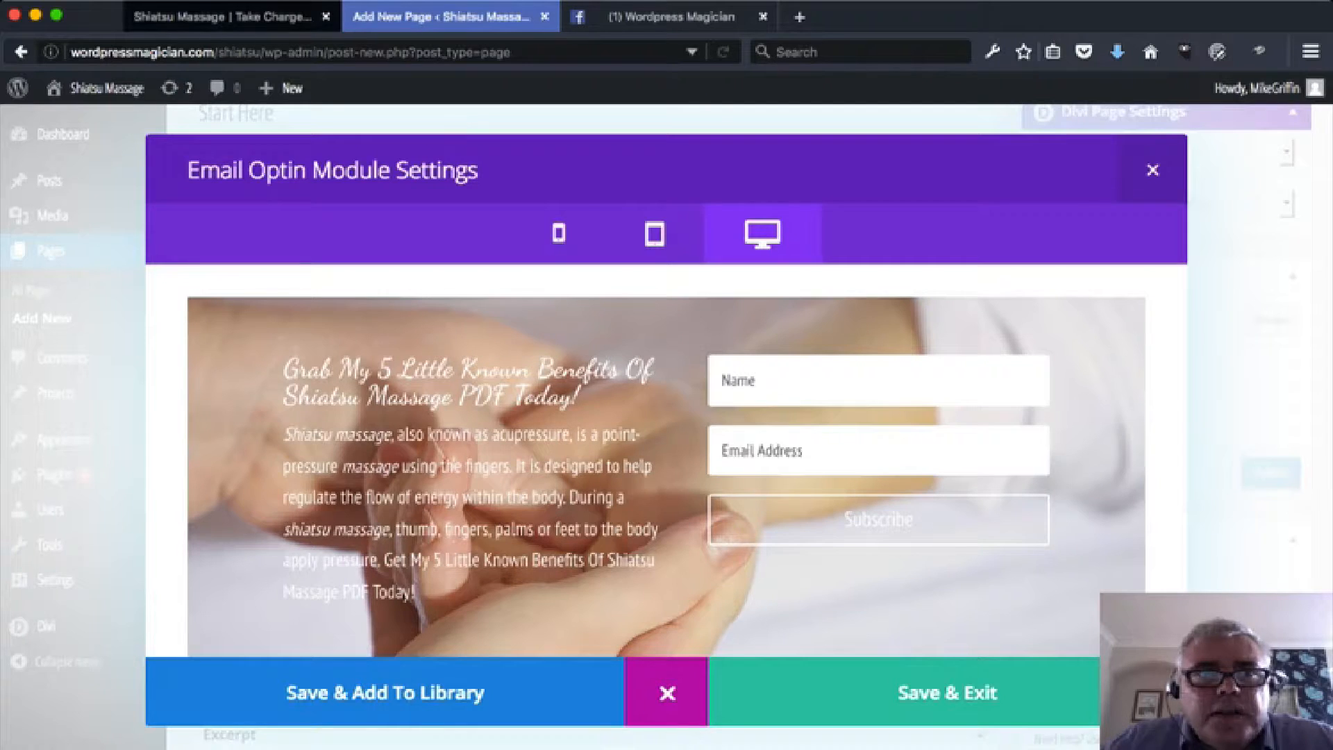
# Step: Compare the opt-in preview with the demo page, then reopen the Email Optin settings
pyautogui.click(278, 17)
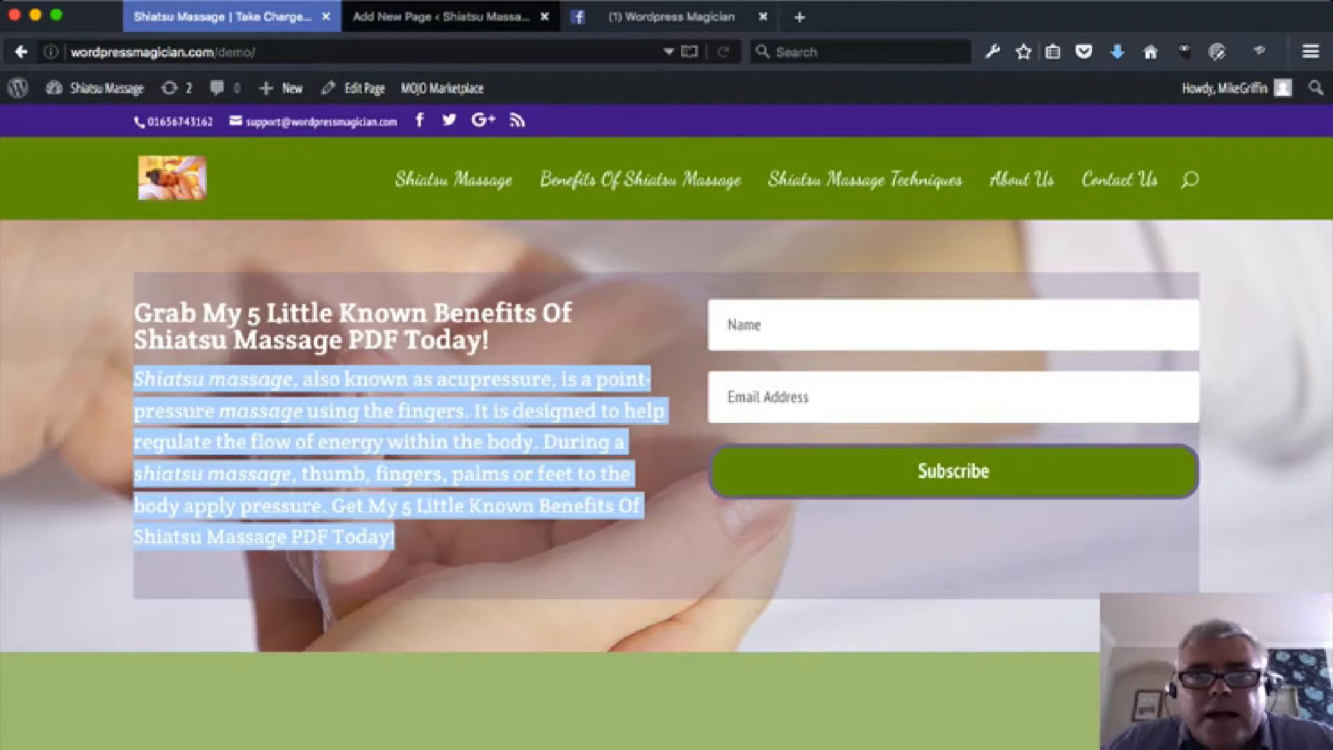
pyautogui.click(442, 18)
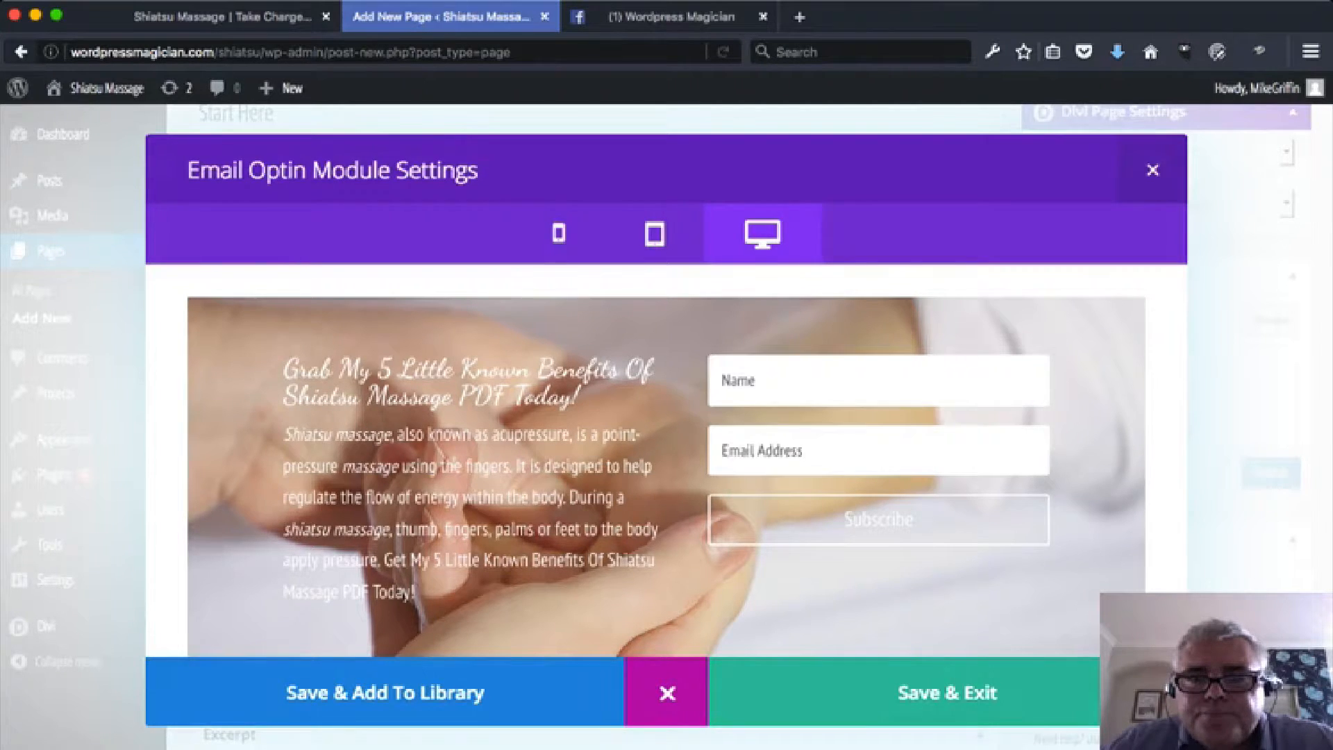
pyautogui.click(947, 693)
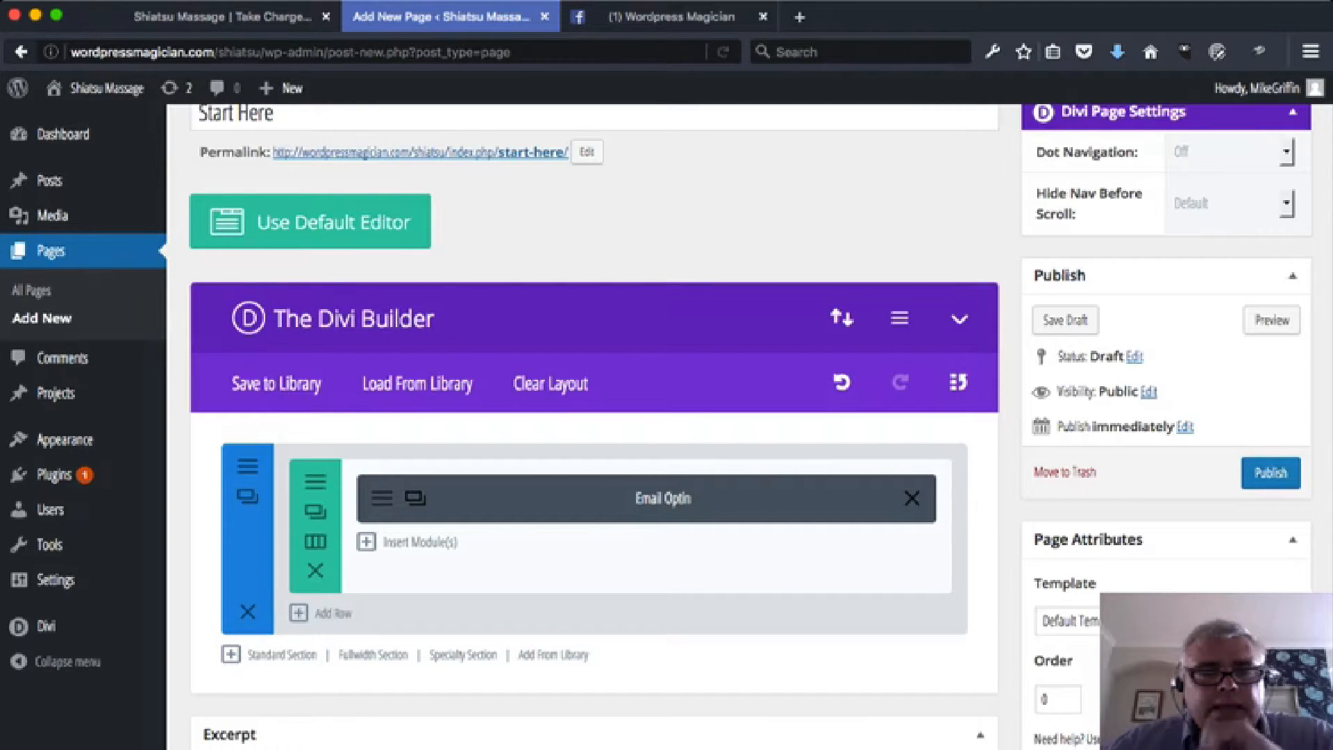
pyautogui.click(382, 498)
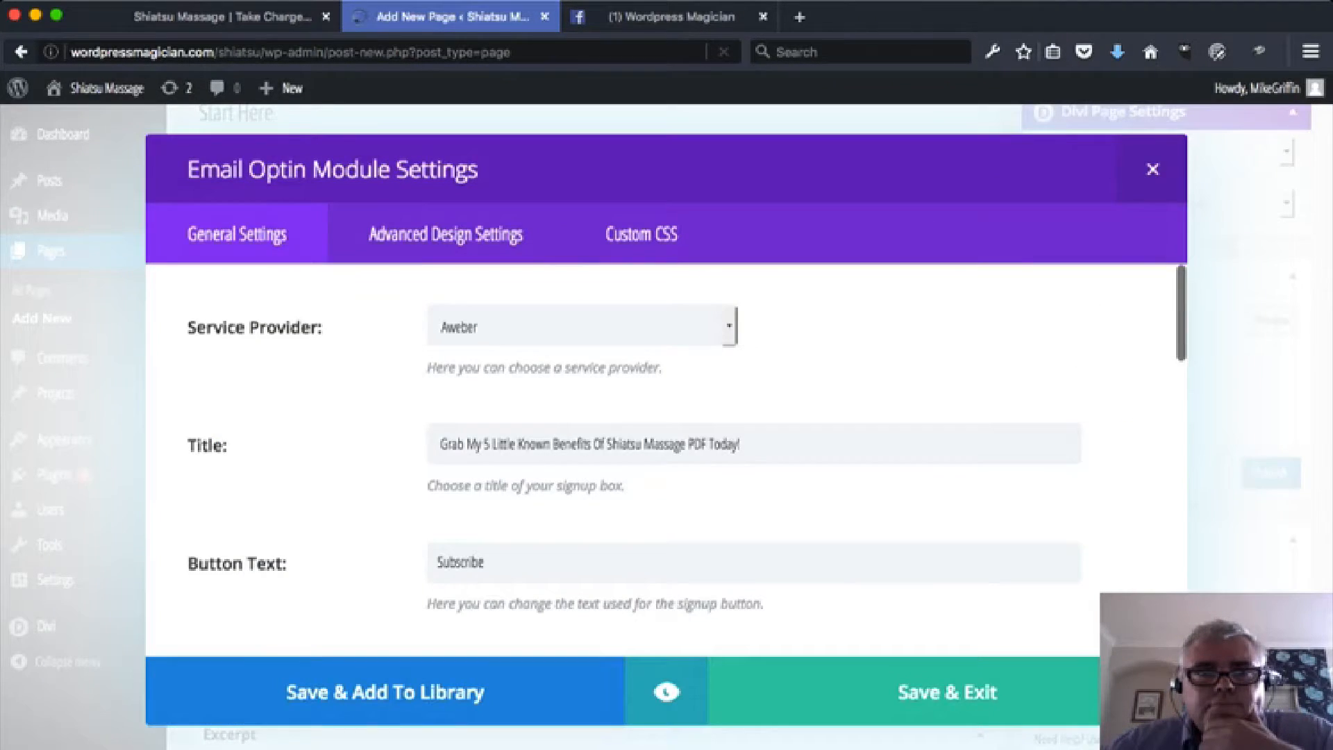
# Step: In Advanced Design Settings, set the Body Font to PT Sans Narrow
pyautogui.click(445, 235)
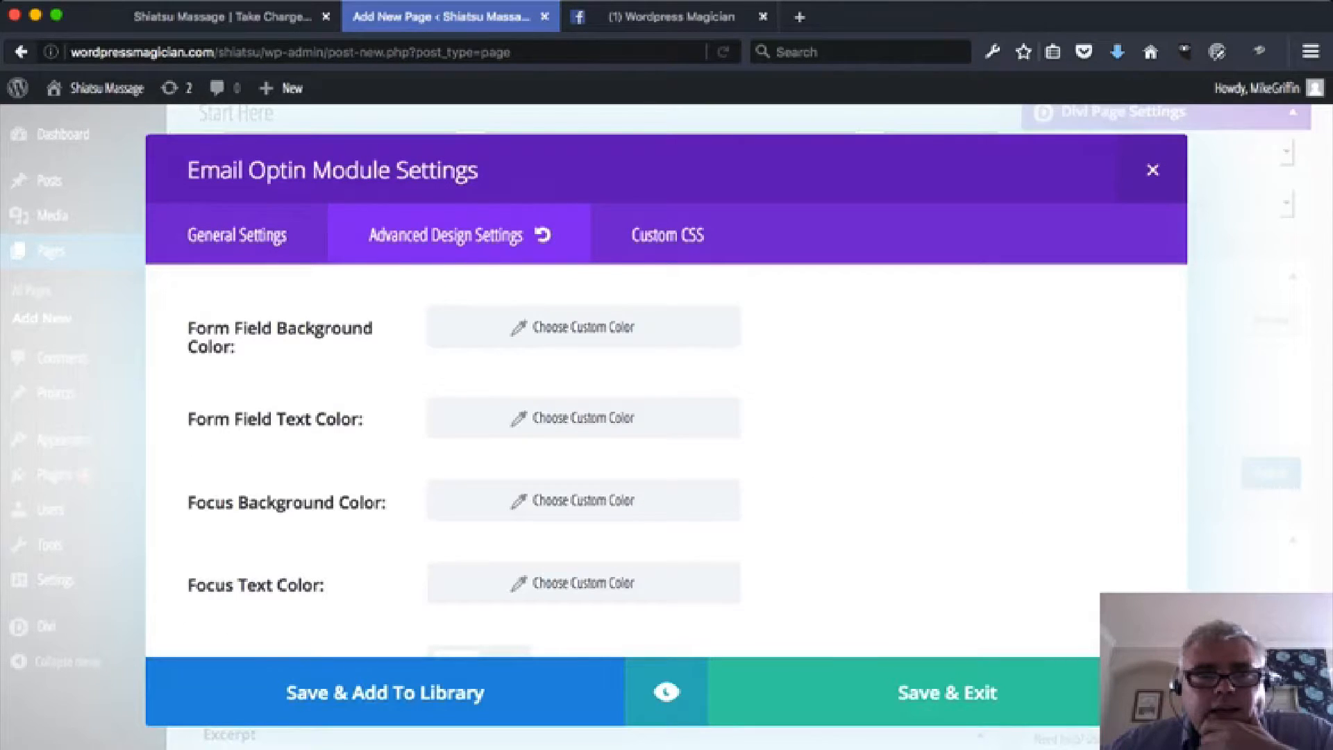
pyautogui.scroll(-10, 667, 458)
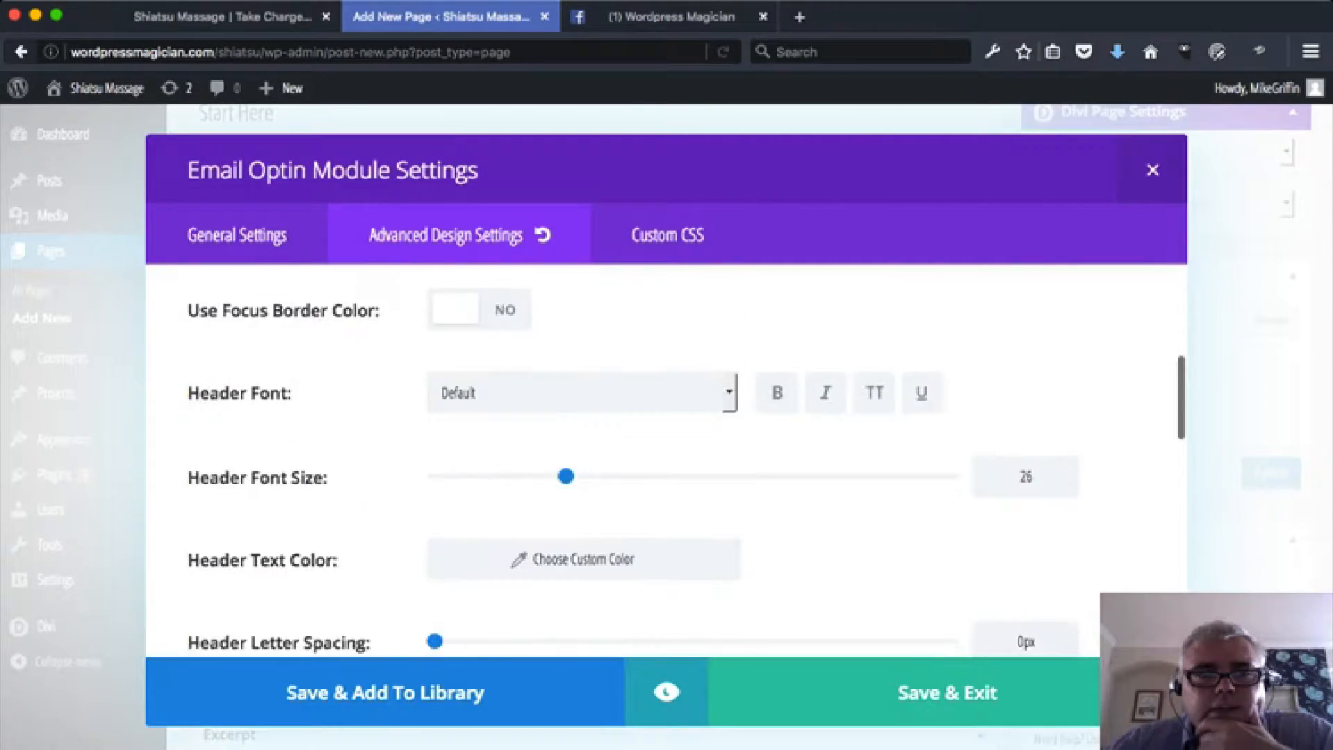
pyautogui.scroll(-10, 666, 458)
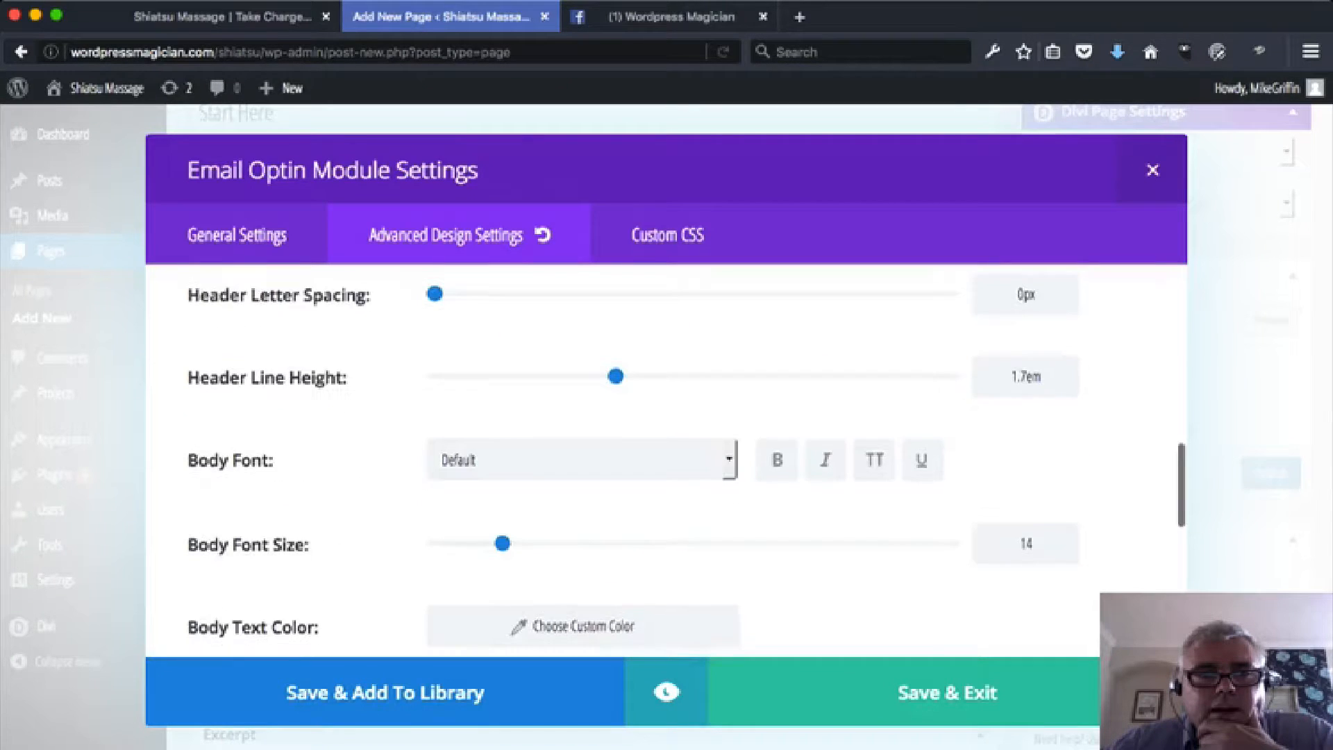
pyautogui.scroll(-12, 666, 458)
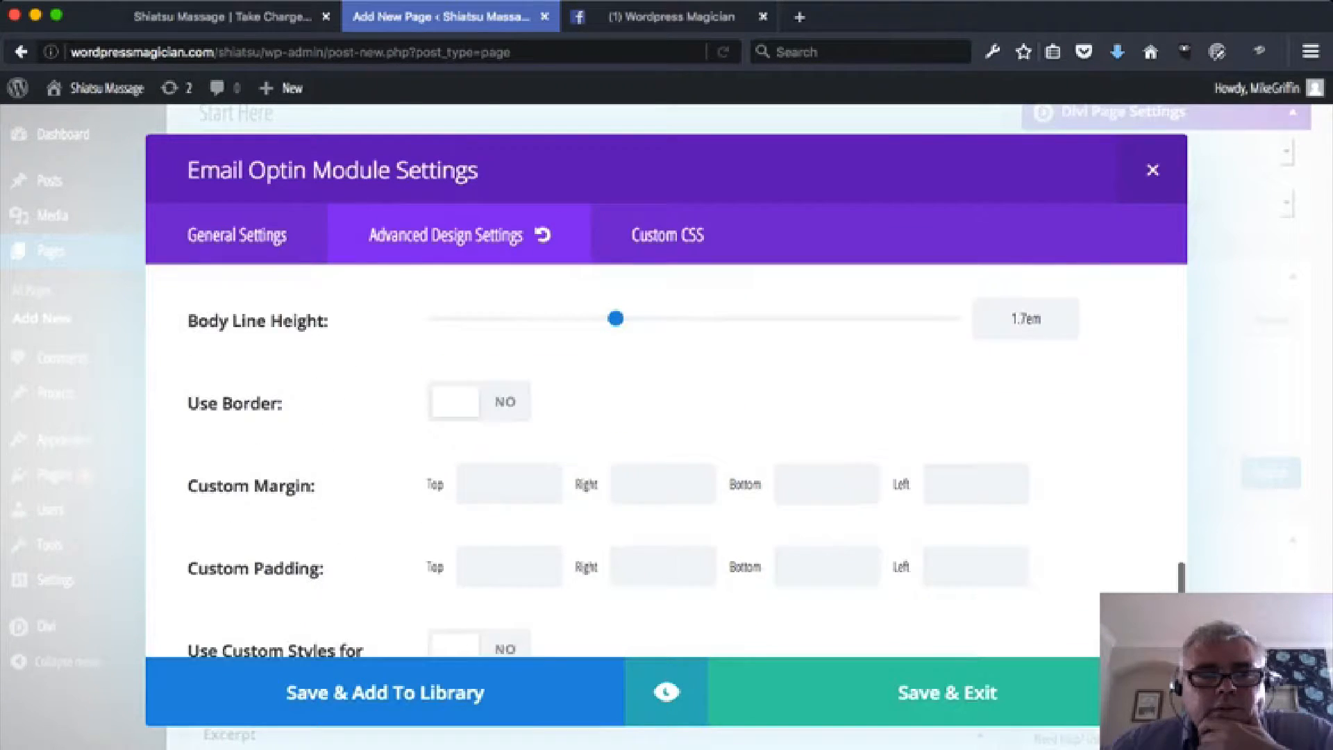
pyautogui.scroll(8, 666, 458)
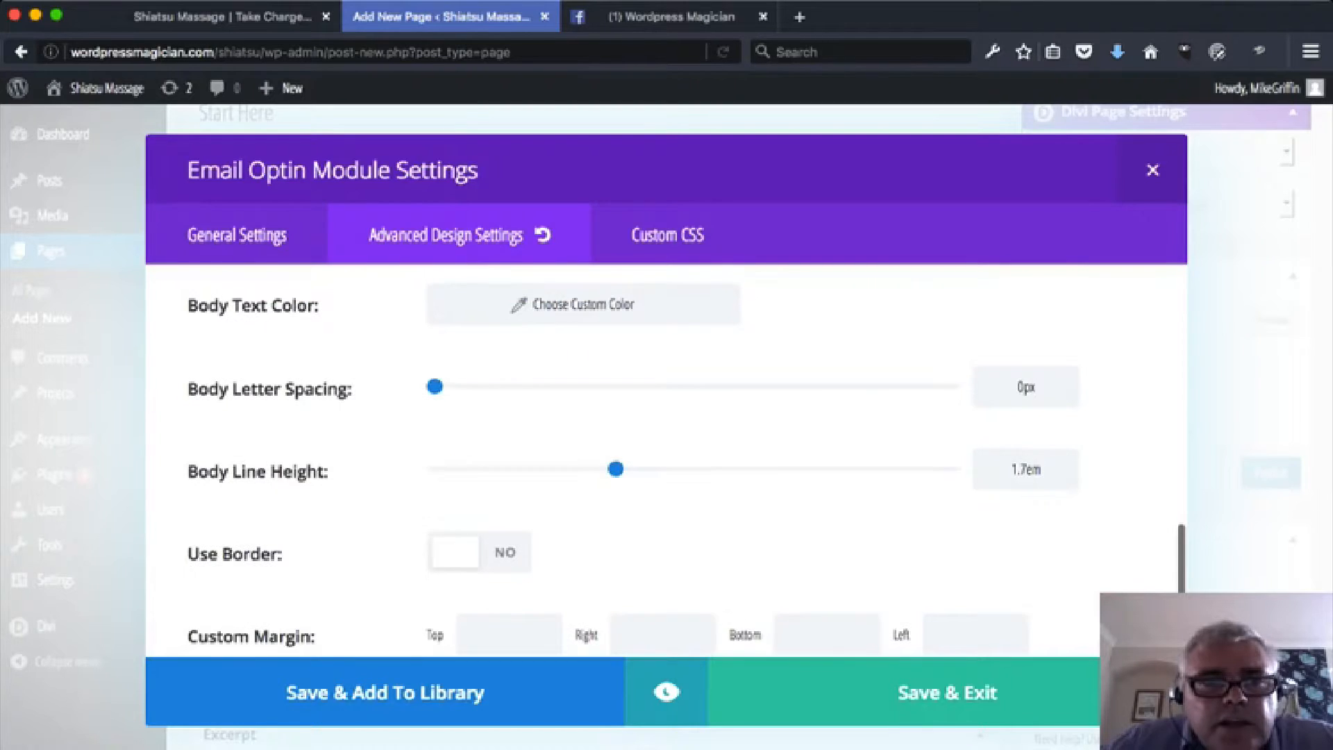
pyautogui.scroll(8, 666, 458)
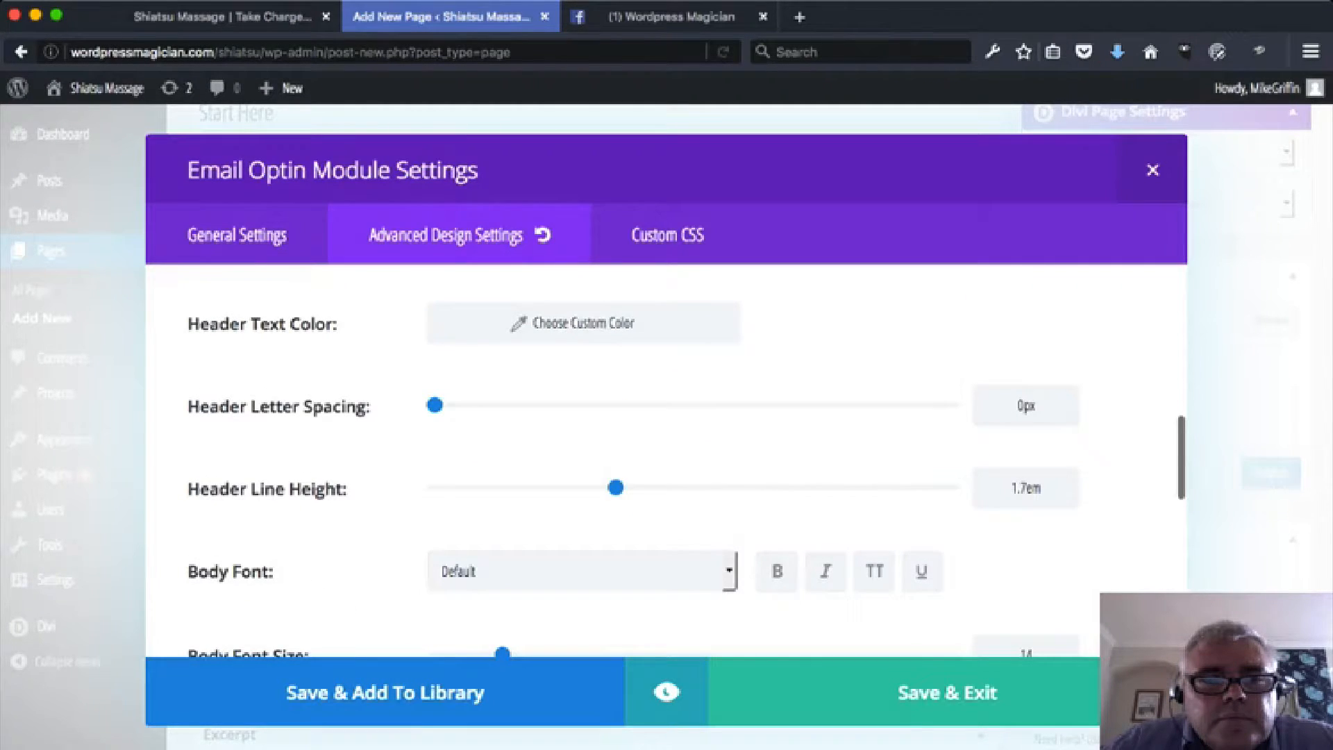
pyautogui.scroll(1, 666, 459)
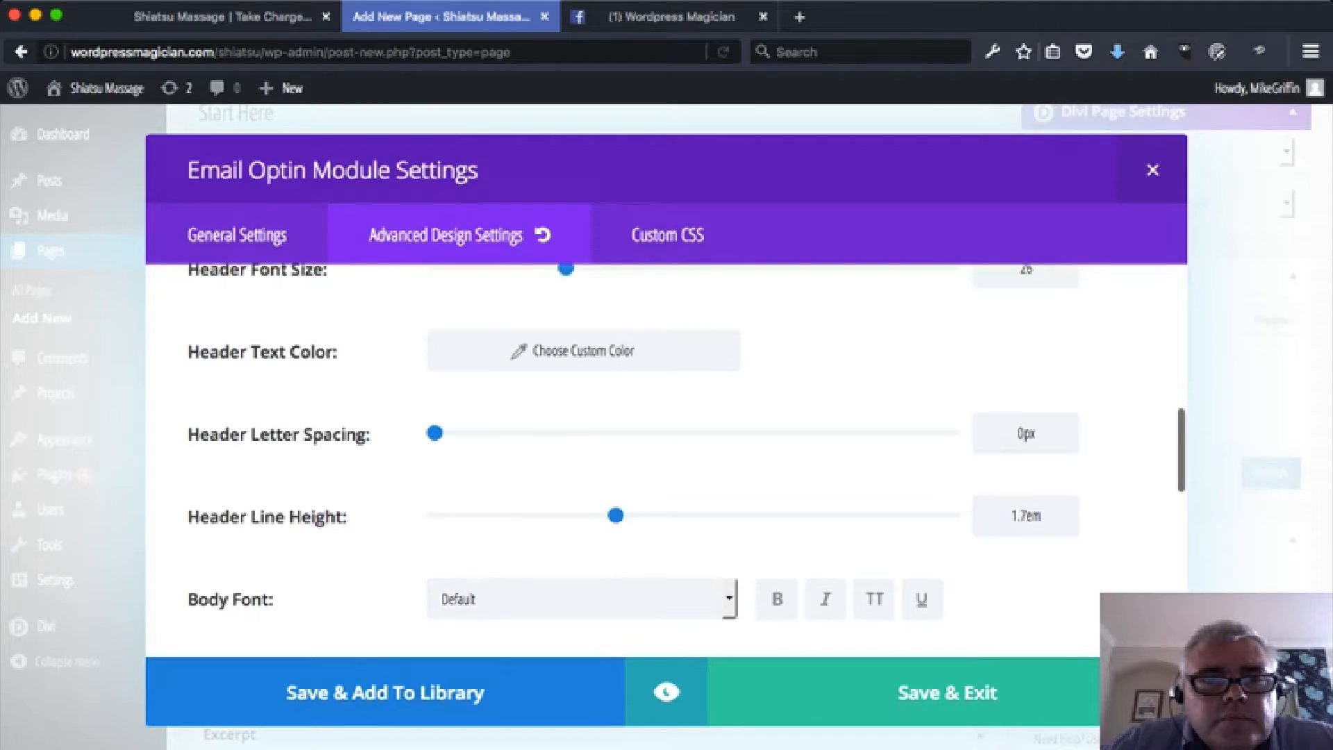
pyautogui.scroll(1, 666, 458)
pyautogui.scroll(-4, 666, 458)
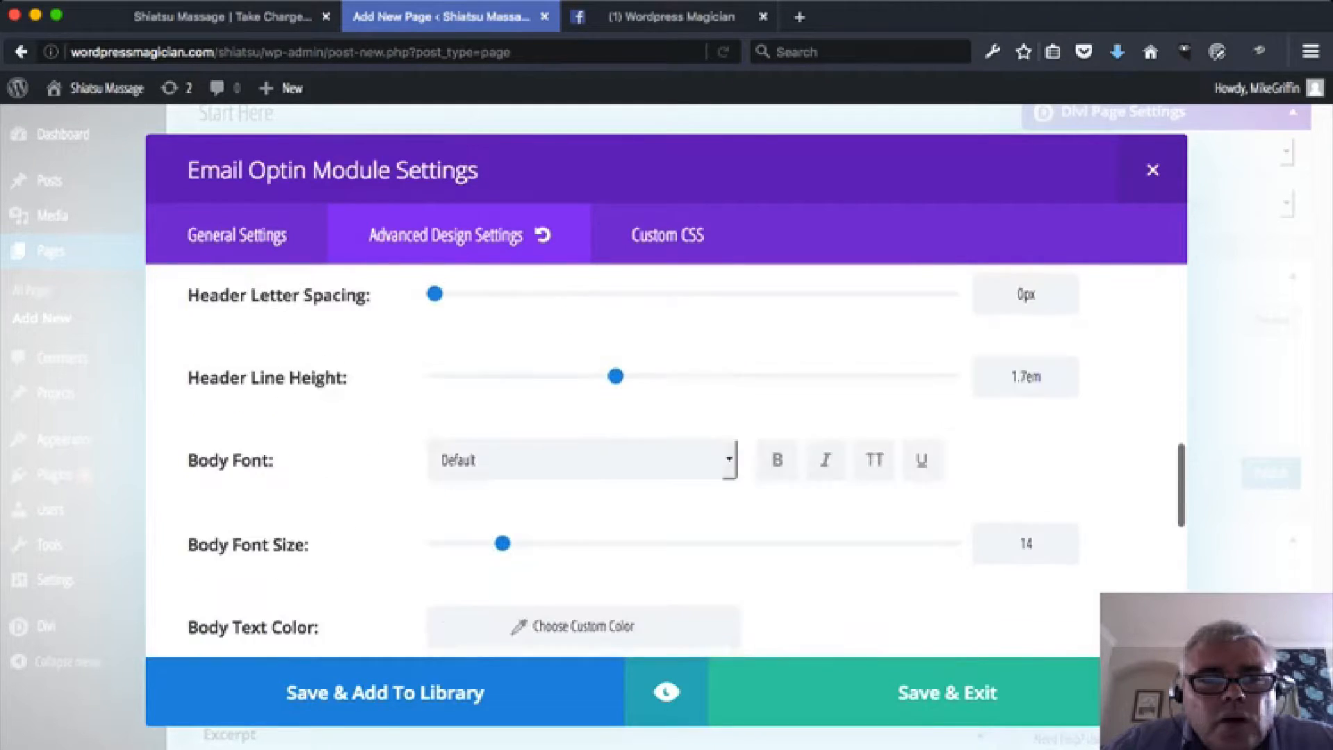
pyautogui.scroll(-4, 667, 458)
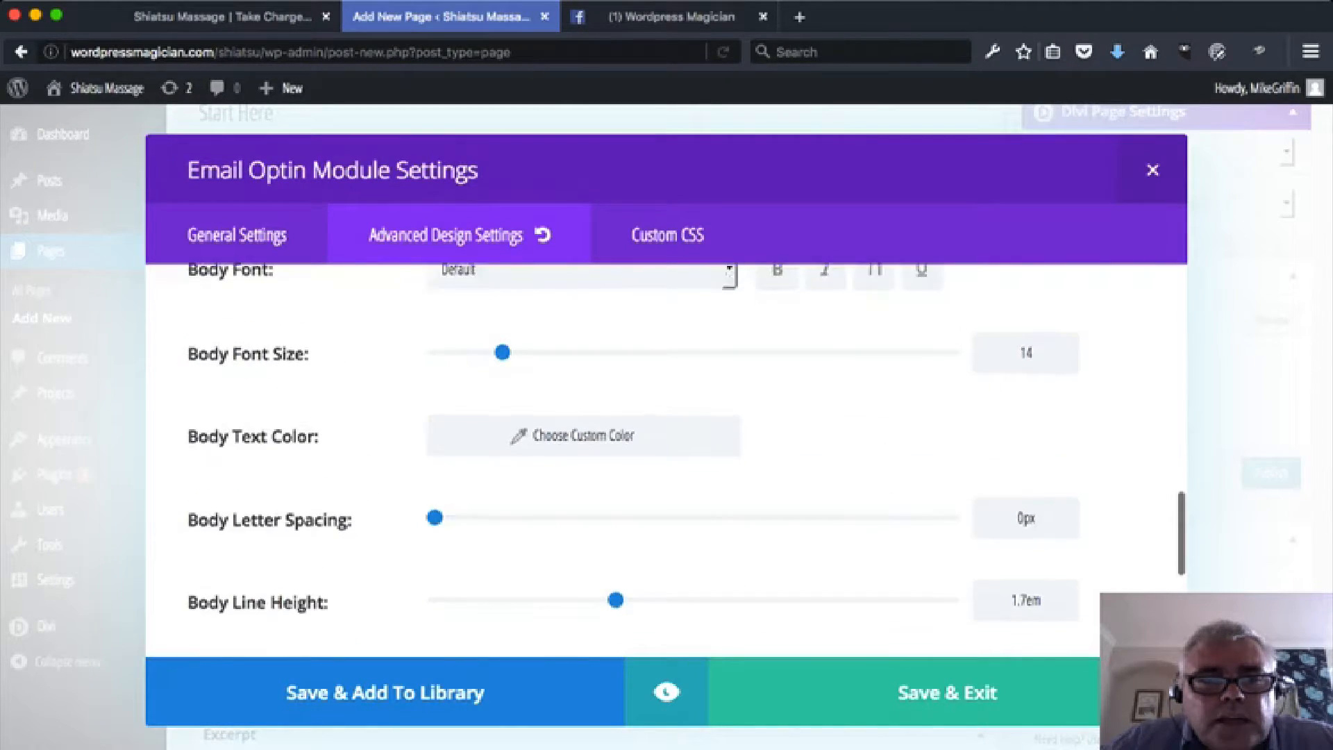
pyautogui.scroll(-5, 667, 459)
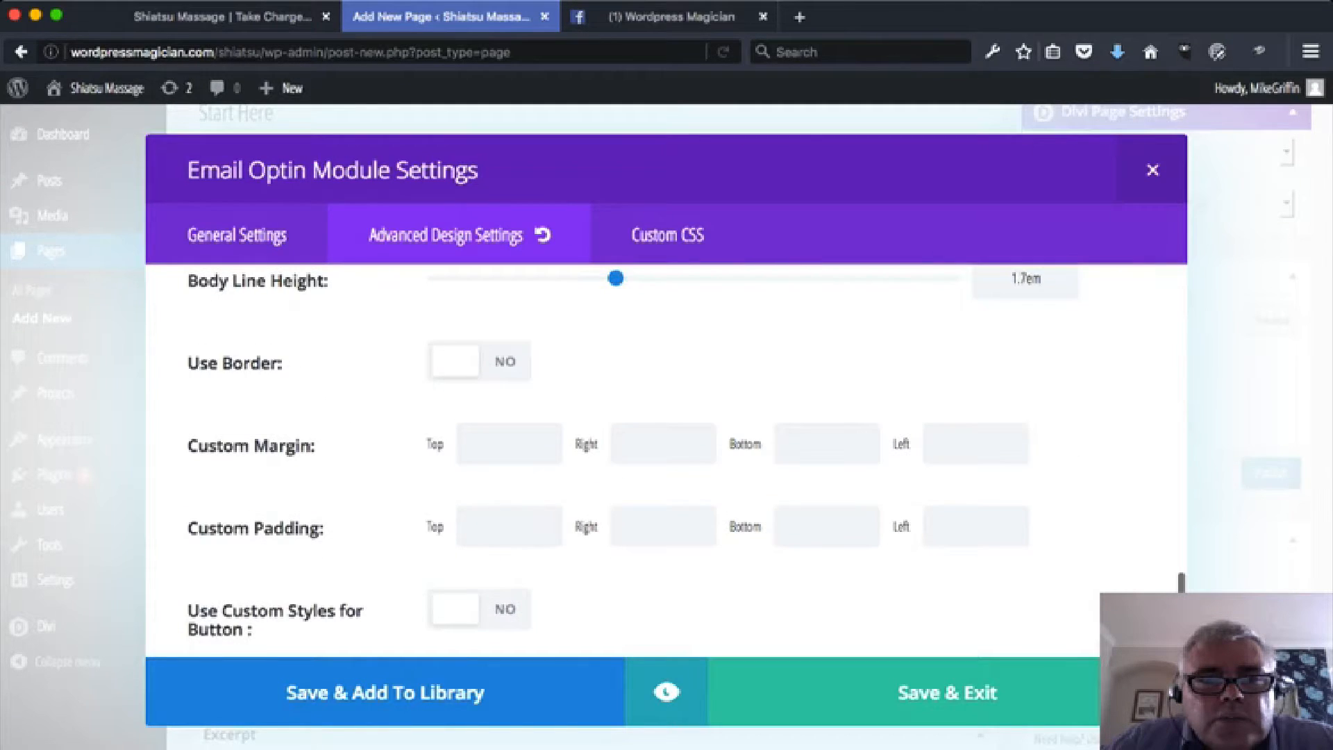
pyautogui.scroll(8, 666, 458)
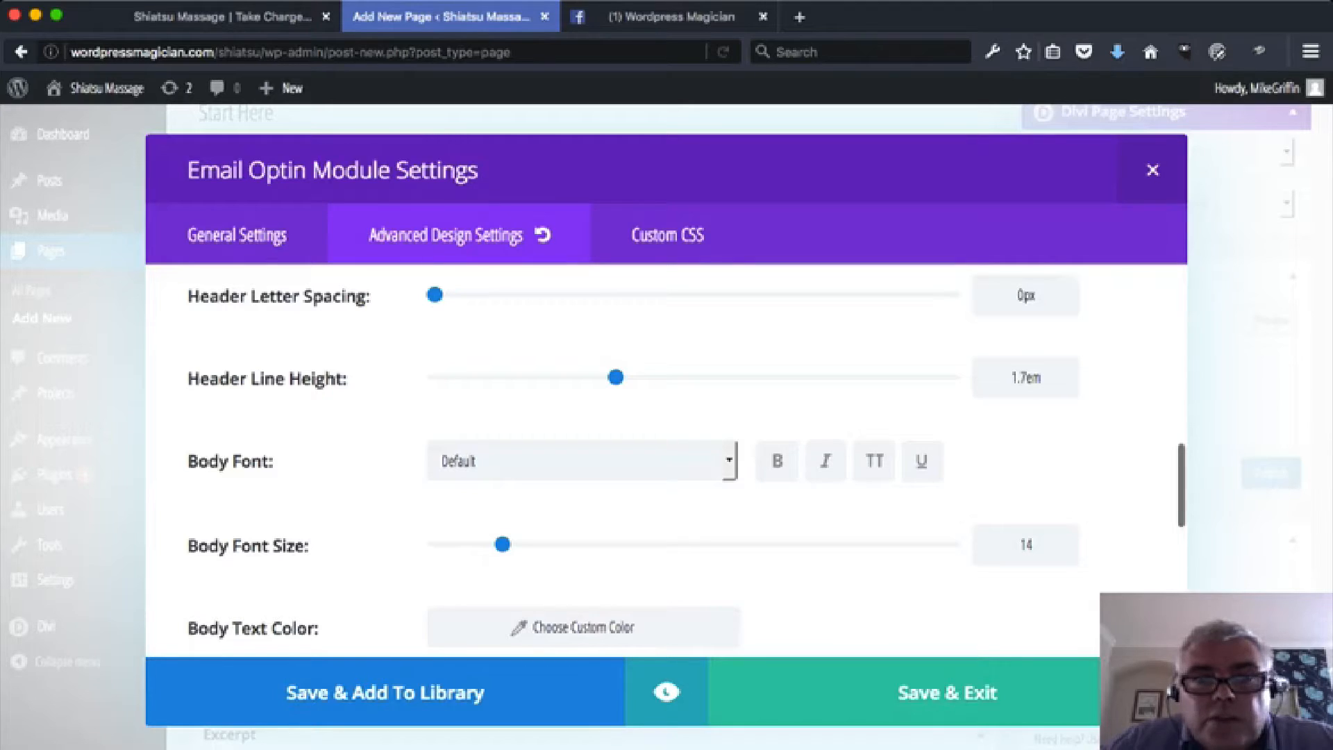
pyautogui.click(582, 460)
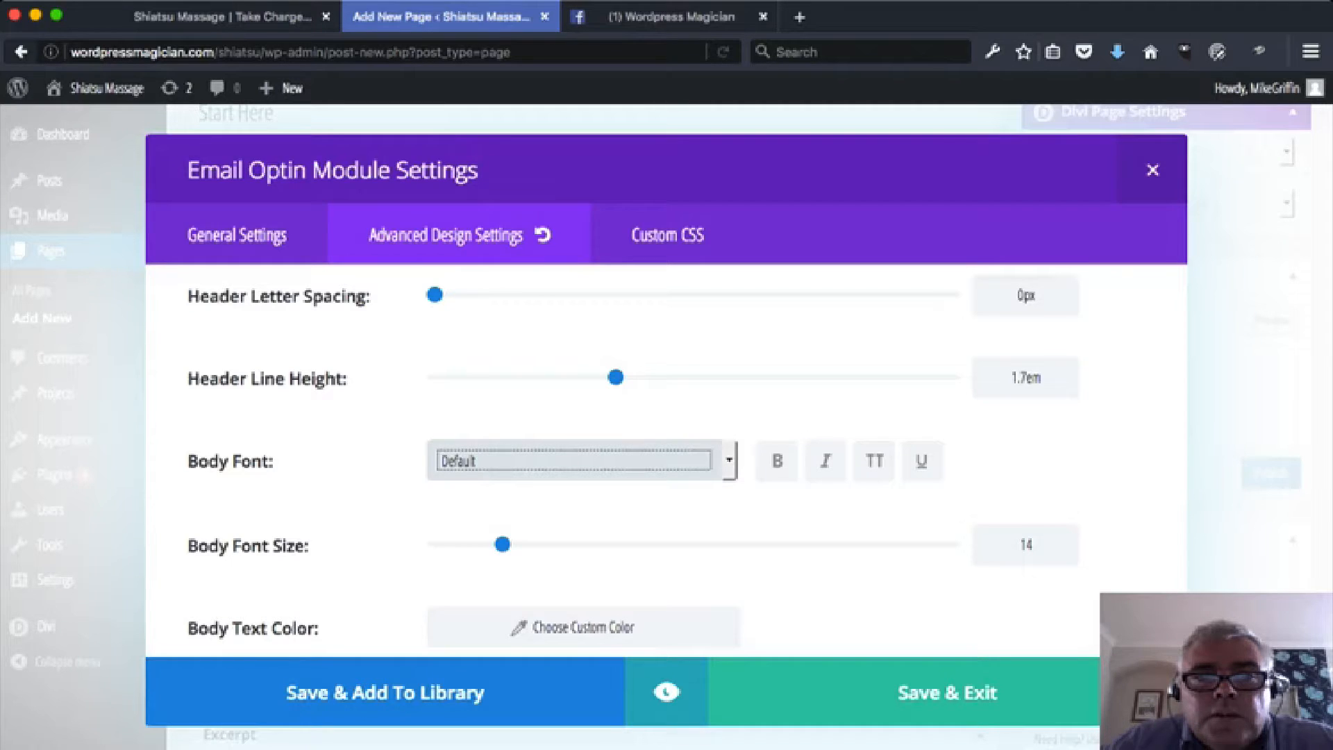
pyautogui.click(582, 460)
# Step: Set the Header Font to Dancing Script and close the module settings
pyautogui.scroll(4, 666, 460)
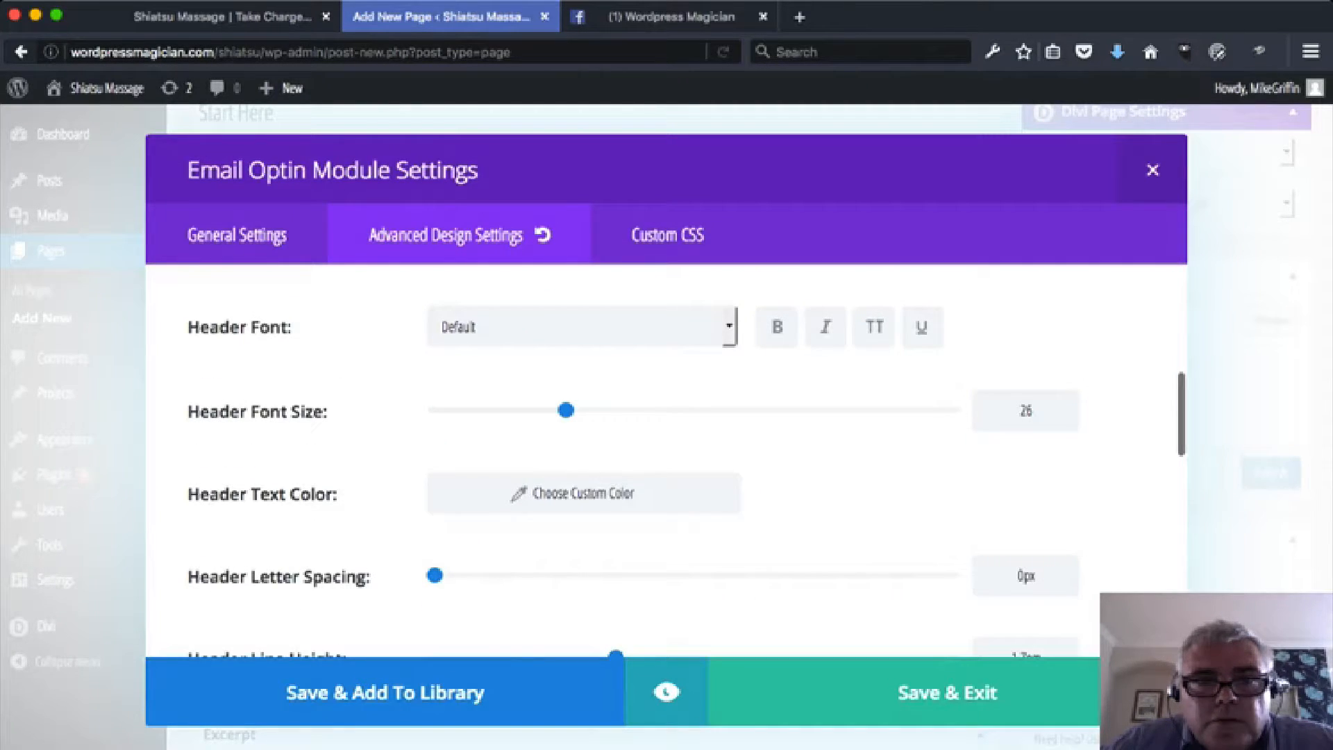
pyautogui.click(581, 327)
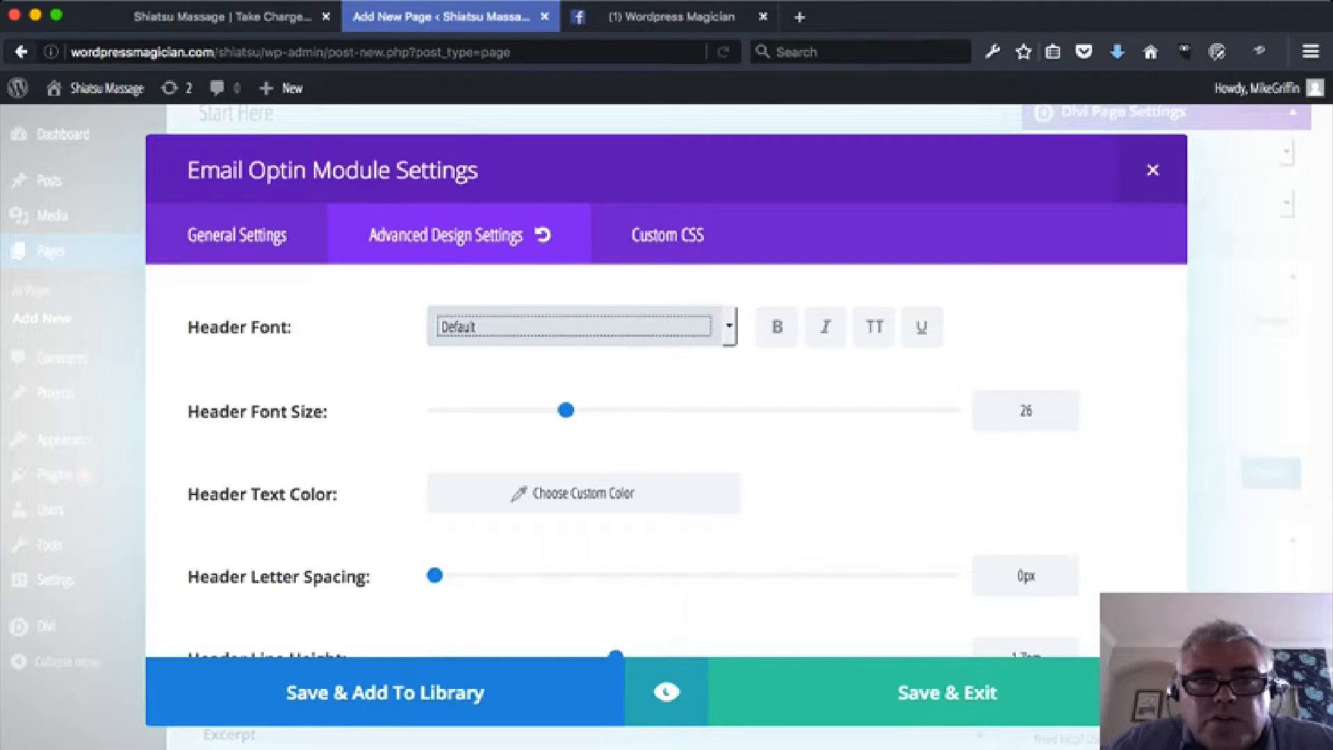
pyautogui.click(528, 445)
pyautogui.scroll(-3, 667, 460)
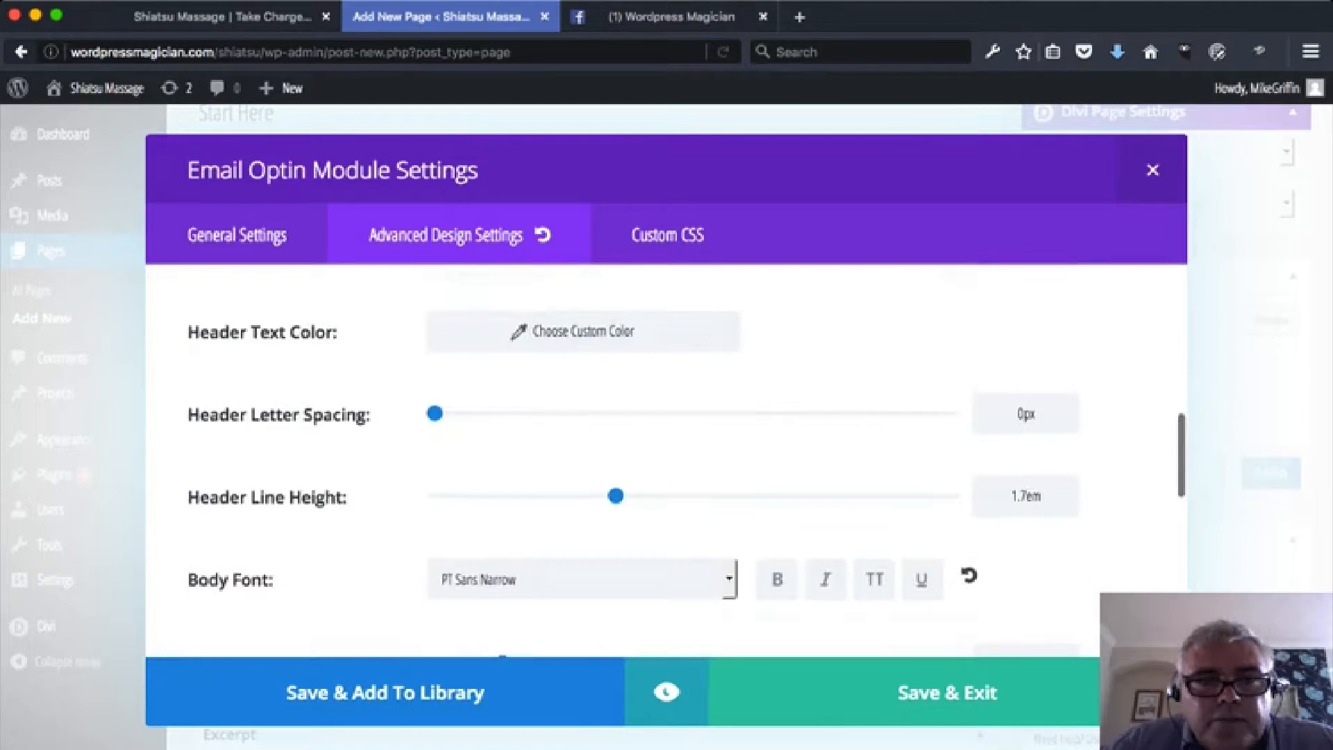
pyautogui.scroll(-3, 667, 460)
pyautogui.scroll(-1, 667, 460)
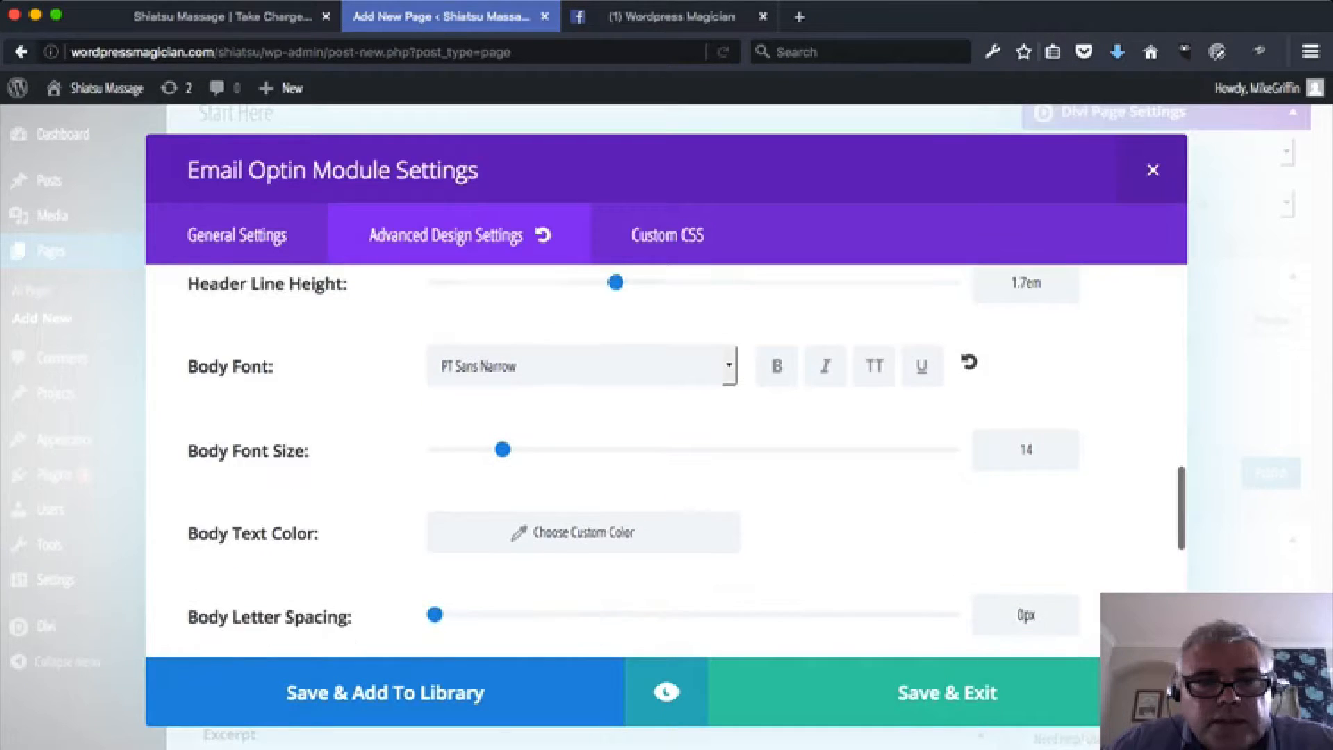
pyautogui.scroll(-2, 667, 460)
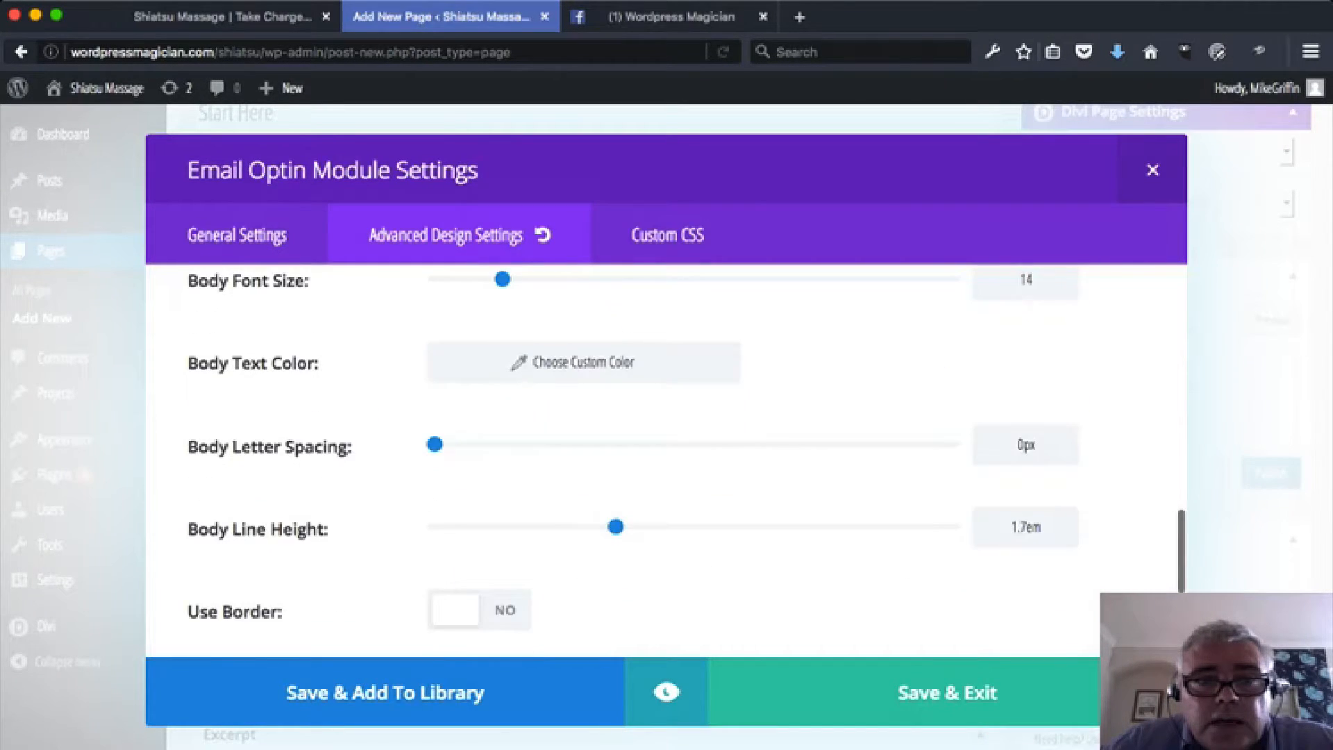
pyautogui.scroll(-3, 666, 460)
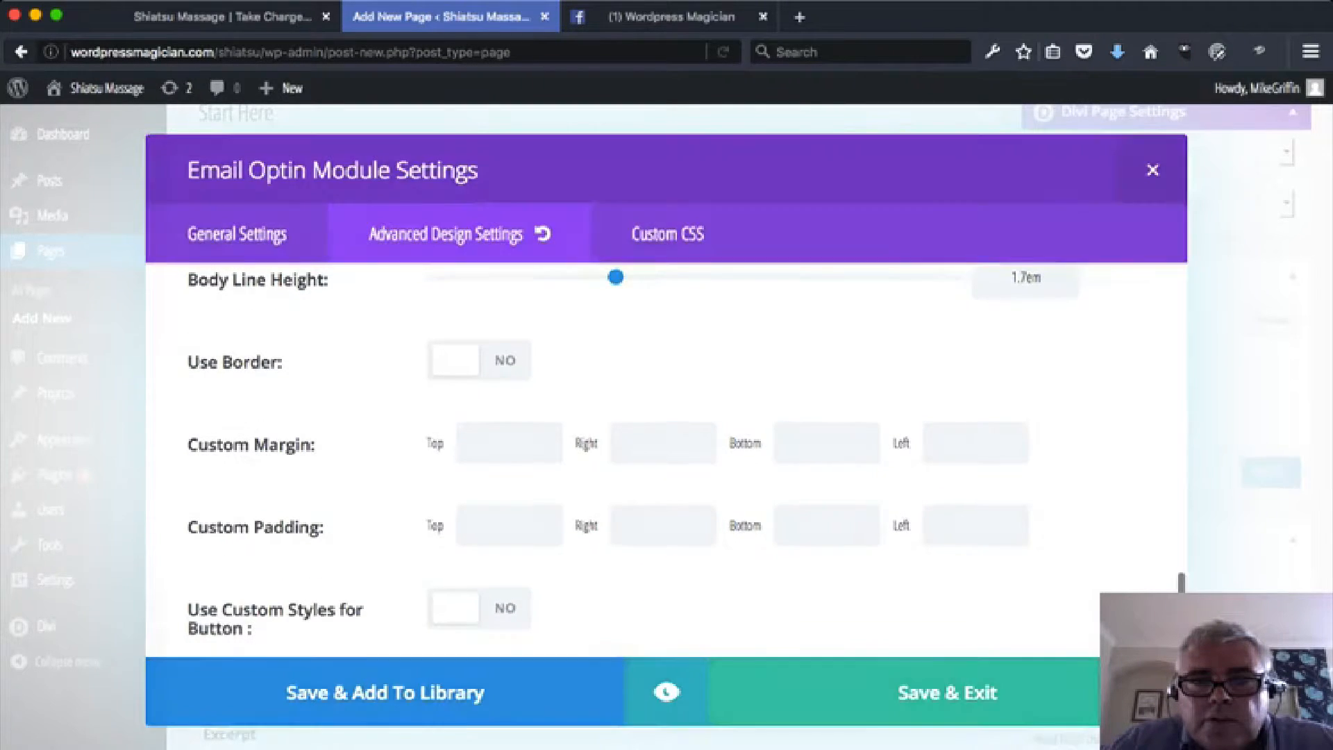
pyautogui.press('Escape')
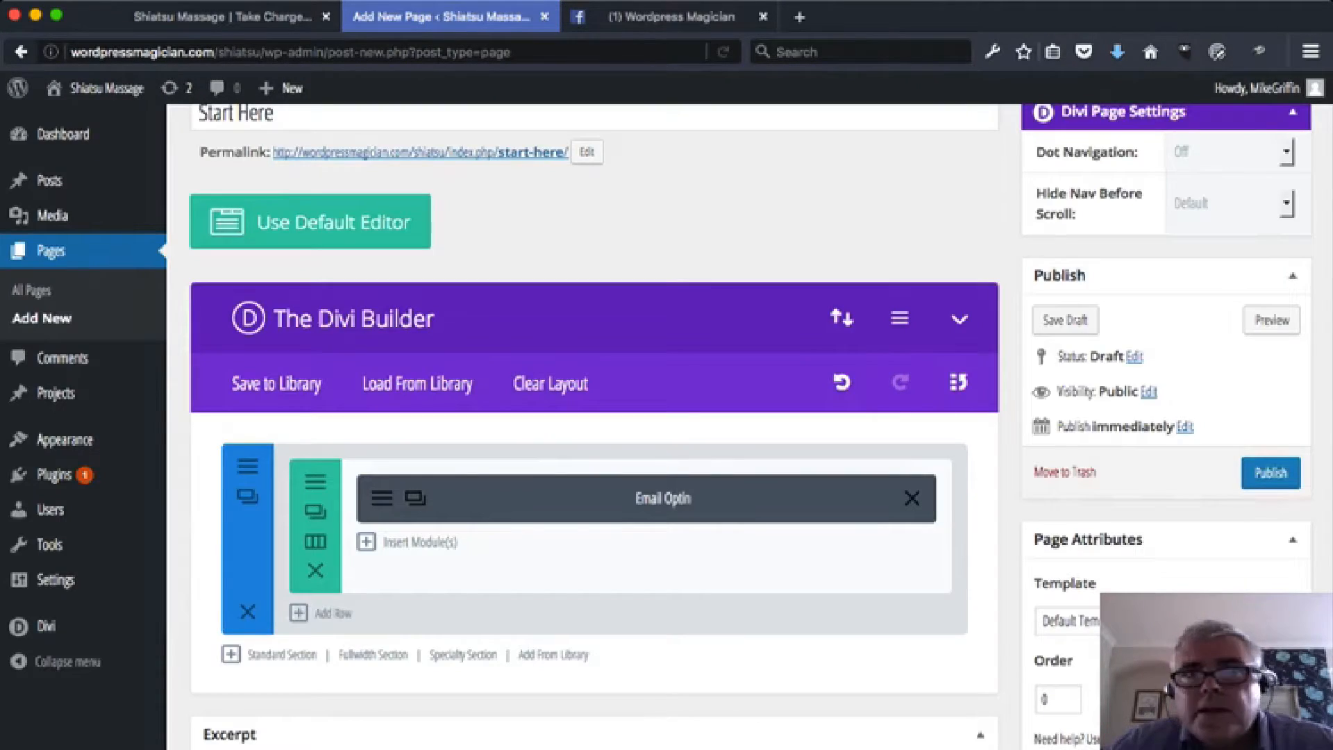
pyautogui.scroll(2, 593, 416)
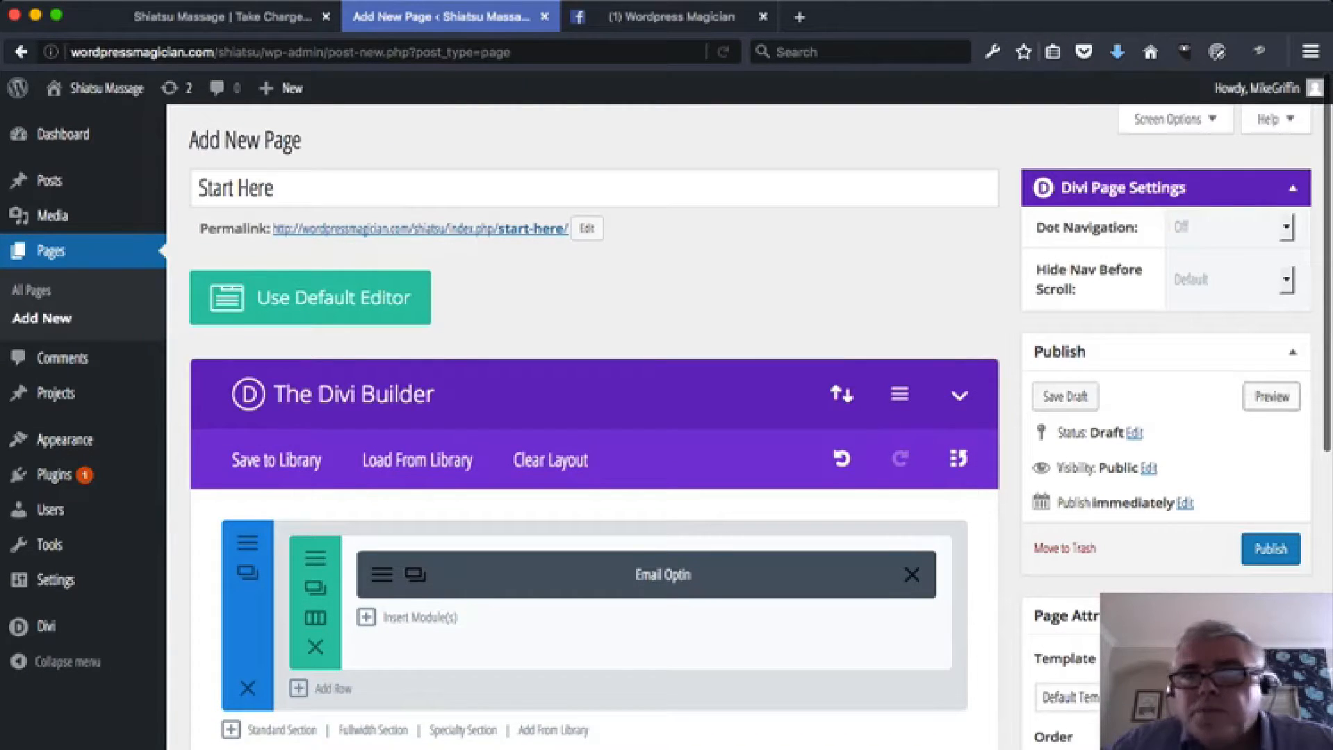
pyautogui.click(1271, 396)
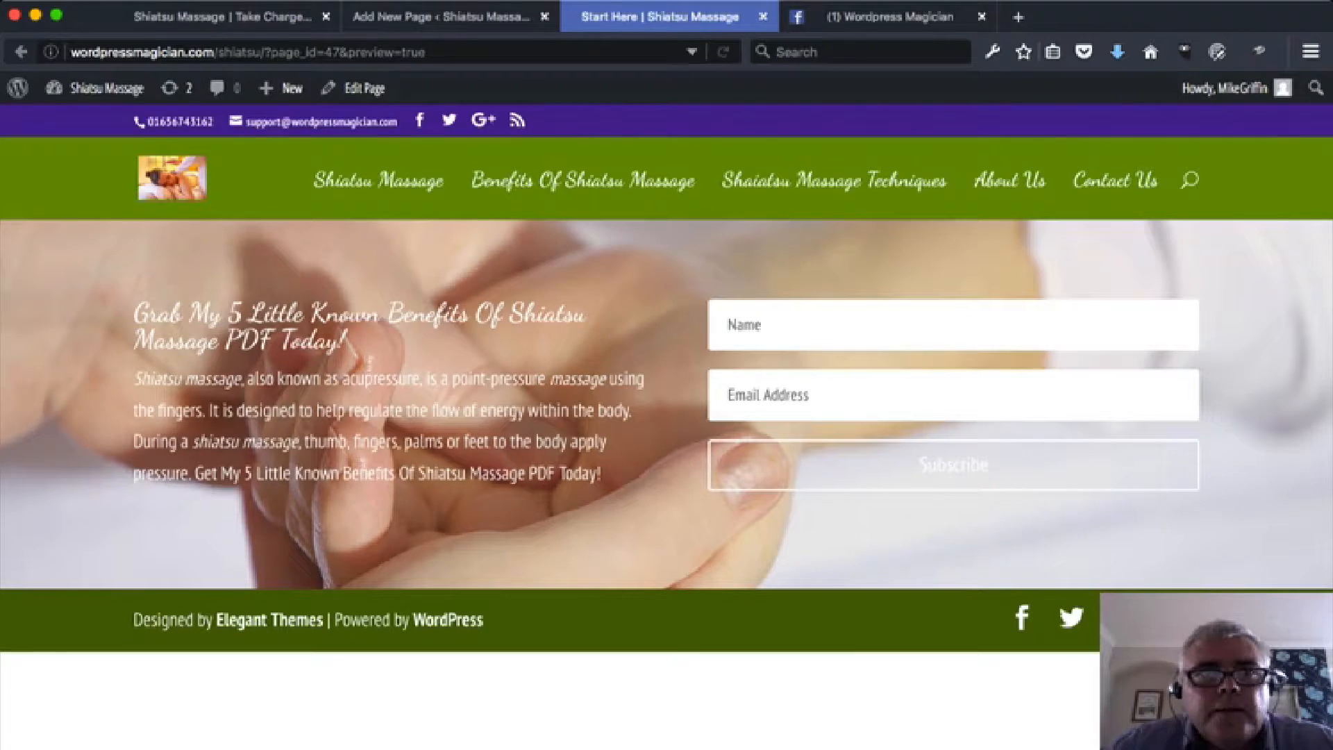
pyautogui.click(232, 16)
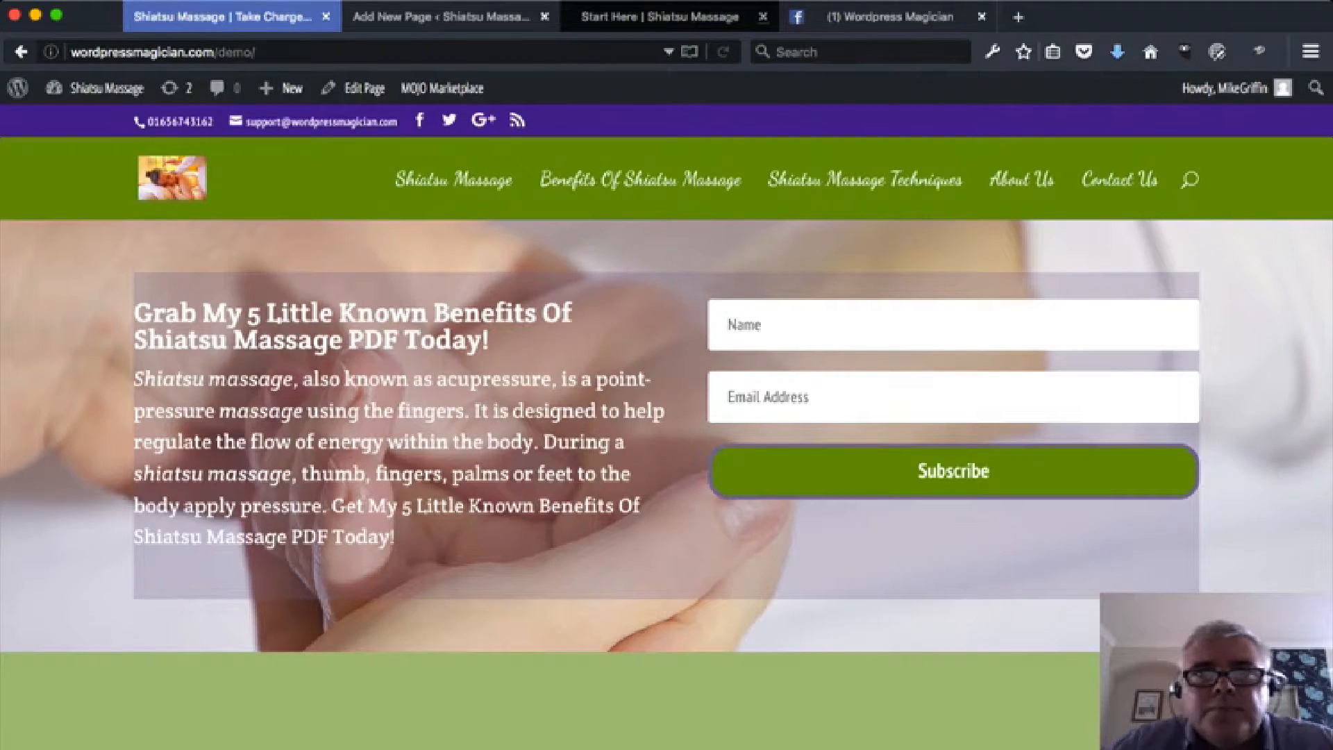
pyautogui.click(763, 16)
pyautogui.click(441, 16)
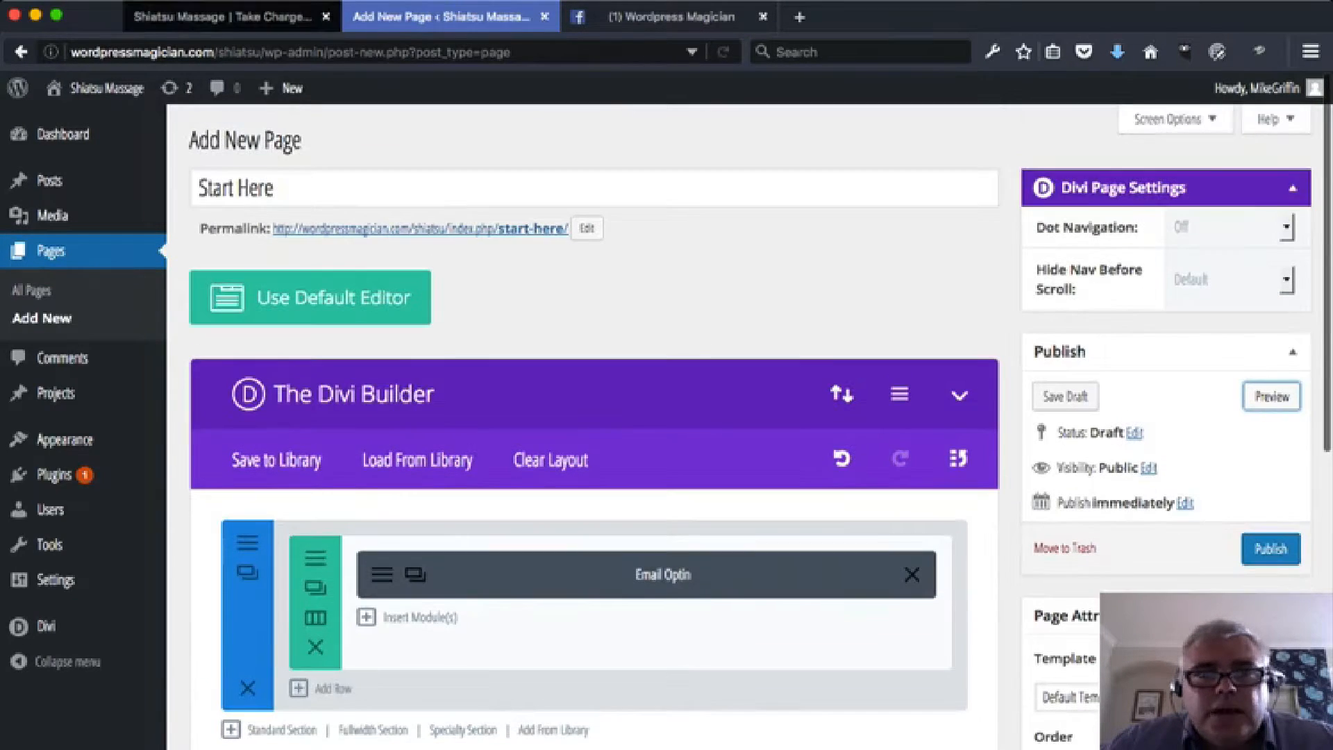
pyautogui.click(229, 17)
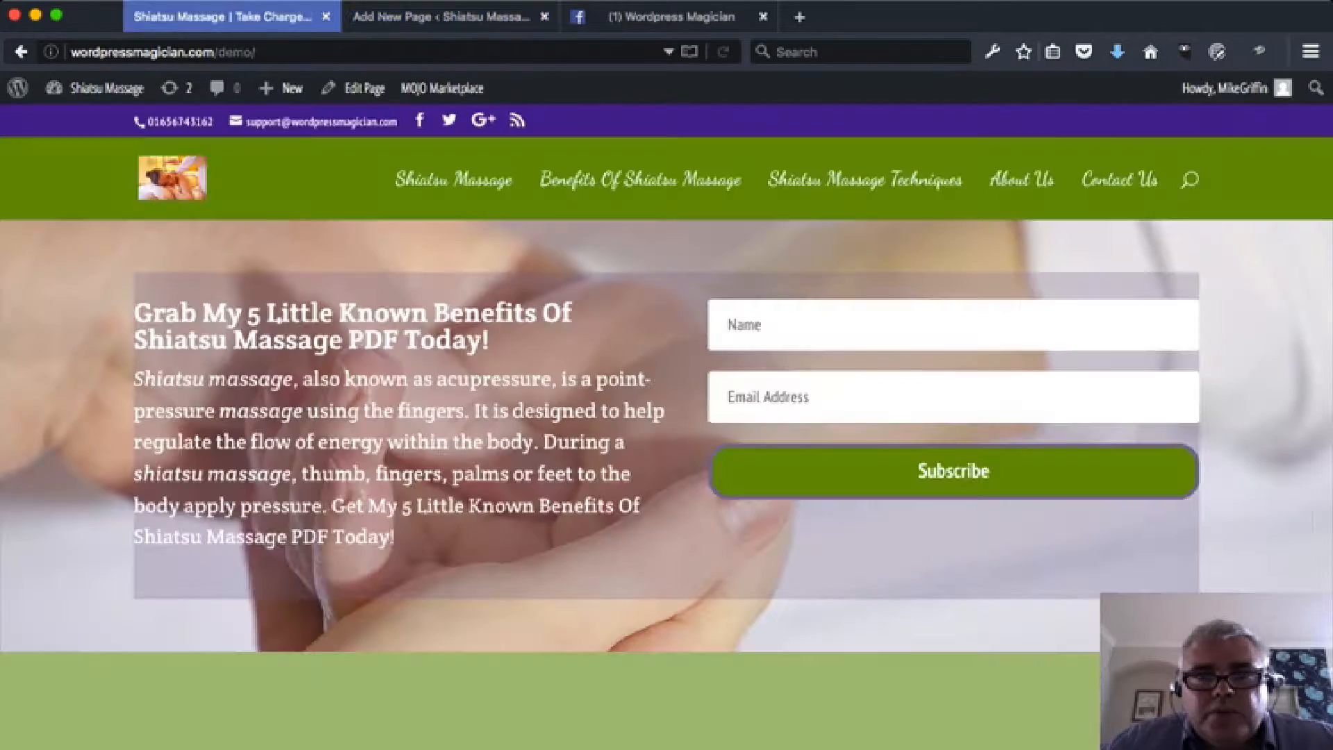
pyautogui.scroll(-5, 667, 430)
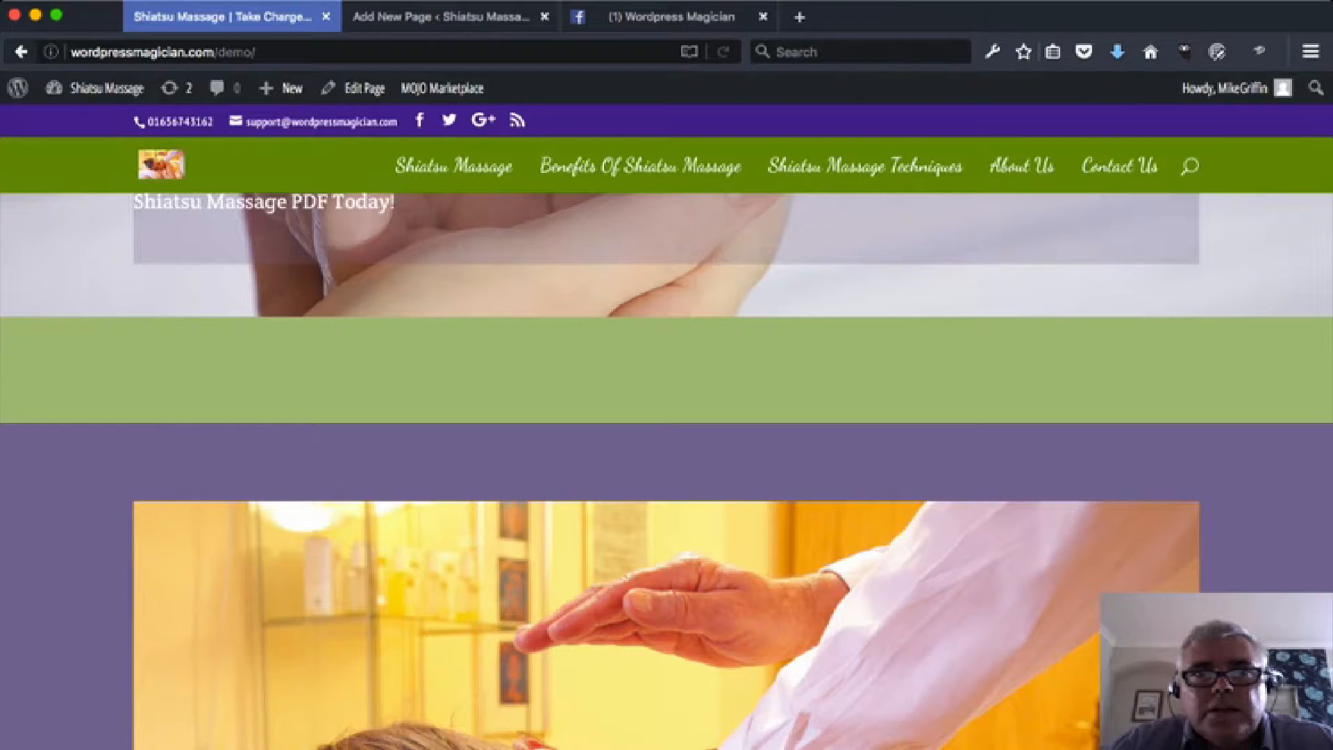
pyautogui.scroll(1, 667, 431)
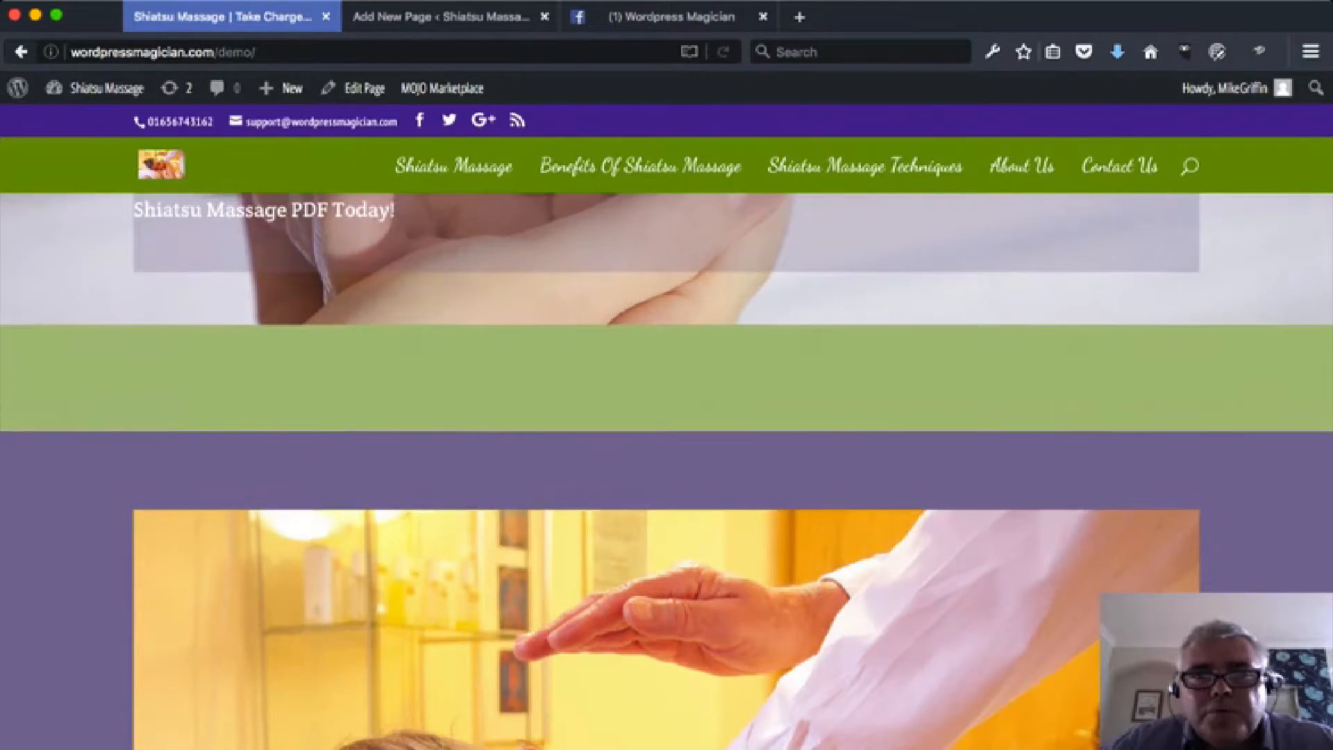
pyautogui.scroll(5, 666, 427)
pyautogui.scroll(-3, 666, 427)
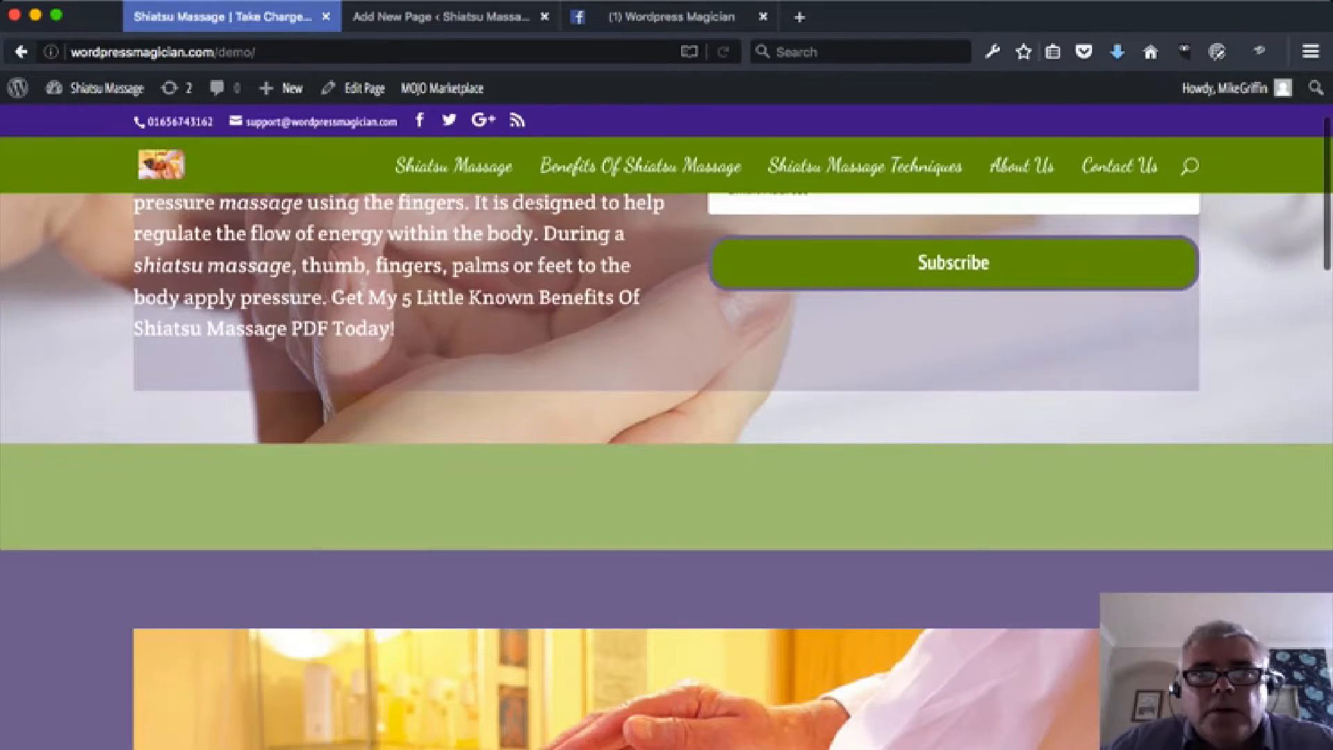
pyautogui.click(441, 17)
pyautogui.scroll(-4, 594, 427)
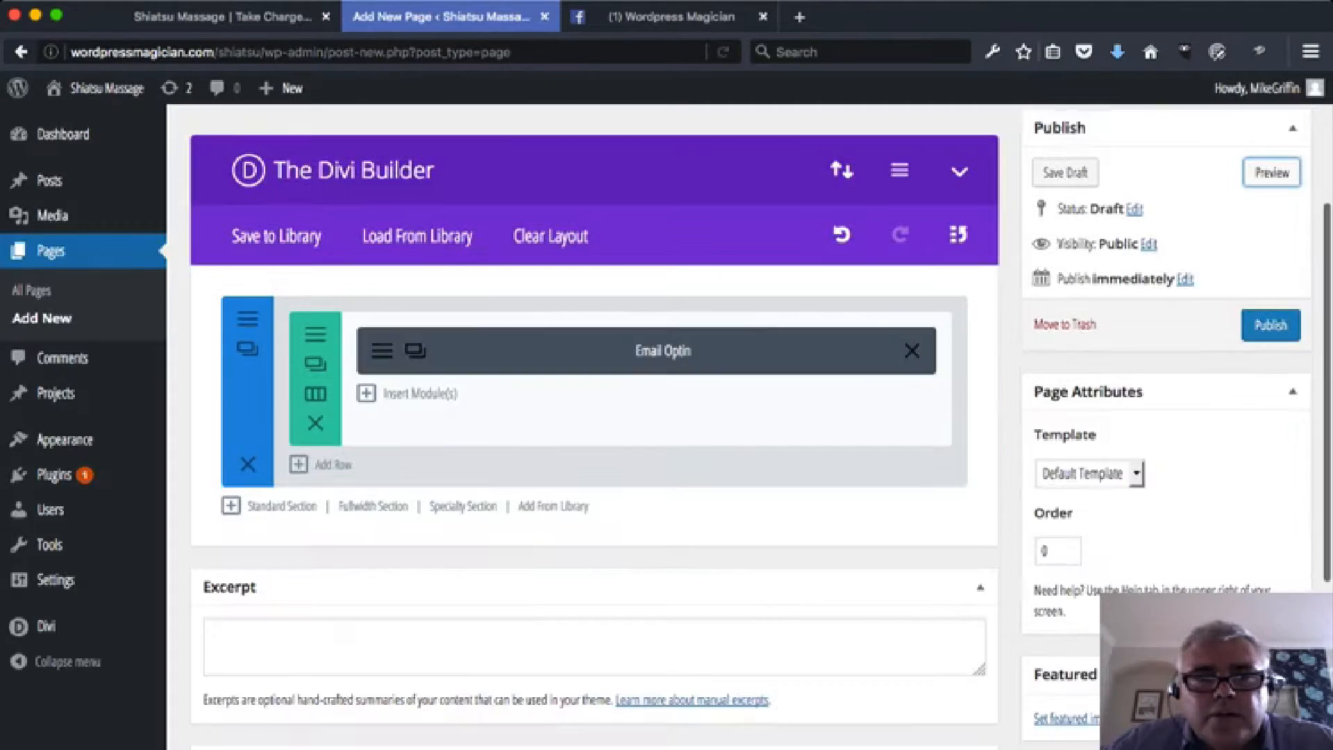
pyautogui.scroll(-1, 666, 427)
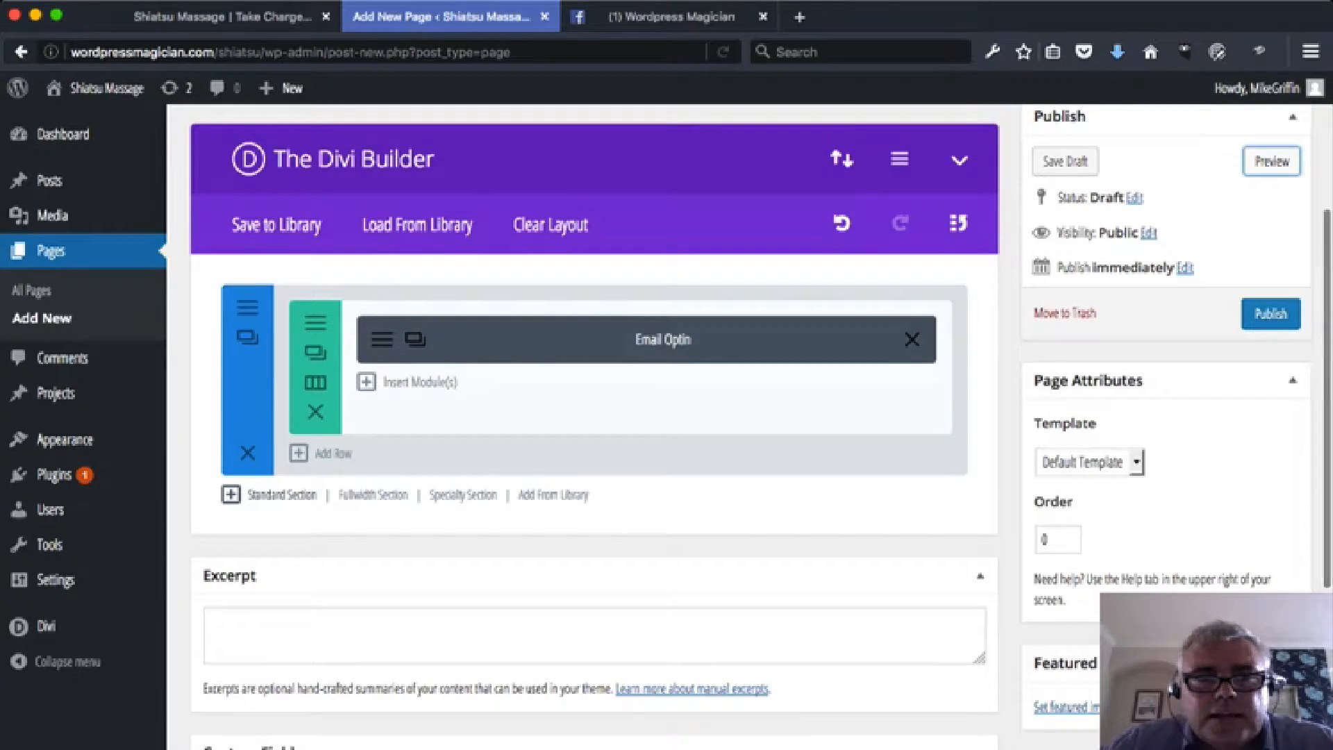
# Step: Add a Standard Section with a single full-width row below the opt-in
pyautogui.click(330, 453)
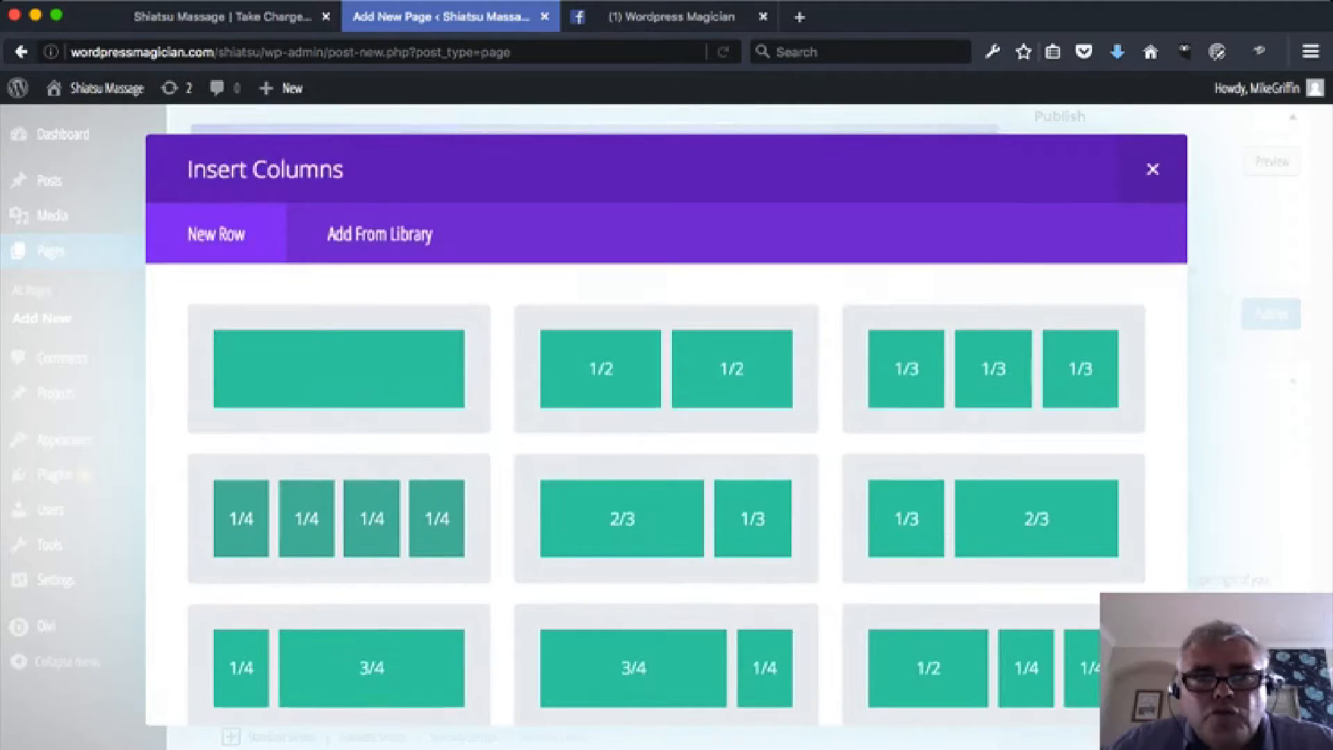
pyautogui.click(333, 368)
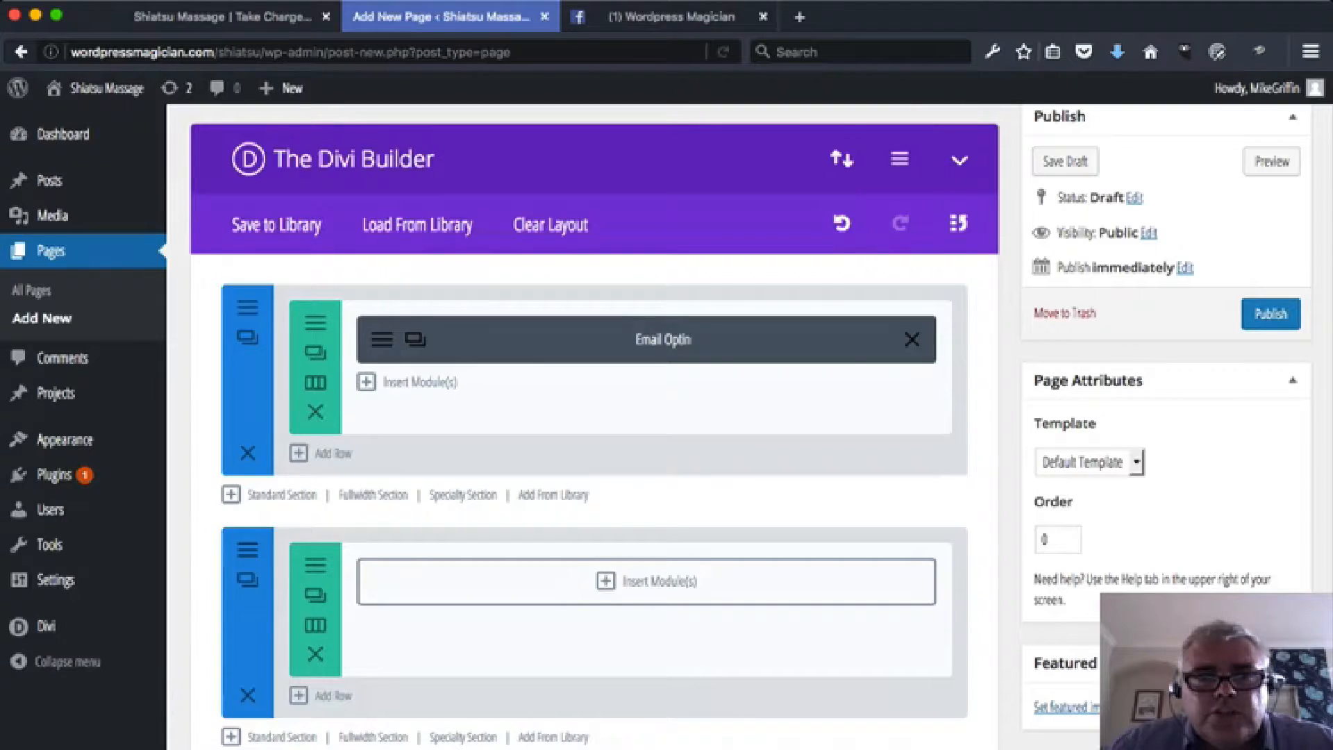
pyautogui.click(247, 549)
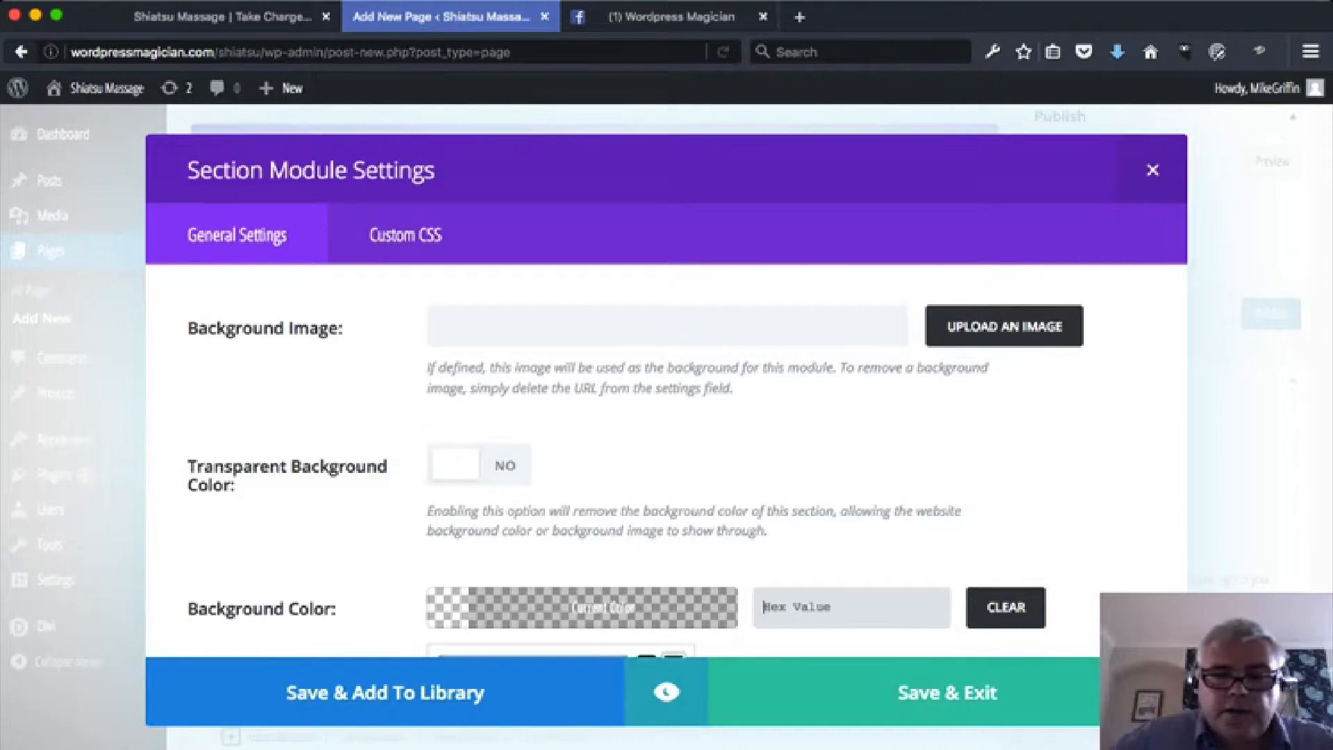
# Step: Give the section a partly transparent #688e26 green background and preview it
pyautogui.write('6')
pyautogui.write('66')
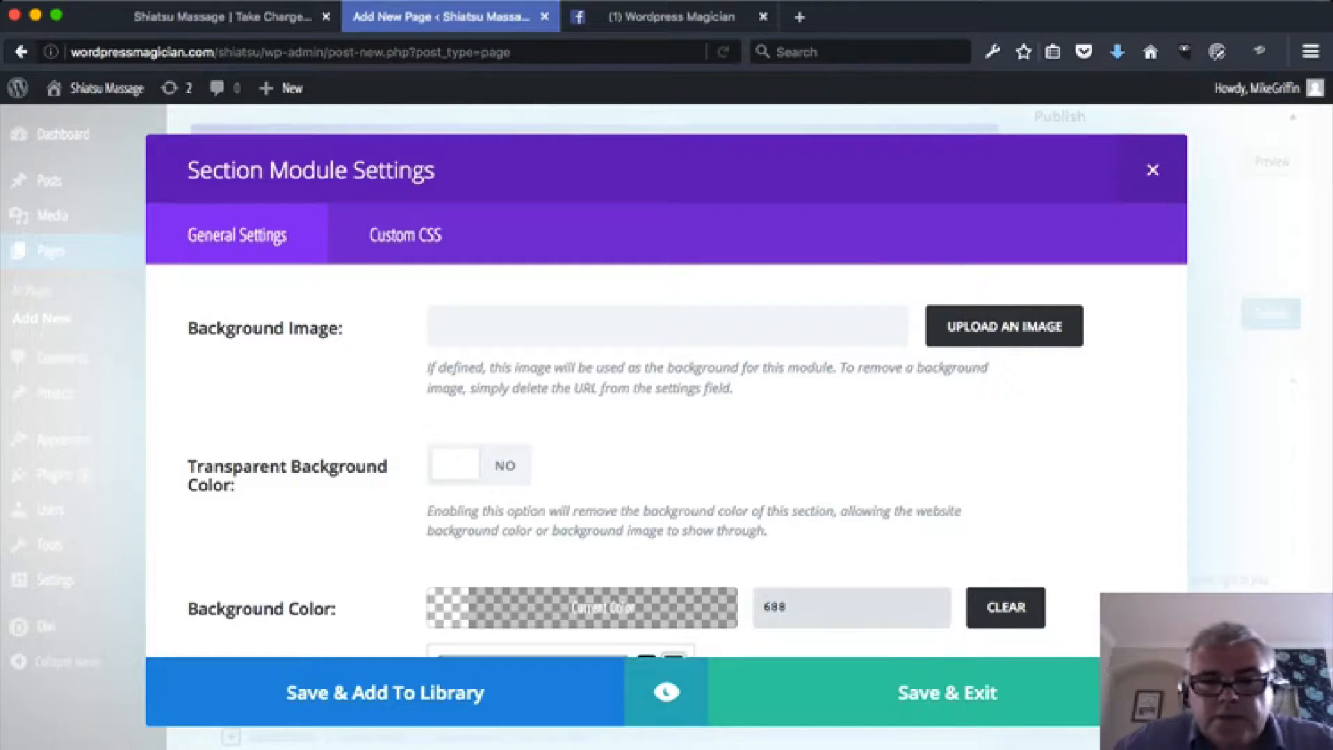
pyautogui.write('e26')
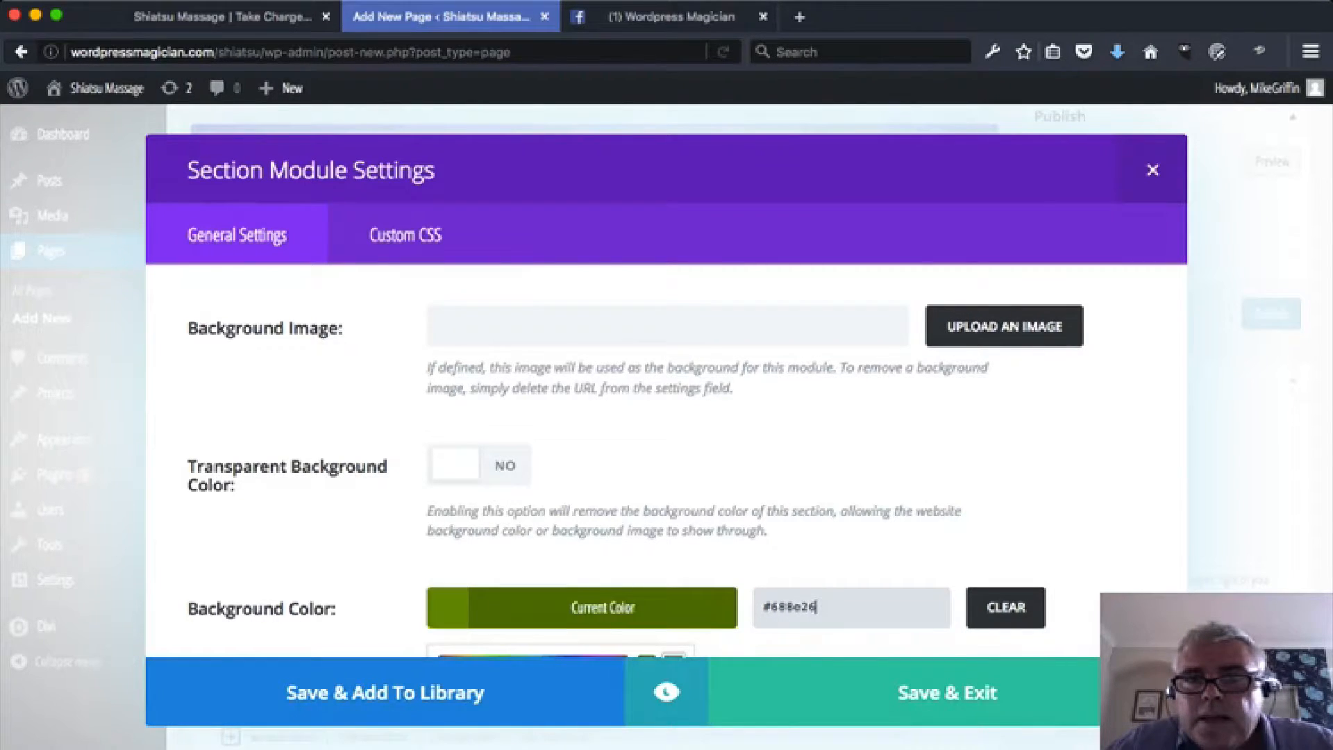
pyautogui.scroll(-5, 666, 458)
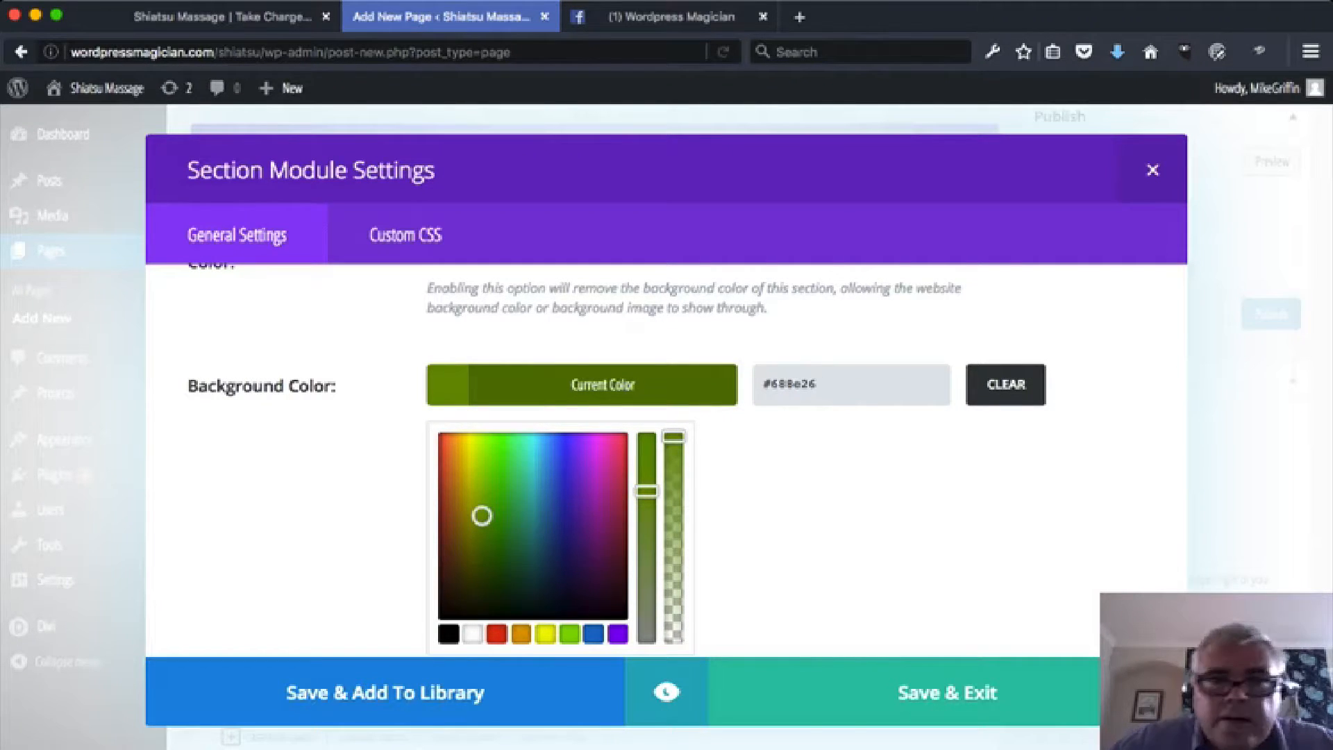
pyautogui.press('Tab')
pyautogui.moveTo(674, 436); pyautogui.dragTo(673, 522)
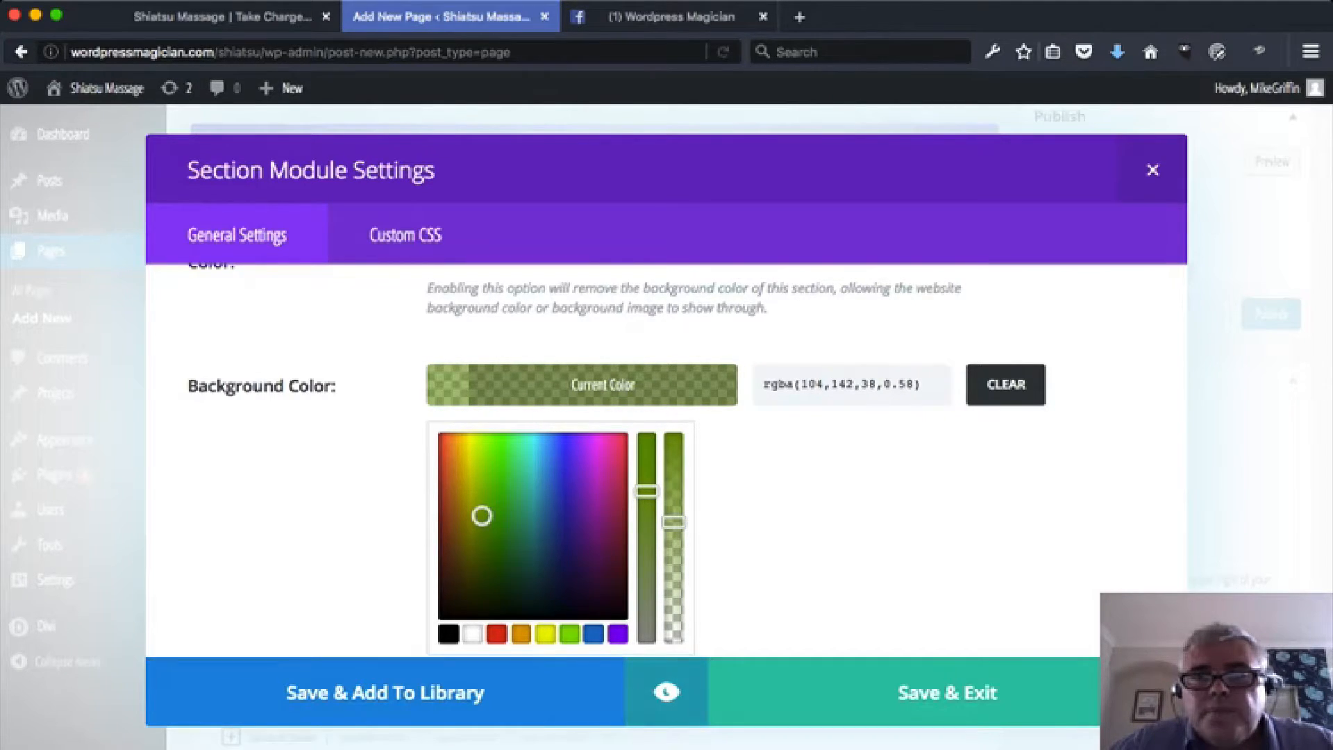
pyautogui.click(667, 692)
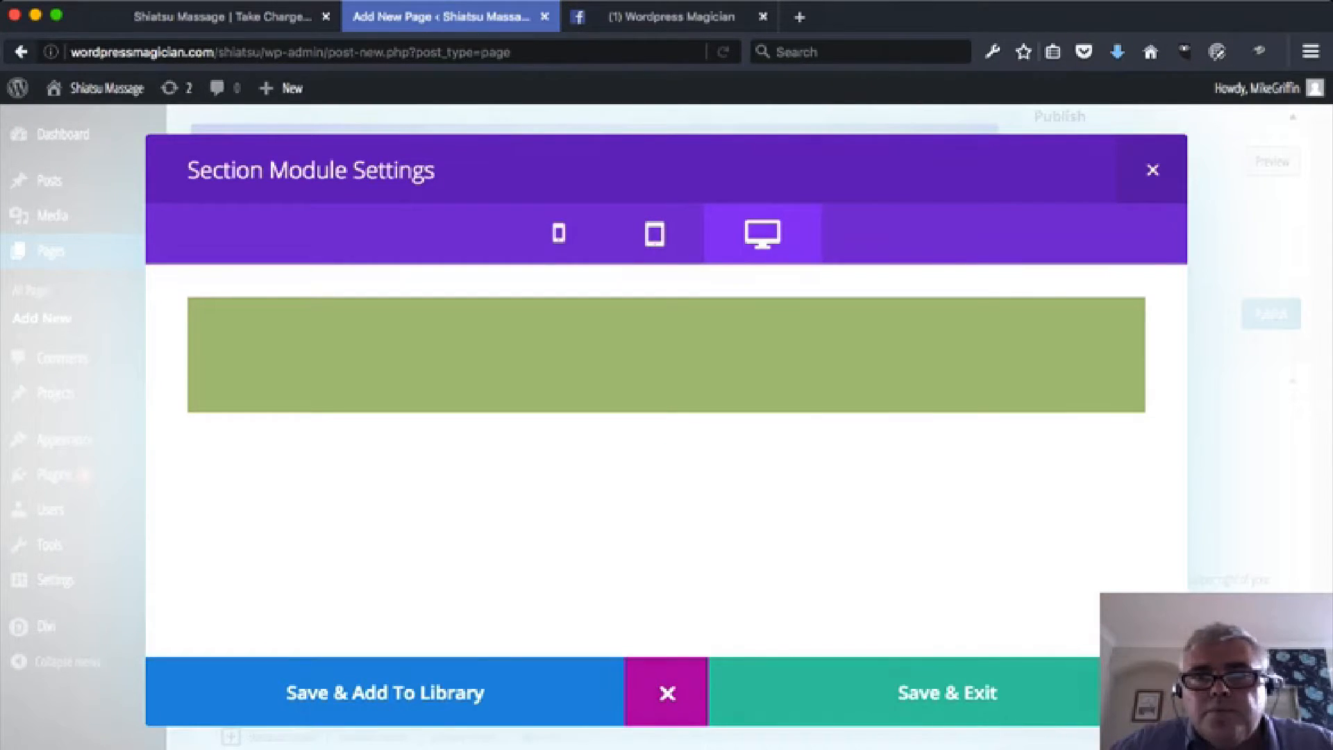
pyautogui.click(903, 692)
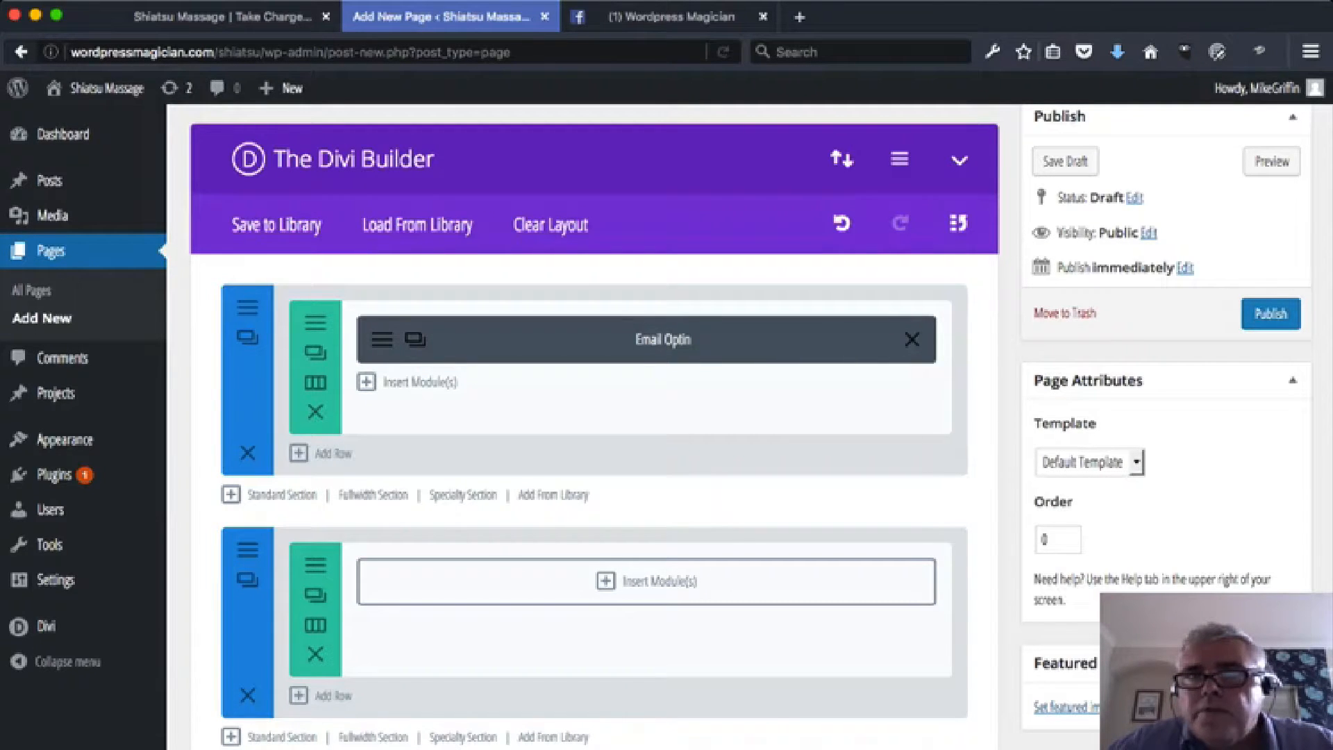
# Step: Preview the draft page in a new tab, then close the preview
pyautogui.click(1271, 161)
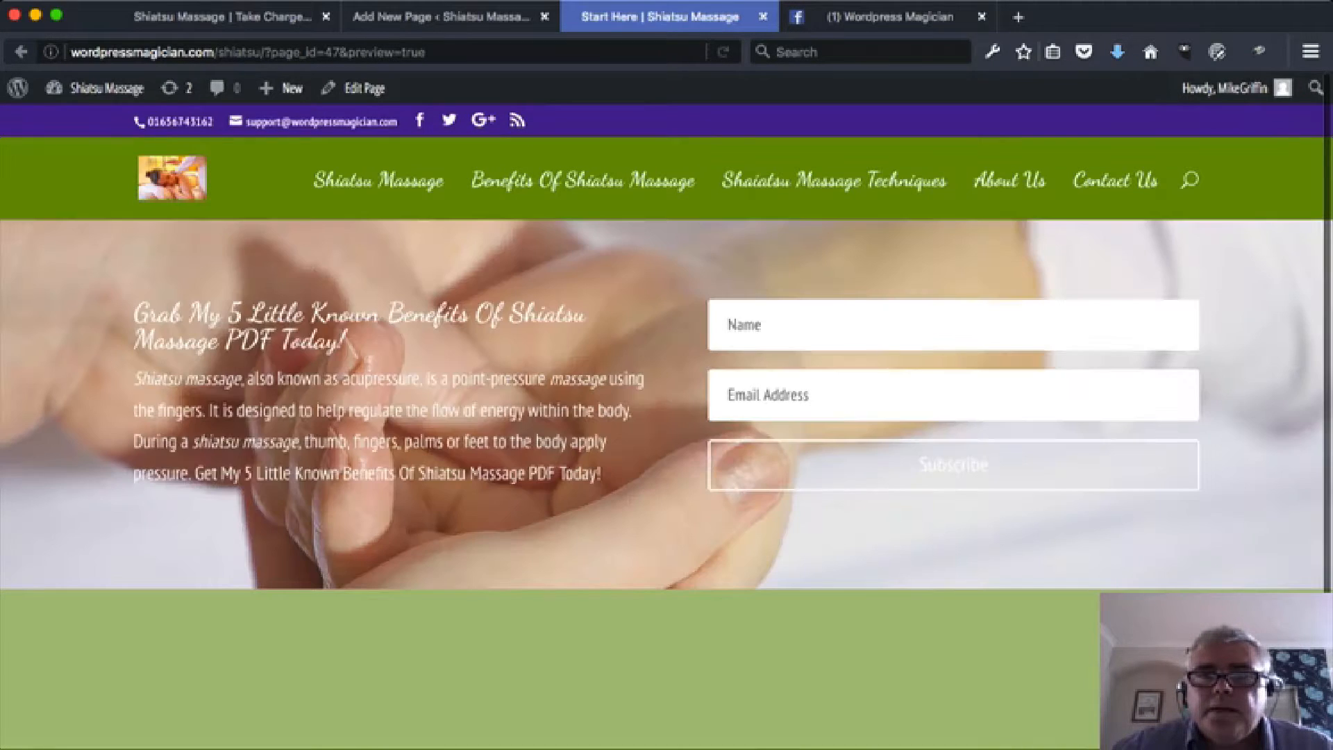
pyautogui.scroll(-1, 666, 403)
pyautogui.scroll(1, 667, 402)
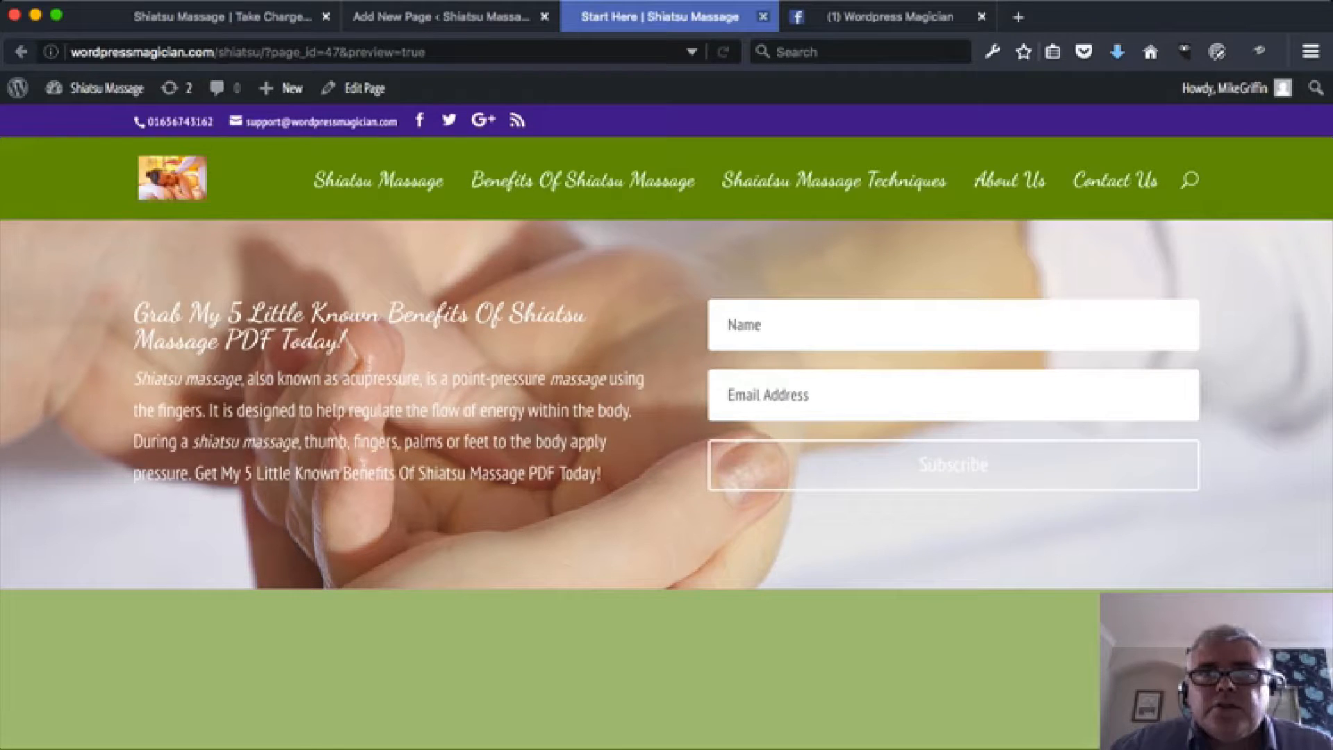
pyautogui.click(763, 16)
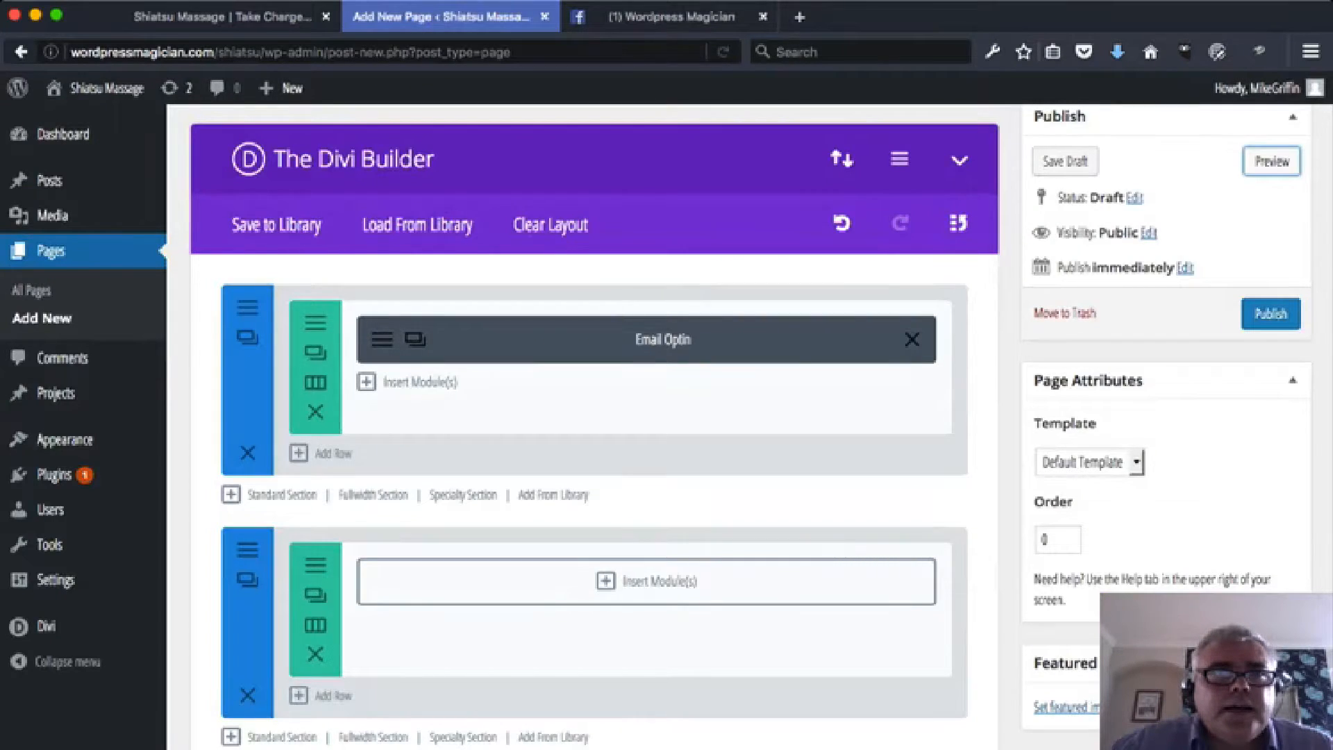
# Step: Scroll through the live demo site to compare it with the draft
pyautogui.click(222, 16)
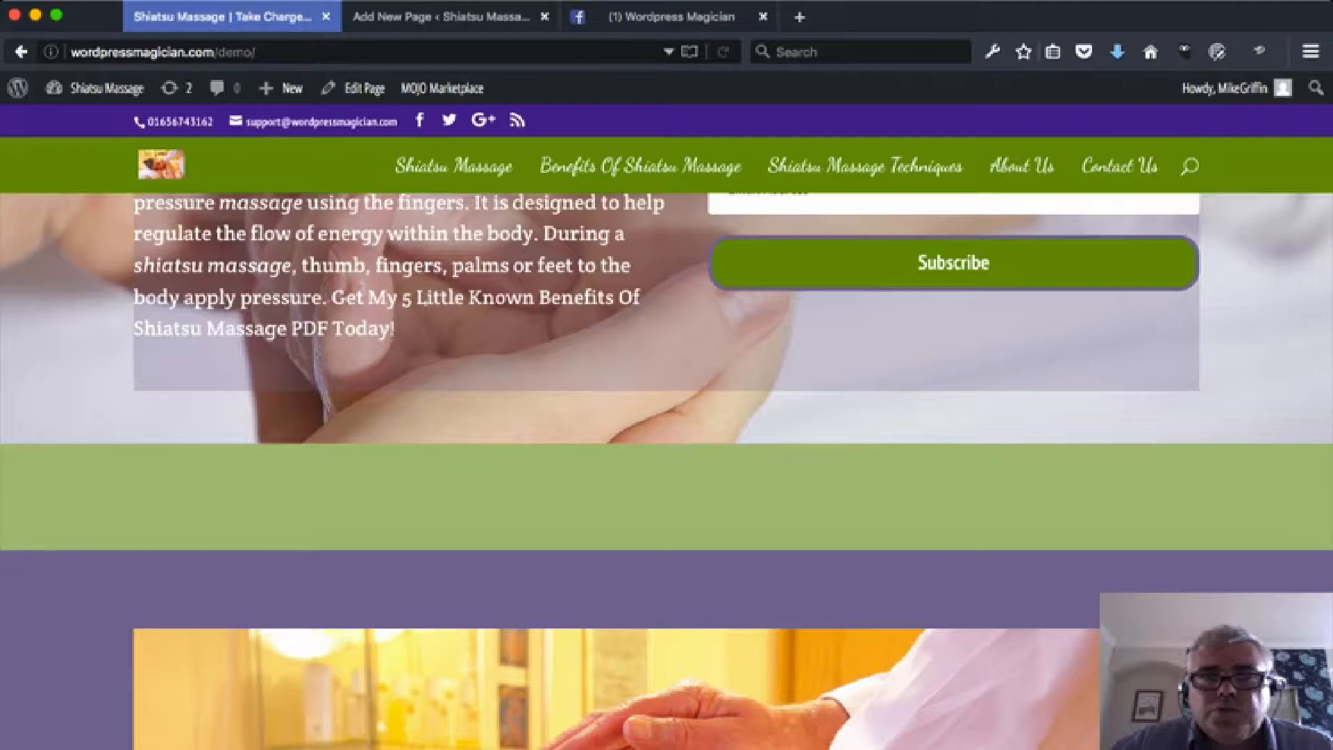
pyautogui.scroll(-6, 666, 486)
pyautogui.scroll(3, 666, 486)
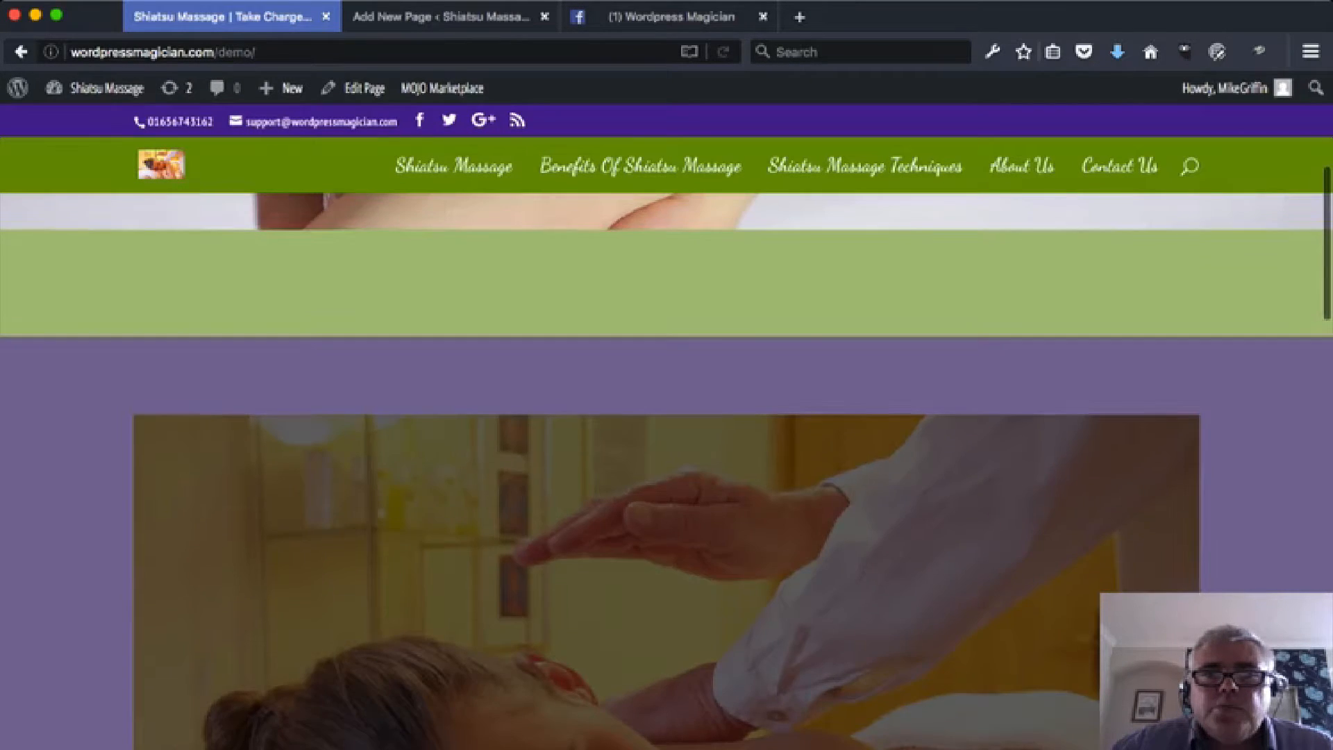
pyautogui.scroll(-1, 666, 486)
pyautogui.scroll(-10, 666, 416)
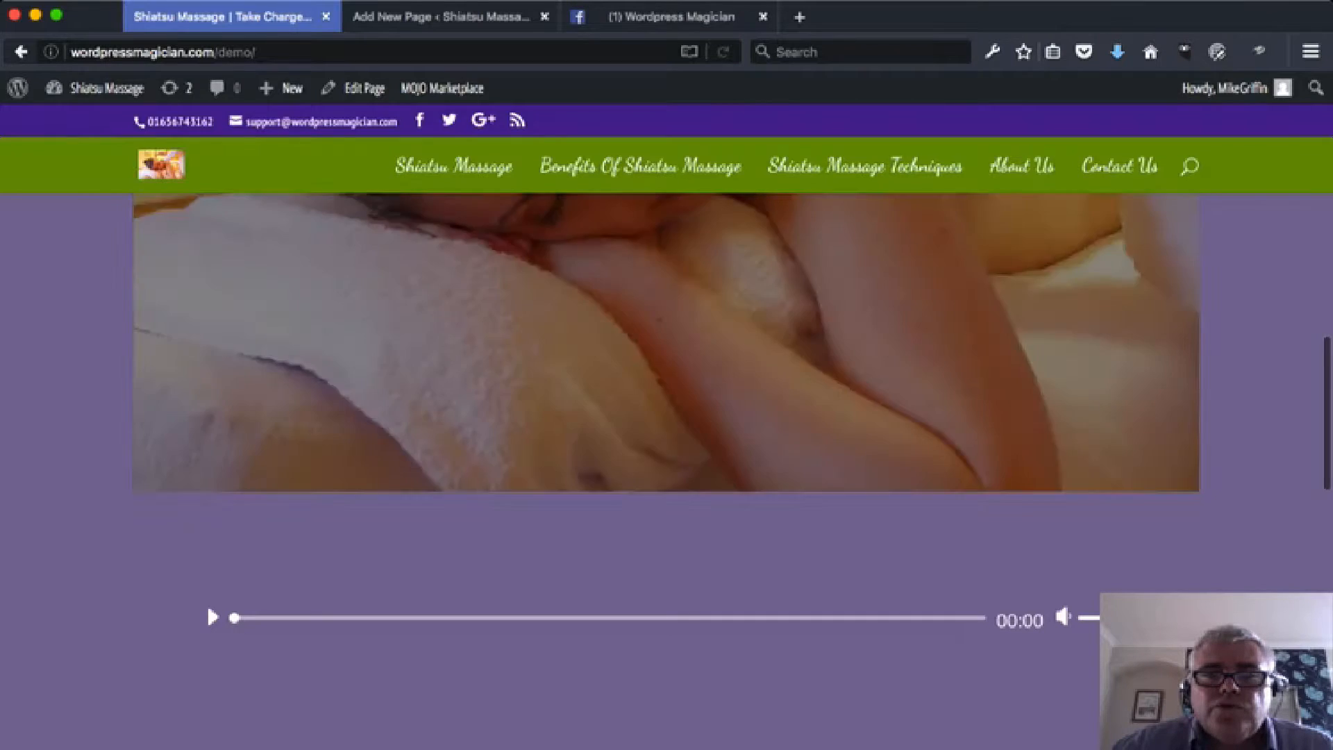
pyautogui.scroll(5, 666, 472)
pyautogui.scroll(7, 666, 472)
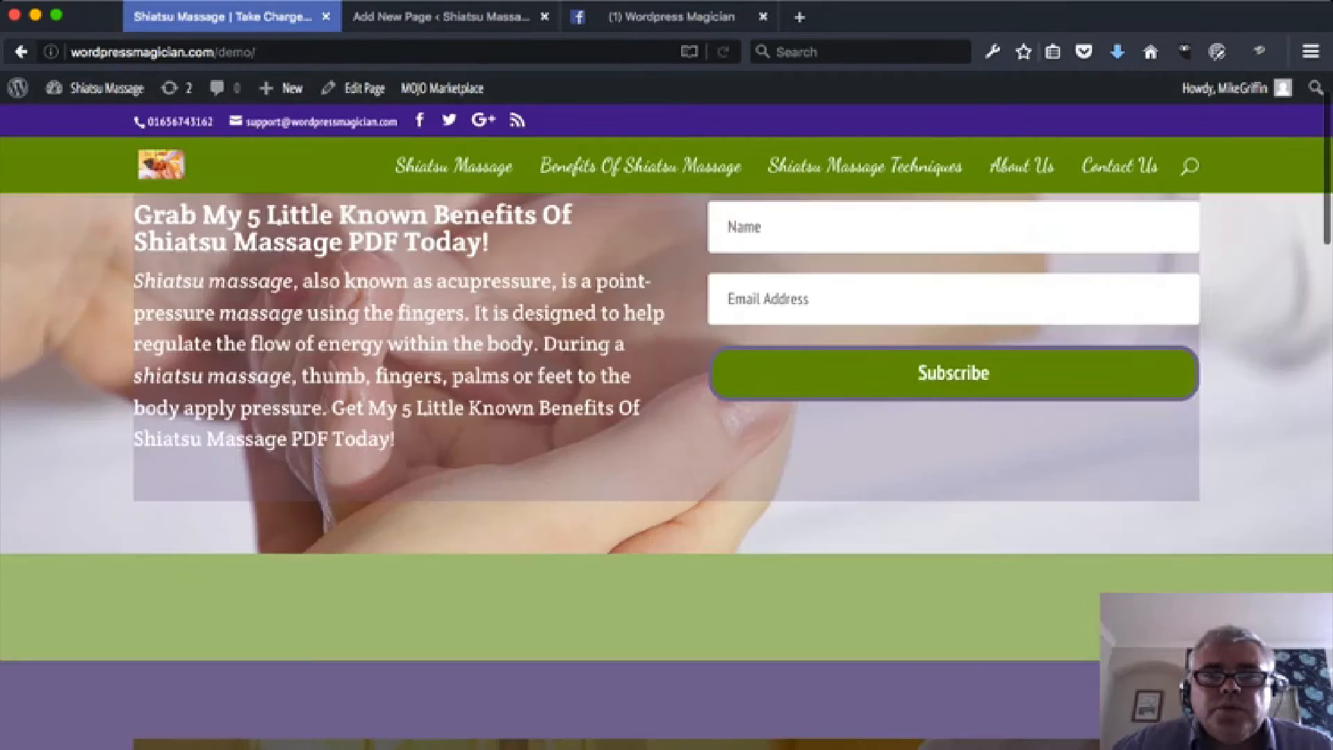
pyautogui.scroll(-7, 666, 472)
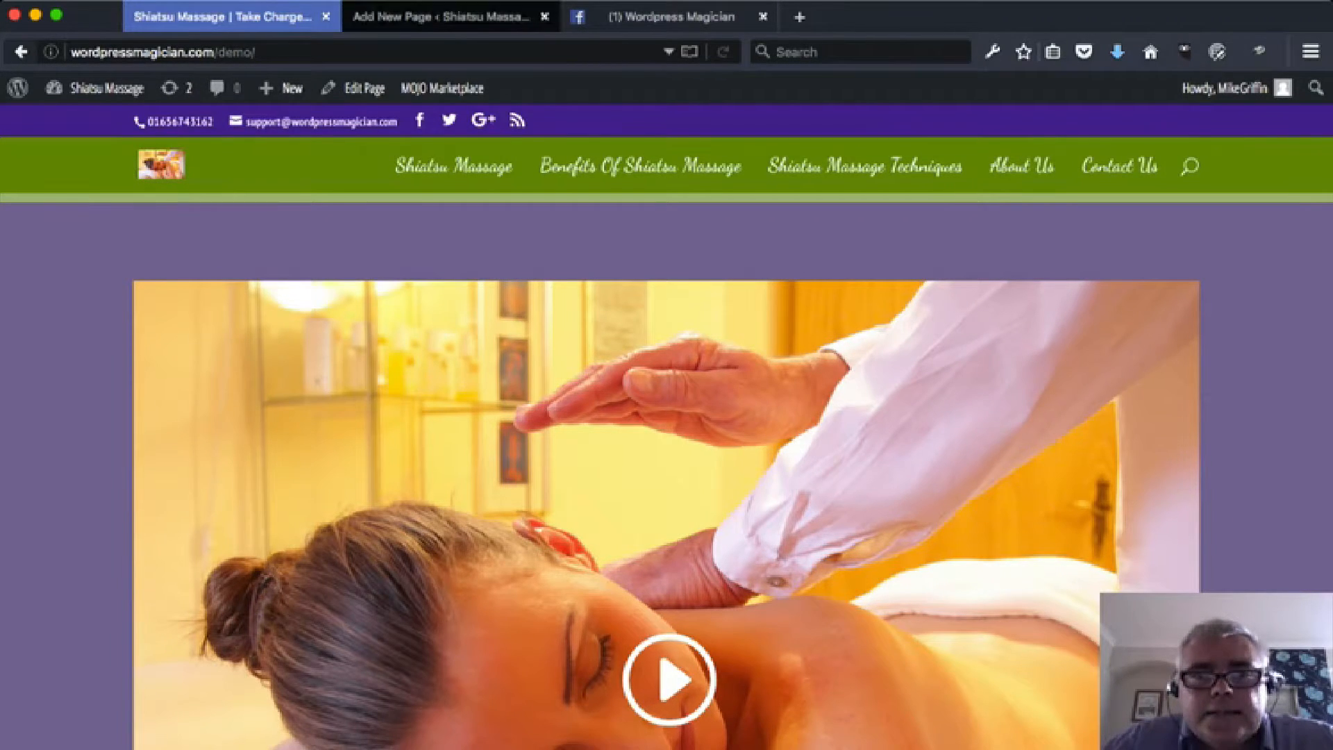
pyautogui.click(444, 16)
# Step: Add a third Standard Section with one full-width column and start inserting a module
pyautogui.scroll(-5, 1270, 277)
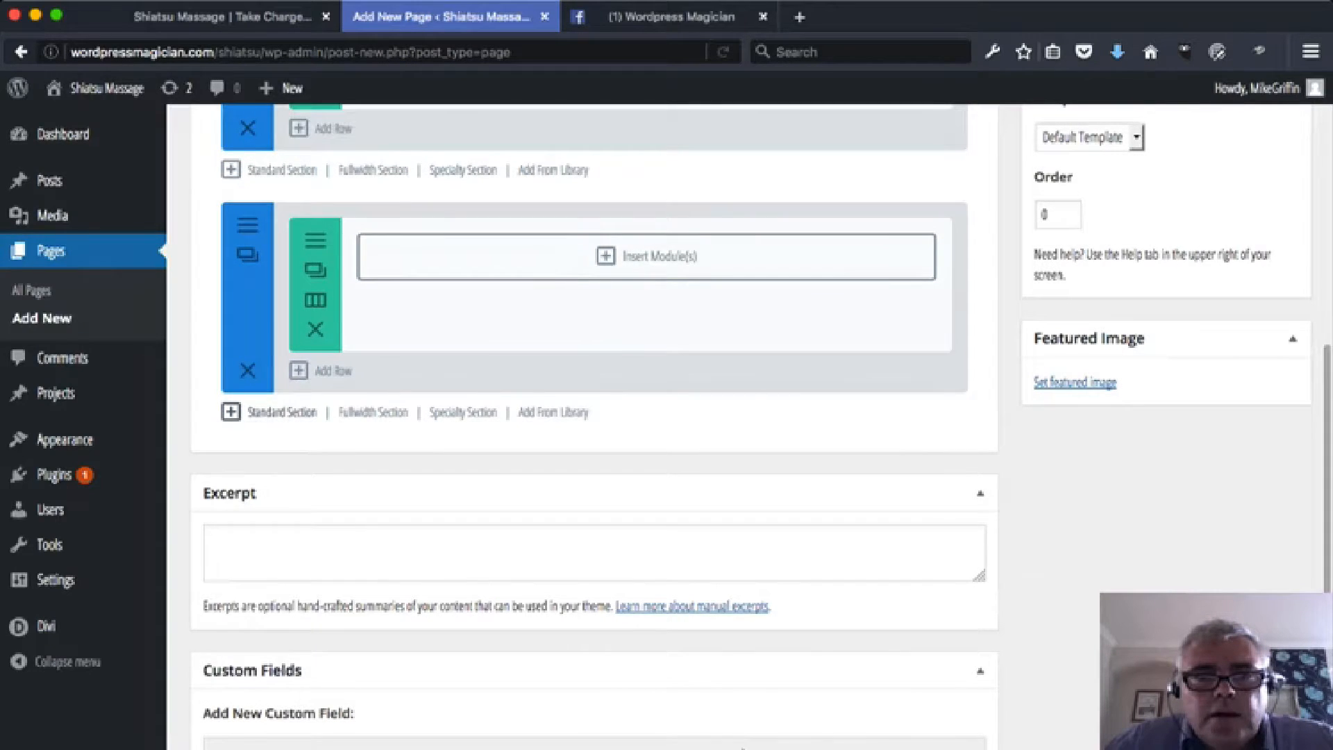
pyautogui.click(231, 412)
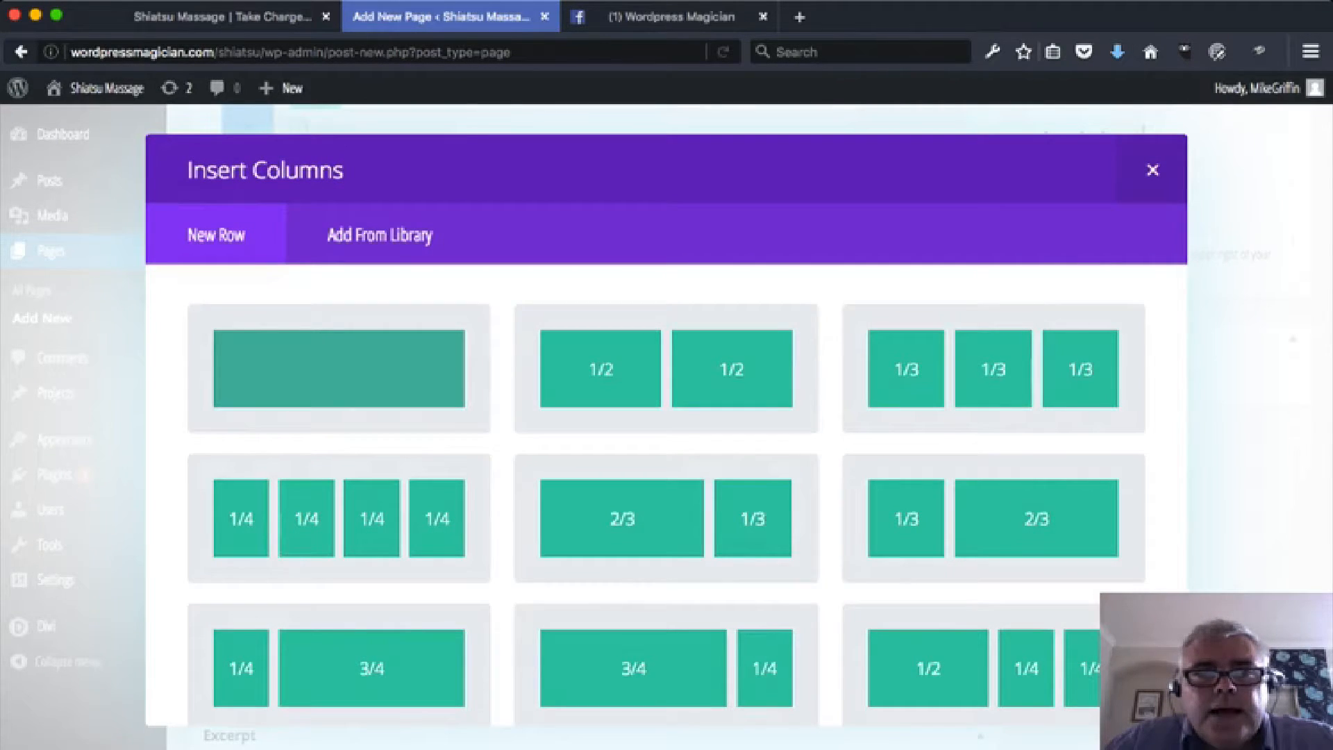
pyautogui.click(339, 368)
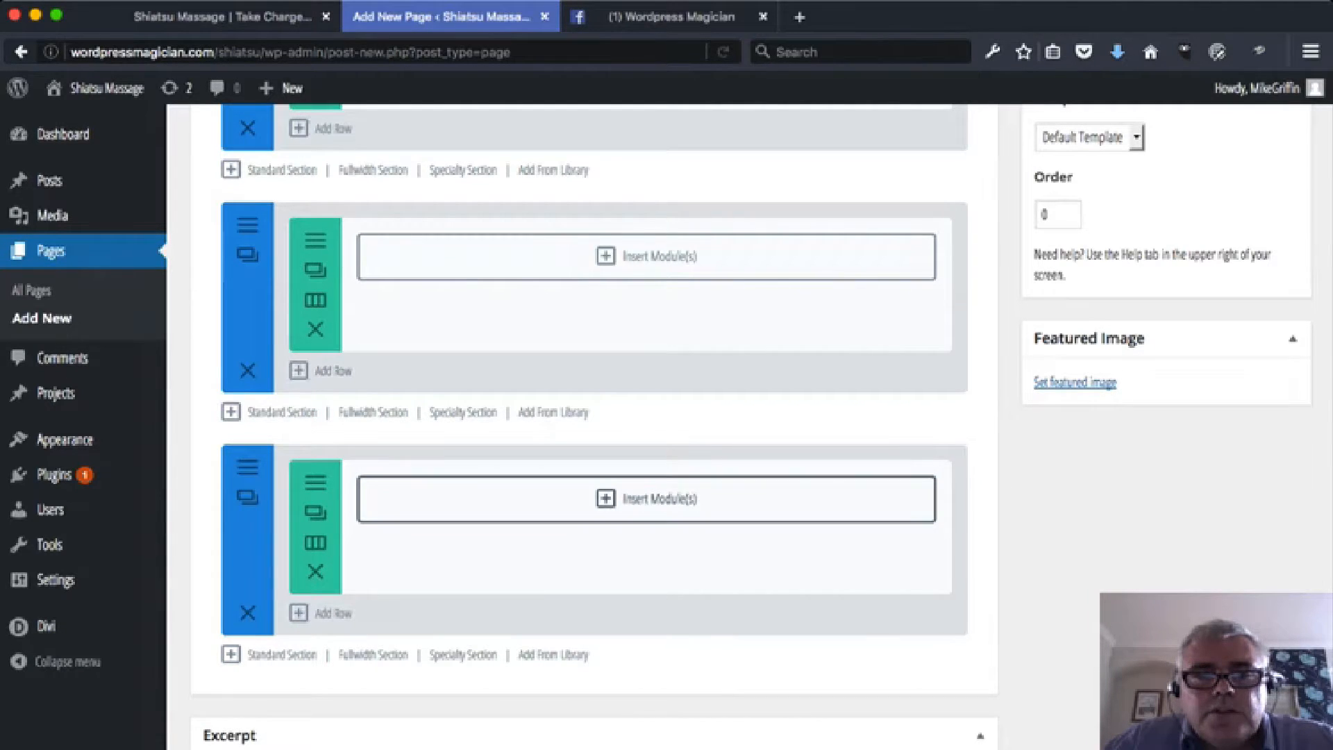
pyautogui.click(646, 499)
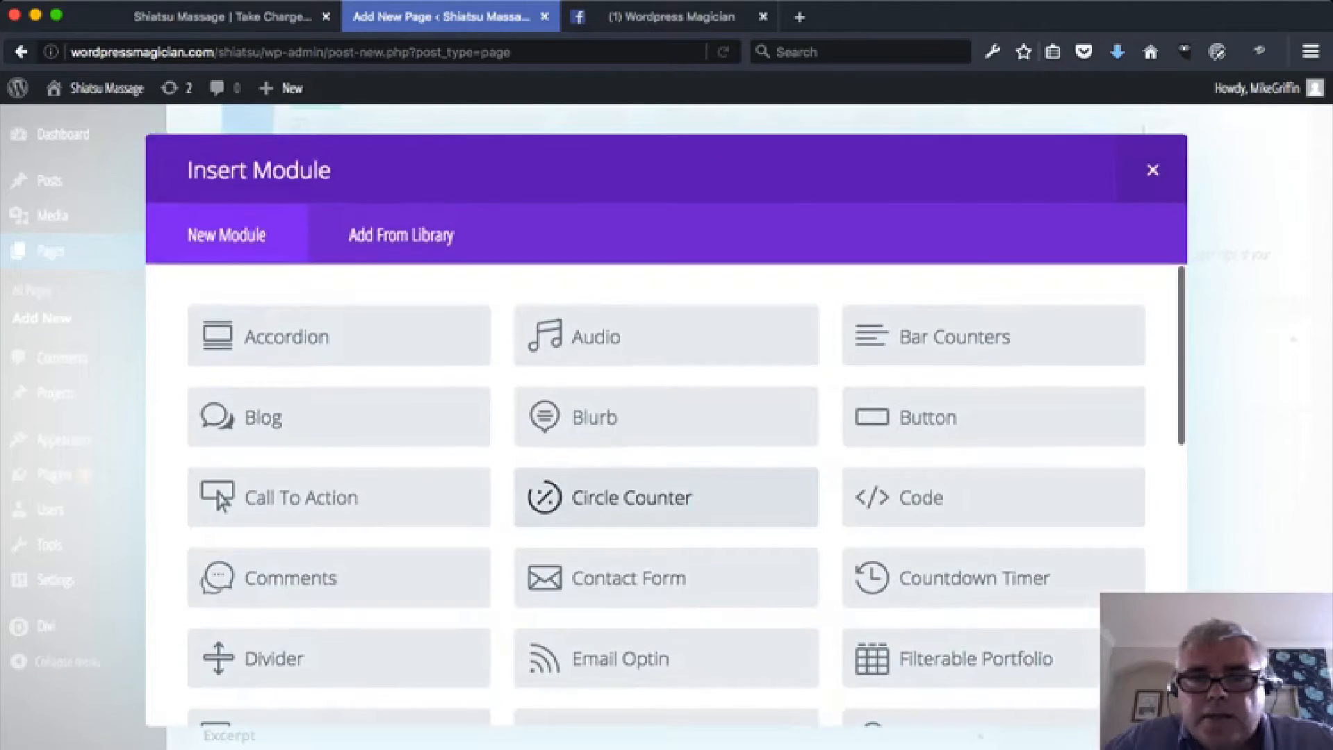
# Step: Insert a Video module into the third section's column
pyautogui.scroll(-10, 666, 496)
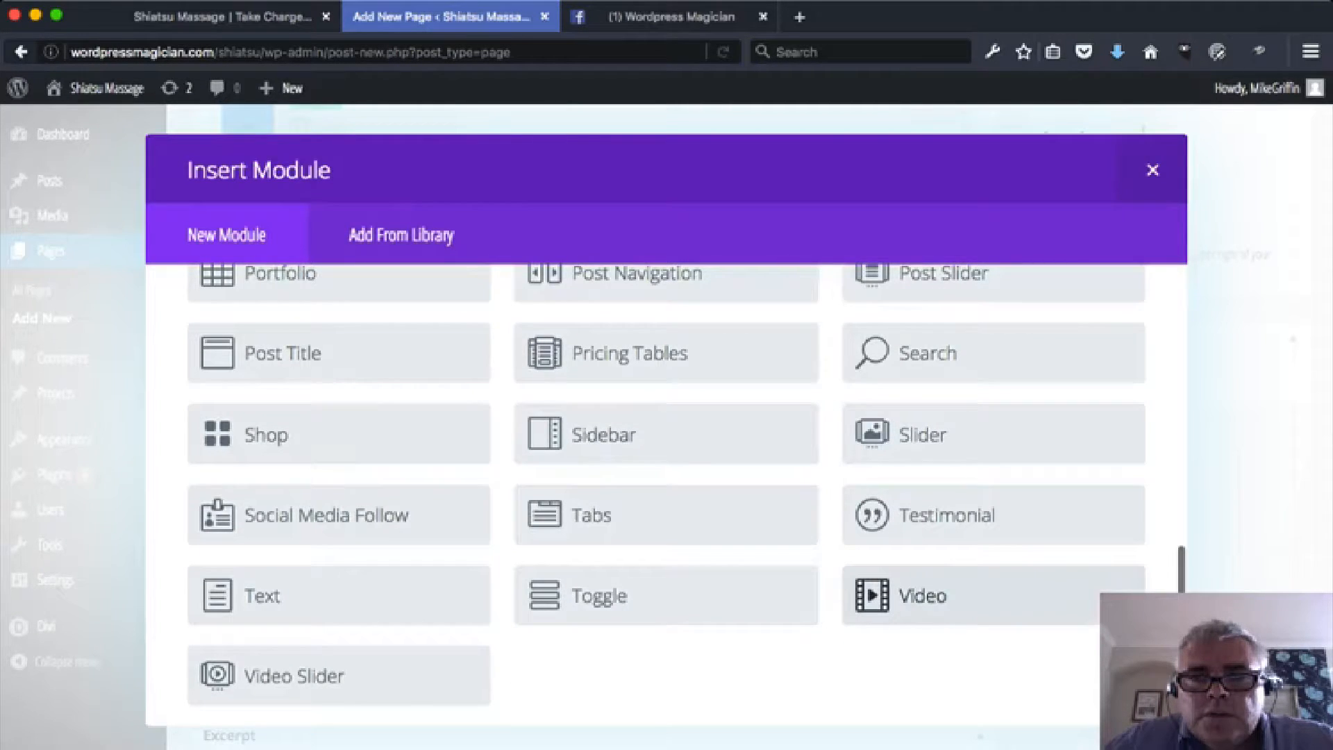
pyautogui.click(902, 595)
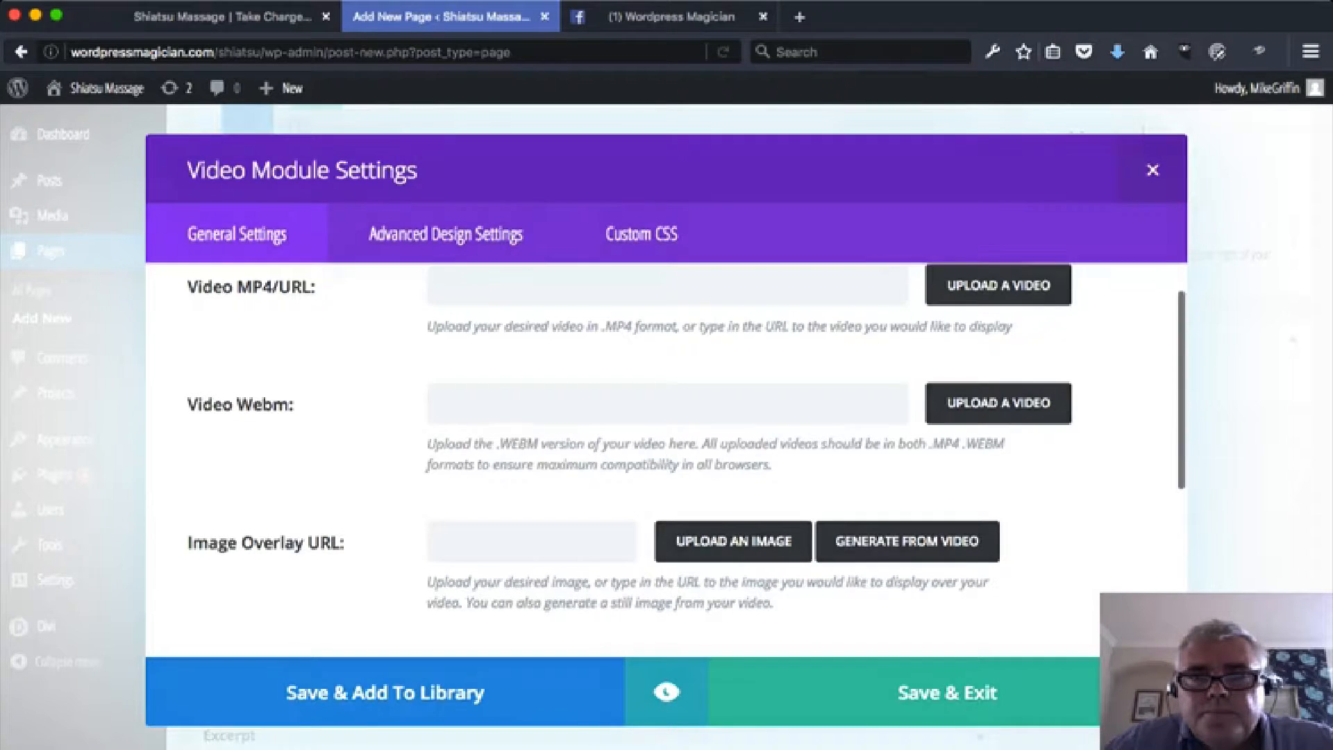
pyautogui.click(946, 692)
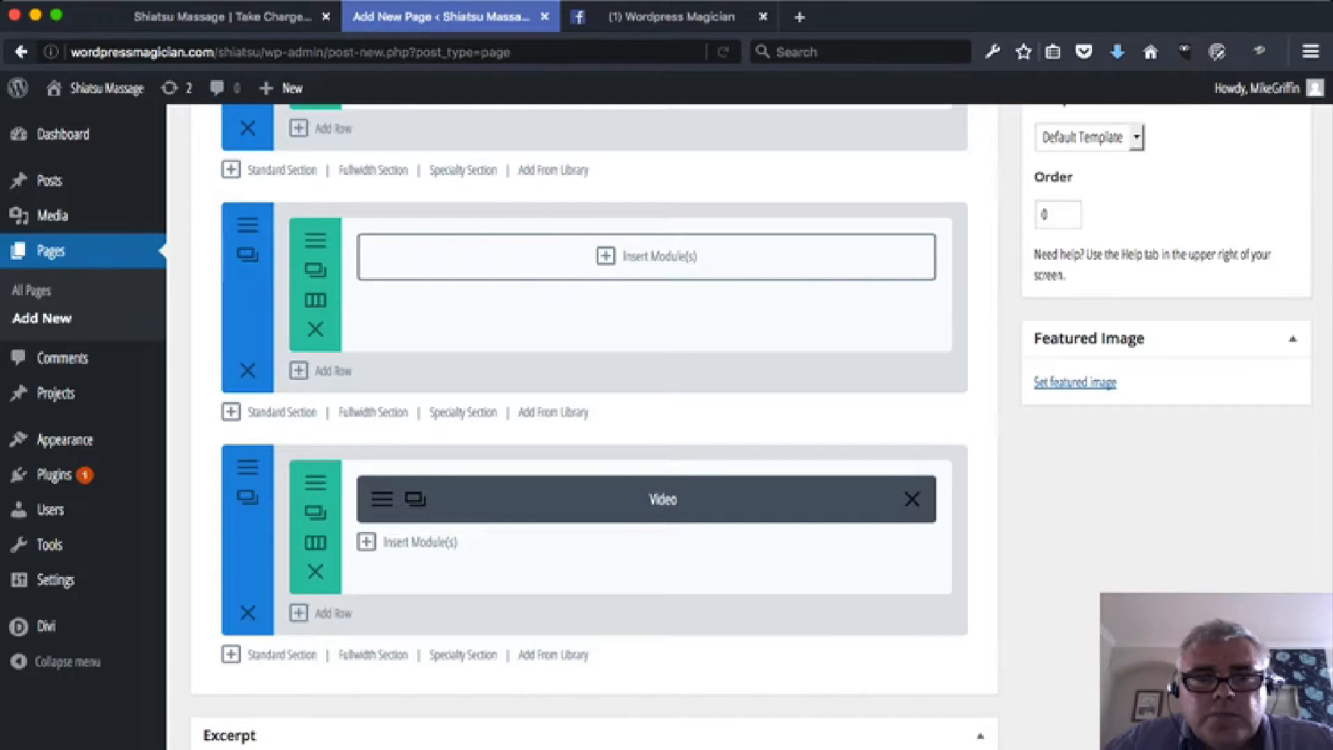
# Step: Add an Audio module below the Video, then open the section's settings
pyautogui.click(389, 542)
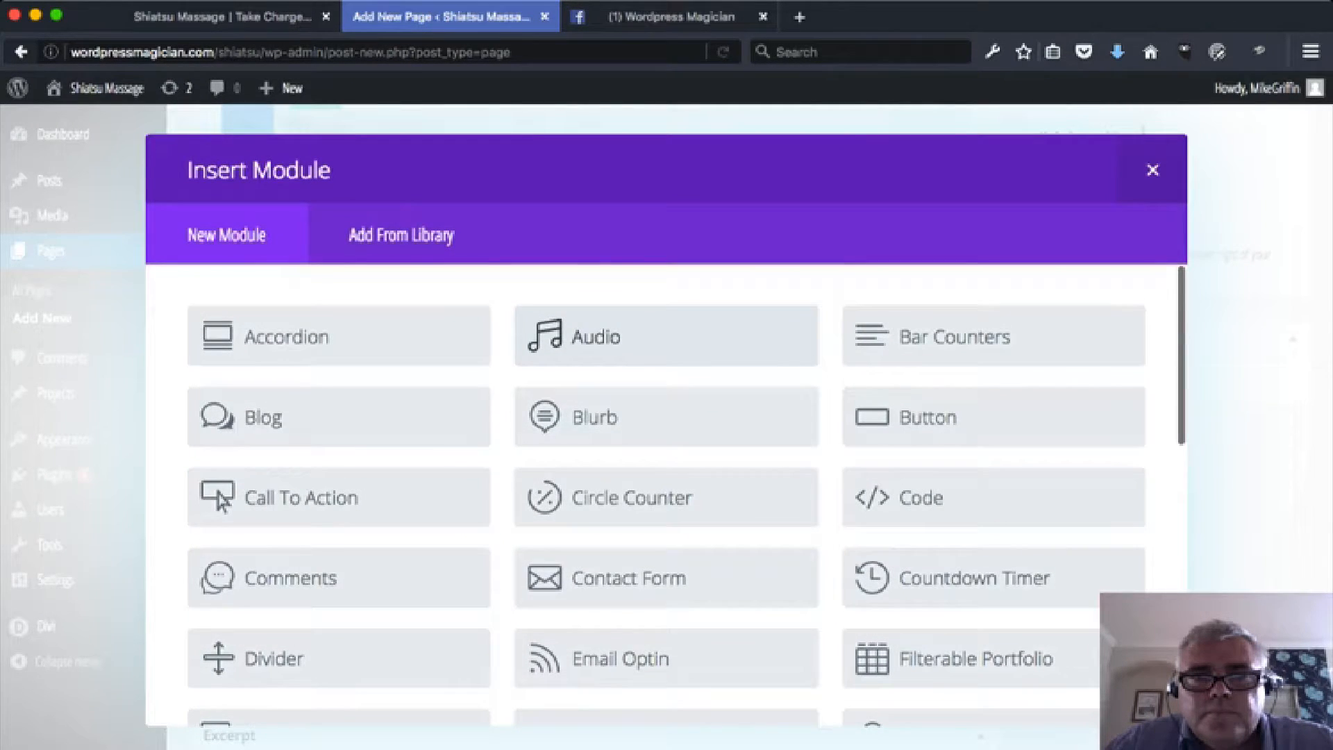
pyautogui.click(665, 336)
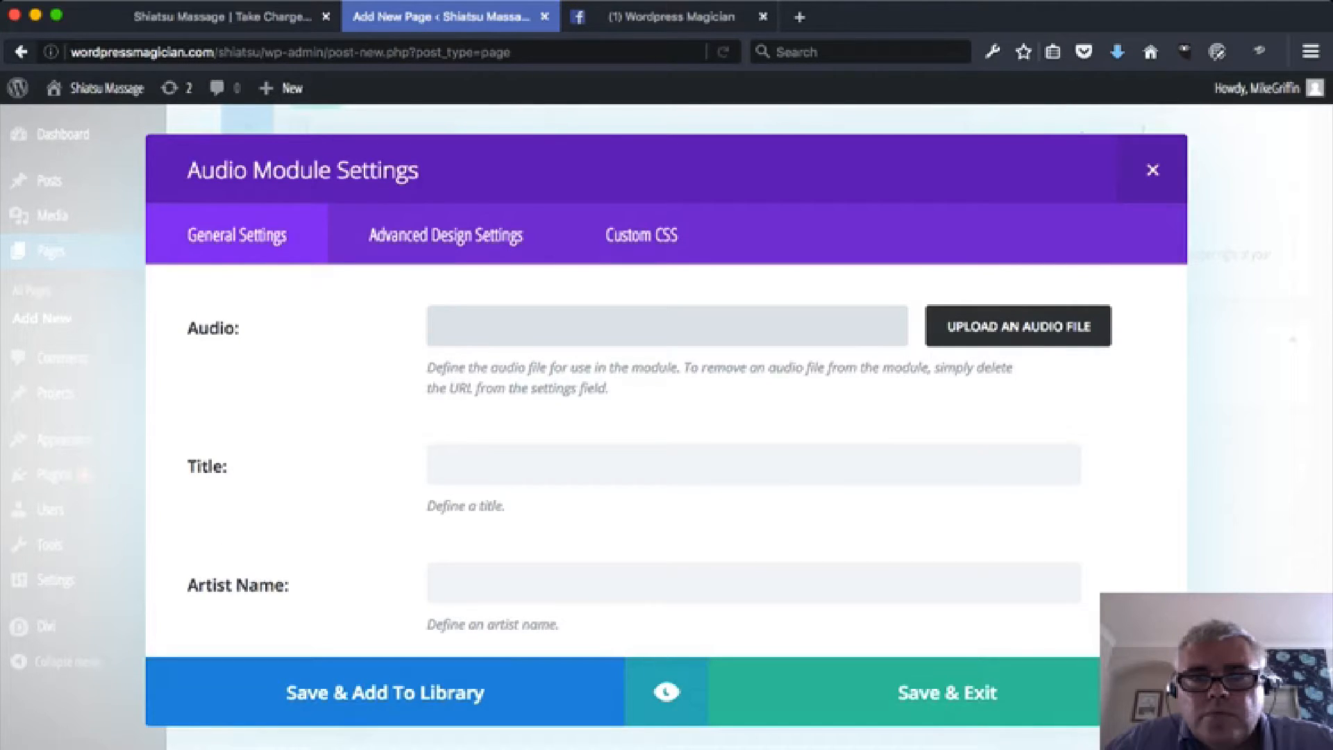
pyautogui.click(1018, 326)
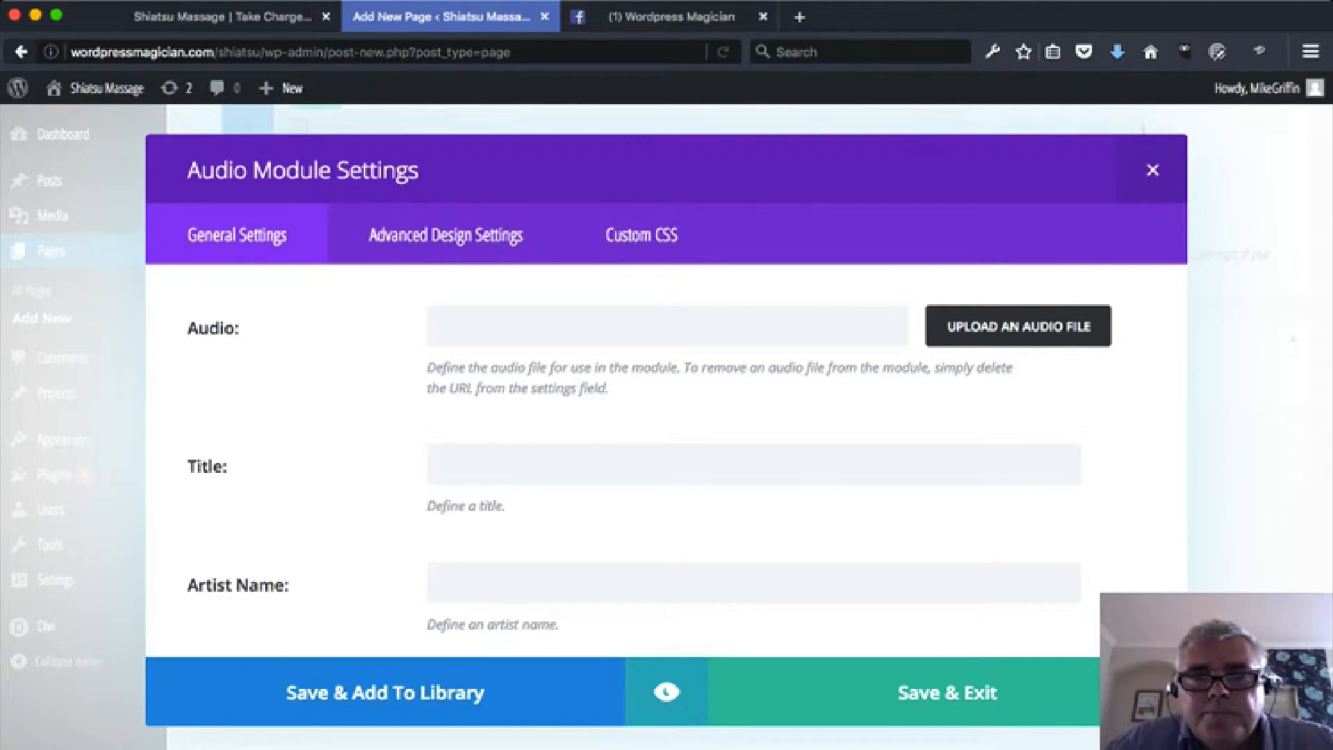
pyautogui.click(947, 692)
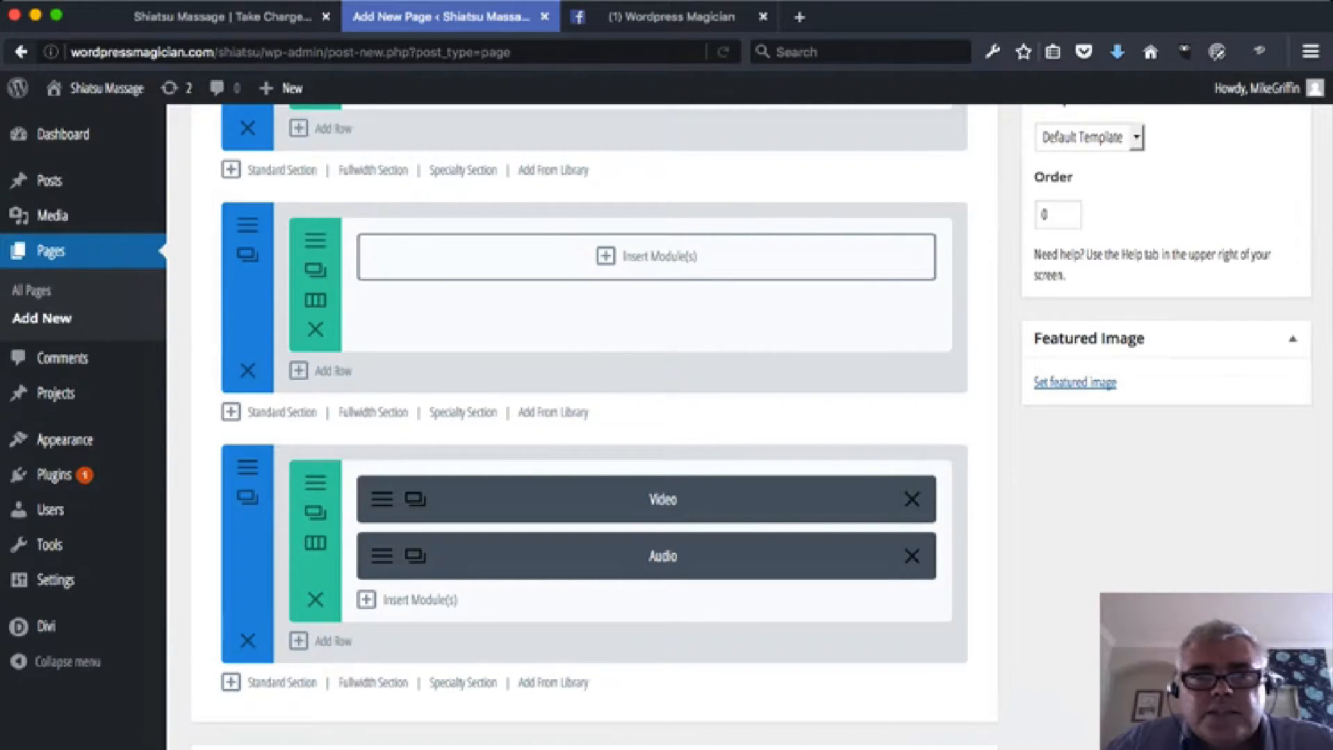
pyautogui.click(247, 467)
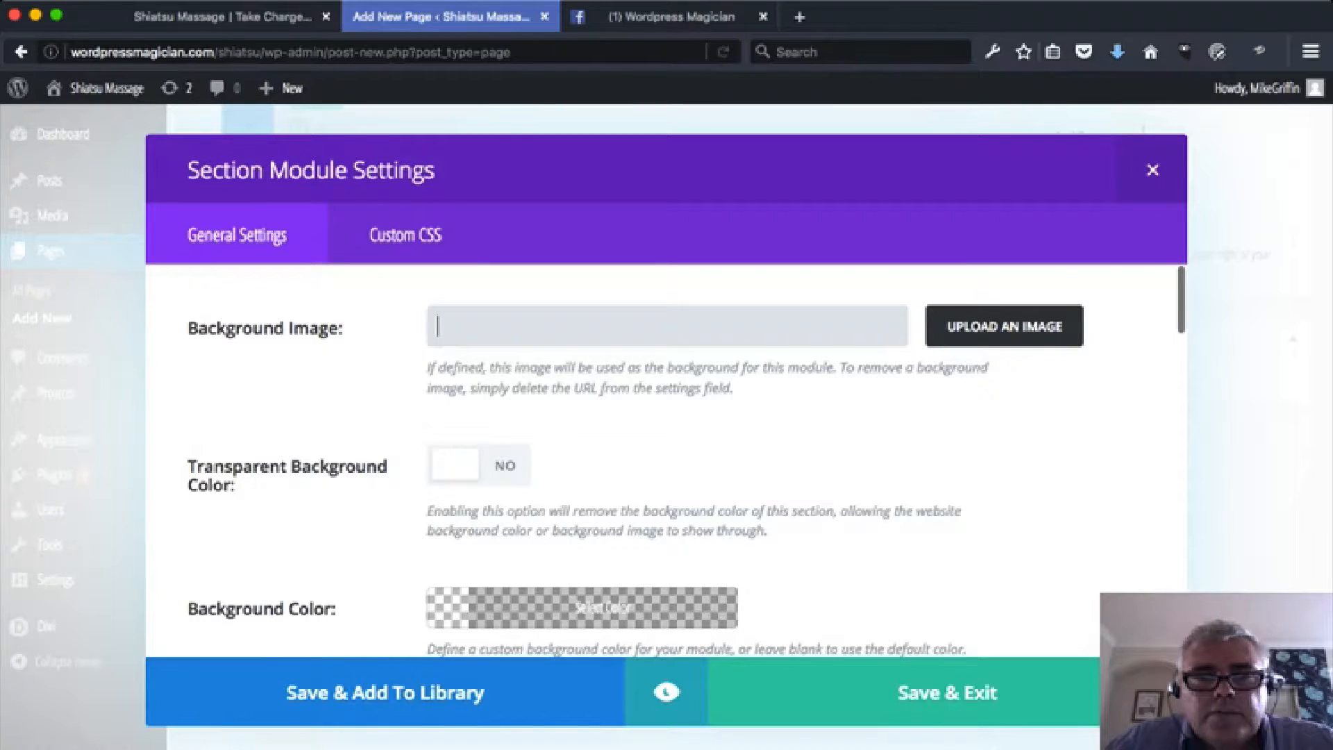
pyautogui.click(583, 608)
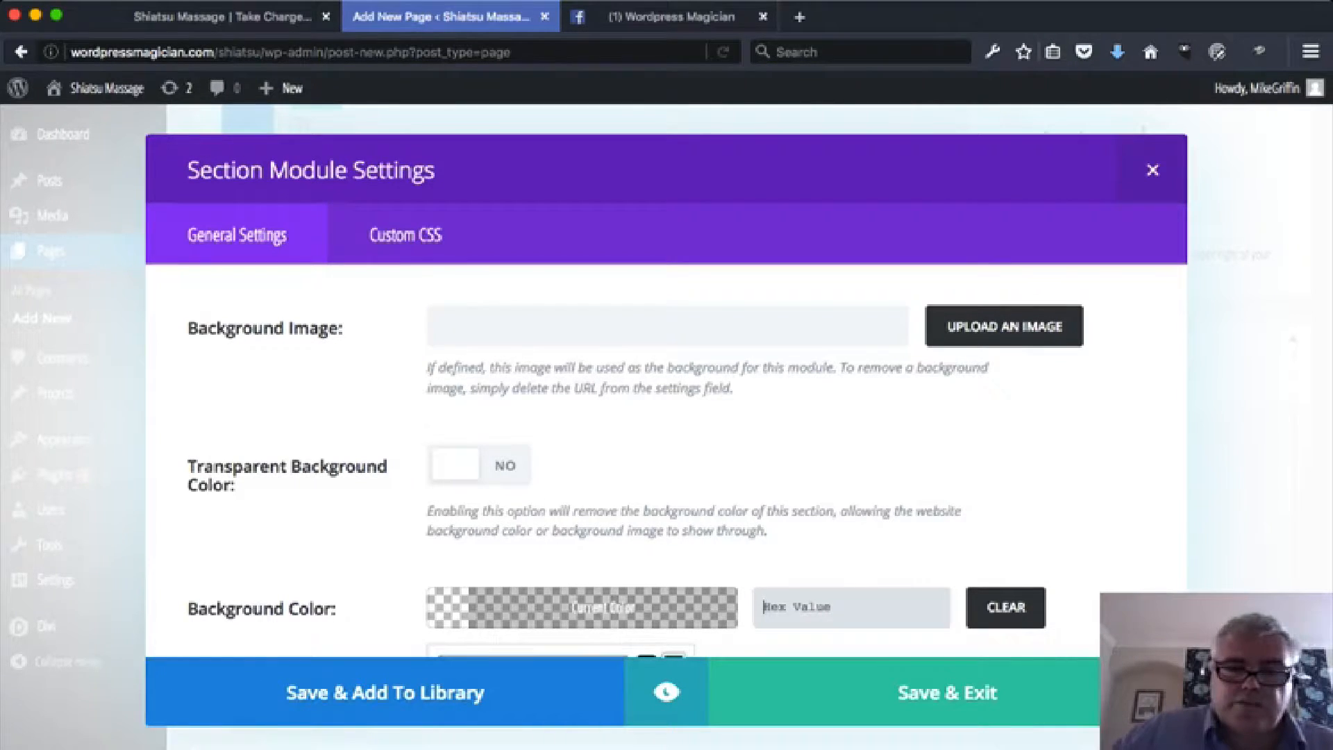
pyautogui.write('4c')
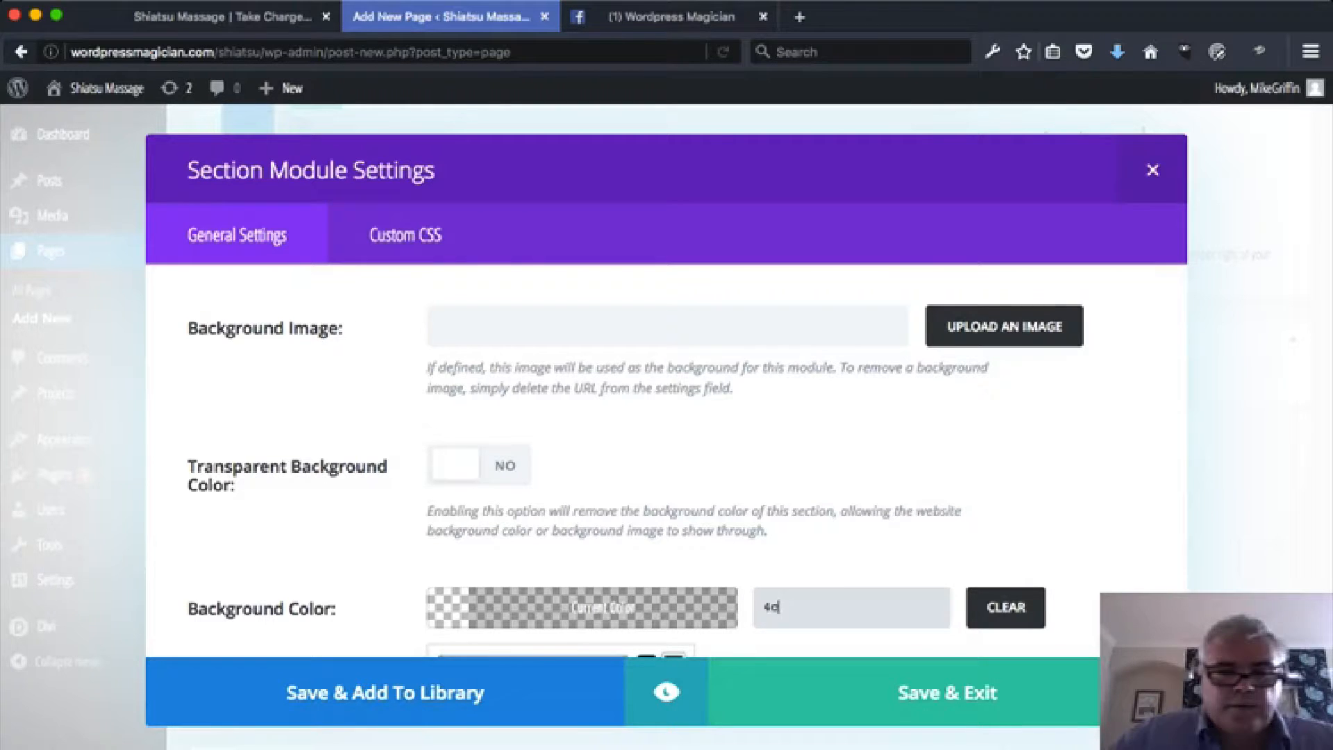
pyautogui.write('268e')
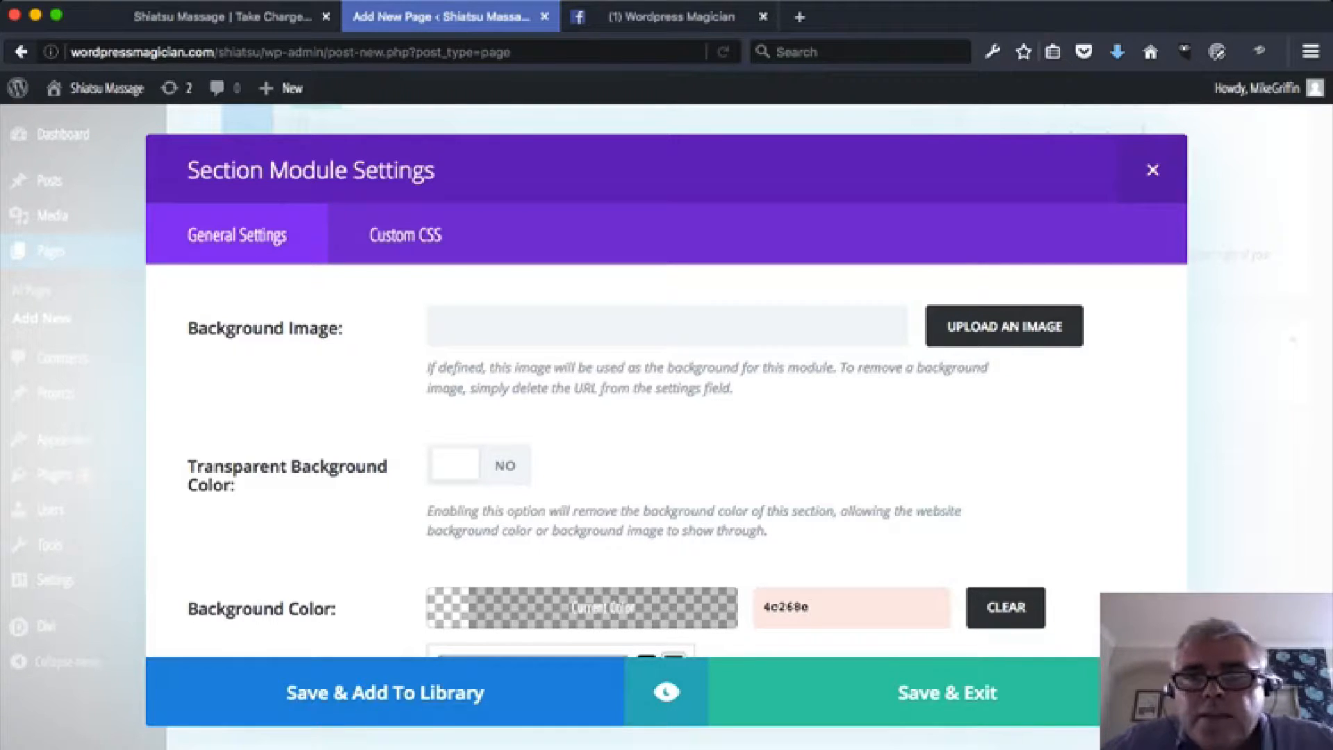
pyautogui.scroll(-5, 666, 458)
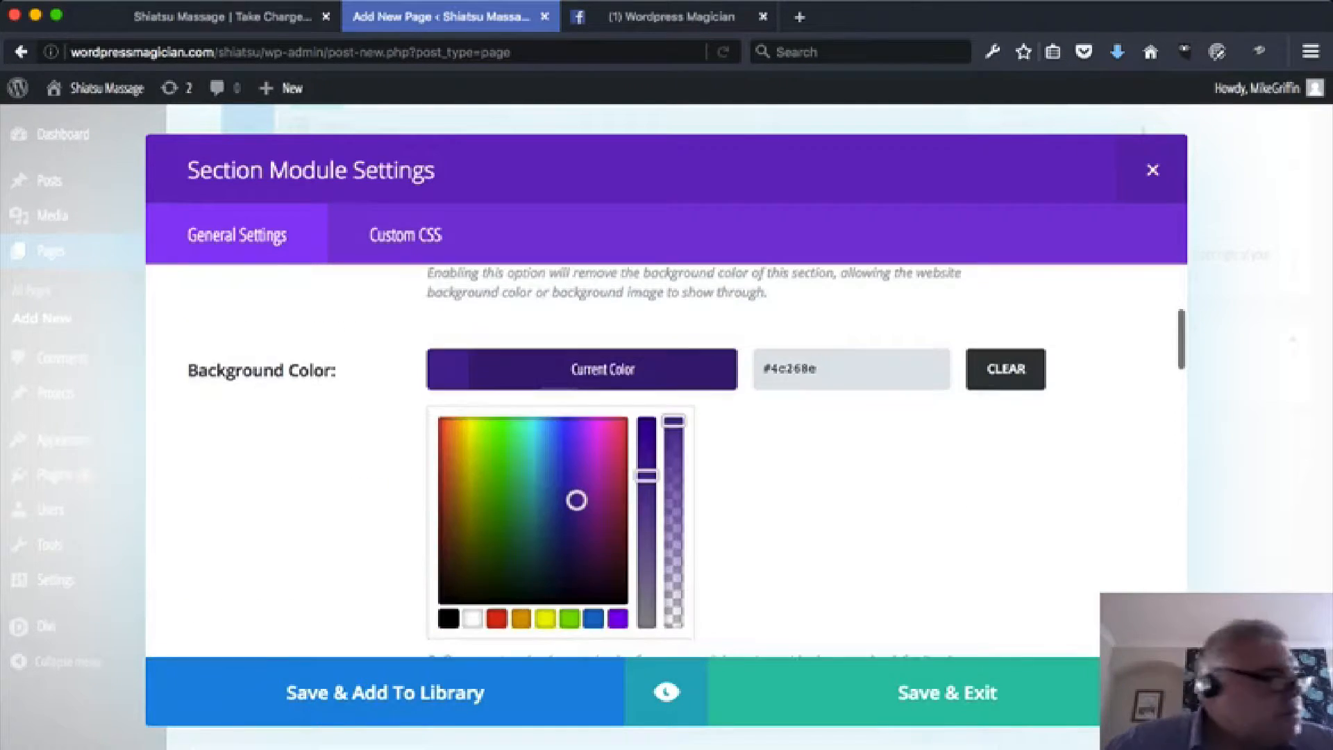
pyautogui.scroll(-1, 666, 458)
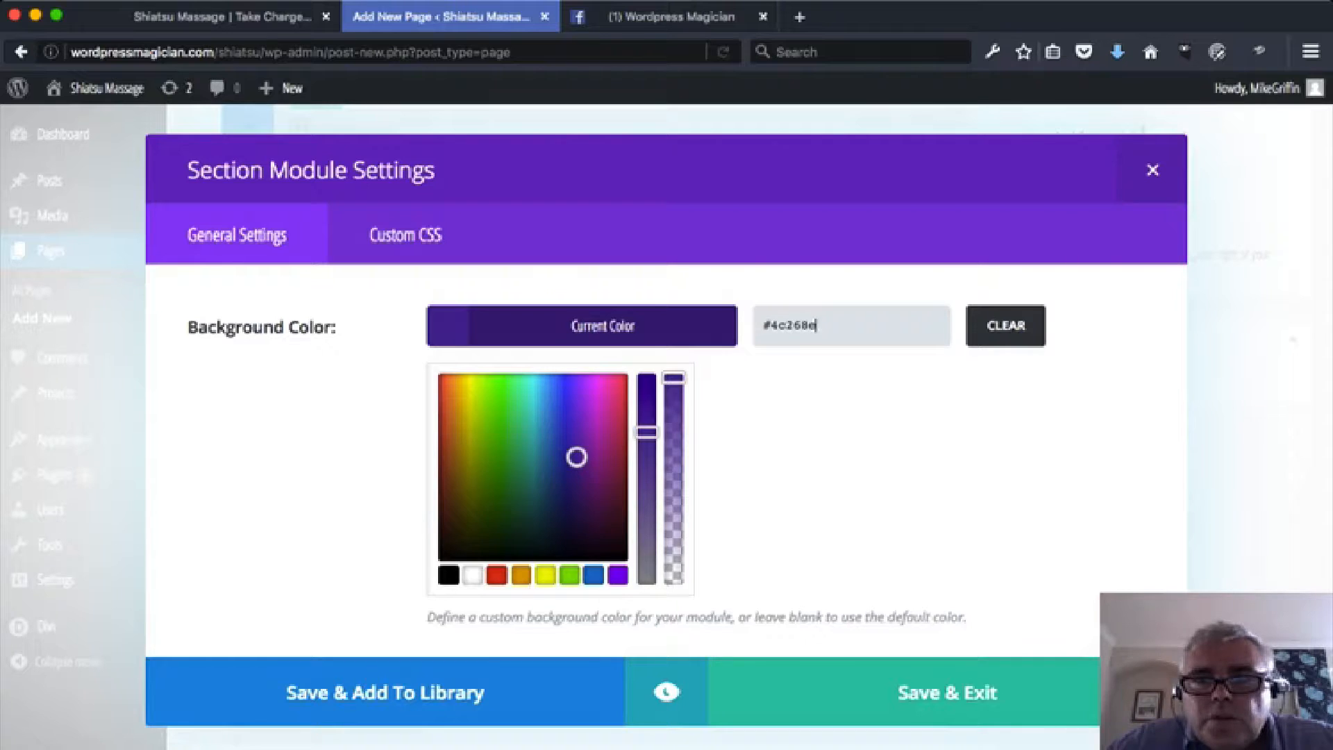
pyautogui.click(946, 692)
pyautogui.moveTo(673, 377); pyautogui.dragTo(672, 524)
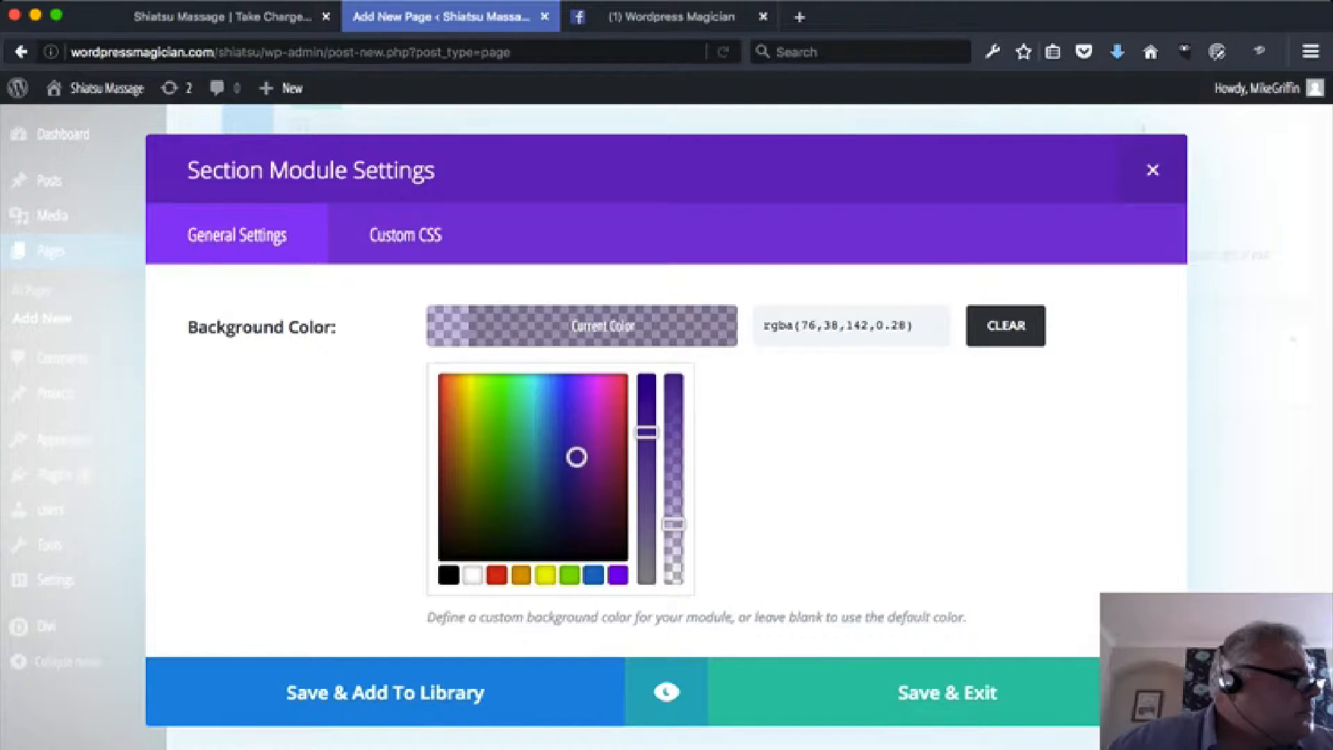
pyautogui.moveTo(672, 524)
pyautogui.mouseDown()
pyautogui.moveTo(673, 549)
pyautogui.moveTo(672, 528)
pyautogui.mouseUp()
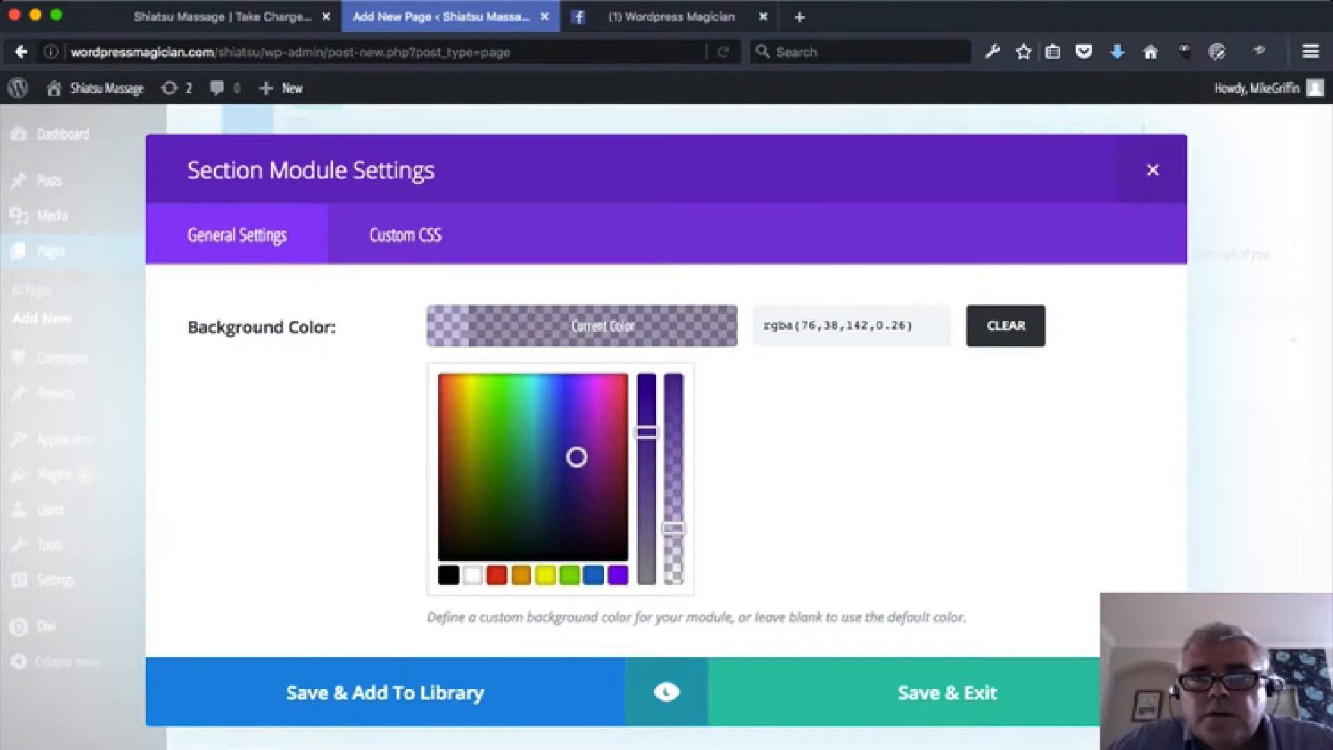
pyautogui.click(666, 692)
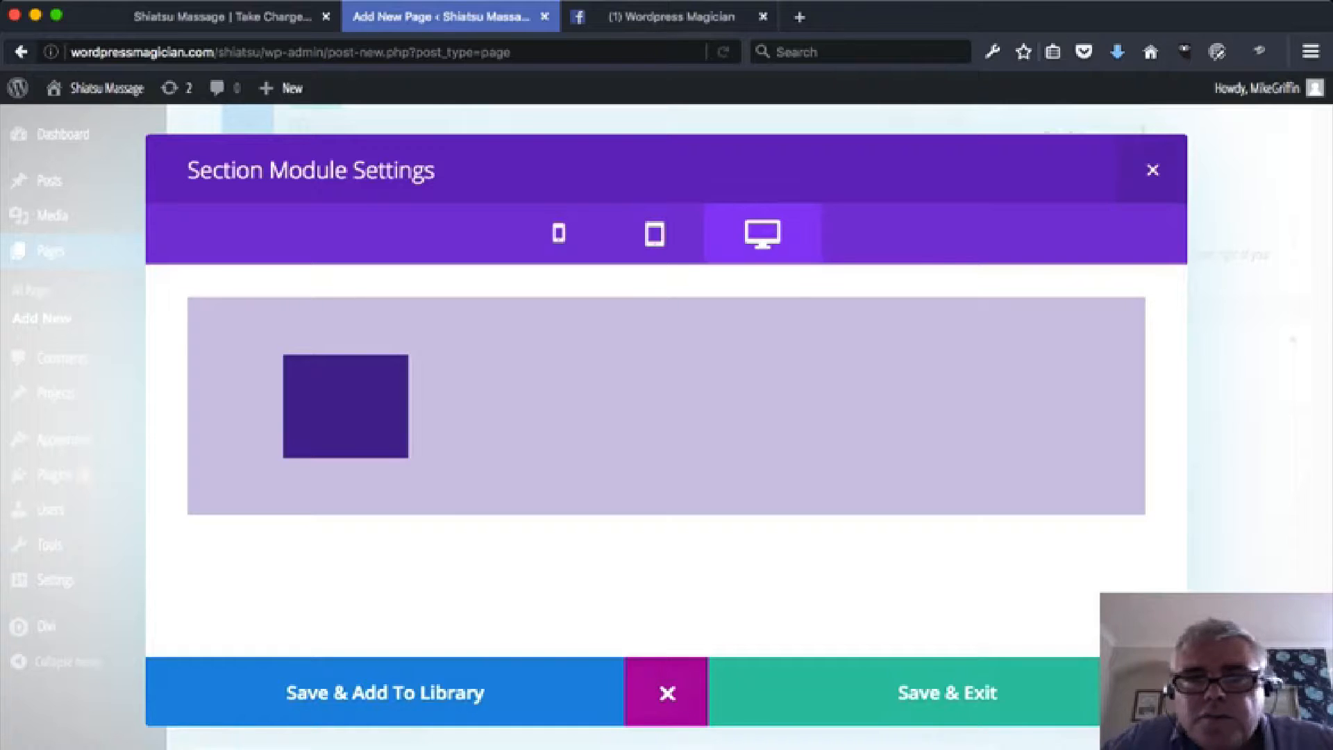
pyautogui.press('Escape')
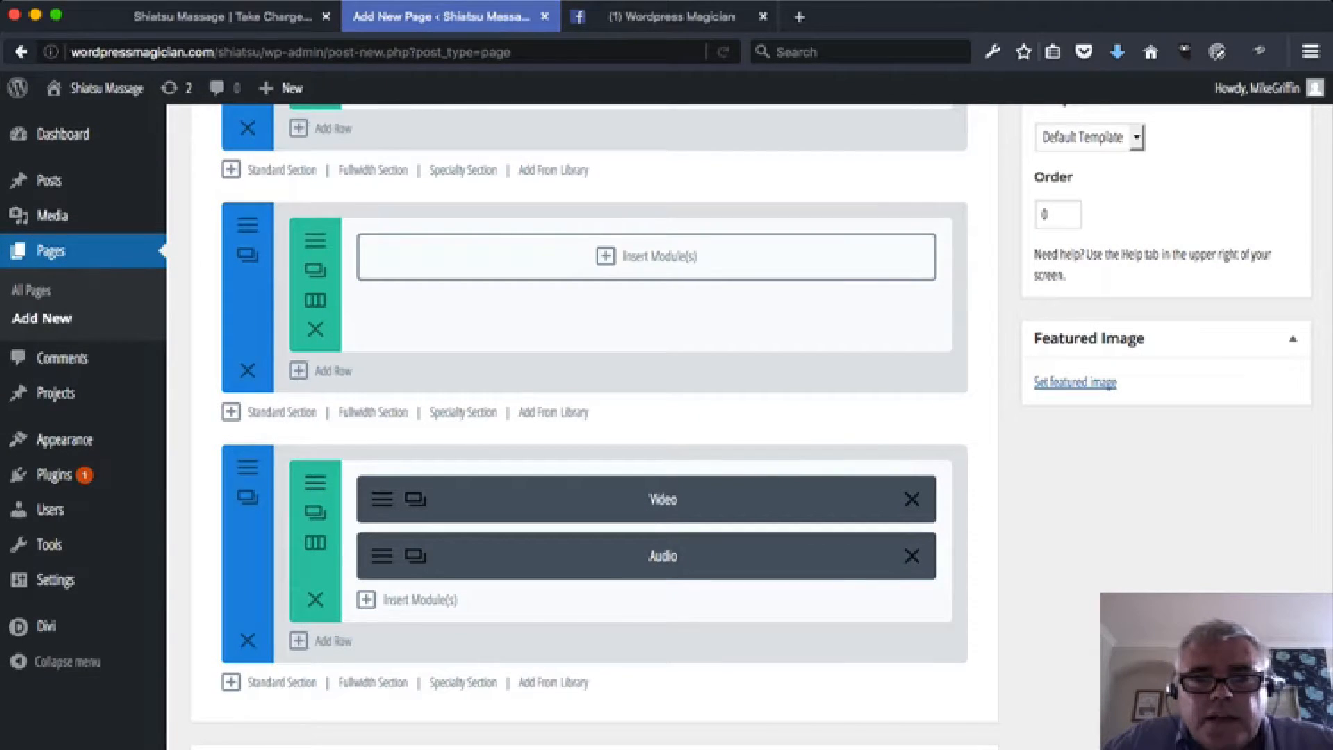
pyautogui.click(316, 240)
pyautogui.scroll(-4, 666, 460)
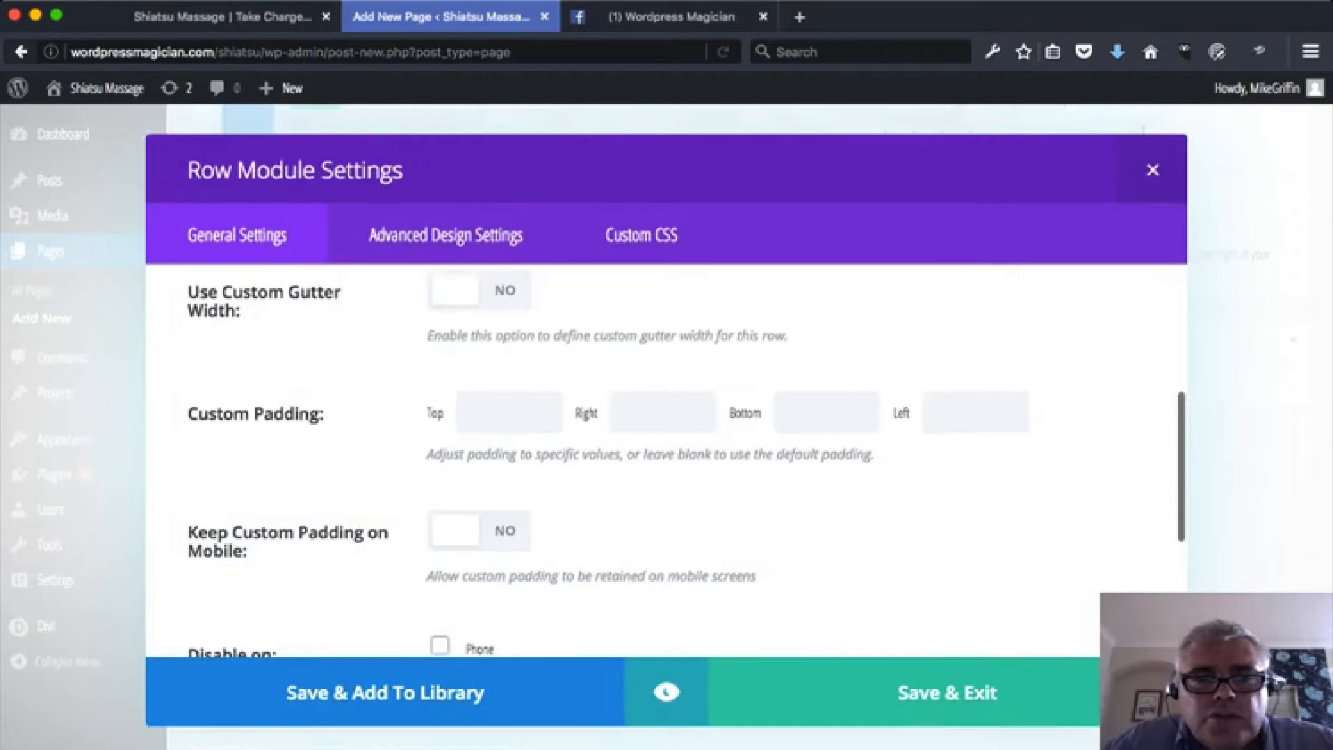
pyautogui.scroll(-4, 666, 459)
pyautogui.scroll(10, 666, 460)
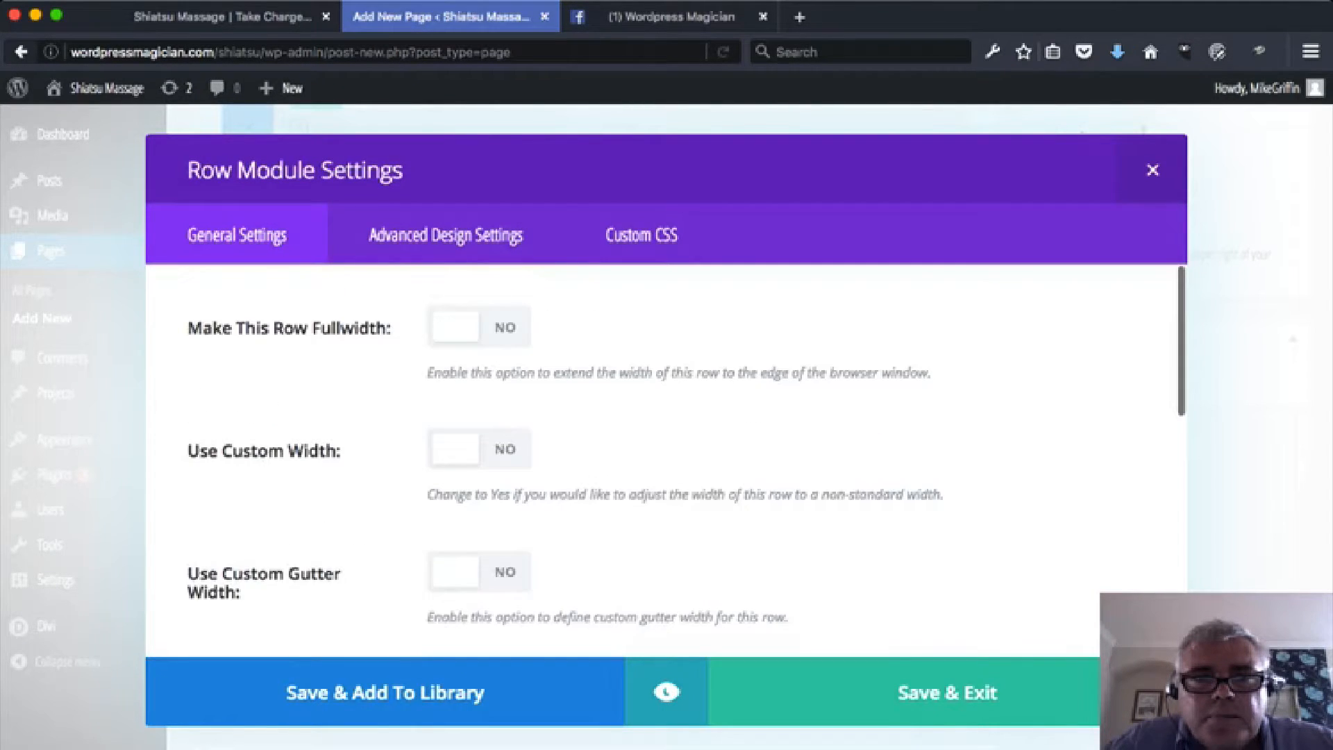
pyautogui.click(445, 235)
pyautogui.scroll(-4, 667, 460)
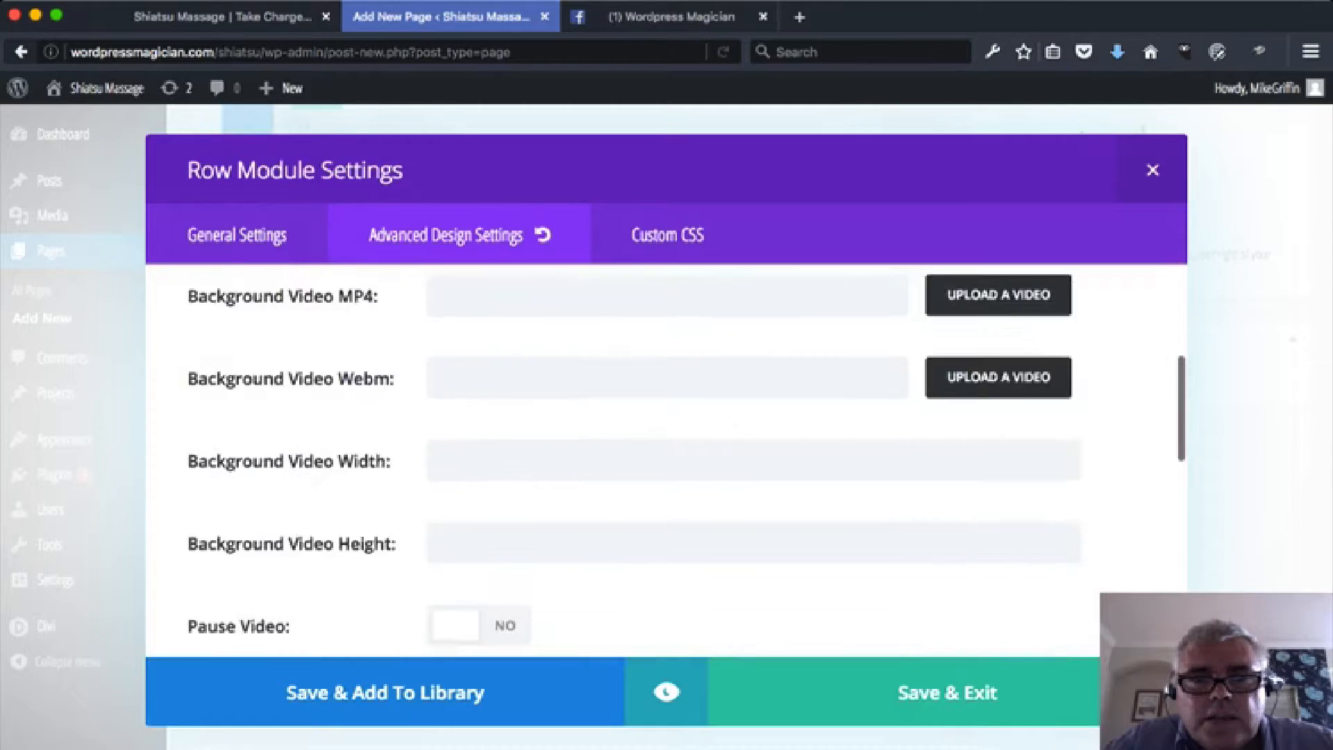
pyautogui.scroll(-8, 666, 459)
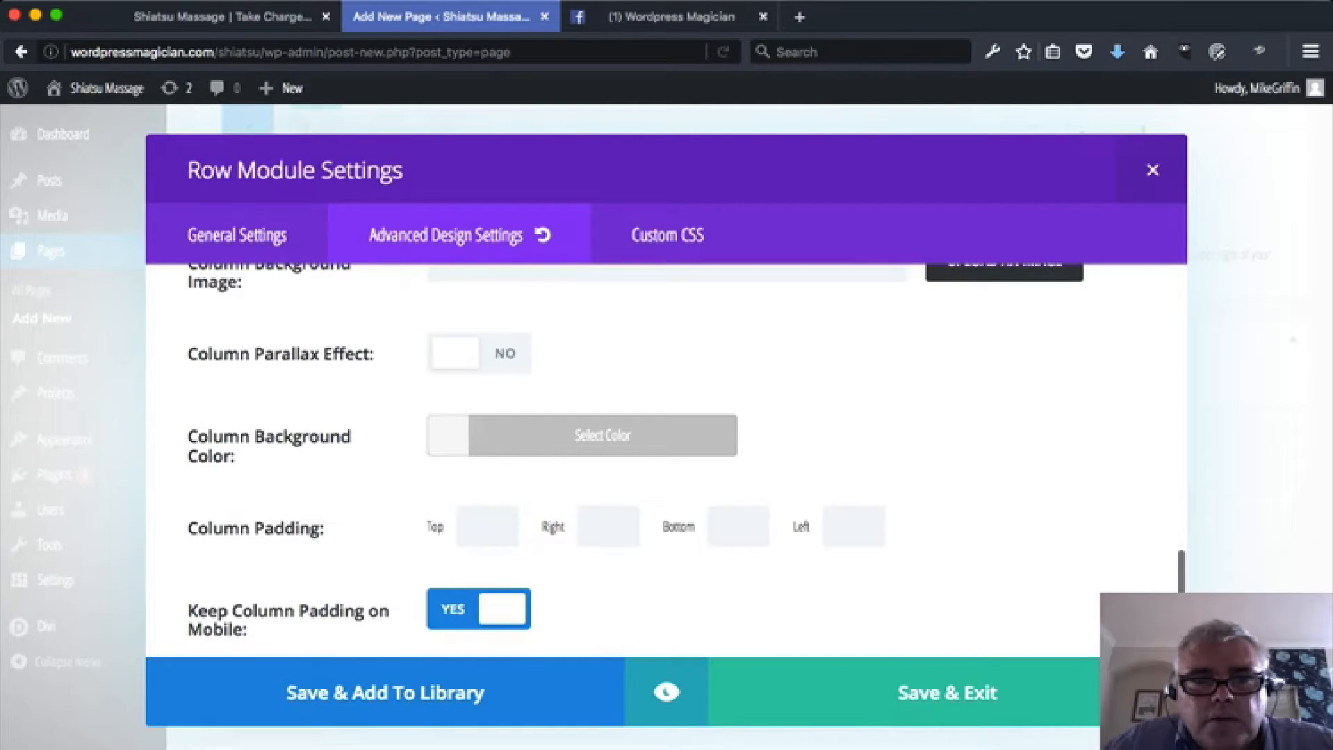
pyautogui.scroll(10, 667, 459)
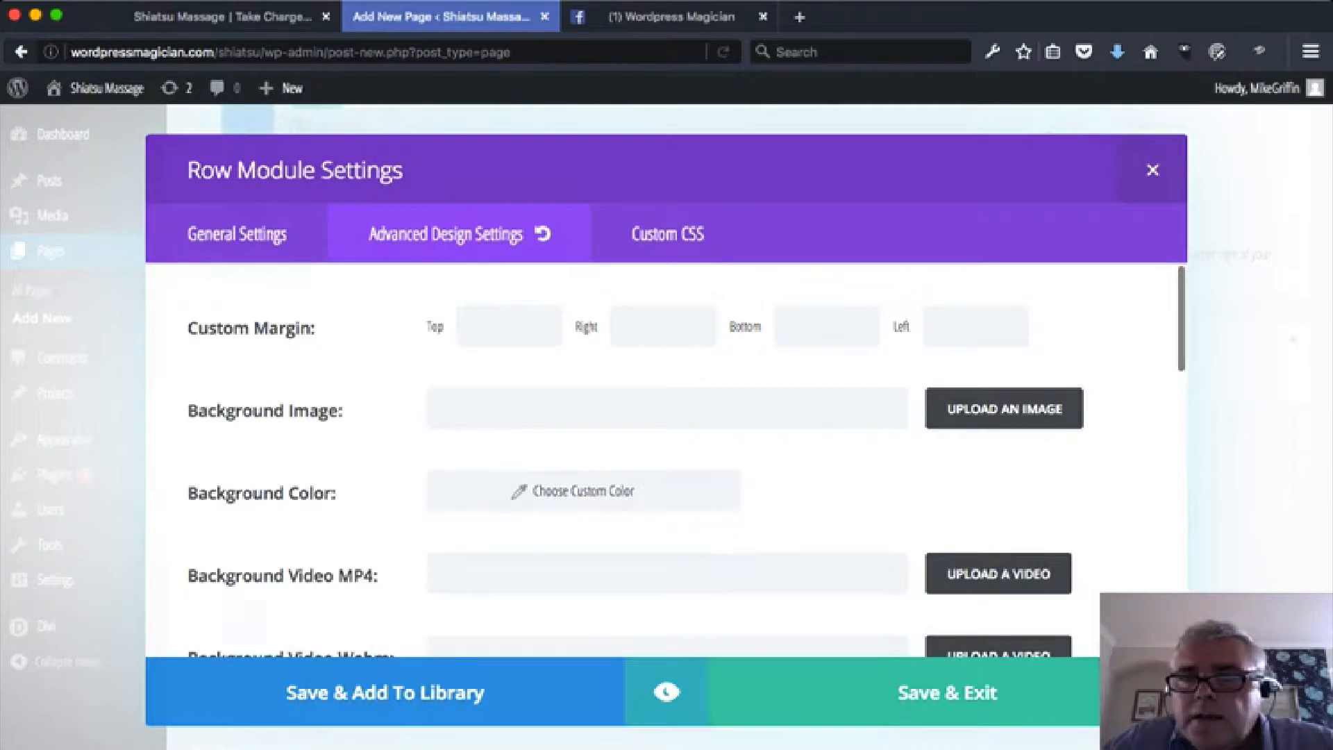
pyautogui.click(1152, 170)
pyautogui.scroll(10, 594, 417)
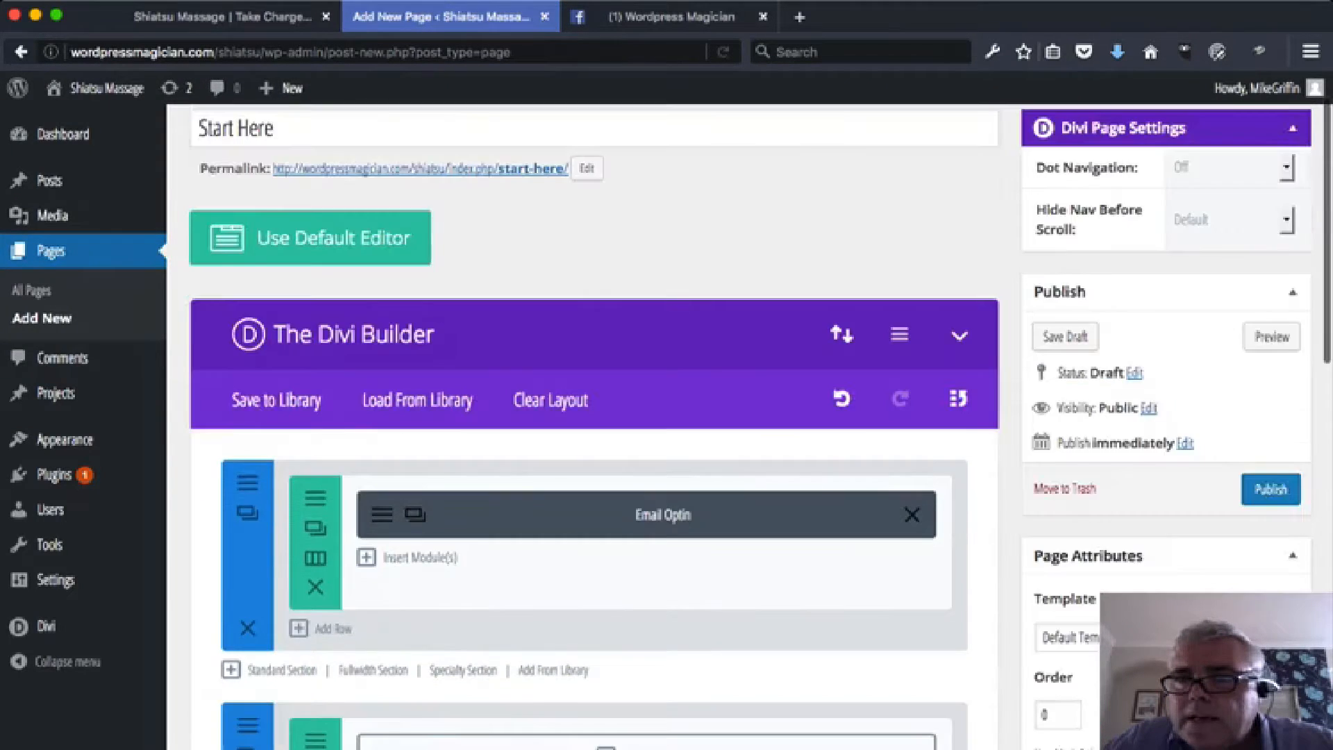
pyautogui.click(1272, 397)
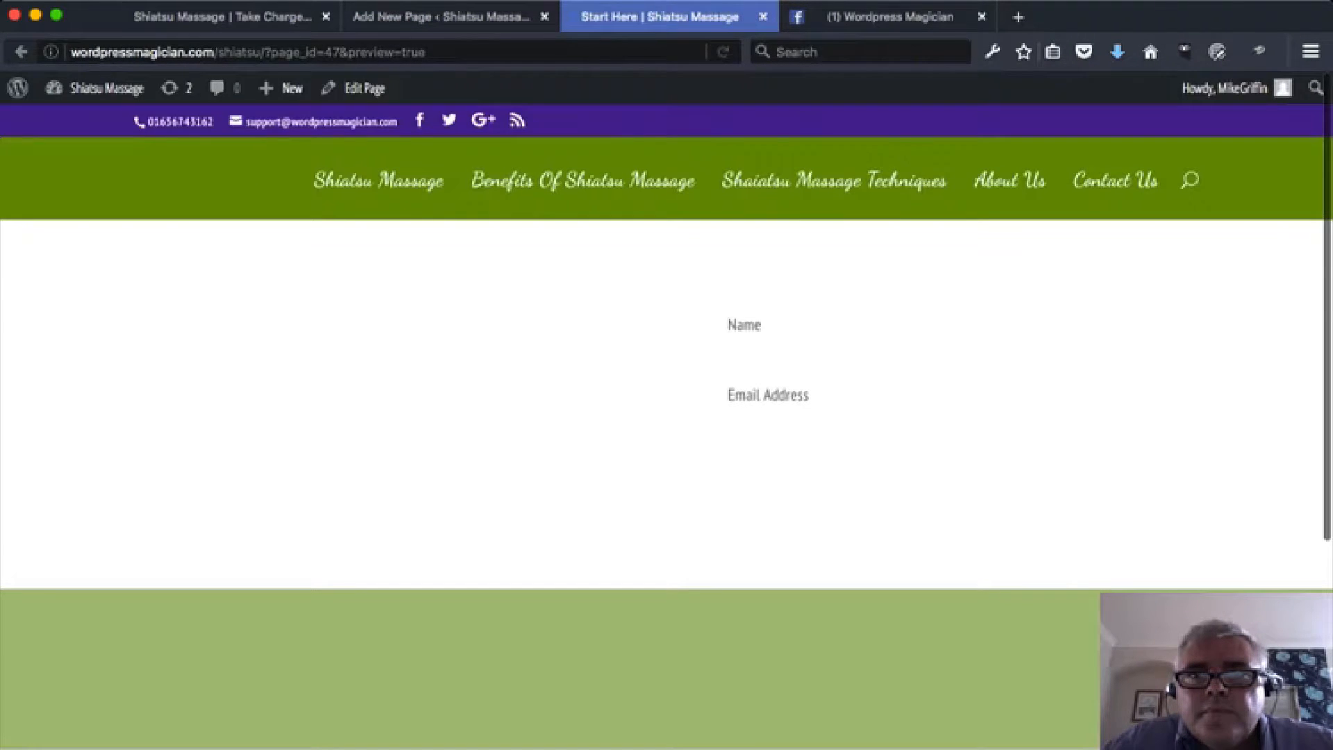
pyautogui.scroll(-5, 667, 416)
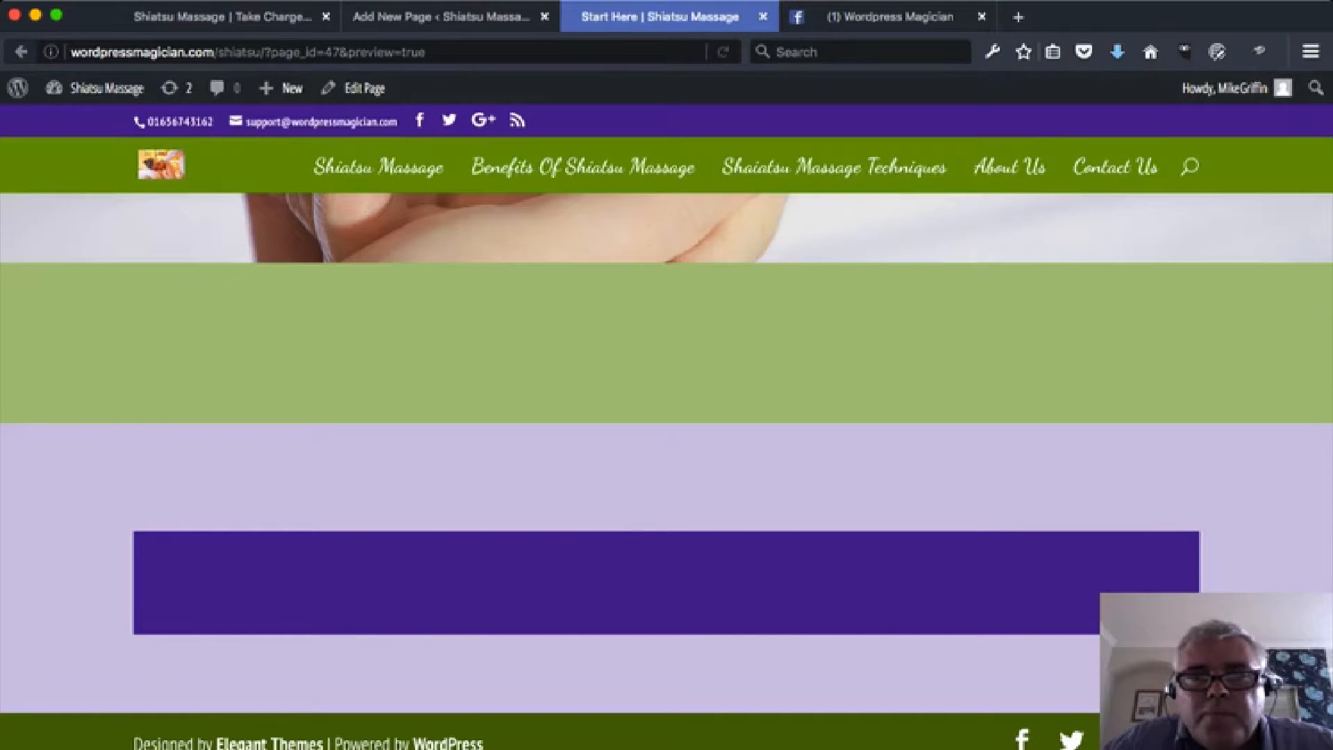
pyautogui.scroll(5, 666, 416)
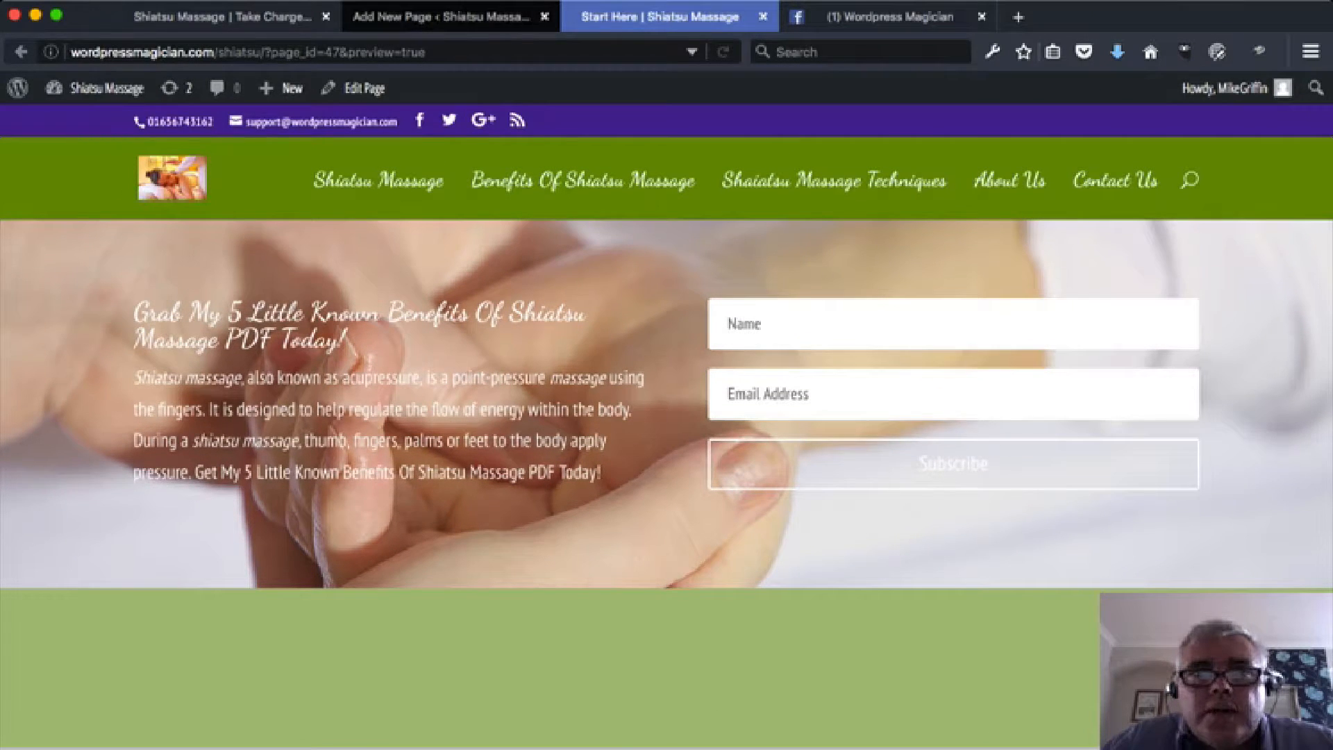
pyautogui.press('super+w')
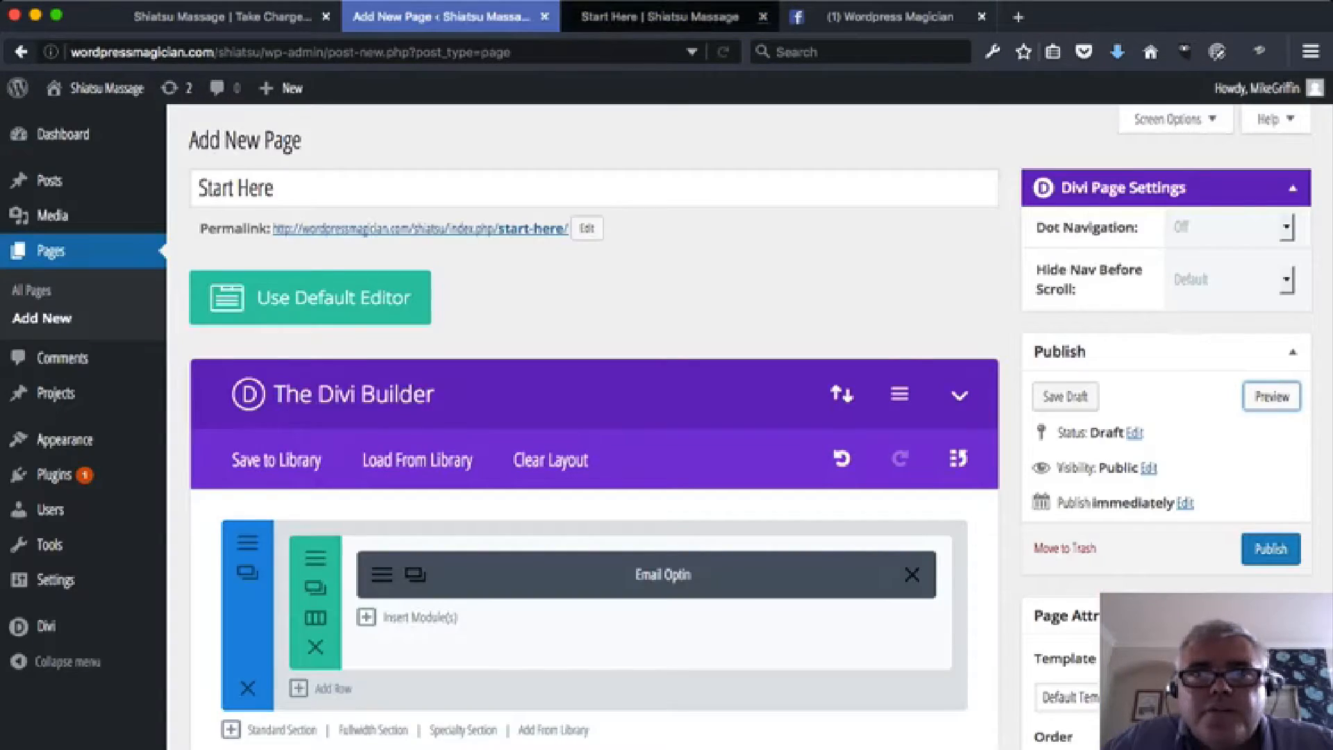
# Step: Drag the Audio module's background colour alpha to fully transparent, preview, save, and reopen it
pyautogui.scroll(-10, 594, 416)
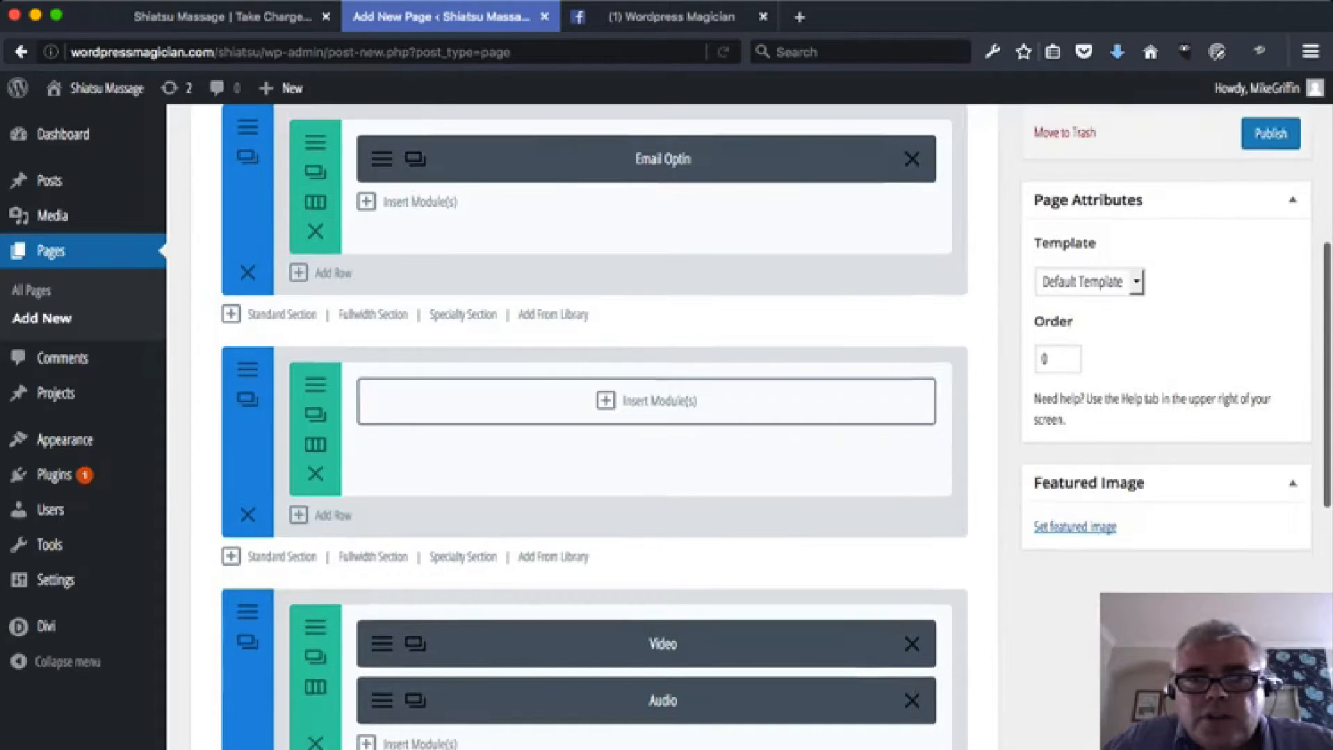
pyautogui.scroll(-2, 593, 417)
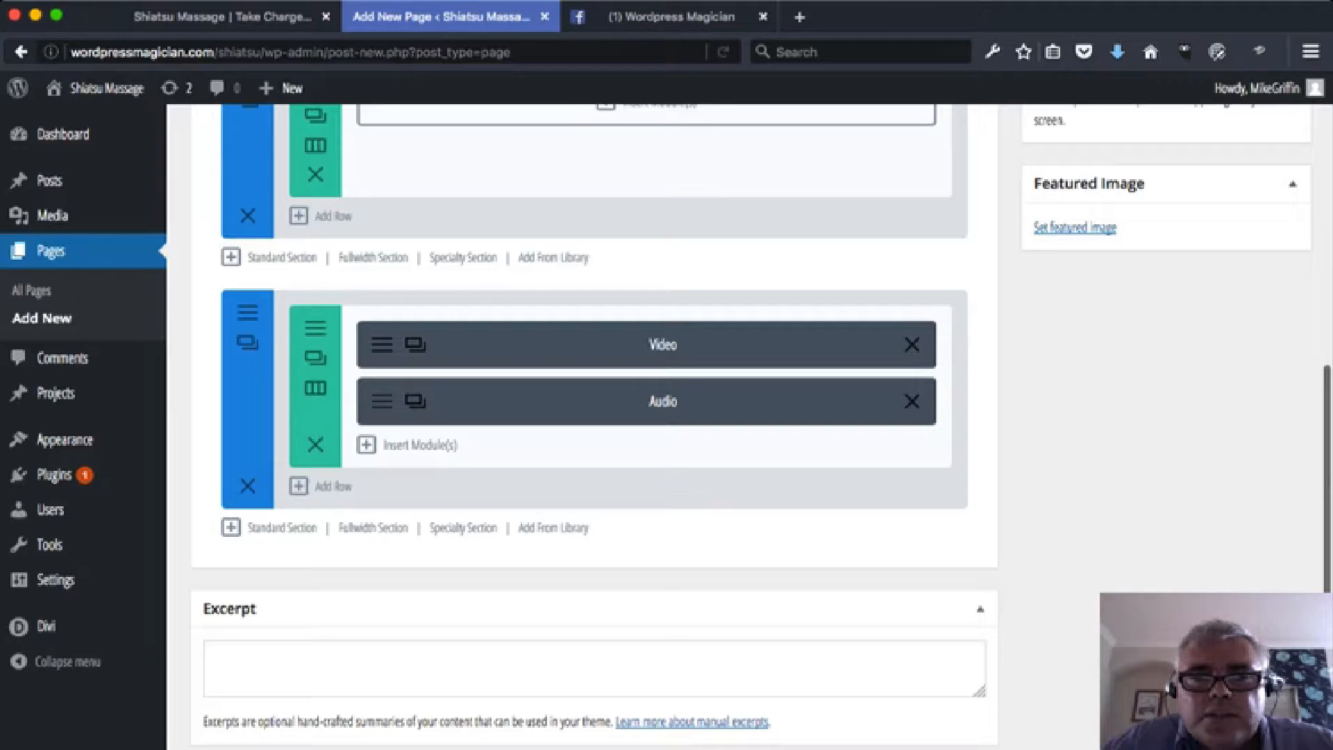
pyautogui.click(382, 401)
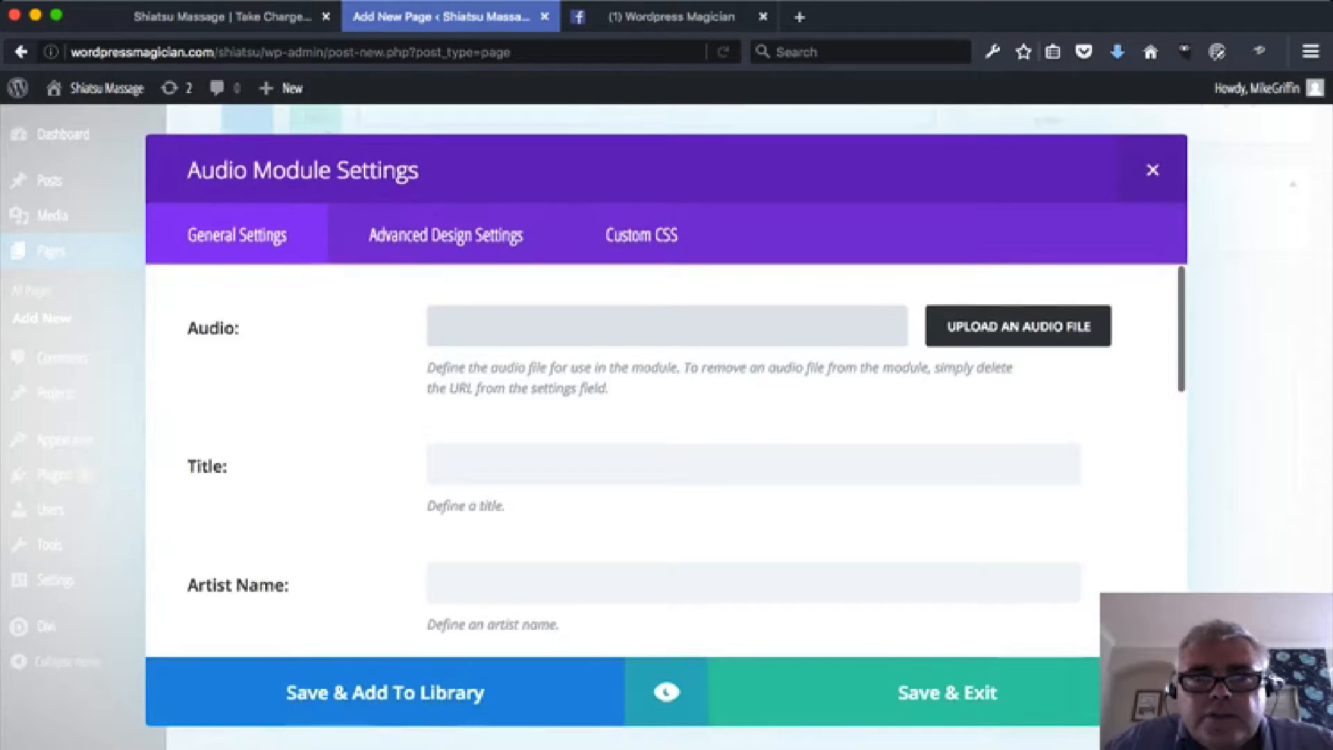
pyautogui.click(446, 235)
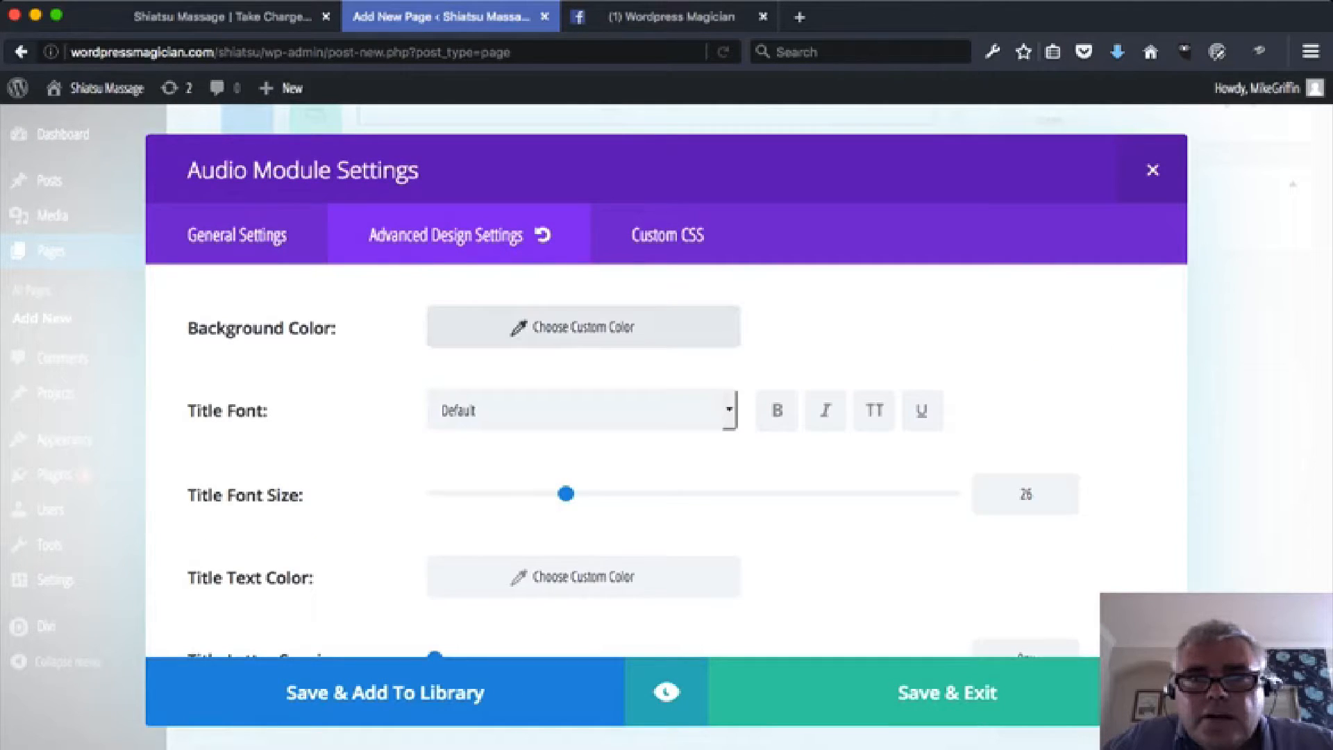
pyautogui.click(583, 325)
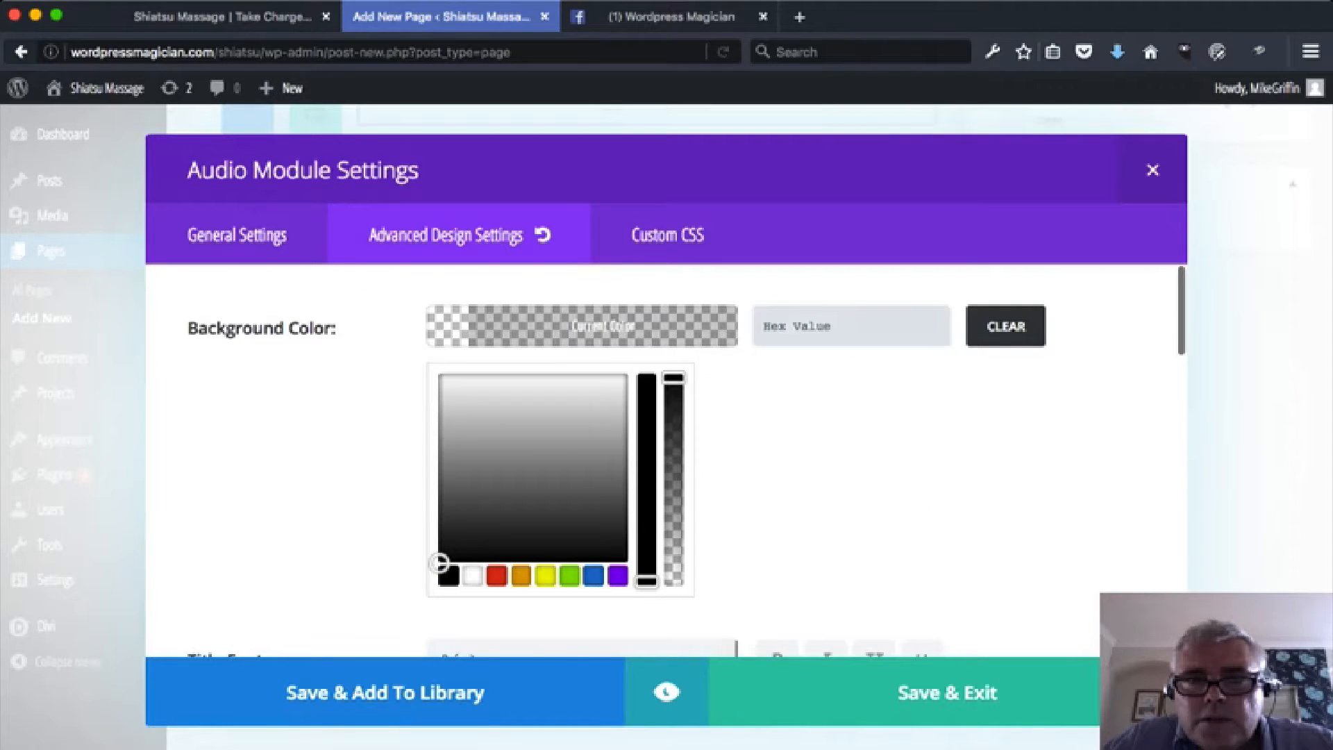
pyautogui.moveTo(673, 378); pyautogui.dragTo(673, 583)
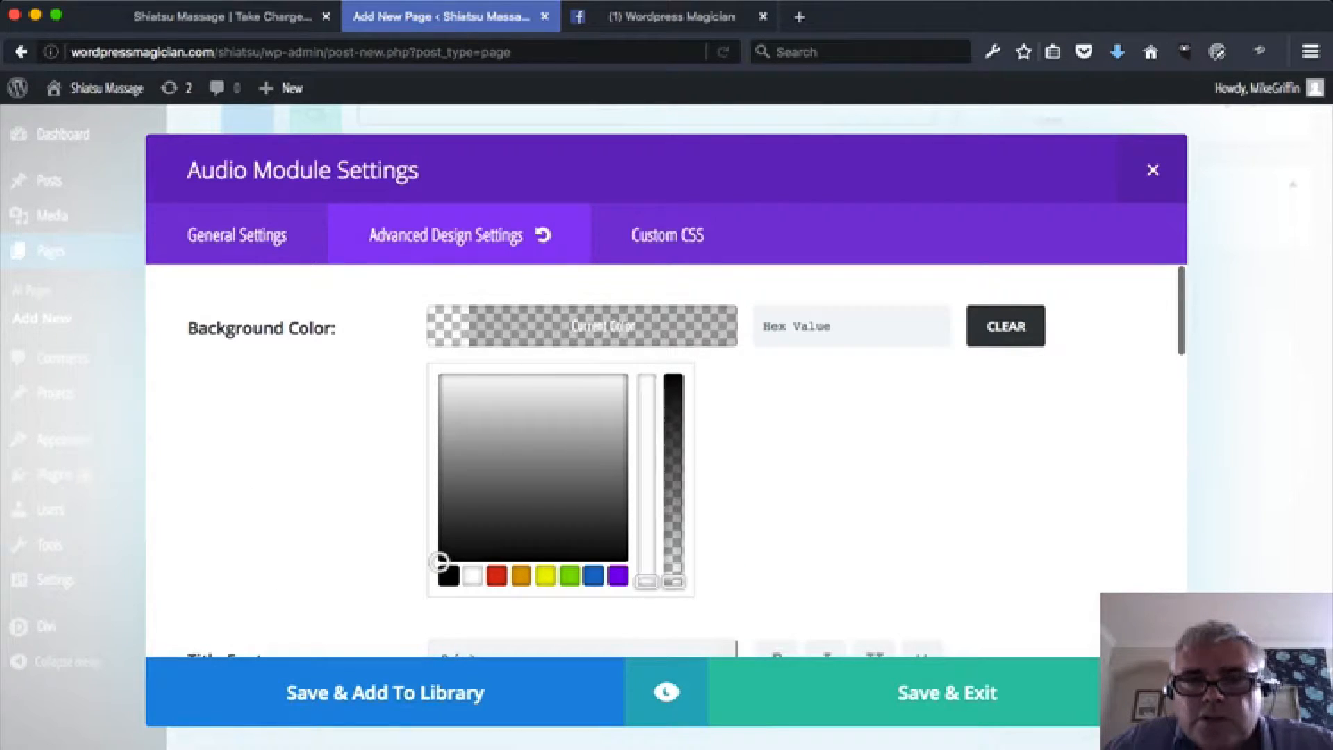
pyautogui.click(666, 691)
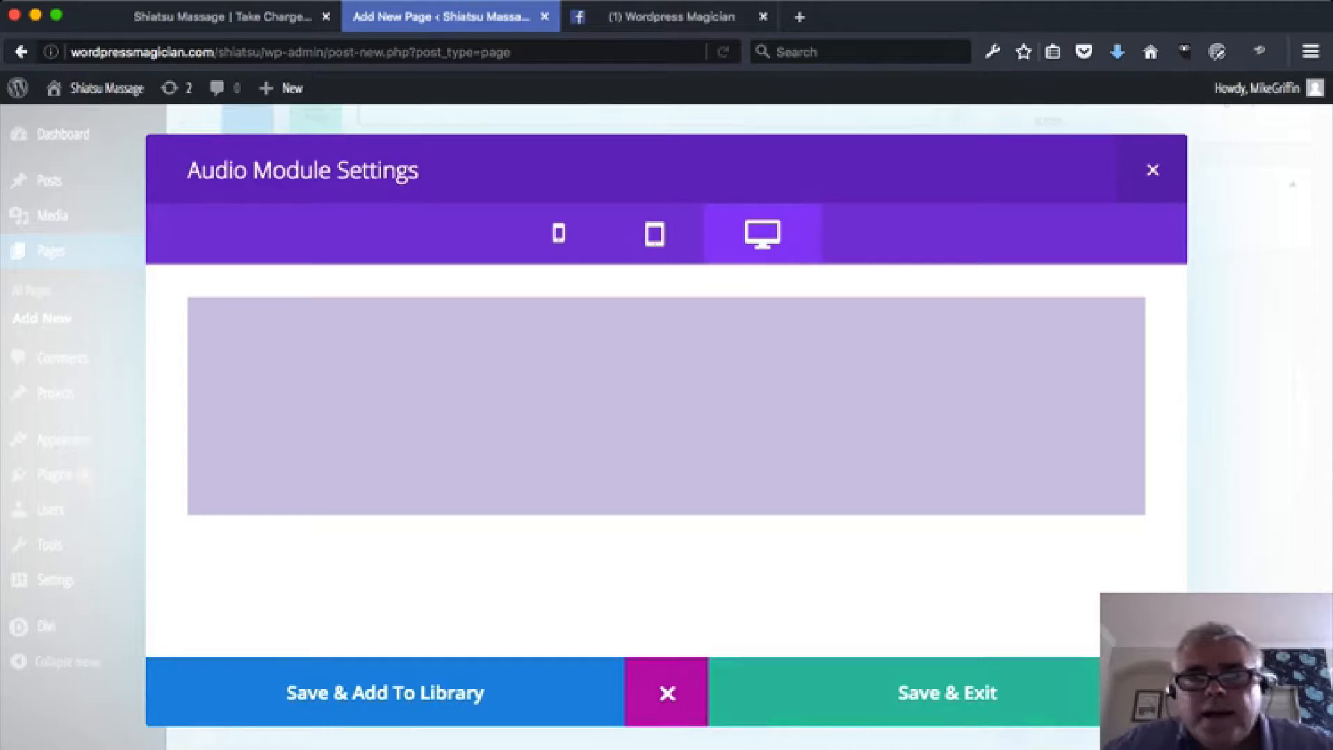
pyautogui.click(947, 692)
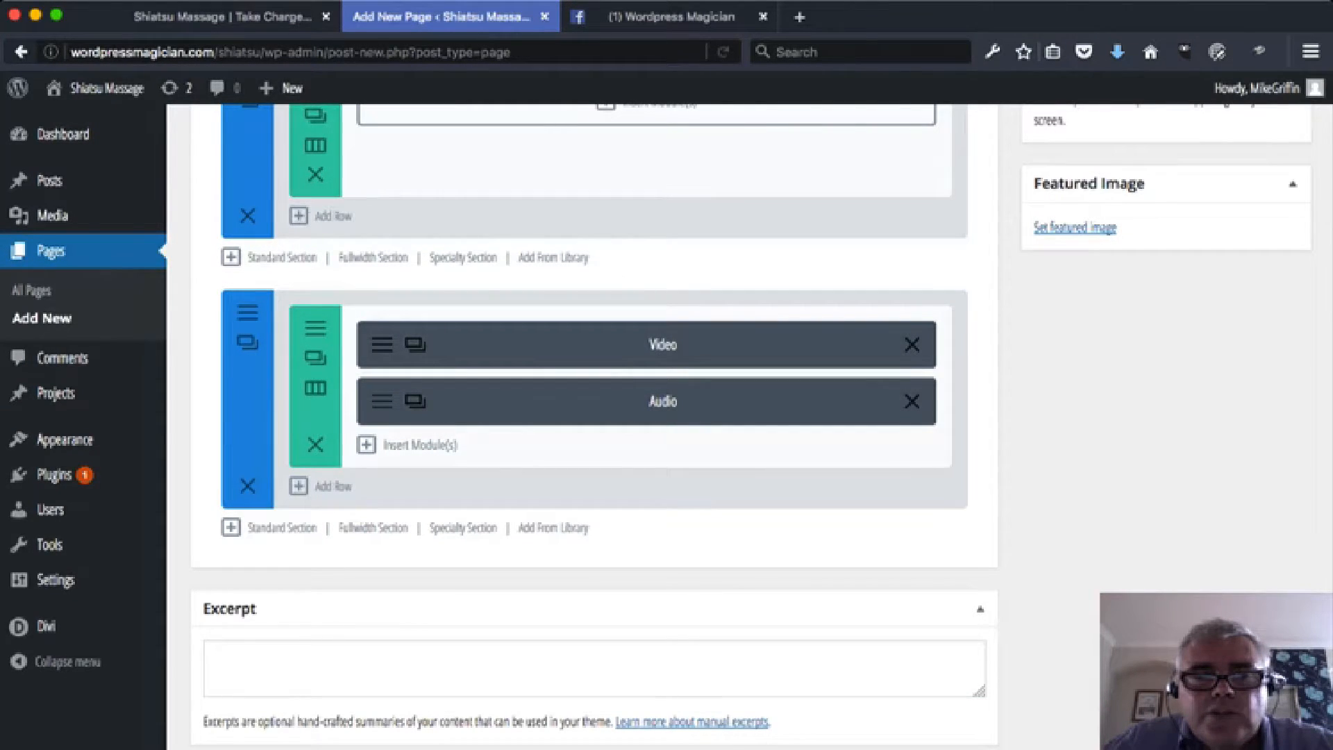
pyautogui.click(382, 401)
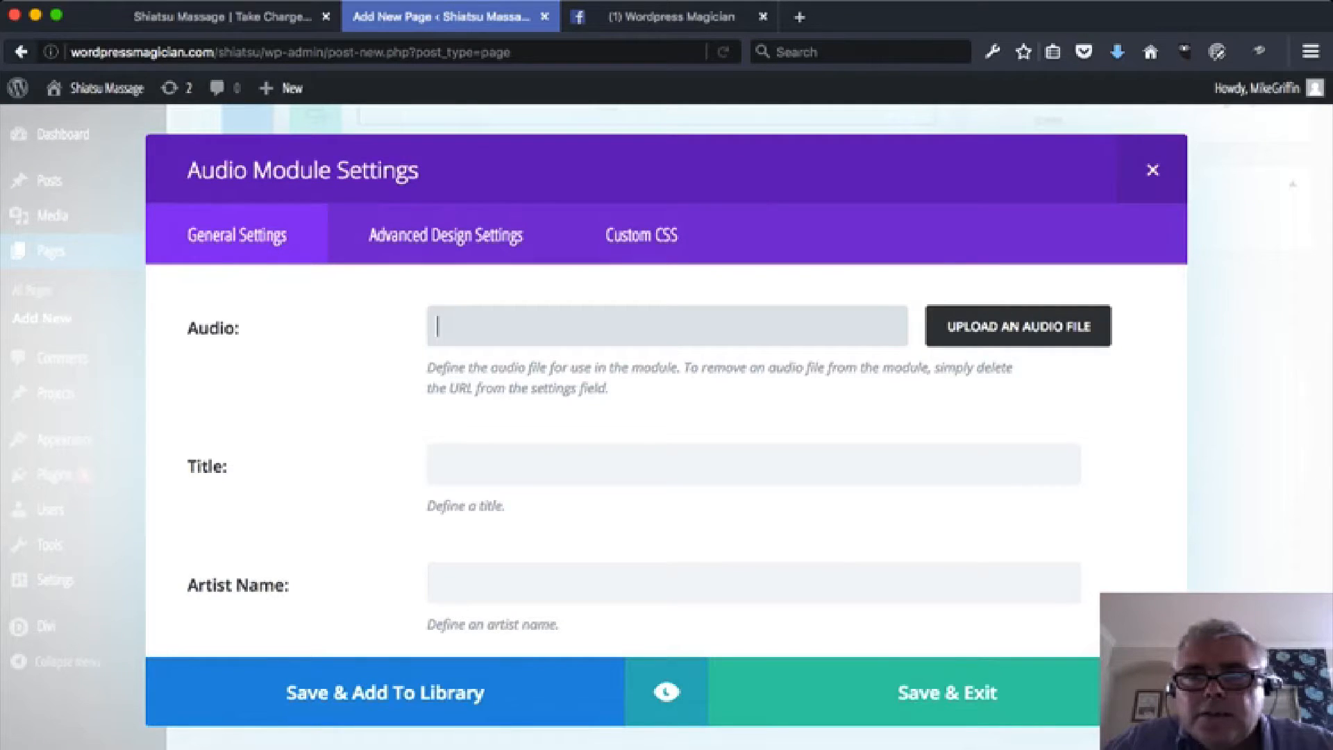
# Step: Insert Shiatsu-Massage-Benefits.mp3 from the Media Library into the Audio module, preview, and save
pyautogui.click(1018, 326)
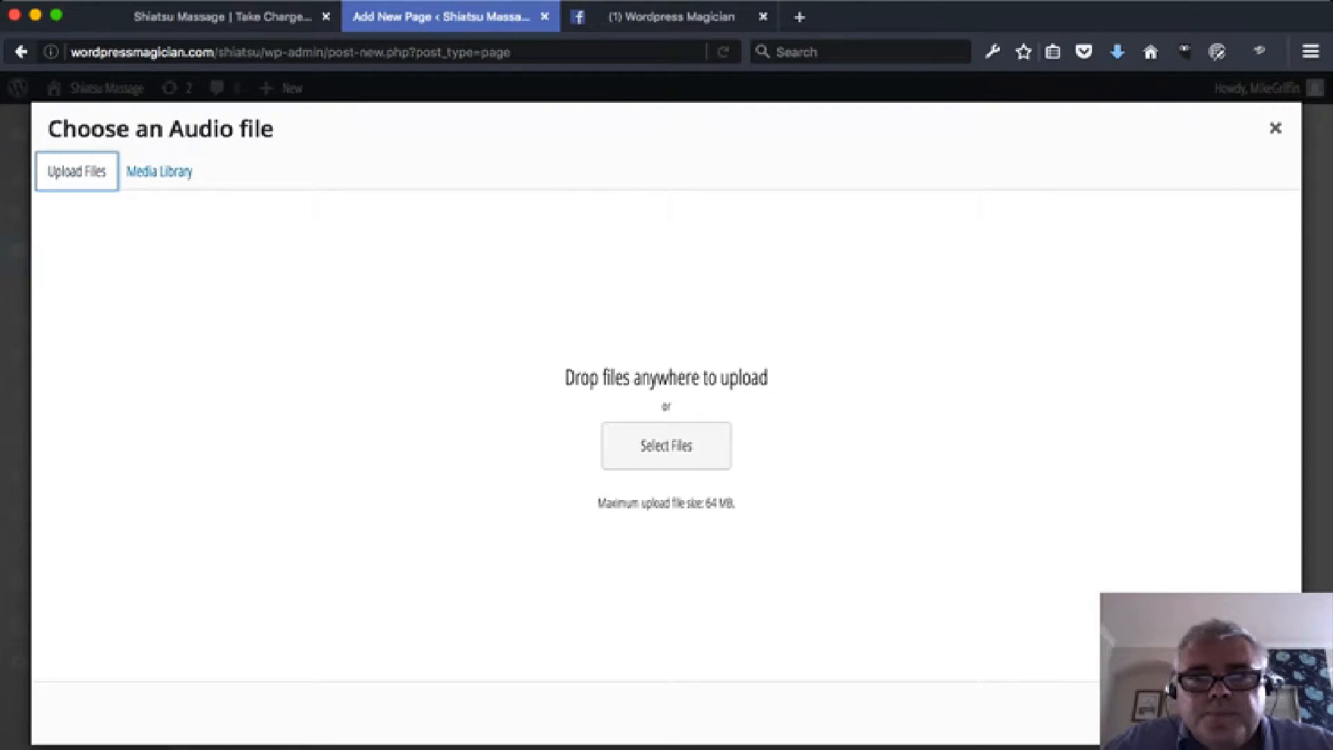
pyautogui.click(666, 446)
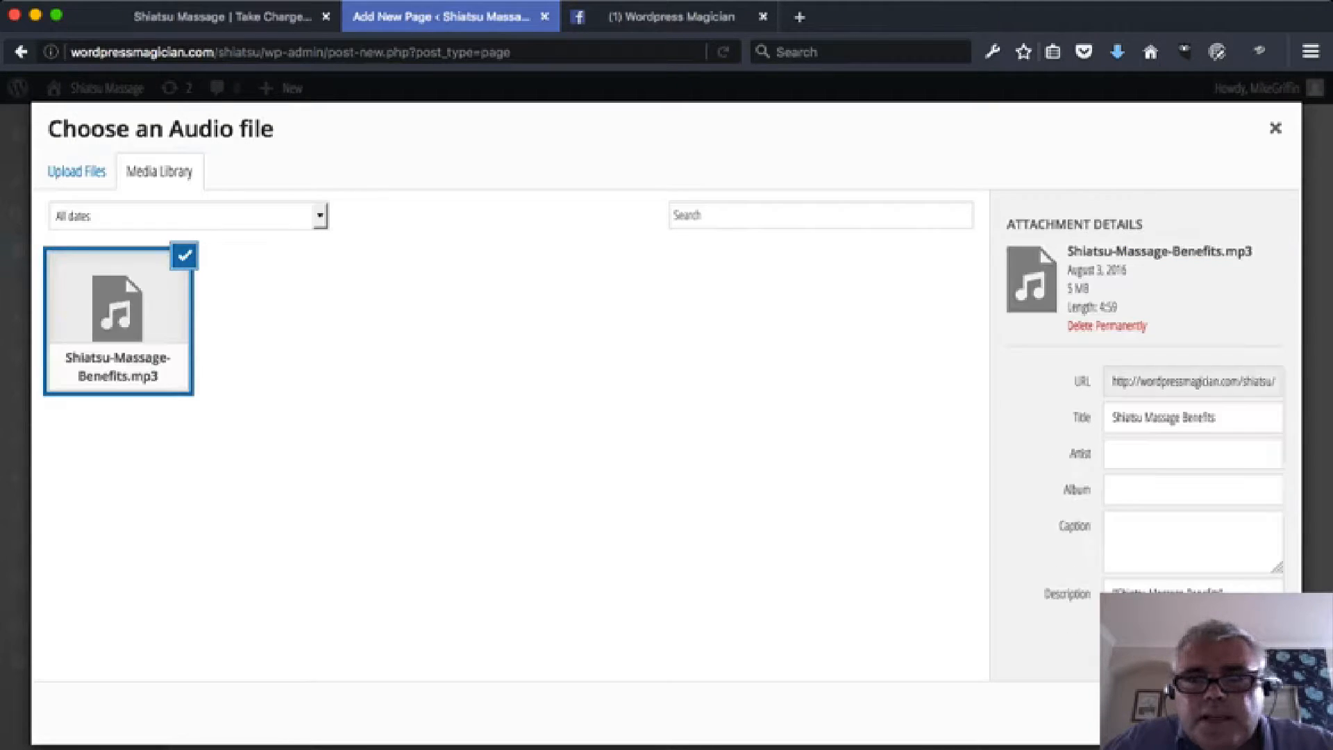
pyautogui.click(1209, 713)
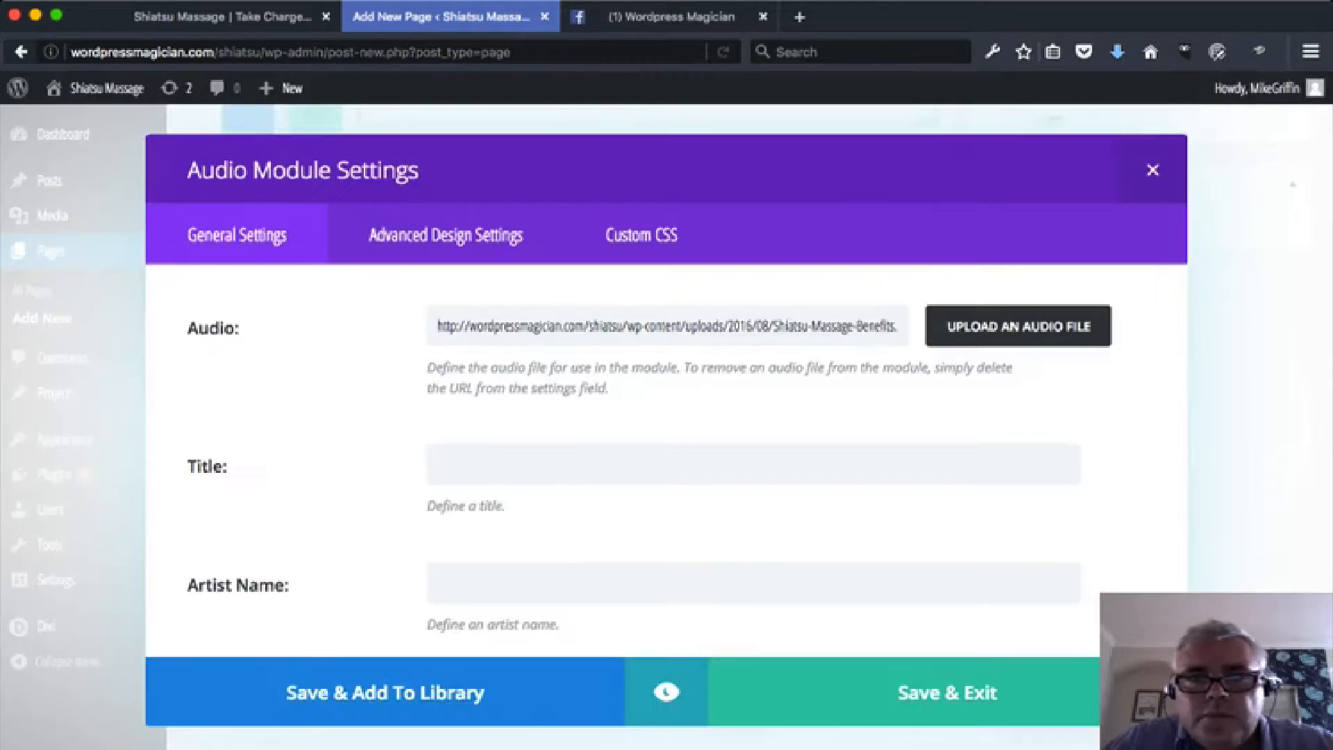
pyautogui.scroll(-10, 687, 460)
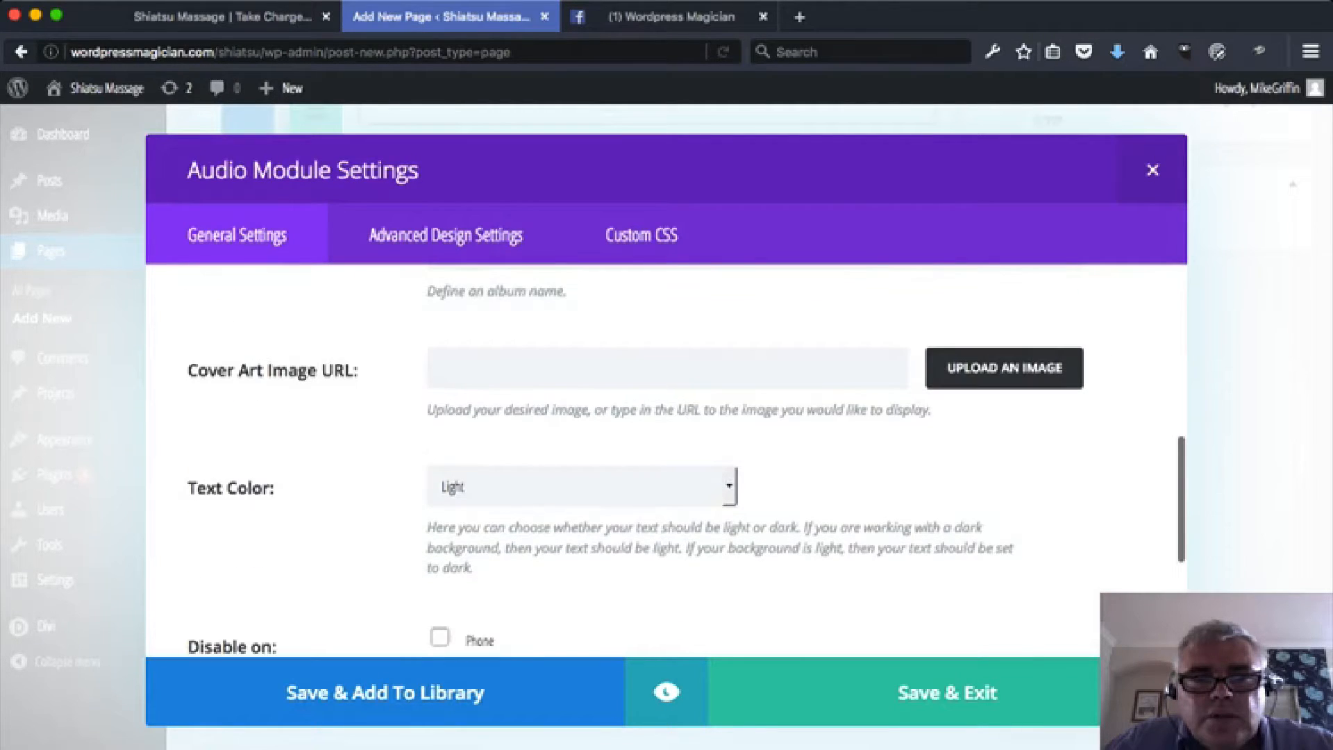
pyautogui.scroll(3, 687, 460)
pyautogui.scroll(-3, 687, 460)
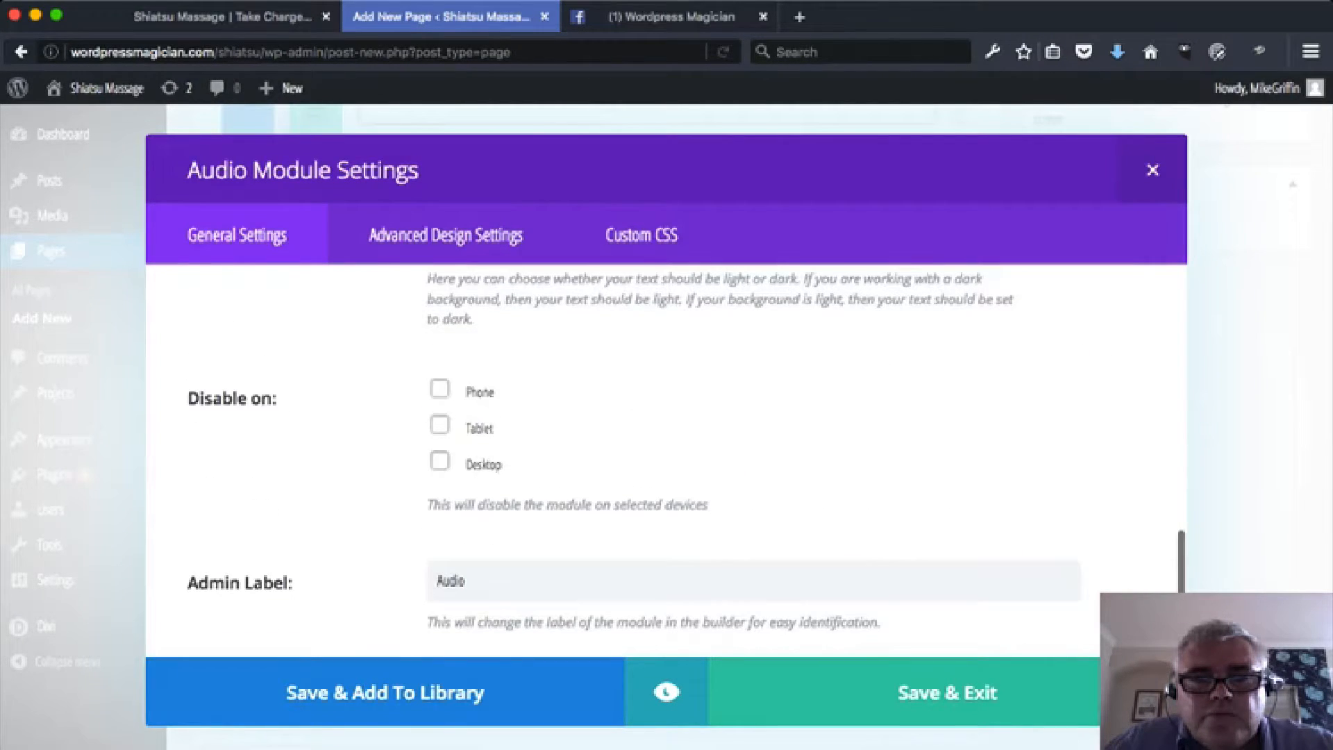
pyautogui.click(667, 691)
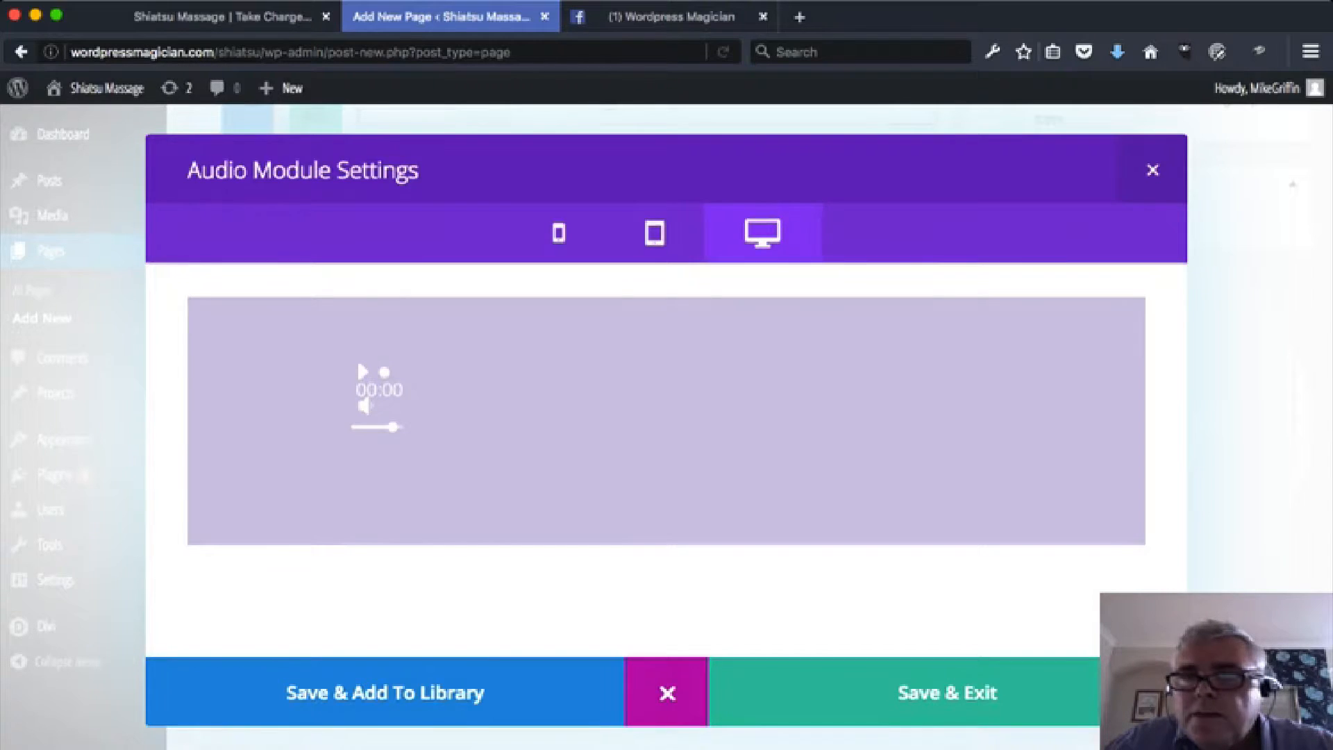
pyautogui.click(947, 692)
pyautogui.scroll(15, 593, 417)
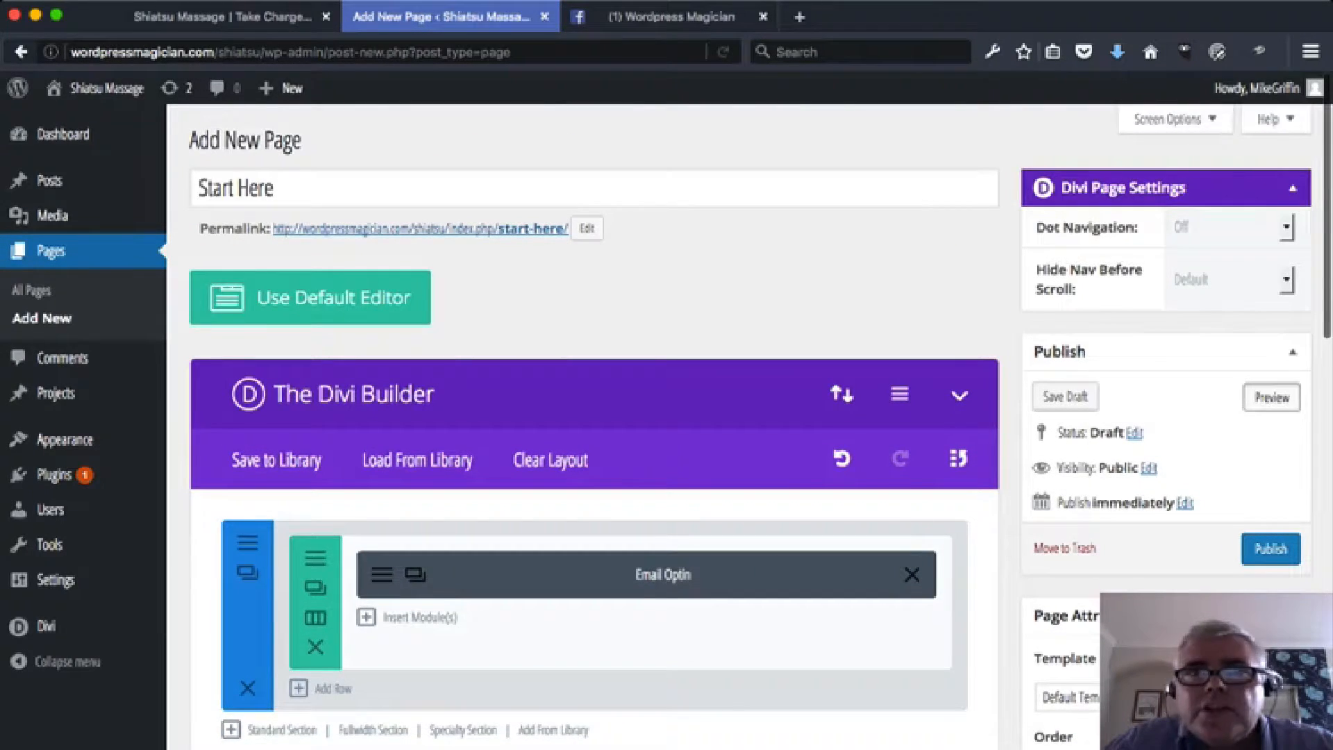
# Step: Preview the Start Here draft and play the Shiatsu audio in the lavender section
pyautogui.click(1271, 397)
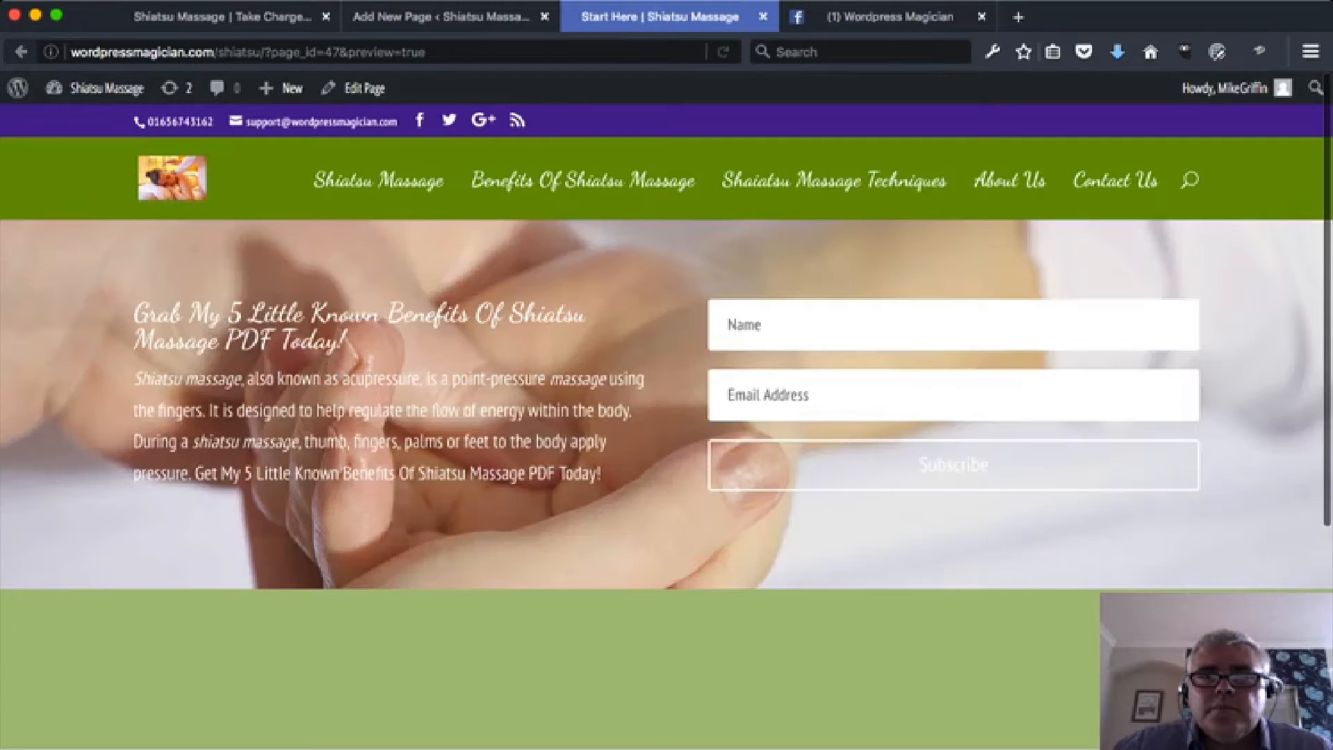
pyautogui.scroll(-5, 207, 598)
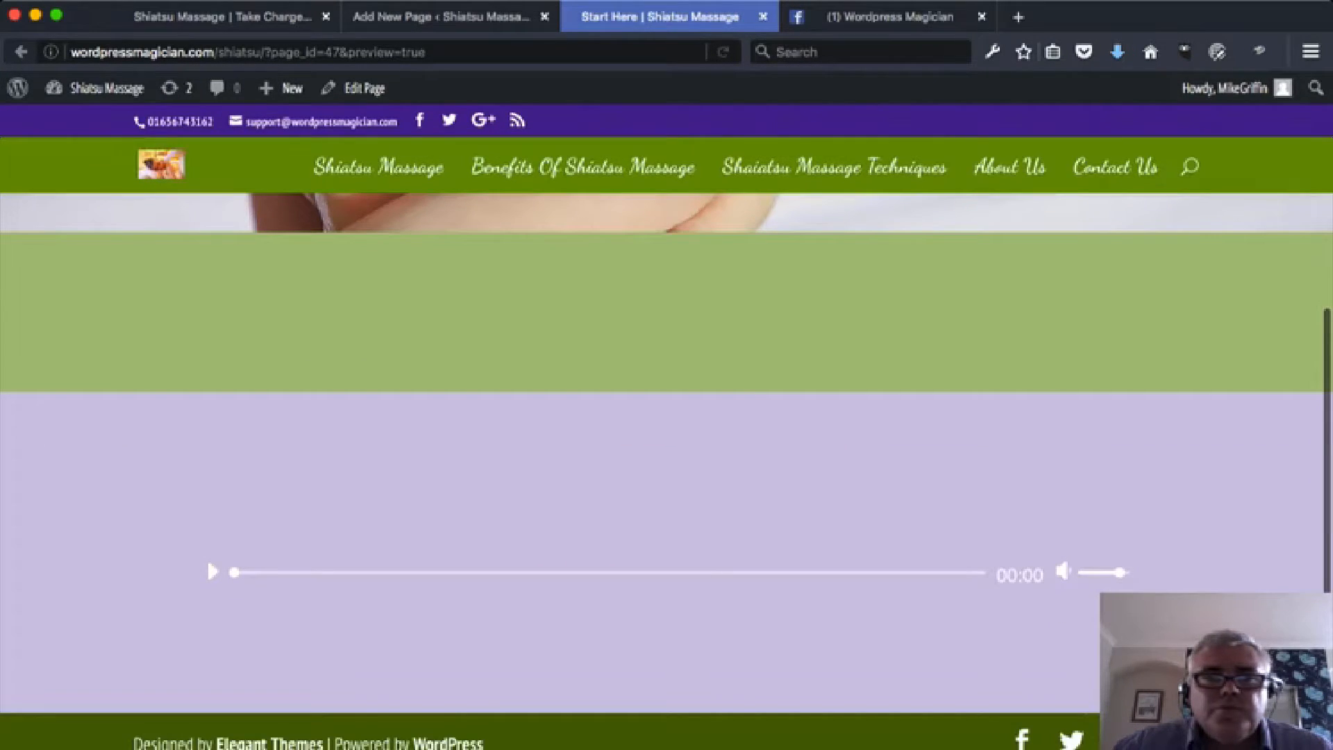
pyautogui.click(212, 571)
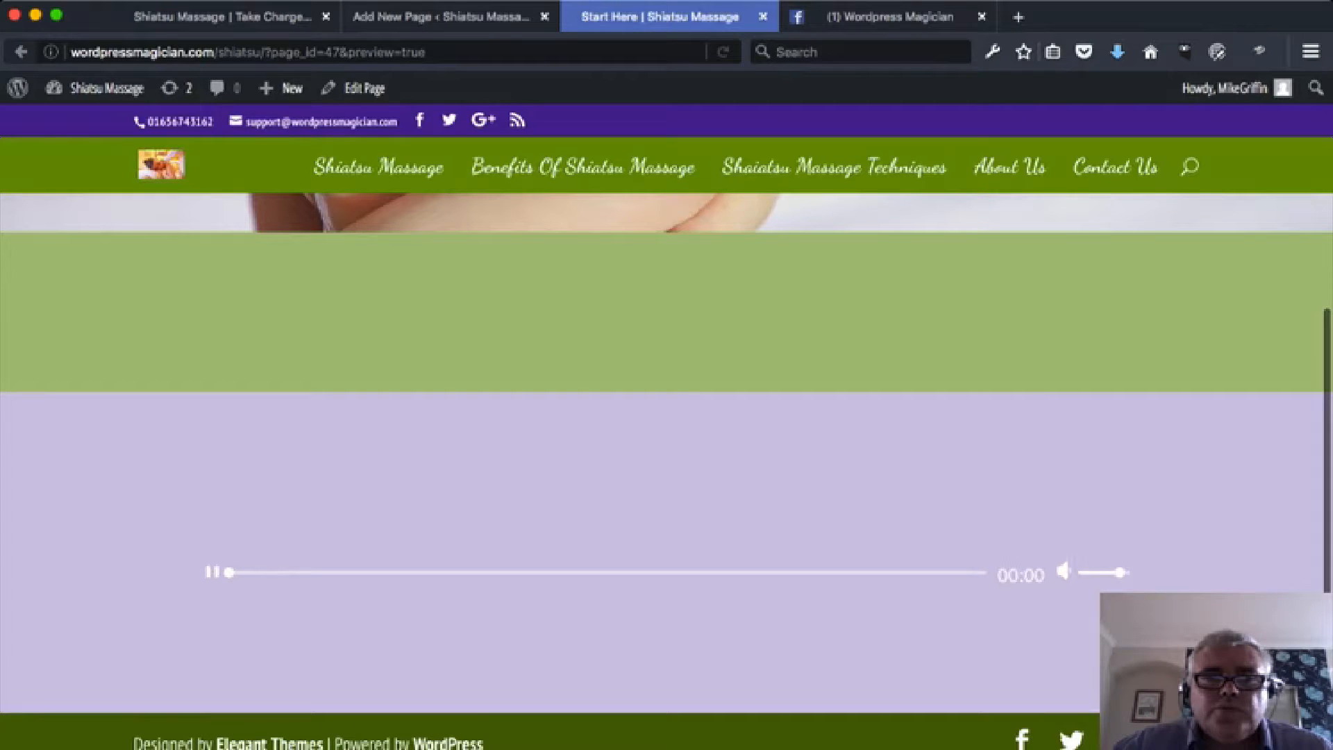
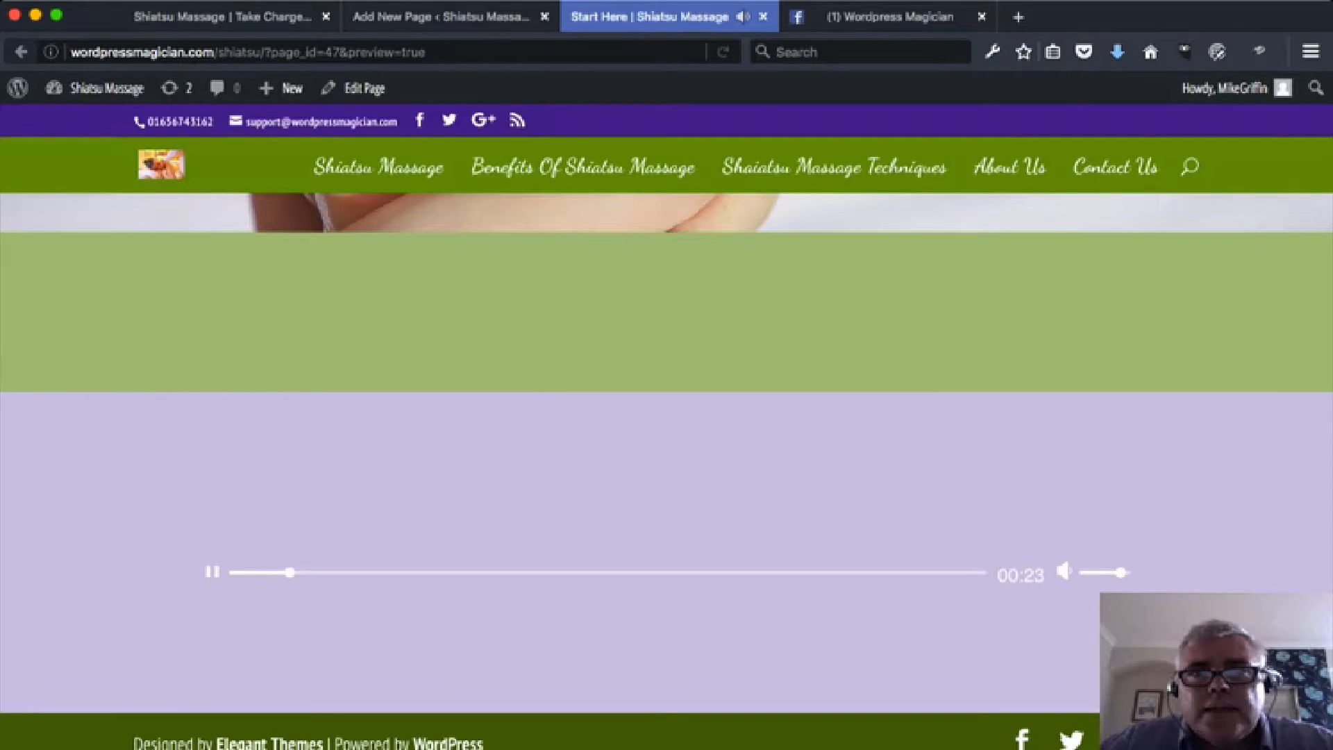
# Step: Close the Start Here preview and open a new blank browser tab
pyautogui.press('super+w')
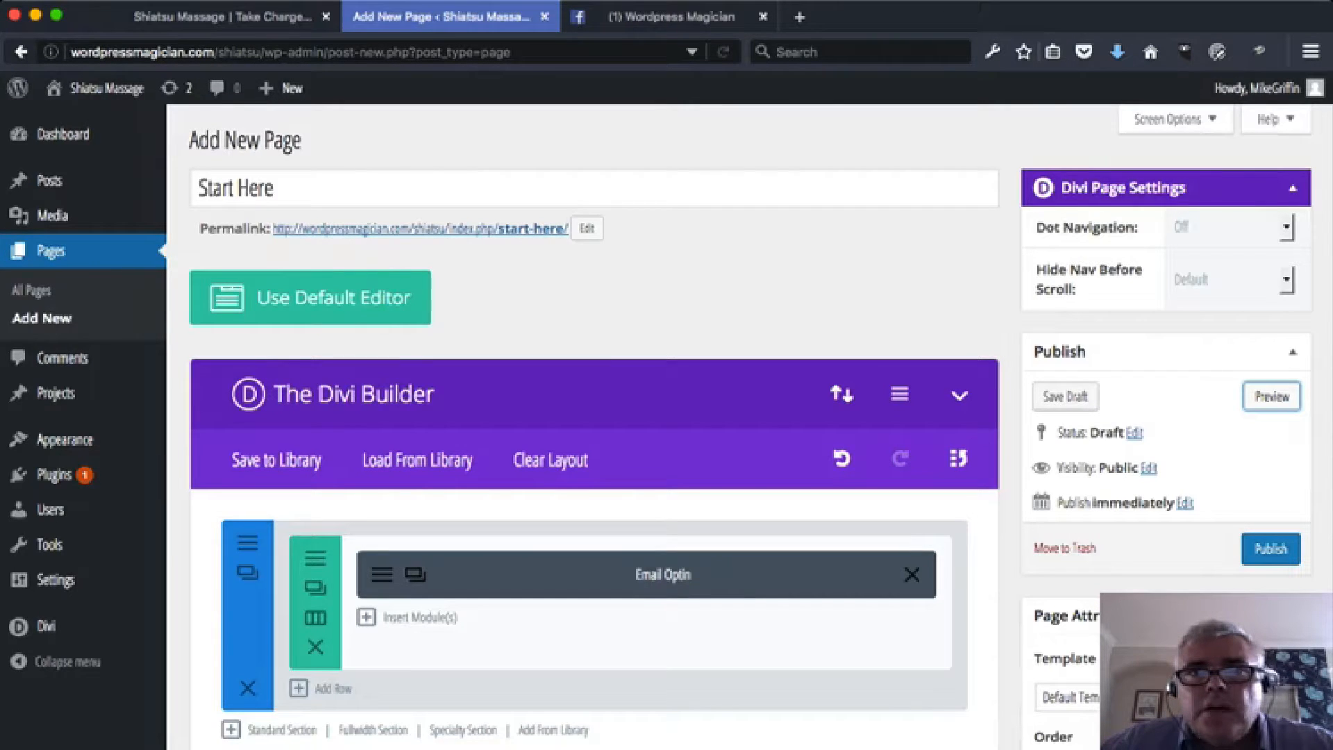
pyautogui.press('super+t')
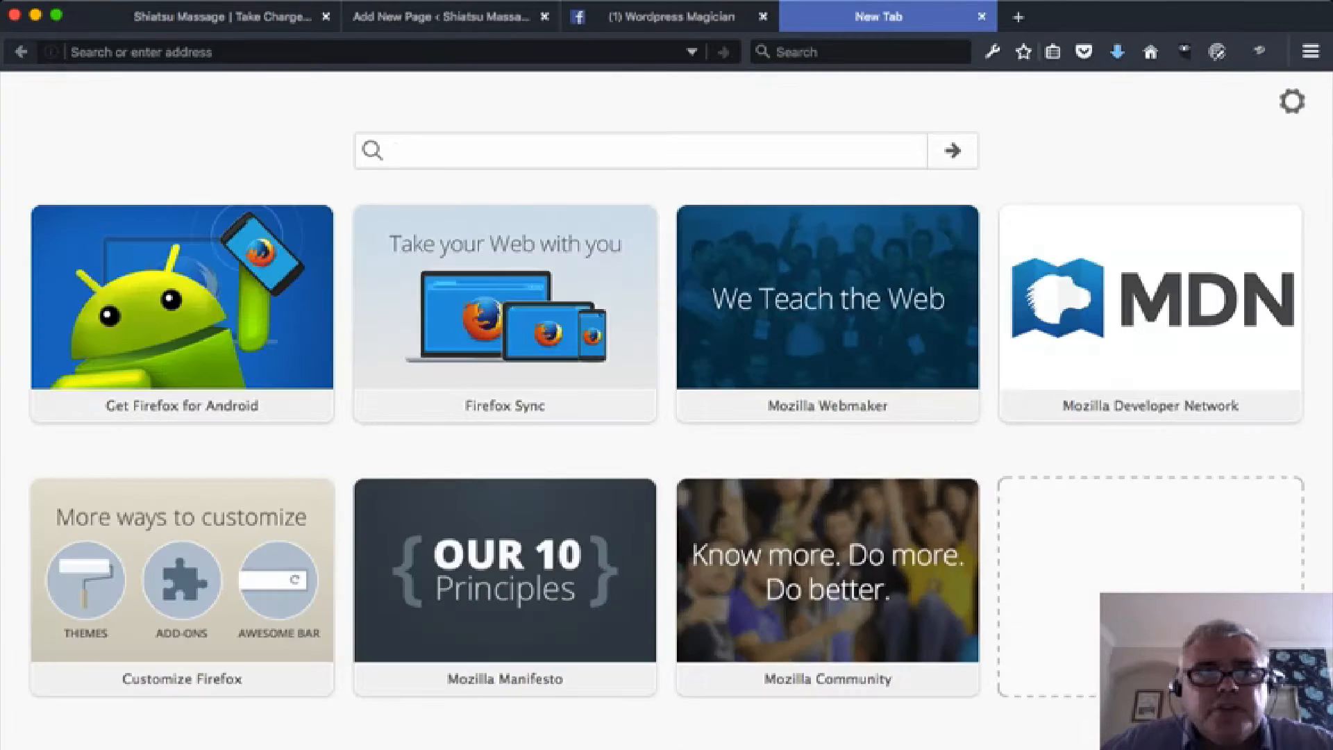
# Step: Search youtube.com for 'shiatsu massage'
pyautogui.write('yout')
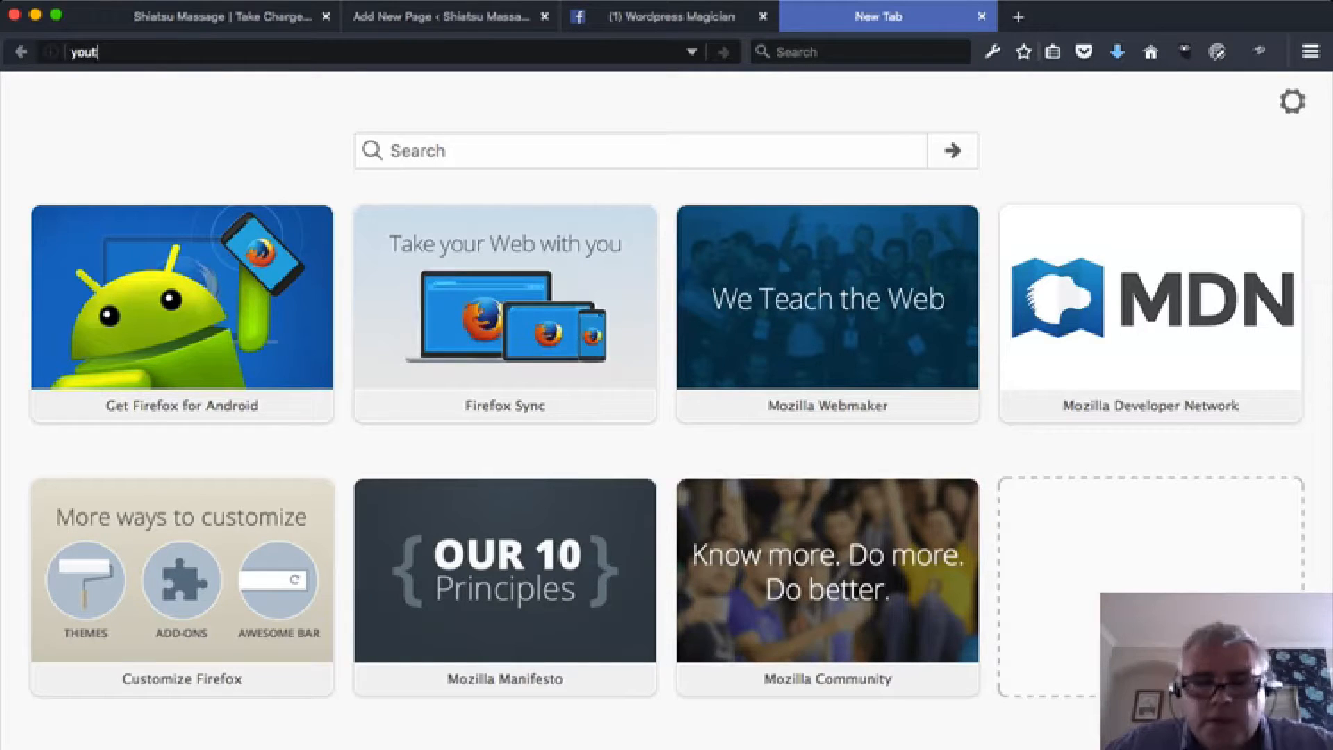
pyautogui.write('ube.com')
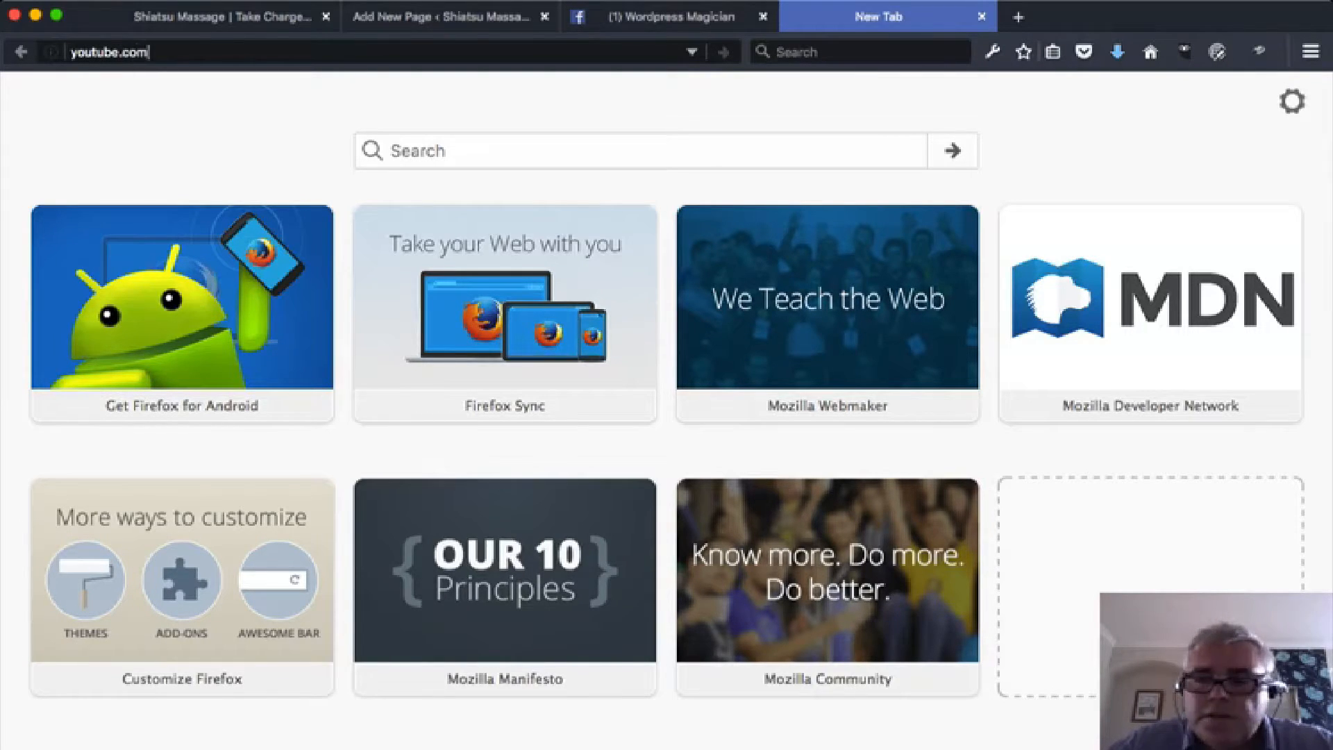
pyautogui.press('Return')
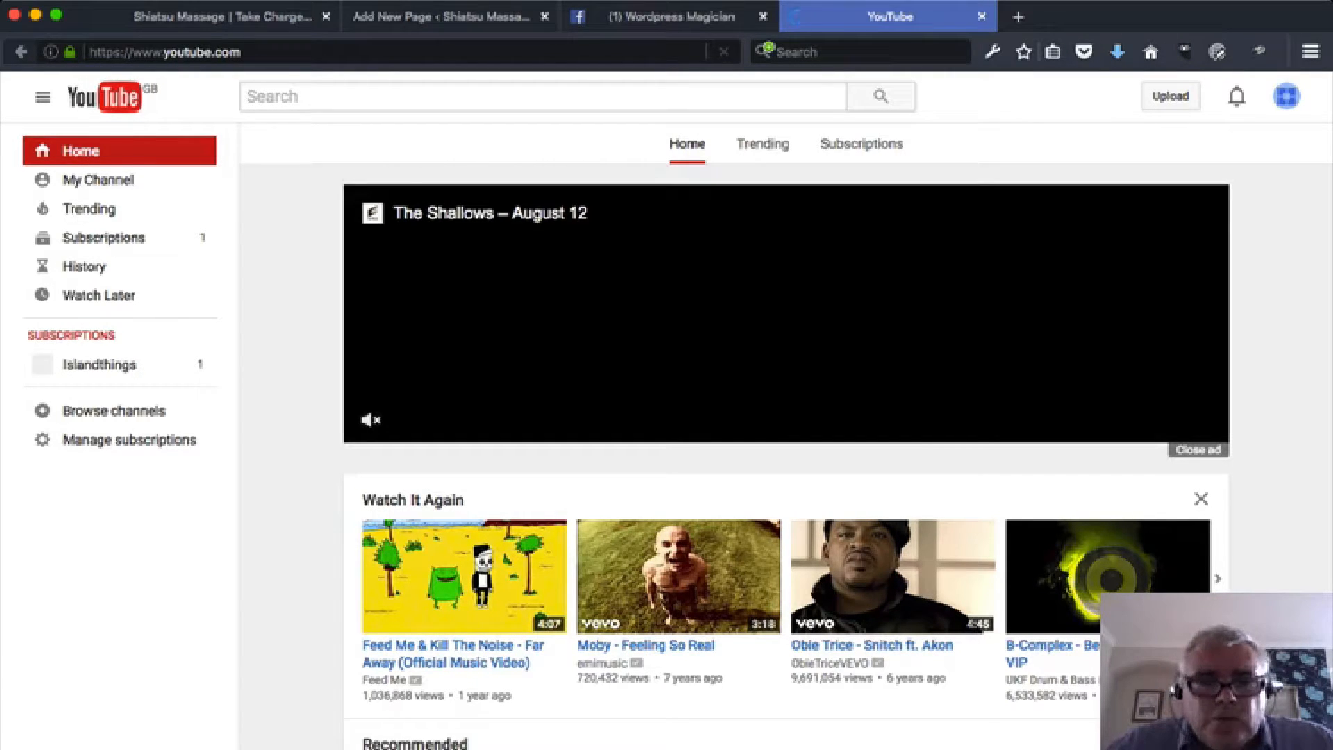
pyautogui.write('s')
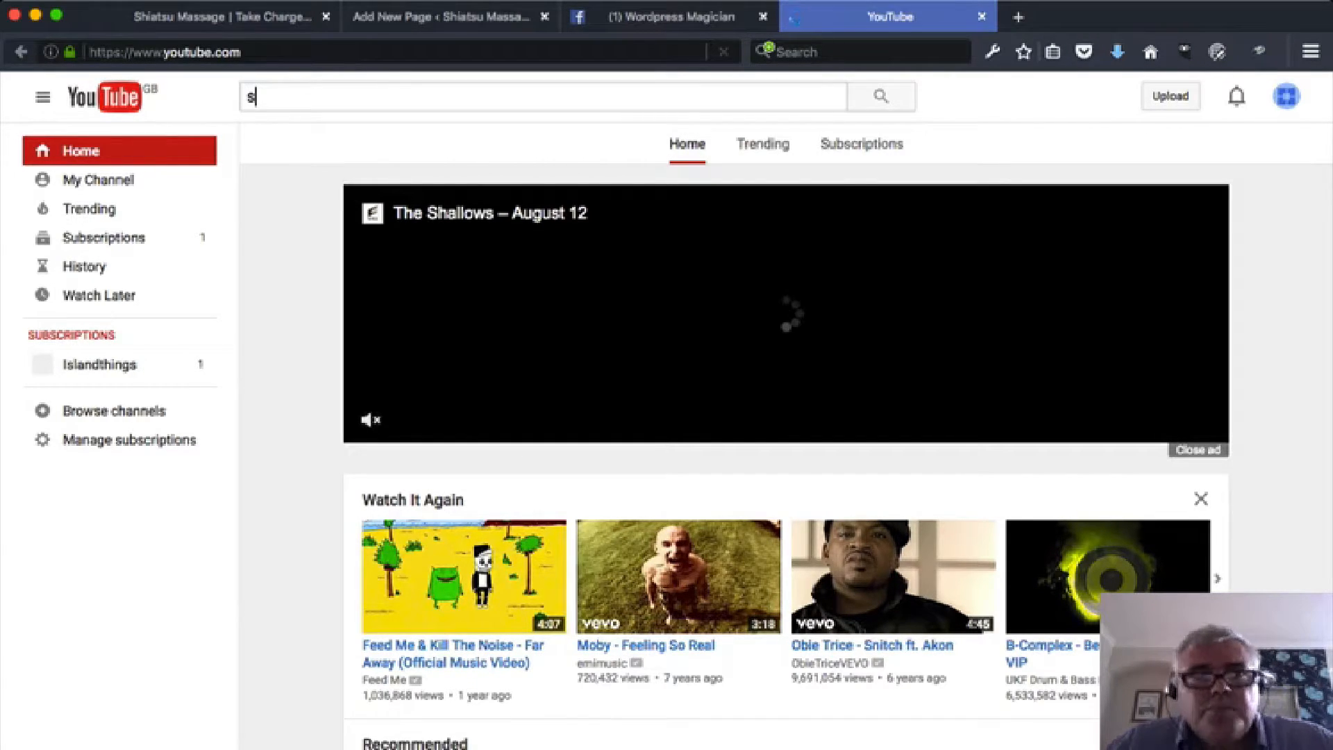
pyautogui.write('hia')
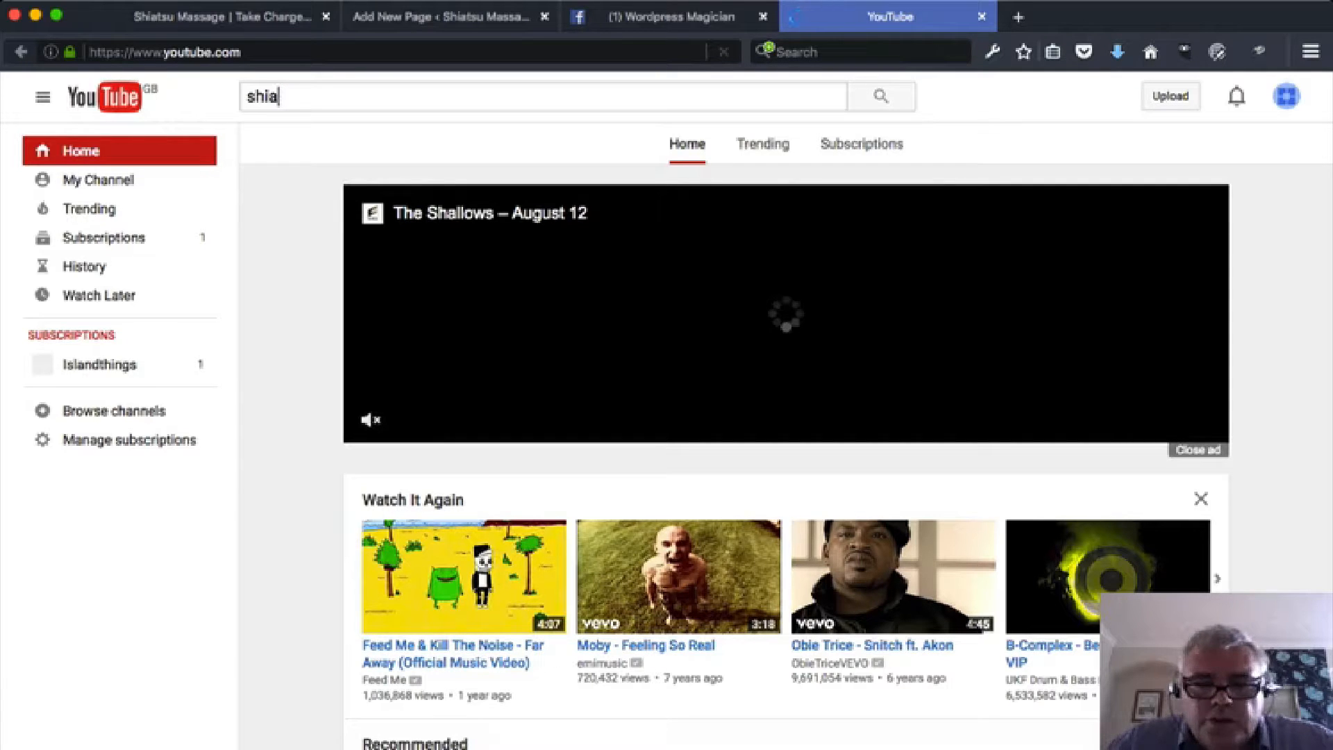
pyautogui.write('ts')
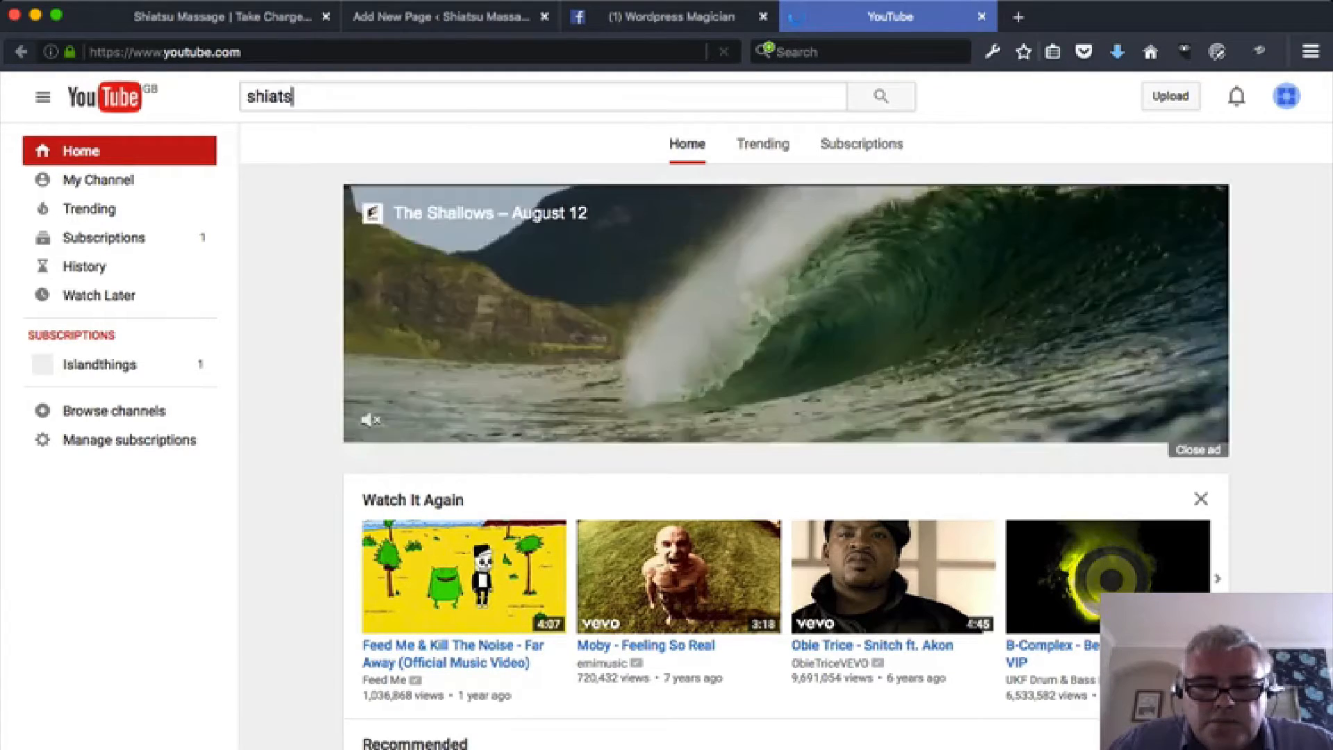
pyautogui.write('u massage')
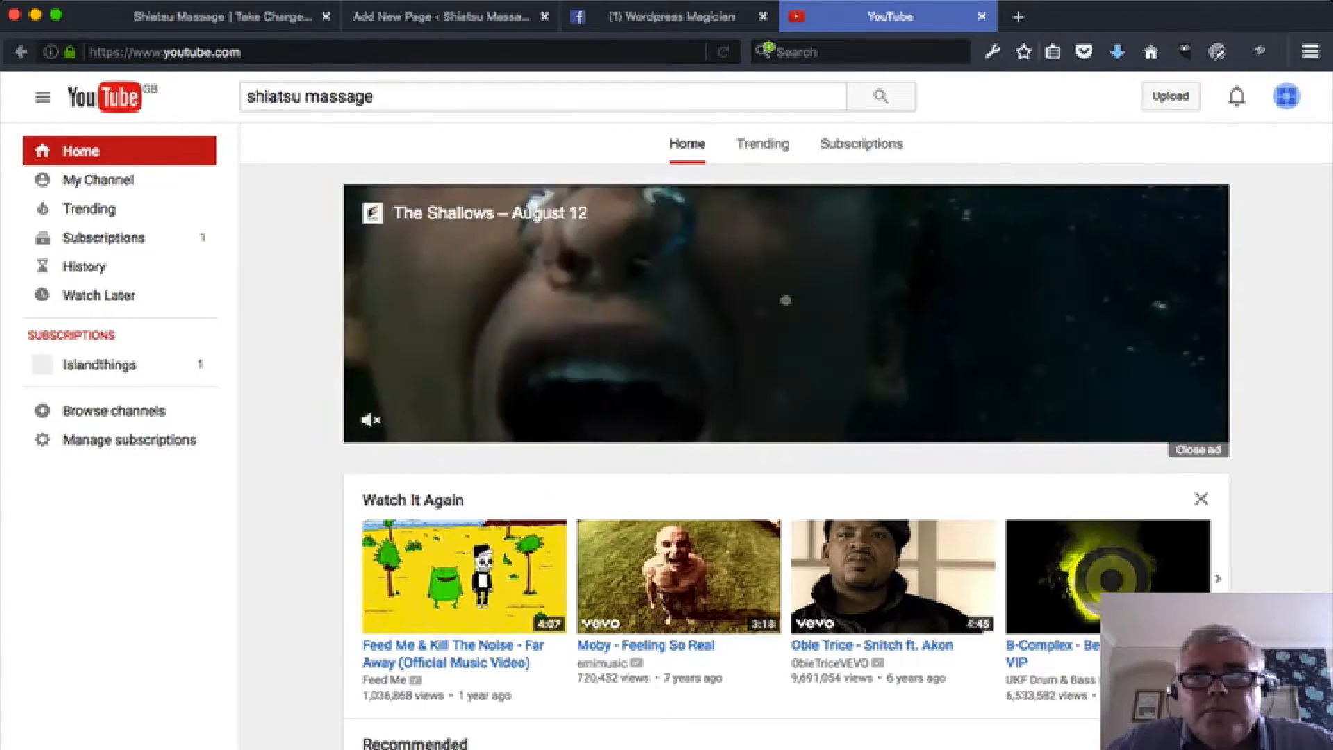
pyautogui.press('Return')
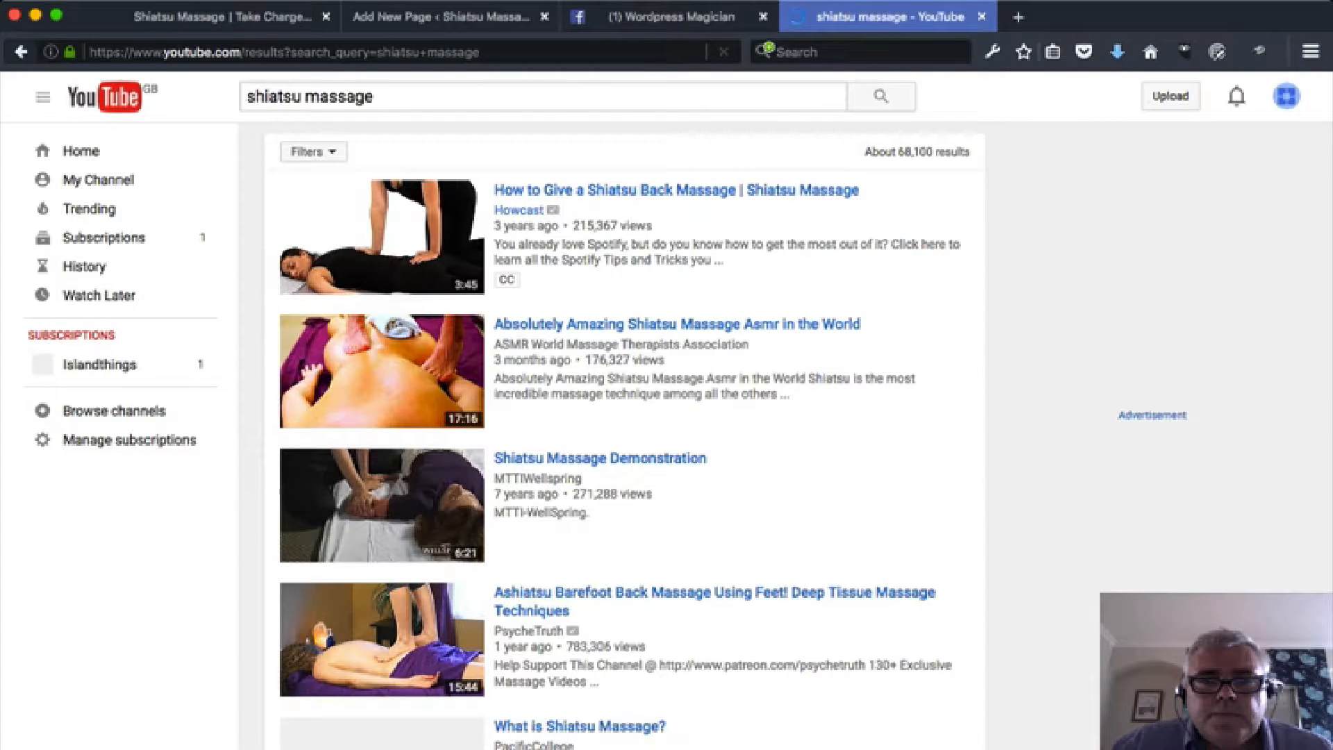
pyautogui.scroll(-3, 624, 436)
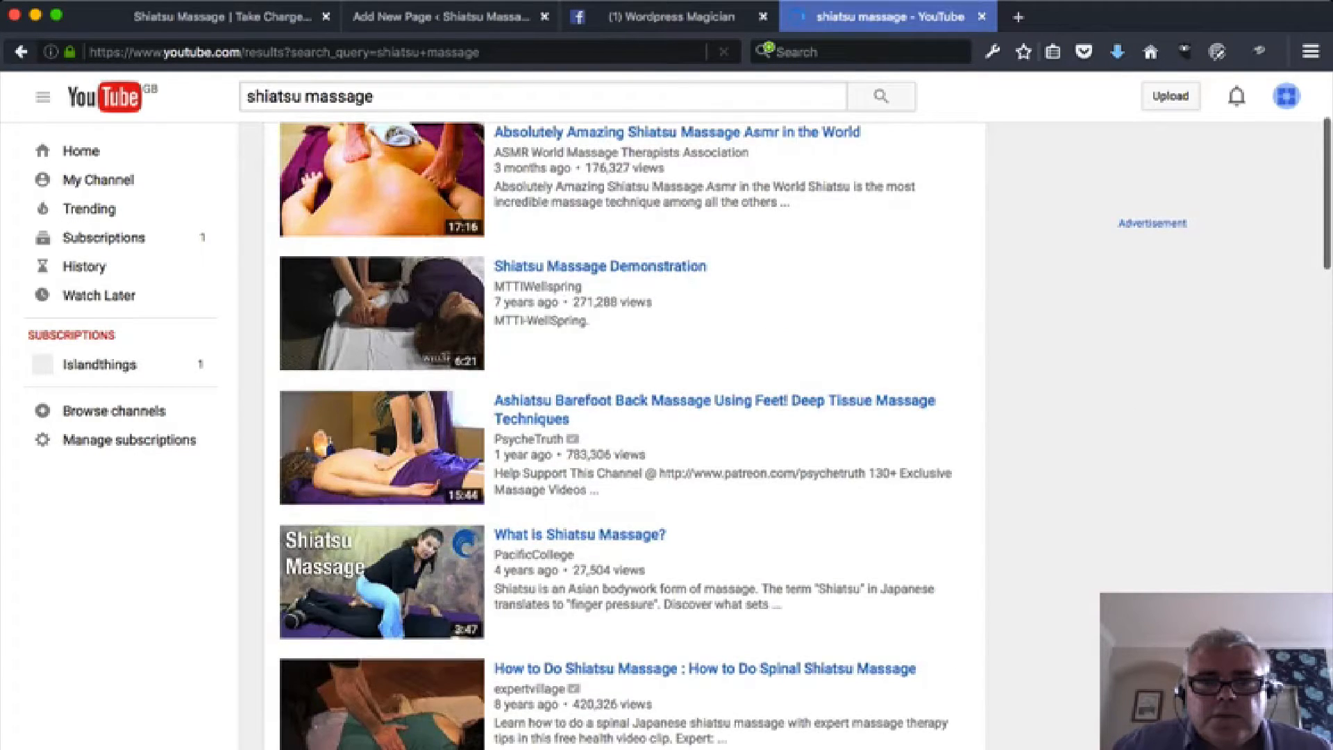
pyautogui.scroll(-4, 579, 257)
pyautogui.scroll(-7, 580, 253)
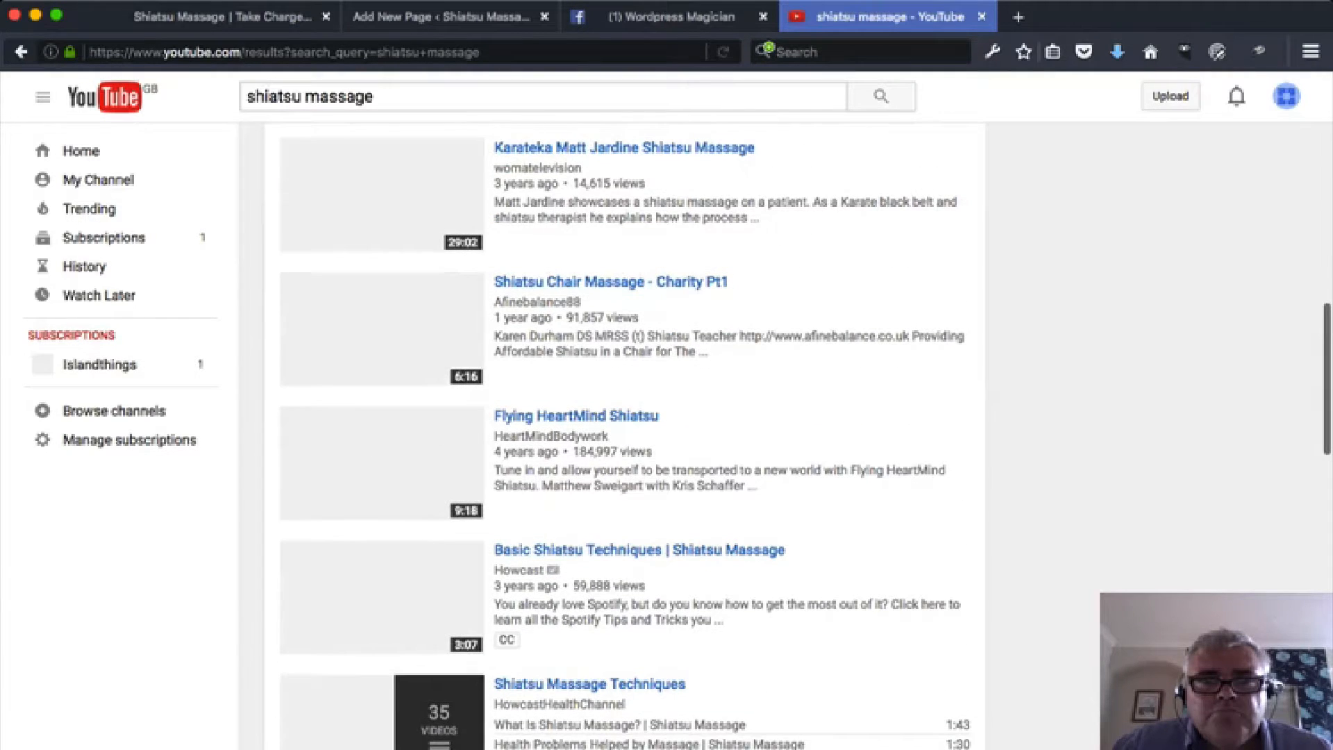
pyautogui.scroll(14, 579, 255)
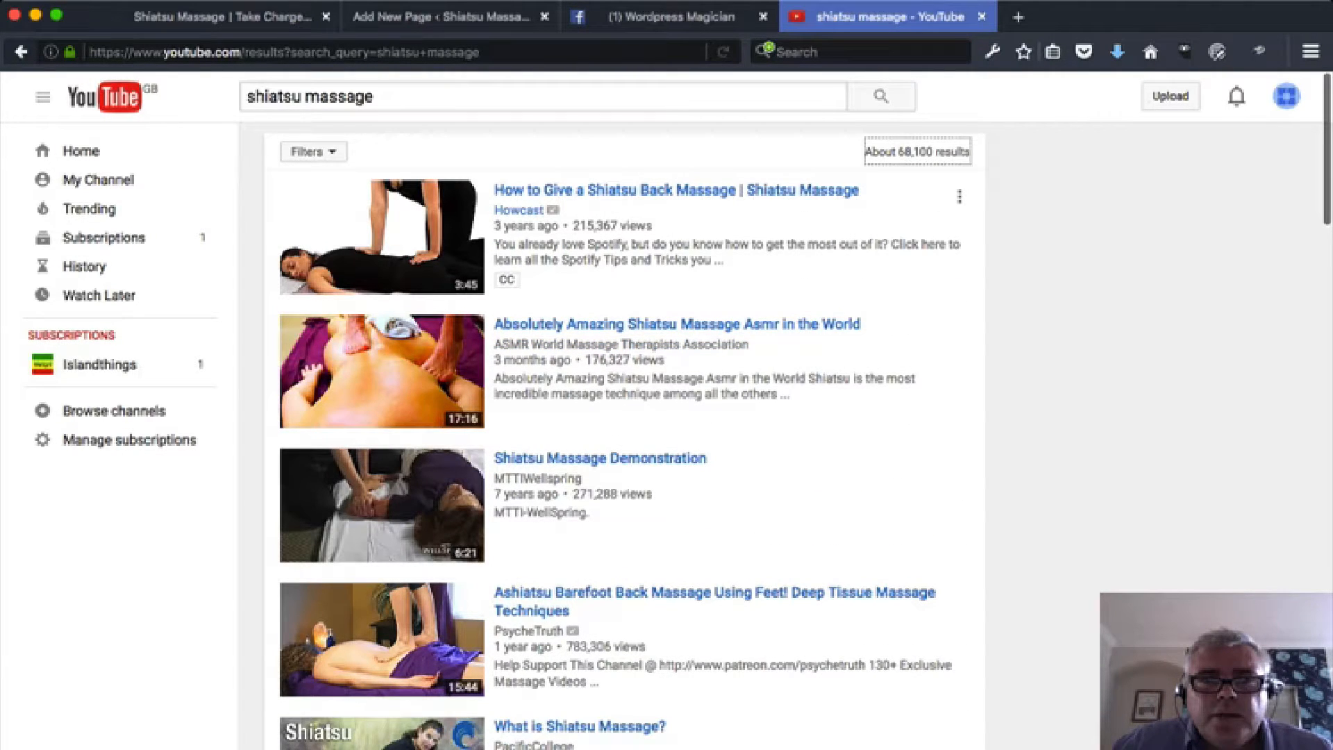
pyautogui.click(580, 256)
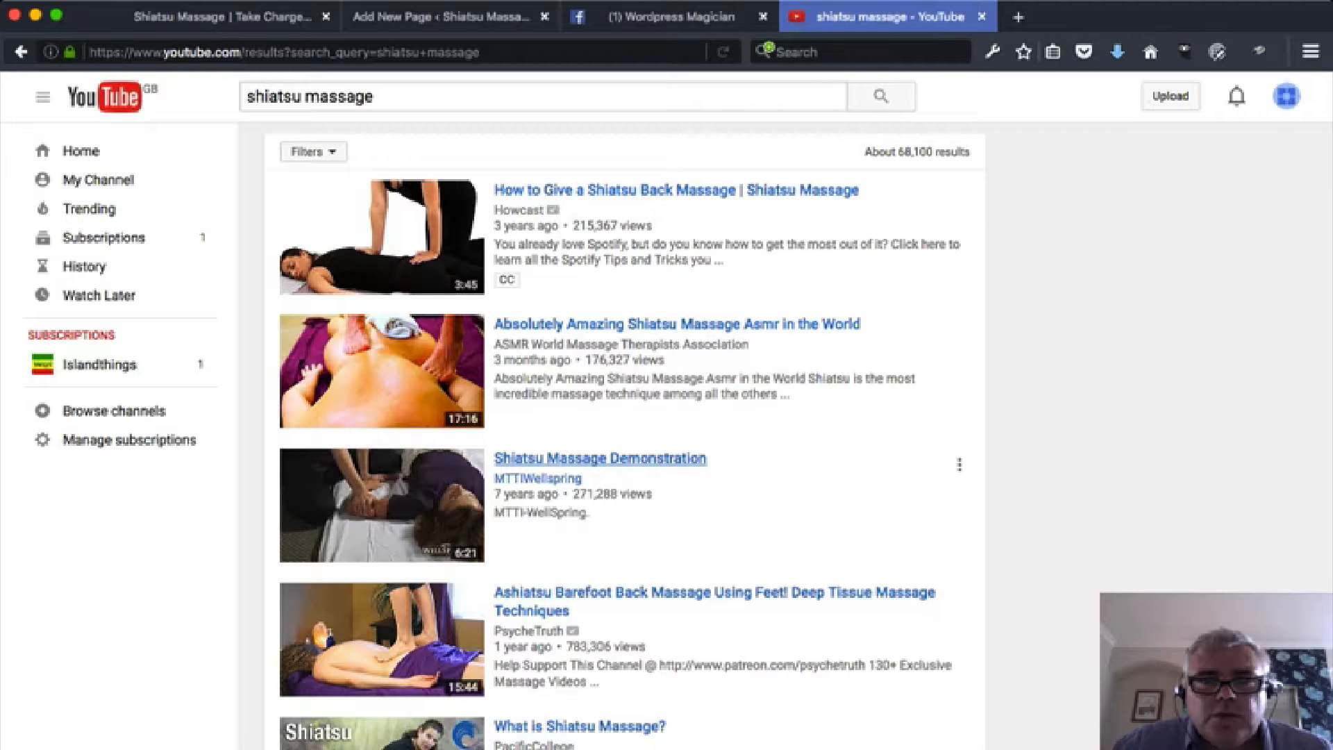
pyautogui.click(600, 458)
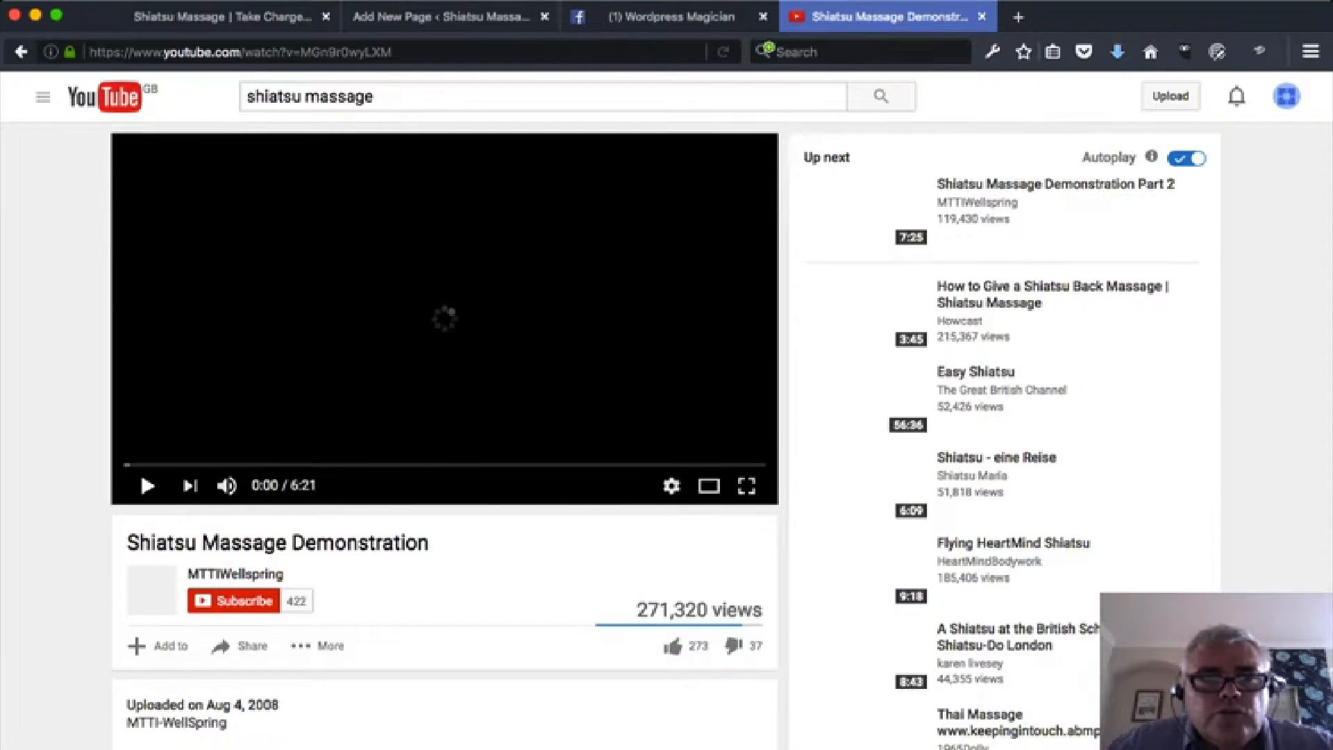
pyautogui.scroll(-5, 444, 416)
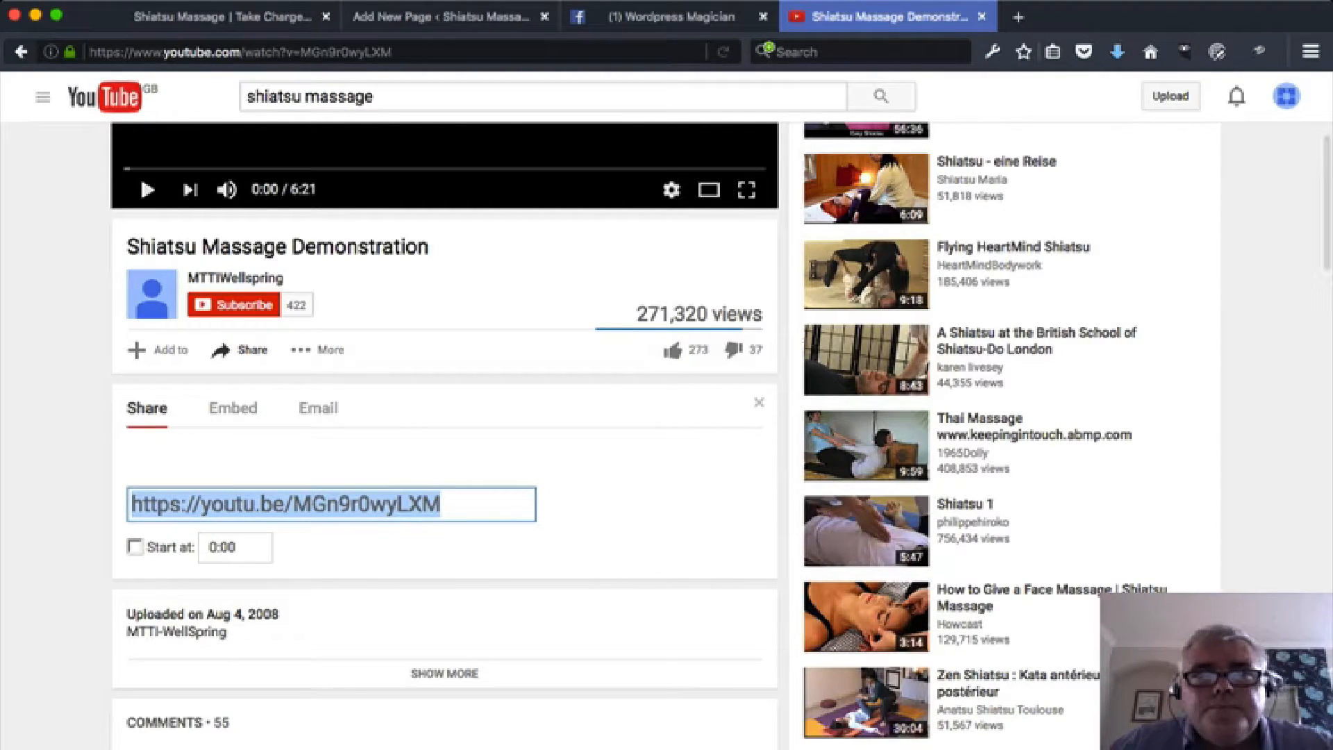
pyautogui.click(441, 17)
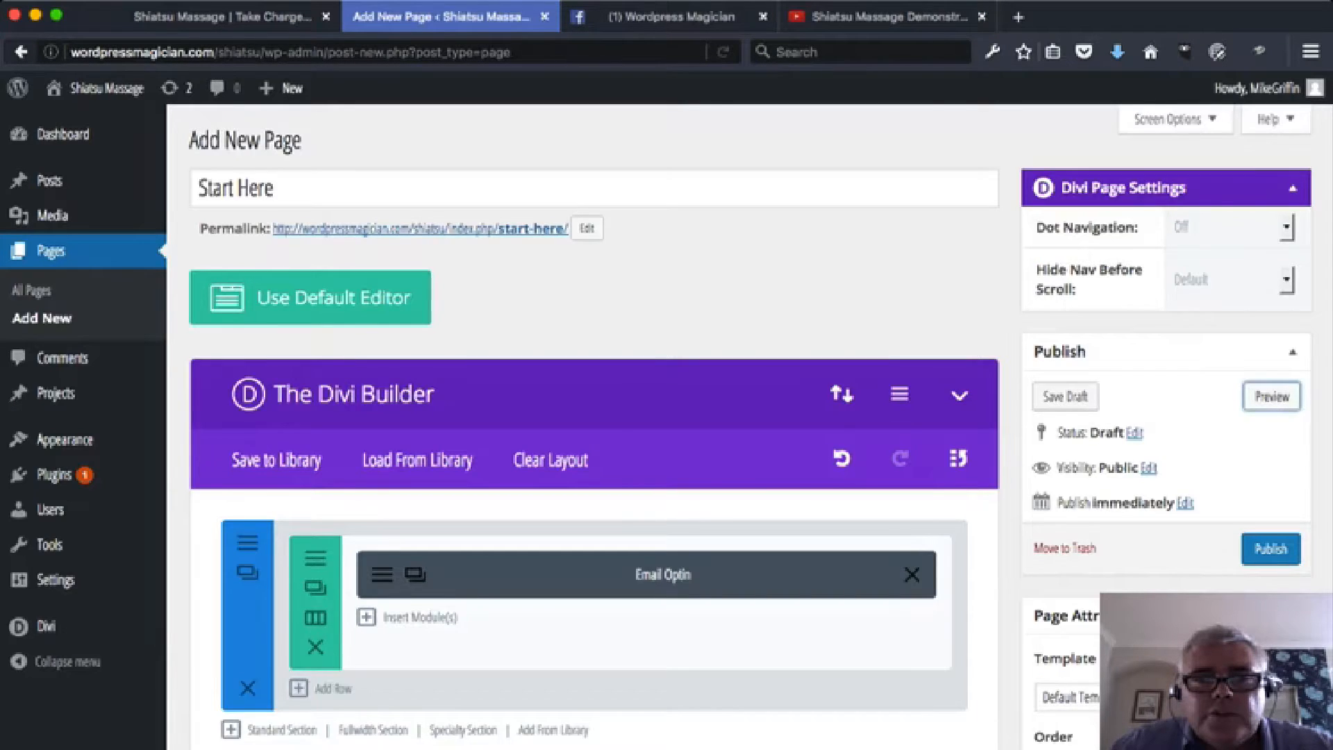
# Step: Paste the YouTube shiatsu link as the Video module's video URL
pyautogui.scroll(-7, 593, 416)
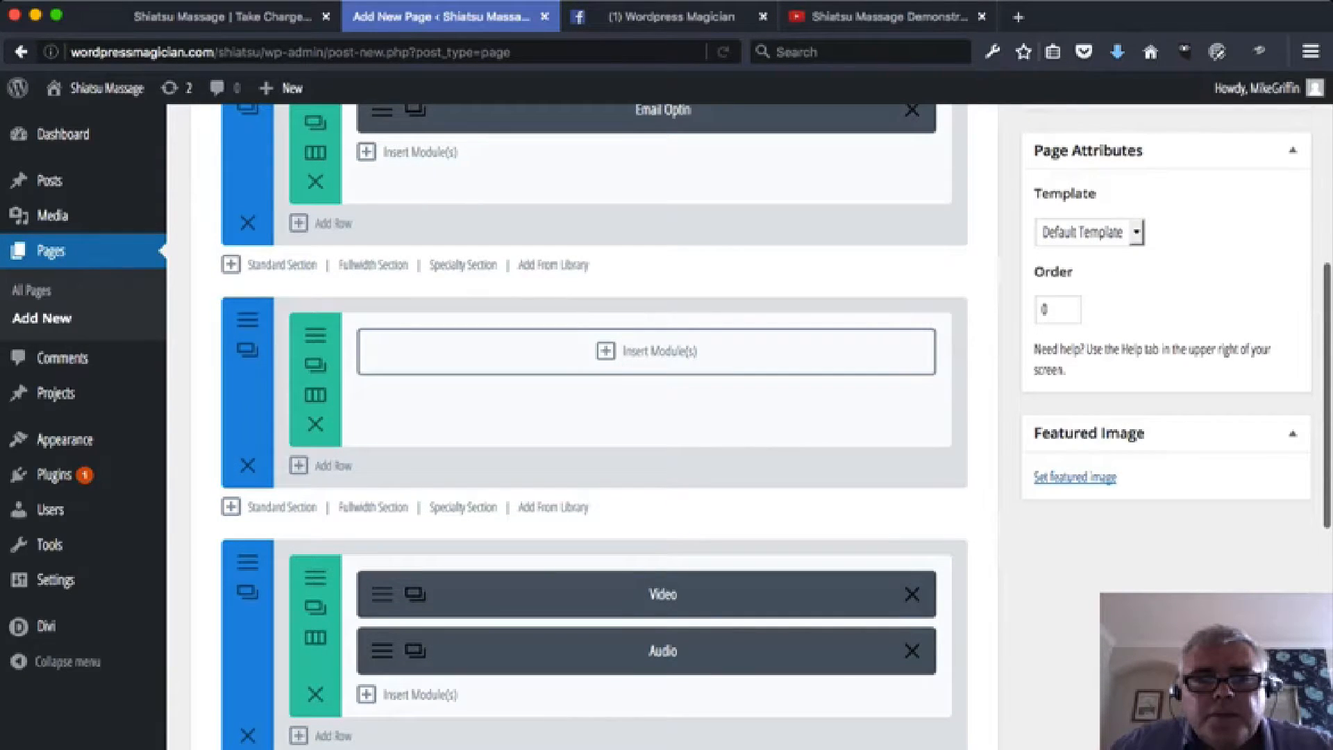
pyautogui.click(382, 594)
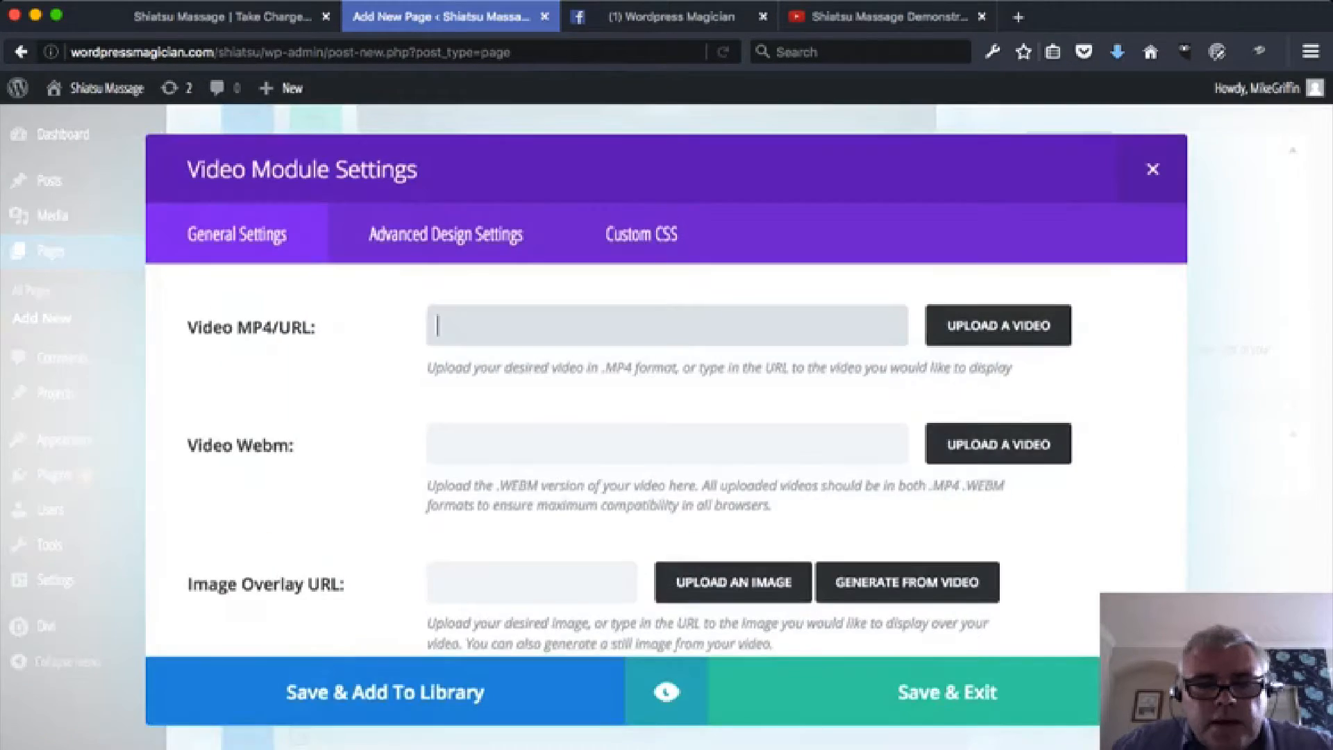
pyautogui.write('https://youtu.be/MGn9r0wyLXM')
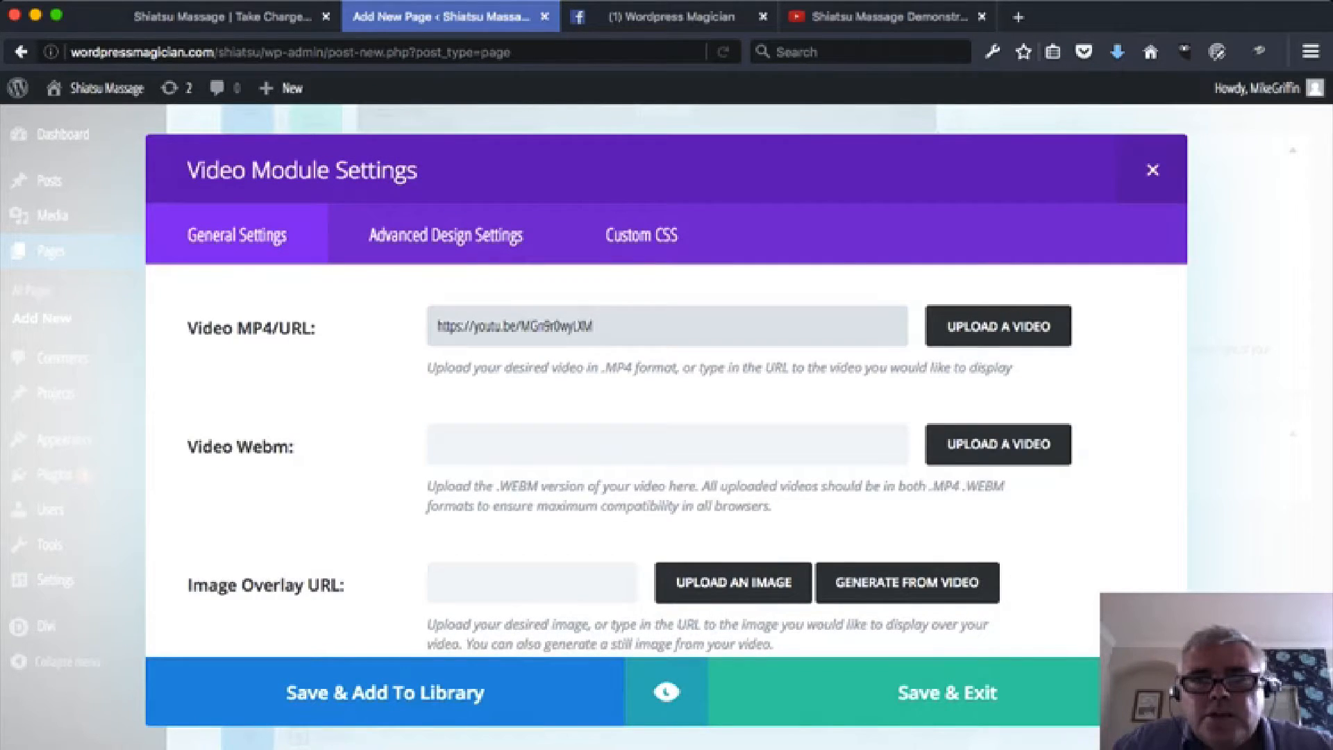
# Step: Set wellness-285587.jpg as the video's overlay image, preview, and save the module
pyautogui.scroll(-3, 666, 459)
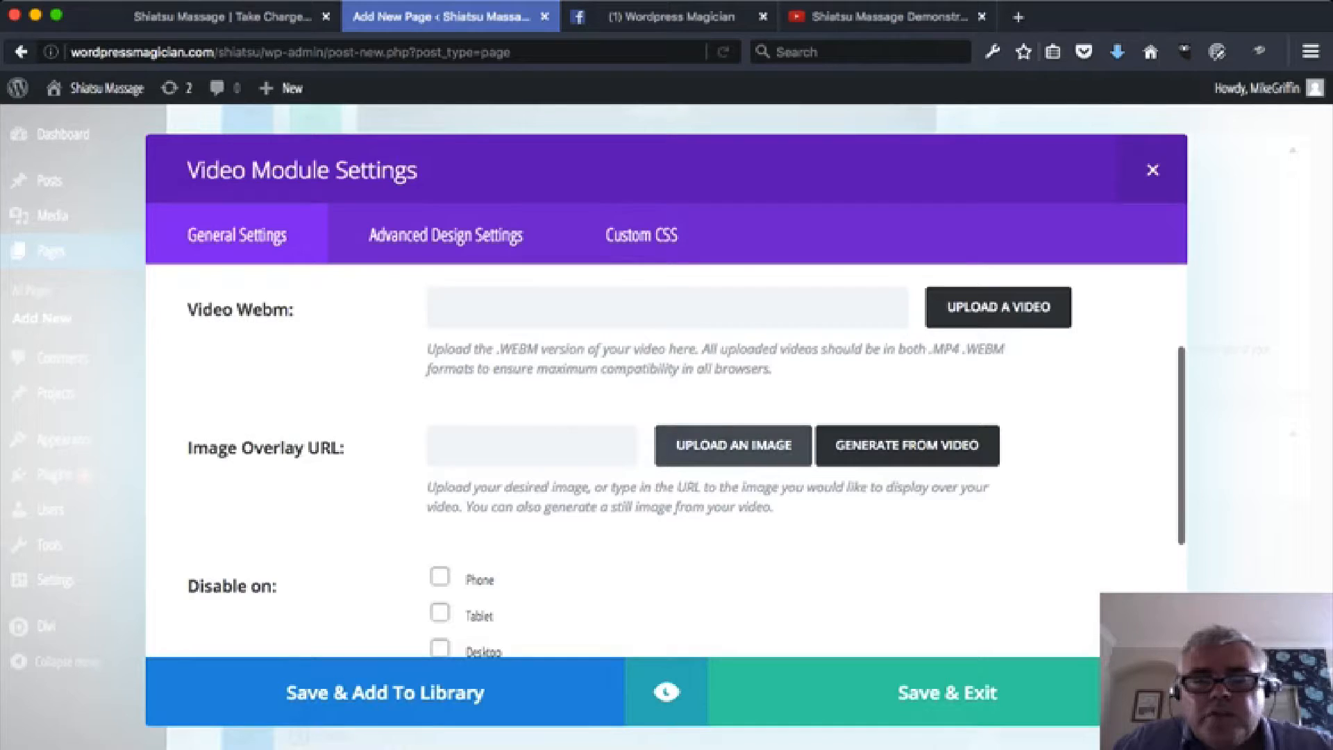
pyautogui.click(733, 445)
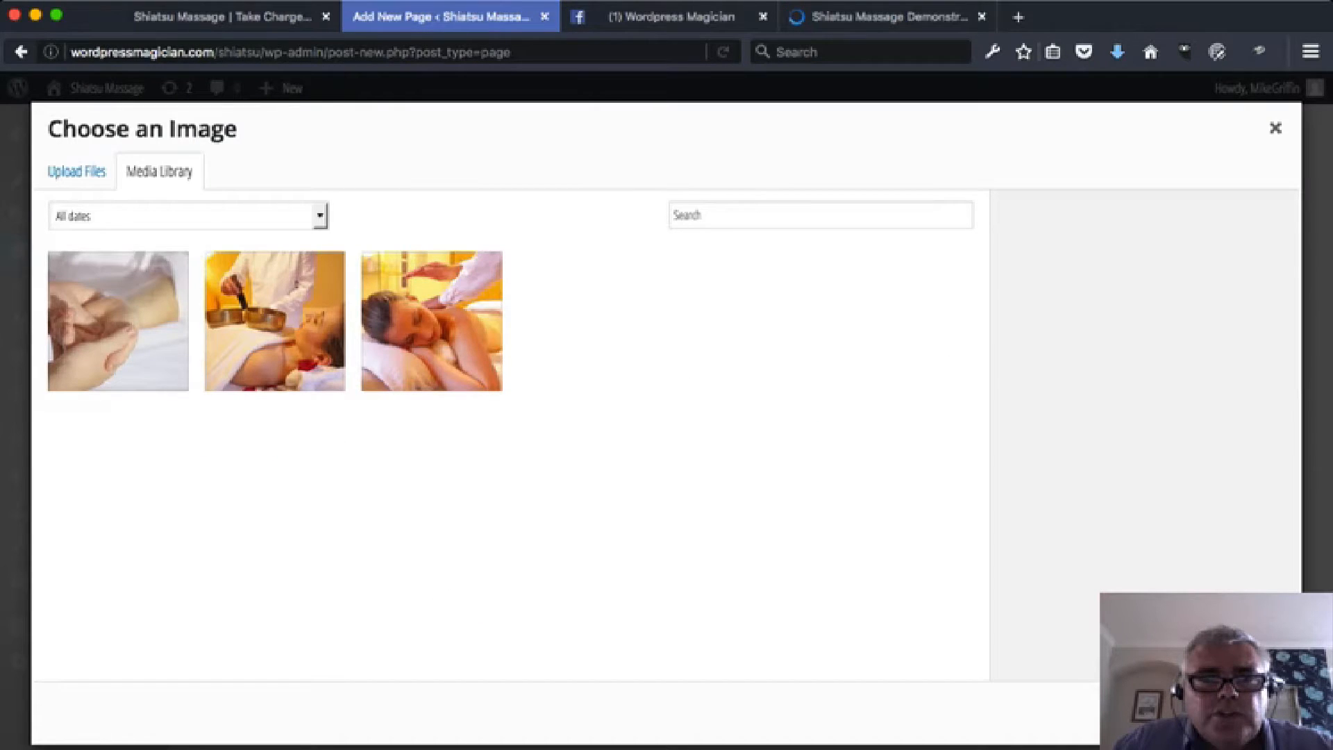
pyautogui.click(431, 322)
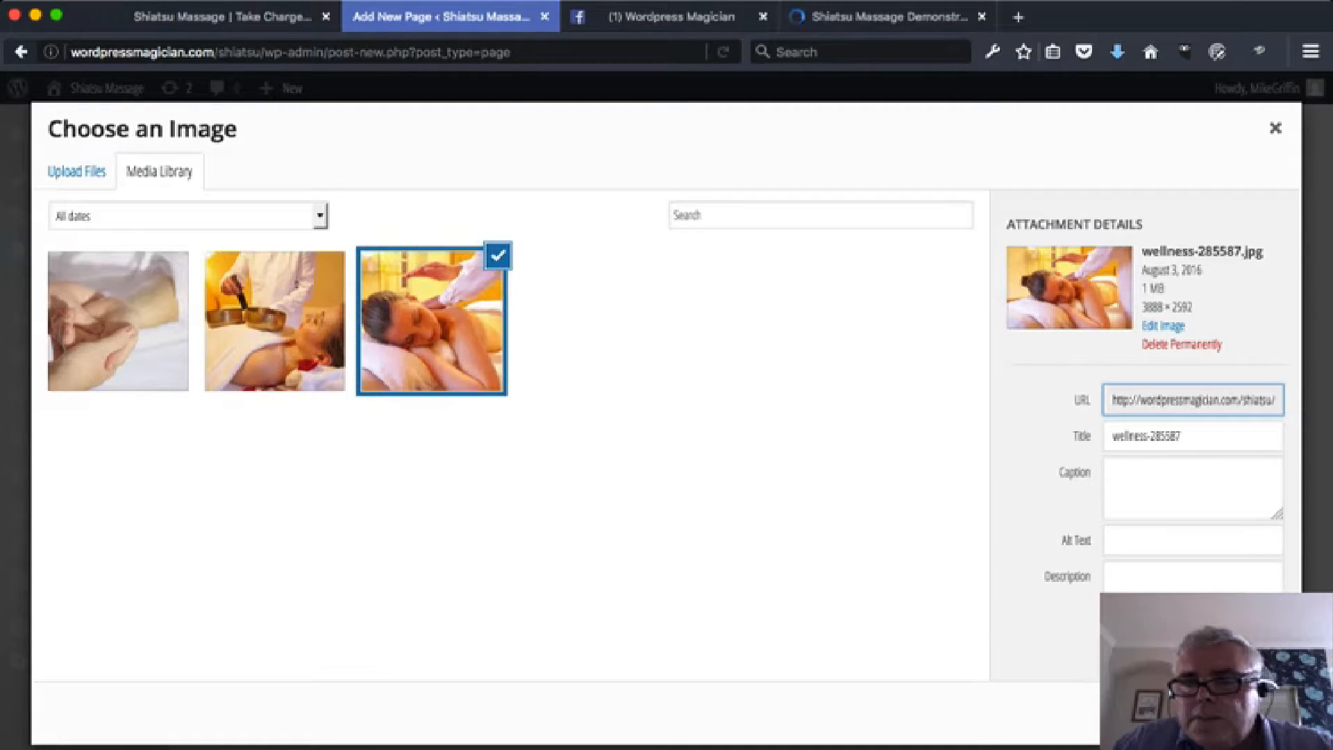
pyautogui.click(1229, 713)
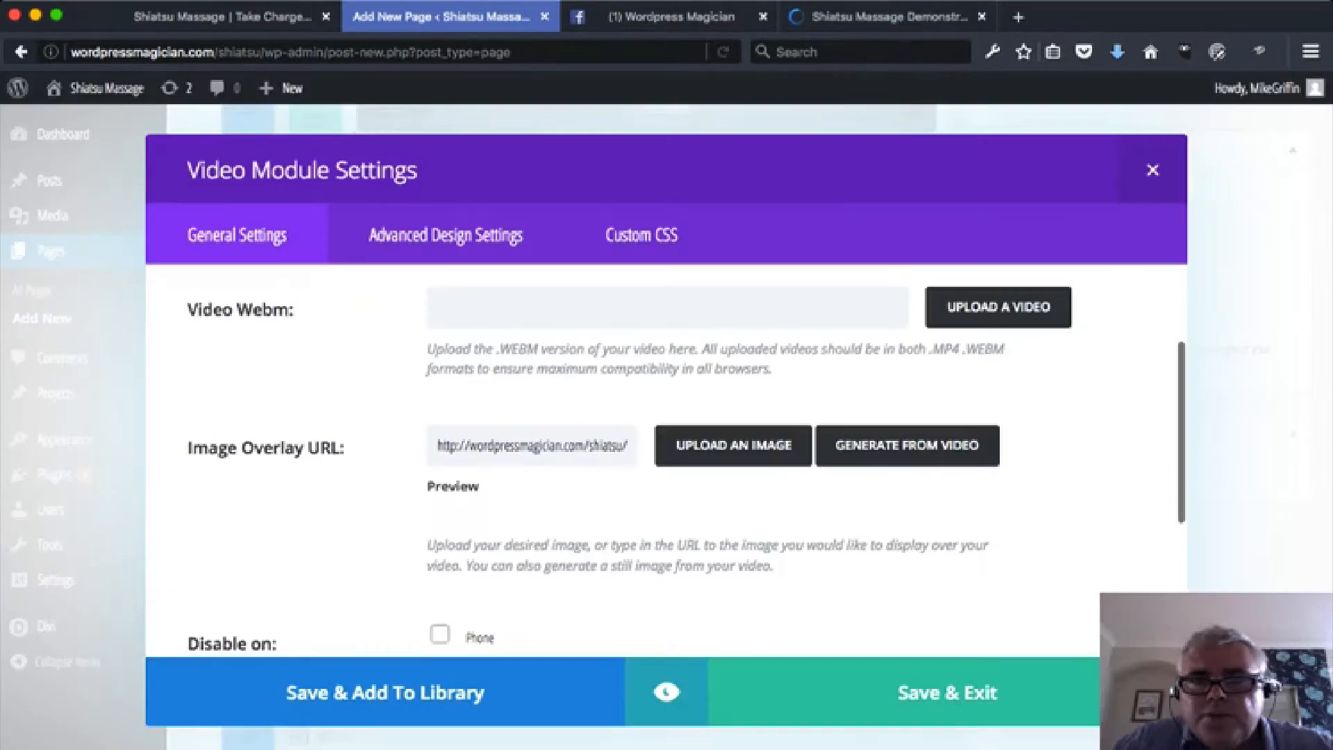
pyautogui.scroll(-4, 666, 459)
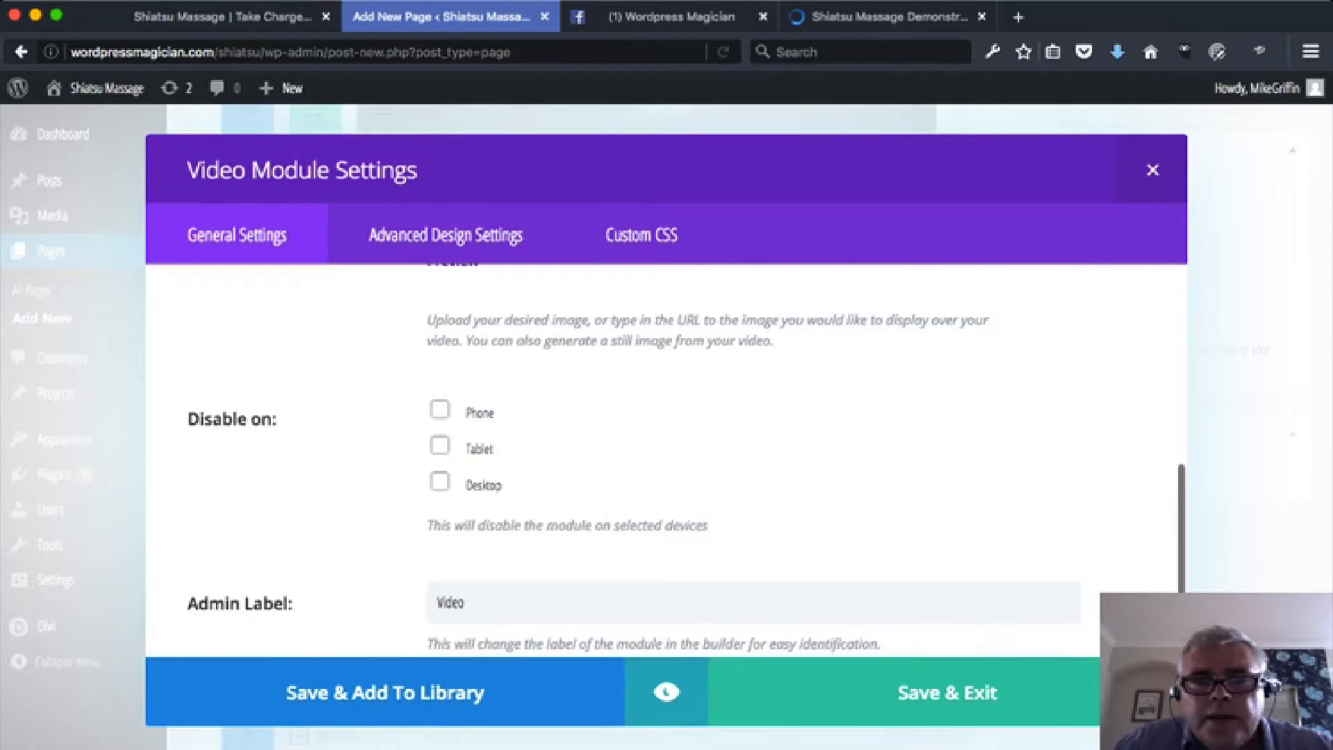
pyautogui.scroll(2, 667, 458)
pyautogui.scroll(3, 667, 458)
pyautogui.click(666, 693)
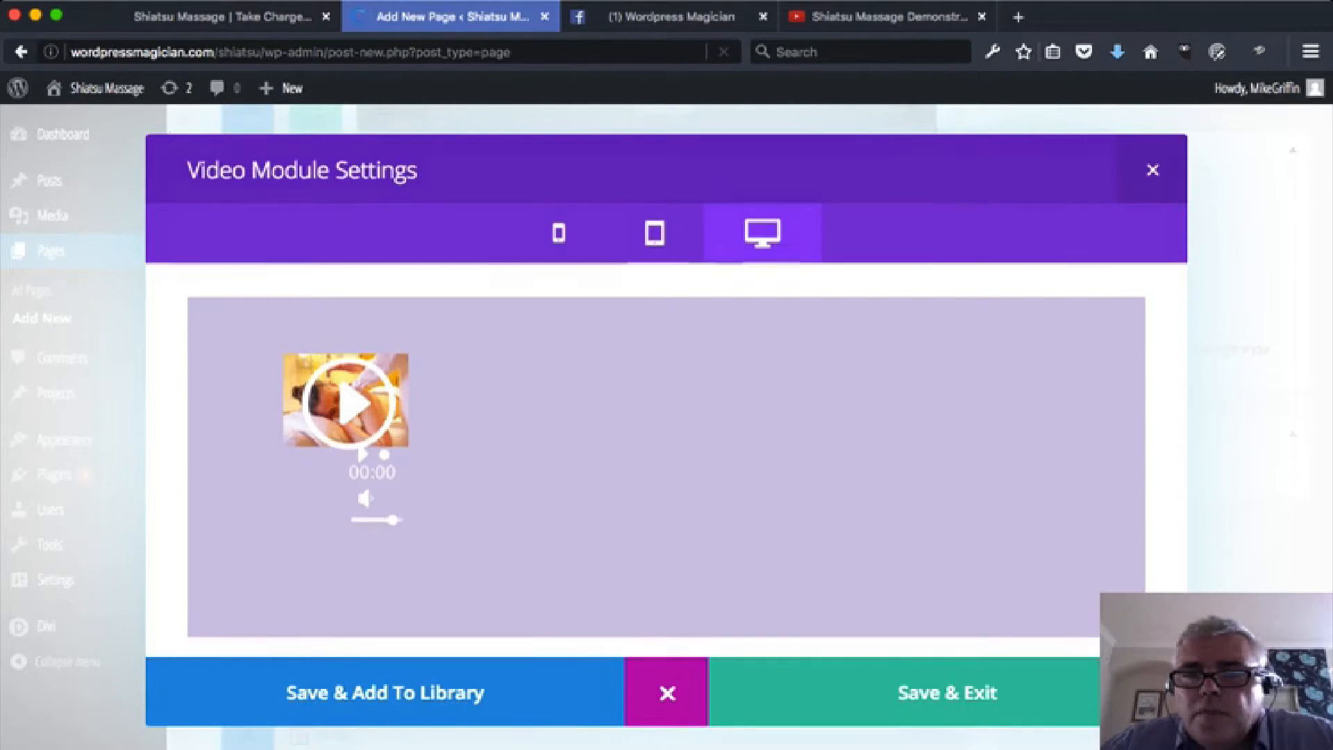
pyautogui.click(947, 693)
pyautogui.scroll(7, 750, 426)
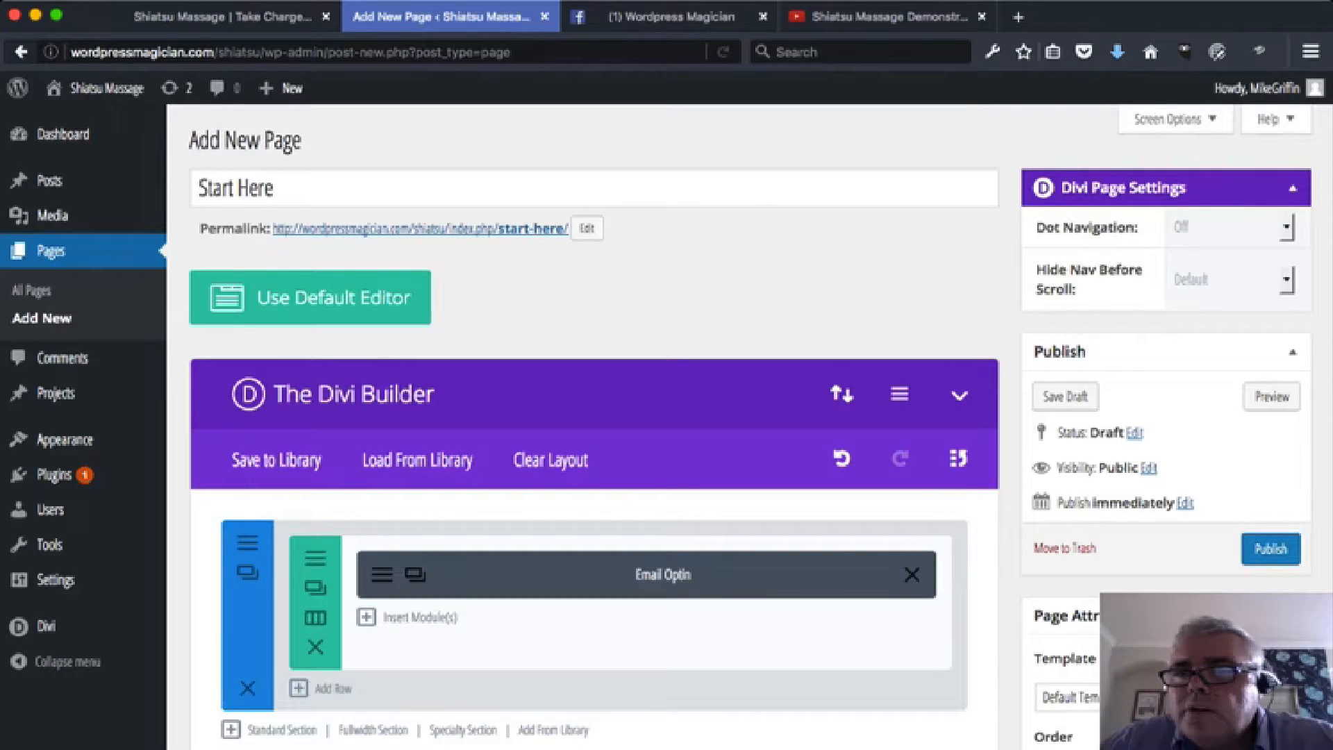
# Step: Play the embedded shiatsu video on the Start Here front-end preview, then close the preview
pyautogui.click(1270, 397)
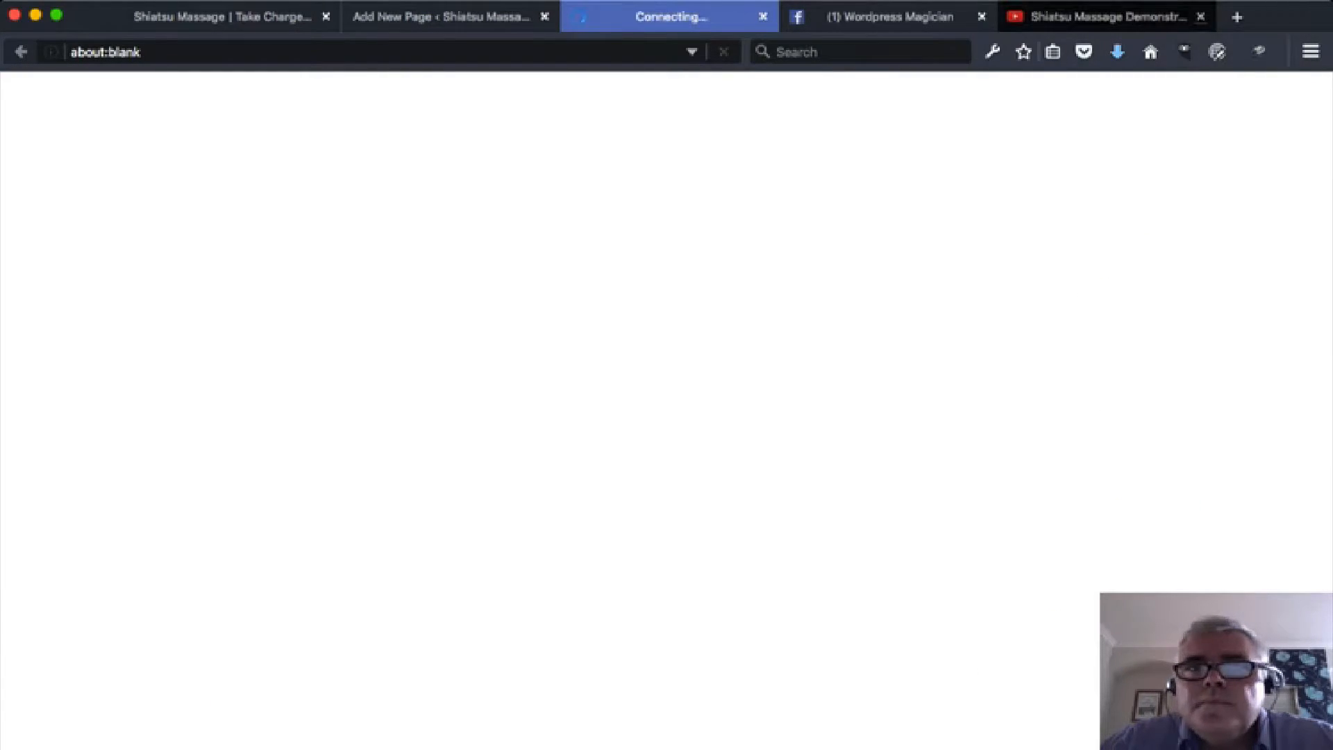
pyautogui.click(1200, 17)
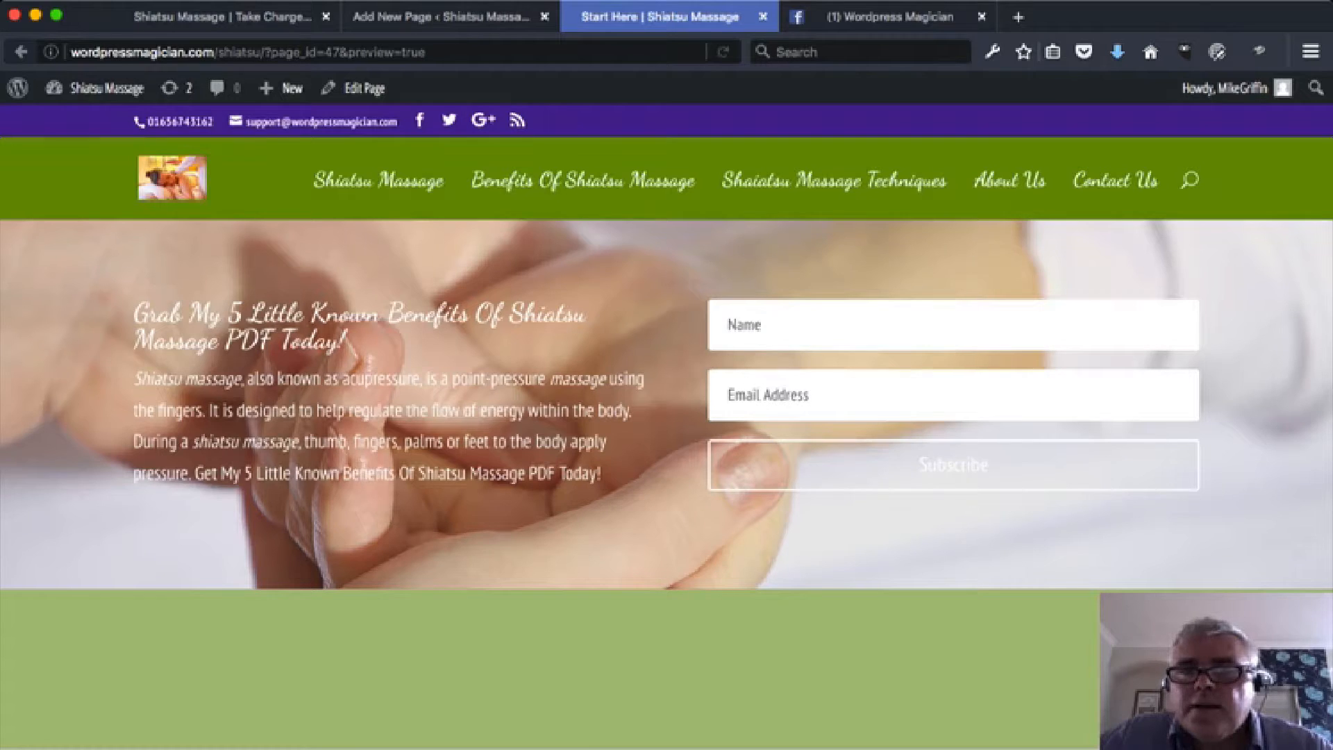
pyautogui.scroll(-4, 369, 361)
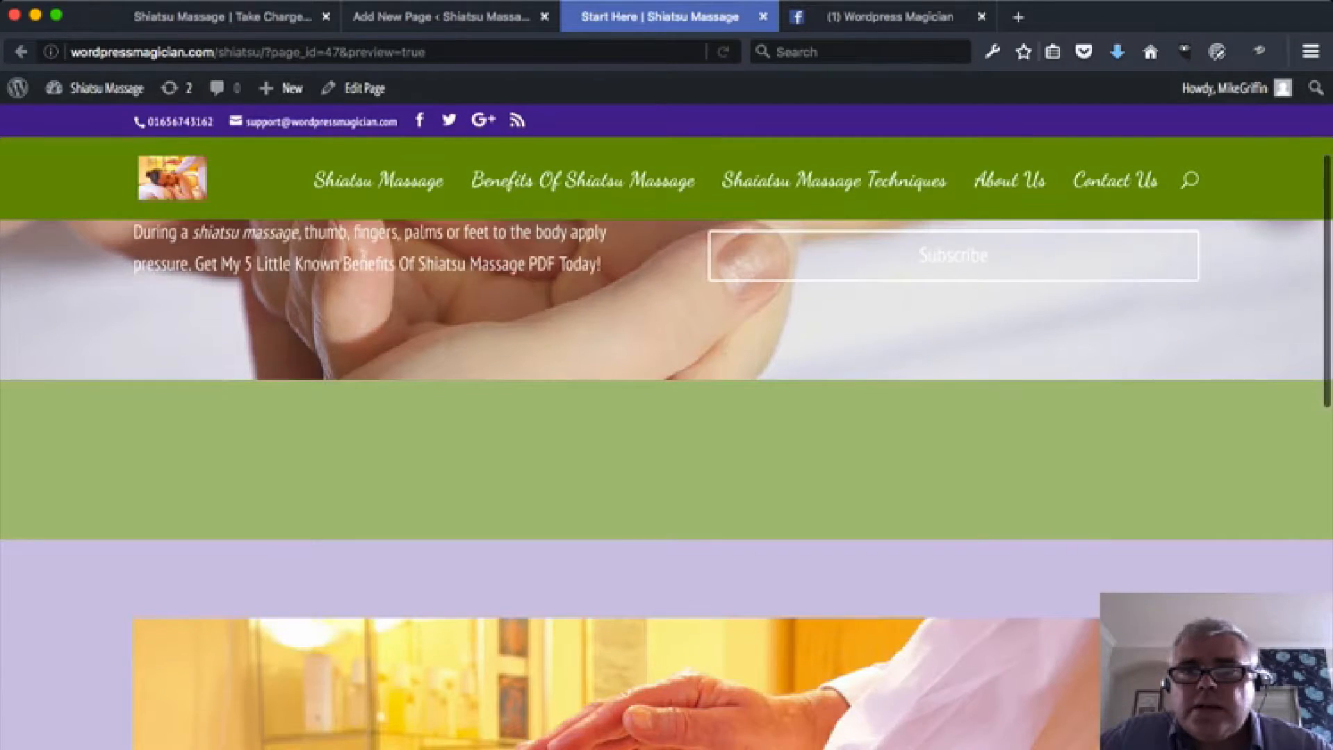
pyautogui.scroll(-8, 667, 416)
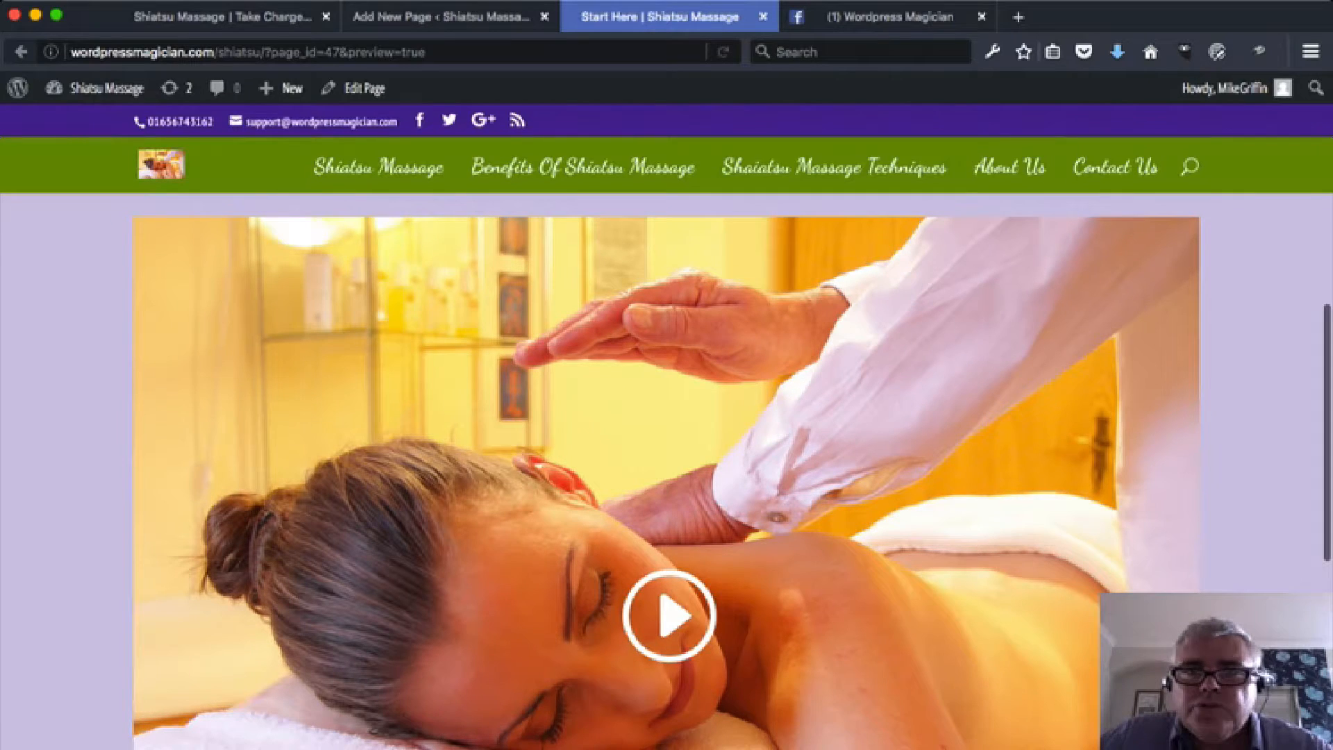
pyautogui.scroll(-3, 666, 472)
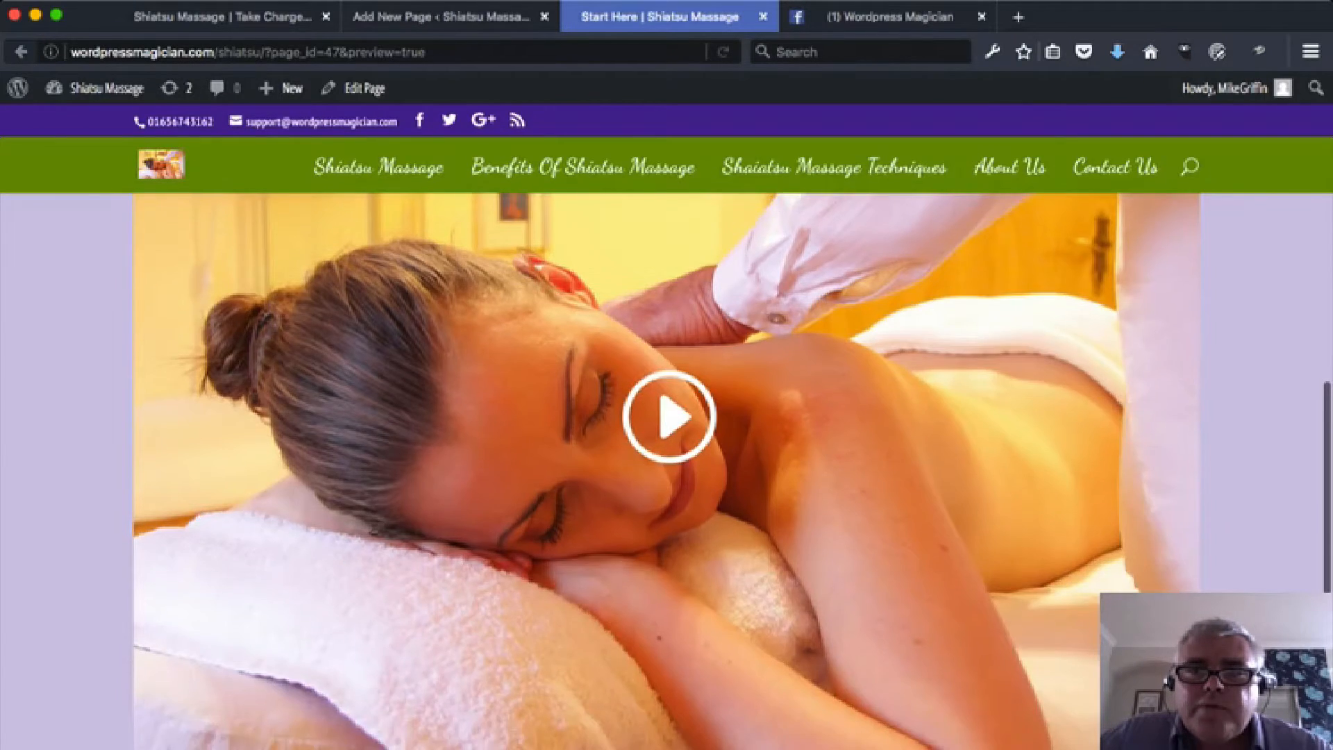
pyautogui.scroll(4, 666, 472)
pyautogui.scroll(-2, 666, 472)
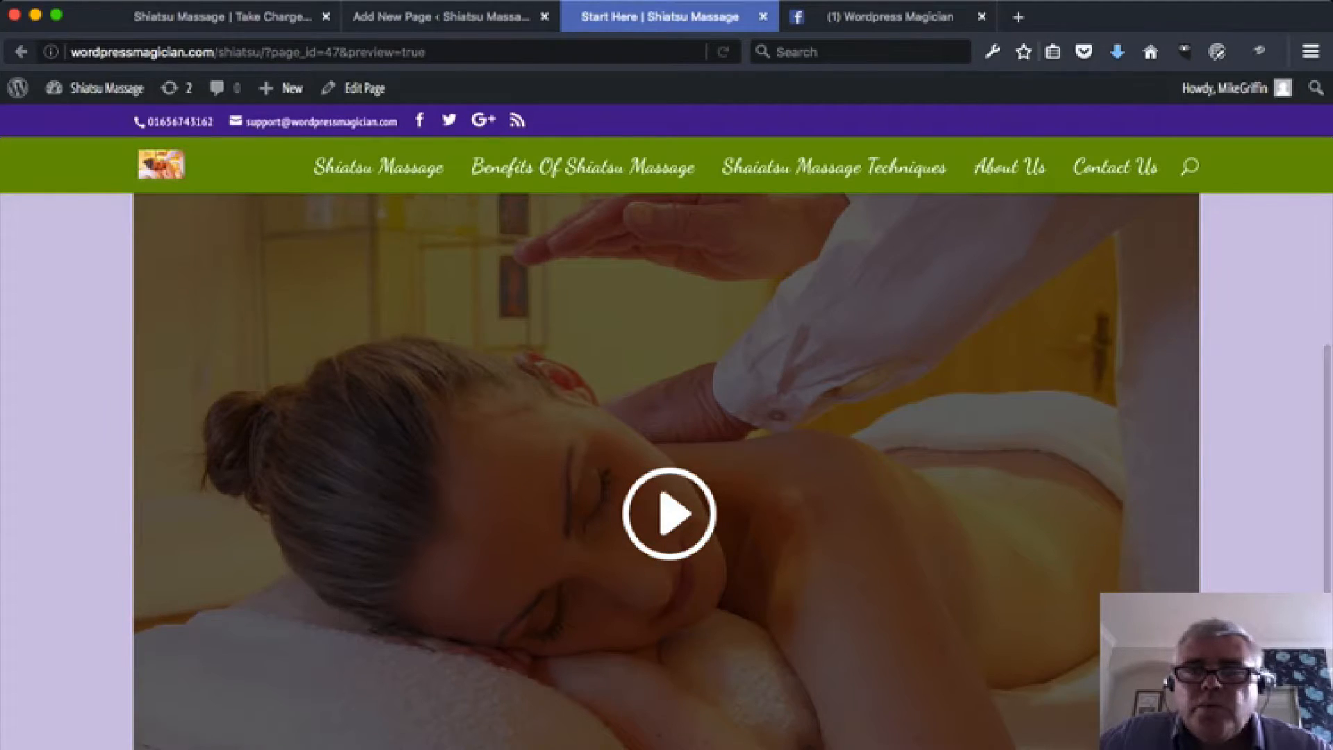
pyautogui.click(669, 514)
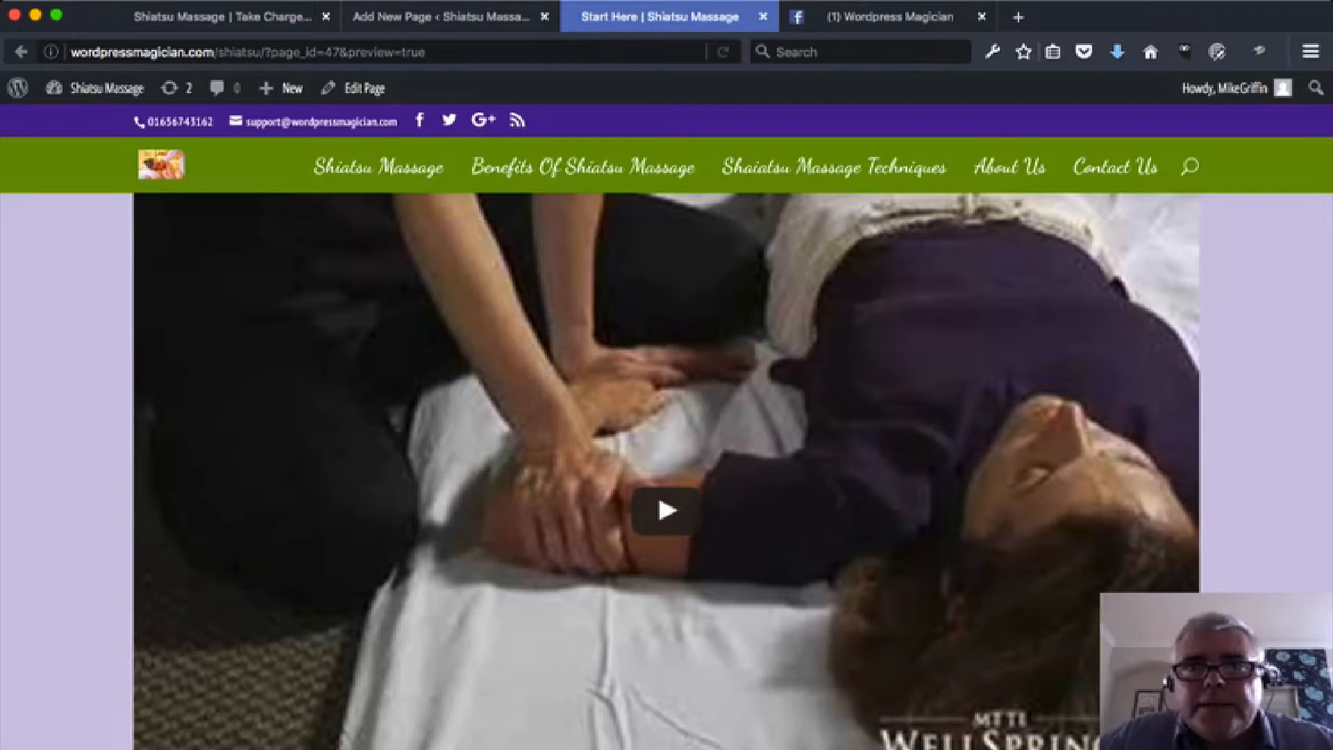
pyautogui.click(763, 17)
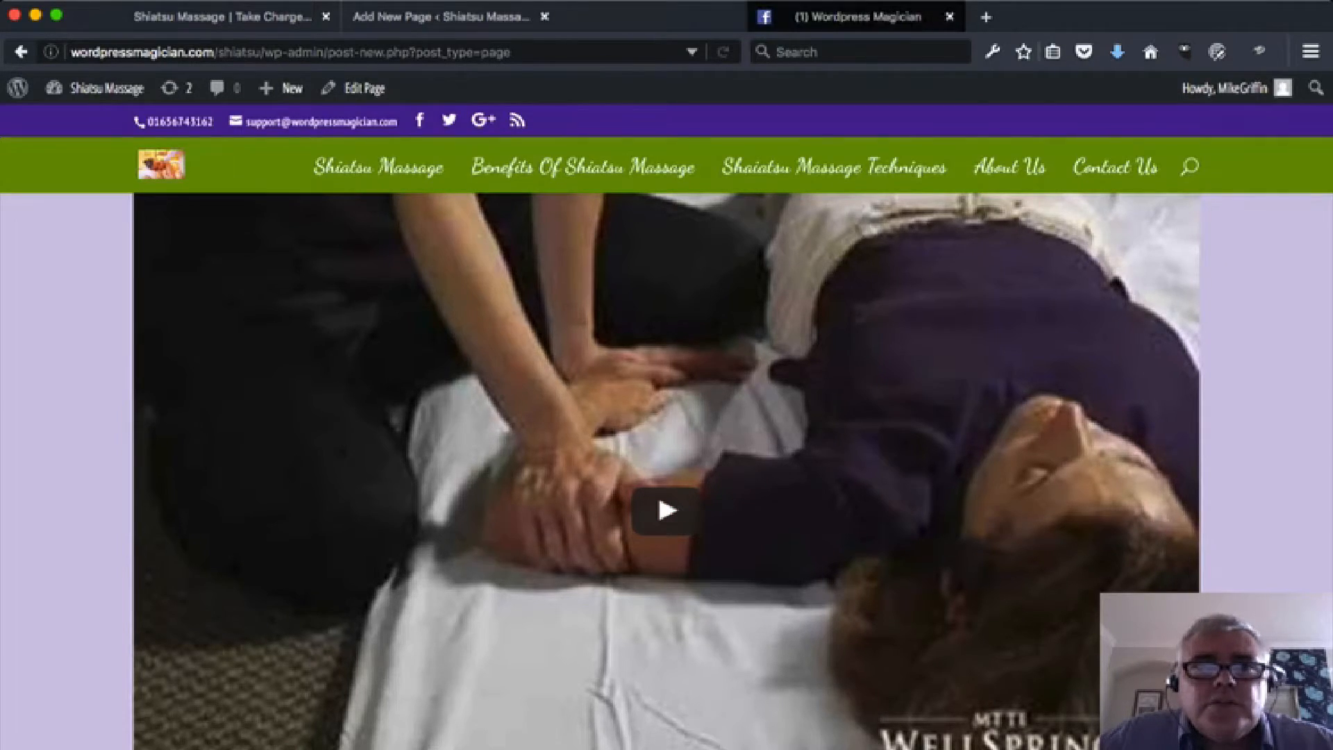
# Step: Review the demo site's video banner and four Shiatsu text columns for comparison
pyautogui.click(224, 17)
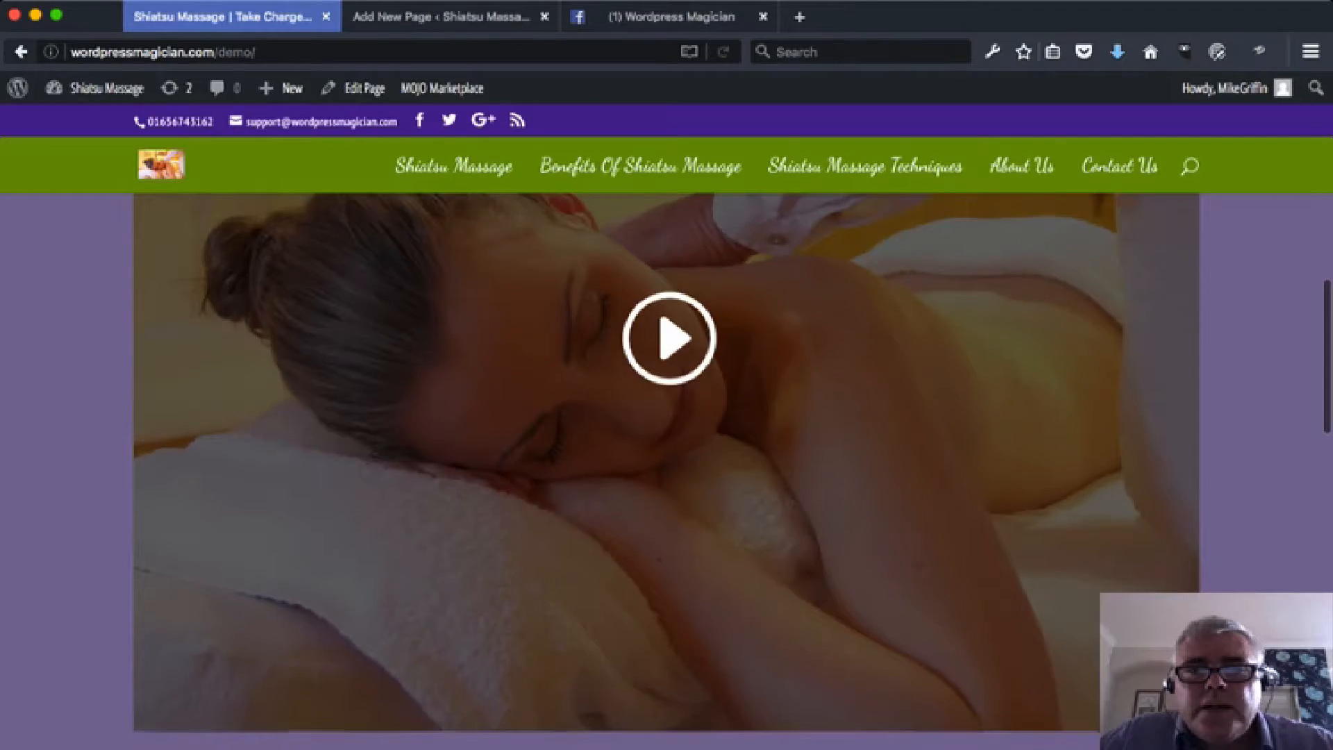
pyautogui.scroll(-8, 207, 343)
pyautogui.scroll(-7, 207, 343)
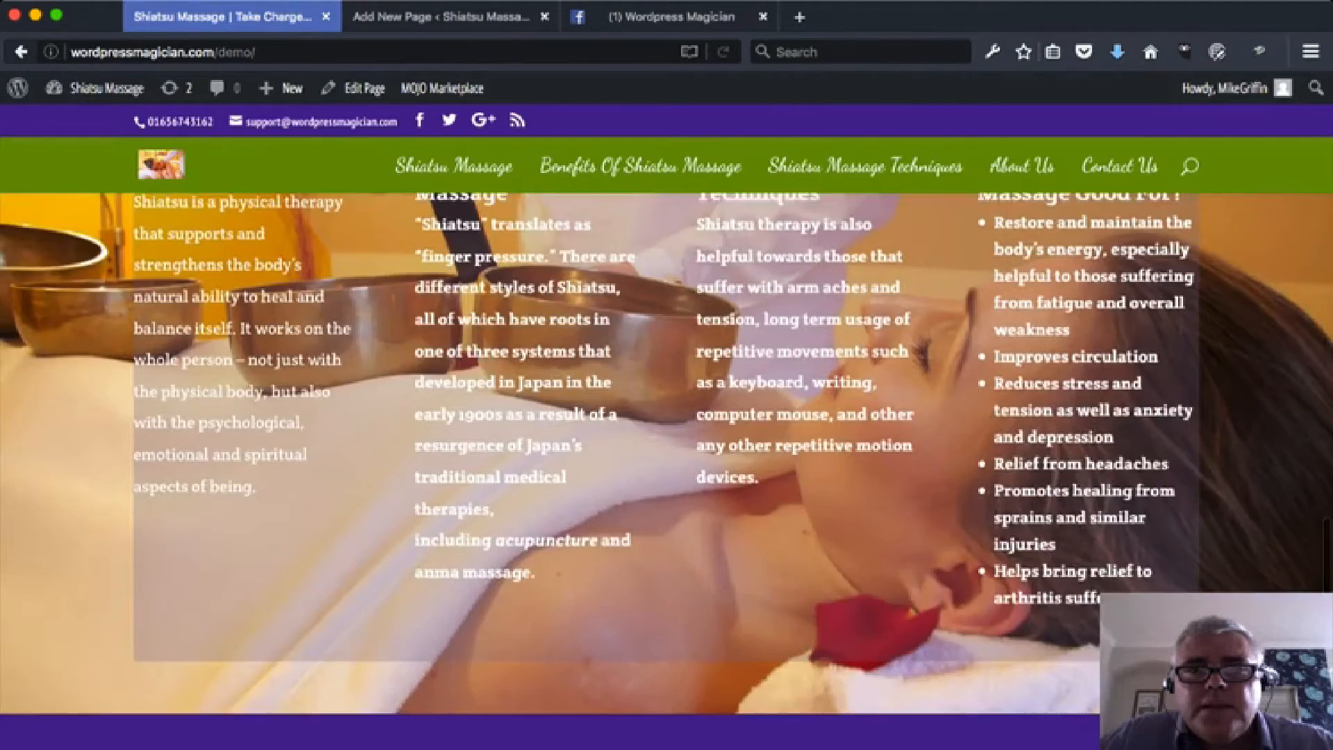
pyautogui.scroll(2, 207, 343)
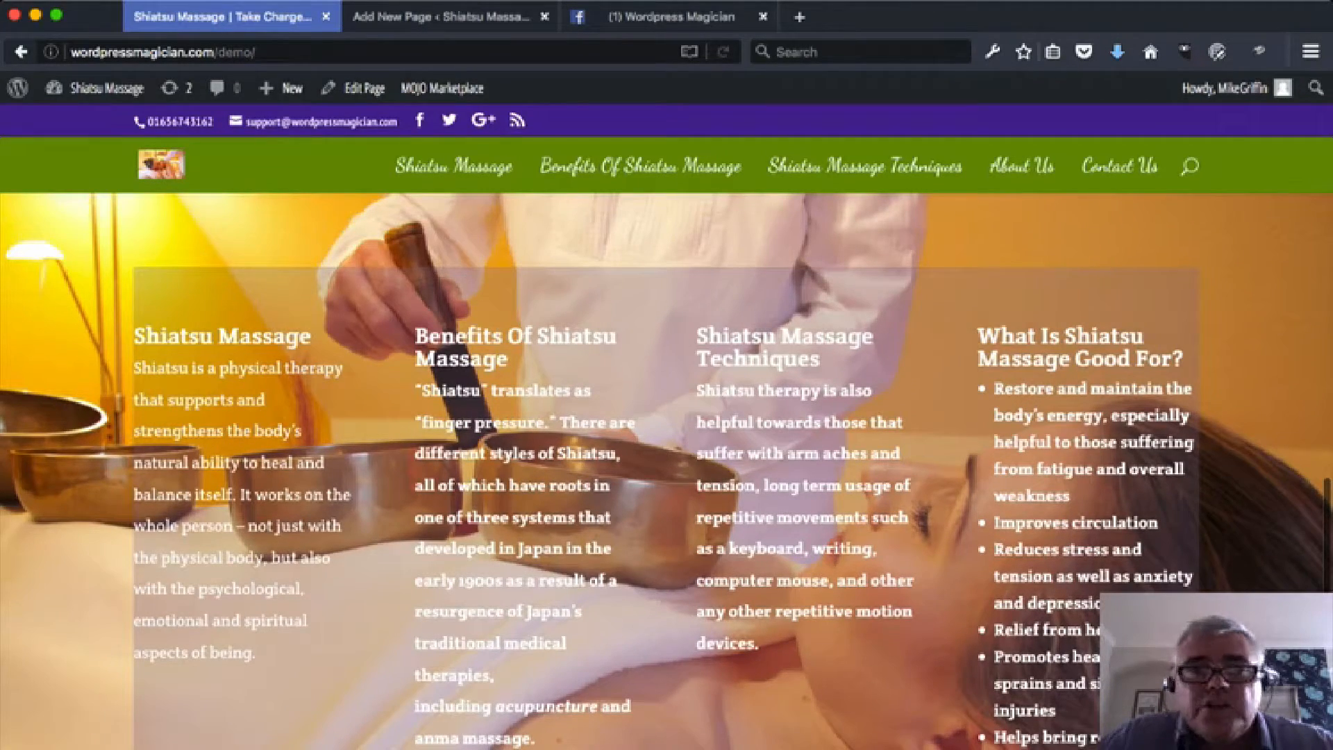
pyautogui.scroll(3, 207, 343)
pyautogui.scroll(-3, 207, 343)
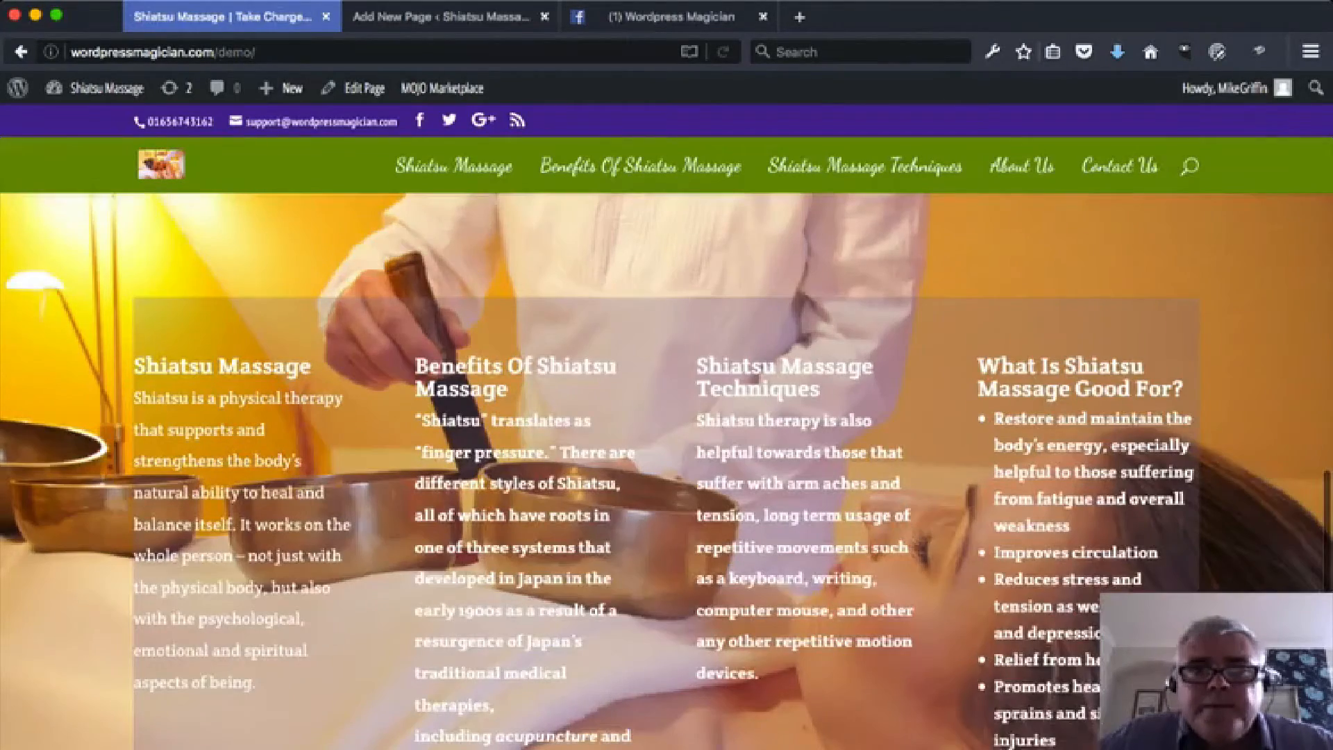
pyautogui.scroll(-1, 207, 342)
pyautogui.scroll(-2, 667, 471)
pyautogui.scroll(2, 667, 470)
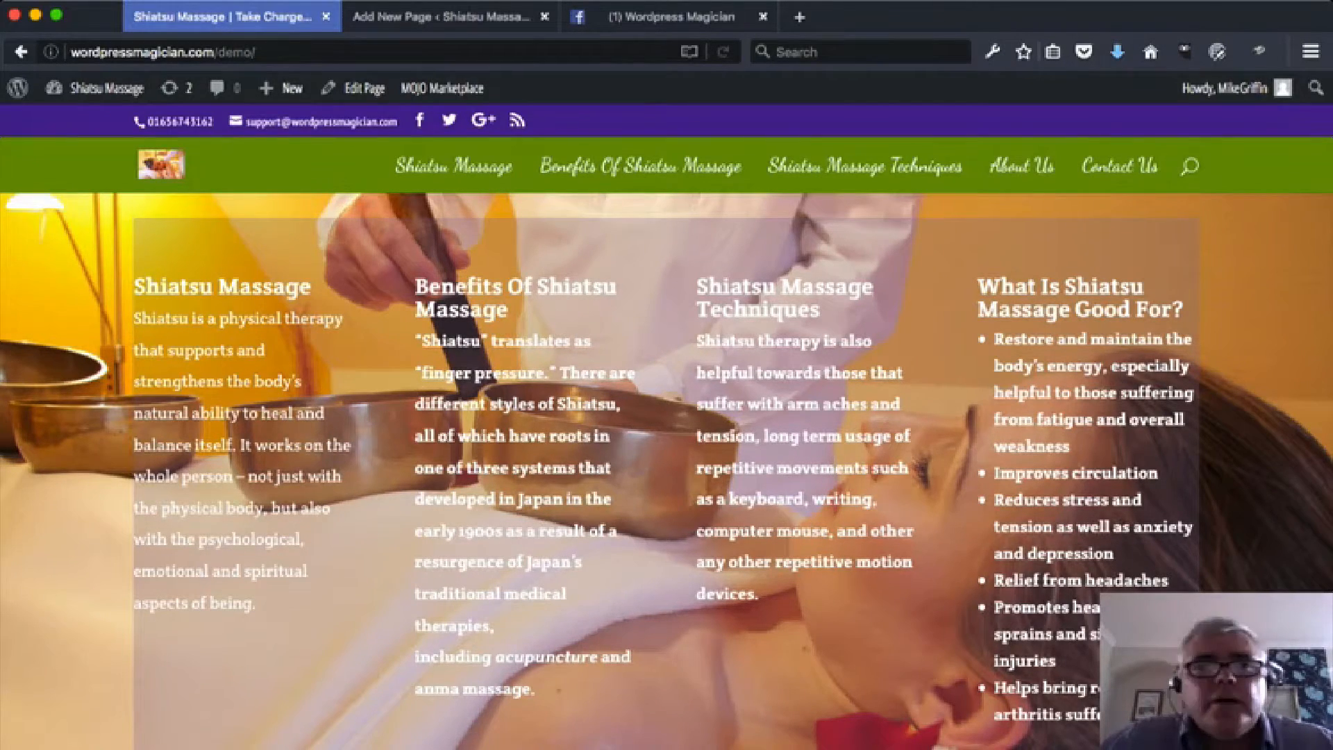
pyautogui.click(434, 17)
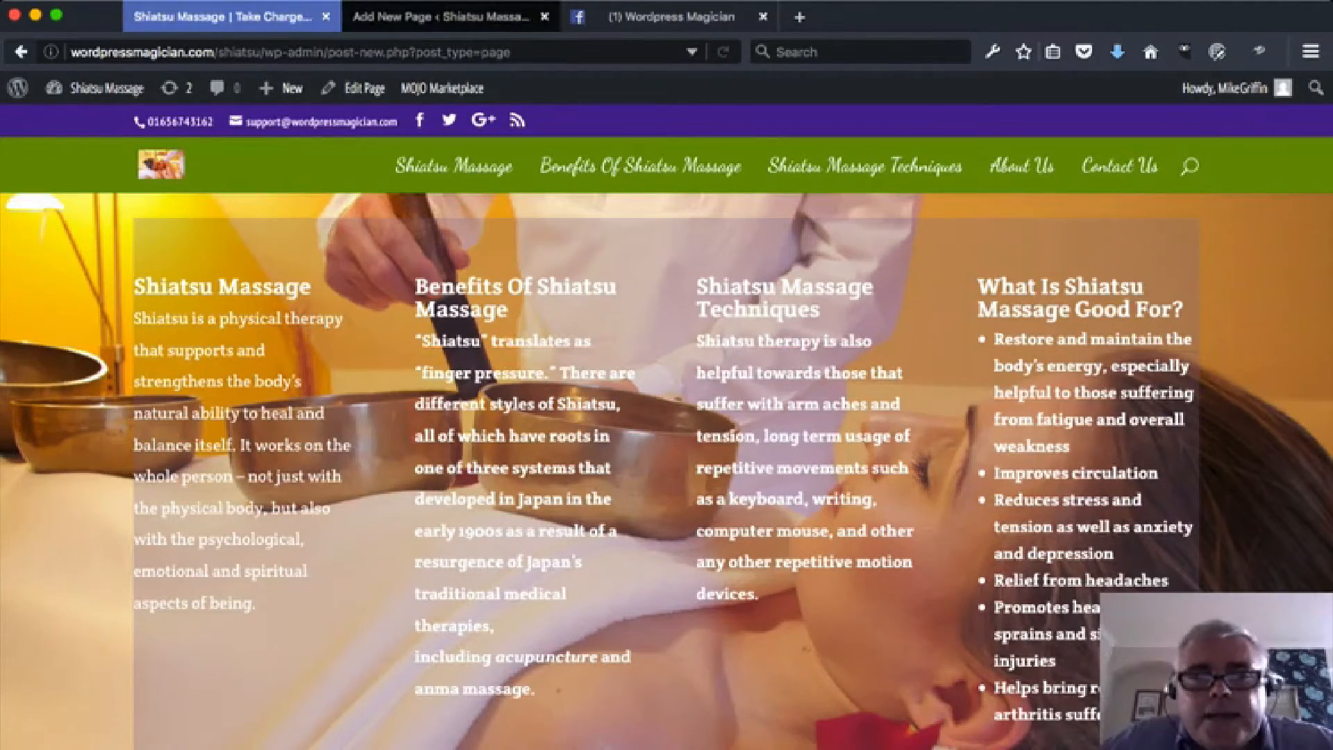
# Step: Add a standard section below Video and Audio with a row split into four 1/4 columns
pyautogui.scroll(-10, 593, 417)
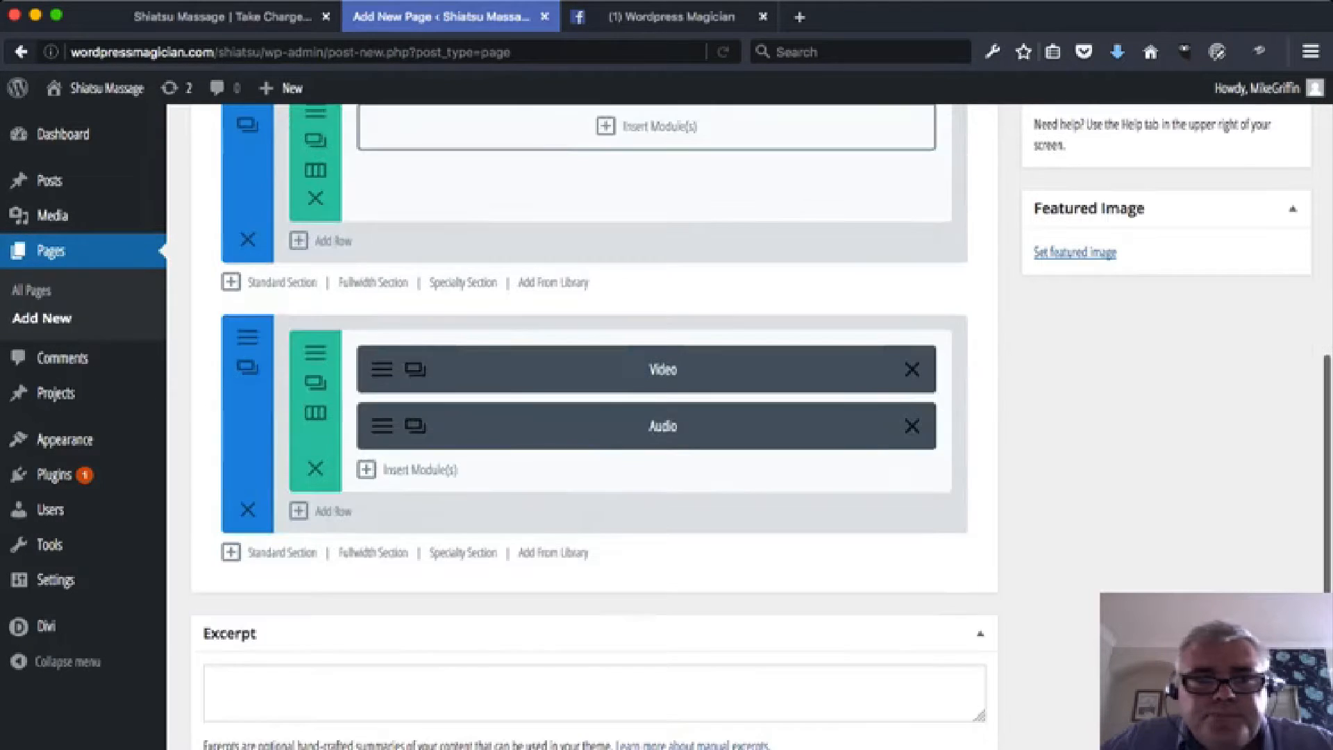
pyautogui.scroll(-1, 761, 426)
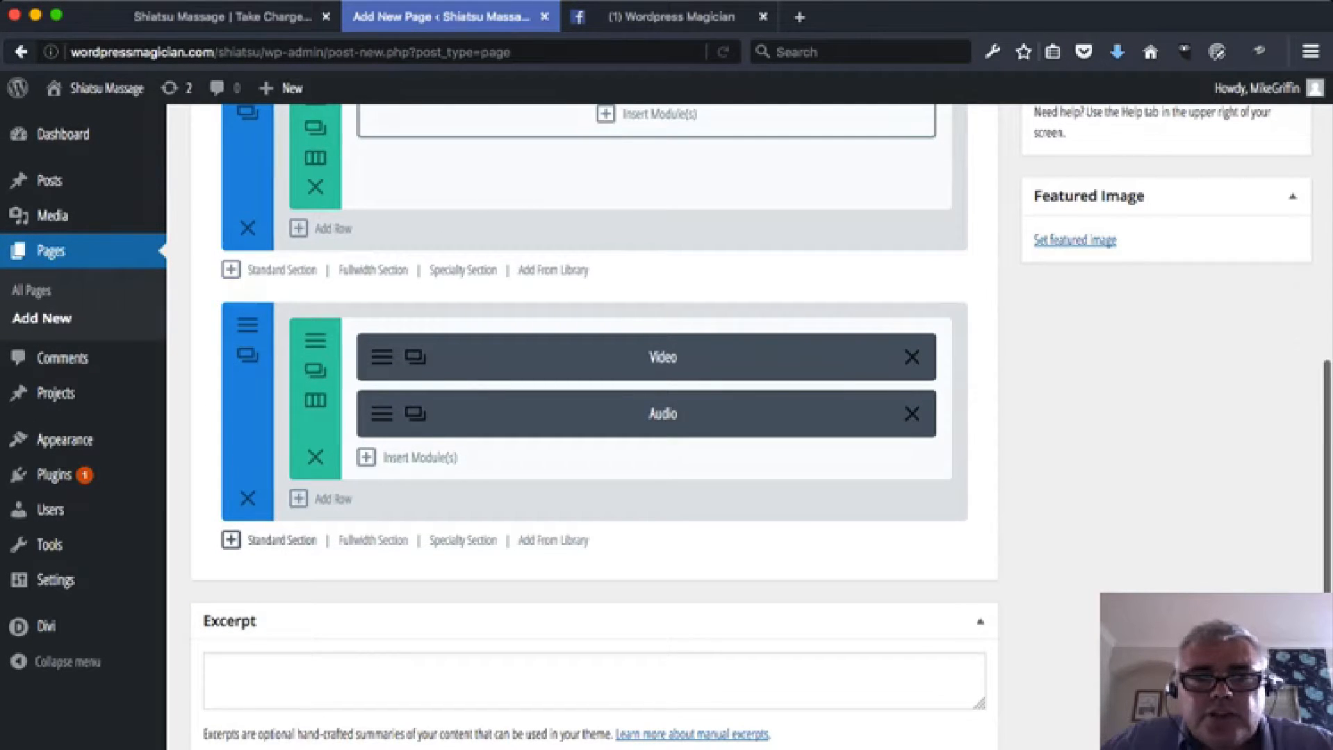
pyautogui.click(281, 540)
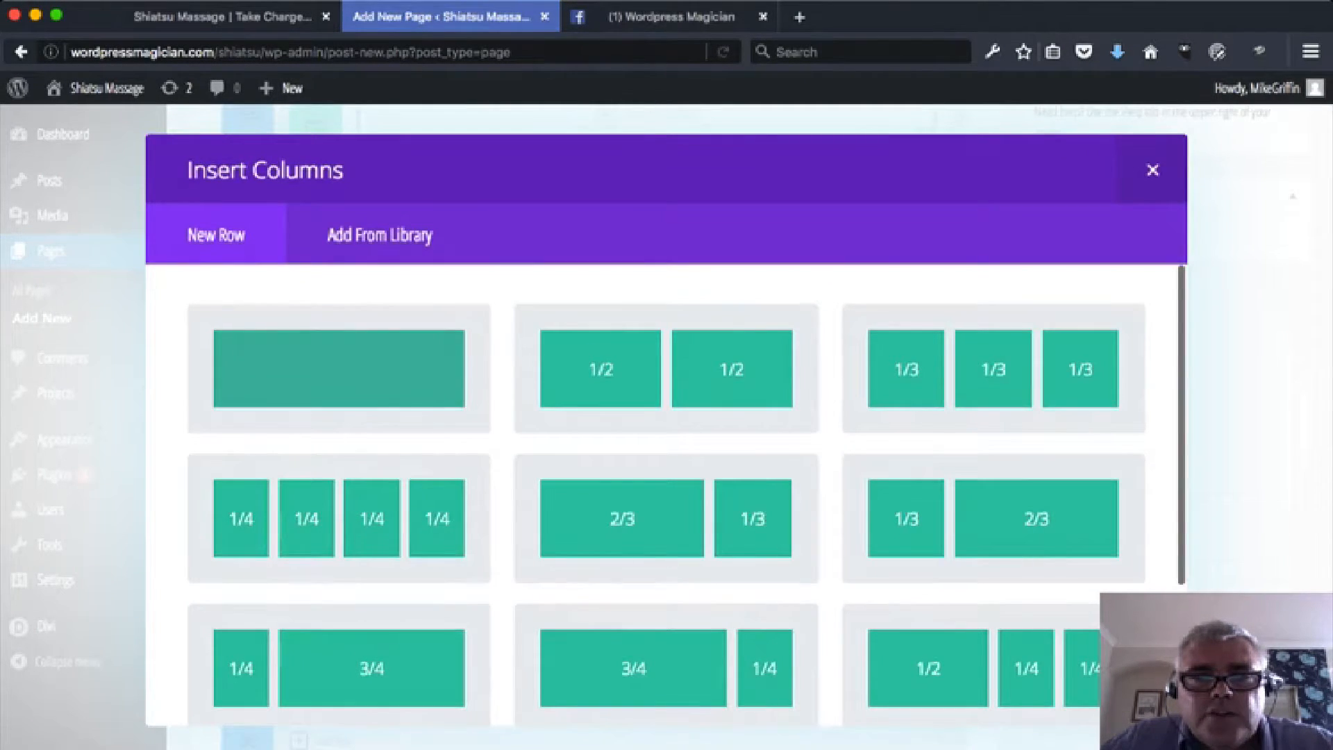
pyautogui.click(338, 368)
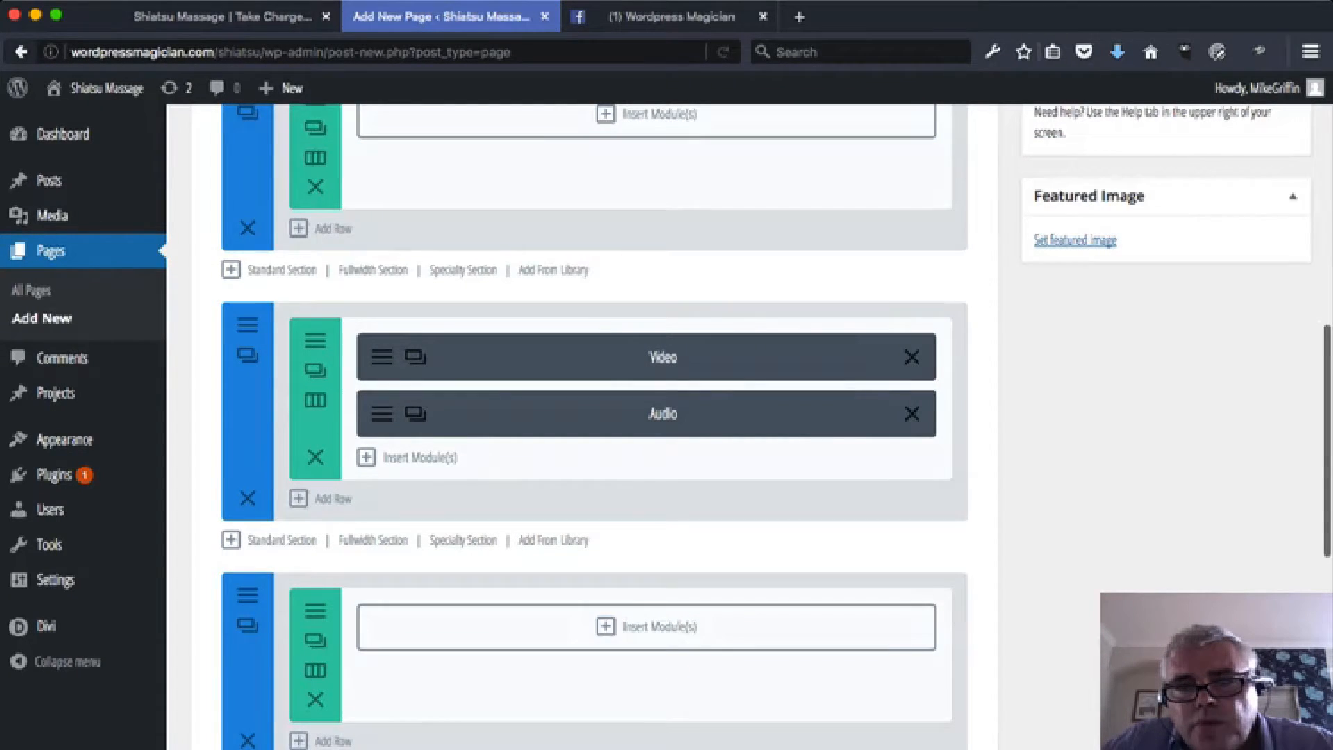
pyautogui.scroll(-3, 594, 416)
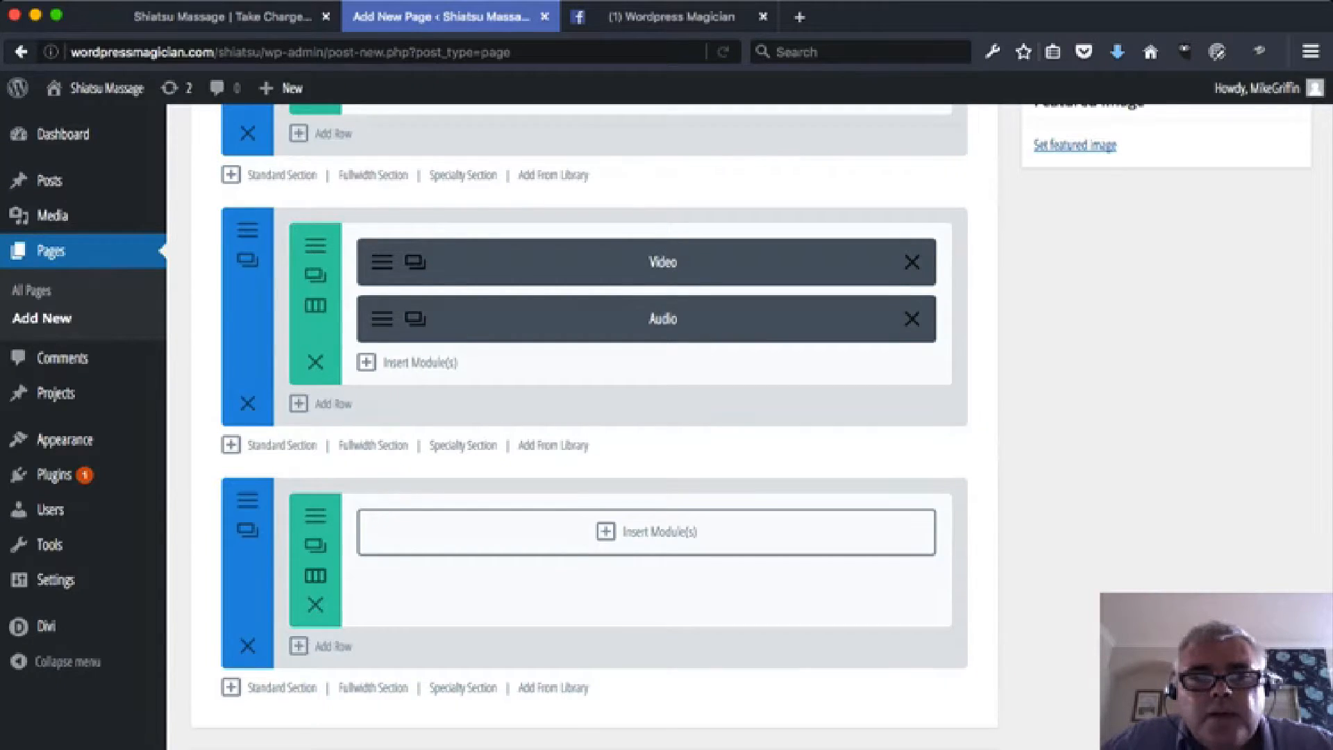
pyautogui.click(315, 576)
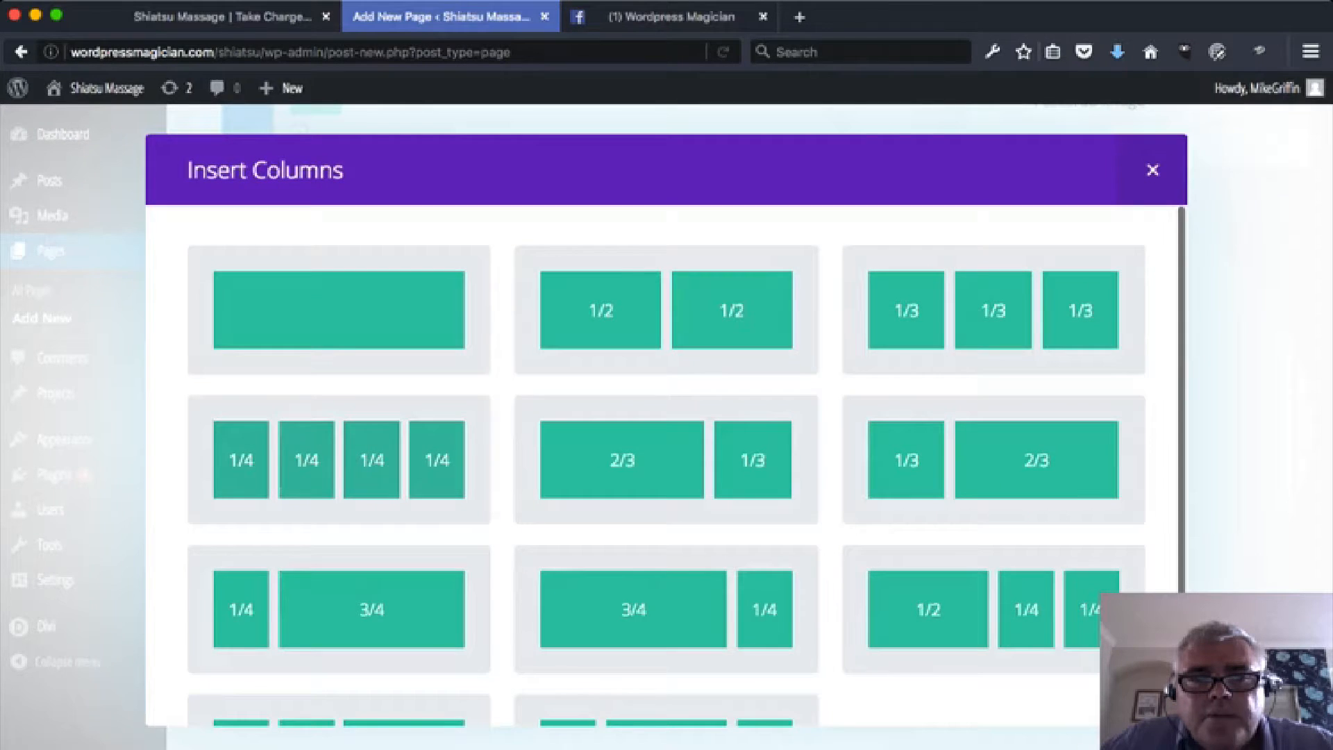
pyautogui.click(338, 459)
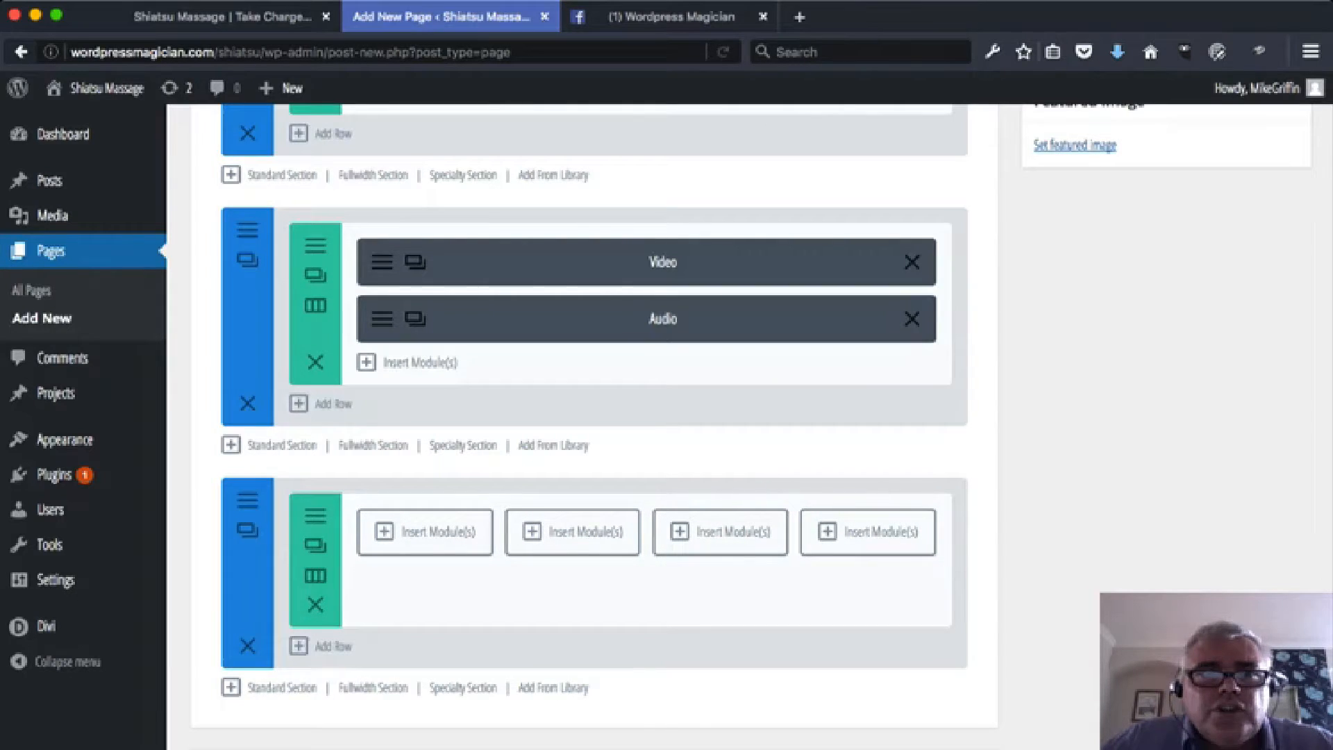
# Step: Check the demo site's four-column content boxes, then bring up the new section's settings
pyautogui.click(222, 16)
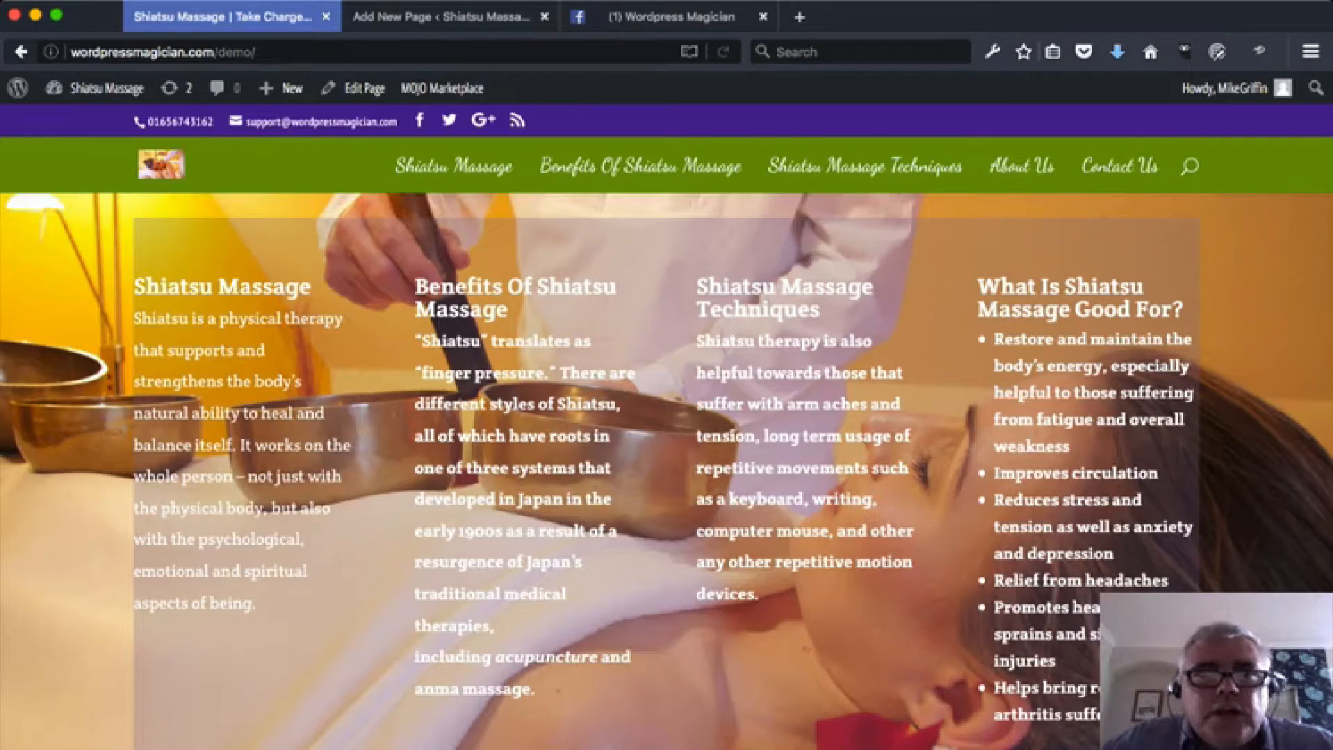
pyautogui.click(442, 16)
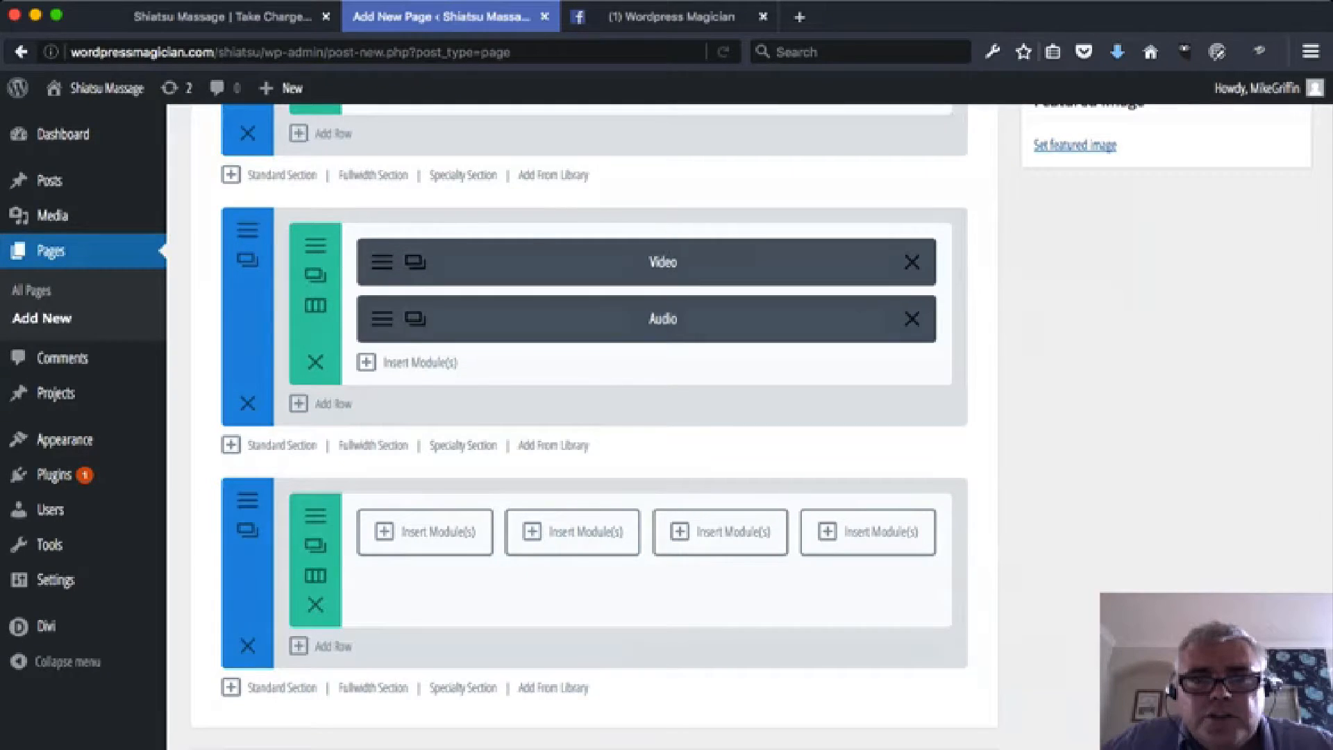
pyautogui.click(248, 230)
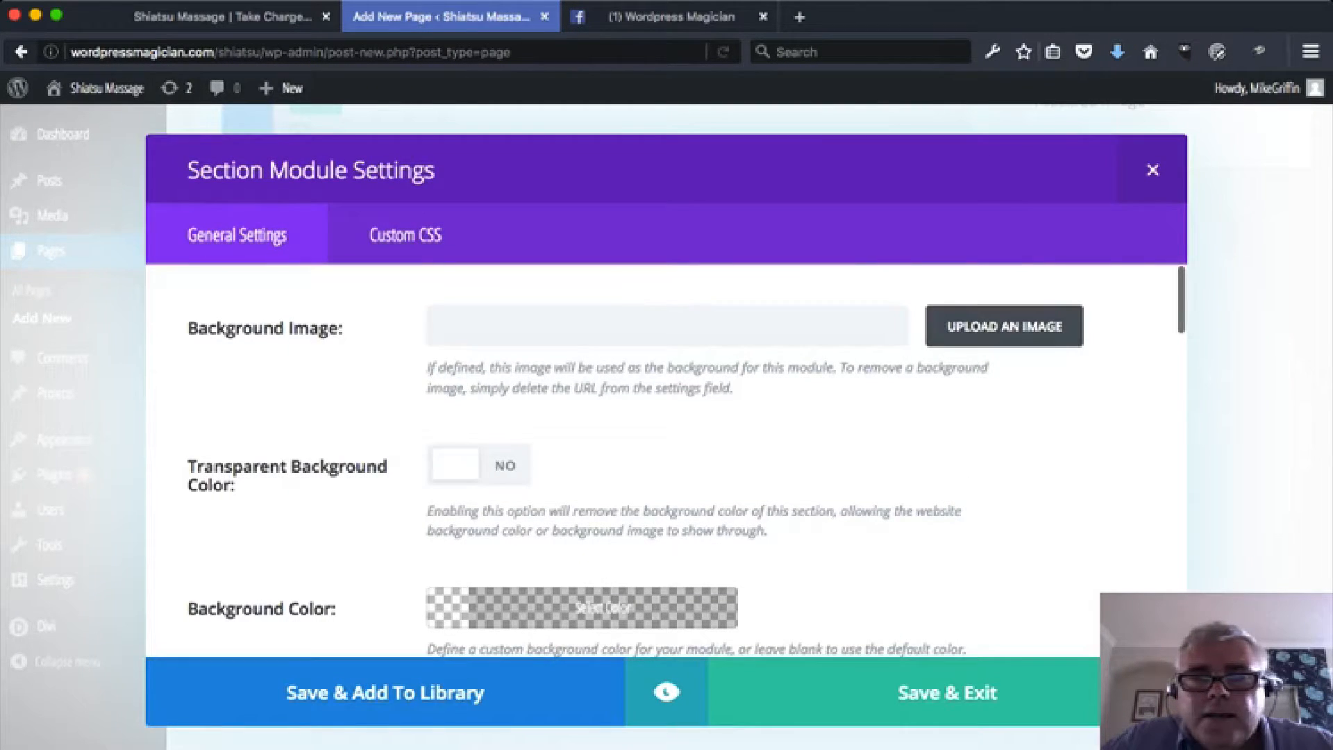
# Step: Use the singing-bowls photo wellness-285588.jpg as the four-column section's background image
pyautogui.click(1004, 326)
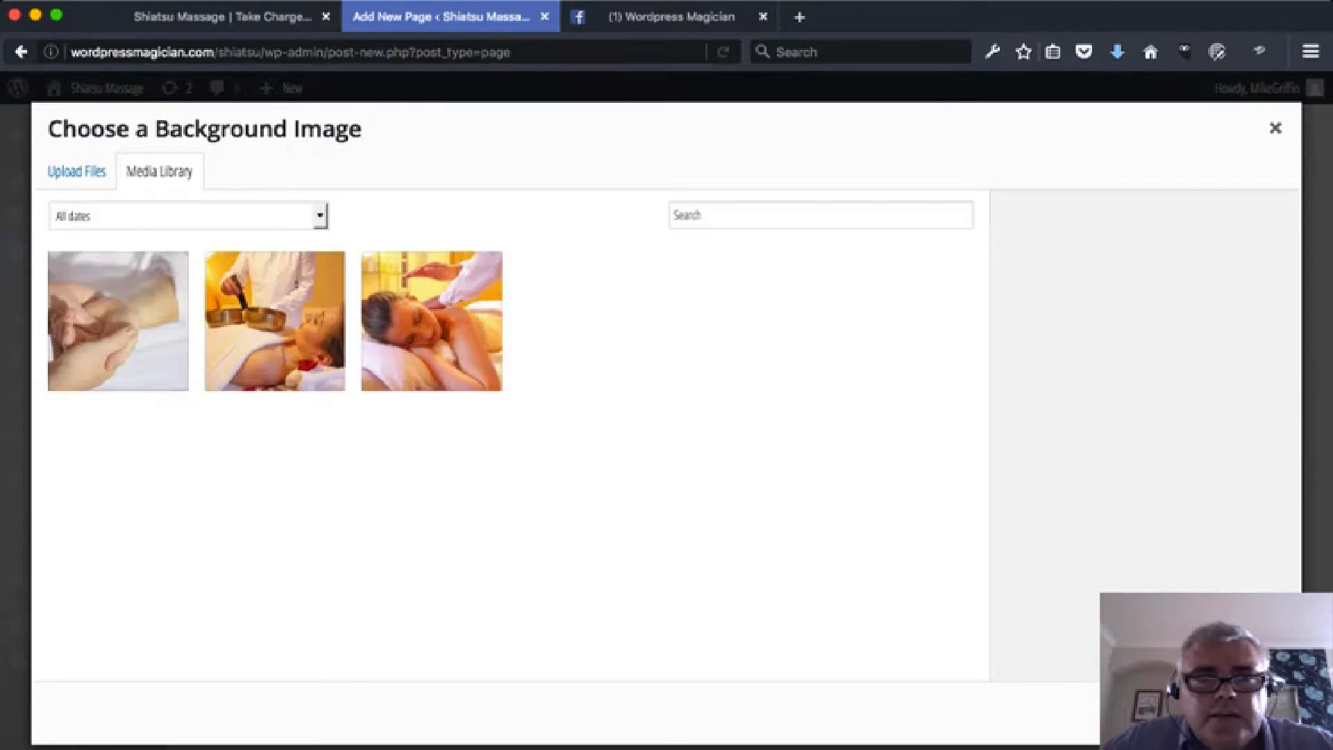
pyautogui.click(275, 321)
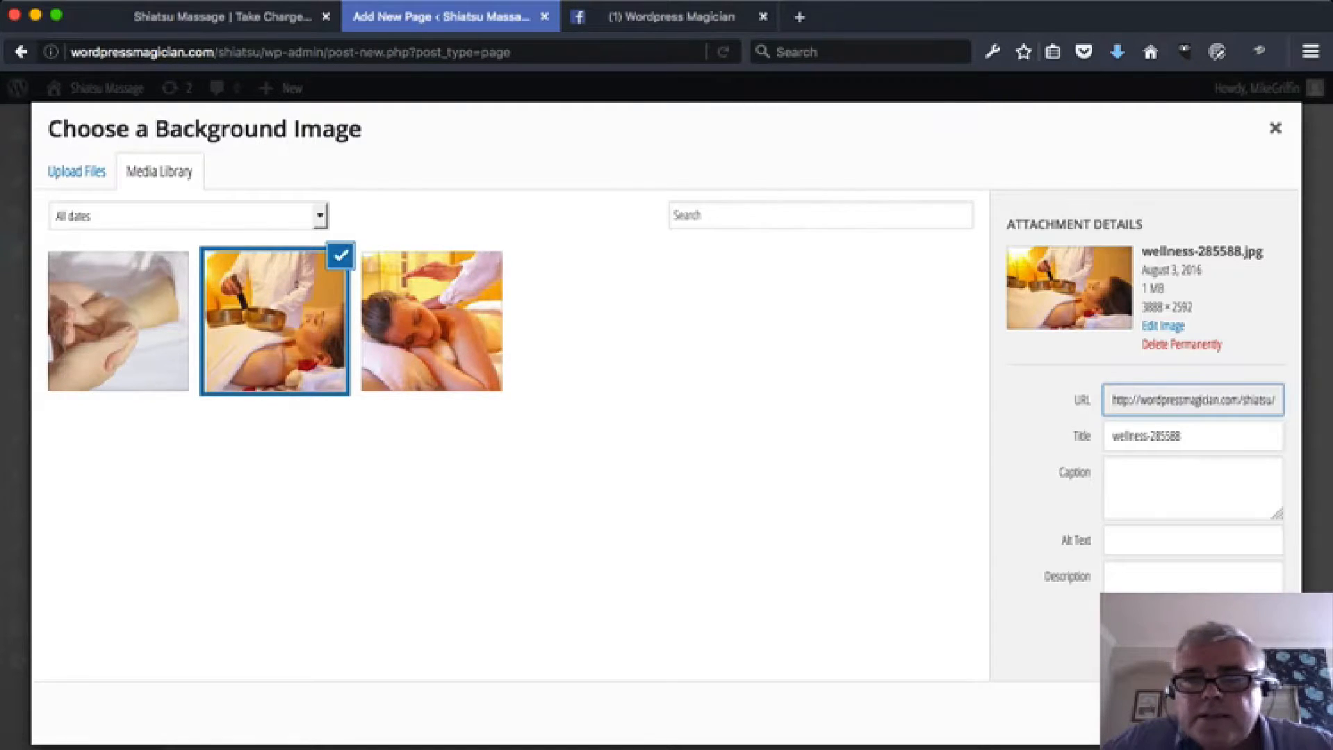
pyautogui.click(1225, 713)
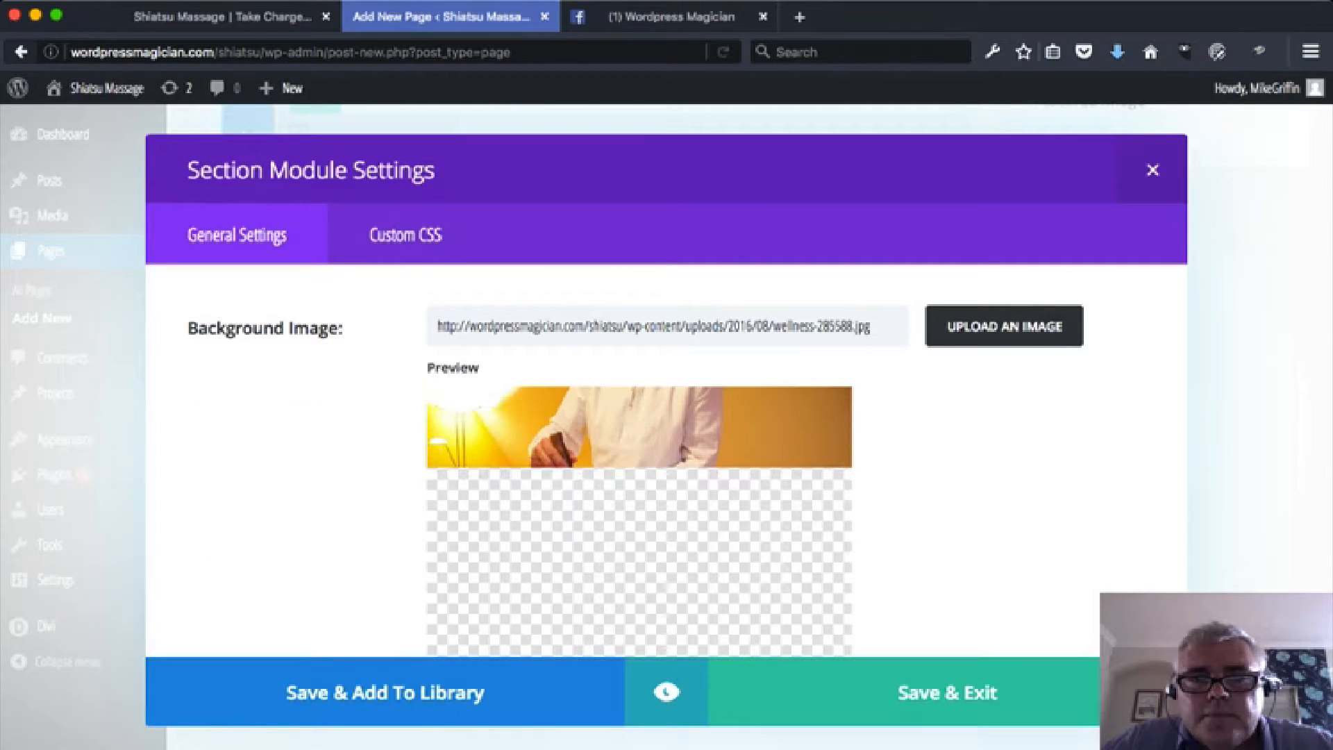
pyautogui.scroll(-3, 667, 458)
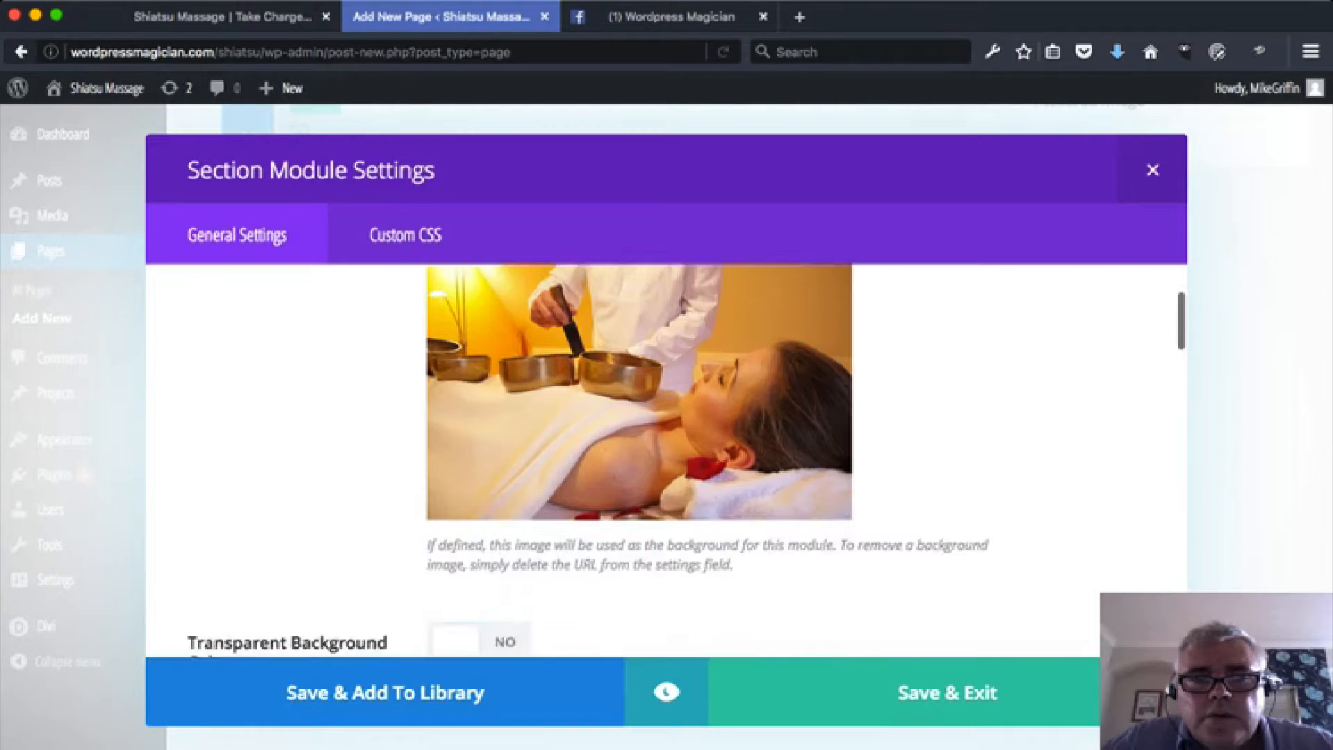
pyautogui.scroll(-10, 666, 458)
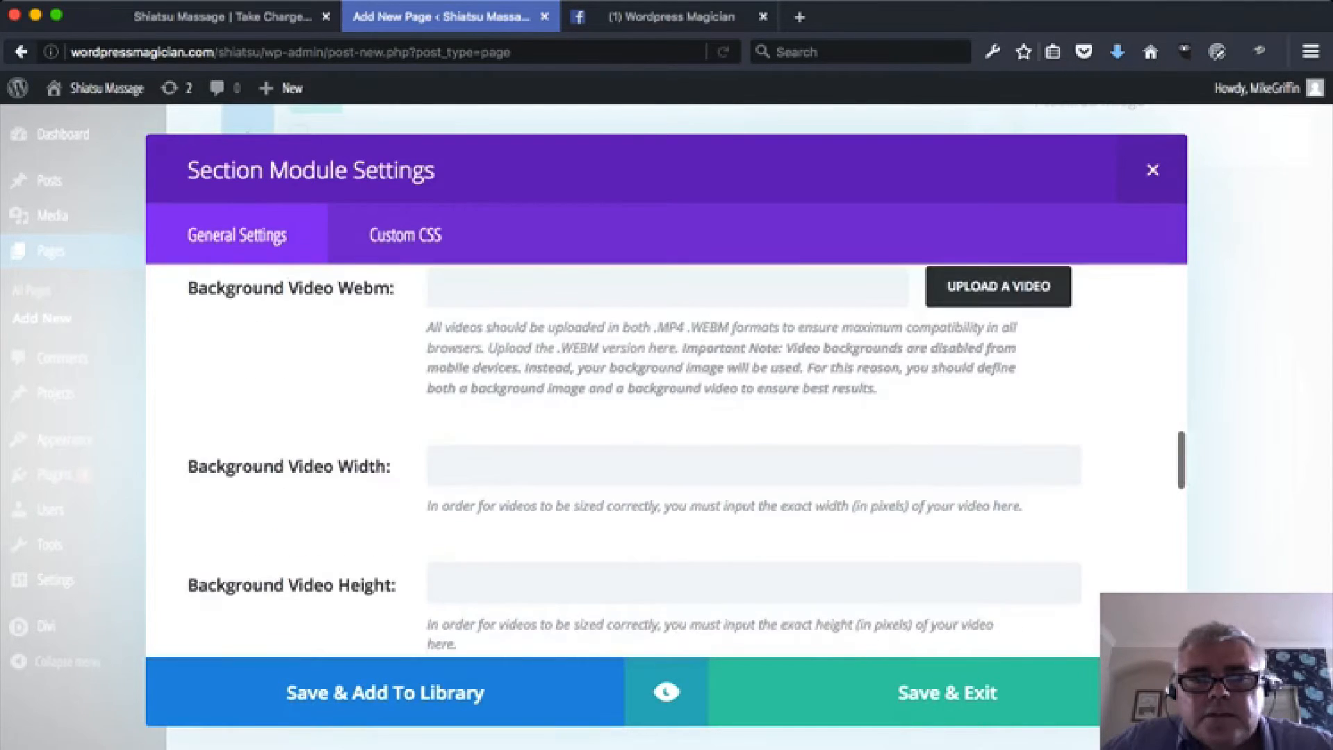
pyautogui.scroll(-10, 667, 458)
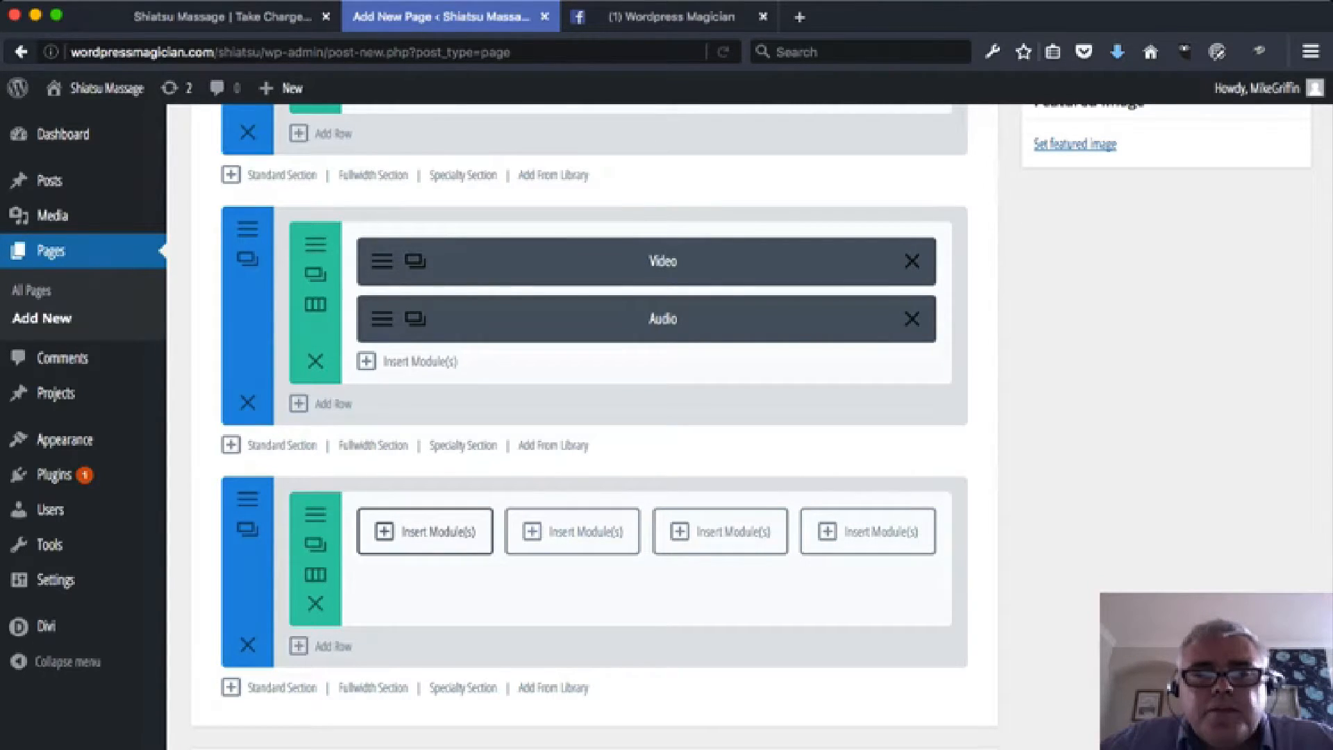
# Step: Add a Blurb to the first column titled 'Shiatsu Massage', copied from the demo page heading
pyautogui.click(425, 531)
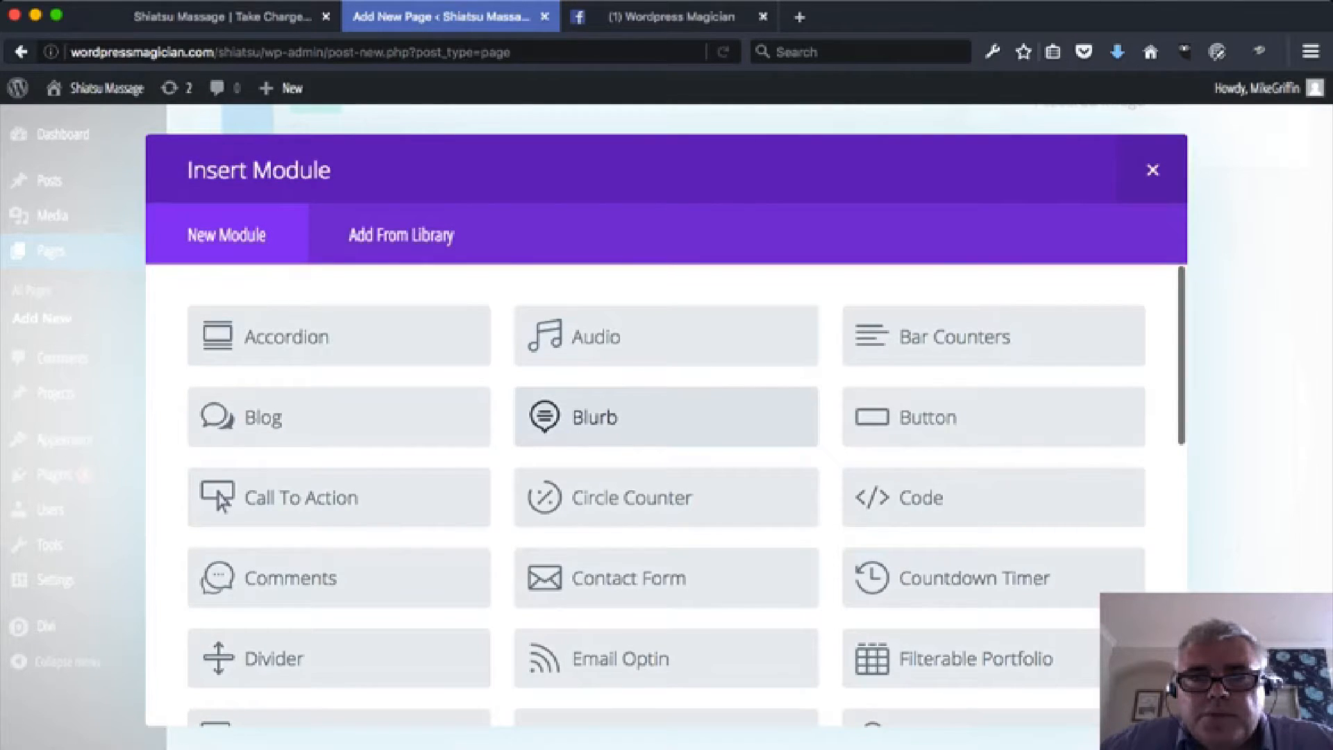
pyautogui.click(625, 417)
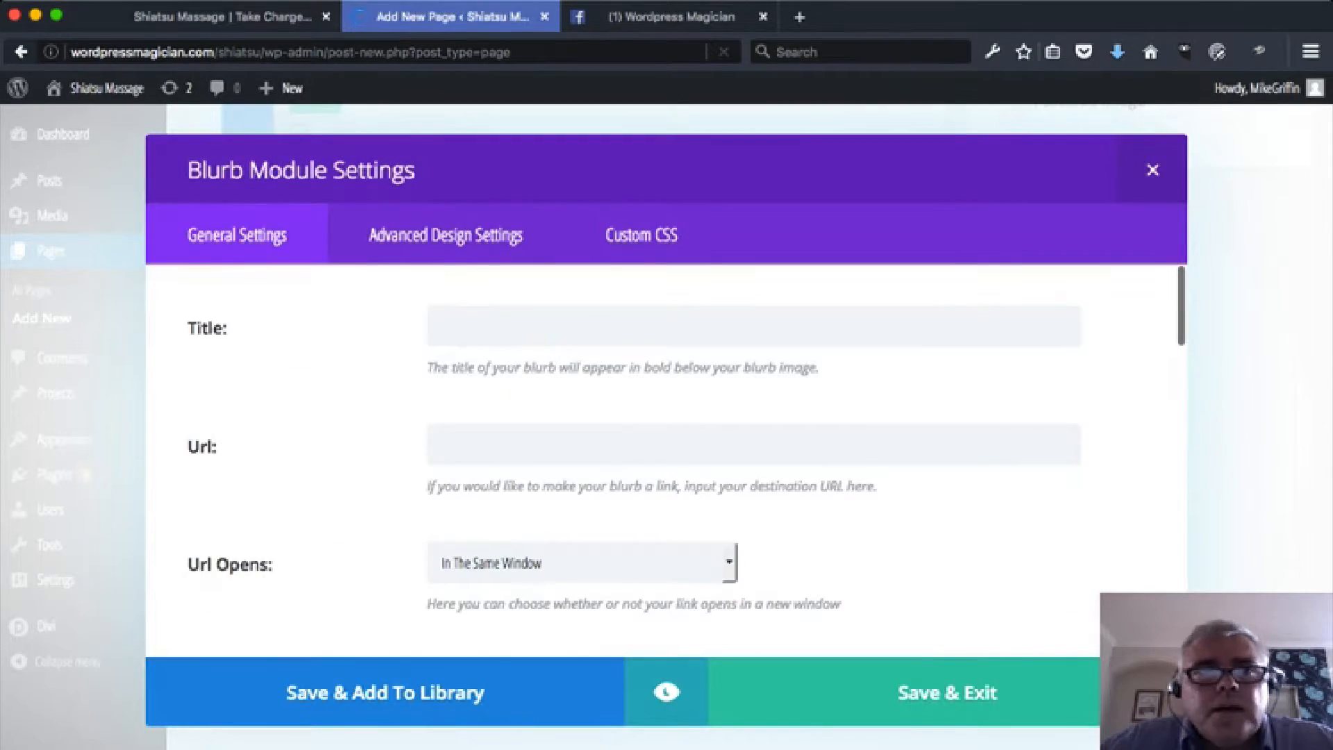
pyautogui.click(222, 17)
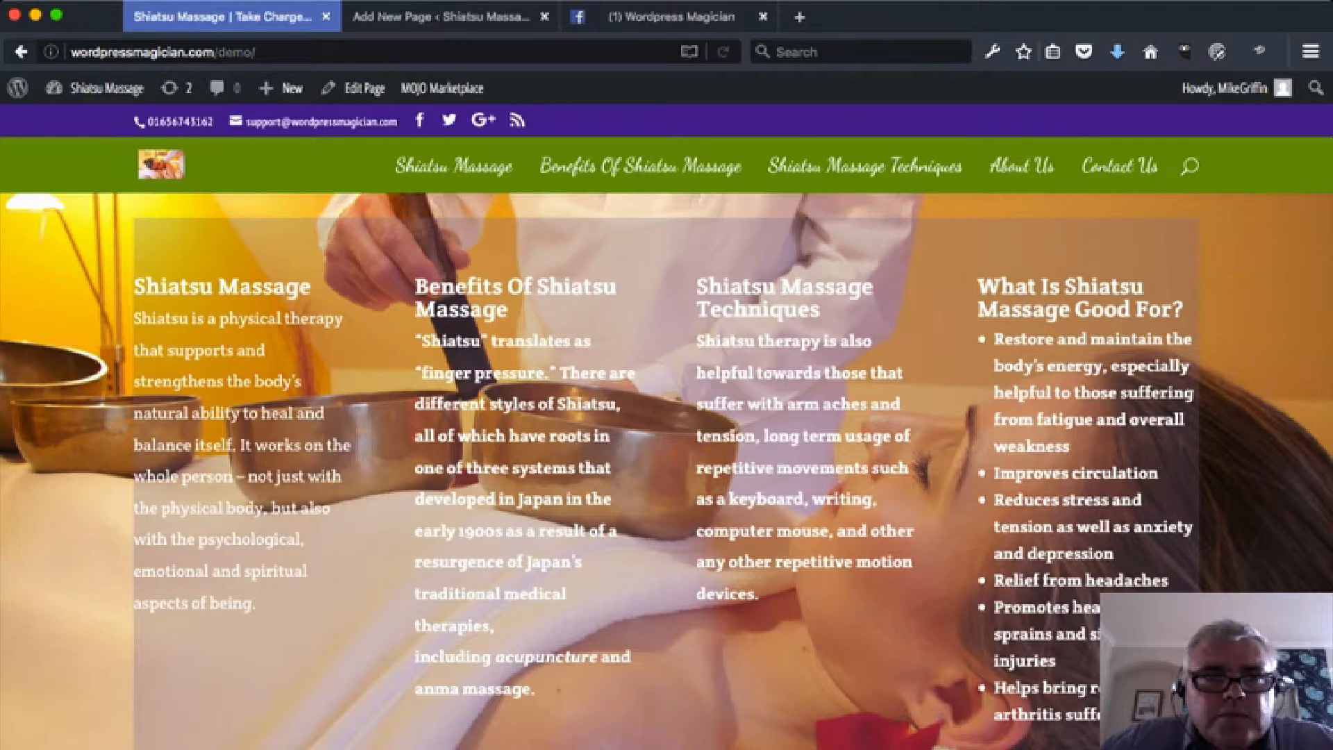
pyautogui.moveTo(311, 286); pyautogui.dragTo(133, 286)
pyautogui.press('super+c')
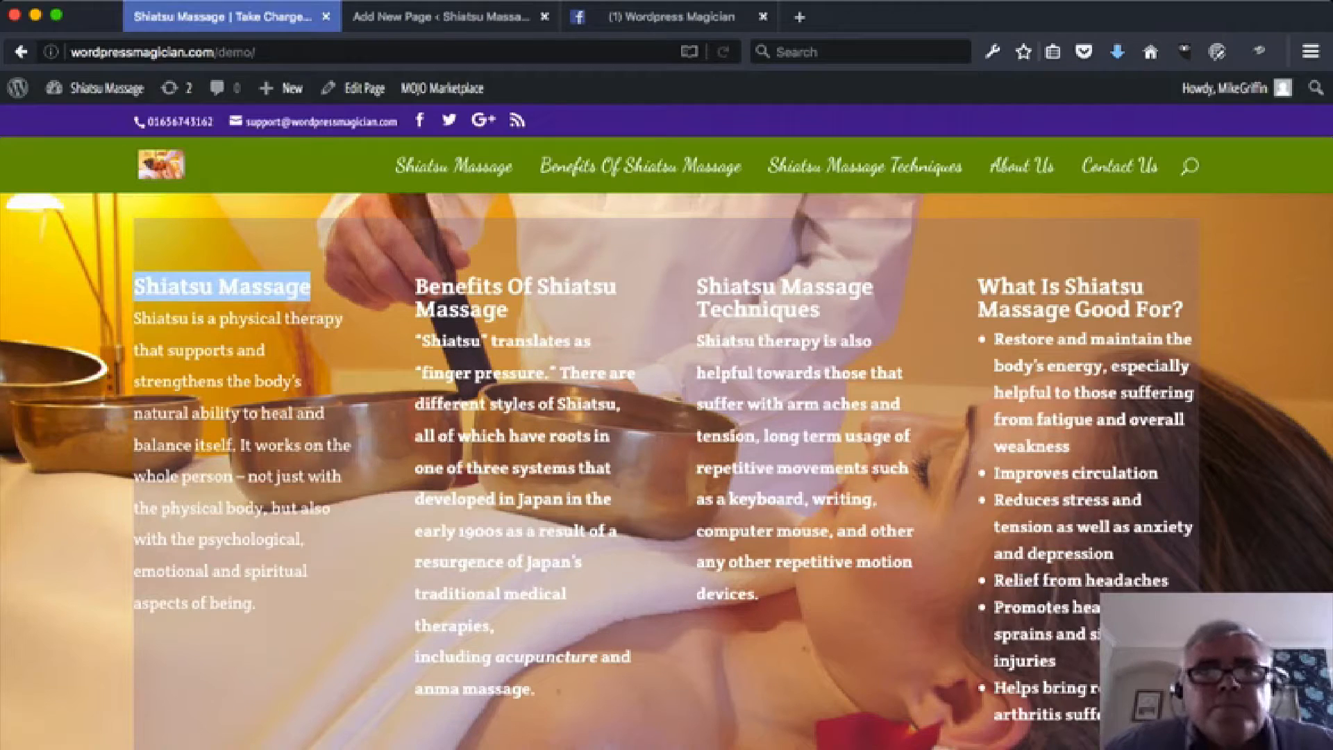
pyautogui.click(441, 17)
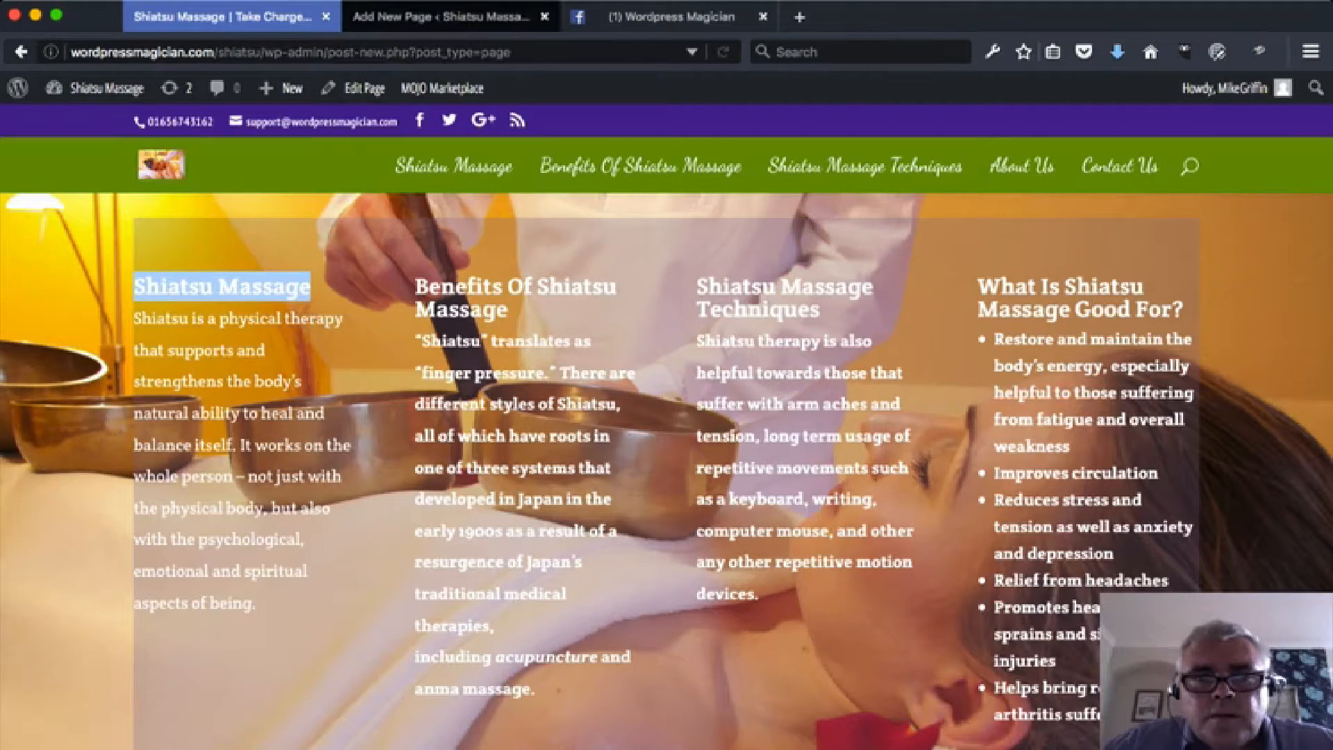
pyautogui.press('super+v')
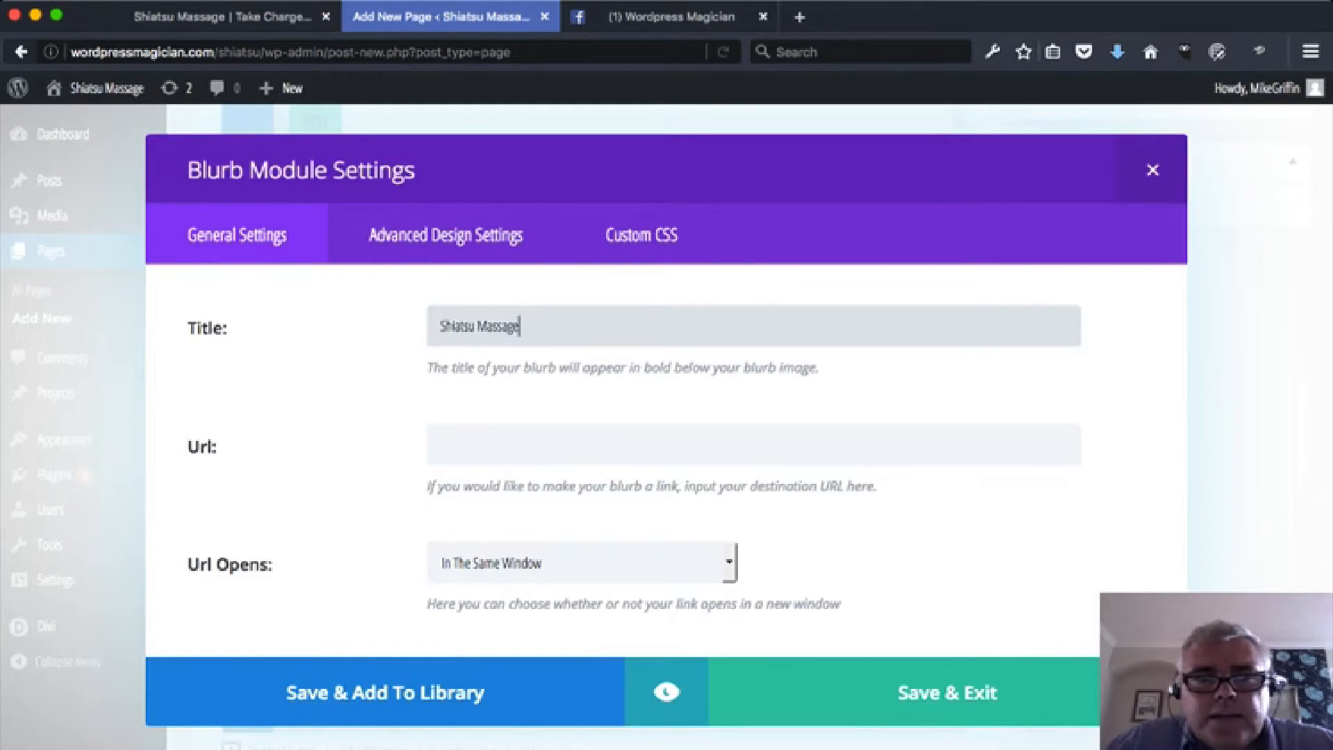
pyautogui.scroll(-2, 666, 458)
pyautogui.scroll(-1, 667, 458)
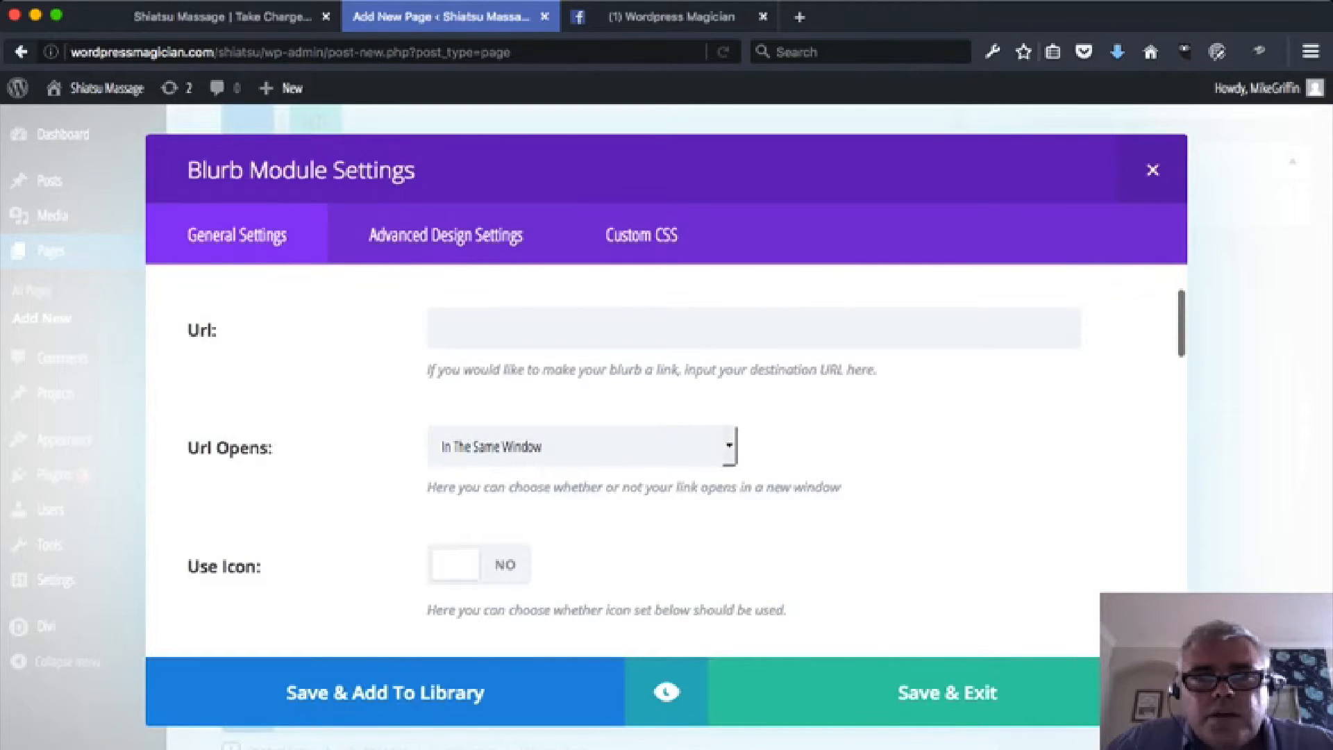
pyautogui.scroll(2, 666, 458)
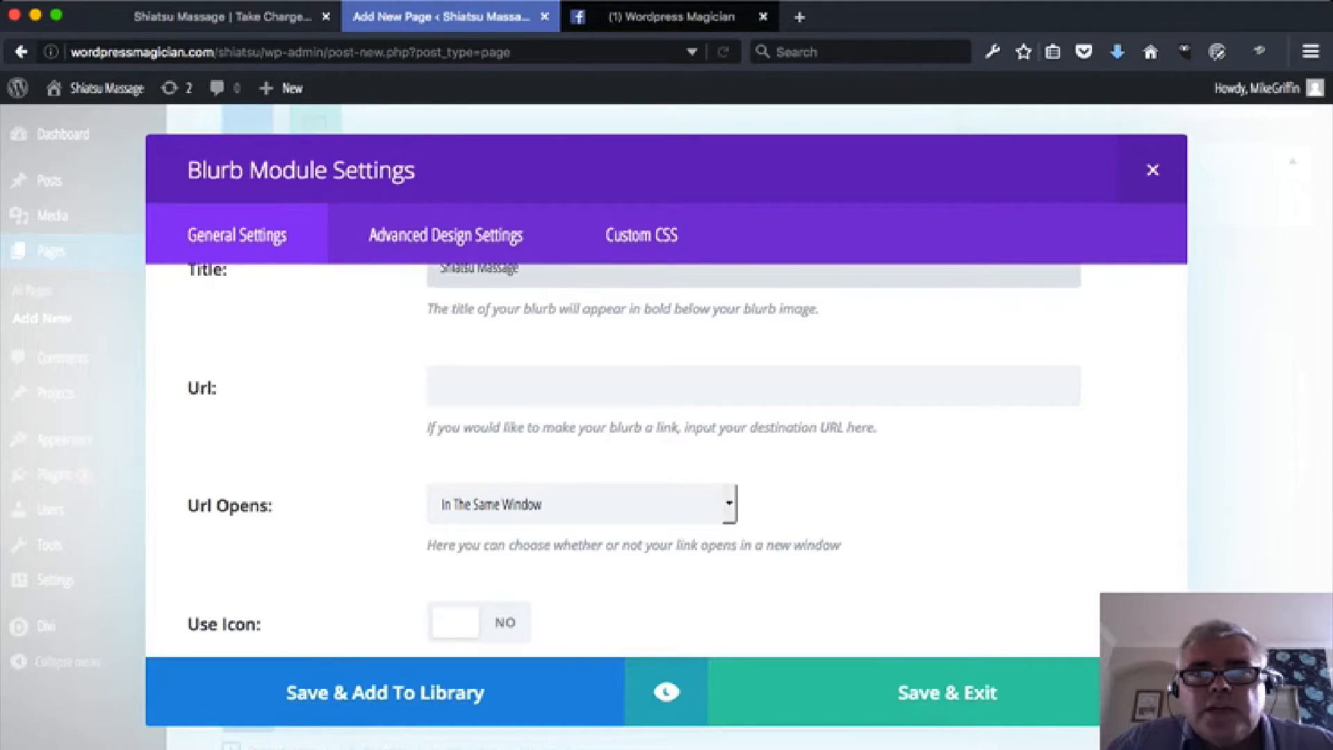
# Step: Set the blurb Url to the copied Facebook page address, opening in the new tab
pyautogui.click(670, 16)
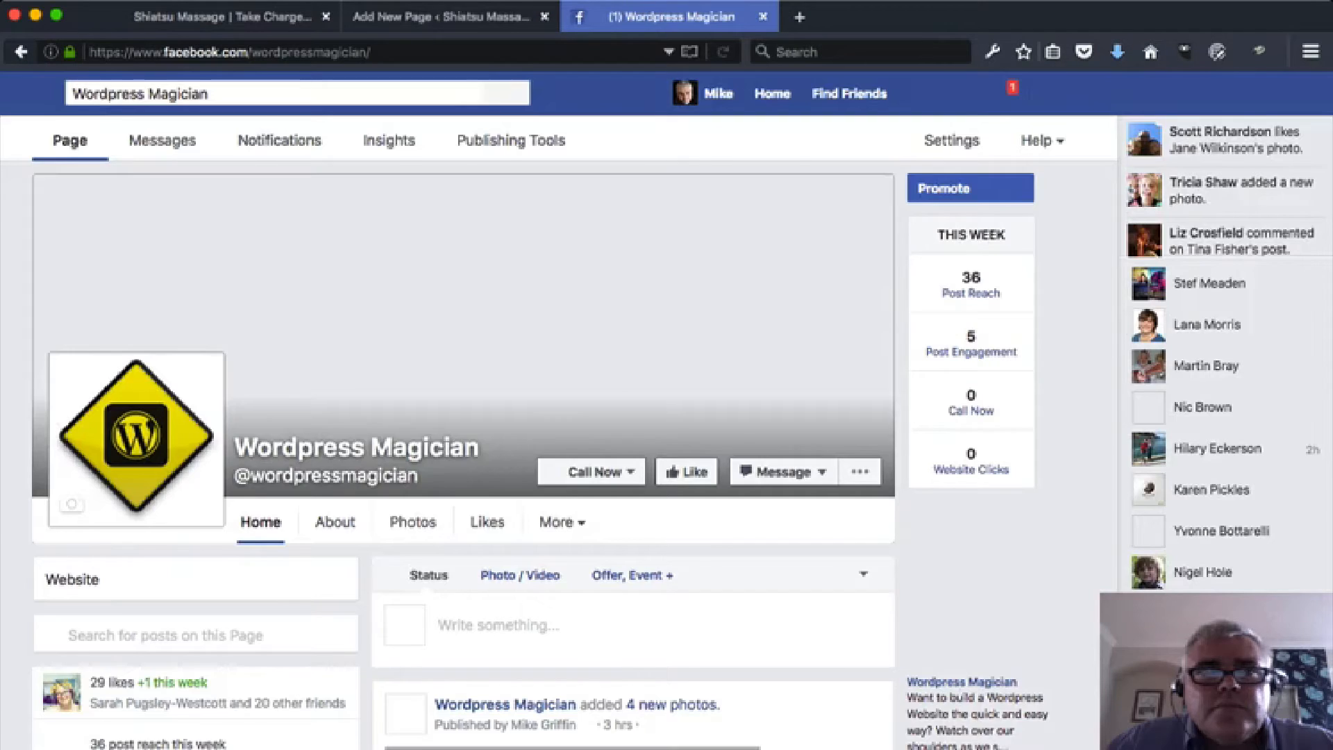
pyautogui.click(305, 52)
pyautogui.press('super+c')
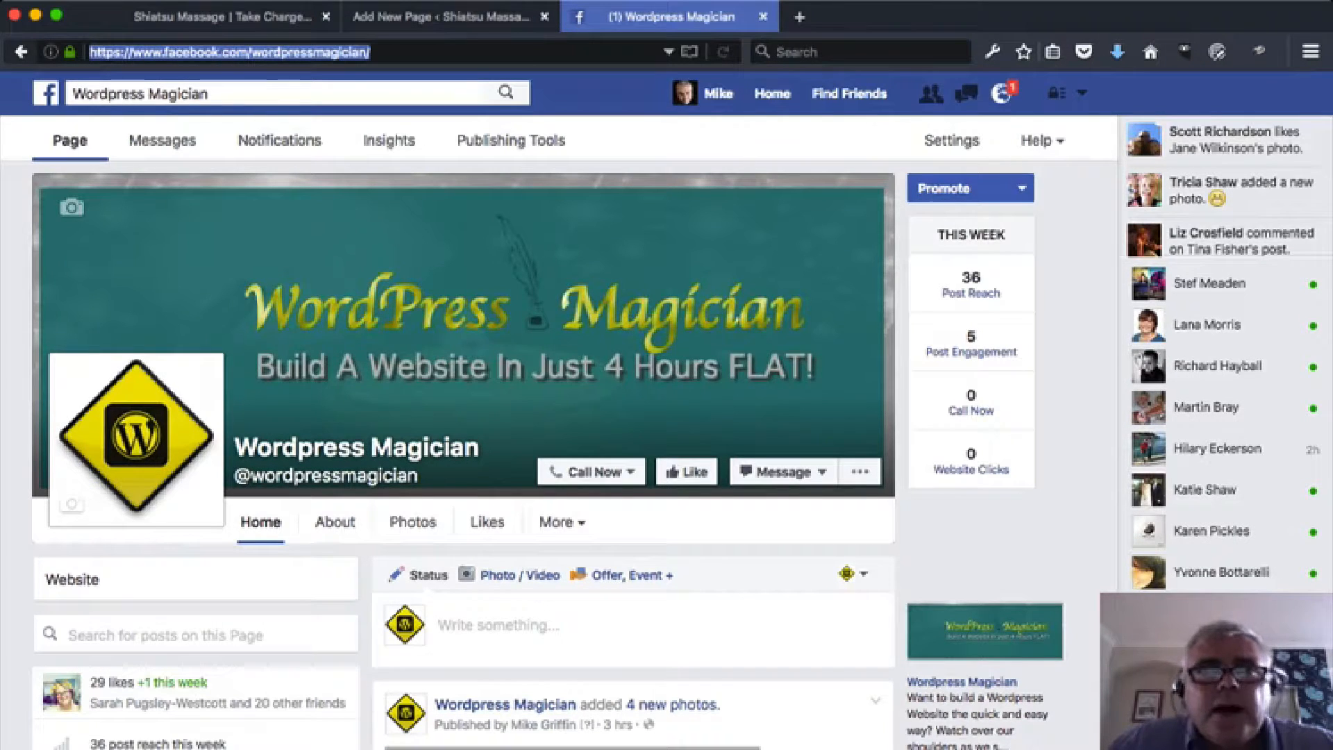
pyautogui.click(441, 17)
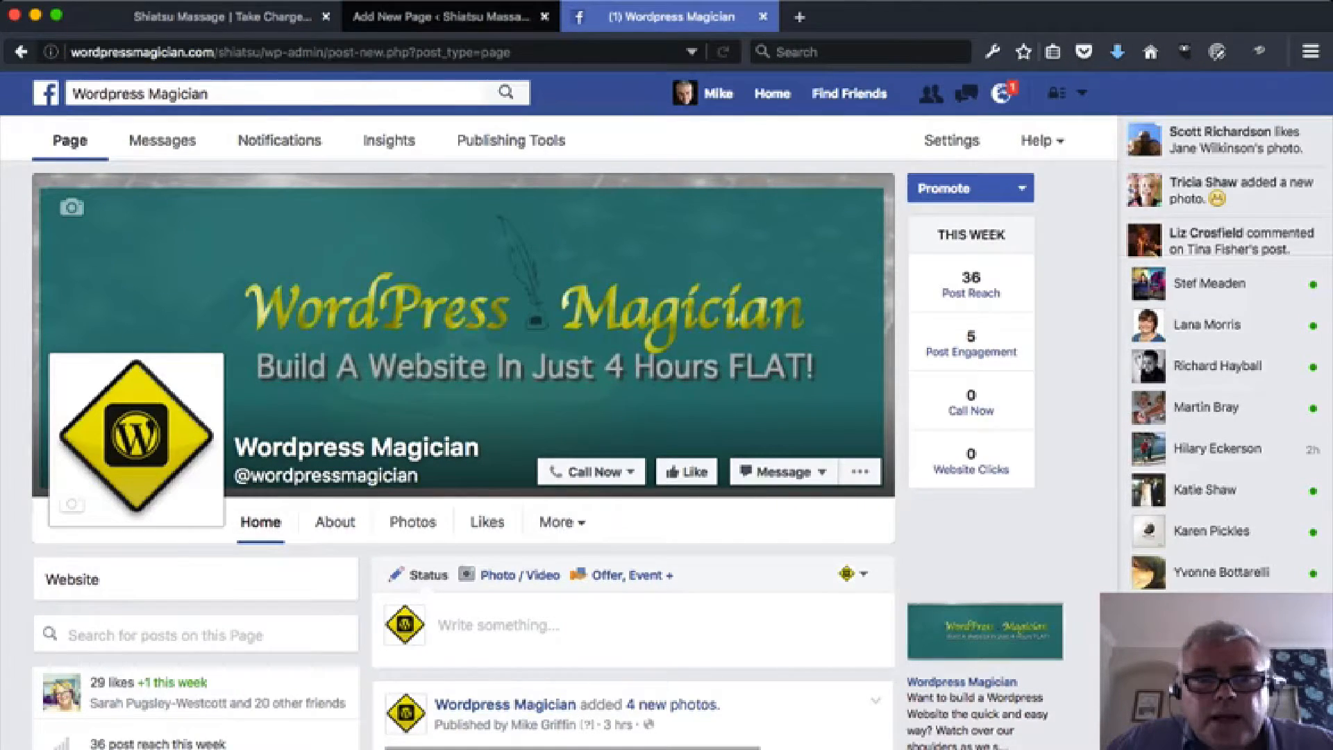
pyautogui.click(753, 386)
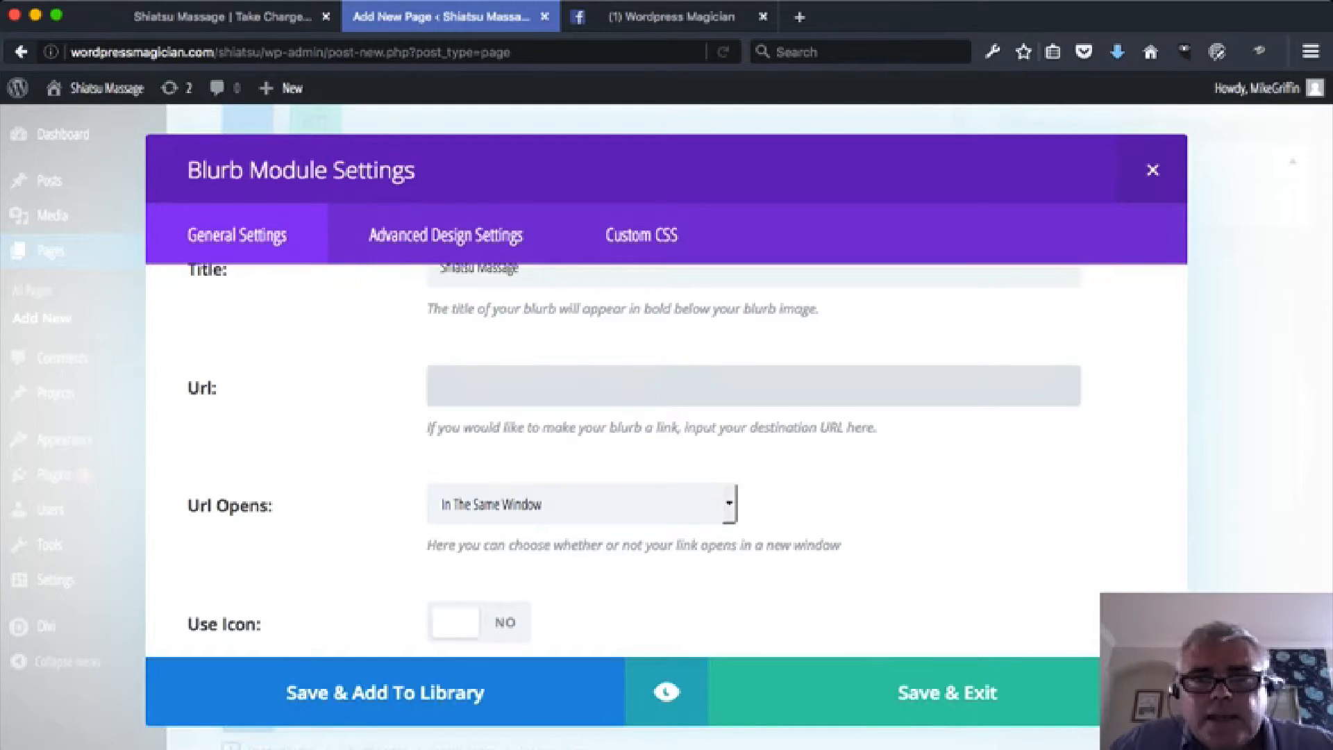
pyautogui.press('super+v')
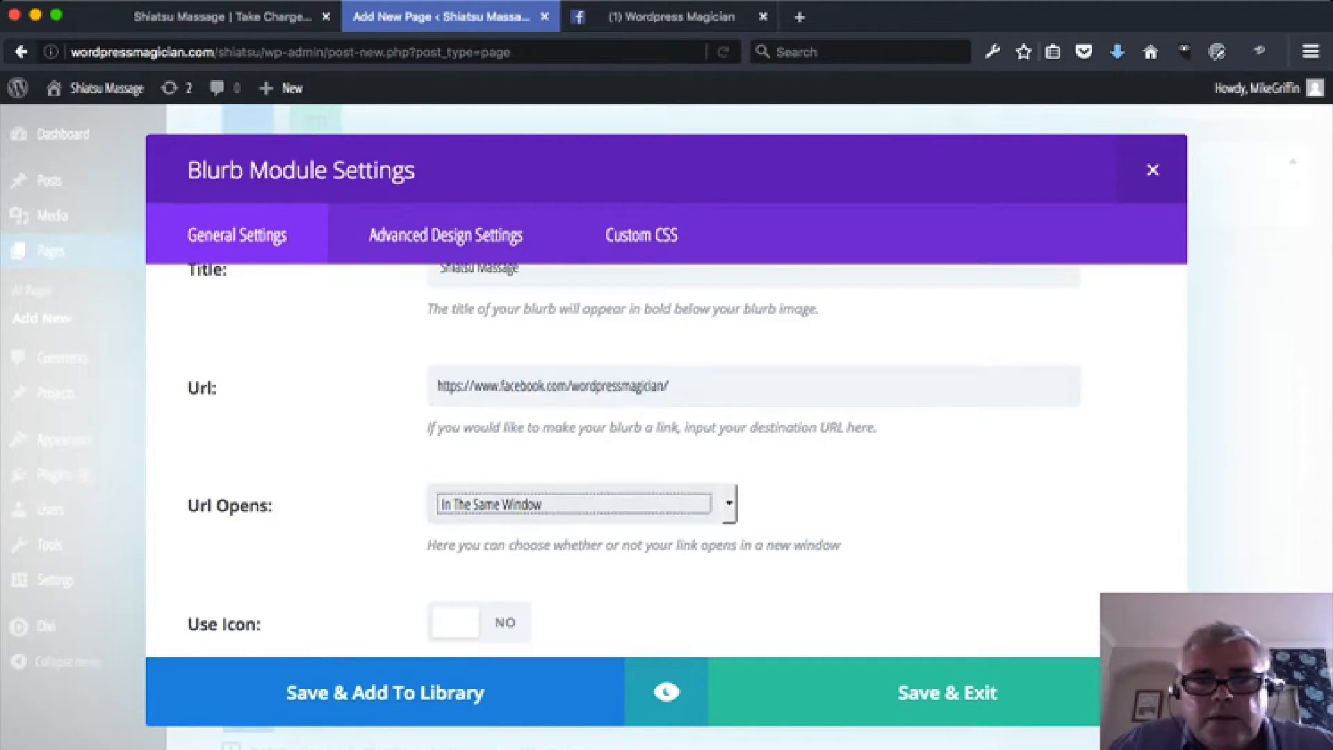
pyautogui.press('Tab')
pyautogui.press('Down')
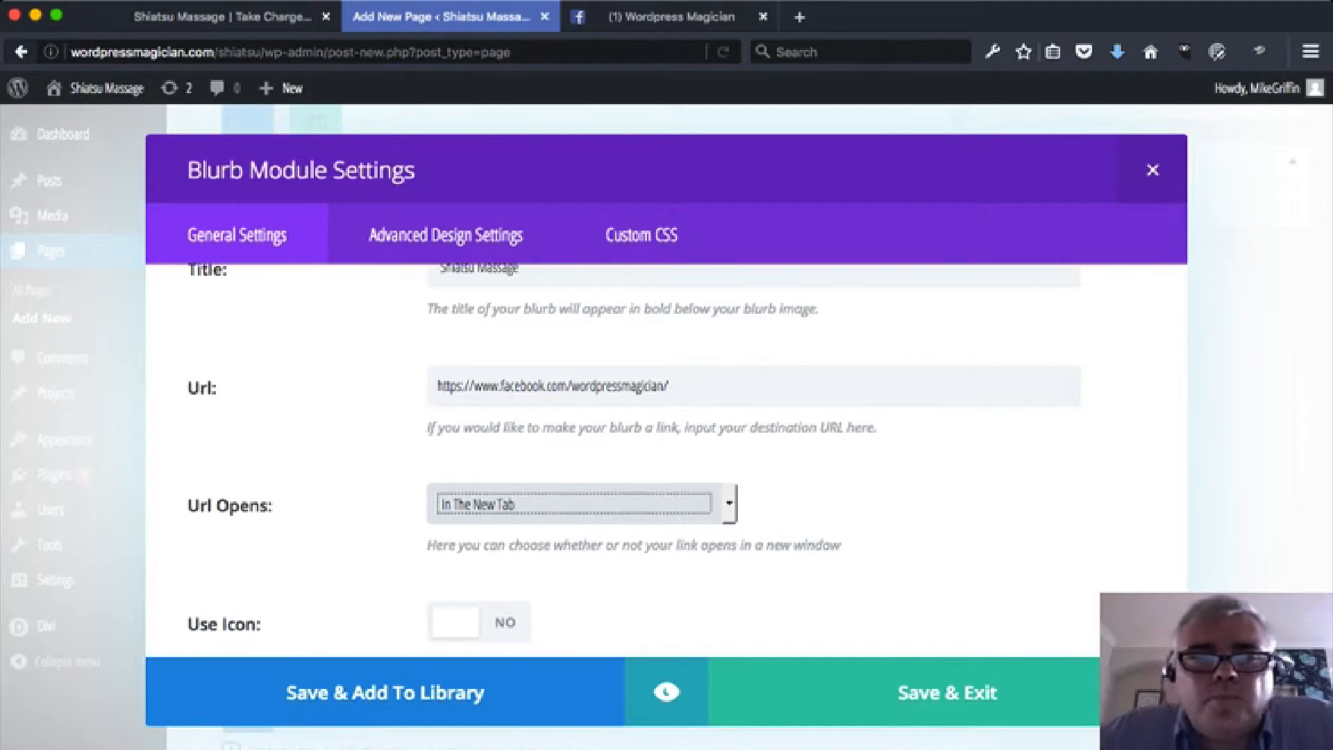
pyautogui.scroll(-2, 667, 458)
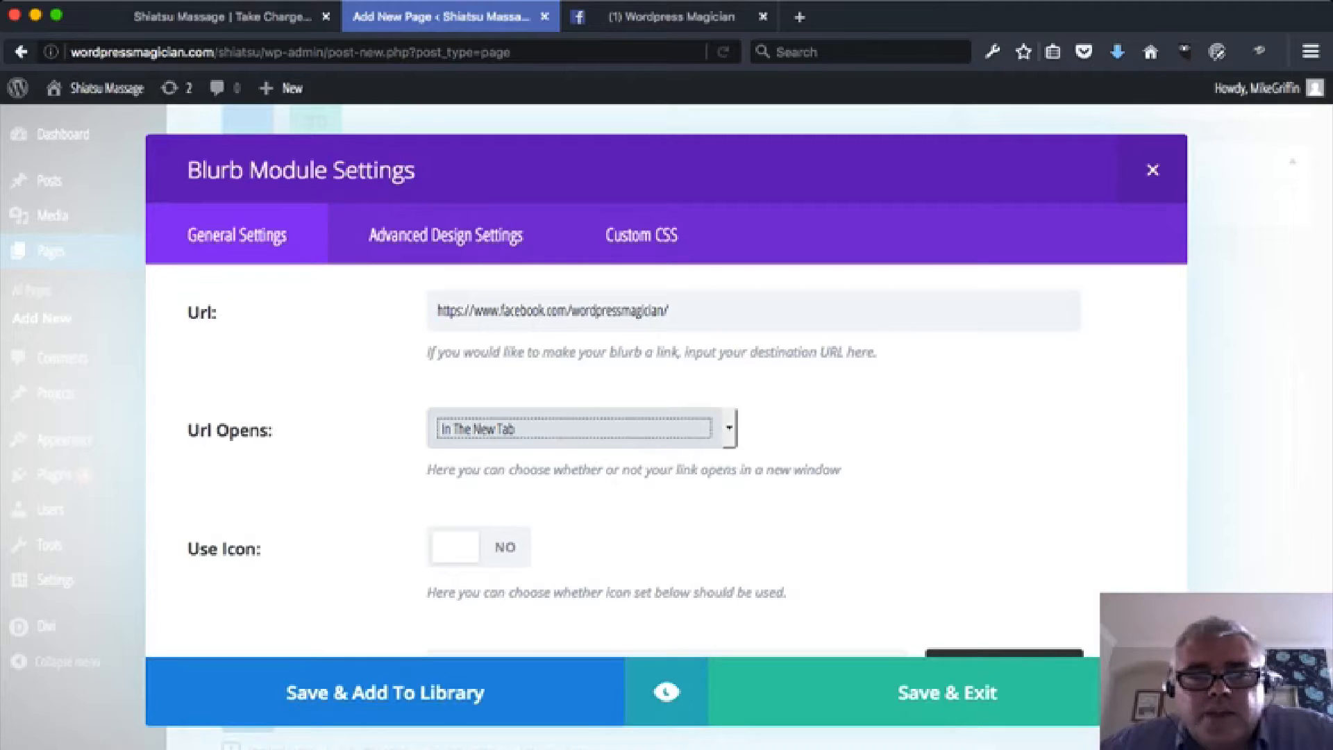
pyautogui.scroll(-5, 666, 458)
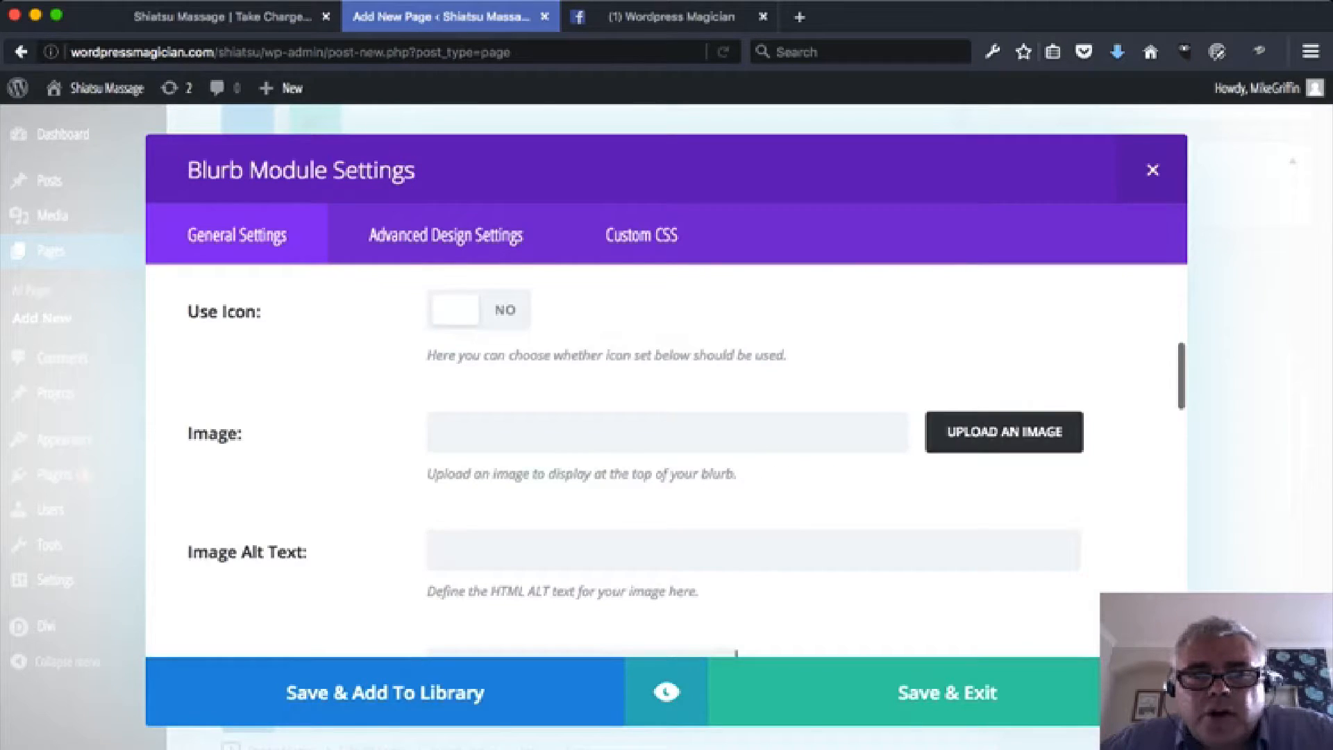
pyautogui.scroll(-12, 666, 459)
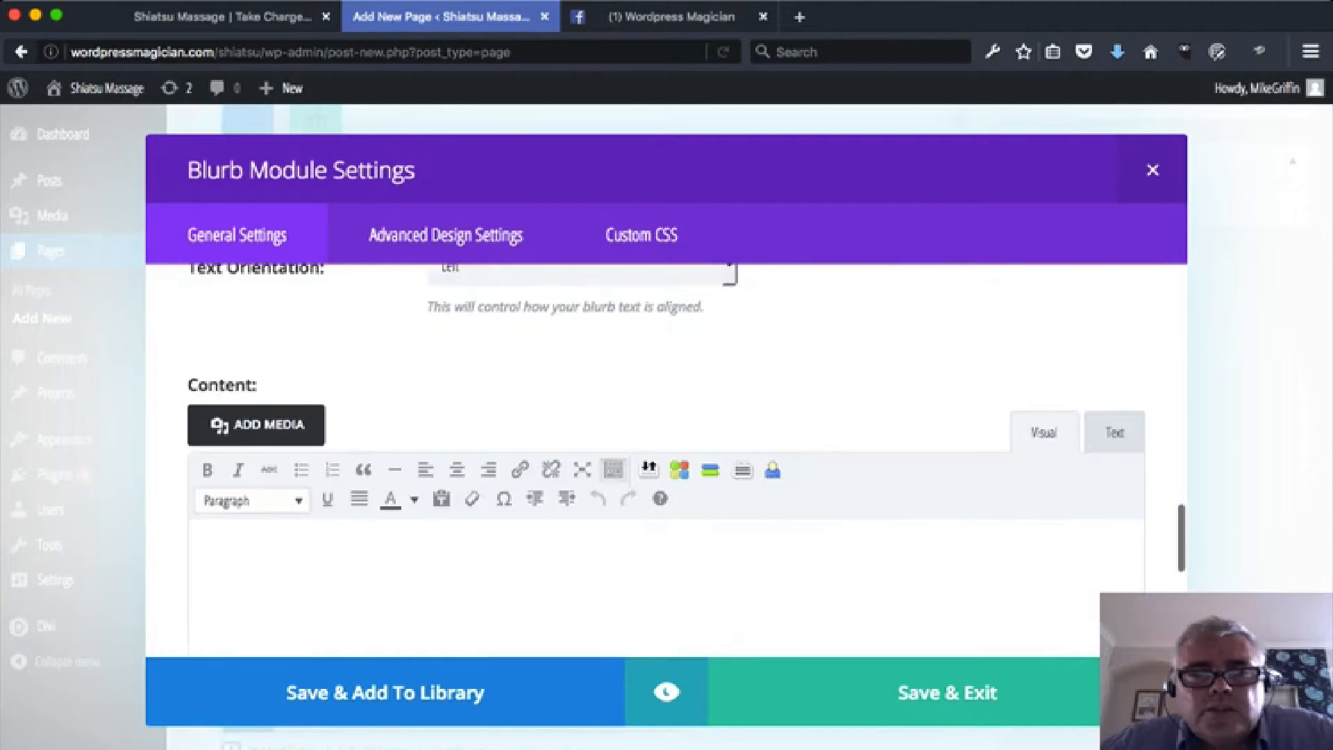
pyautogui.scroll(12, 666, 458)
pyautogui.scroll(-12, 711, 562)
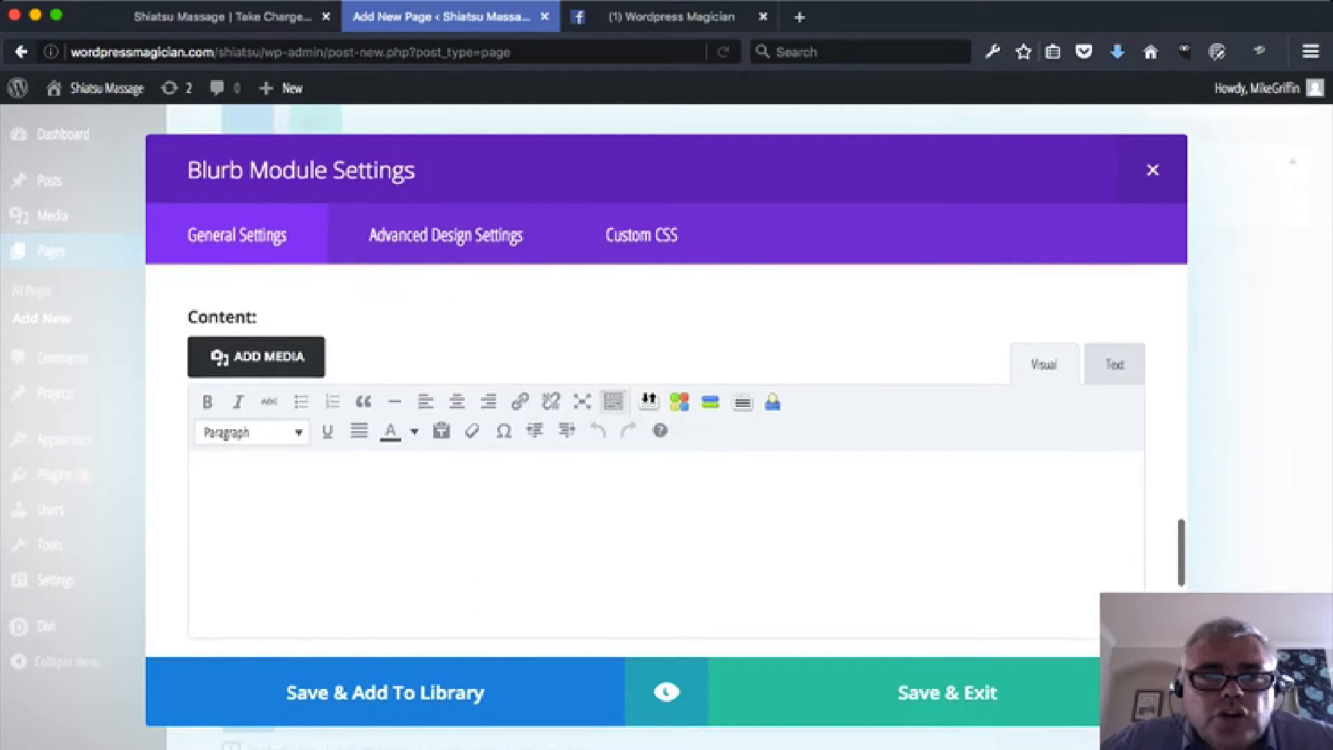
pyautogui.scroll(-2, 711, 566)
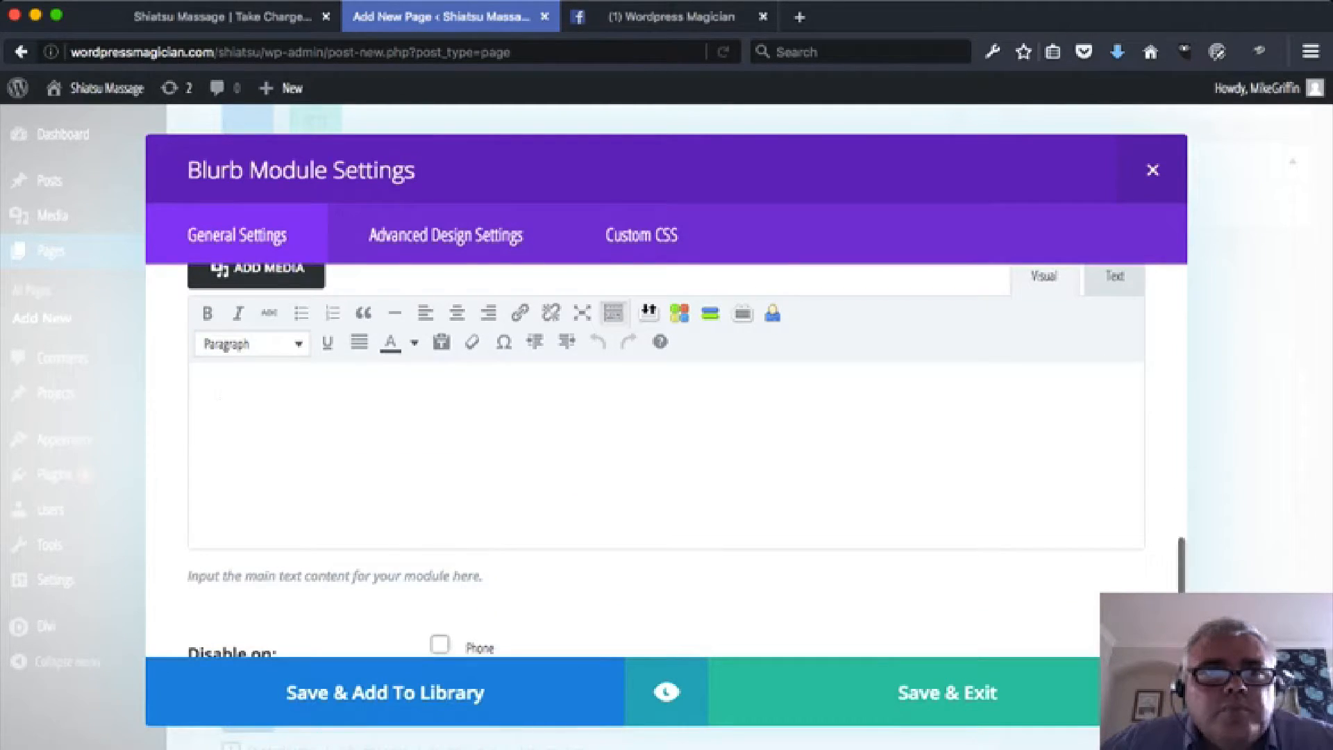
# Step: Paste the demo page's Shiatsu description paragraph into the blurb content and preview it
pyautogui.click(223, 17)
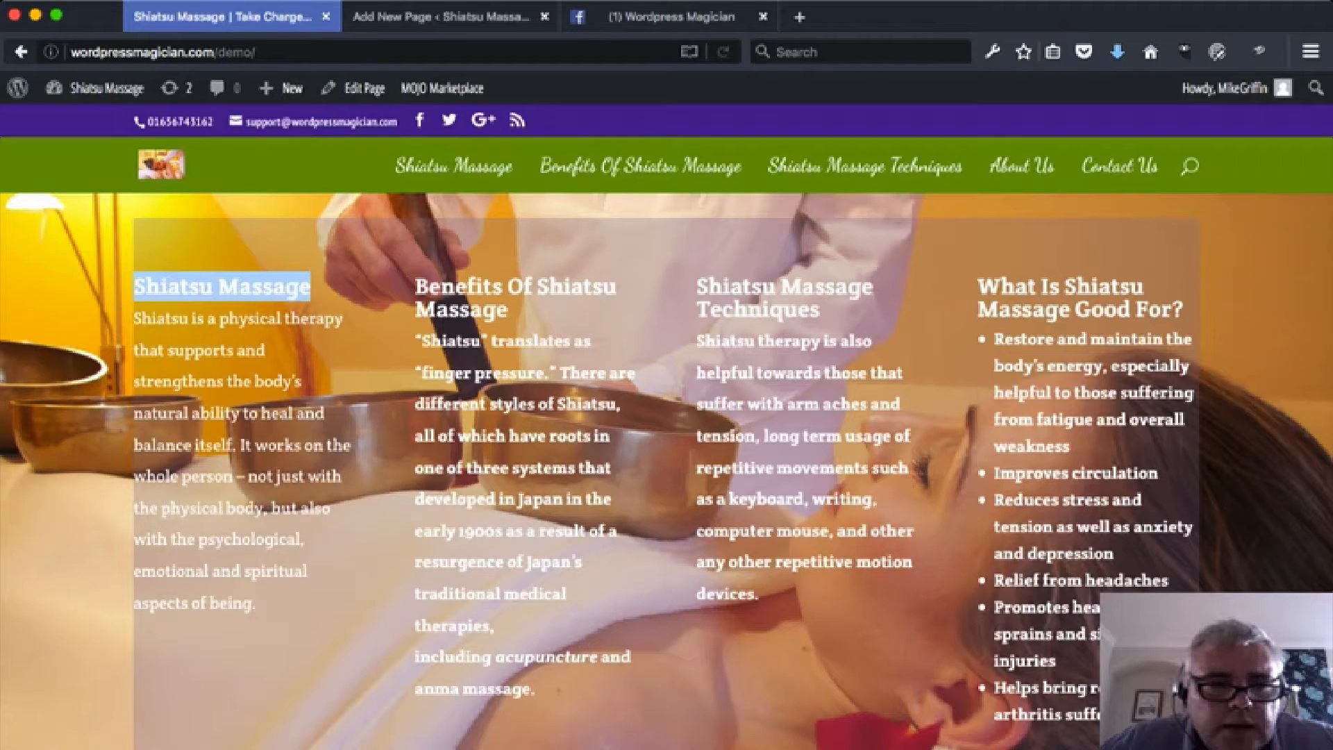
pyautogui.moveTo(257, 603); pyautogui.dragTo(134, 318)
pyautogui.press('super+c')
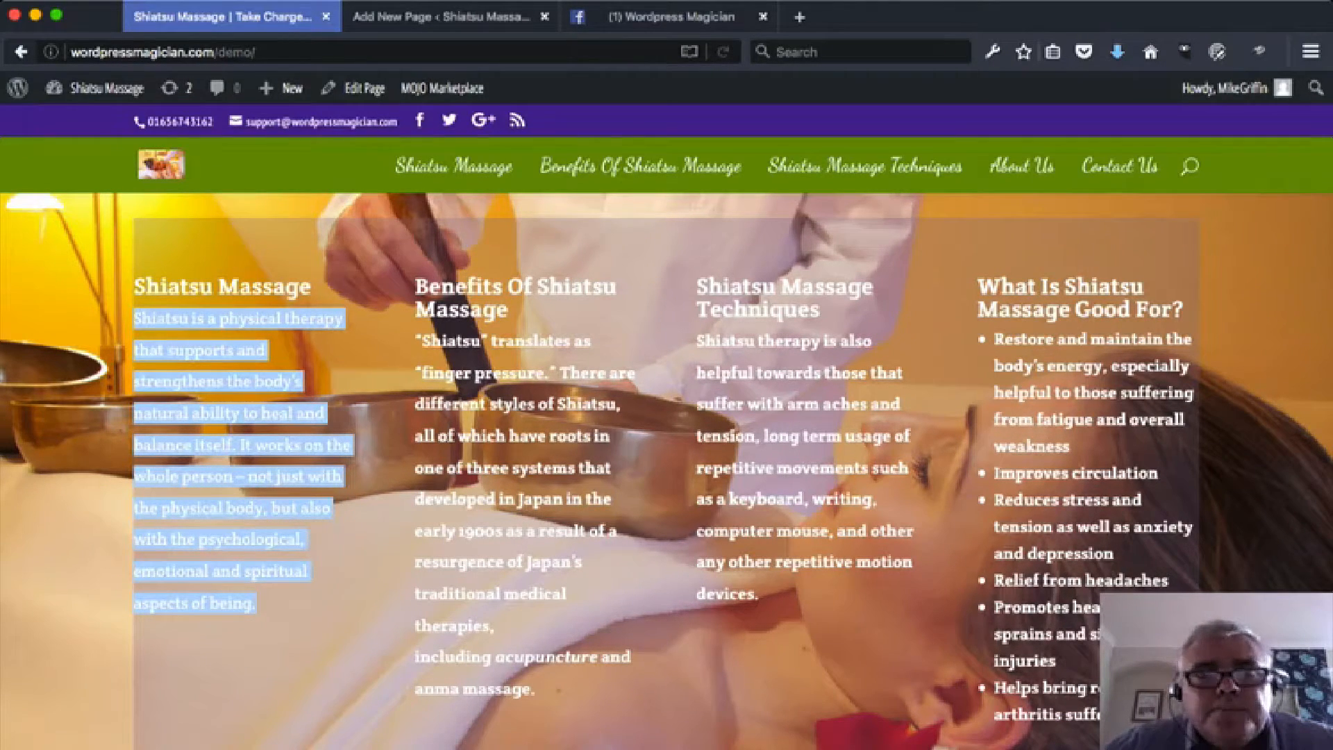
pyautogui.click(444, 16)
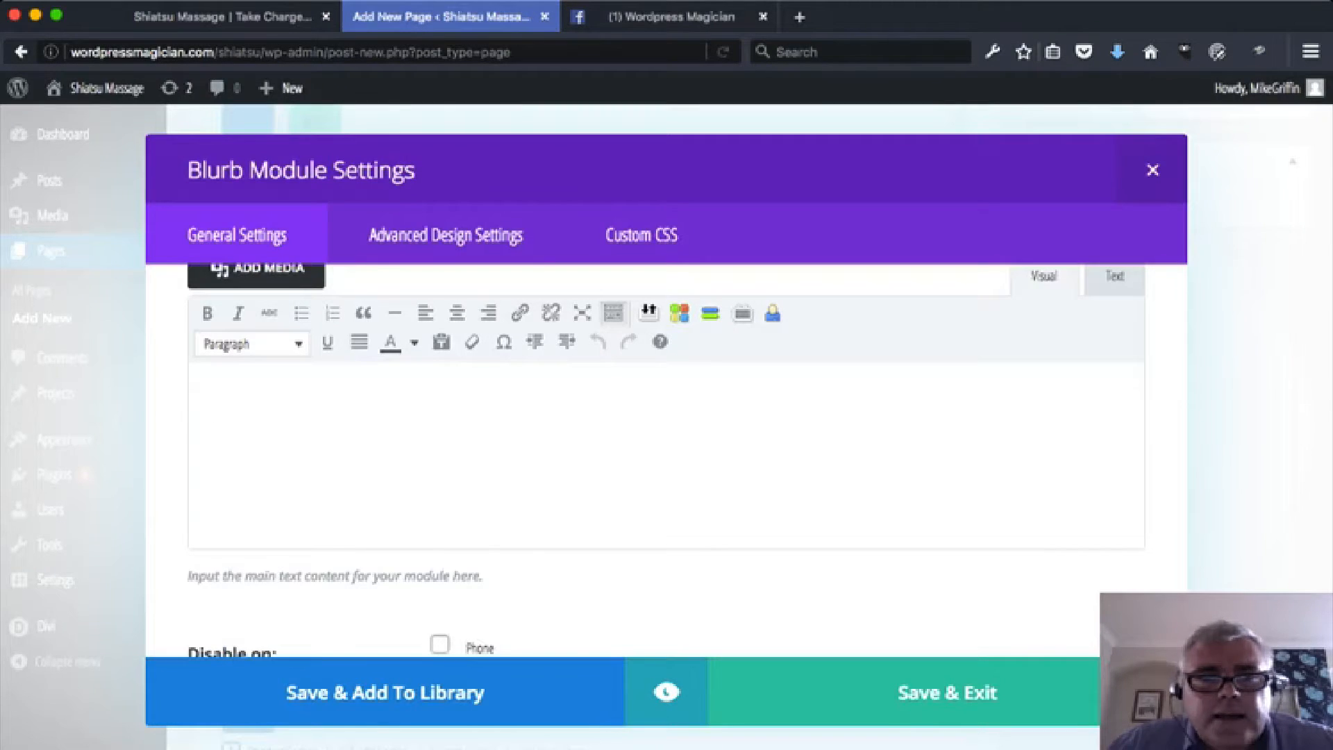
pyautogui.press('super+v')
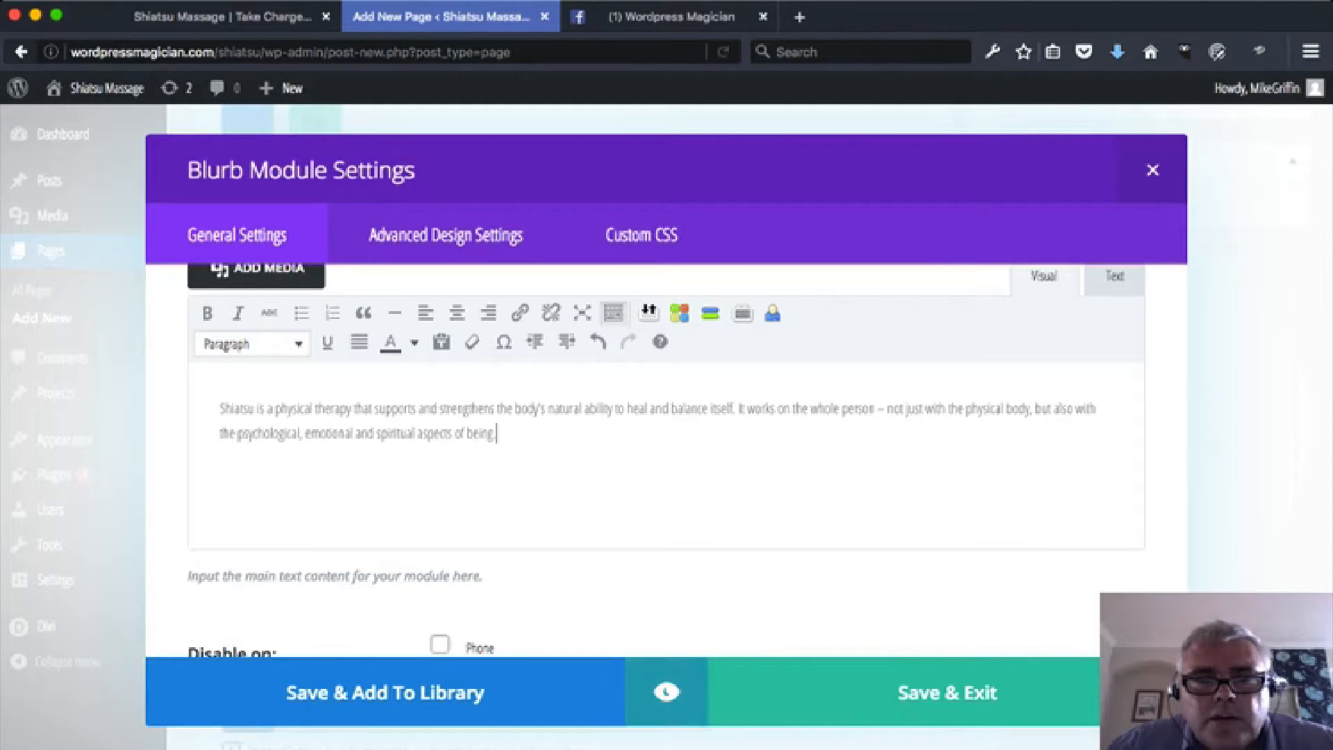
pyautogui.click(666, 692)
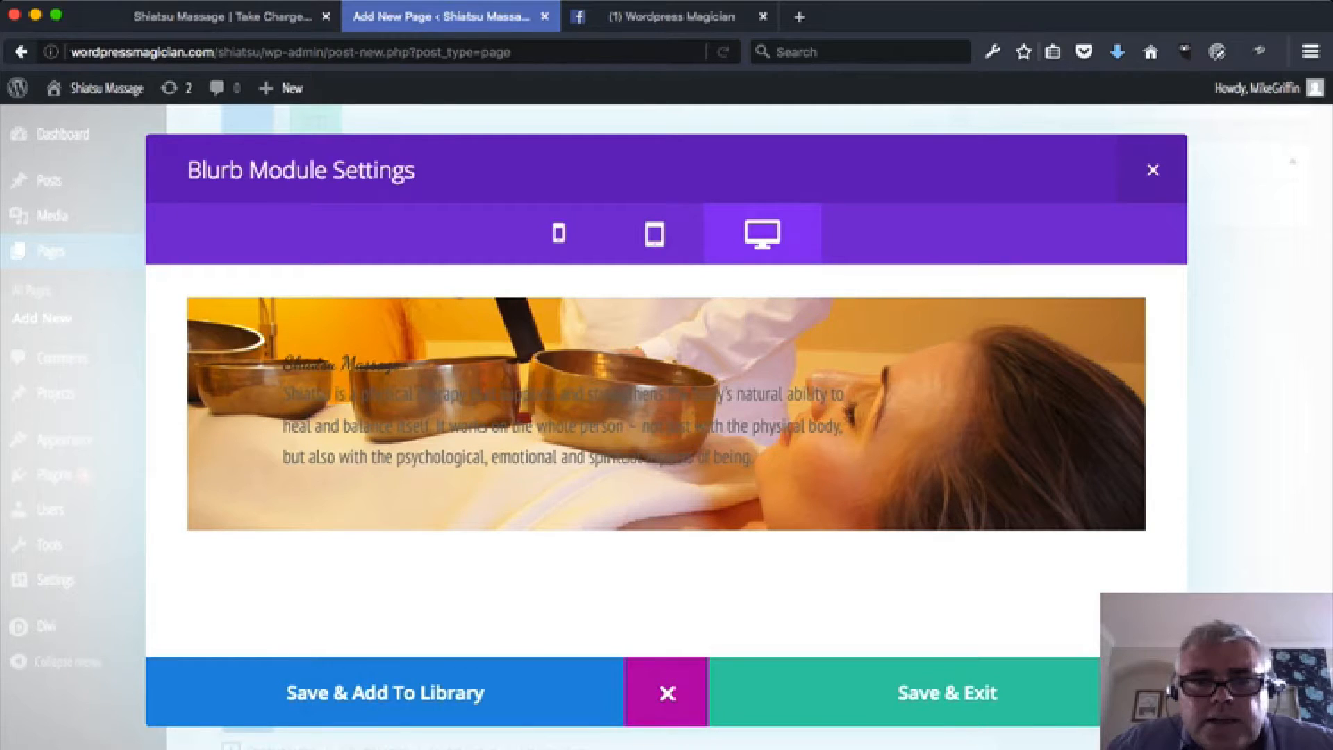
pyautogui.click(667, 693)
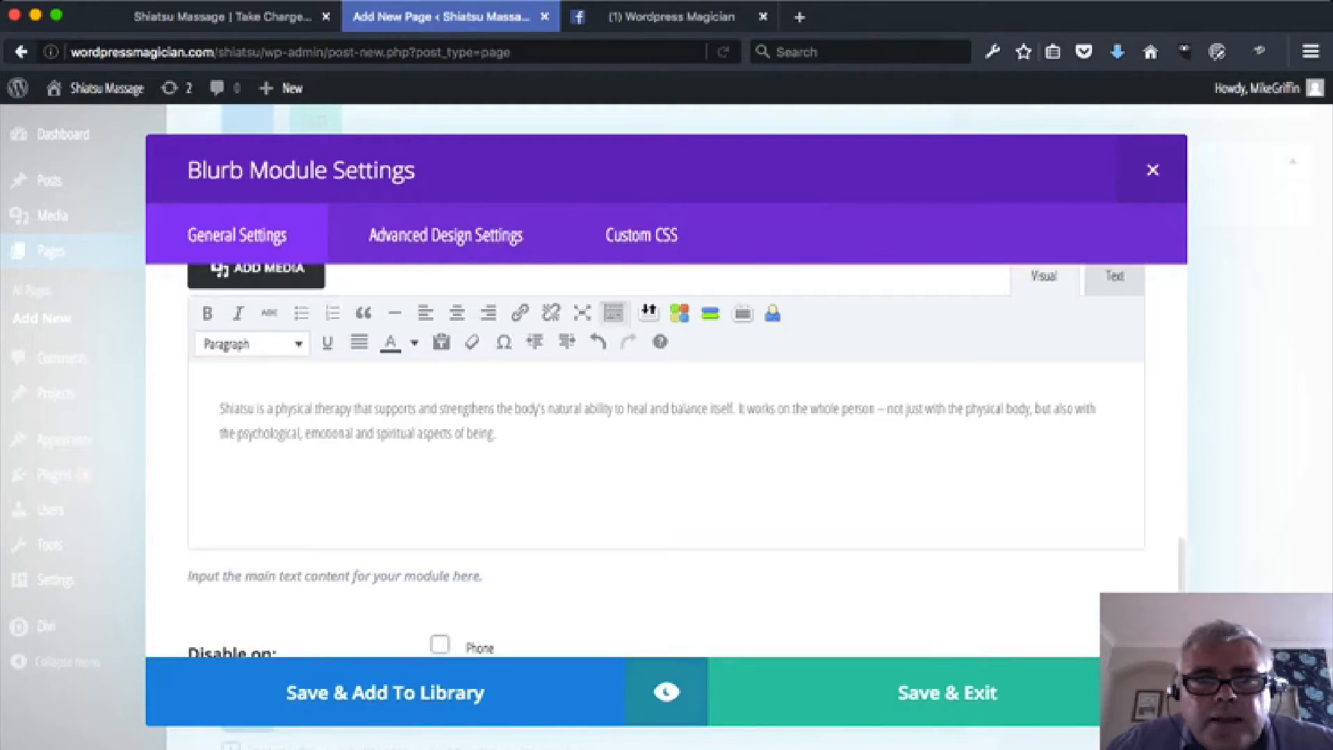
# Step: Set the blurb text colour to Light, preview, and save the blurb
pyautogui.scroll(5, 666, 458)
pyautogui.scroll(1, 667, 458)
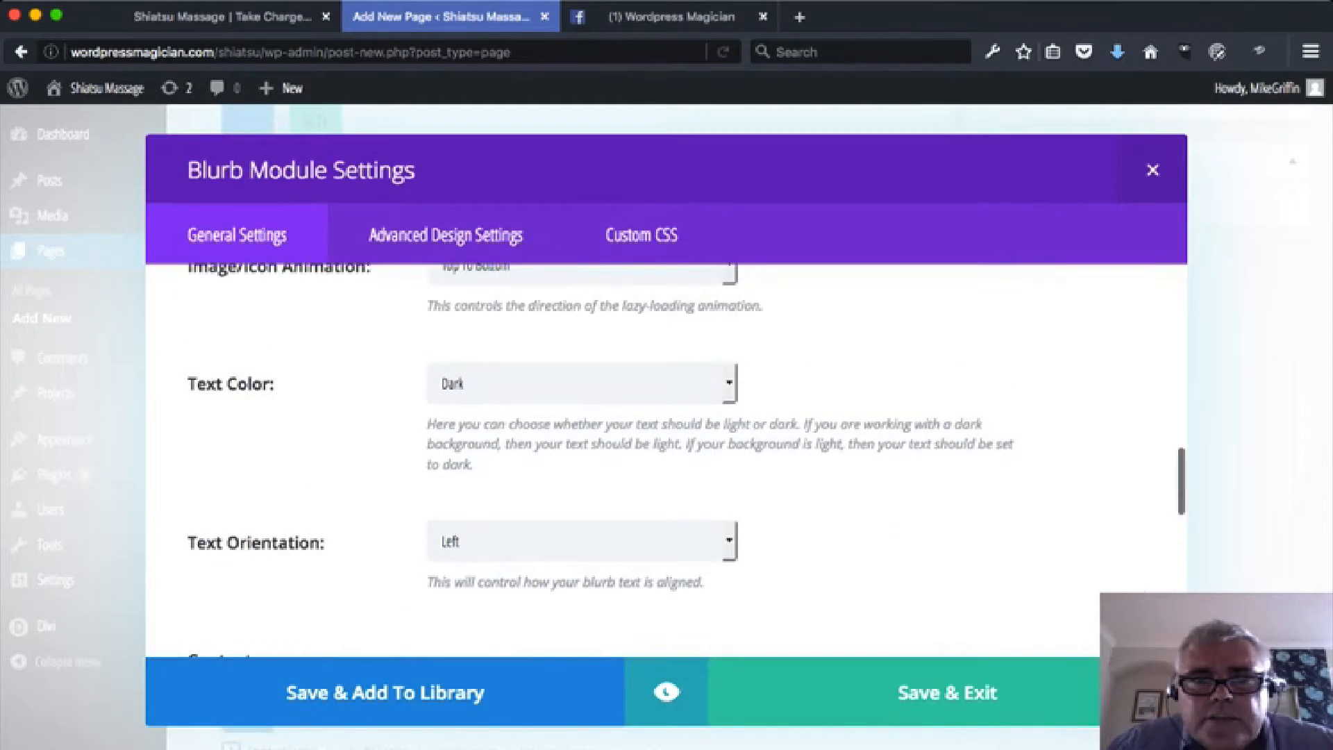
pyautogui.click(581, 383)
pyautogui.click(582, 434)
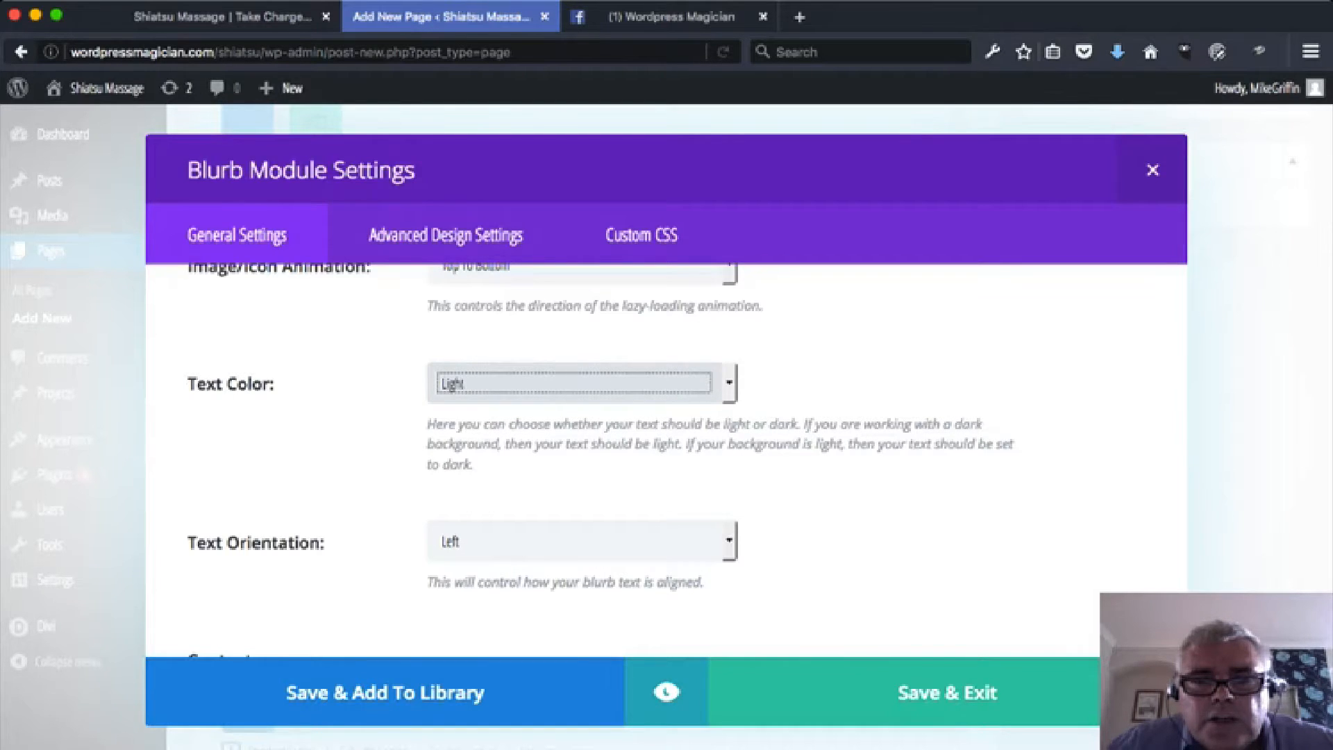
pyautogui.click(666, 692)
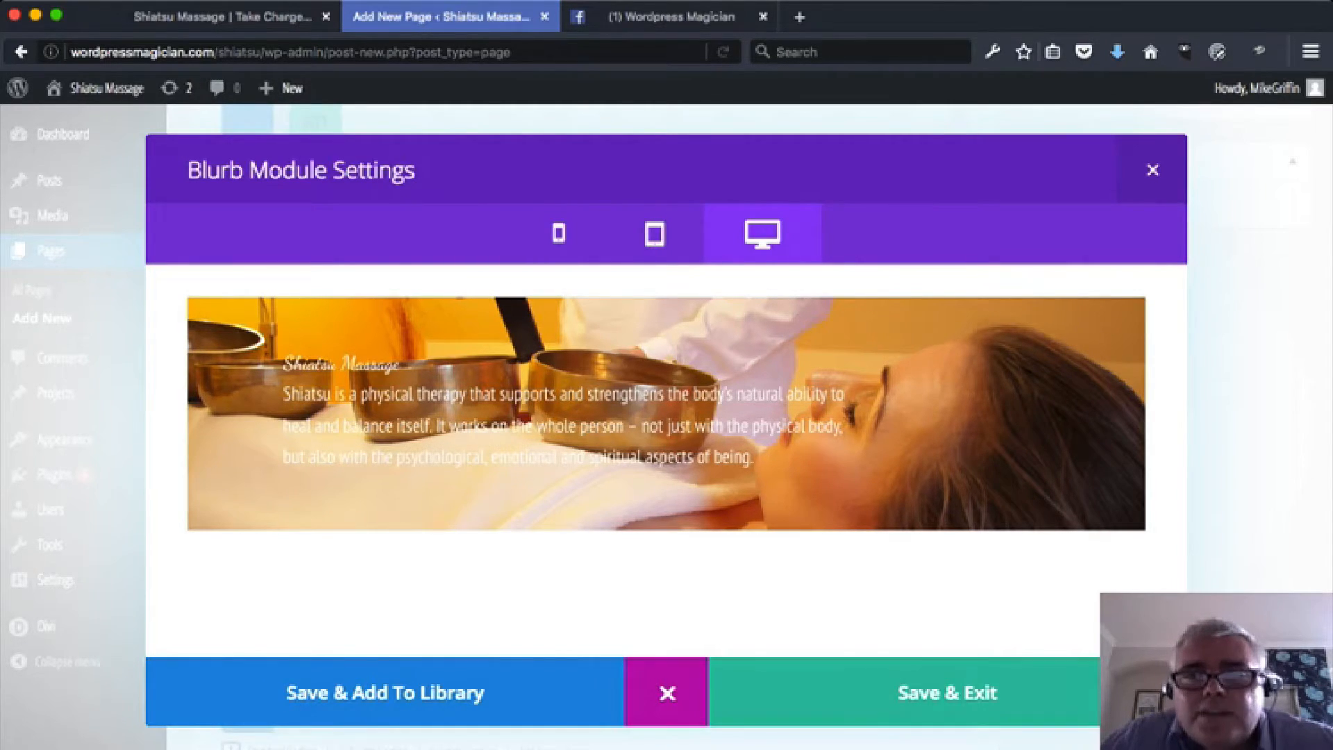
pyautogui.click(946, 693)
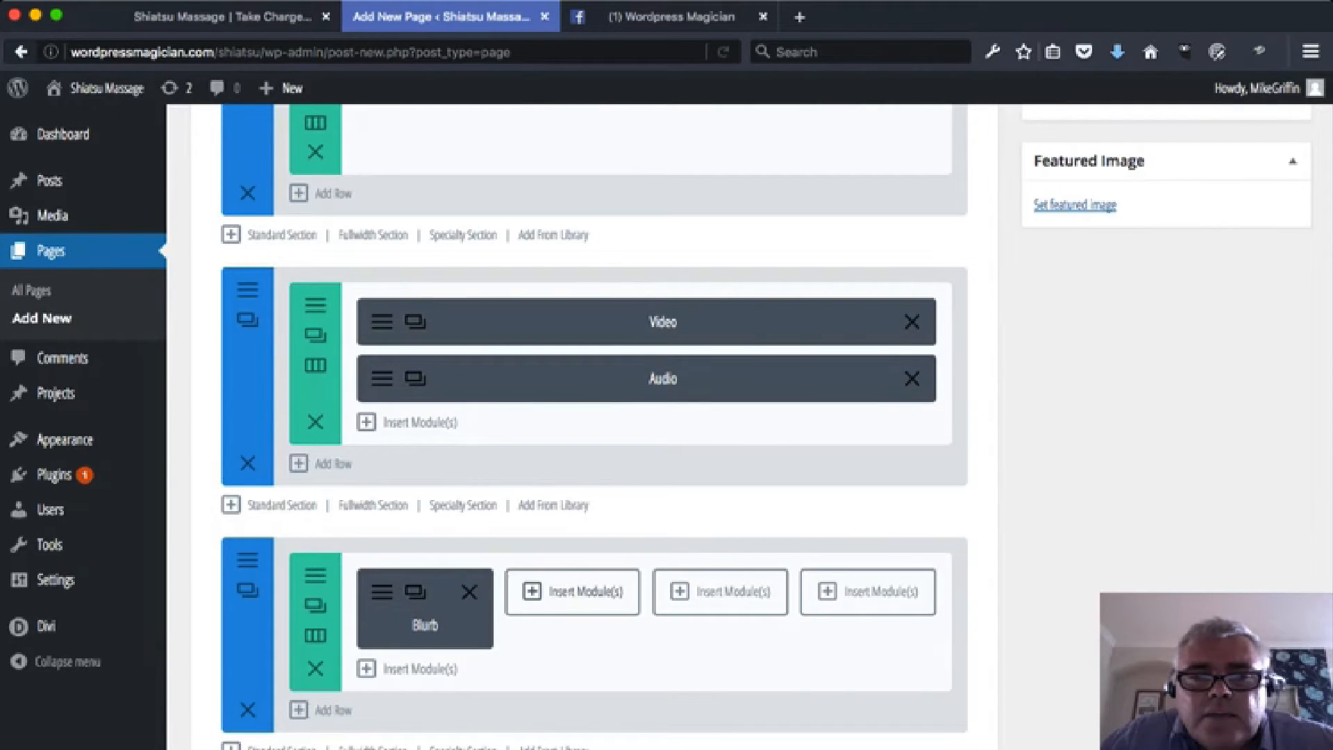
# Step: Add a blurb to the second column titled 'Benefits Of Shiatsu Massage', copied from the demo page
pyautogui.click(572, 592)
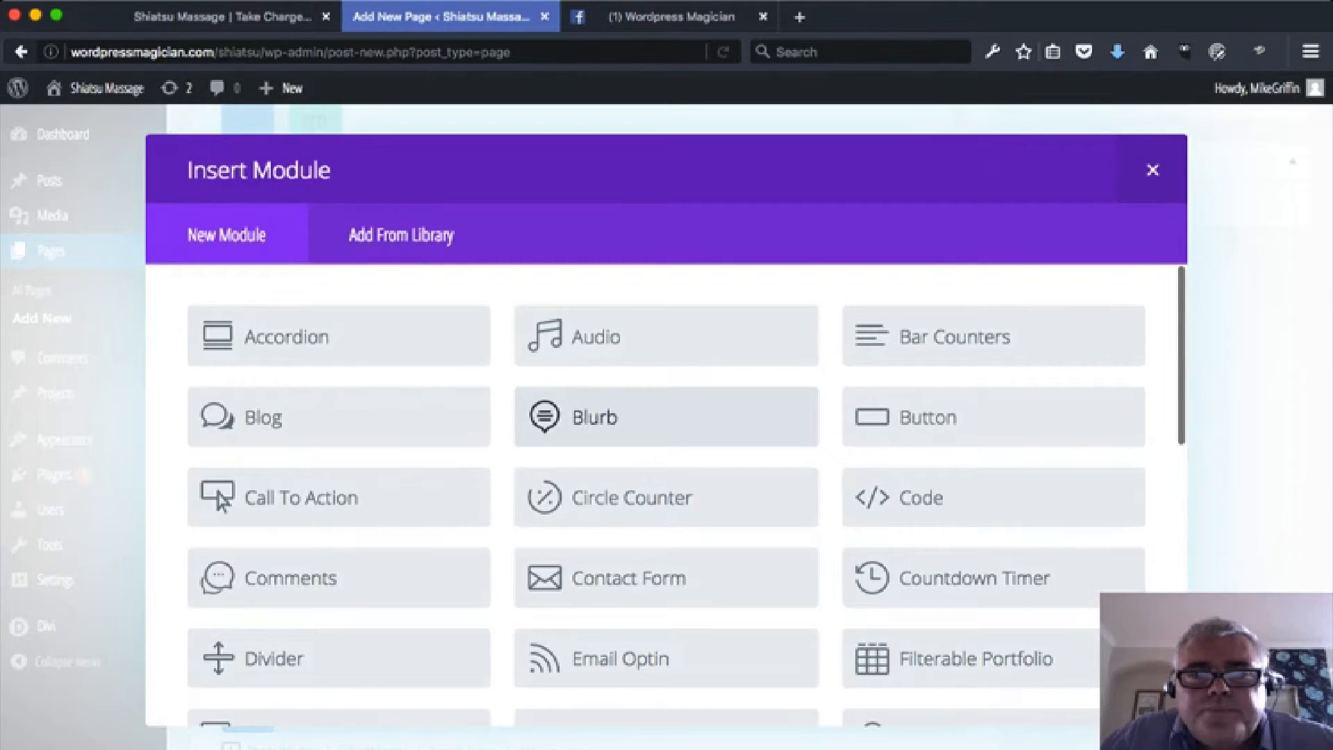
pyautogui.click(665, 416)
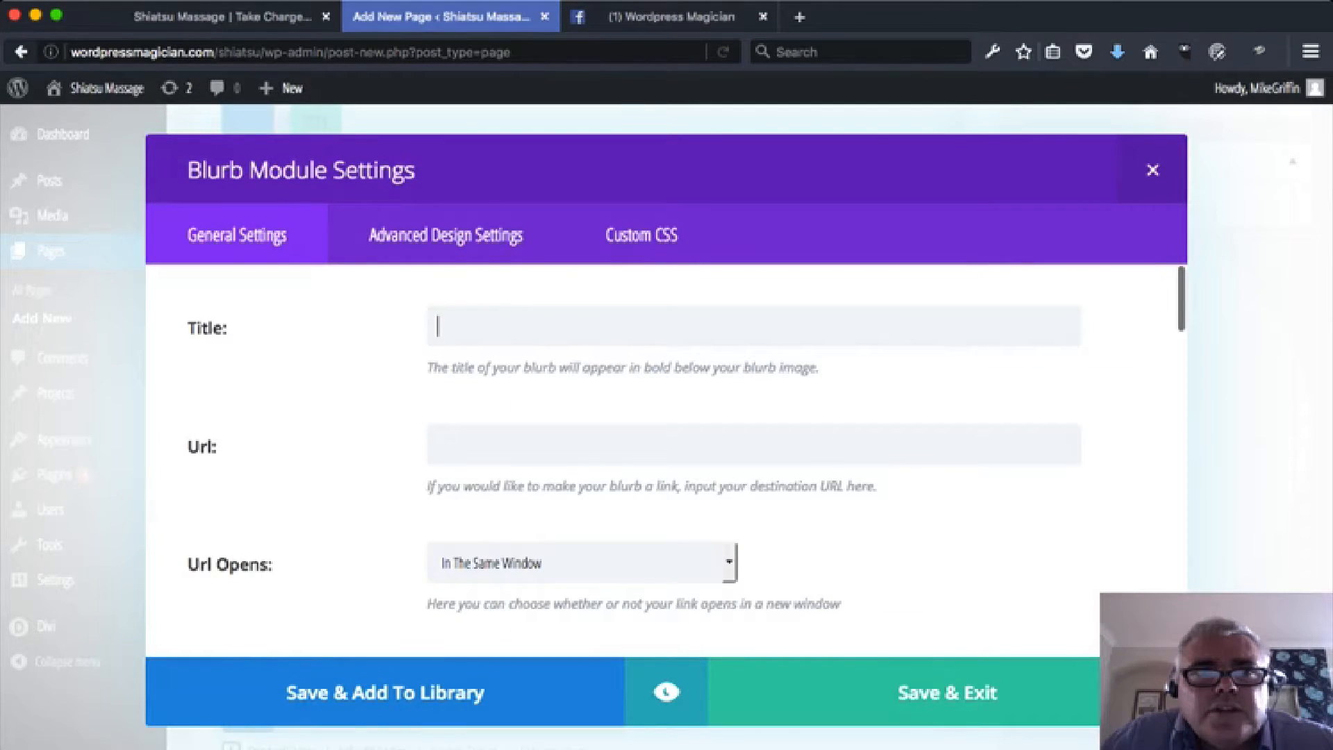
pyautogui.click(229, 17)
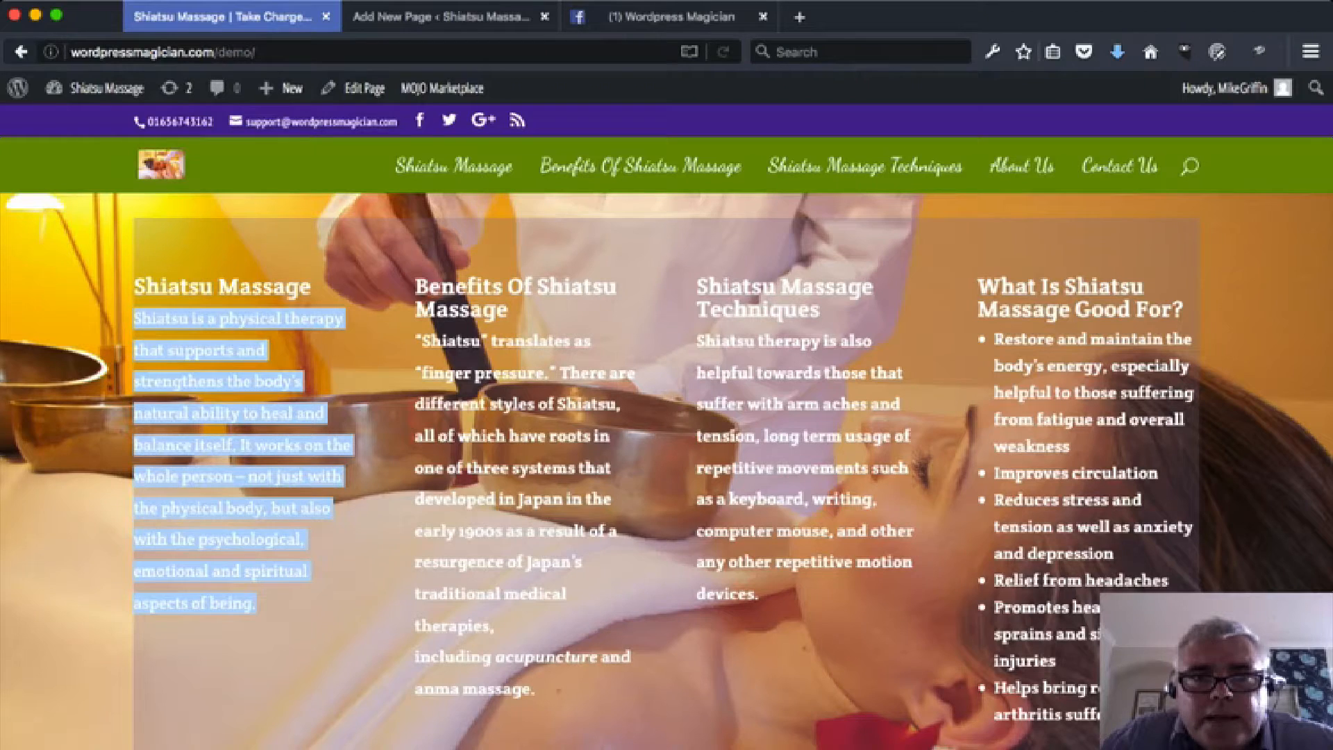
pyautogui.click(501, 309)
pyautogui.moveTo(501, 309); pyautogui.dragTo(415, 281)
pyautogui.press('super+c')
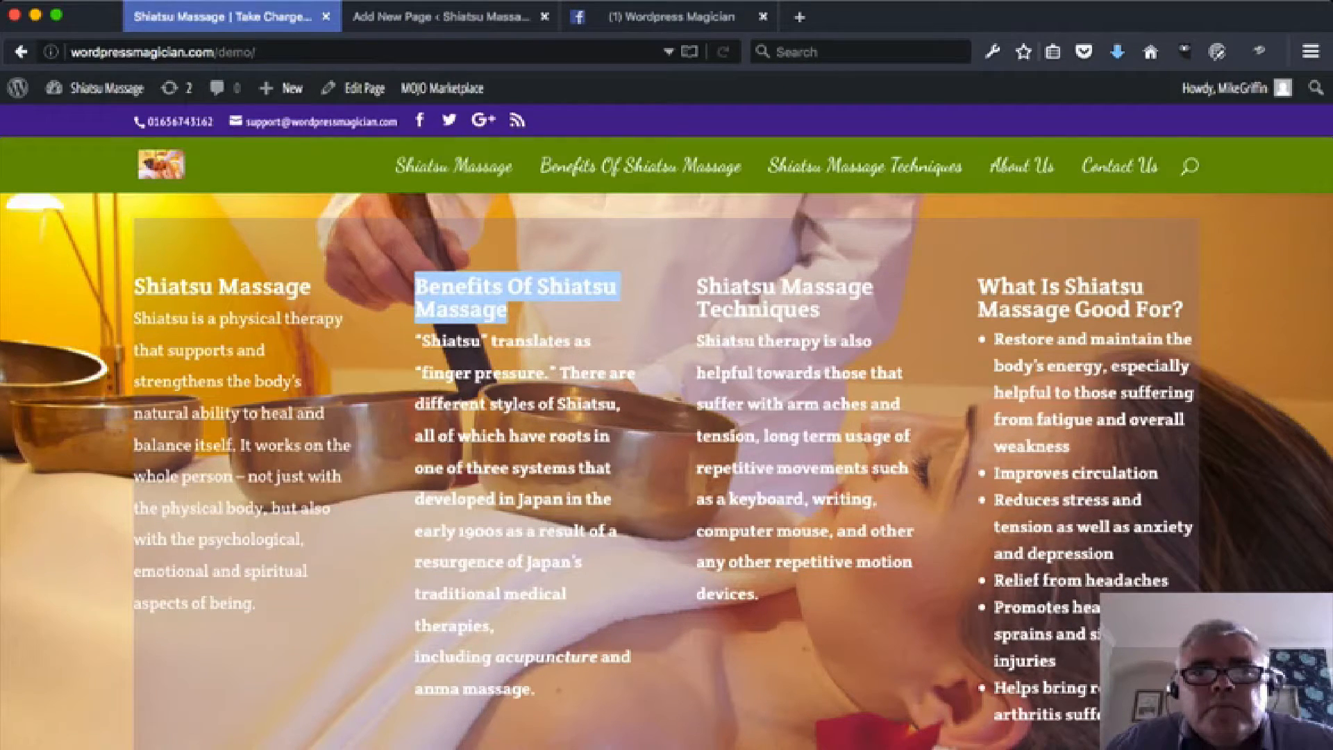
pyautogui.click(444, 17)
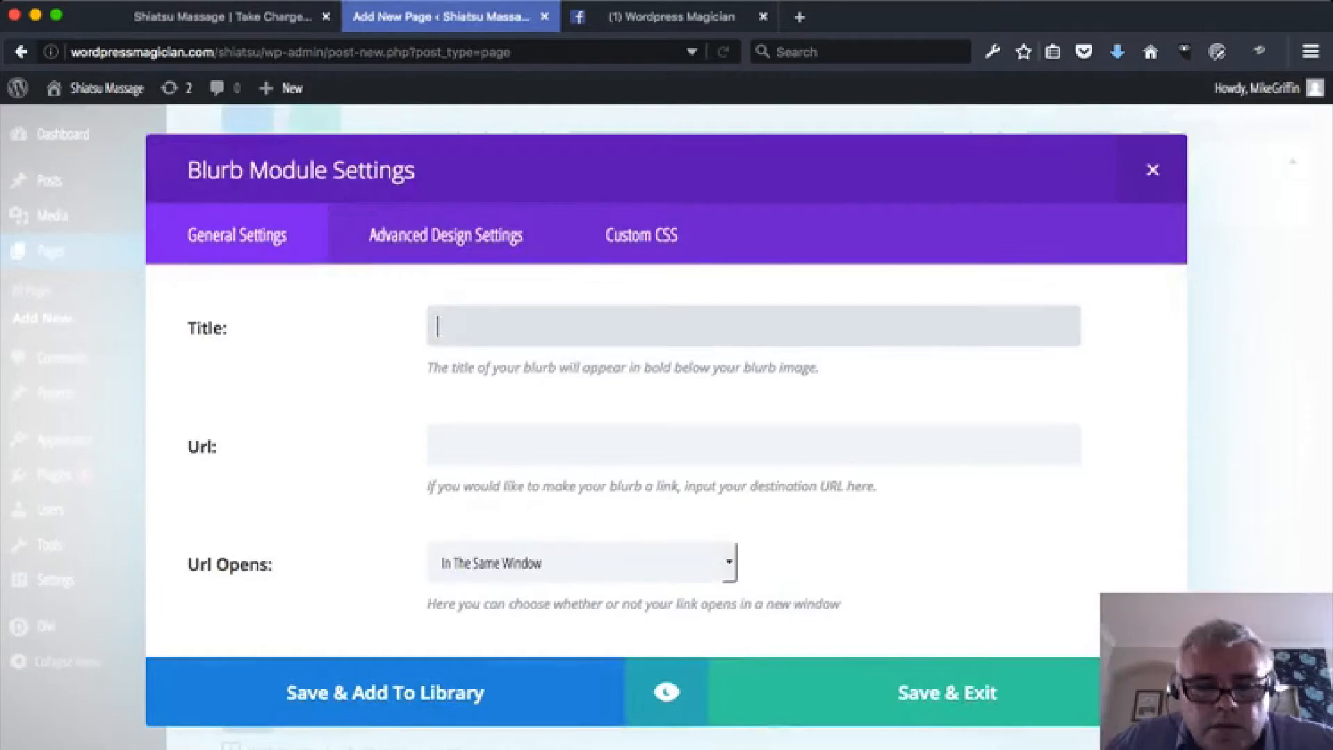
pyautogui.press('super+v')
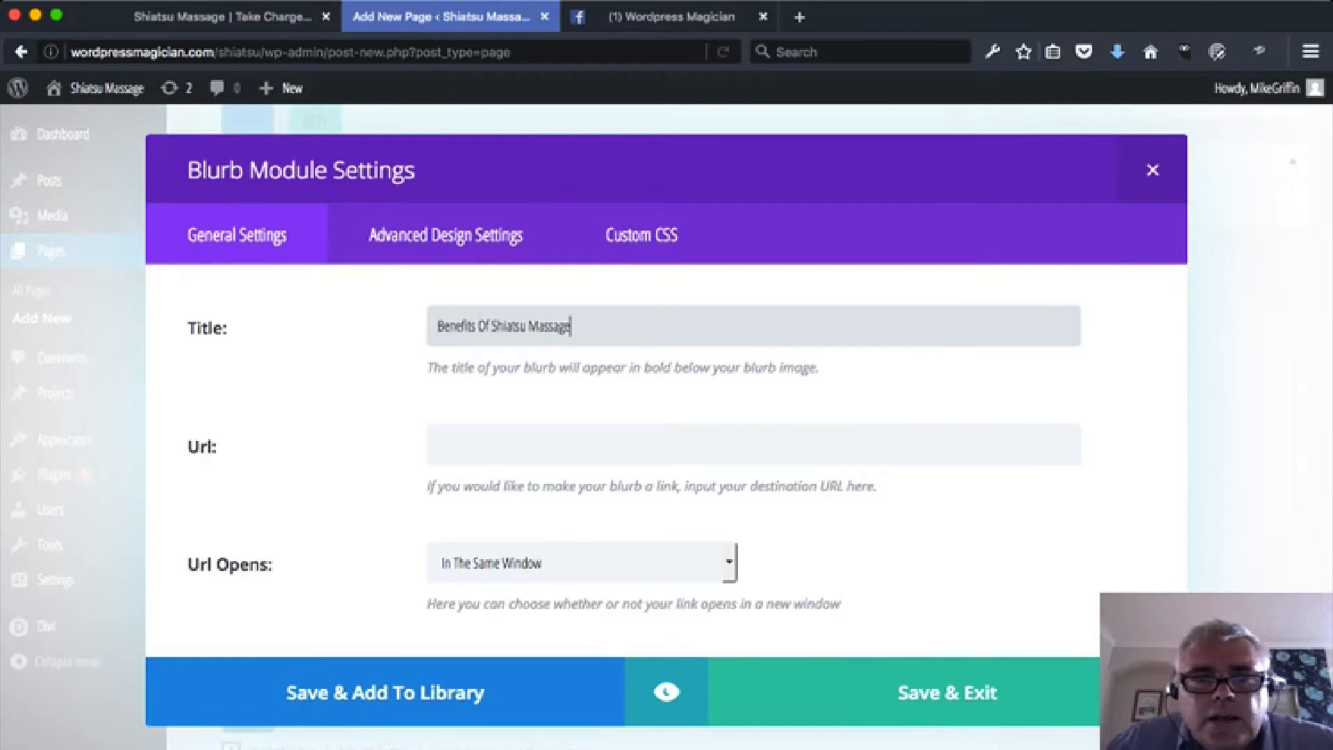
# Step: Set the blurb's text colour to Light
pyautogui.scroll(-5, 667, 451)
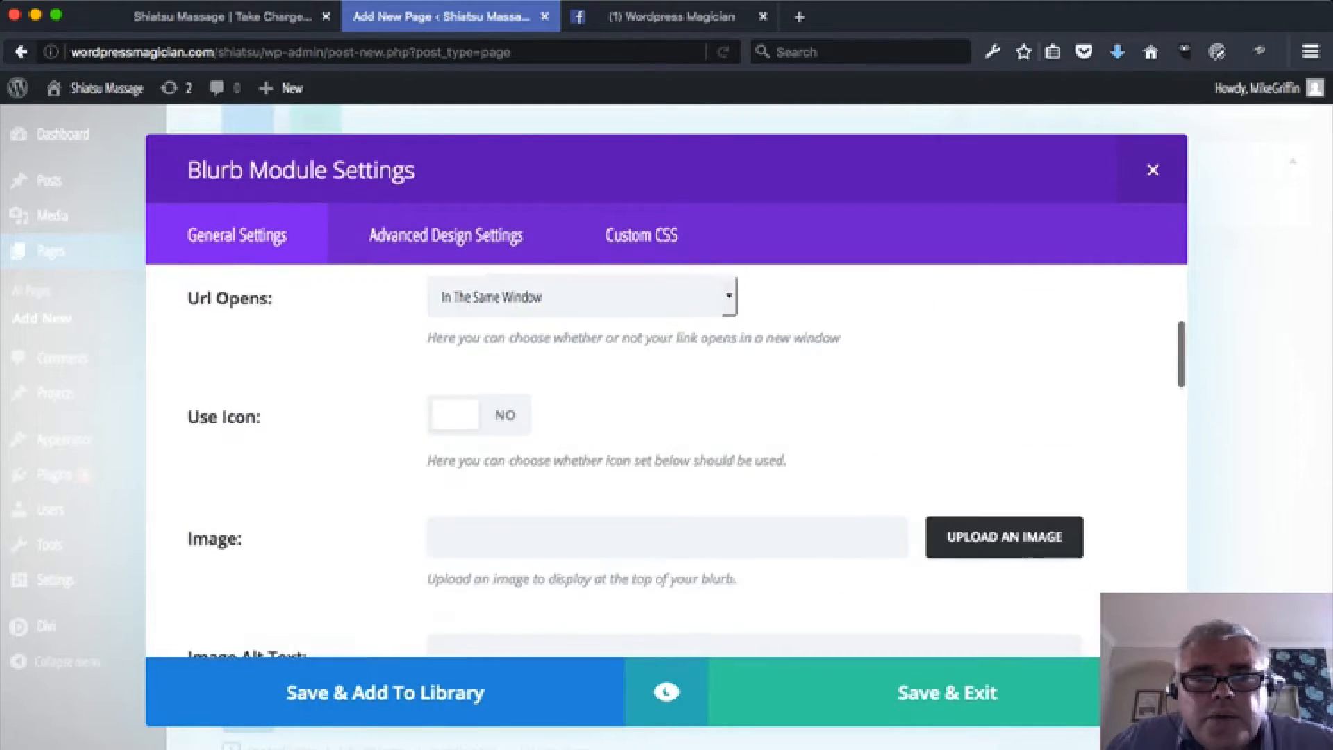
pyautogui.scroll(-10, 666, 451)
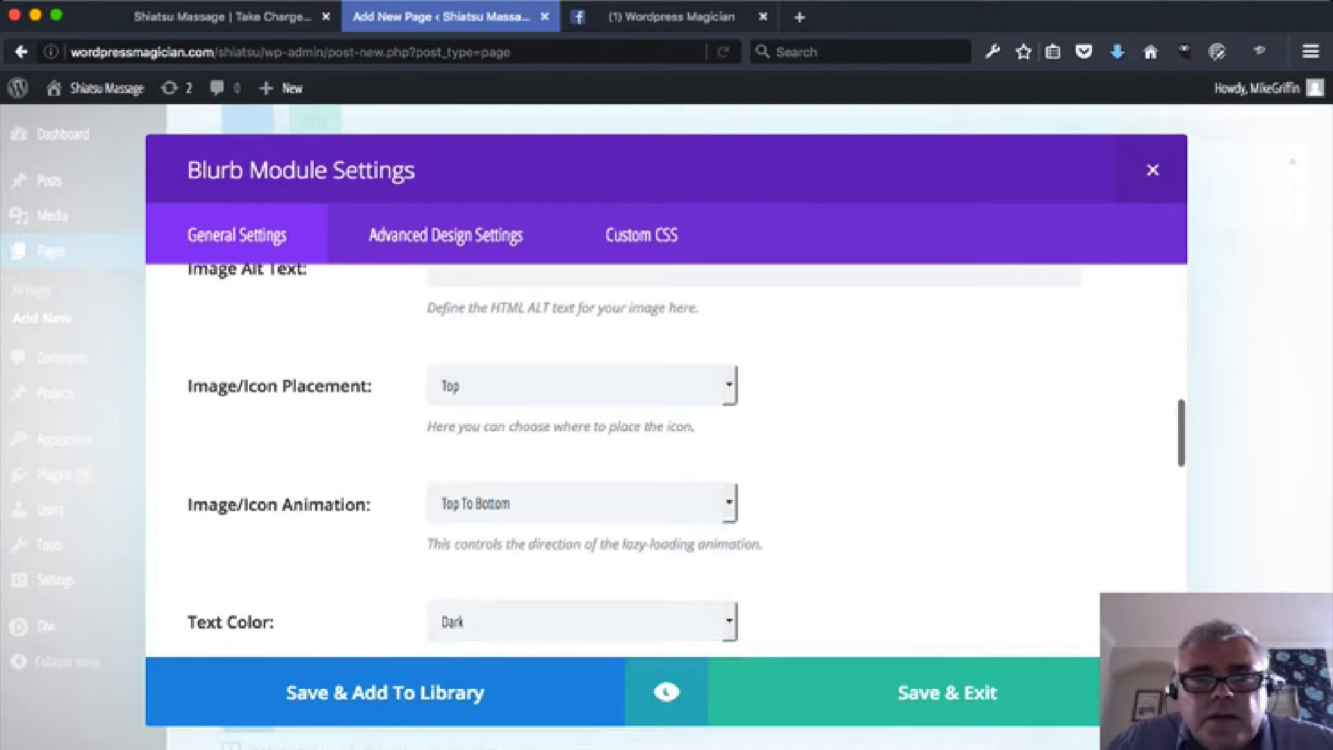
pyautogui.scroll(-1, 582, 452)
pyautogui.click(581, 431)
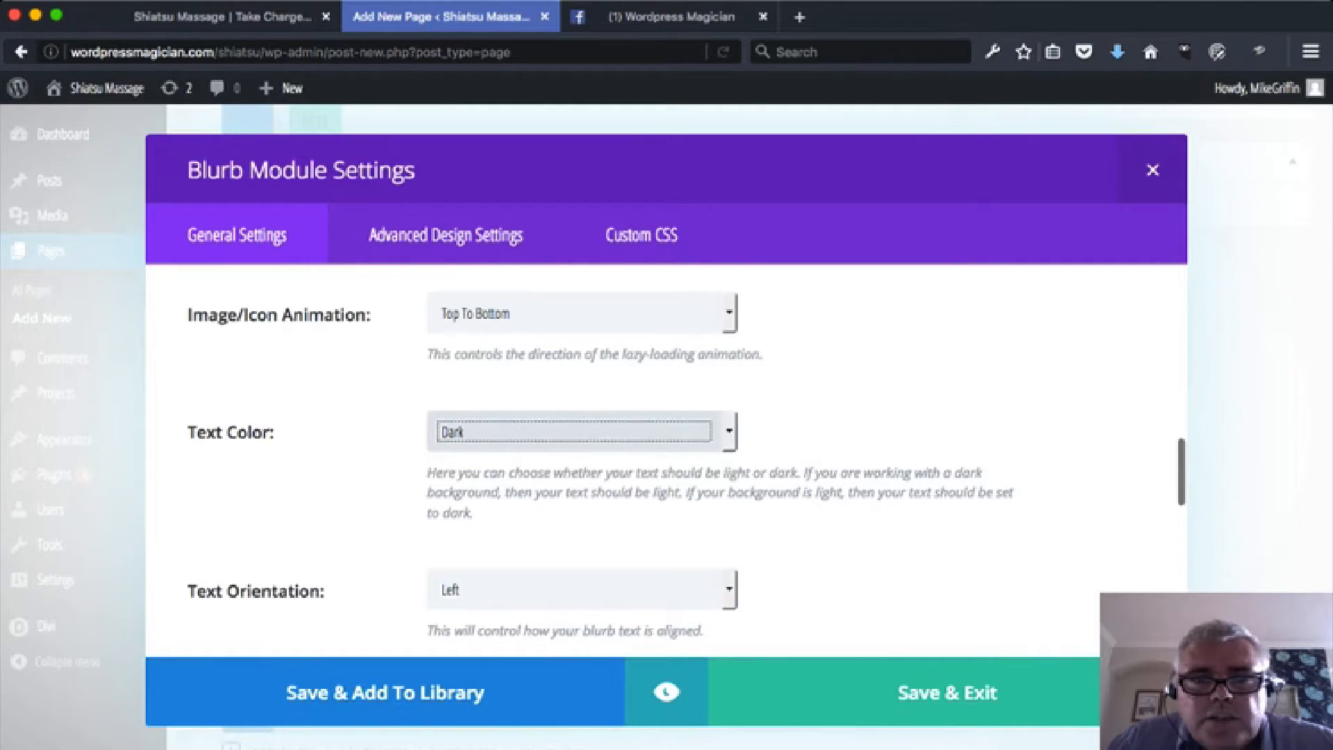
pyautogui.press('Down')
pyautogui.scroll(-10, 666, 451)
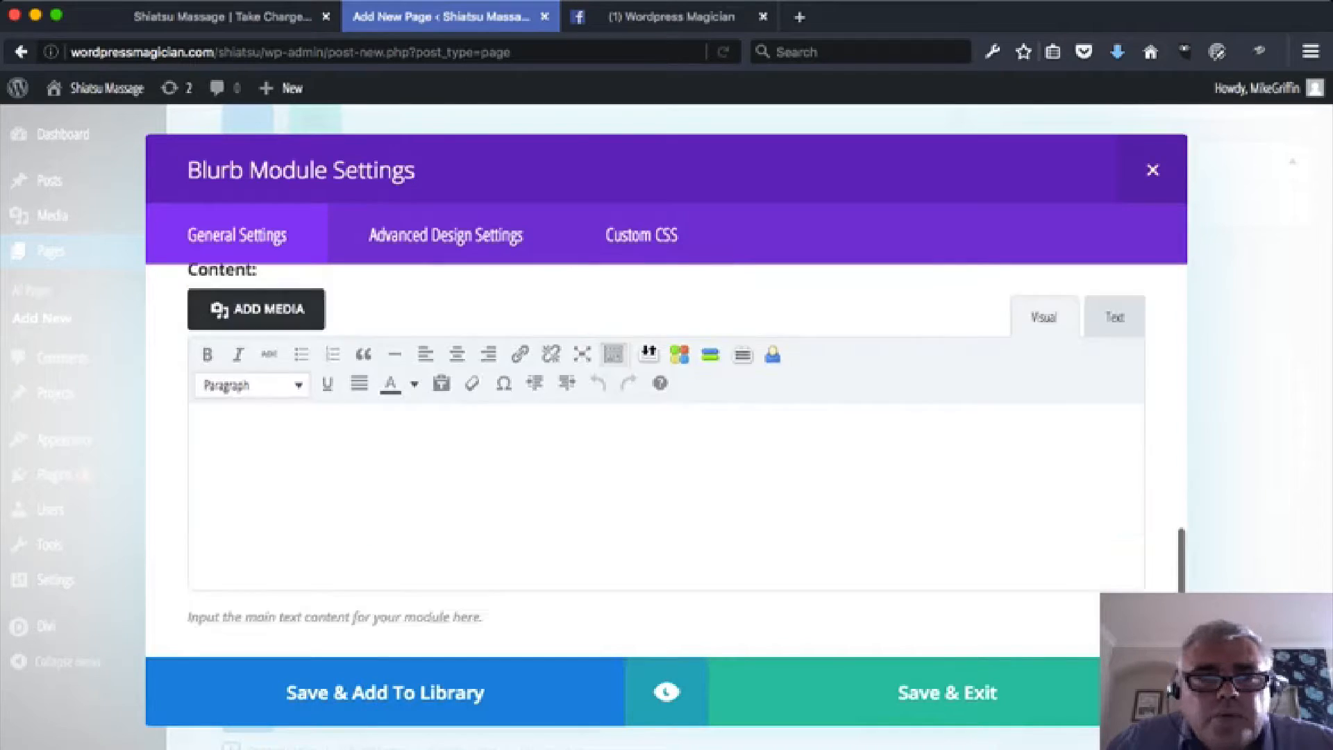
# Step: Paste the demo site's Benefits paragraph ('Shiatsu translates as finger pressure') into the blurb content
pyautogui.click(221, 392)
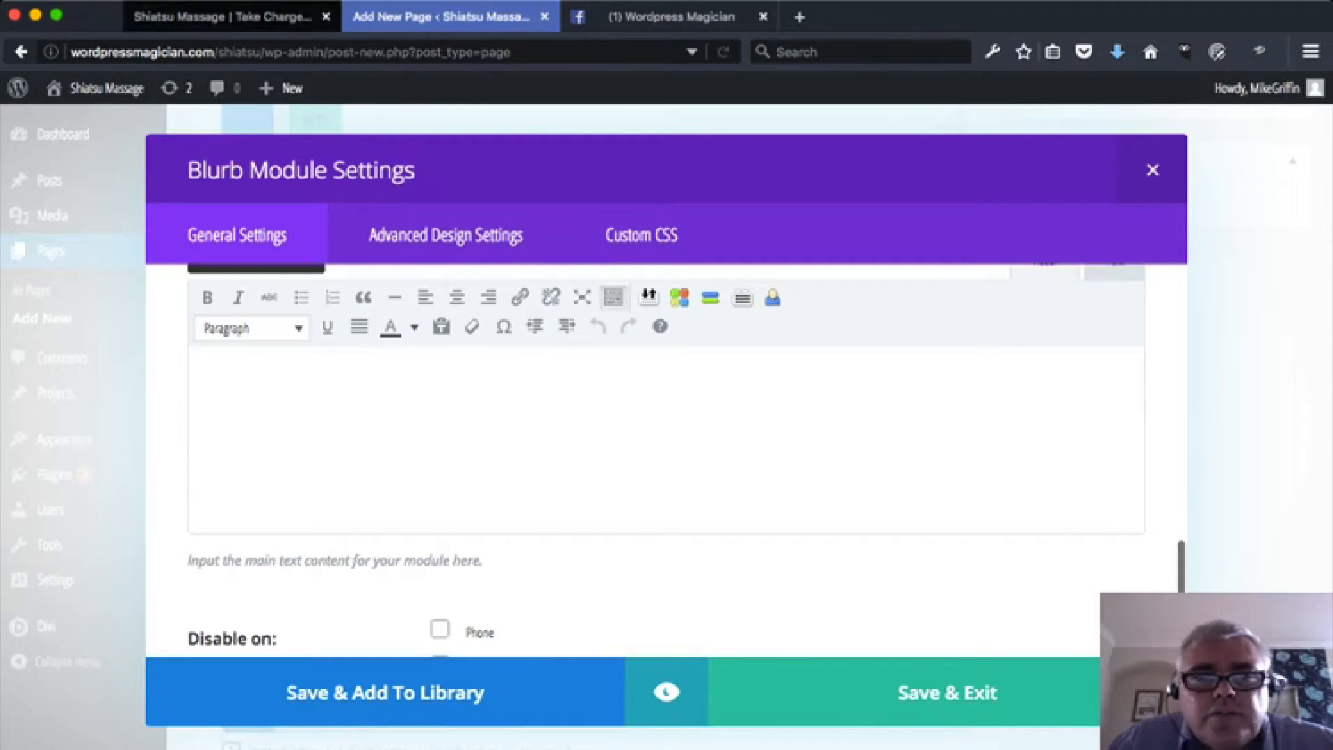
pyautogui.click(222, 17)
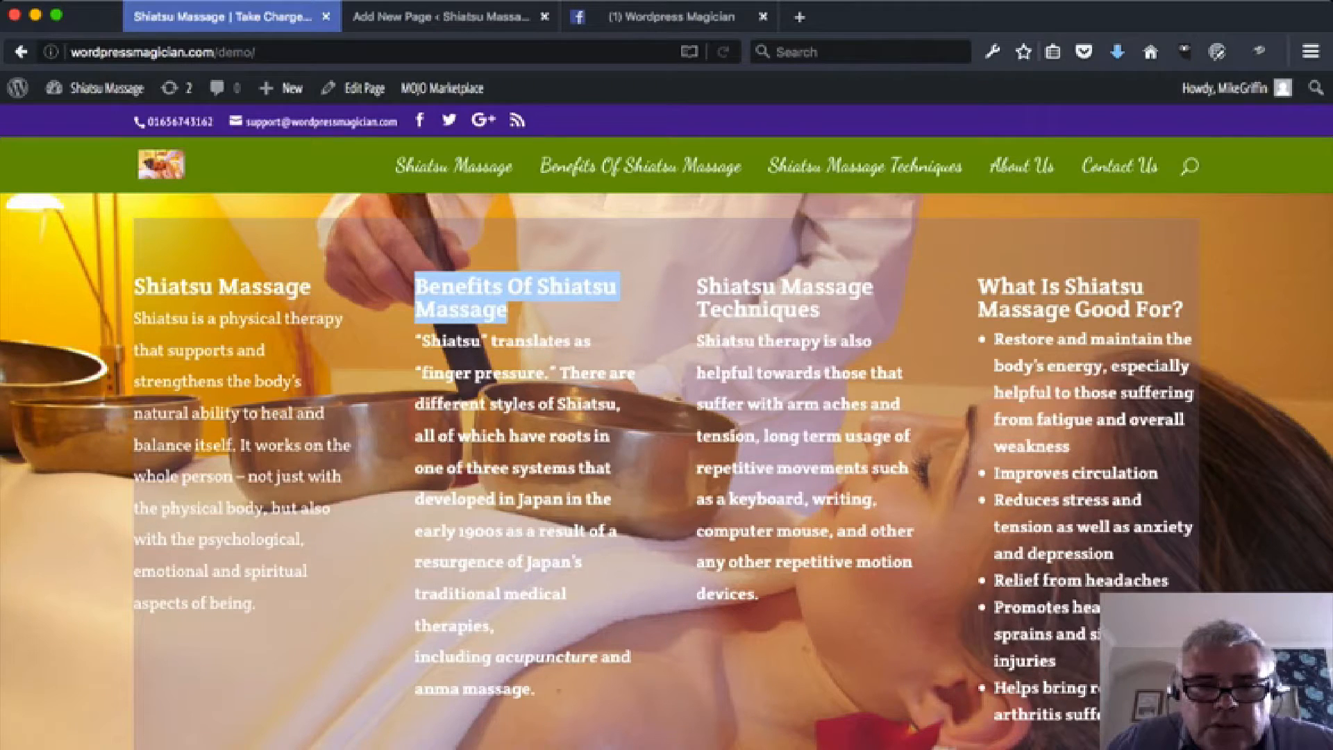
pyautogui.moveTo(534, 689); pyautogui.dragTo(414, 340)
pyautogui.press('super+c')
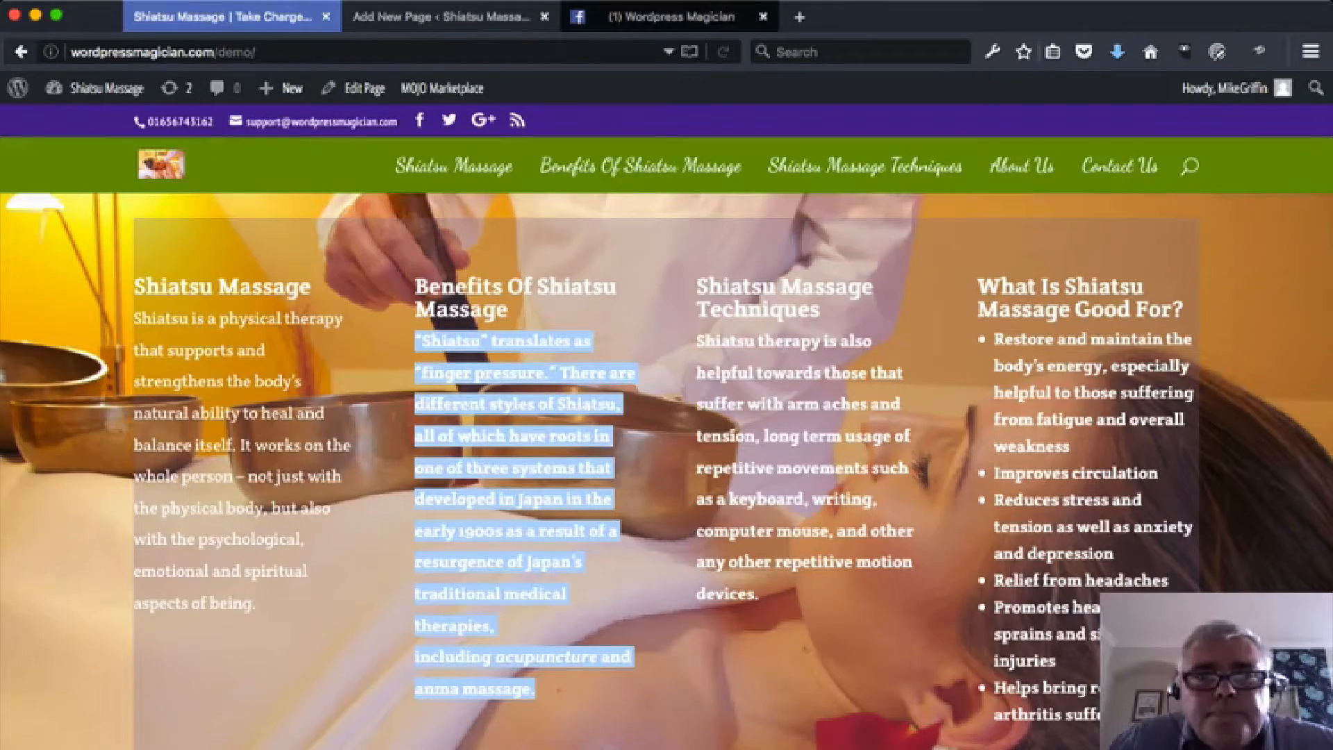
pyautogui.click(472, 17)
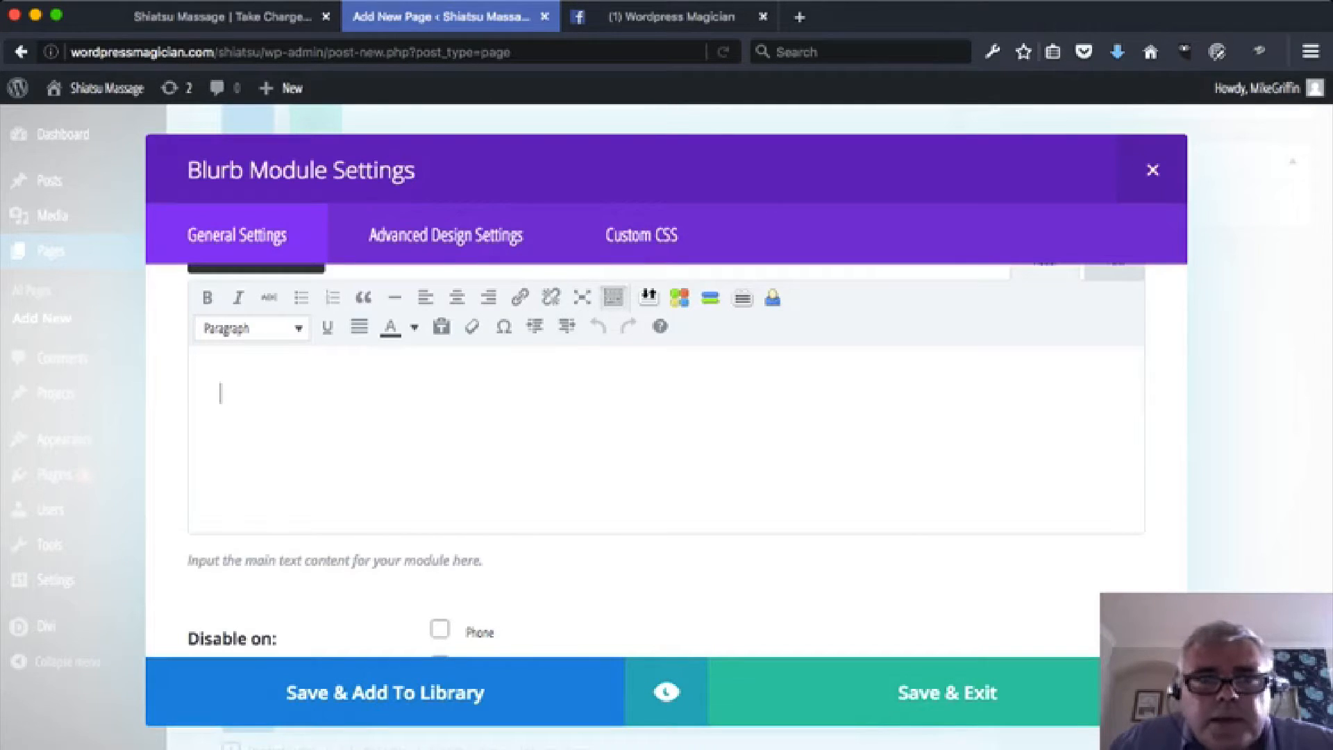
pyautogui.press('super+v')
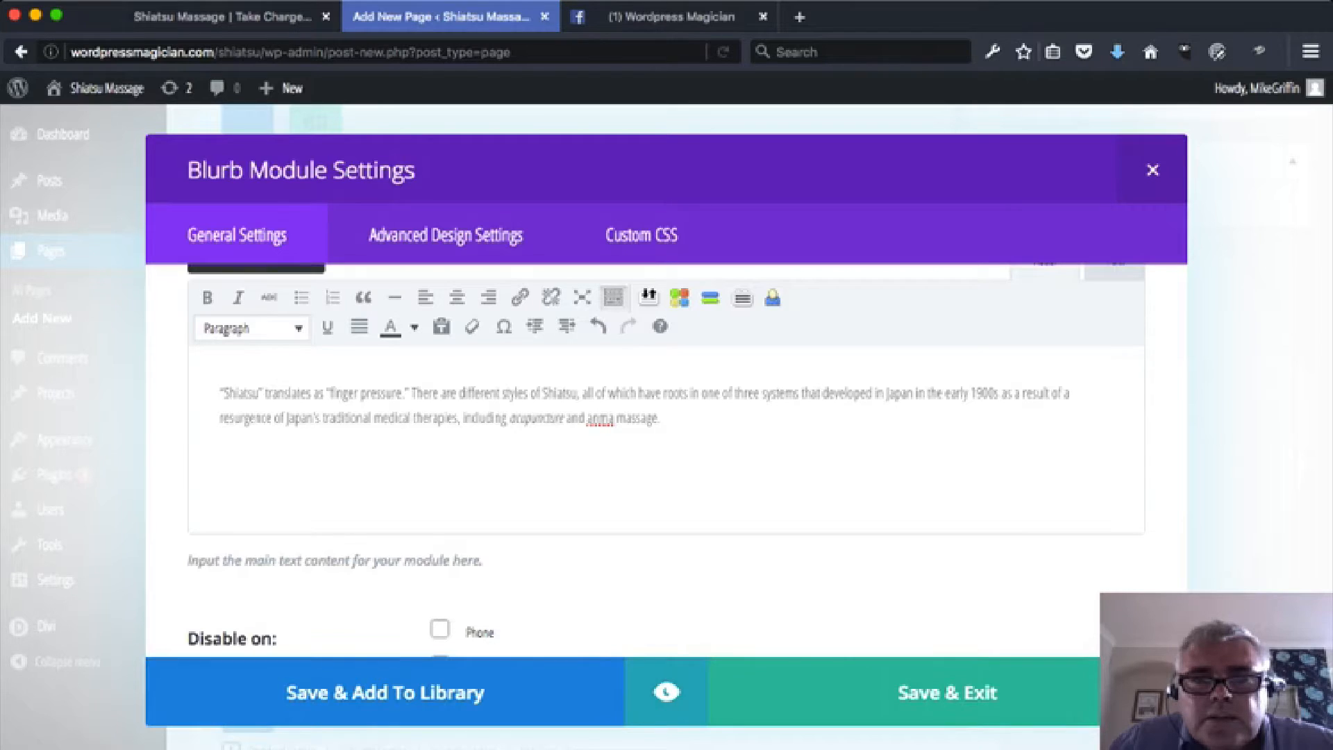
pyautogui.press('super+a')
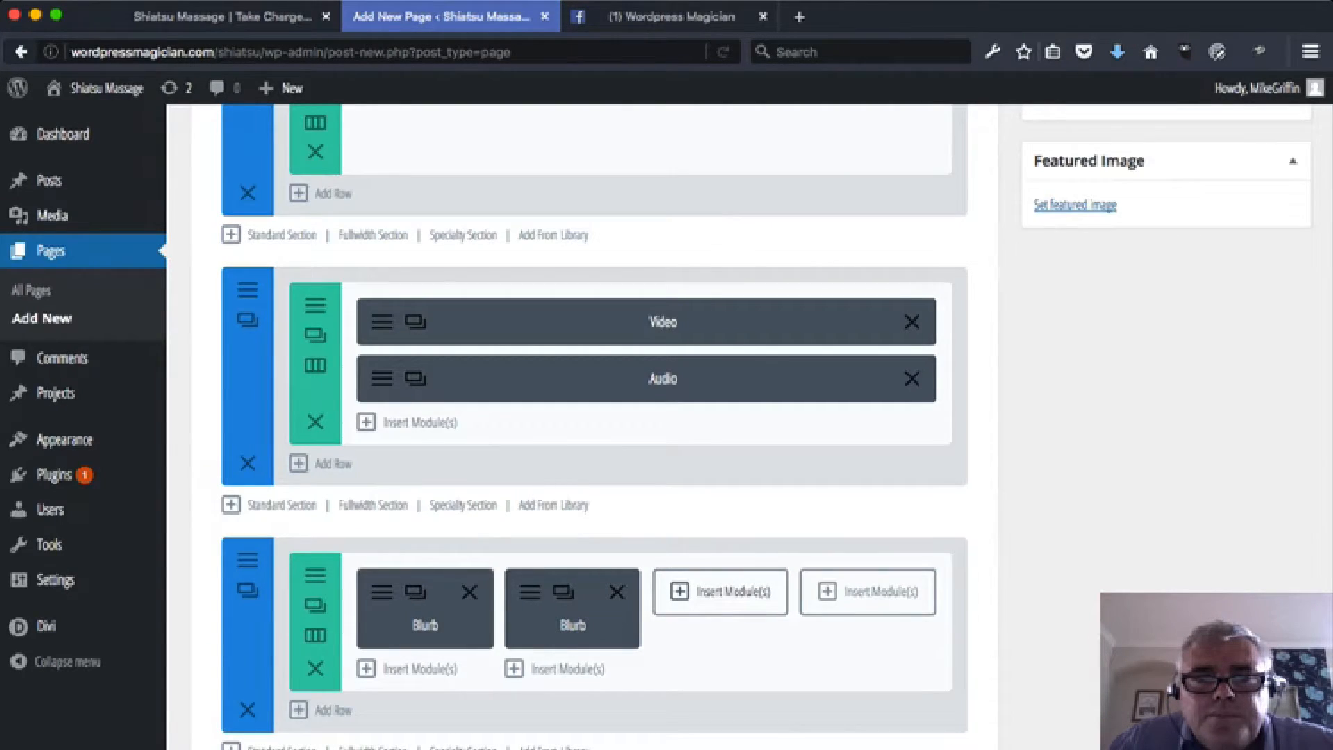
# Step: Add a blurb to the third column titled 'Shiatsu Massage Techniques', copied from the demo page
pyautogui.click(720, 591)
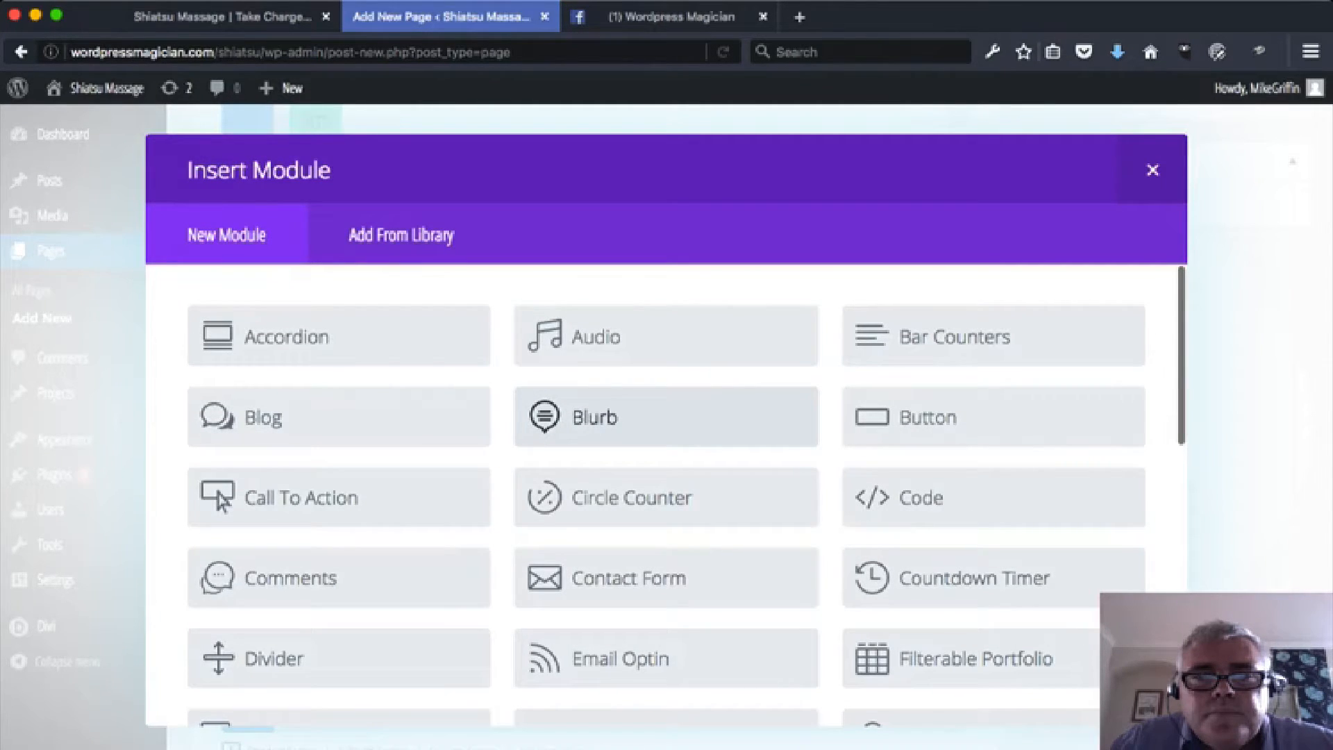
pyautogui.click(664, 417)
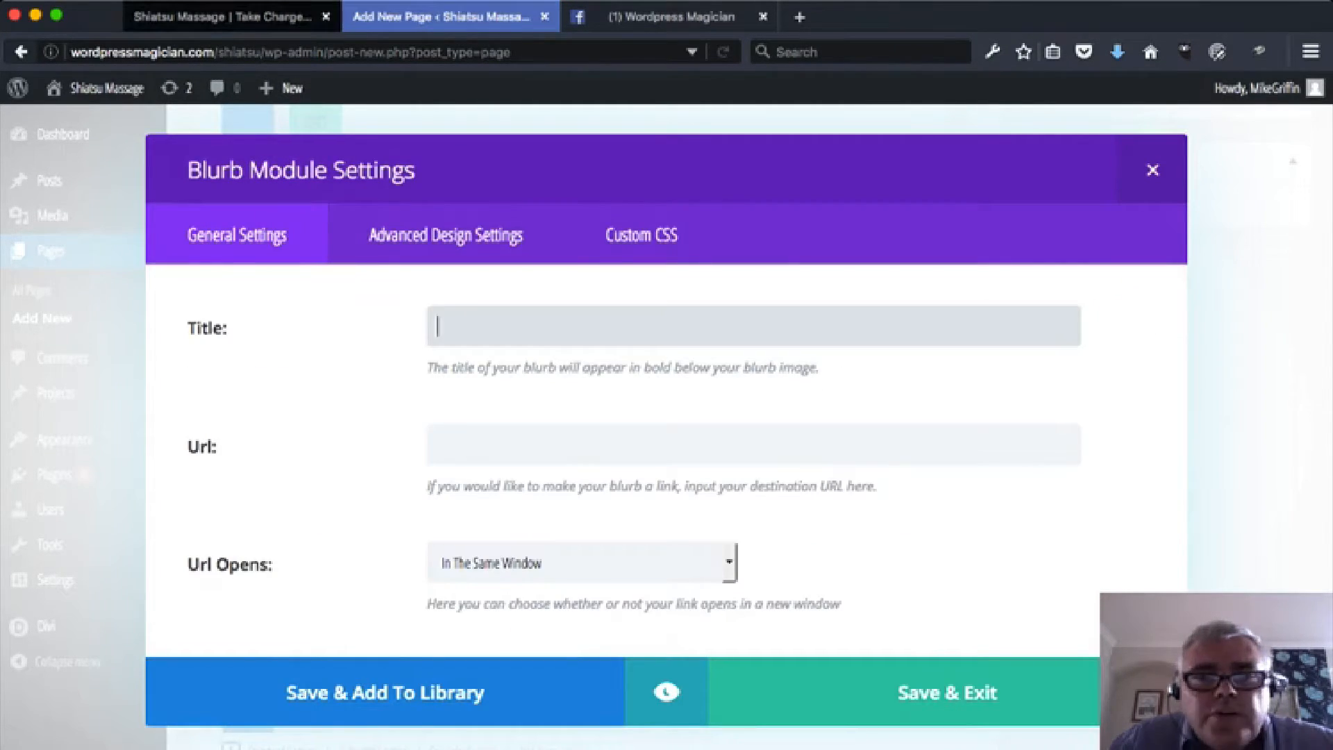
pyautogui.click(231, 17)
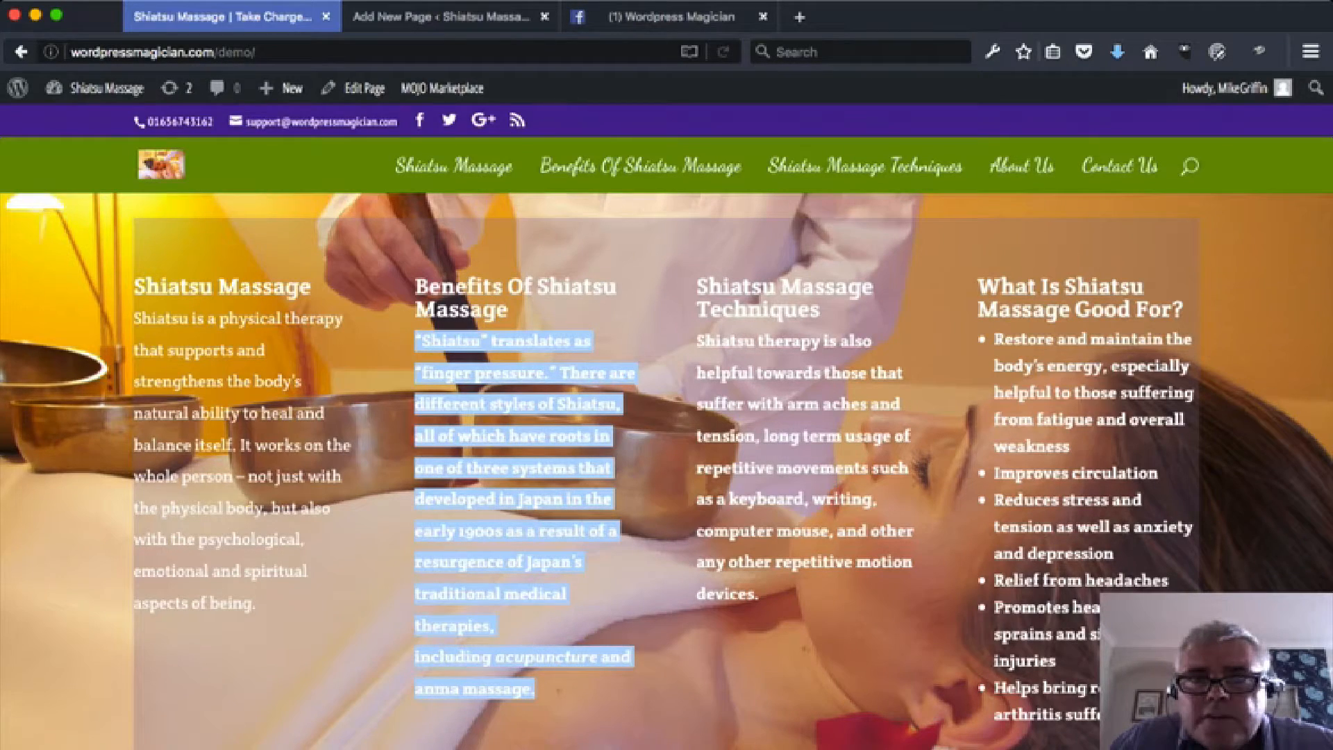
pyautogui.moveTo(822, 310); pyautogui.dragTo(693, 281)
pyautogui.moveTo(134, 285); pyautogui.dragTo(696, 286)
pyautogui.press('super+c')
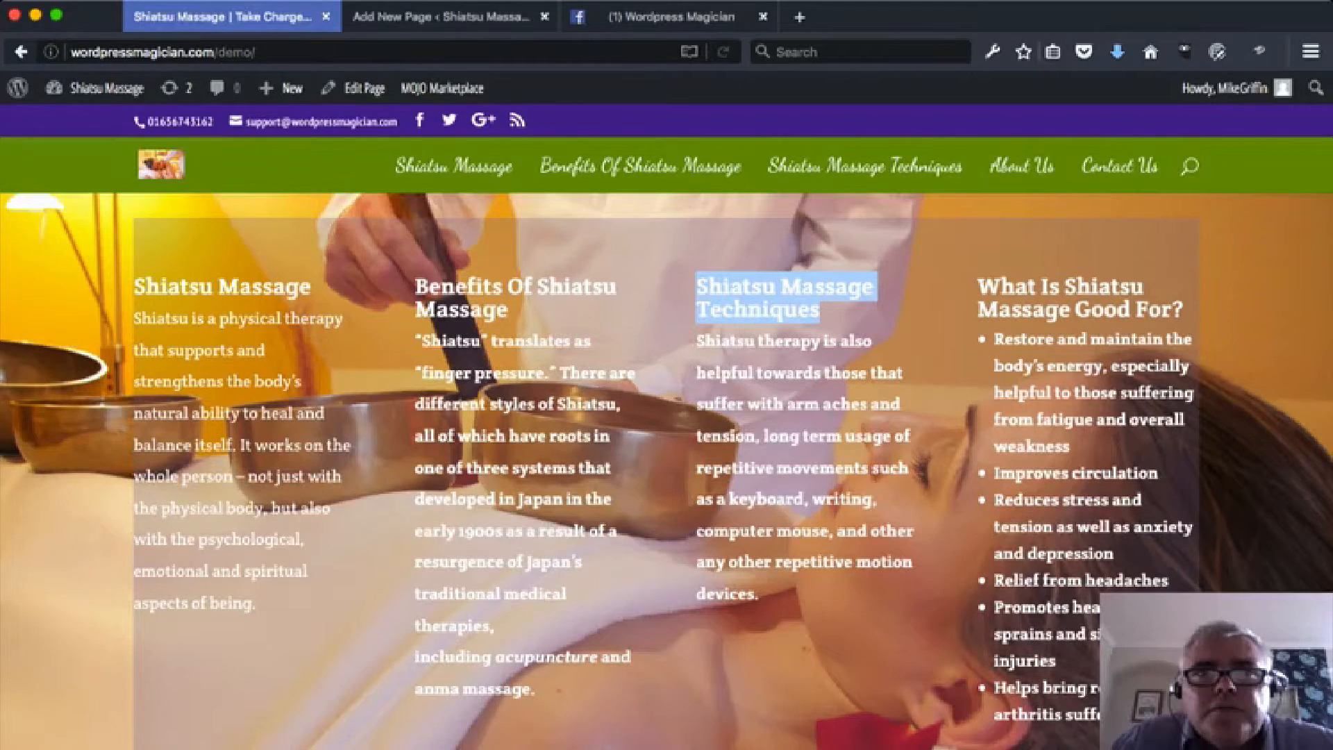
pyautogui.click(441, 16)
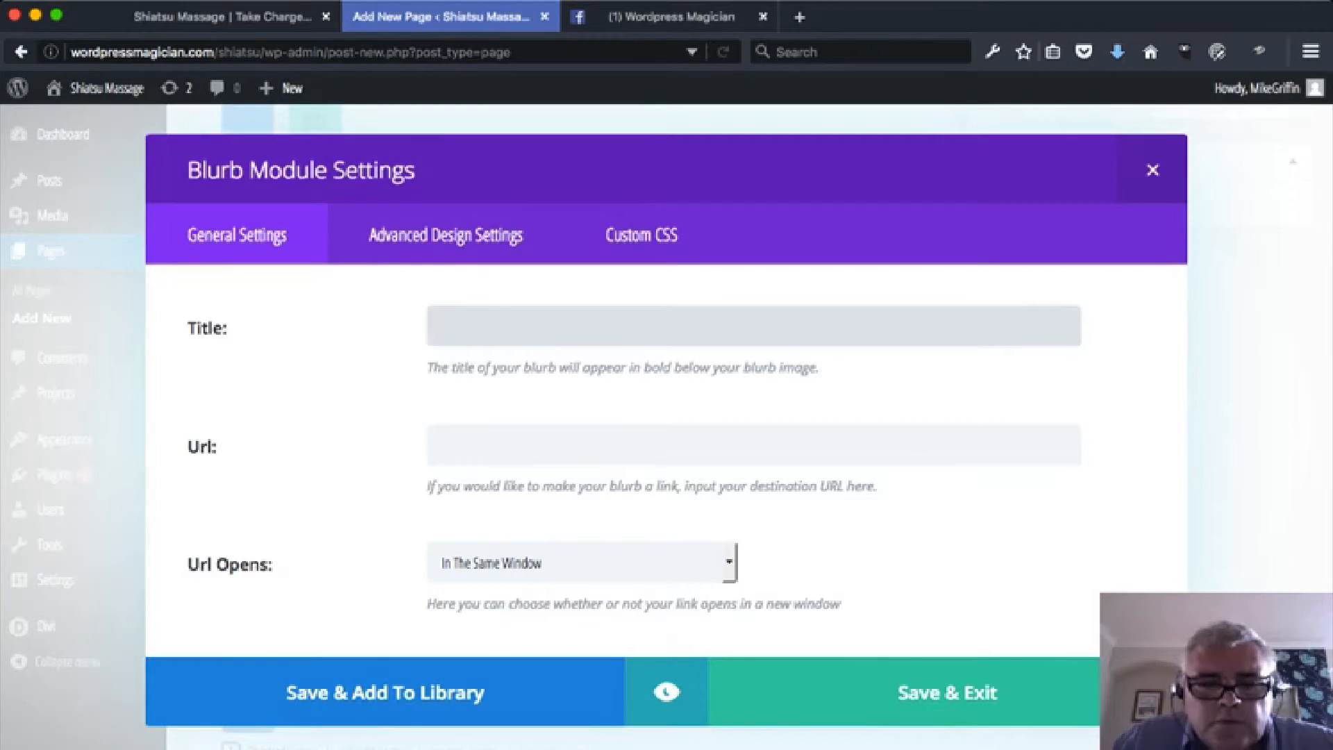
pyautogui.press('super+v')
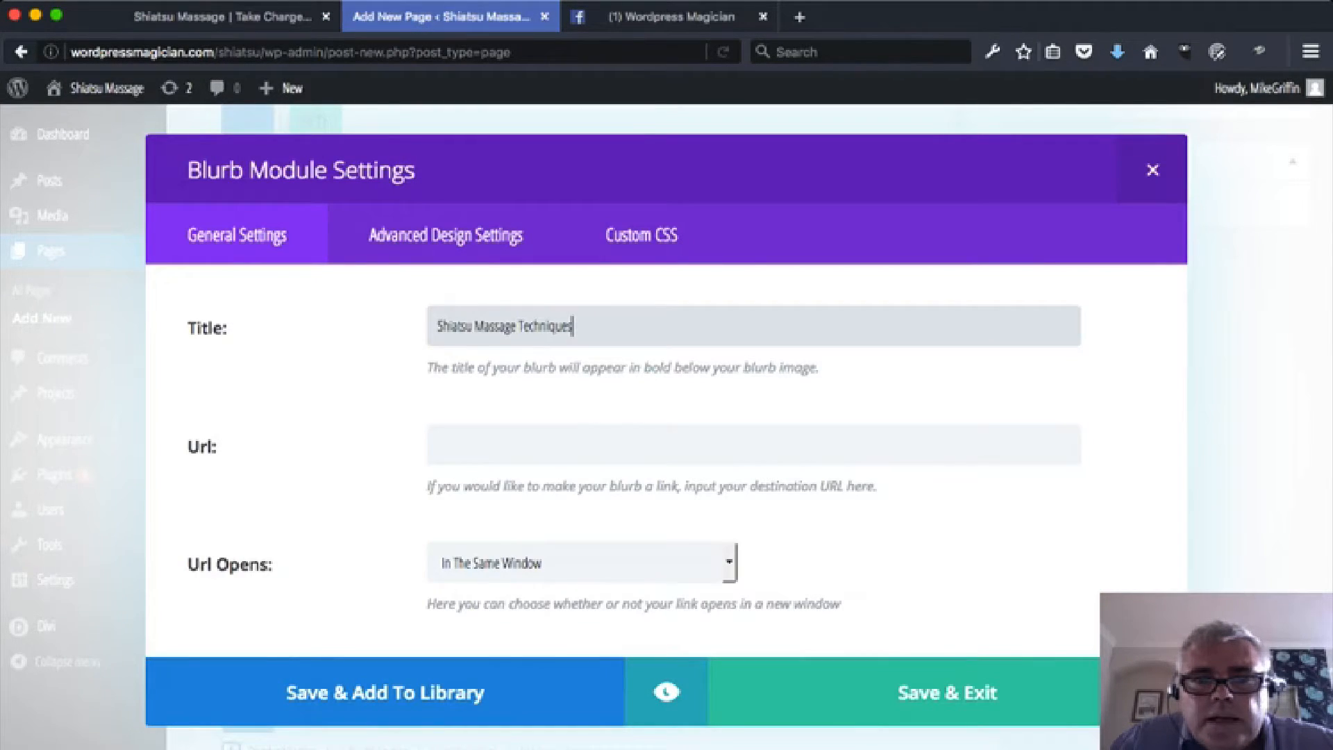
# Step: Set the third blurb's text colour to Light
pyautogui.scroll(-2, 667, 458)
pyautogui.scroll(-10, 666, 458)
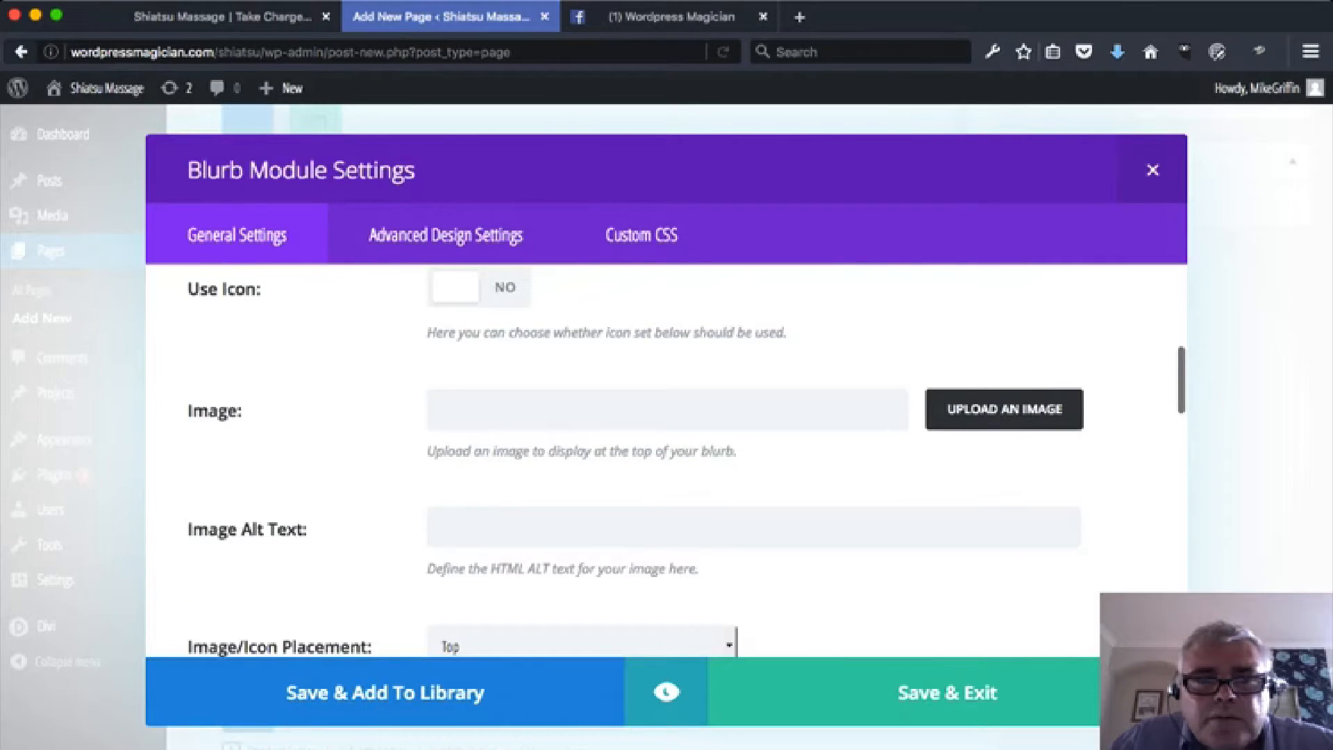
pyautogui.scroll(-3, 666, 458)
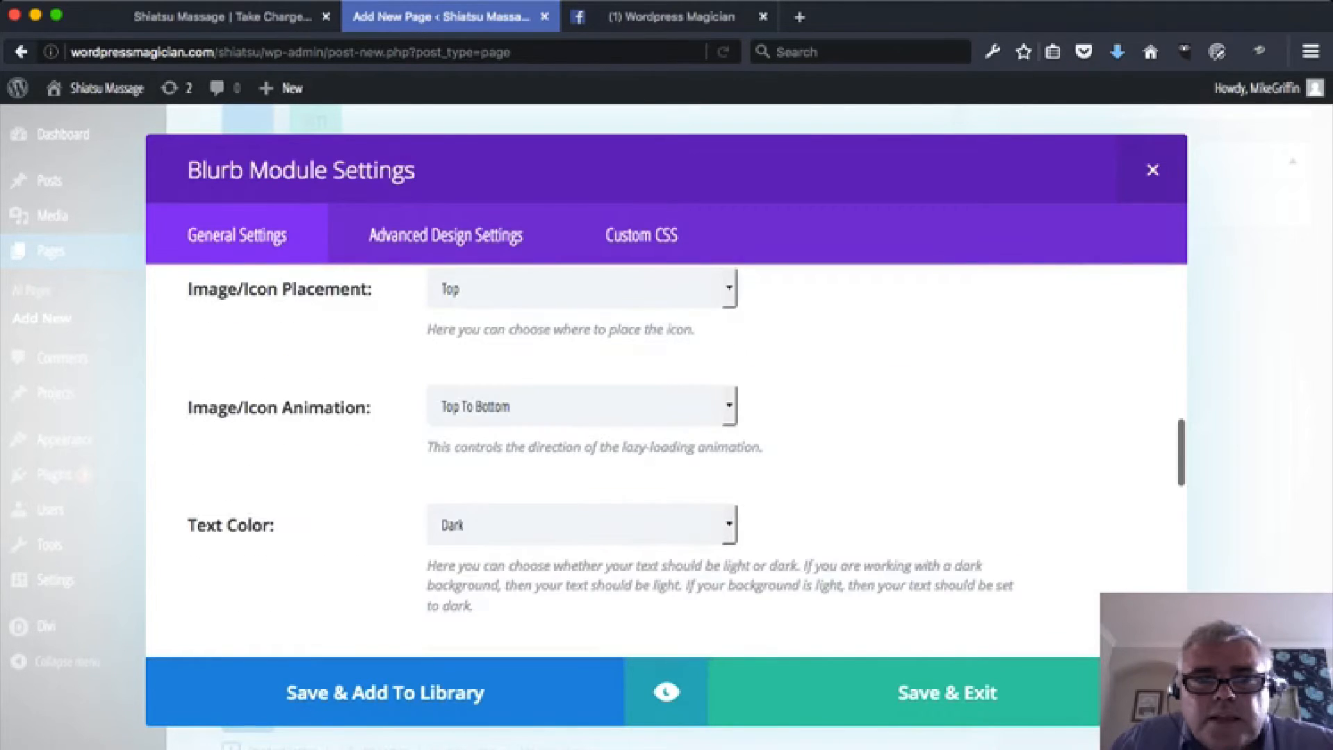
pyautogui.click(582, 509)
pyautogui.click(500, 564)
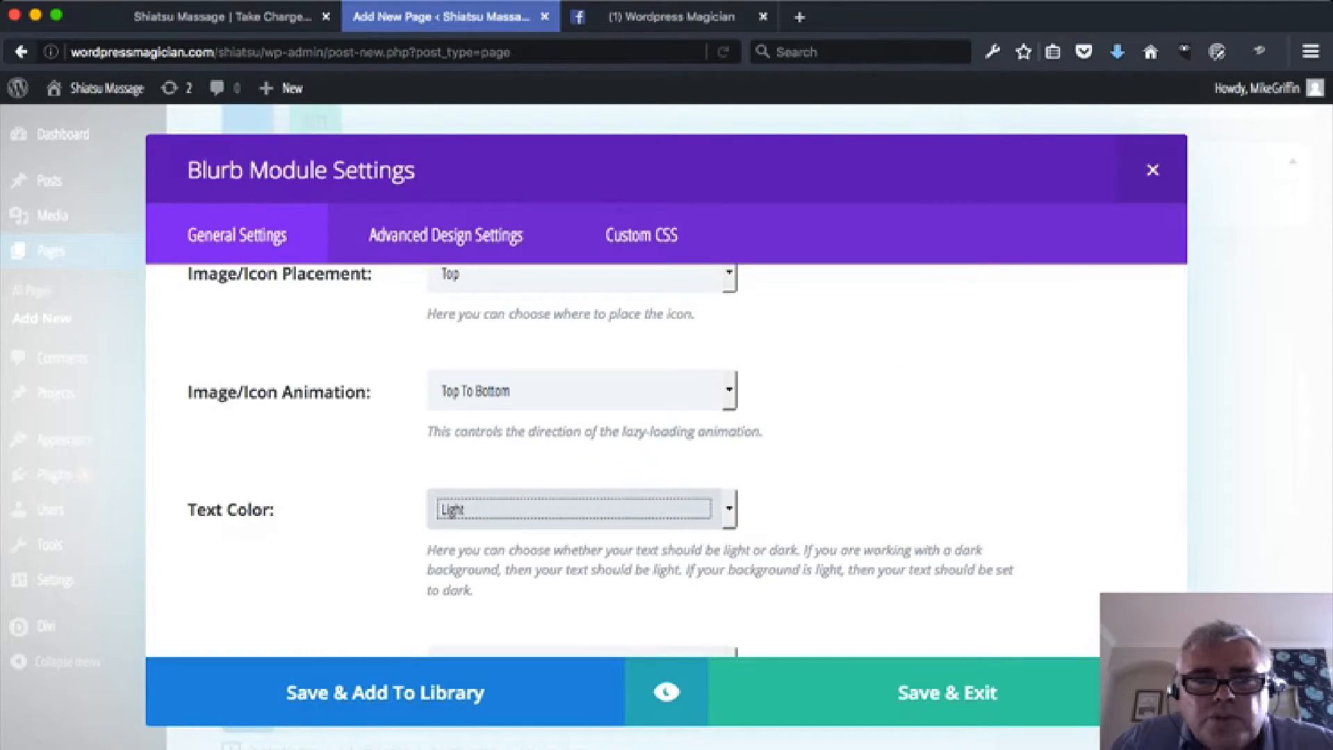
# Step: Copy the Shiatsu Massage Techniques paragraph from the demo site for the blurb content
pyautogui.scroll(-10, 666, 458)
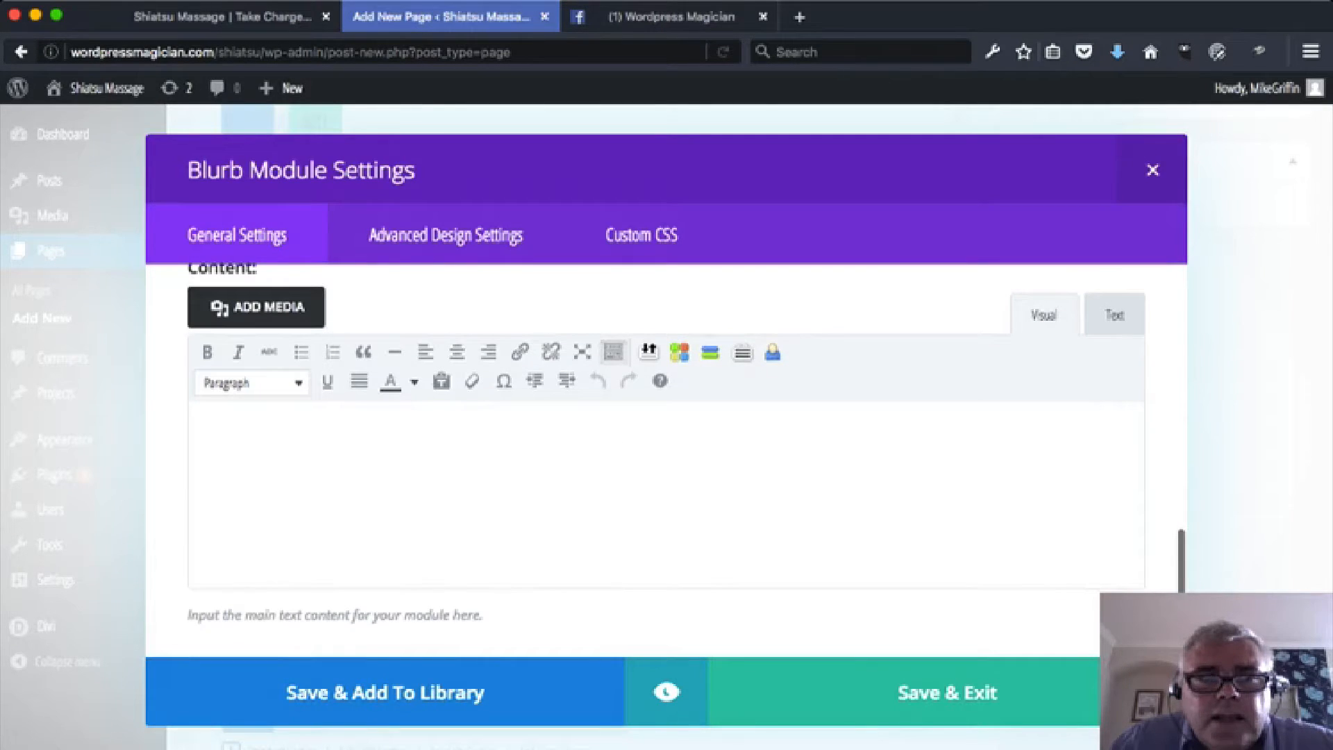
pyautogui.click(221, 448)
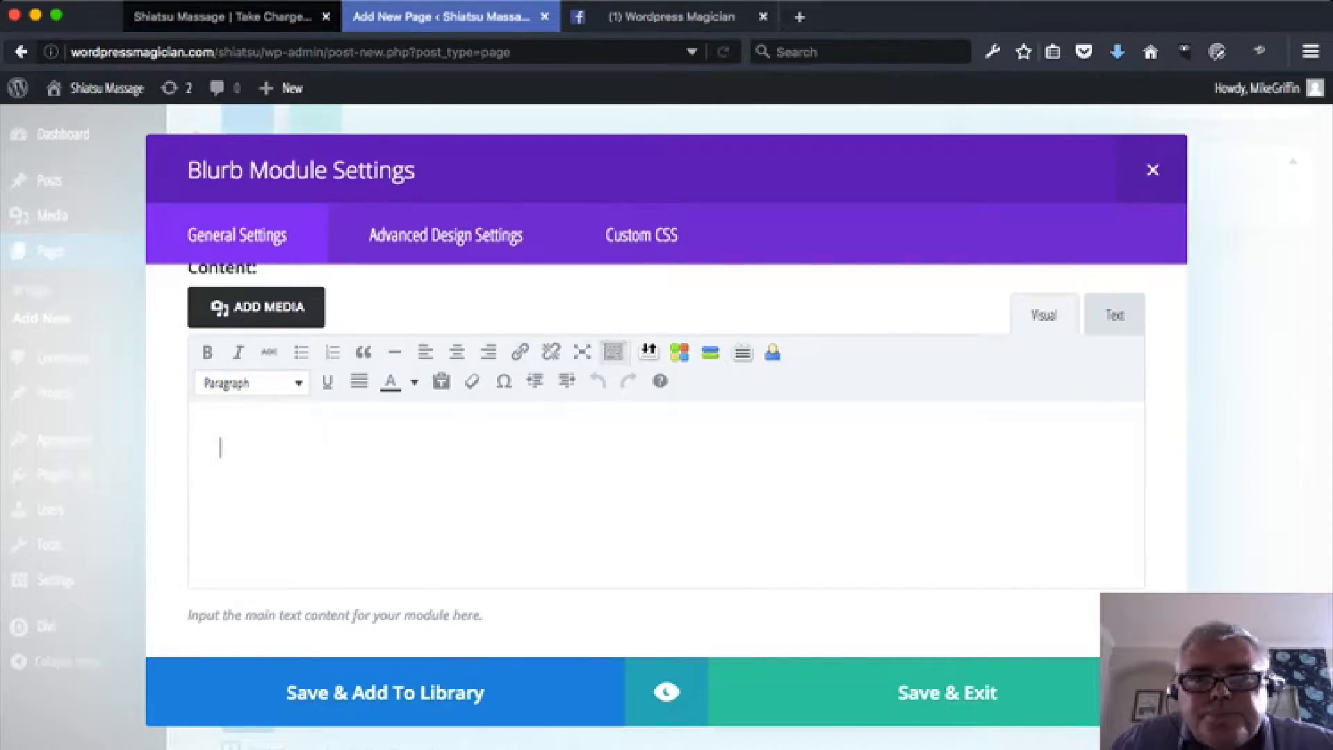
pyautogui.click(222, 16)
pyautogui.moveTo(762, 595); pyautogui.dragTo(697, 340)
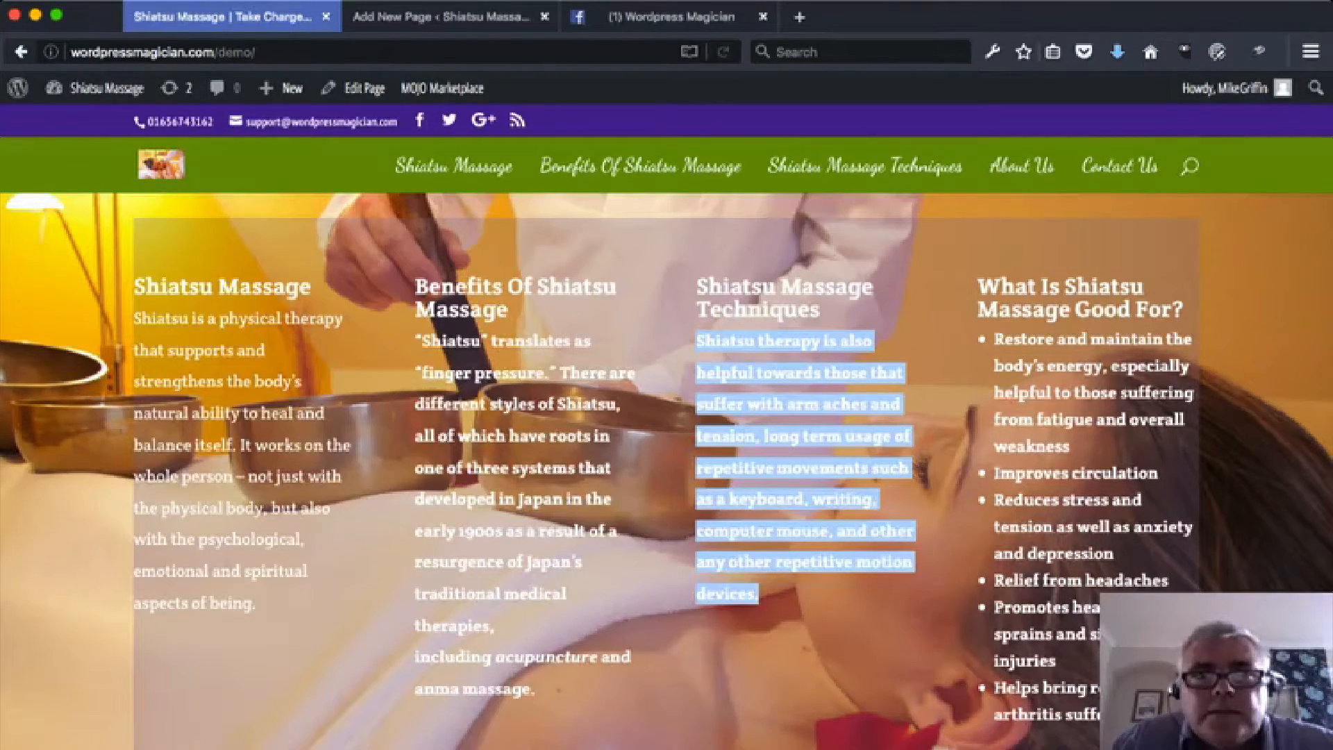
pyautogui.click(441, 17)
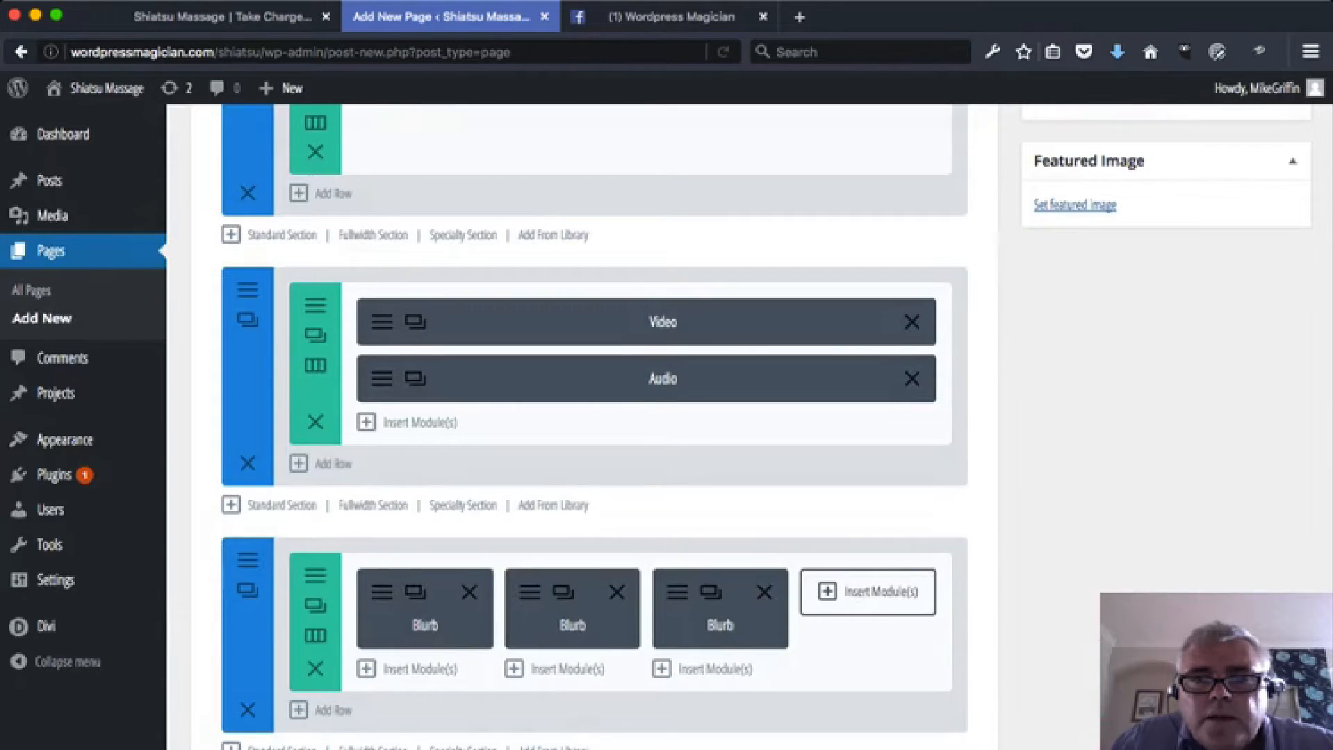
# Step: Add a blurb to the fourth column, start copying its demo heading, then open a new tab
pyautogui.click(868, 592)
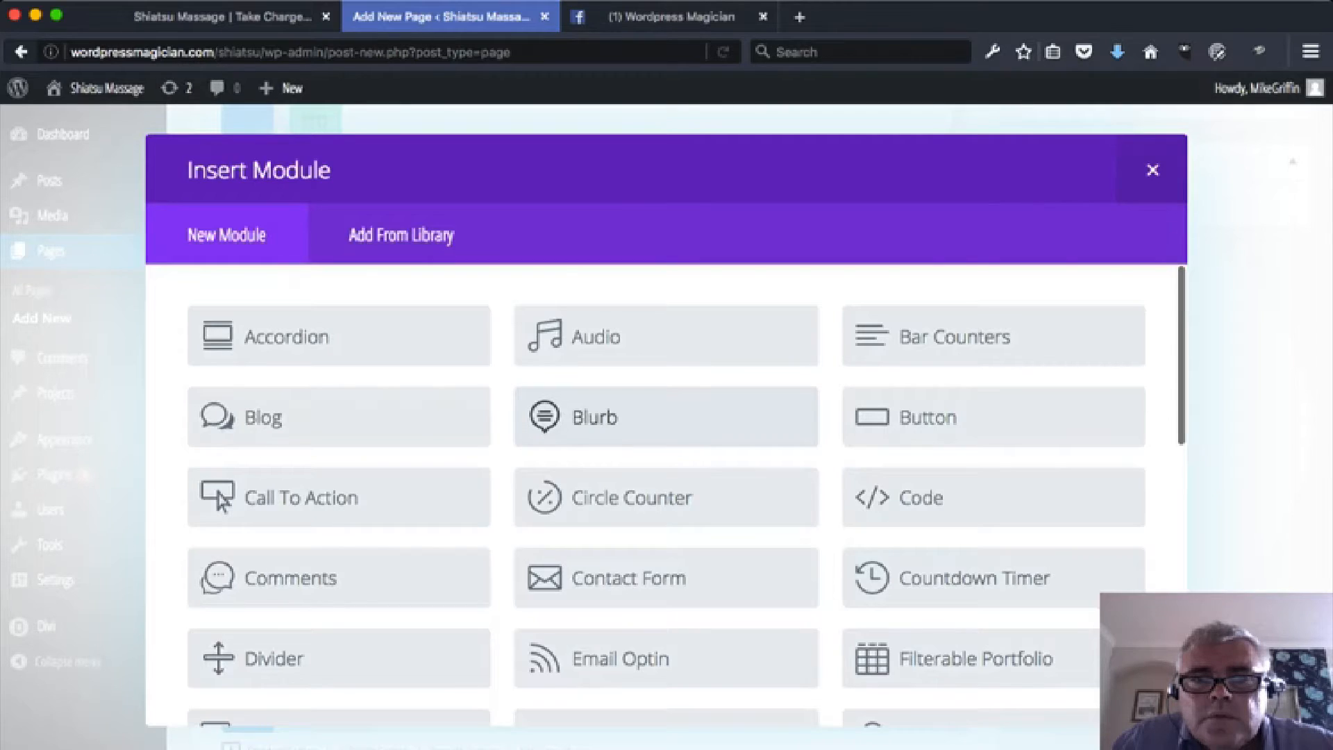
pyautogui.click(665, 417)
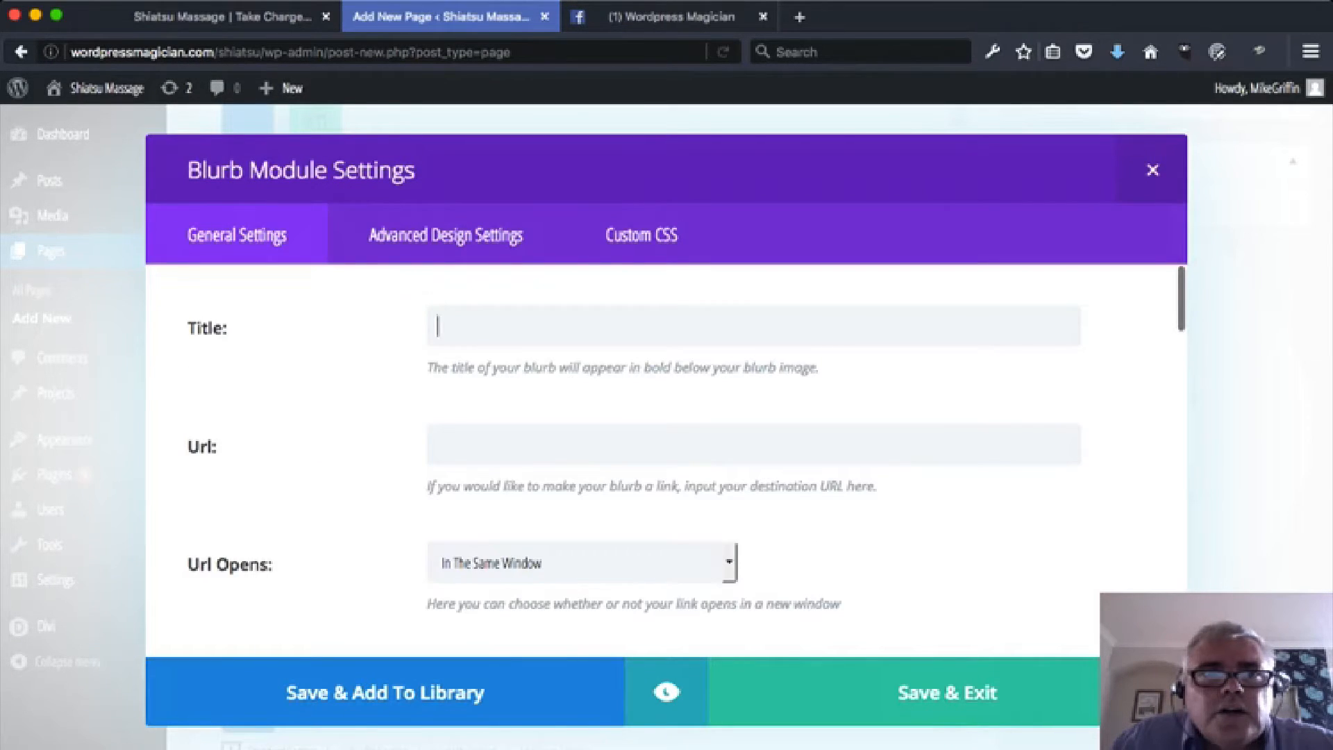
pyautogui.click(263, 17)
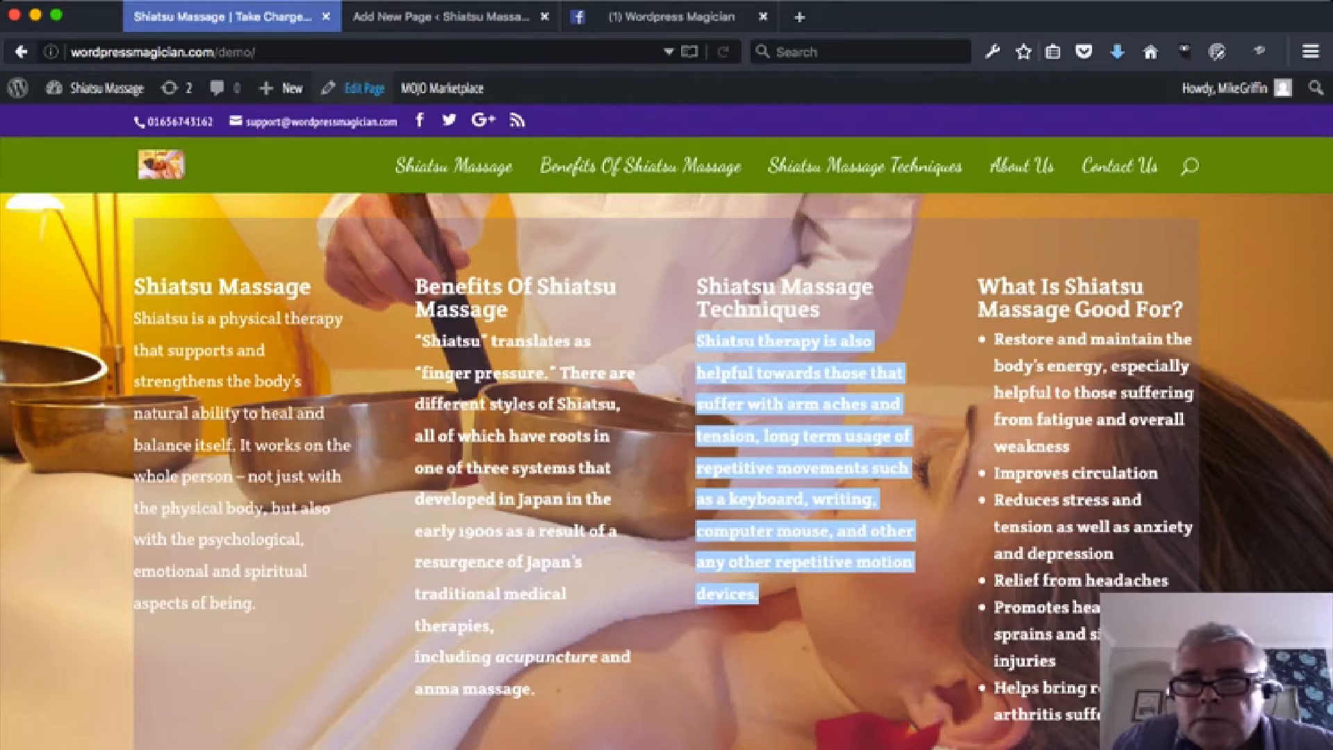
pyautogui.moveTo(970, 285); pyautogui.dragTo(1130, 287)
pyautogui.press('super+t')
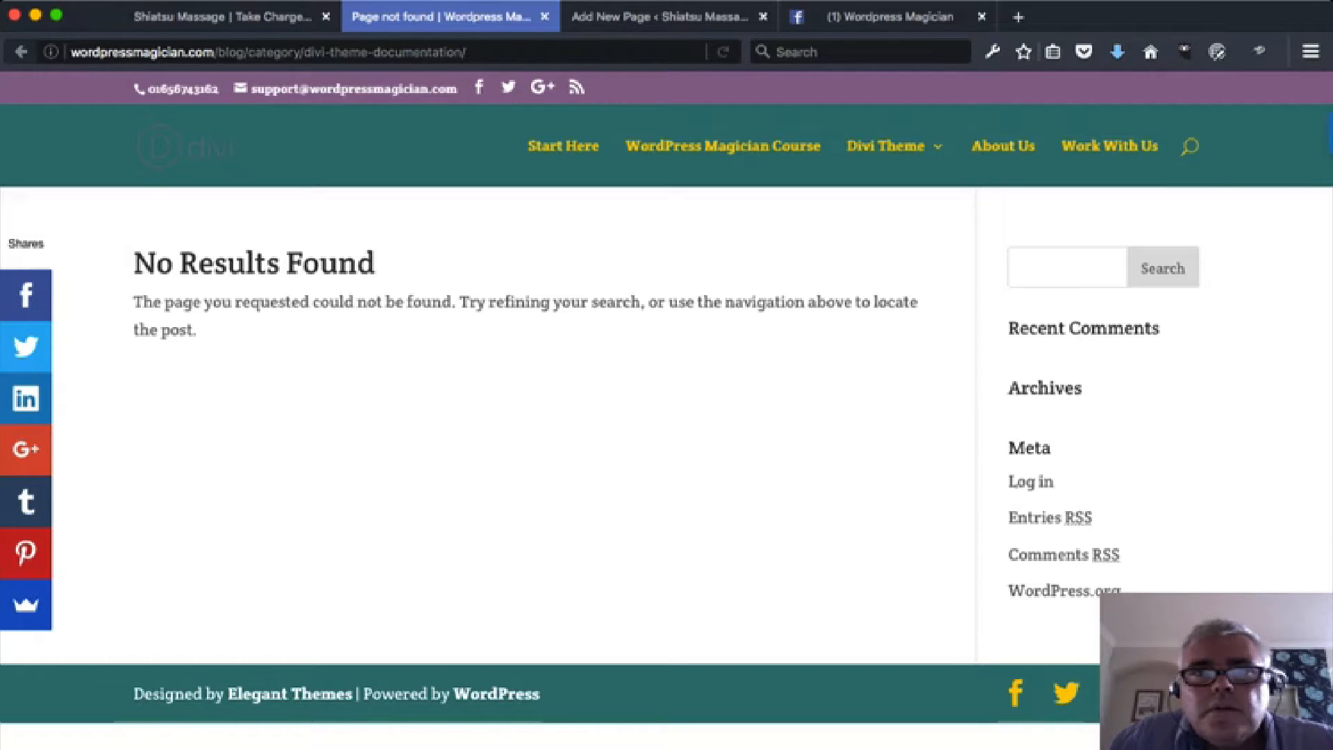
# Step: Close the Page not found tab, scroll through the Start Here preview, and choose Edit Page
pyautogui.press('super+shift+t')
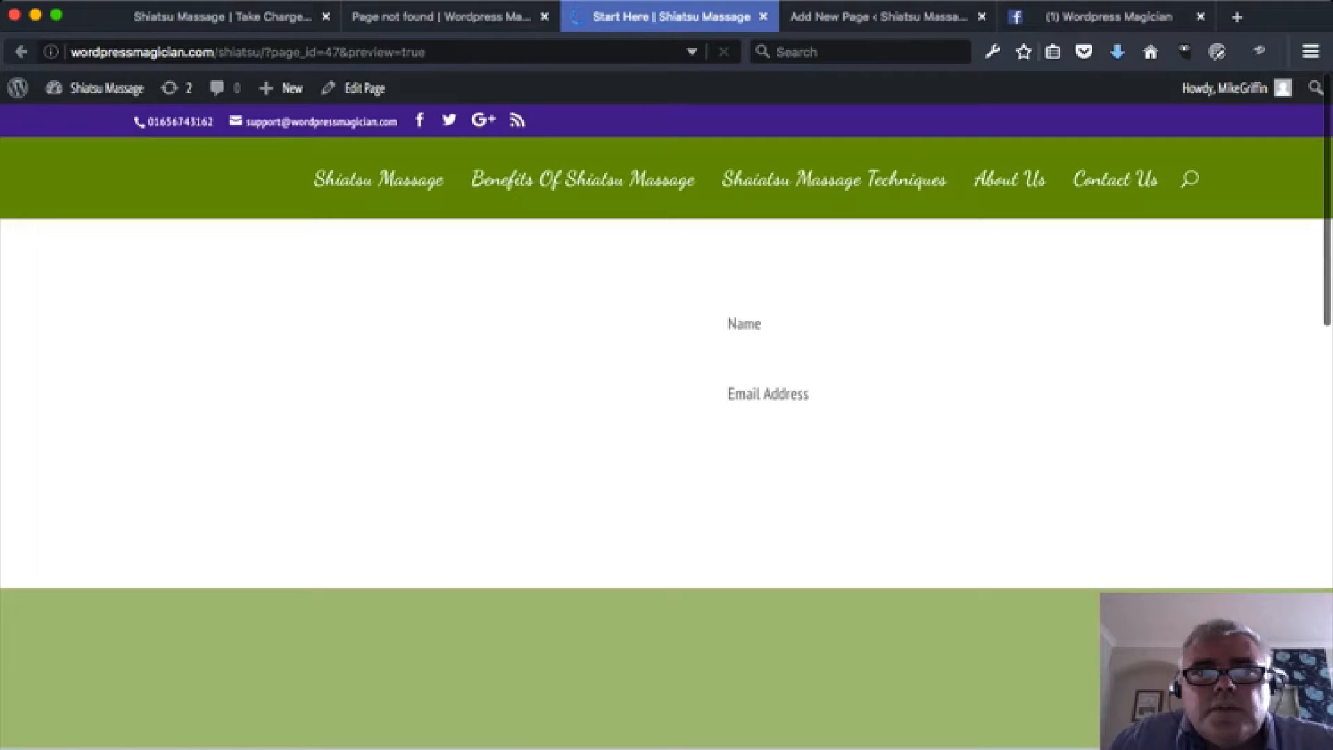
pyautogui.click(545, 17)
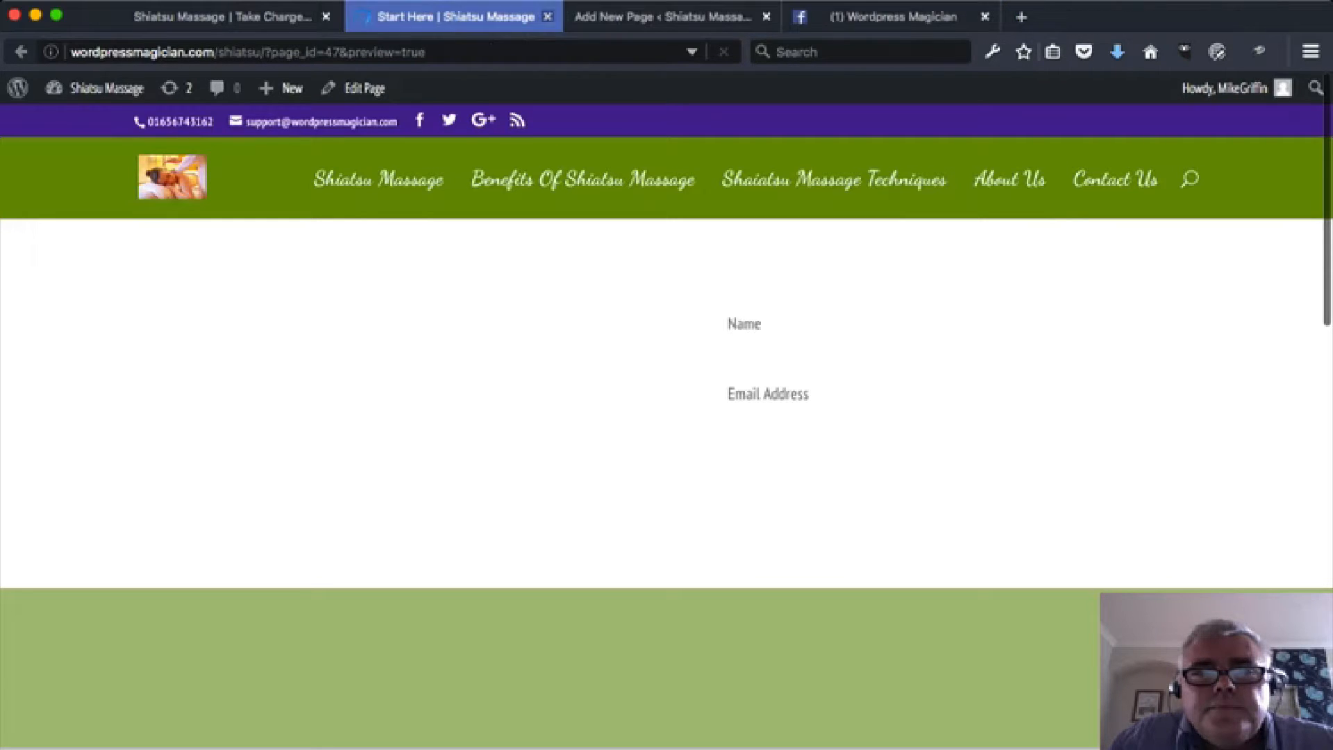
pyautogui.scroll(-17, 666, 484)
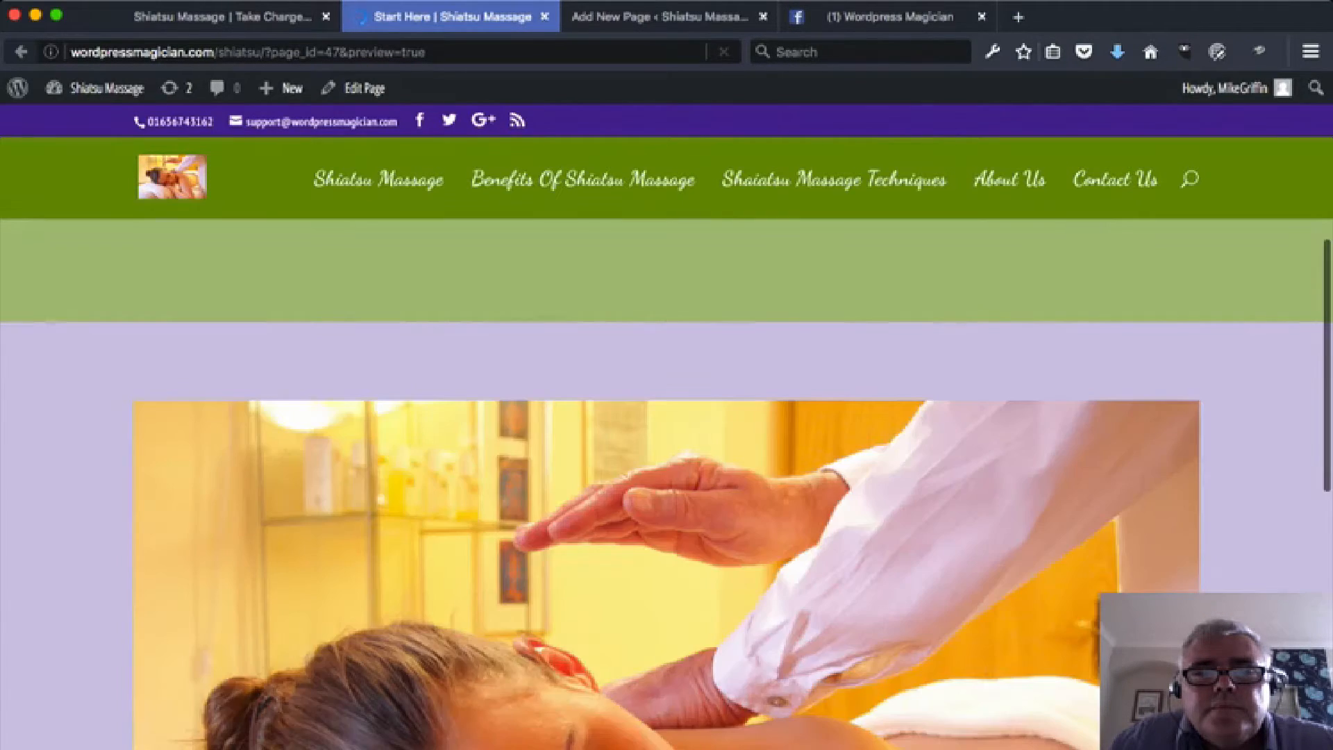
pyautogui.scroll(7, 666, 484)
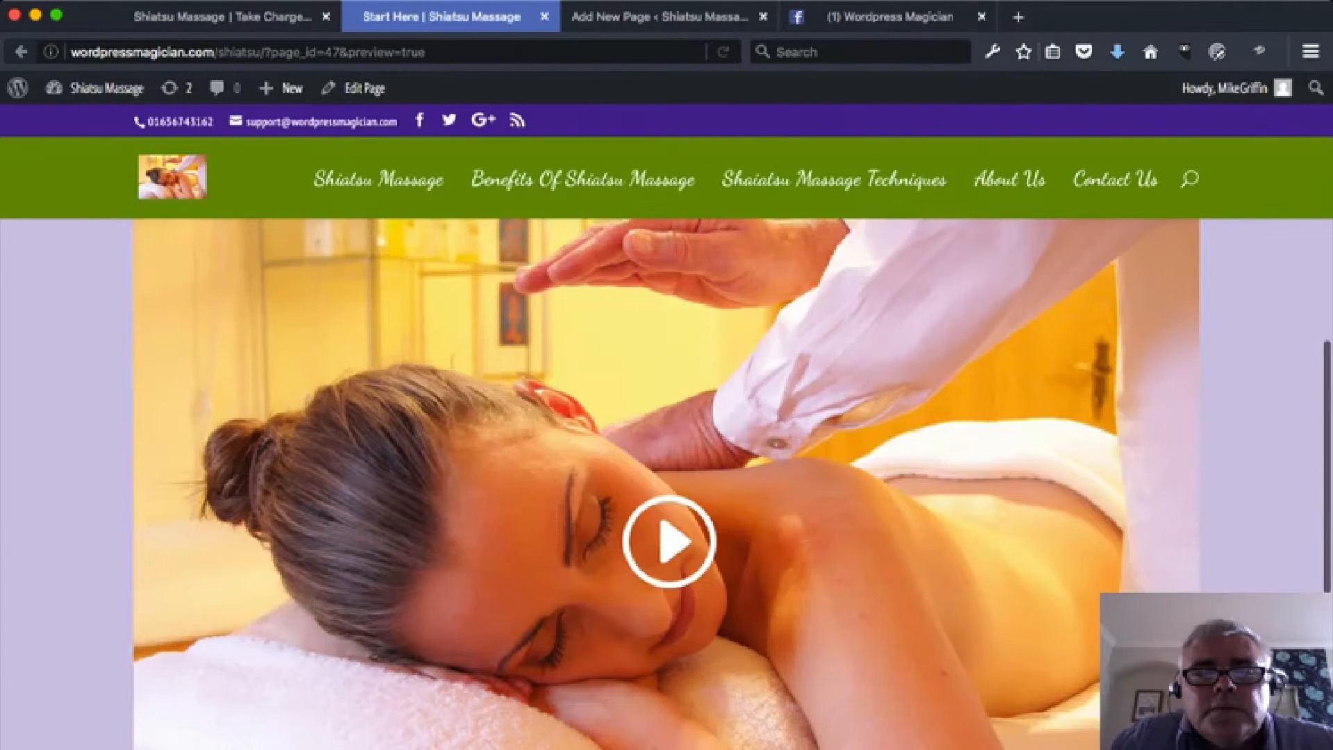
pyautogui.scroll(-5, 207, 557)
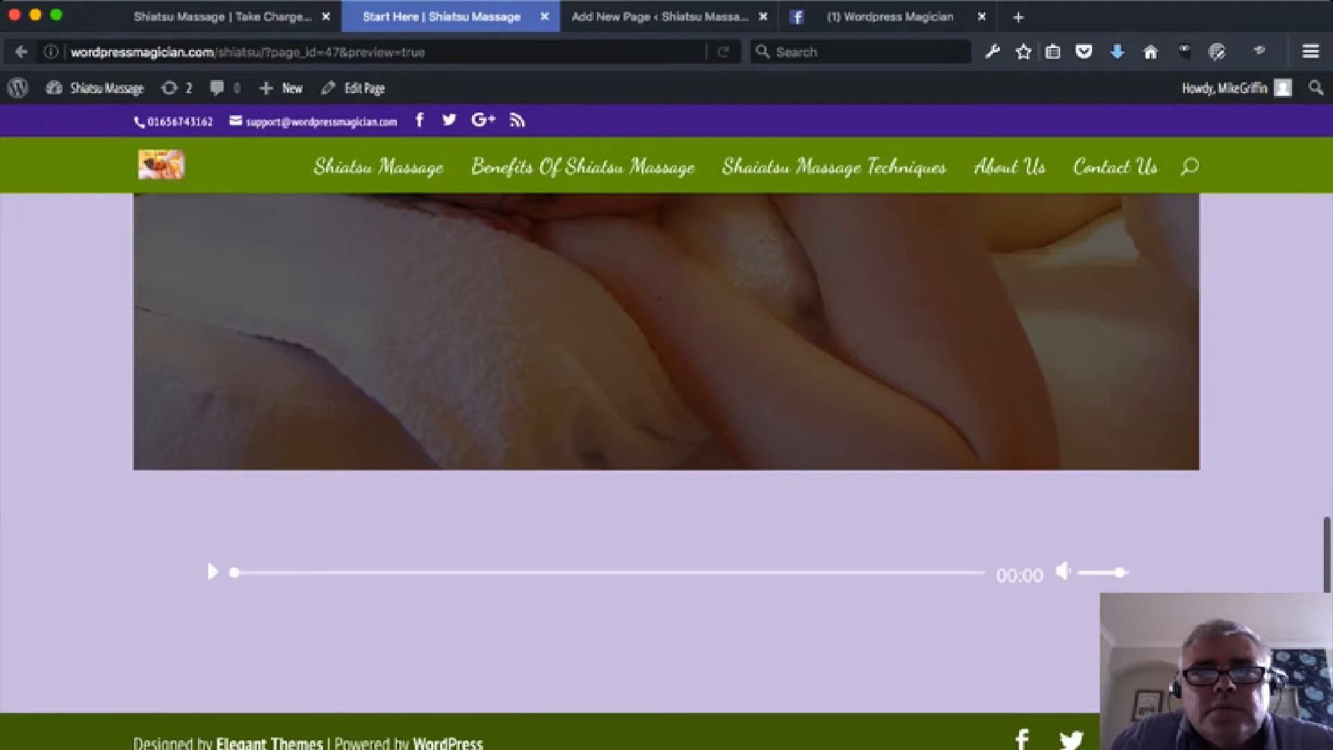
pyautogui.scroll(8, 207, 558)
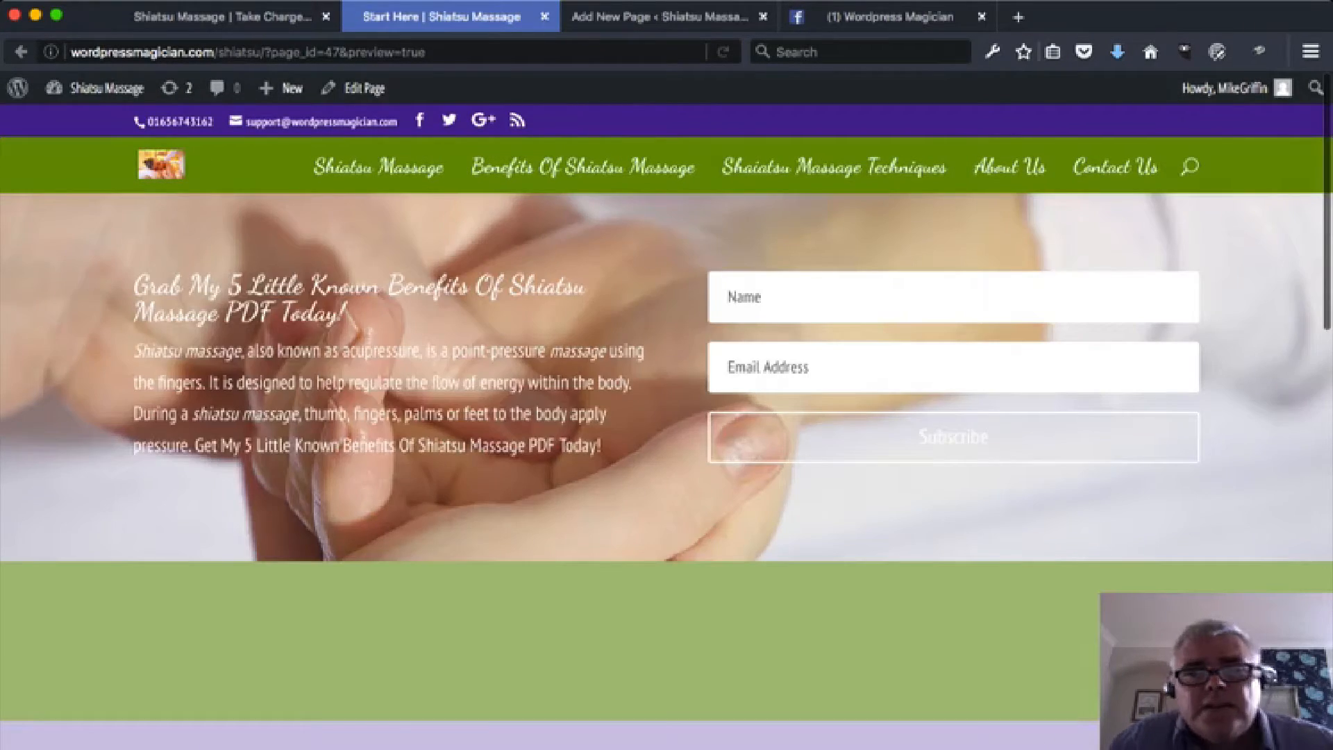
pyautogui.scroll(-3, 207, 558)
pyautogui.scroll(-5, 207, 558)
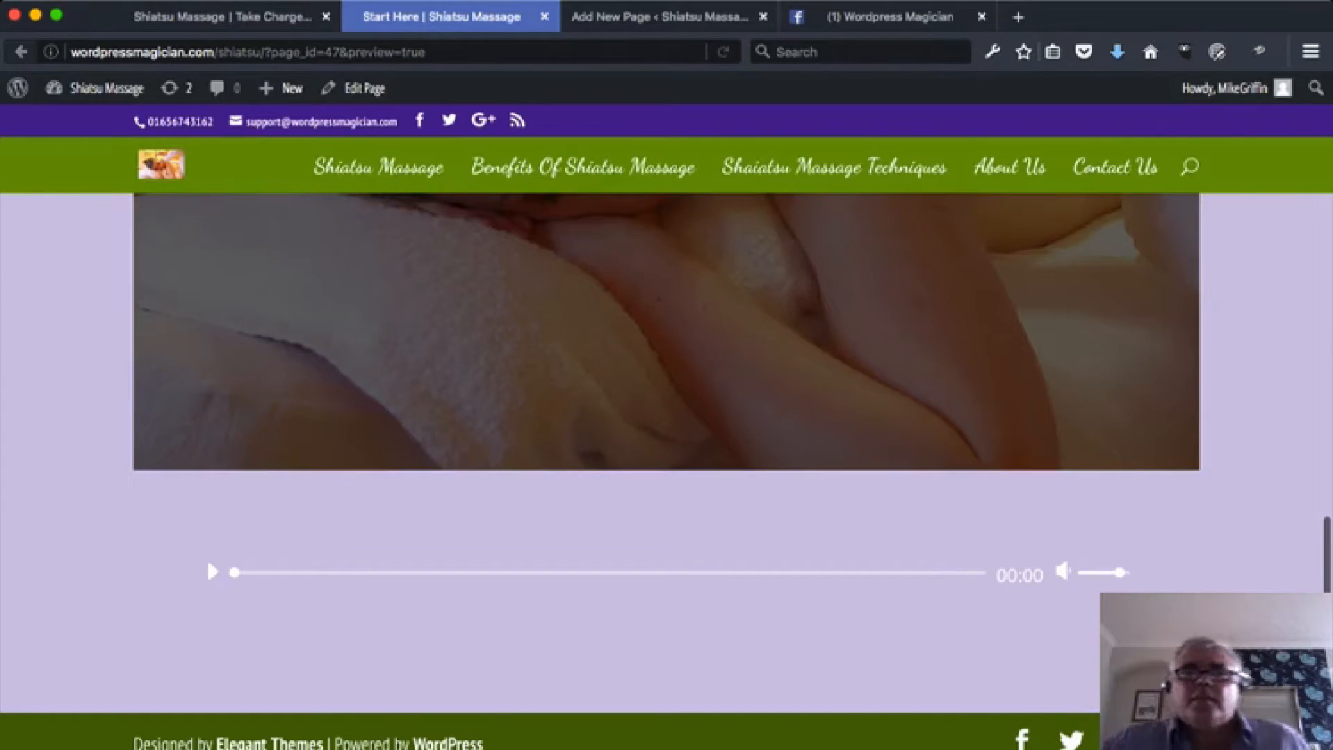
pyautogui.scroll(10, 206, 558)
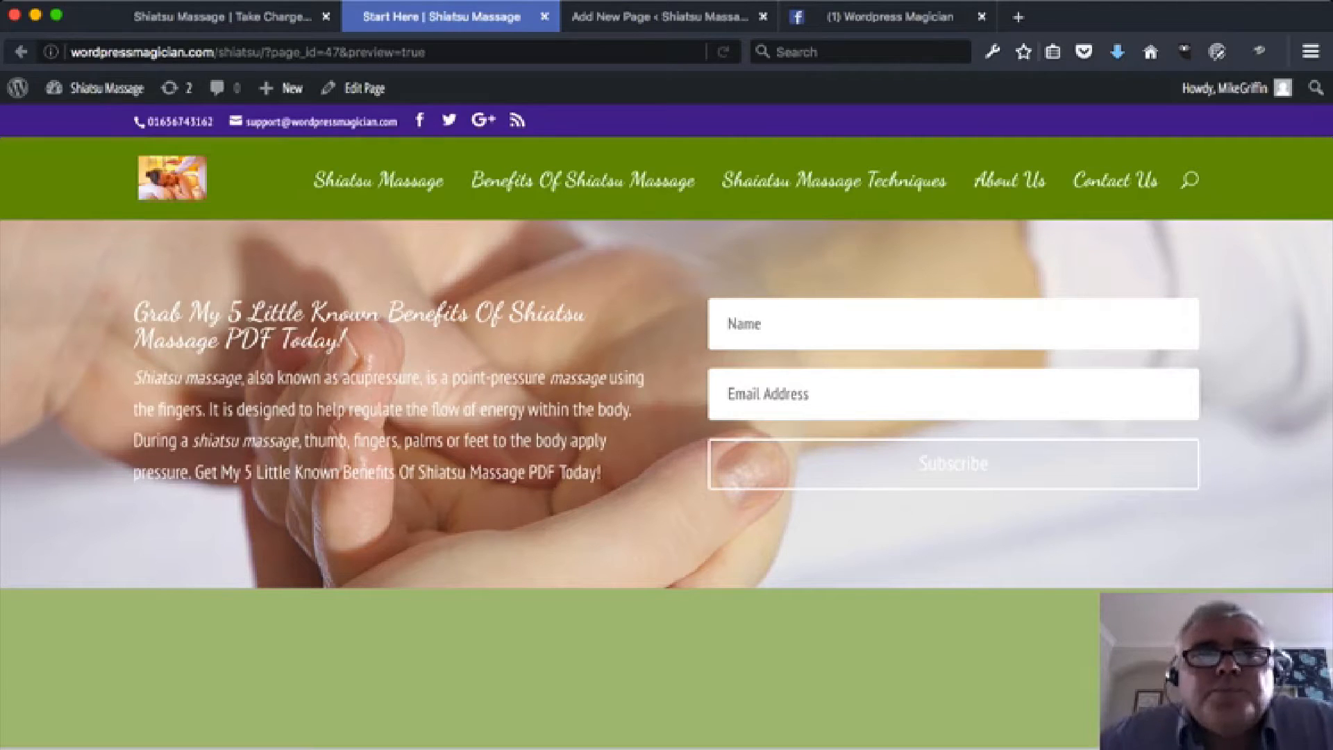
pyautogui.scroll(-5, 666, 486)
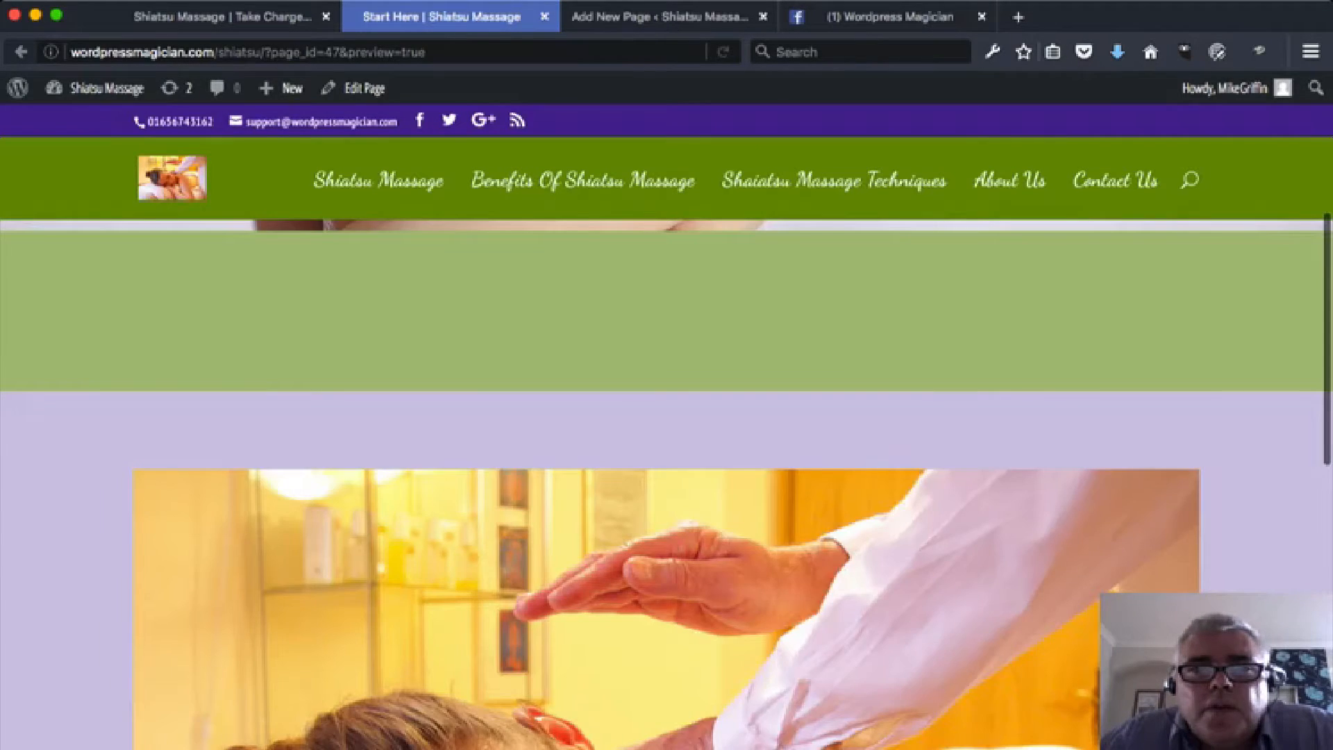
pyautogui.scroll(-8, 666, 485)
pyautogui.scroll(12, 666, 486)
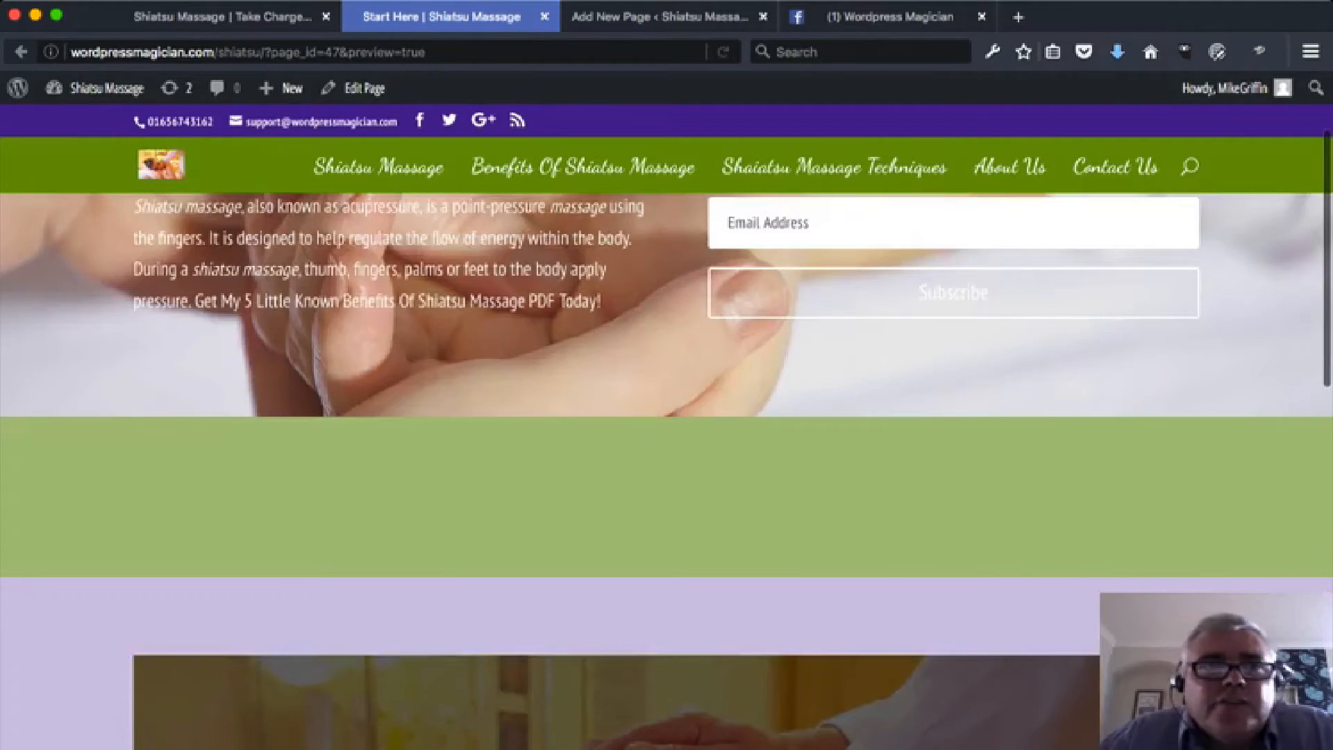
pyautogui.scroll(-8, 667, 486)
pyautogui.scroll(10, 666, 486)
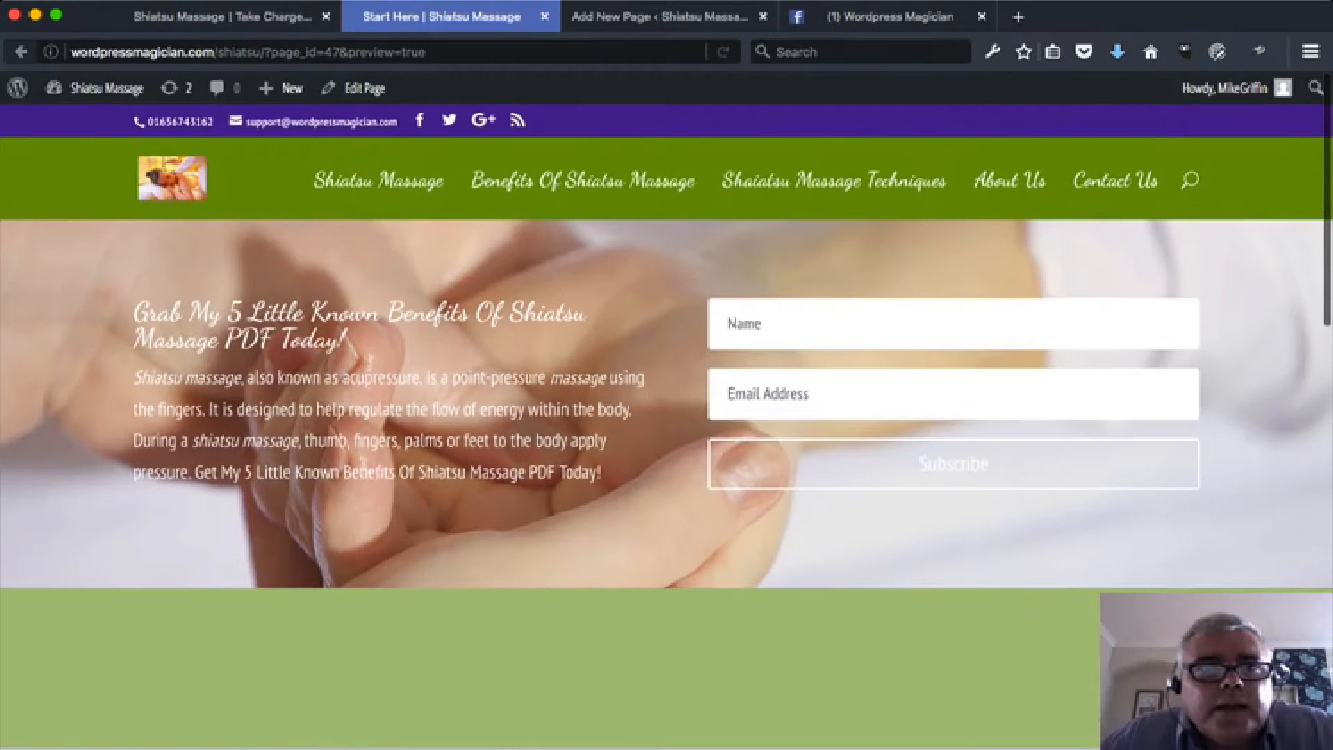
pyautogui.click(363, 88)
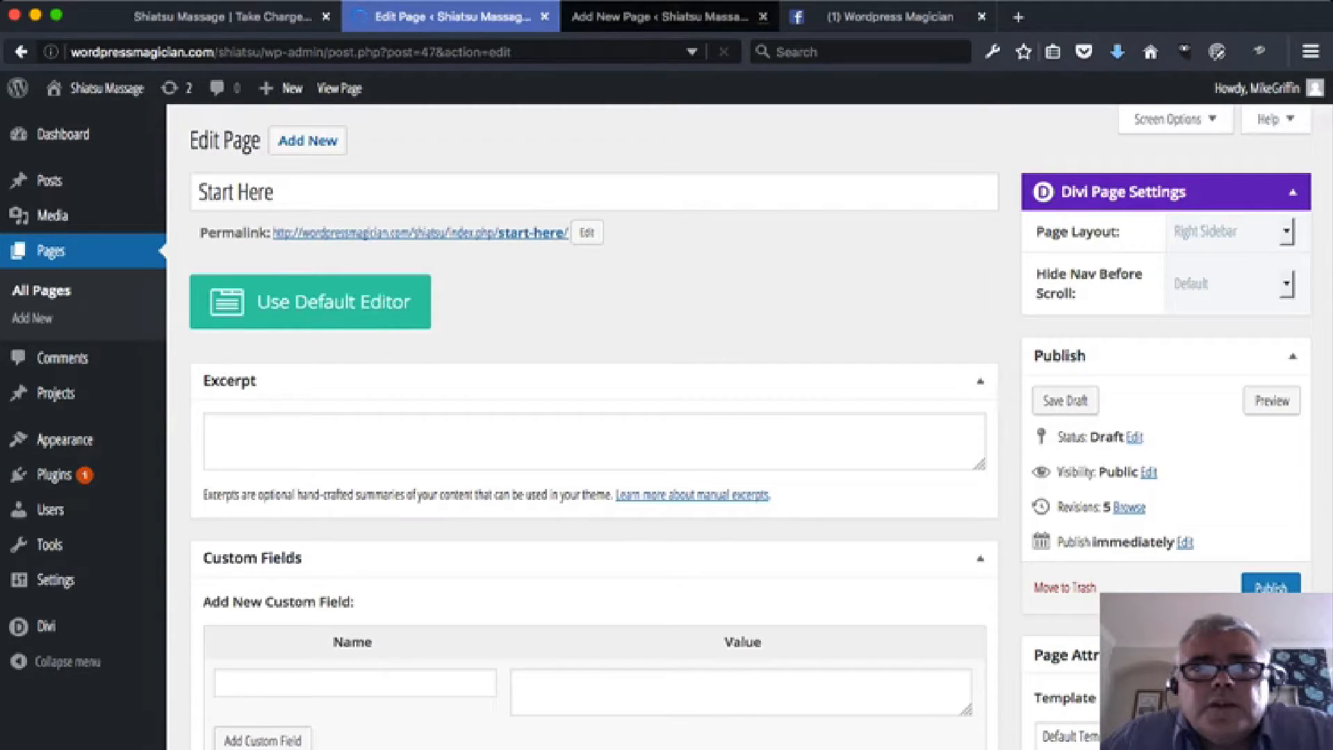
# Step: Stay on the unsaved new page, close the duplicate Start Here editor, and reopen the fourth blurb
pyautogui.click(763, 16)
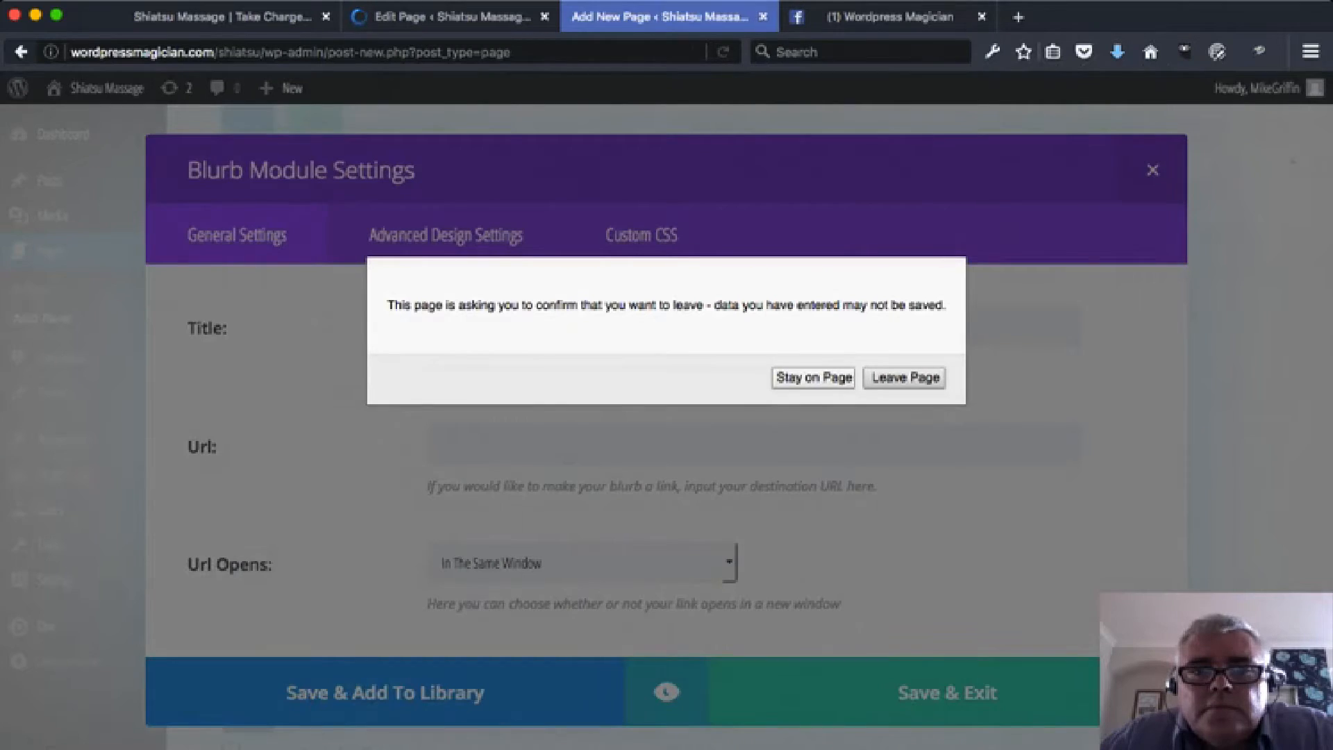
pyautogui.click(812, 379)
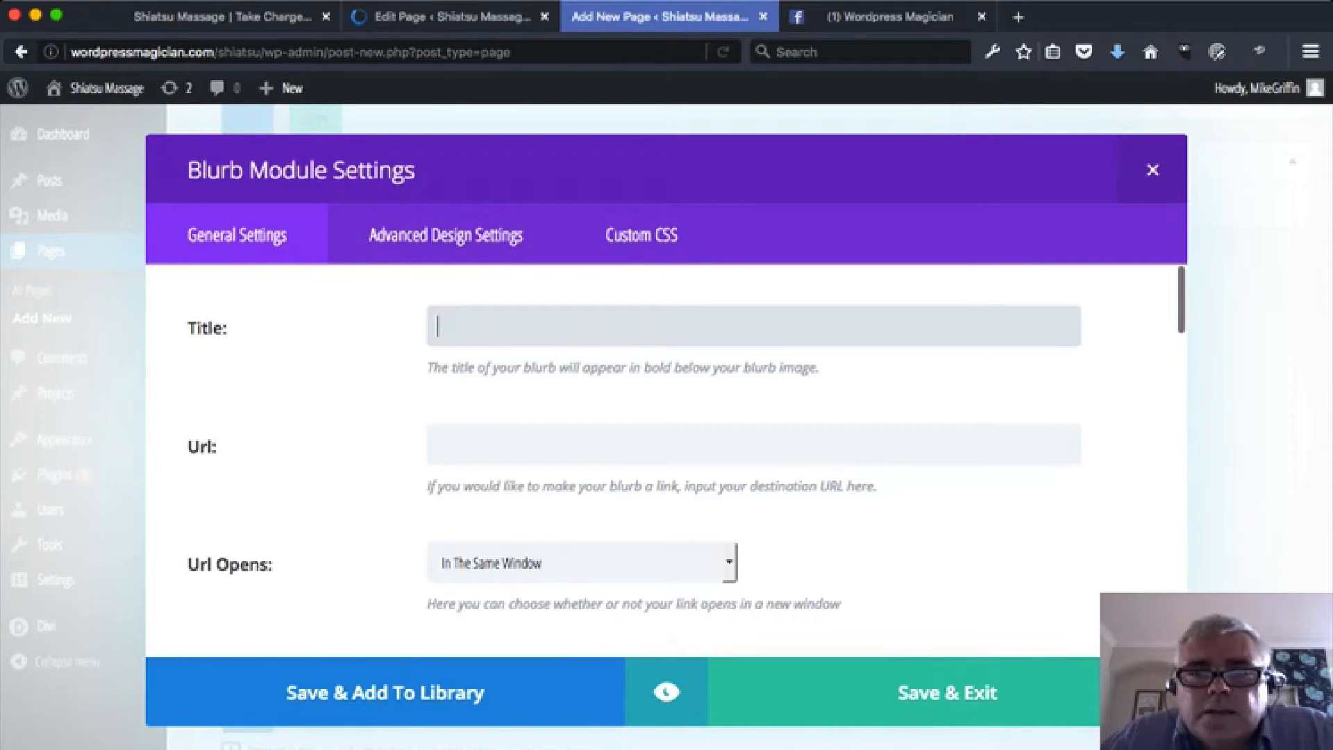
pyautogui.click(947, 692)
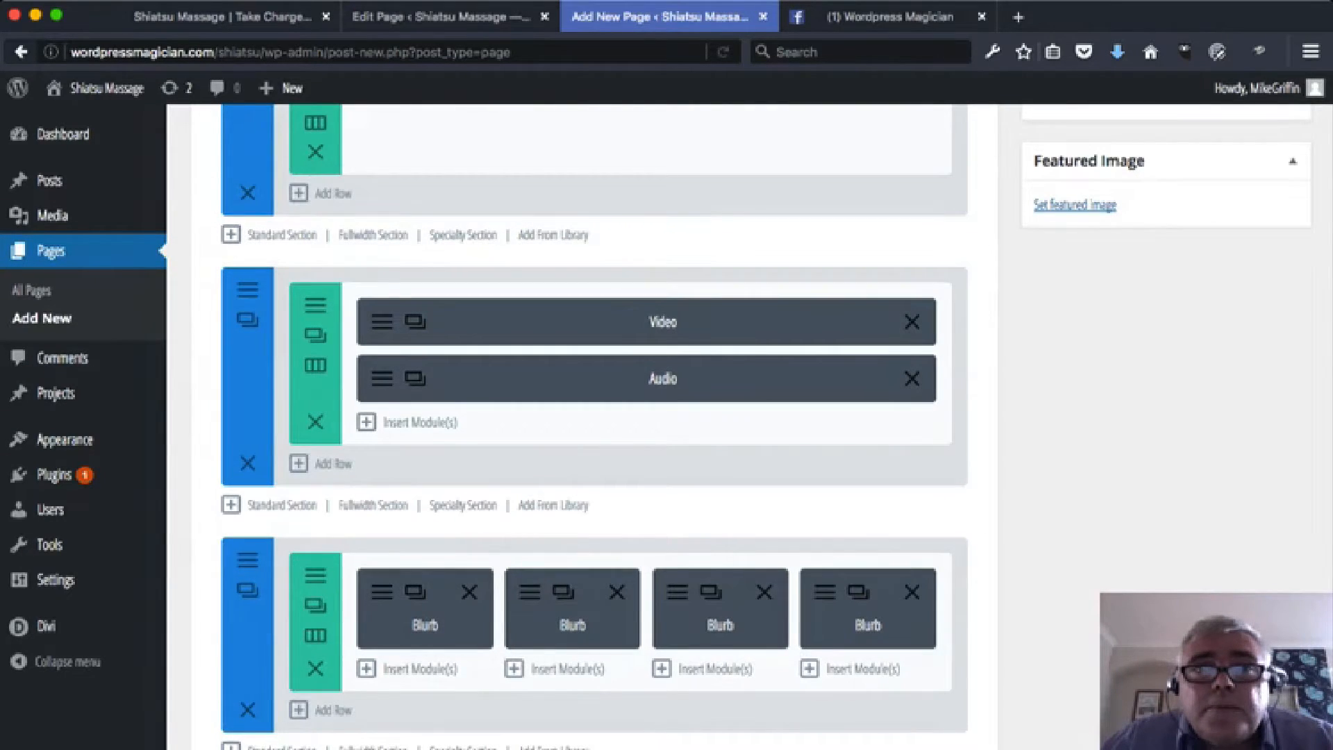
pyautogui.click(545, 17)
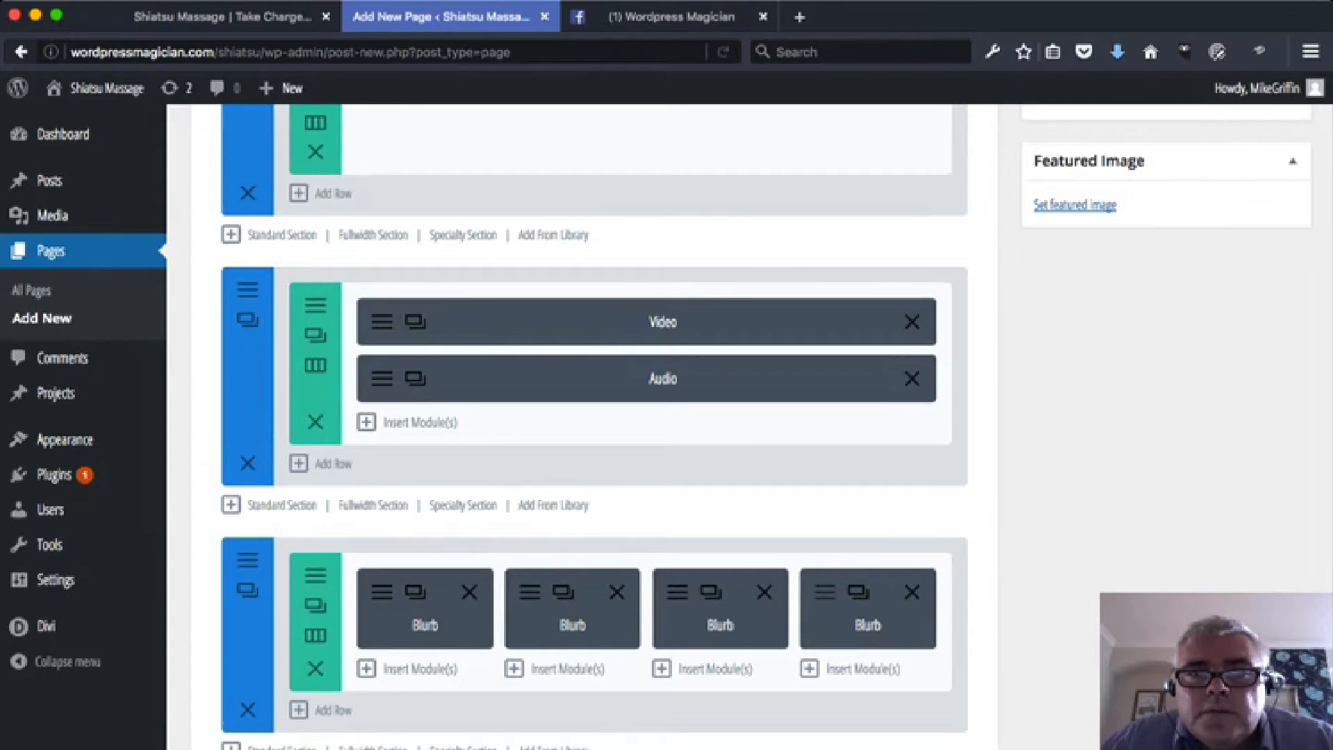
pyautogui.click(825, 592)
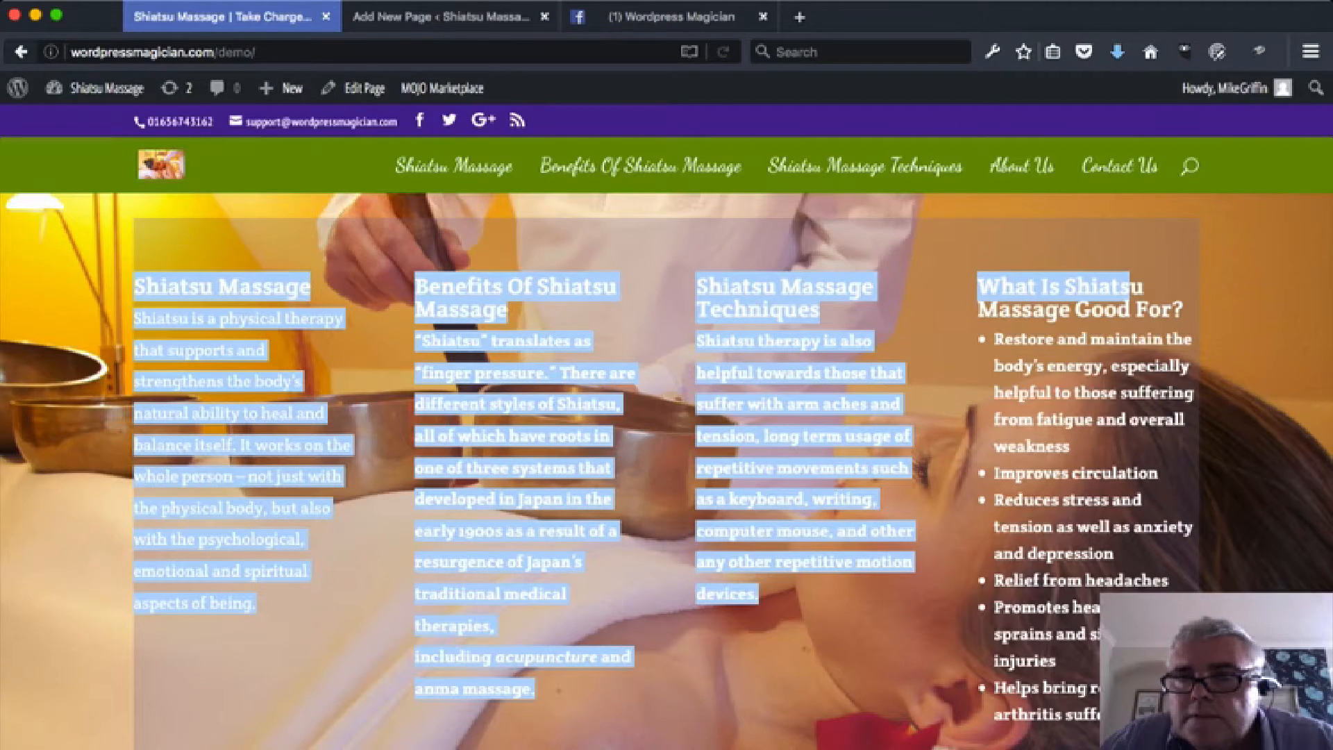
# Step: Title the fourth blurb 'What Is Shiatsu Massage Good For?' using the demo page heading
pyautogui.click(1130, 287)
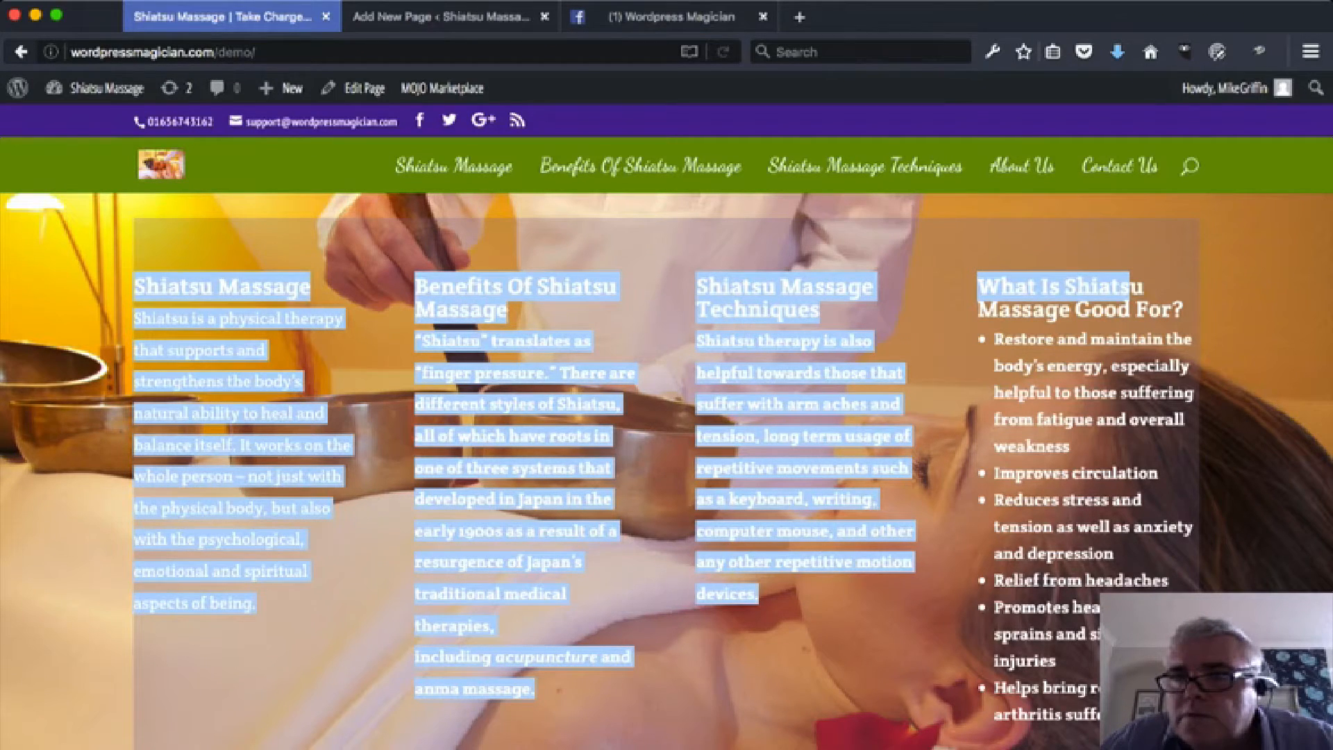
pyautogui.click(1130, 286)
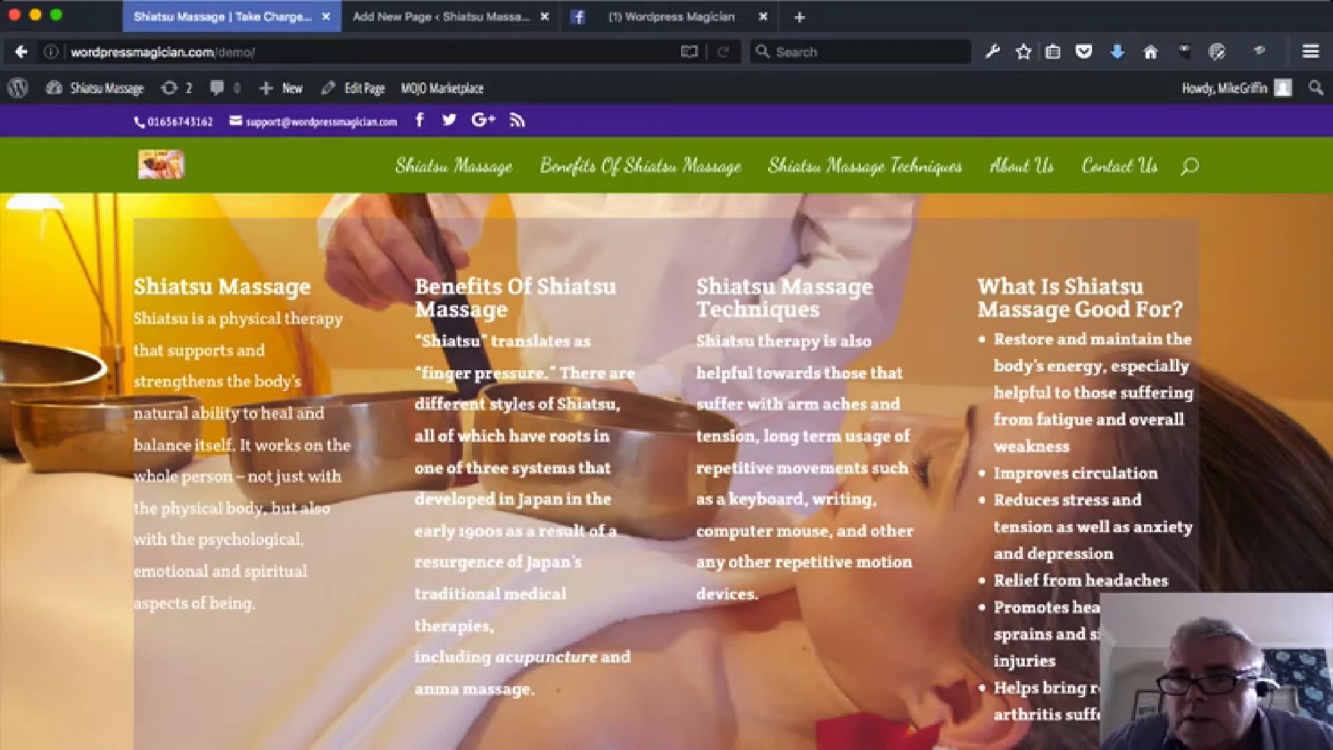
pyautogui.moveTo(133, 287); pyautogui.dragTo(975, 286)
pyautogui.press('super+c')
pyautogui.click(1149, 287)
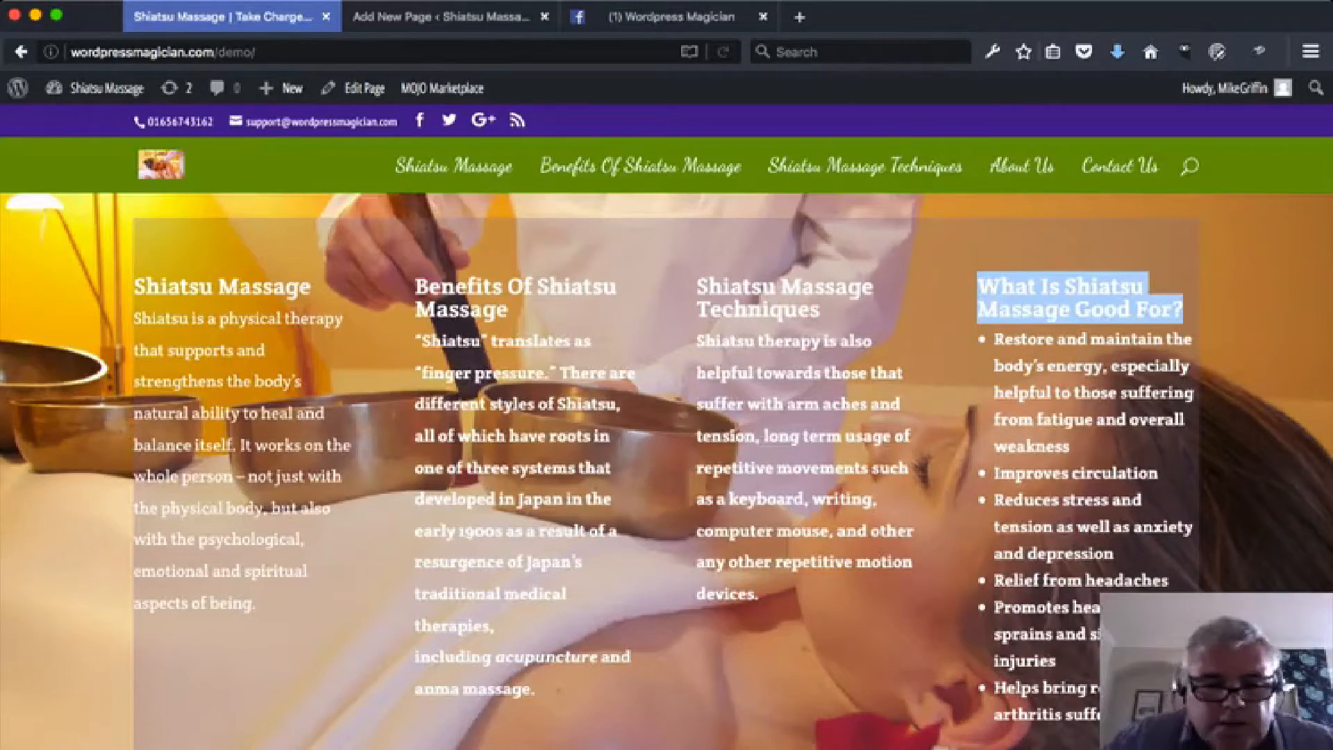
pyautogui.hotkey('ctrl', 'Tab')
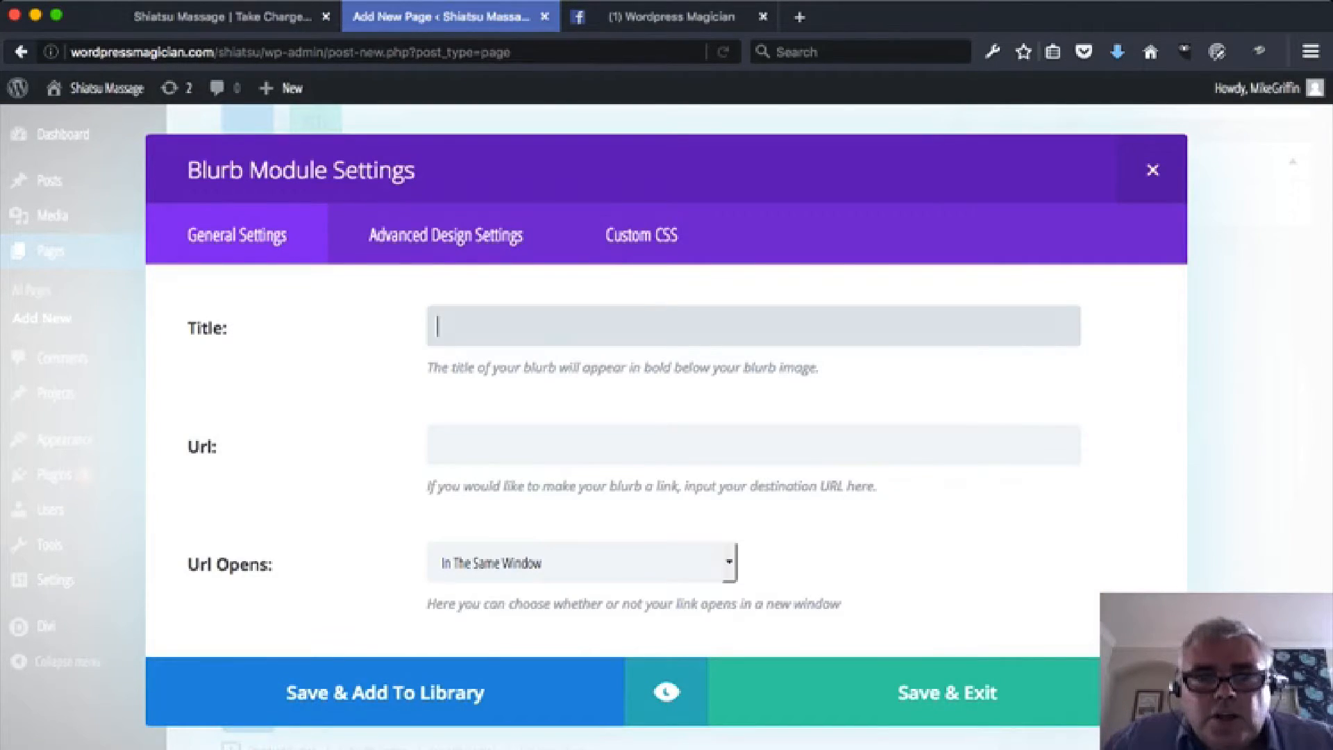
pyautogui.press('super+v')
# Step: Set the fourth blurb's text colour to Light
pyautogui.scroll(-15, 666, 458)
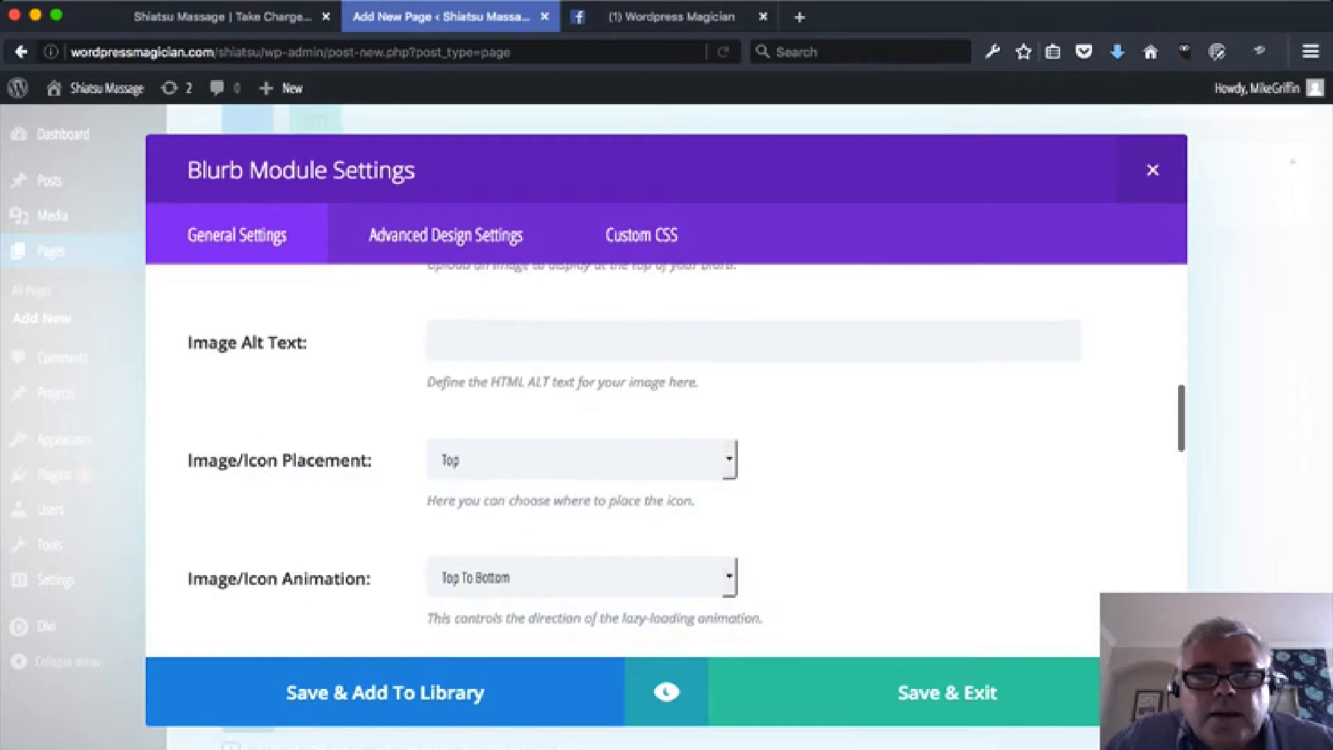
pyautogui.scroll(4, 666, 458)
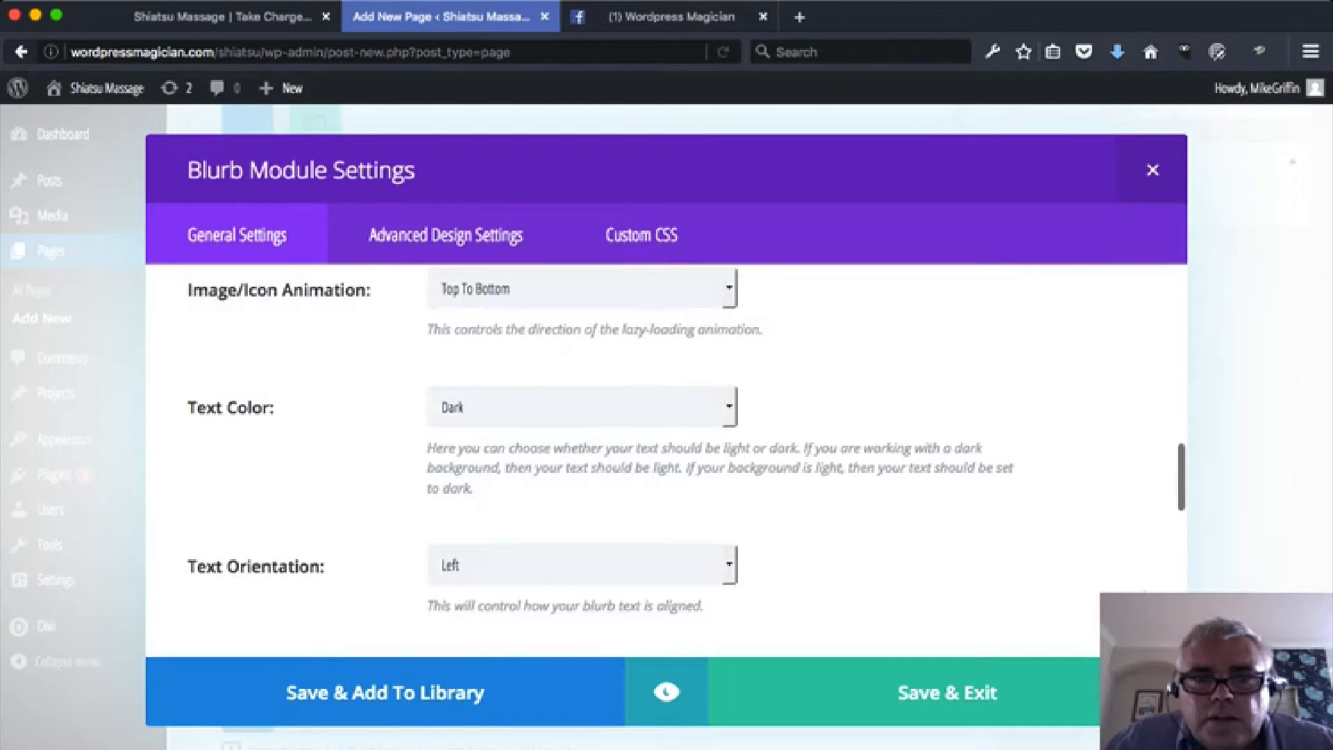
pyautogui.click(582, 407)
pyautogui.press('Down')
pyautogui.scroll(-8, 666, 459)
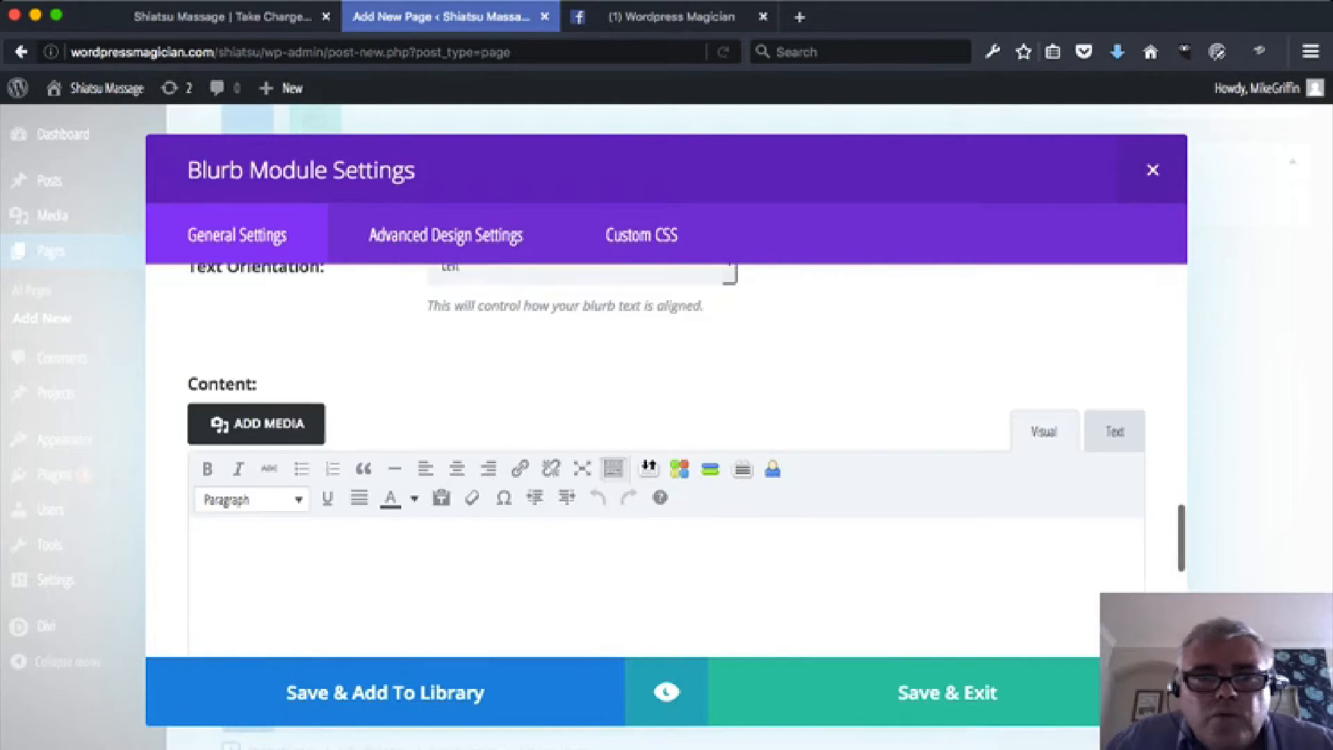
# Step: Paste the six-item benefits list from the demo page into the blurb content
pyautogui.click(221, 505)
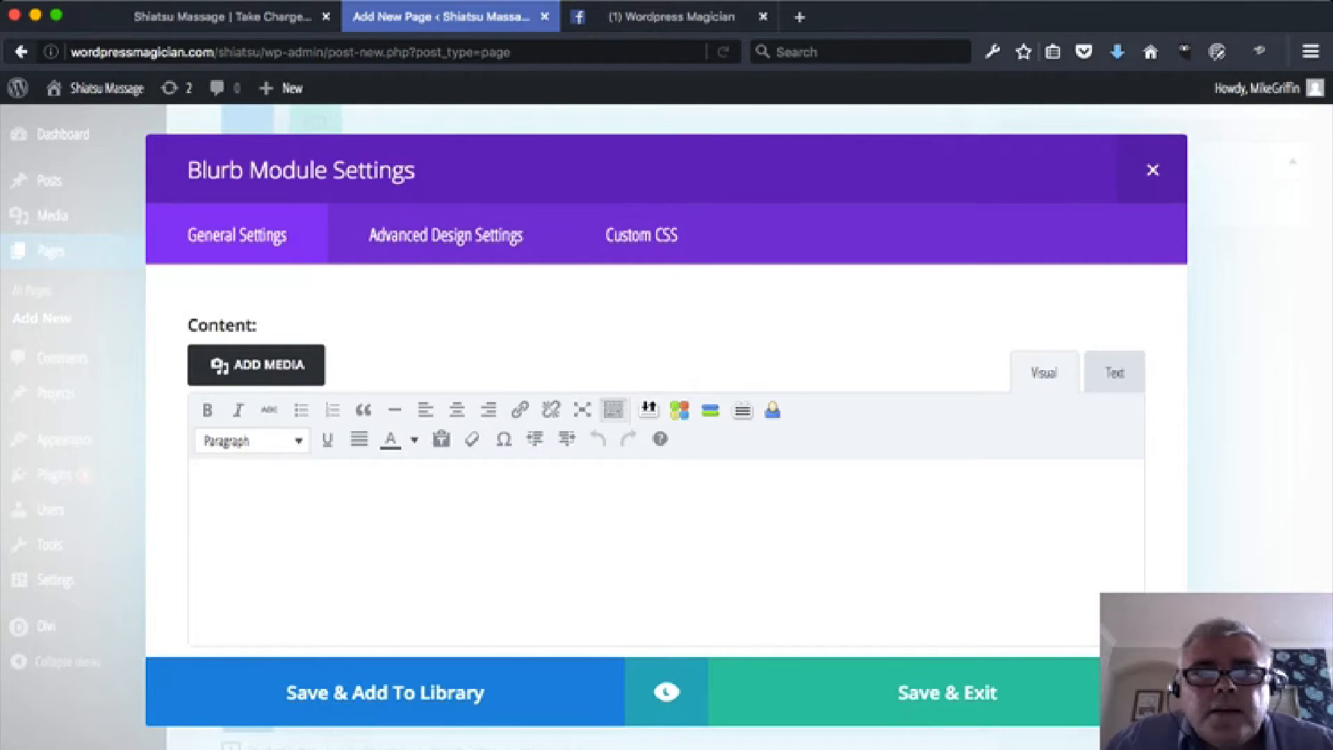
pyautogui.click(223, 17)
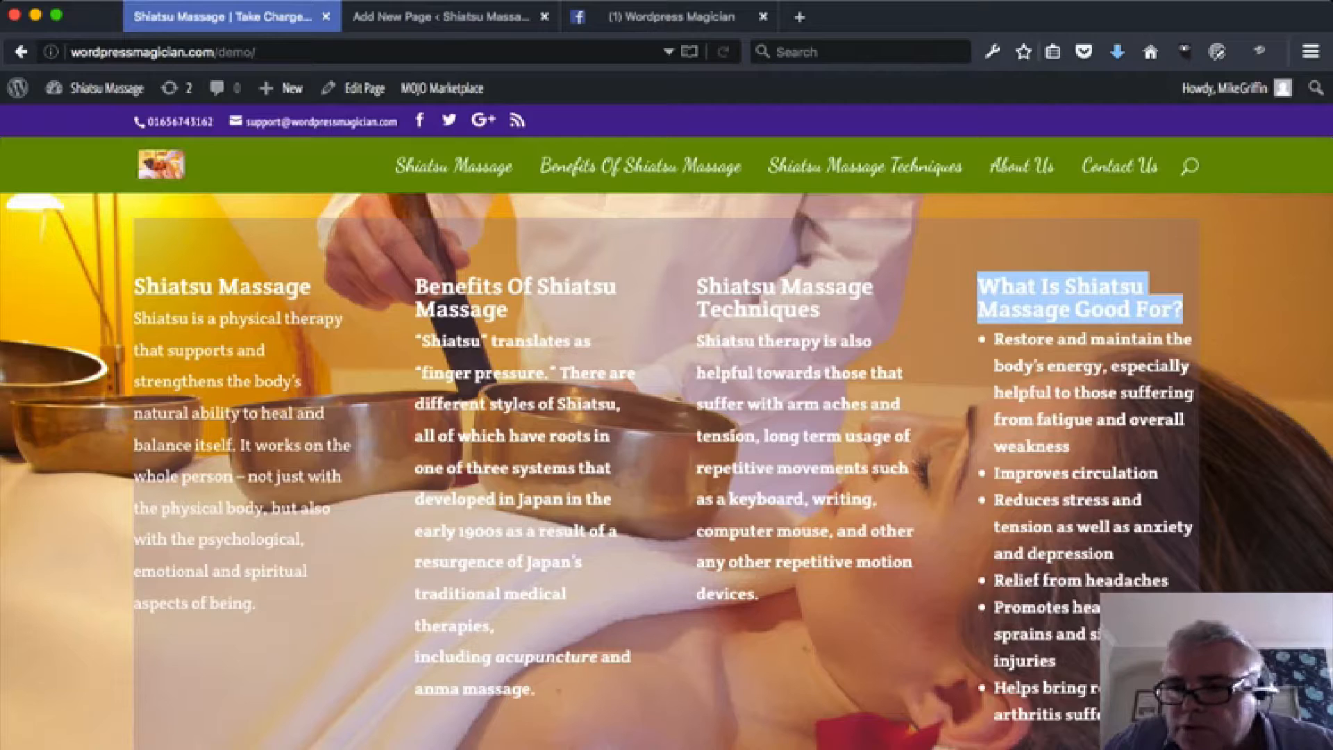
pyautogui.moveTo(1104, 715); pyautogui.dragTo(994, 338)
pyautogui.press('super+c')
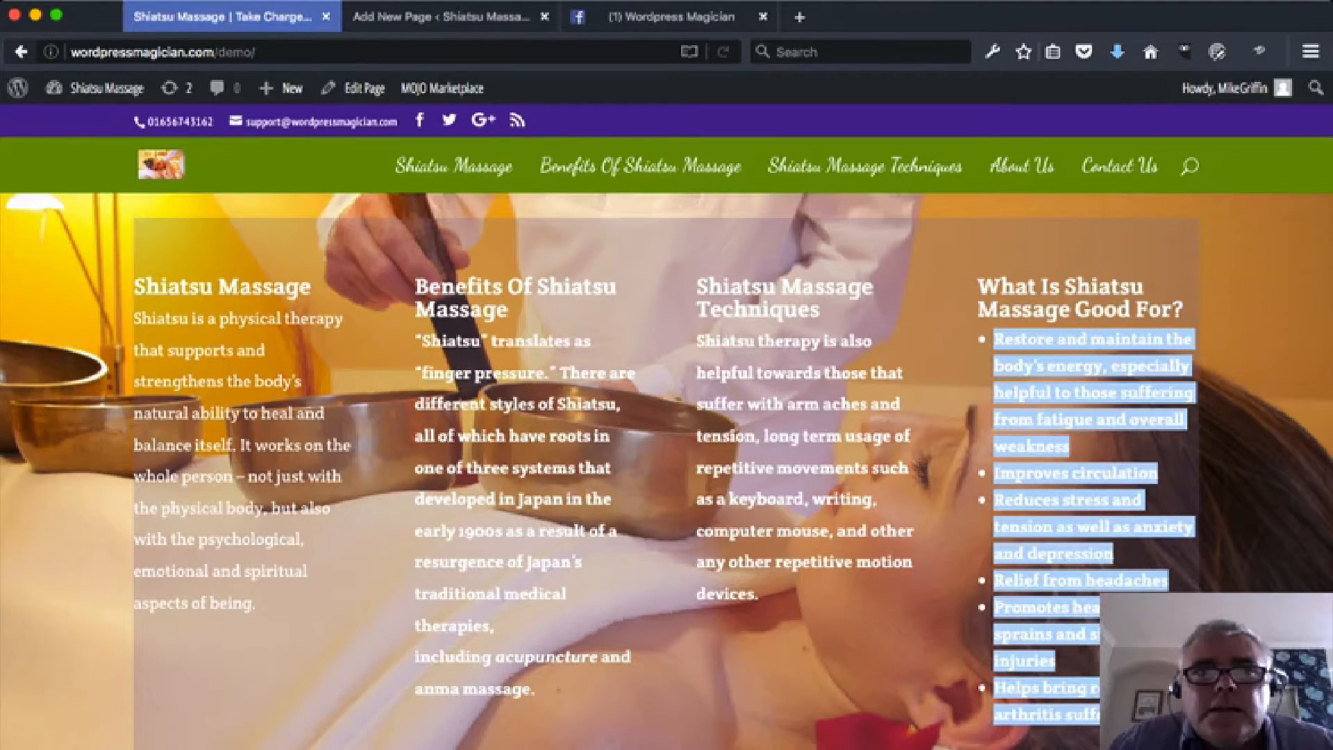
pyautogui.click(441, 17)
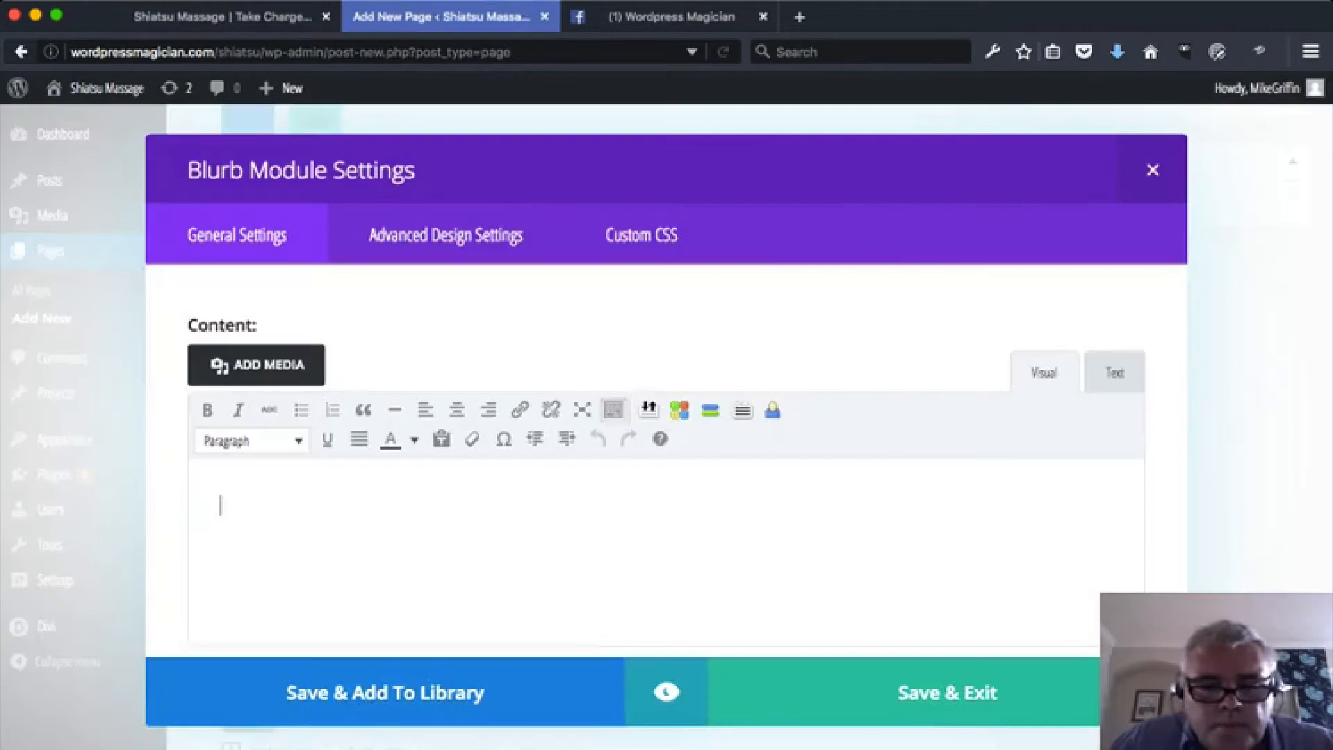
pyautogui.press('super+v')
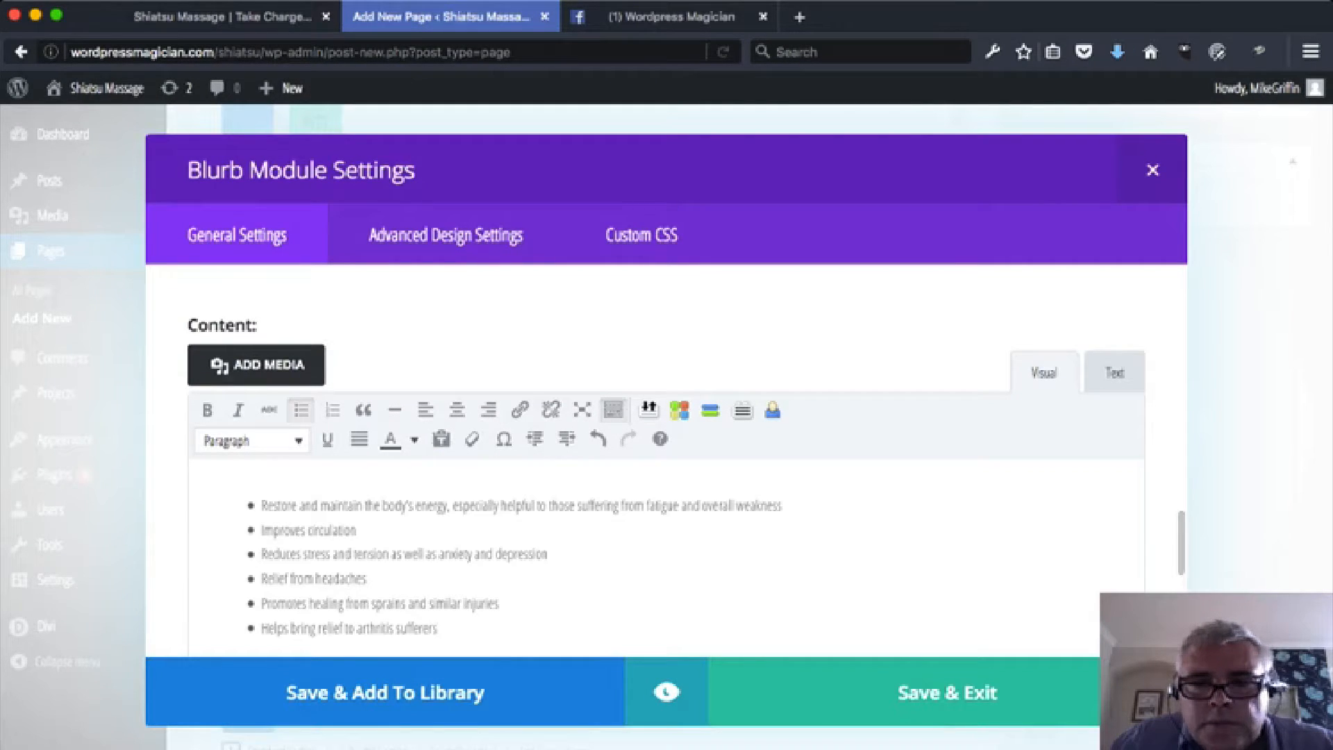
# Step: Preview the blurb module and scroll back to its top
pyautogui.click(666, 692)
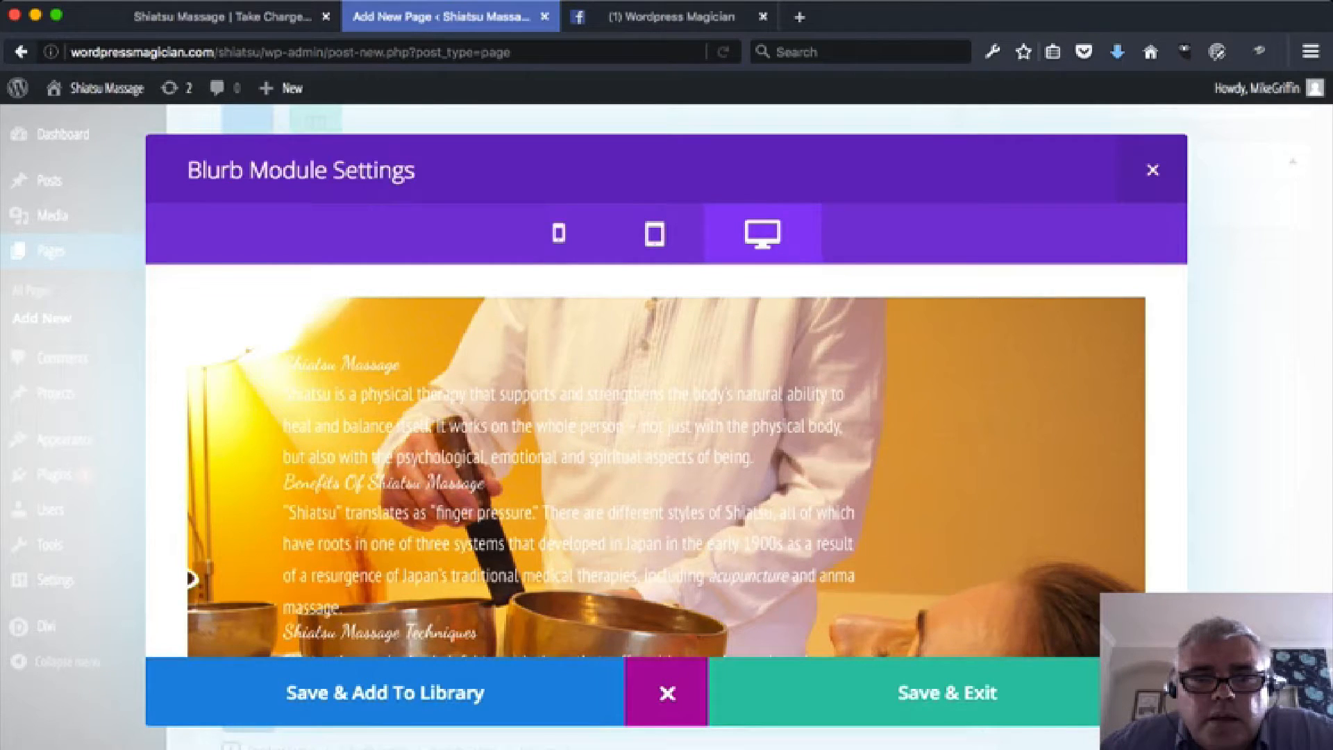
pyautogui.scroll(-5, 667, 459)
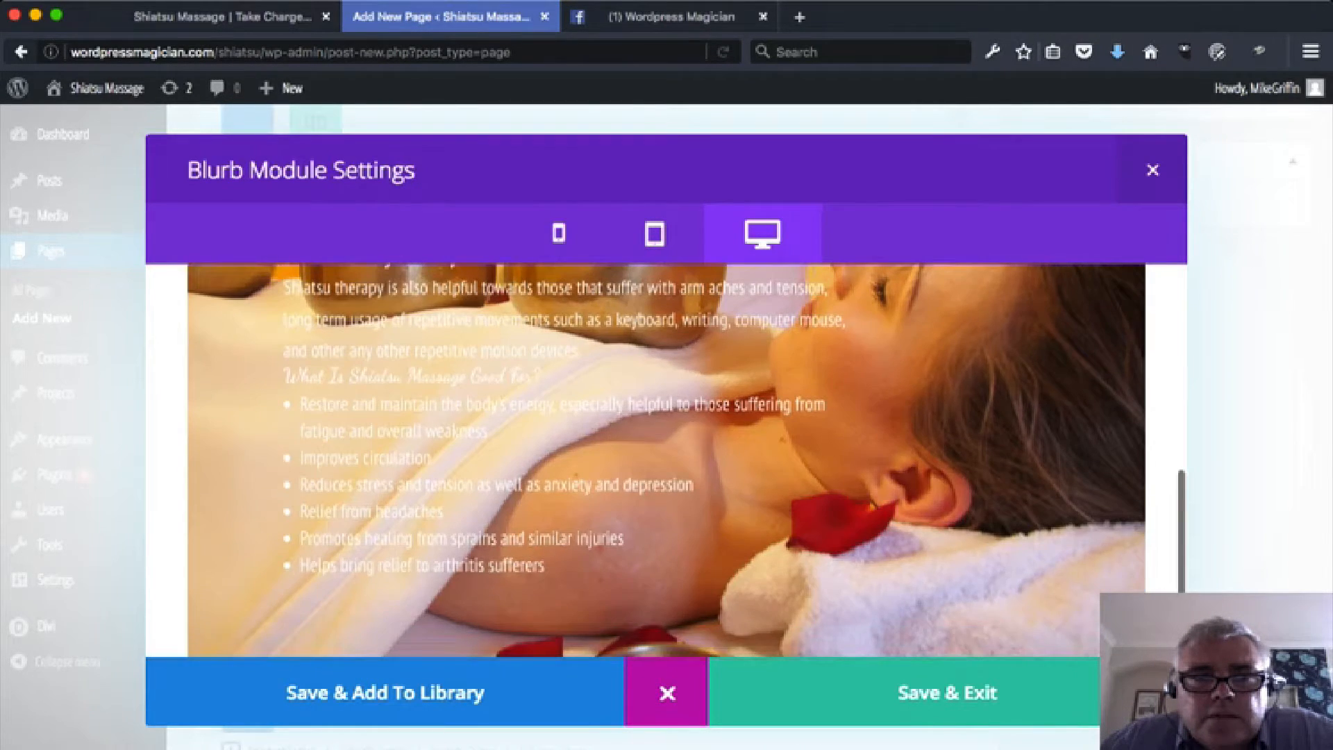
pyautogui.scroll(2, 667, 458)
pyautogui.scroll(1, 666, 458)
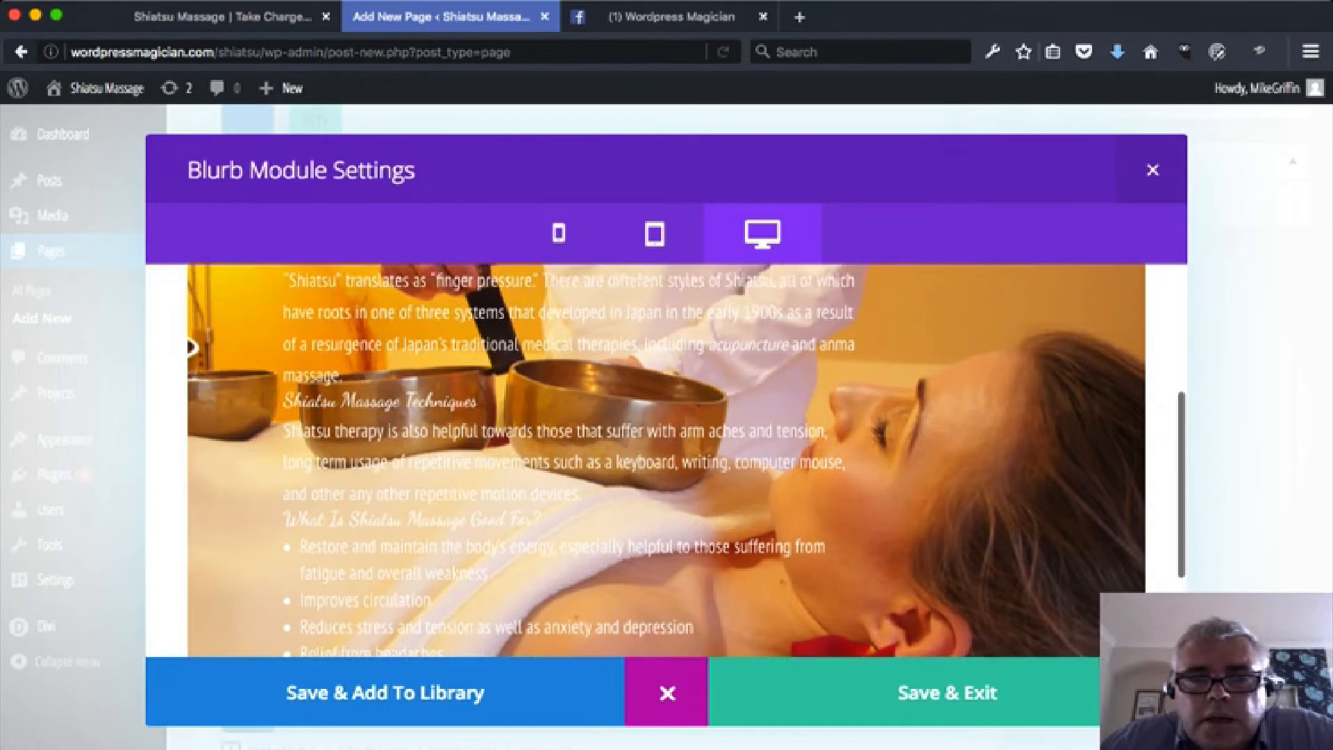
pyautogui.scroll(4, 666, 458)
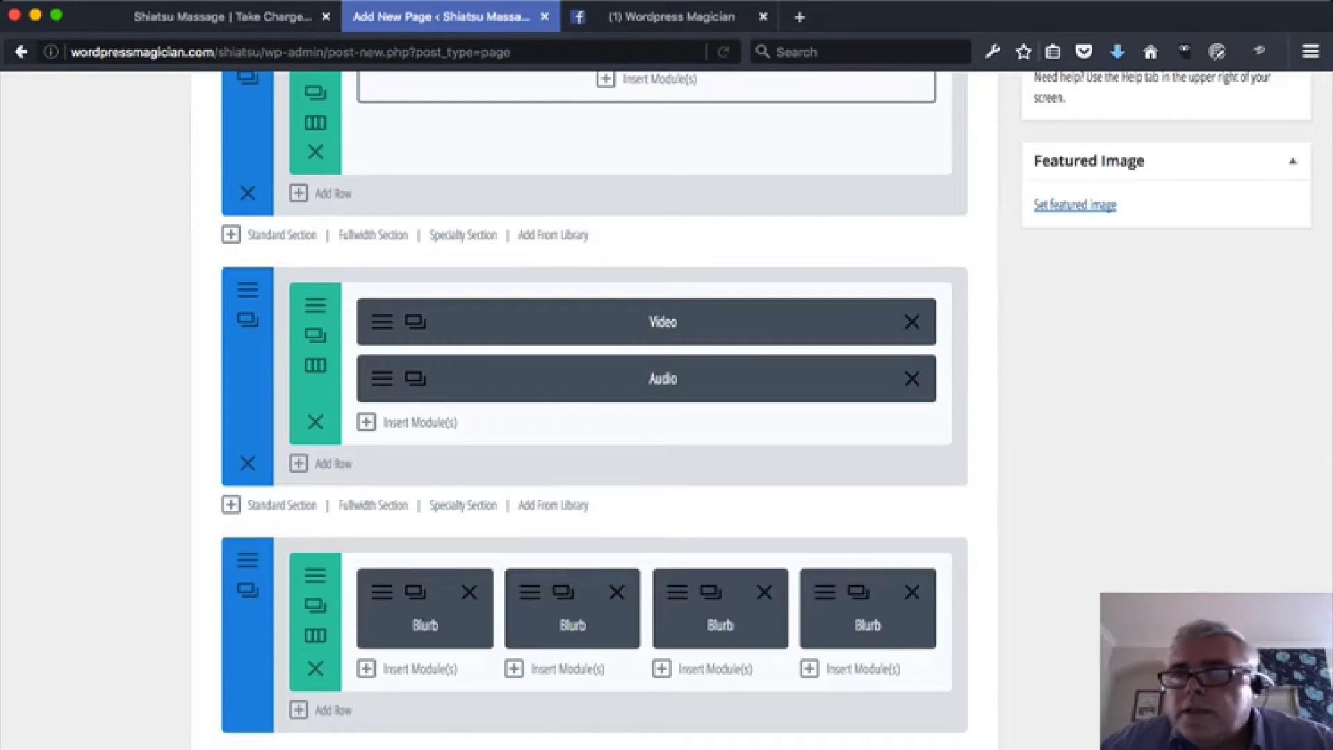
# Step: Preview the Start Here page on the live site, then return to the editor's blurb row
pyautogui.scroll(6, 666, 417)
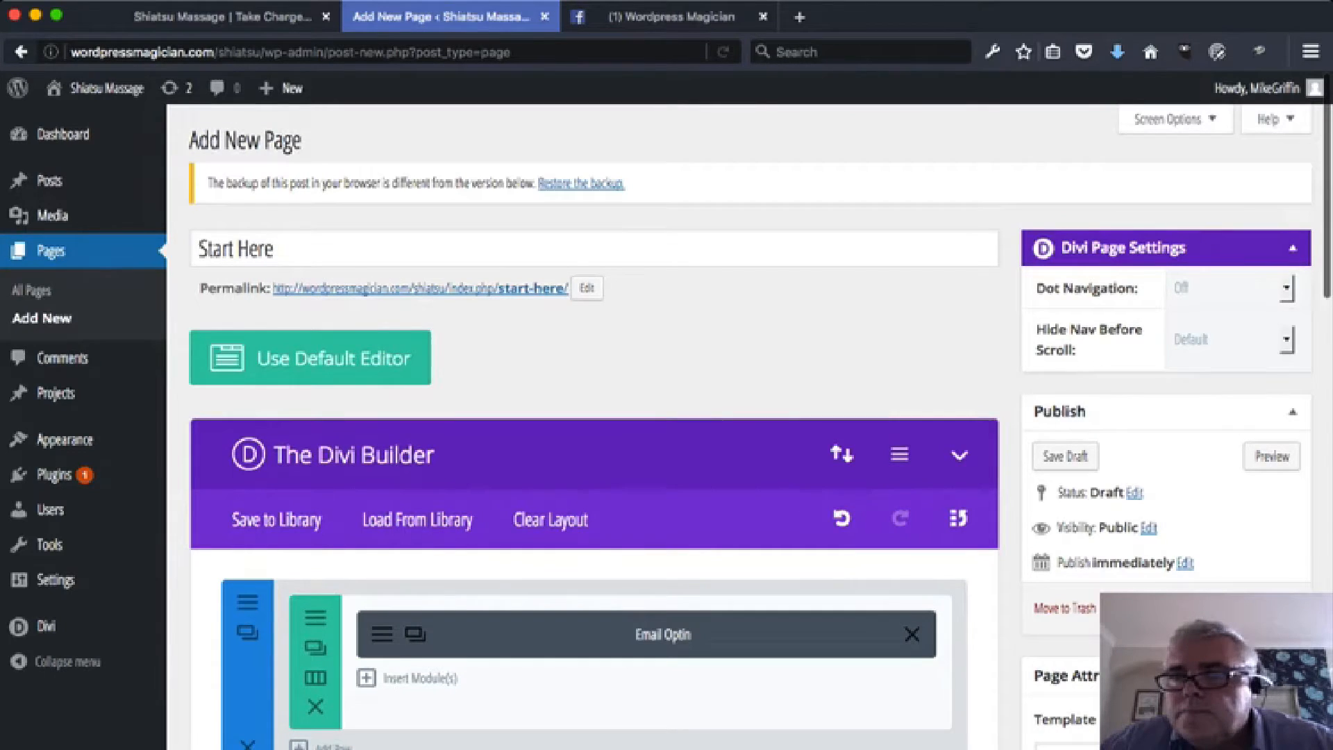
pyautogui.click(1272, 456)
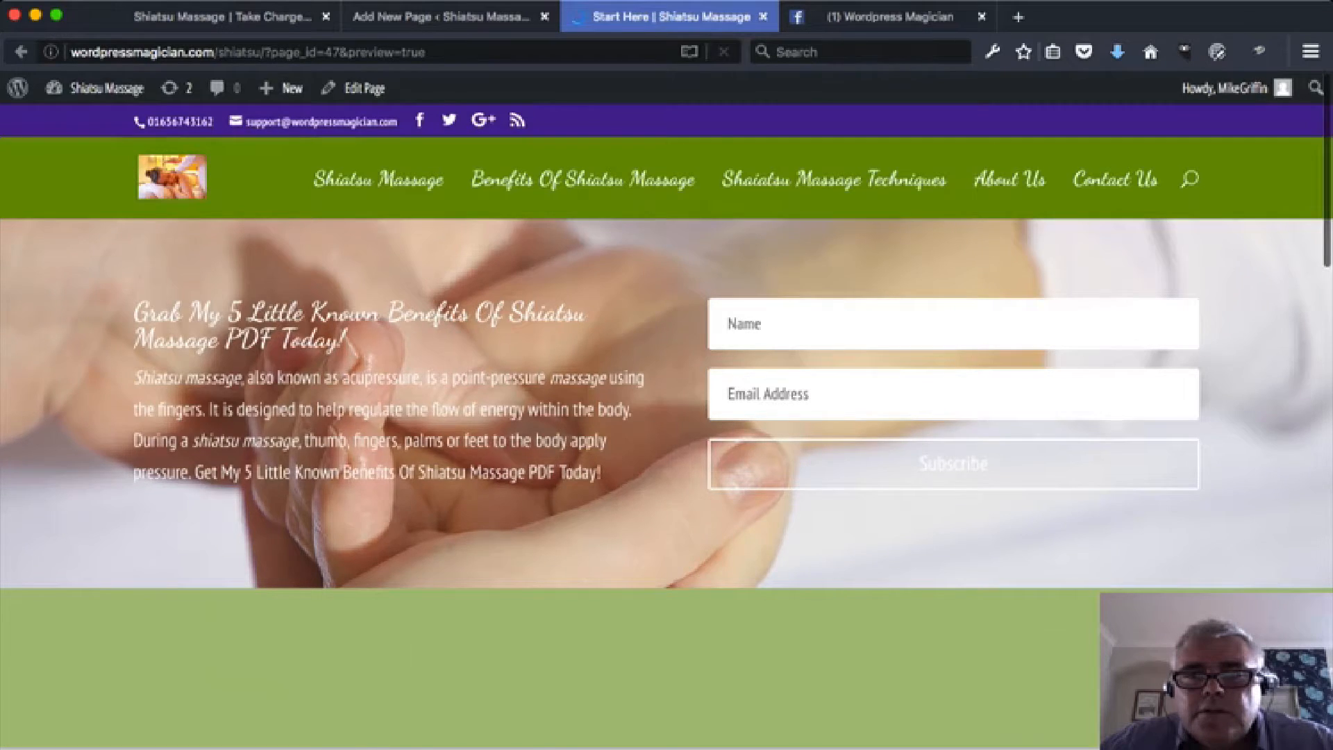
pyautogui.scroll(-5, 666, 486)
pyautogui.scroll(-10, 666, 485)
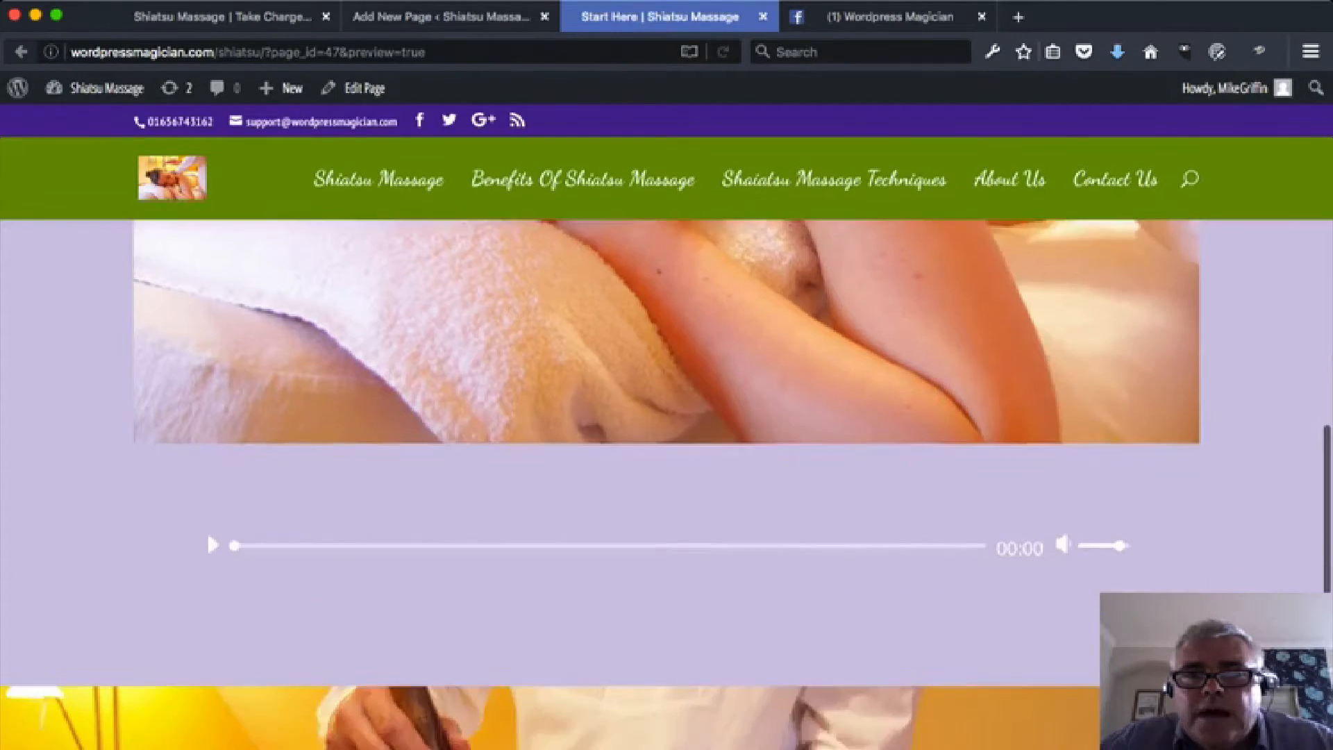
pyautogui.scroll(1, 666, 470)
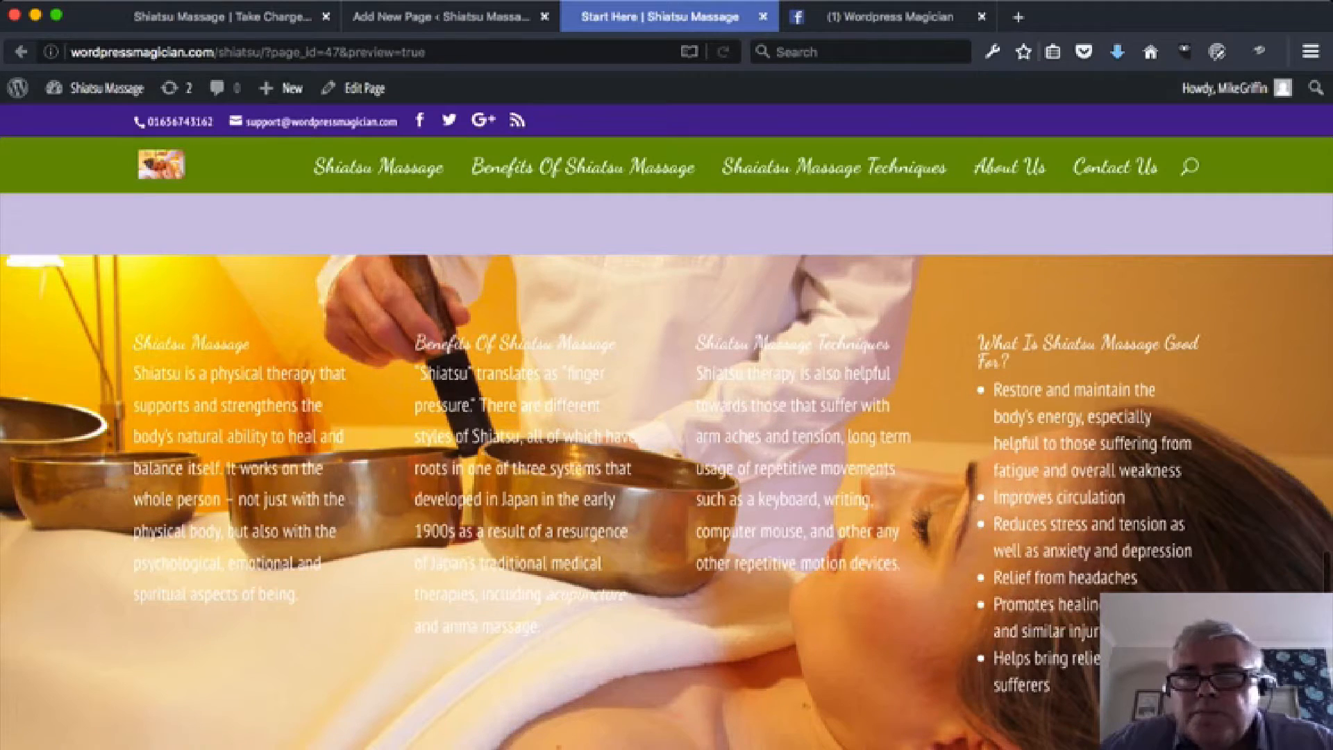
pyautogui.scroll(-1, 666, 471)
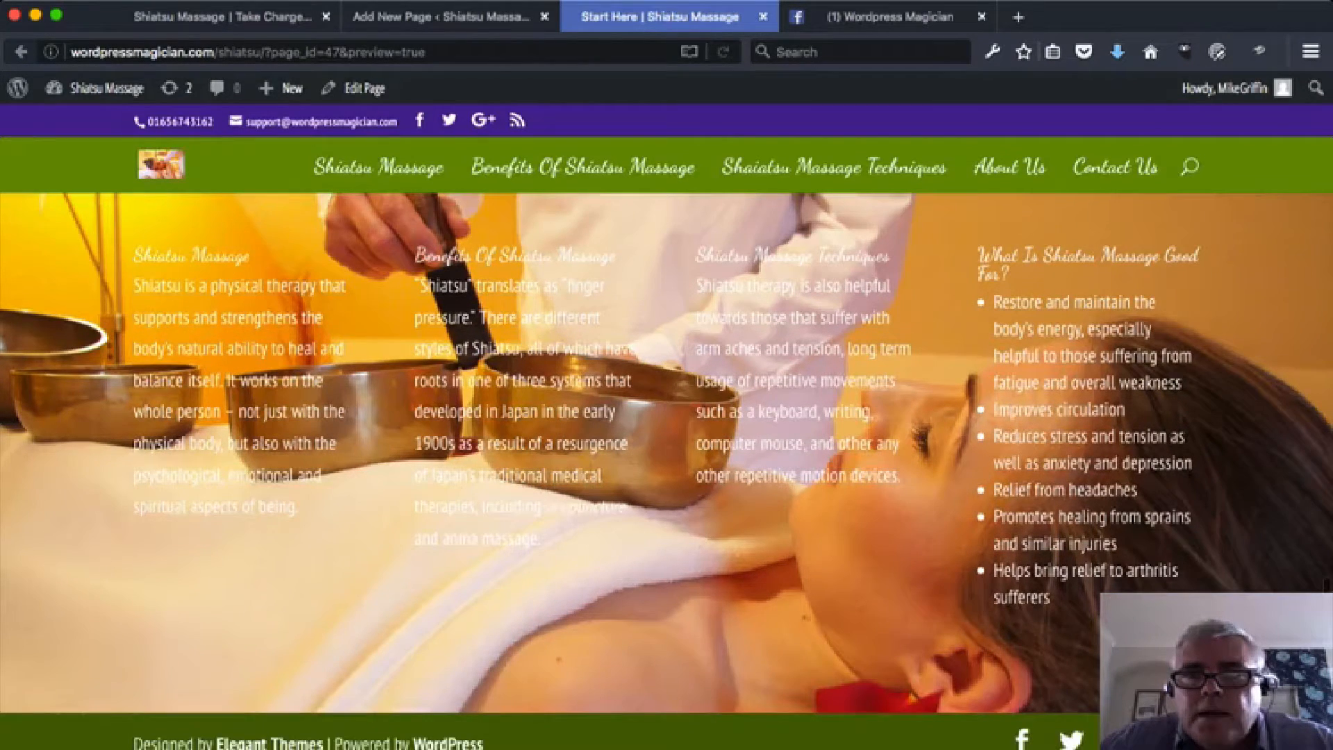
pyautogui.scroll(20, 667, 470)
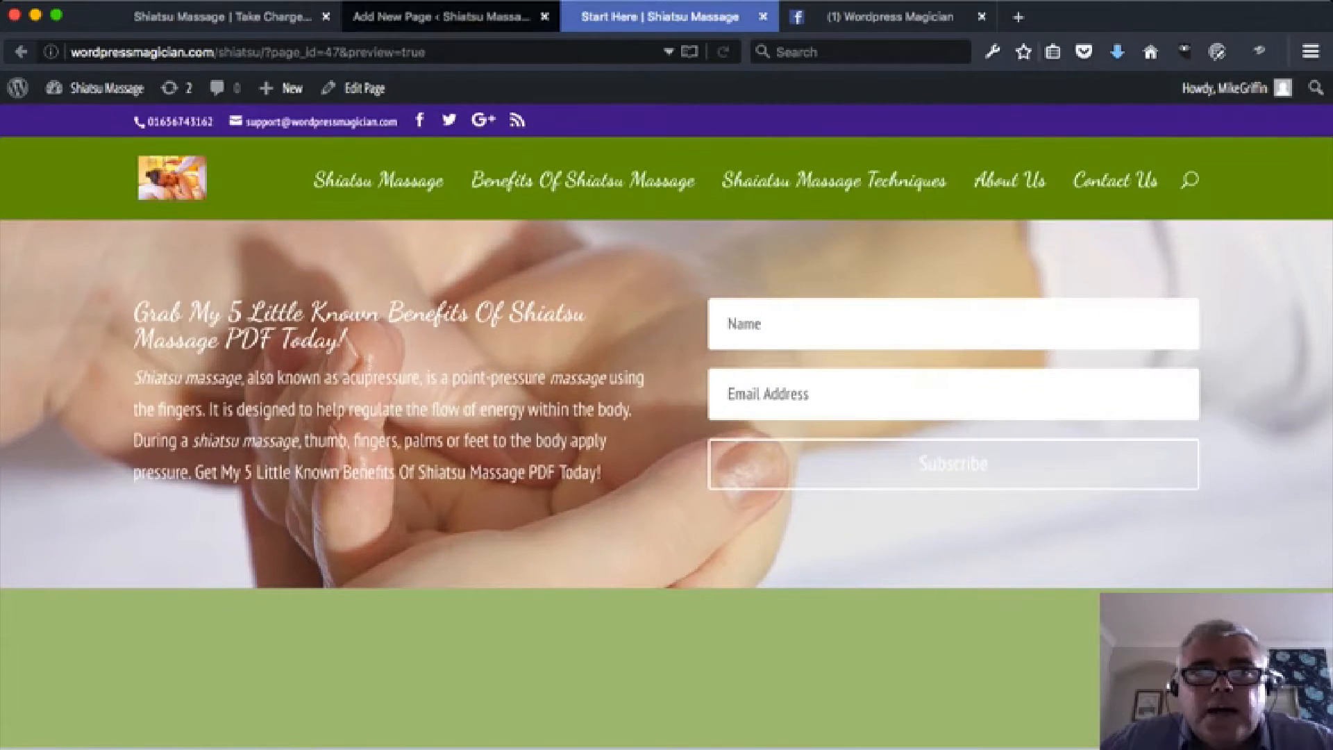
pyautogui.click(444, 17)
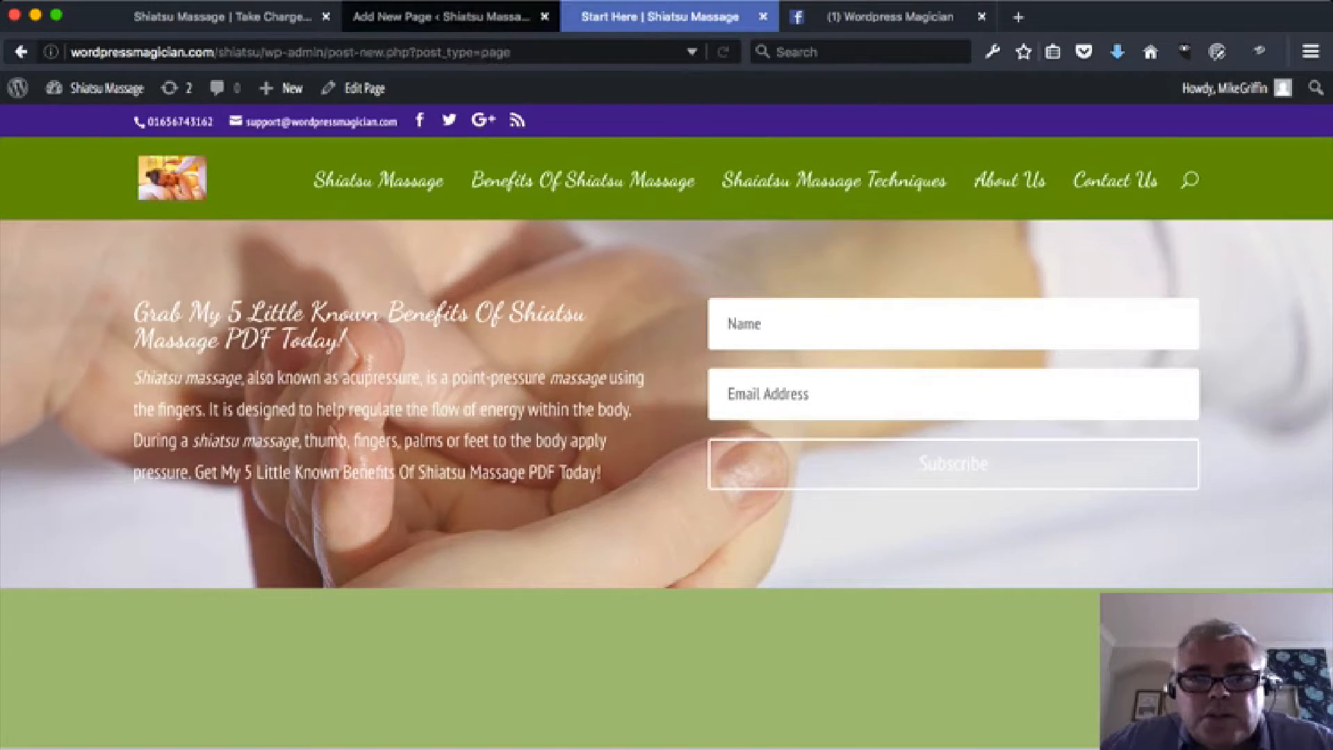
pyautogui.scroll(-12, 594, 426)
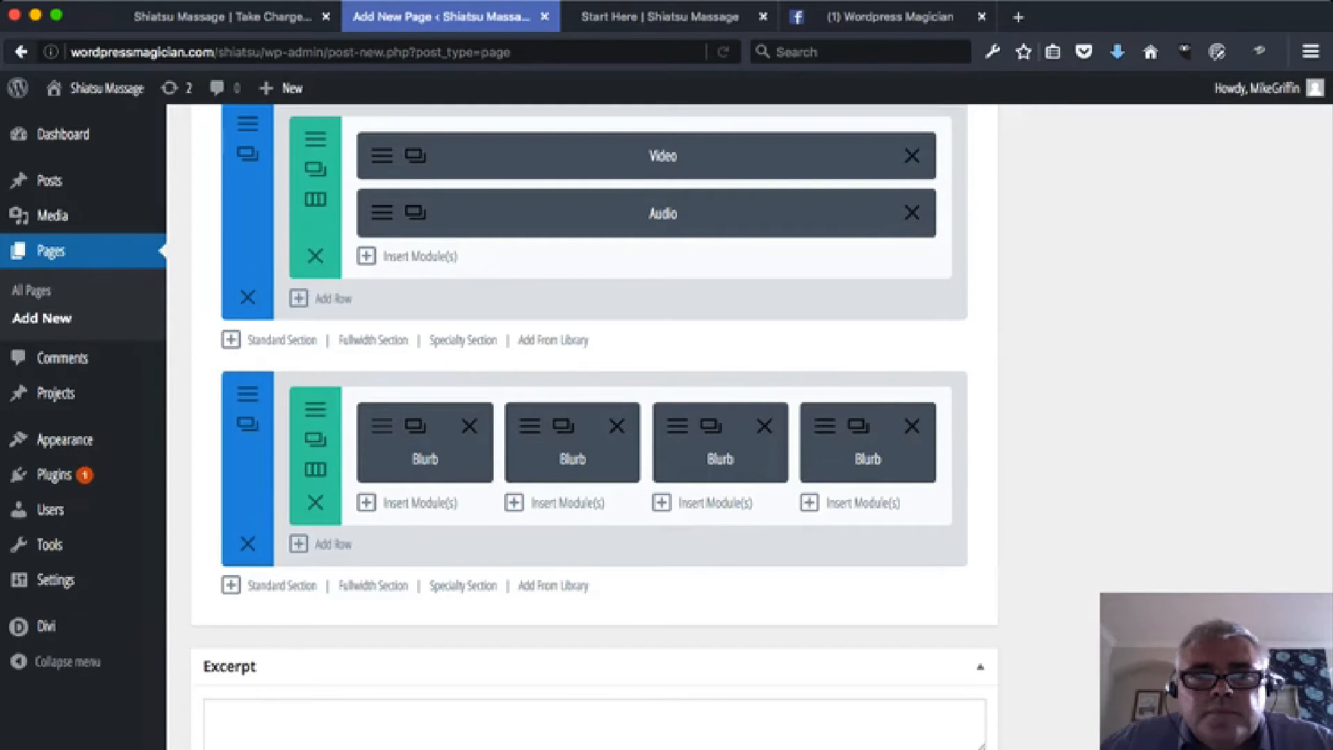
# Step: Give the first blurb a bold Dancing Script heading at size 20
pyautogui.click(381, 426)
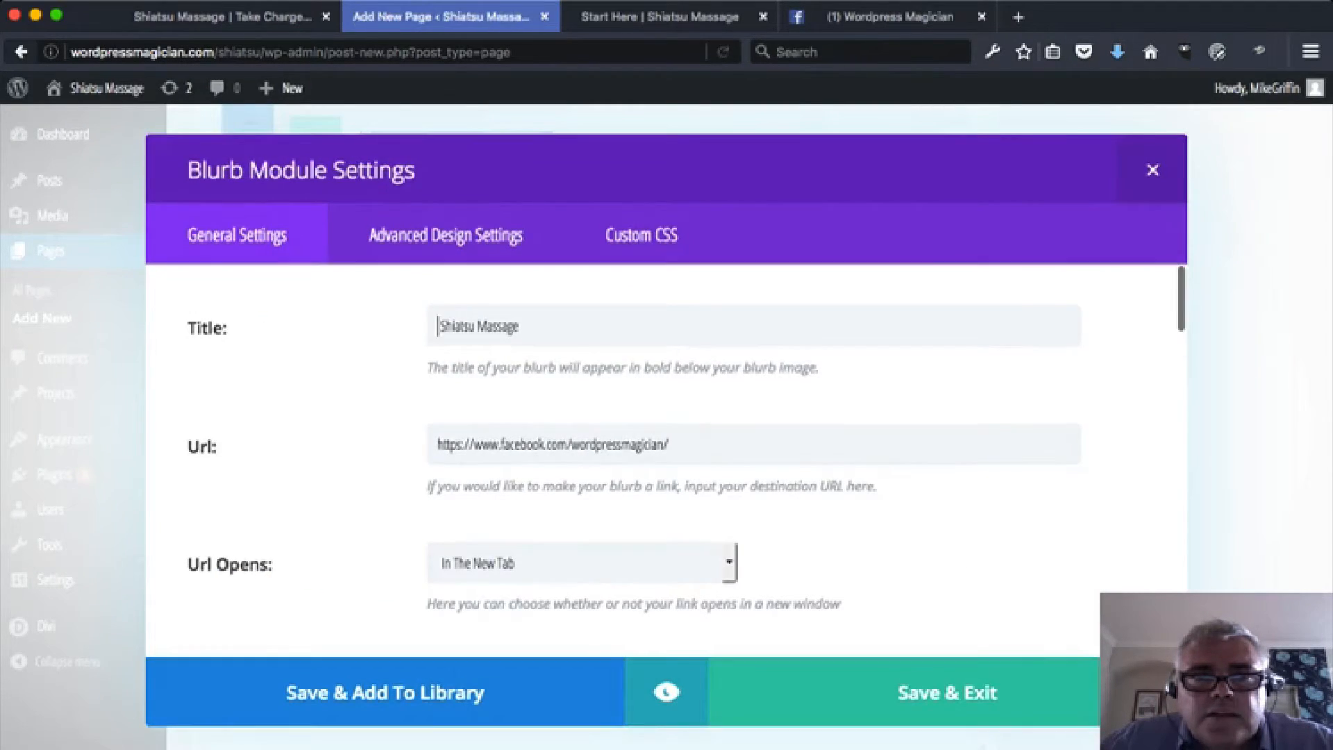
pyautogui.click(446, 235)
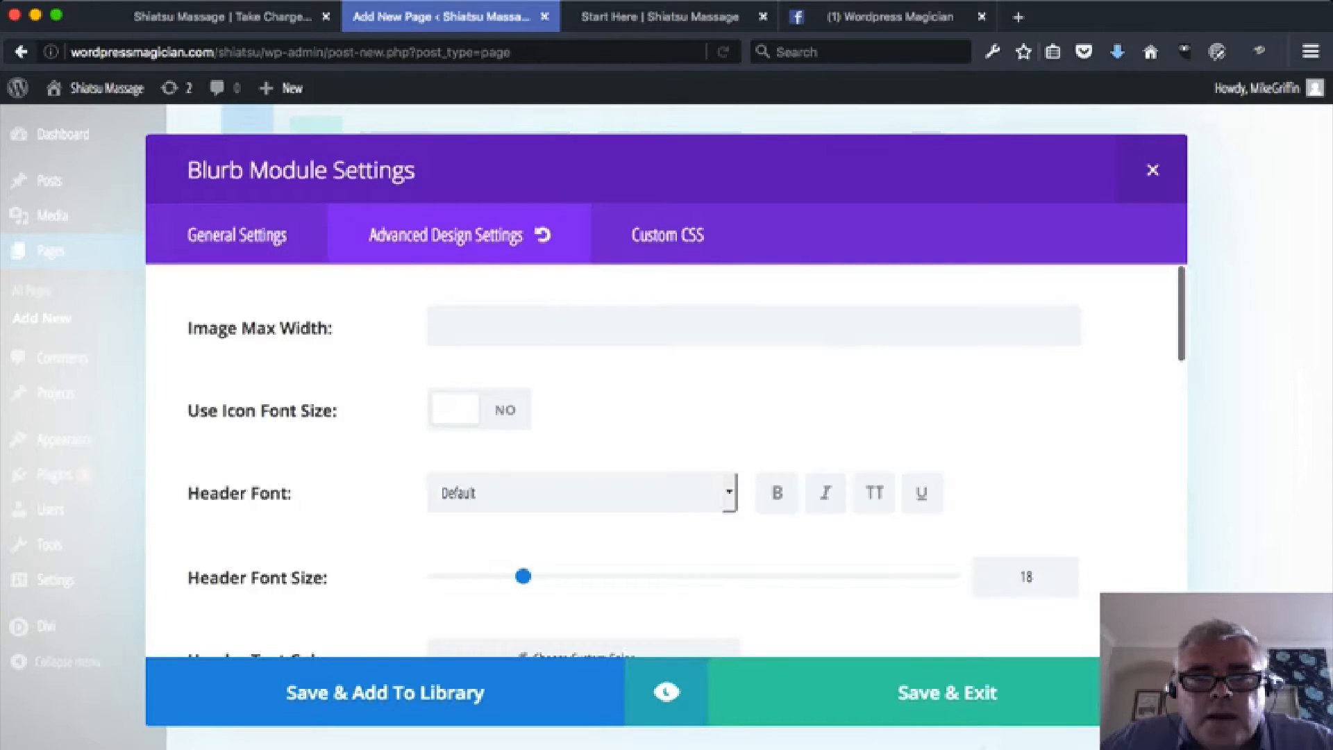
pyautogui.scroll(-5, 667, 458)
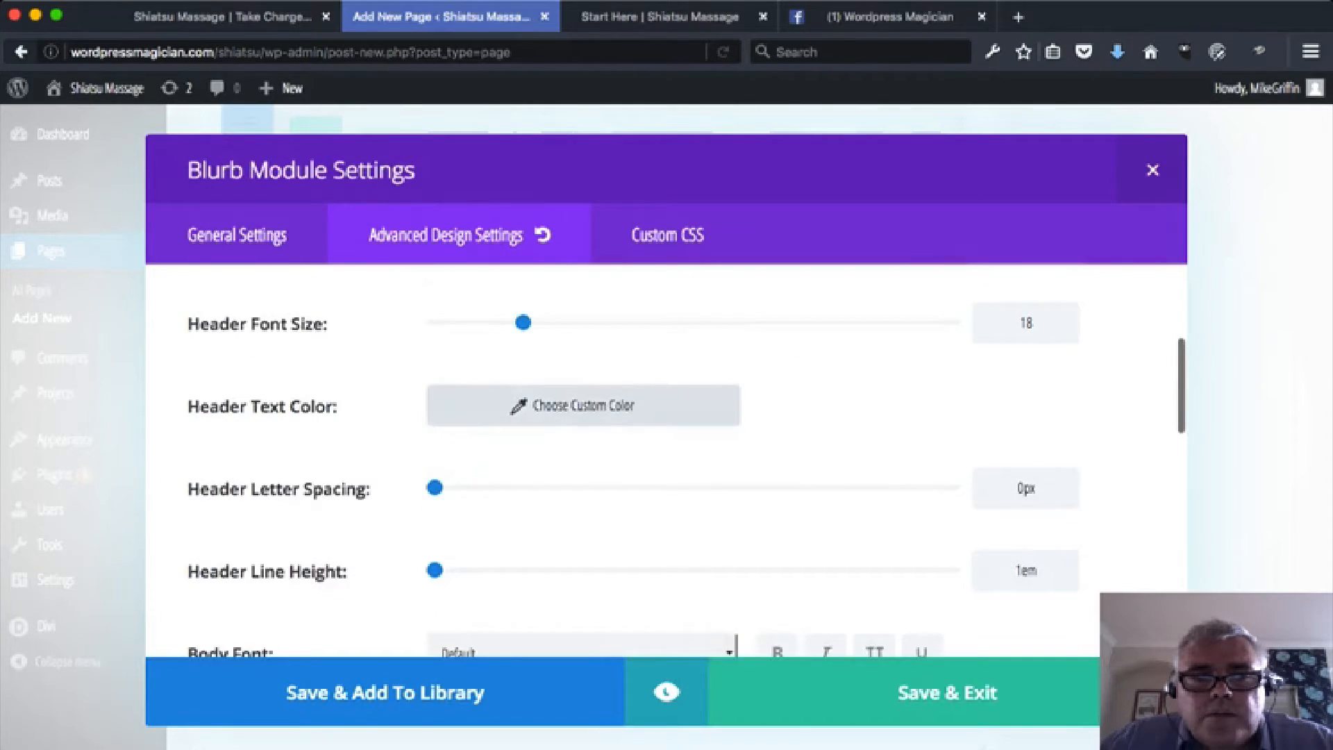
pyautogui.scroll(-3, 667, 458)
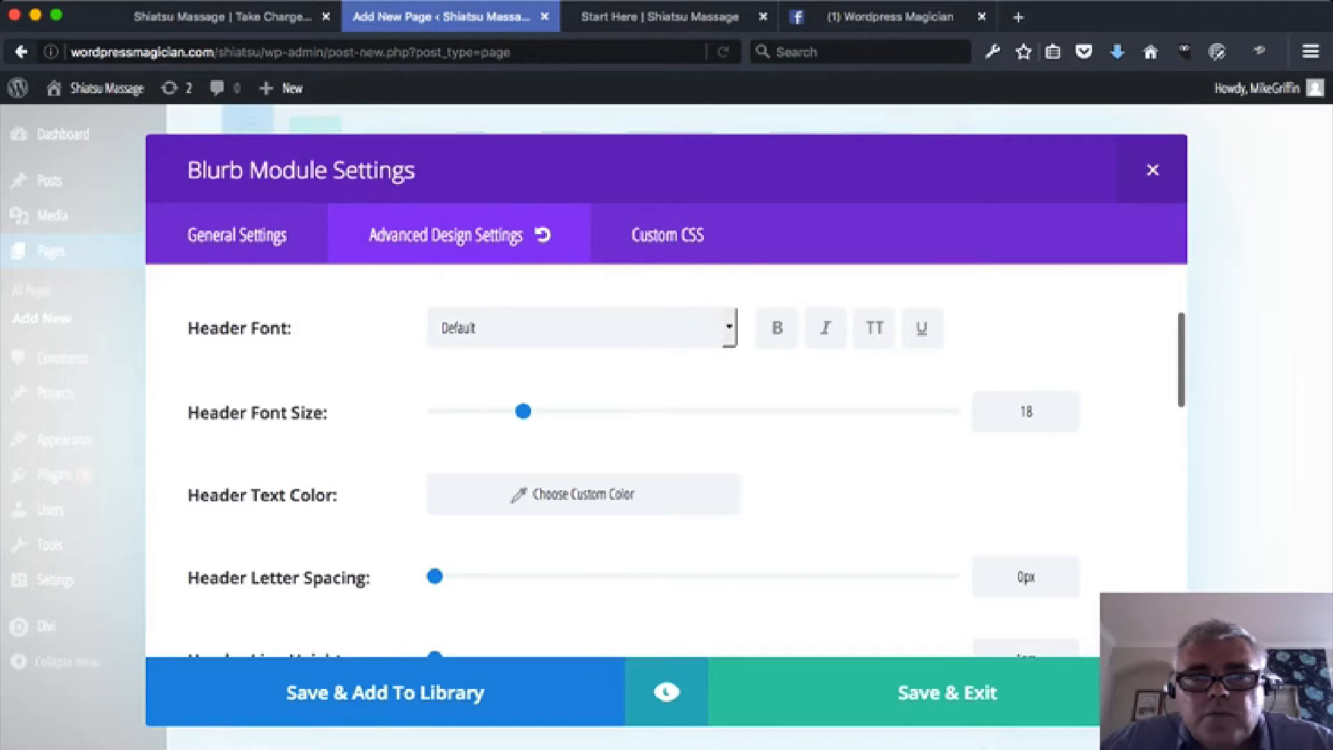
pyautogui.click(583, 328)
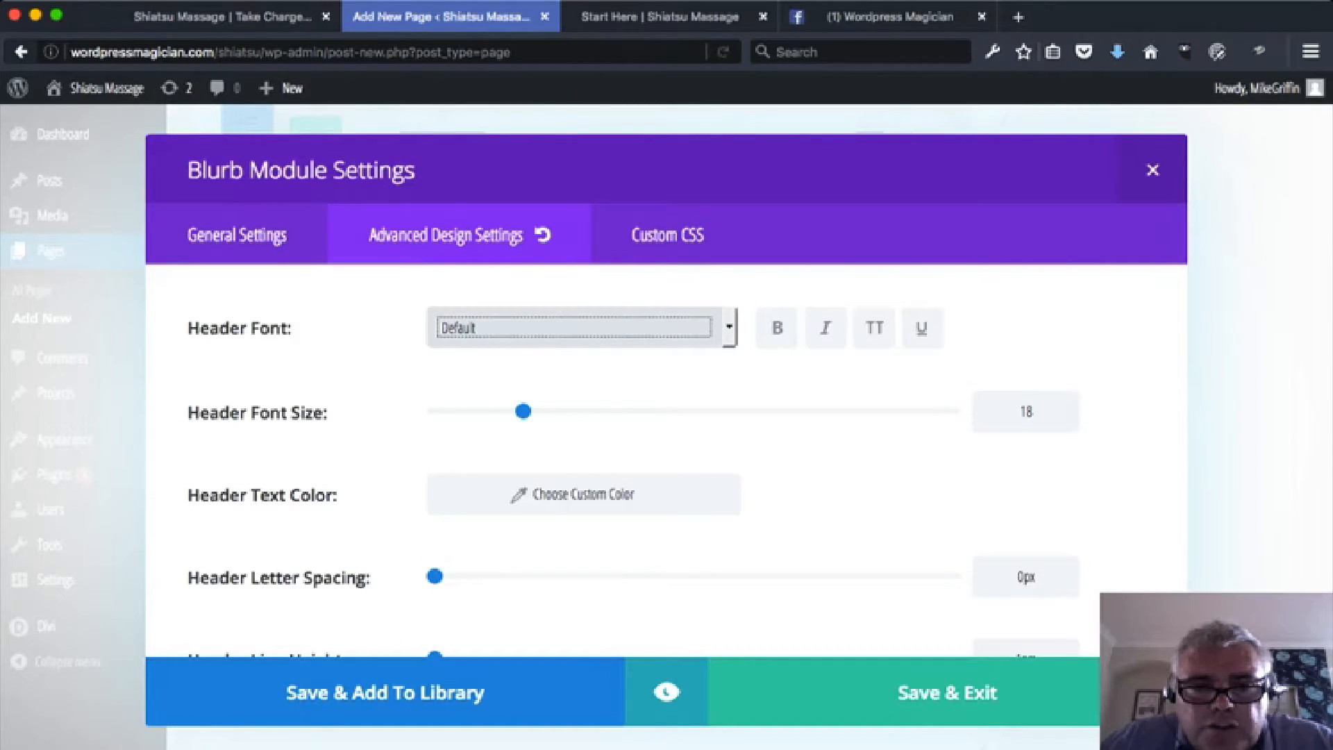
pyautogui.click(475, 327)
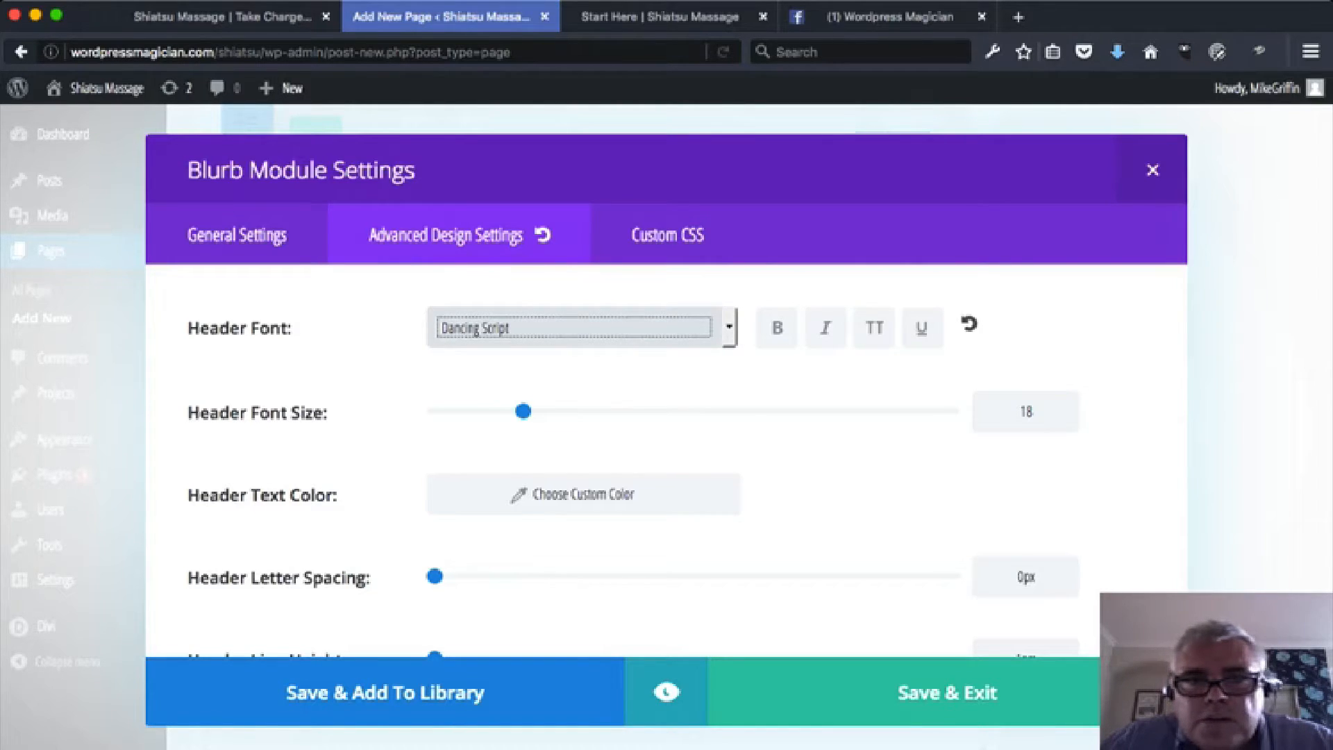
pyautogui.moveTo(522, 411)
pyautogui.mouseDown()
pyautogui.moveTo(544, 411)
pyautogui.moveTo(533, 411)
pyautogui.mouseUp()
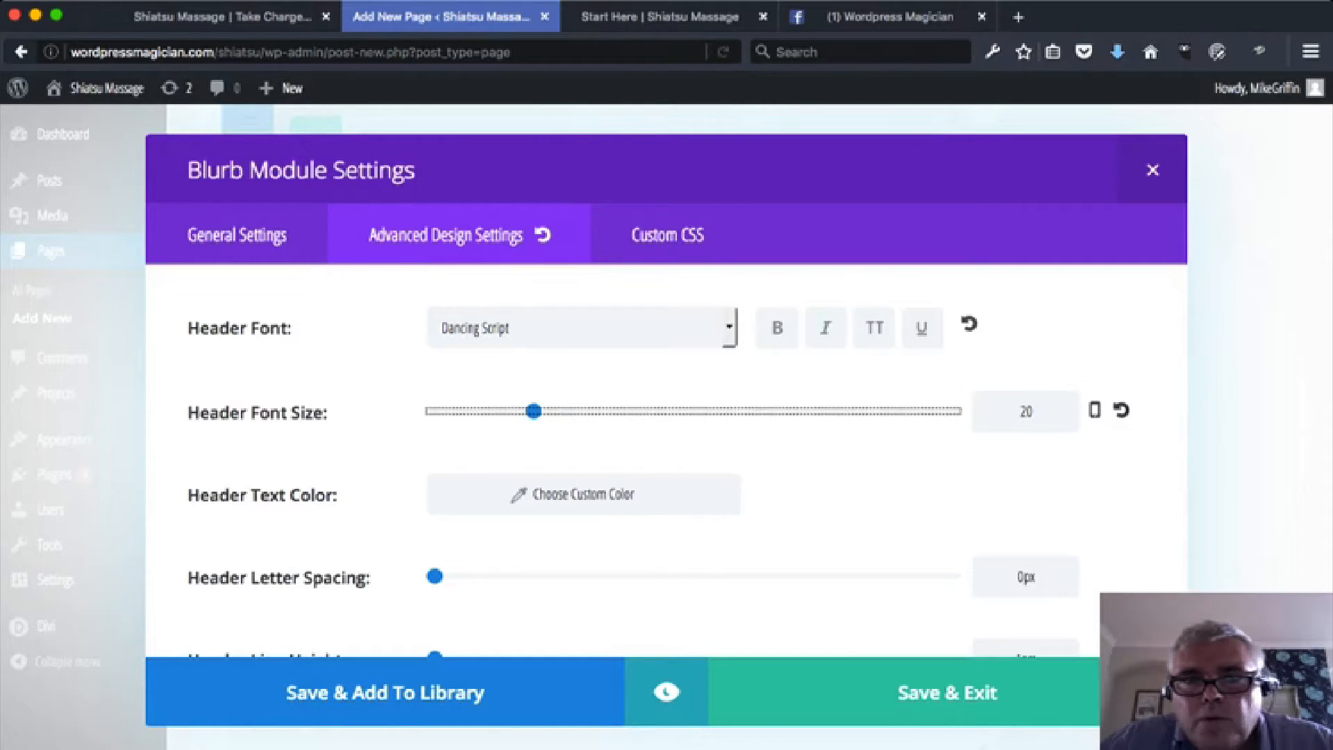
pyautogui.click(777, 327)
# Step: Set the first blurb's body text to bold PT Sans Narrow at size 18
pyautogui.scroll(-3, 520, 494)
pyautogui.scroll(-3, 666, 458)
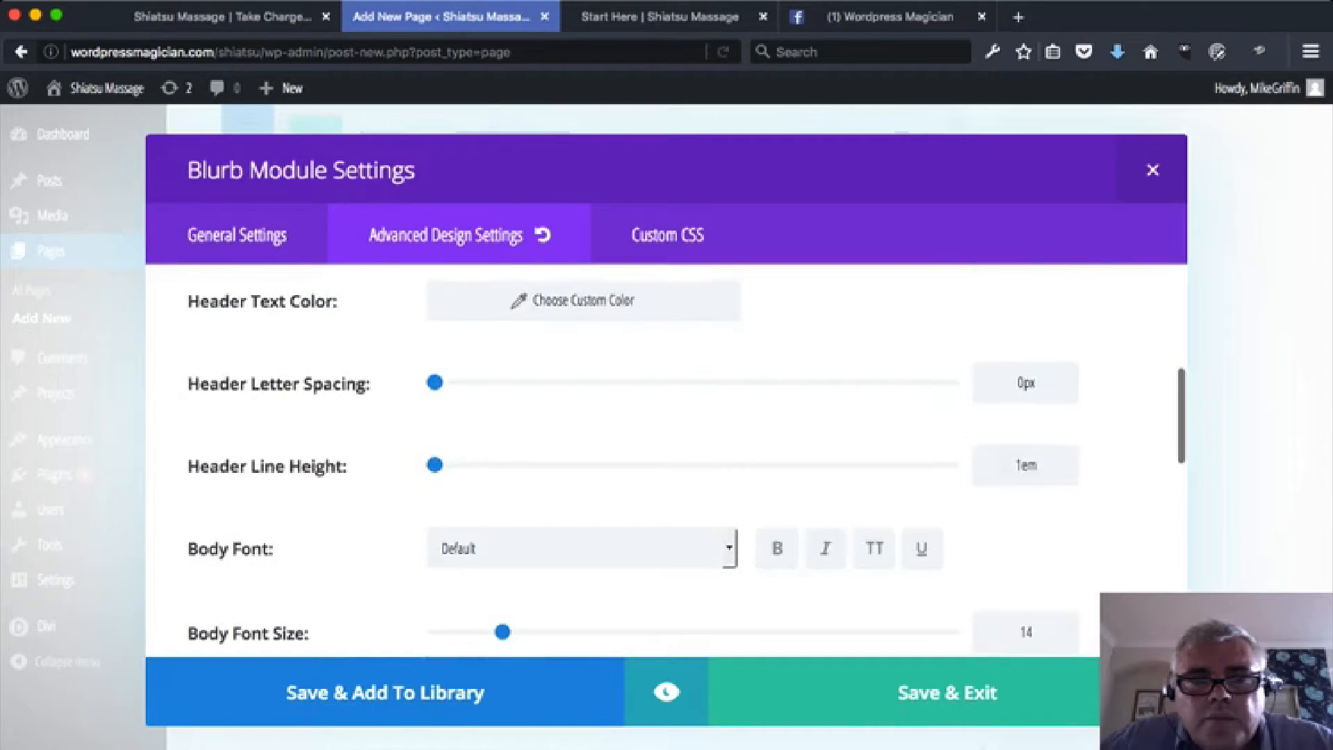
pyautogui.click(581, 437)
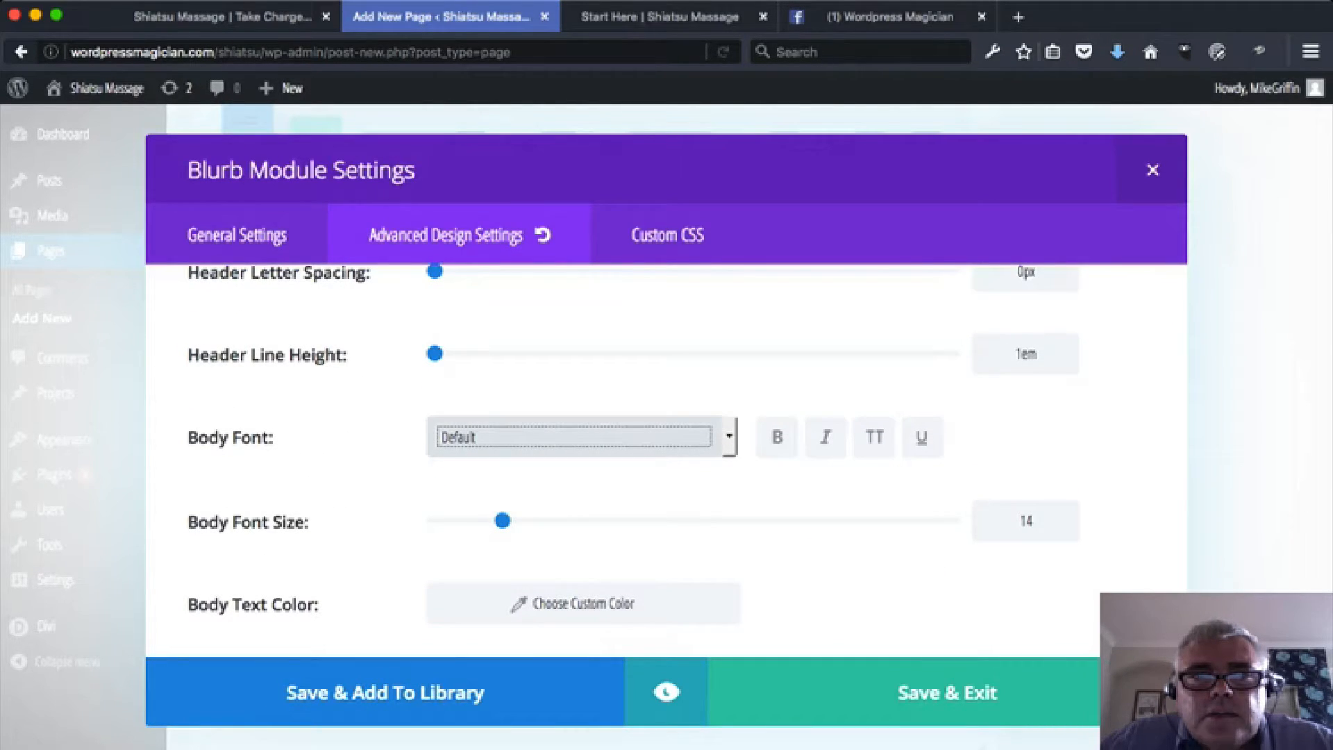
pyautogui.press('Return')
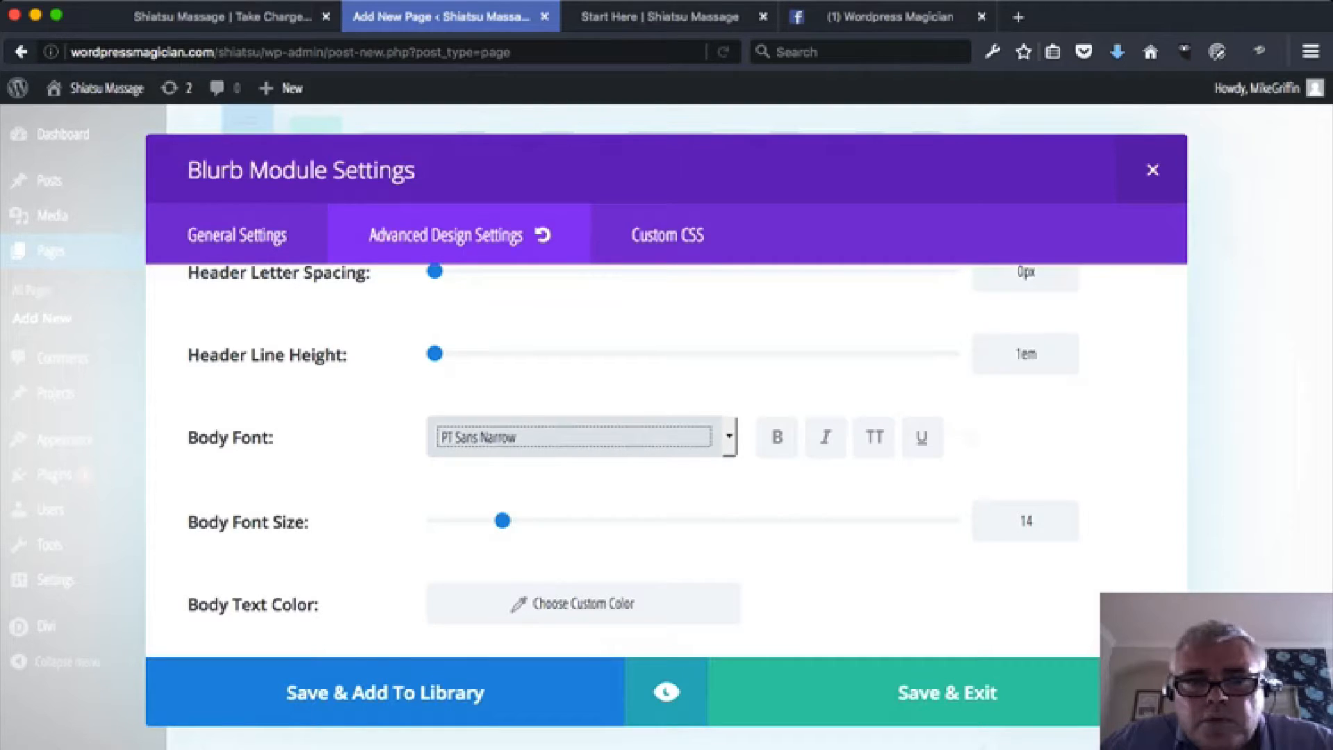
pyautogui.press('Tab')
pyautogui.press('Right')
pyautogui.press('Right')
pyautogui.press('Right')
pyautogui.press('Right')
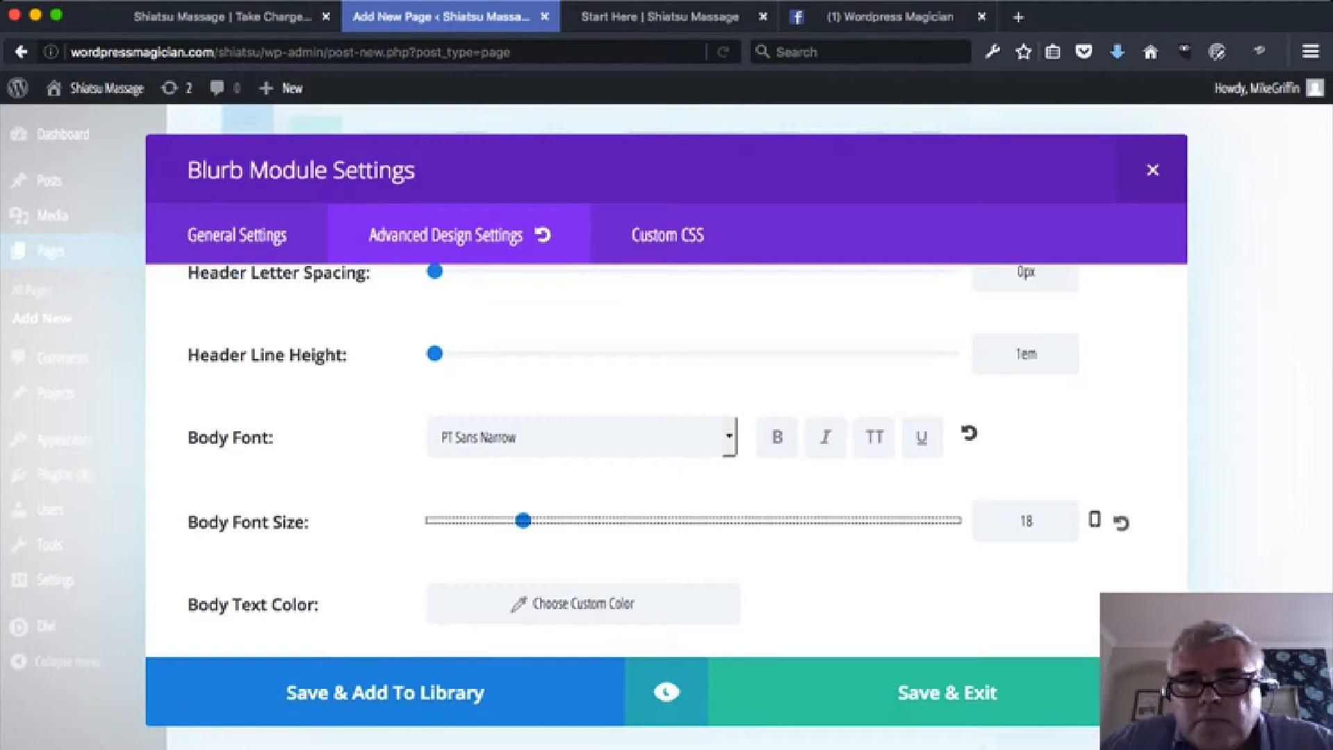
pyautogui.click(776, 437)
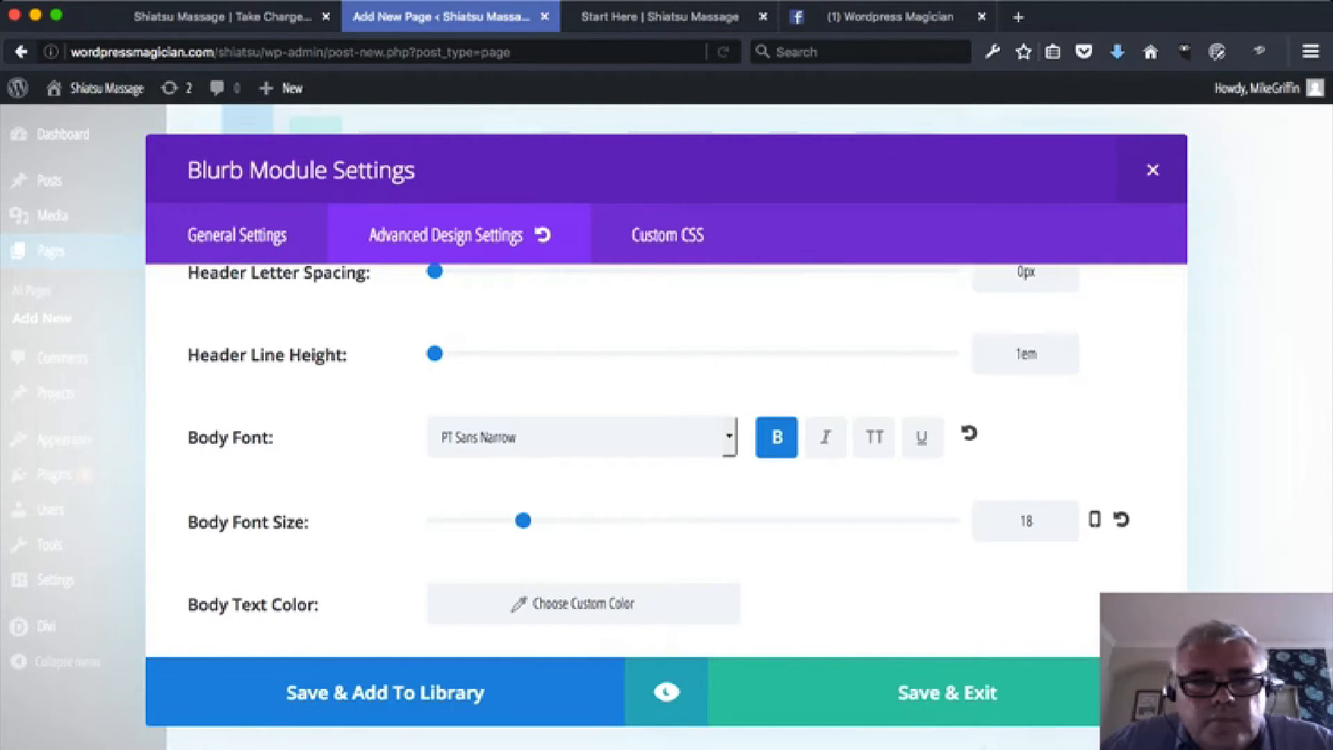
pyautogui.scroll(-3, 687, 458)
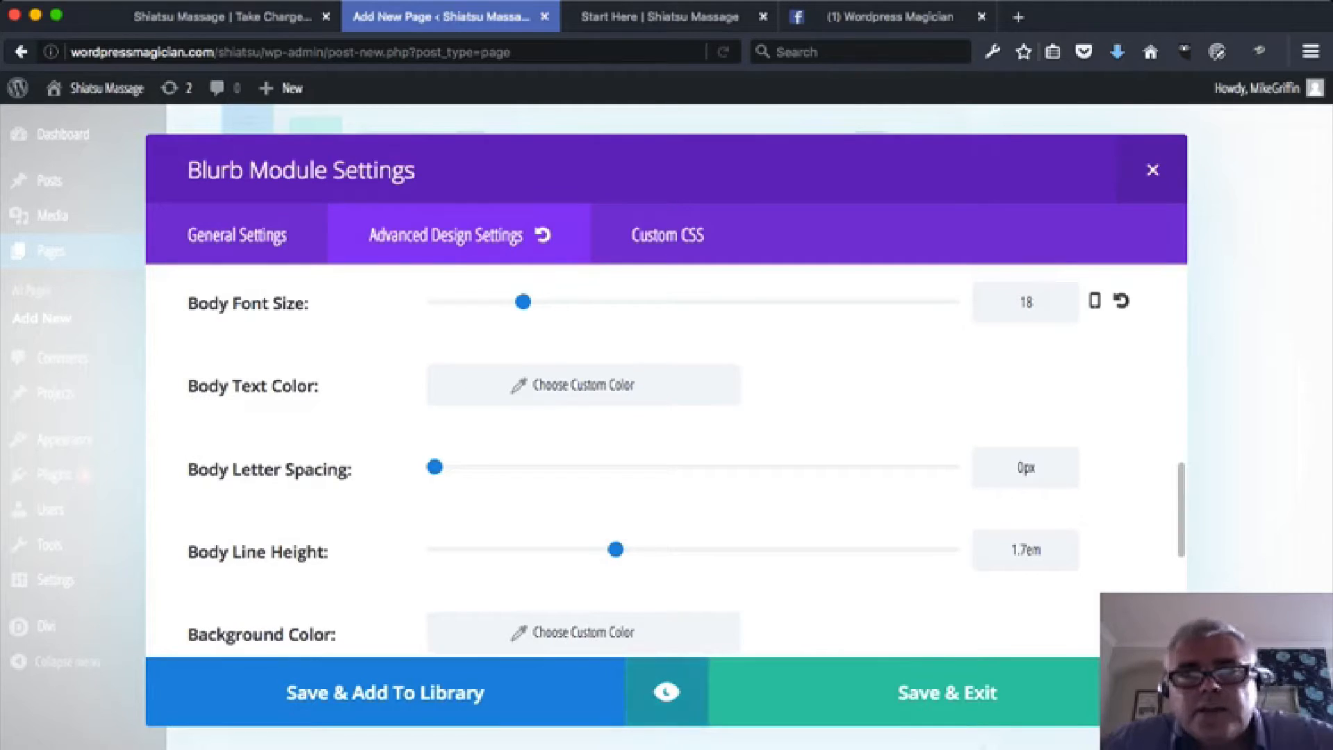
# Step: Preview the restyled blurb, then close the preview
pyautogui.click(666, 692)
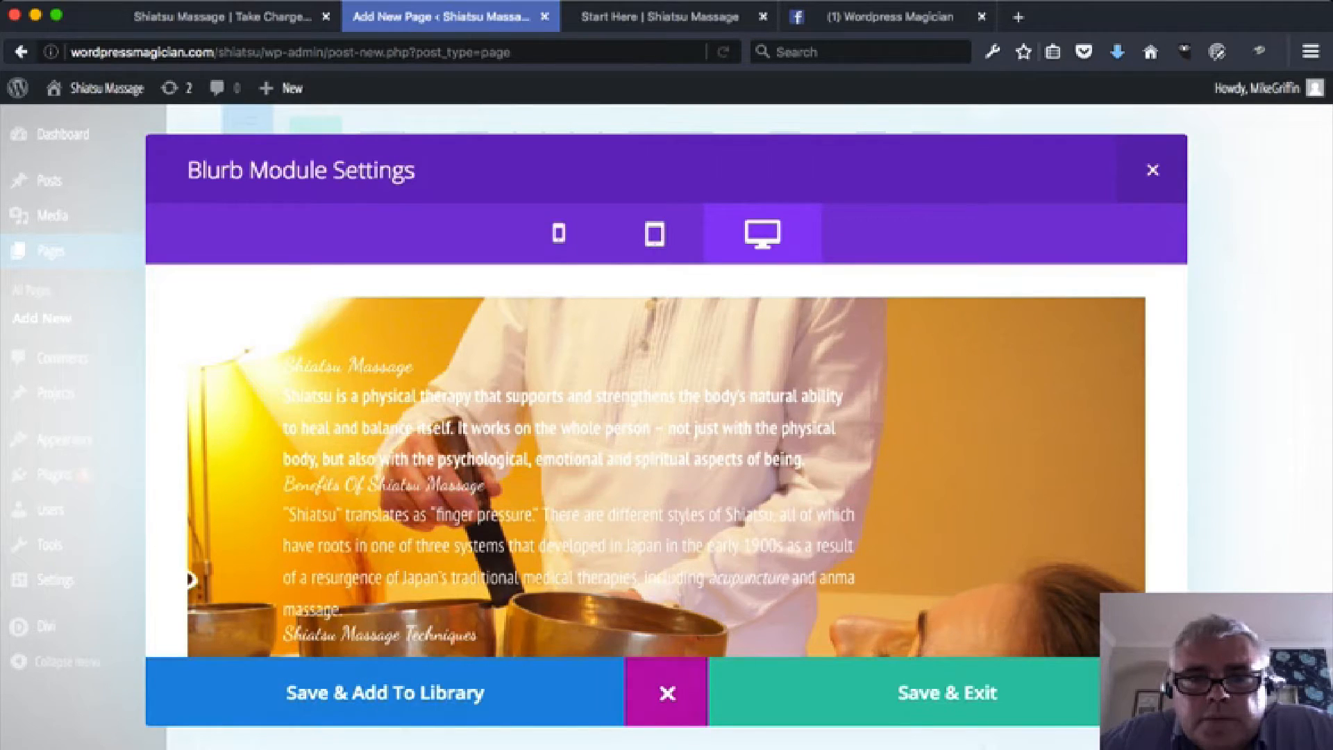
pyautogui.scroll(-3, 666, 460)
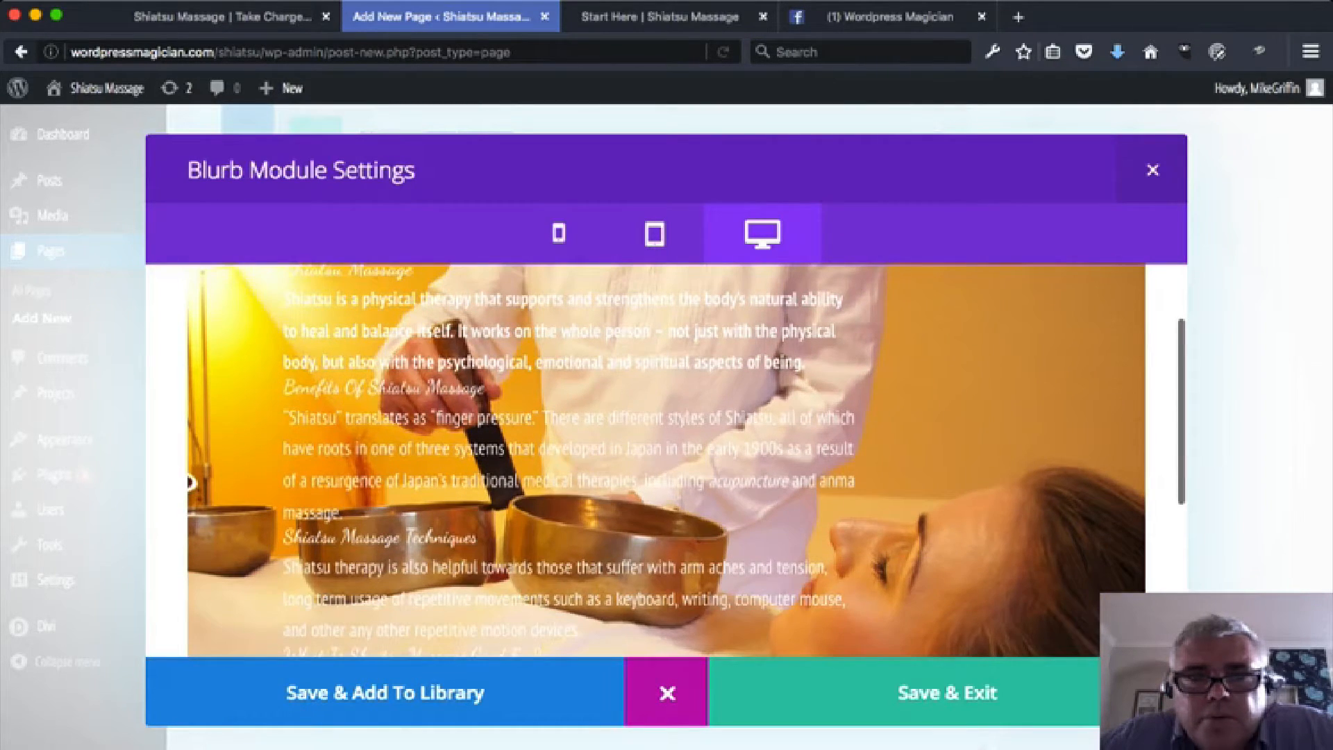
pyautogui.scroll(3, 667, 460)
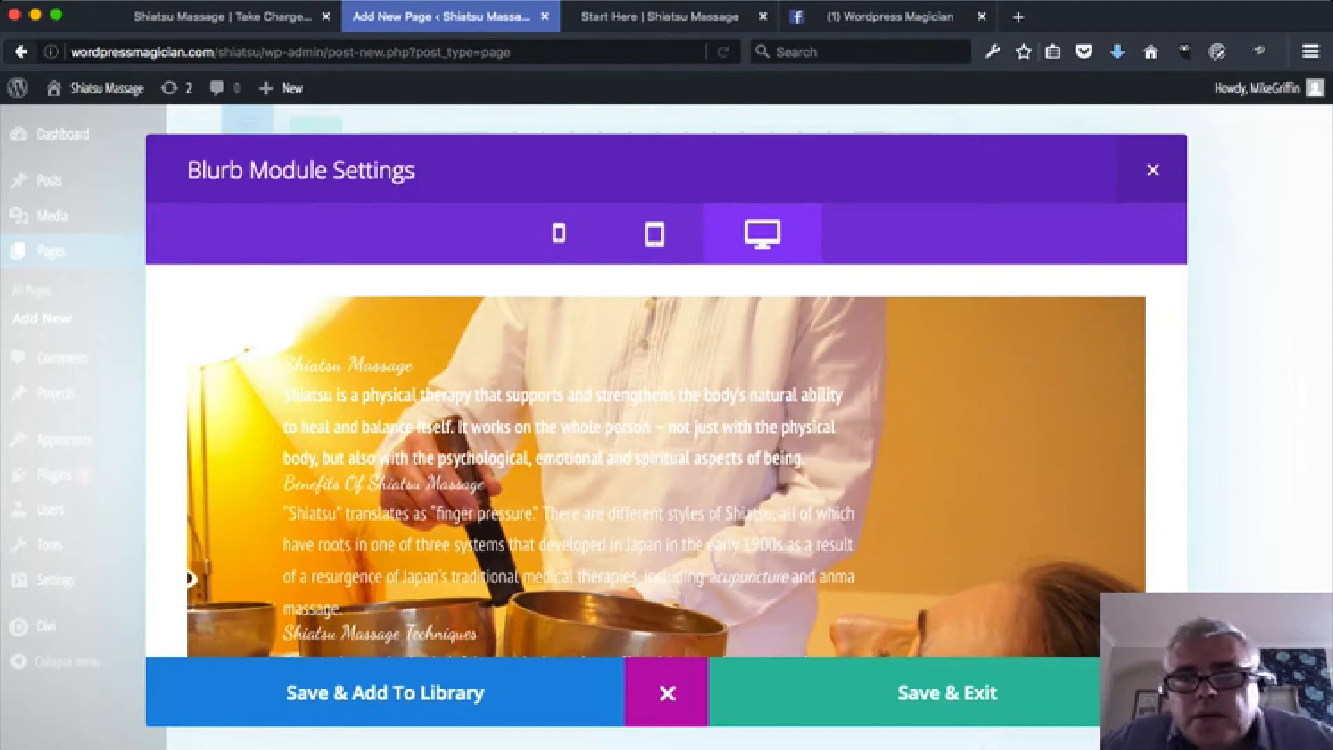
pyautogui.press('Escape')
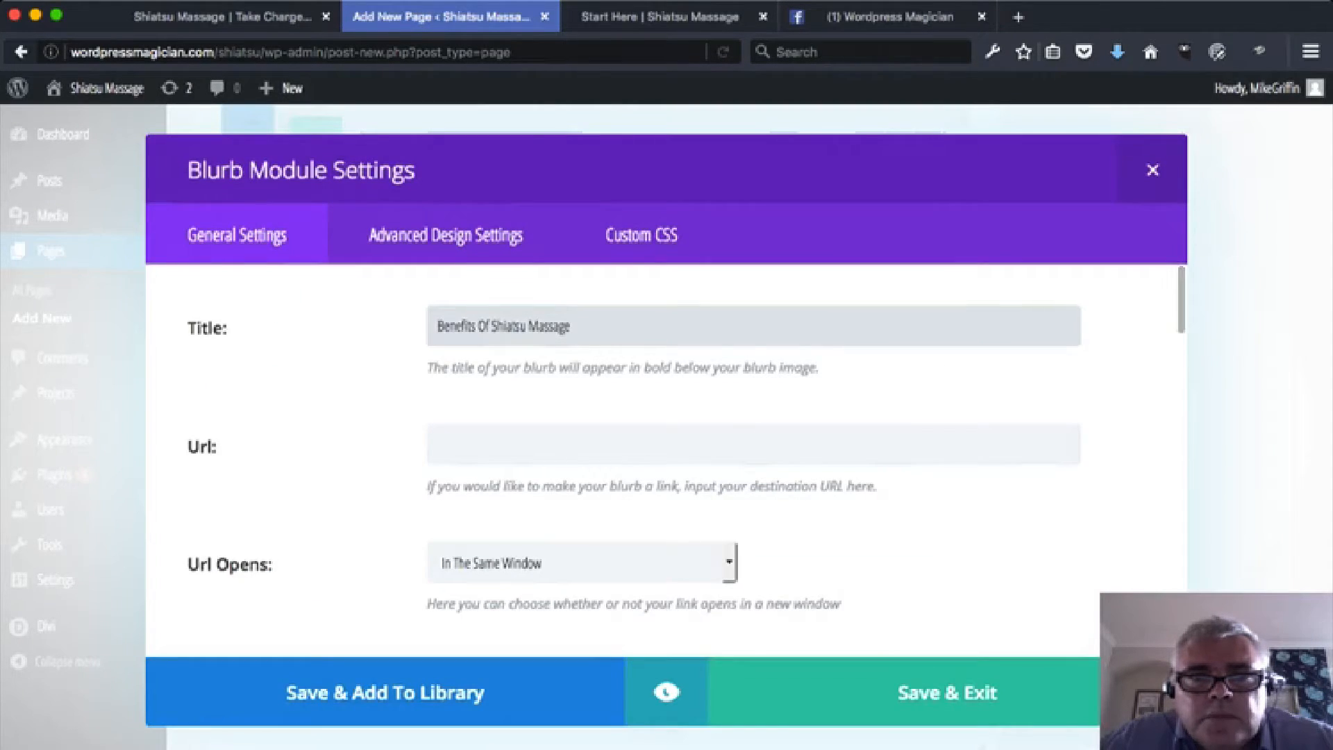
# Step: Give the second blurb a bold Dancing Script heading at size 20
pyautogui.click(445, 235)
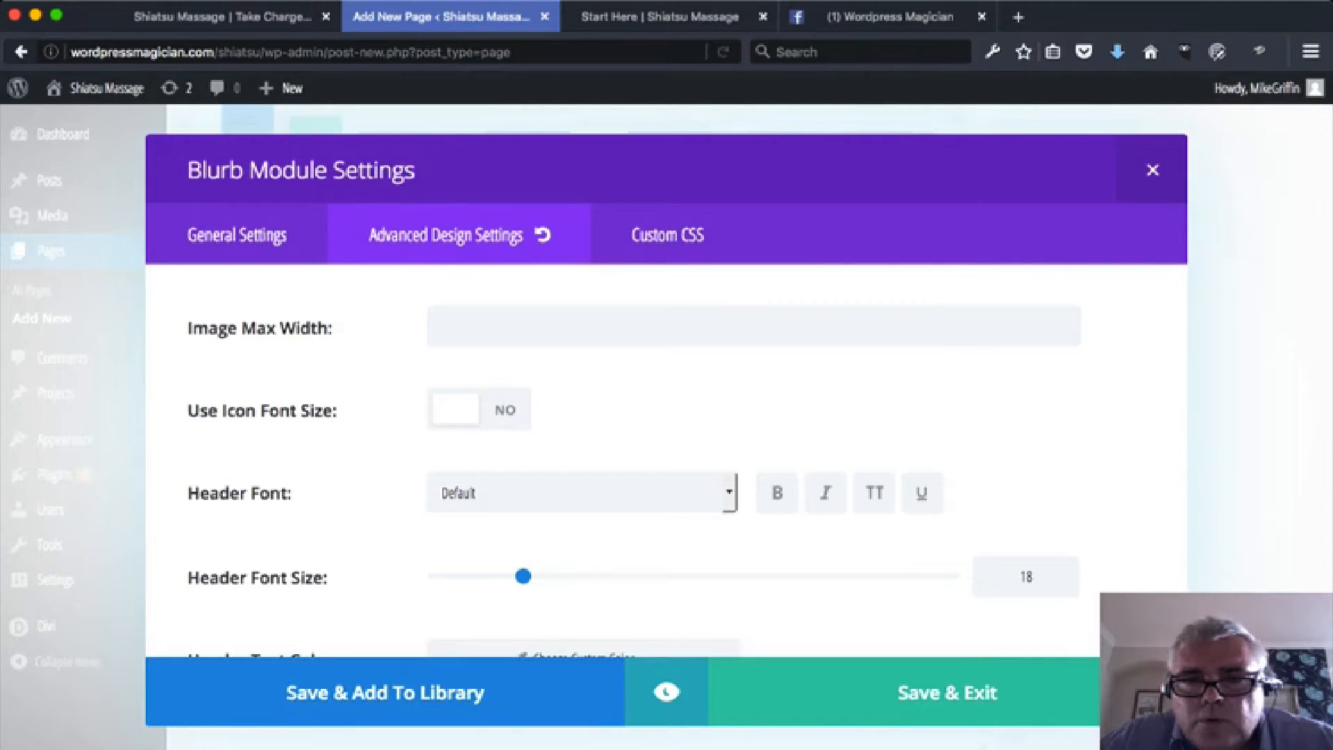
pyautogui.click(776, 492)
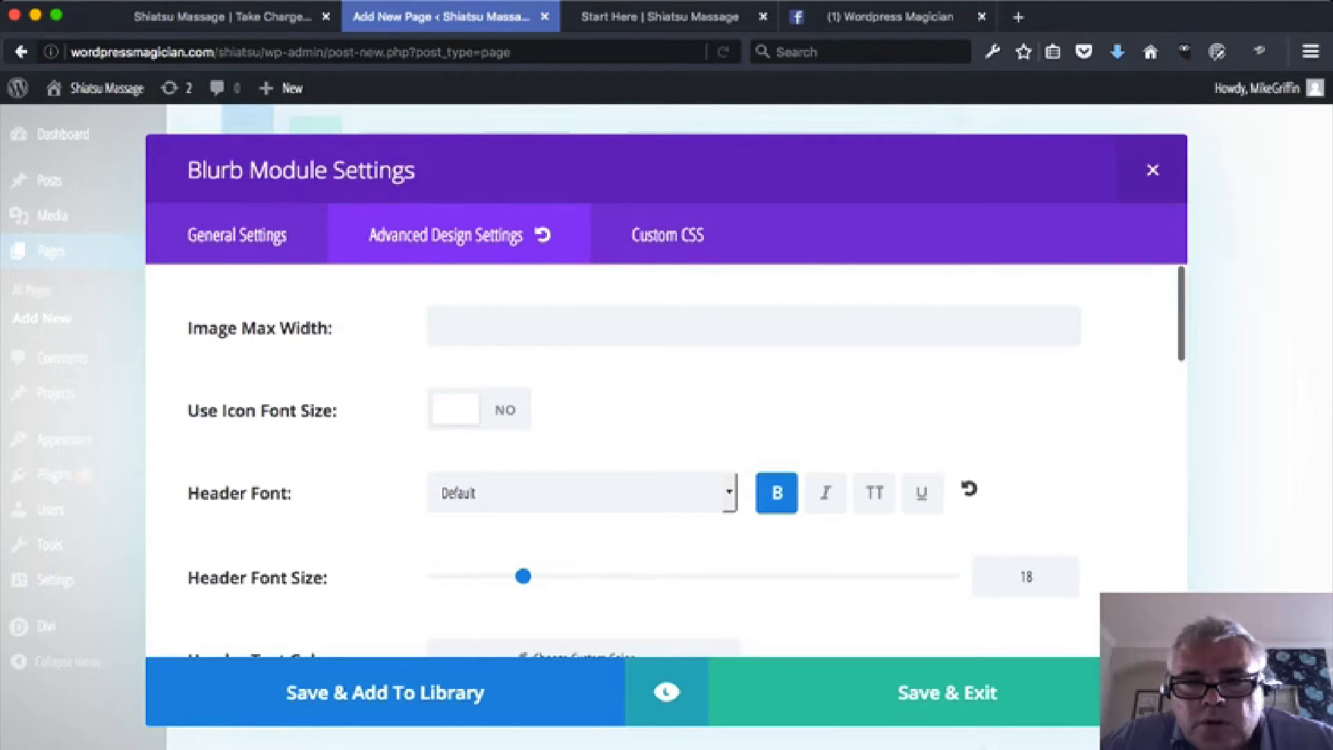
pyautogui.click(522, 576)
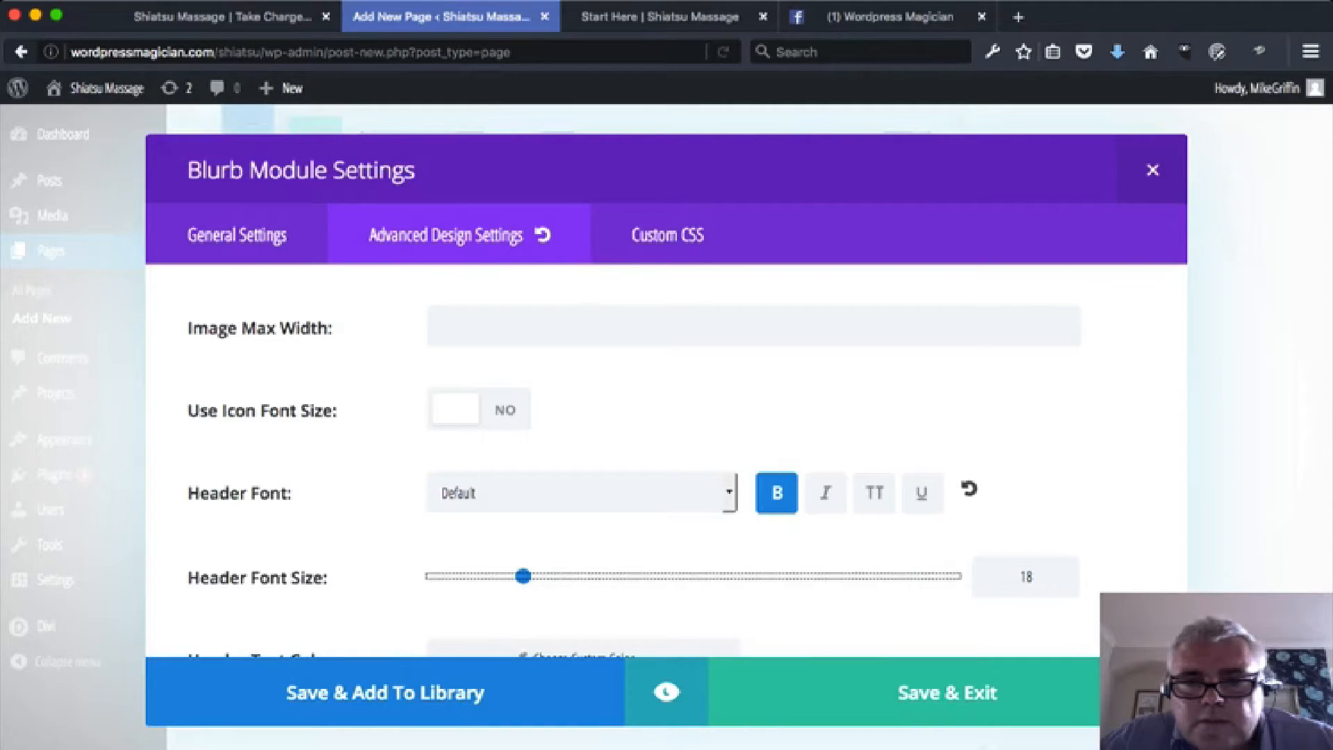
pyautogui.moveTo(523, 576); pyautogui.dragTo(533, 576)
pyautogui.scroll(-2, 666, 458)
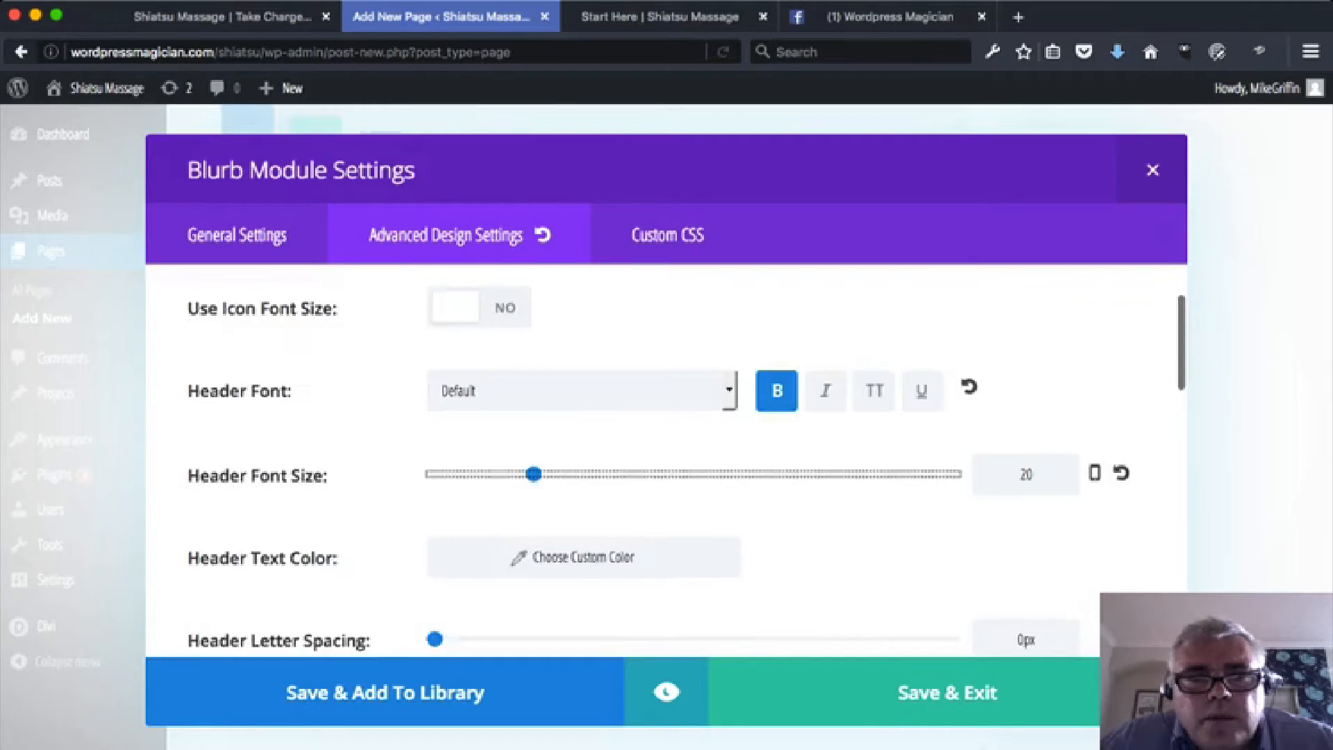
pyautogui.scroll(-4, 667, 458)
pyautogui.scroll(-4, 666, 458)
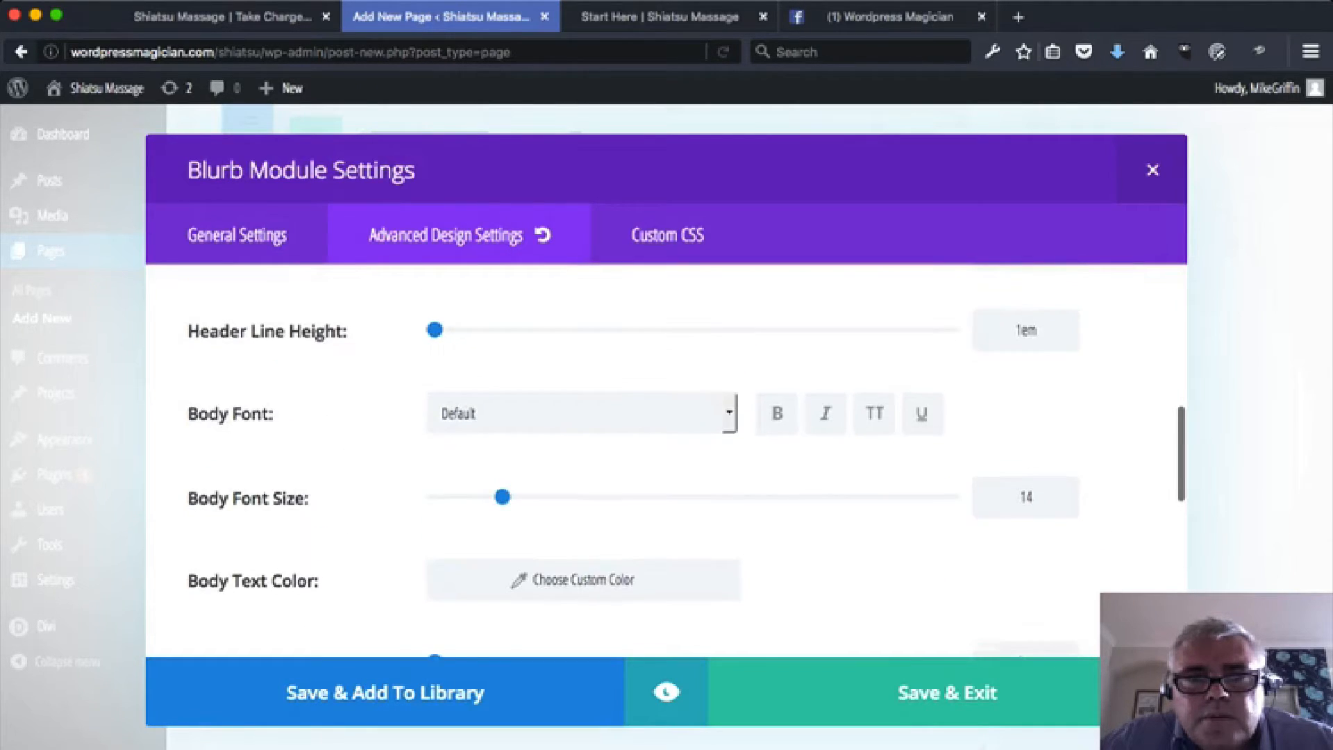
pyautogui.scroll(8, 666, 458)
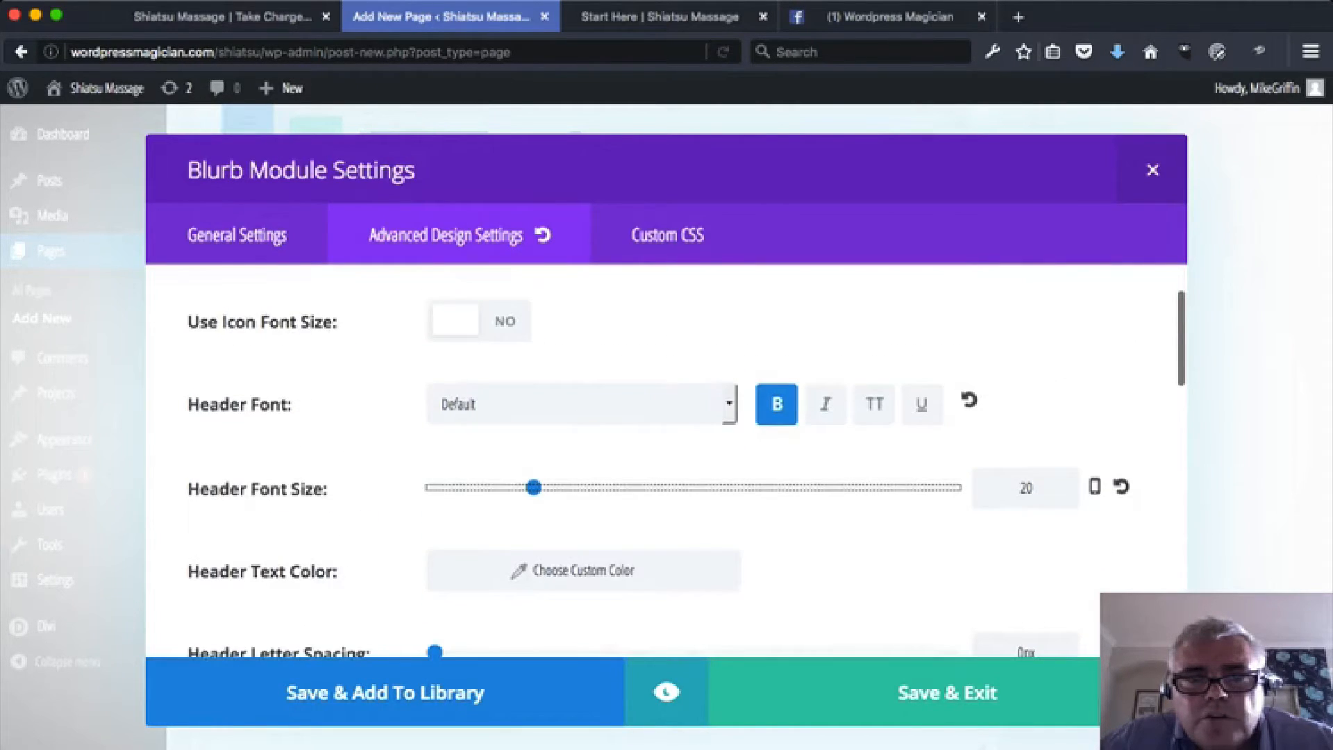
pyautogui.click(582, 404)
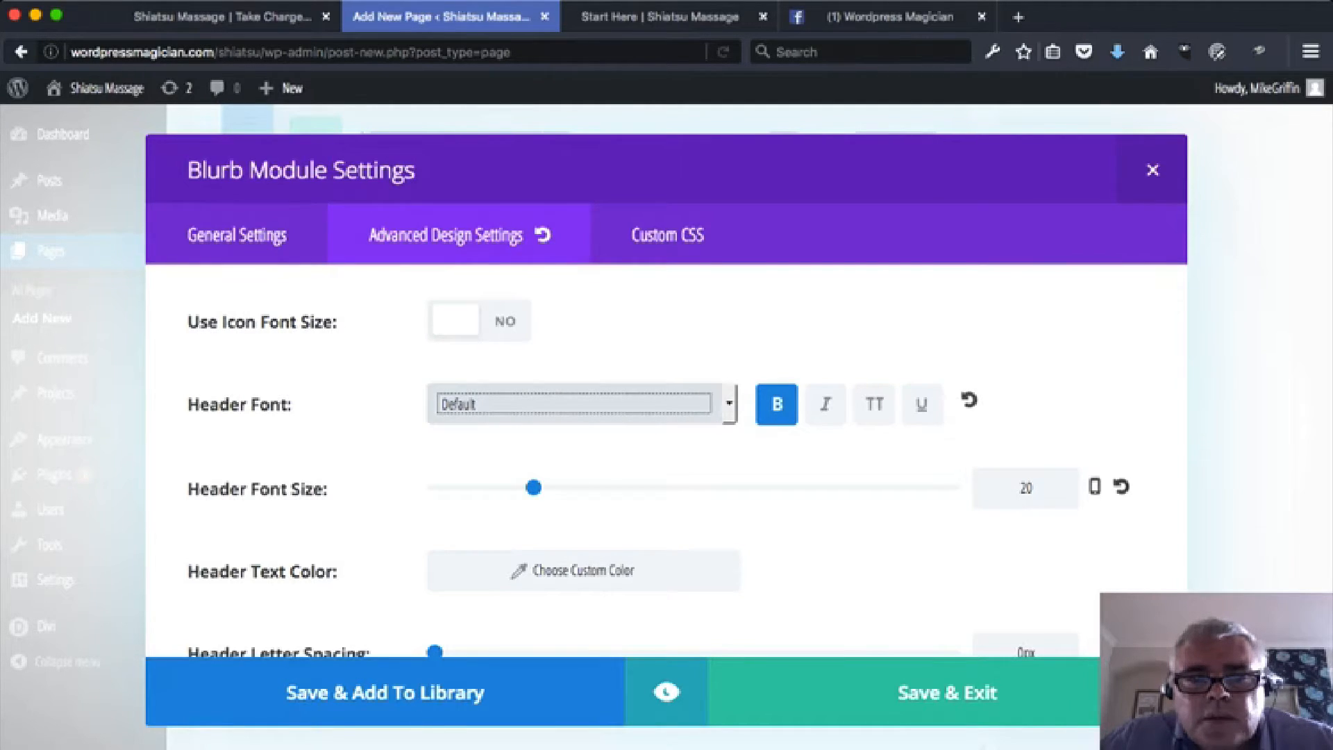
pyautogui.click(500, 513)
# Step: Set its body text to bold PT Sans Narrow at size 18 and save the blurb
pyautogui.scroll(-4, 667, 458)
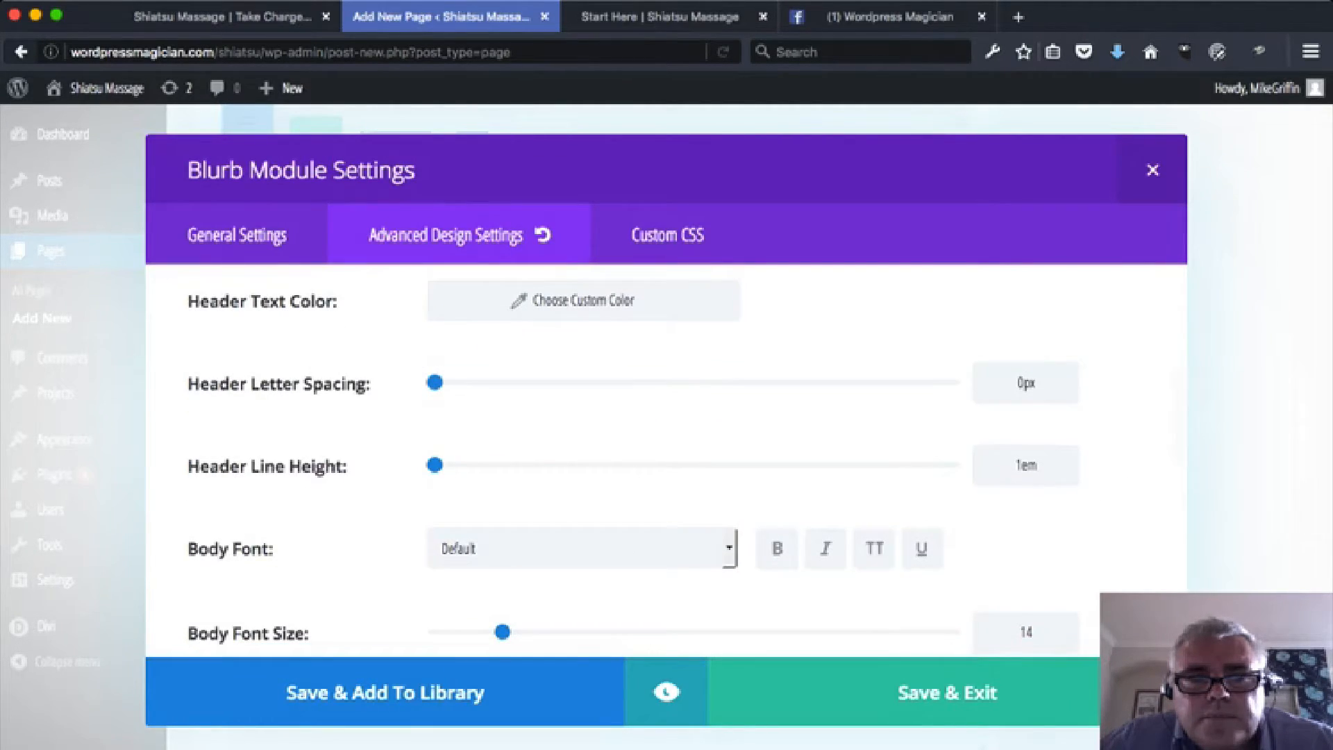
pyautogui.scroll(-1, 687, 458)
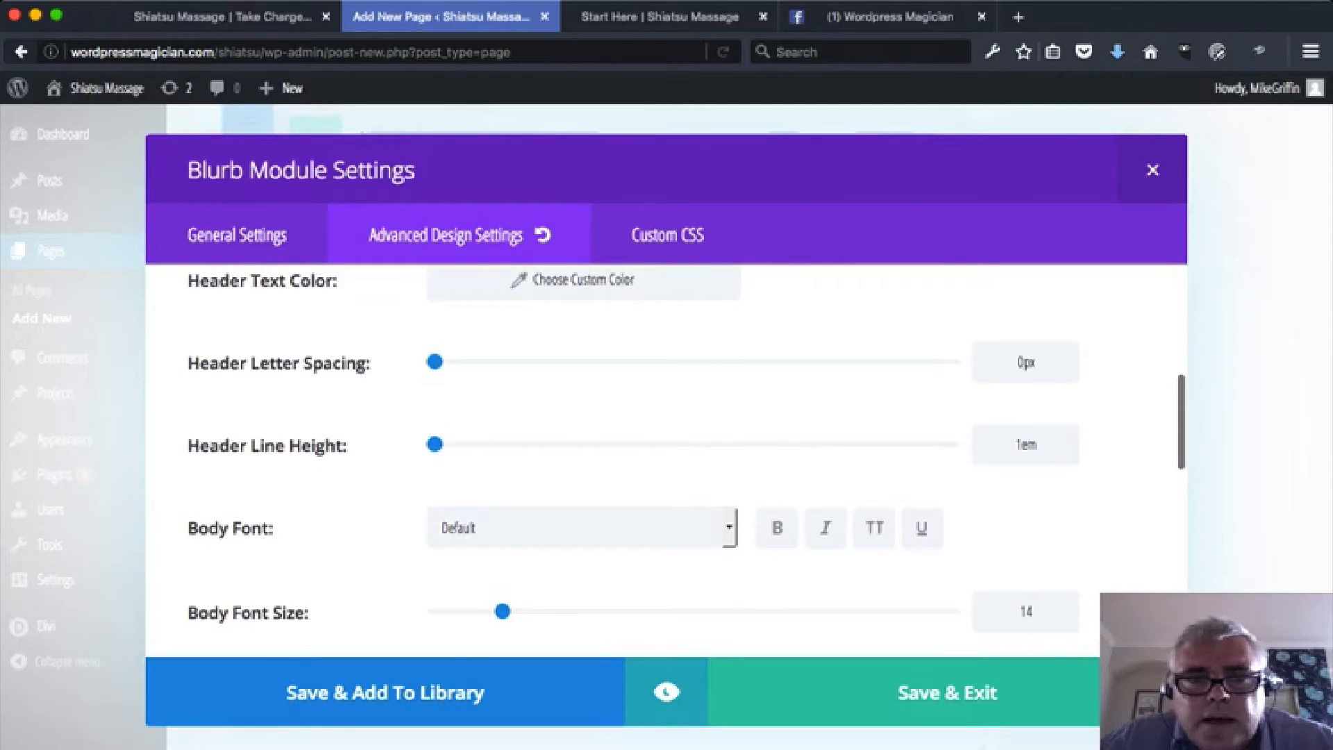
pyautogui.click(582, 528)
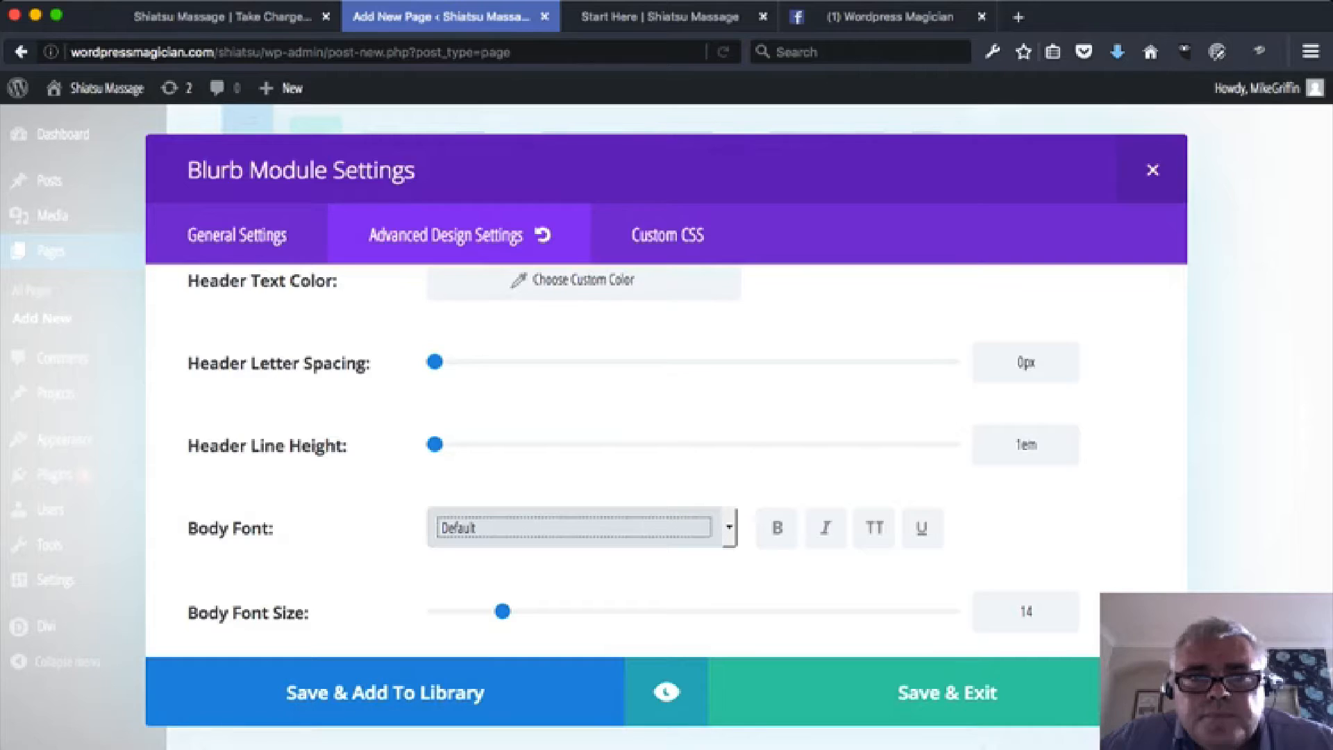
pyautogui.click(500, 597)
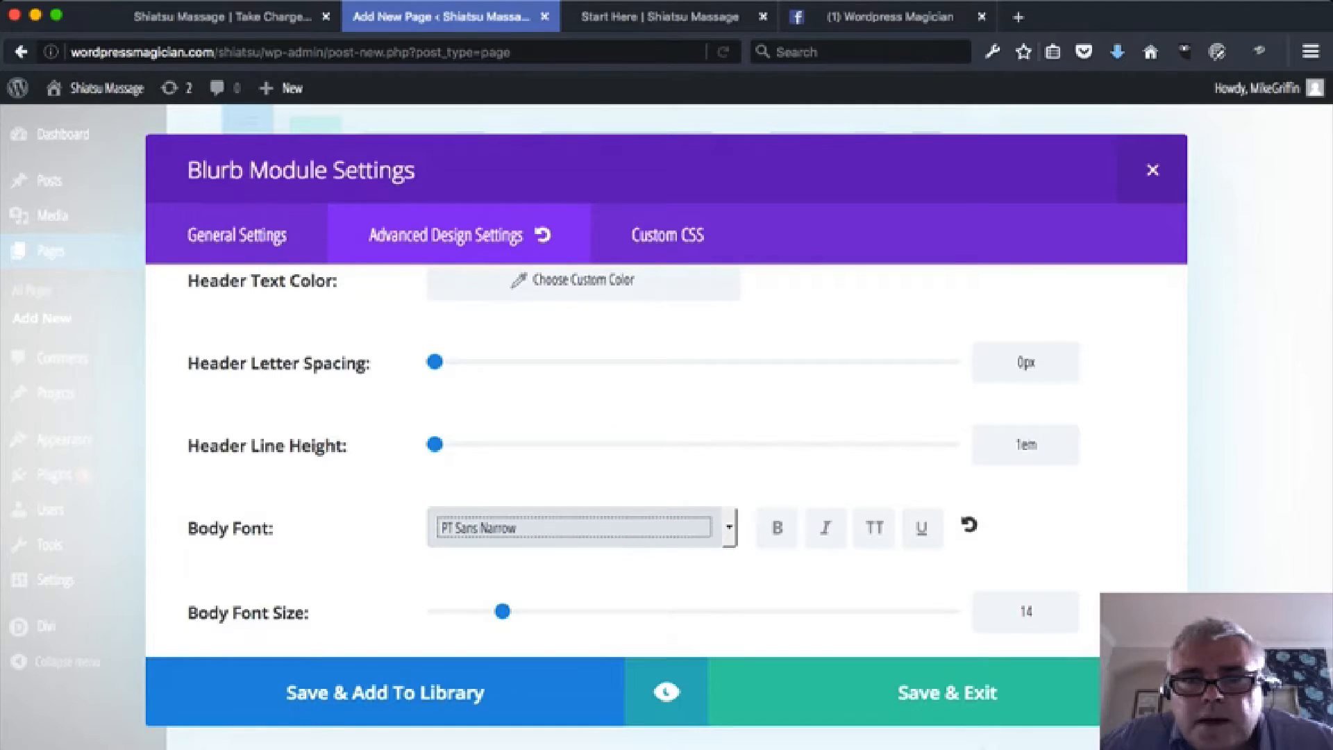
pyautogui.click(777, 527)
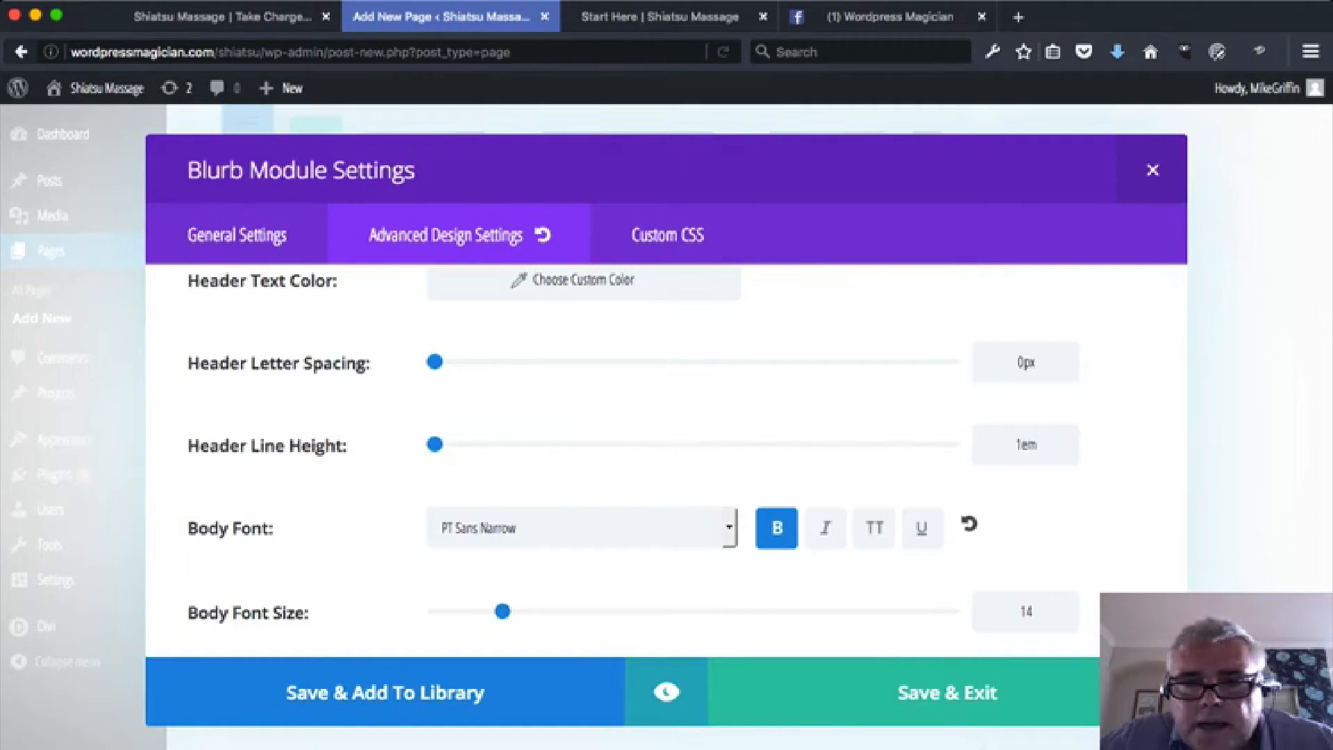
pyautogui.moveTo(502, 611); pyautogui.dragTo(523, 611)
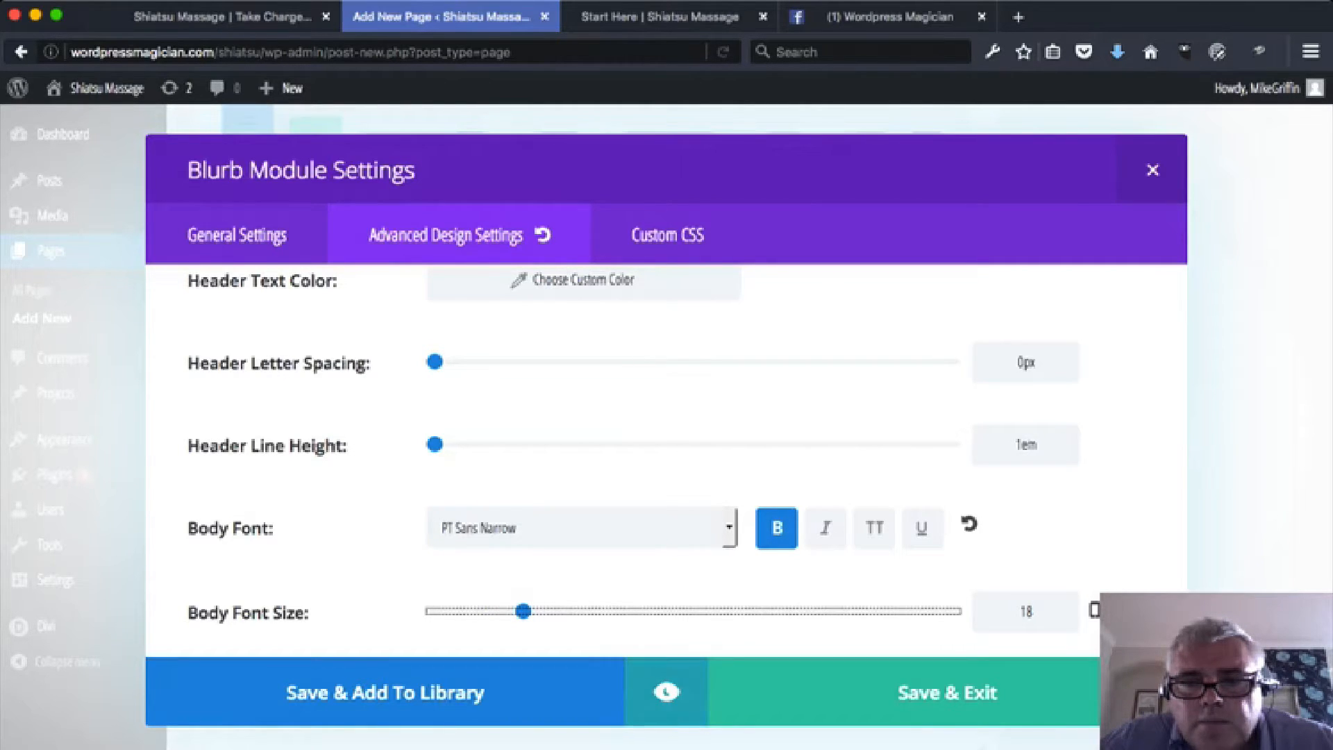
pyautogui.click(947, 693)
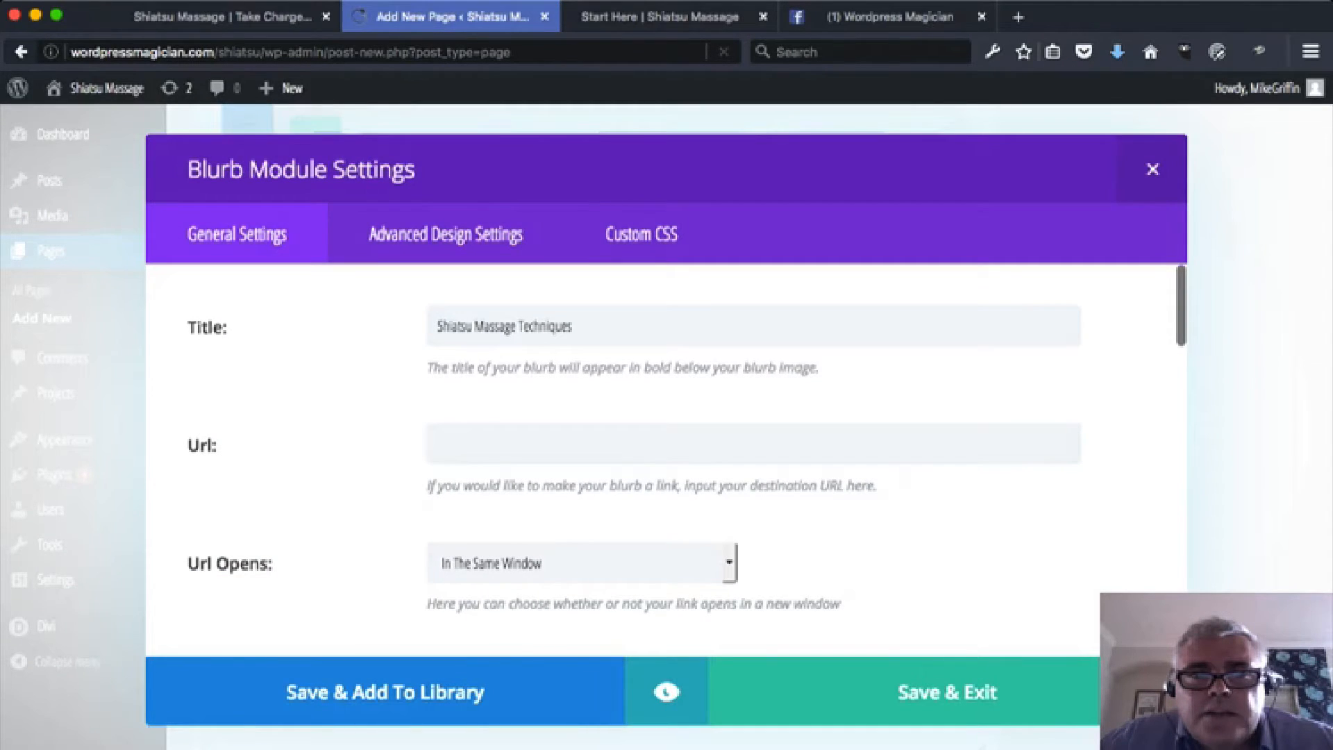
# Step: Style the next blurb's heading as bold Dancing Script, size 20
pyautogui.click(445, 235)
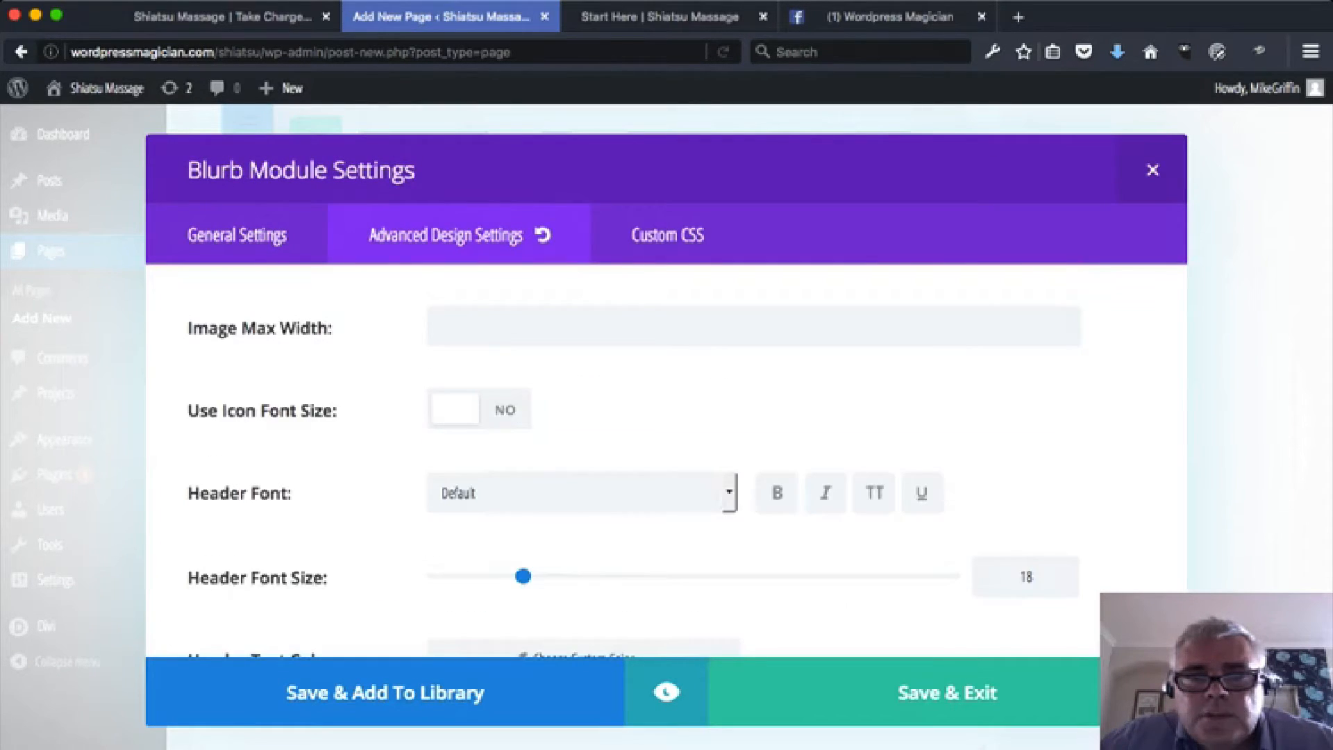
pyautogui.scroll(-3, 667, 459)
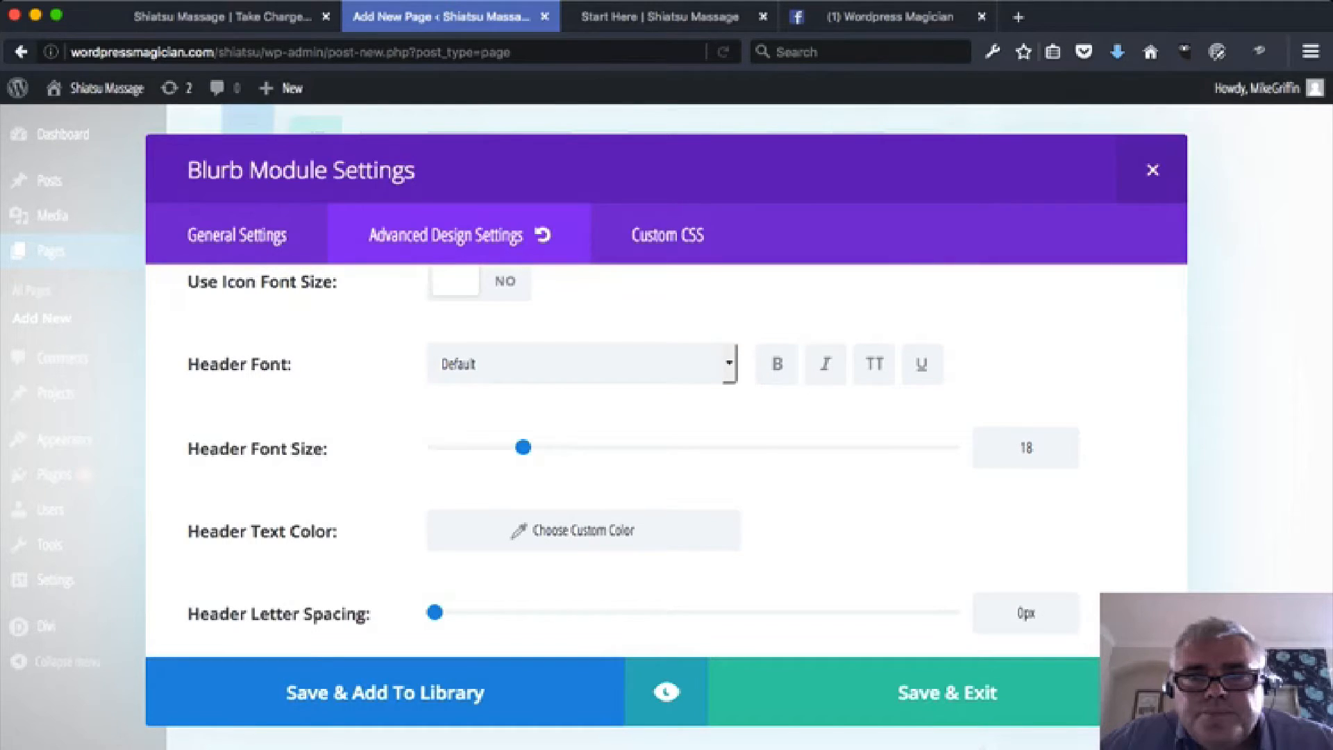
pyautogui.click(582, 363)
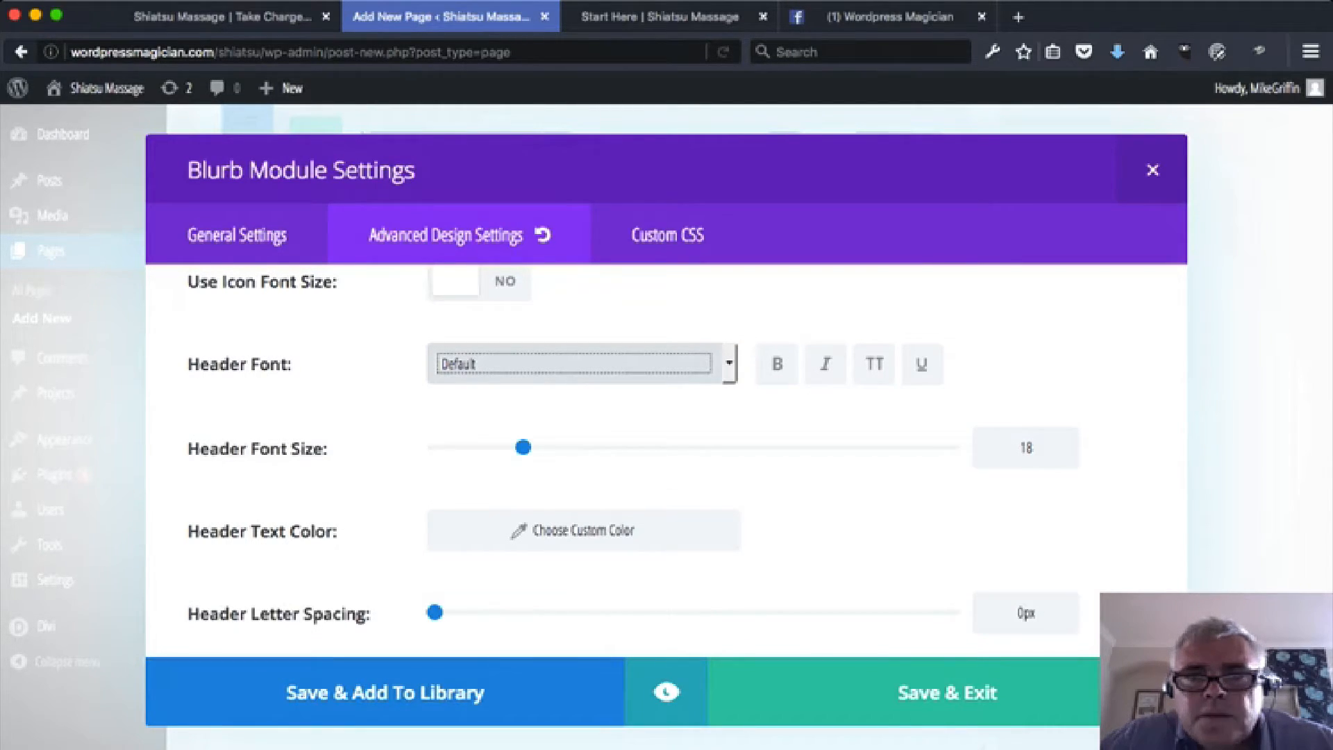
pyautogui.click(479, 485)
pyautogui.click(777, 364)
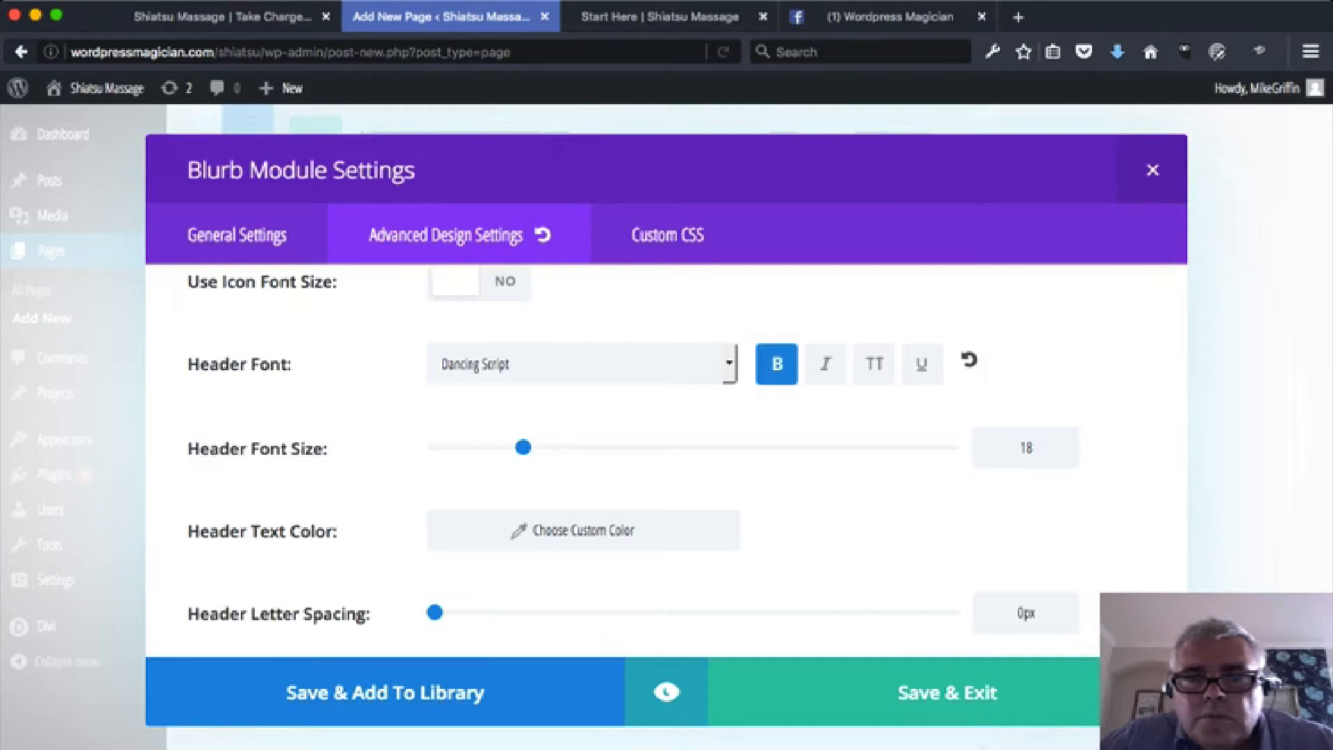
pyautogui.moveTo(522, 447); pyautogui.dragTo(533, 447)
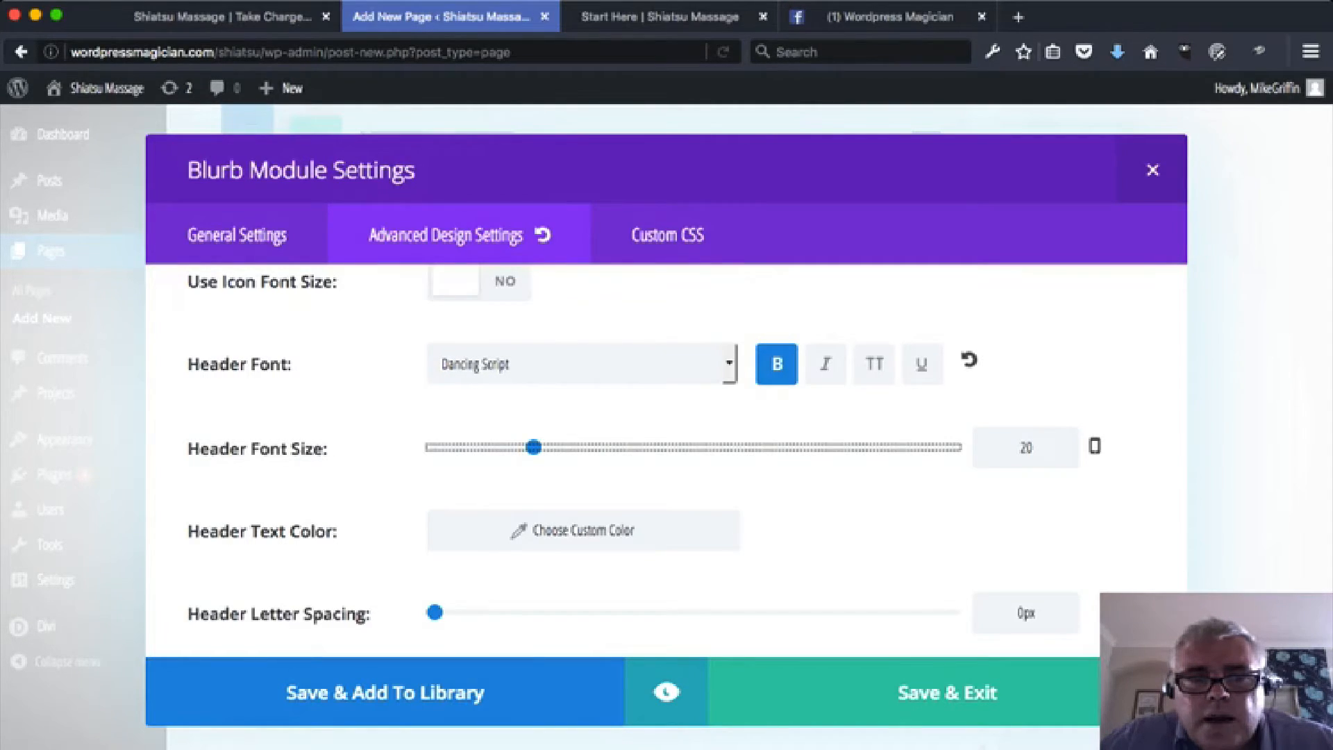
# Step: Make that blurb's body bold PT Sans Narrow, size 18, and save it
pyautogui.scroll(-4, 667, 458)
pyautogui.click(581, 531)
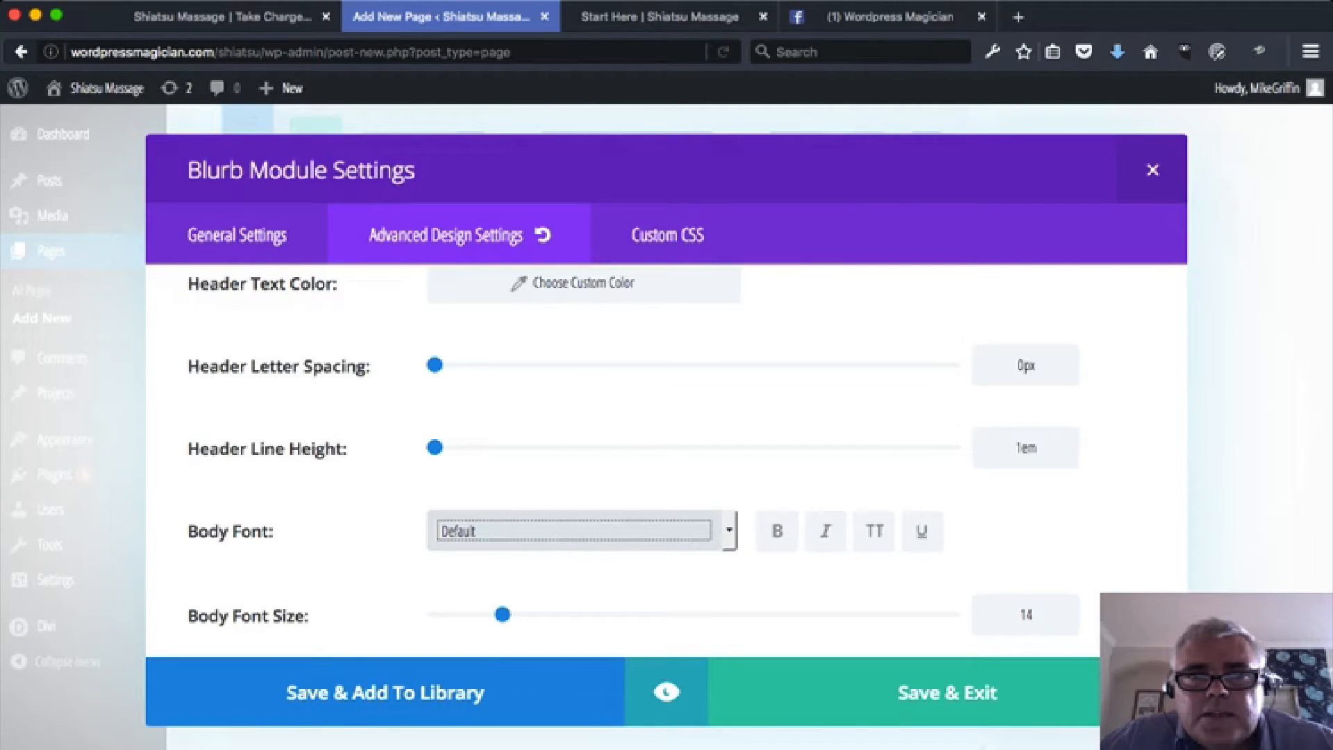
pyautogui.click(555, 531)
pyautogui.click(776, 531)
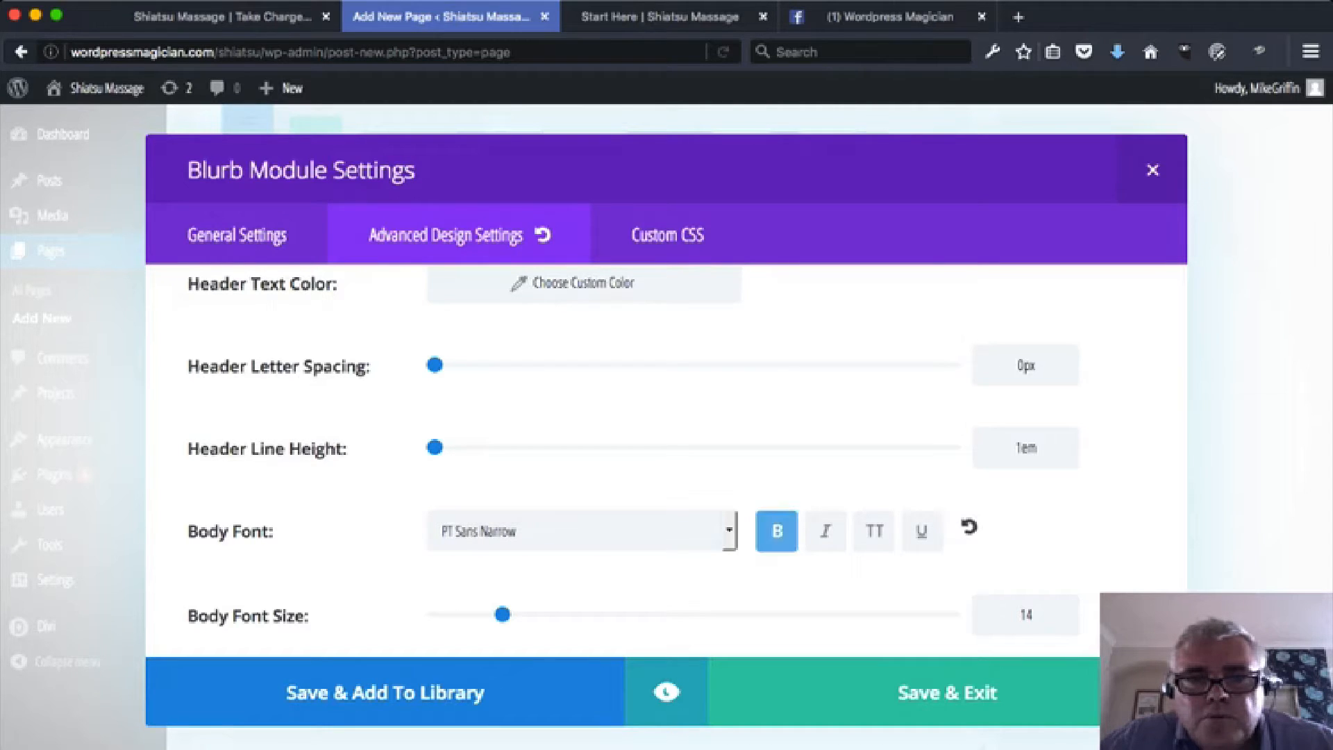
pyautogui.moveTo(503, 614)
pyautogui.mouseDown()
pyautogui.moveTo(544, 613)
pyautogui.moveTo(523, 614)
pyautogui.mouseUp()
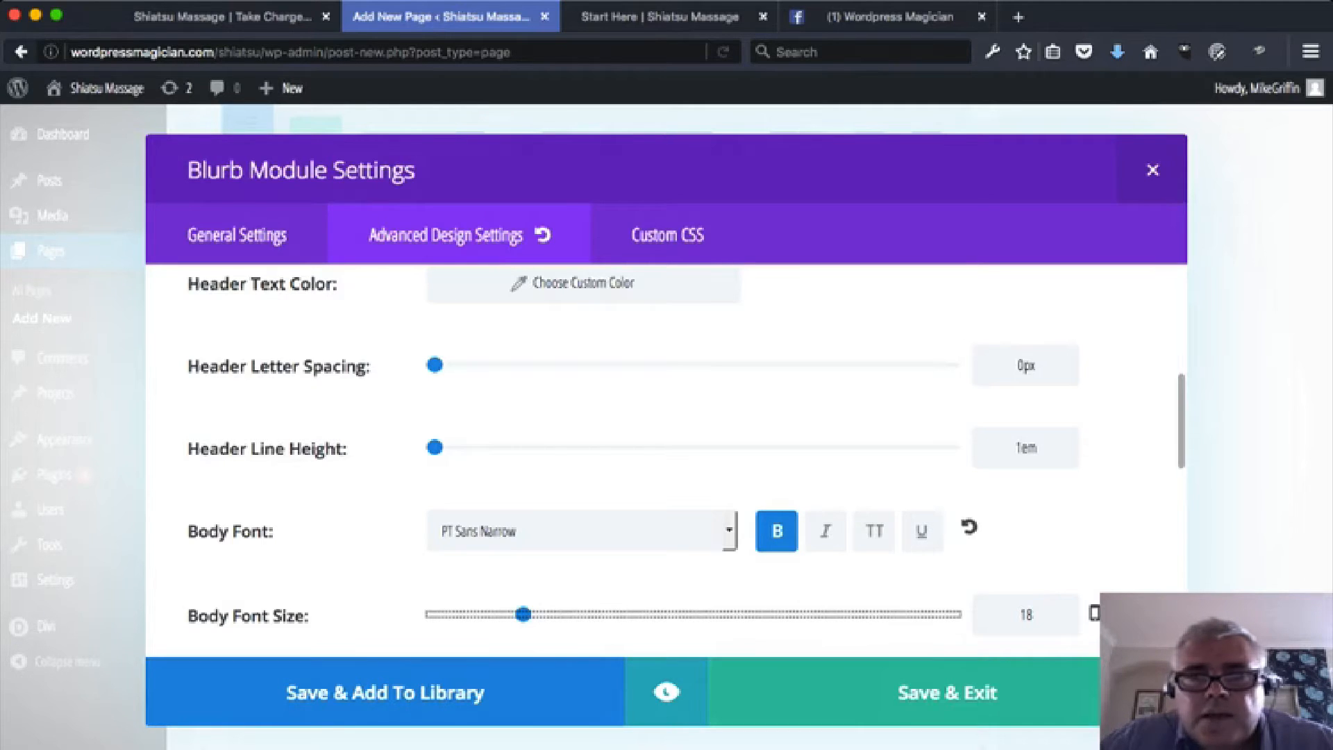
pyautogui.click(947, 692)
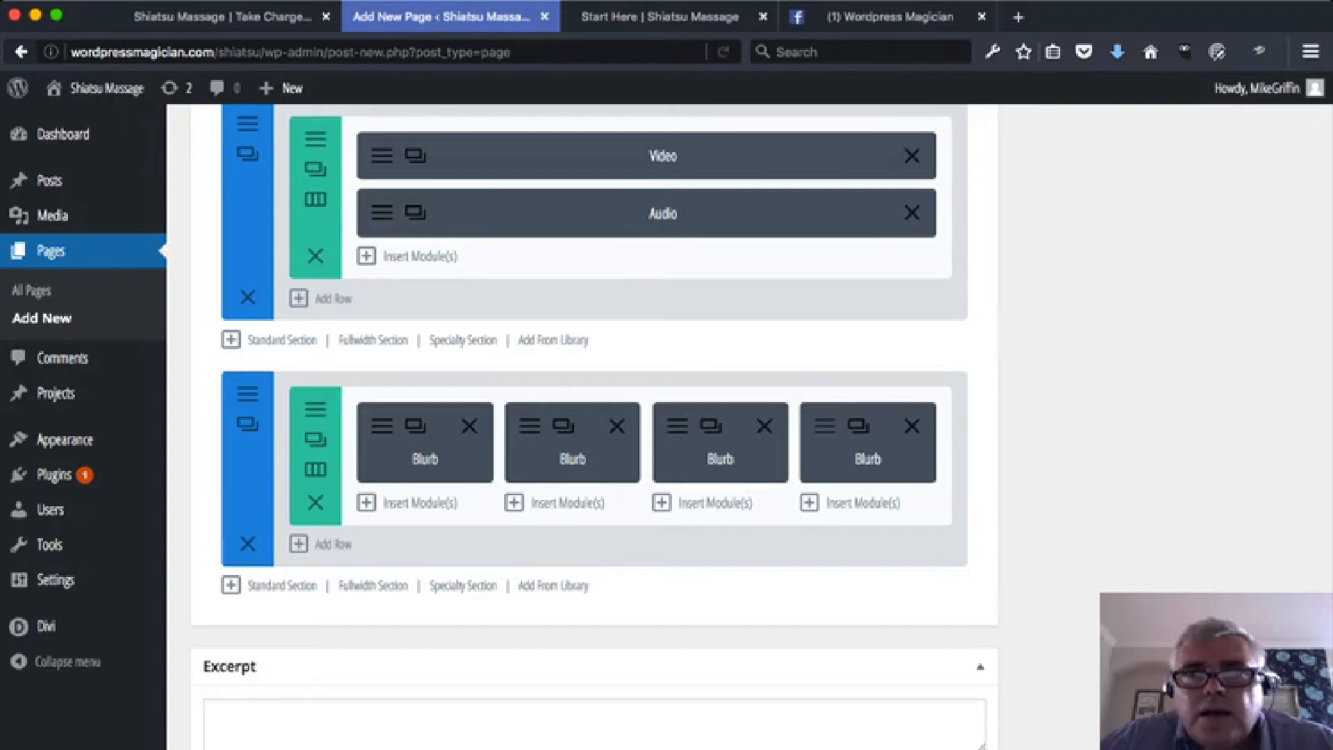
# Step: In the next blurb's design settings, make its heading bold Dancing Script at size 20
pyautogui.click(825, 426)
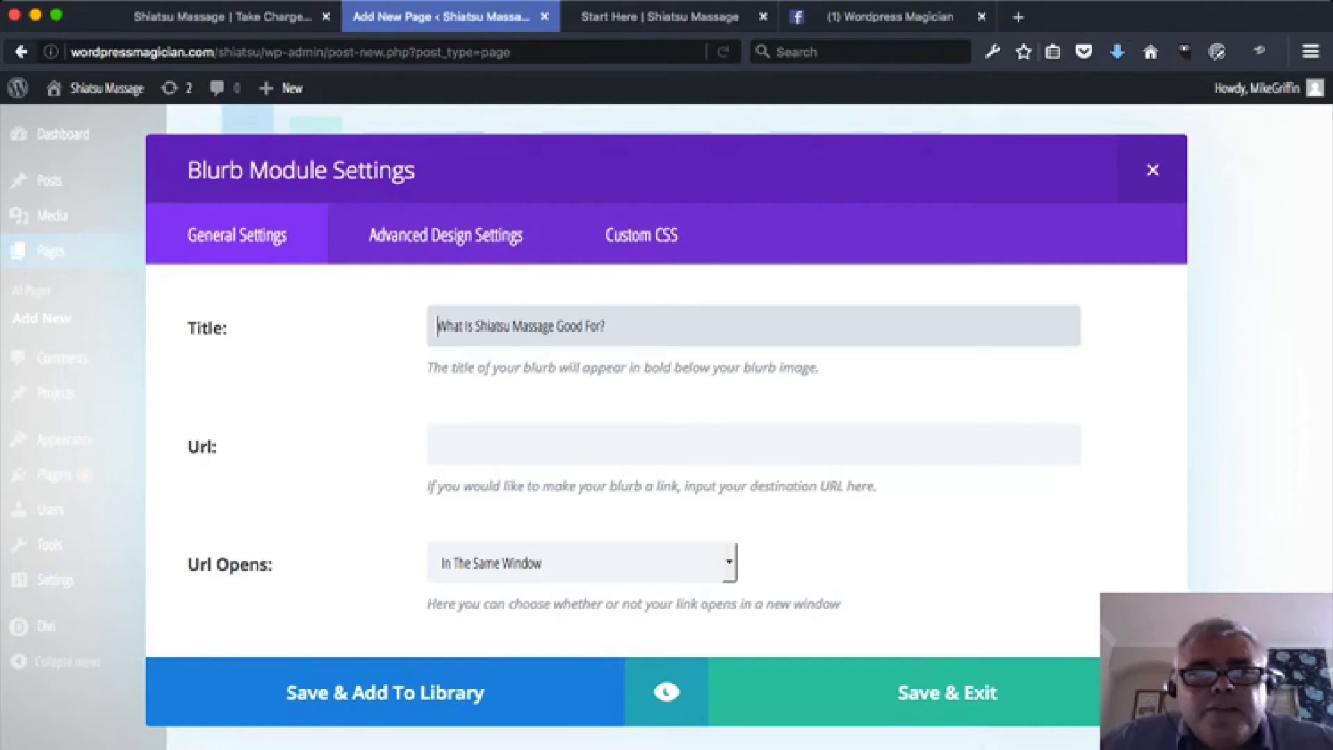
pyautogui.click(446, 235)
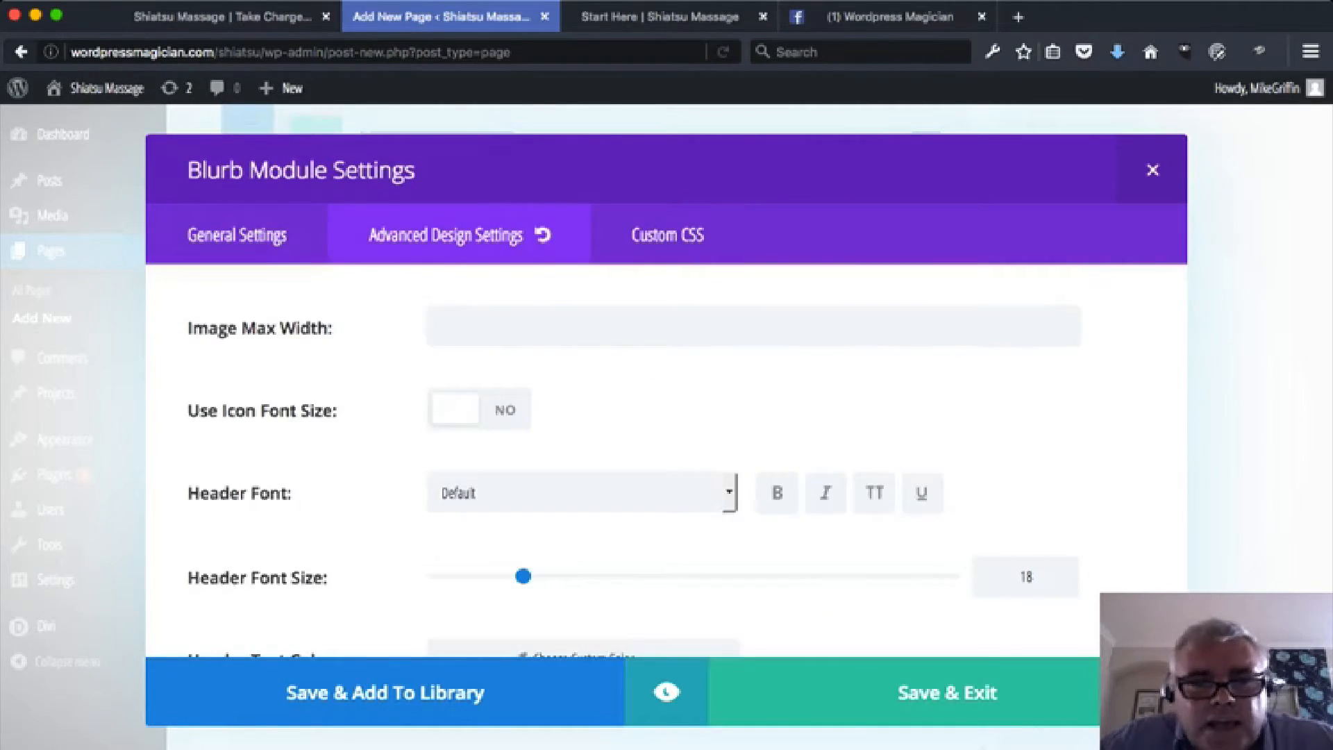
pyautogui.scroll(-2, 667, 458)
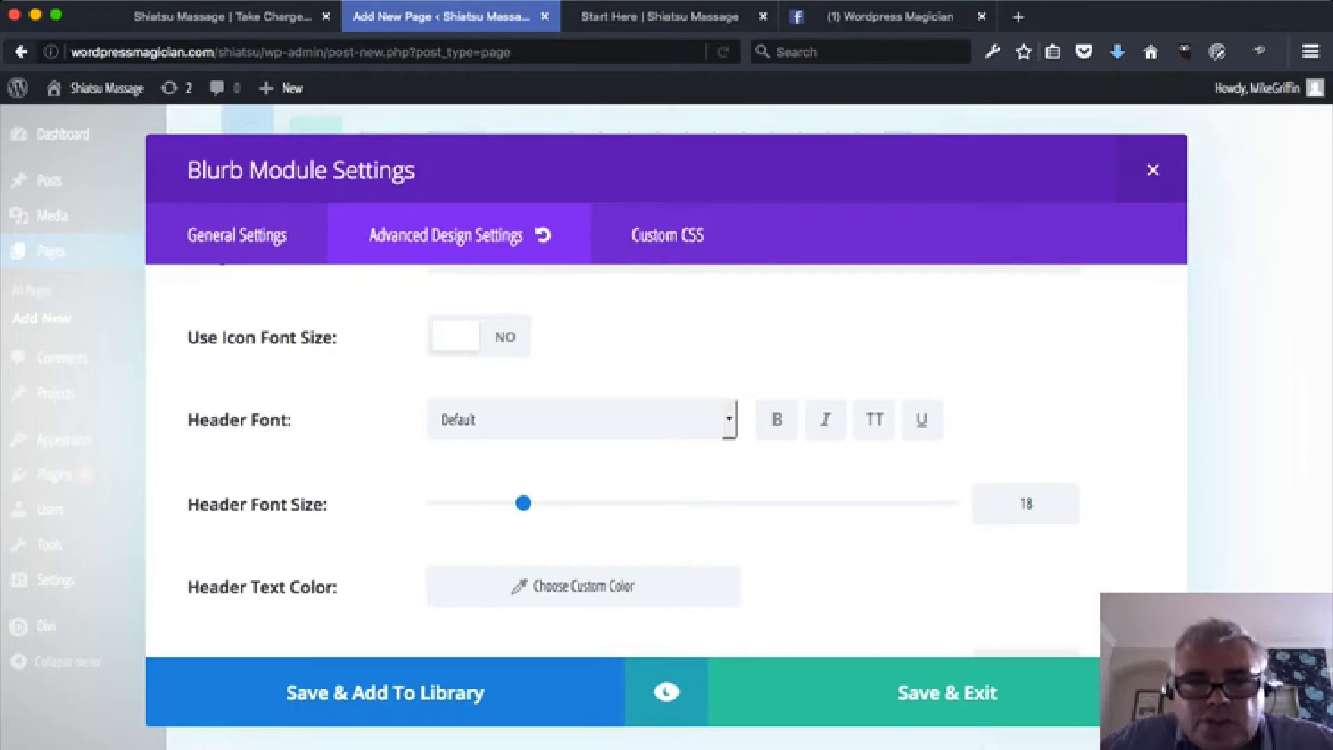
pyautogui.click(581, 420)
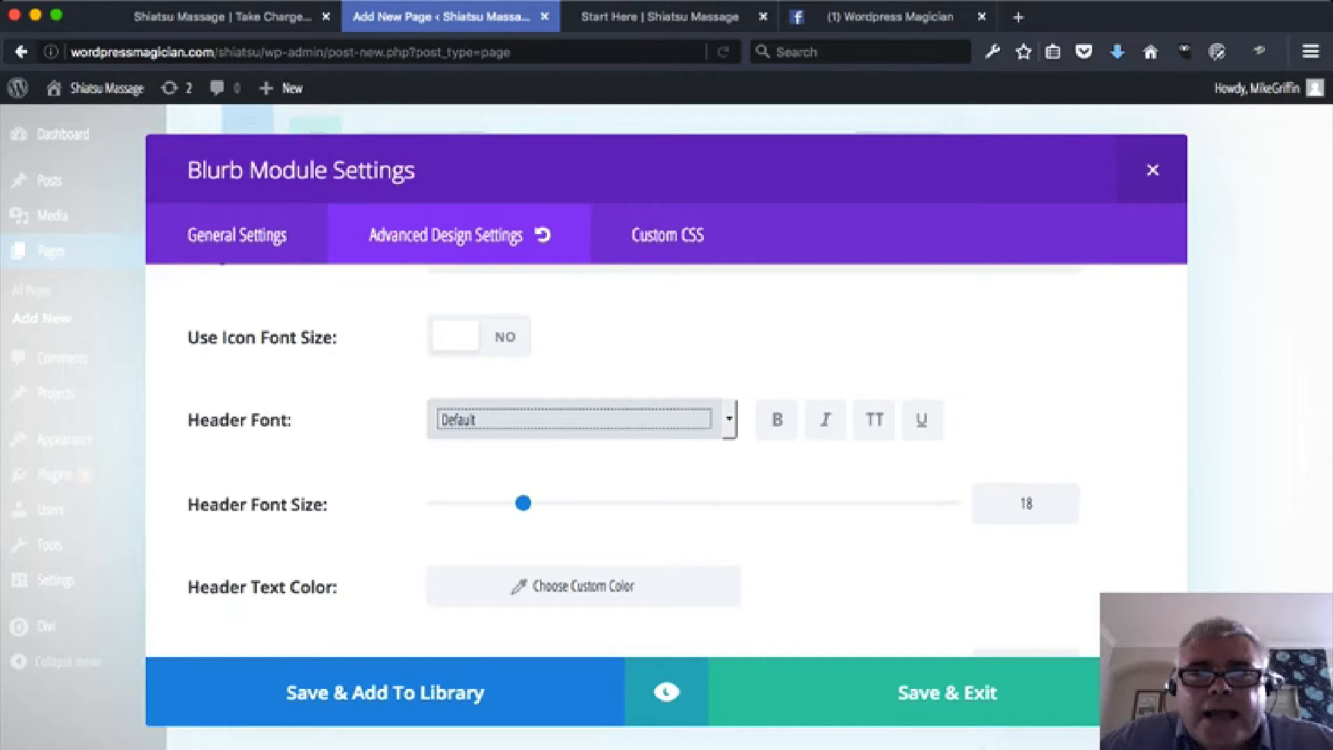
pyautogui.press('d')
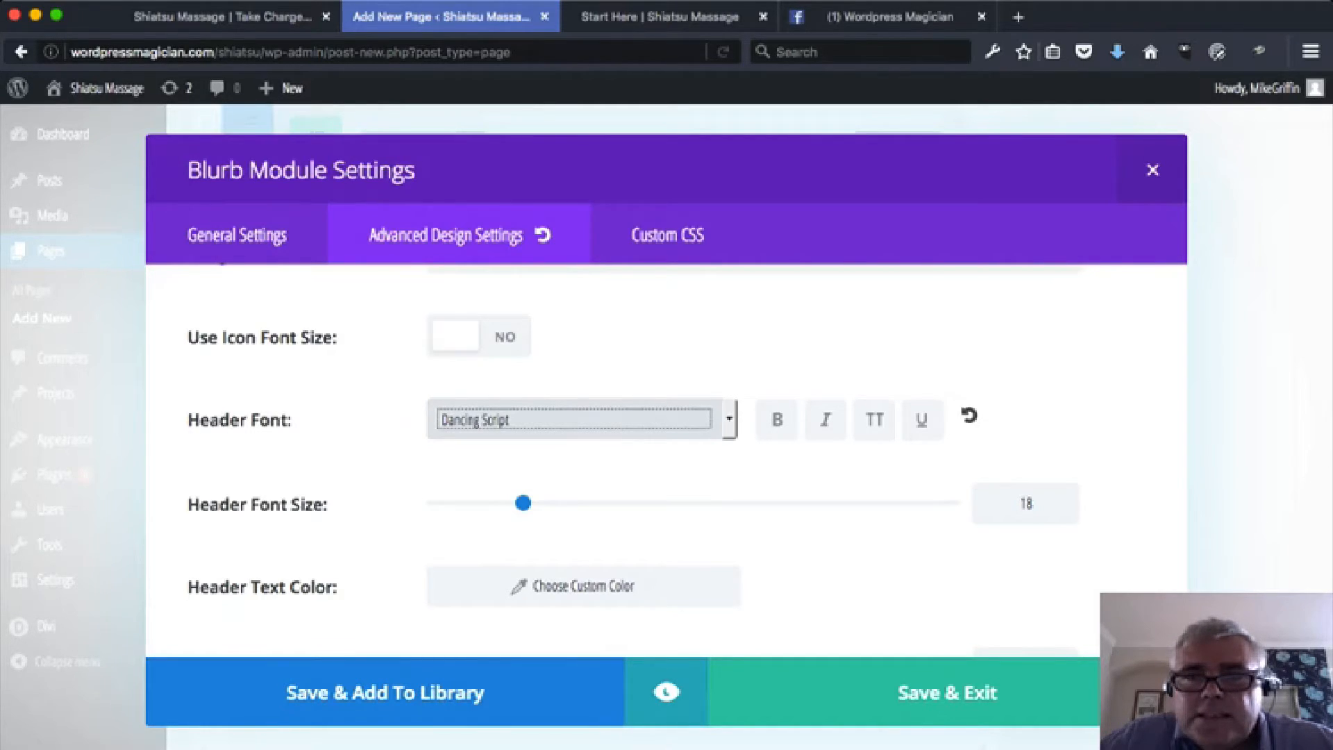
pyautogui.click(777, 420)
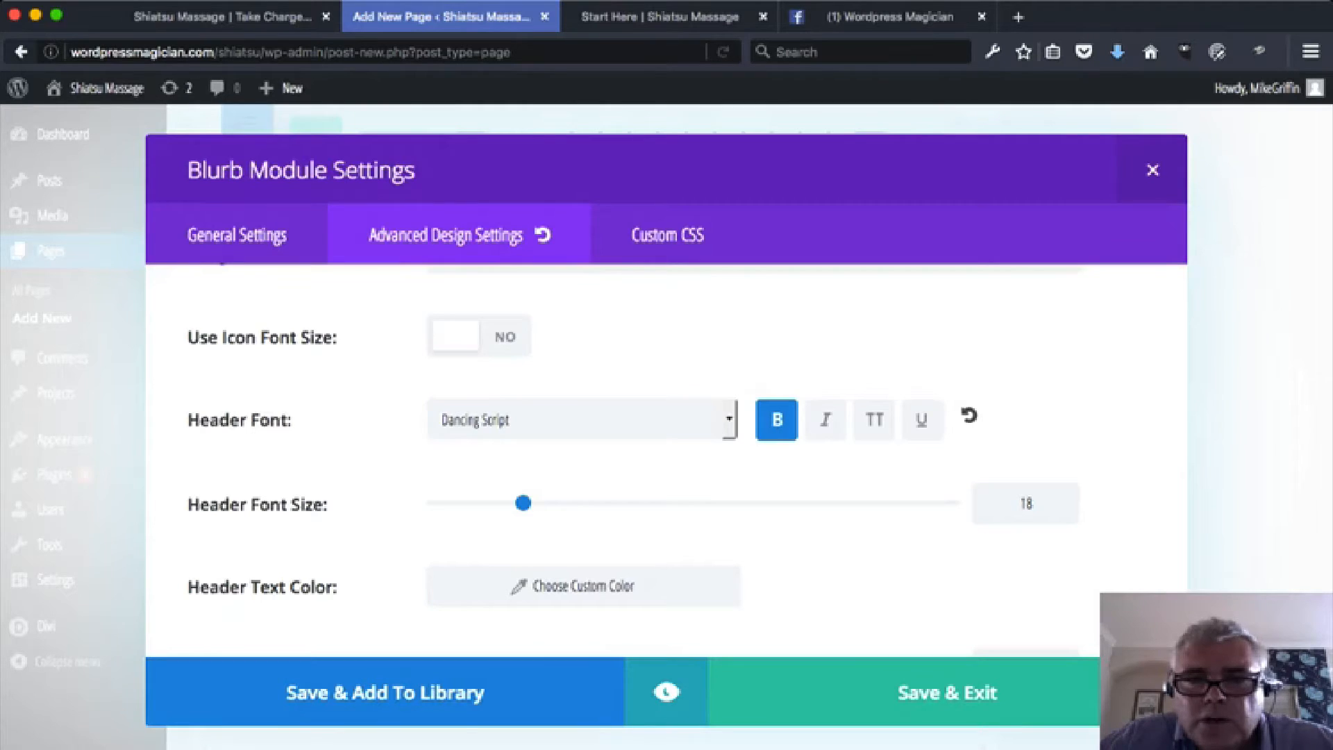
pyautogui.moveTo(523, 503); pyautogui.dragTo(533, 502)
# Step: Make the blurb body text bold PT Sans Narrow at size 18 and save the blurb
pyautogui.scroll(-3, 533, 502)
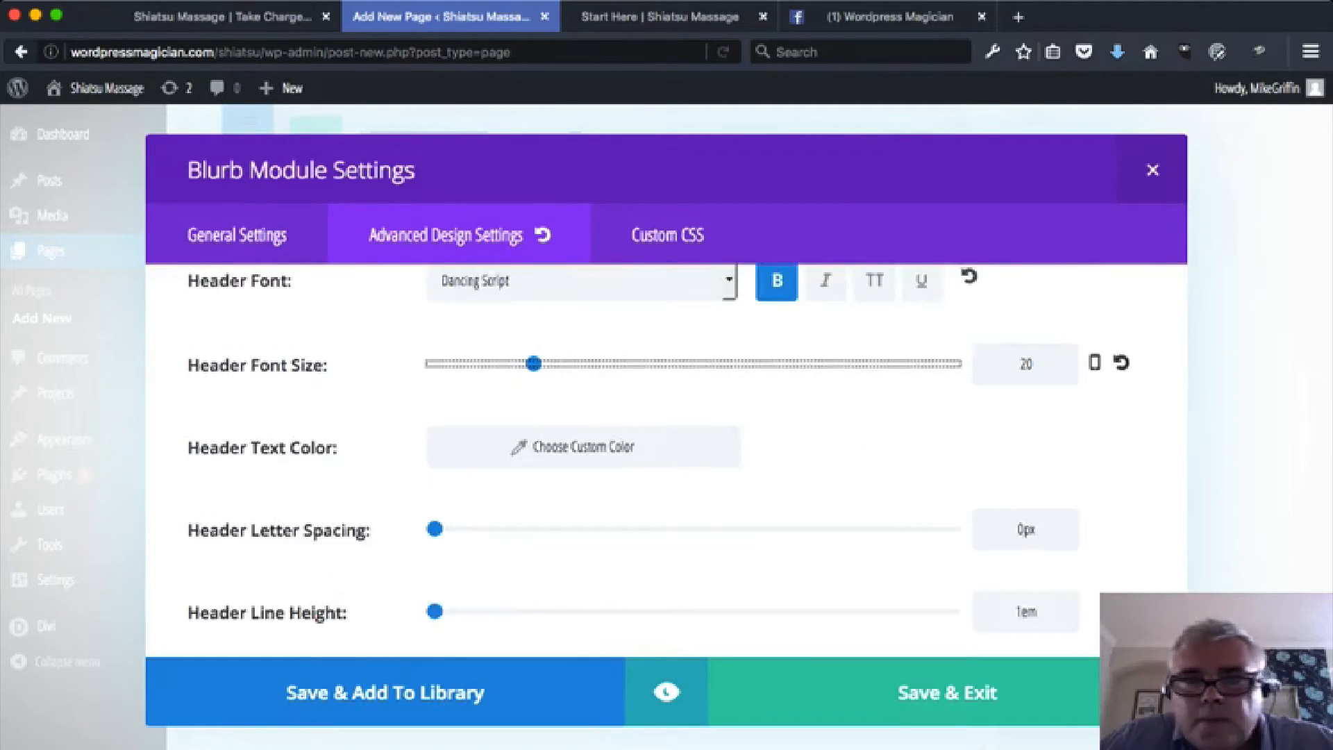
pyautogui.scroll(-3, 533, 503)
pyautogui.click(556, 514)
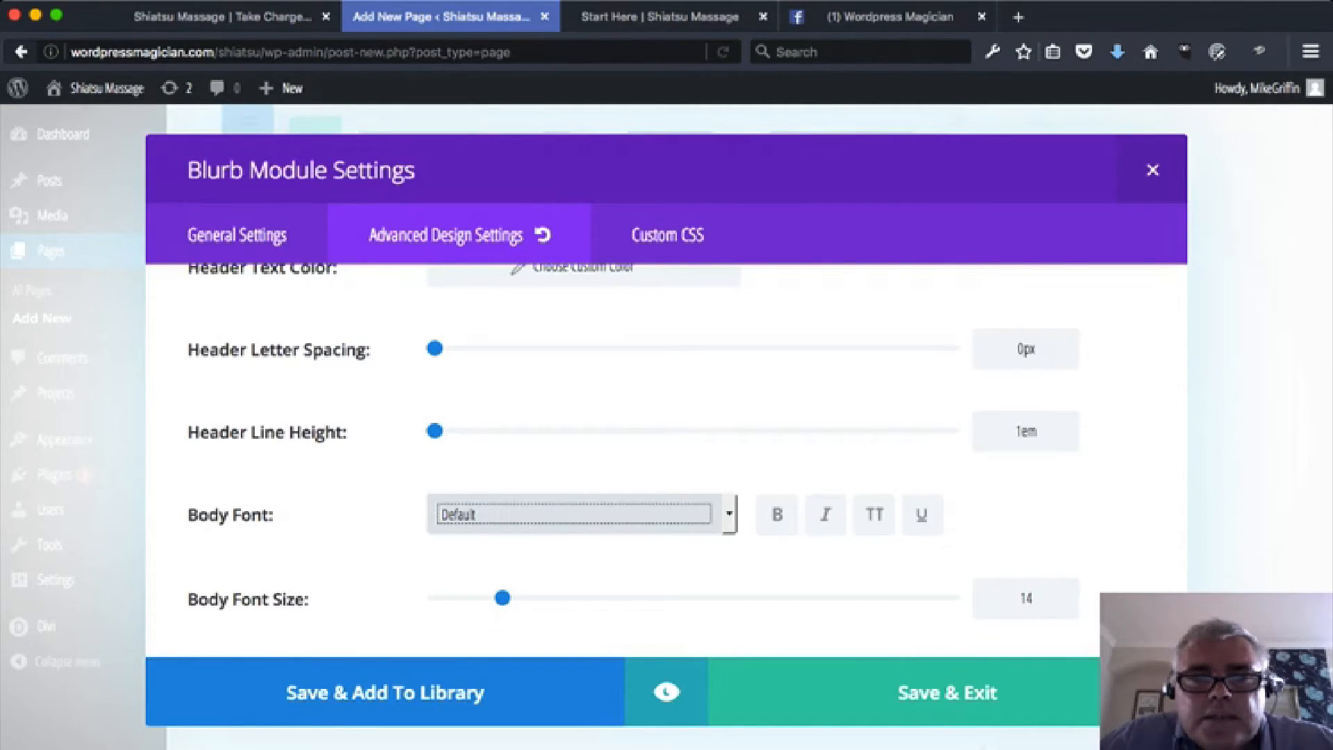
pyautogui.press('Return')
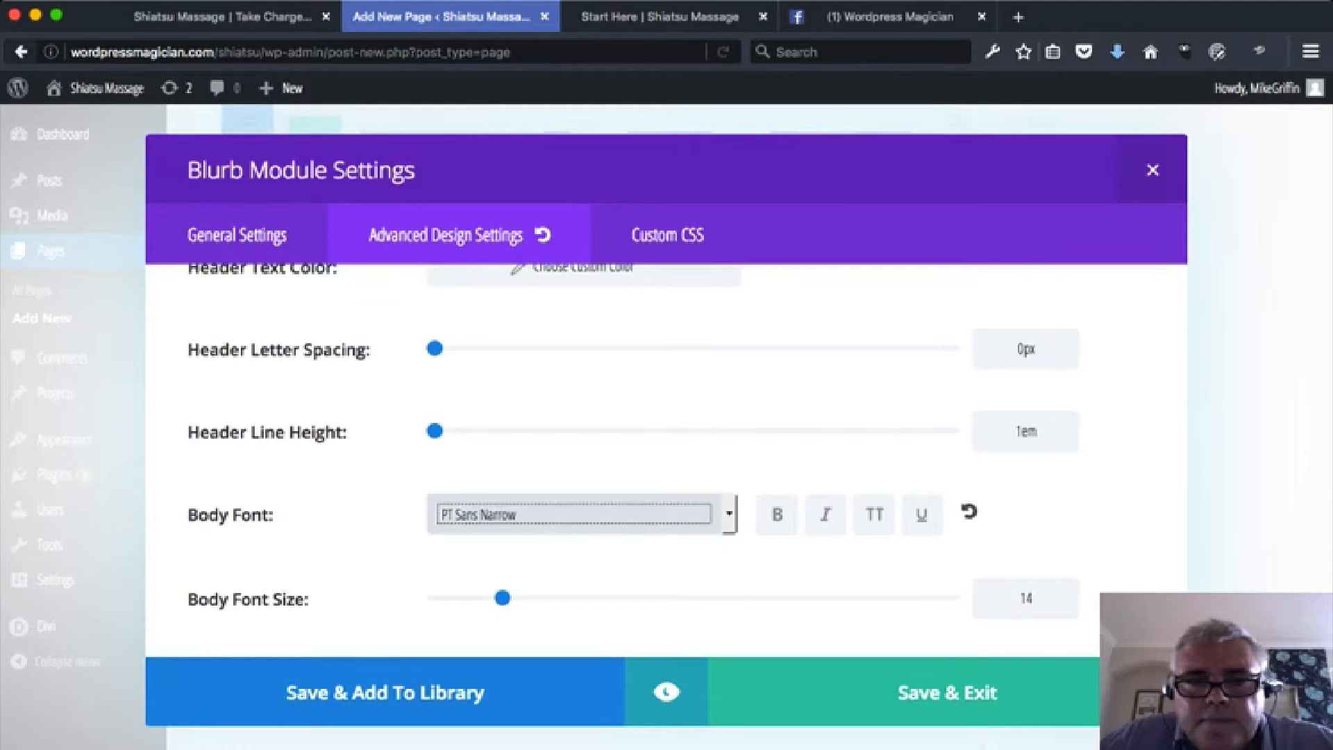
pyautogui.press('Tab')
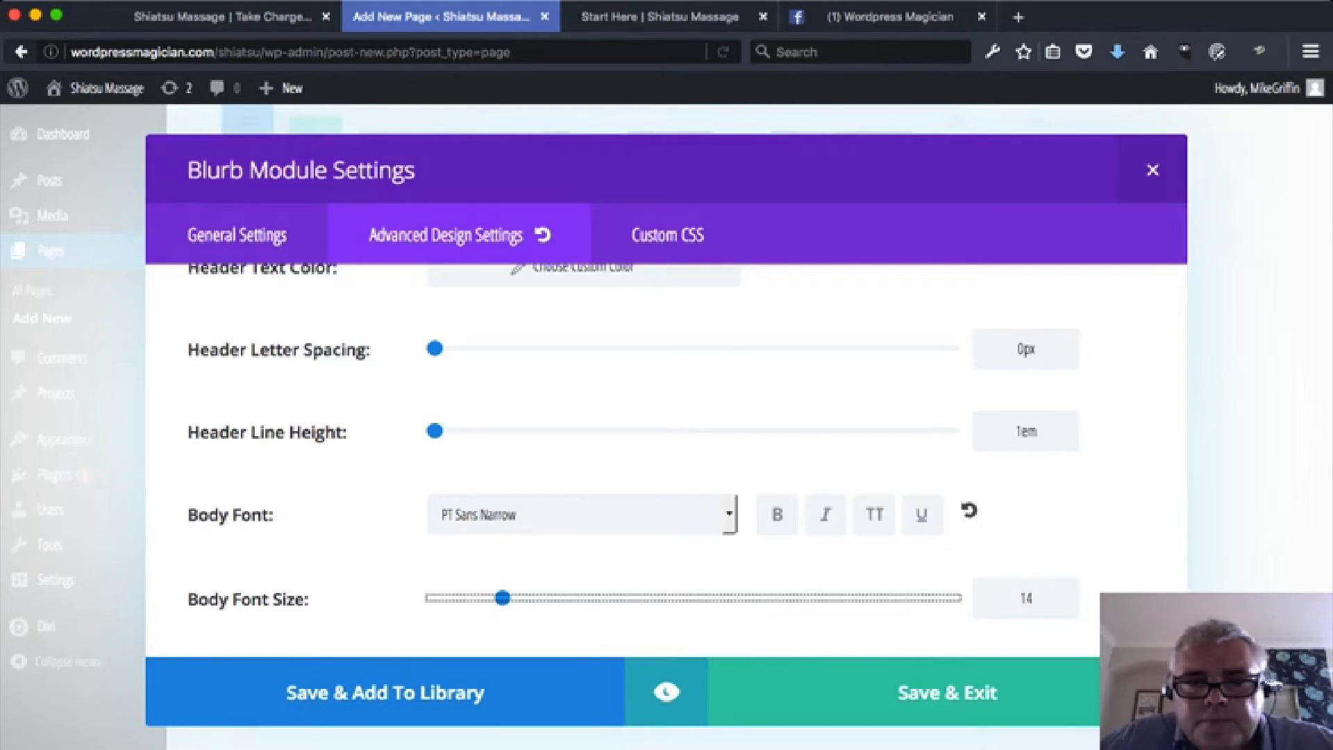
pyautogui.click(776, 515)
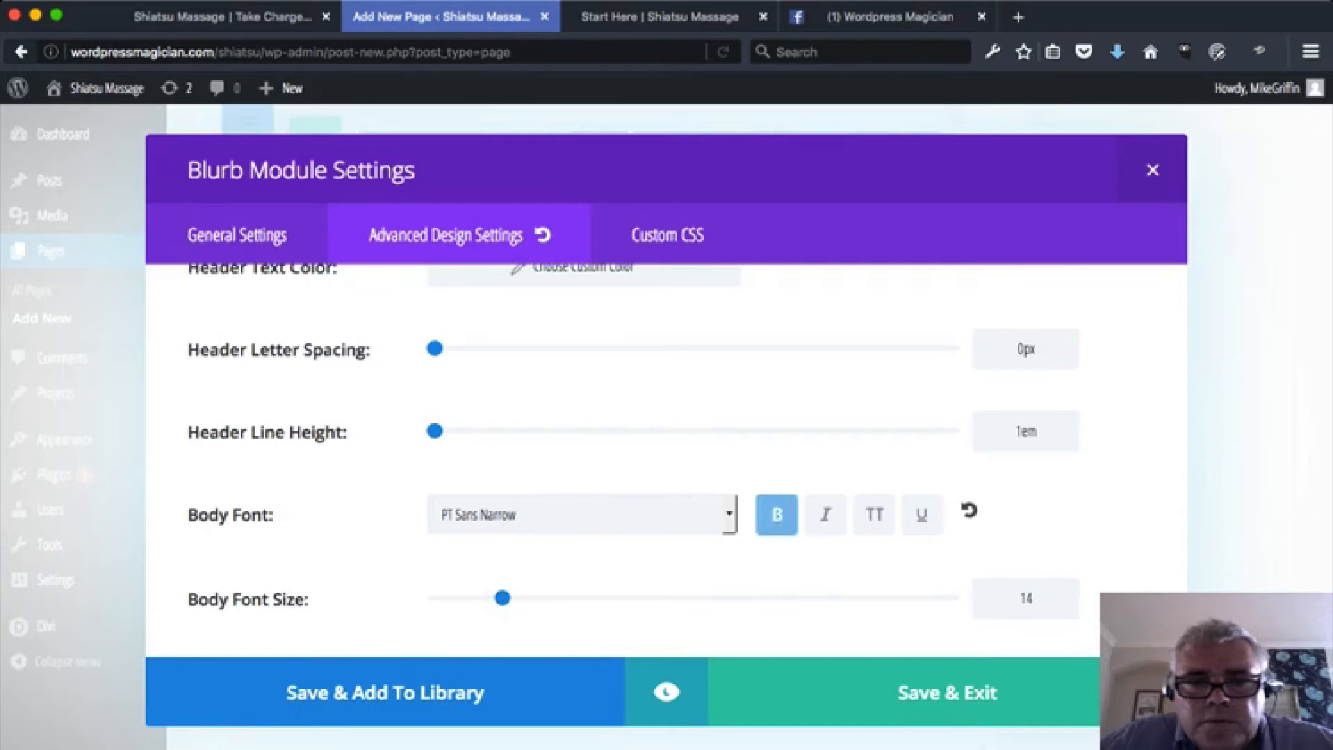
pyautogui.press('Tab')
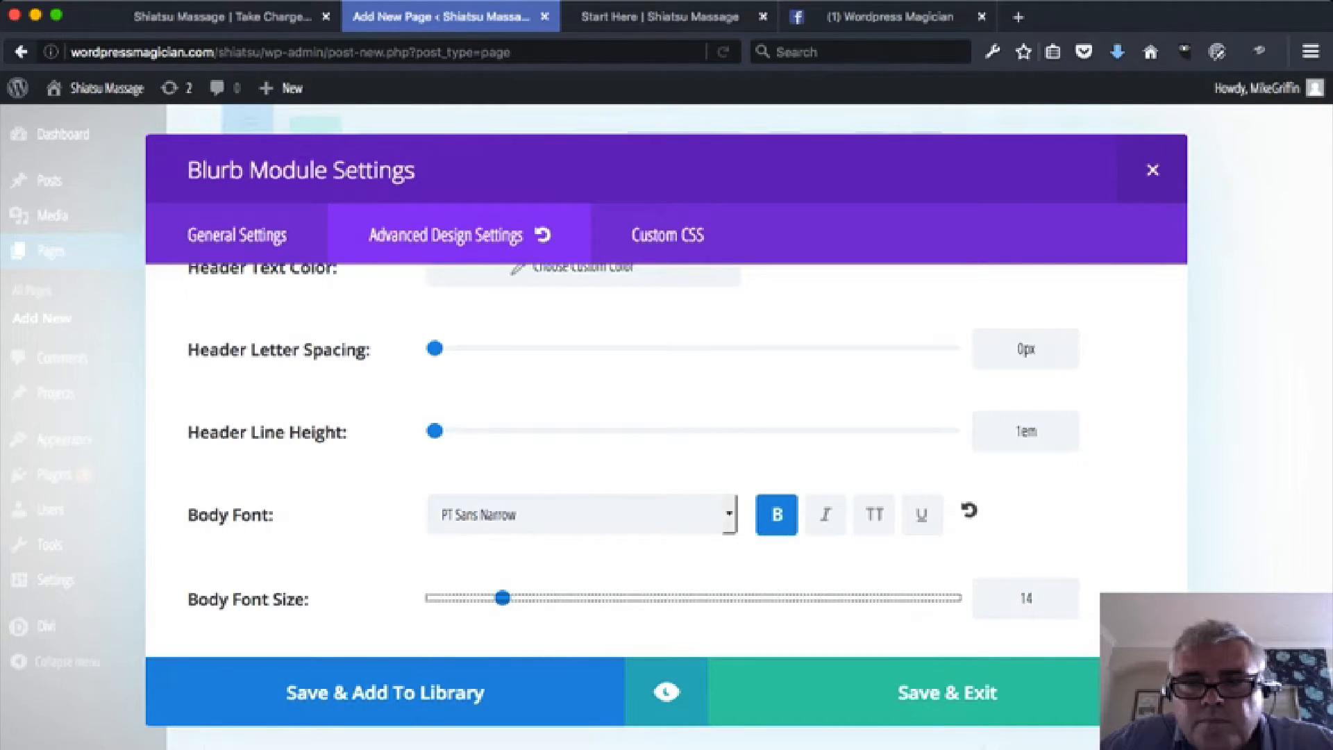
pyautogui.moveTo(503, 597); pyautogui.dragTo(523, 598)
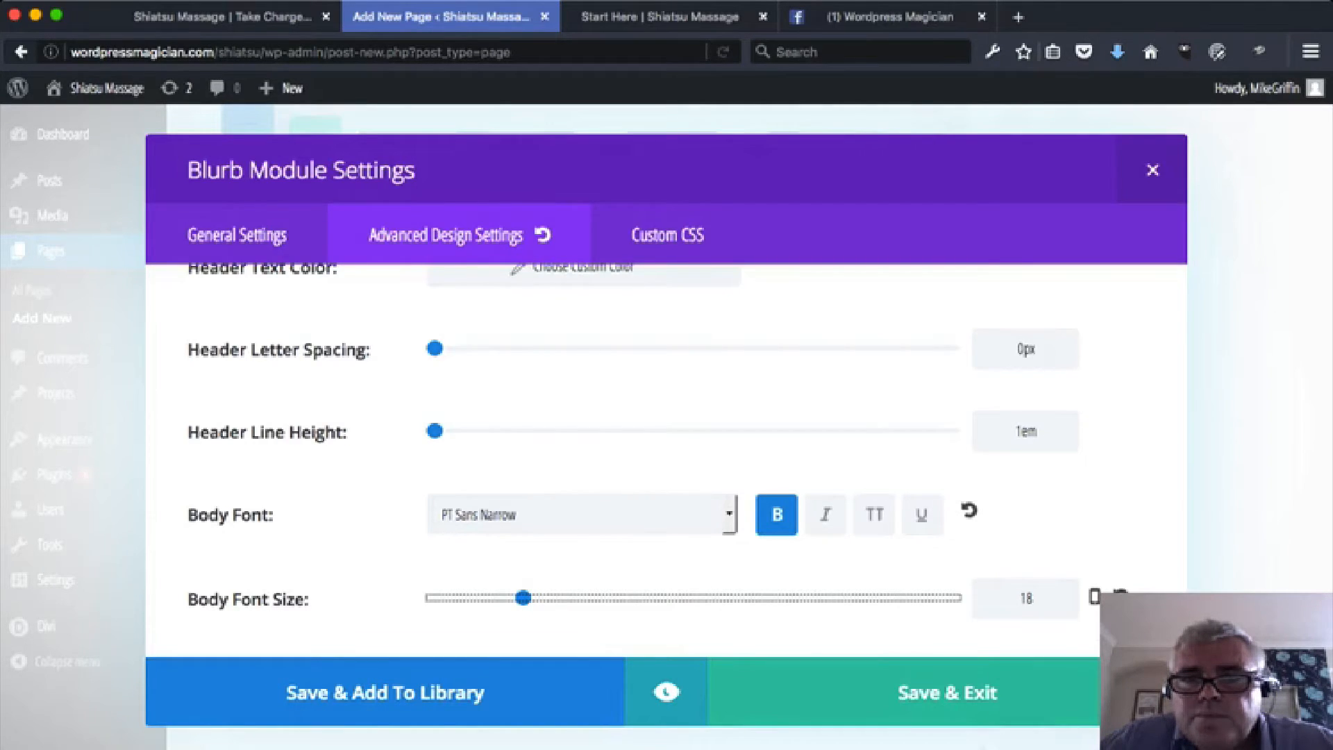
pyautogui.click(947, 692)
pyautogui.scroll(15, 947, 692)
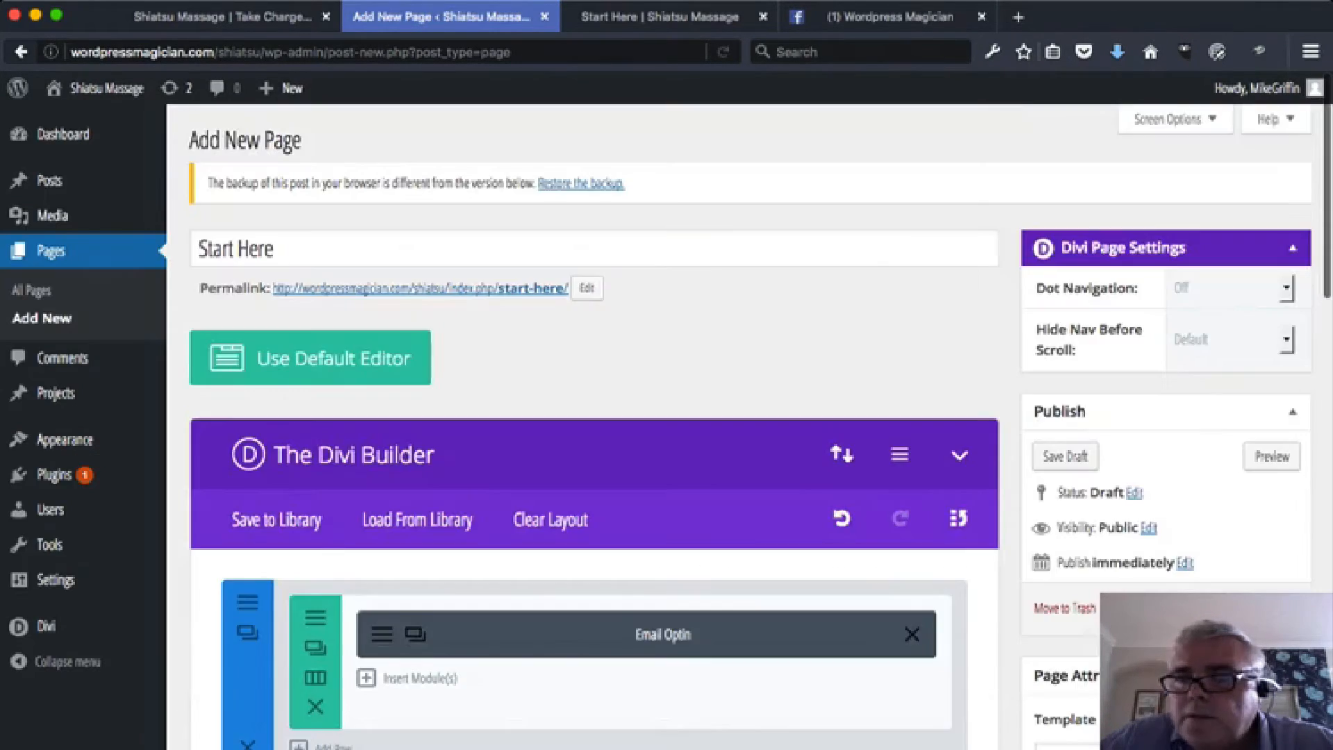
# Step: Preview the Start Here draft on the front end and scroll through it
pyautogui.click(1271, 456)
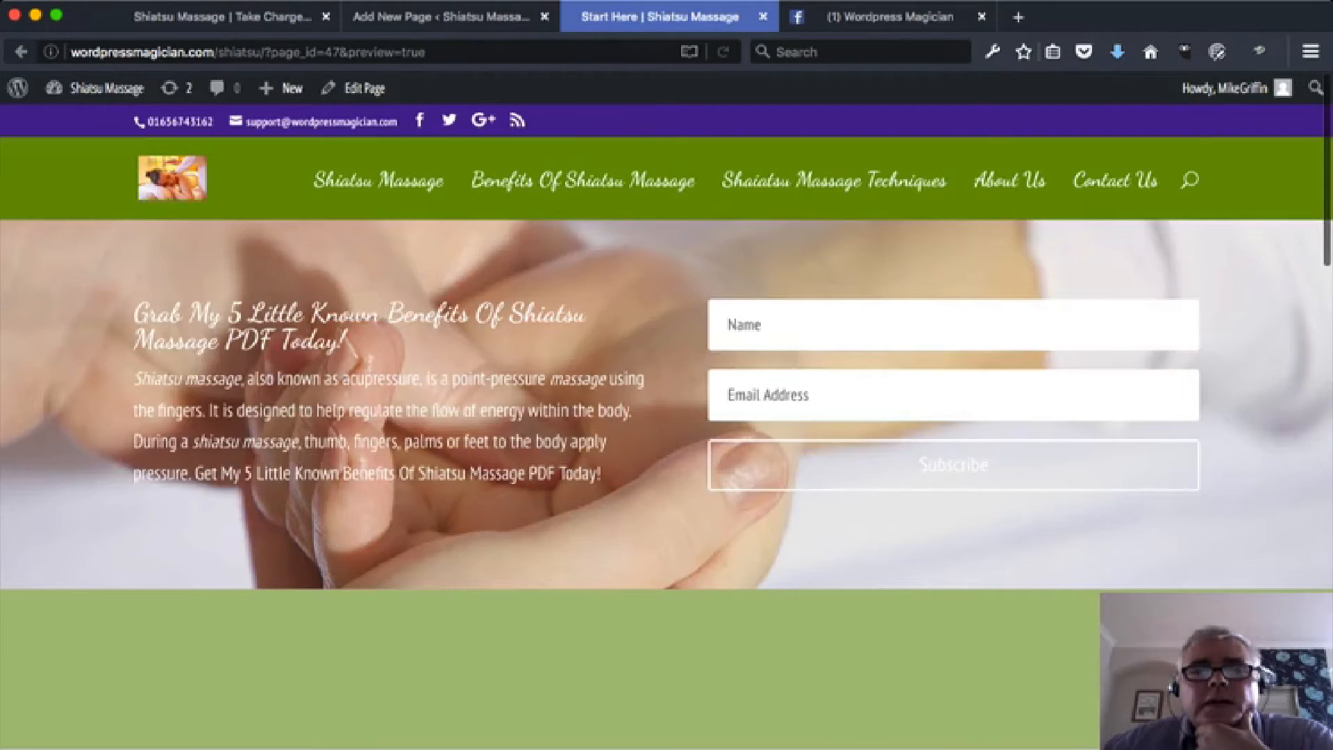
pyautogui.scroll(-10, 667, 416)
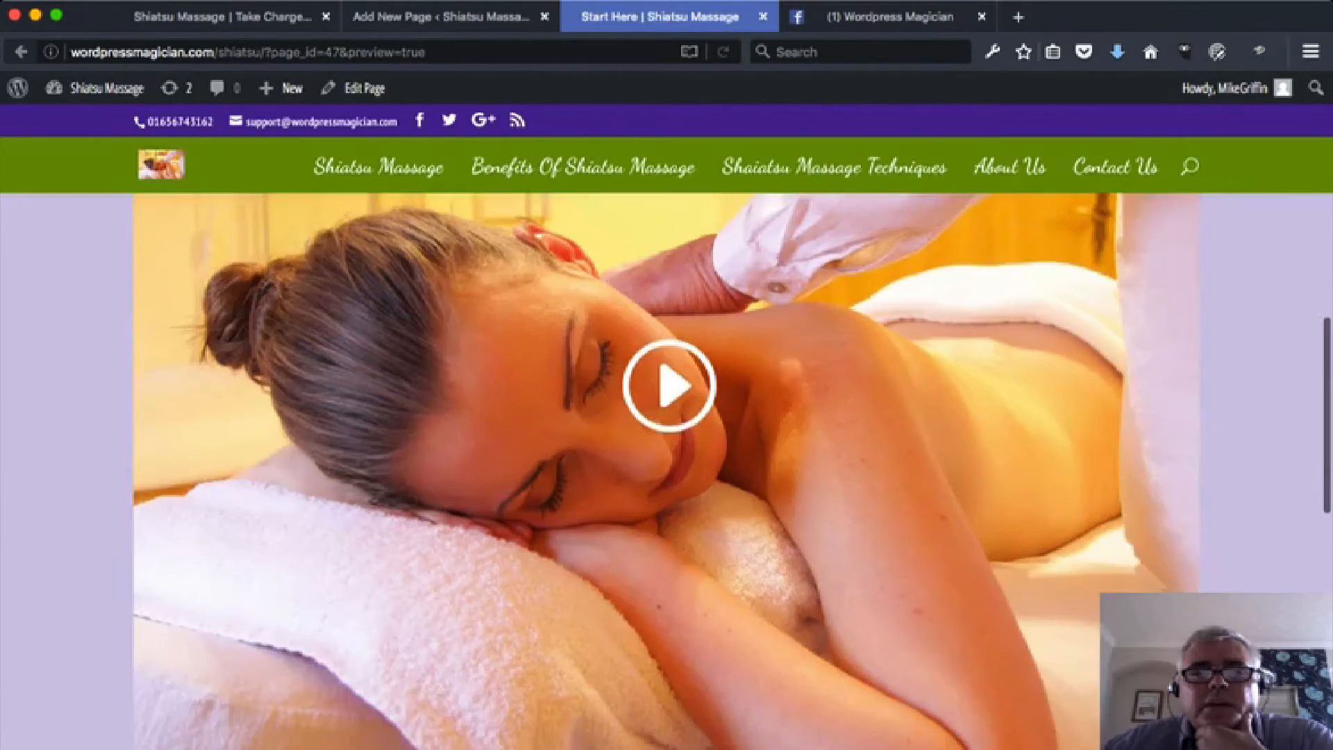
pyautogui.scroll(-10, 207, 322)
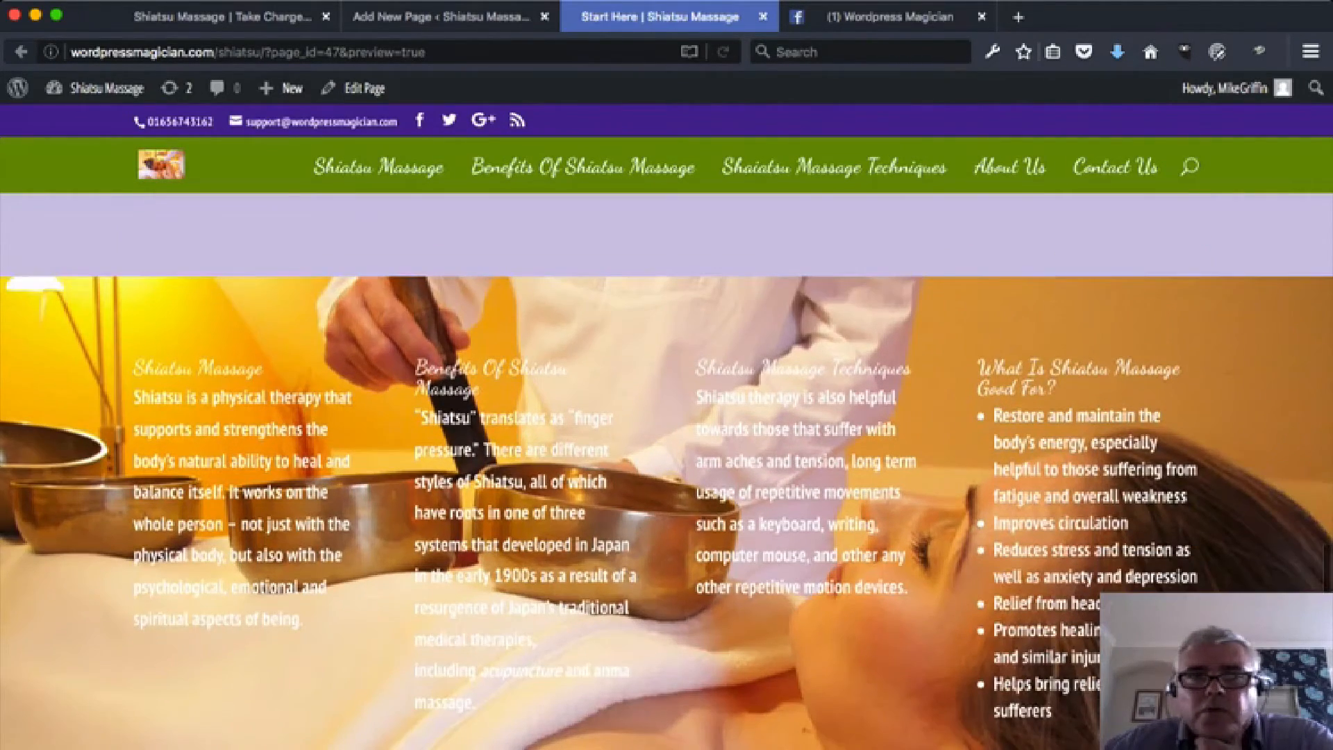
pyautogui.scroll(-1, 667, 489)
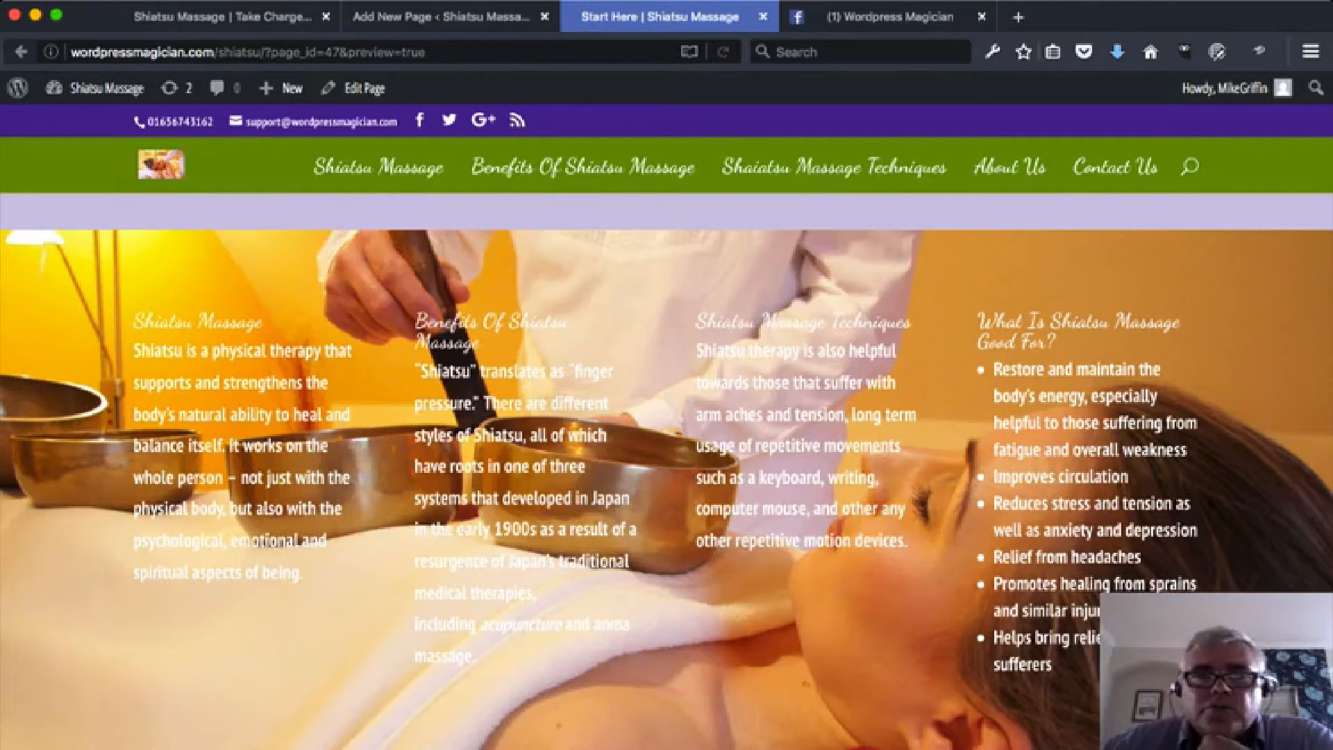
pyautogui.scroll(-2, 666, 471)
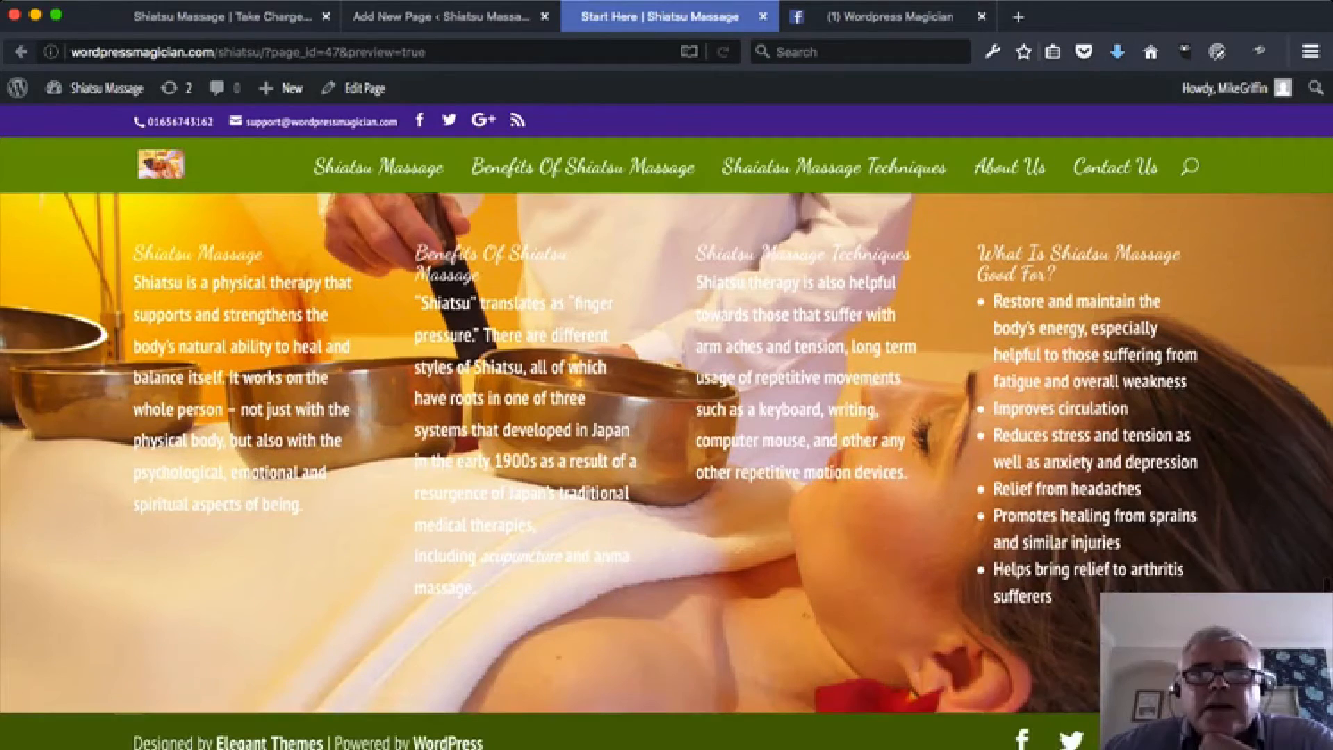
pyautogui.scroll(20, 667, 471)
pyautogui.scroll(1, 666, 470)
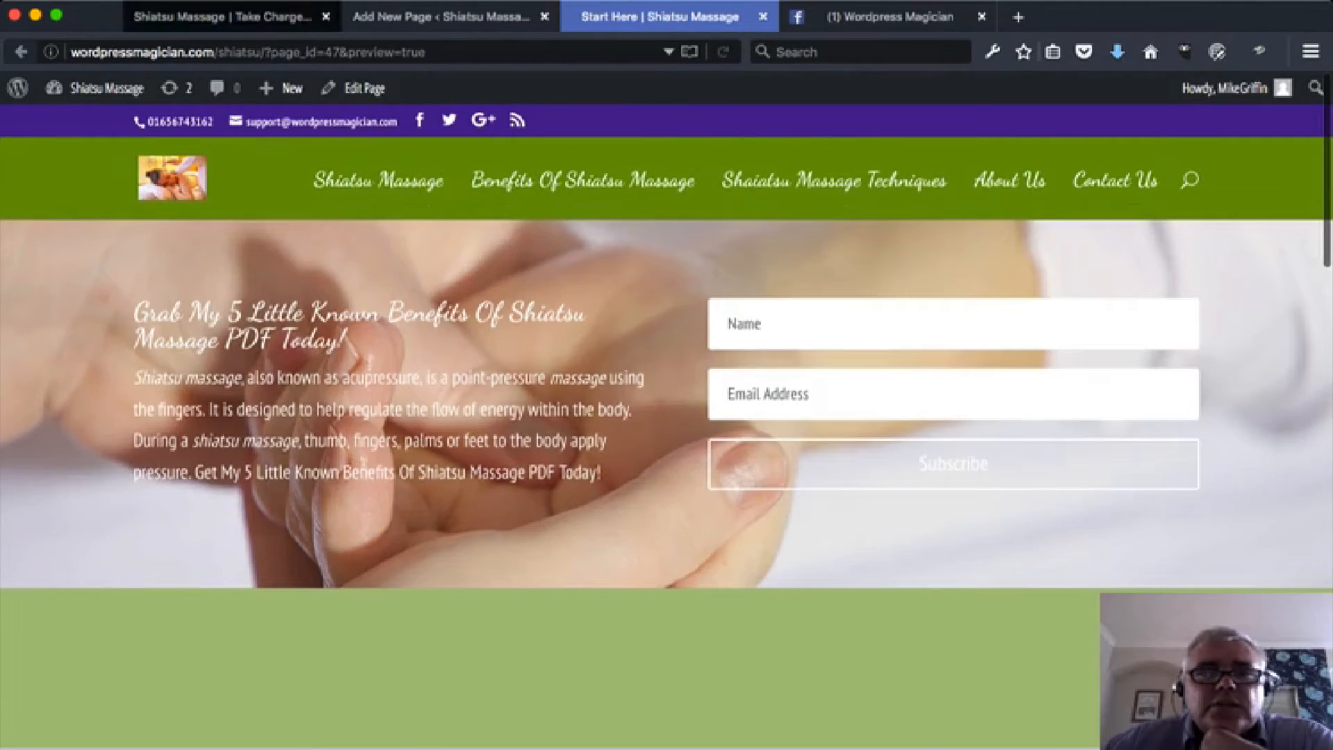
# Step: Compare the preview with the Shiatsu Massage demo site, then go back to the page editor
pyautogui.click(222, 17)
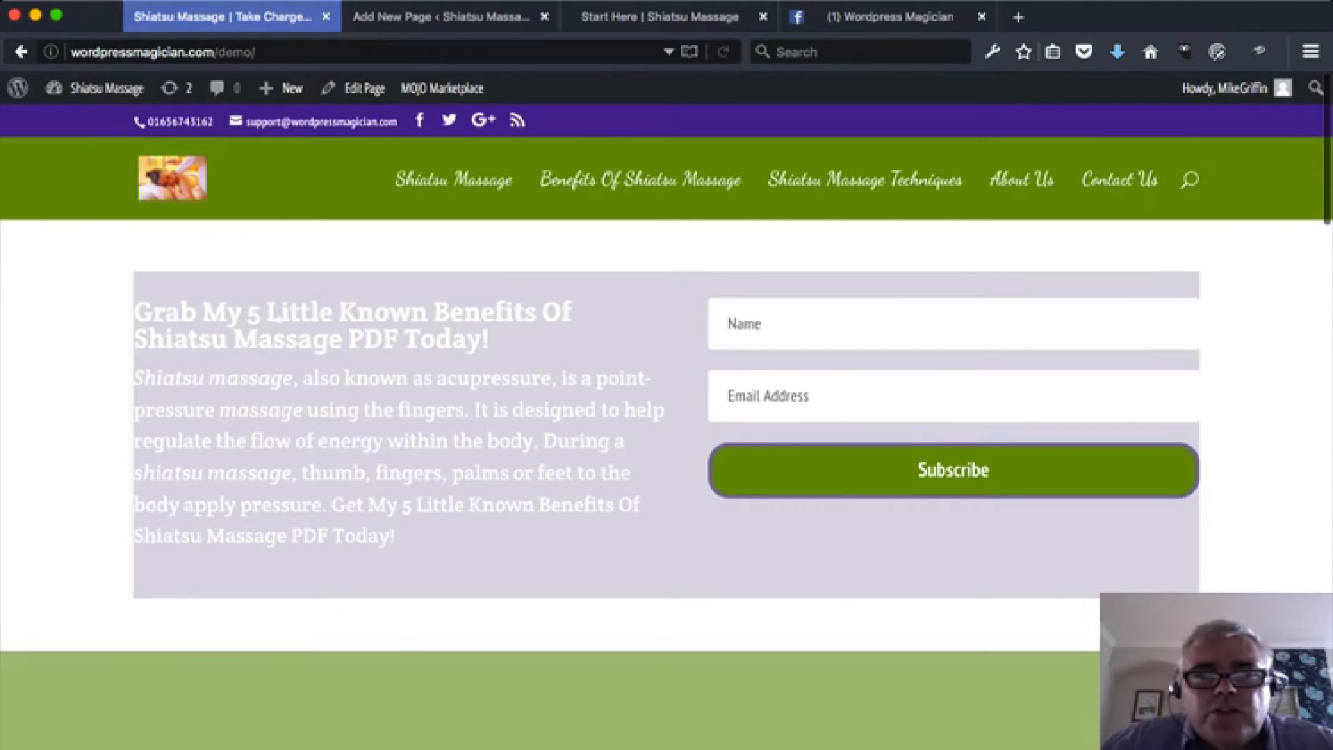
pyautogui.scroll(-10, 667, 417)
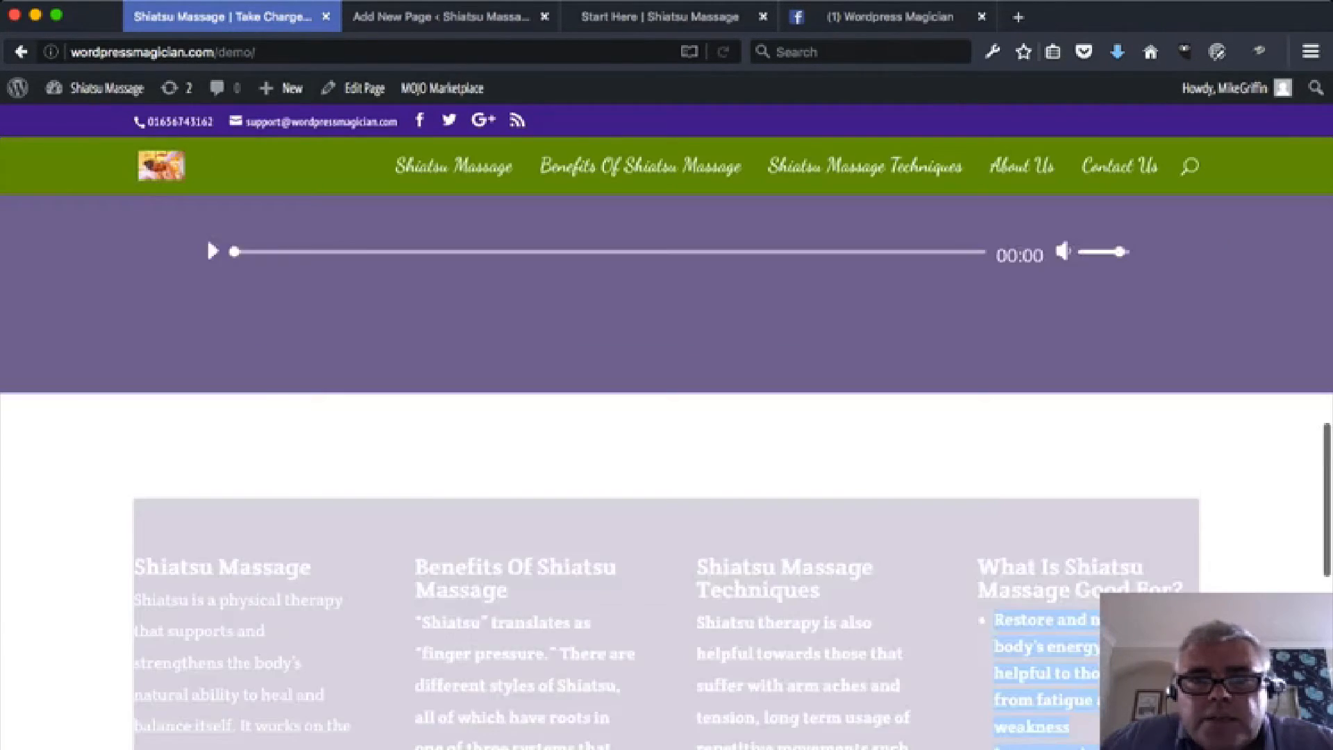
pyautogui.scroll(-10, 666, 472)
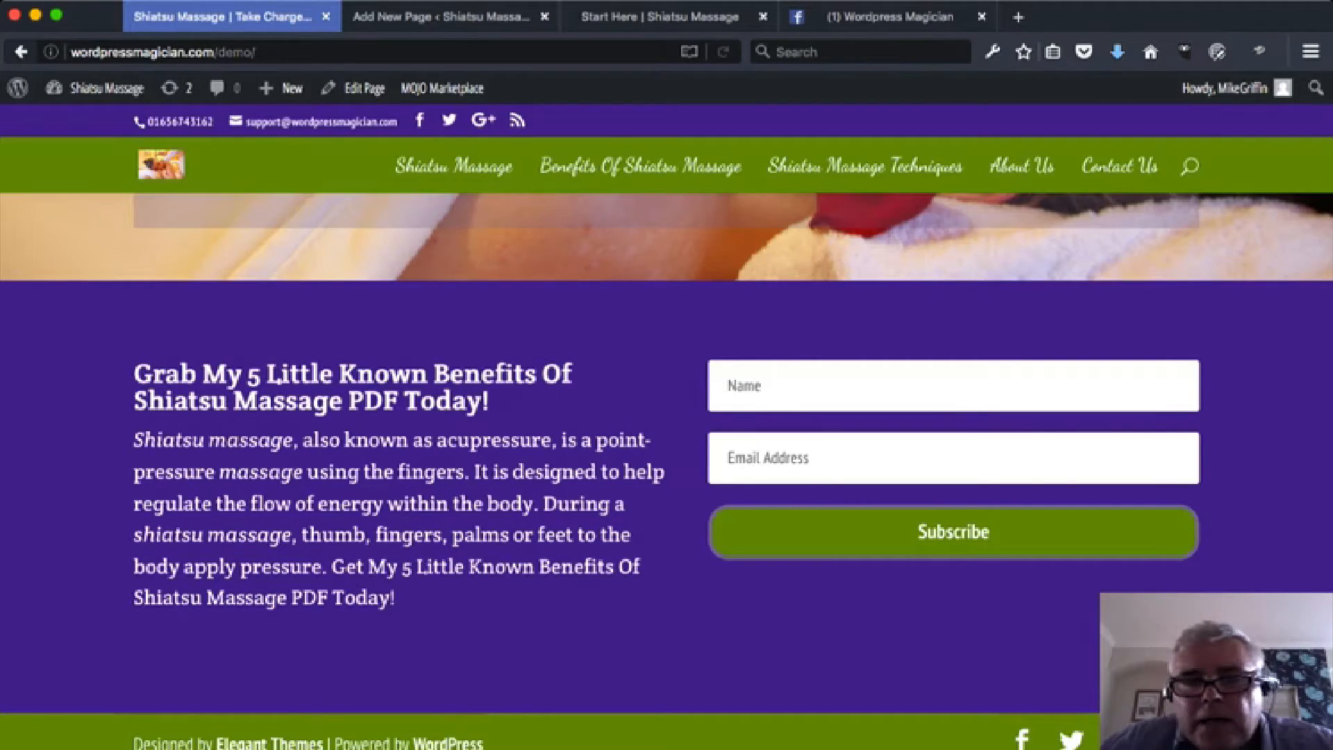
pyautogui.click(441, 16)
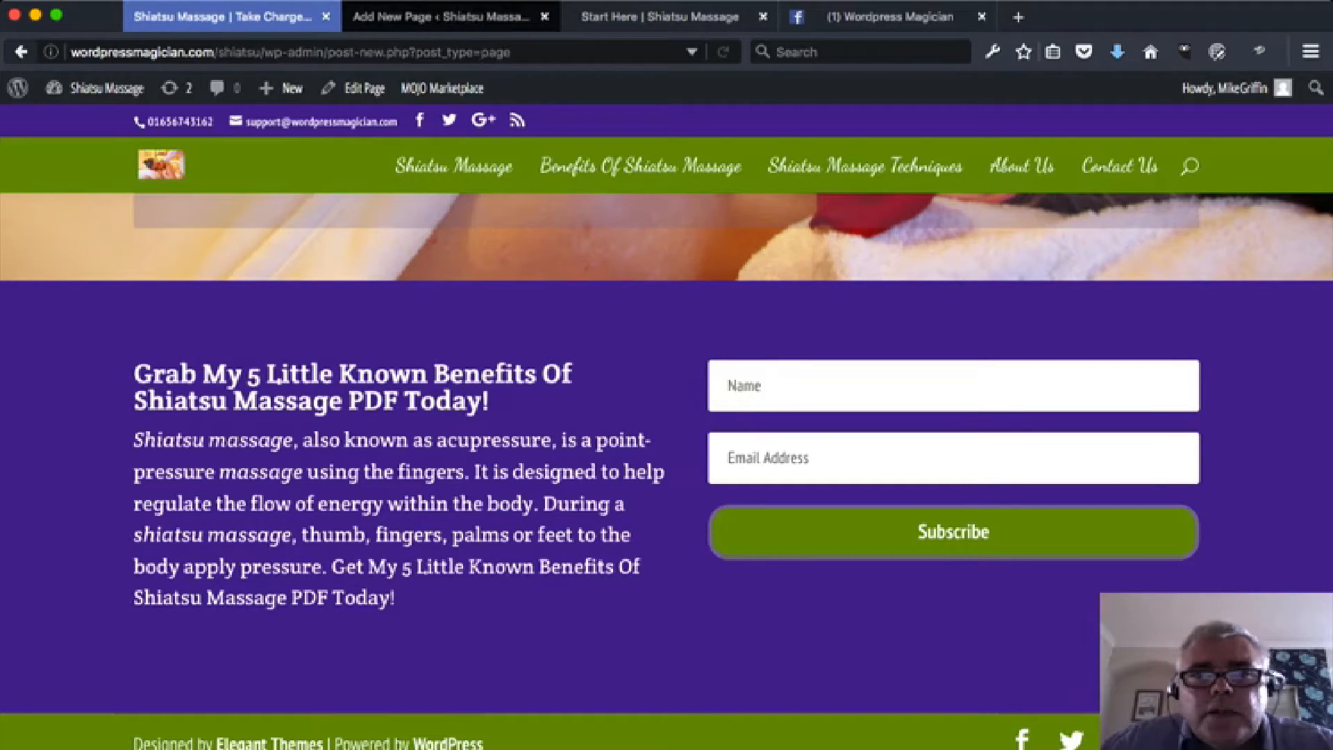
# Step: Drag the second Email Optin section below the four-blurb section at the page bottom
pyautogui.scroll(-5, 760, 417)
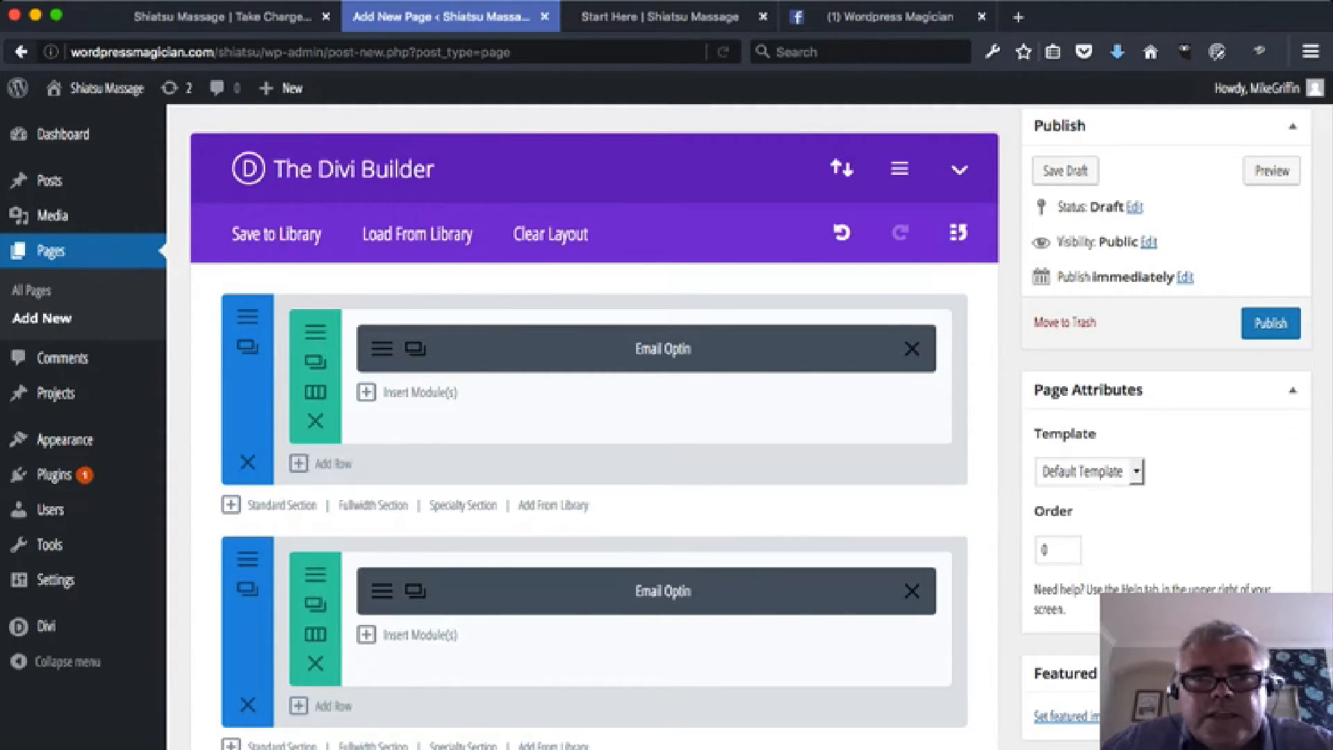
pyautogui.scroll(-5, 594, 416)
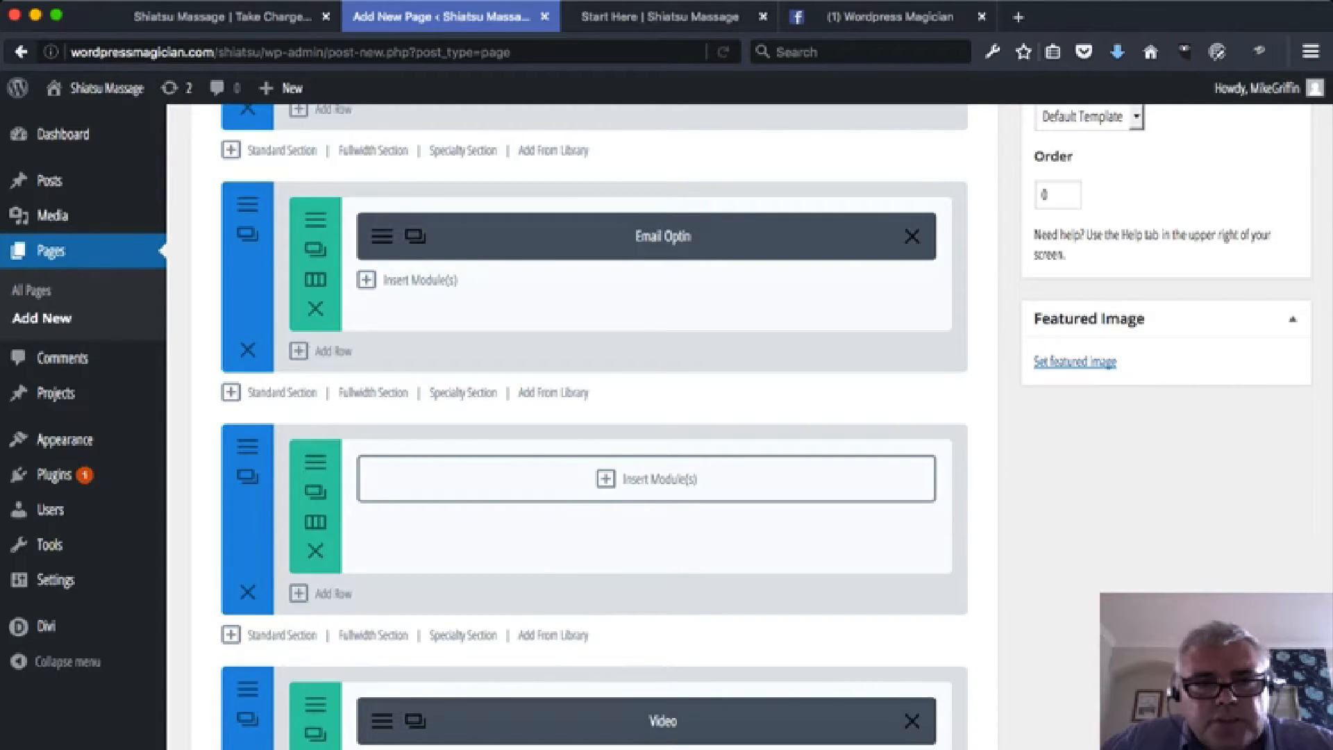
pyautogui.moveTo(247, 257); pyautogui.dragTo(263, 583)
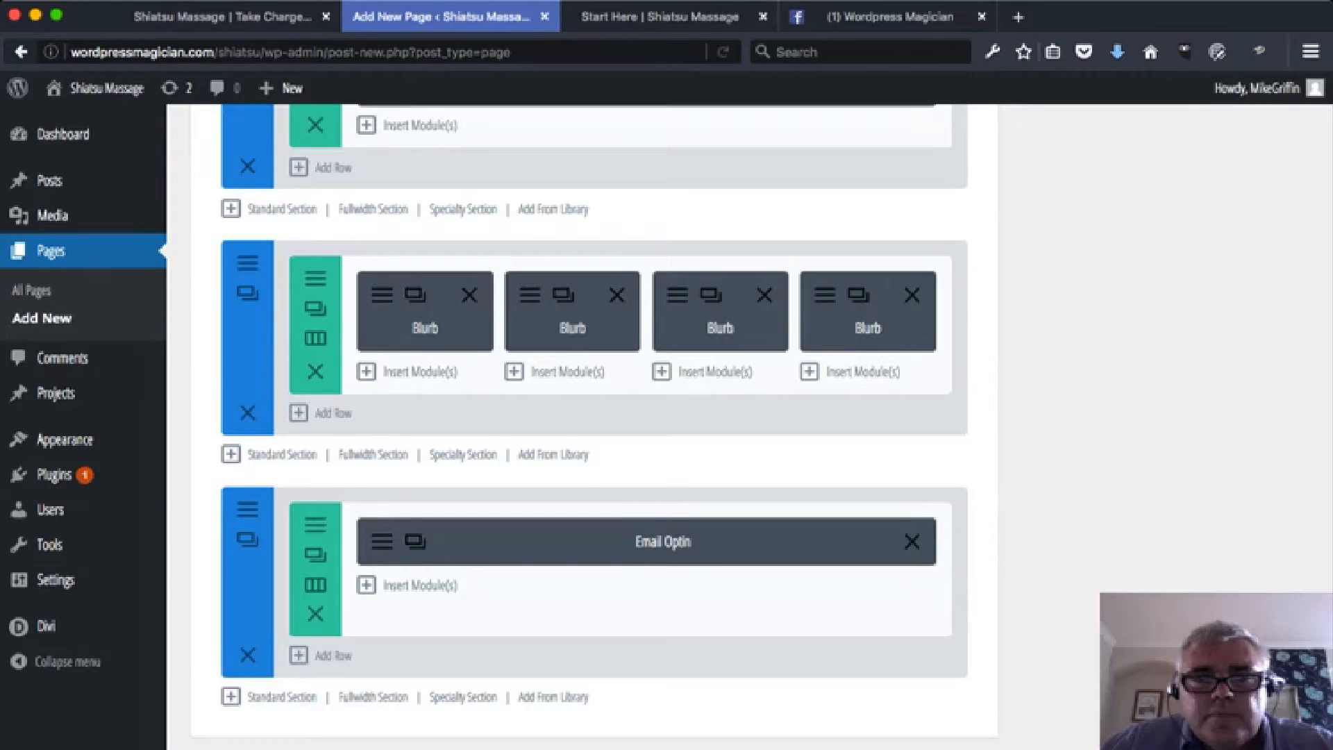
# Step: Replace the bottom section's background image with solid colour #4c268e and preview it
pyautogui.click(247, 510)
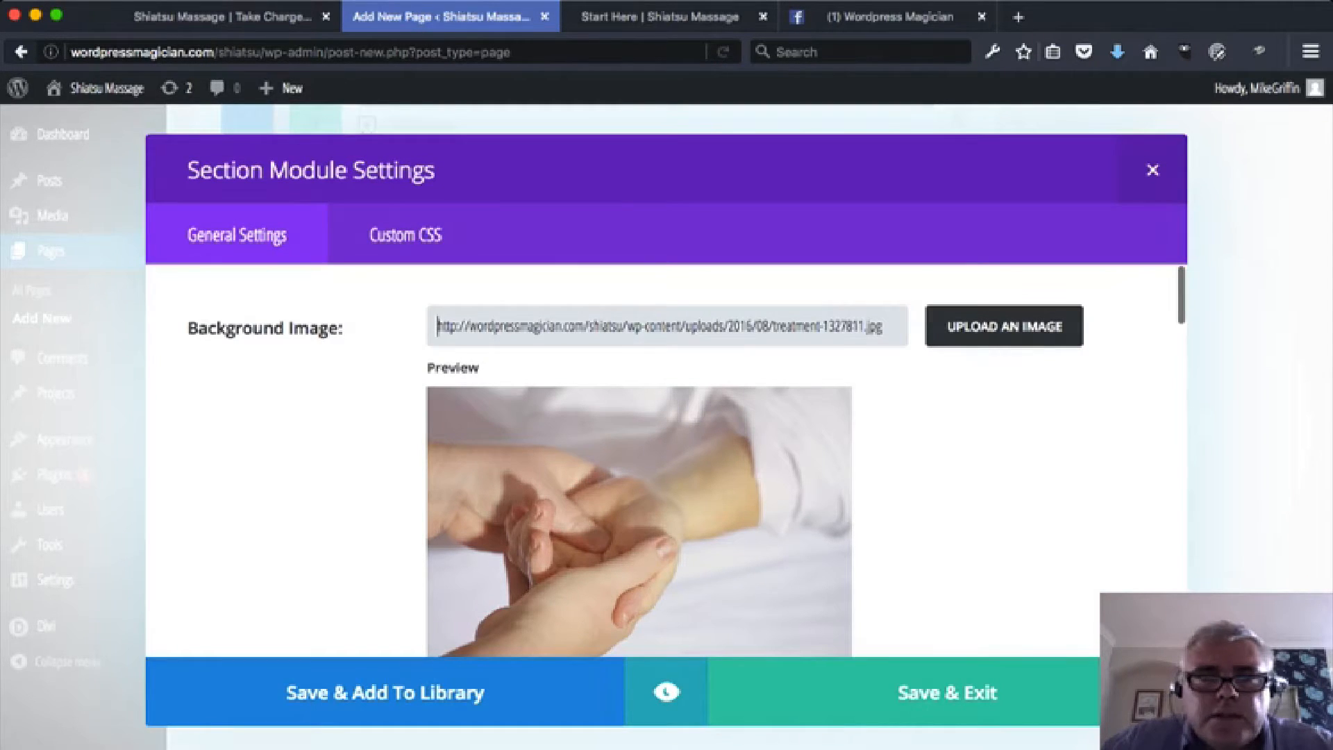
pyautogui.moveTo(883, 326); pyautogui.dragTo(436, 326)
pyautogui.press('BackSpace')
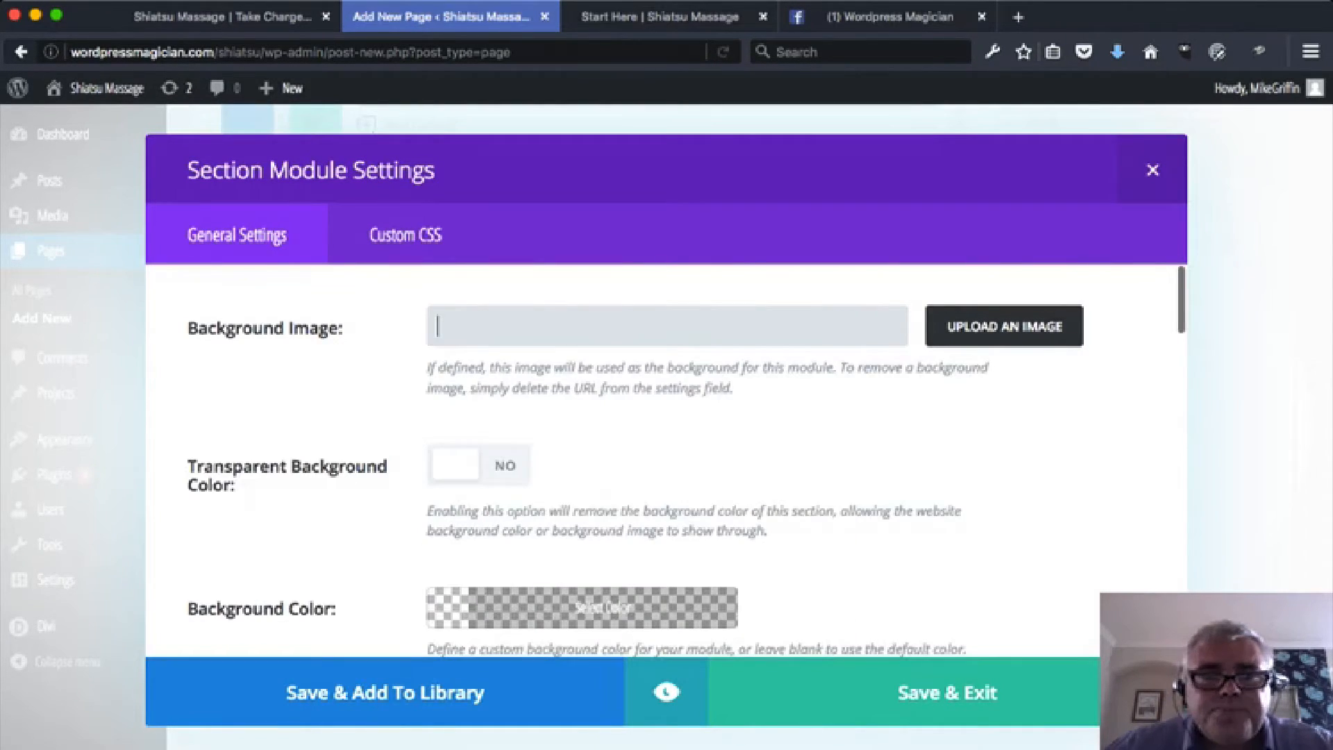
pyautogui.scroll(-3, 688, 460)
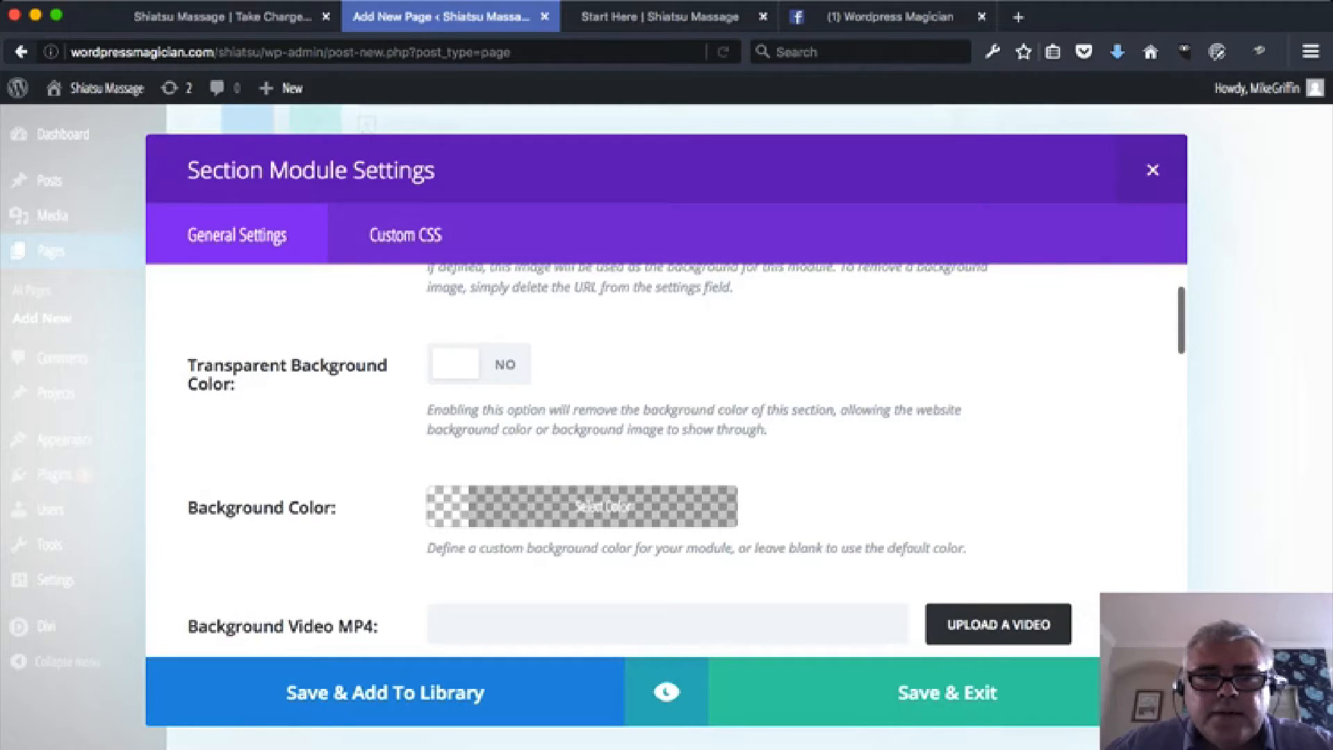
pyautogui.click(601, 506)
pyautogui.scroll(-1, 601, 507)
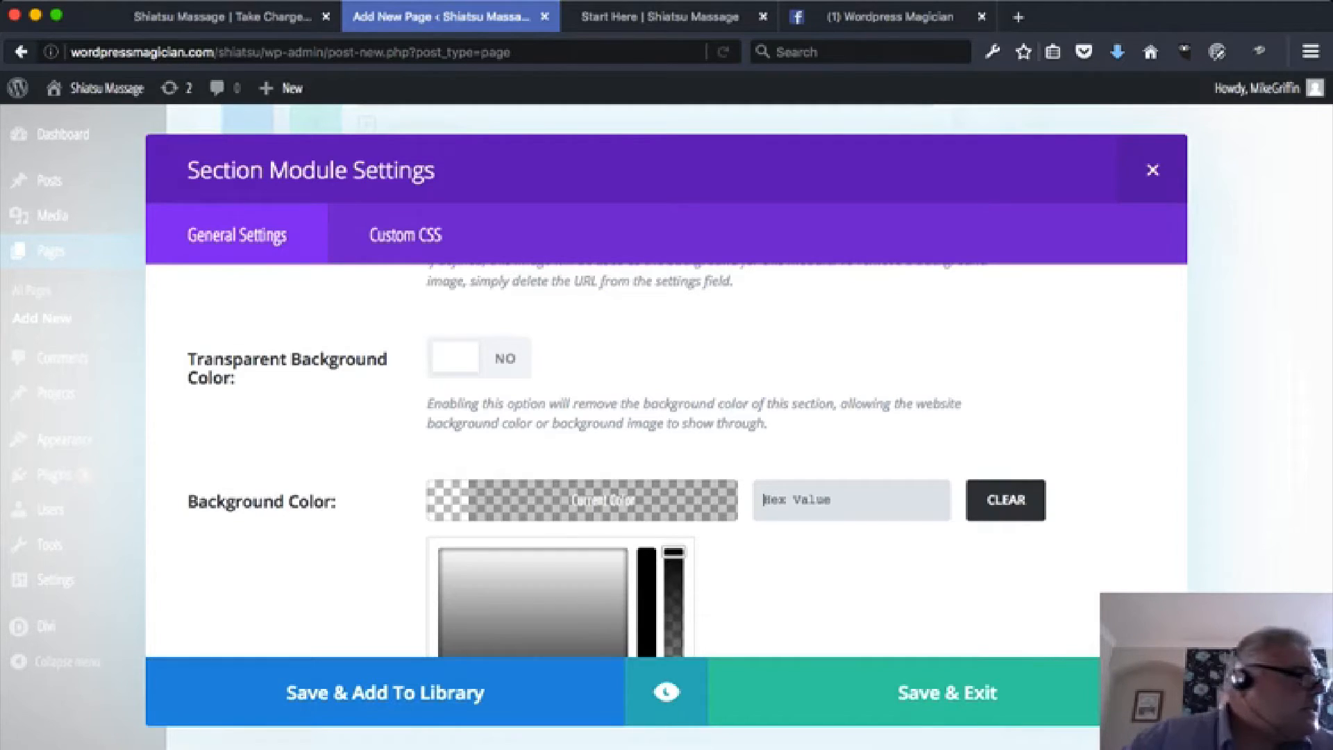
pyautogui.write('4c2')
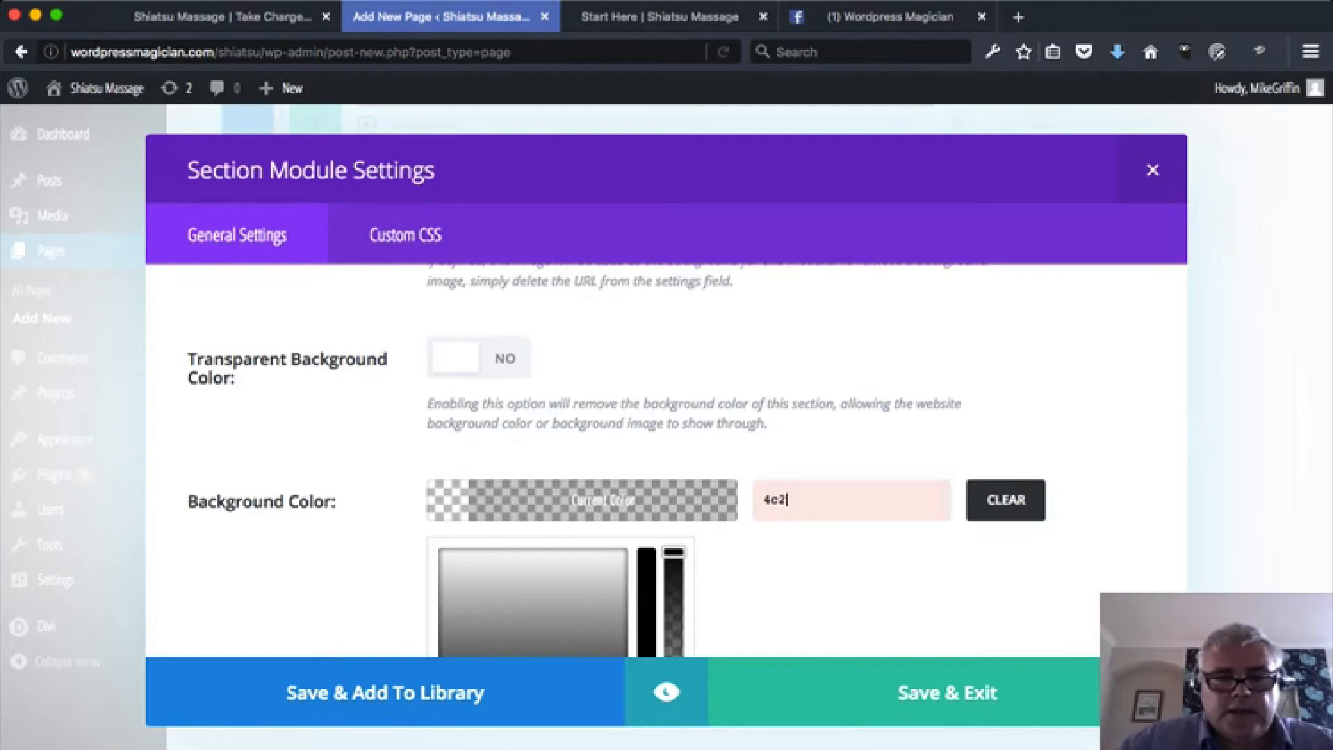
pyautogui.write('68e')
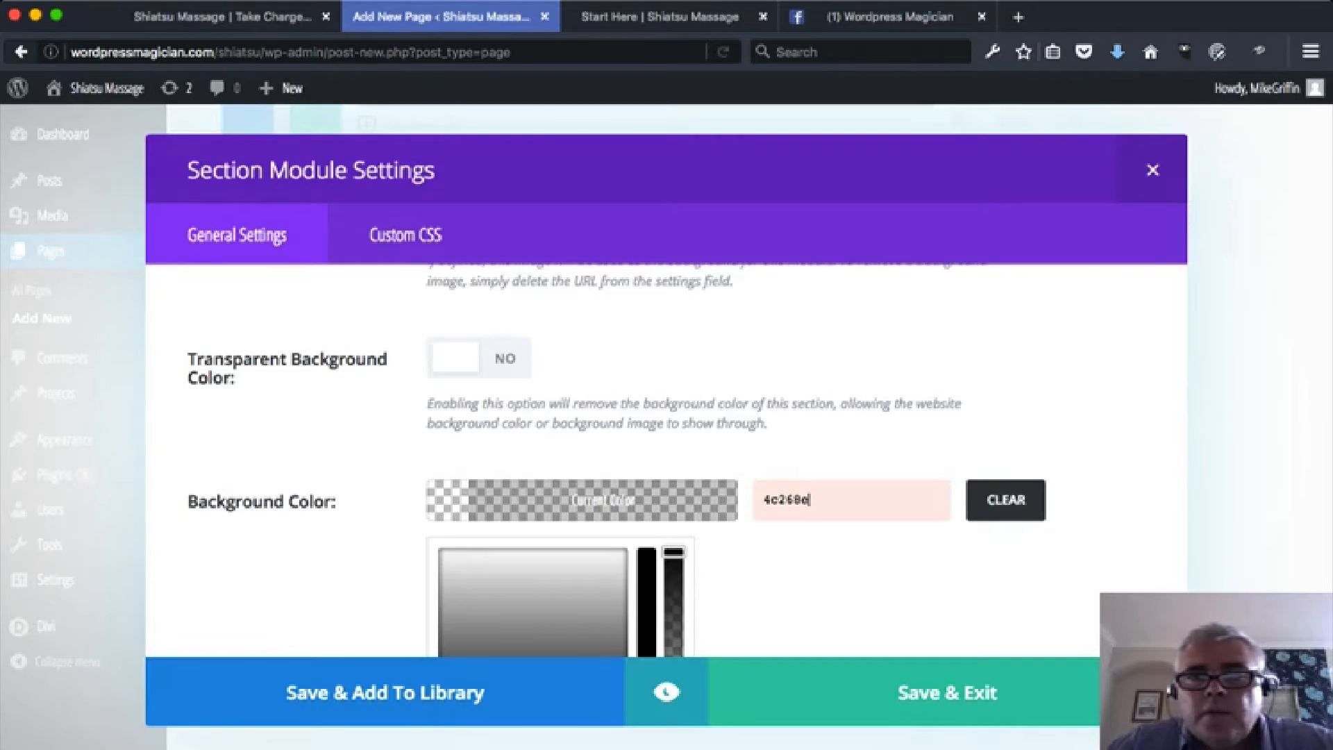
pyautogui.press('Return')
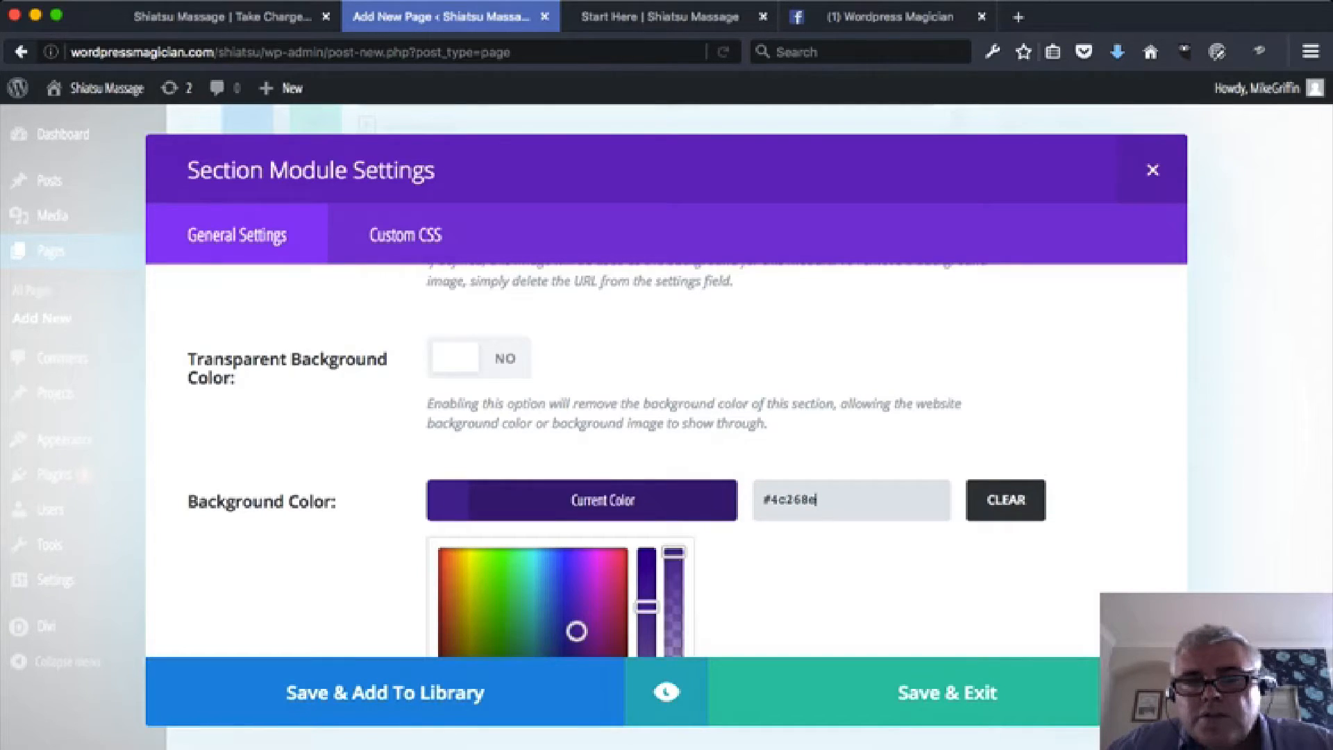
pyautogui.click(676, 694)
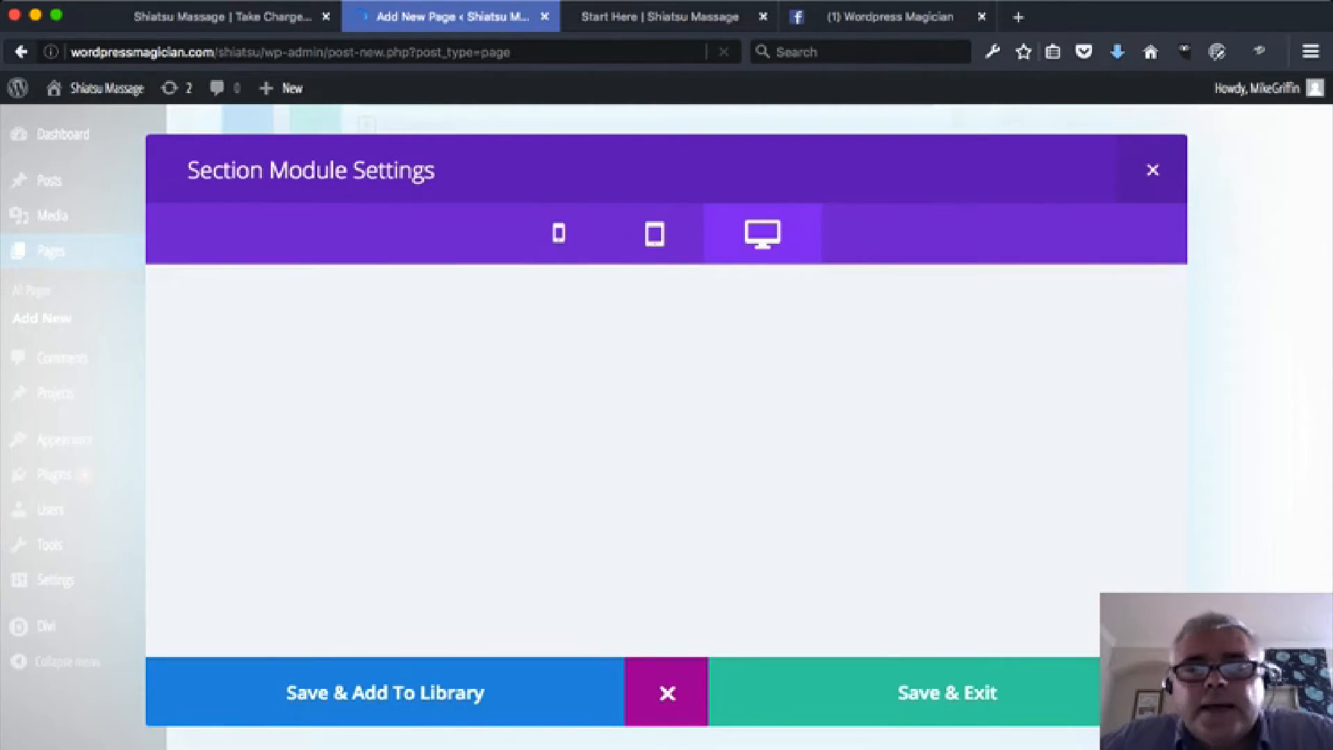
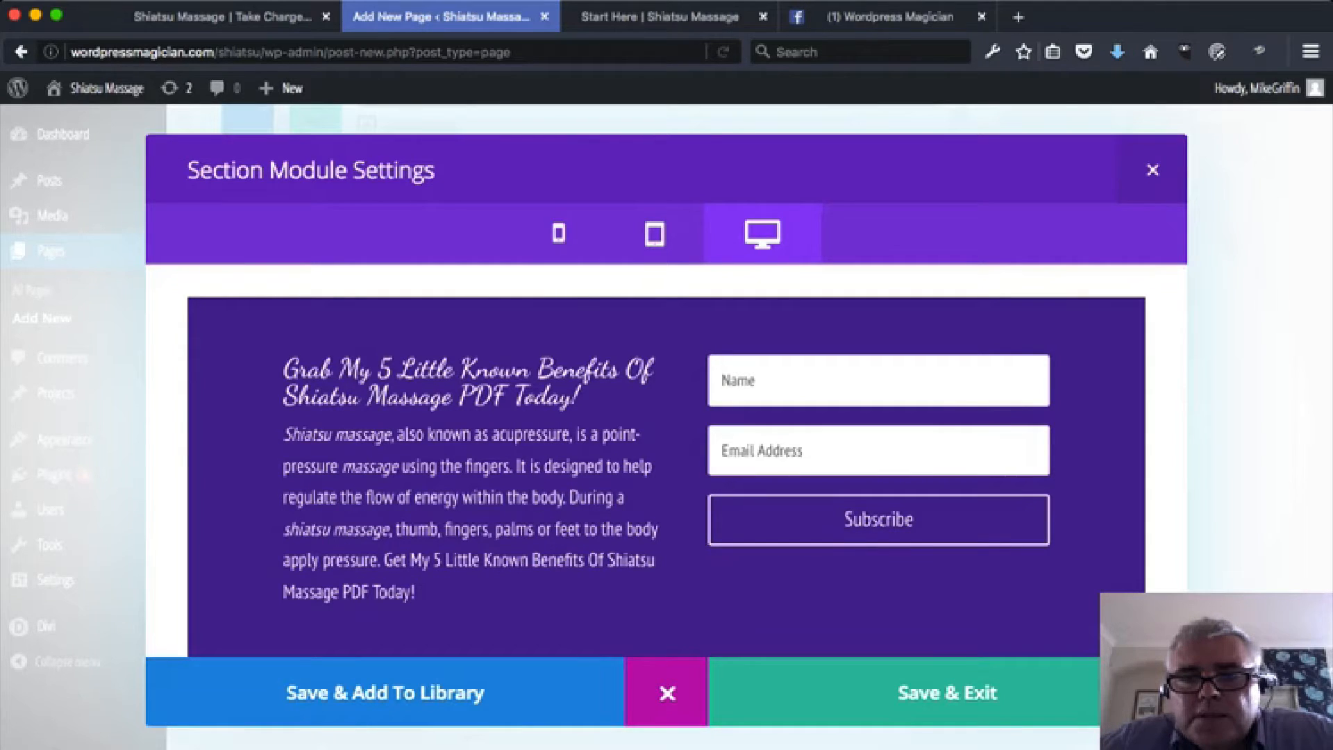
# Step: Close the Email Optin Section Settings preview to get back to the Start Here layout
pyautogui.press('Escape')
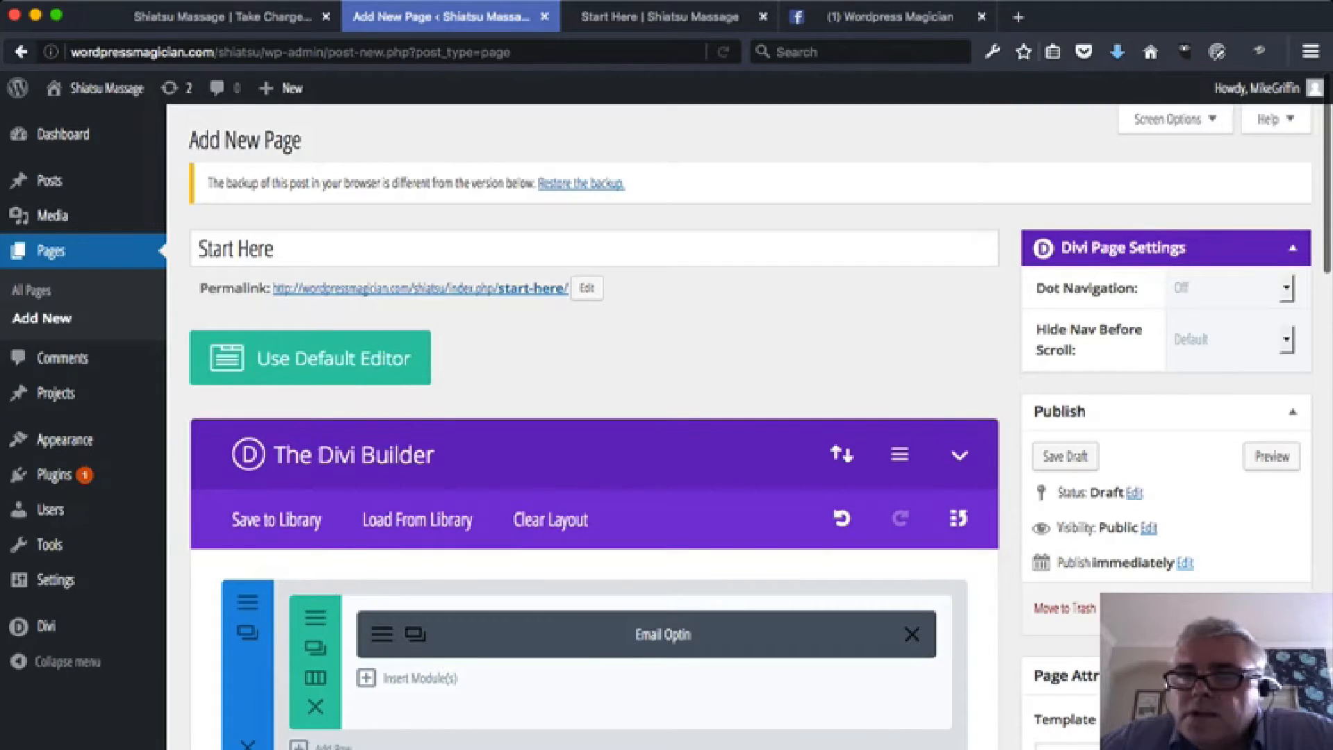
# Step: Save the Start Here page as a draft from the Publish box
pyautogui.click(1065, 456)
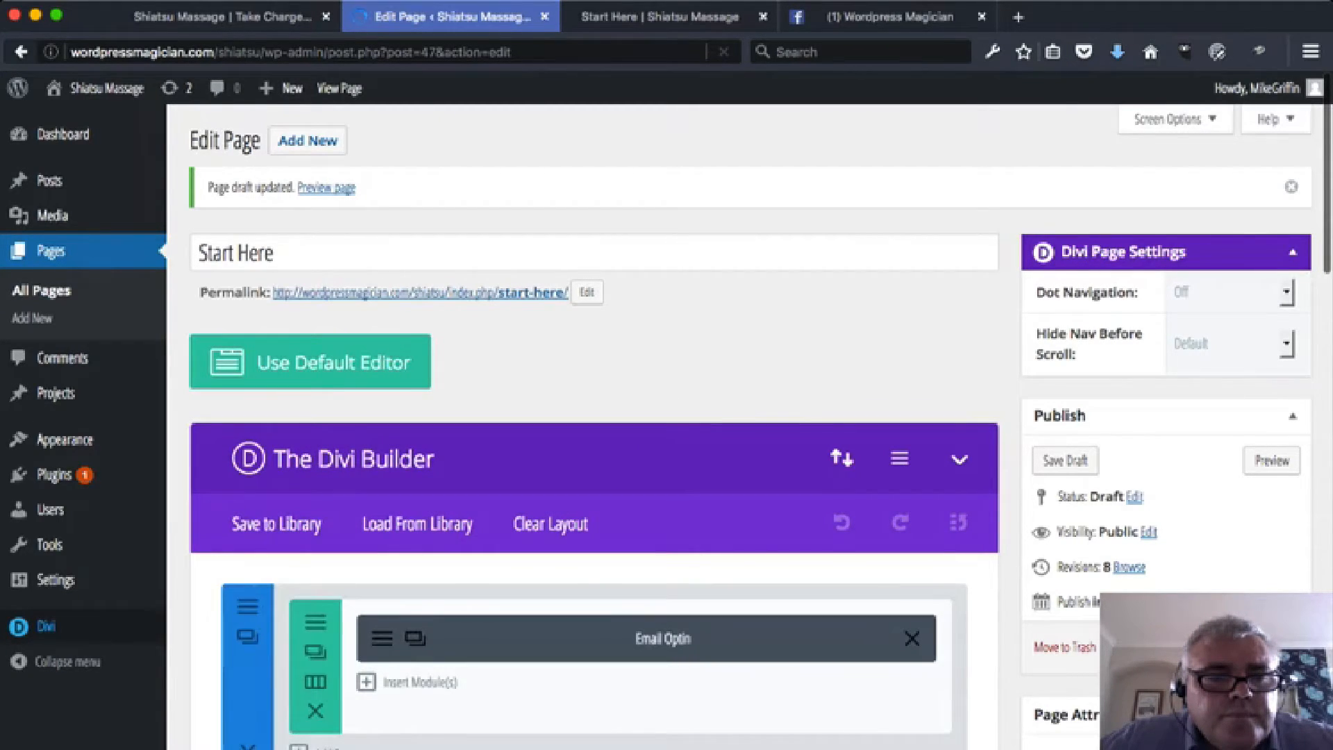
# Step: Open Divi's Theme Customizer, wait out the slow-script warning, and go to Buttons settings
pyautogui.moveTo(46, 626)
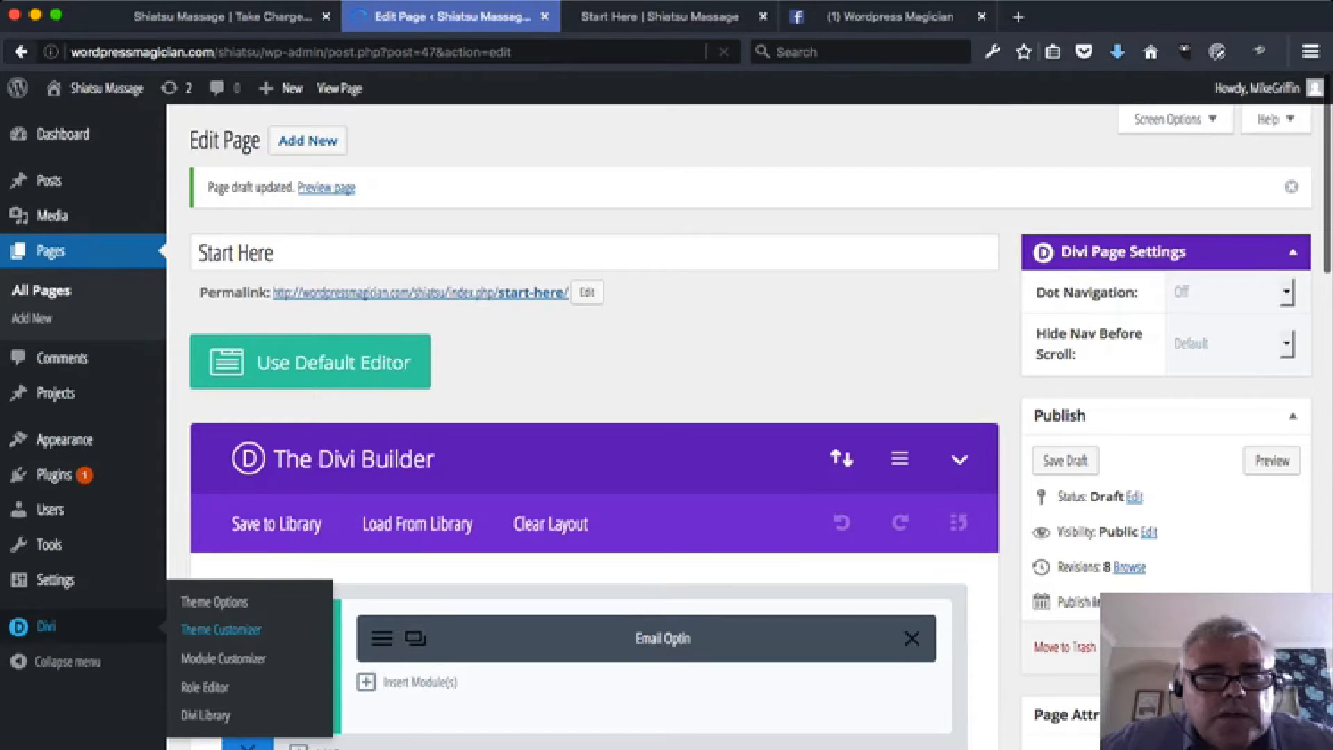
pyautogui.click(221, 629)
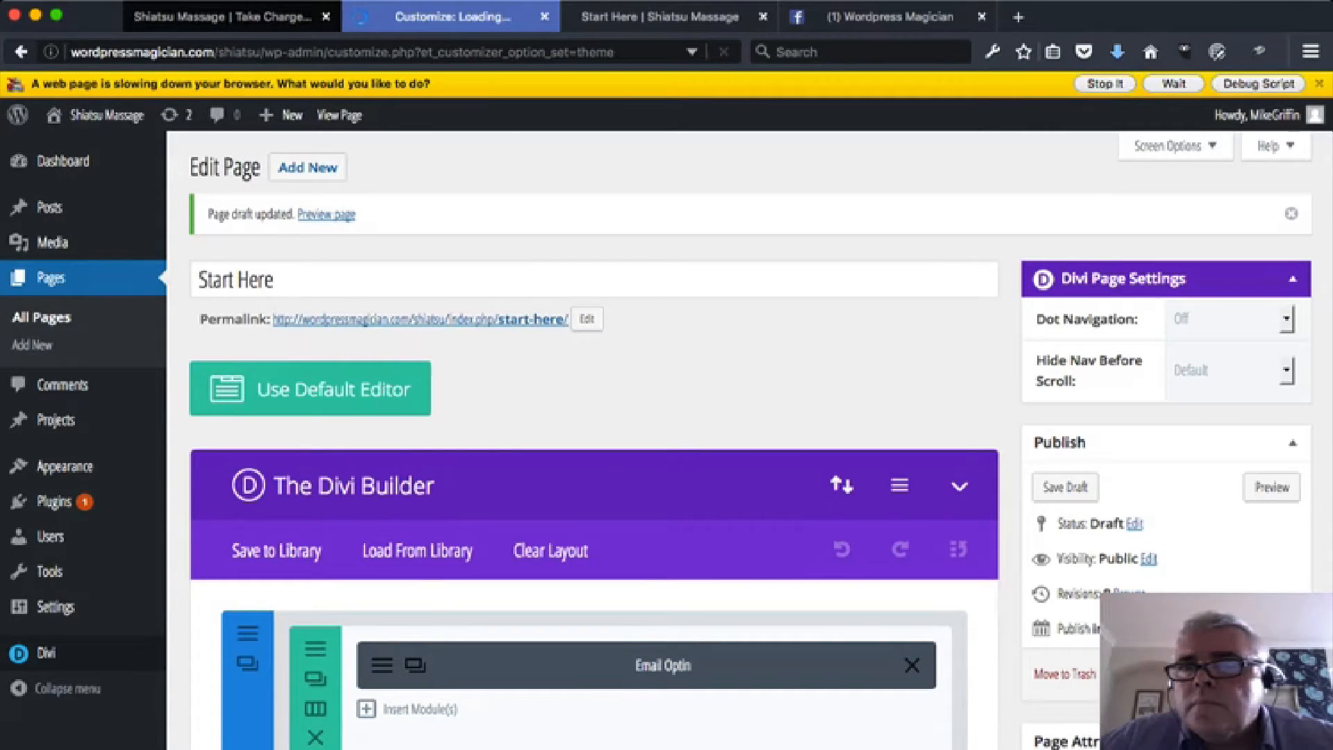
pyautogui.click(1173, 84)
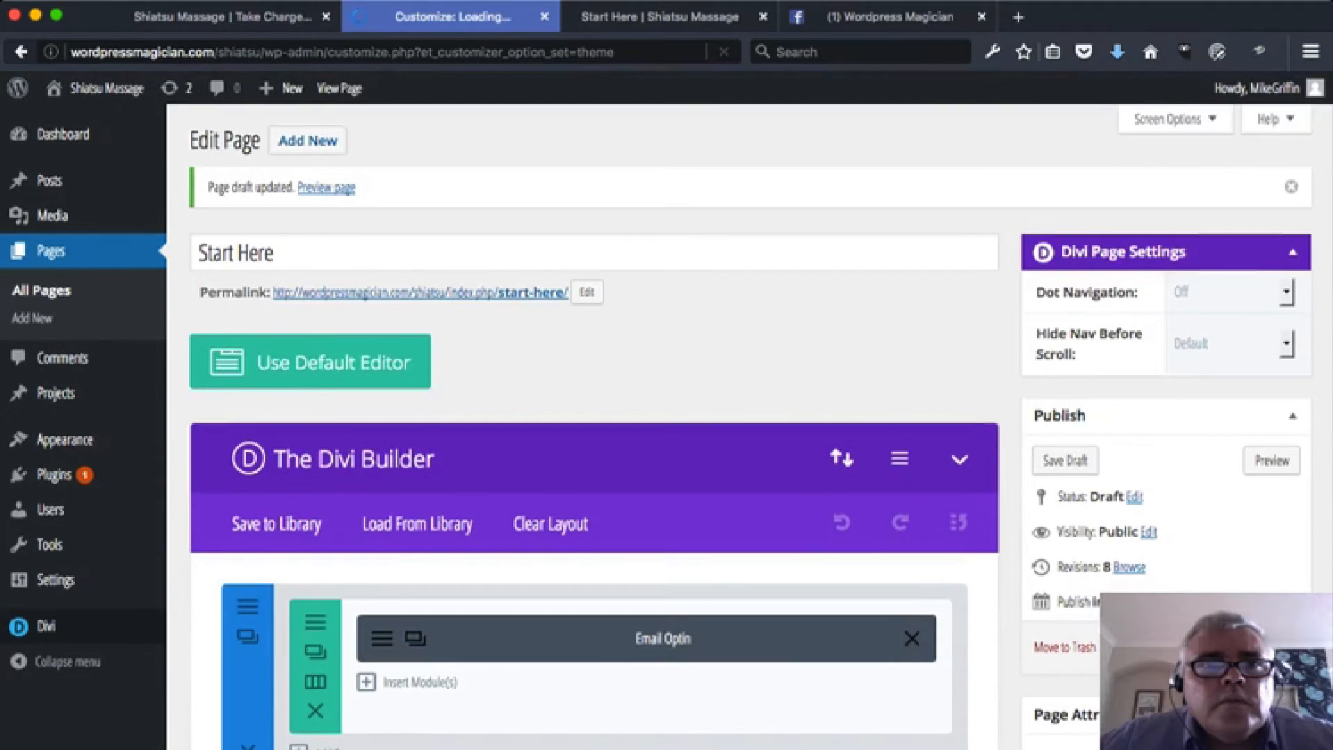
pyautogui.click(223, 16)
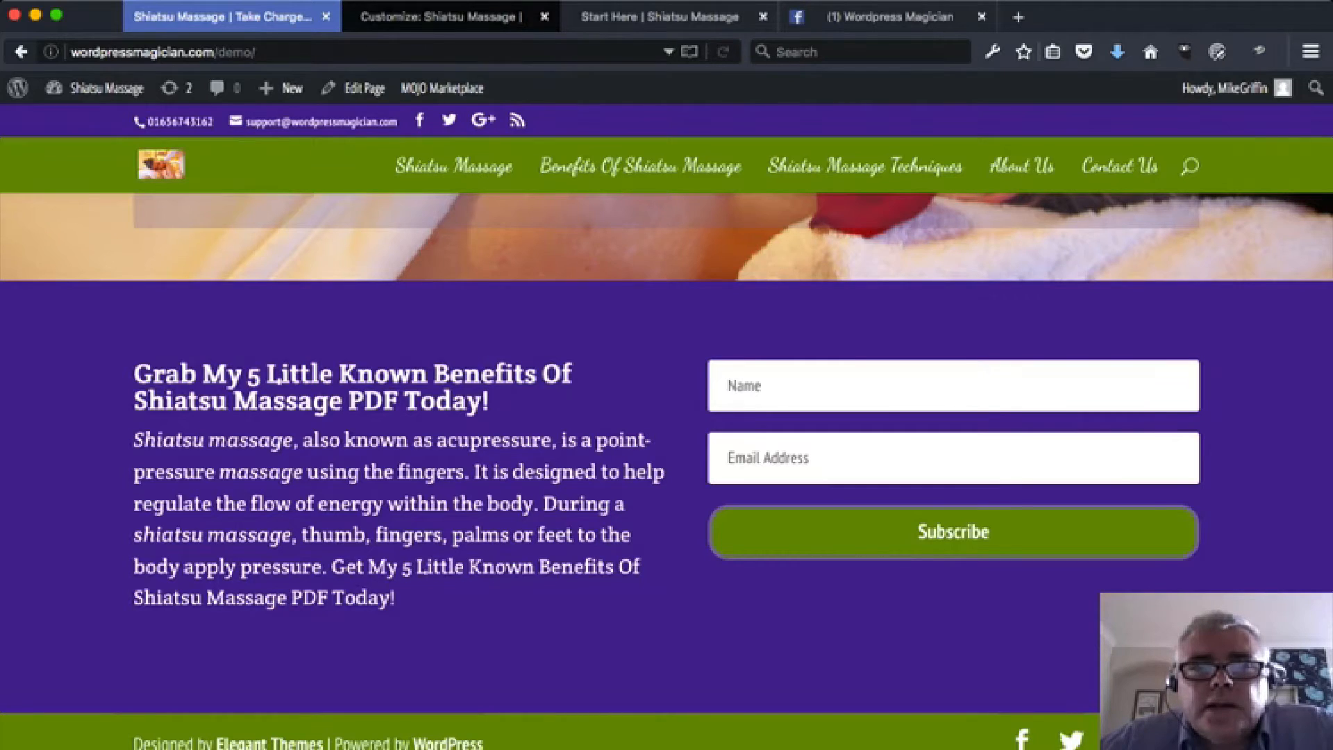
pyautogui.click(444, 16)
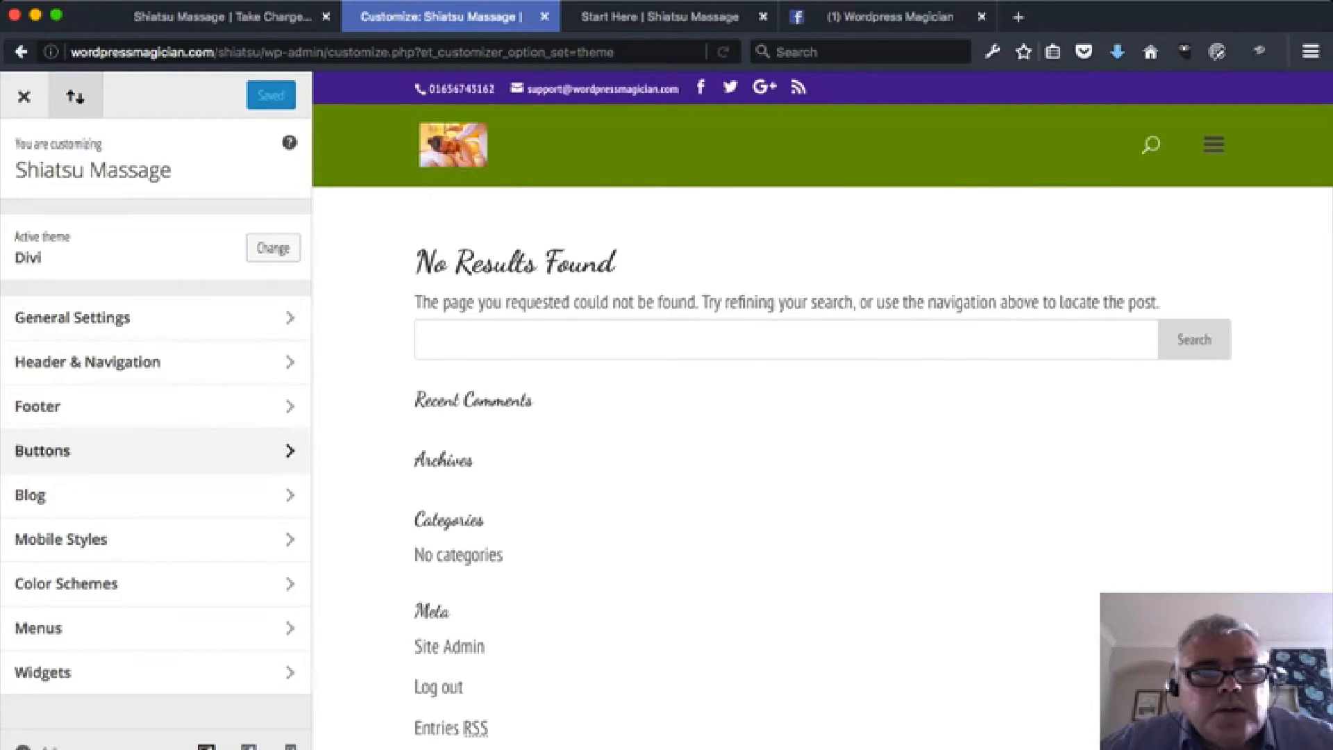
pyautogui.click(69, 450)
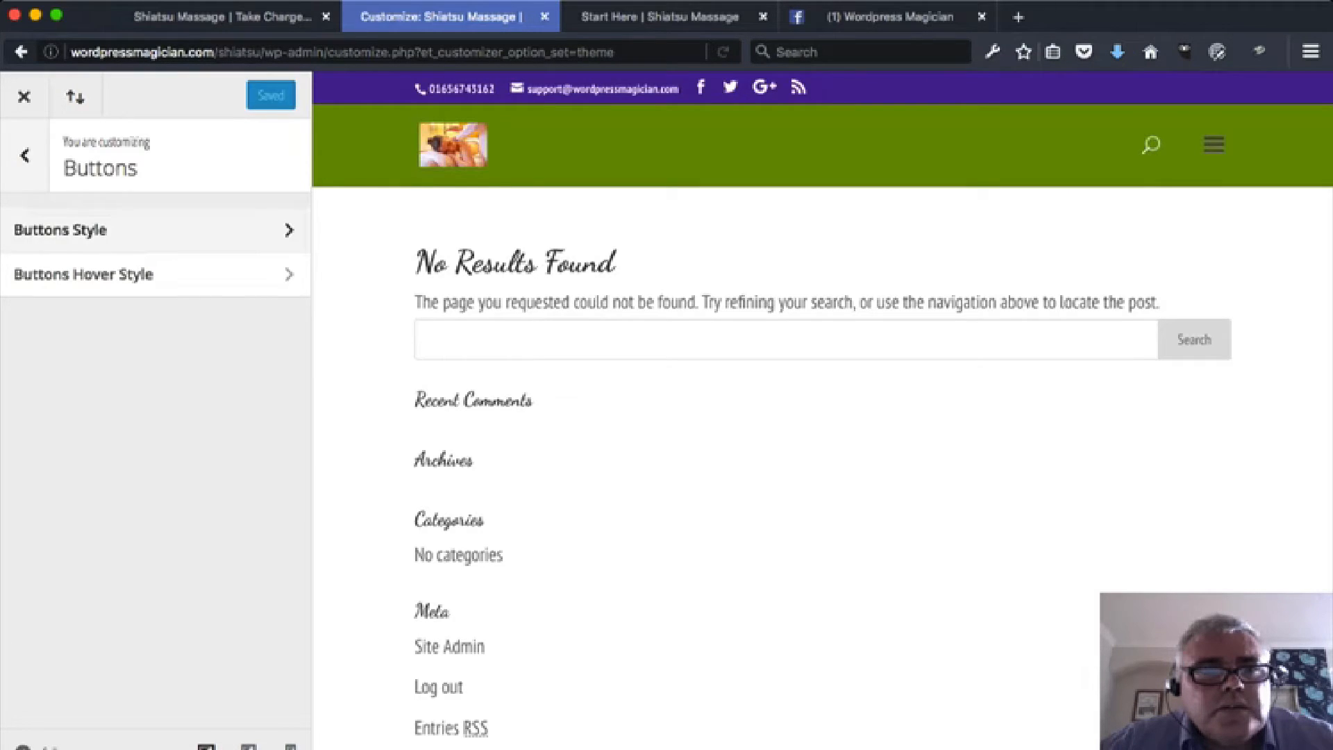
# Step: Set the button background colour to green #688e26 under Buttons Style
pyautogui.click(105, 230)
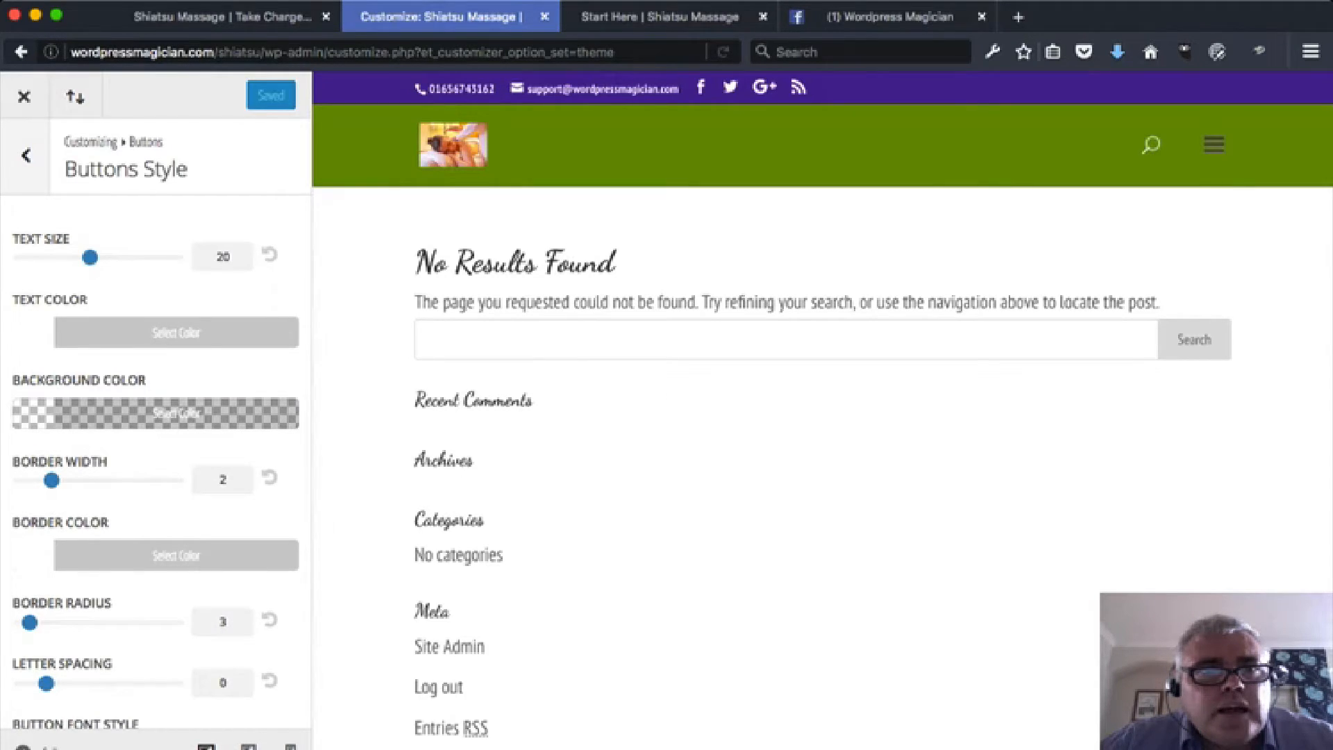
pyautogui.click(222, 16)
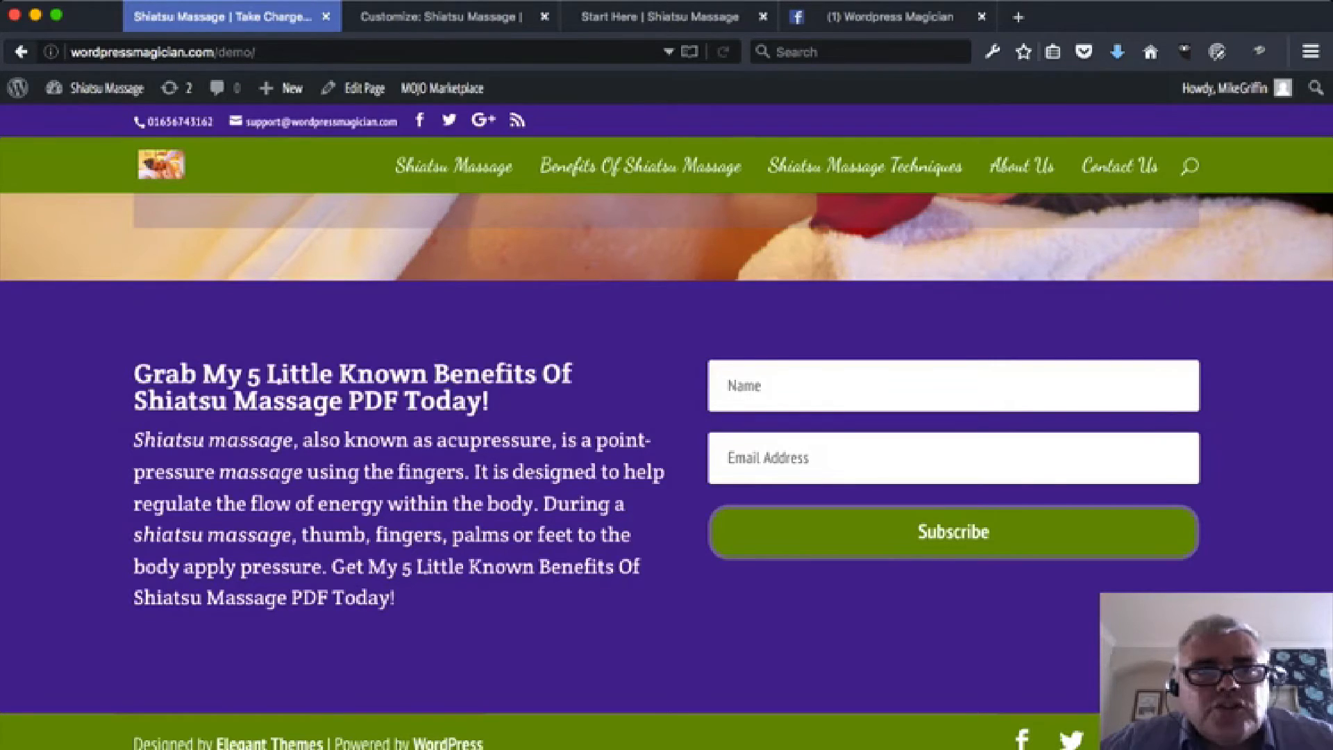
pyautogui.click(441, 16)
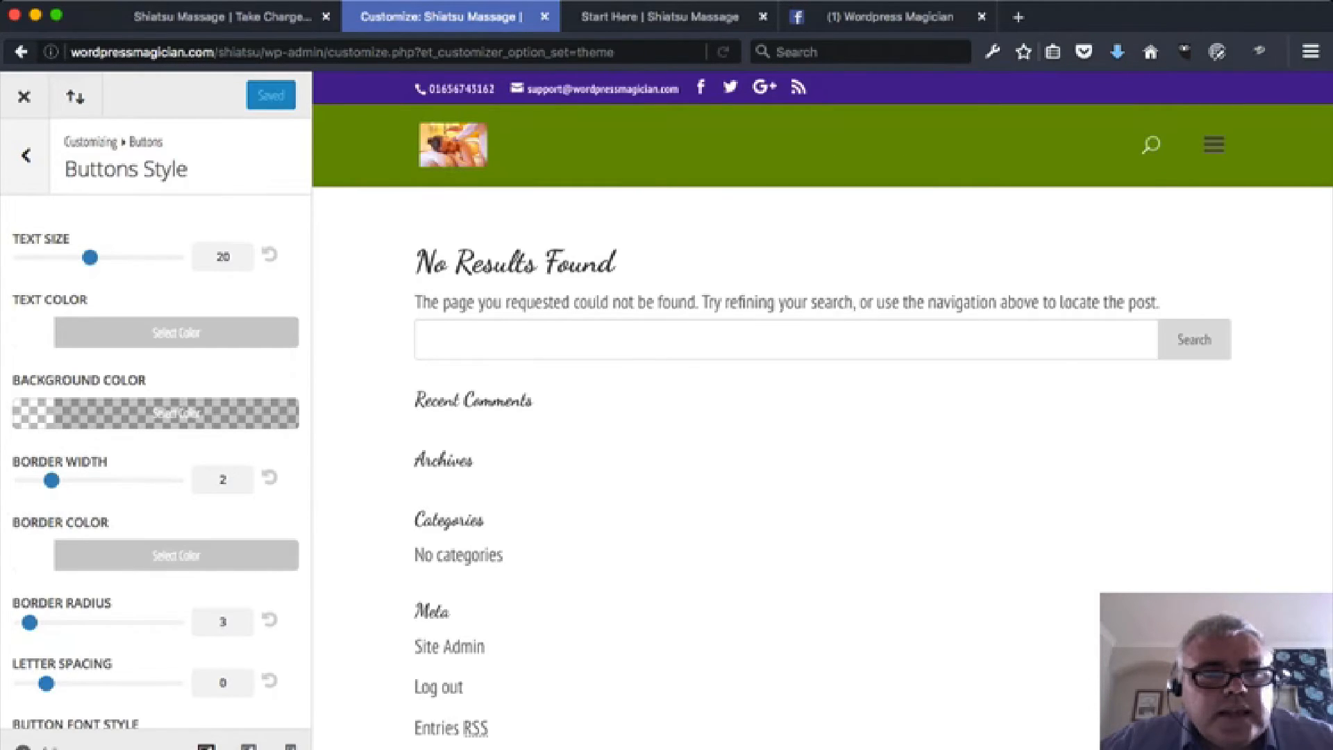
pyautogui.click(176, 413)
pyautogui.click(123, 452)
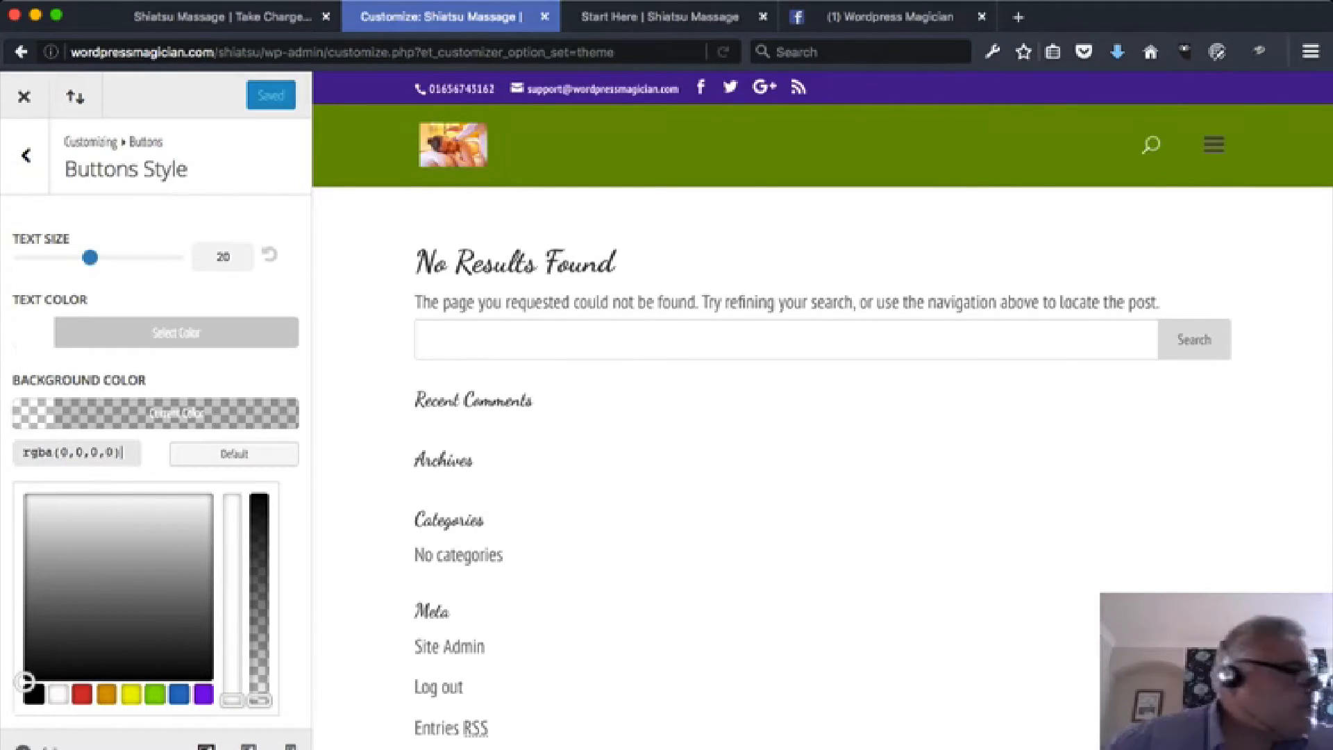
pyautogui.press('super+a')
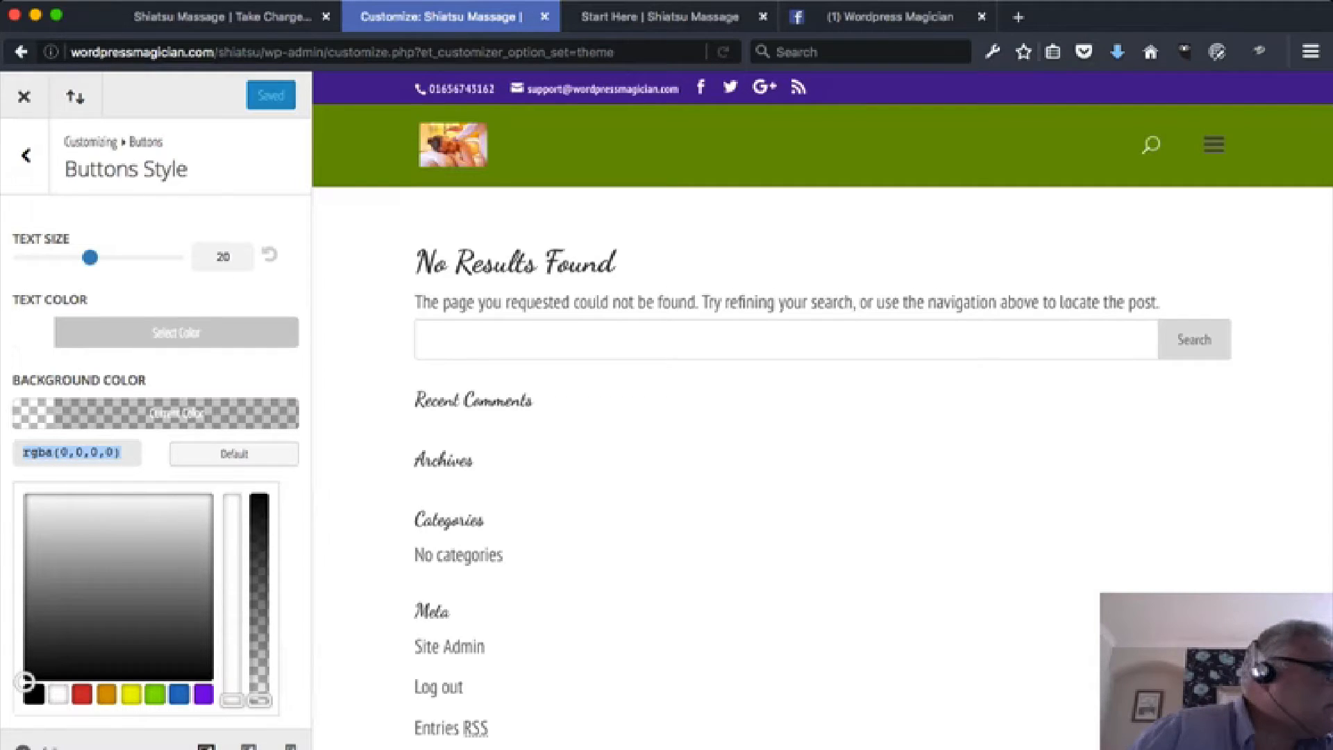
pyautogui.write('#')
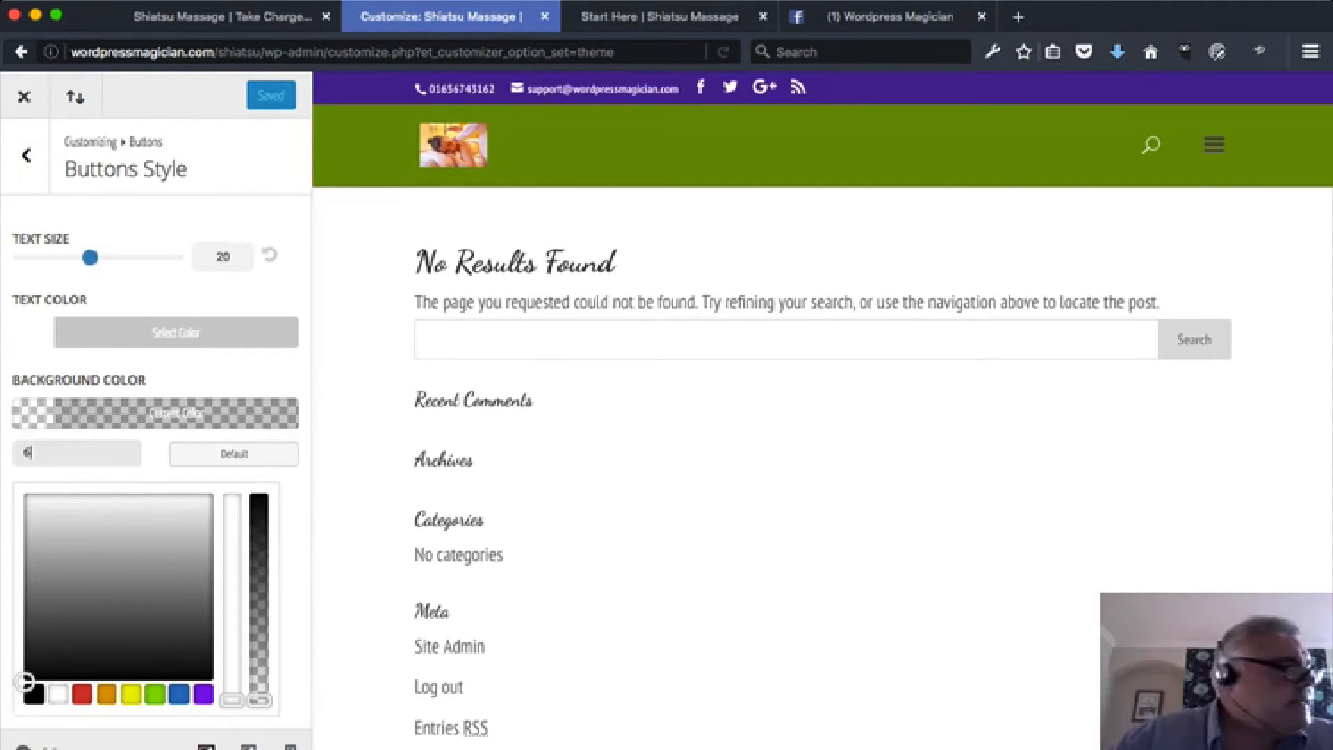
pyautogui.write('88e26')
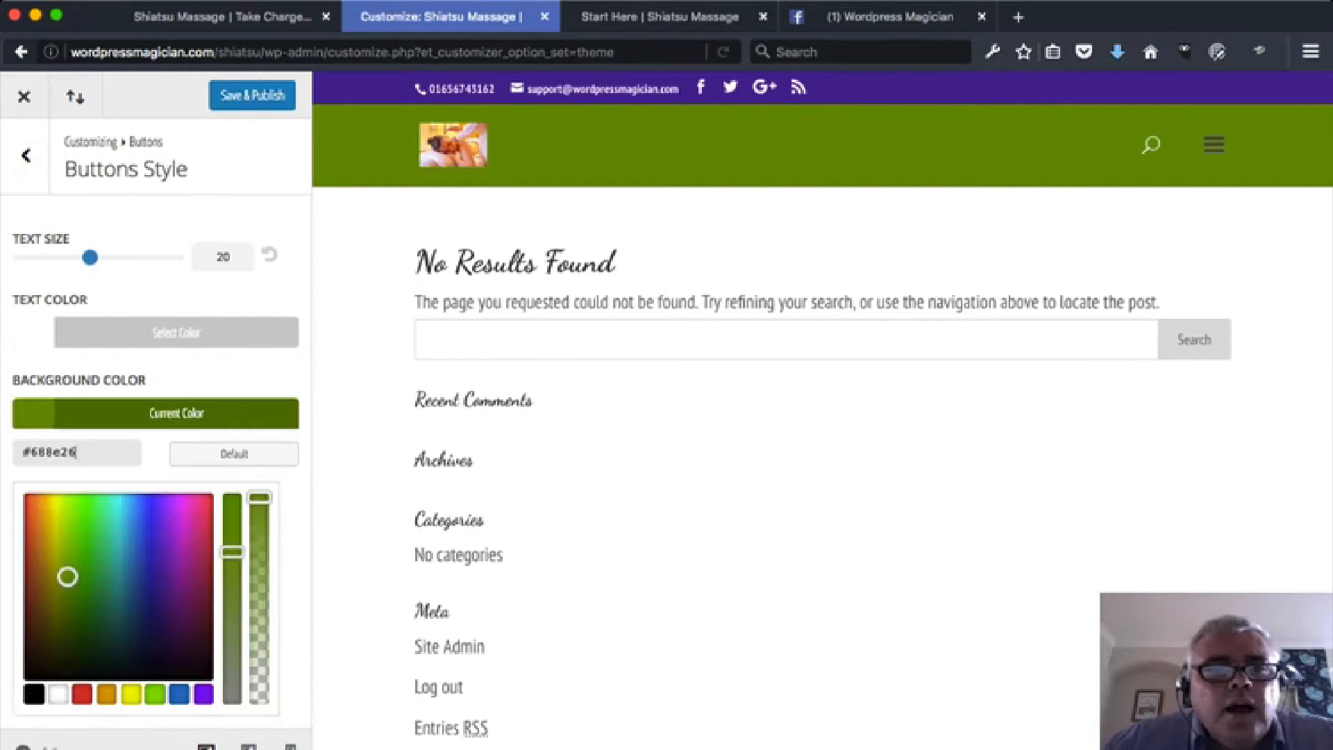
# Step: Raise the button border width from 2 to 3
pyautogui.scroll(-5, 156, 424)
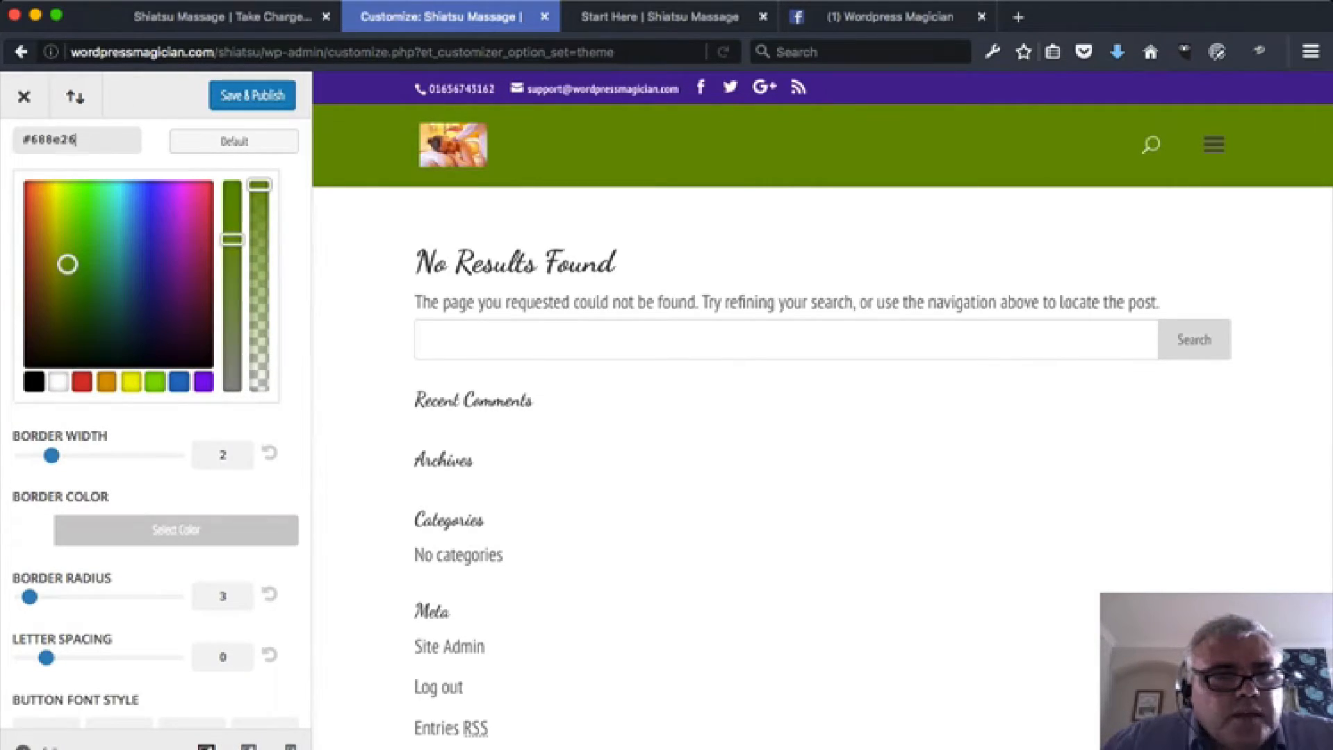
pyautogui.click(52, 455)
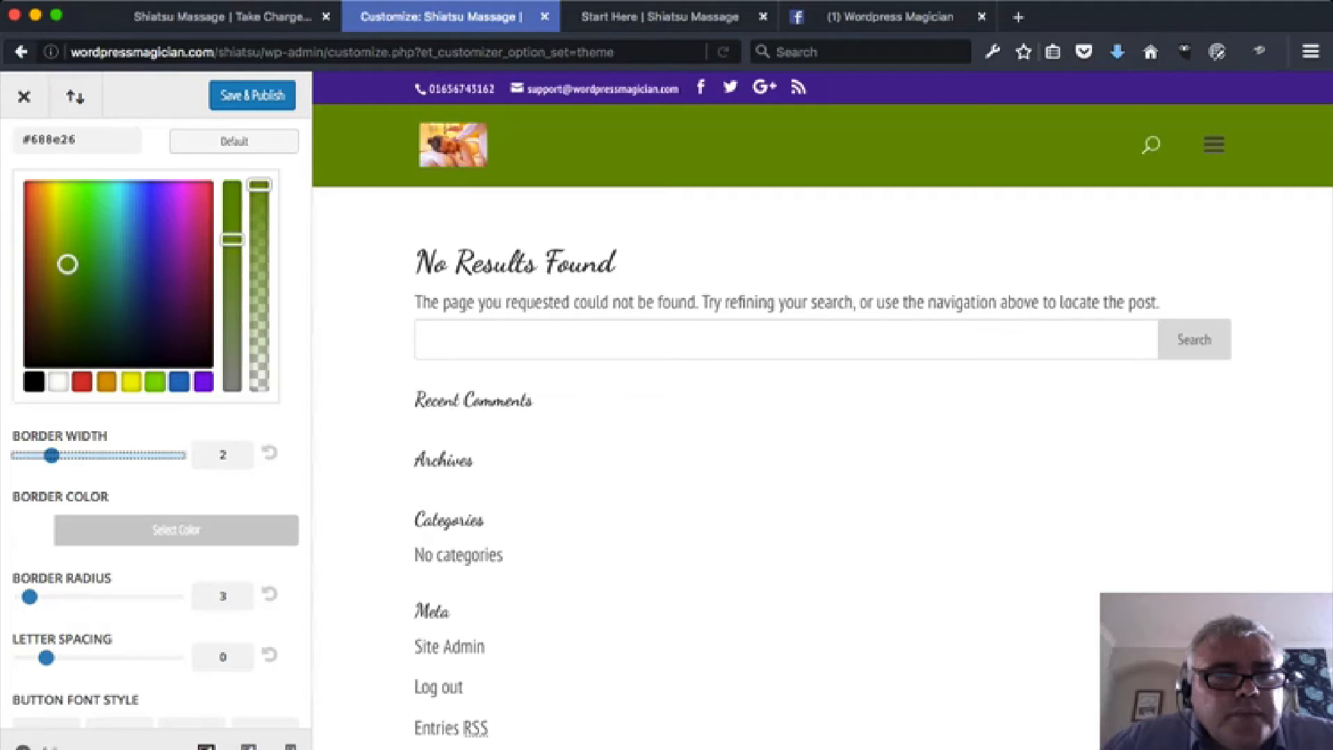
pyautogui.press('Right')
pyautogui.scroll(-4, 156, 416)
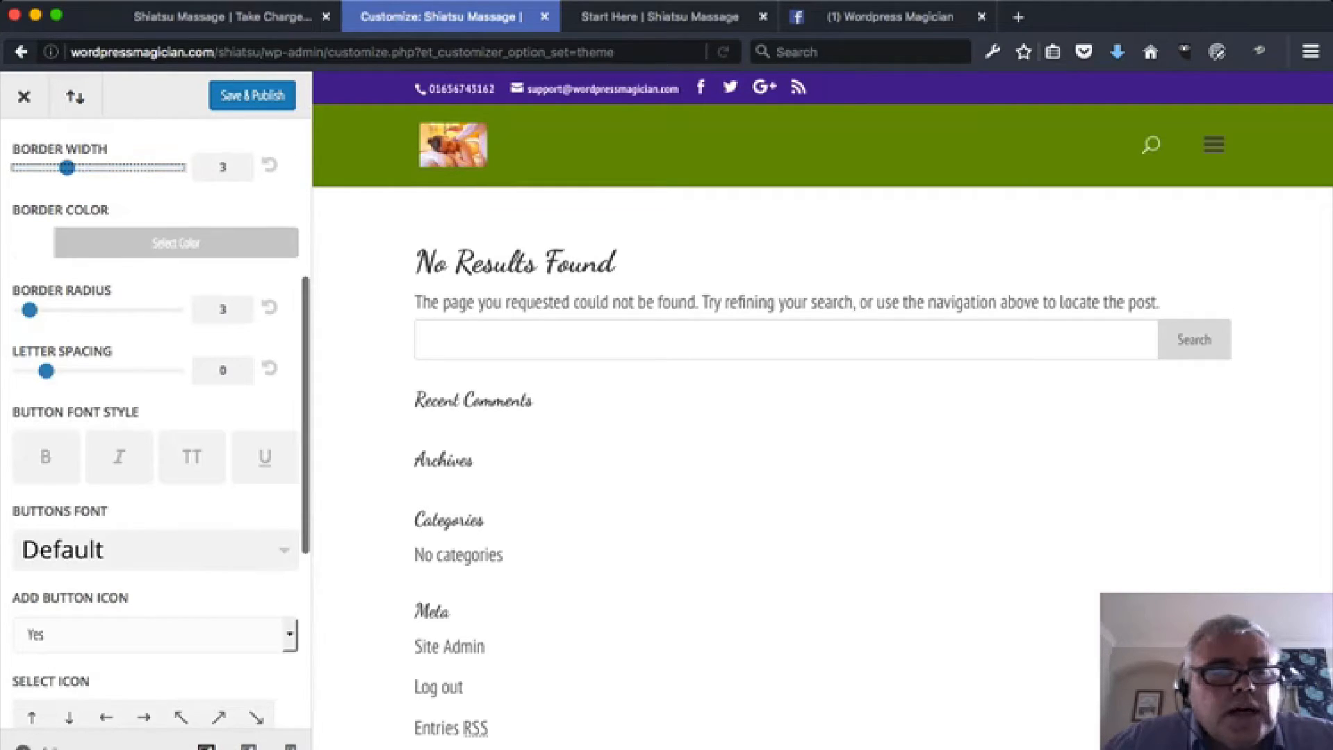
# Step: Give buttons a semi-transparent #4c268e purple border and a border radius of 20
pyautogui.click(176, 243)
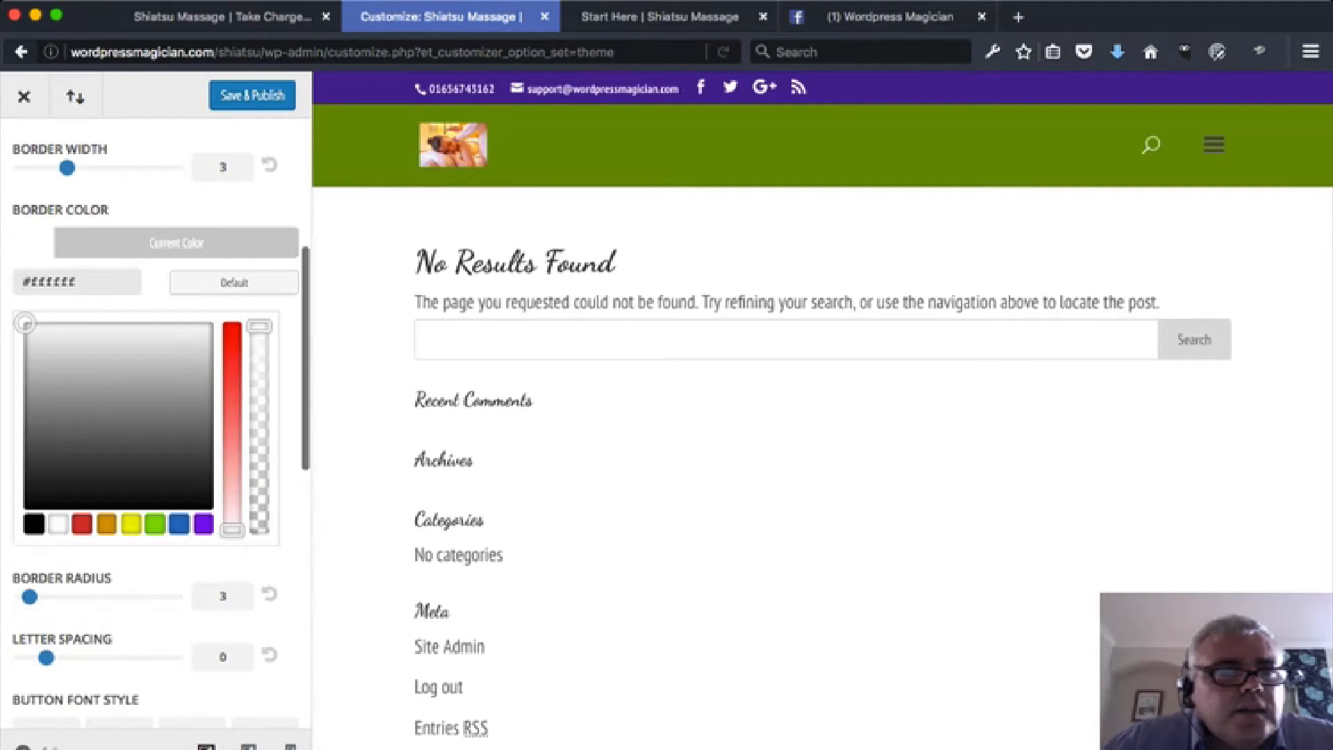
pyautogui.press('super+a')
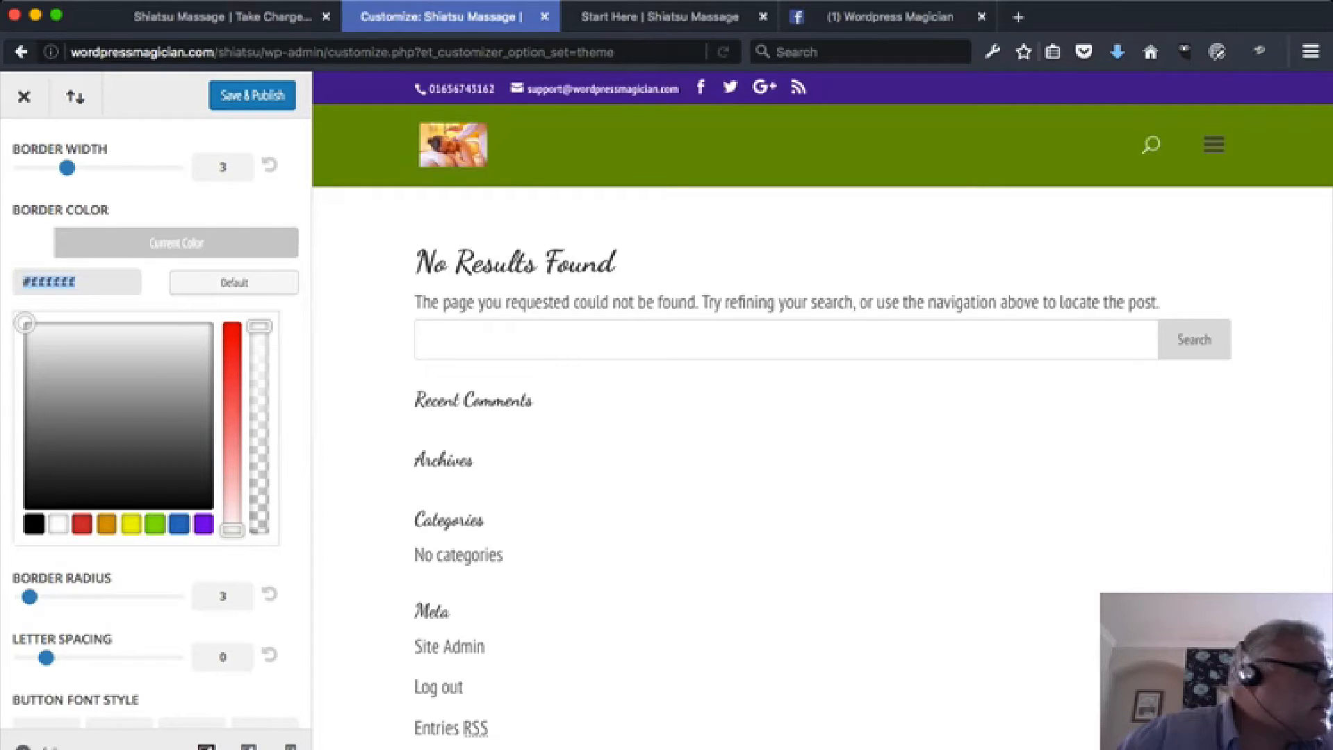
pyautogui.write('4')
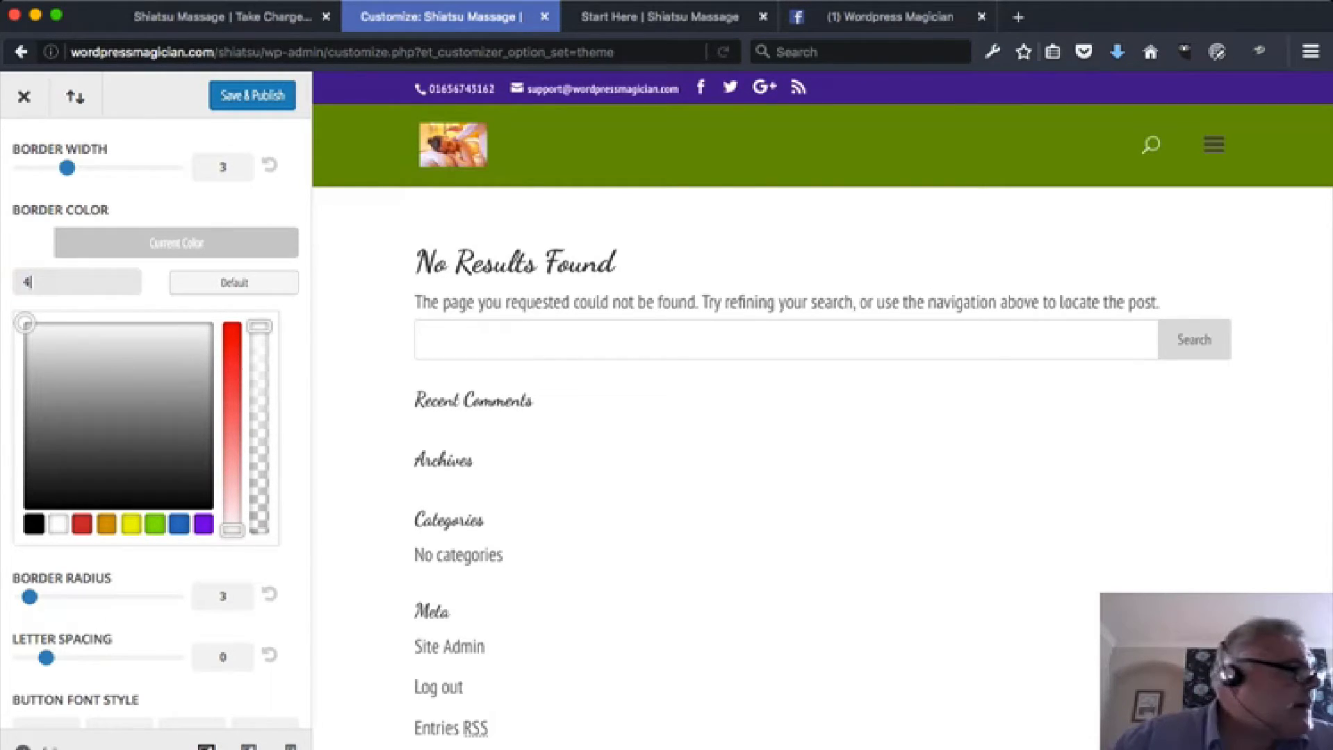
pyautogui.write('c2')
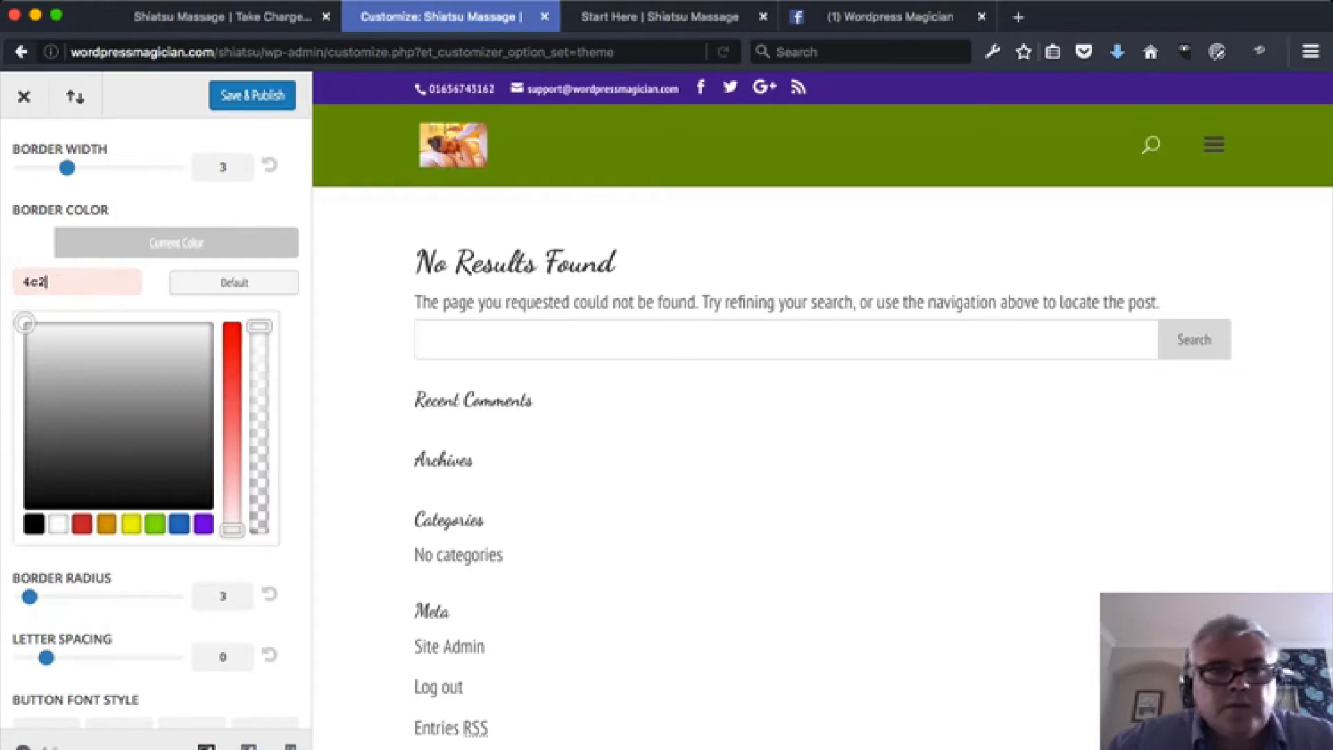
pyautogui.write('68e')
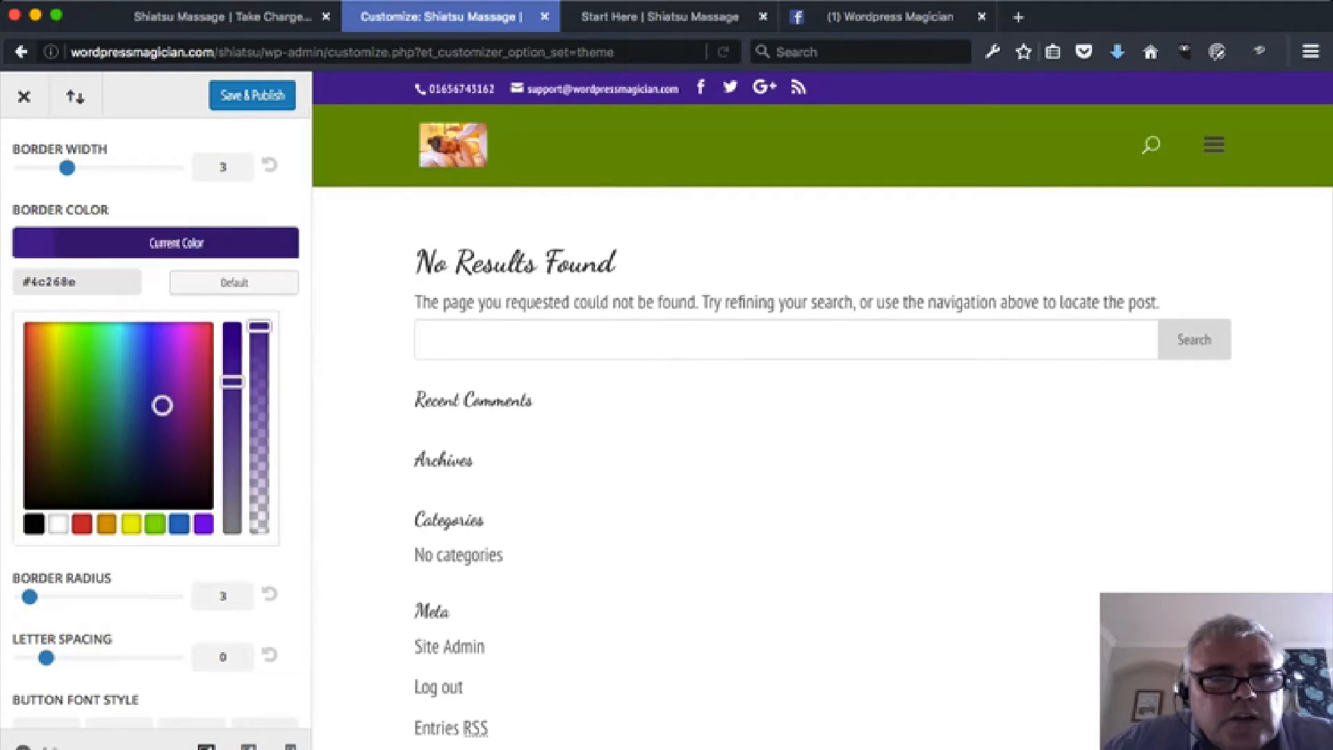
pyautogui.moveTo(259, 326); pyautogui.dragTo(259, 381)
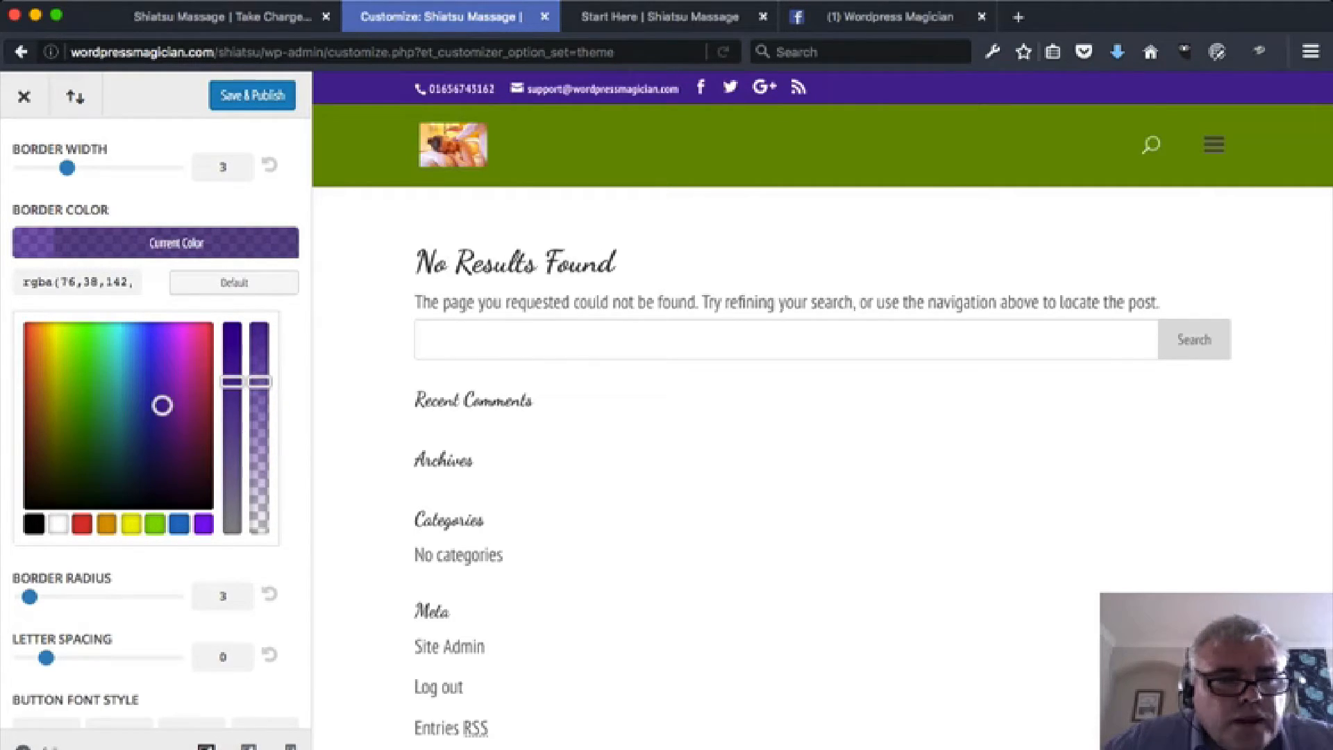
pyautogui.moveTo(29, 596); pyautogui.dragTo(82, 596)
pyautogui.click(83, 597)
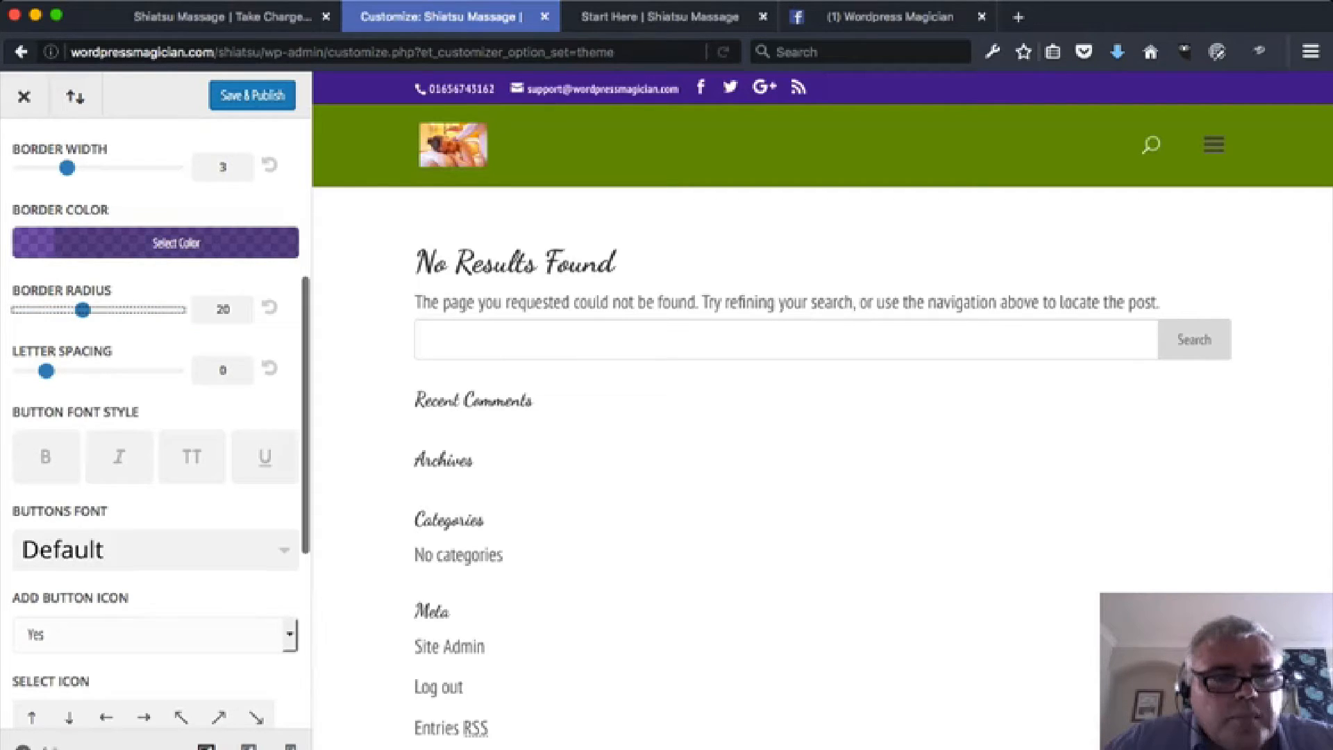
# Step: Make button text bold and set the Buttons Font to PT Sans Narrow
pyautogui.click(46, 457)
pyautogui.click(156, 550)
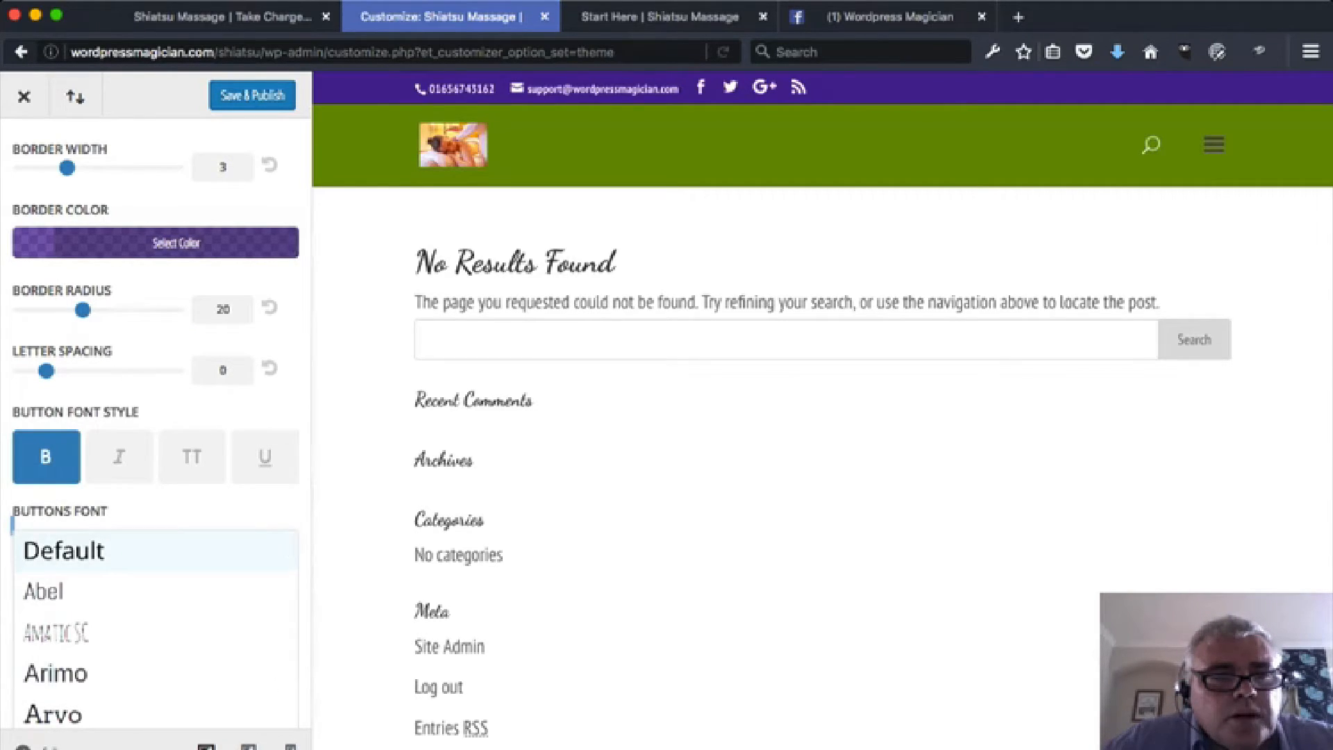
pyautogui.scroll(-20, 156, 625)
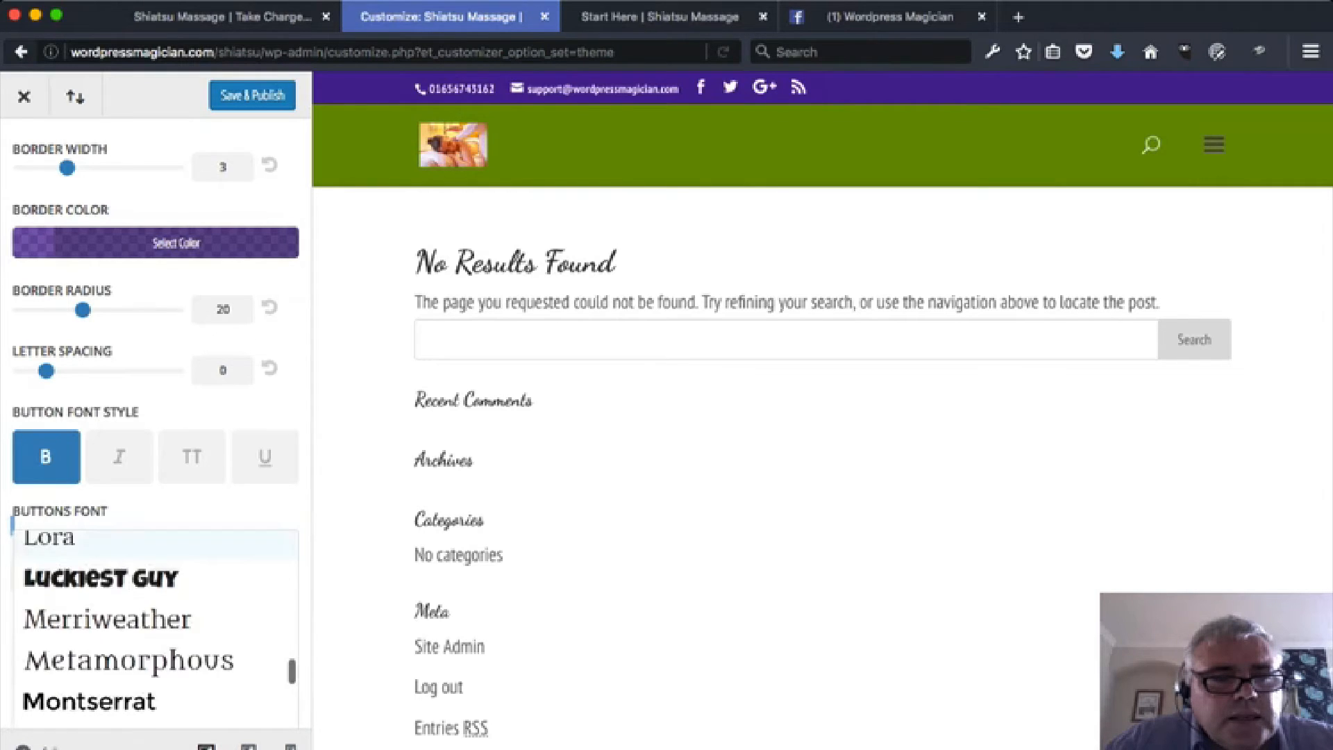
pyautogui.scroll(-15, 155, 624)
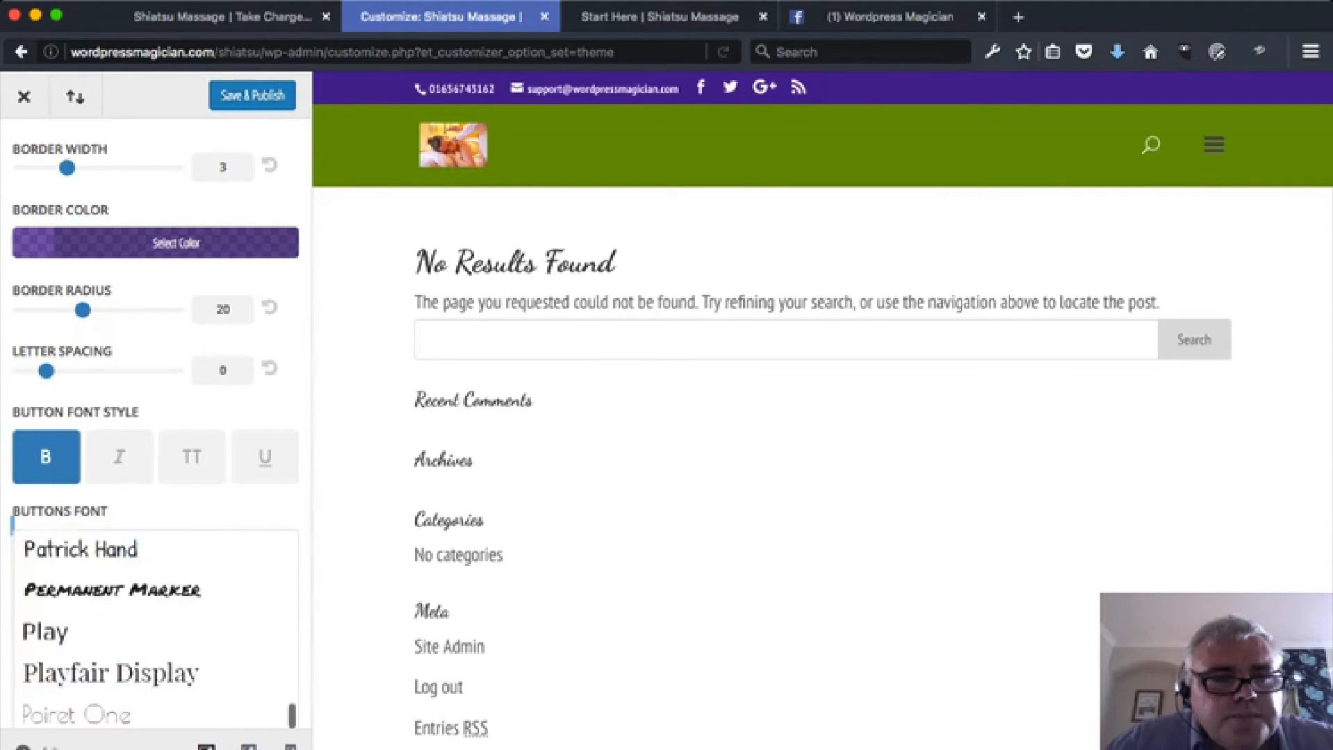
pyautogui.scroll(-3, 156, 629)
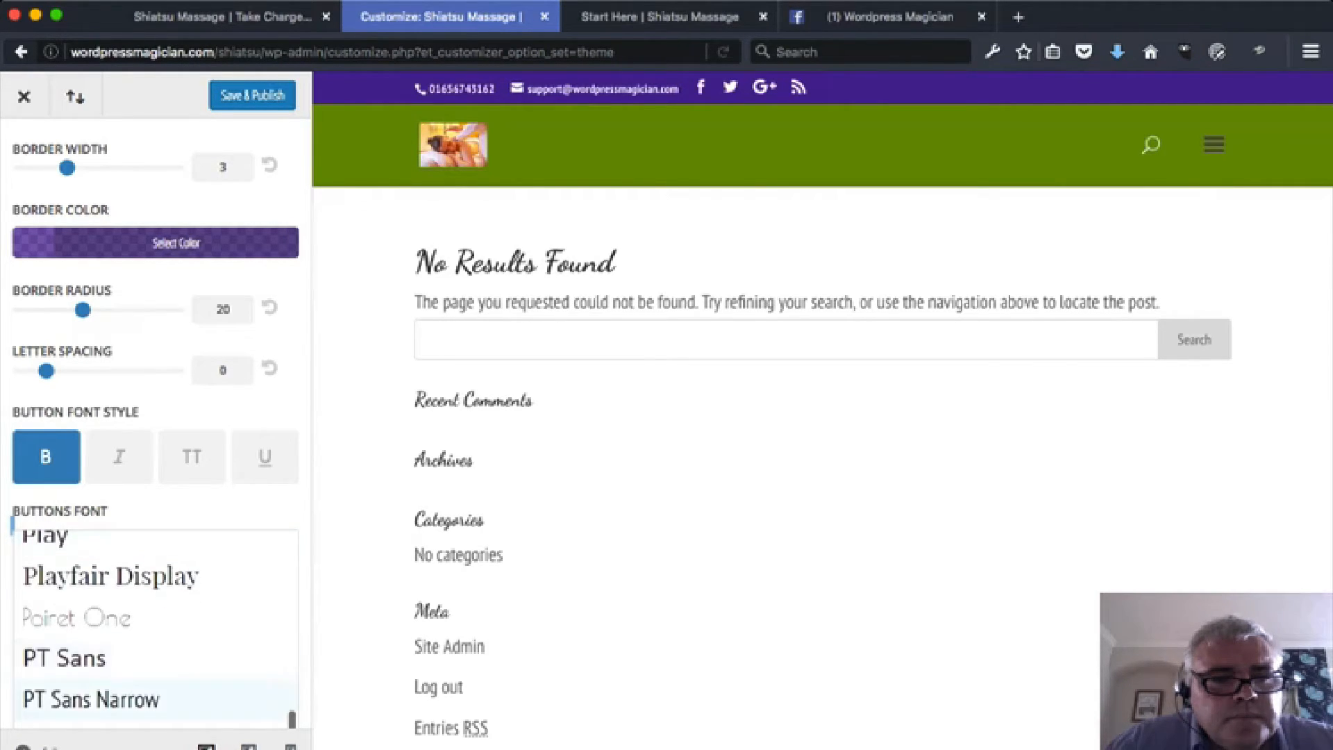
pyautogui.click(92, 700)
# Step: Set Add Button Icon to No and close the customizer
pyautogui.scroll(-3, 156, 416)
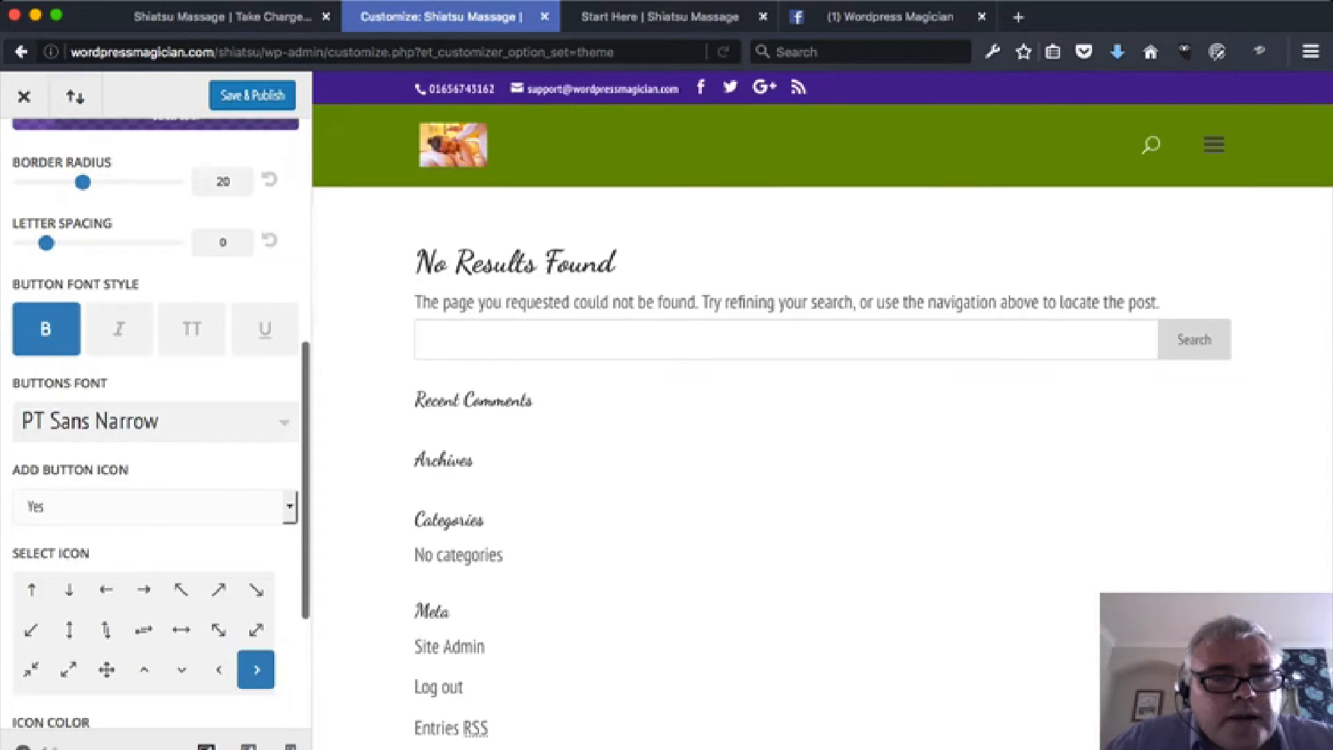
pyautogui.click(154, 507)
pyautogui.click(146, 540)
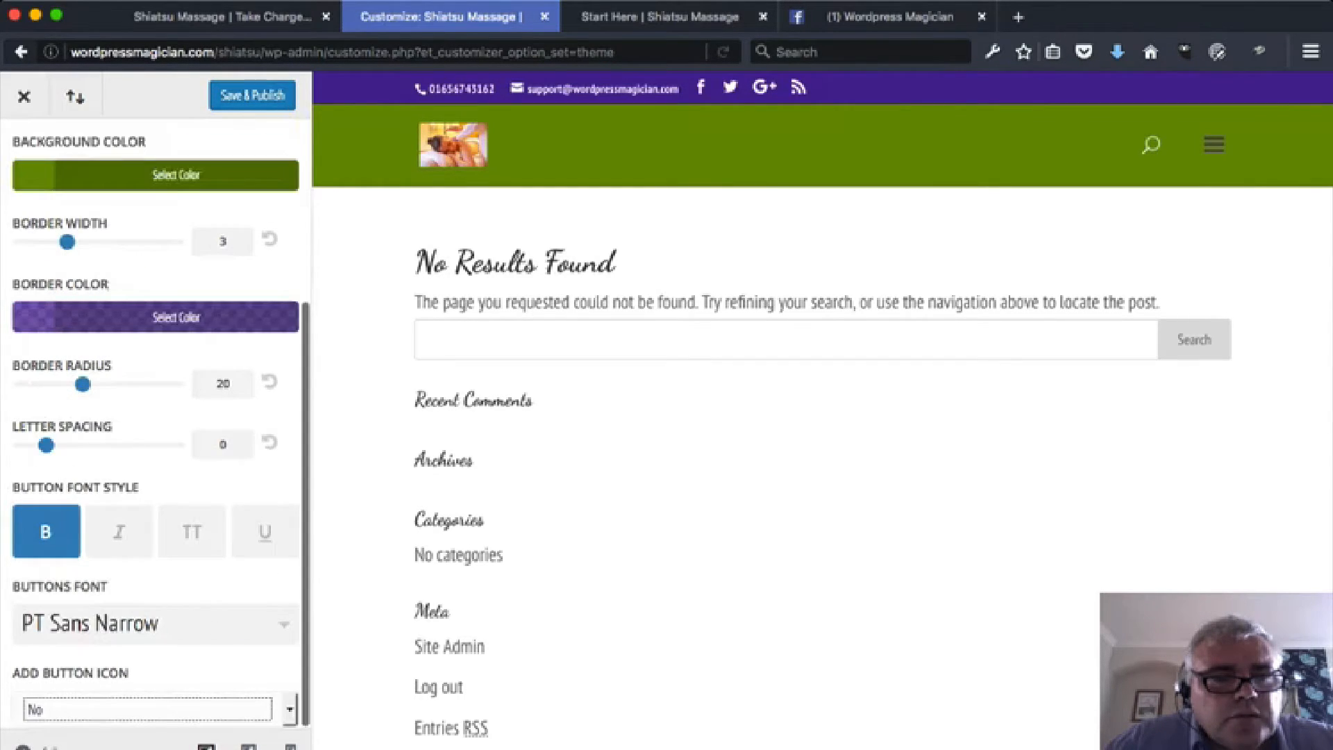
pyautogui.scroll(5, 156, 417)
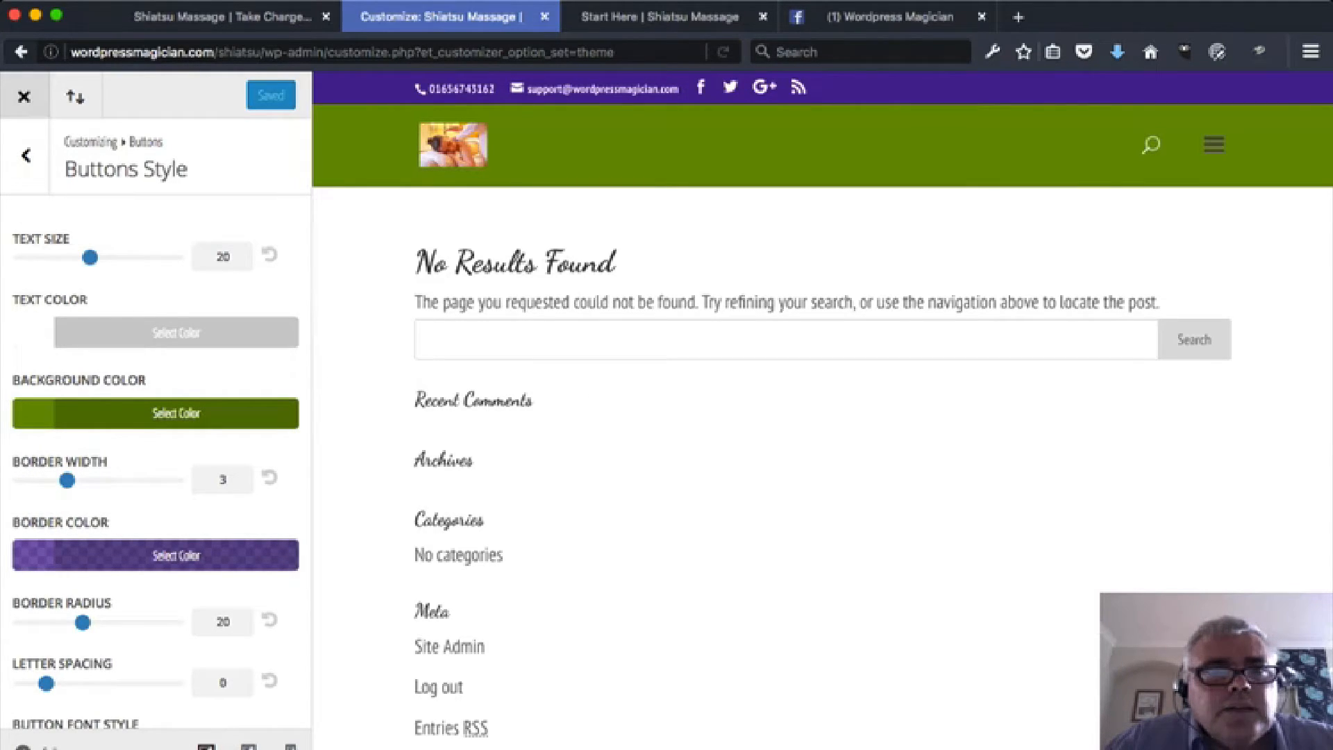
pyautogui.click(24, 97)
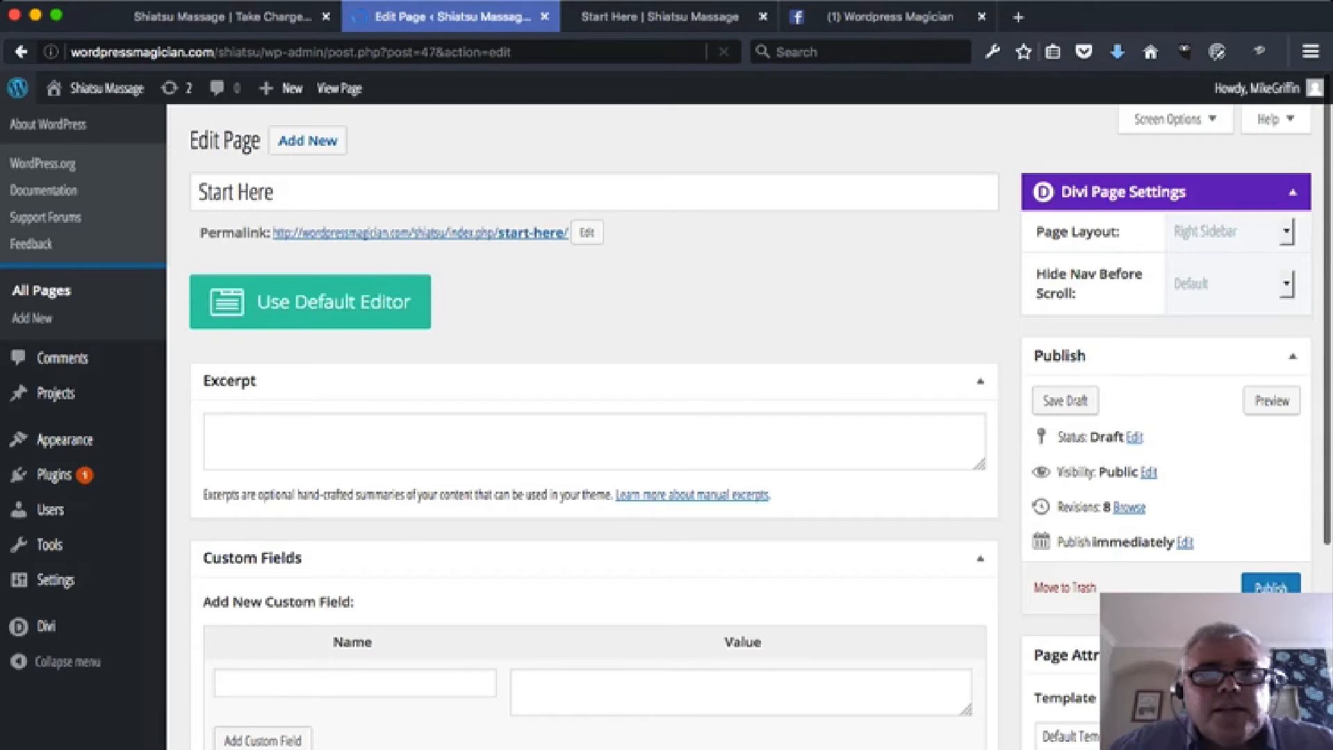
pyautogui.click(222, 17)
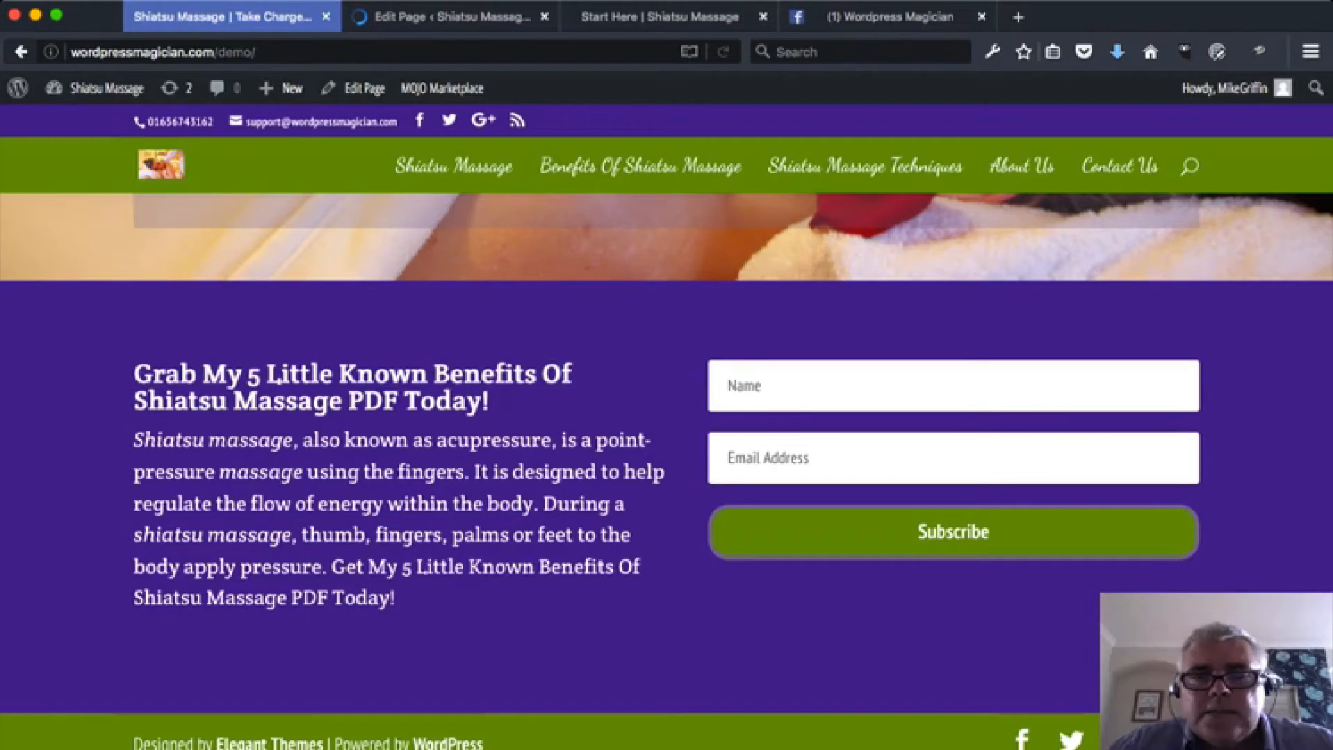
pyautogui.scroll(10, 667, 416)
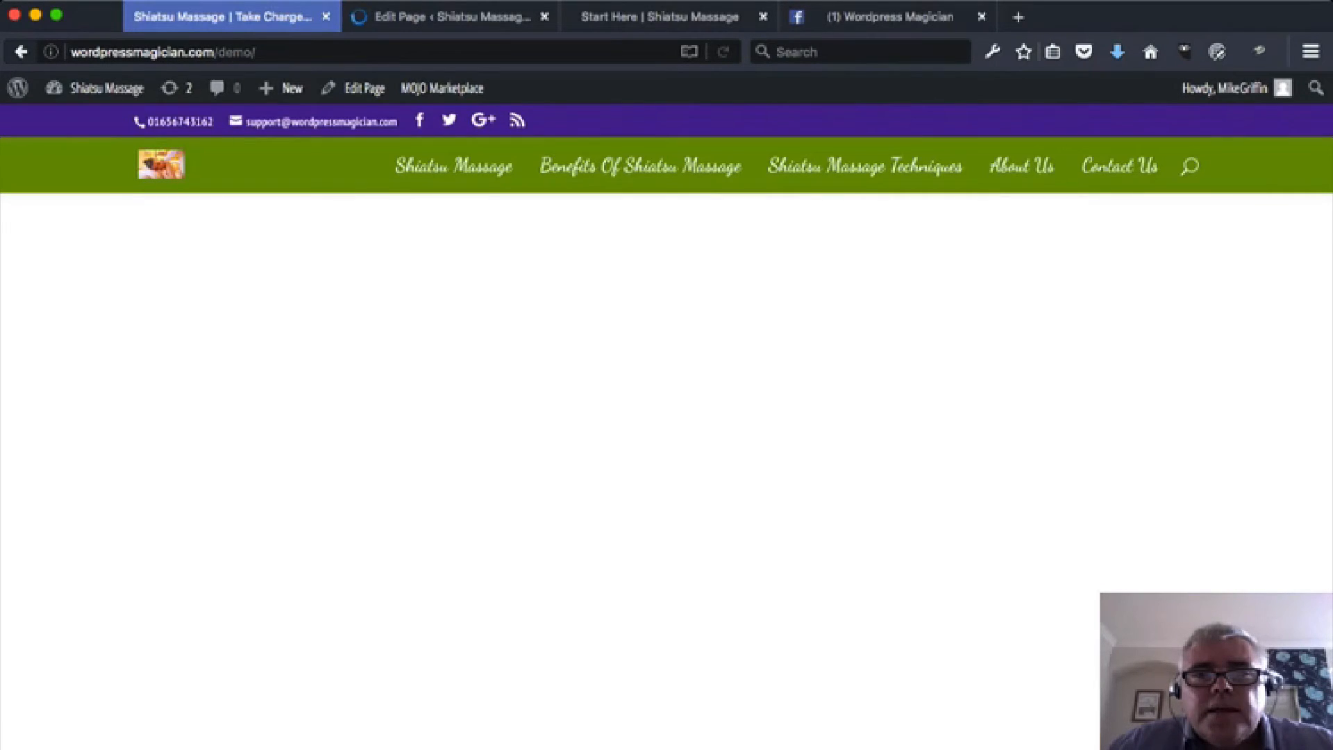
pyautogui.scroll(-10, 667, 416)
pyautogui.scroll(15, 666, 417)
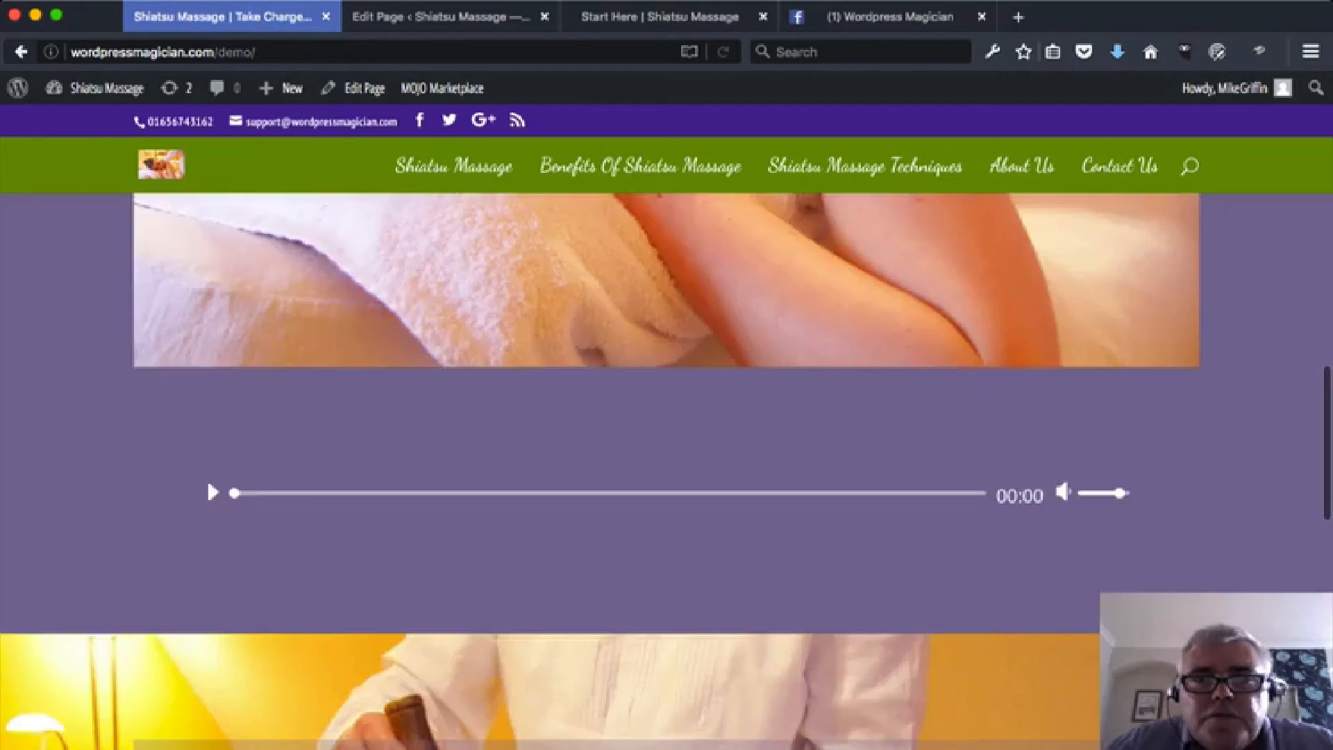
pyautogui.scroll(3, 666, 416)
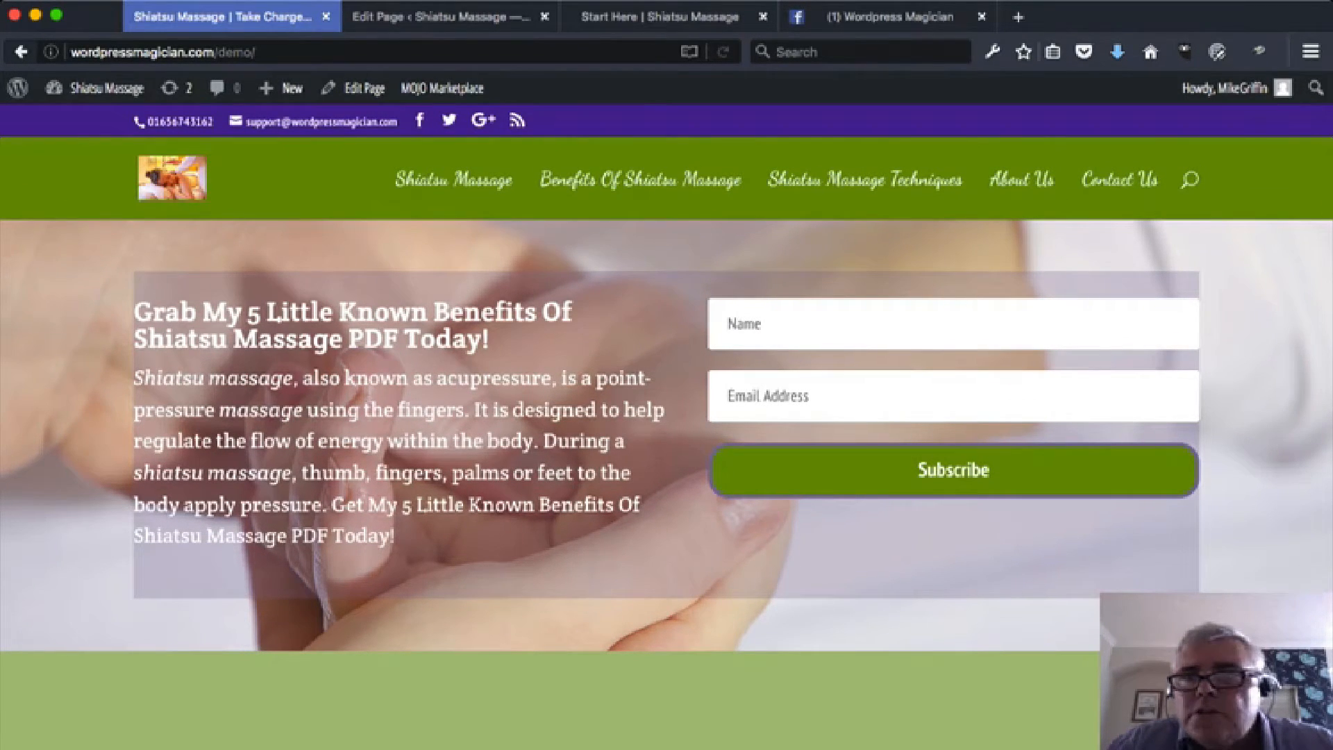
pyautogui.scroll(-10, 666, 417)
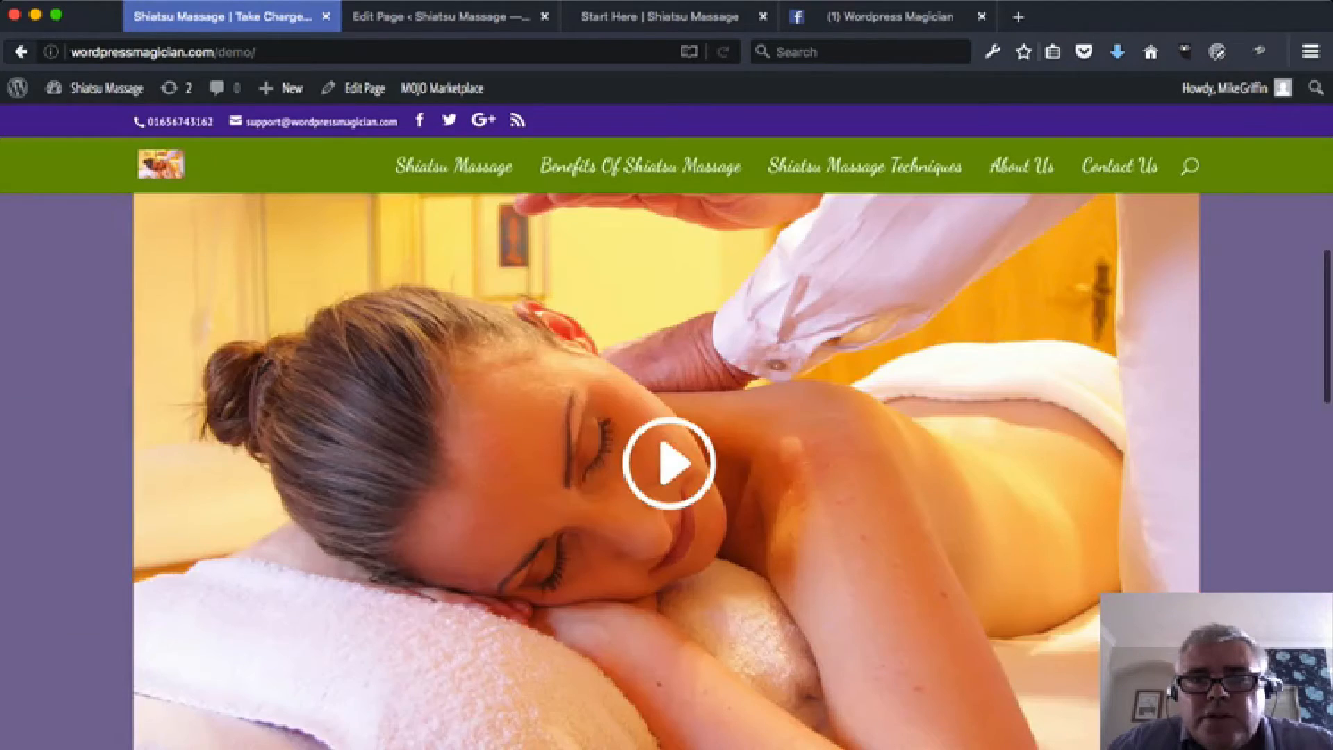
pyautogui.scroll(-10, 666, 417)
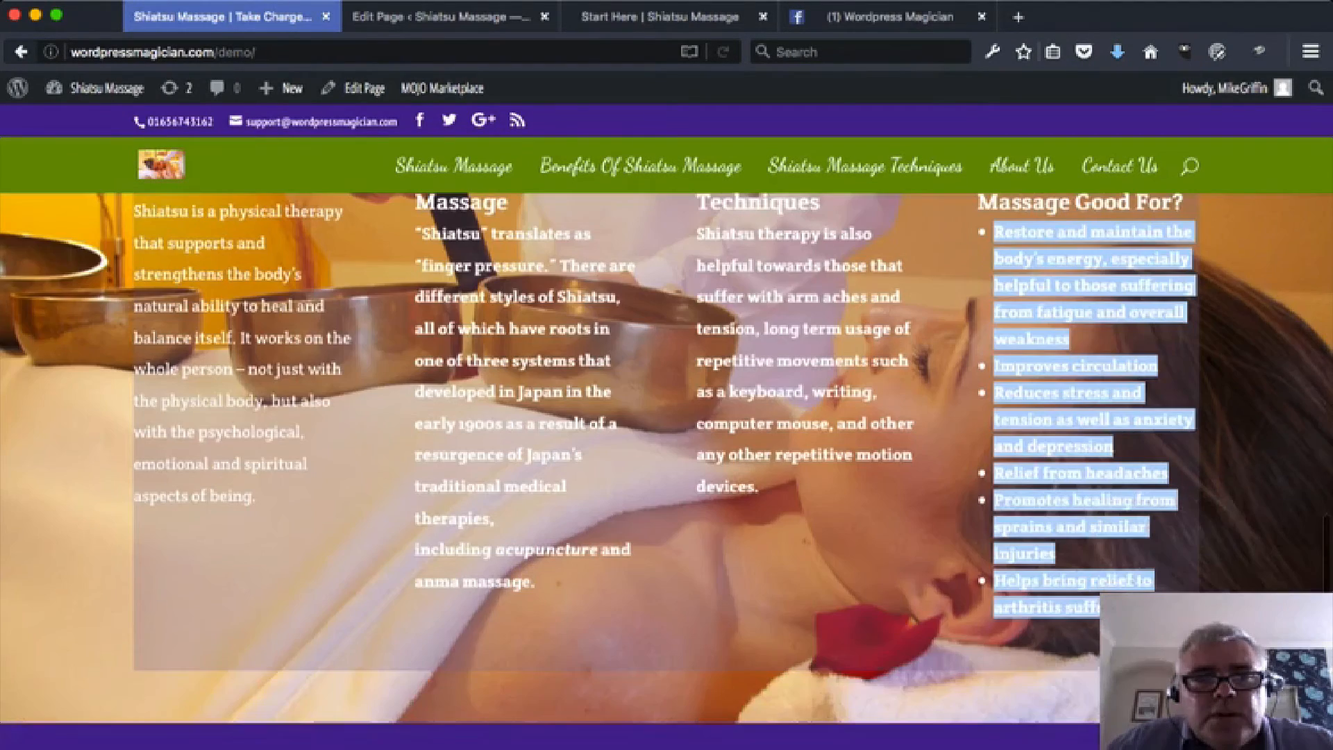
pyautogui.scroll(2, 666, 417)
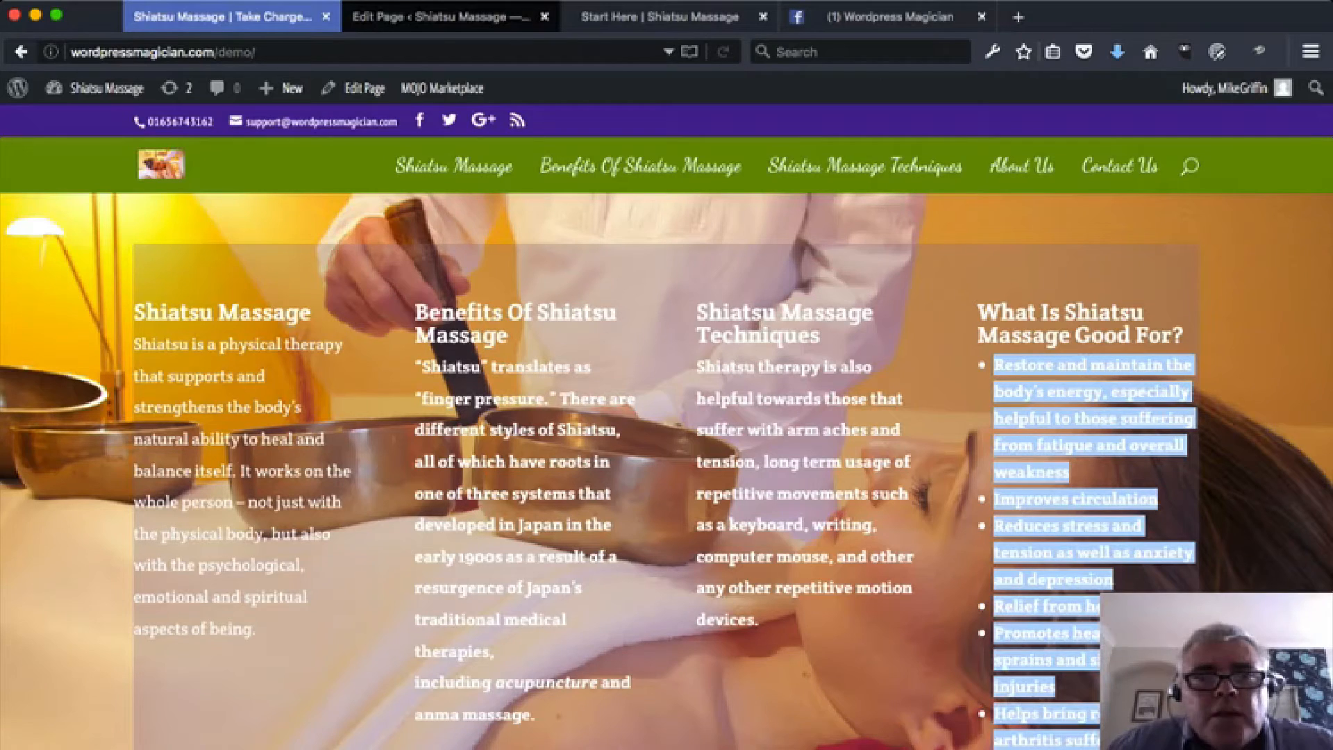
pyautogui.click(442, 17)
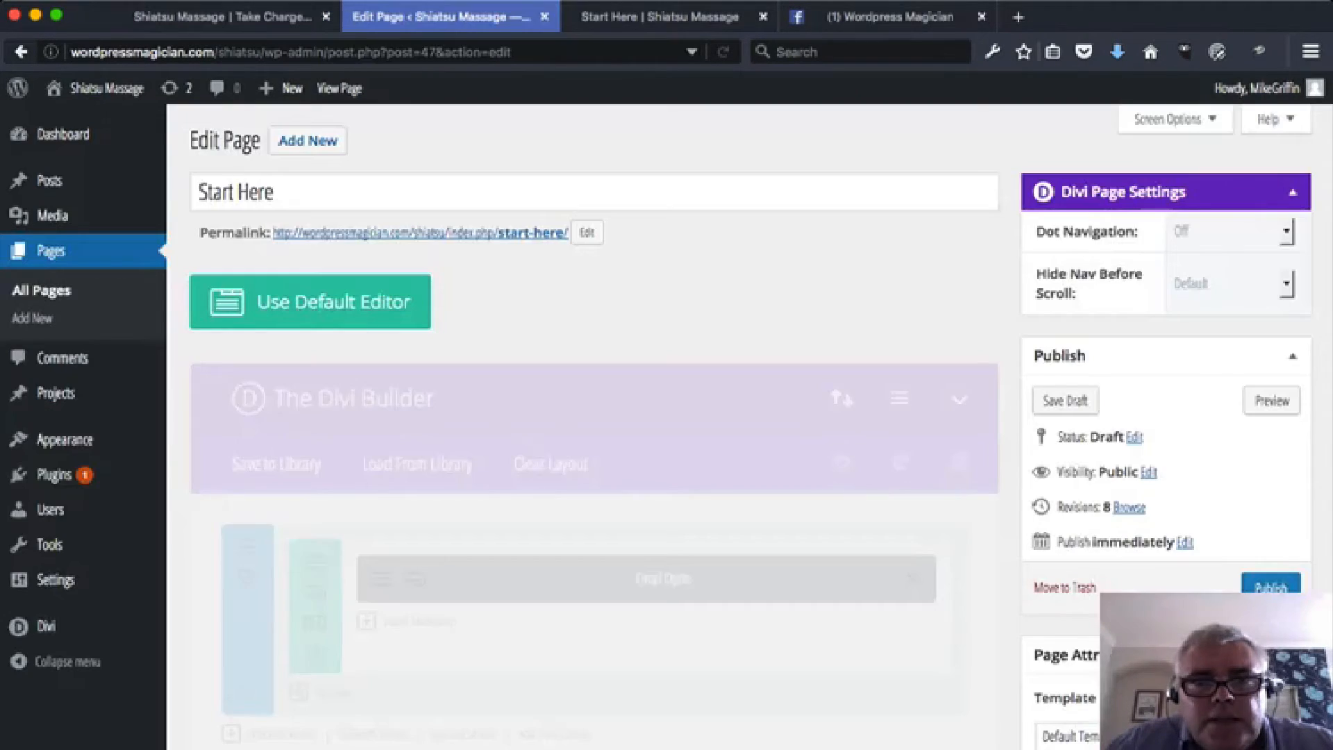
# Step: Preview the Start Here draft from the All Pages list
pyautogui.click(51, 251)
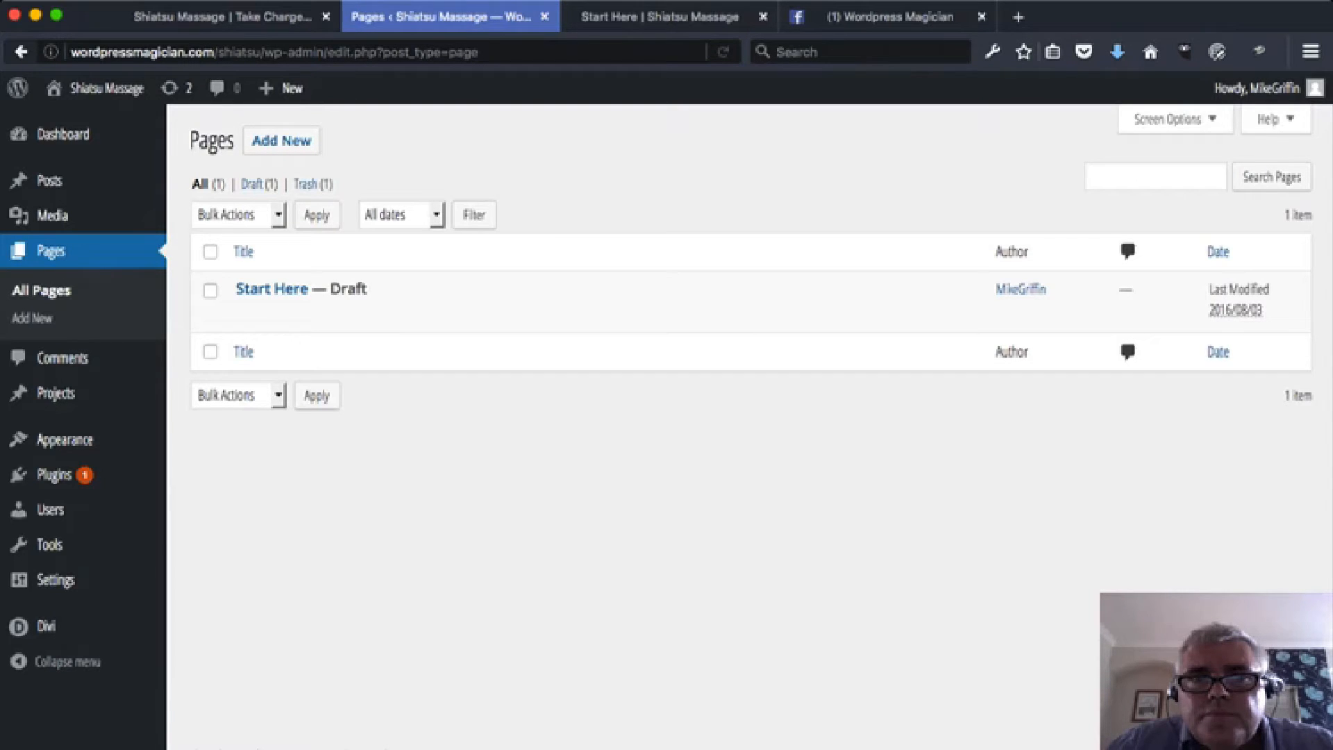
pyautogui.moveTo(291, 303)
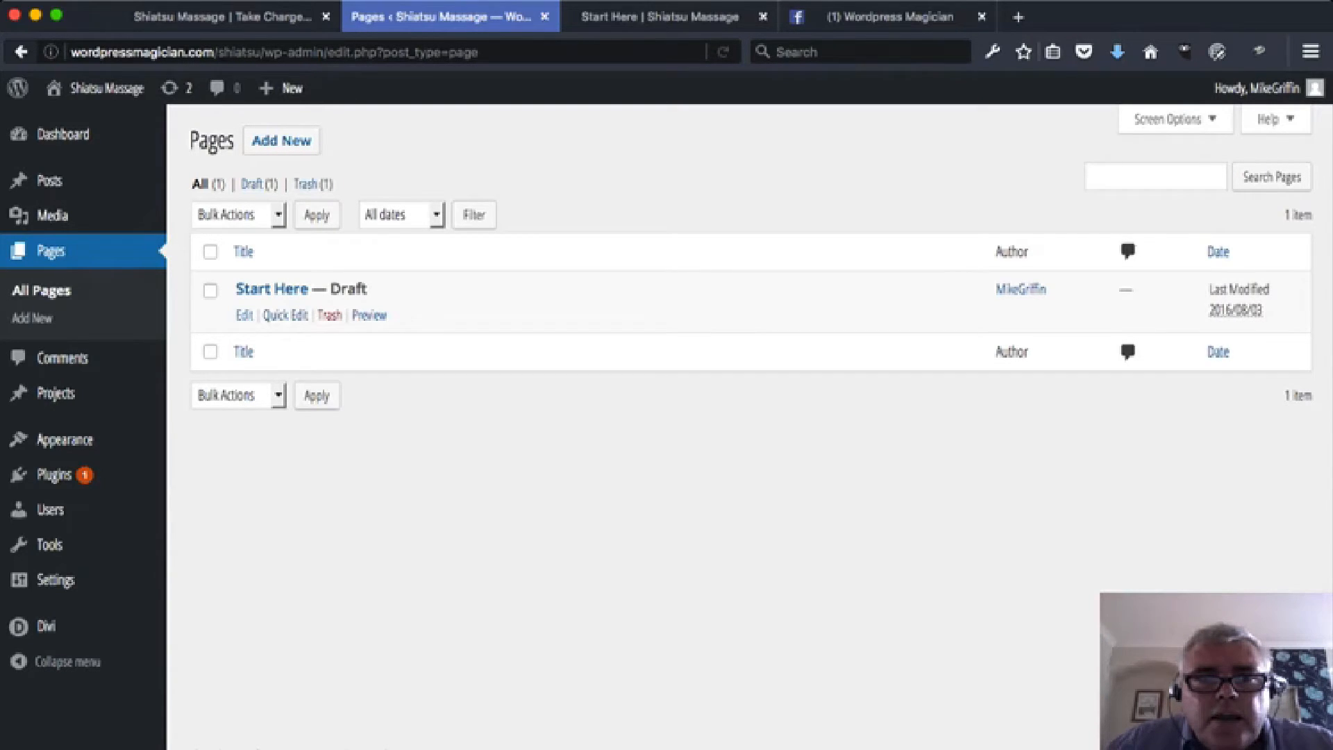
pyautogui.click(369, 315)
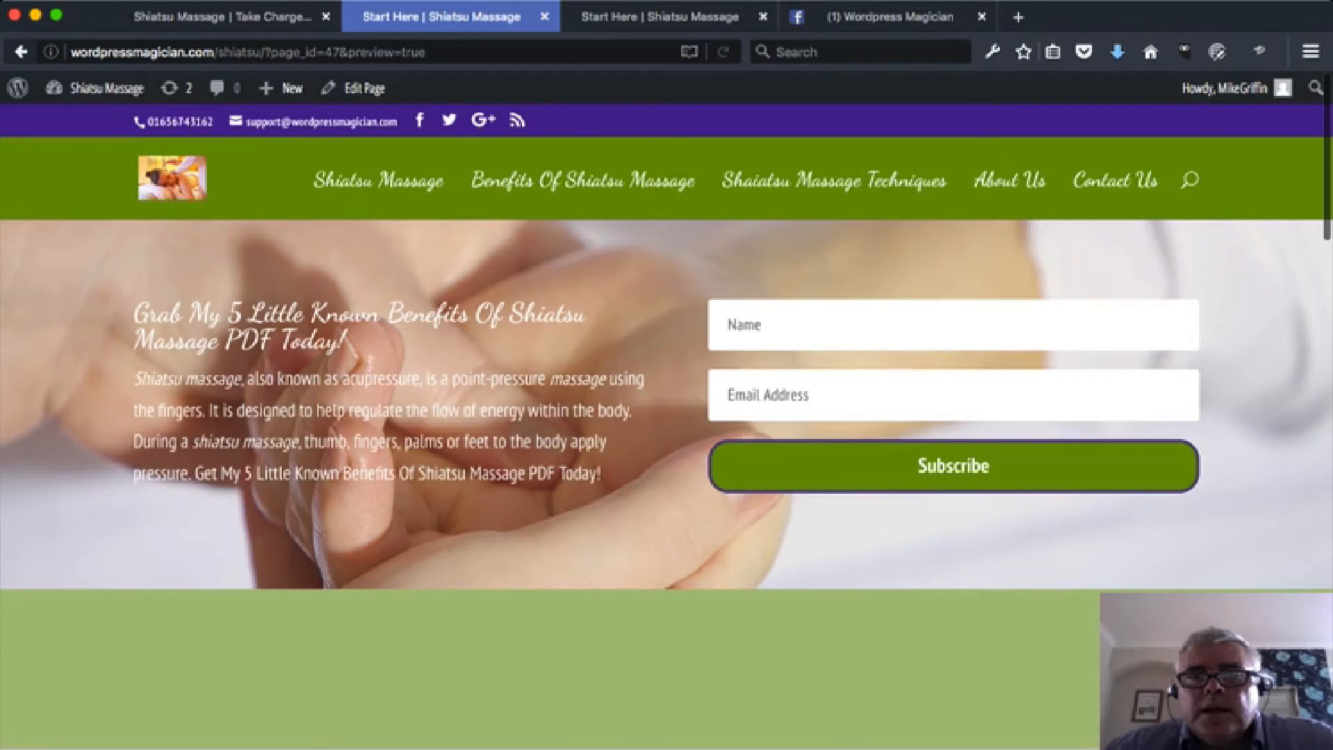
pyautogui.scroll(-15, 666, 472)
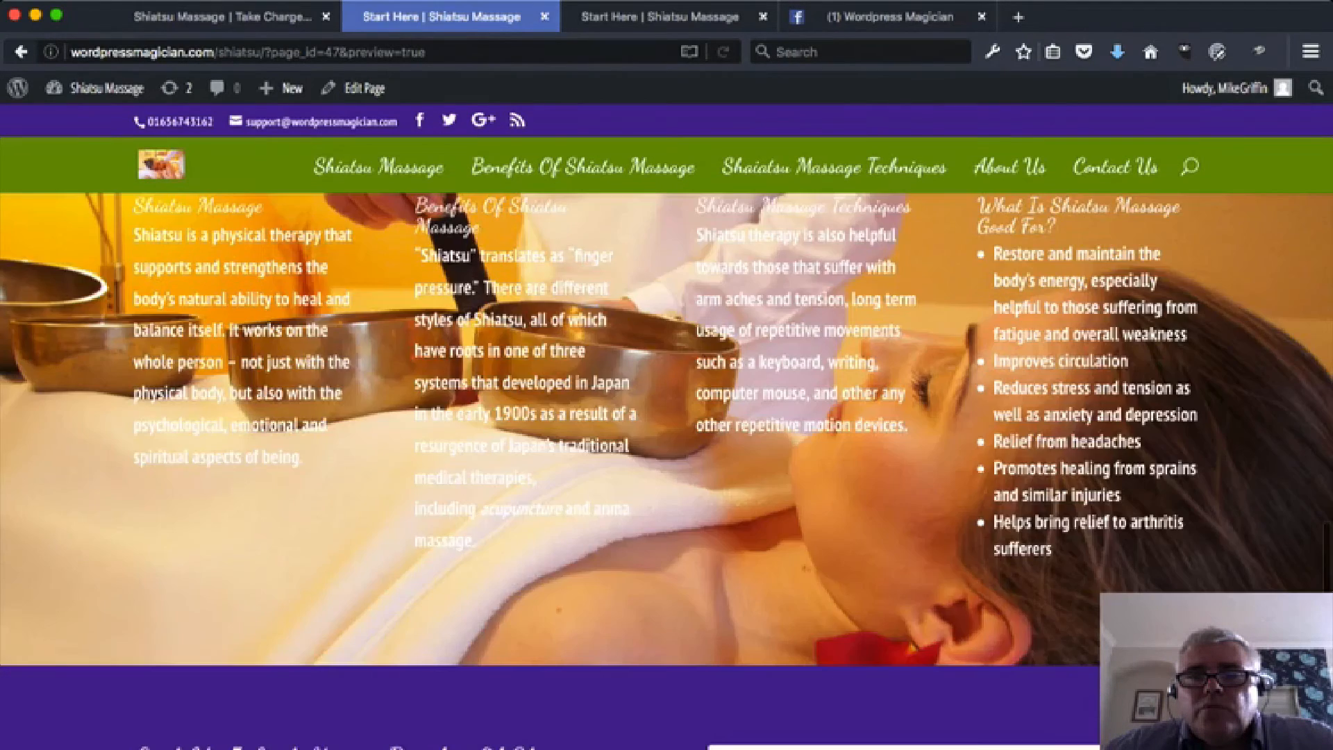
pyautogui.scroll(-5, 666, 417)
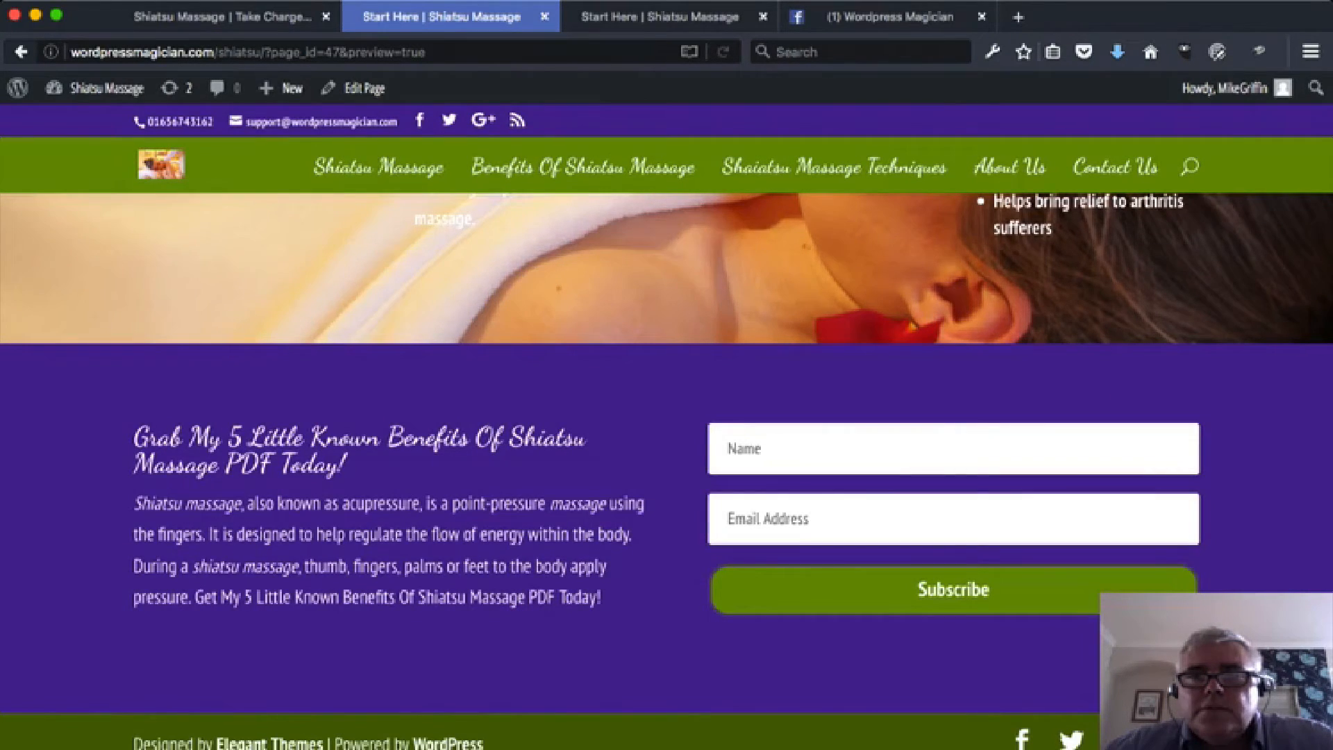
pyautogui.scroll(20, 667, 472)
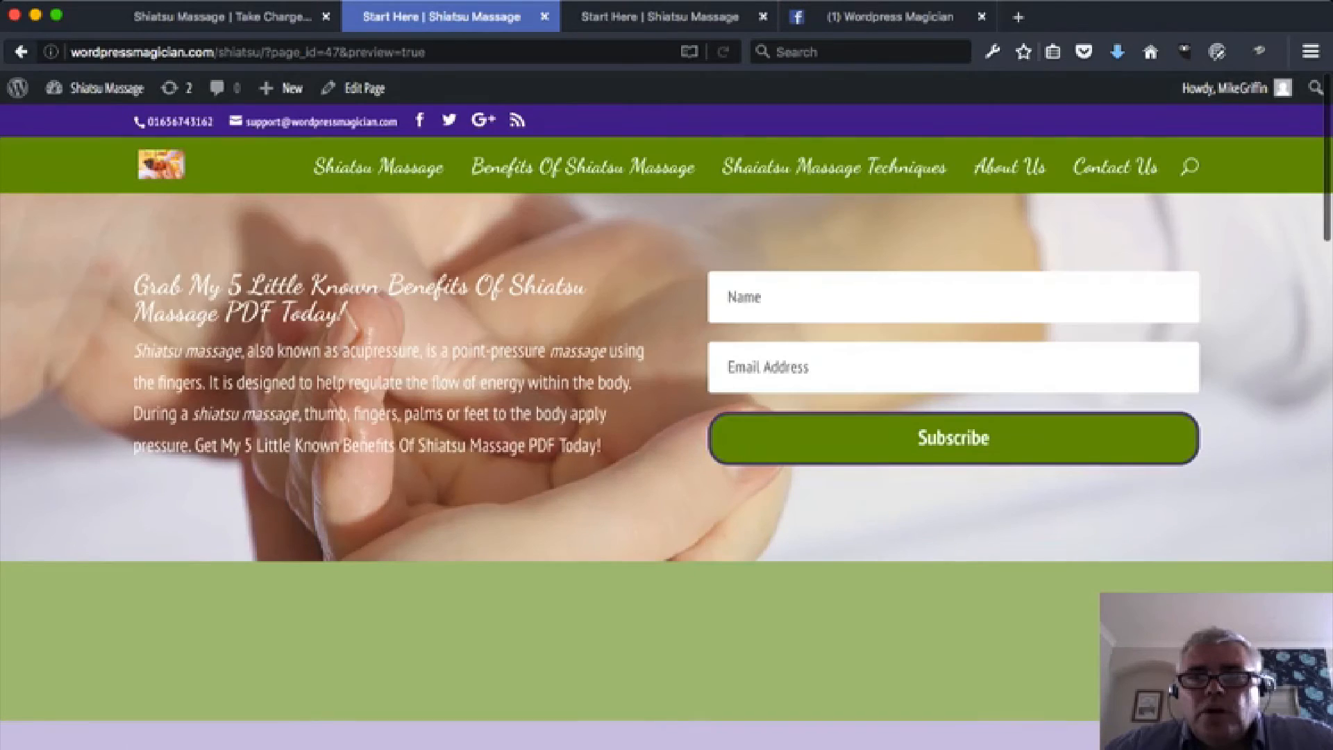
pyautogui.scroll(-10, 666, 444)
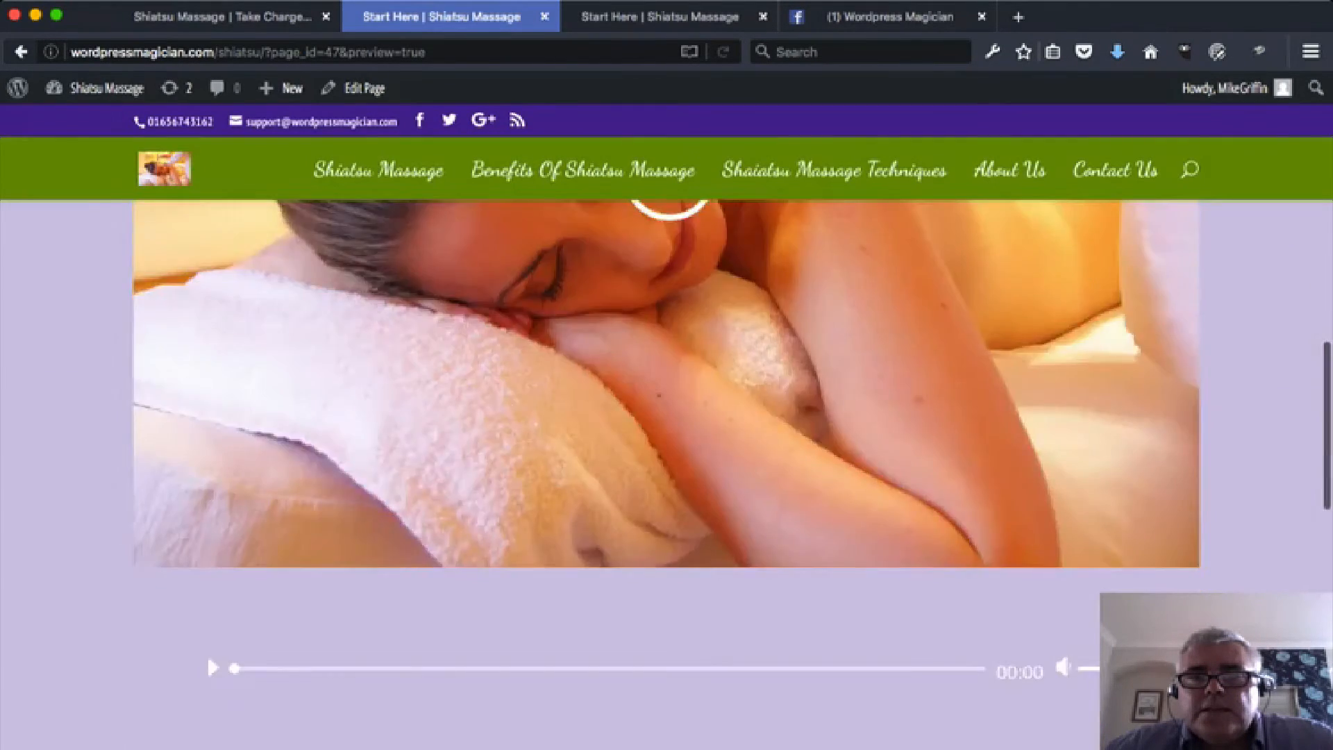
pyautogui.scroll(-5, 667, 472)
pyautogui.scroll(10, 667, 472)
pyautogui.scroll(10, 666, 445)
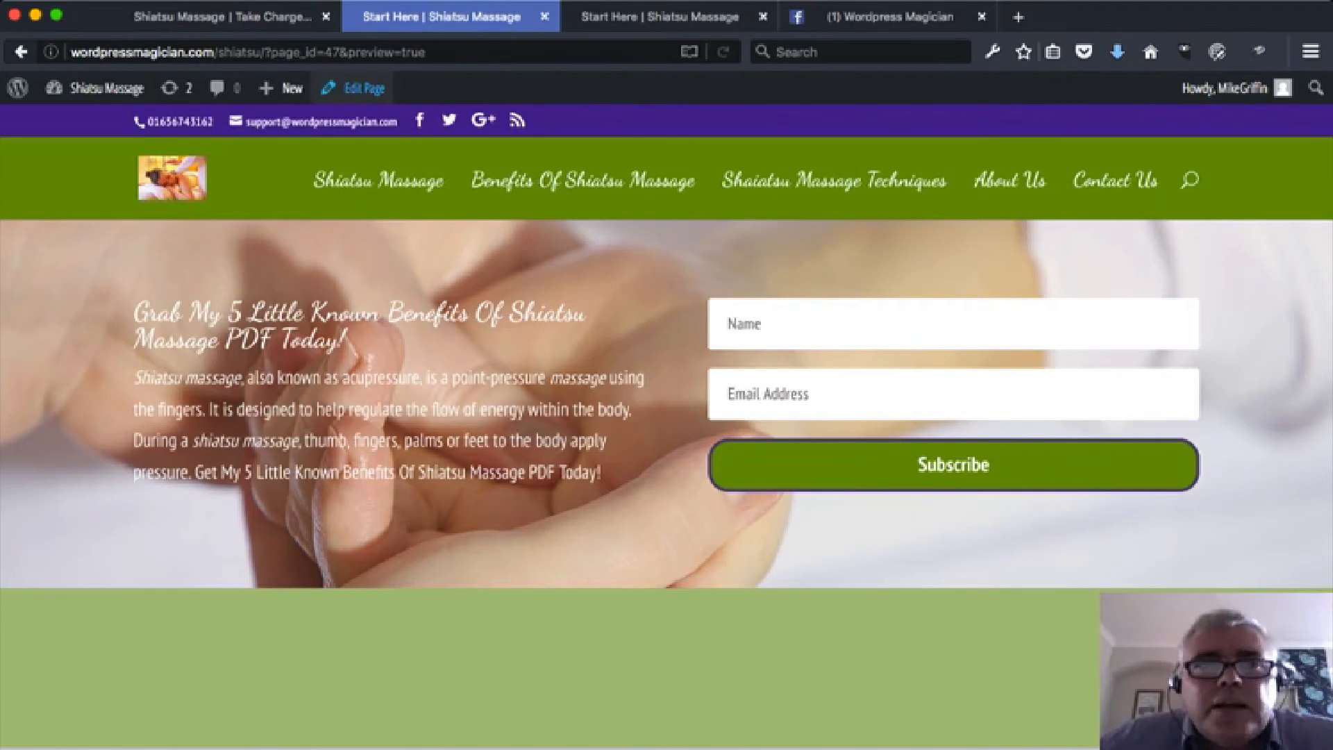
# Step: Return to editing Start Here and open the email opt-in row's design settings
pyautogui.click(363, 89)
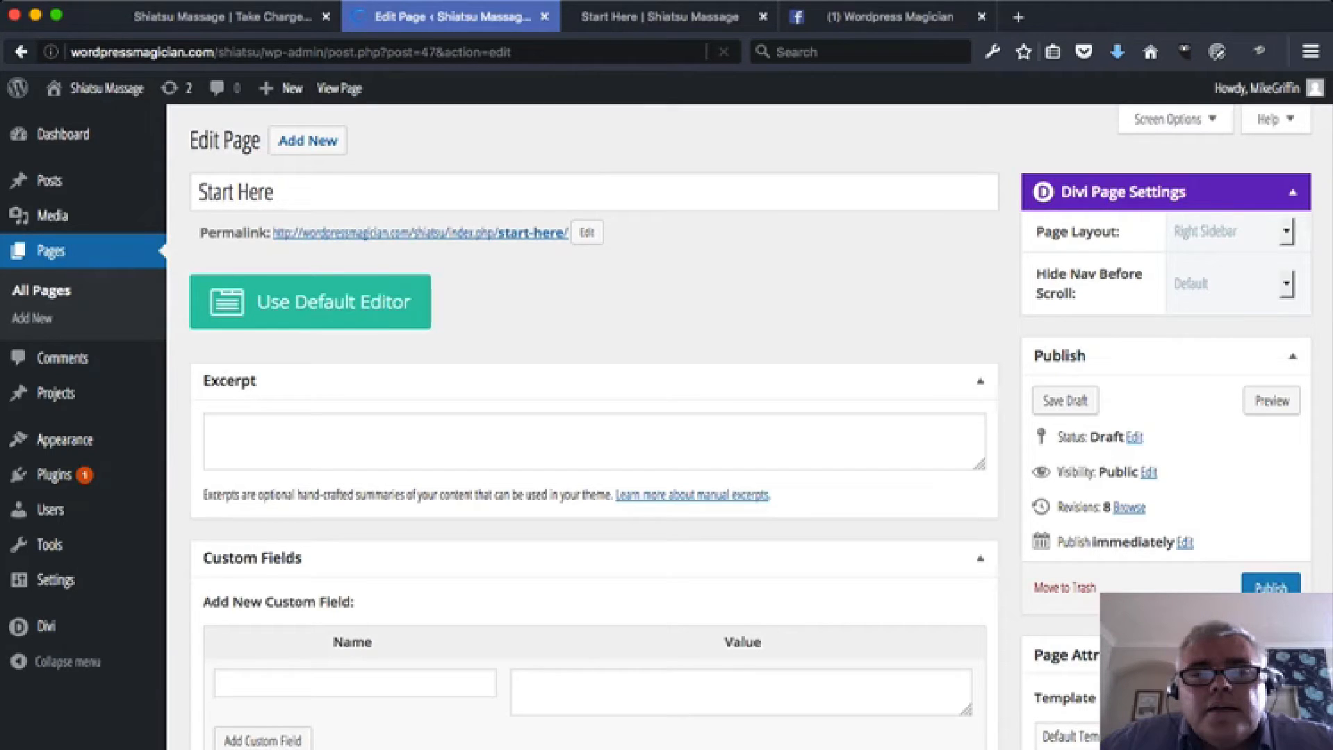
pyautogui.scroll(-4, 663, 424)
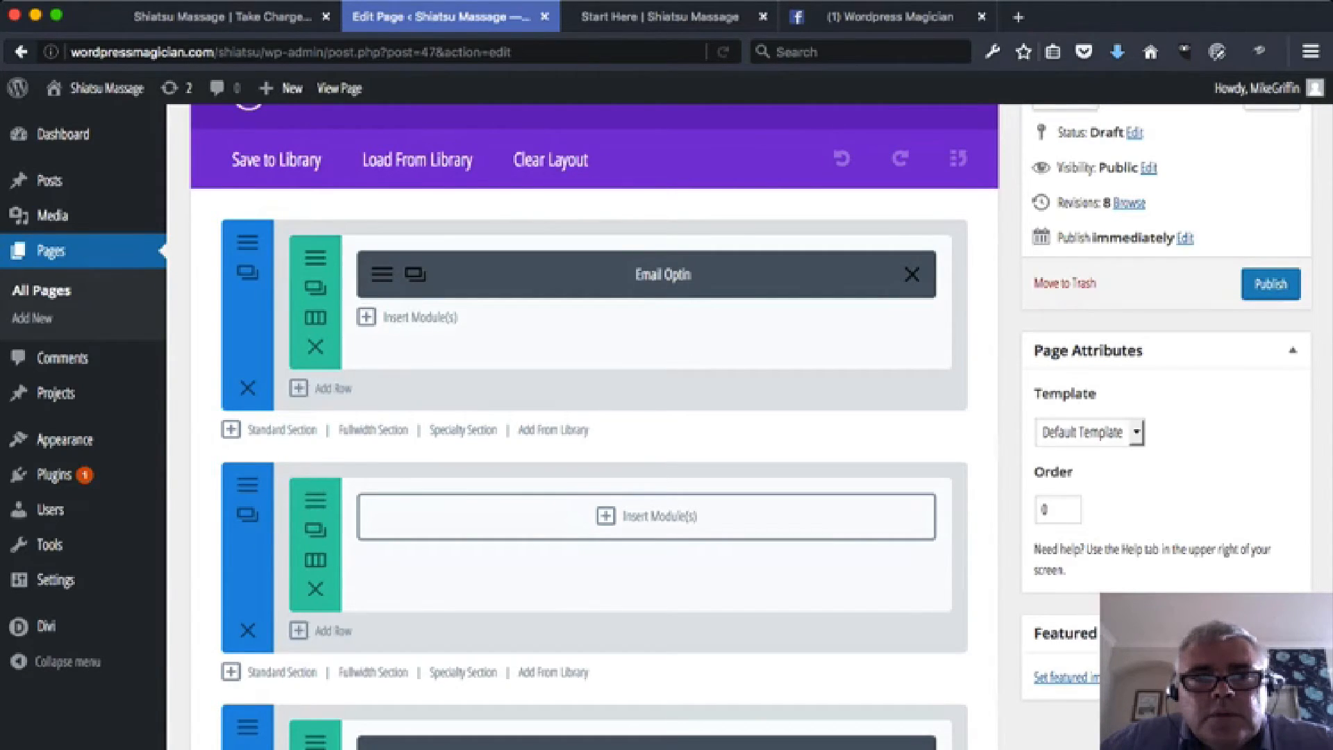
pyautogui.click(315, 258)
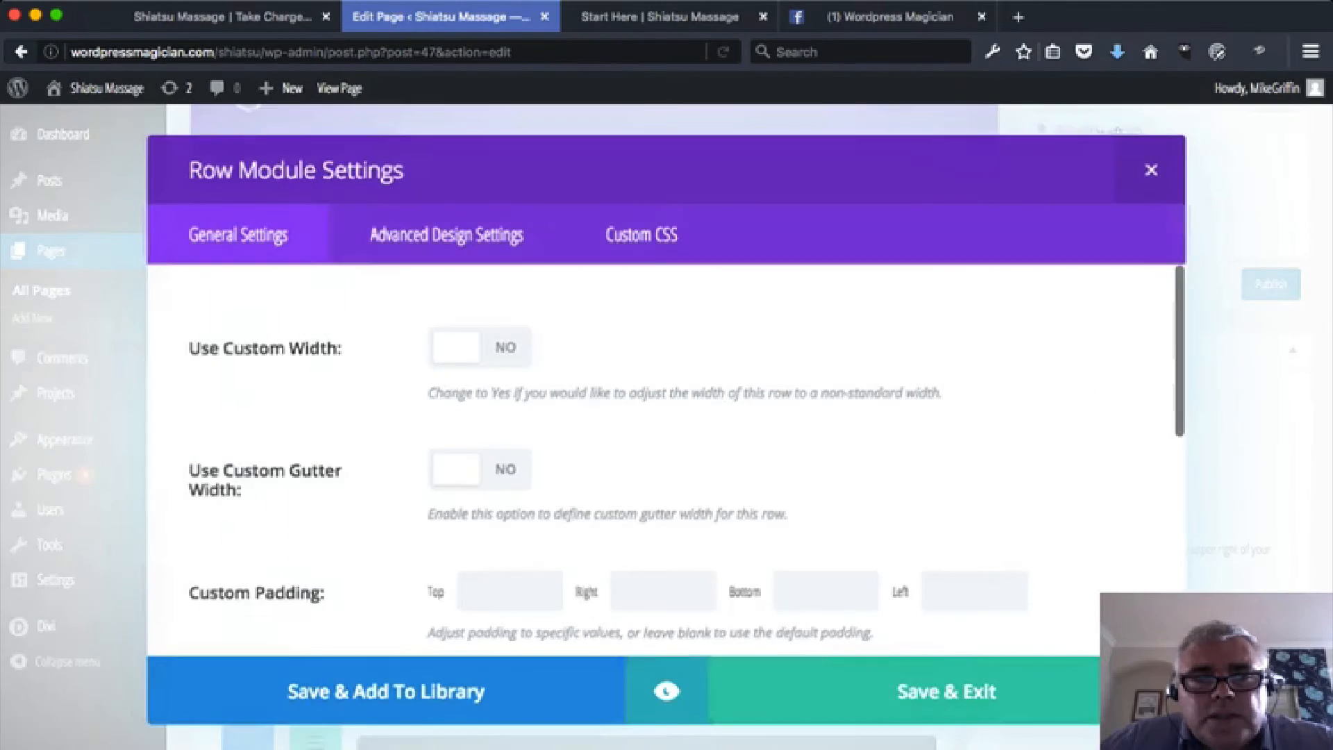
pyautogui.click(513, 249)
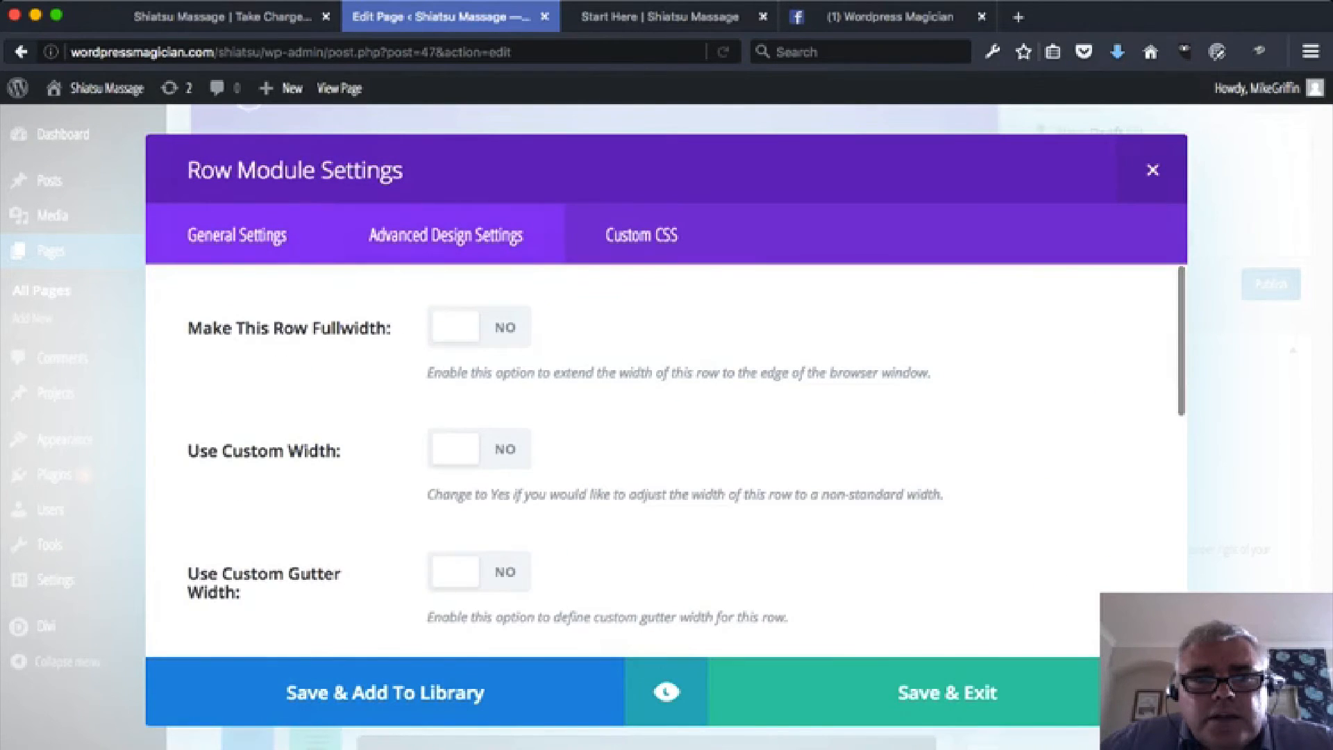
pyautogui.scroll(-3, 583, 417)
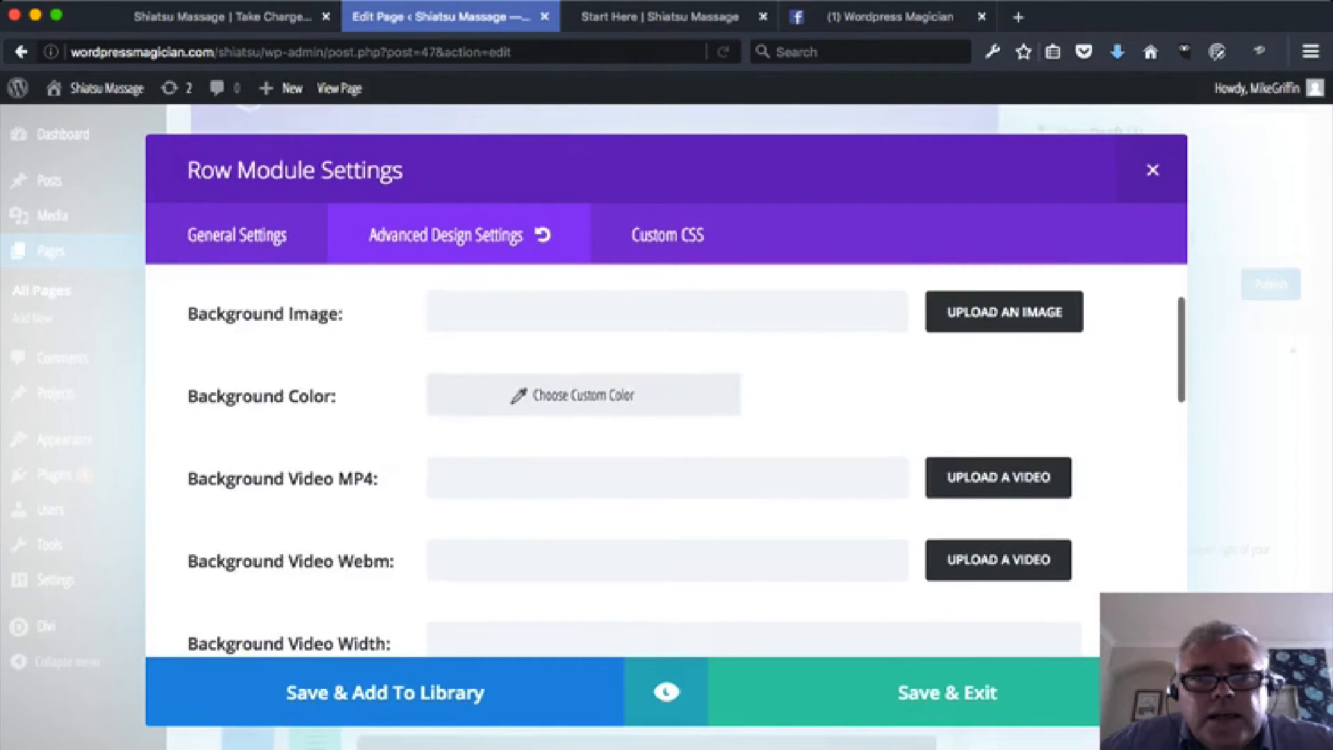
# Step: Set the row background to #4c268e with opacity lowered to about 0.26, then preview it
pyautogui.click(583, 393)
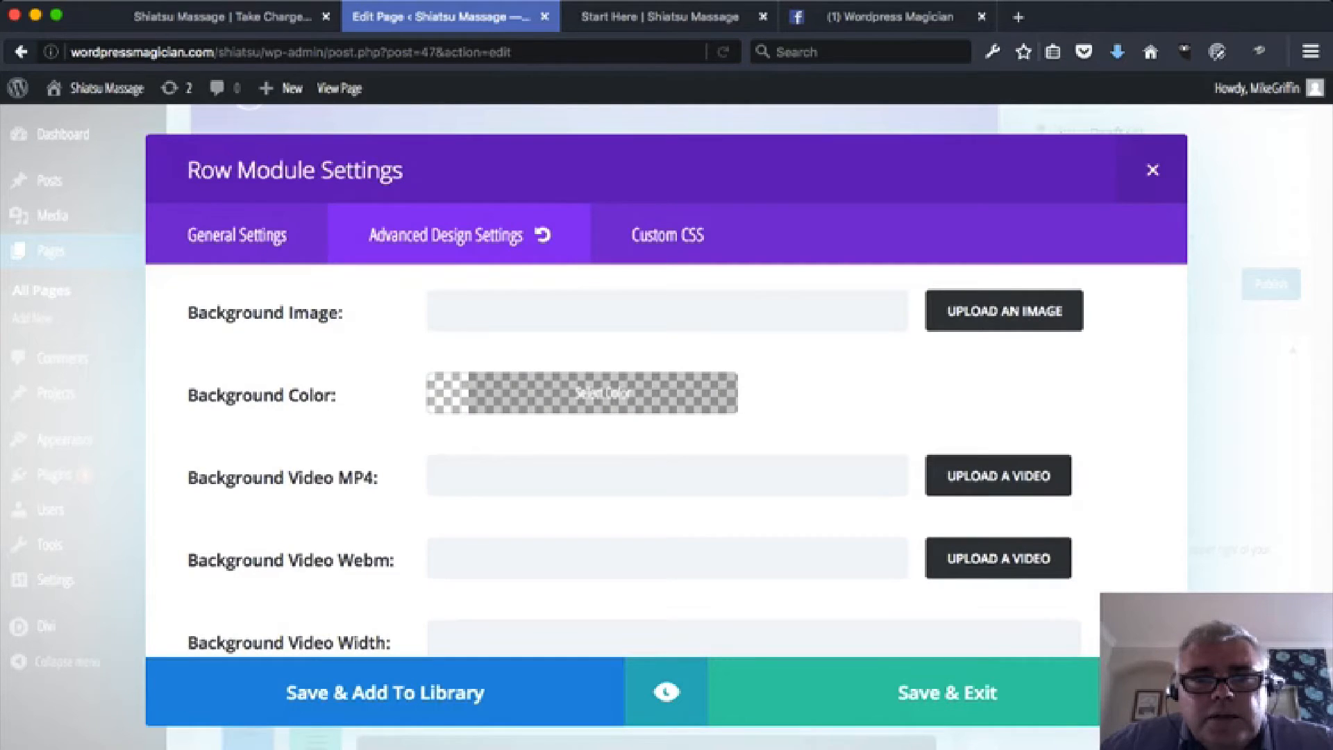
pyautogui.click(584, 394)
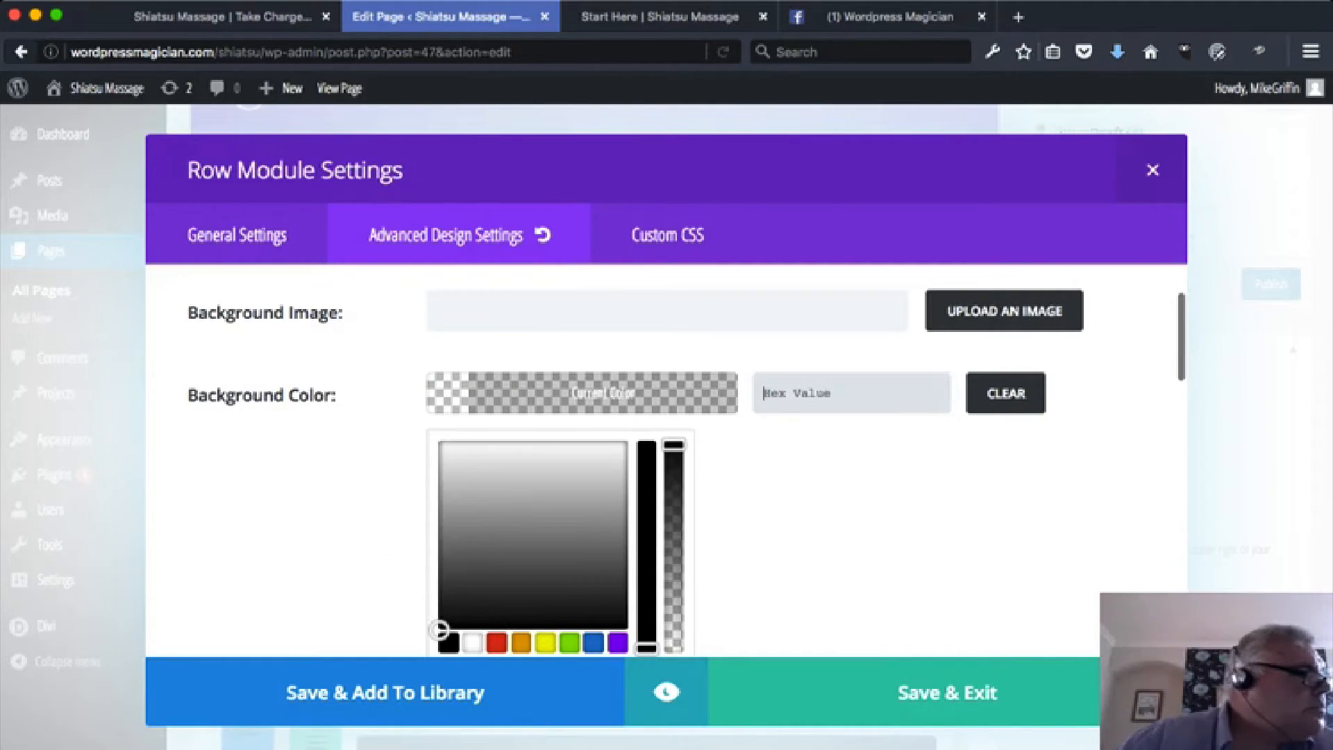
pyautogui.write('#4')
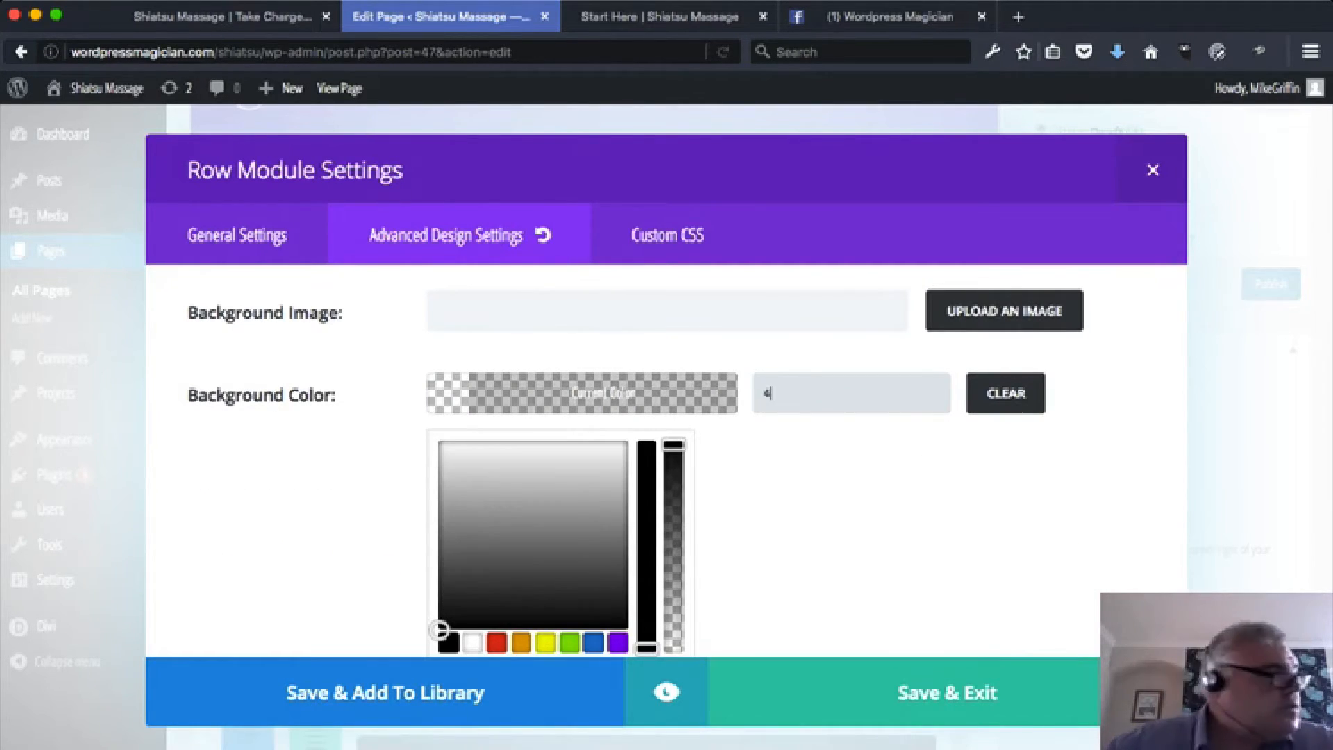
pyautogui.write('c2')
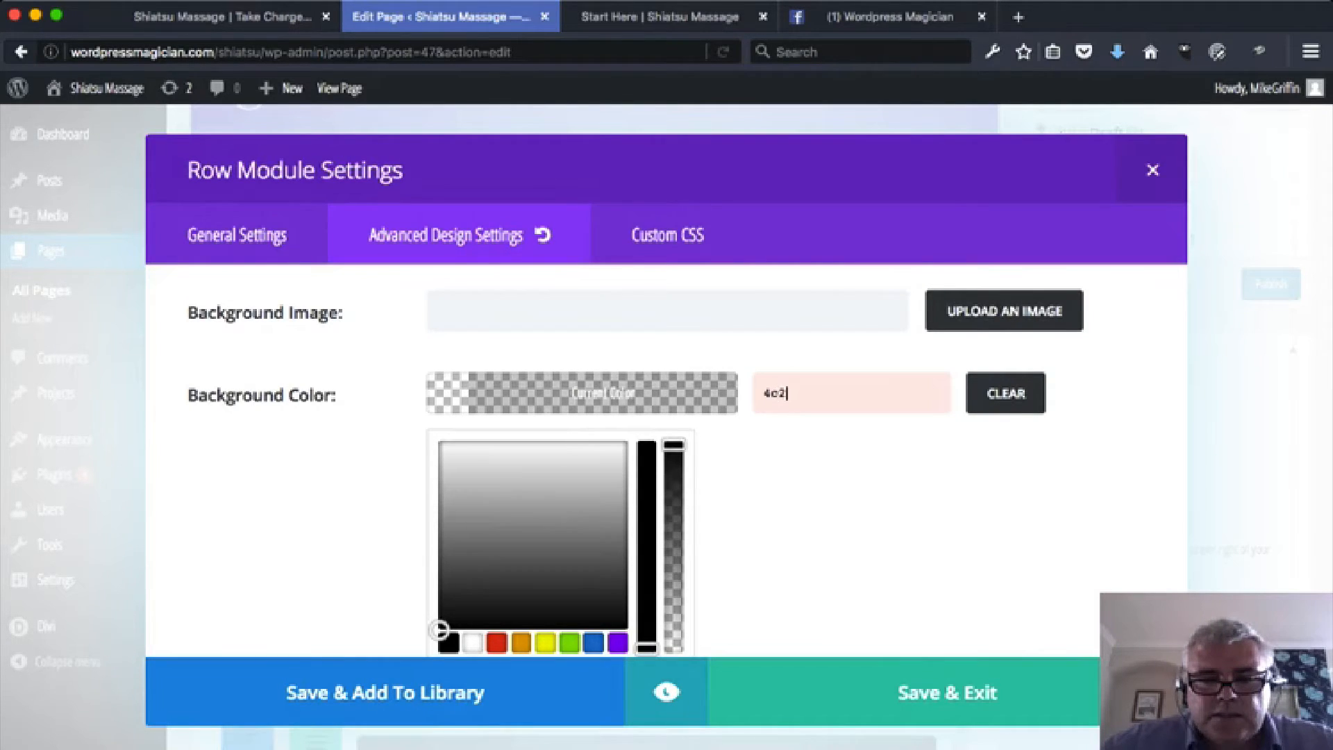
pyautogui.write('68e')
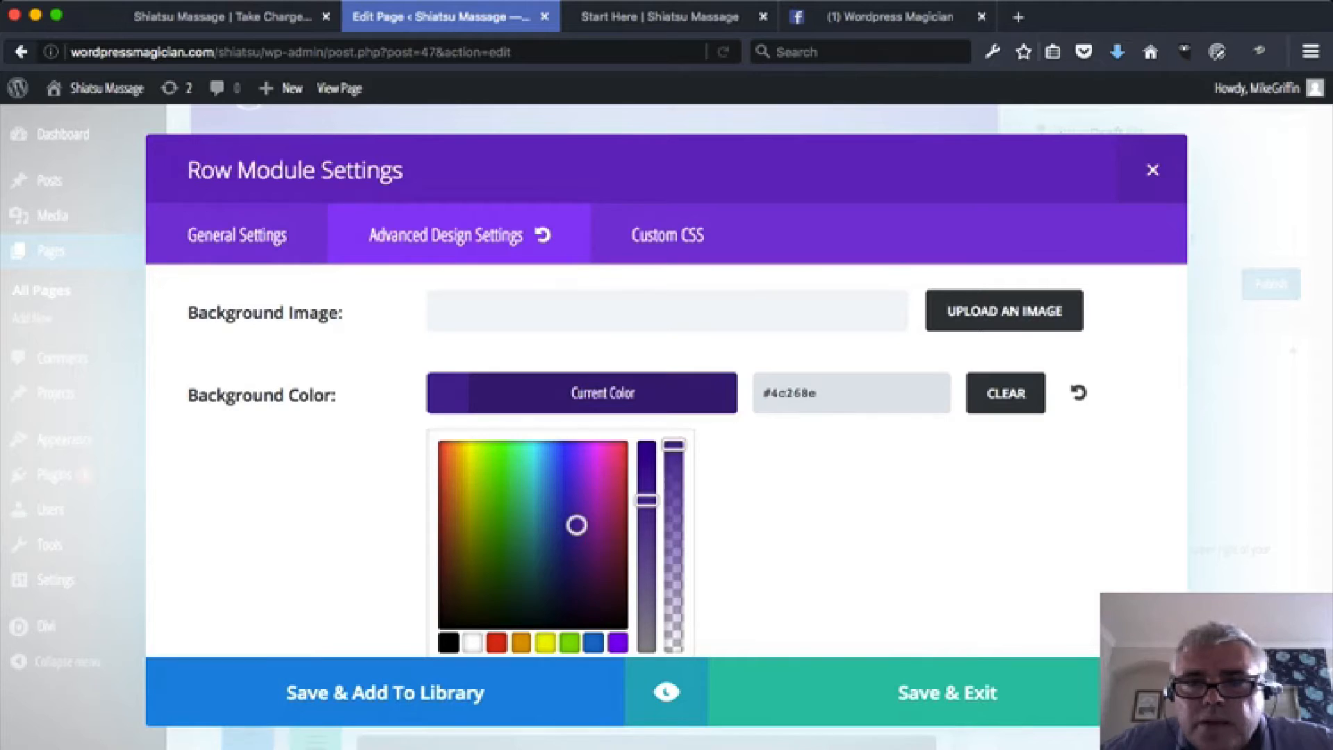
pyautogui.press('Tab')
pyautogui.moveTo(674, 445); pyautogui.dragTo(674, 494)
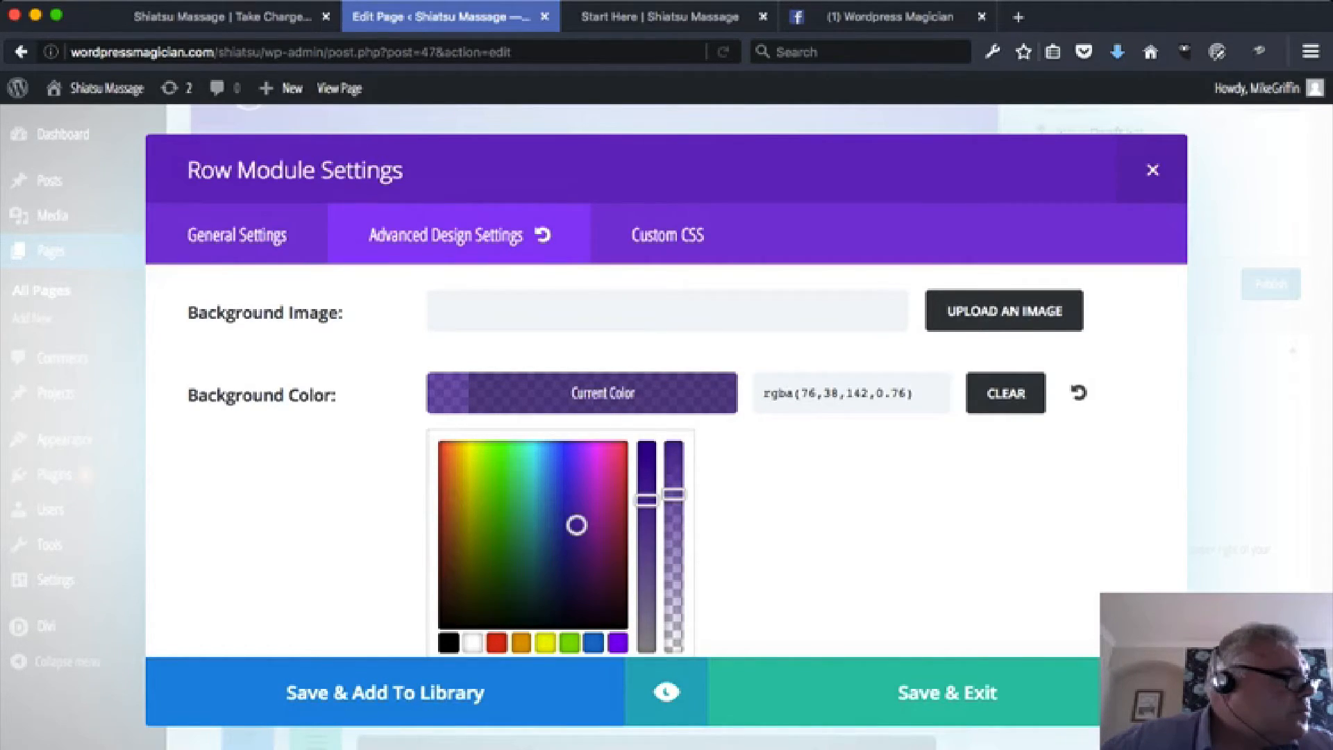
pyautogui.moveTo(673, 494); pyautogui.dragTo(673, 595)
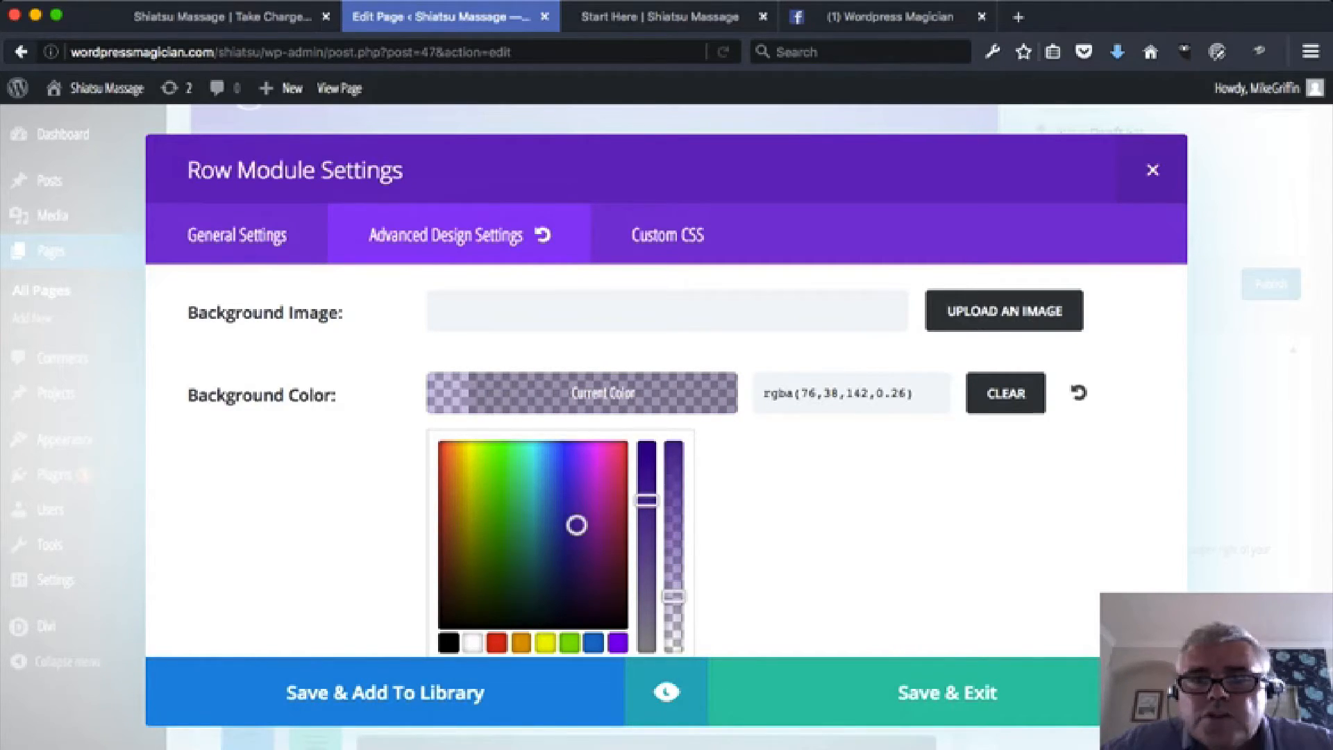
pyautogui.click(667, 692)
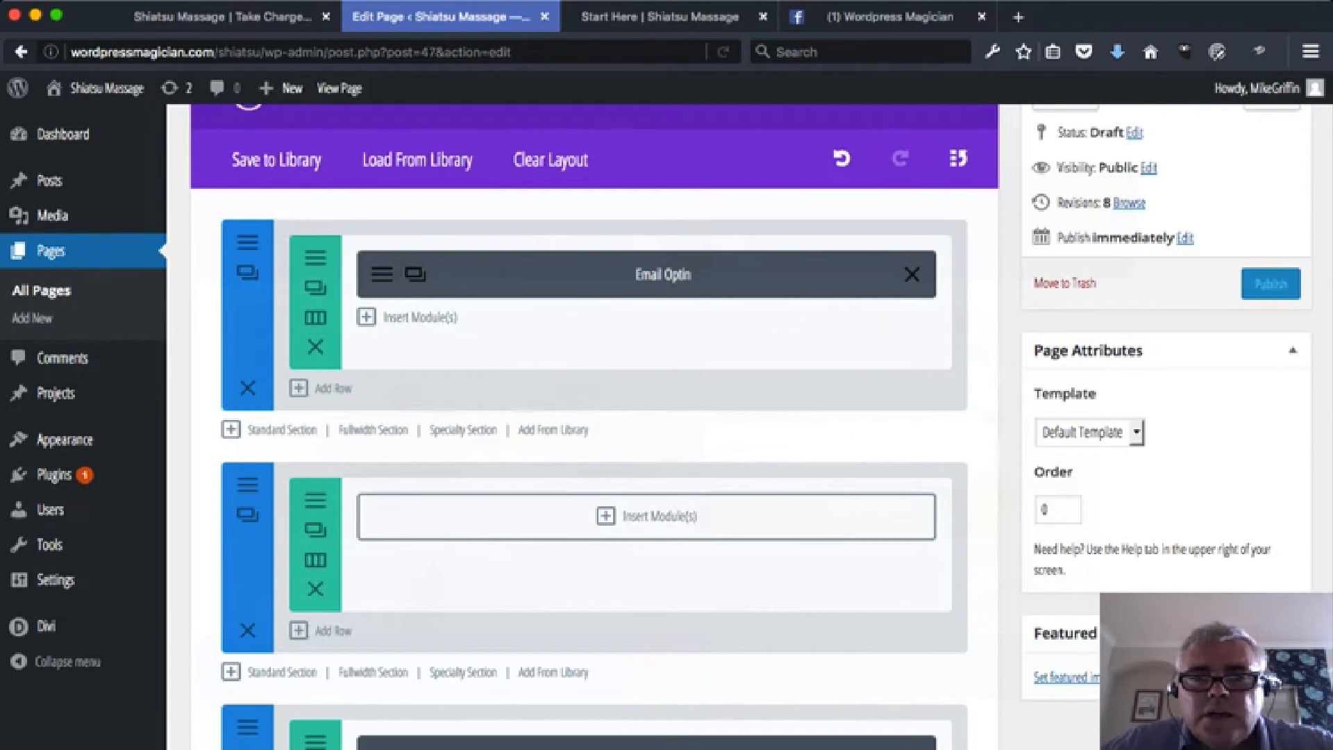
# Step: Give the four-blurb row a #4c268e background at about 0.26 opacity and preview it
pyautogui.scroll(-10, 594, 426)
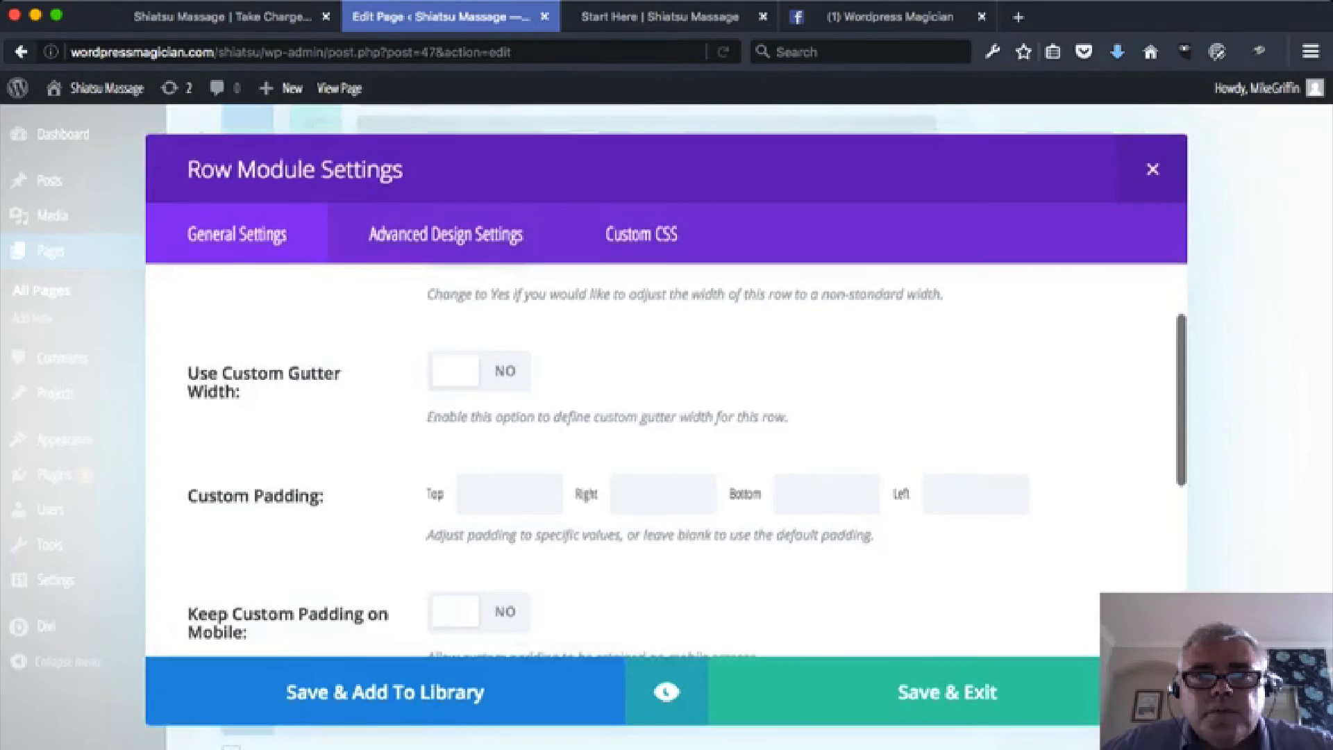
pyautogui.scroll(2, 666, 451)
pyautogui.click(445, 235)
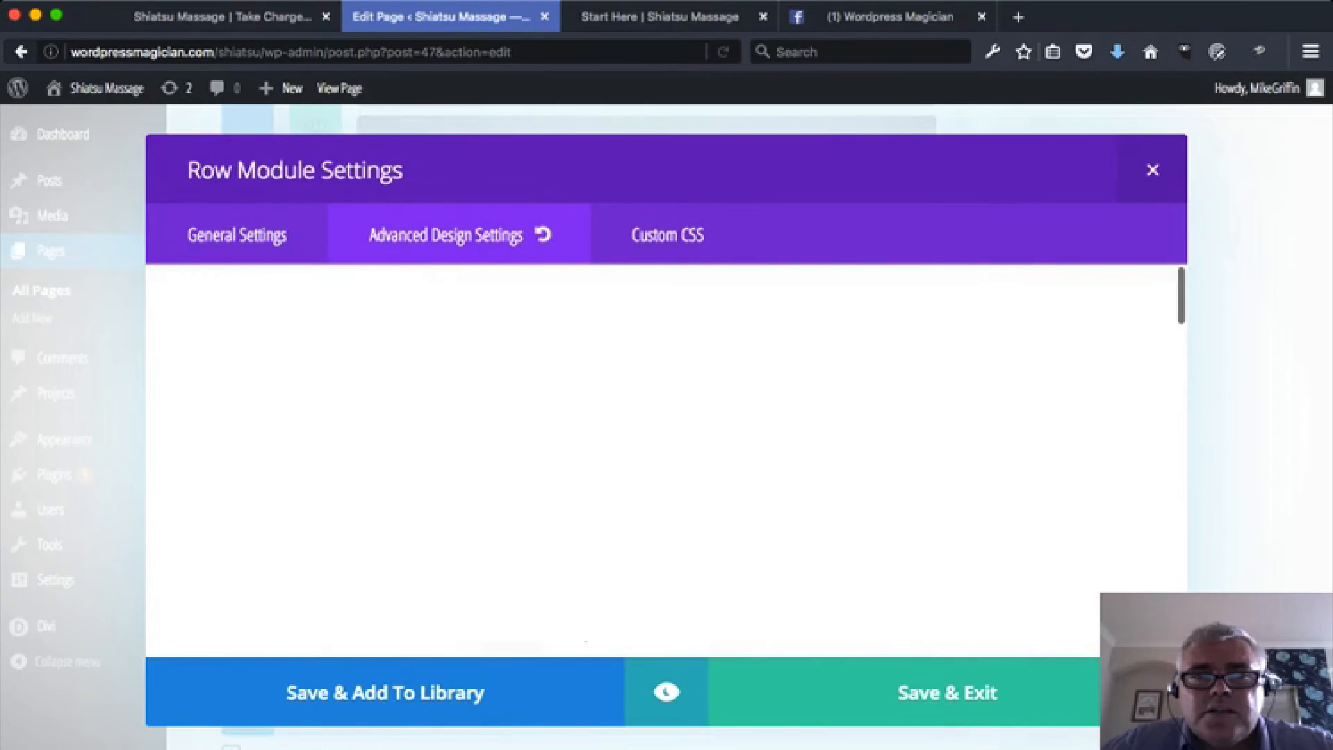
pyautogui.click(583, 491)
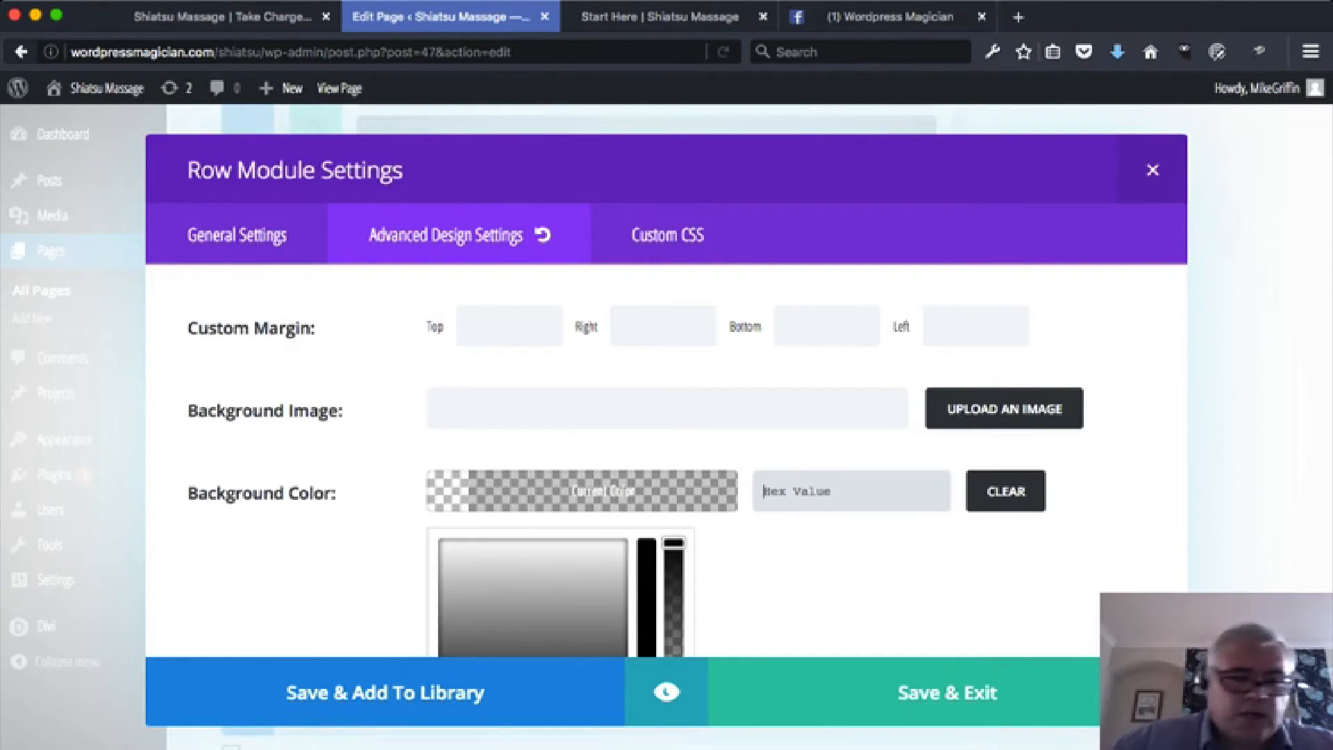
pyautogui.write('4d')
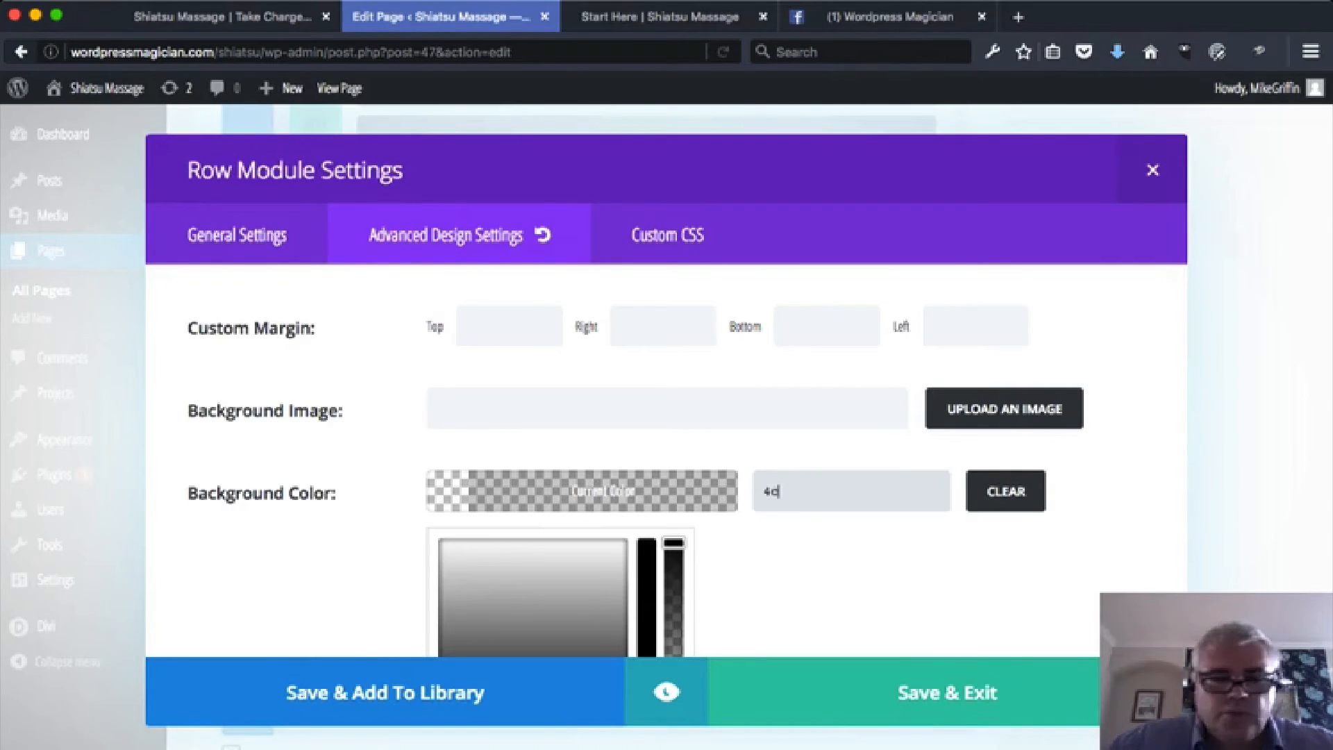
pyautogui.press('BackSpace')
pyautogui.write('c268e')
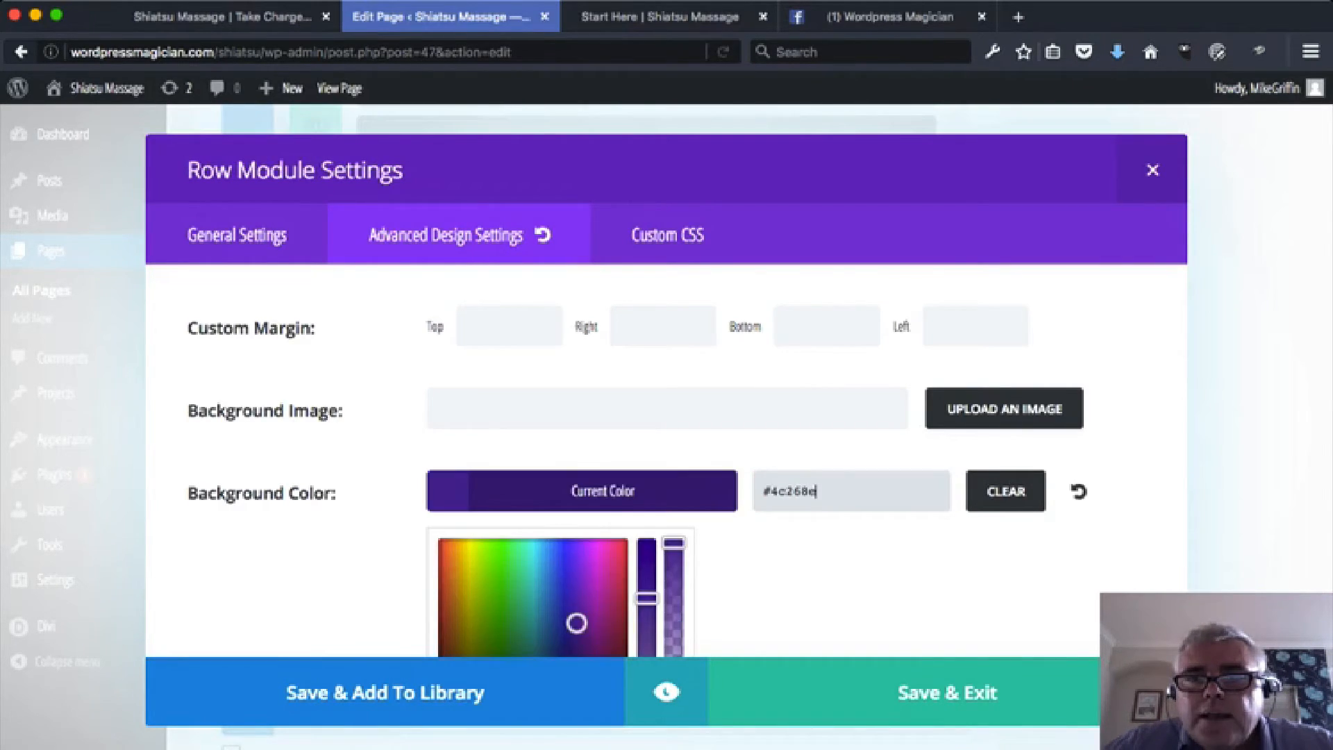
pyautogui.scroll(-3, 667, 460)
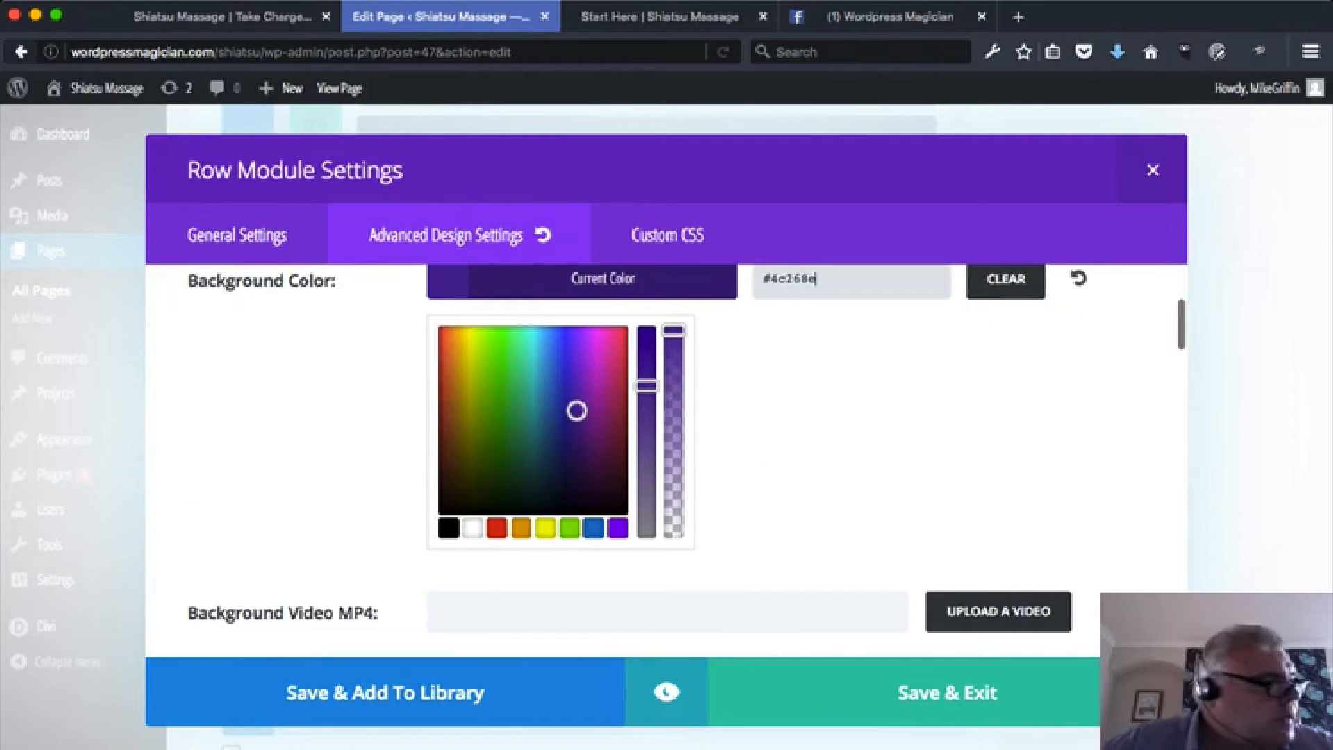
pyautogui.moveTo(673, 331); pyautogui.dragTo(673, 481)
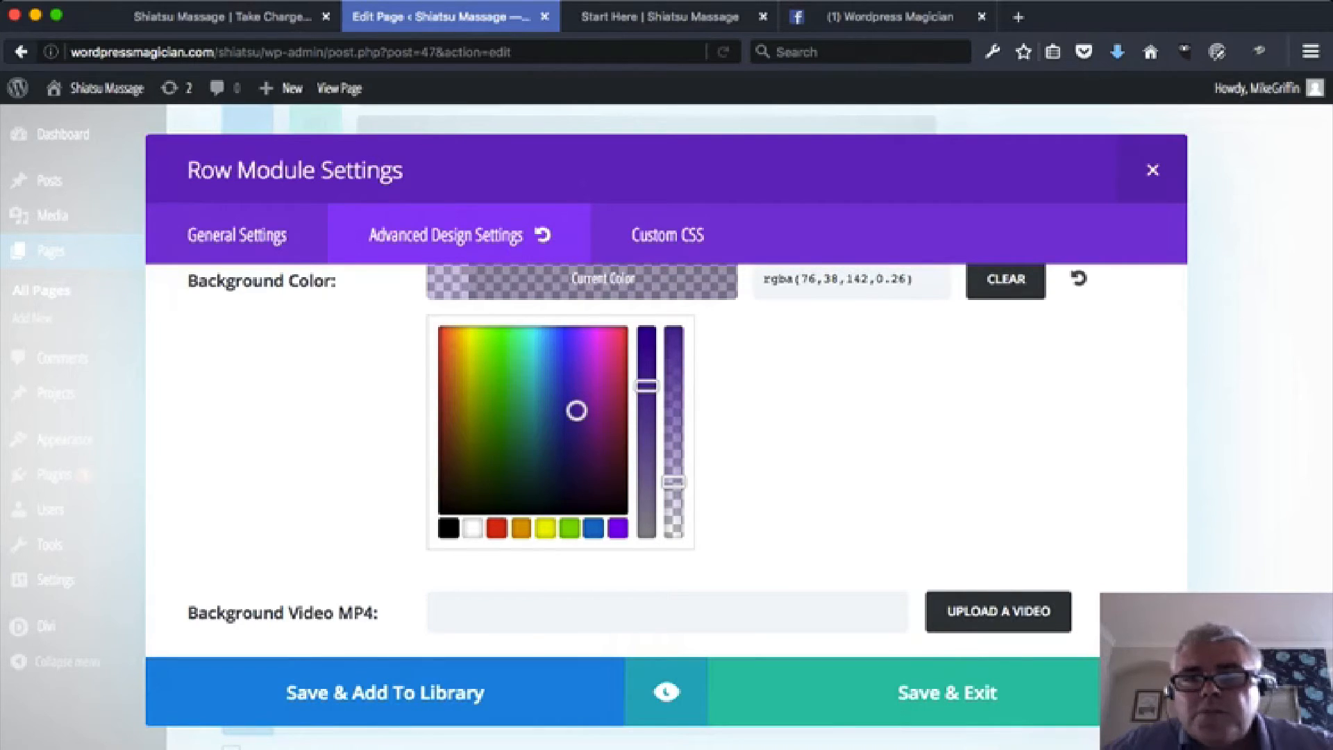
pyautogui.click(667, 692)
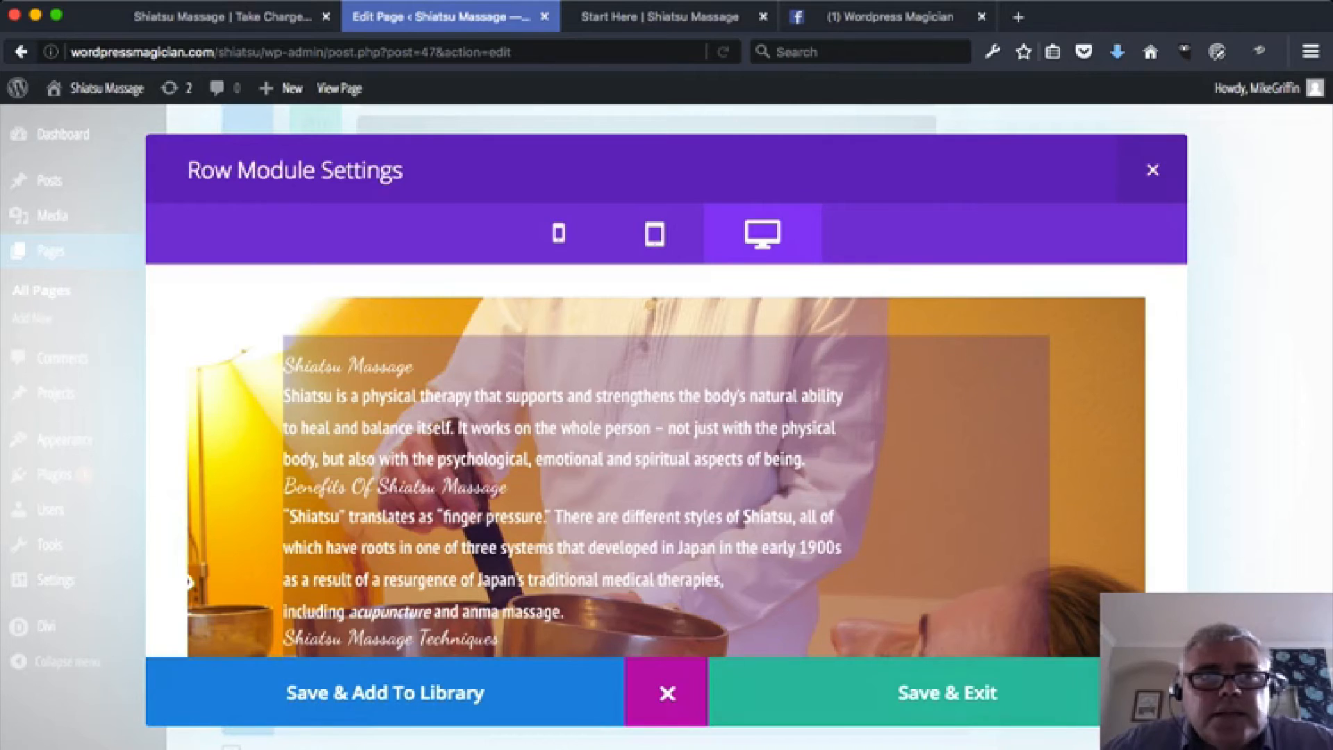
# Step: Check the live demo page, then close the blurb row settings back to the builder
pyautogui.click(222, 16)
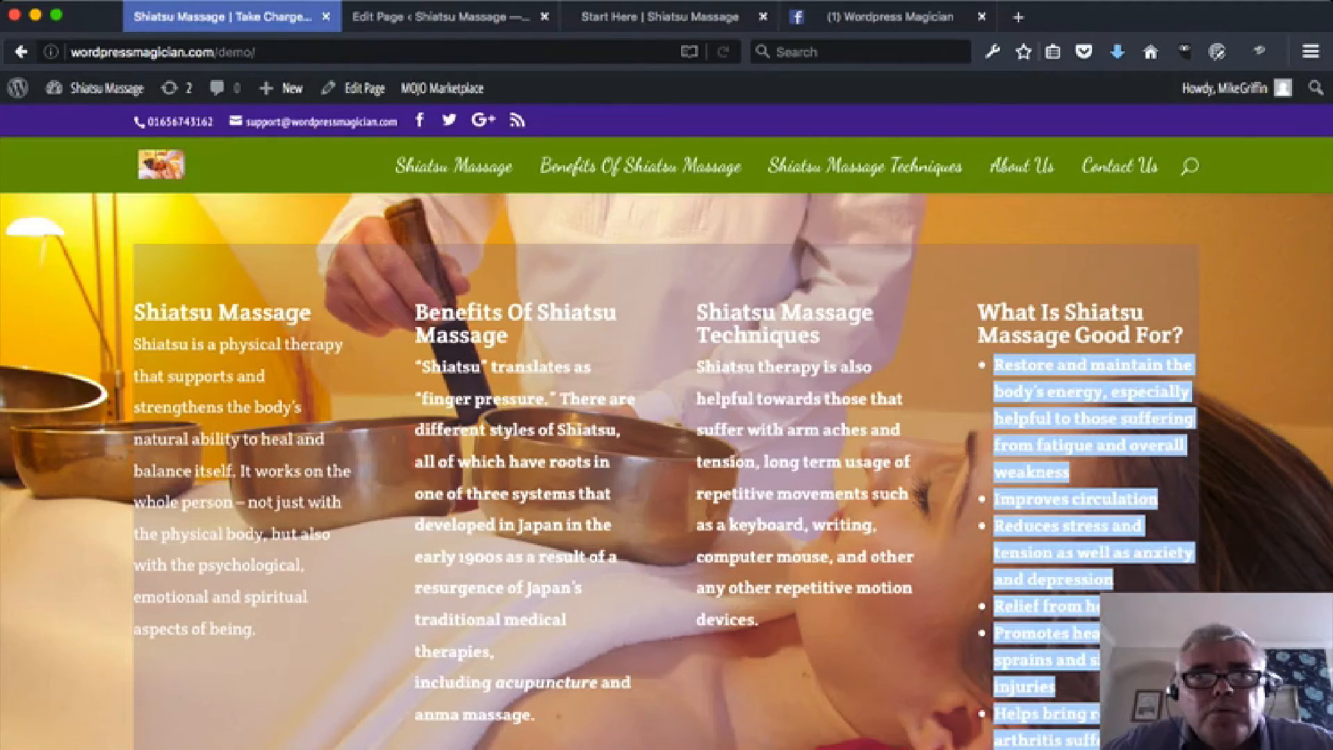
pyautogui.click(442, 16)
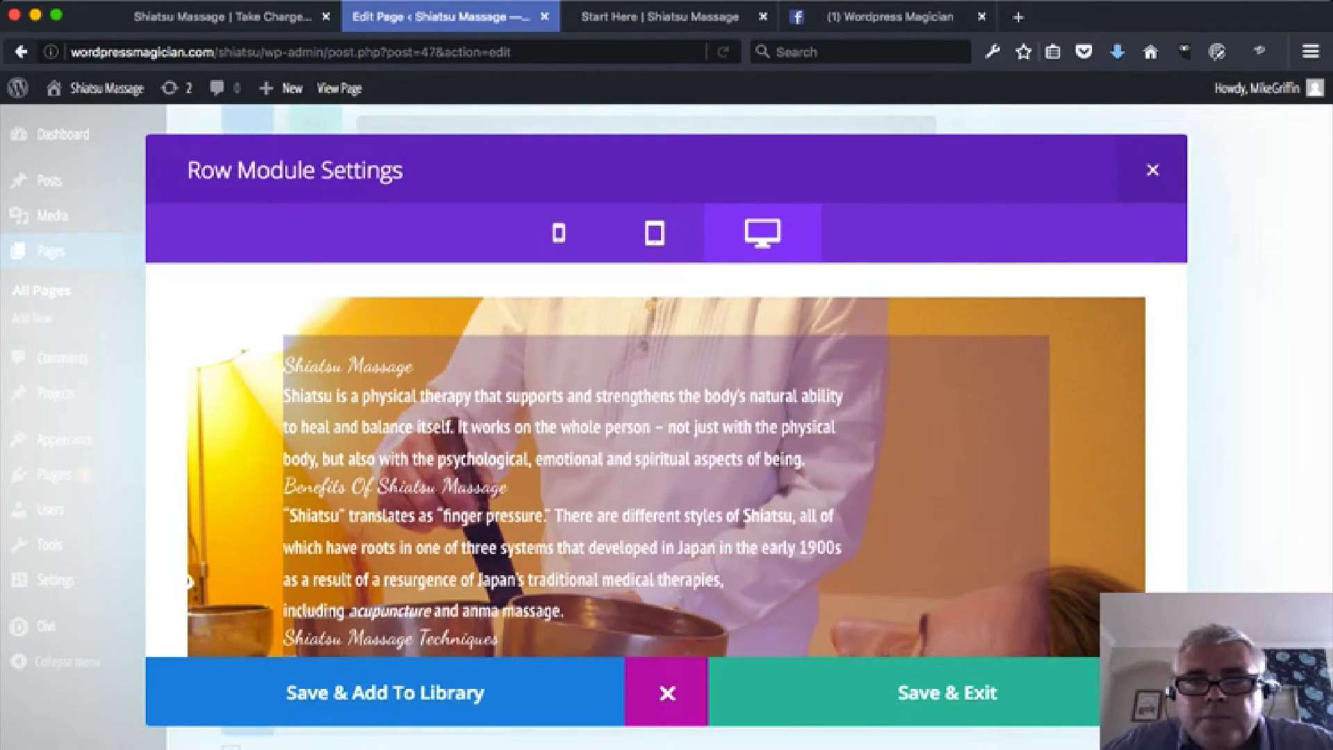
pyautogui.click(1153, 170)
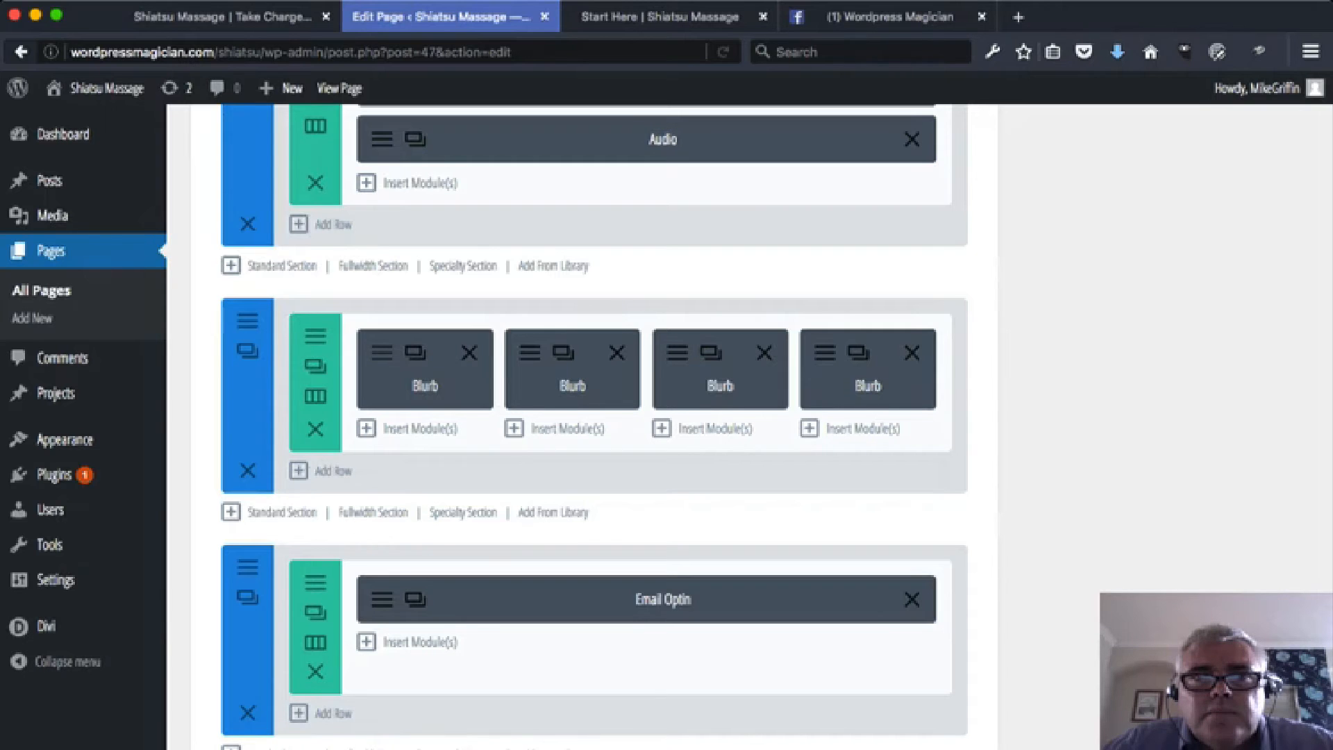
# Step: Set the first blurb's header font to PT Sans Narrow in its design options
pyautogui.click(382, 352)
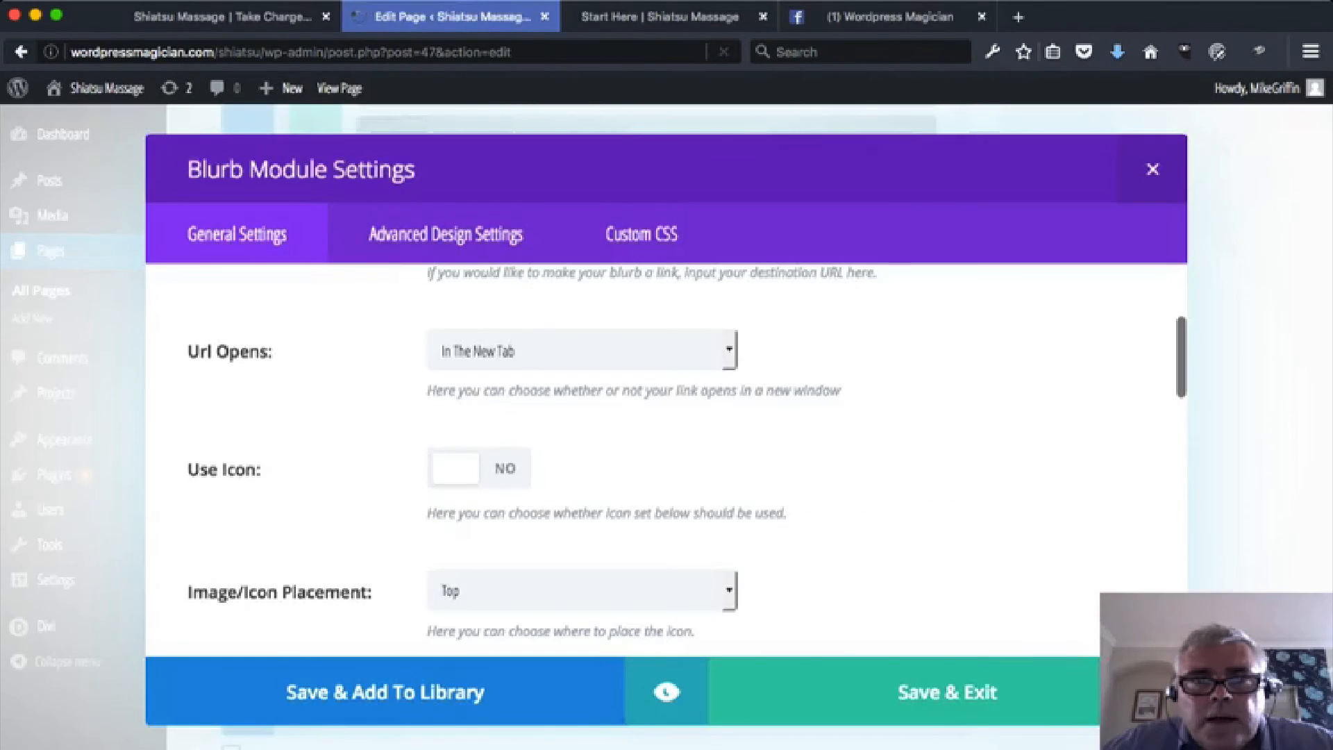
pyautogui.click(445, 235)
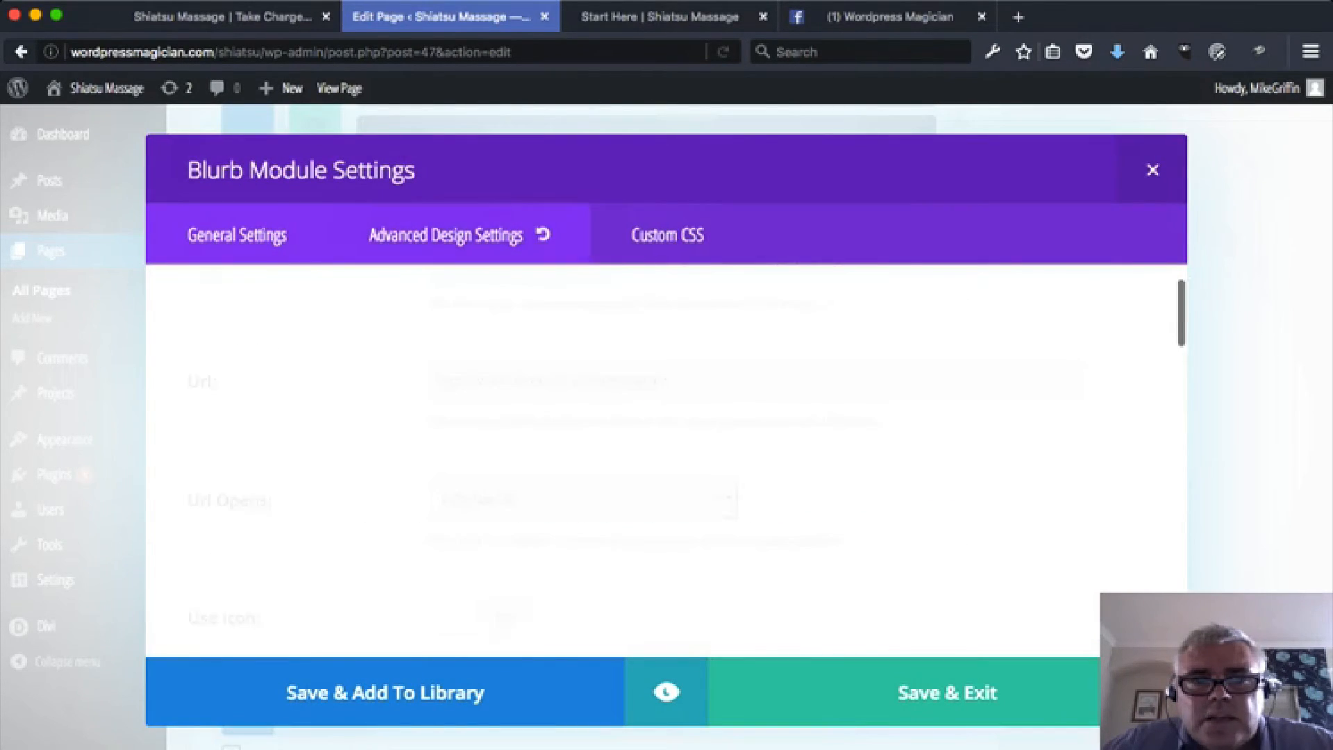
pyautogui.click(583, 492)
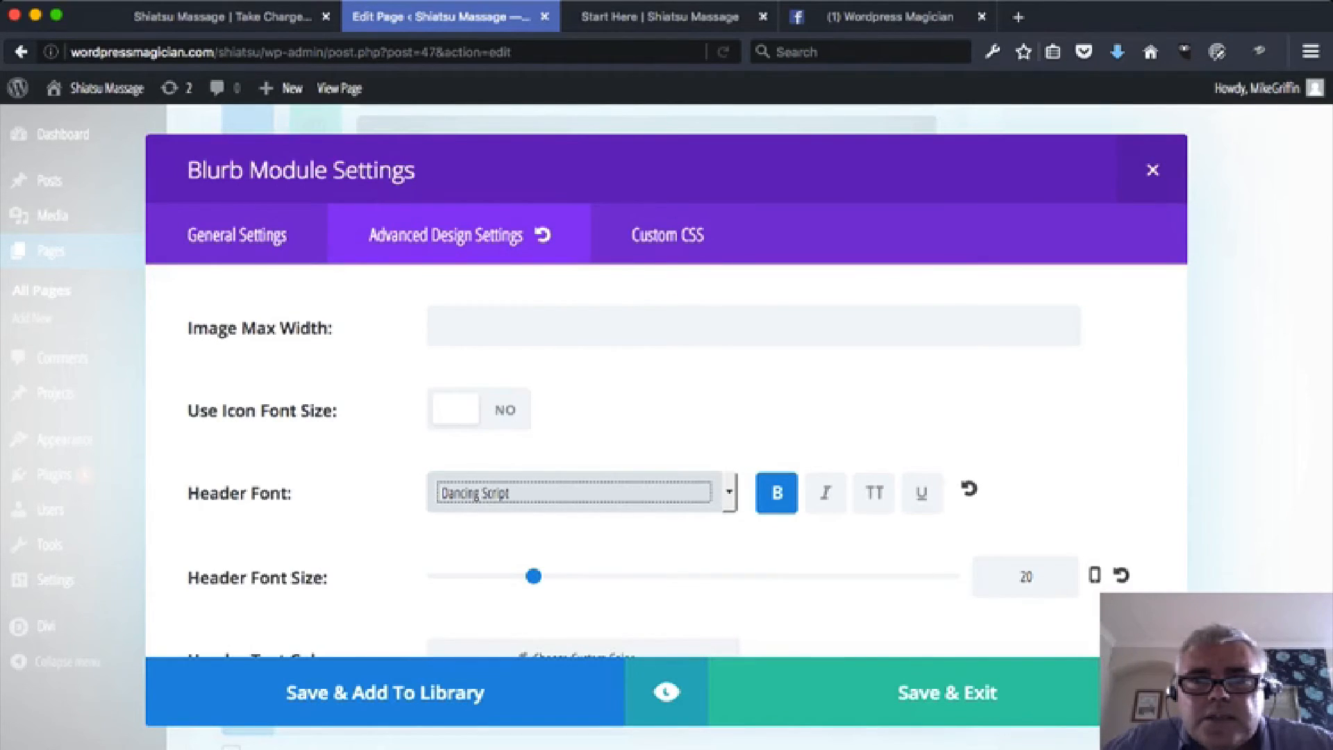
pyautogui.click(500, 493)
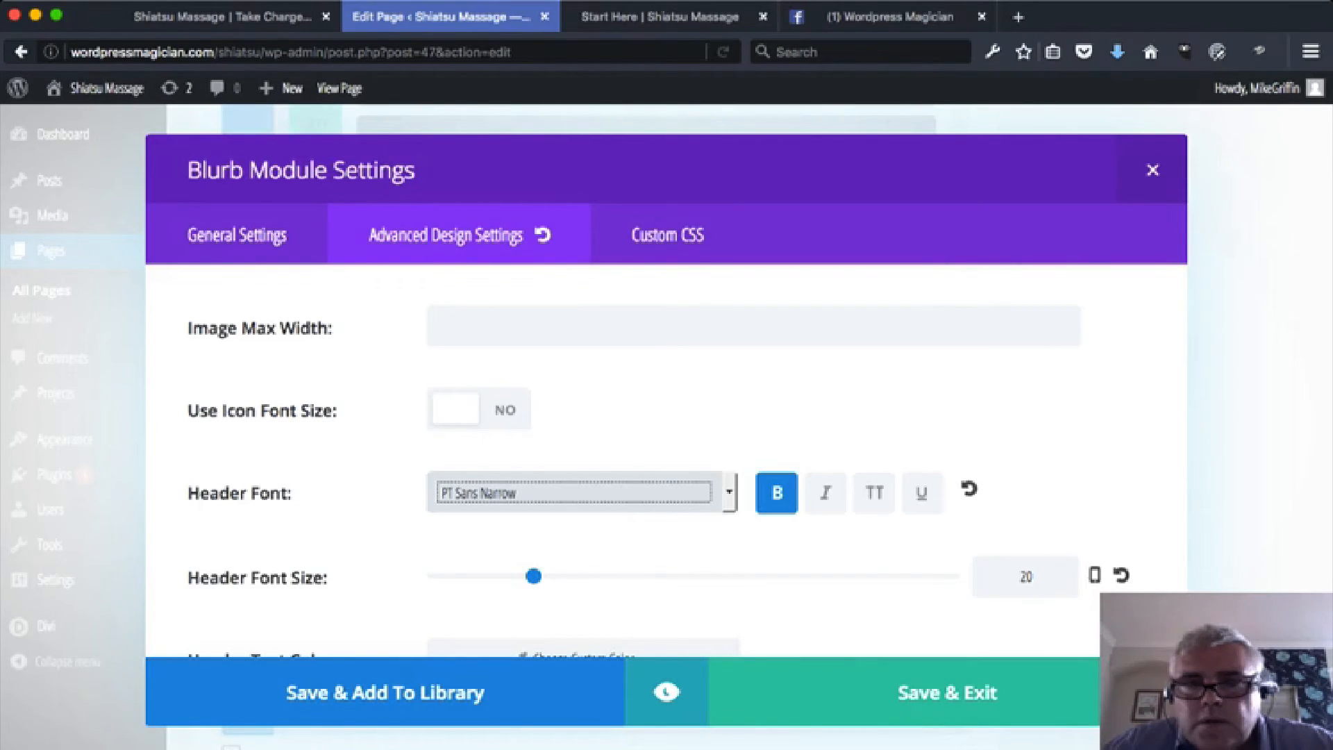
# Step: Compare with the live demo, then raise the header size from 20 to 30 and save the blurb
pyautogui.click(264, 16)
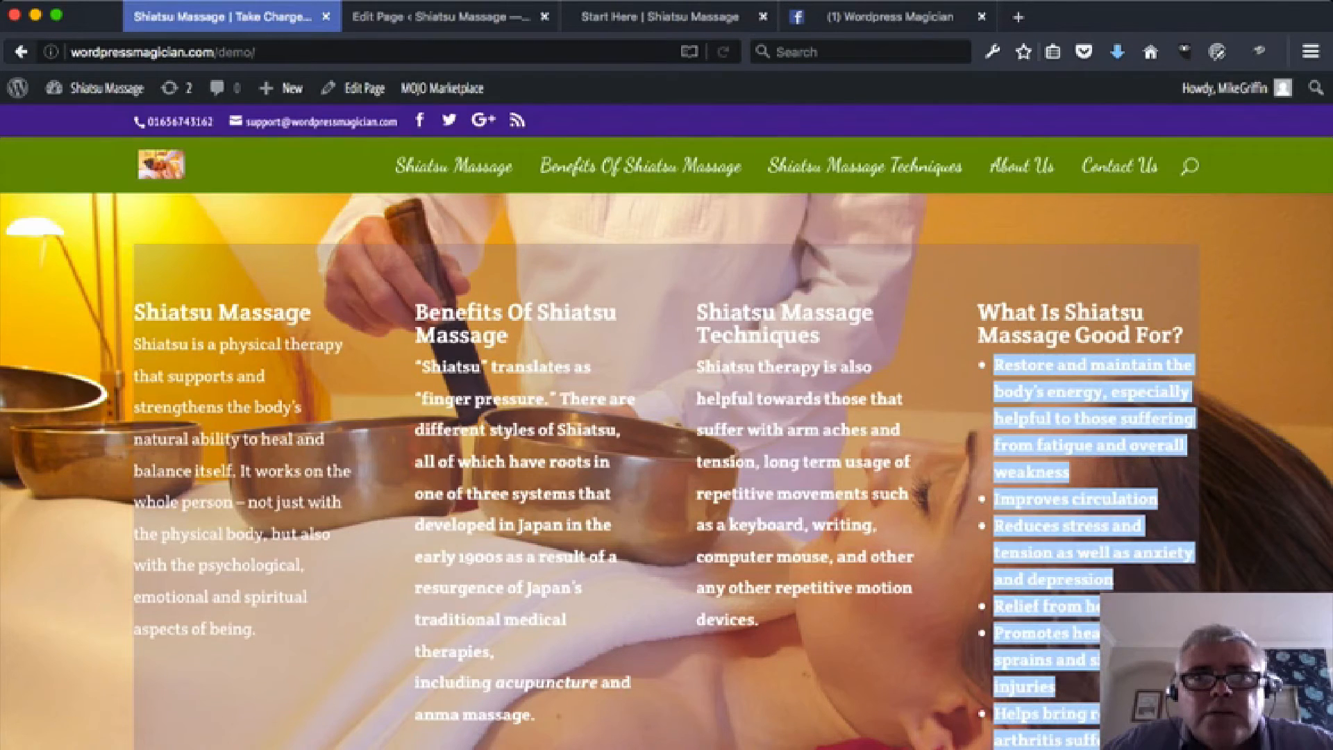
pyautogui.click(440, 17)
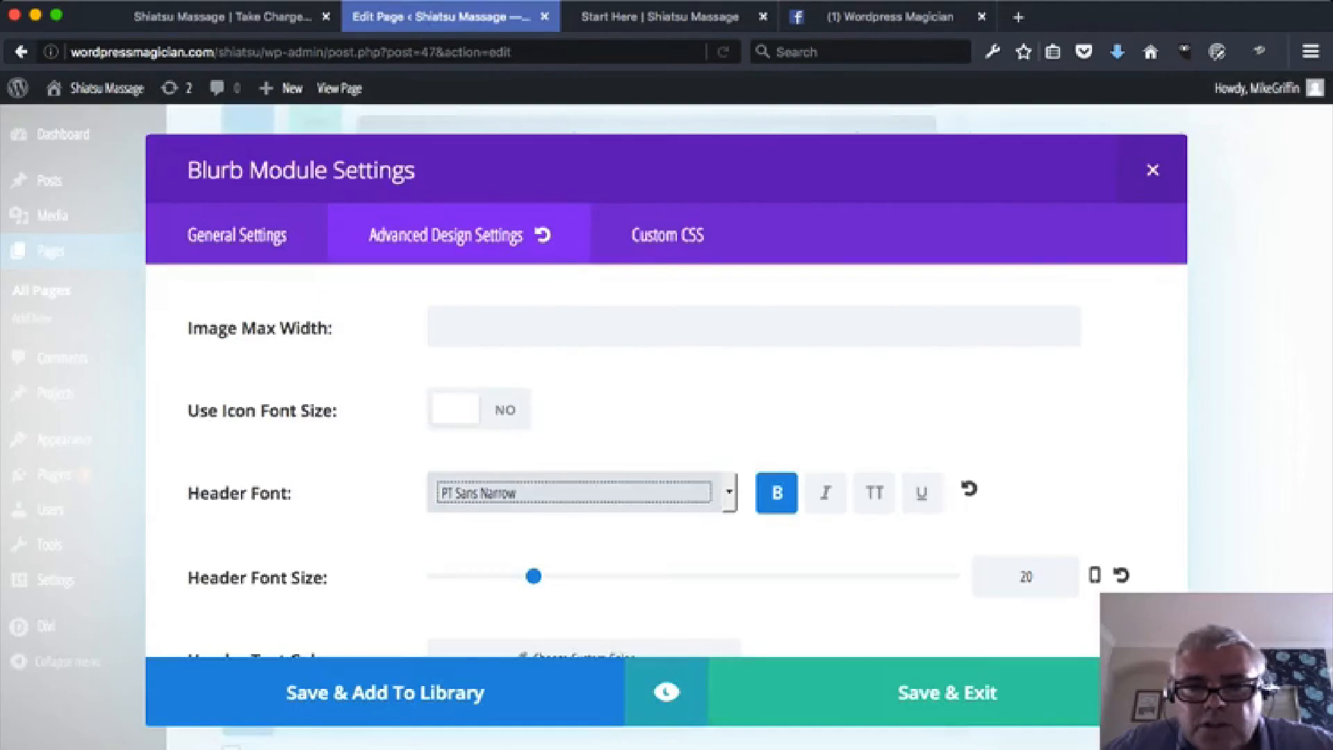
pyautogui.moveTo(533, 576); pyautogui.dragTo(587, 576)
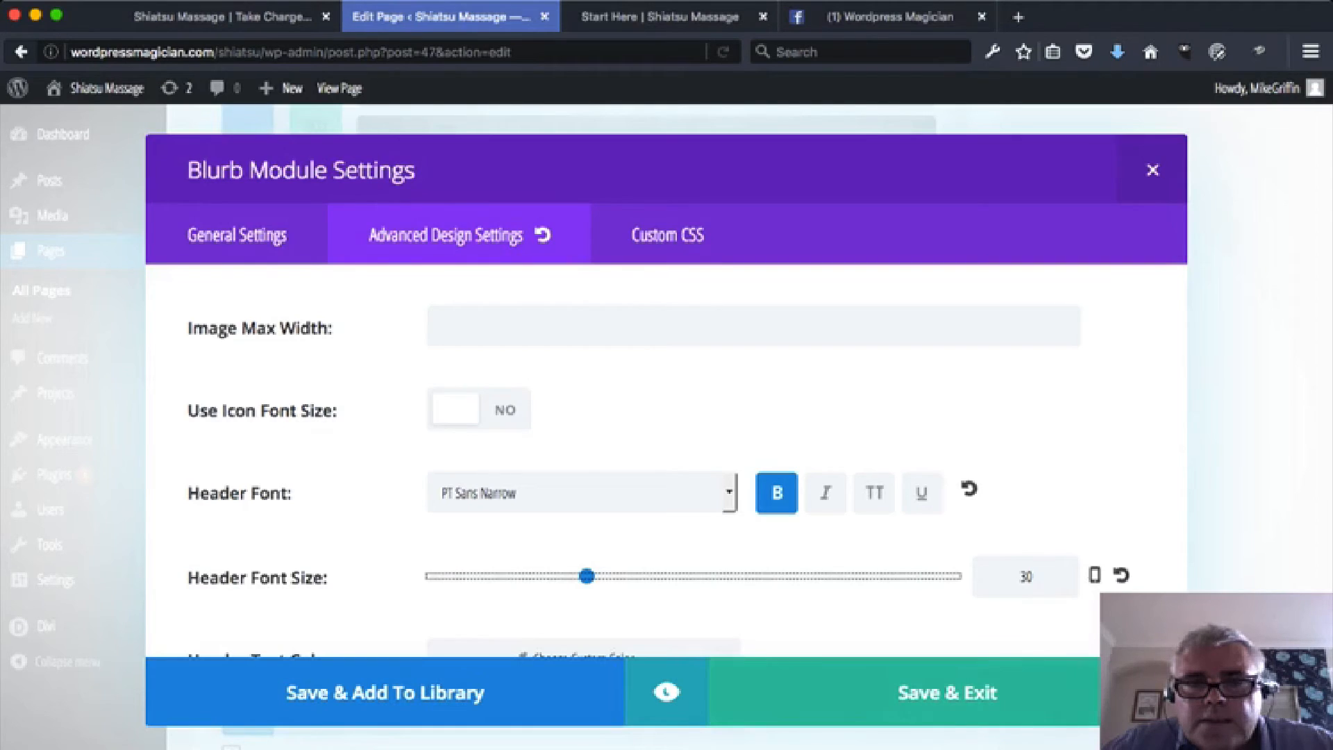
pyautogui.click(947, 692)
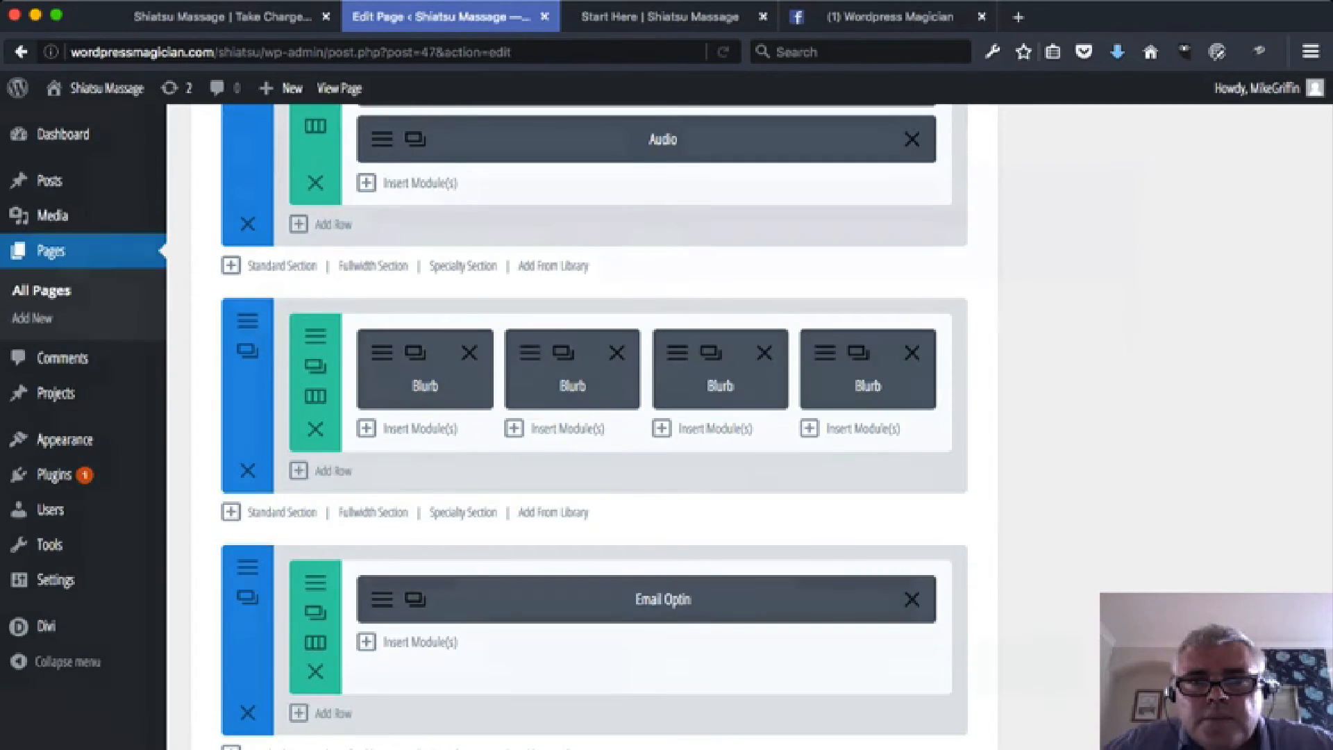
# Step: Give the Benefits Of Shiatsu Massage blurb a PT Sans Narrow header at size 30 and save
pyautogui.click(529, 353)
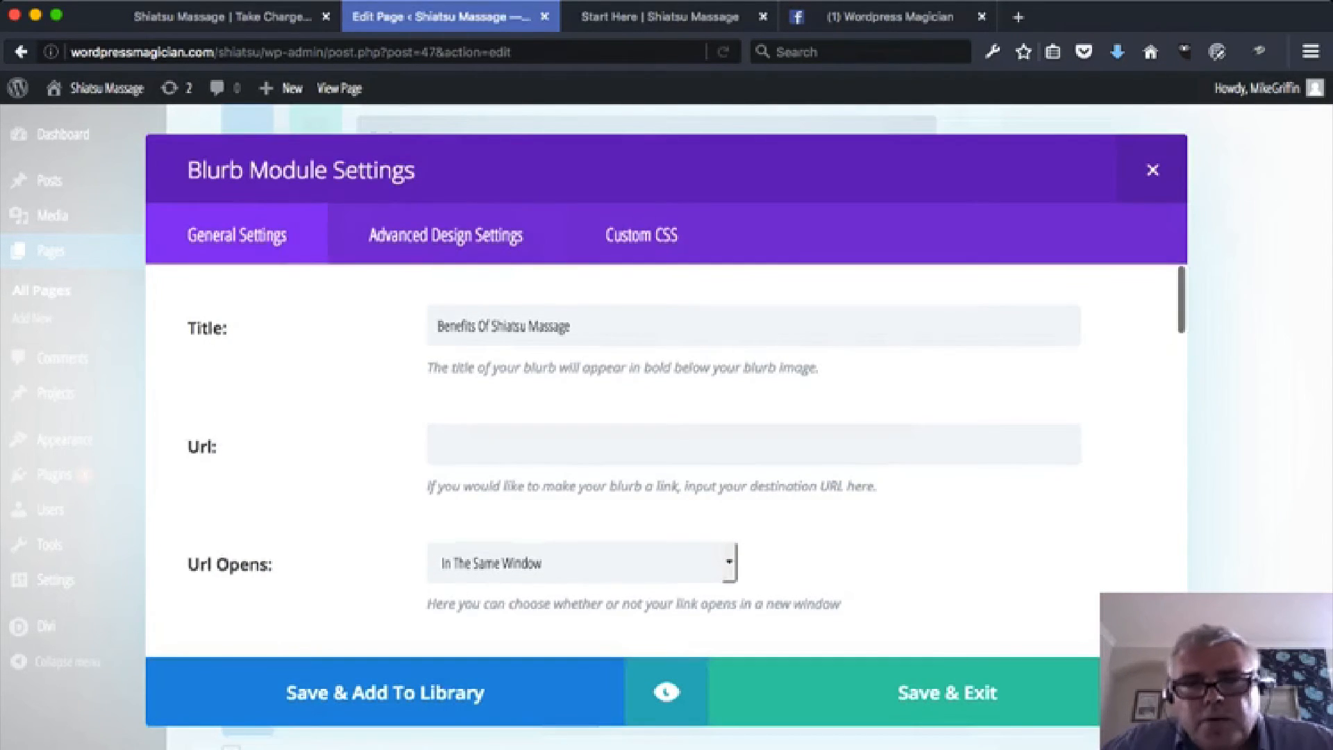
pyautogui.click(445, 235)
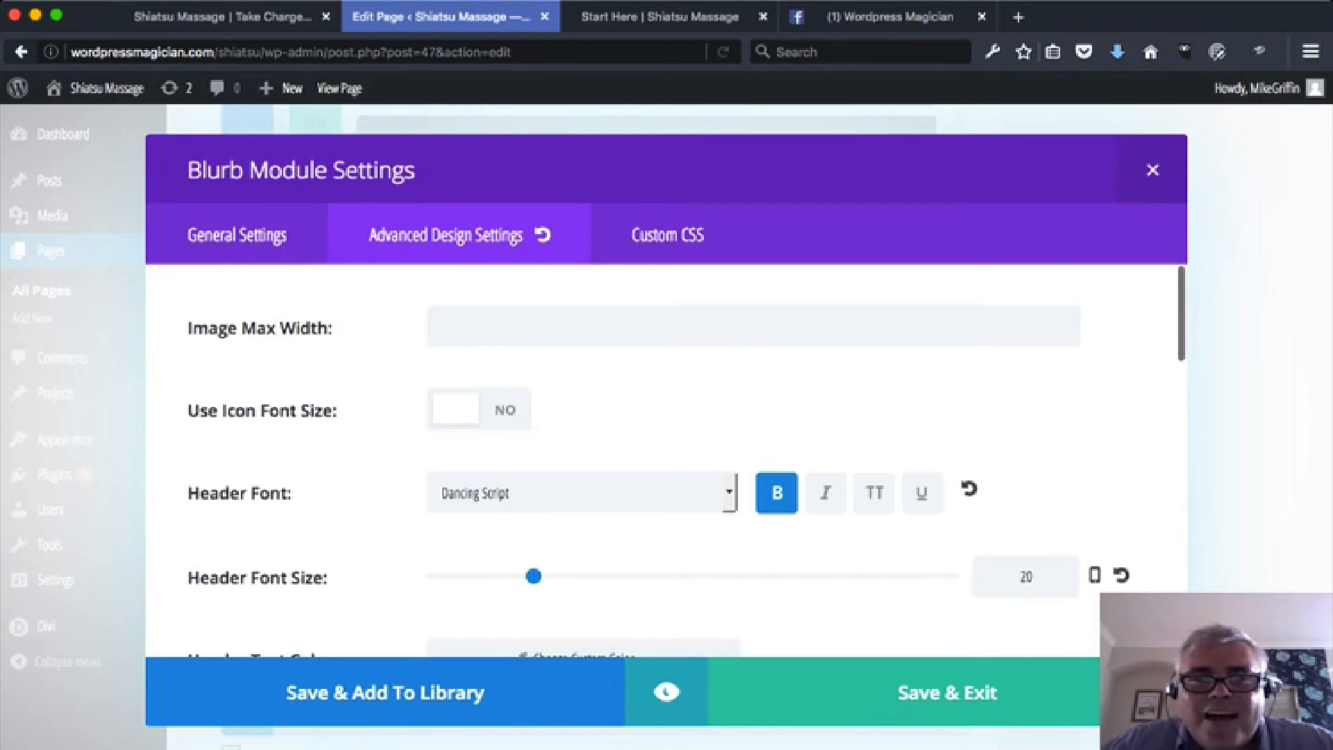
pyautogui.click(583, 492)
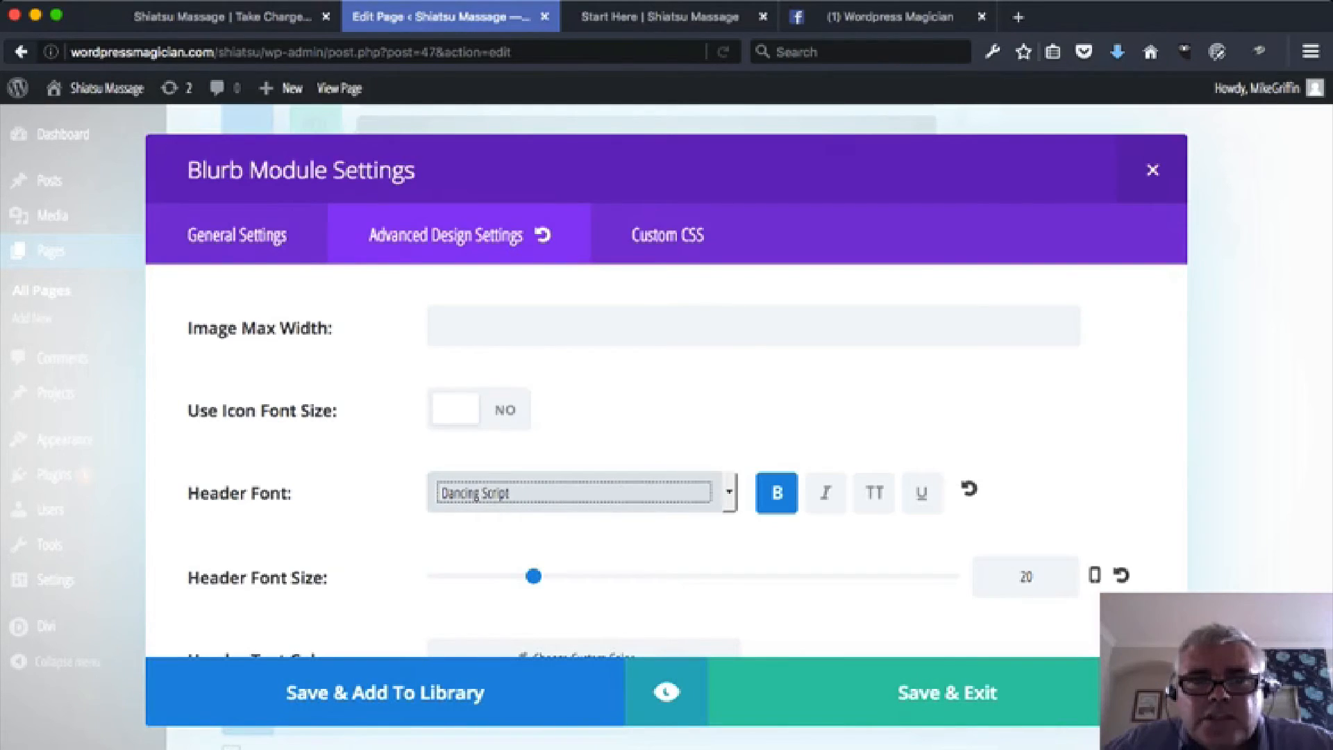
pyautogui.click(583, 493)
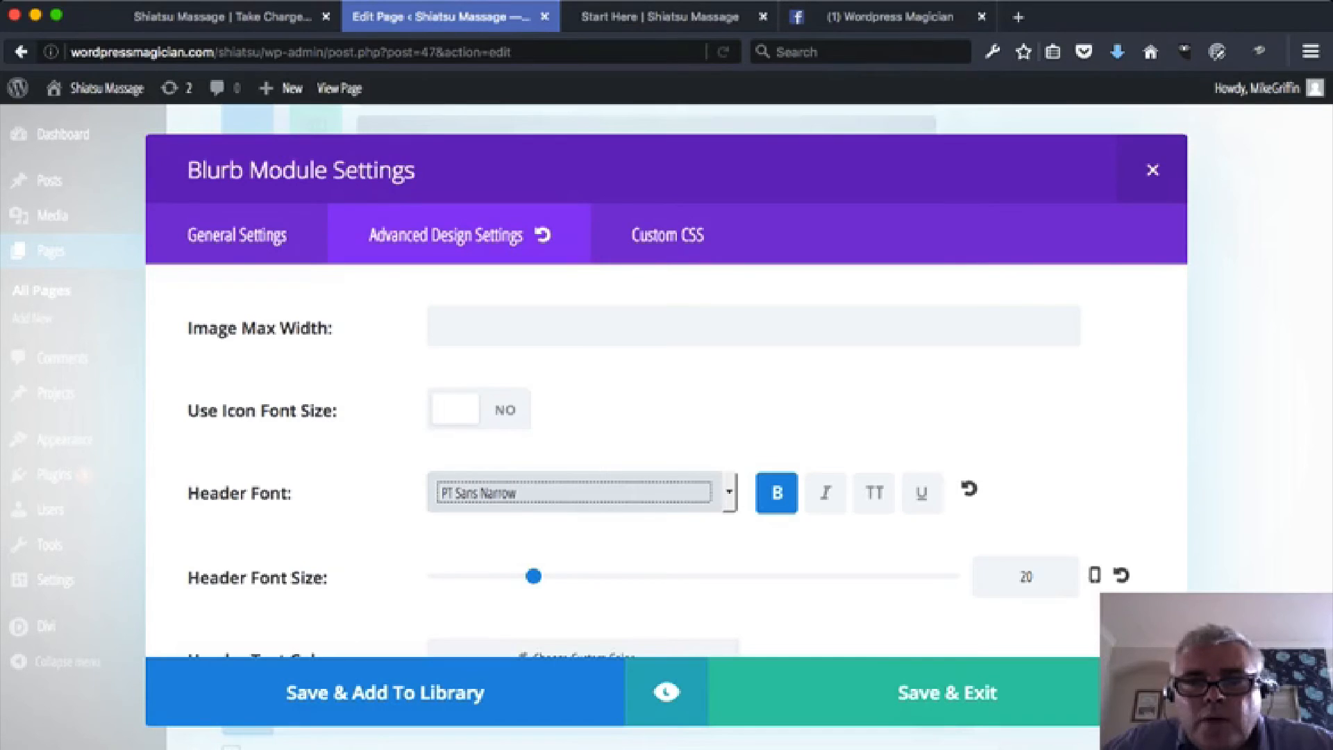
pyautogui.scroll(-2, 667, 458)
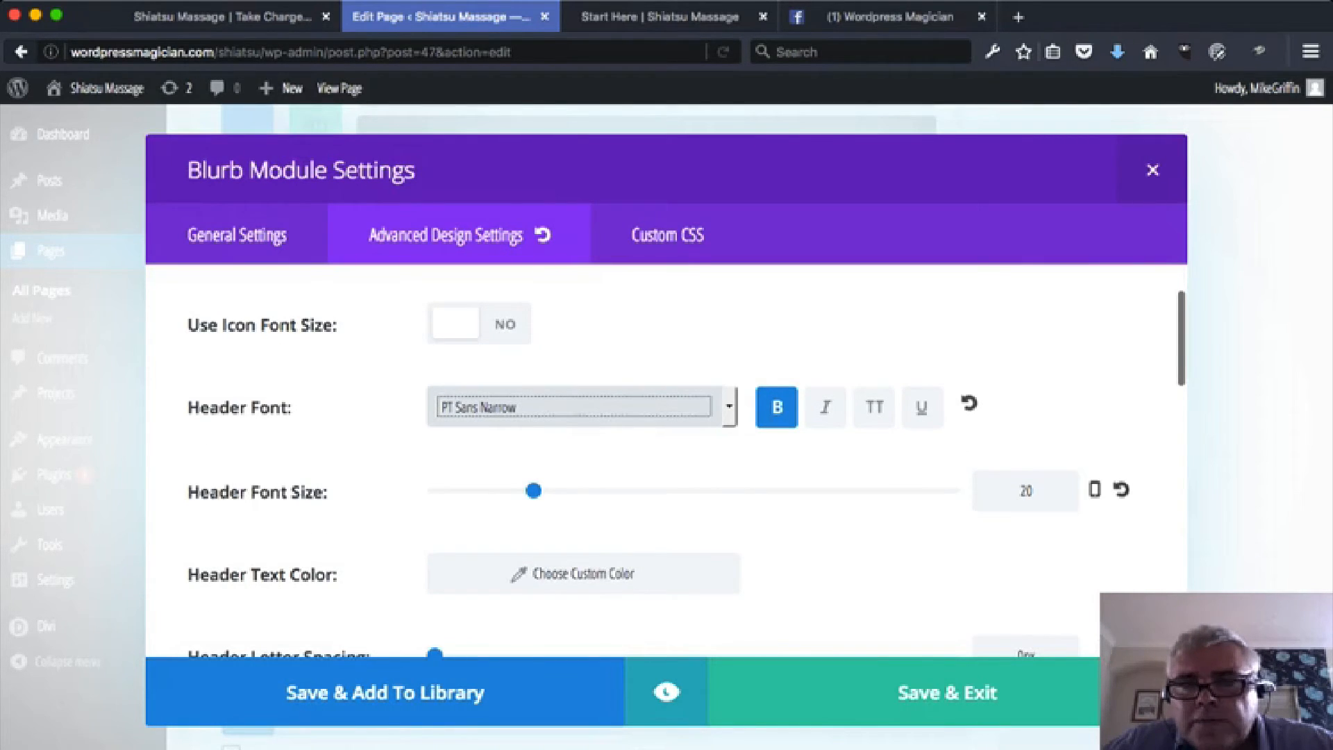
pyautogui.moveTo(534, 491); pyautogui.dragTo(587, 490)
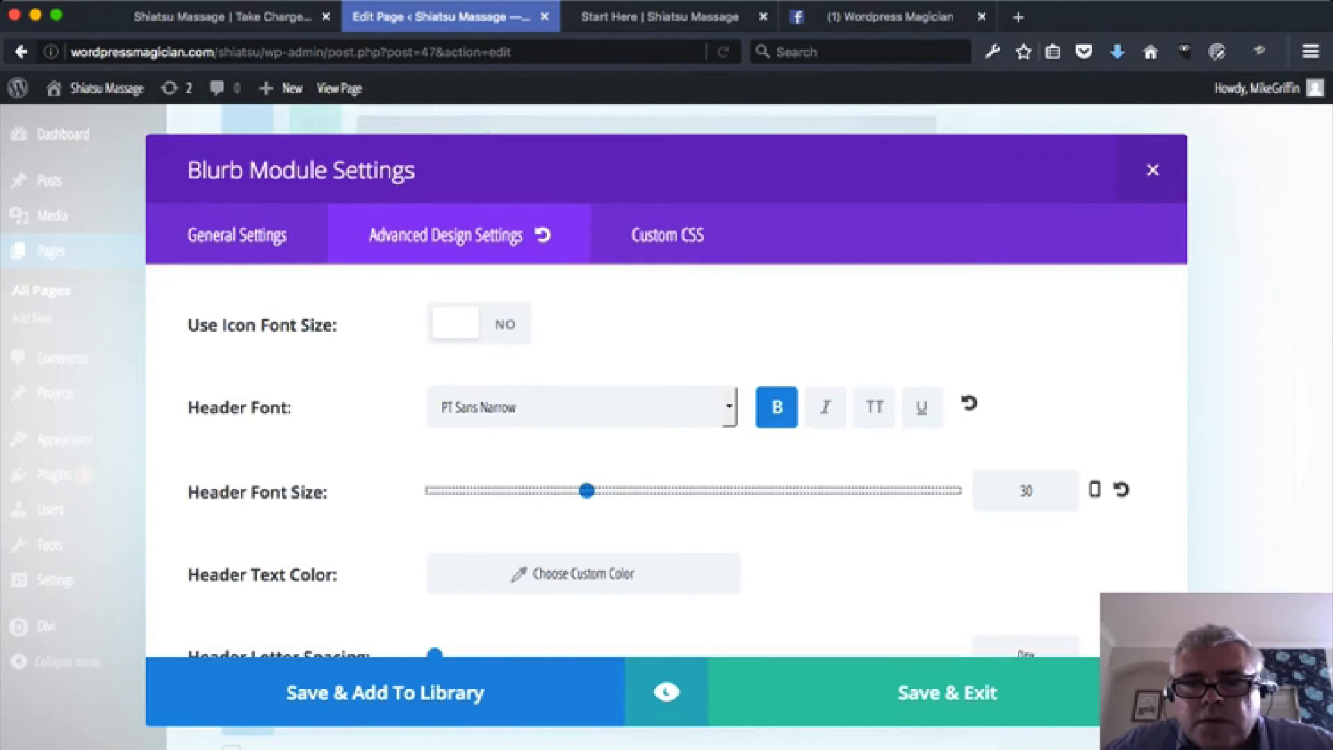
pyautogui.click(946, 693)
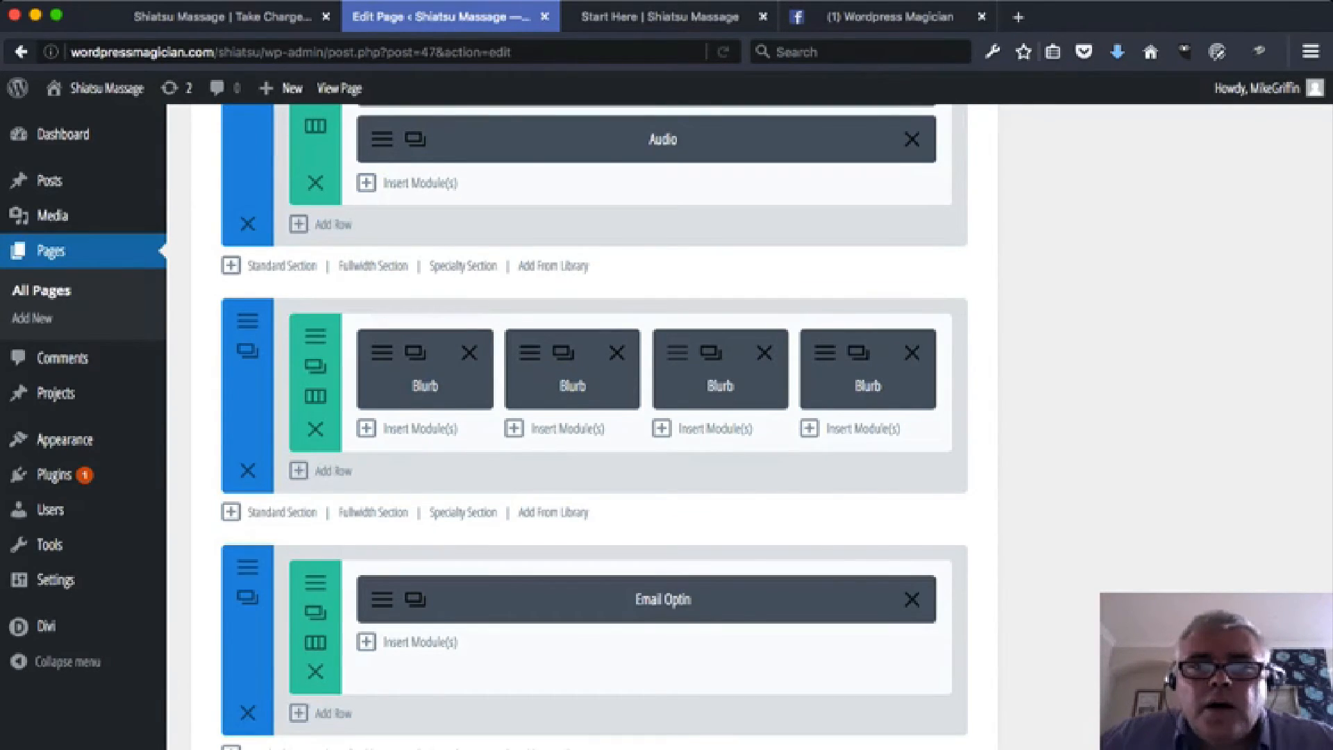
# Step: Give the Shiatsu Massage Techniques blurb a PT Sans Narrow header at size 30 and save
pyautogui.click(677, 353)
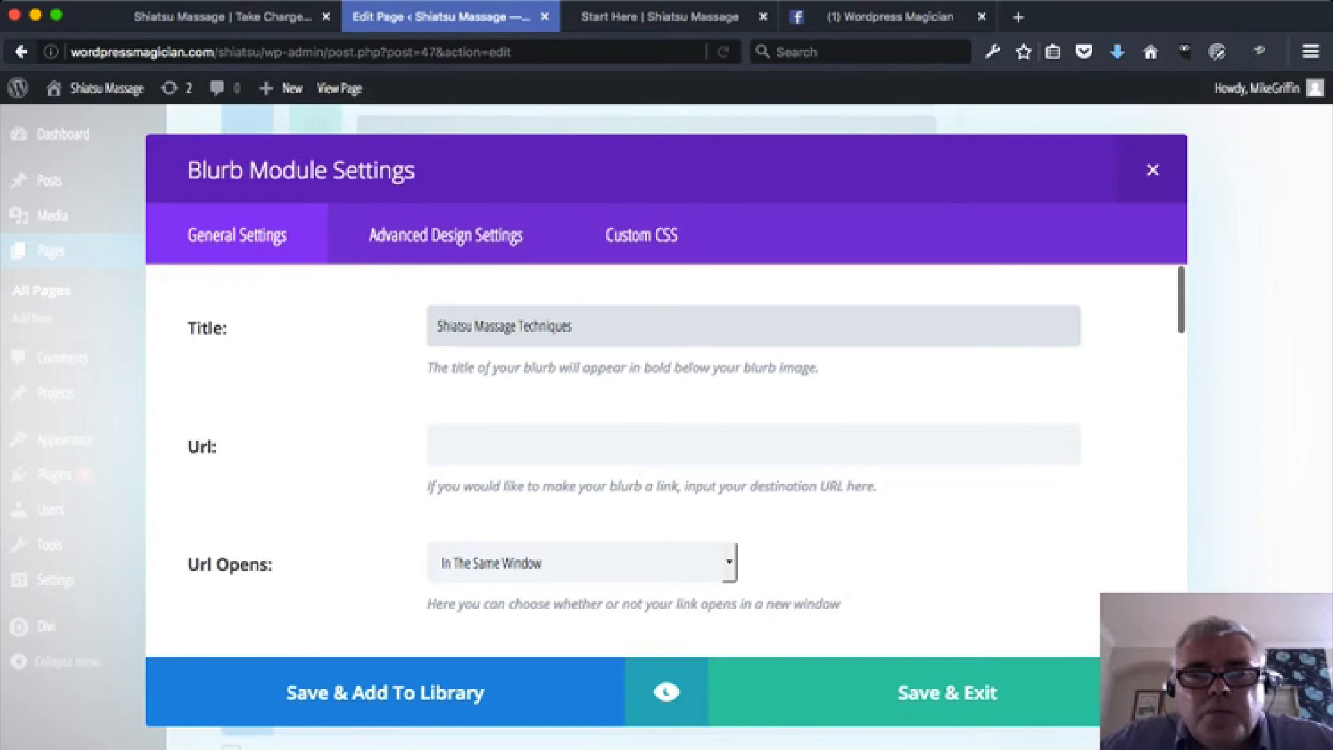
pyautogui.scroll(-1, 666, 461)
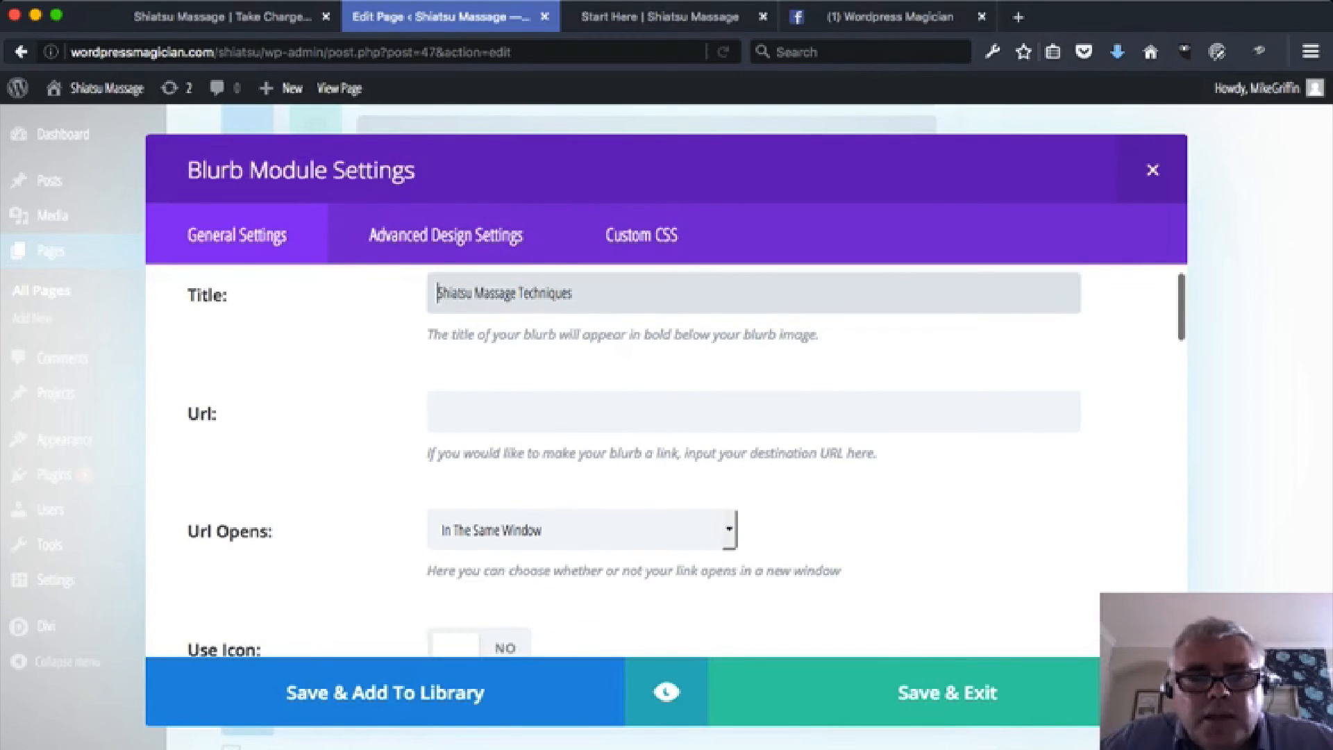
pyautogui.click(445, 235)
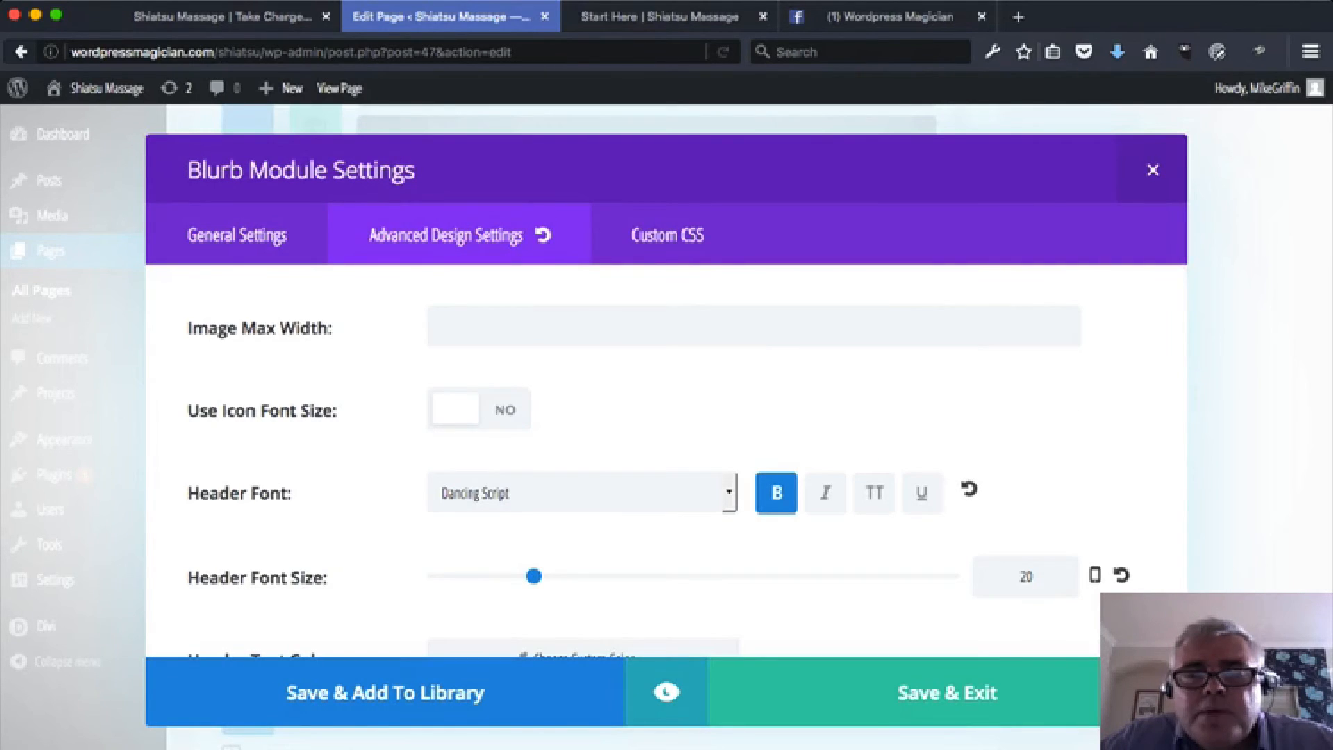
pyautogui.click(581, 493)
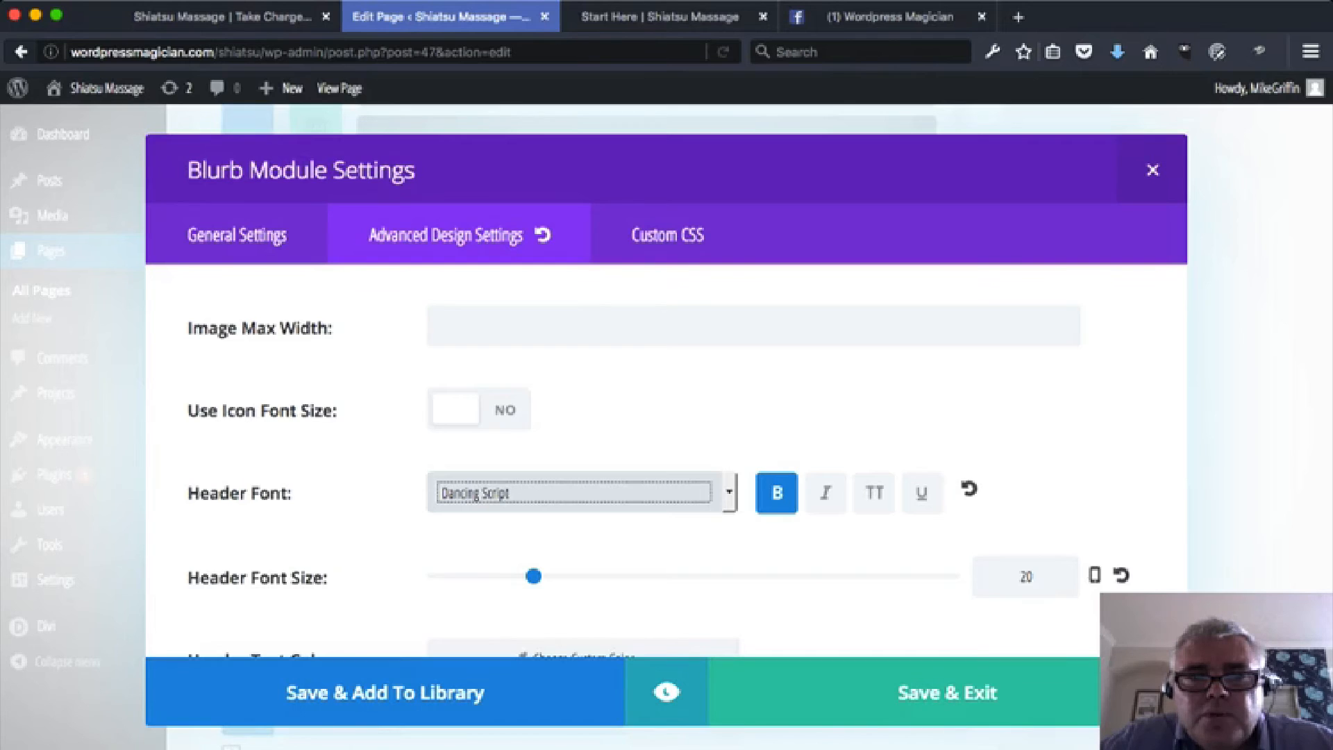
pyautogui.click(479, 493)
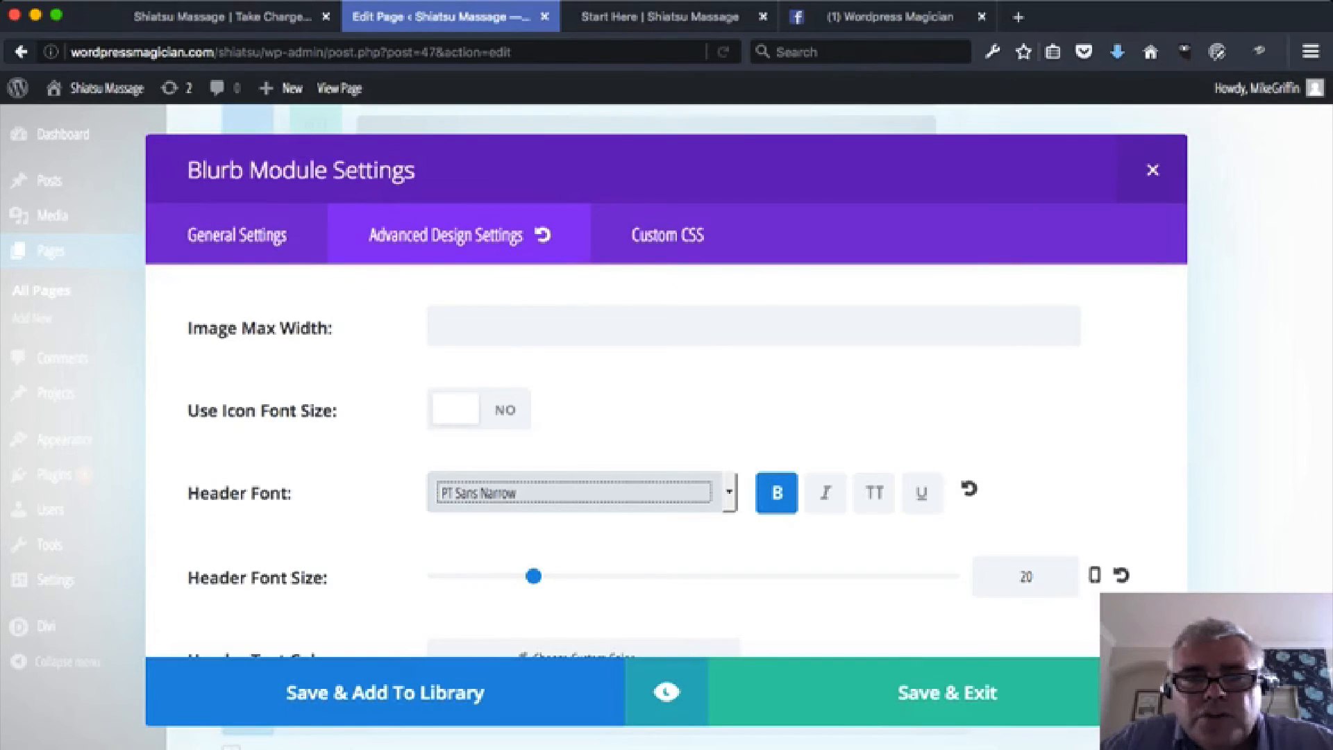
pyautogui.scroll(-2, 666, 451)
pyautogui.moveTo(533, 514); pyautogui.dragTo(587, 514)
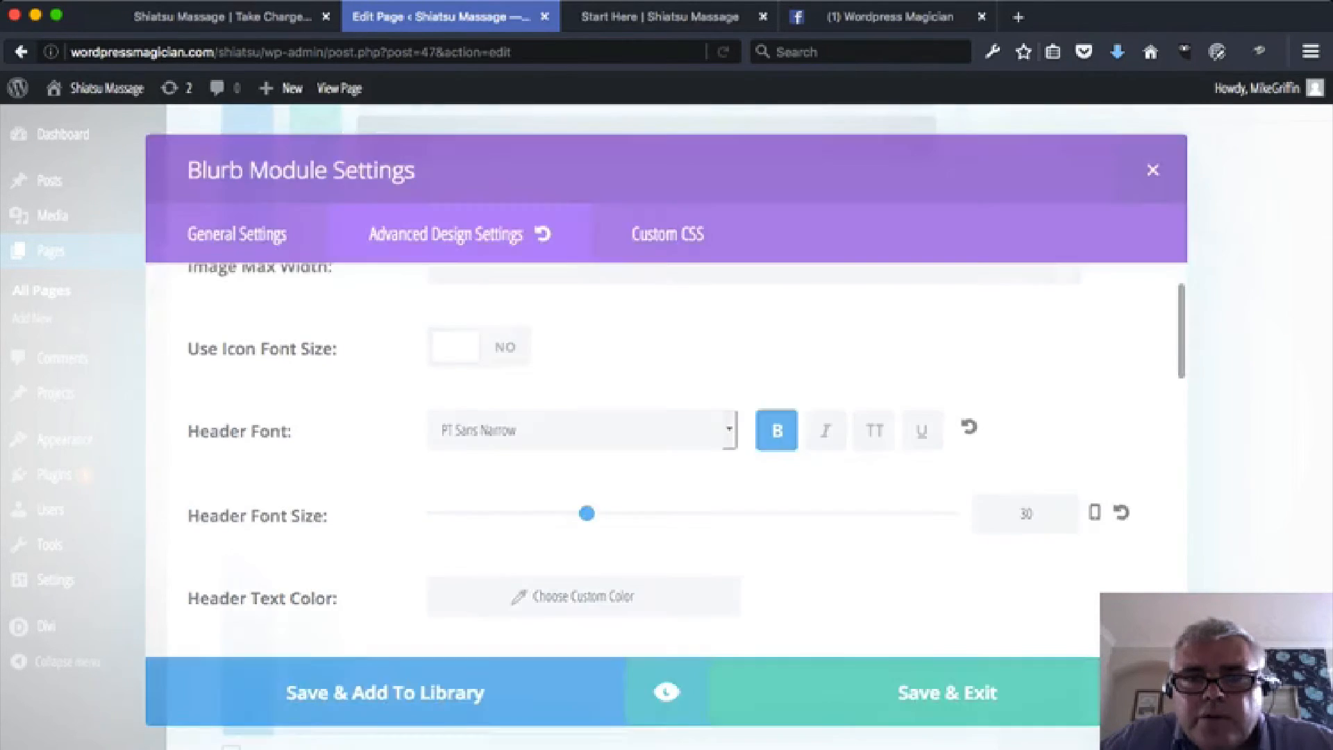
pyautogui.click(945, 690)
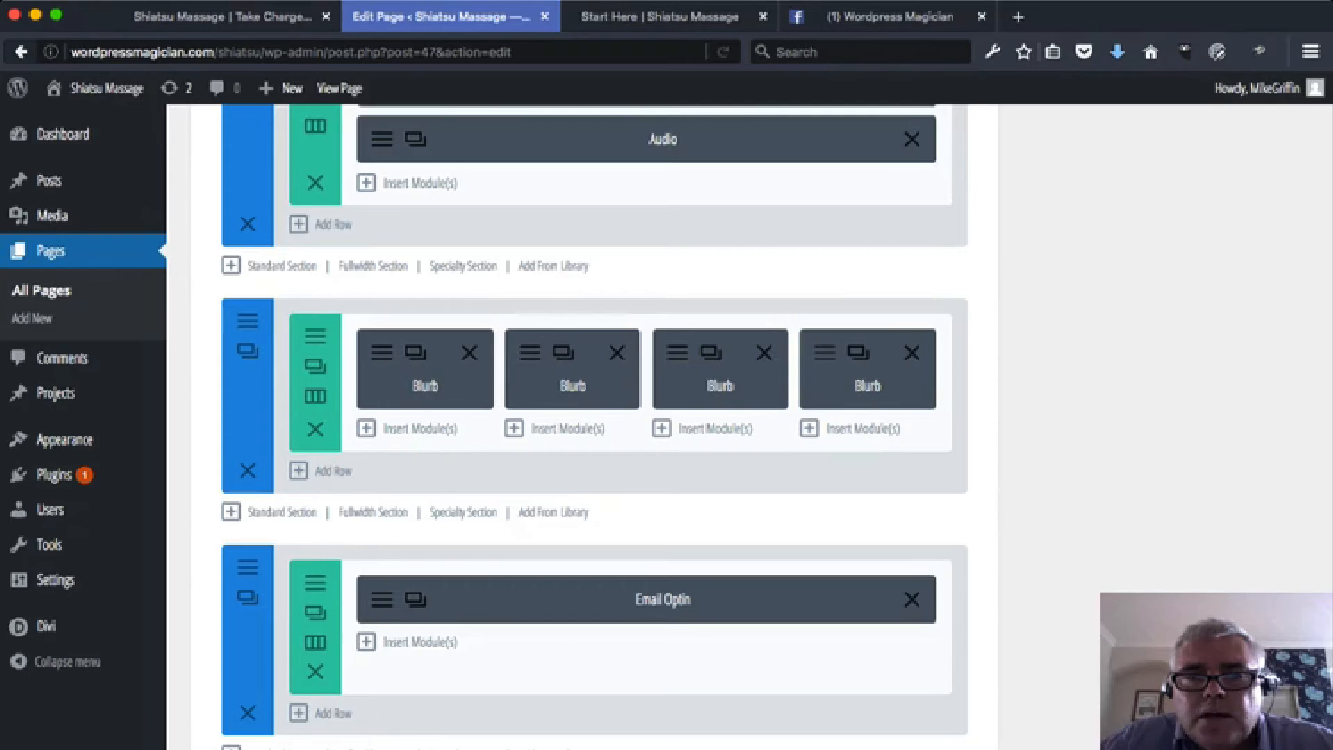
# Step: Switch the What Is Shiatsu Massage Good For? header from Dancing Script to PT Sans Narrow, size 30, and save
pyautogui.click(825, 353)
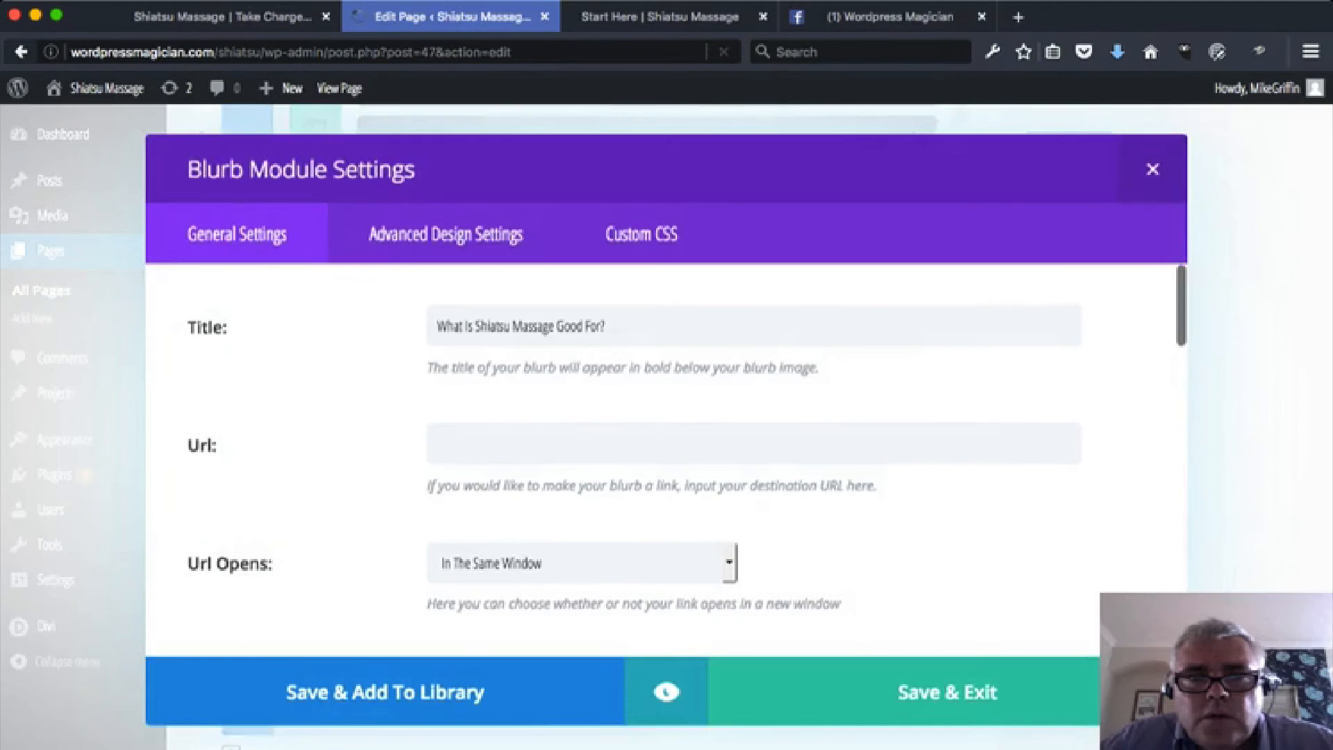
pyautogui.click(445, 235)
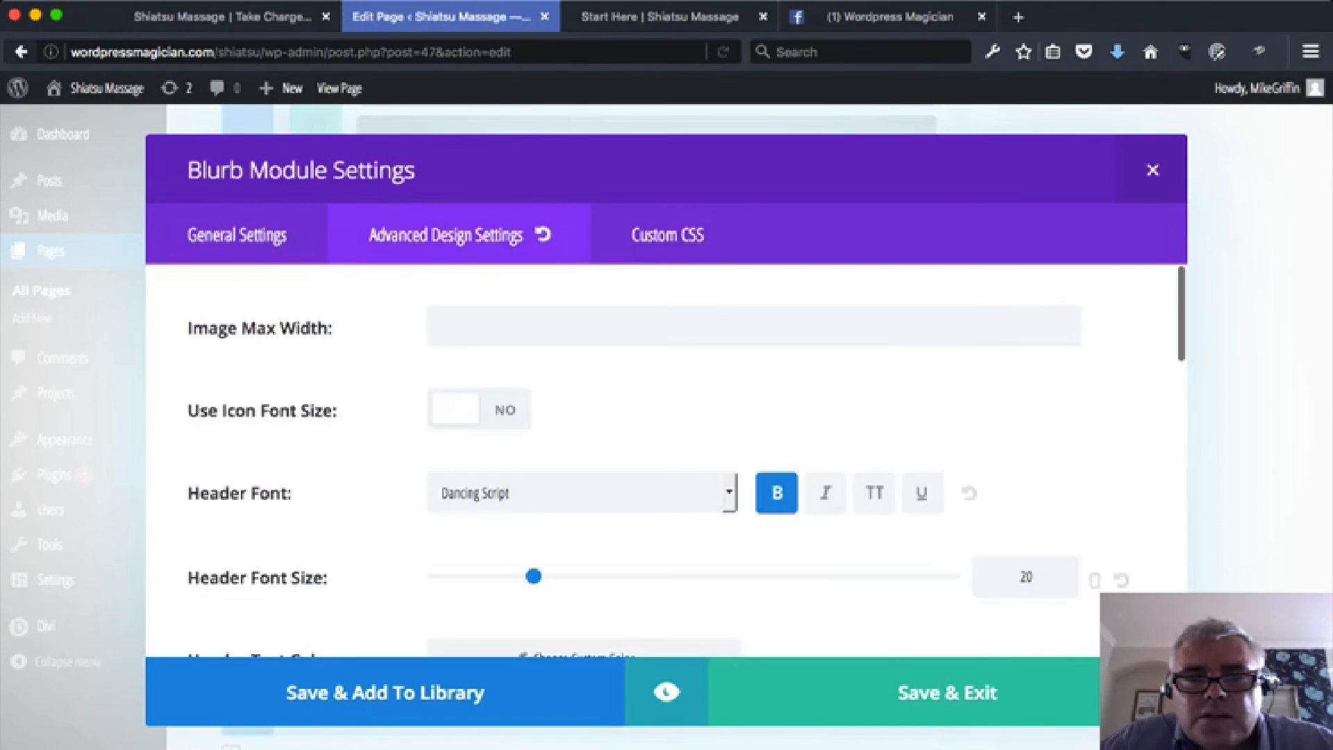
pyautogui.click(582, 492)
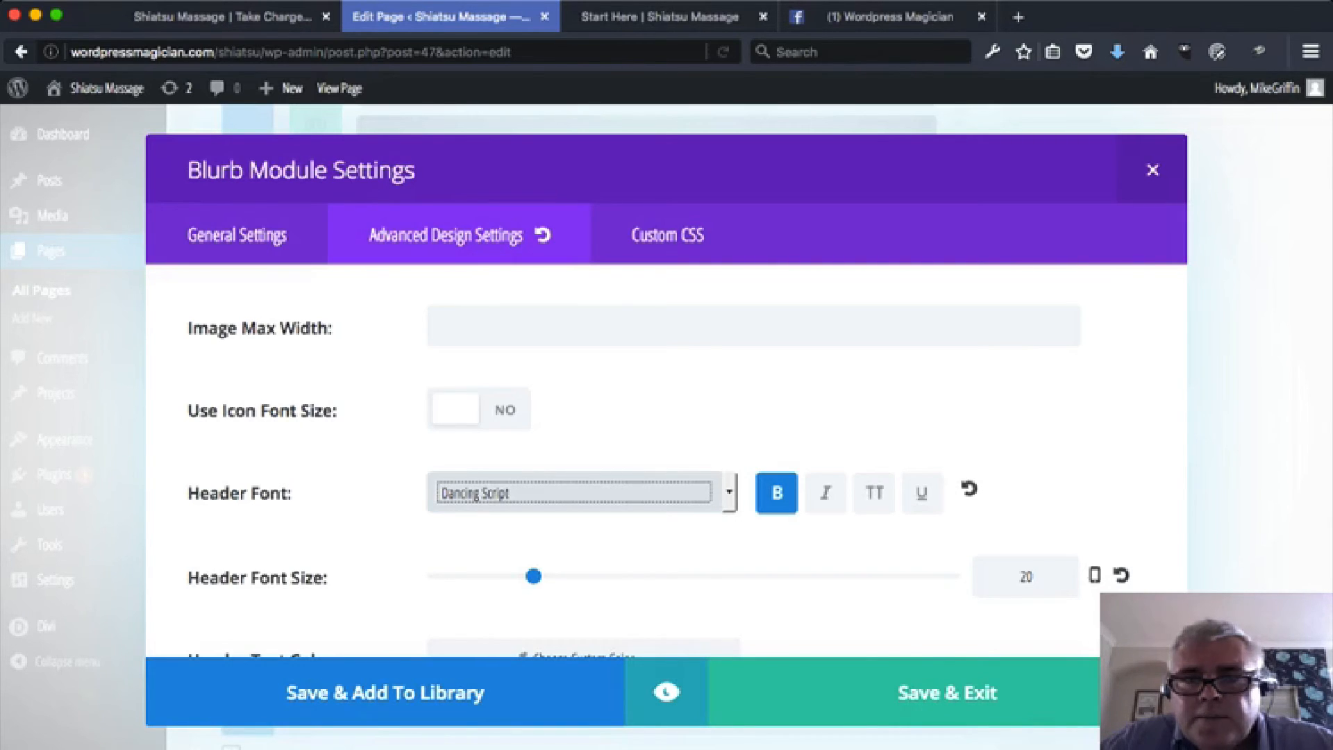
pyautogui.click(581, 493)
pyautogui.moveTo(533, 575); pyautogui.dragTo(586, 576)
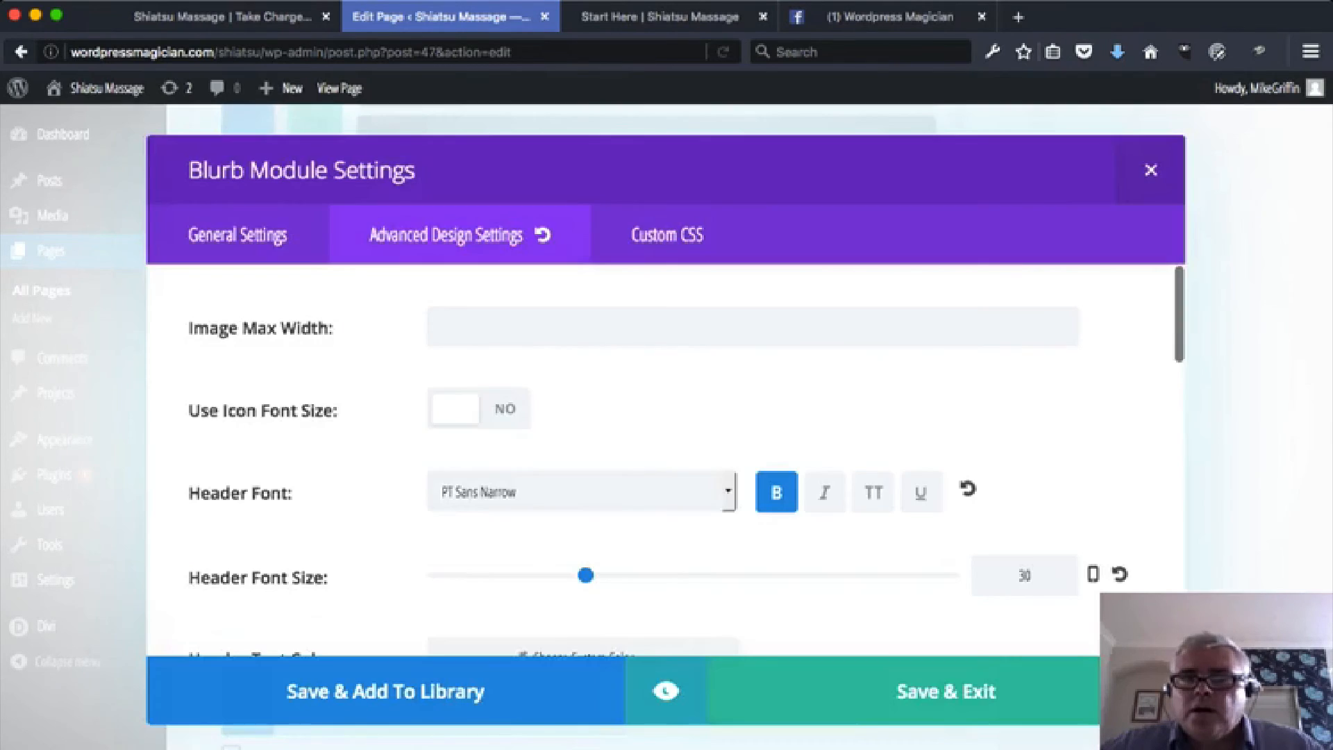
pyautogui.click(946, 692)
pyautogui.scroll(15, 594, 427)
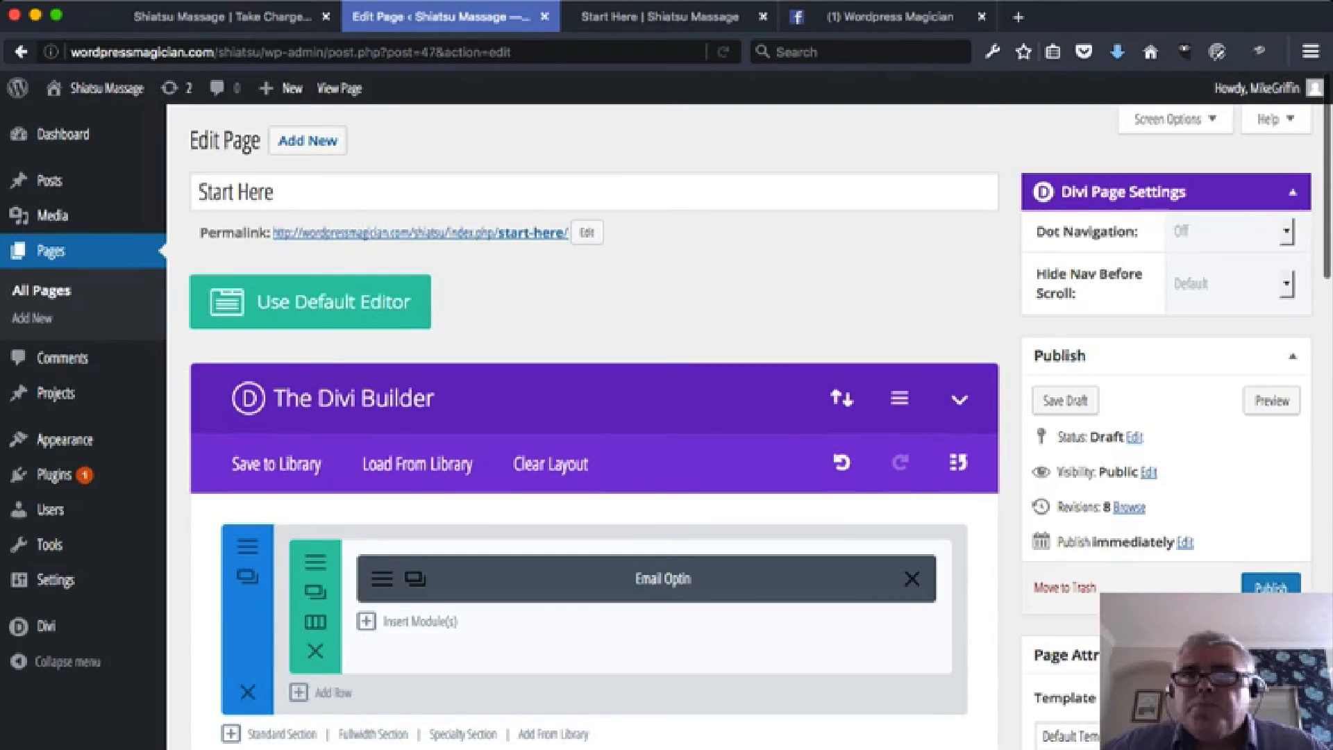
# Step: Preview the Start Here page in a new tab and compare it with the live demo
pyautogui.click(1271, 401)
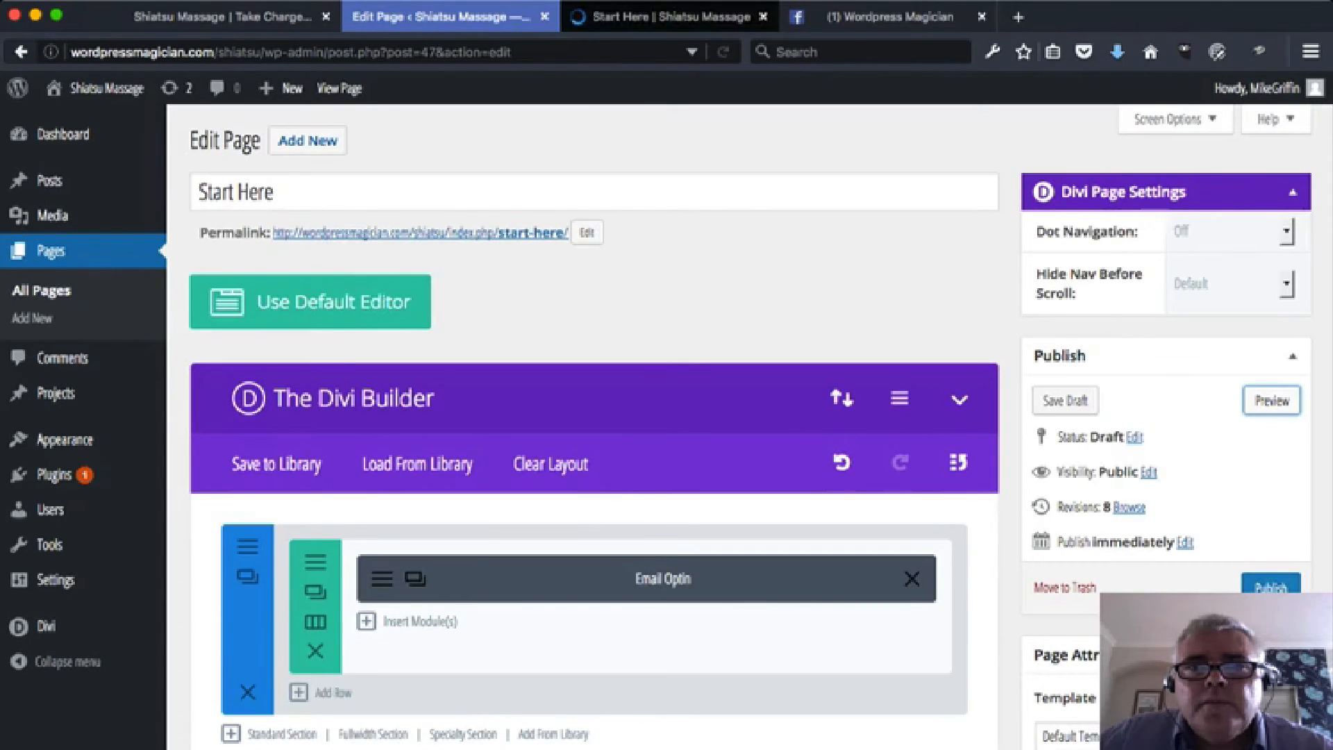
pyautogui.click(667, 17)
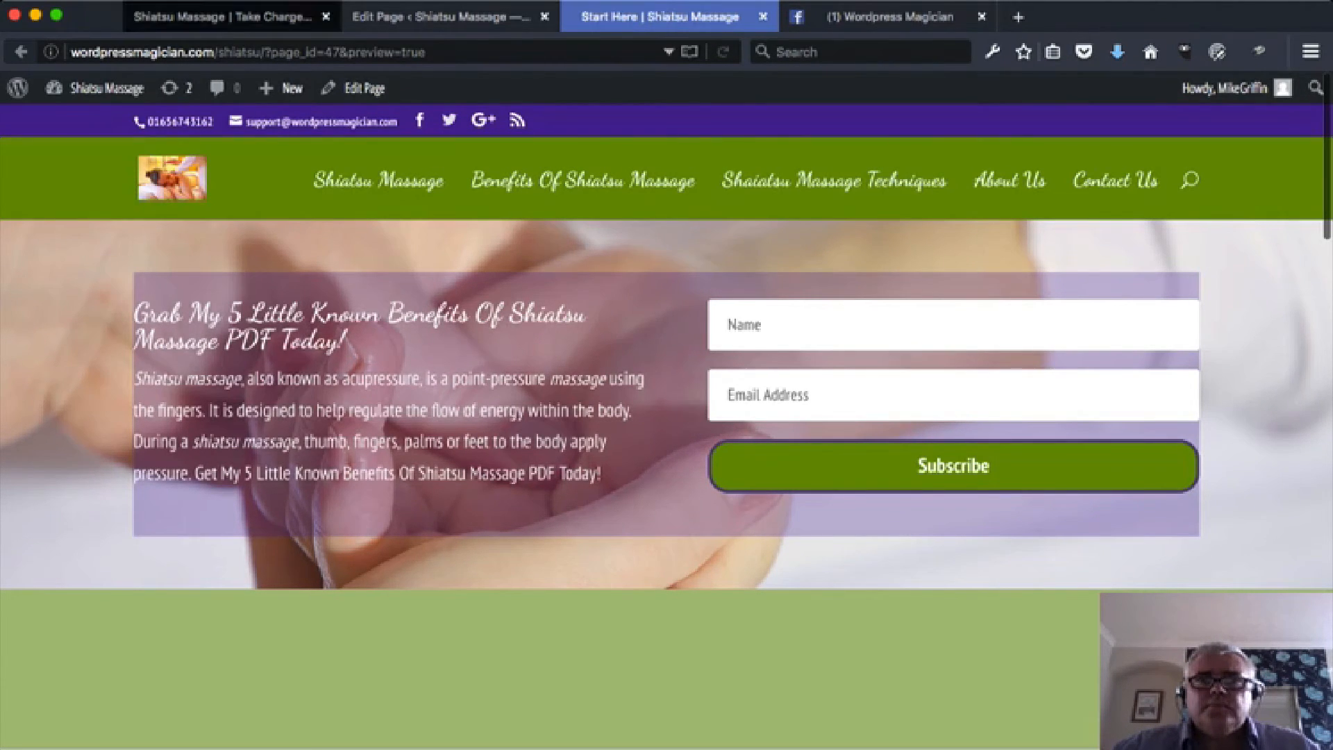
pyautogui.click(236, 17)
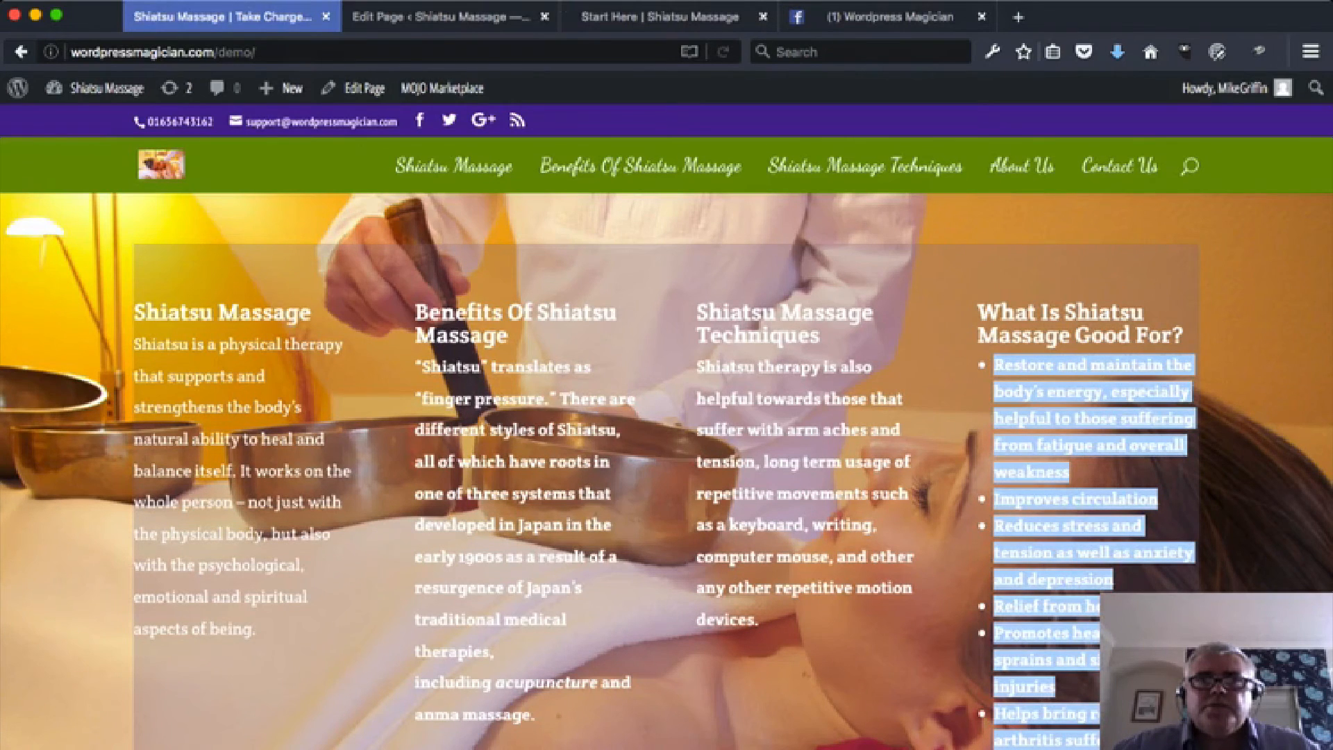
pyautogui.scroll(20, 666, 430)
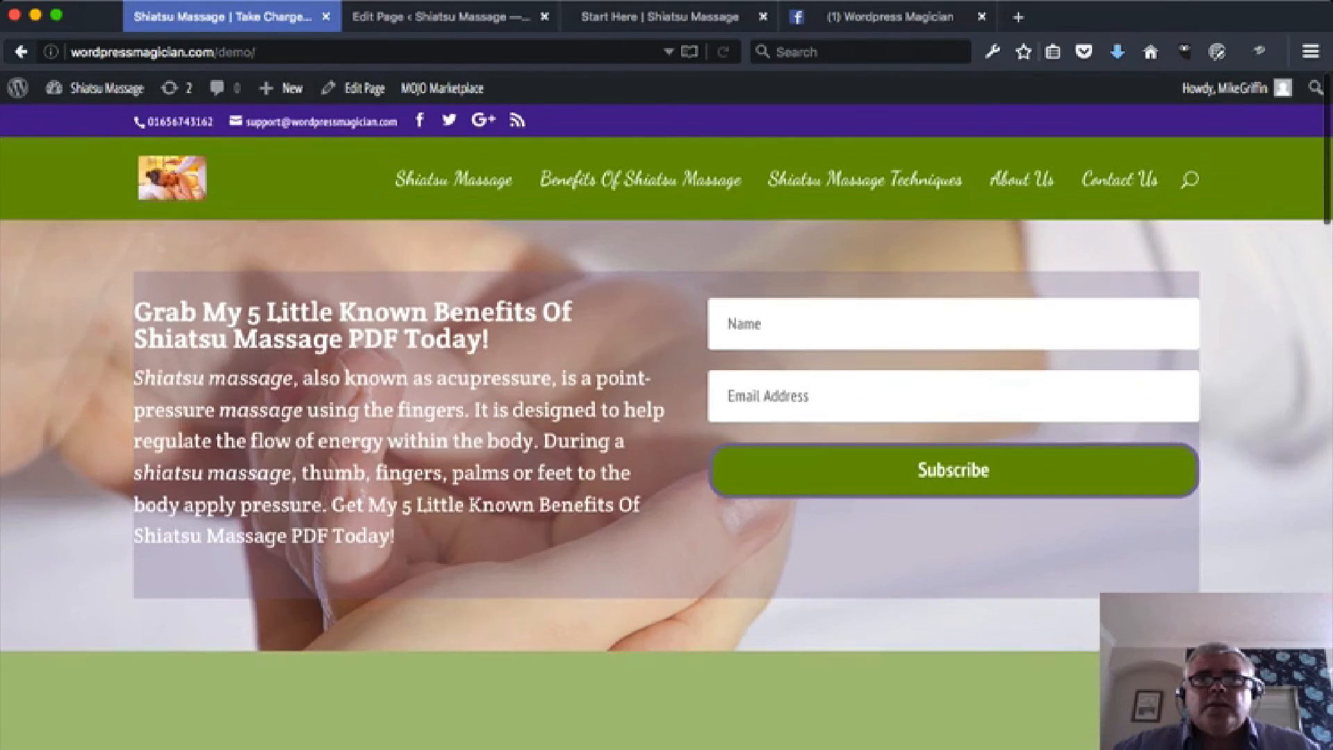
# Step: Scroll through the Start Here preview, then reopen the page in the editor from the admin bar
pyautogui.click(444, 17)
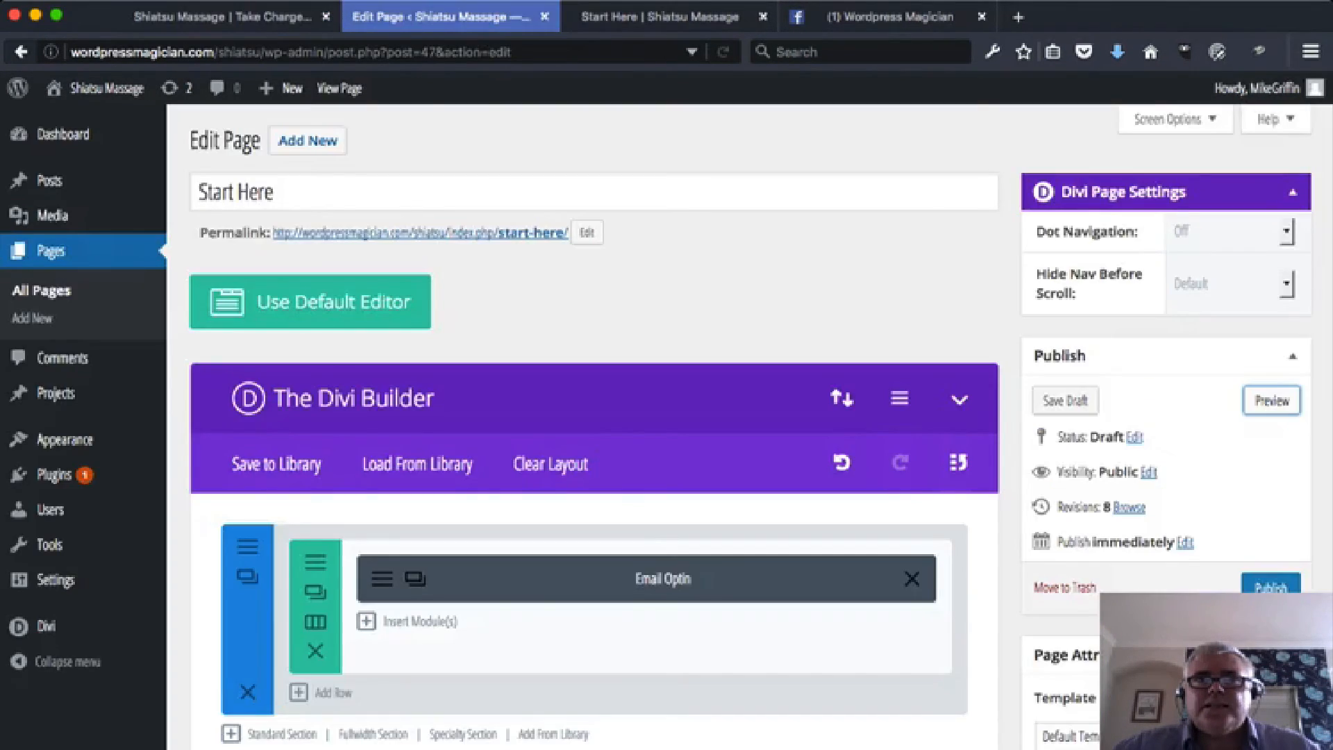
pyautogui.click(660, 16)
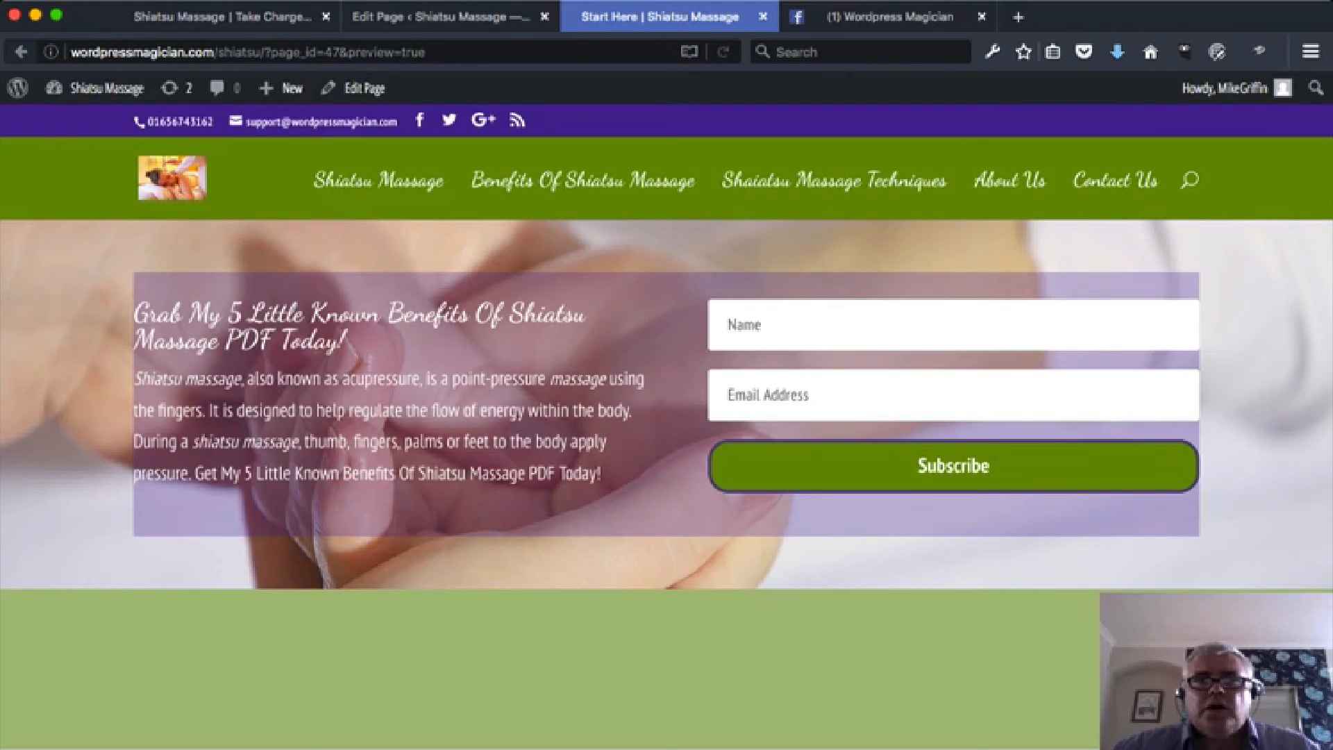
pyautogui.scroll(-10, 666, 417)
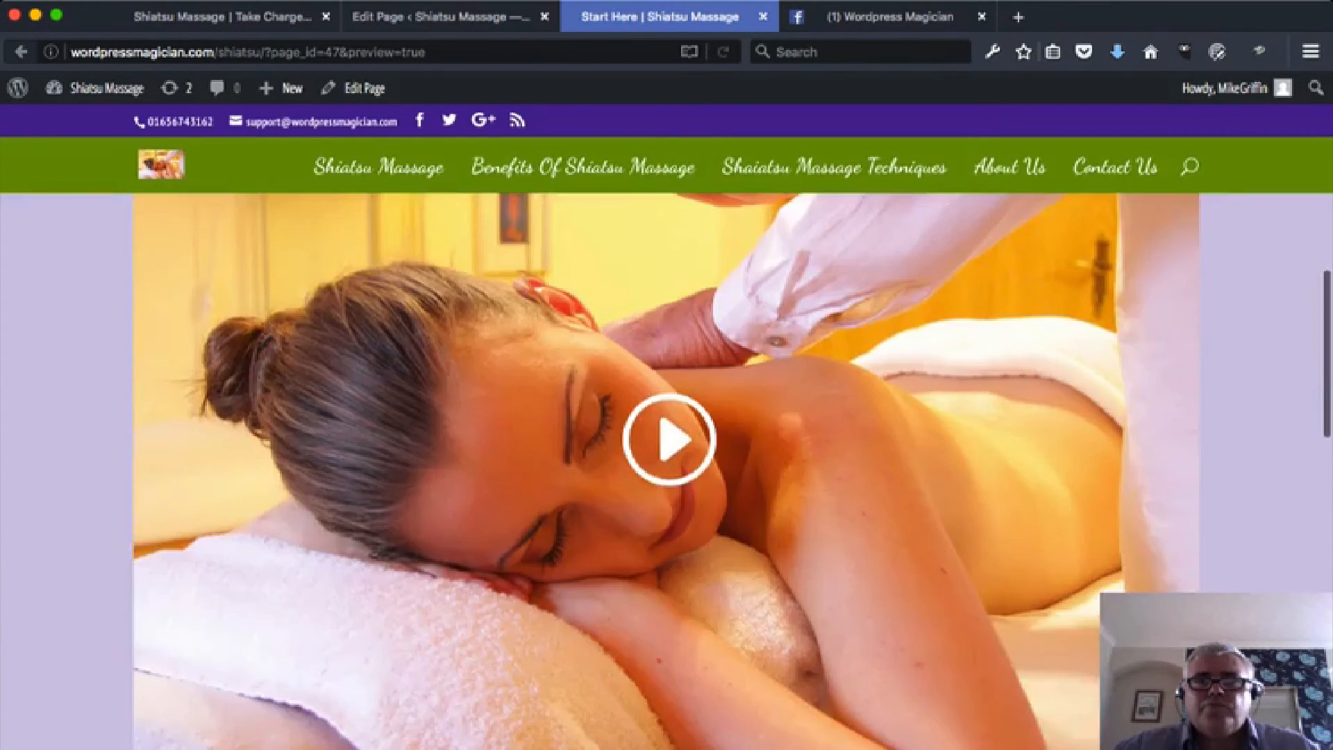
pyautogui.scroll(-8, 666, 470)
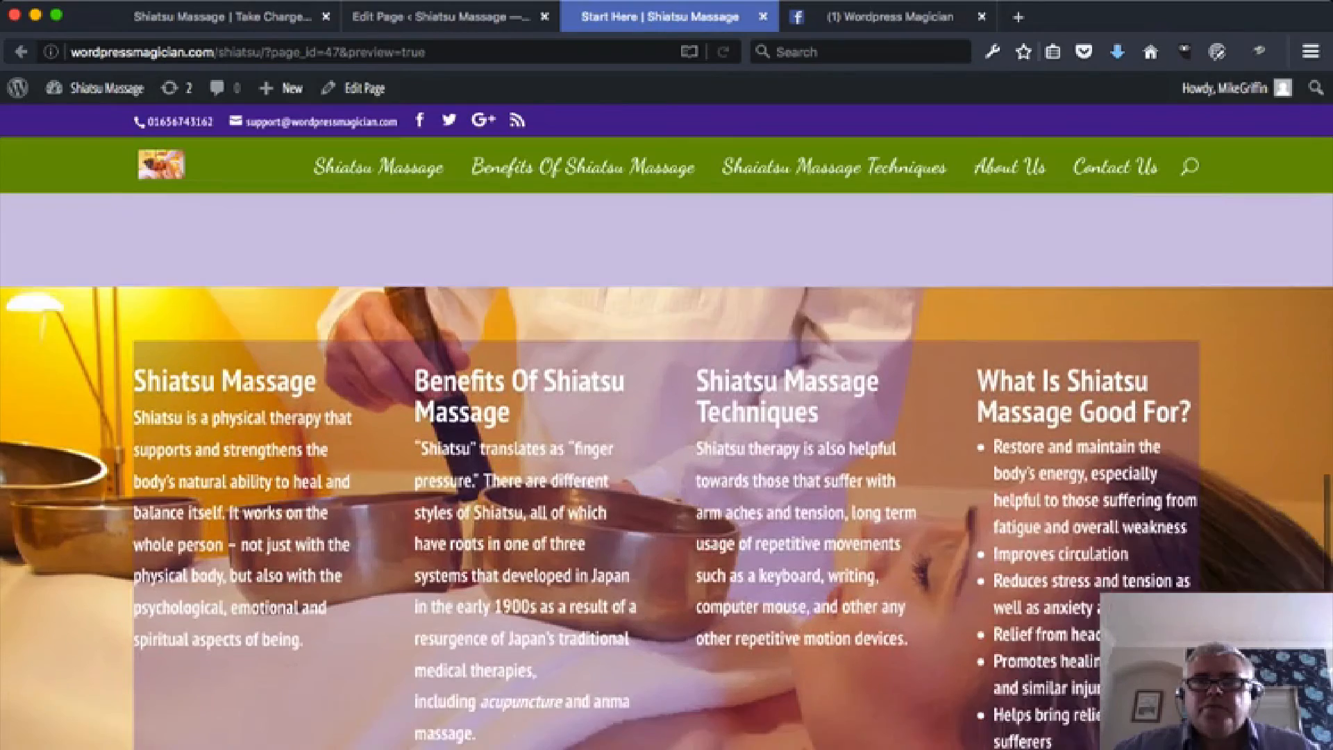
pyautogui.scroll(-5, 666, 471)
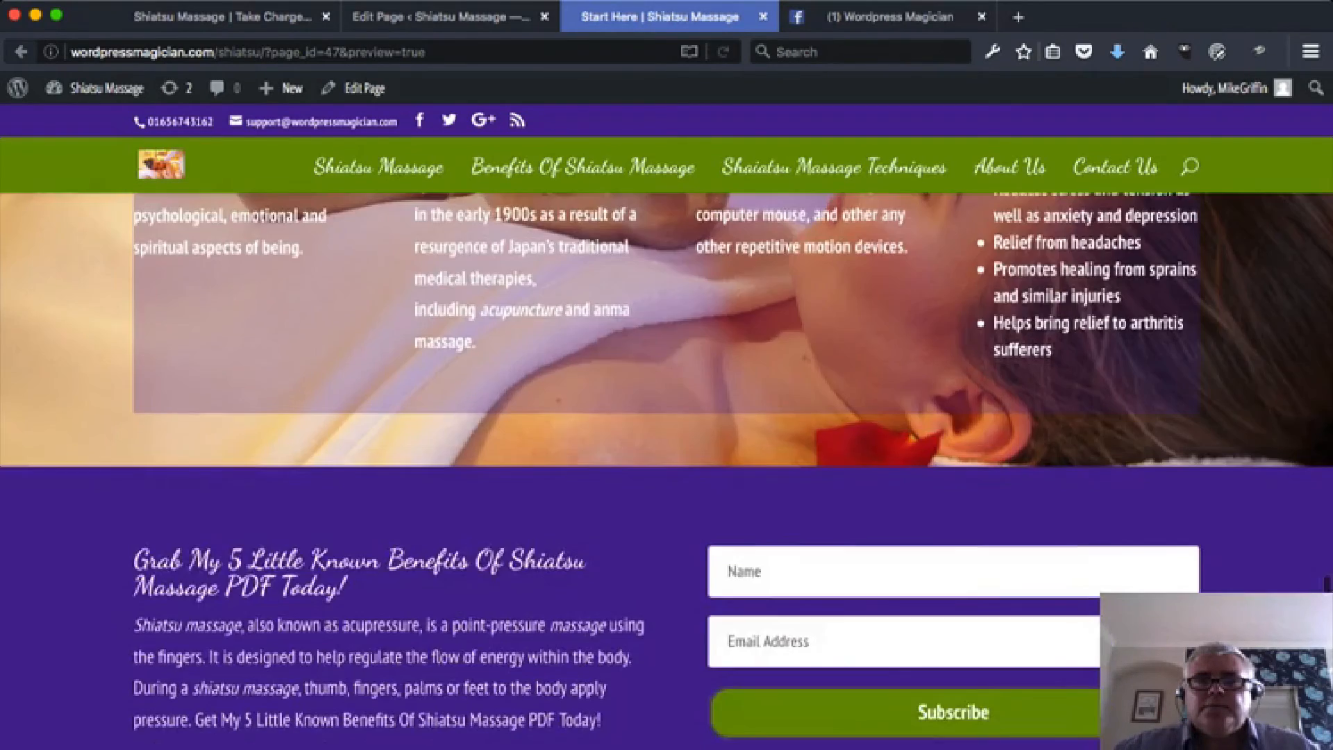
pyautogui.scroll(20, 666, 417)
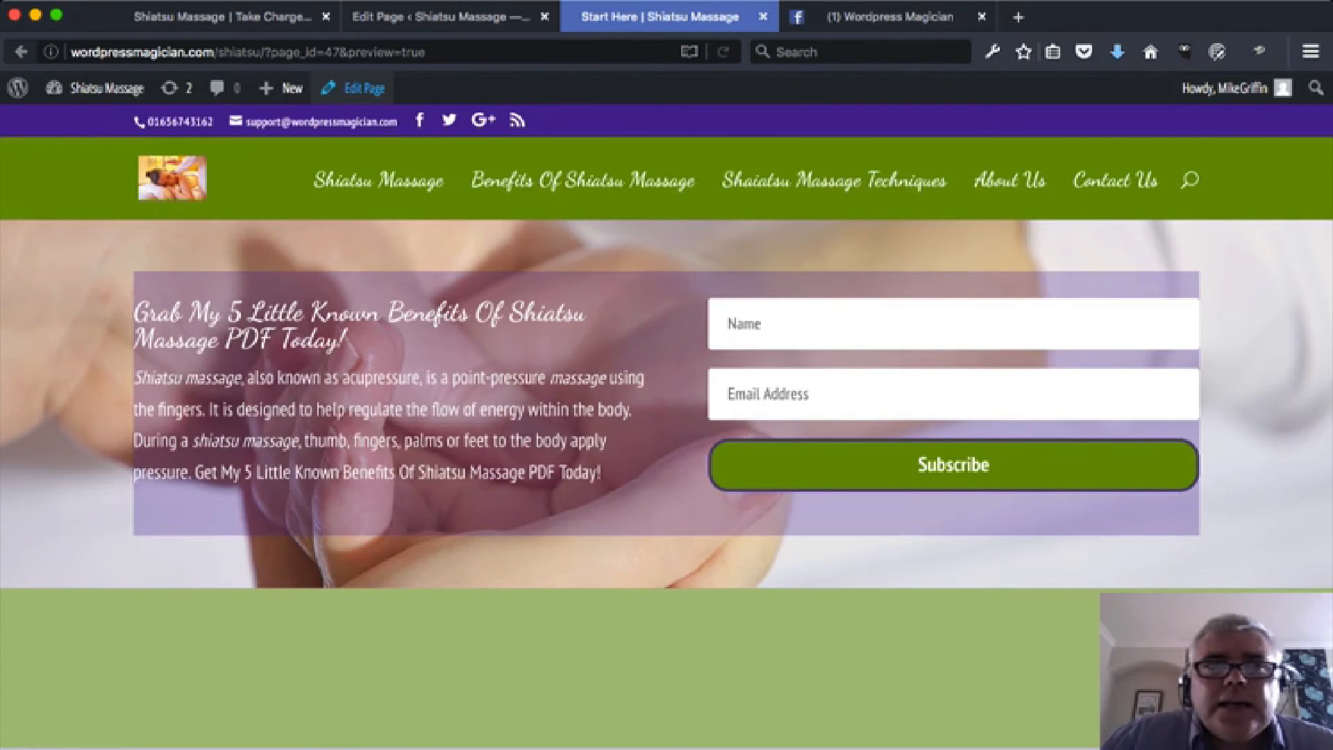
pyautogui.click(354, 88)
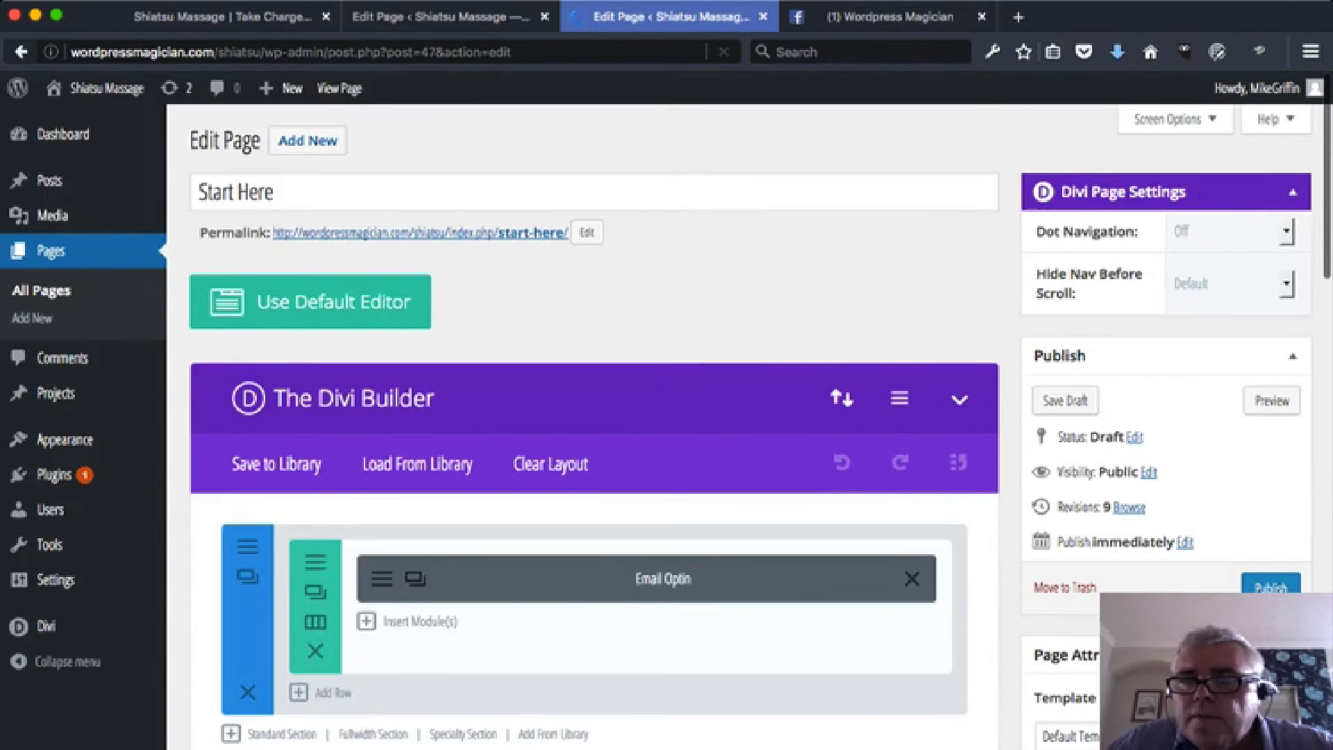
# Step: Publish the Start Here page
pyautogui.click(1270, 591)
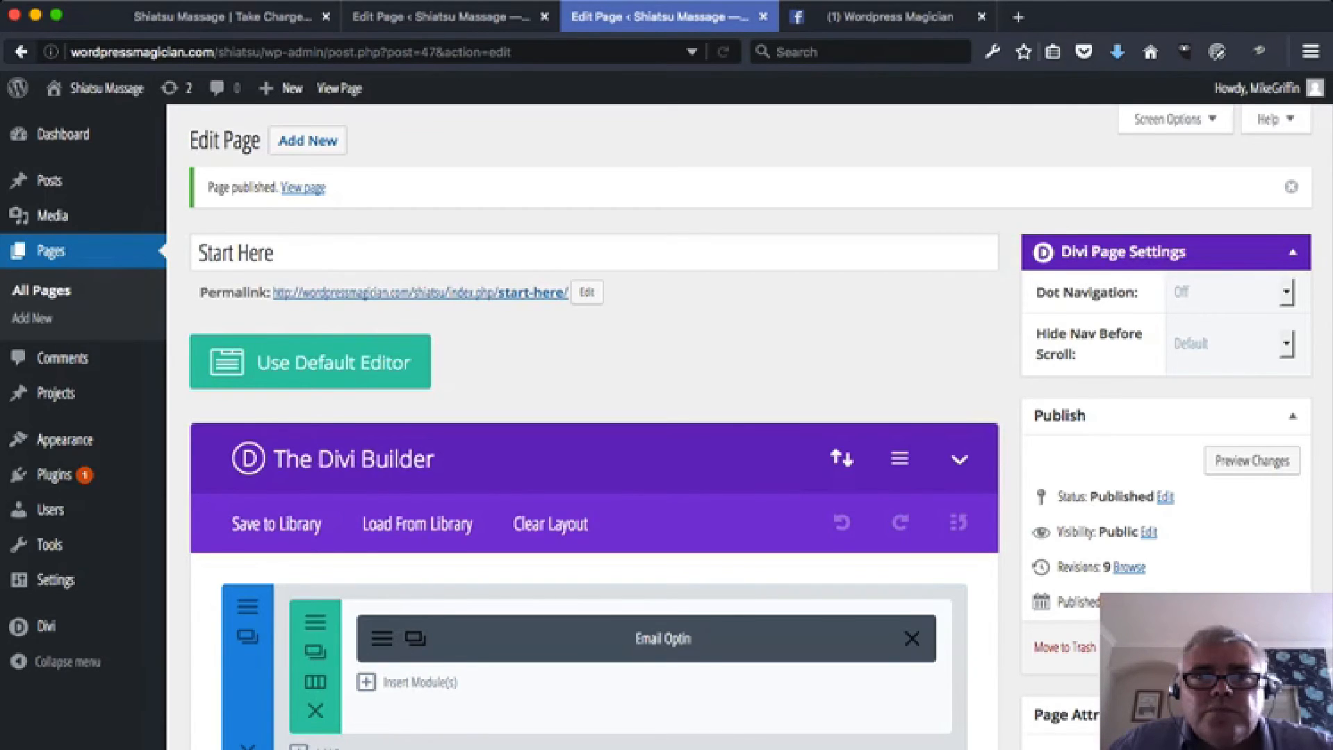
pyautogui.moveTo(64, 440)
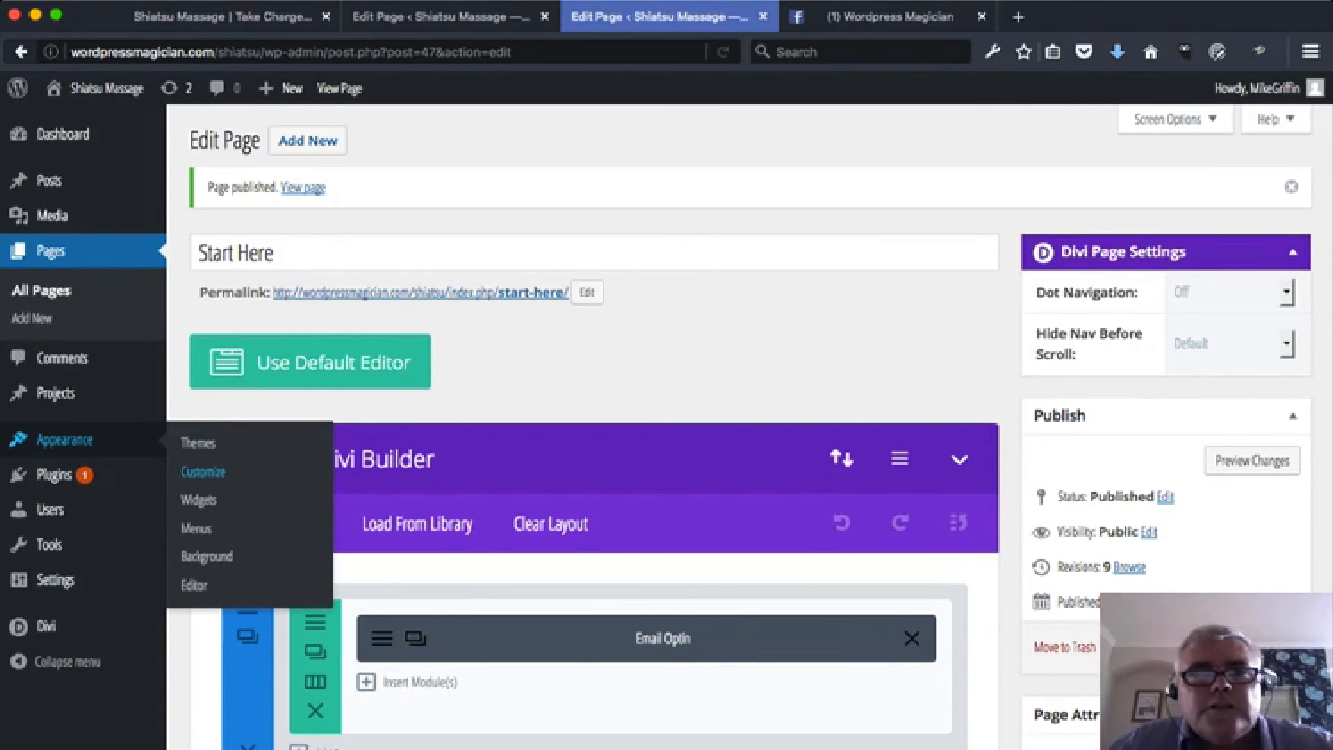
# Step: In the Customizer's Static Front Page settings, choose A static page with Start Here as the front page
pyautogui.click(202, 471)
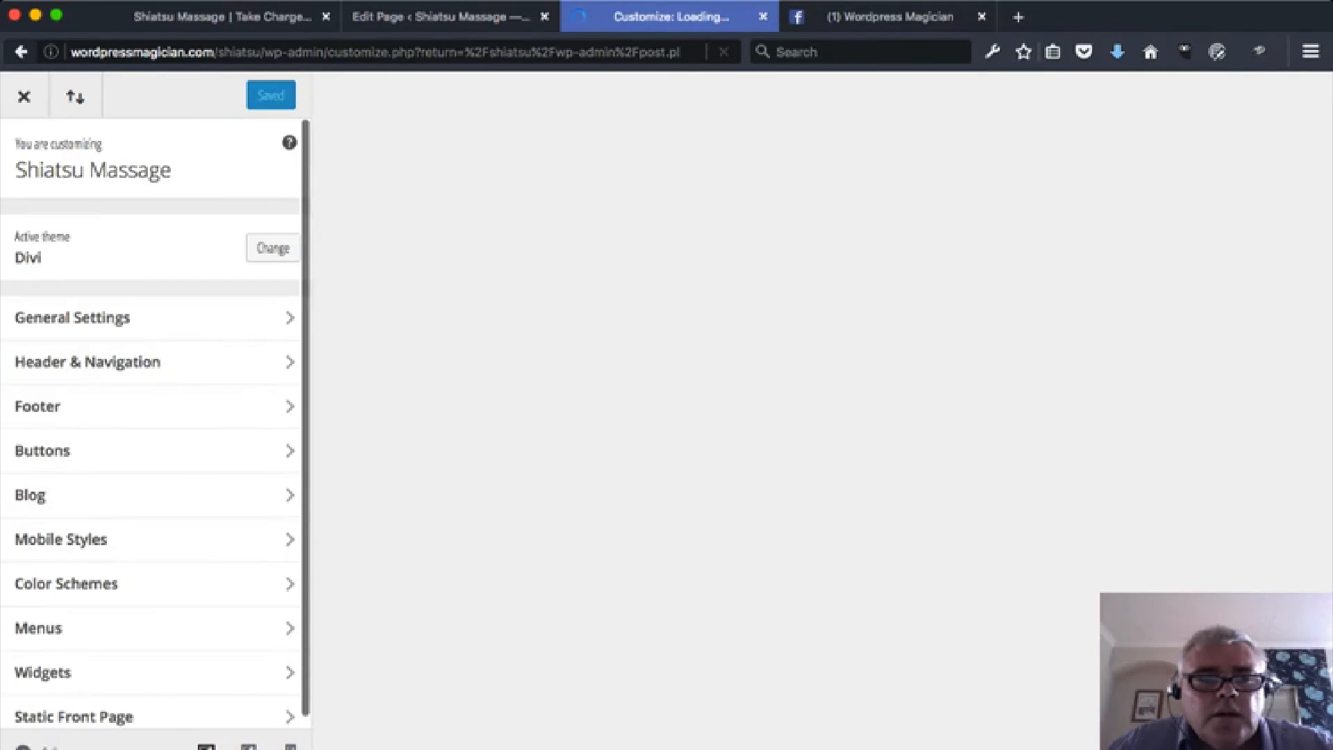
pyautogui.scroll(-1, 156, 628)
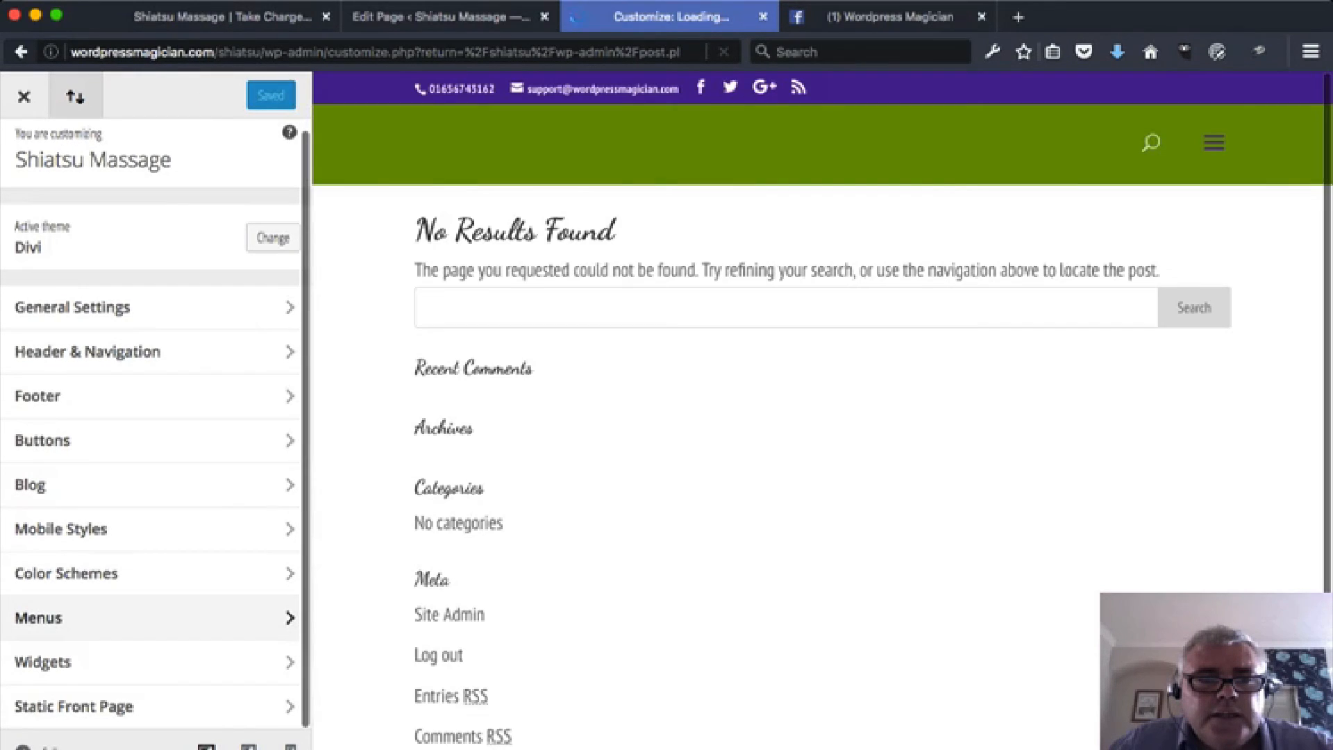
pyautogui.click(73, 705)
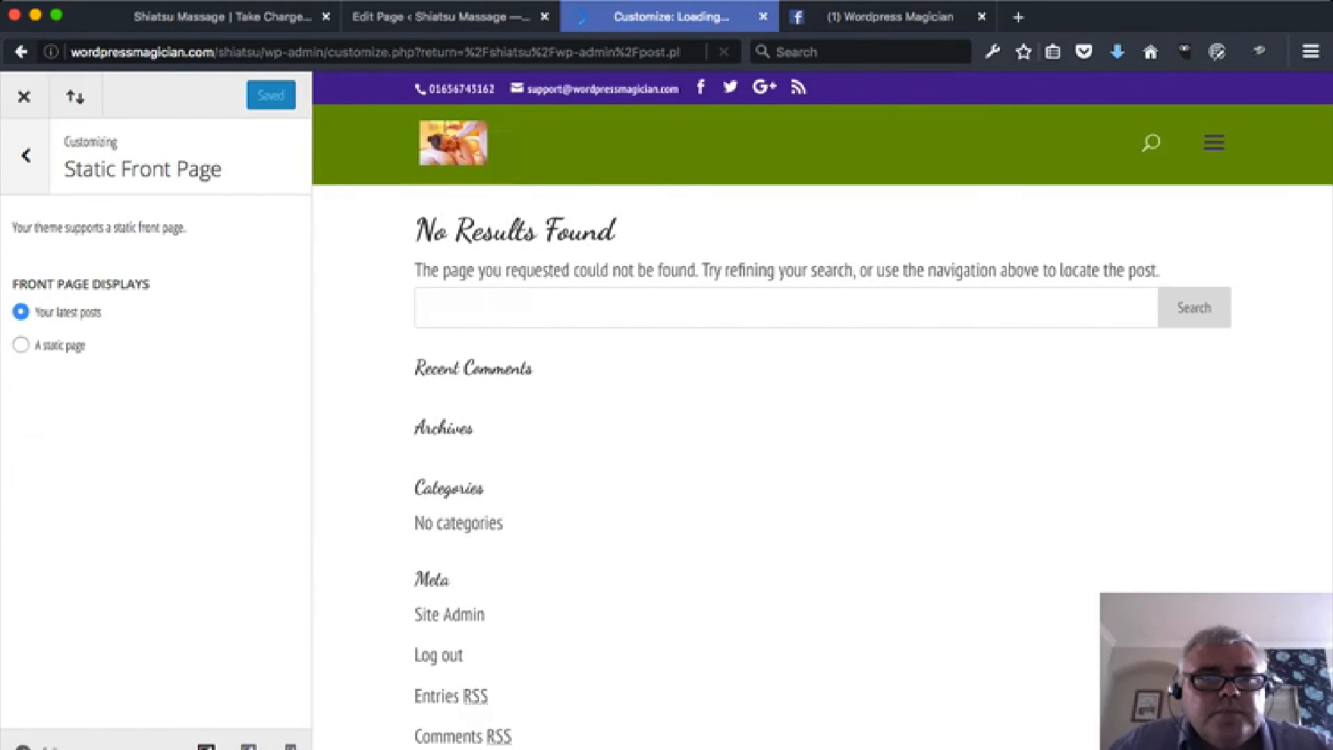
pyautogui.click(21, 345)
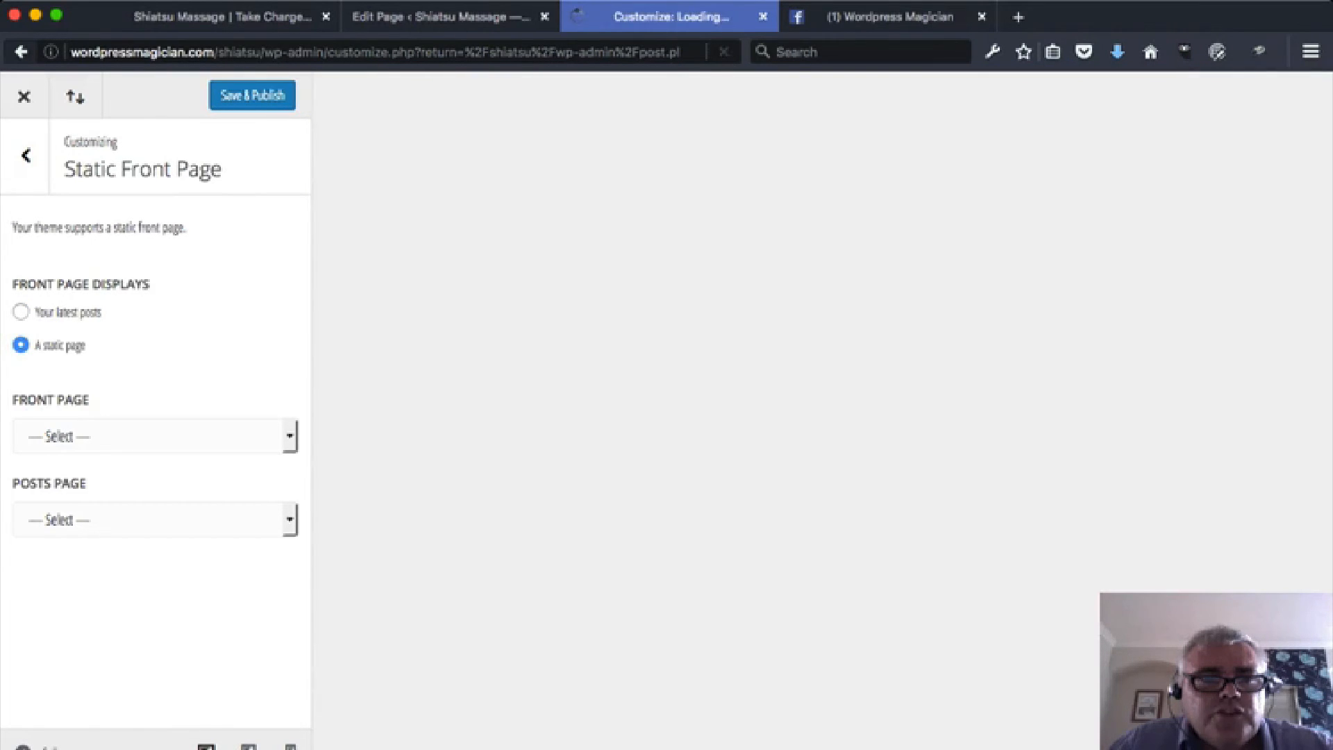
pyautogui.click(147, 436)
pyautogui.click(70, 479)
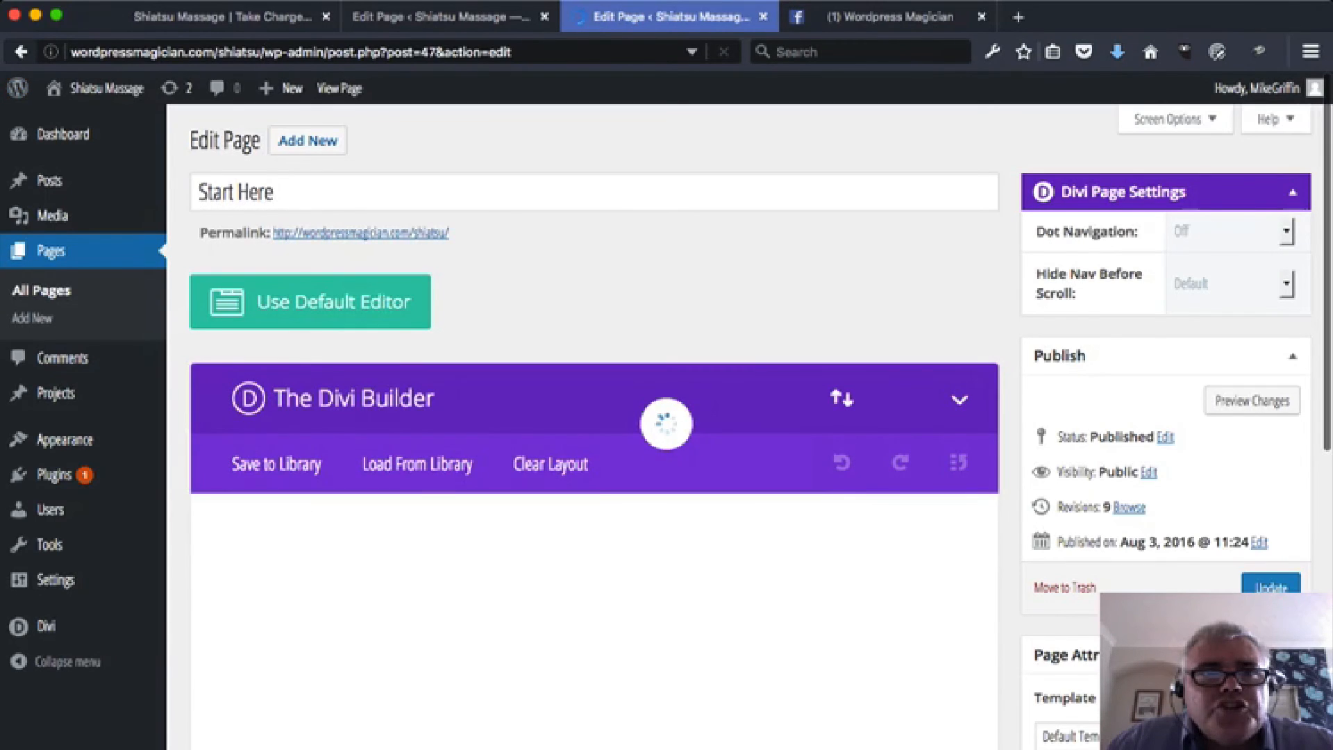
# Step: Load the site root by deleting wp-admin from the URL, then scroll through the new home page
pyautogui.moveTo(263, 52); pyautogui.dragTo(512, 53)
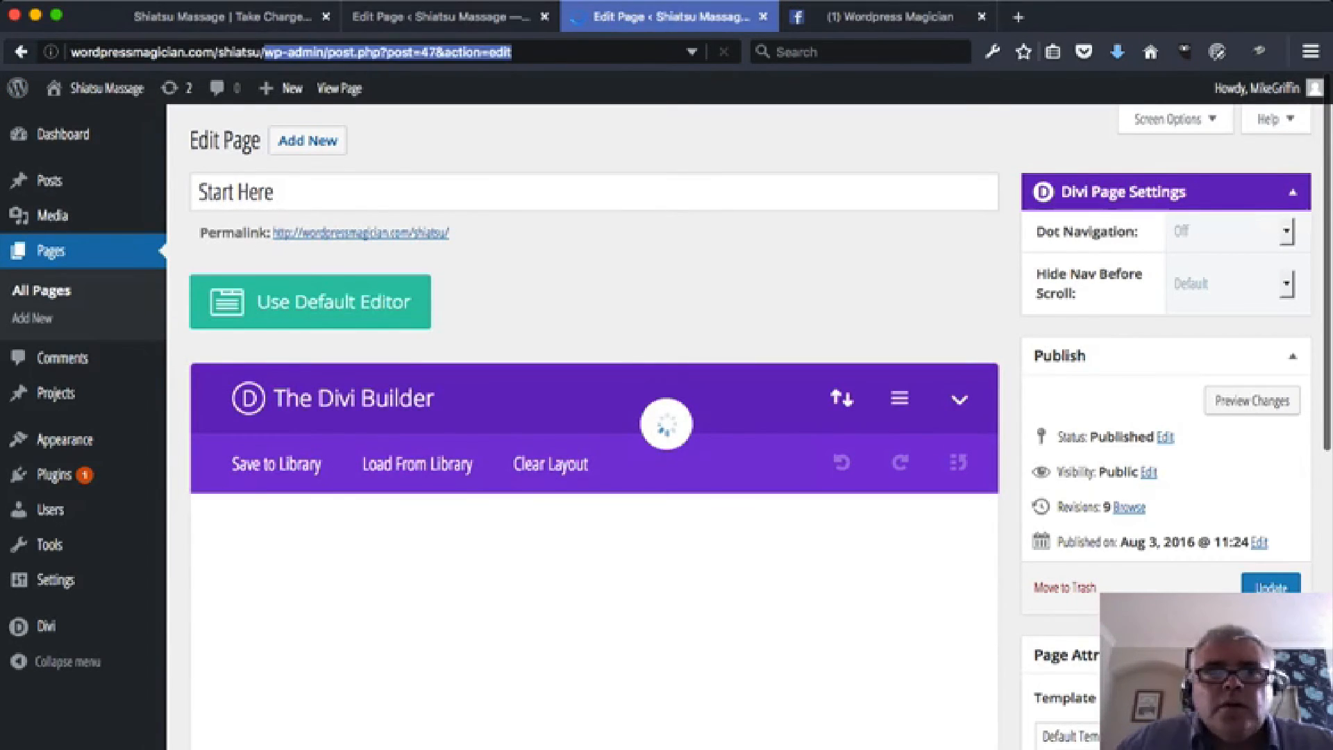
pyautogui.press('BackSpace')
pyautogui.press('Return')
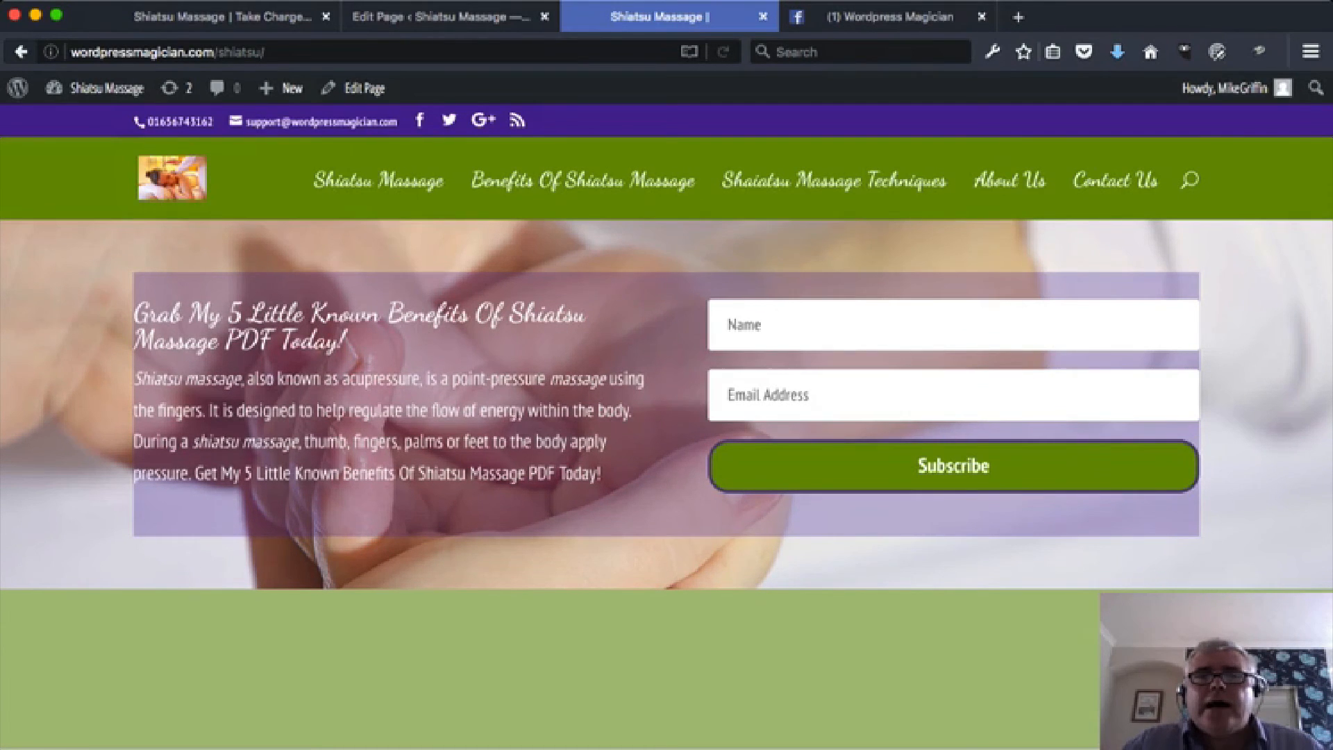
pyautogui.scroll(-1, 666, 484)
pyautogui.scroll(-20, 667, 484)
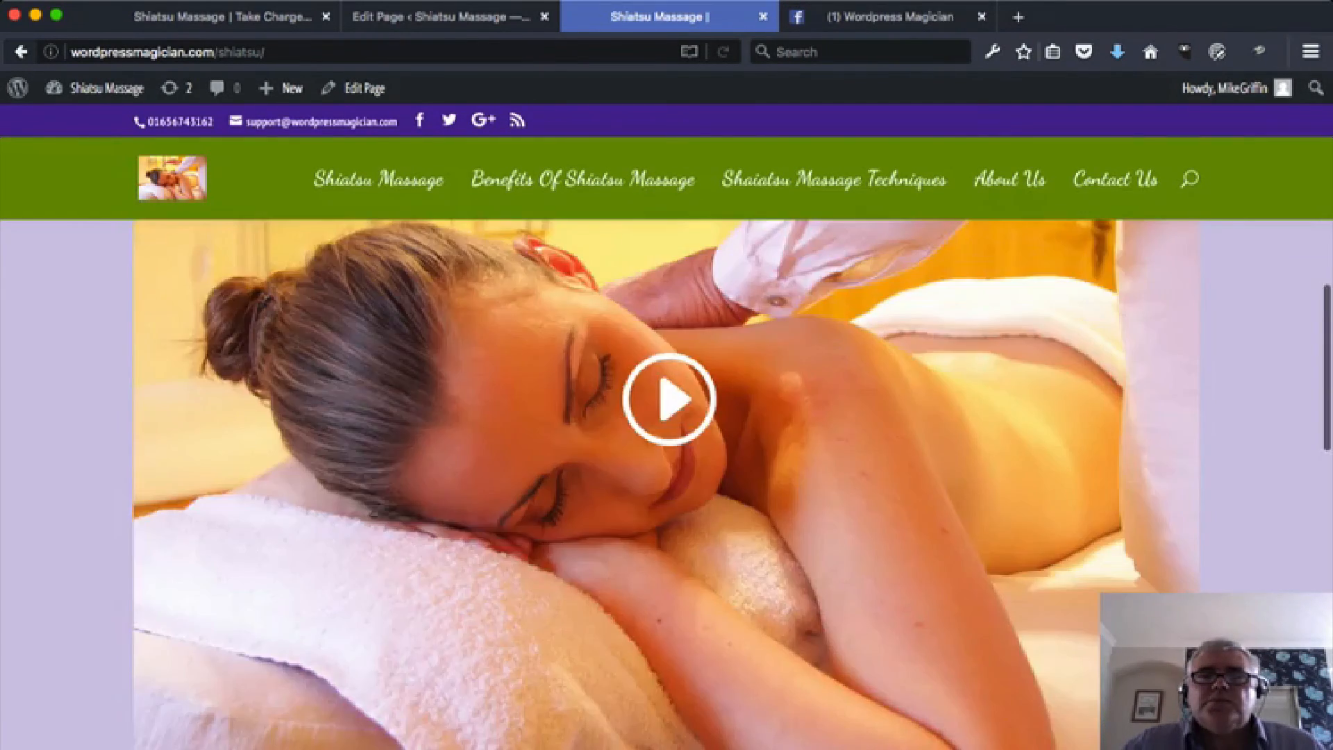
pyautogui.scroll(20, 667, 484)
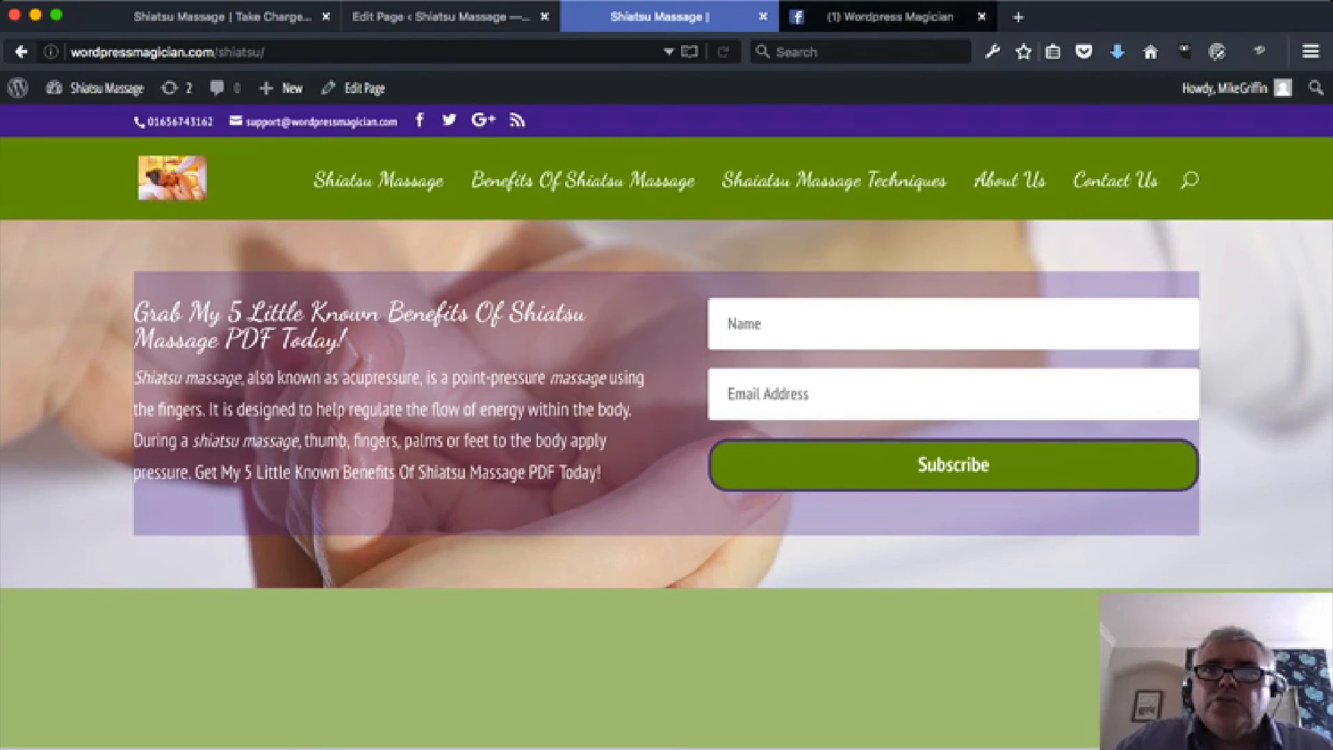
# Step: Show the Promote options on the Wordpress Magician Facebook page
pyautogui.click(889, 17)
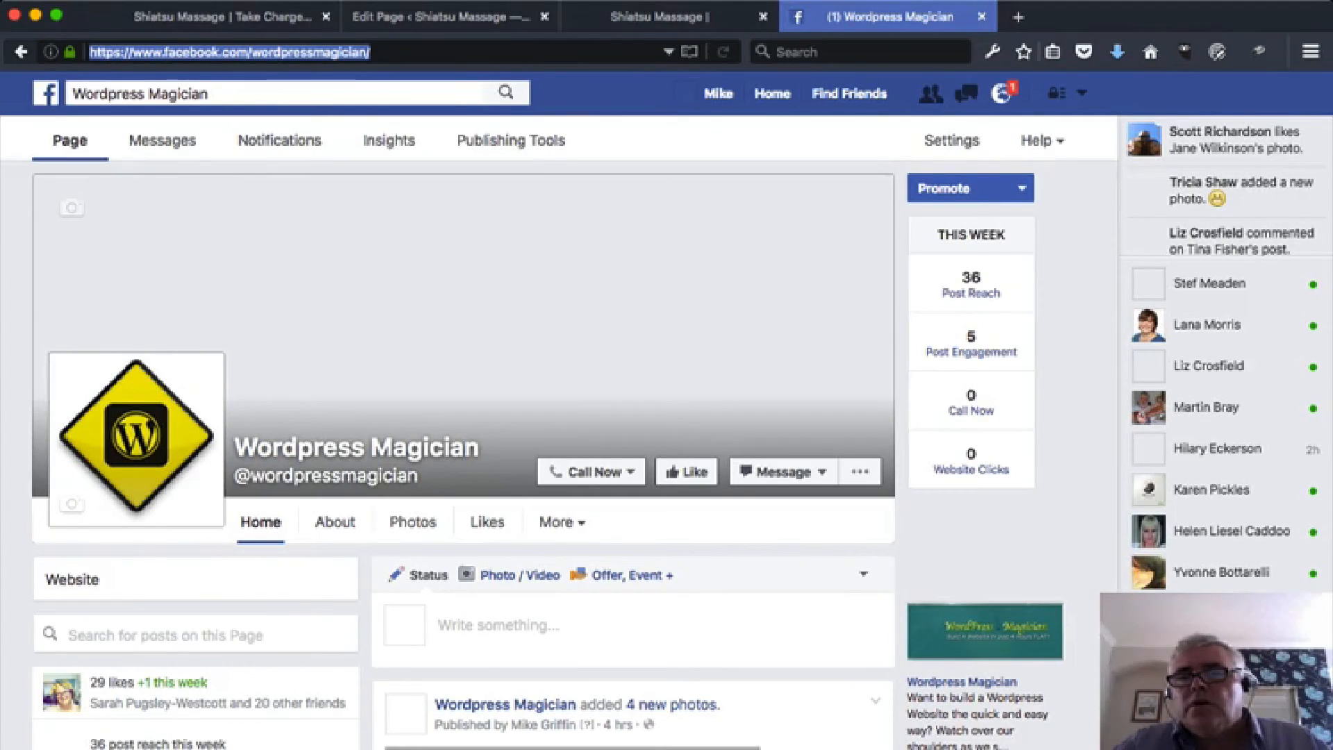
pyautogui.click(970, 188)
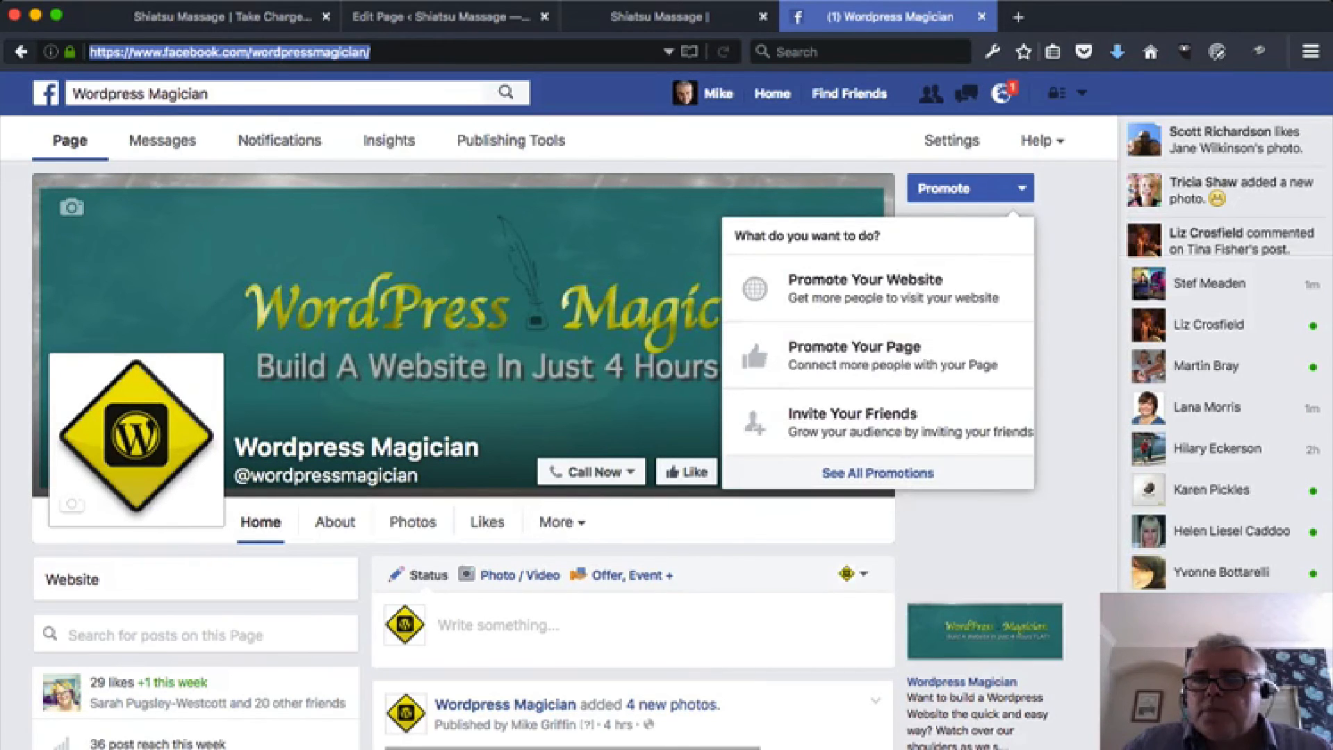
pyautogui.press('super+Tab')
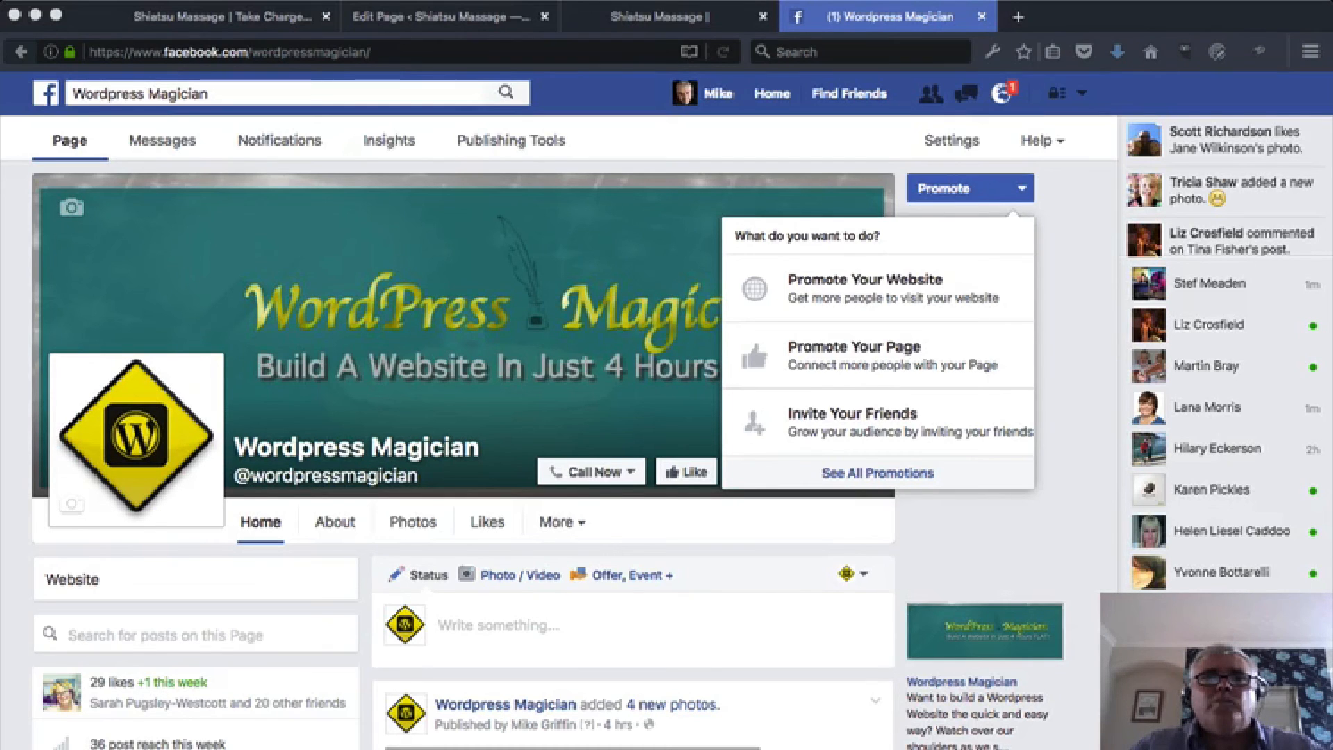
# Step: Go back to the Shiatsu Massage home page and scroll through its Start Here content
pyautogui.click(441, 16)
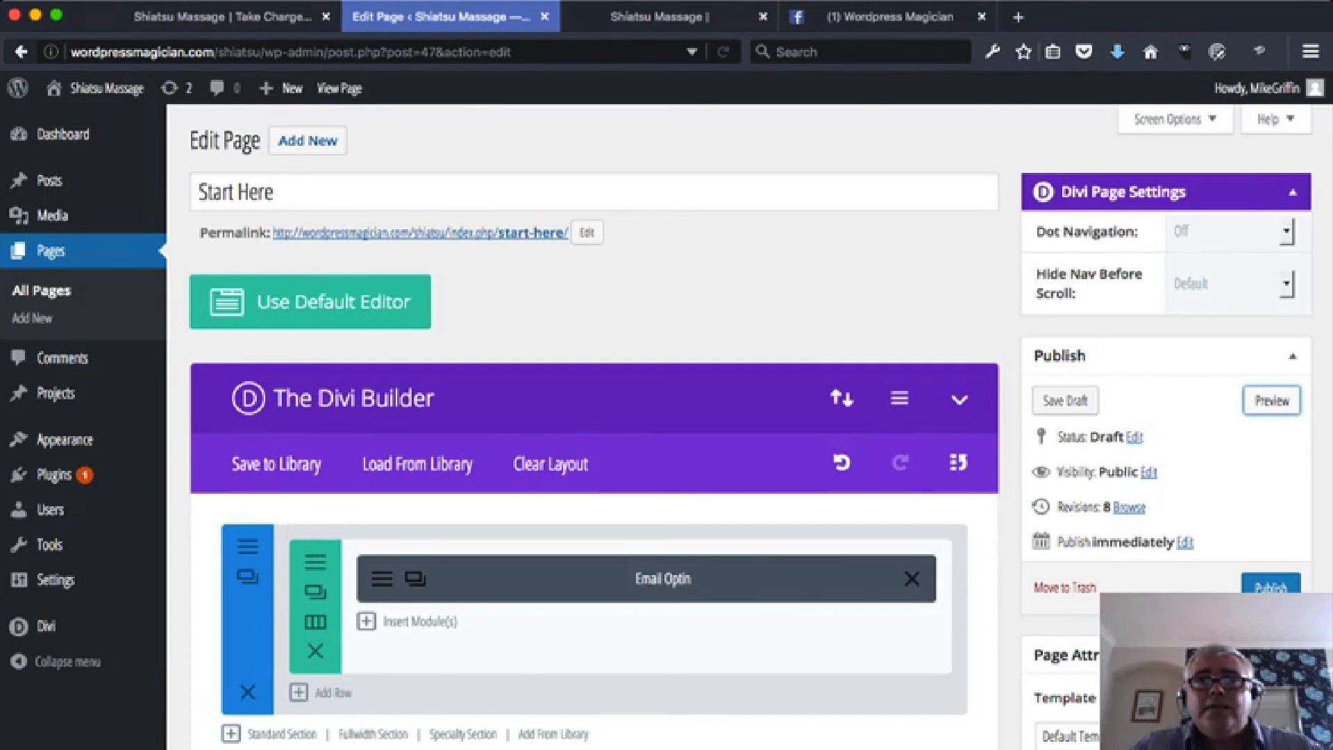
pyautogui.click(660, 16)
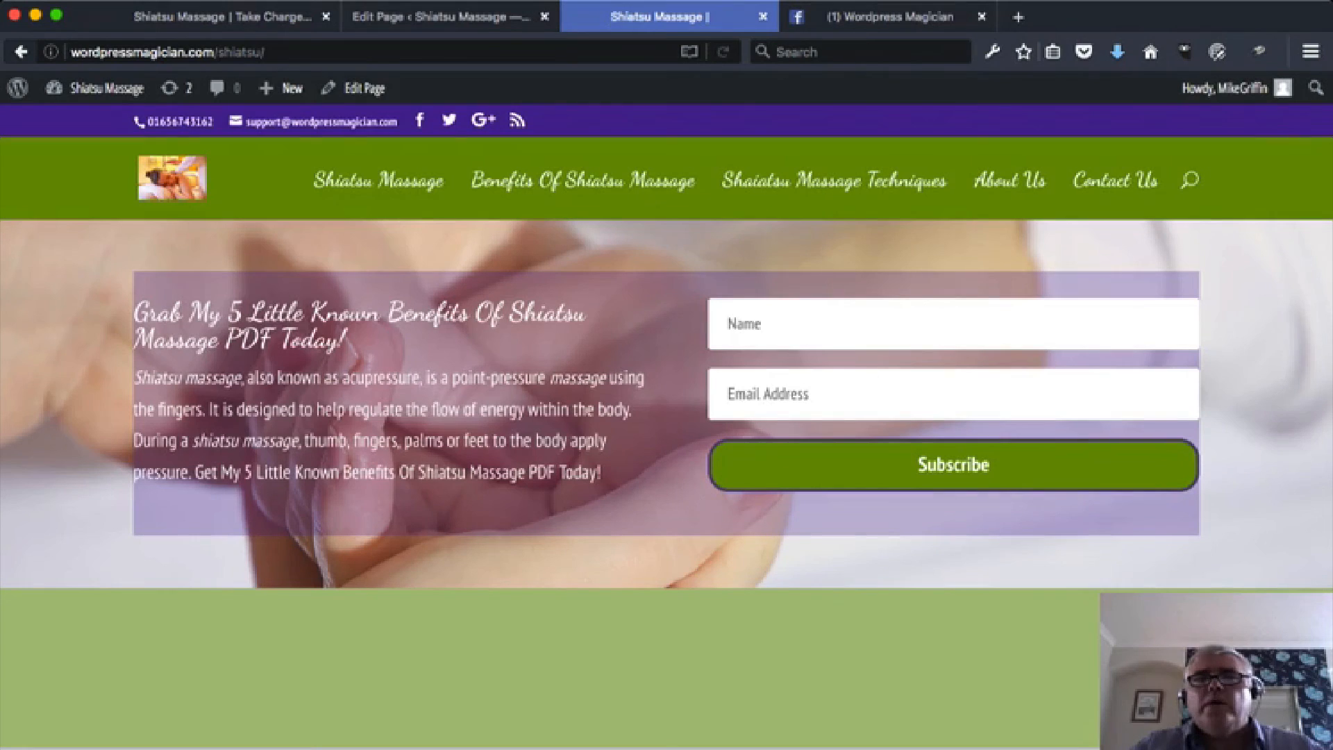
pyautogui.scroll(-20, 666, 417)
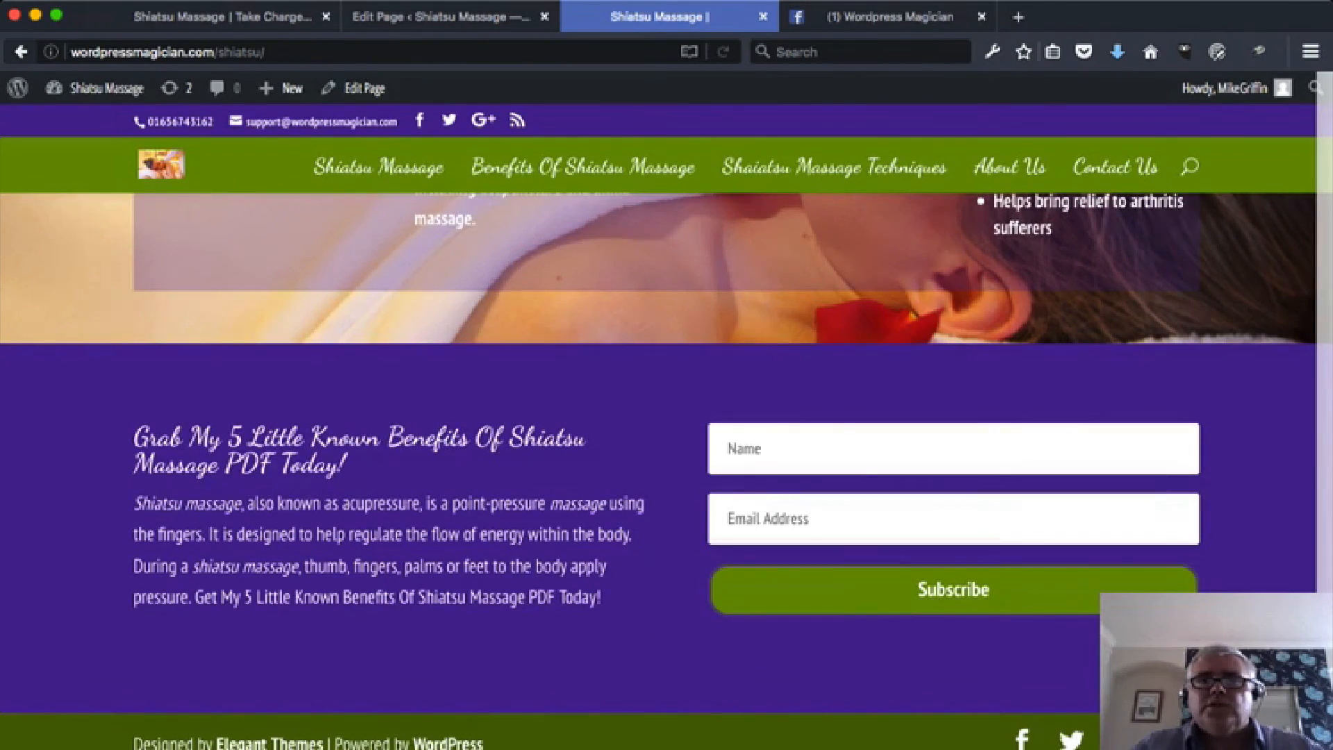
pyautogui.moveTo(1324, 666); pyautogui.dragTo(1324, 156)
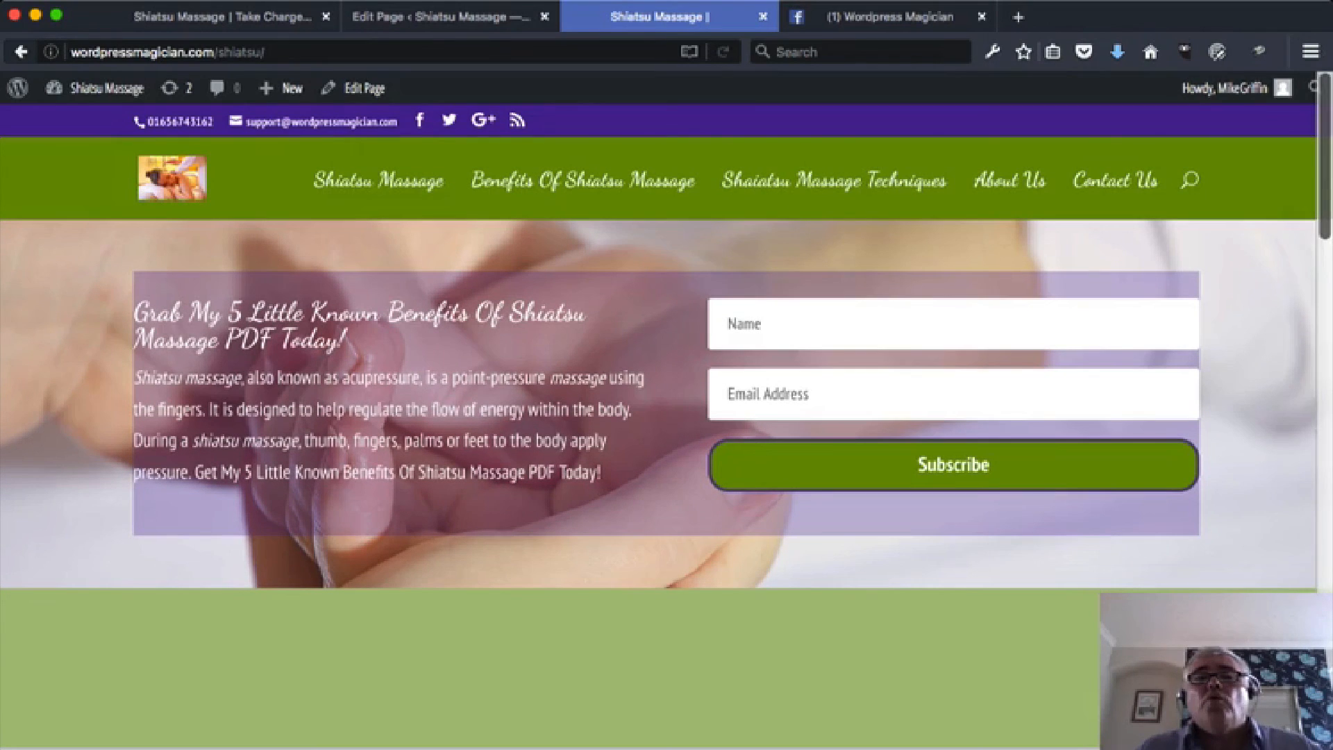